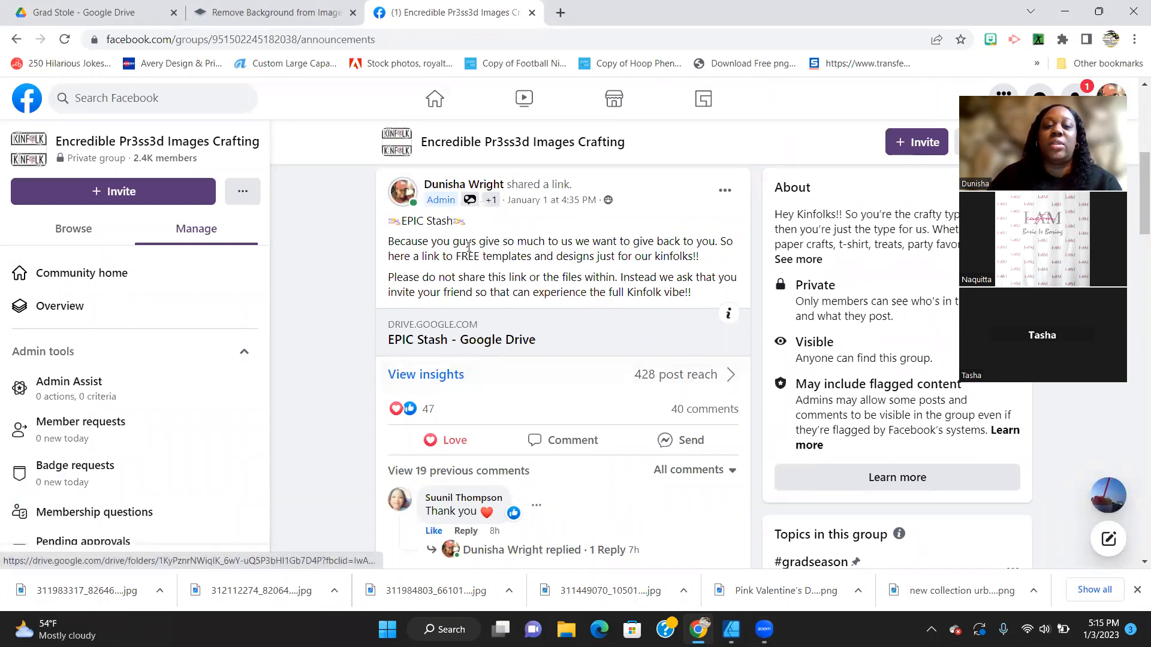
# Open the shared EPIC Stash Drive link from the group post and open its Graduation Stole folder.
pyautogui.click(482, 344)
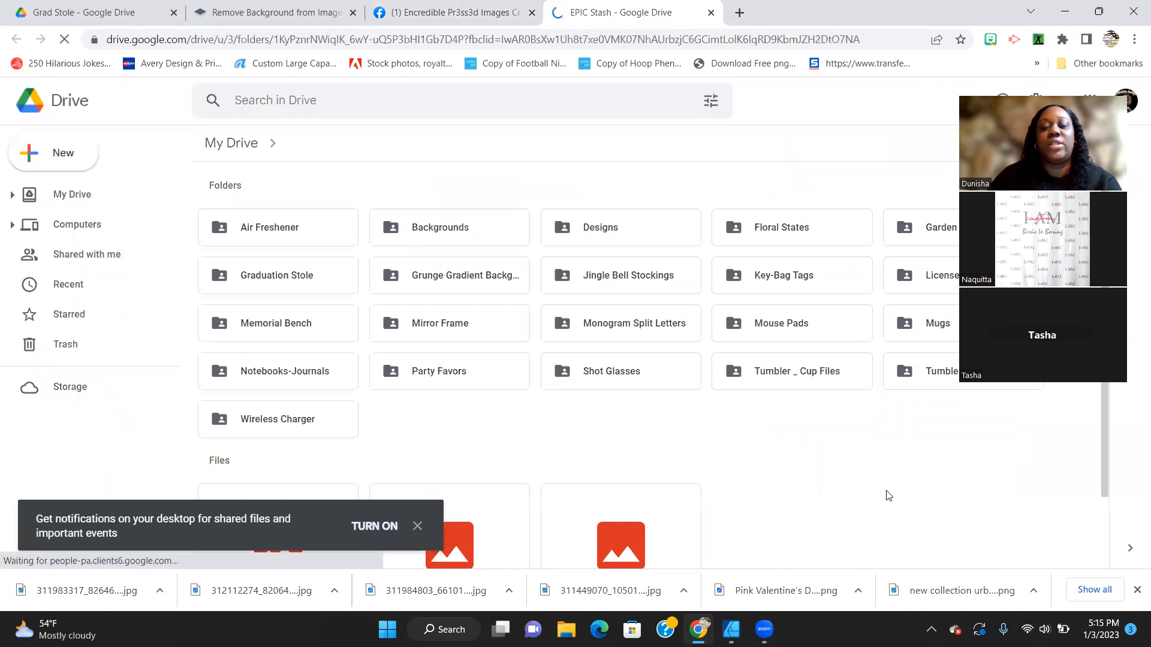
pyautogui.scroll(-1, 888, 495)
pyautogui.scroll(-1, 890, 497)
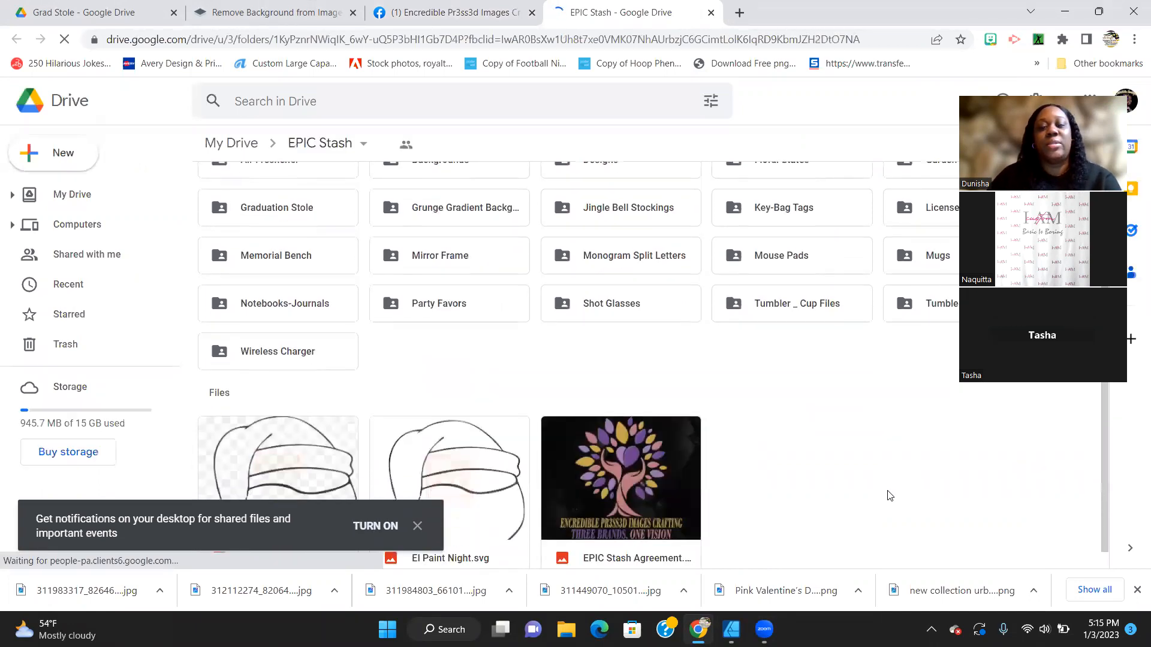
pyautogui.scroll(2, 890, 495)
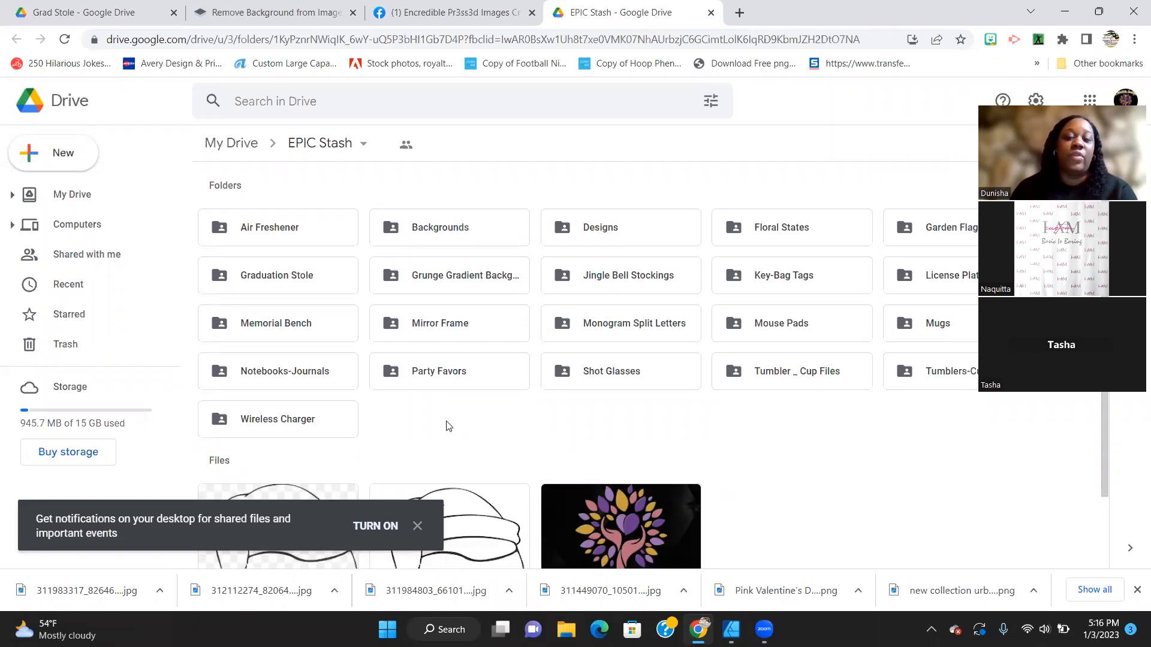
pyautogui.click(256, 281)
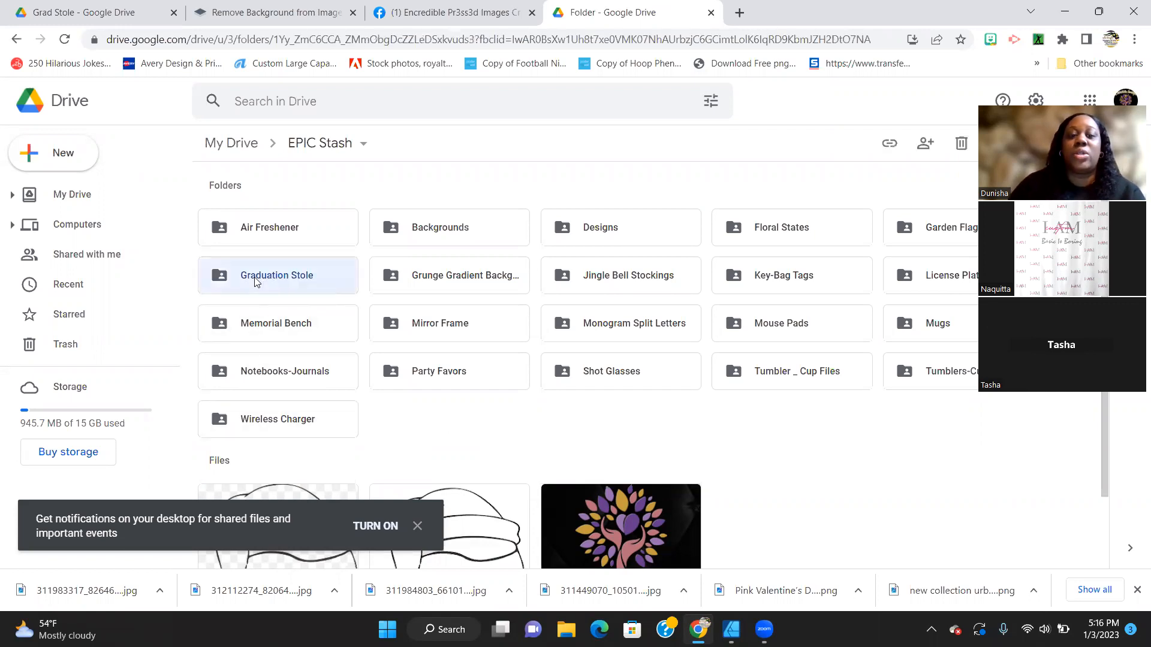
pyautogui.doubleClick(256, 280)
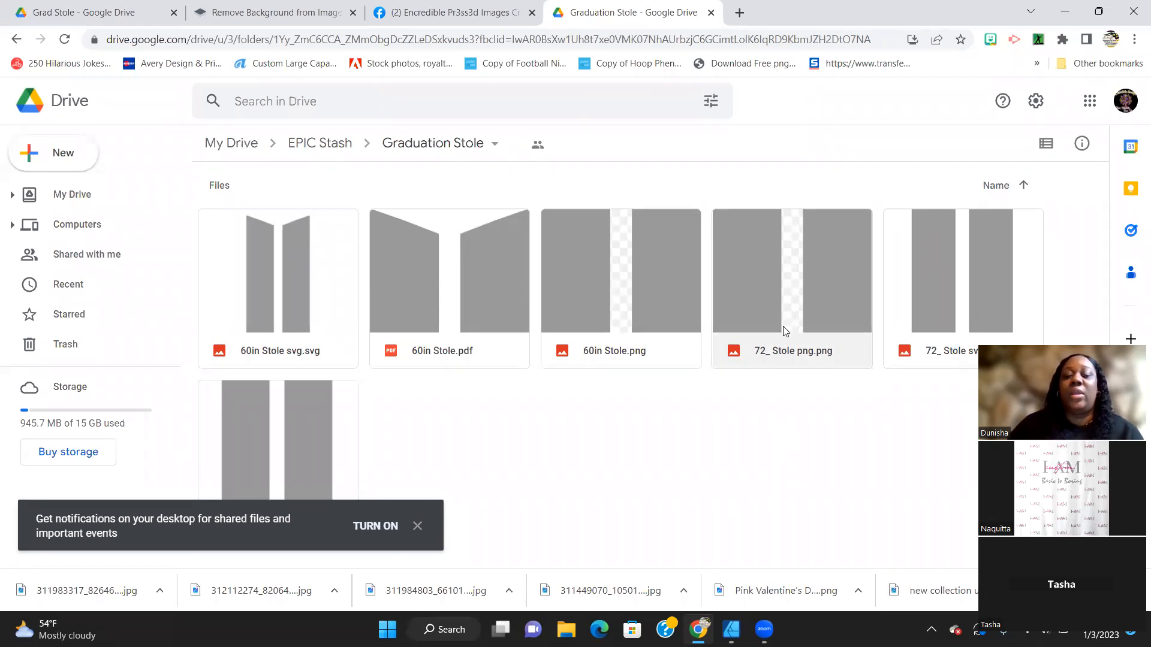
# Dismiss the desktop notification offer, preview the 72_ Stole.pdf template and download it.
pyautogui.click(417, 529)
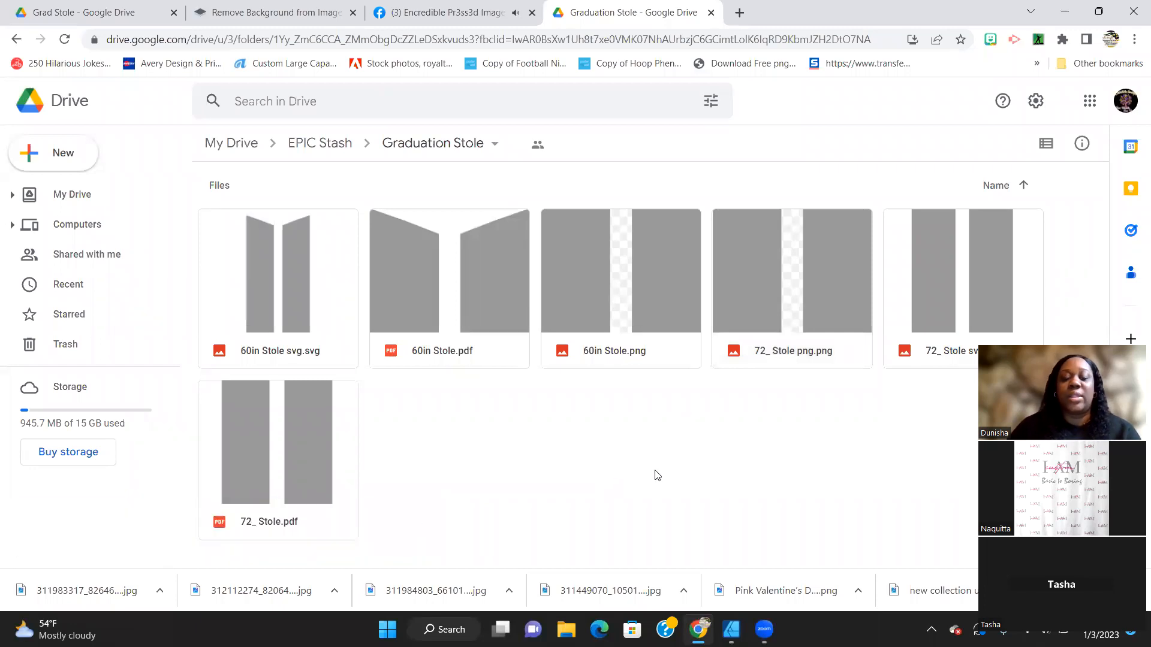
pyautogui.click(307, 523)
pyautogui.doubleClick(303, 495)
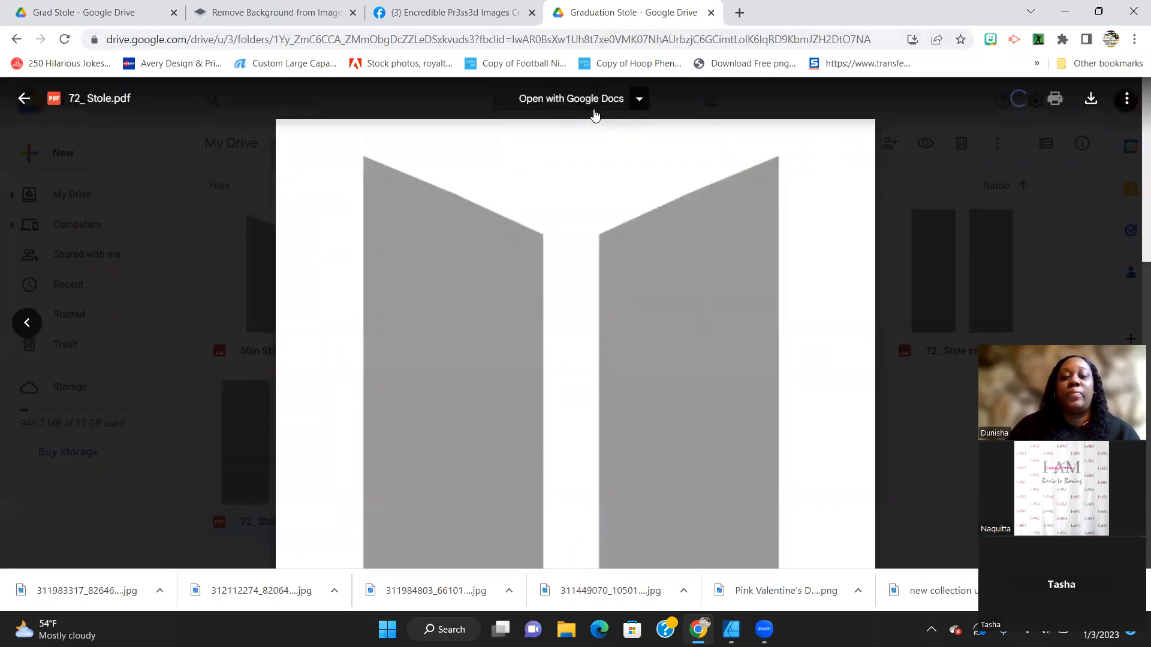
pyautogui.click(640, 98)
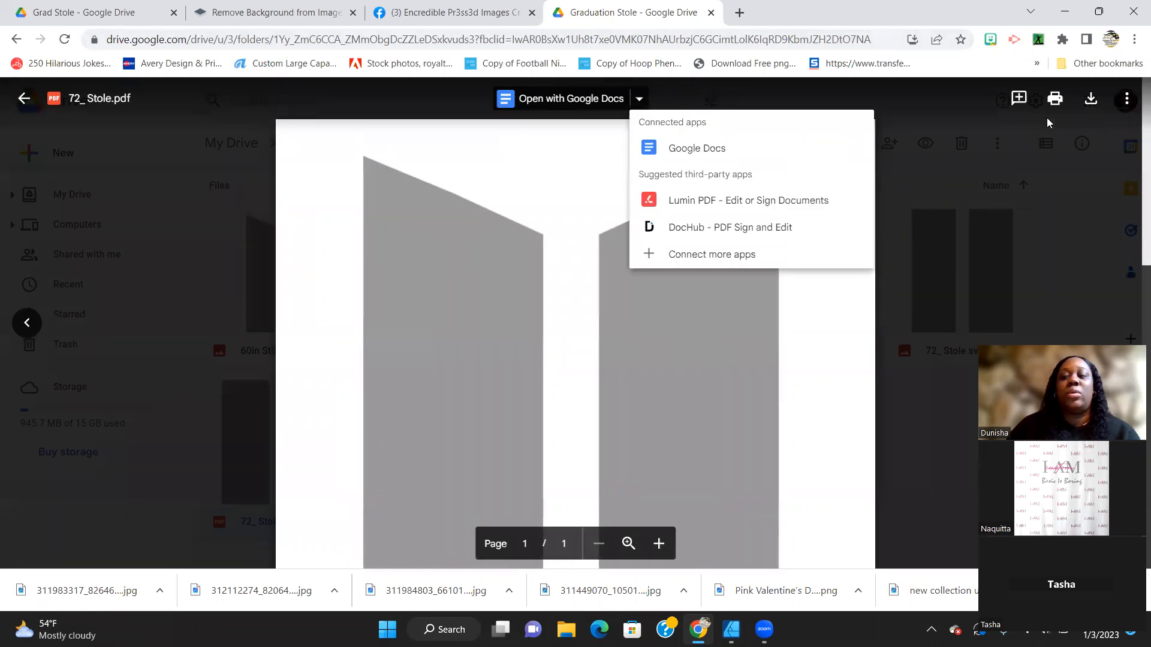
pyautogui.click(1092, 98)
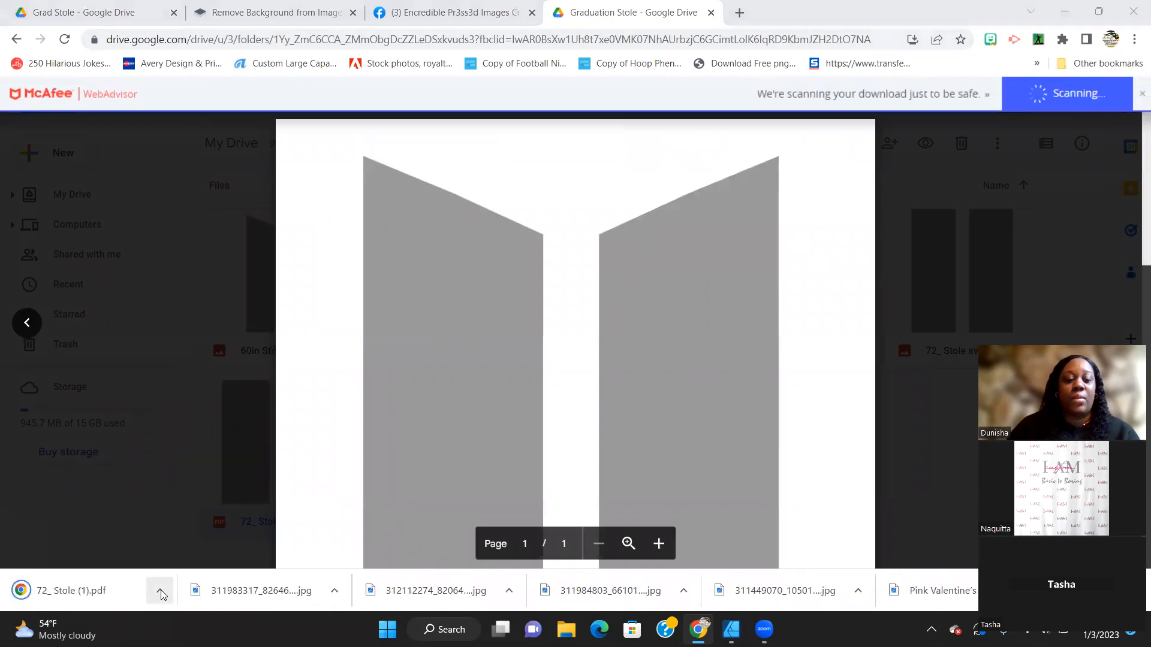
# Locate the downloaded 72_ Stole (1) PDF in its folder and open it in Affinity Designer 2 with all pages loaded.
pyautogui.click(159, 591)
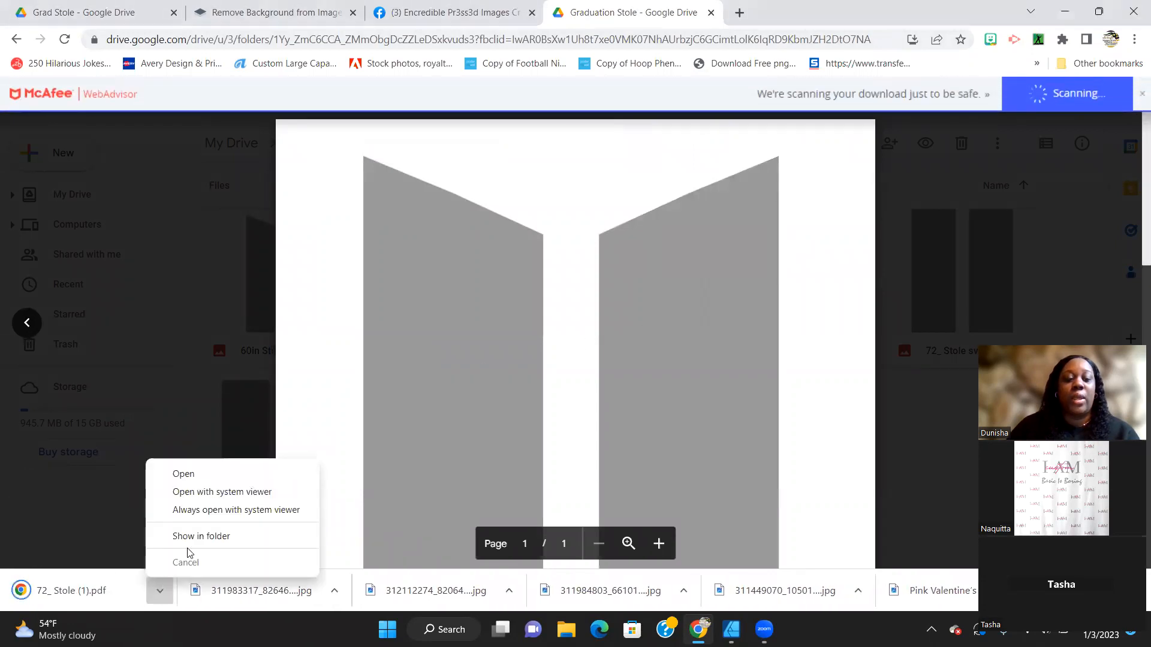
pyautogui.click(215, 534)
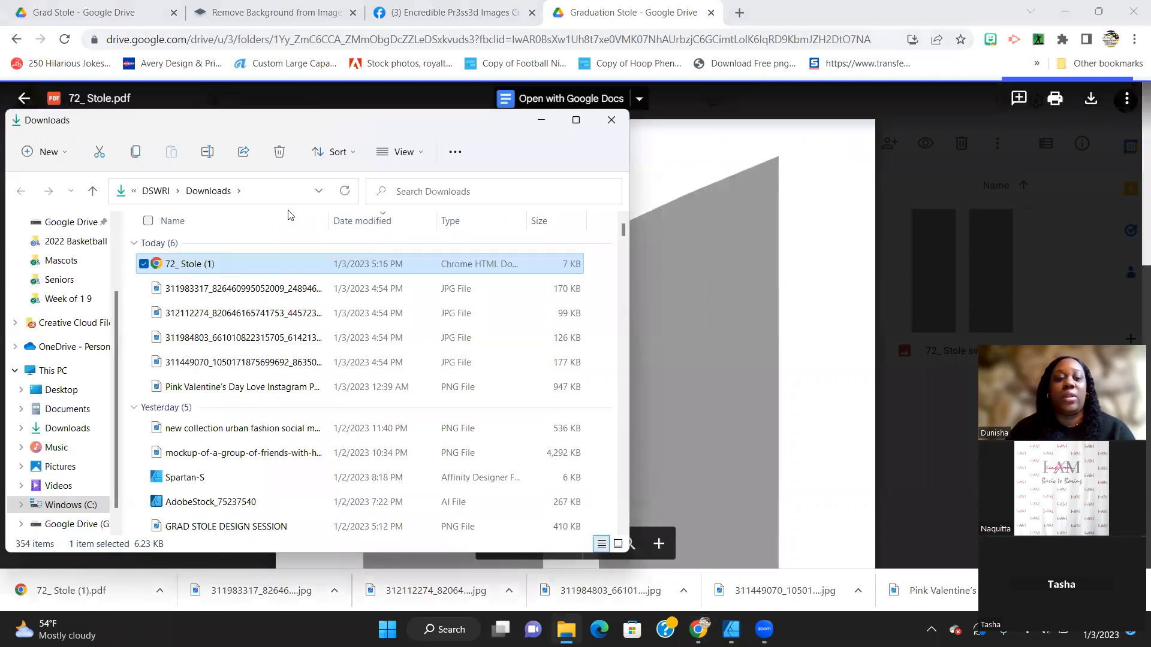
pyautogui.rightClick(197, 264)
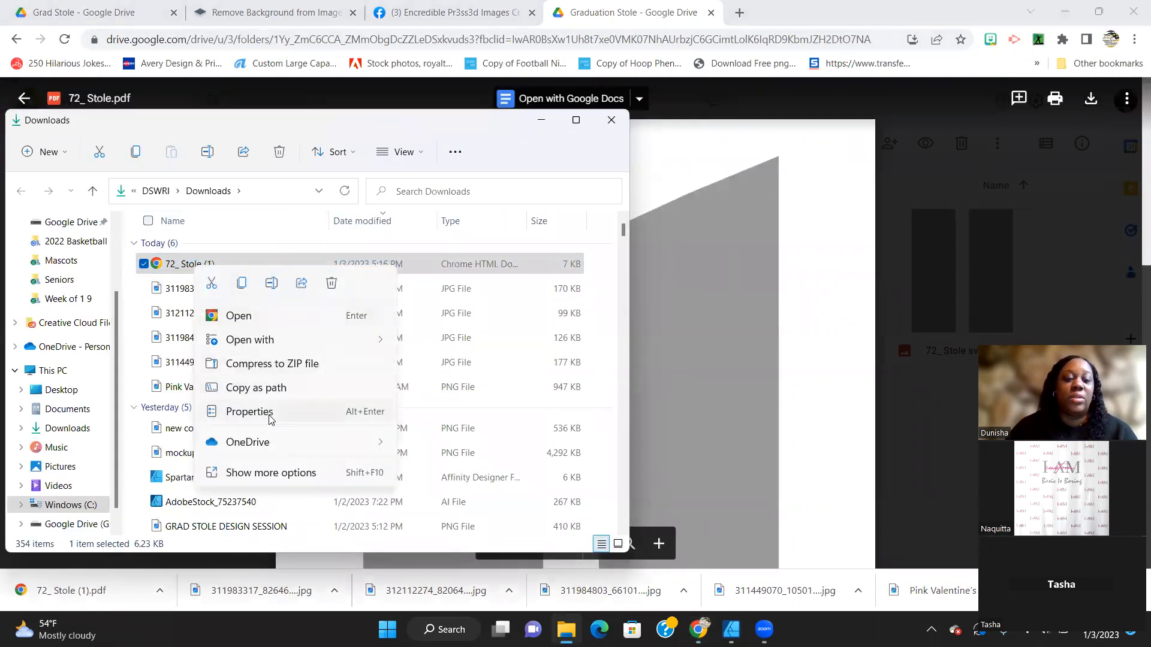
pyautogui.moveTo(294, 339)
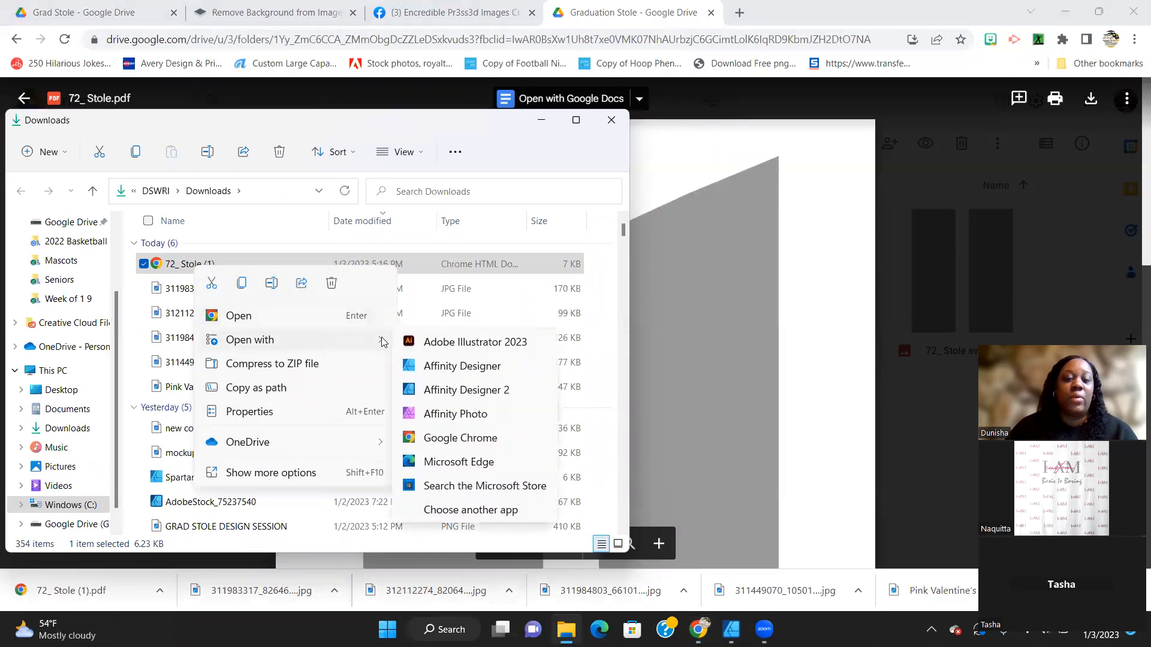
pyautogui.click(470, 386)
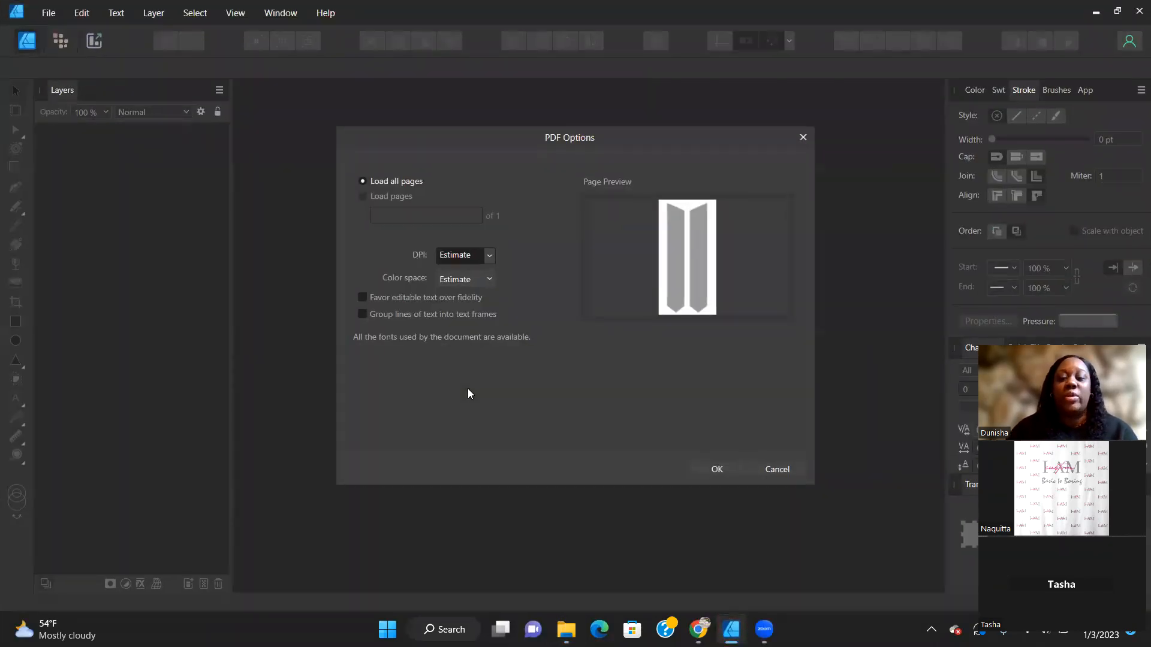
pyautogui.click(718, 466)
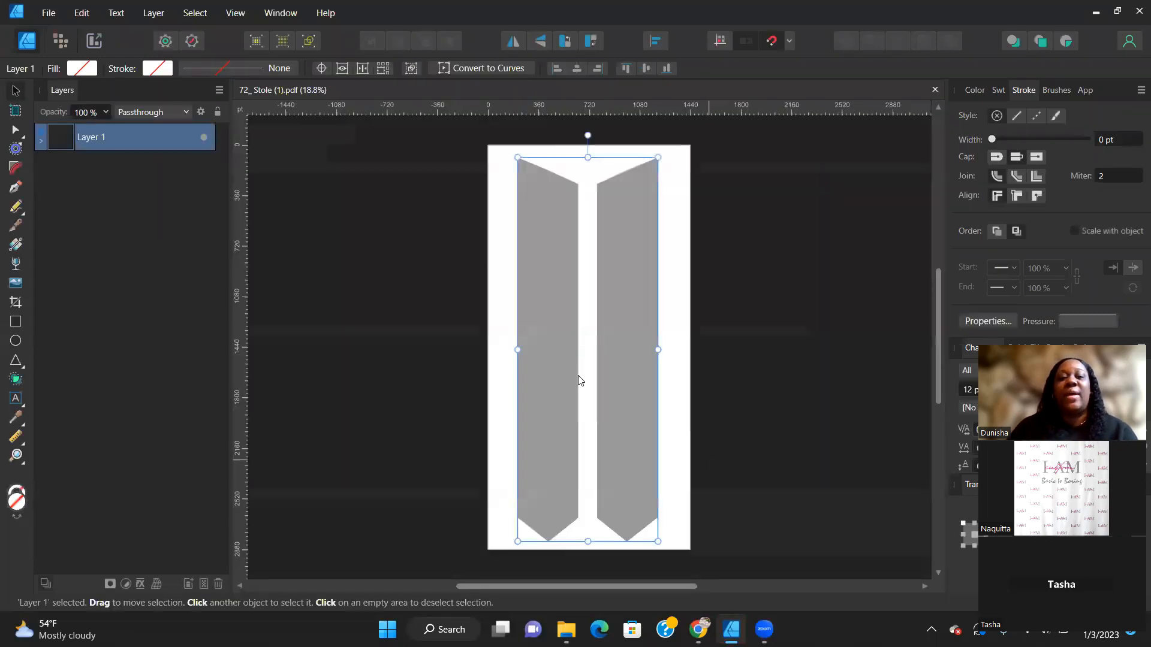
# Select the left stole panel's curve and rename its layer "Left".
pyautogui.click(414, 318)
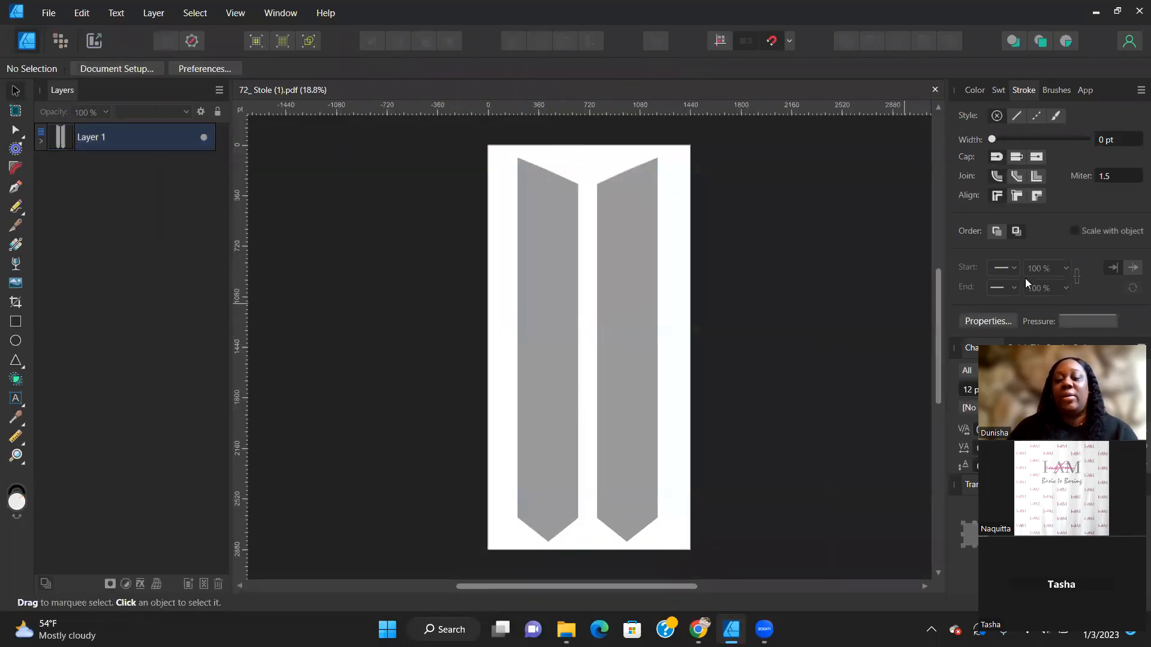
pyautogui.click(540, 266)
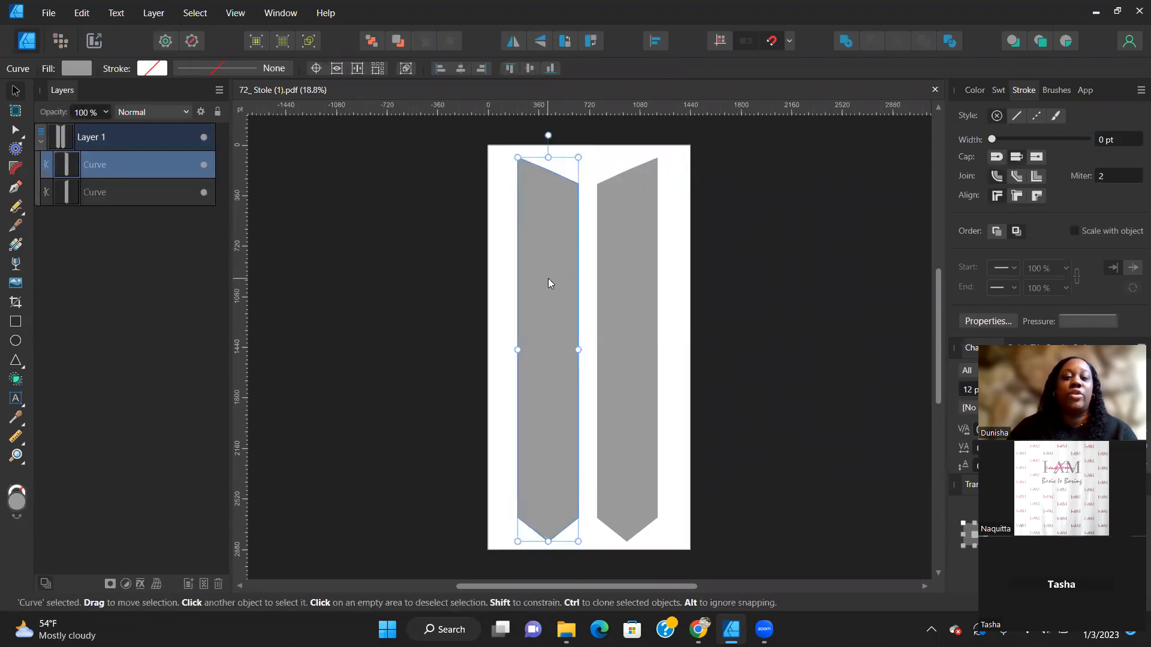
pyautogui.click(650, 289)
pyautogui.click(527, 306)
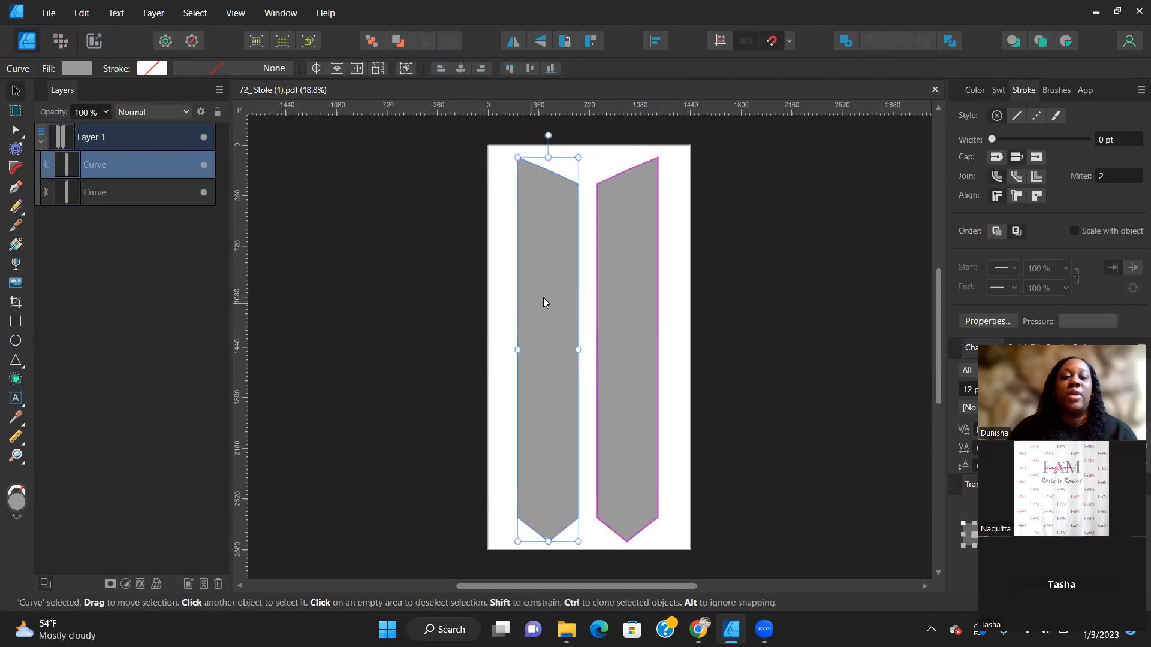
pyautogui.doubleClick(103, 165)
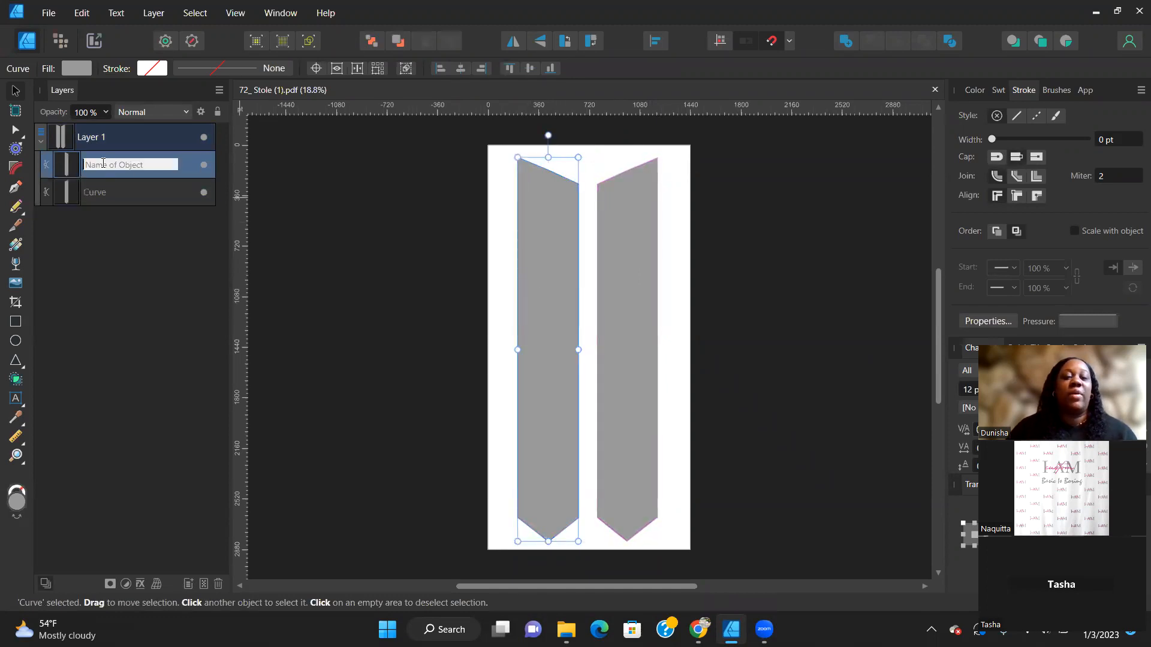
pyautogui.write('Left')
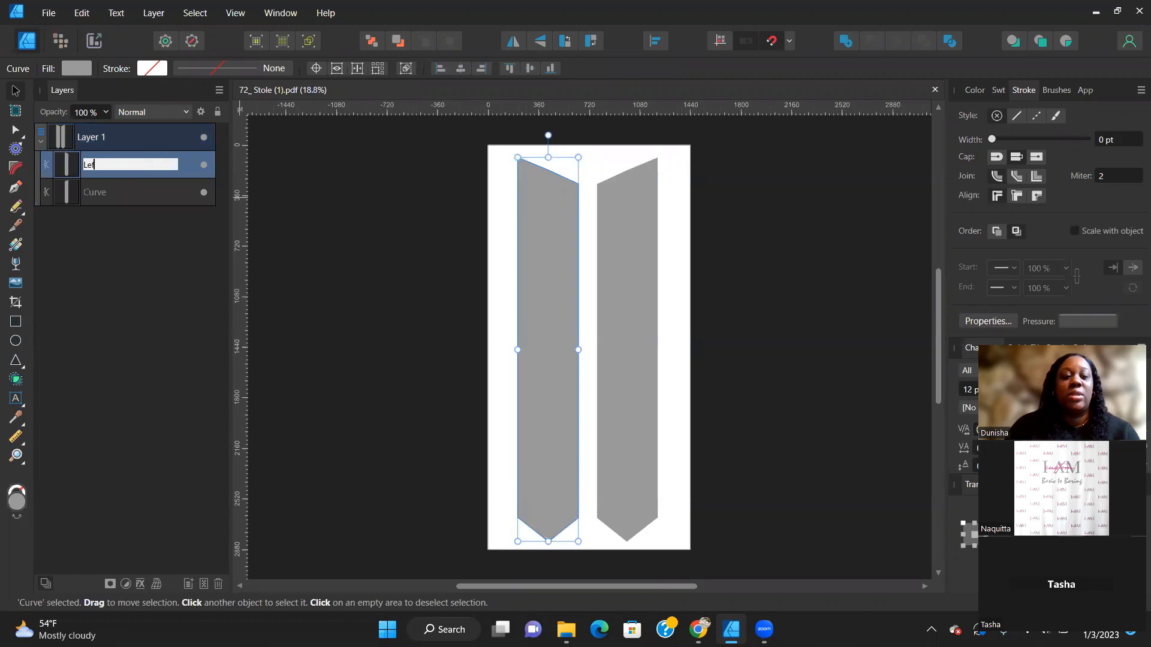
pyautogui.press('Return')
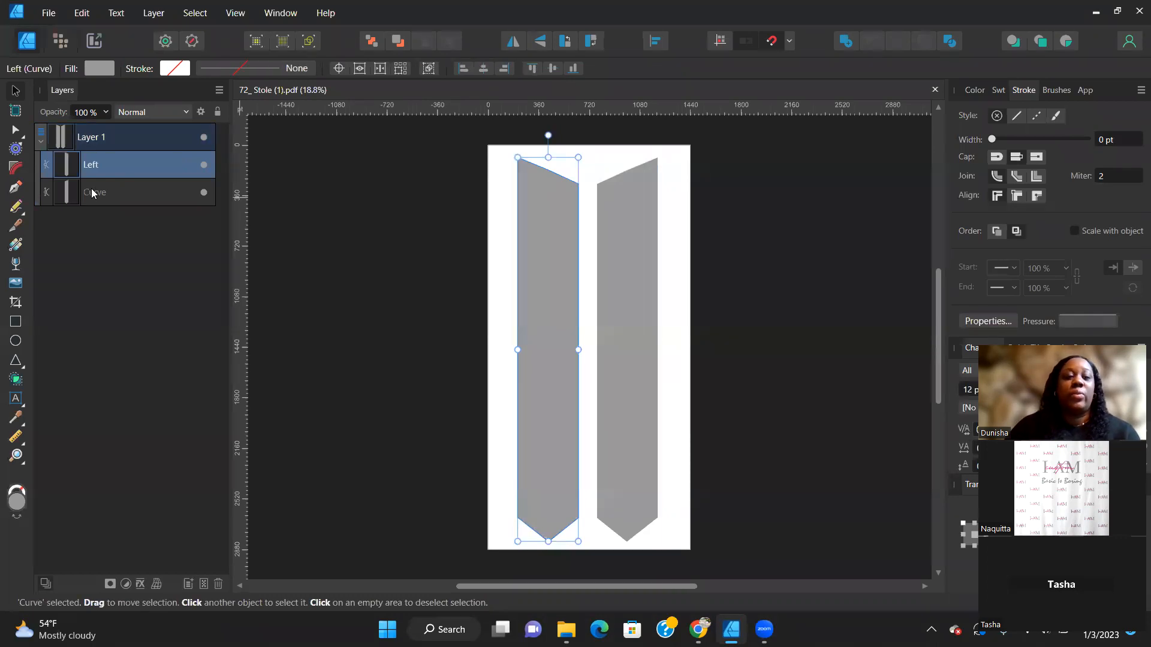
# Rename the other stole panel's curve layer "Right" and deselect everything.
pyautogui.click(98, 198)
pyautogui.doubleClick(99, 194)
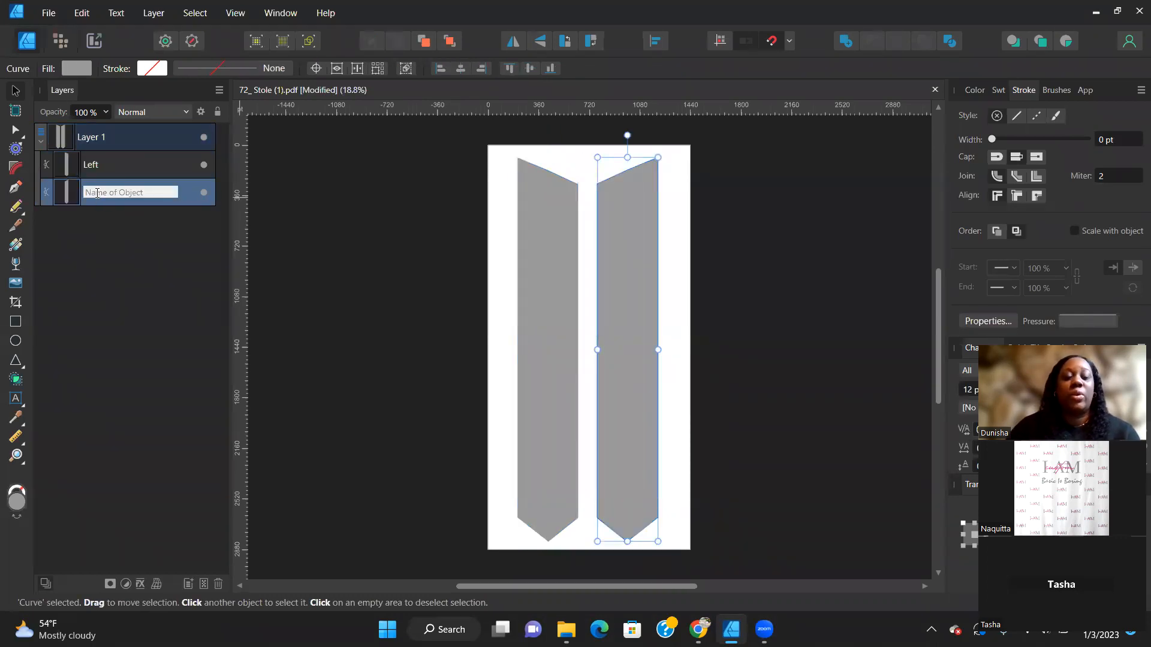
pyautogui.write('Right')
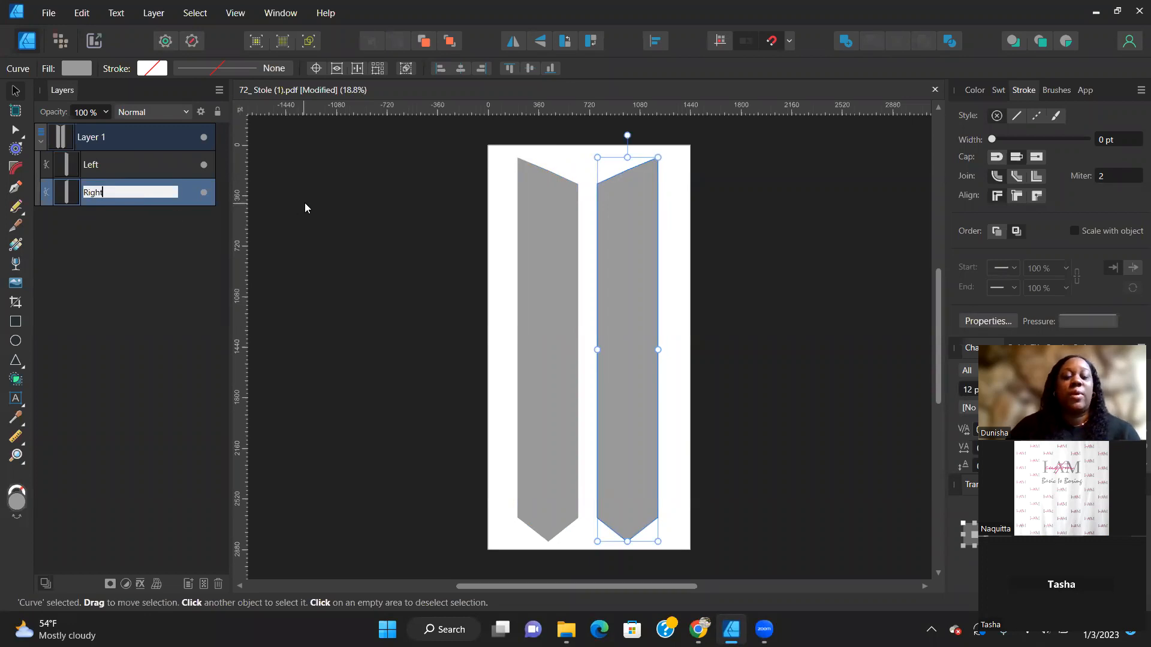
pyautogui.click(304, 202)
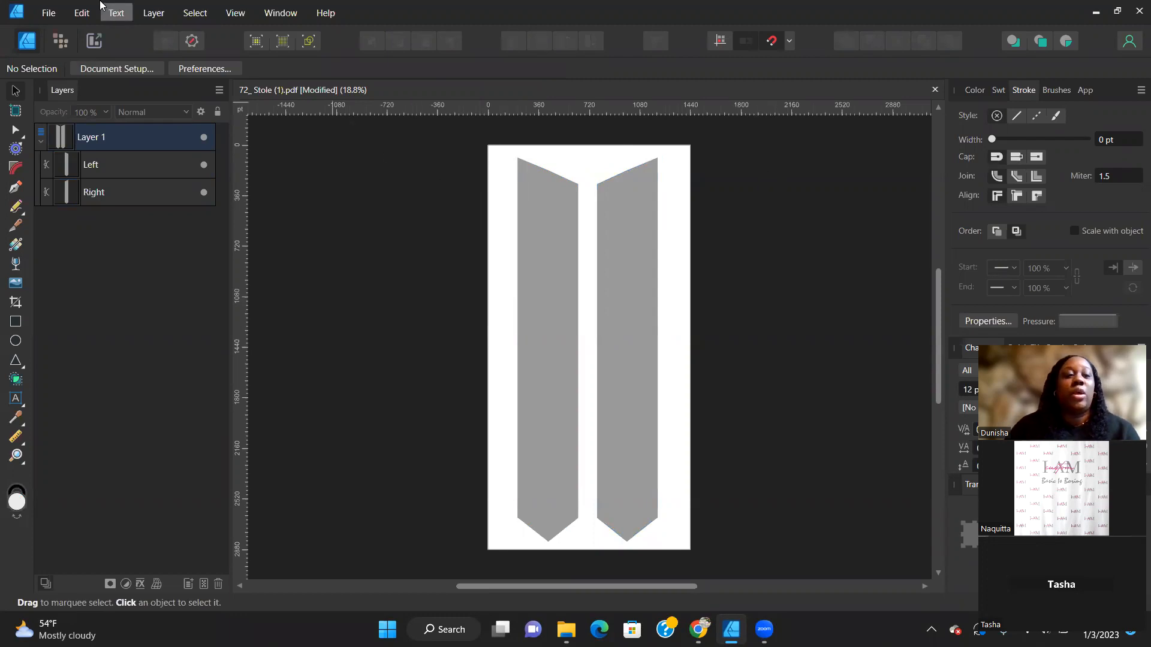
# Browse for a file to open in the EPIC > Grad Stole folder under Google Drive's My Drive.
pyautogui.click(60, 13)
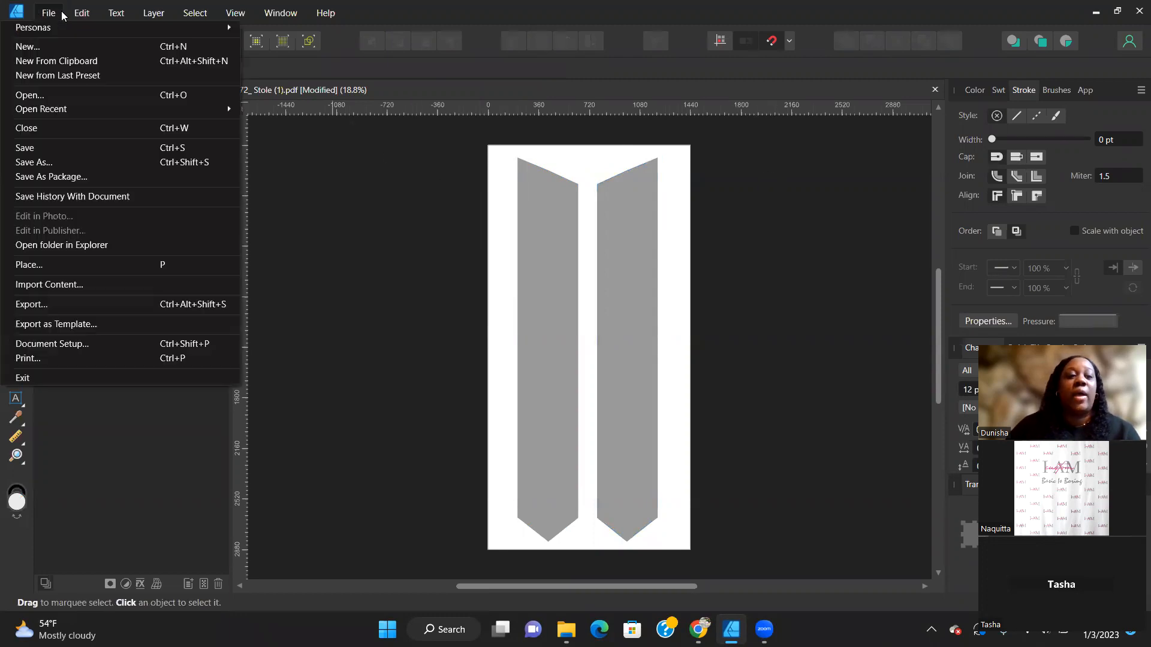
pyautogui.click(52, 96)
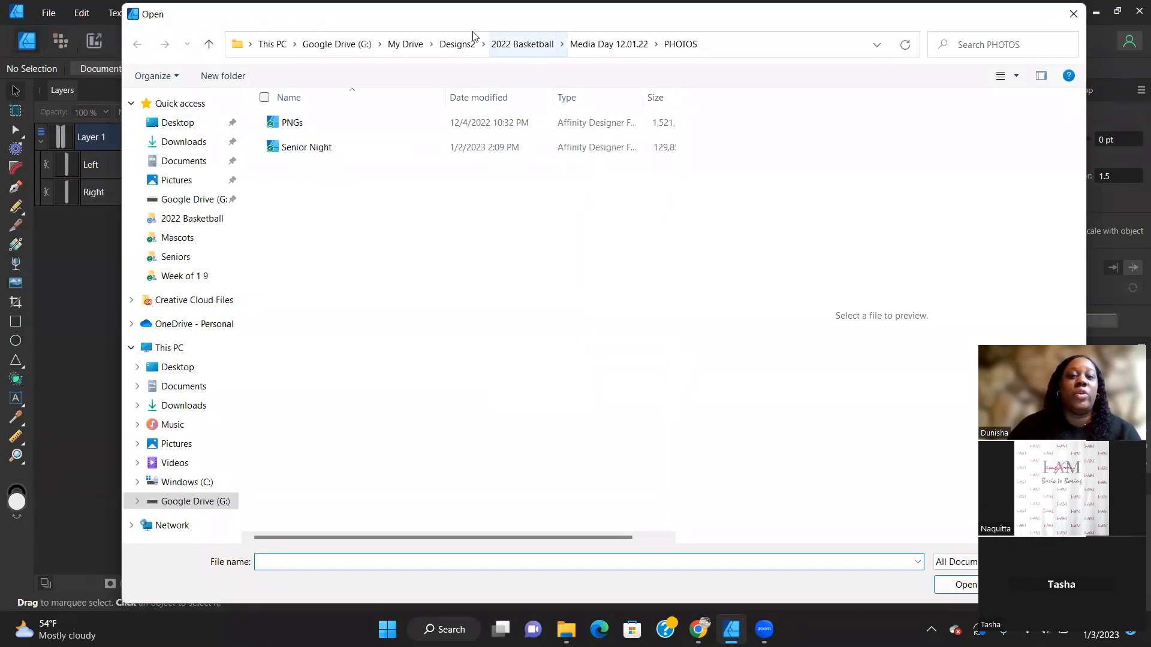
pyautogui.click(404, 39)
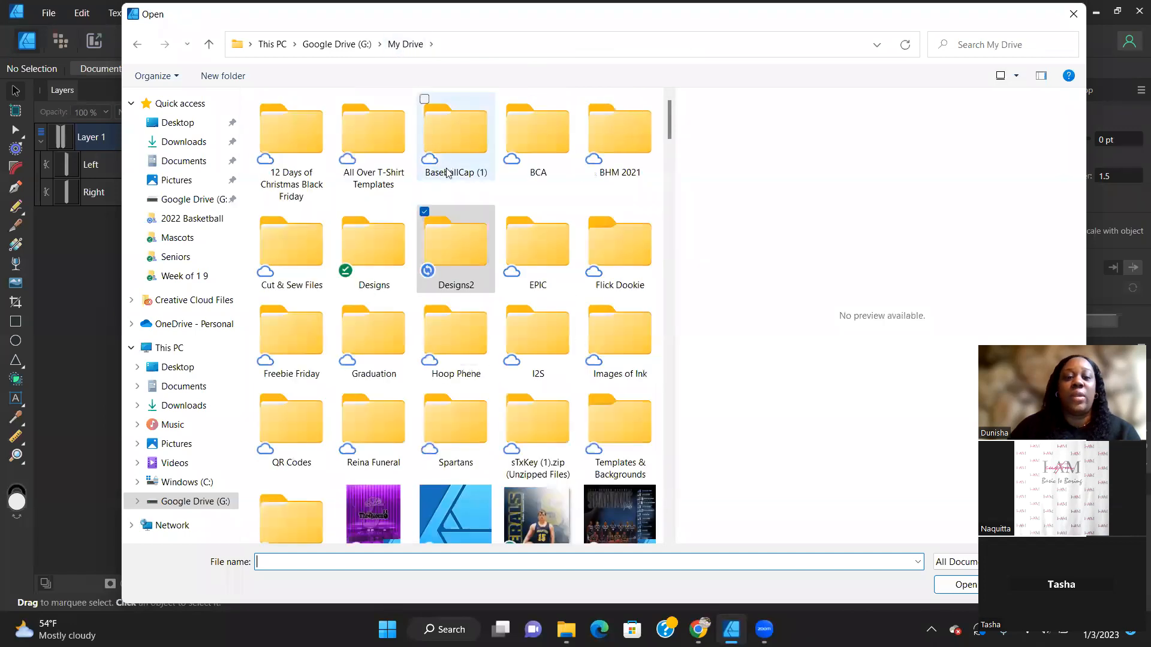
pyautogui.click(556, 248)
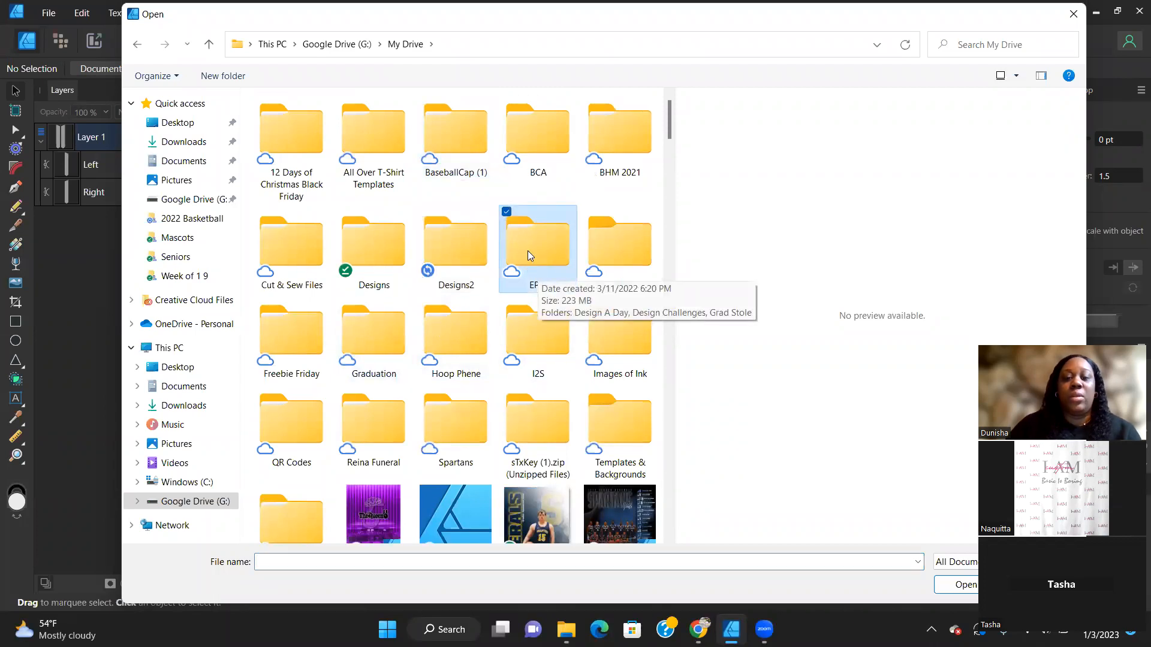
pyautogui.doubleClick(528, 251)
pyautogui.click(304, 171)
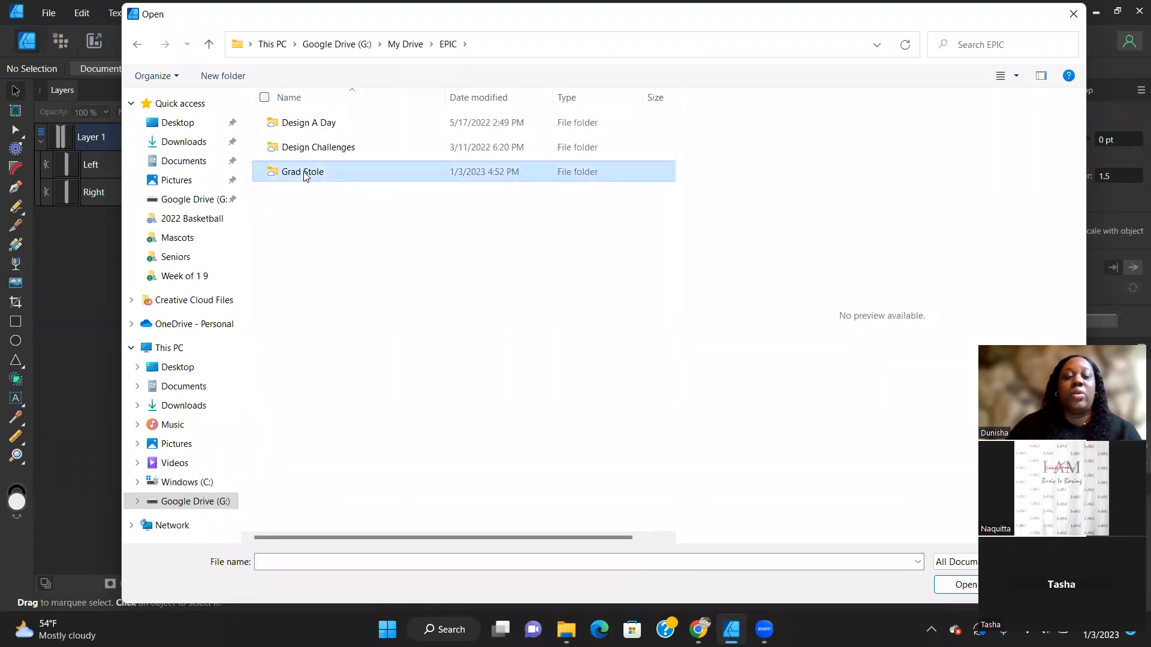
pyautogui.doubleClick(313, 173)
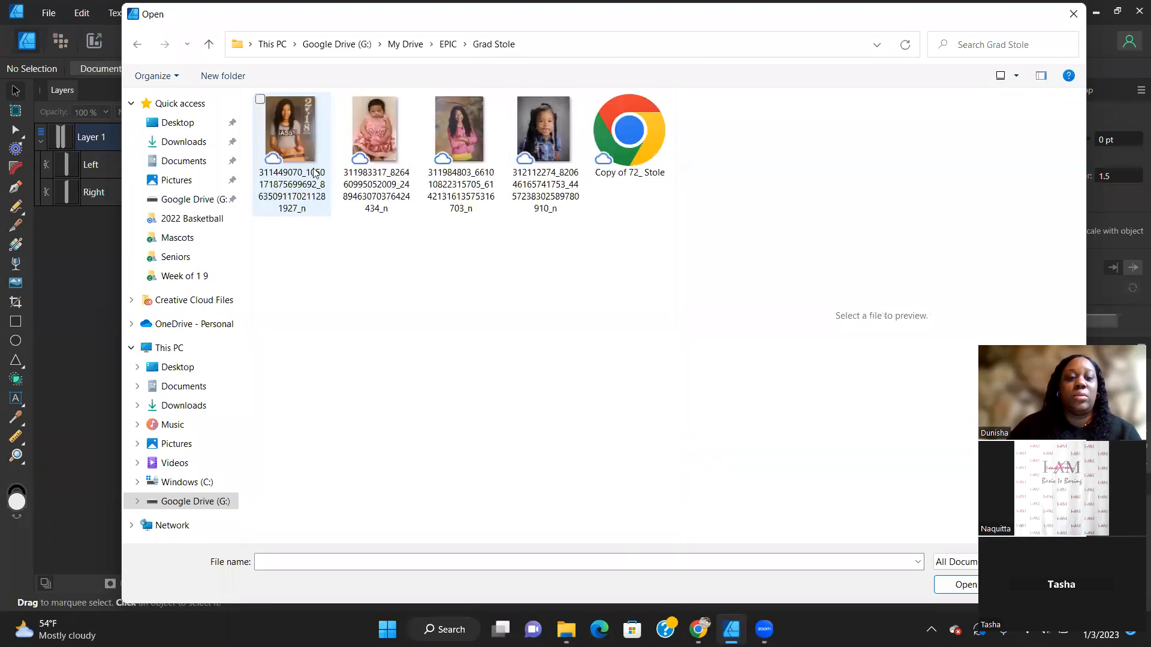
# Open the Copy of 72_ Stole PDF with all pages loaded, expand Layer 1 to view its curves, and close the document.
pyautogui.click(644, 126)
pyautogui.doubleClick(644, 126)
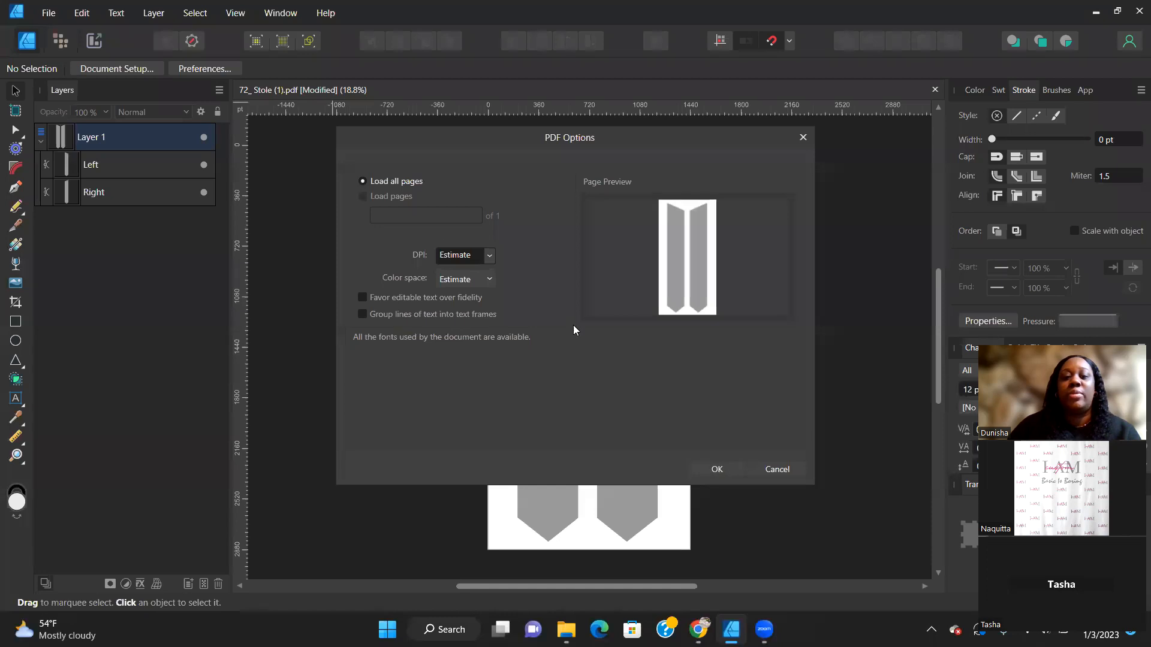
pyautogui.click(731, 469)
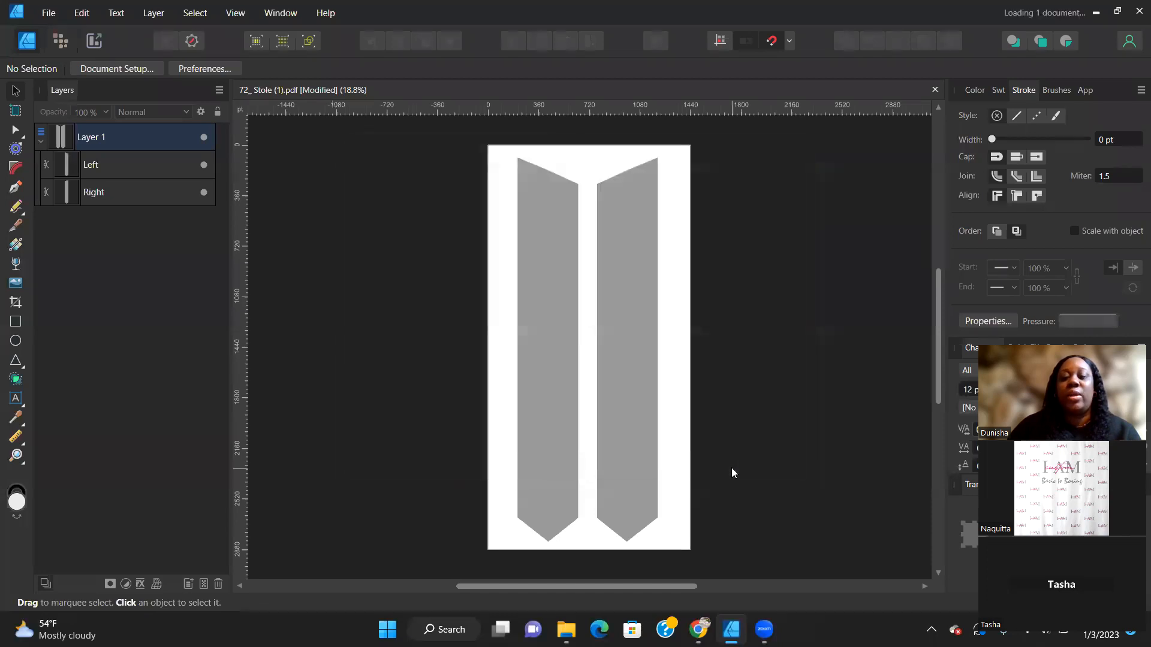
pyautogui.click(41, 141)
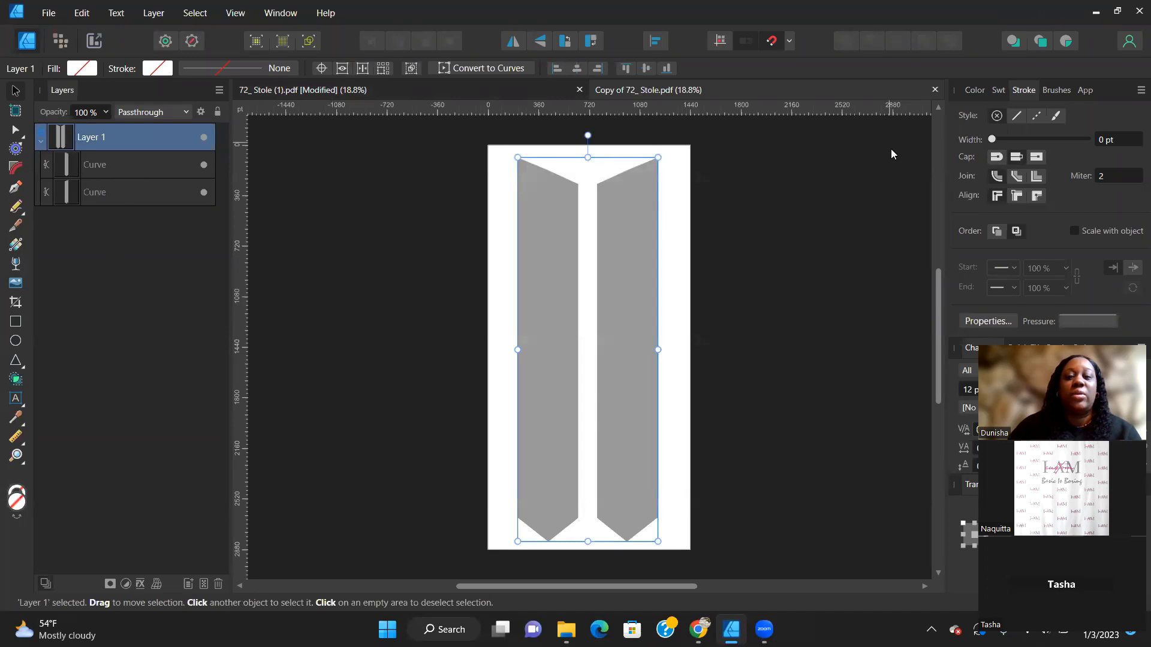
pyautogui.click(935, 90)
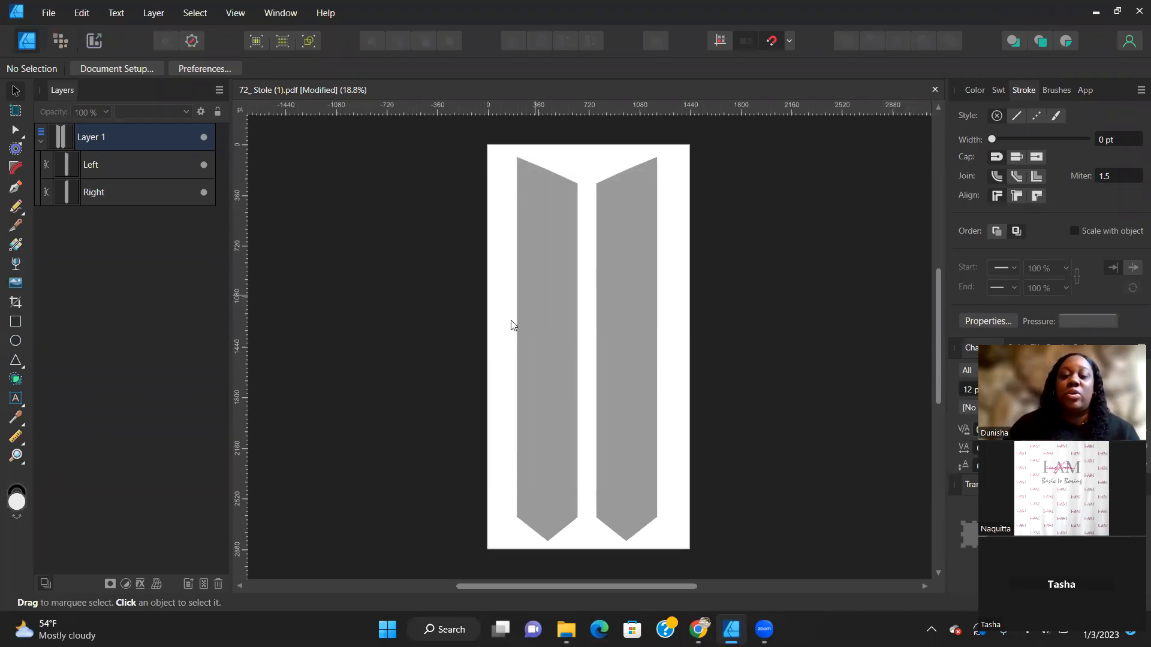
# Select the left stole panel to check its width and height, and deselect it.
pyautogui.click(537, 324)
pyautogui.moveTo(1123, 328); pyautogui.dragTo(1113, 127)
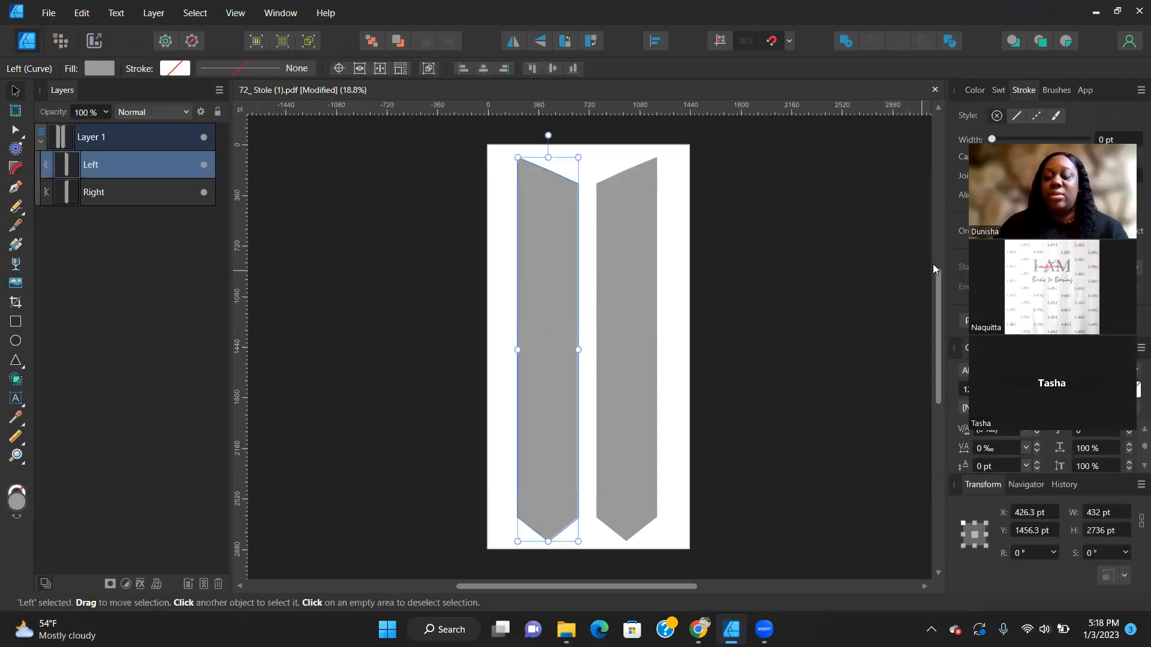
pyautogui.click(771, 300)
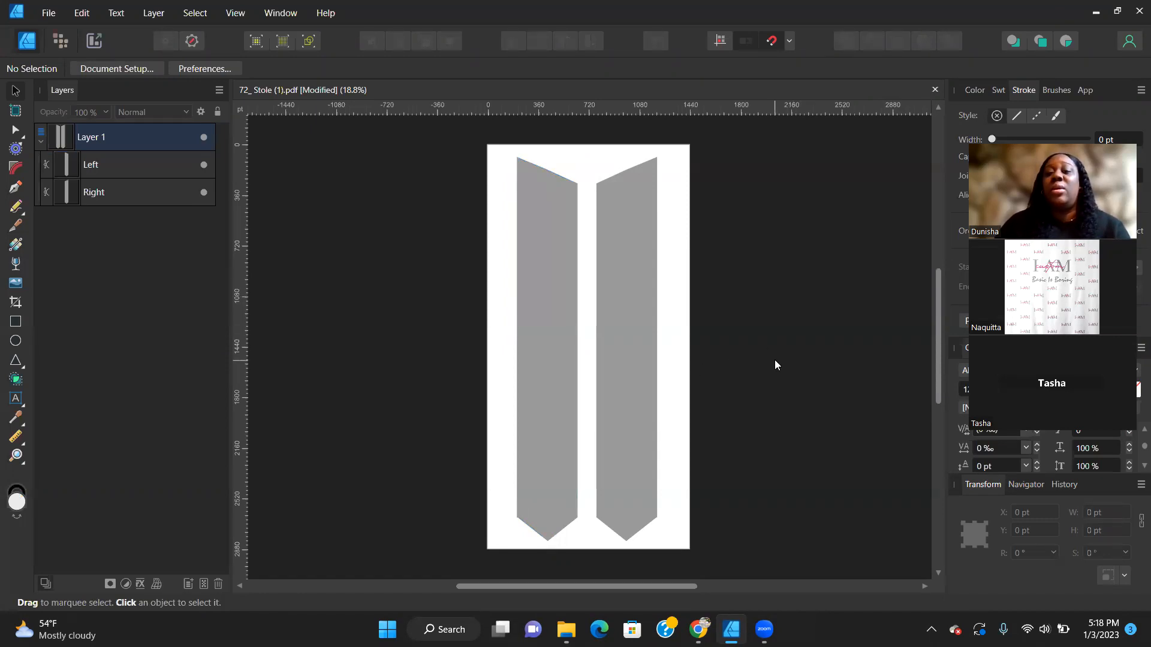
pyautogui.click(545, 354)
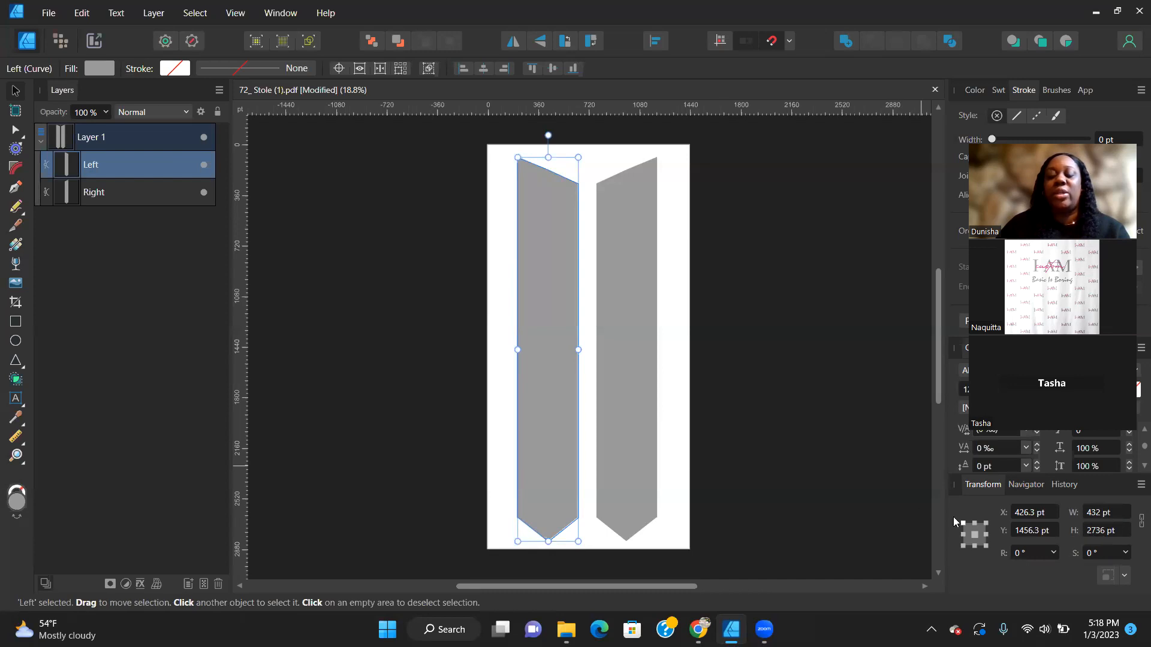
pyautogui.click(838, 425)
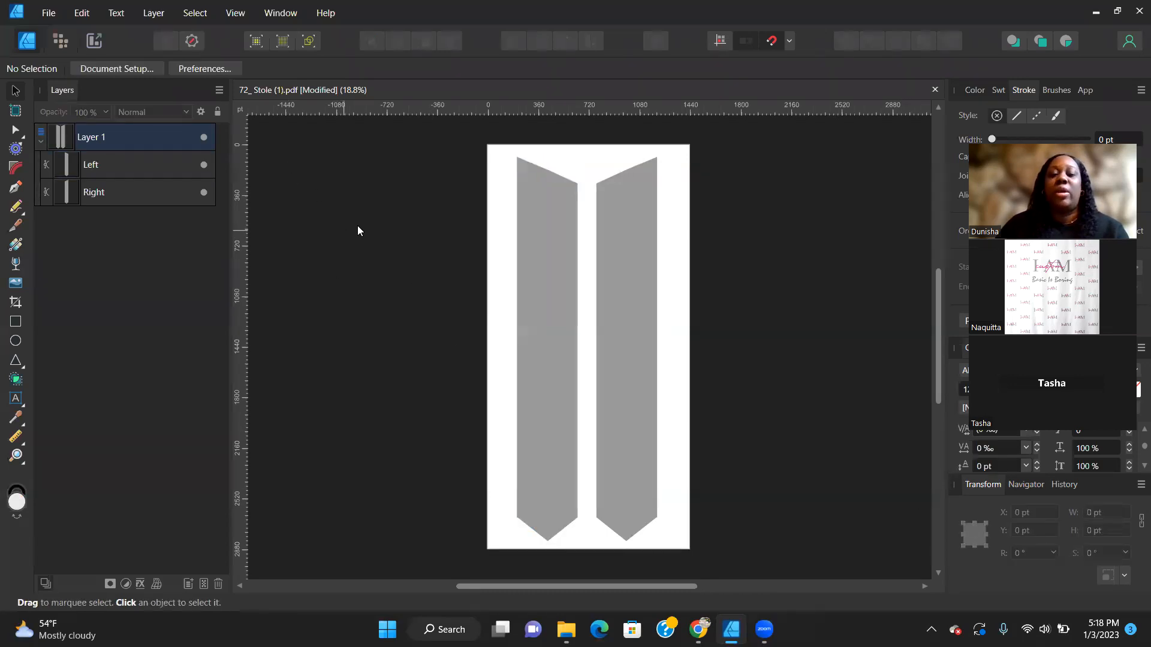
# Set the document units to inches, and check the left stole panel's dimensions in the new units.
pyautogui.click(114, 69)
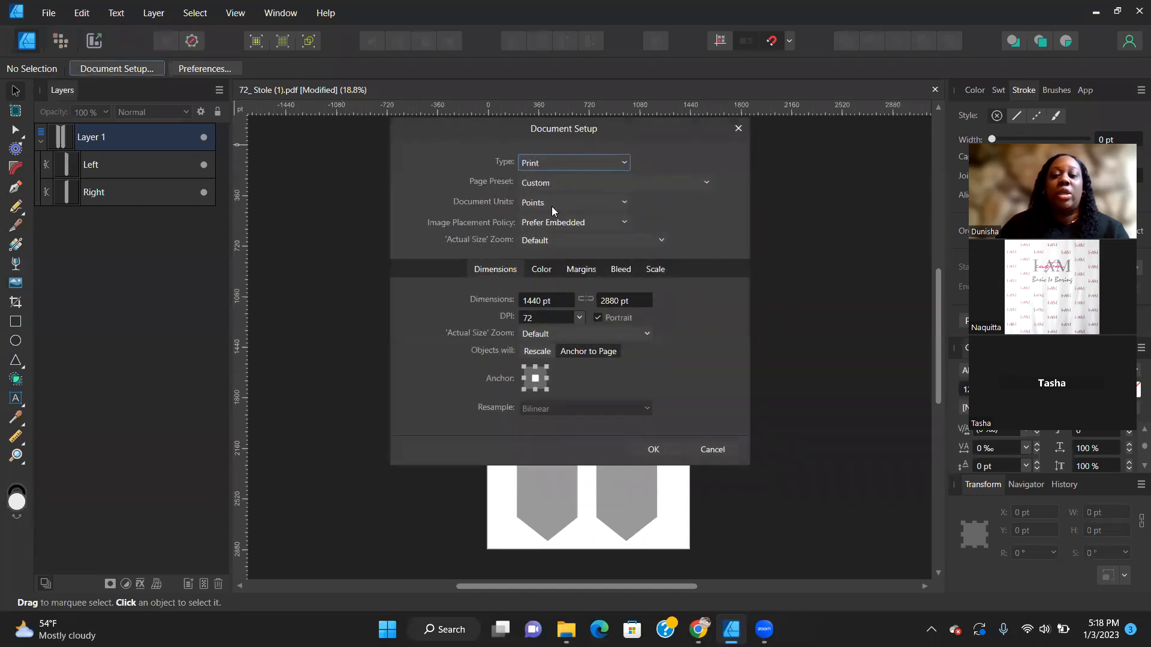
pyautogui.click(578, 201)
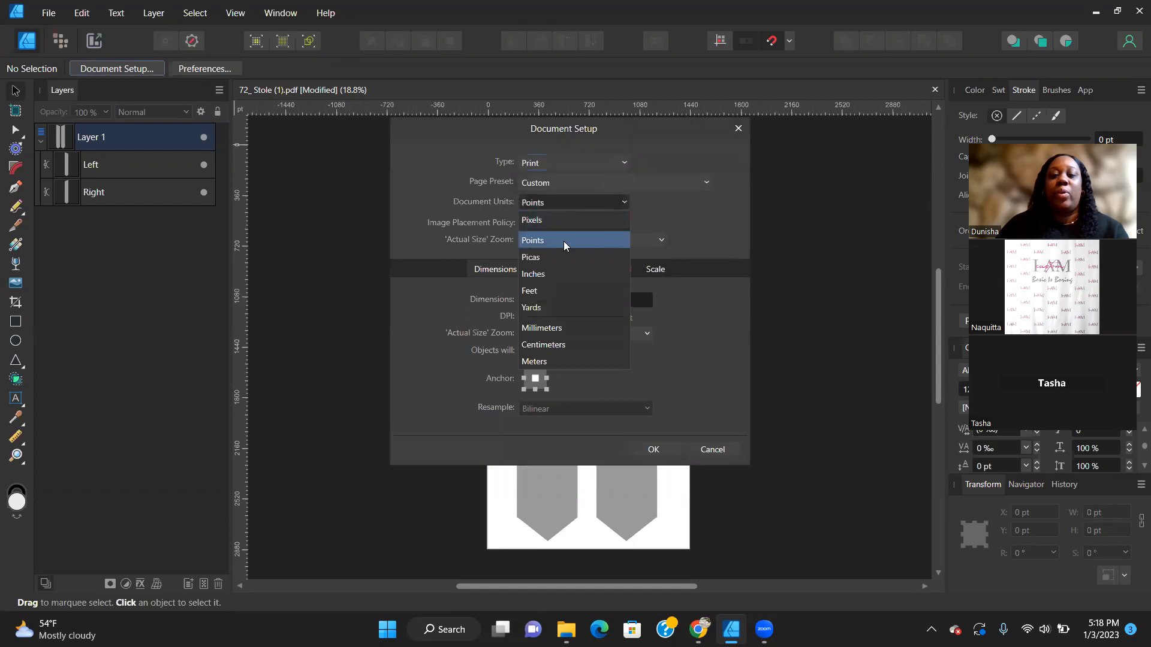
pyautogui.click(546, 275)
pyautogui.click(662, 416)
pyautogui.click(545, 391)
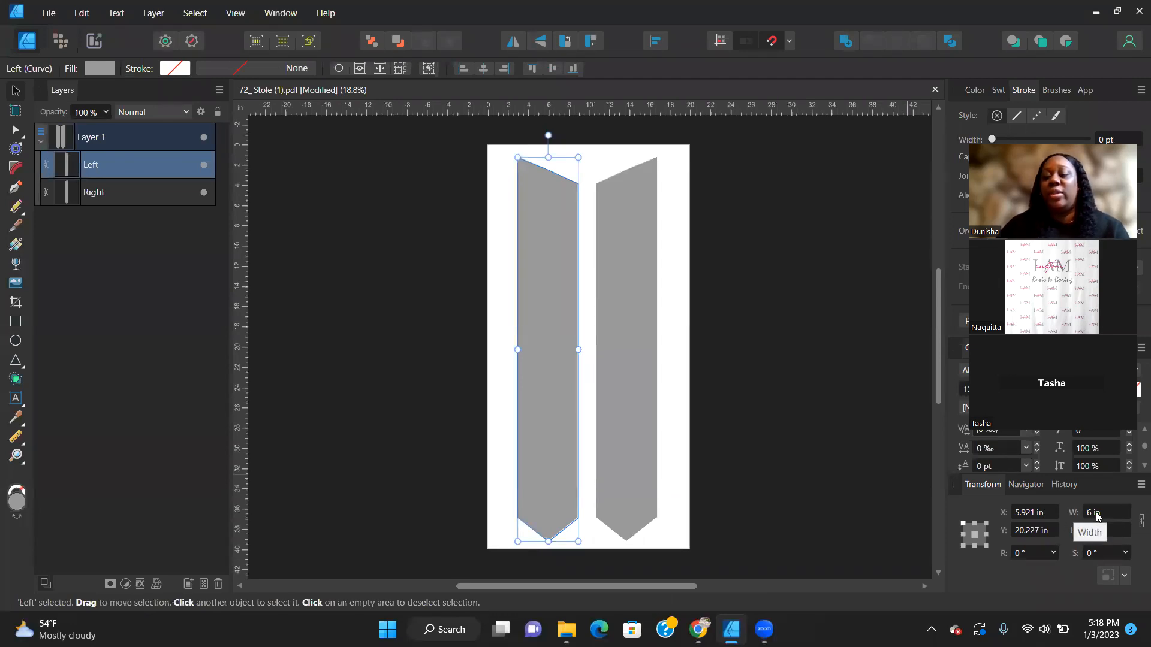
pyautogui.click(876, 328)
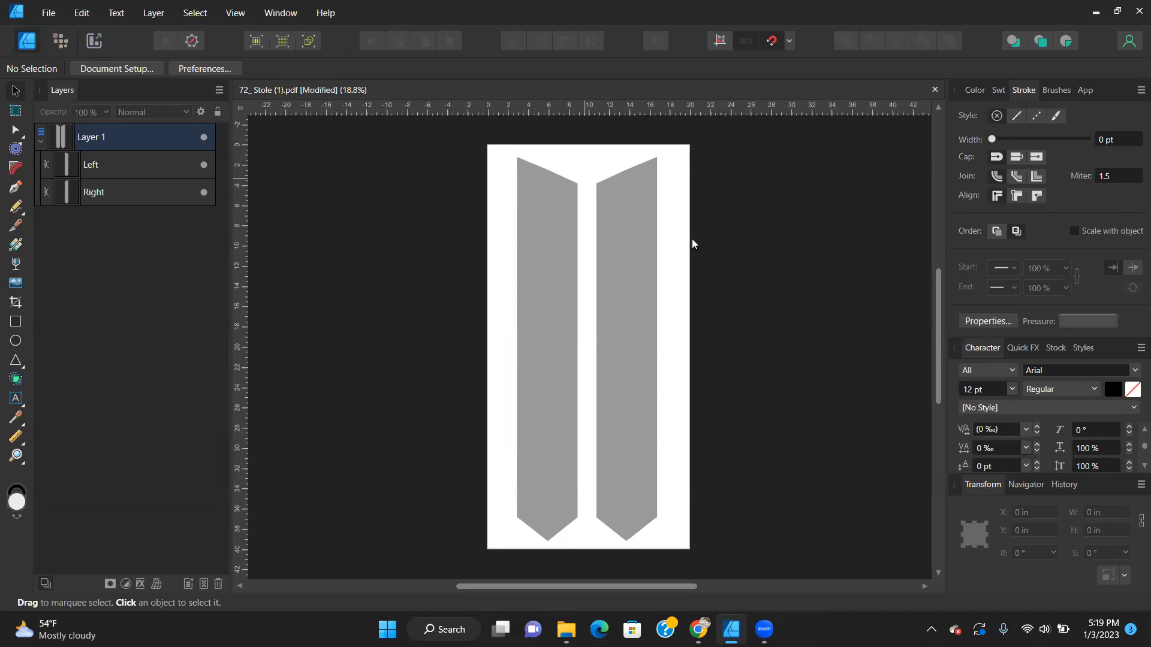
# Show the Stock images panel and clear its existing search term.
pyautogui.click(1055, 348)
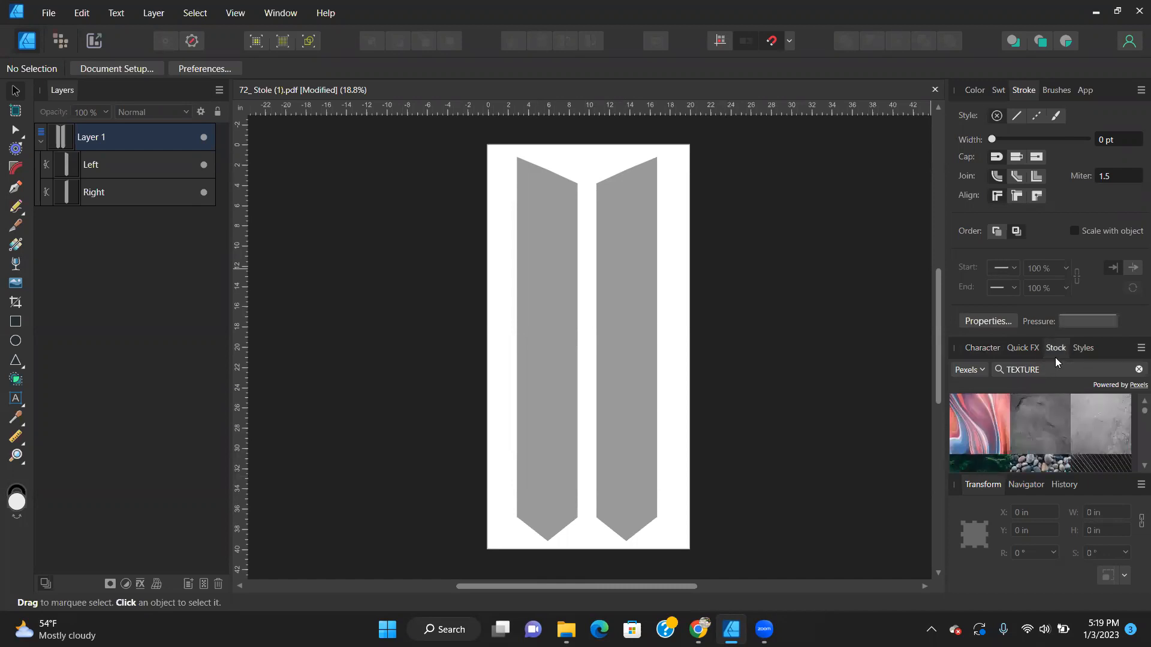
pyautogui.click(1136, 370)
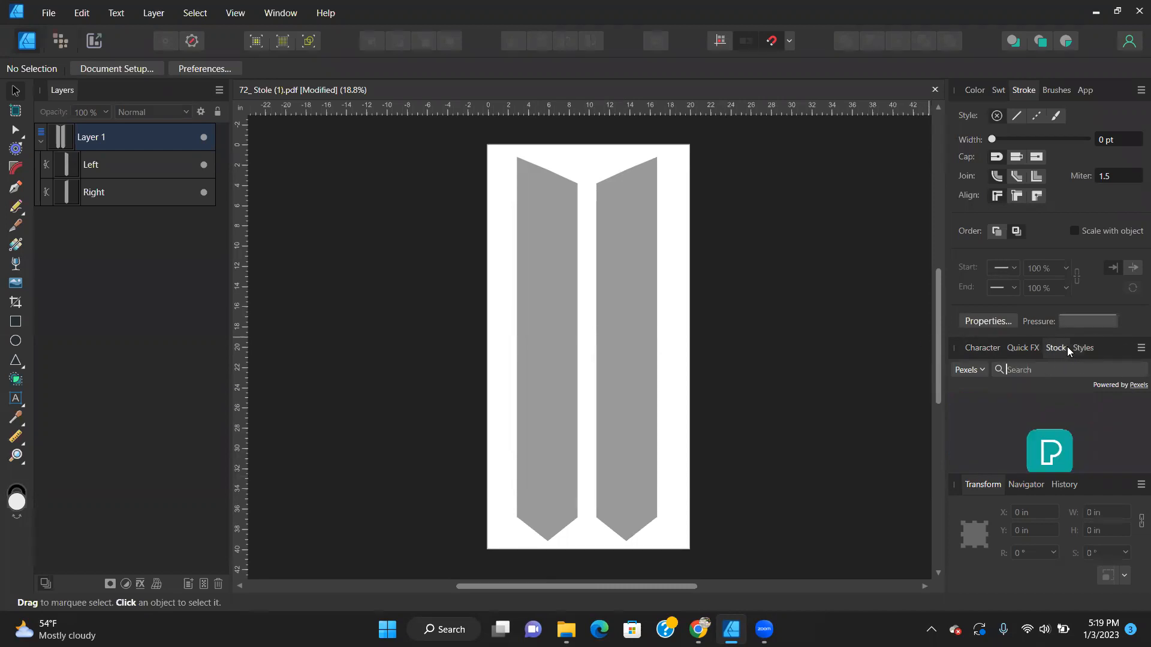
# Locate the visibility setting for the Stock panel, hide the panel and show it again.
pyautogui.click(239, 13)
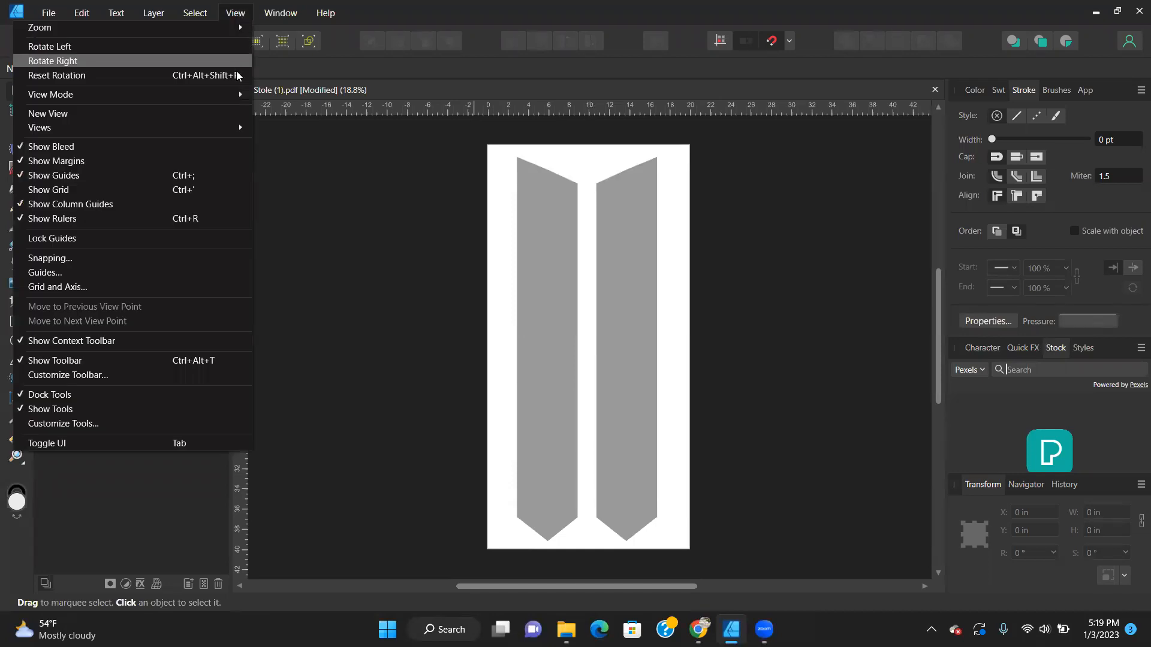
pyautogui.moveTo(241, 93)
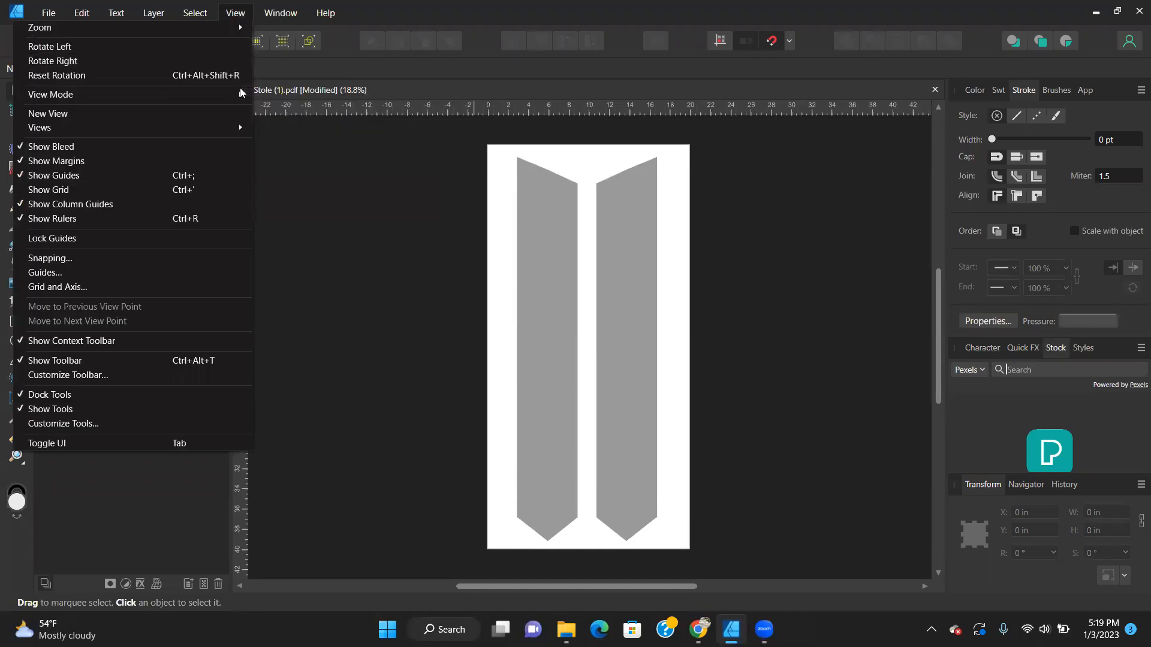
pyautogui.moveTo(233, 127)
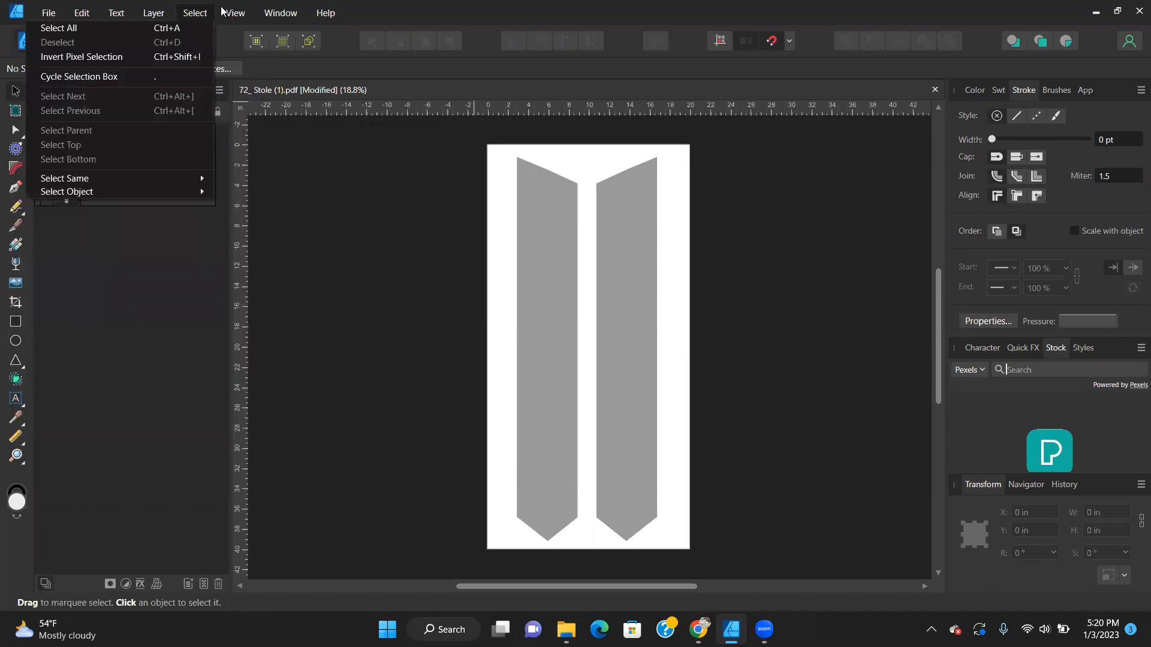
pyautogui.click(180, 14)
pyautogui.click(282, 12)
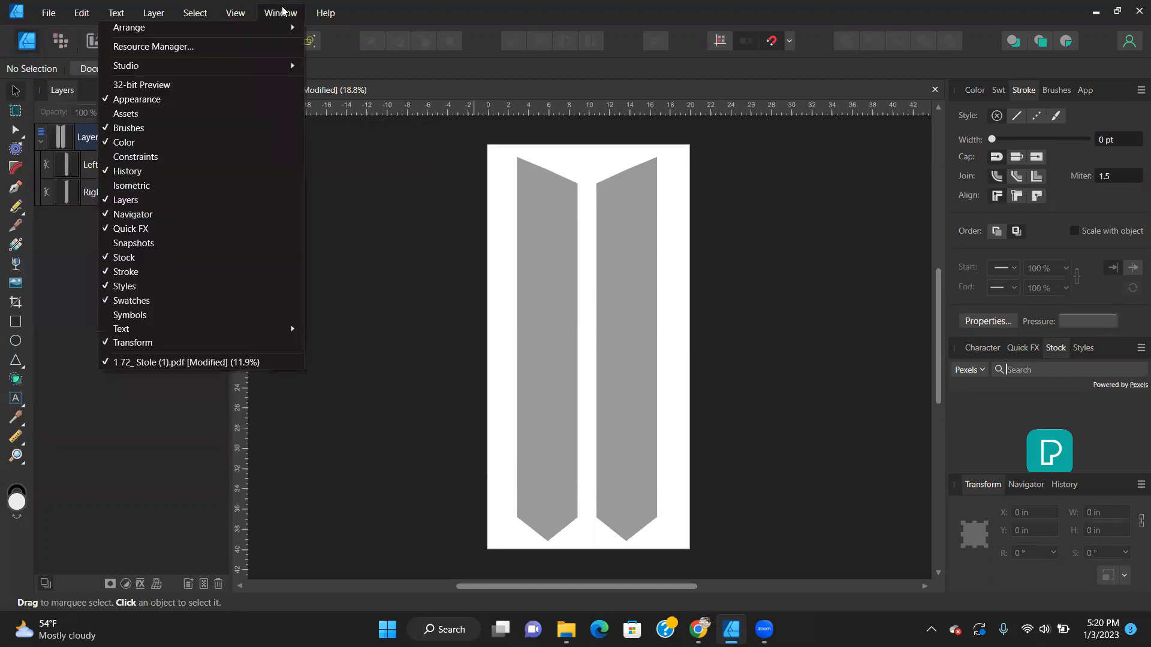
pyautogui.moveTo(249, 21)
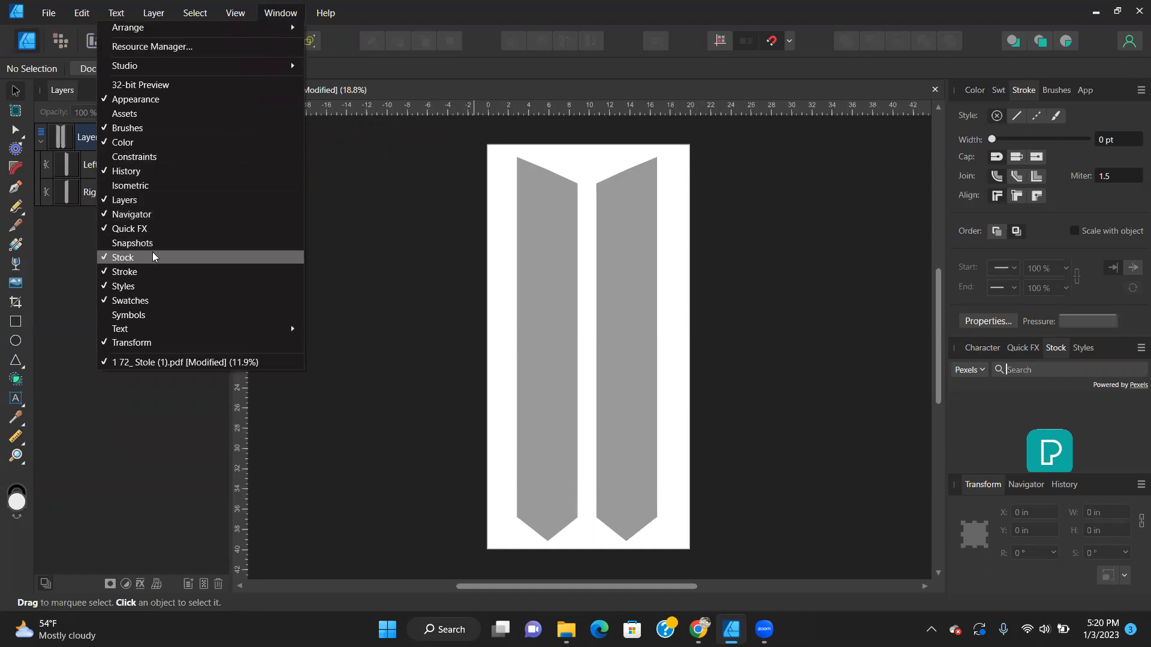
pyautogui.click(134, 257)
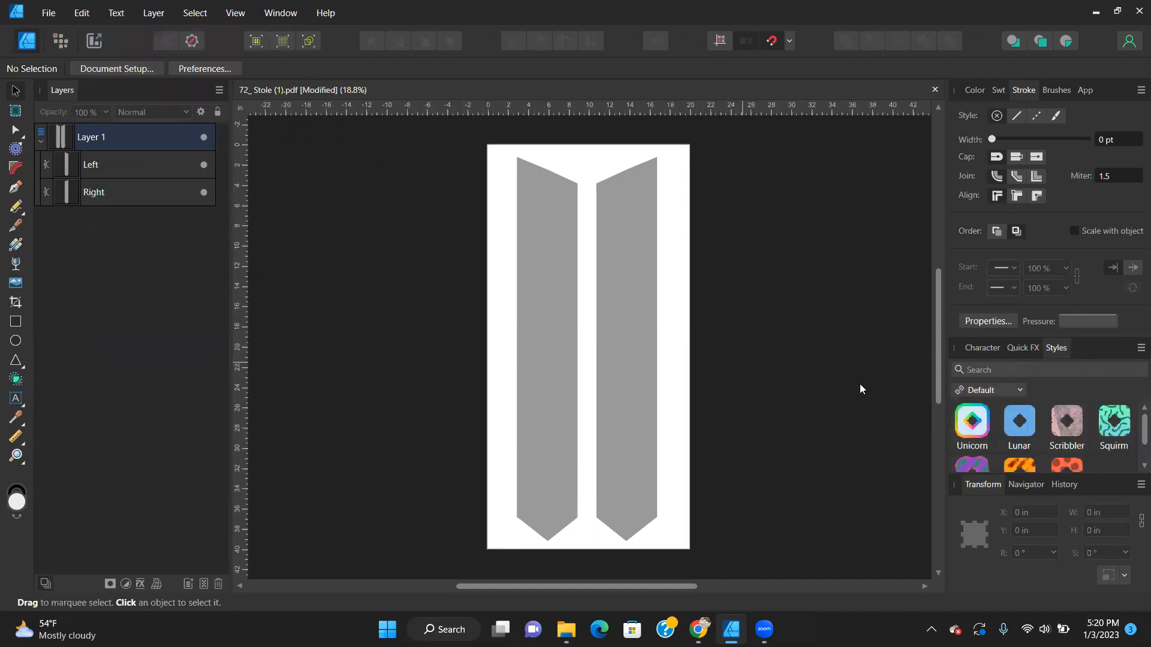
pyautogui.click(280, 12)
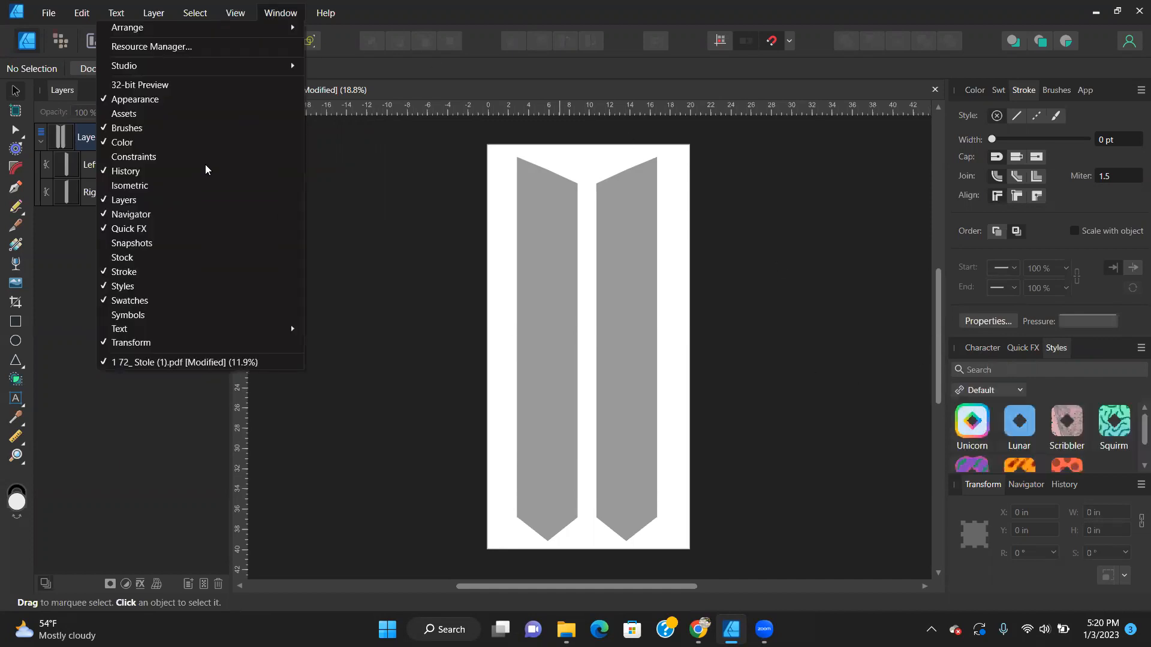
pyautogui.click(146, 257)
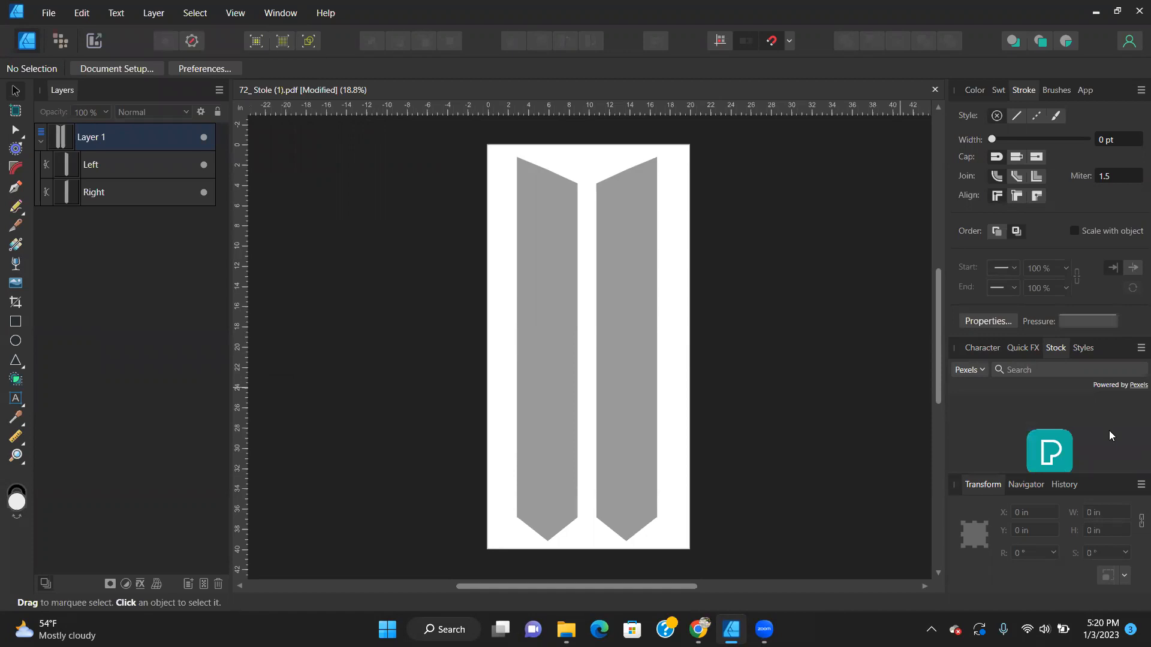
# Search the Pexels stock images for "white glitter", and detach and enlarge the Stock panel to browse the photos.
pyautogui.write('white glitter')
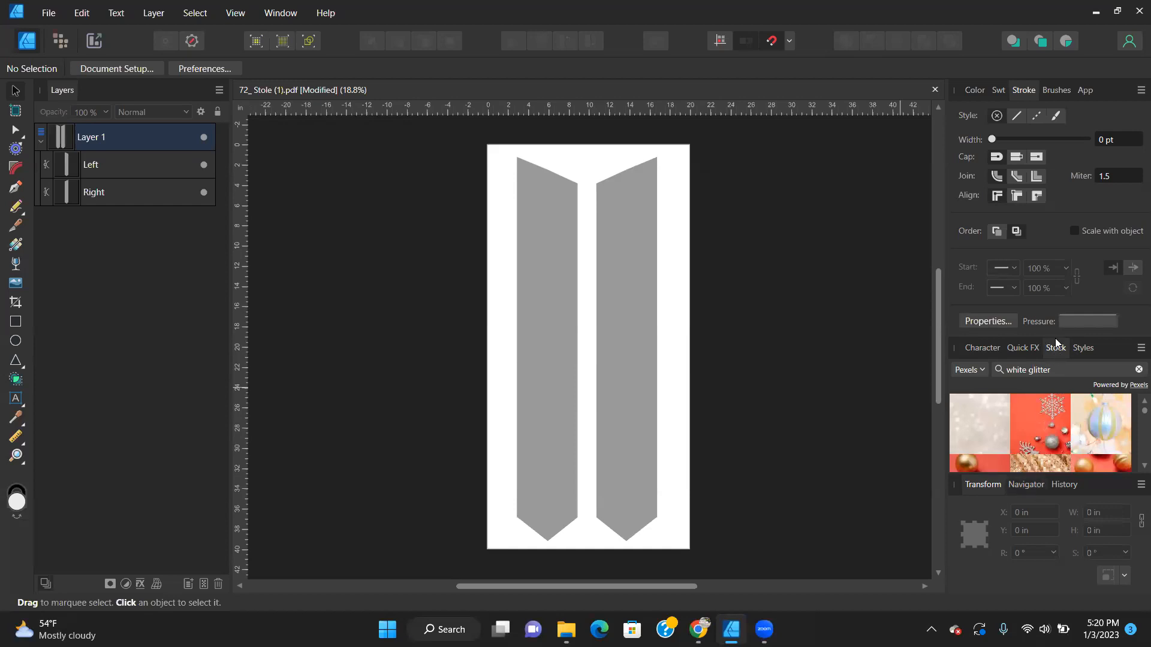
pyautogui.moveTo(1051, 347); pyautogui.dragTo(792, 79)
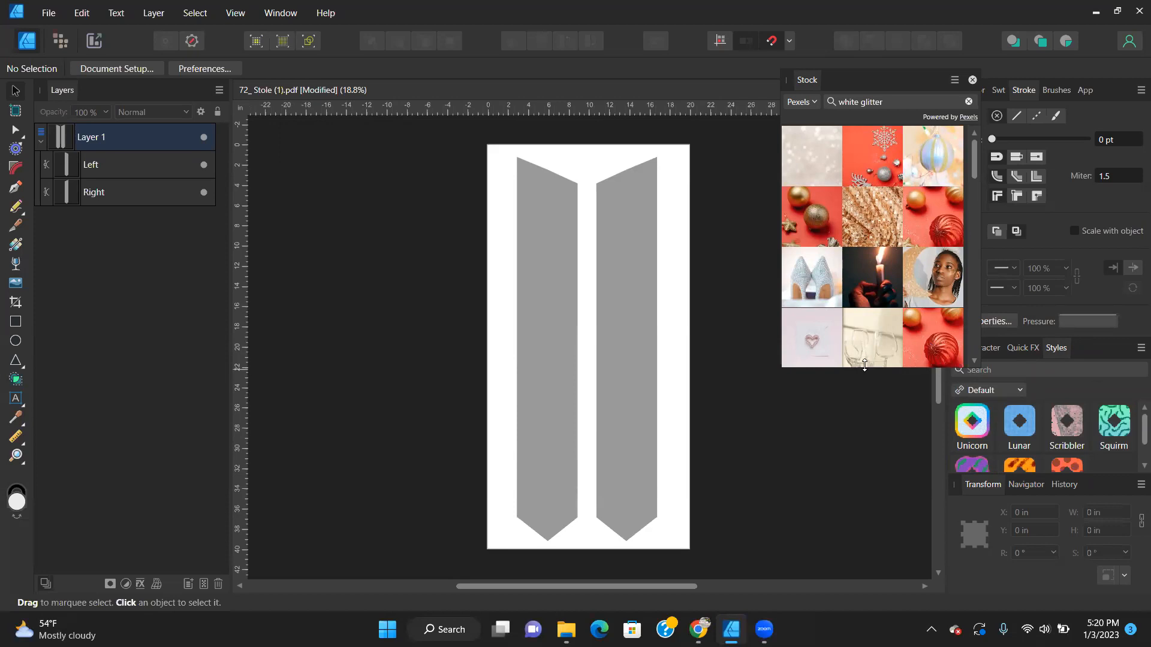
pyautogui.moveTo(865, 366); pyautogui.dragTo(865, 525)
pyautogui.scroll(5, 881, 262)
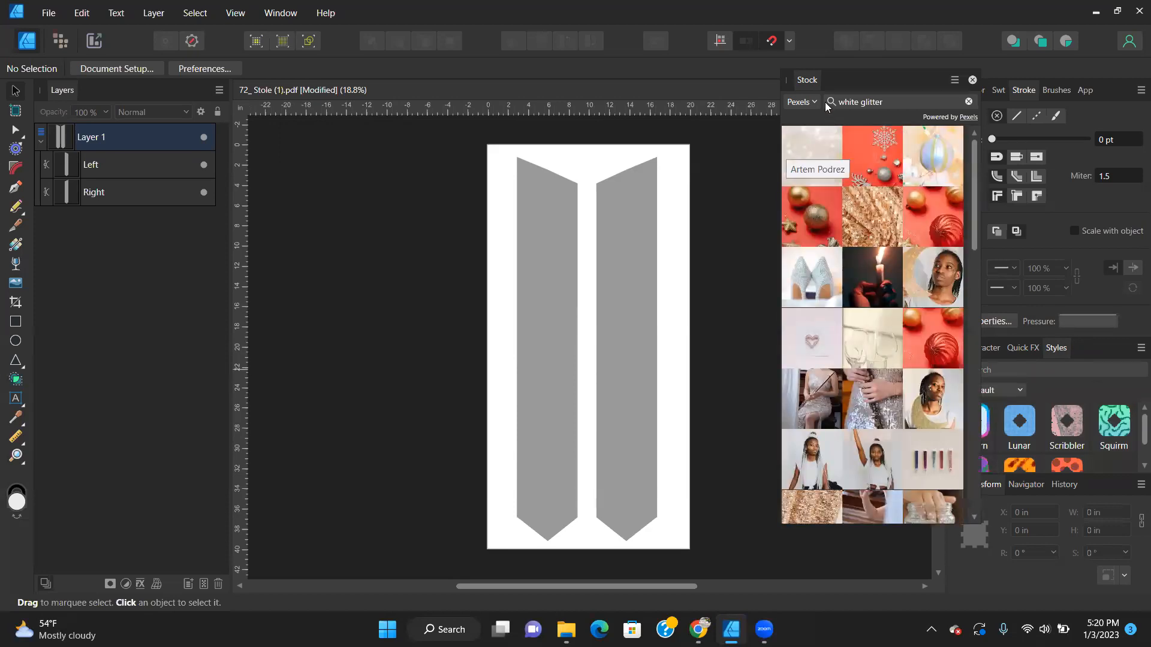
# Try the pale blurred-lights Pexels photo over the stole template, inspect it, and delete it.
pyautogui.moveTo(820, 158); pyautogui.dragTo(555, 281)
pyautogui.scroll(-4, 579, 303)
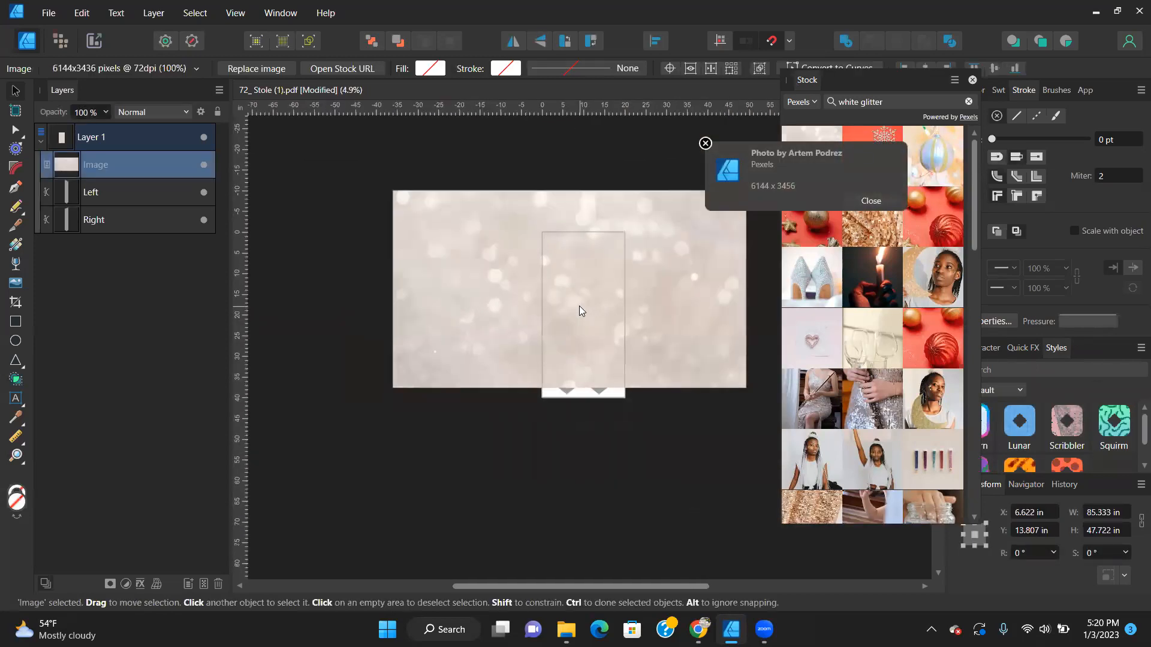
pyautogui.scroll(2, 493, 341)
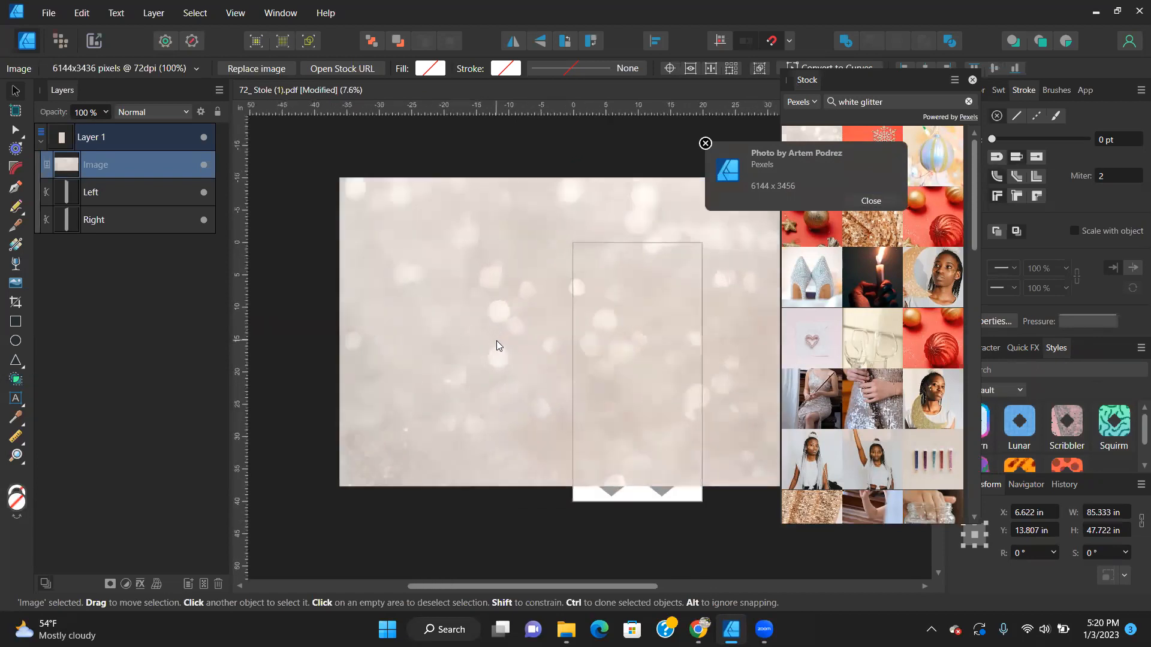
pyautogui.scroll(-2, 496, 341)
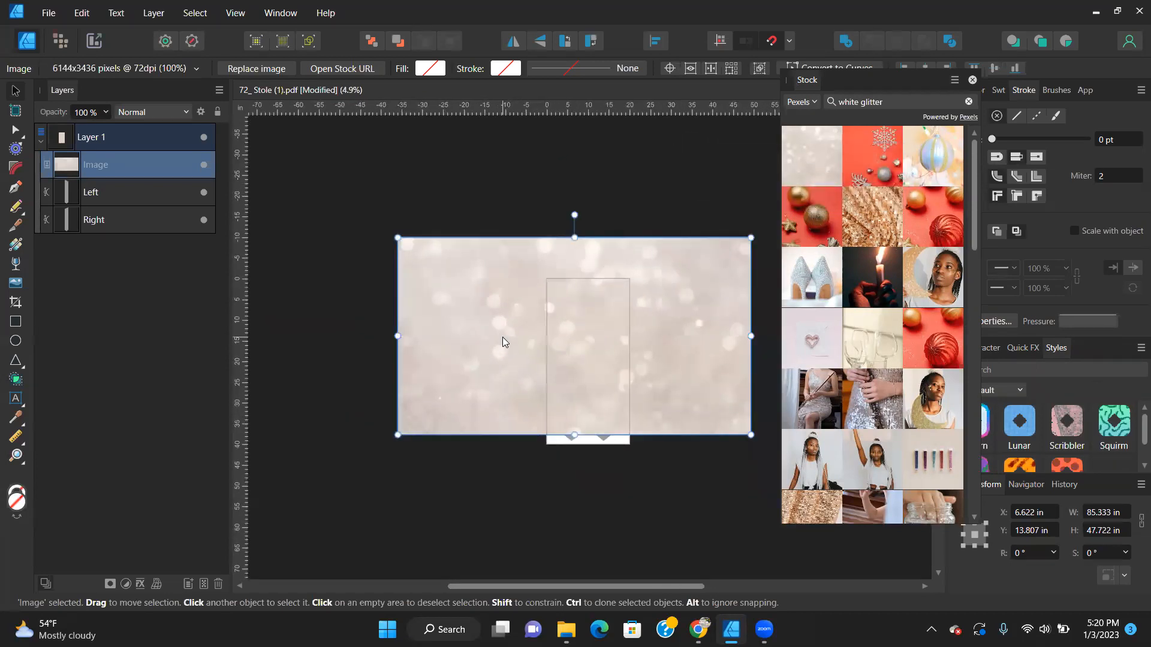
pyautogui.press('Delete')
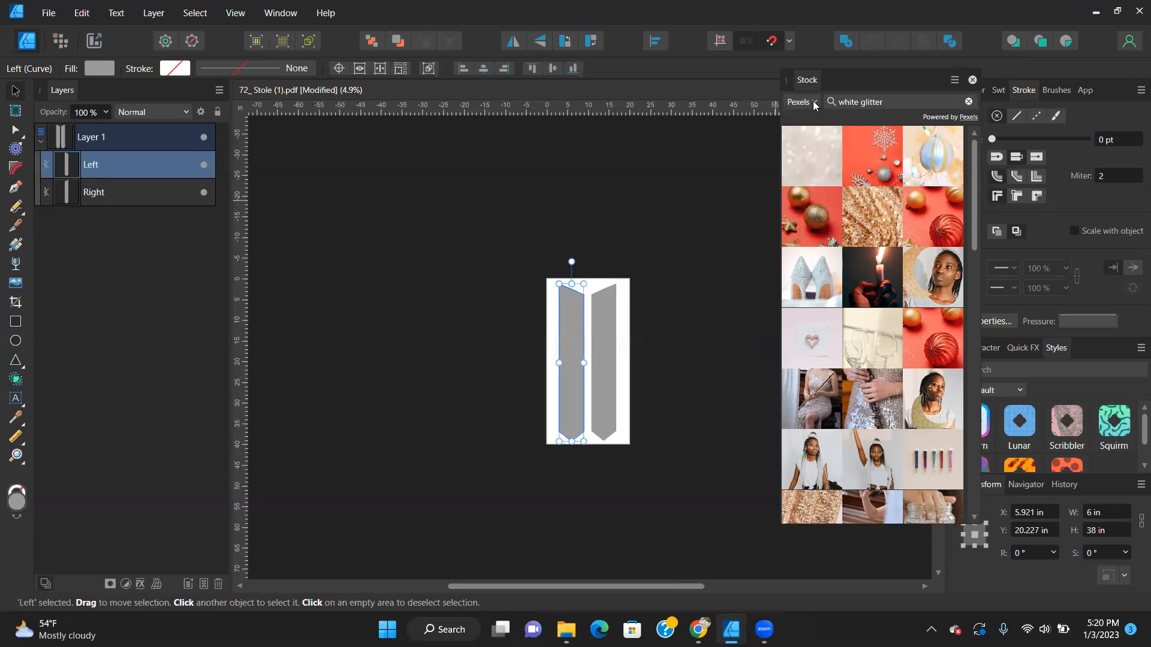
# Switch the stock source to Pixabay and place the silver glitter texture photo over the stole panels.
pyautogui.click(815, 104)
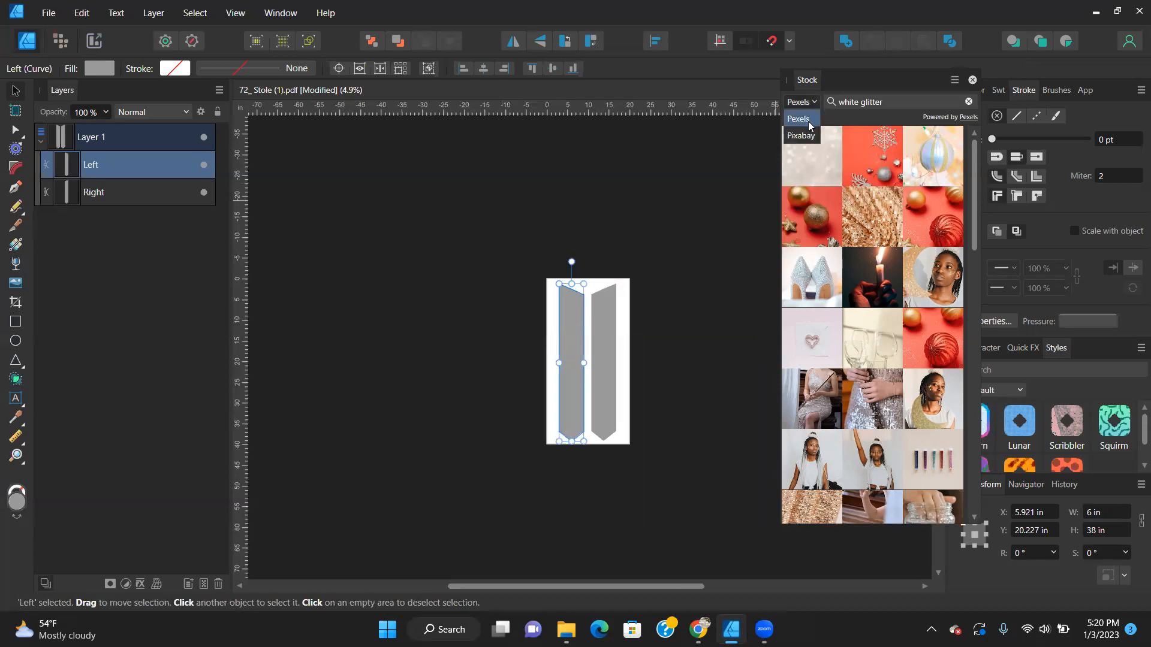
pyautogui.click(808, 140)
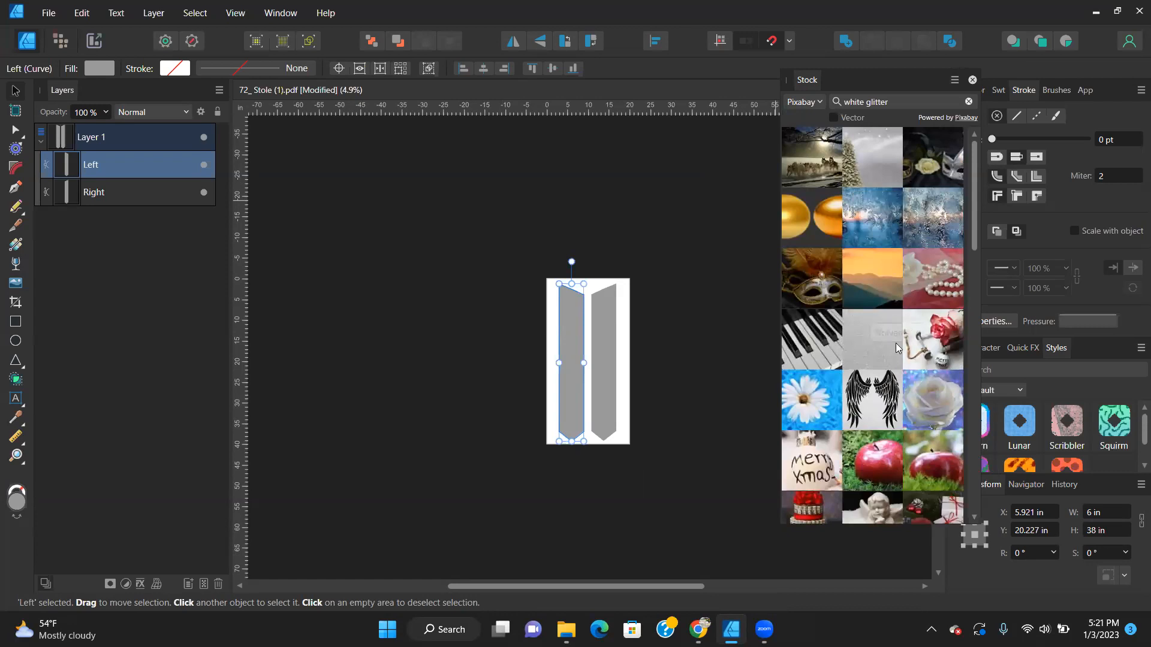
pyautogui.scroll(-3, 879, 330)
pyautogui.scroll(3, 879, 324)
pyautogui.moveTo(884, 331); pyautogui.dragTo(596, 346)
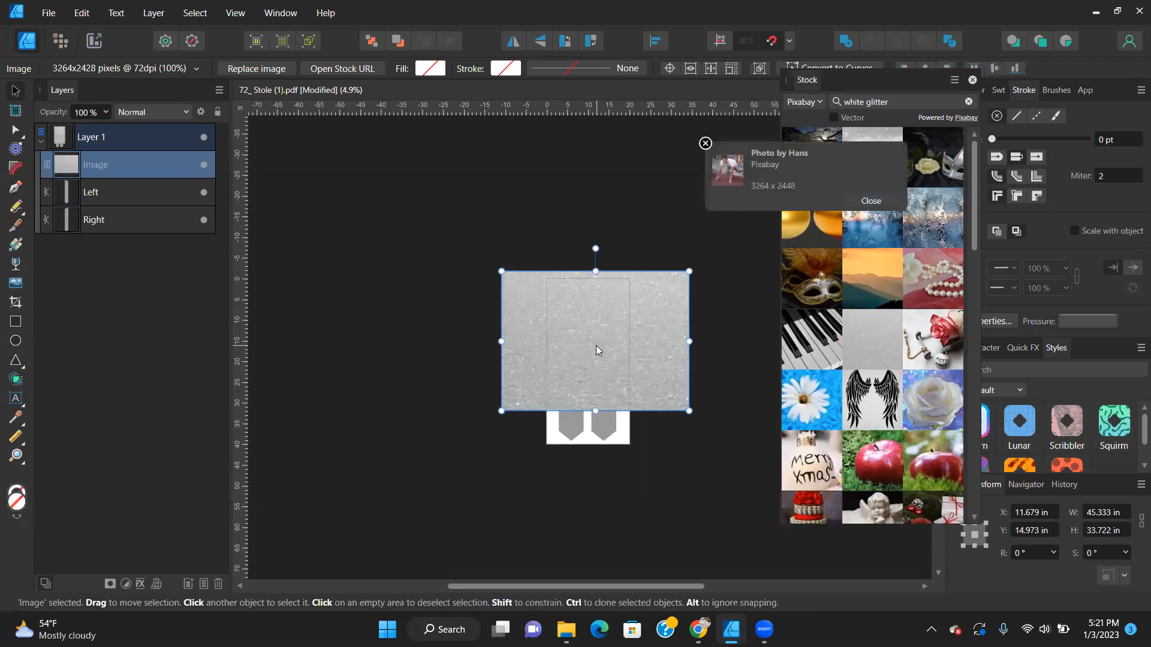
# Dismiss the photo credit notice and dock the Stock panel back beside the Styles panel.
pyautogui.click(876, 200)
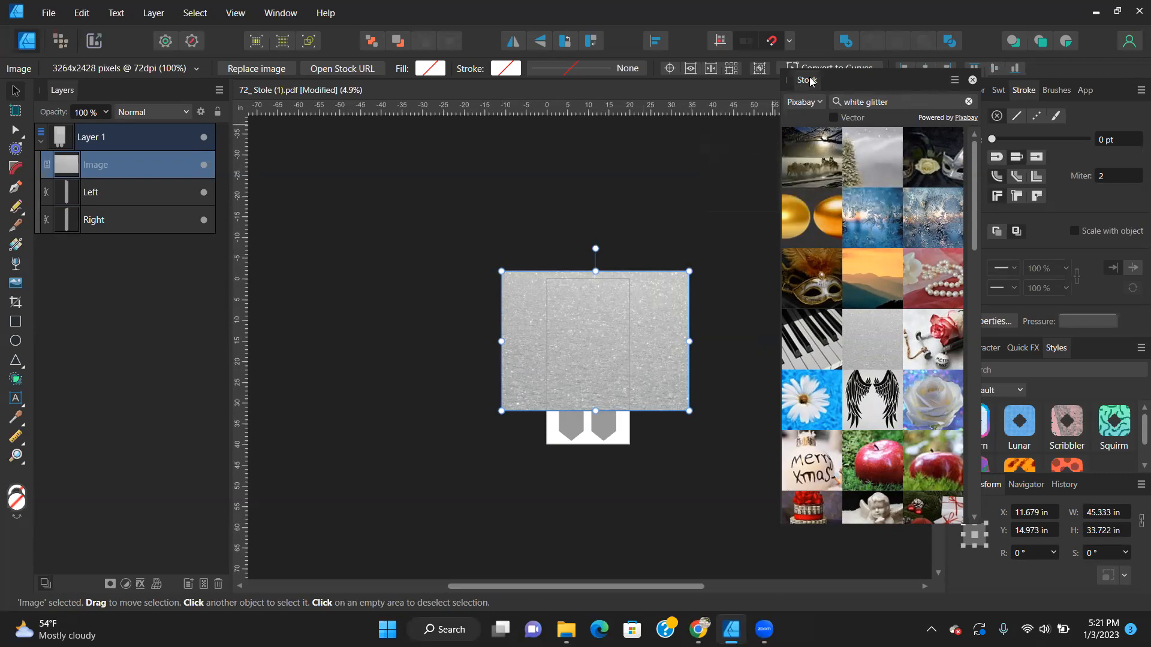
pyautogui.click(1026, 348)
pyautogui.moveTo(1041, 376); pyautogui.dragTo(1038, 350)
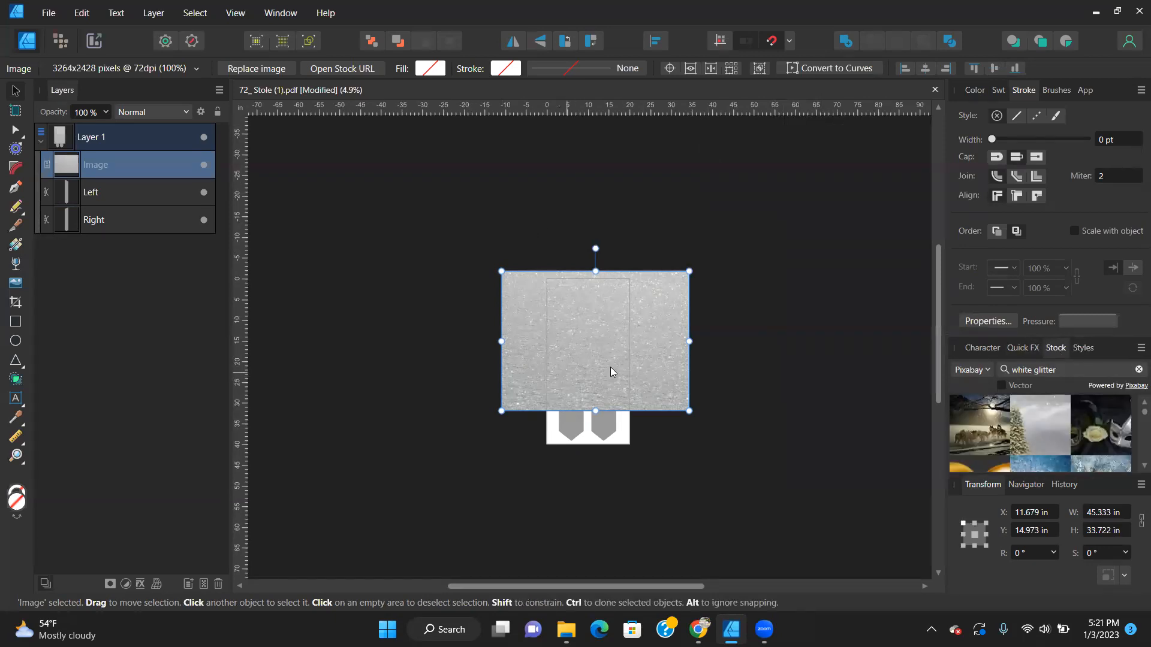
# Align the glitter image with the page's top edge and narrow both sides to the 20 in page width.
pyautogui.scroll(2, 741, 378)
pyautogui.scroll(-3, 727, 374)
pyautogui.scroll(4, 535, 305)
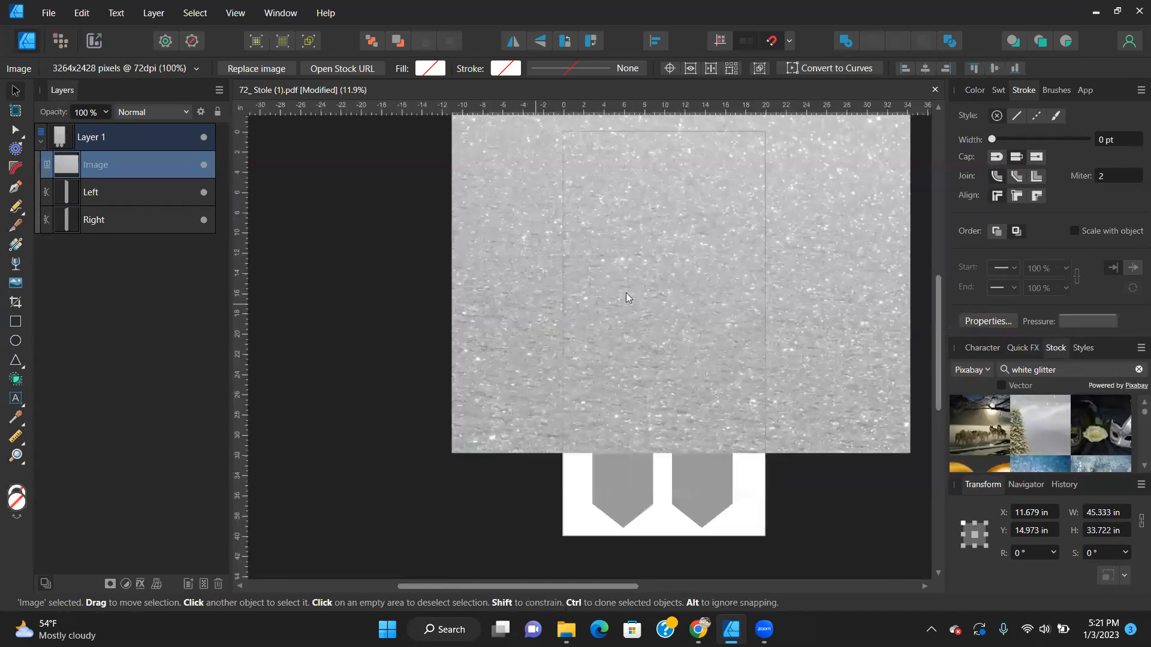
pyautogui.moveTo(836, 263); pyautogui.dragTo(822, 289)
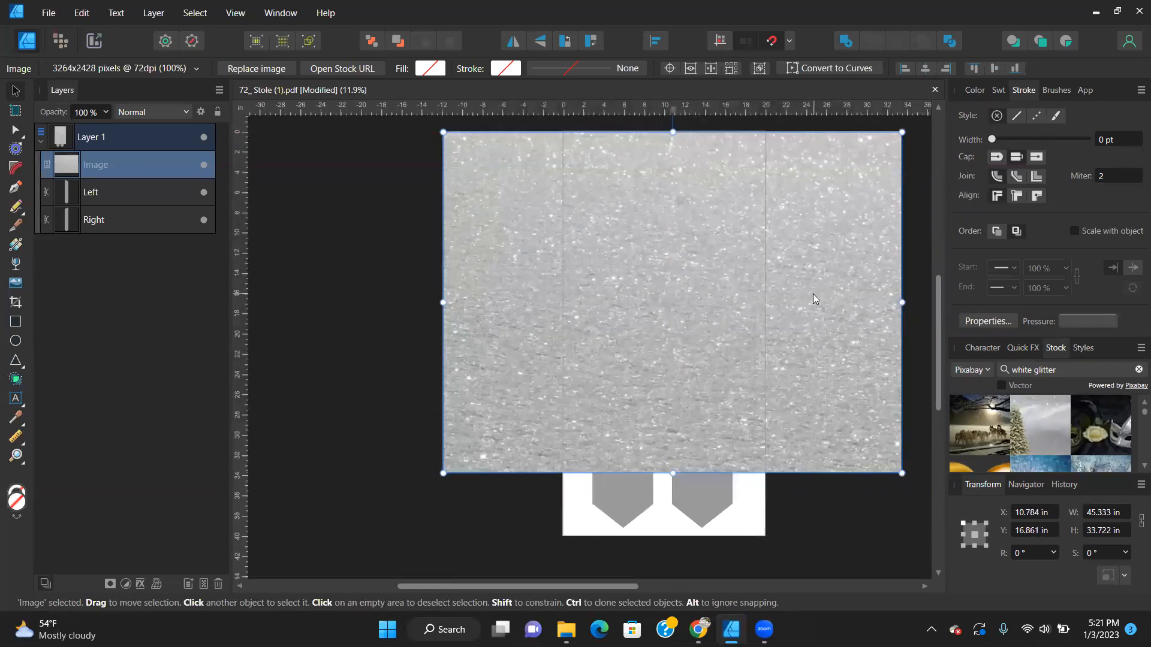
pyautogui.moveTo(902, 303); pyautogui.dragTo(766, 303)
pyautogui.moveTo(442, 303); pyautogui.dragTo(563, 302)
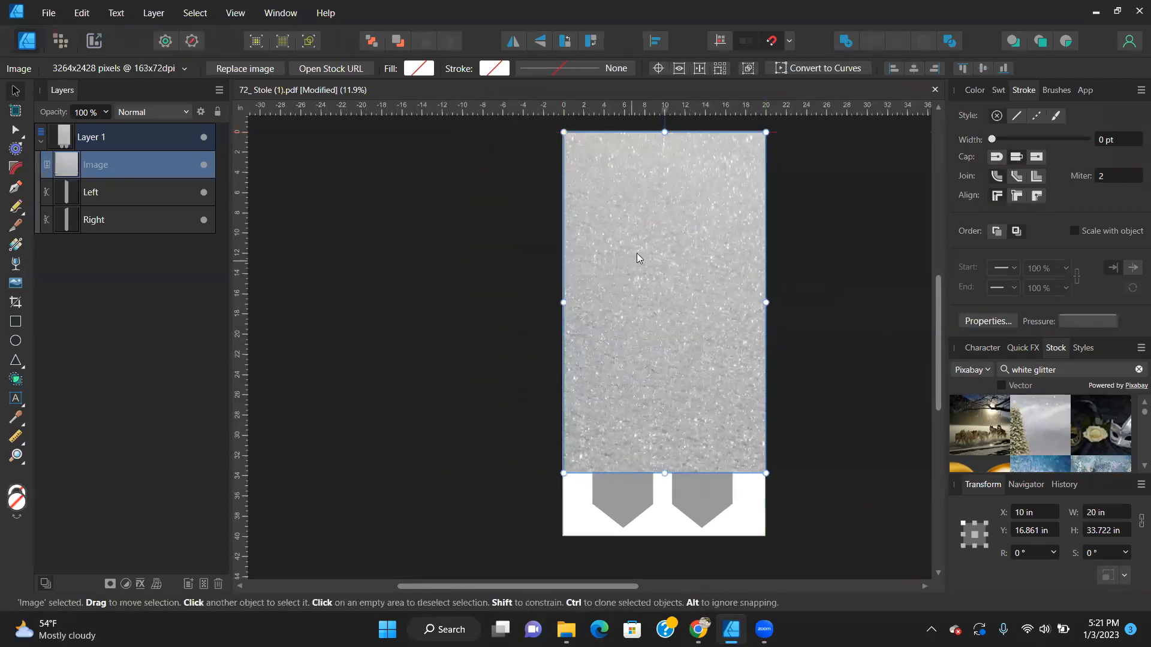
# Stretch the glitter image down to the page's lower edge, making it 40 in high.
pyautogui.scroll(-3, 638, 252)
pyautogui.moveTo(668, 387); pyautogui.dragTo(664, 447)
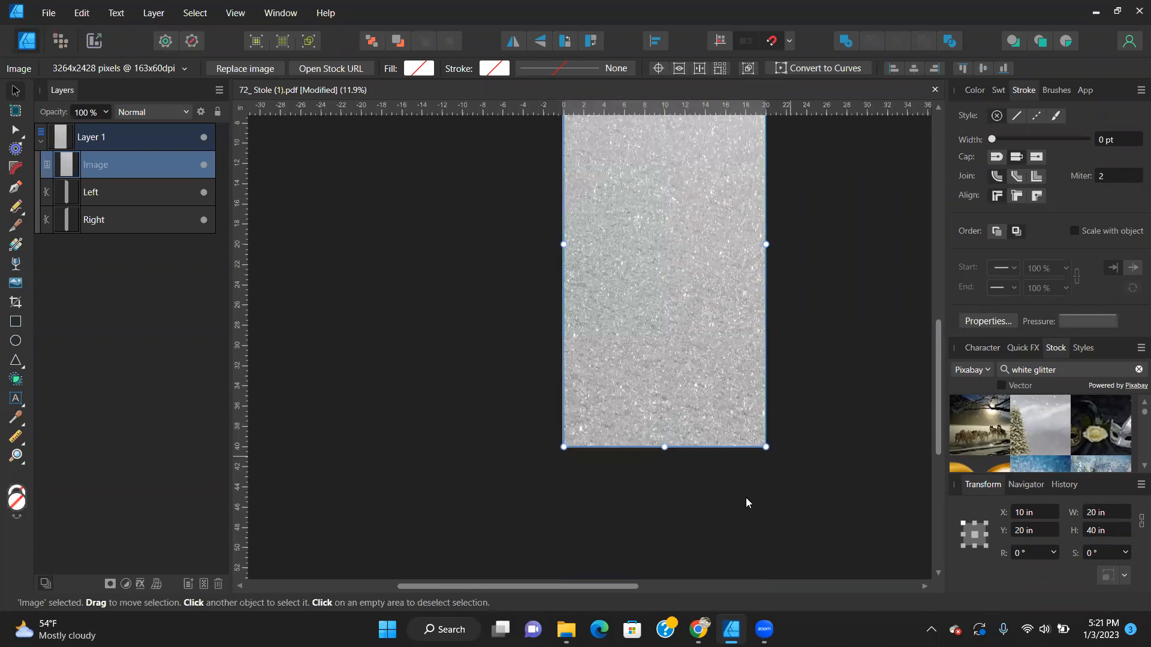
pyautogui.scroll(5, 816, 416)
pyautogui.scroll(-3, 816, 416)
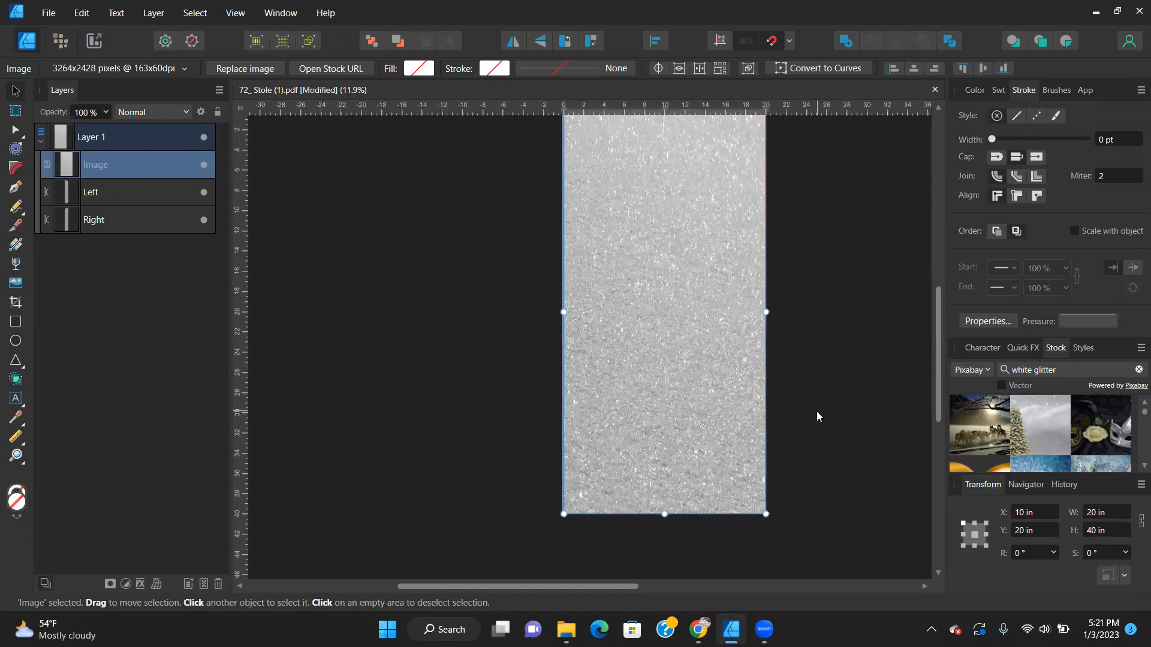
# Duplicate the glitter image so there is one copy for each stole panel.
pyautogui.rightClick(119, 165)
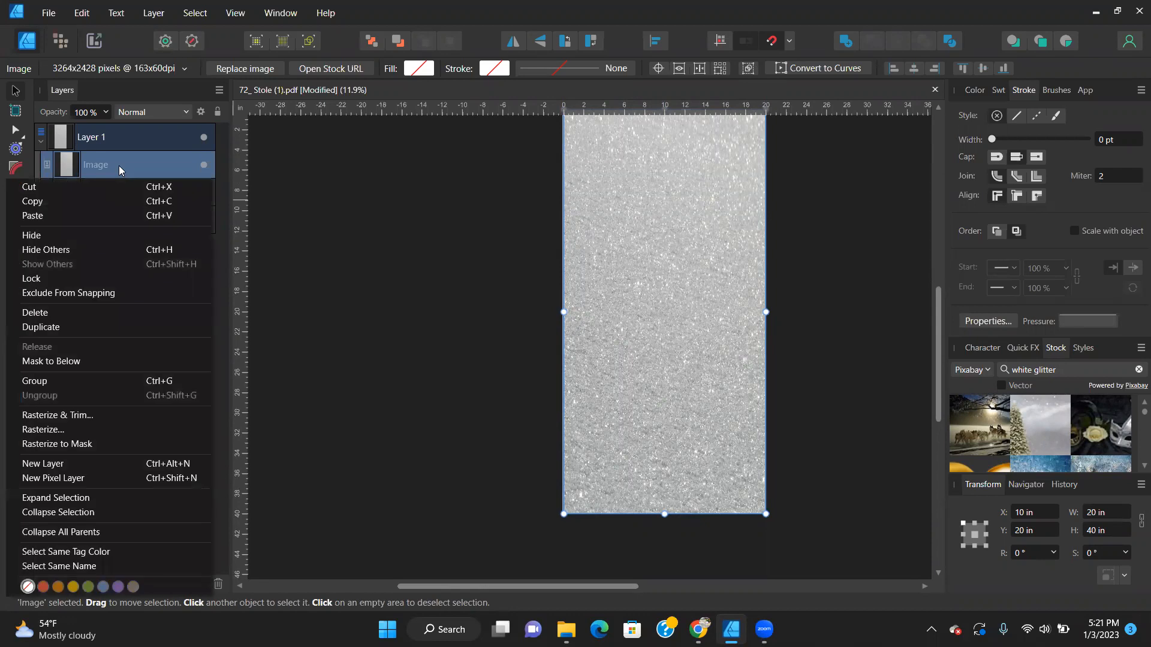
pyautogui.click(71, 325)
pyautogui.click(430, 322)
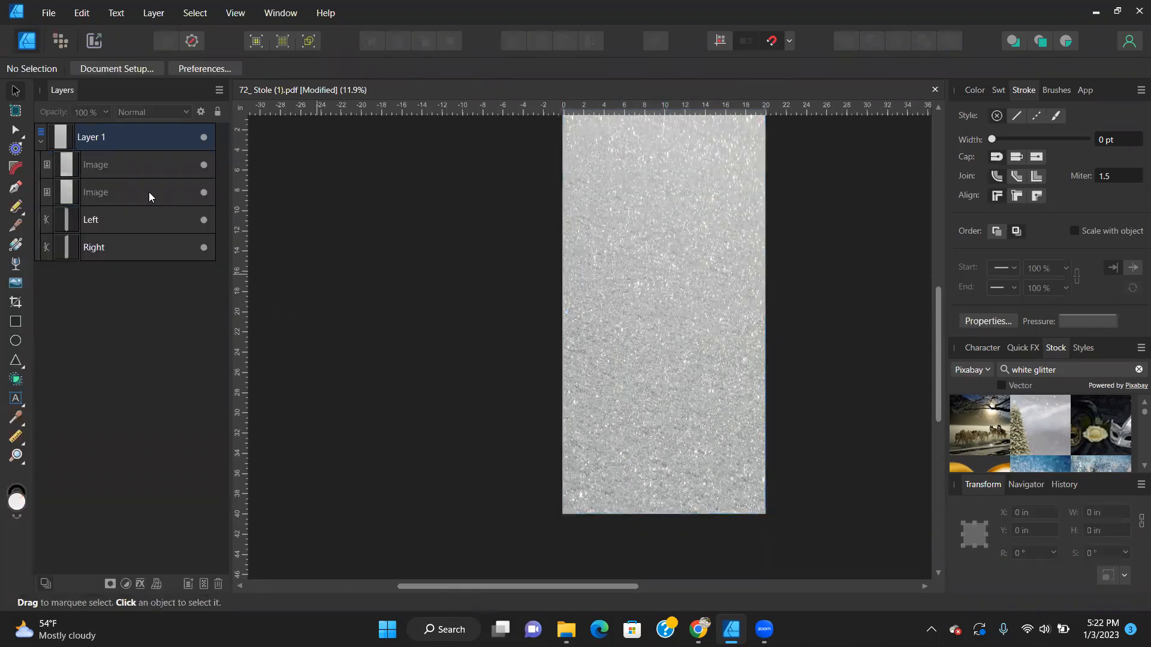
pyautogui.click(85, 191)
pyautogui.click(96, 166)
pyautogui.moveTo(568, 264); pyautogui.dragTo(467, 269)
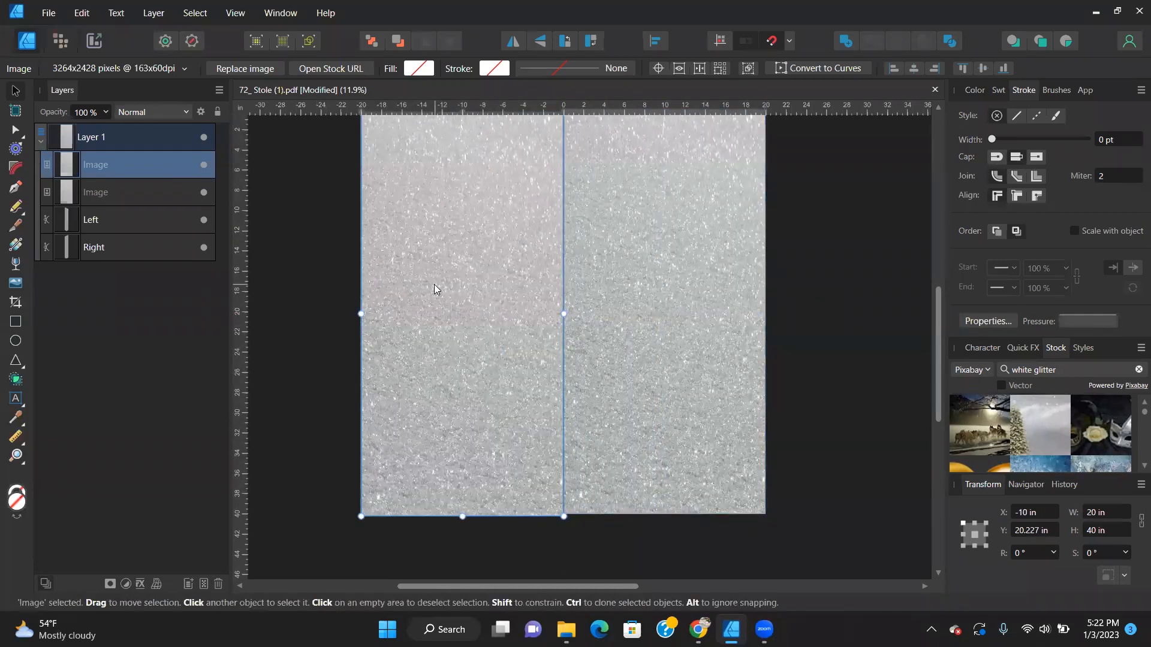
pyautogui.hotkey('ctrl', 'z')
pyautogui.click(359, 248)
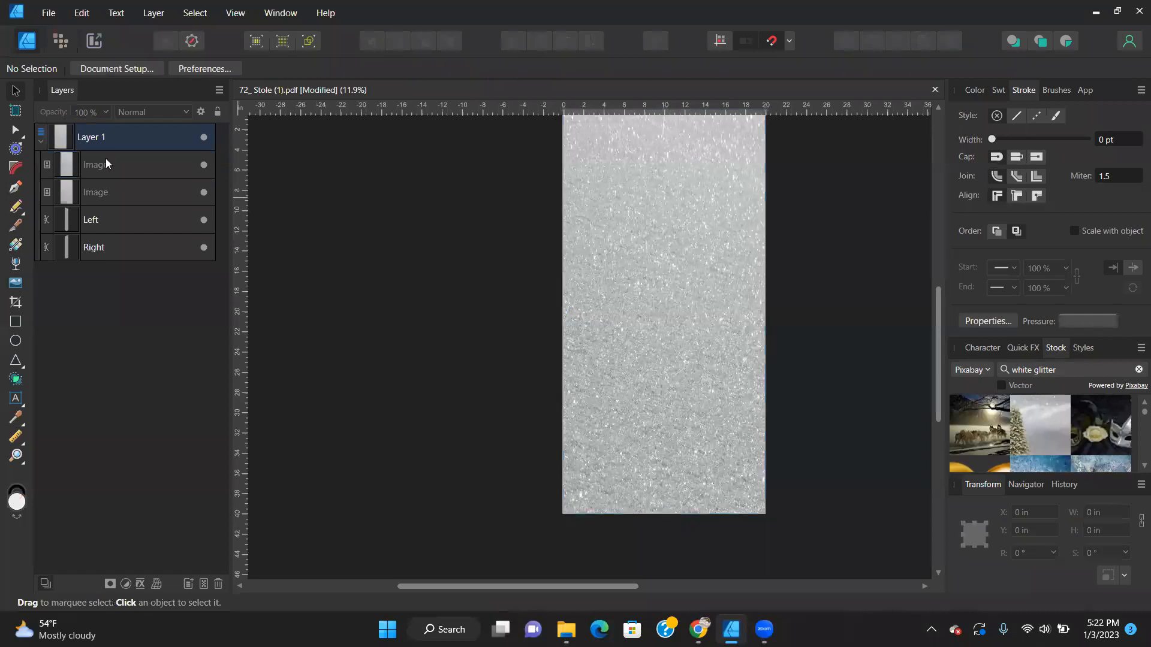
# Clip one glitter image inside the Left panel layer and the other inside the Right panel layer.
pyautogui.click(93, 163)
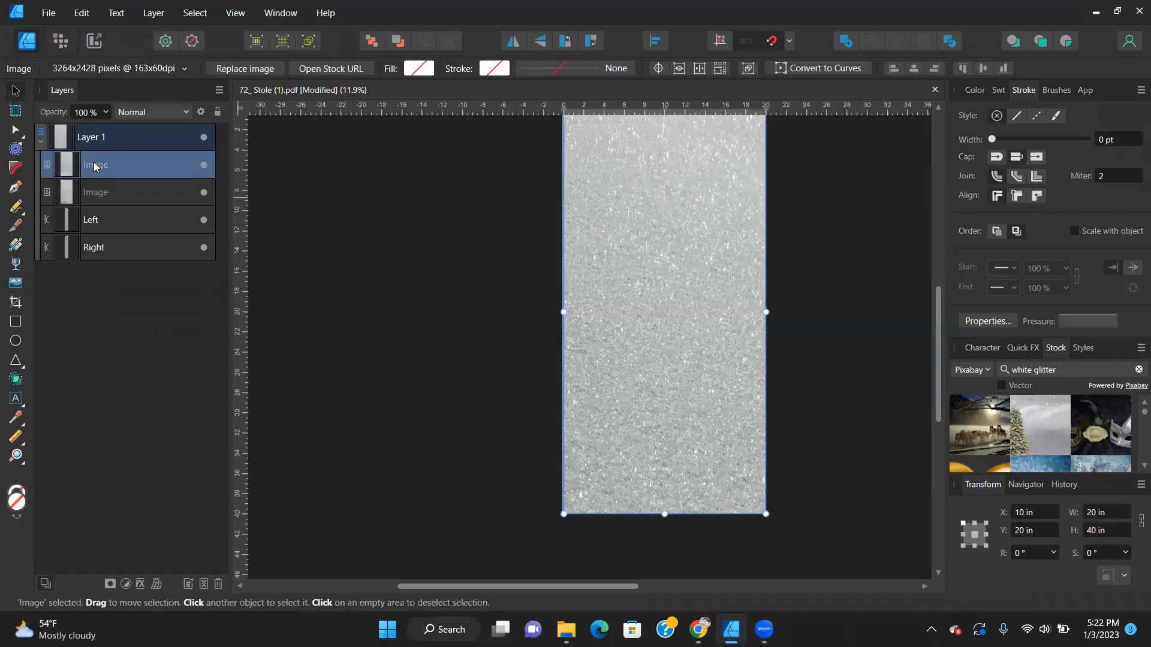
pyautogui.moveTo(93, 162); pyautogui.dragTo(94, 221)
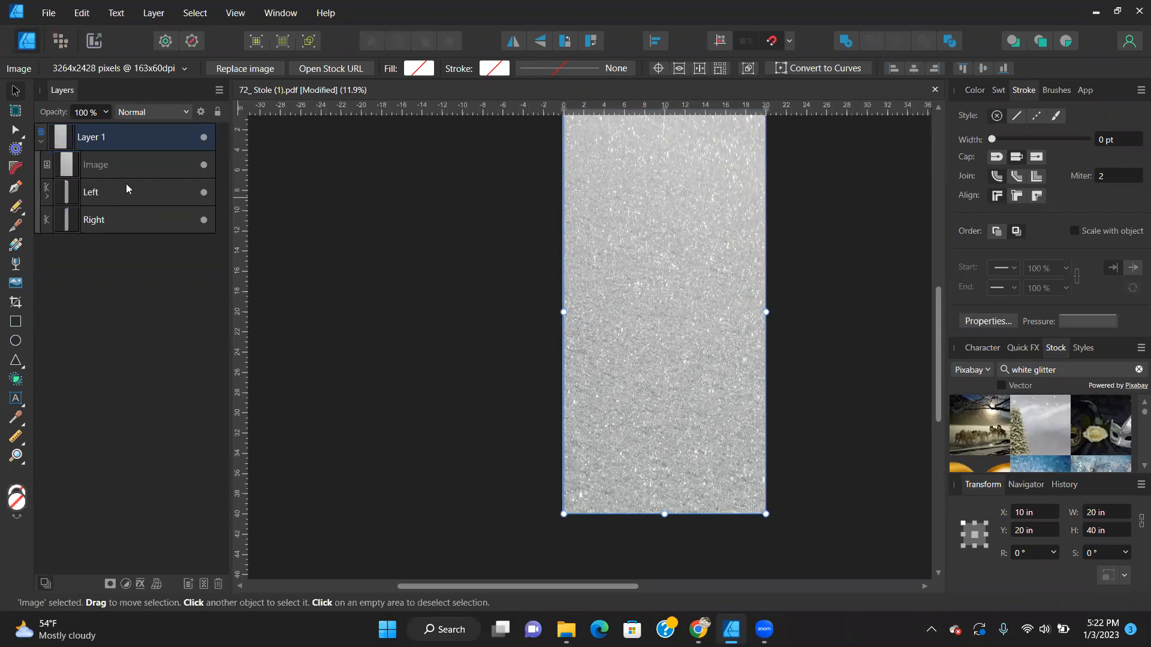
pyautogui.click(95, 169)
pyautogui.moveTo(97, 161); pyautogui.dragTo(99, 223)
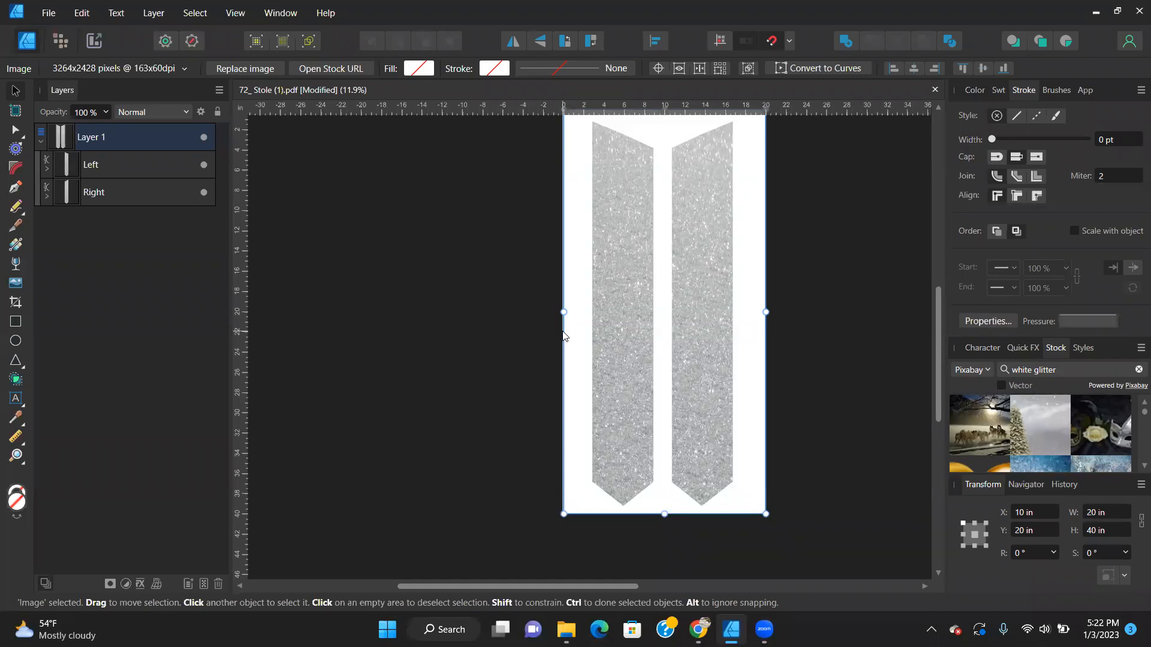
pyautogui.hotkey('ctrl', '0')
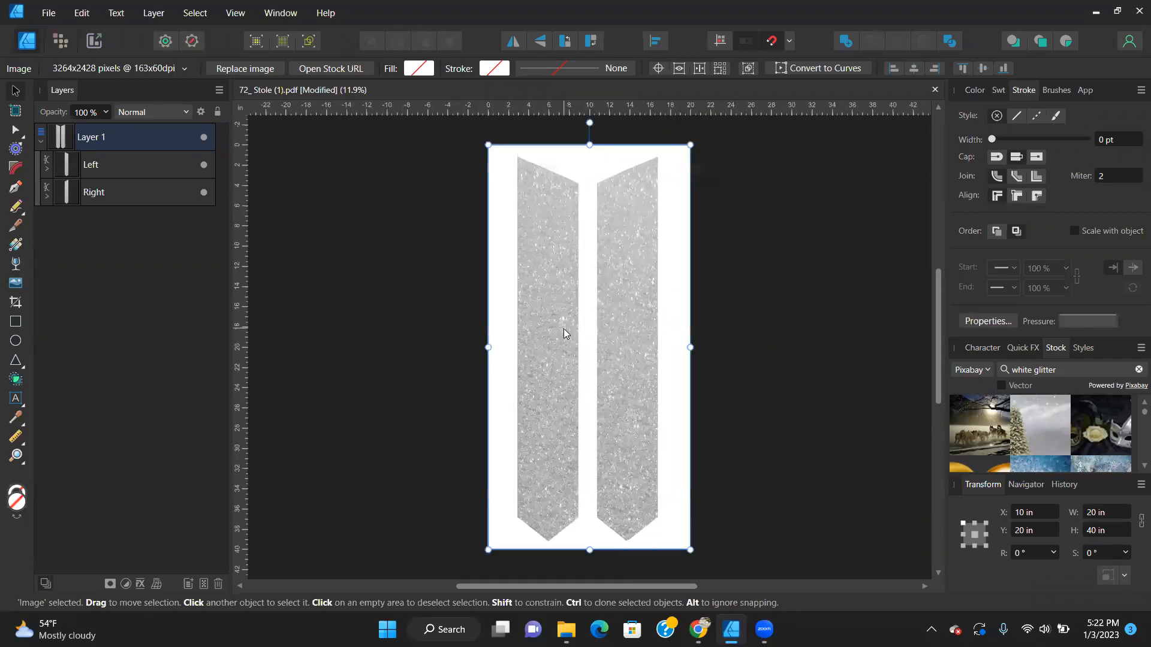
pyautogui.click(390, 280)
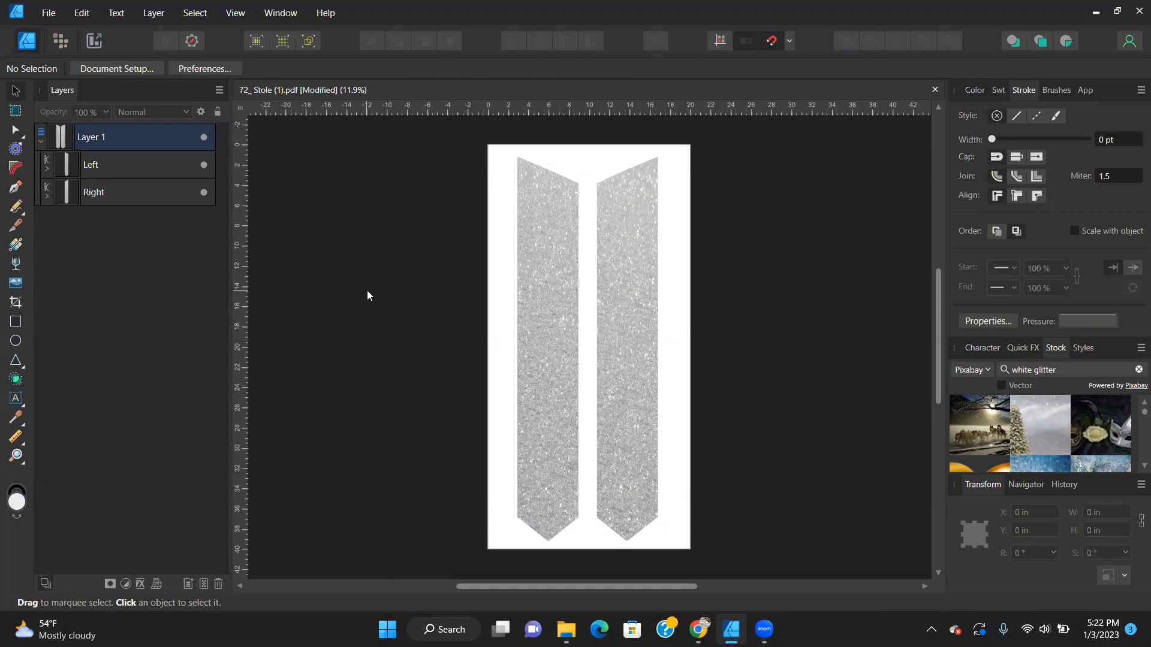
pyautogui.click(51, 171)
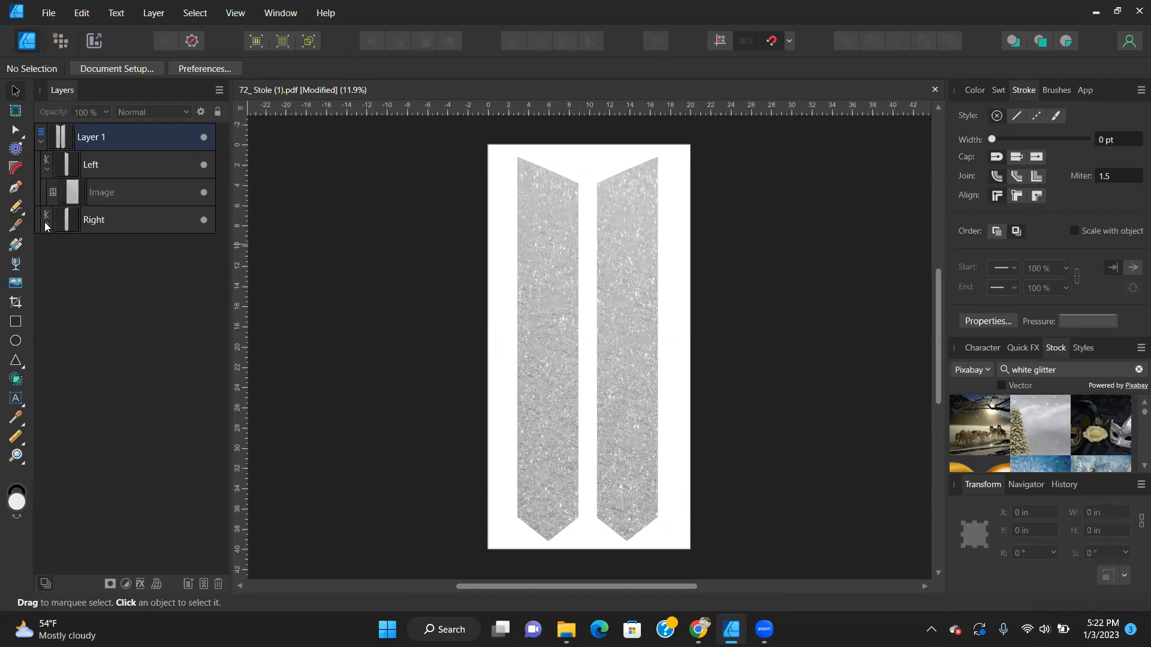
pyautogui.click(47, 169)
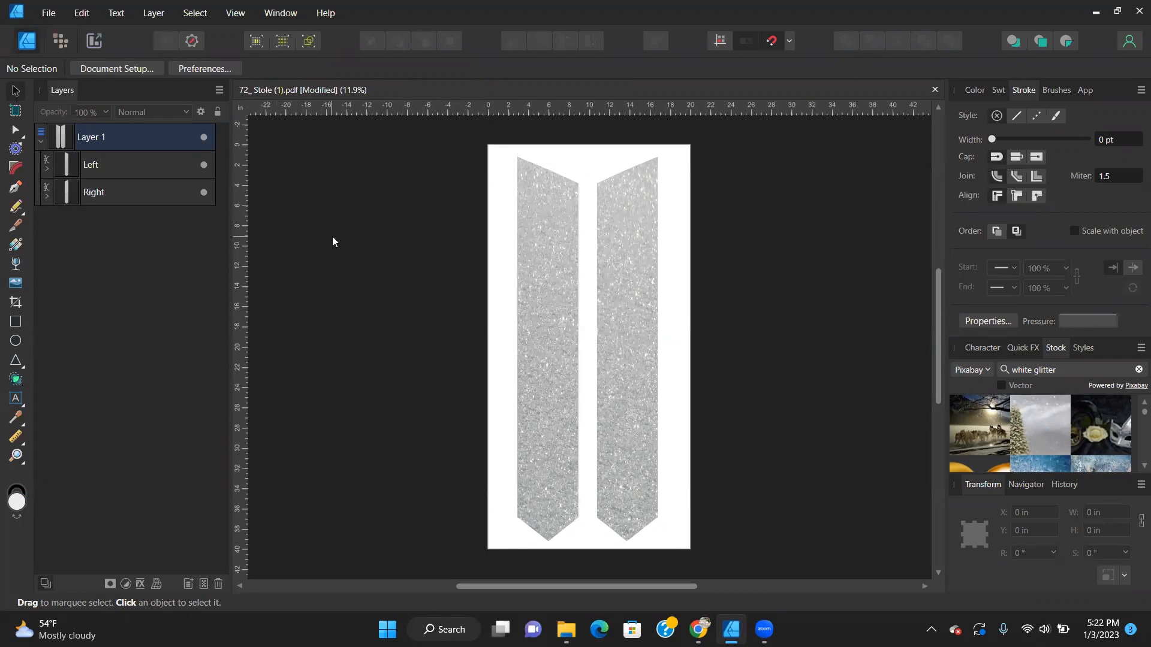
# Start placing images and load all four portrait photos from the Grad Stole folder.
pyautogui.click(16, 283)
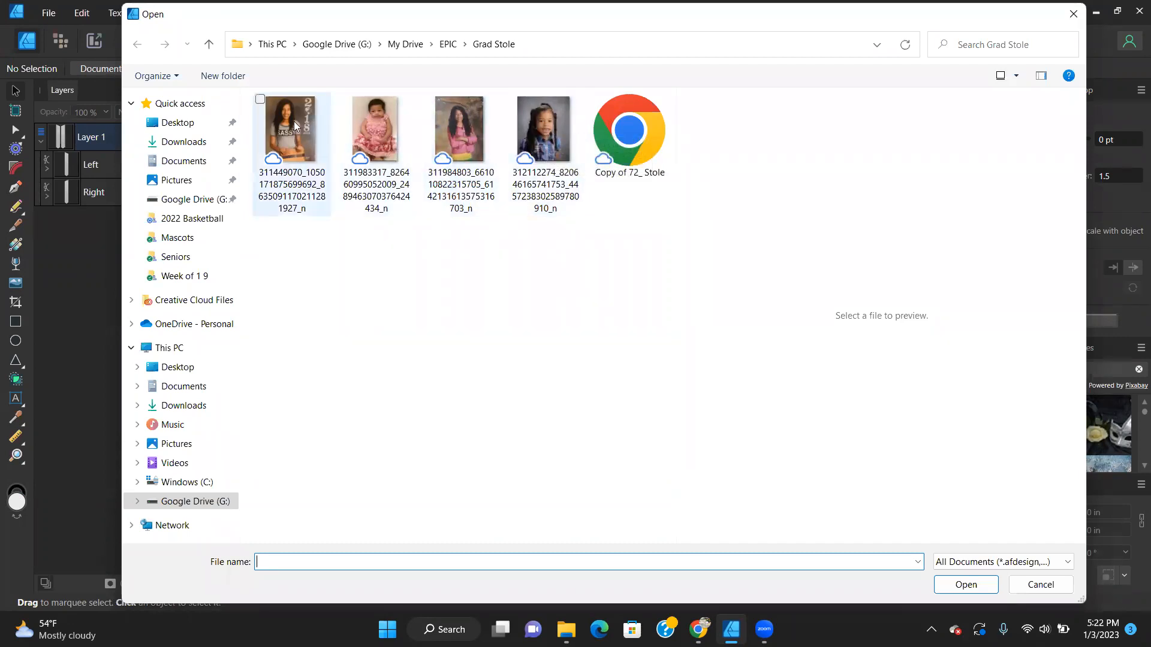
pyautogui.click(260, 99)
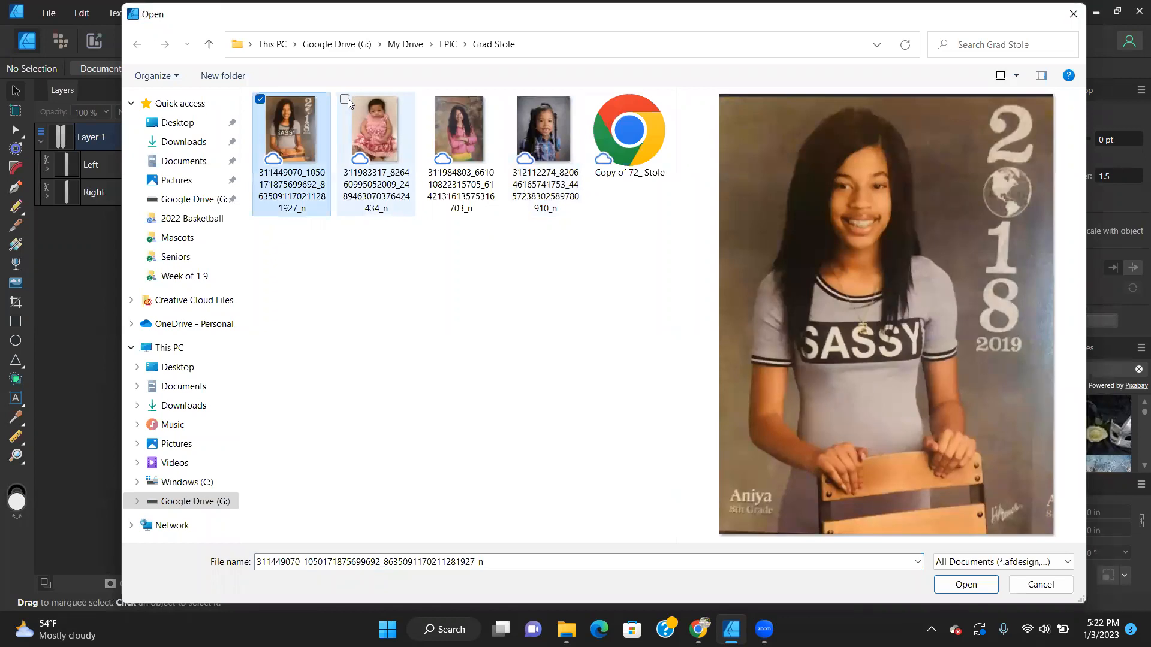
pyautogui.click(346, 99)
pyautogui.click(429, 98)
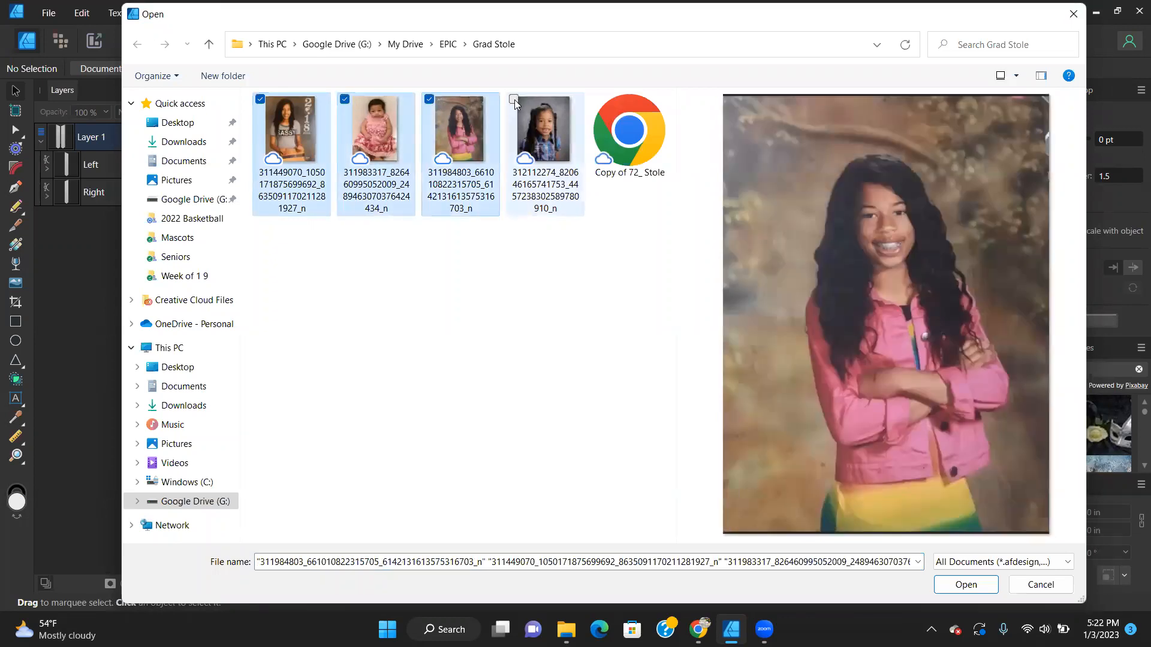
pyautogui.click(514, 99)
pyautogui.click(983, 585)
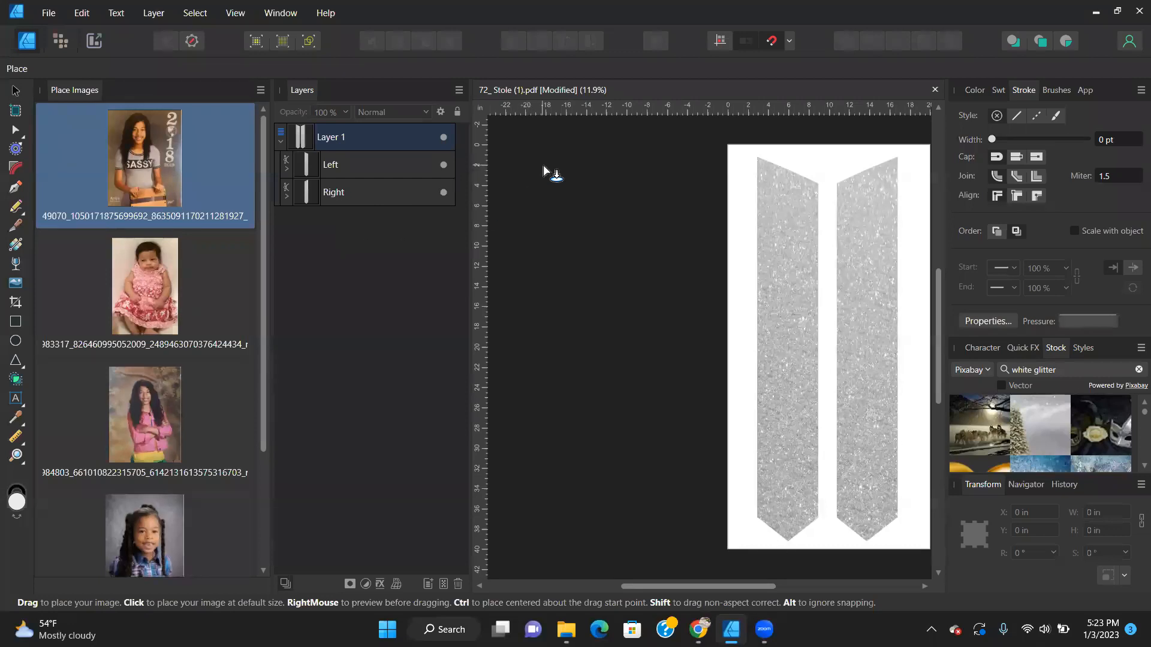
# Place the four loaded portraits at default size on the empty pasteboard beside the stole page.
pyautogui.click(541, 164)
pyautogui.click(551, 207)
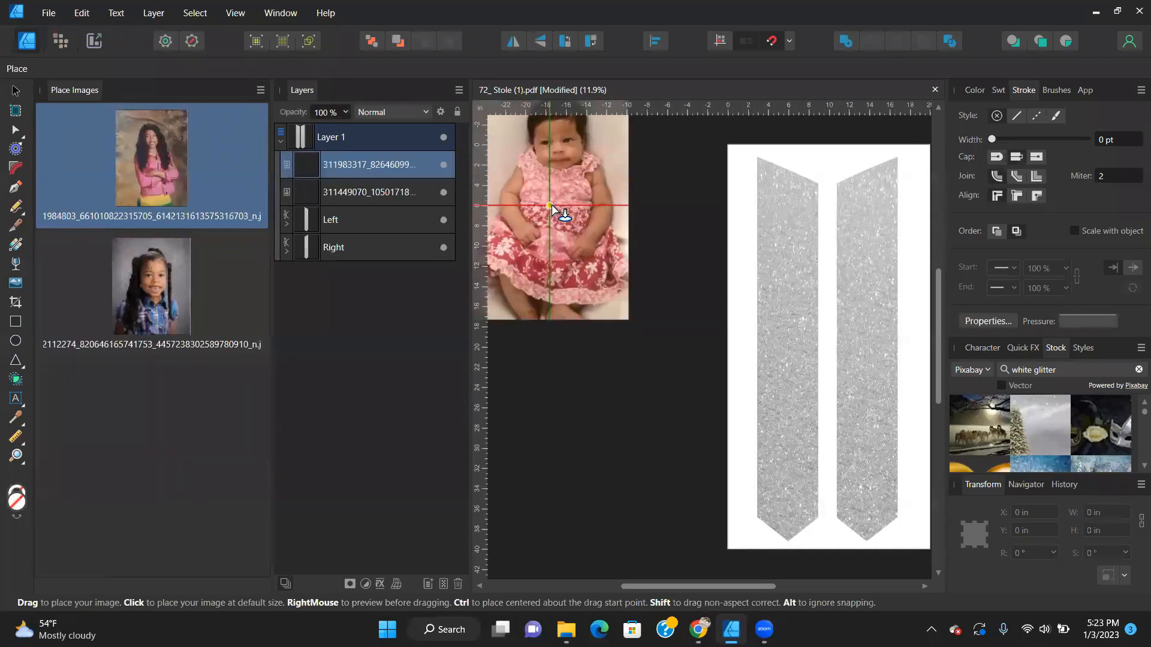
pyautogui.click(551, 206)
pyautogui.moveTo(552, 206); pyautogui.dragTo(601, 285)
pyautogui.click(621, 445)
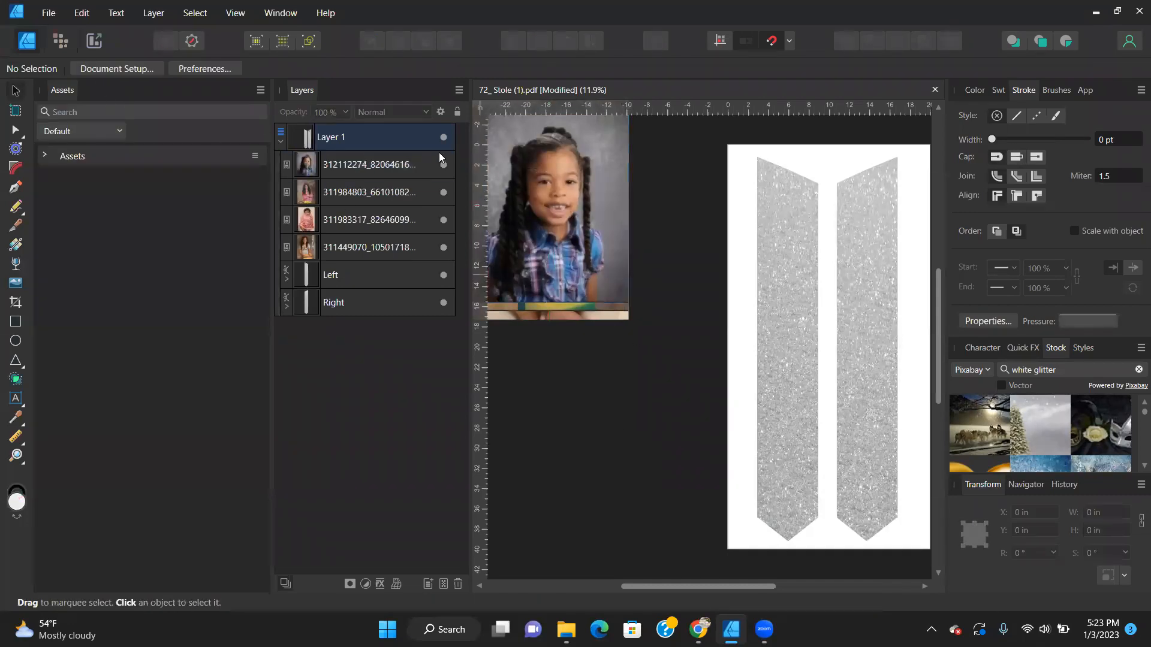
pyautogui.hotkey('ctrl', '0')
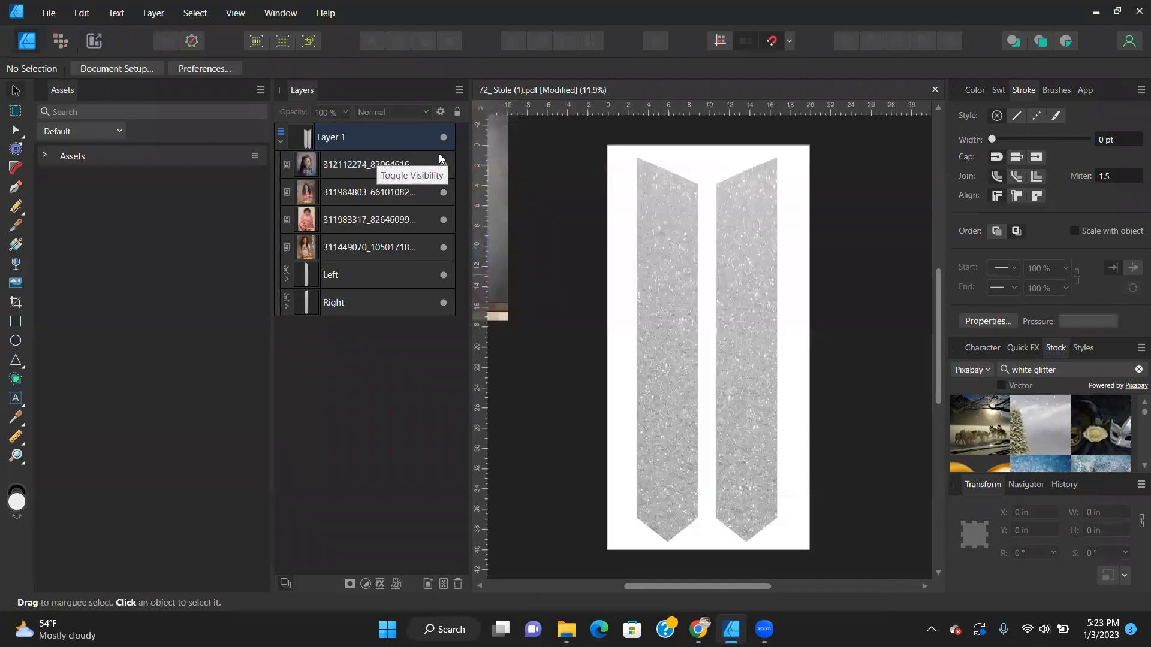
# Close the Assets panel to free up the workspace.
pyautogui.click(260, 90)
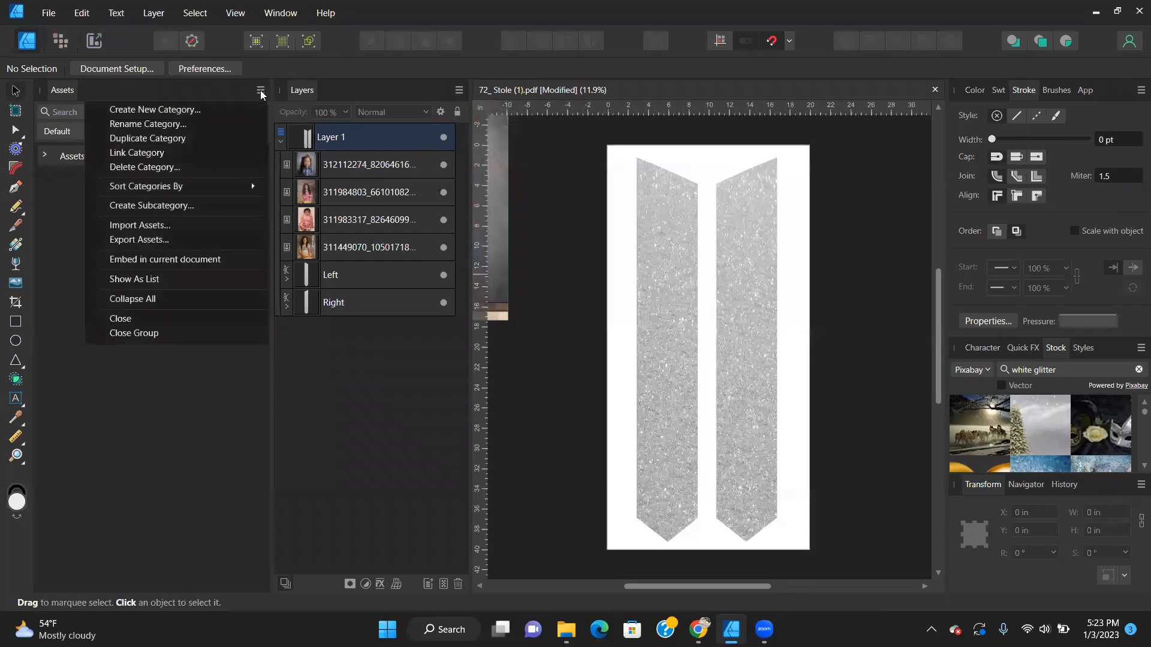
pyautogui.click(168, 298)
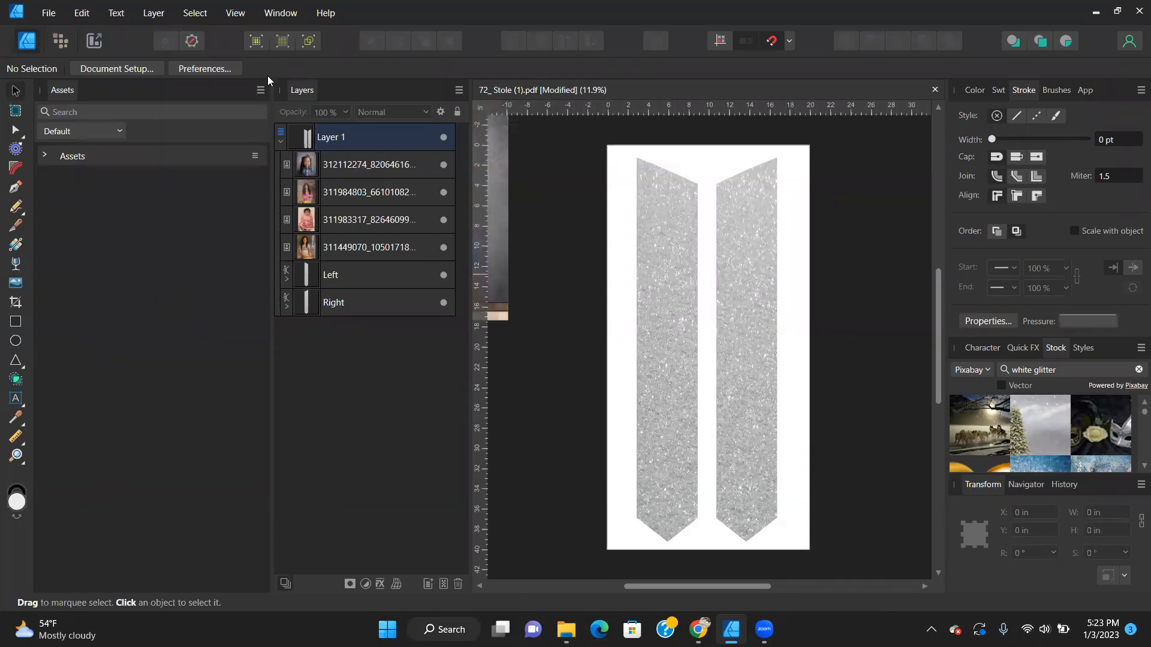
pyautogui.click(260, 90)
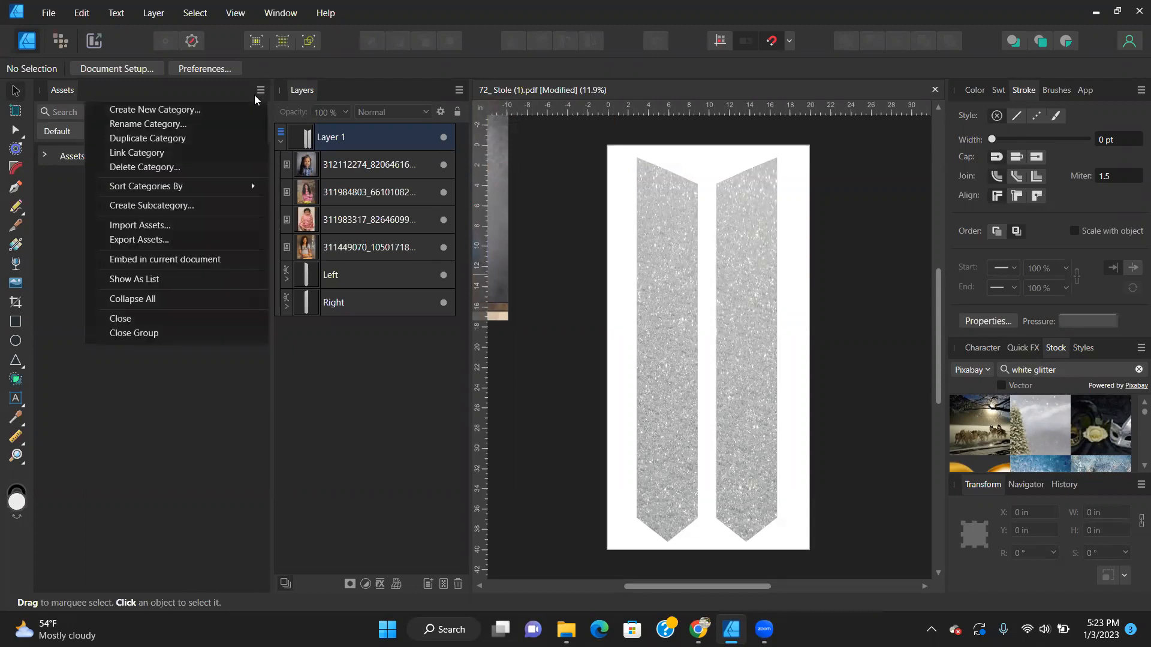
pyautogui.click(142, 320)
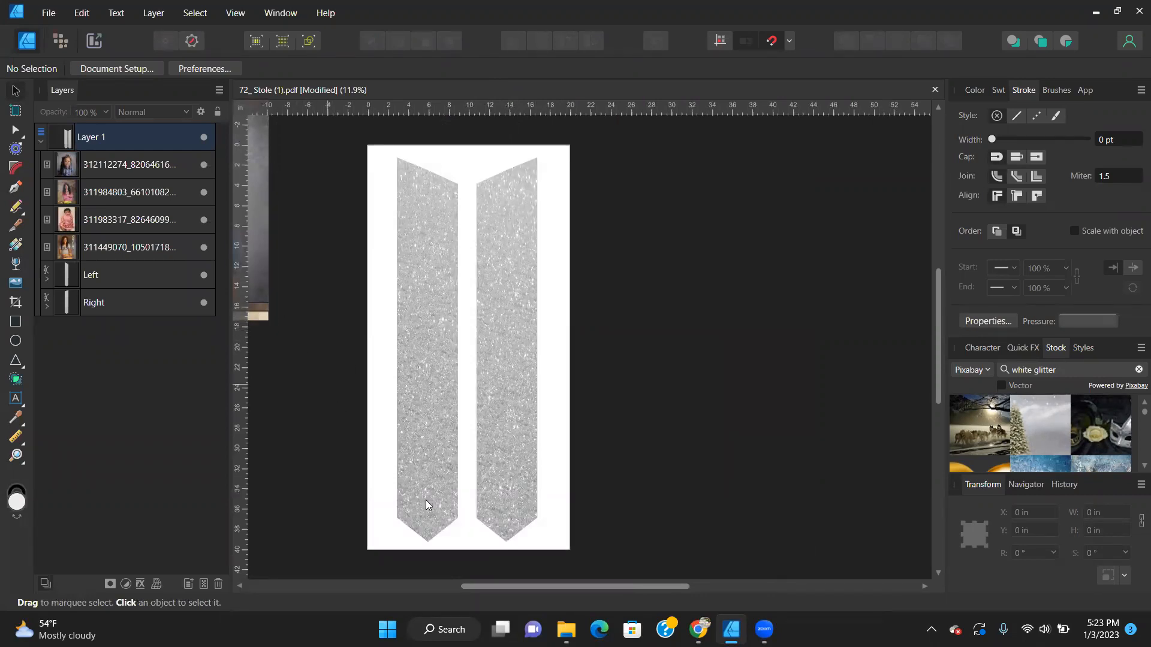
# Move the four portraits lower beside the page and center them on each other horizontally and vertically.
pyautogui.moveTo(618, 586); pyautogui.dragTo(509, 587)
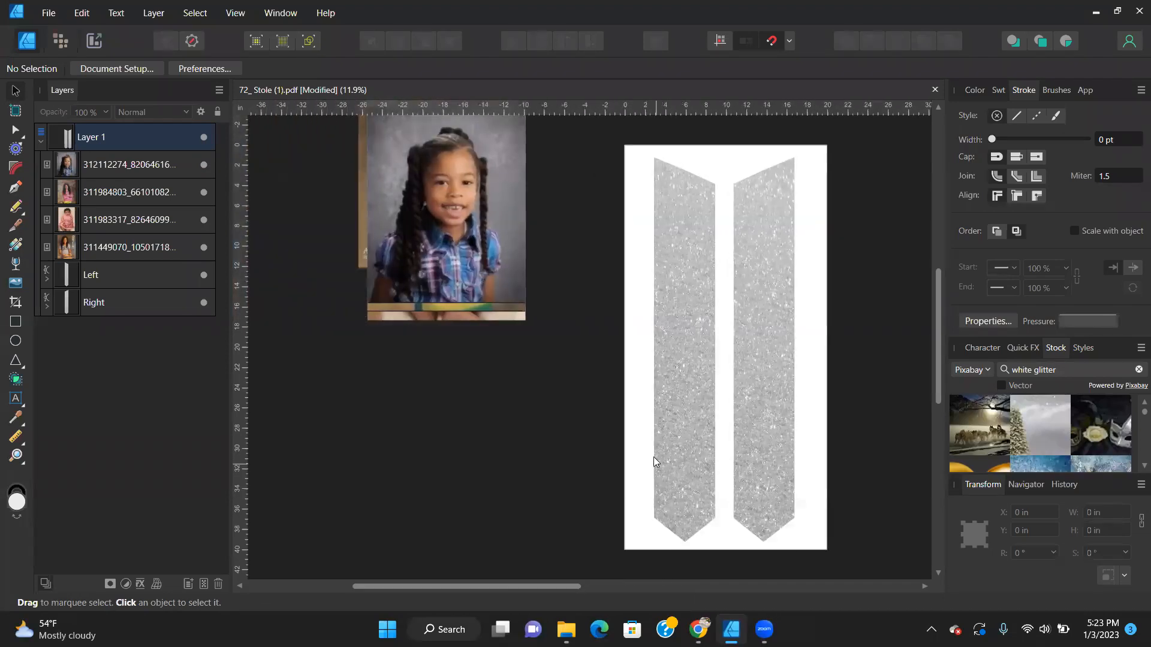
pyautogui.moveTo(538, 403); pyautogui.dragTo(334, 114)
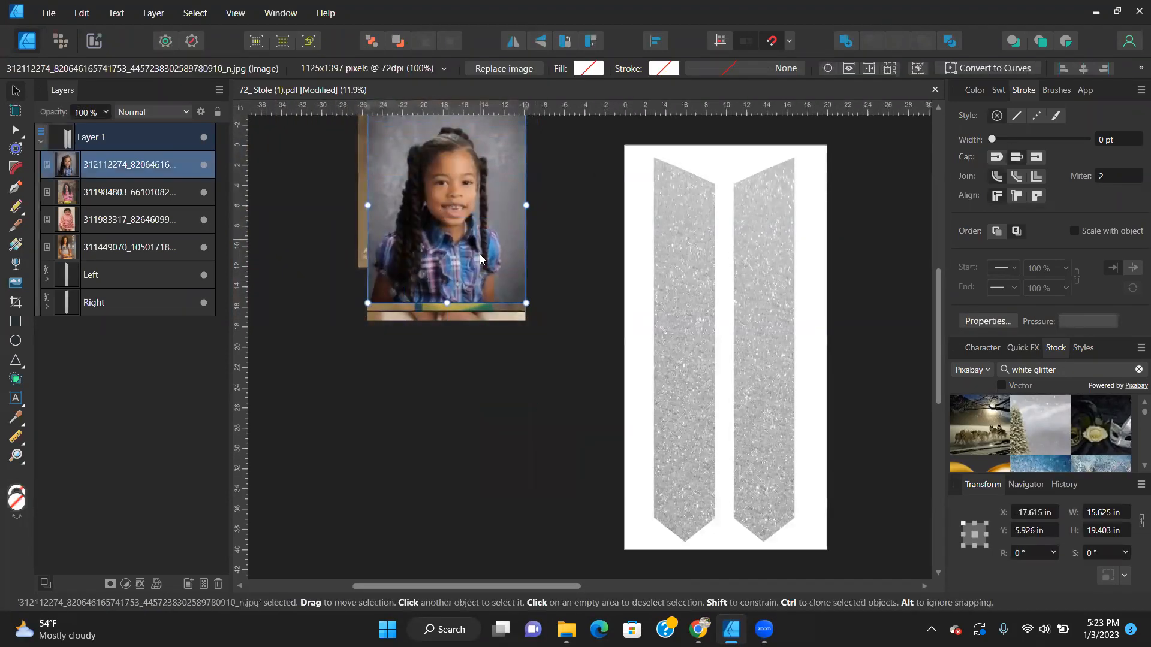
pyautogui.moveTo(478, 251); pyautogui.dragTo(514, 330)
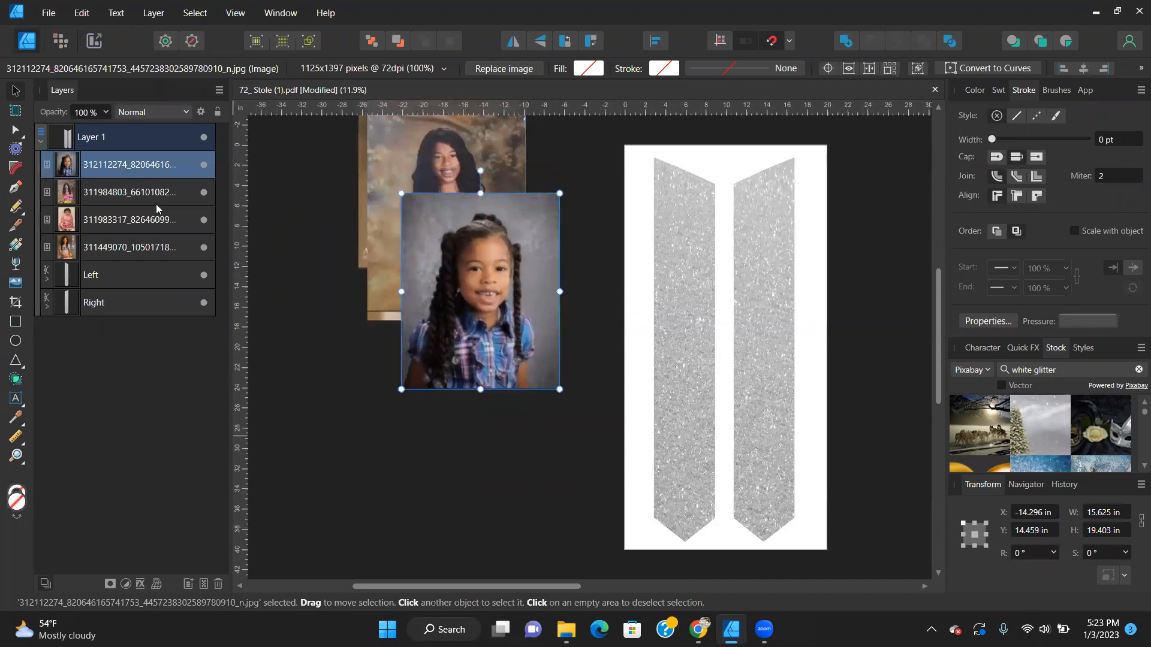
pyautogui.keyDown('shift'); pyautogui.click(127, 247); pyautogui.keyUp('shift')
pyautogui.moveTo(428, 142); pyautogui.dragTo(450, 273)
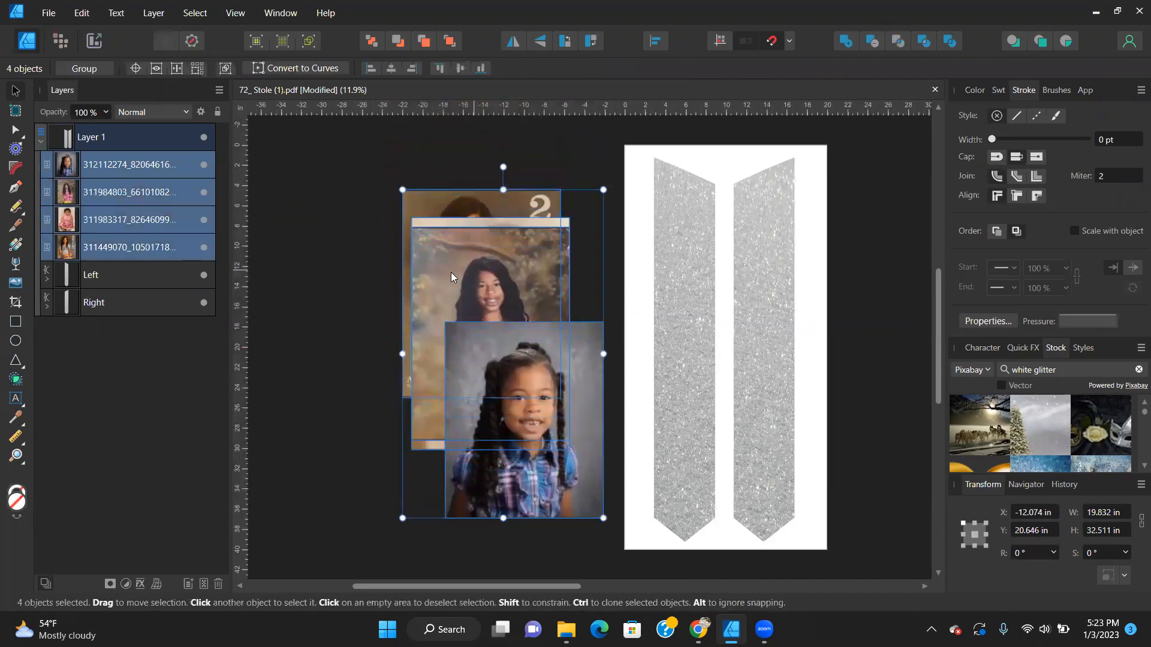
pyautogui.click(385, 66)
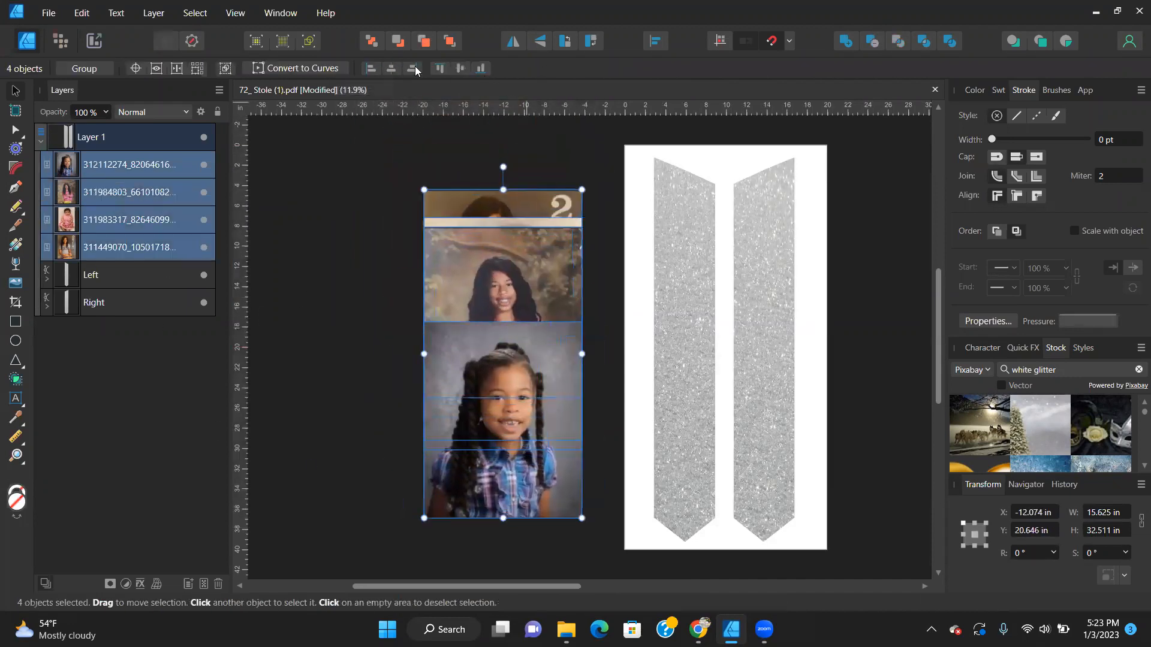
pyautogui.click(465, 70)
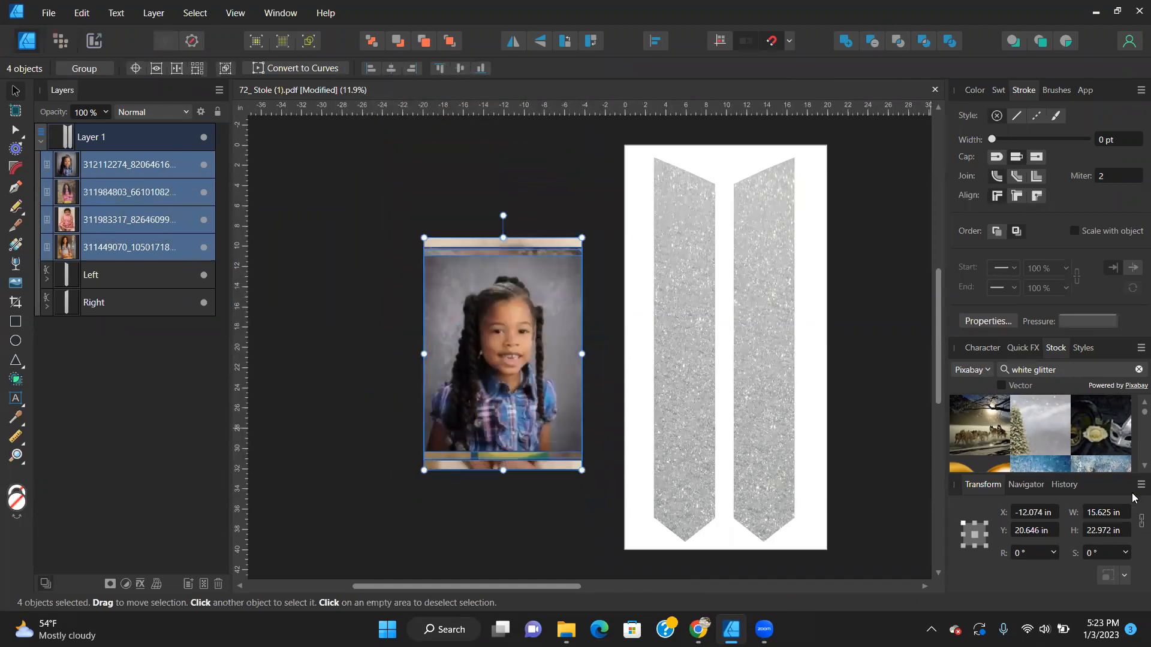
# Scale the four stacked portraits proportionally to 10 in high and move them onto the page's side edge next to the Left panel.
pyautogui.click(1104, 531)
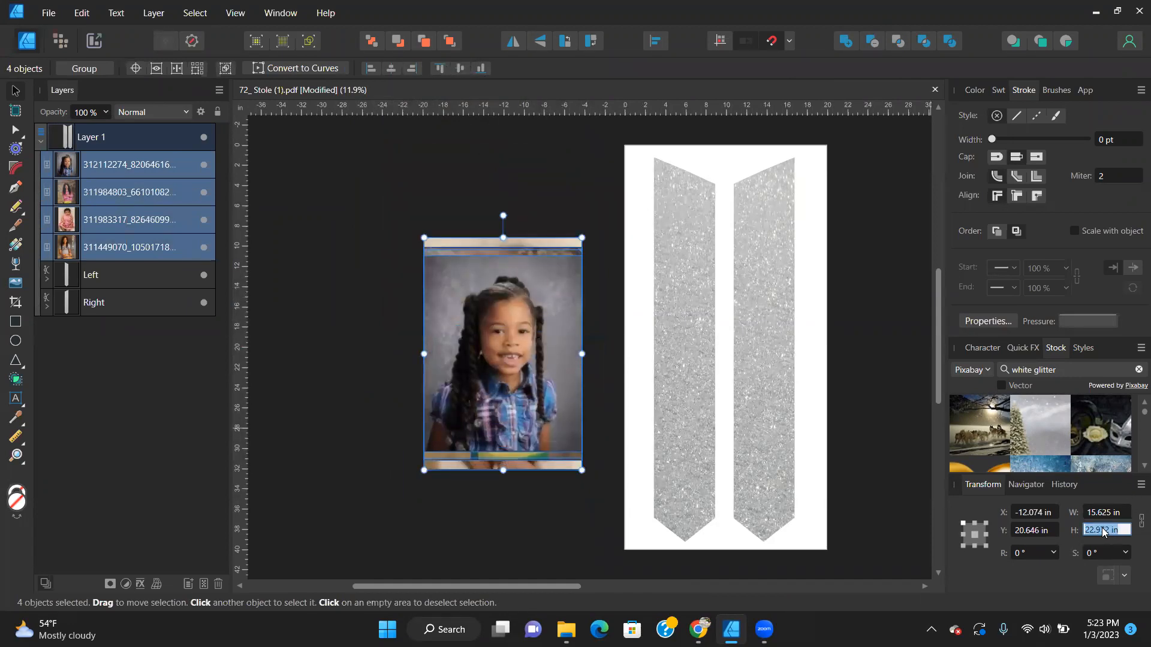
pyautogui.write('10')
pyautogui.press('Return')
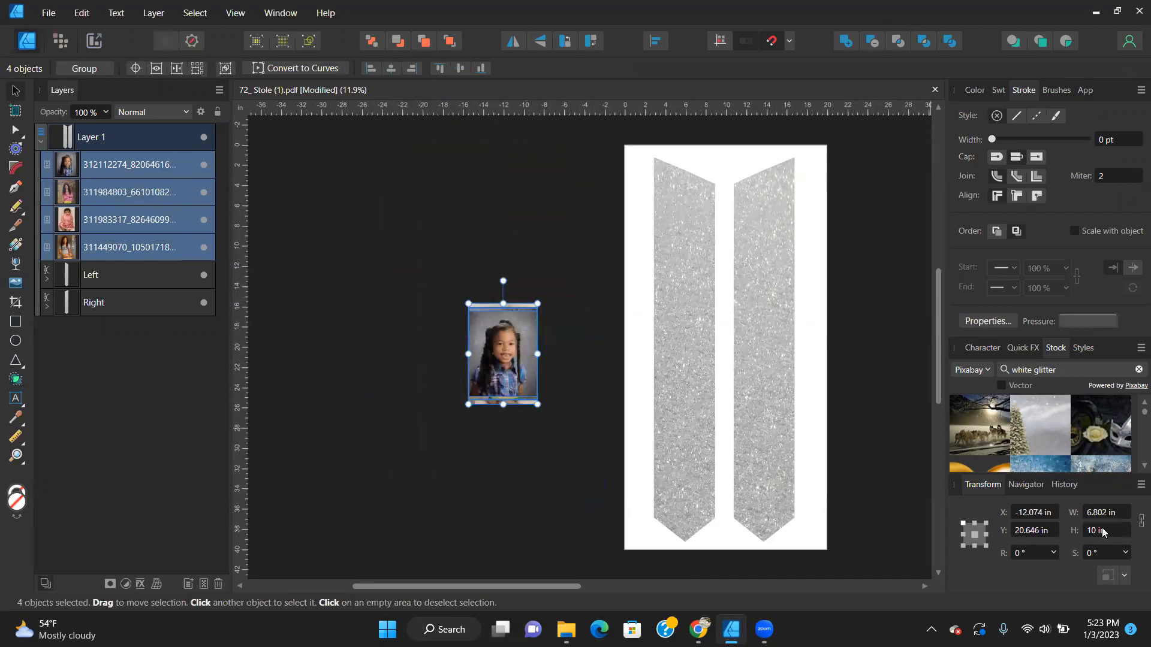
pyautogui.moveTo(468, 339); pyautogui.dragTo(635, 393)
# Separate the plaid-shirt portrait below the other photos and copy it.
pyautogui.hotkey('ctrl', 'd')
pyautogui.rightClick(634, 383)
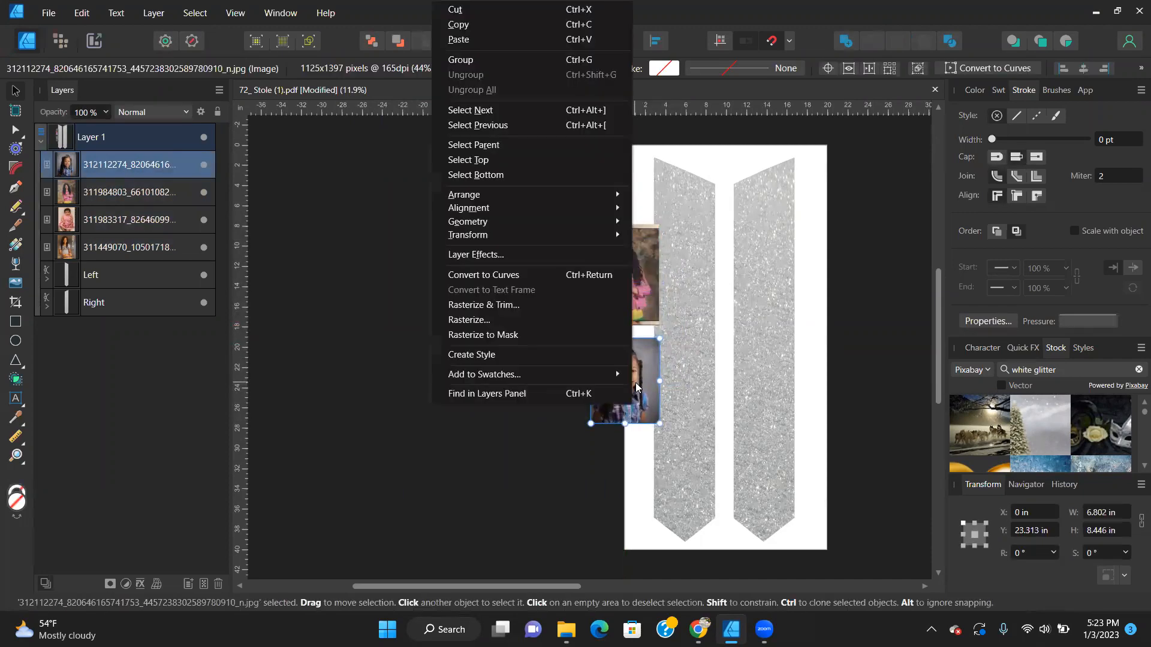
pyautogui.click(488, 26)
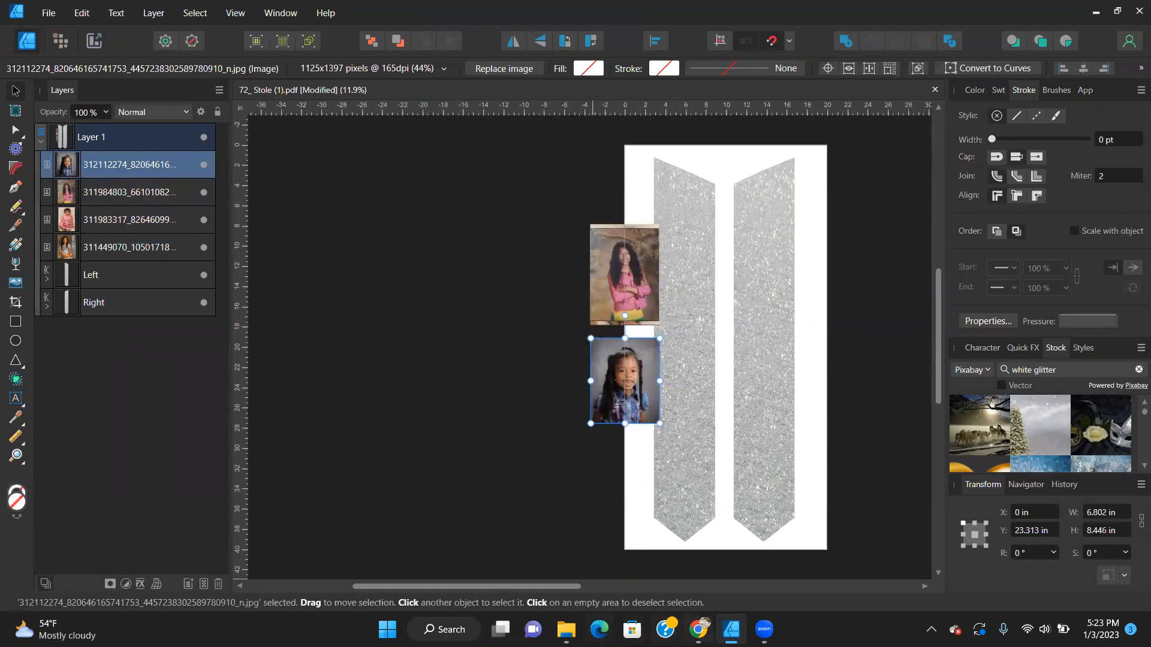
# Switch to remove.bg in Chrome, paste the copied portrait for background removal, and download the preview-size cutout.
pyautogui.click(699, 629)
pyautogui.click(219, 15)
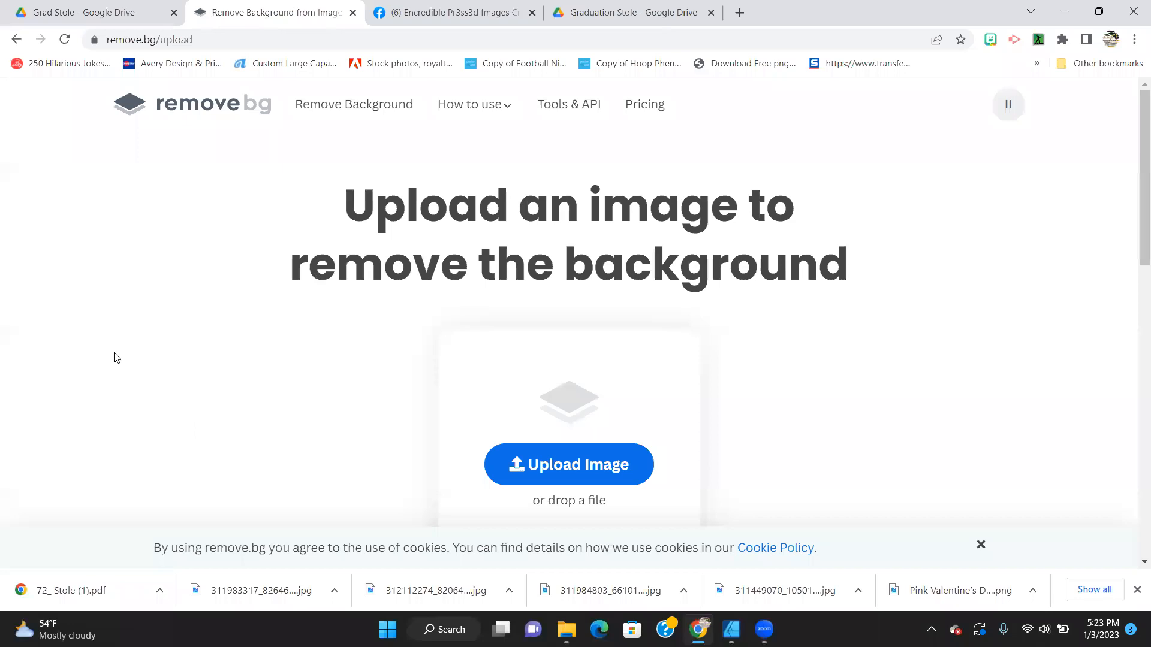
pyautogui.hotkey('ctrl', 'v')
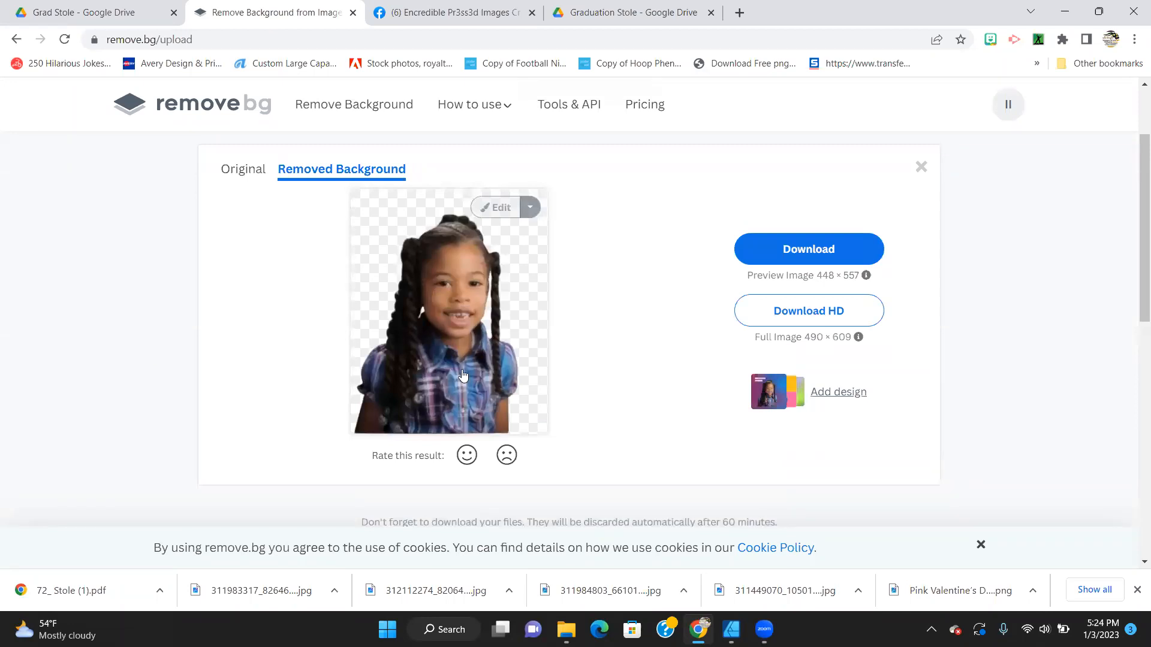
pyautogui.click(807, 253)
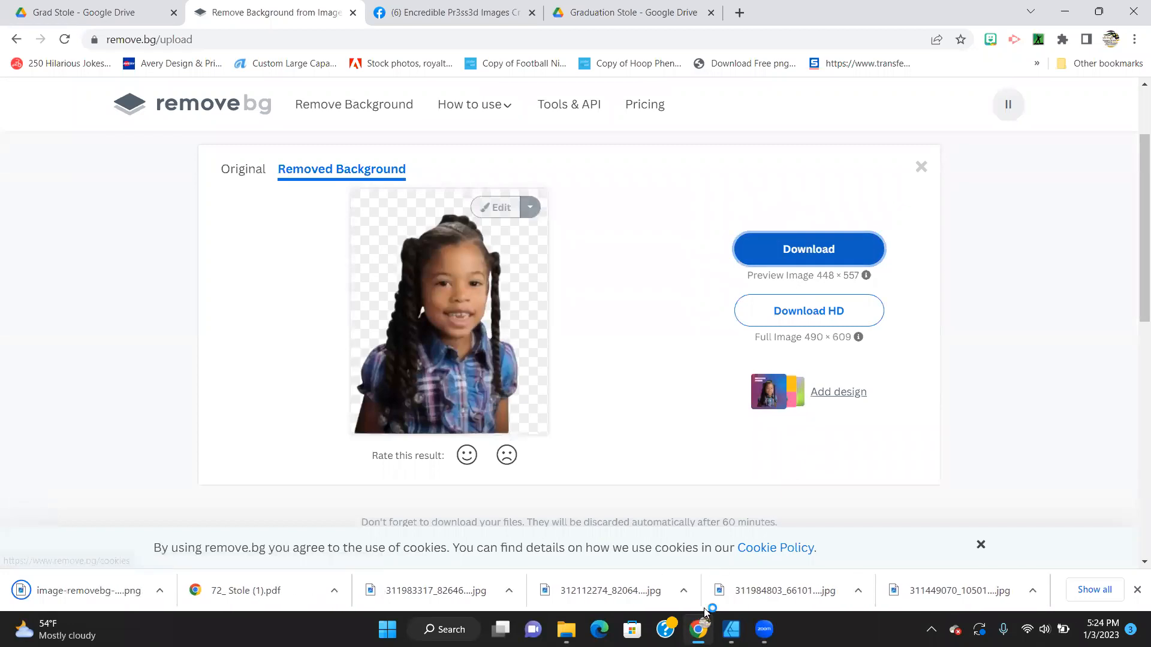
# Copy the pink-jacket portrait in Affinity Designer and paste it into remove.bg in Chrome for background removal.
pyautogui.click(731, 629)
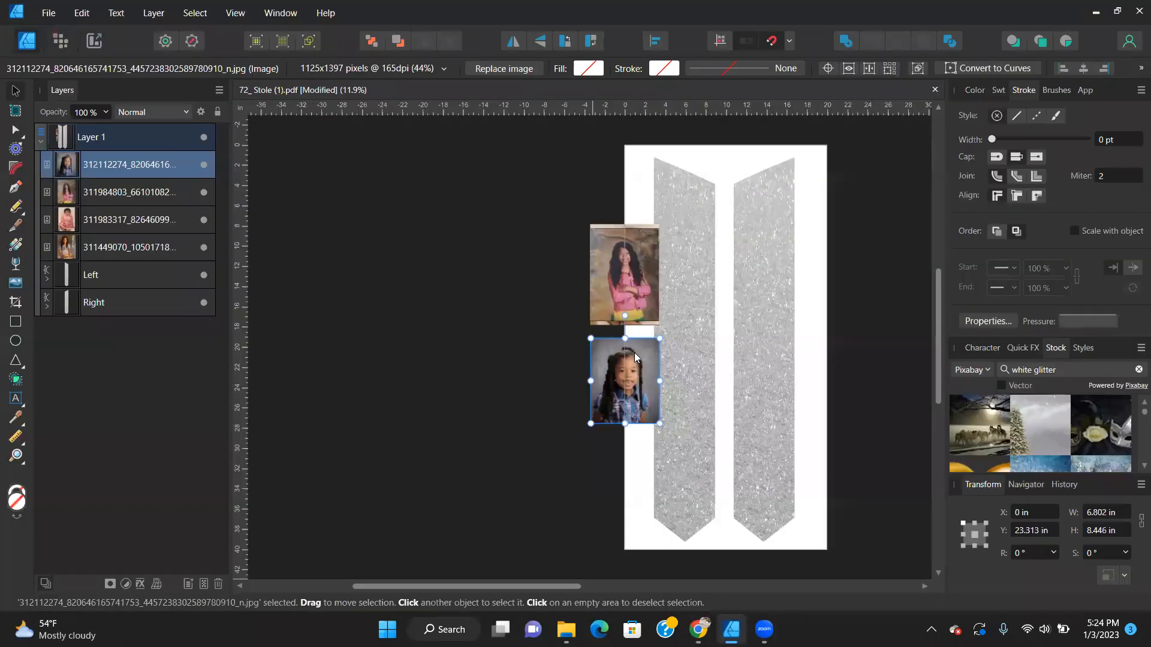
pyautogui.click(637, 284)
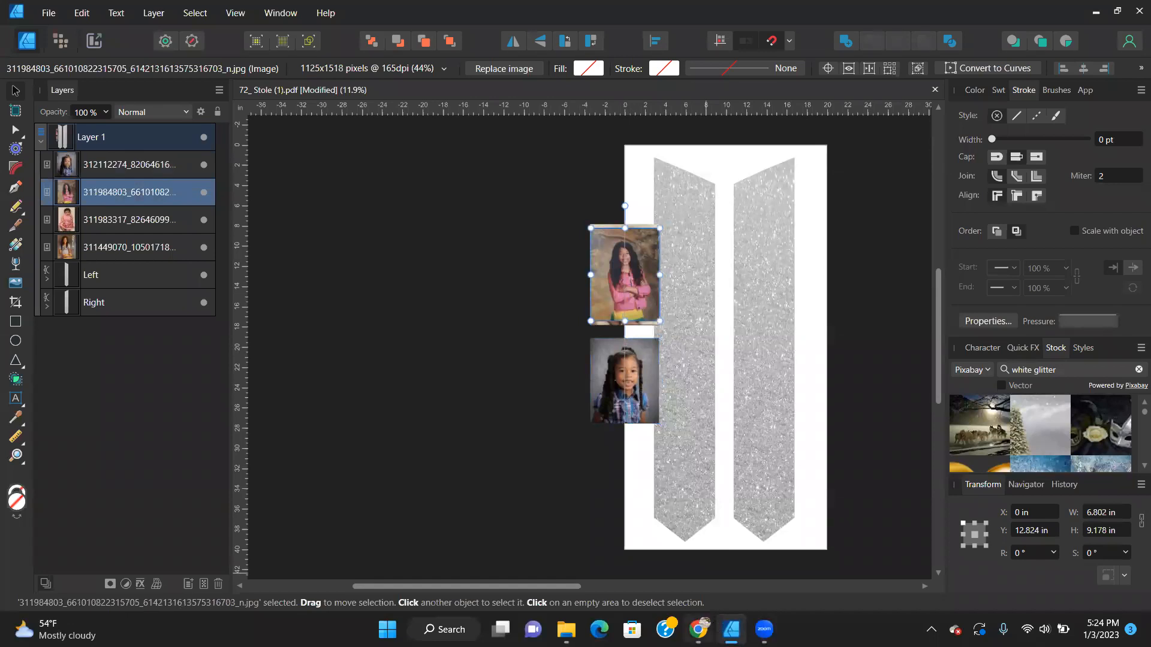
pyautogui.click(697, 629)
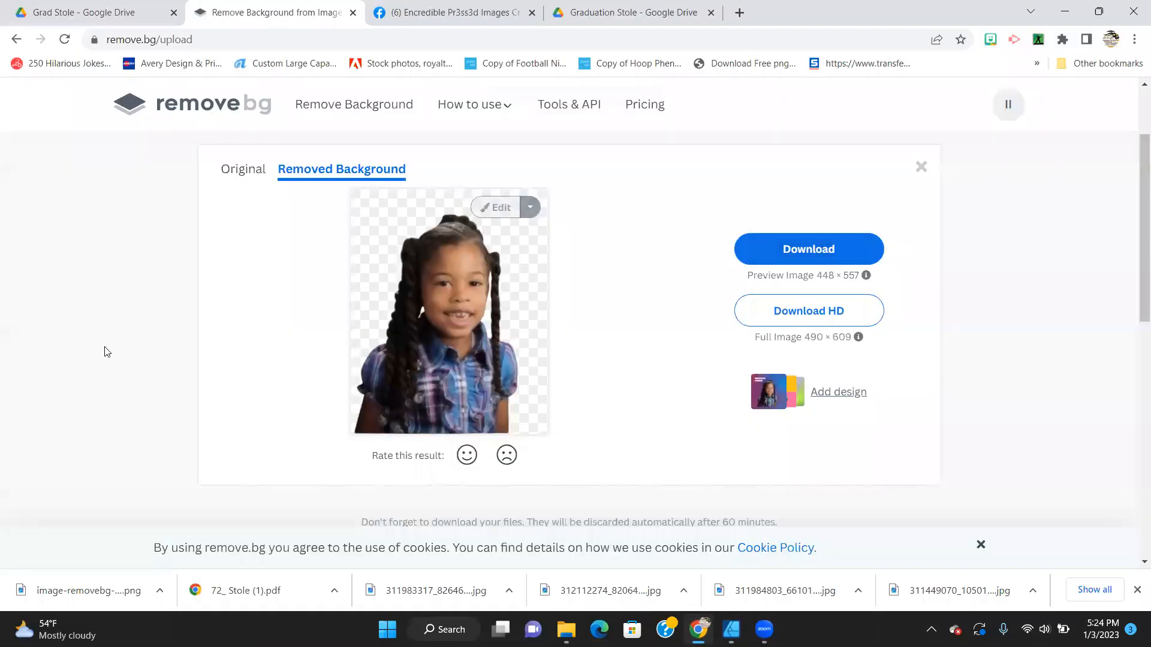
pyautogui.hotkey('ctrl', 'v')
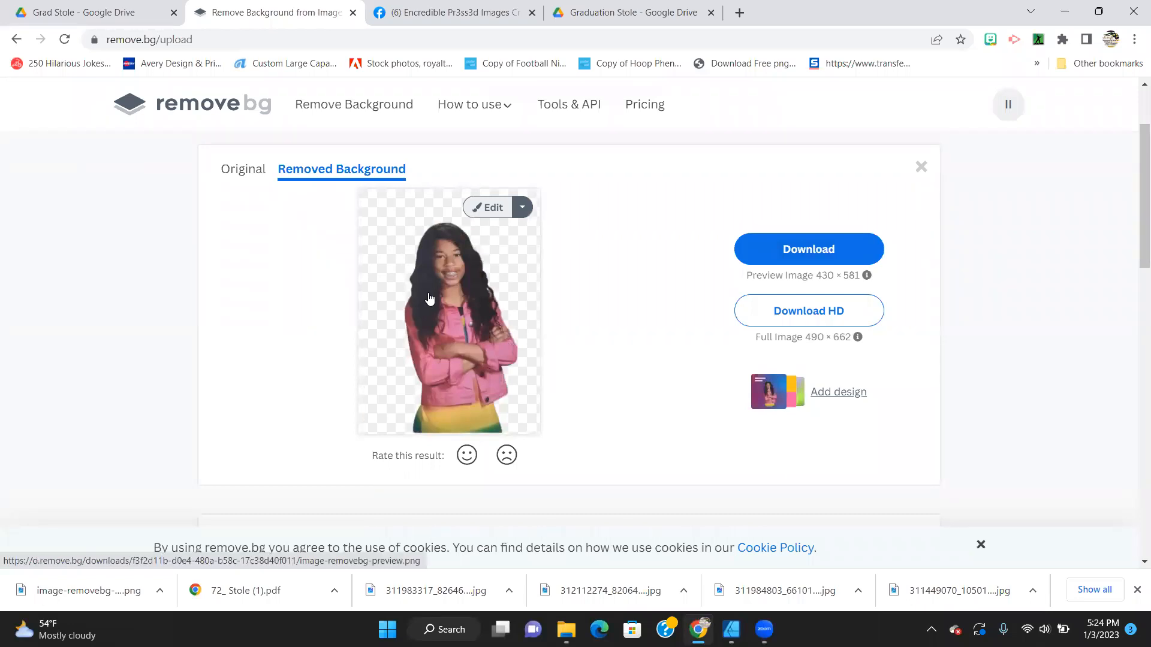
# Back in Affinity Designer, move the pink-jacket portrait down onto the plaid-shirt portrait and copy the baby portrait.
pyautogui.click(730, 629)
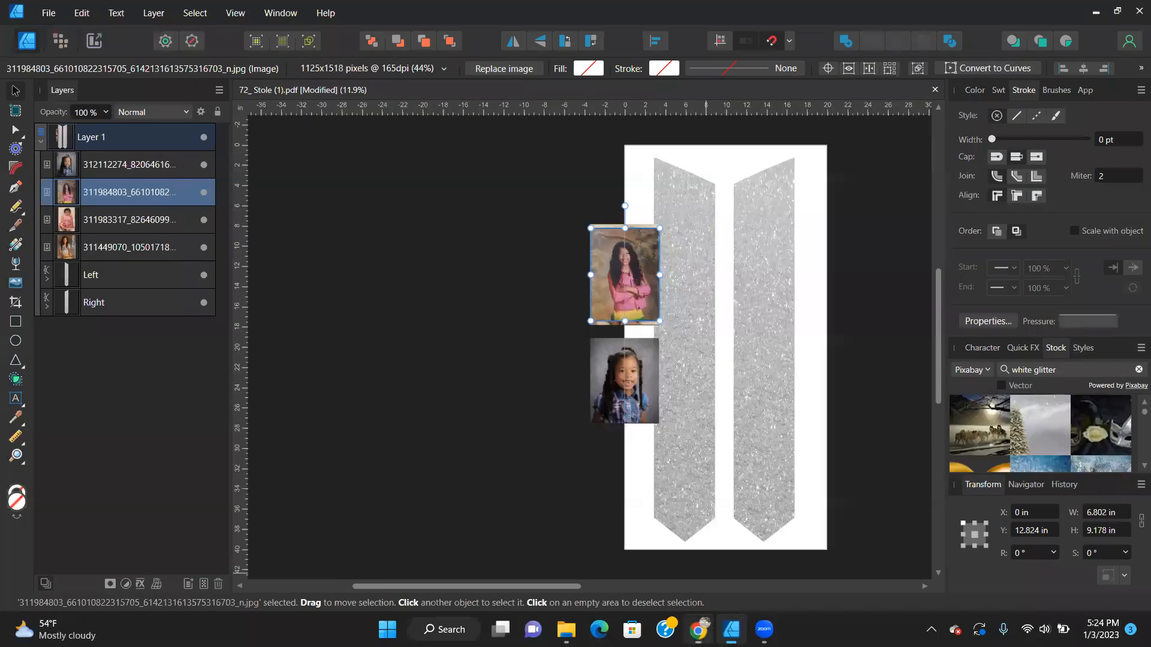
pyautogui.moveTo(622, 299); pyautogui.dragTo(628, 417)
pyautogui.click(611, 307)
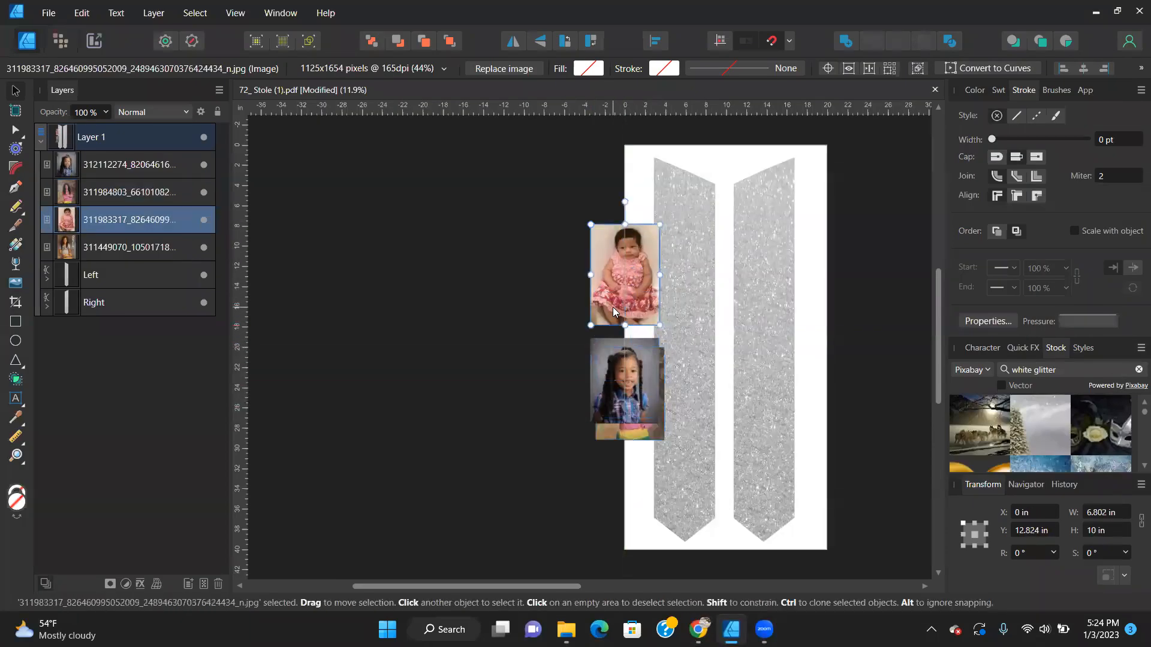
# In remove.bg in Chrome, download the pink-jacket preview cutout, then paste the baby portrait and download its preview cutout.
pyautogui.click(698, 630)
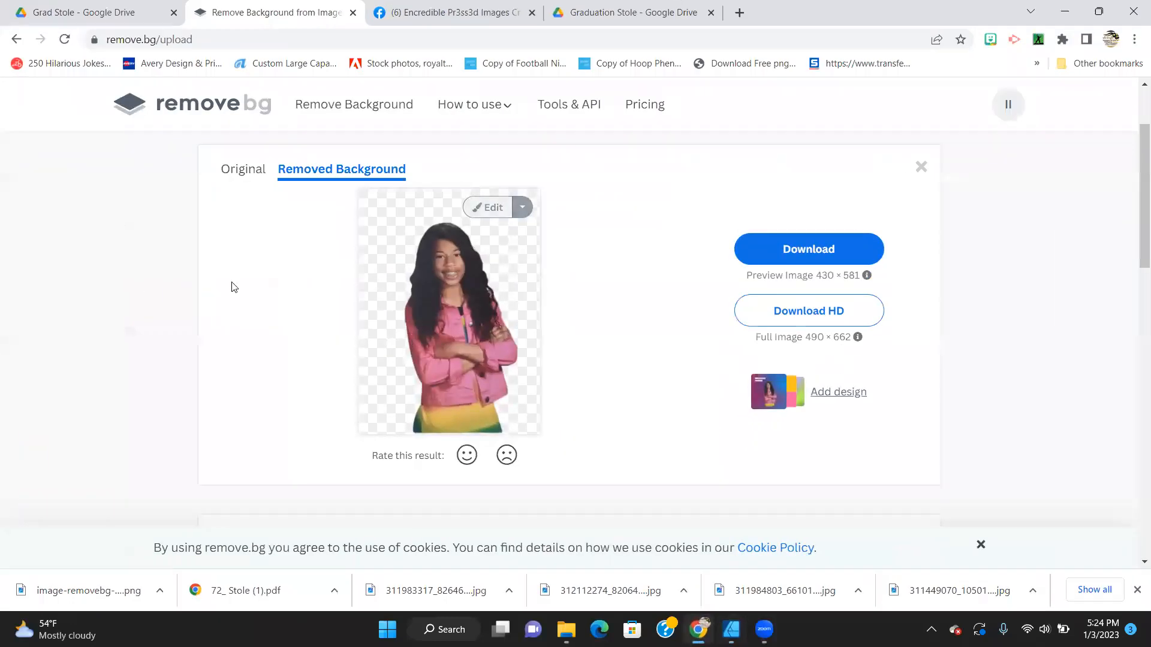
pyautogui.click(775, 250)
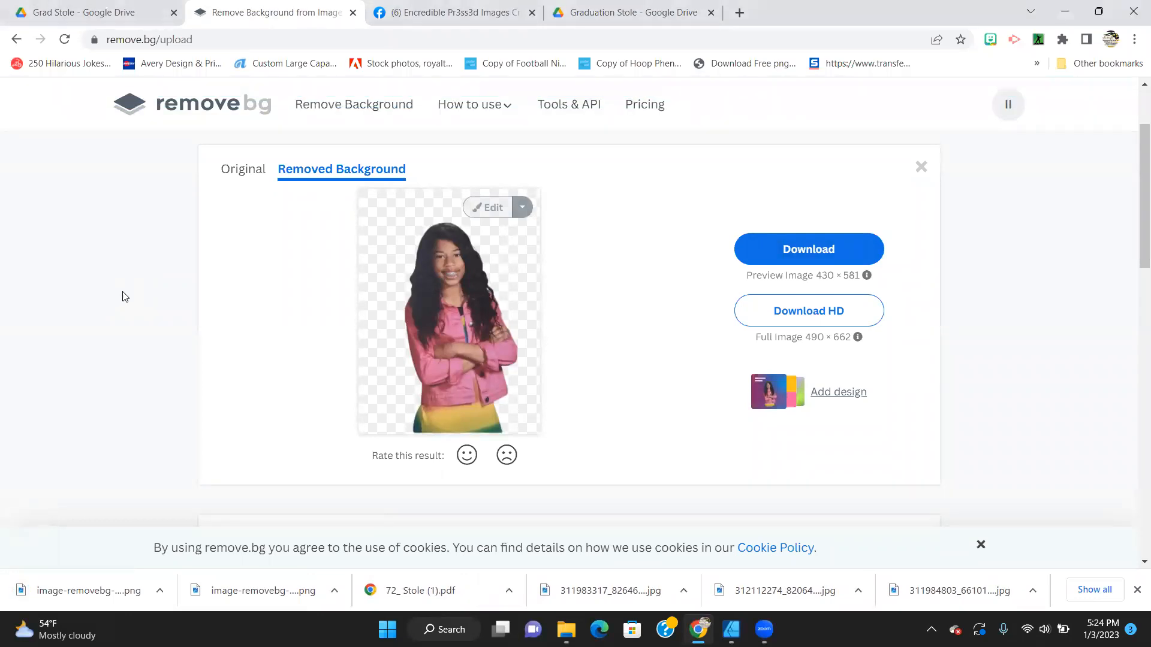
pyautogui.hotkey('ctrl', 'v')
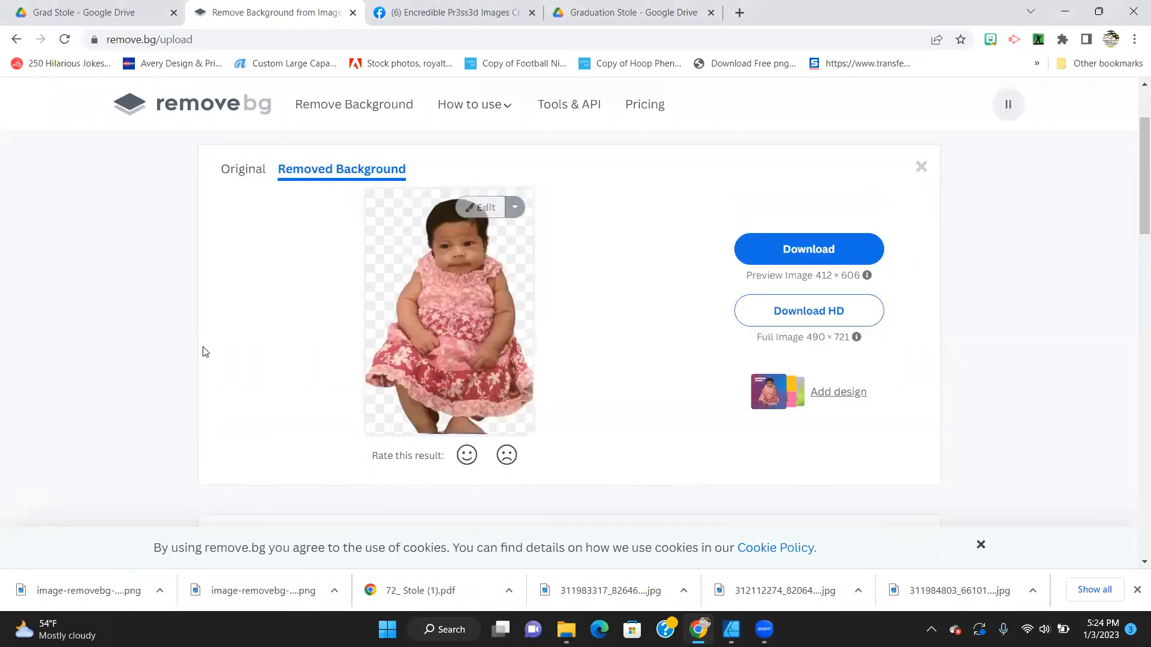
pyautogui.click(792, 250)
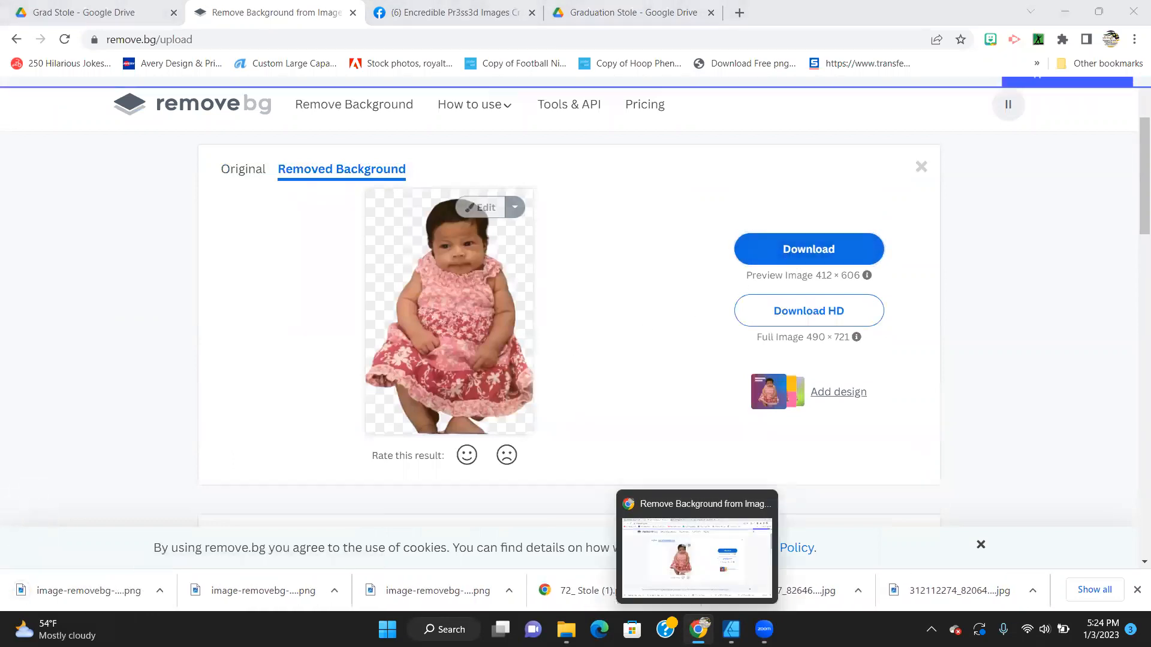
# Switch to Affinity Designer, move the baby portrait down onto the separated photos, and copy the SASSY-shirt portrait.
pyautogui.click(732, 629)
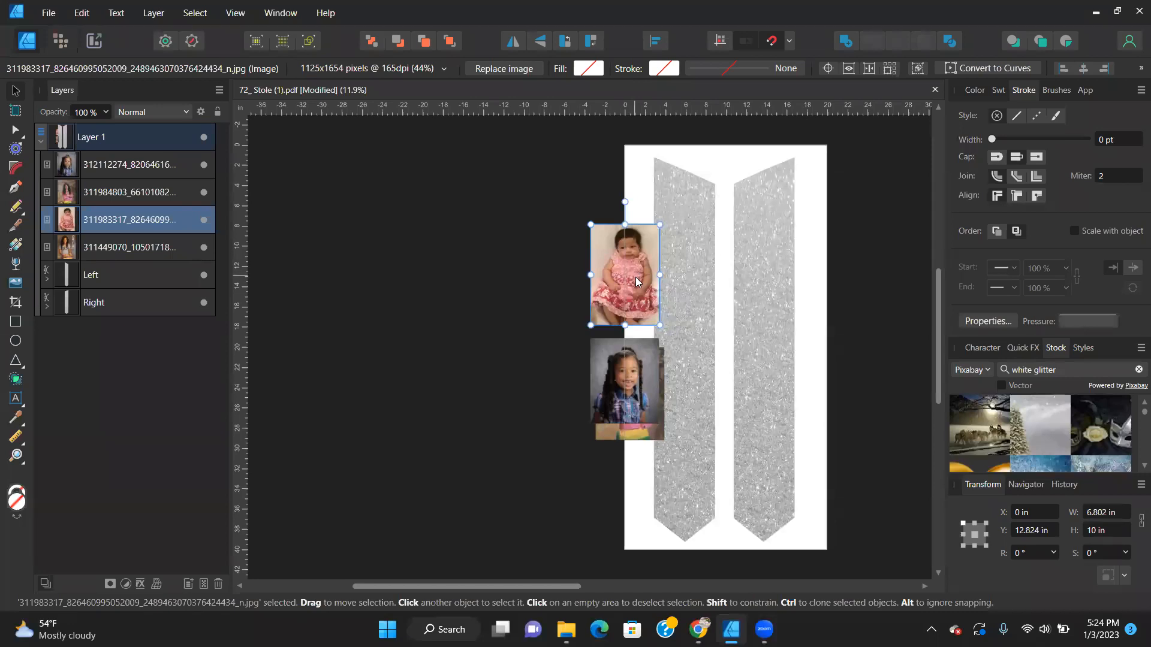
pyautogui.moveTo(630, 261); pyautogui.dragTo(635, 384)
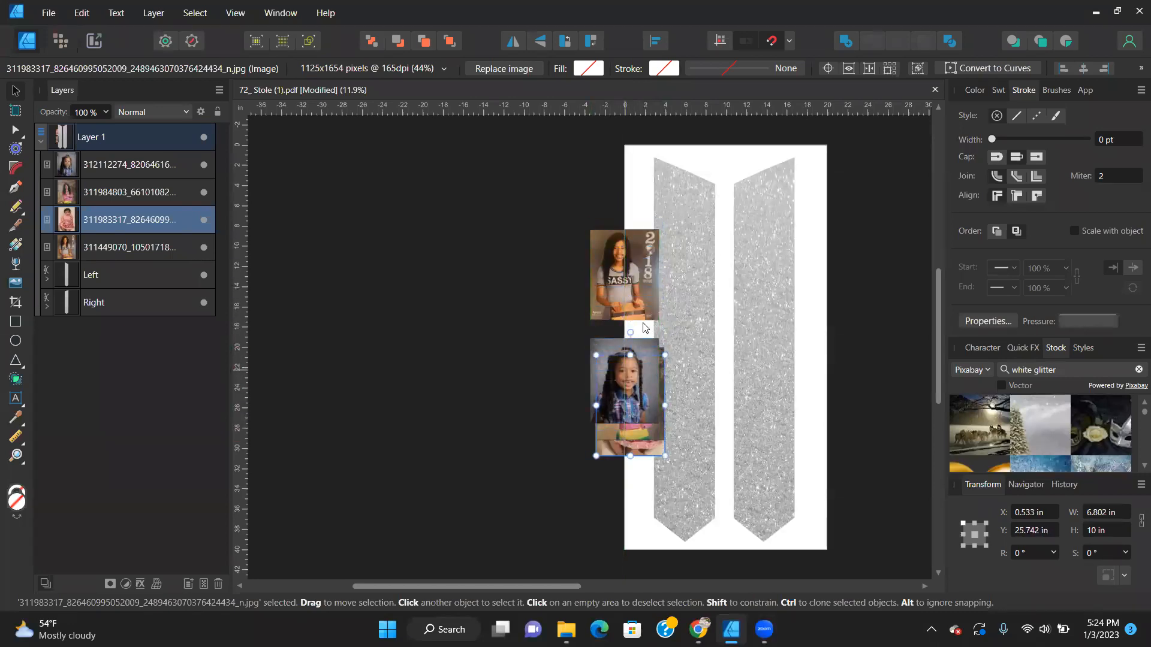
pyautogui.click(639, 288)
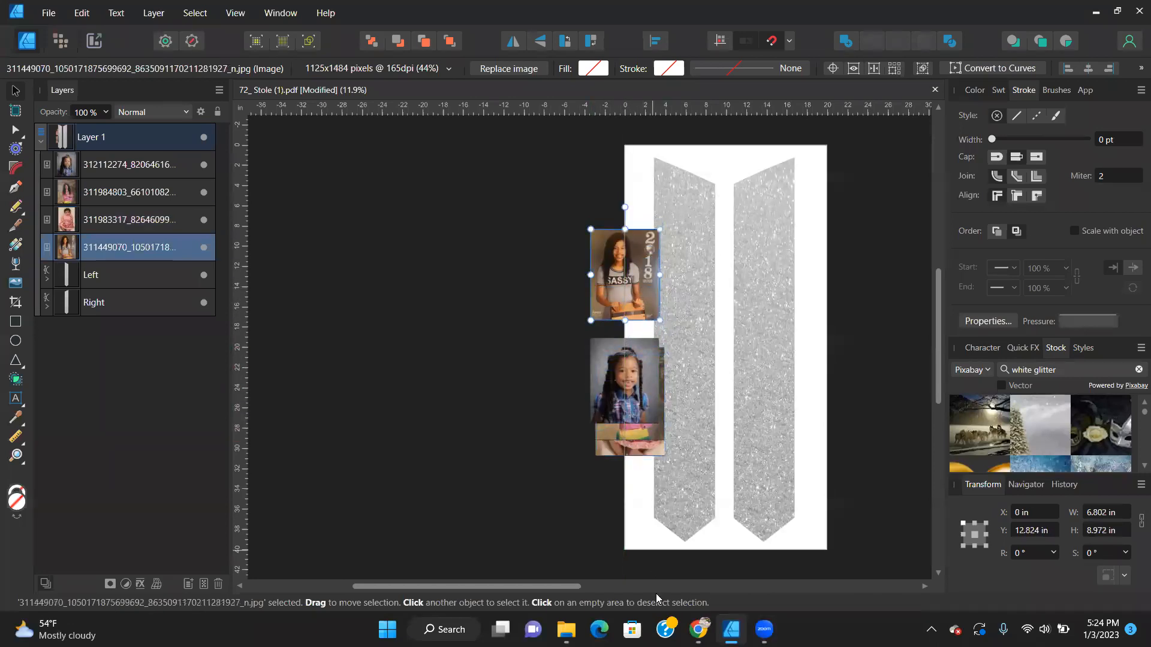
# Switch to remove.bg in Chrome, paste the SASSY-shirt portrait for background removal, and download the preview-size cutout.
pyautogui.click(697, 629)
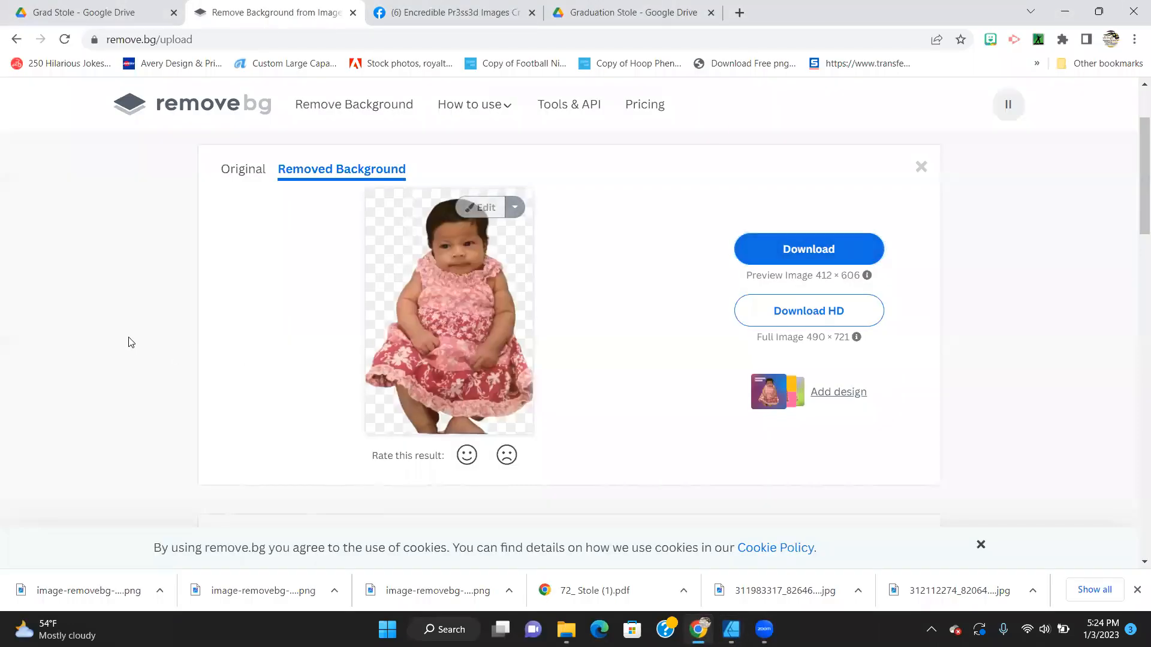
pyautogui.hotkey('ctrl', 'v')
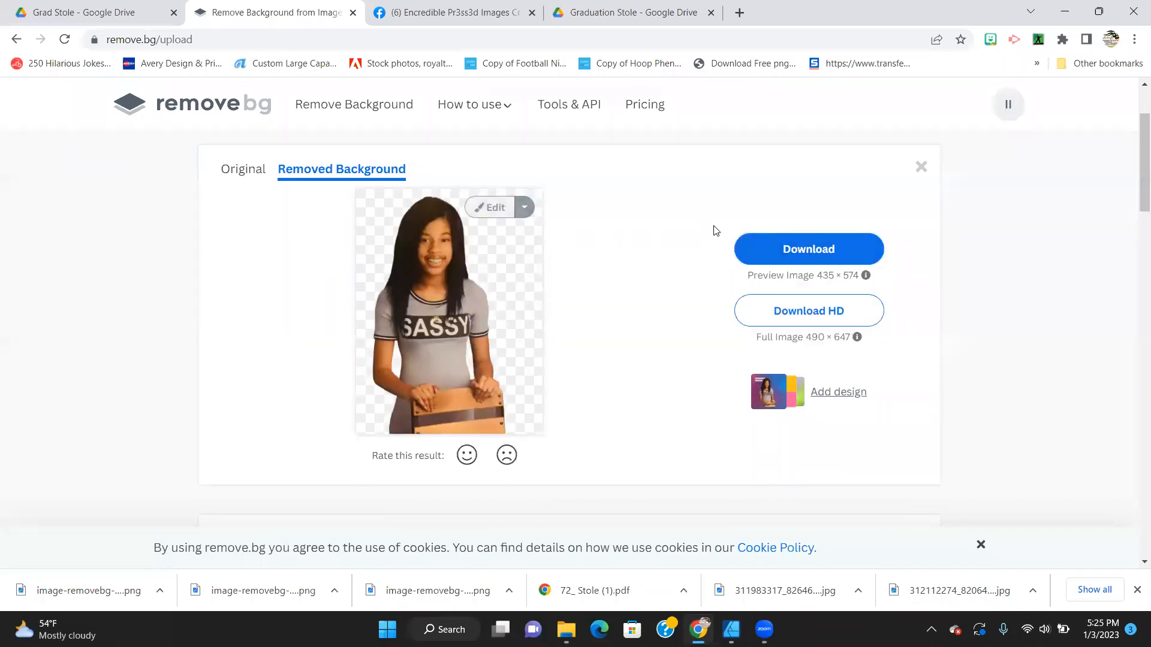
pyautogui.click(782, 249)
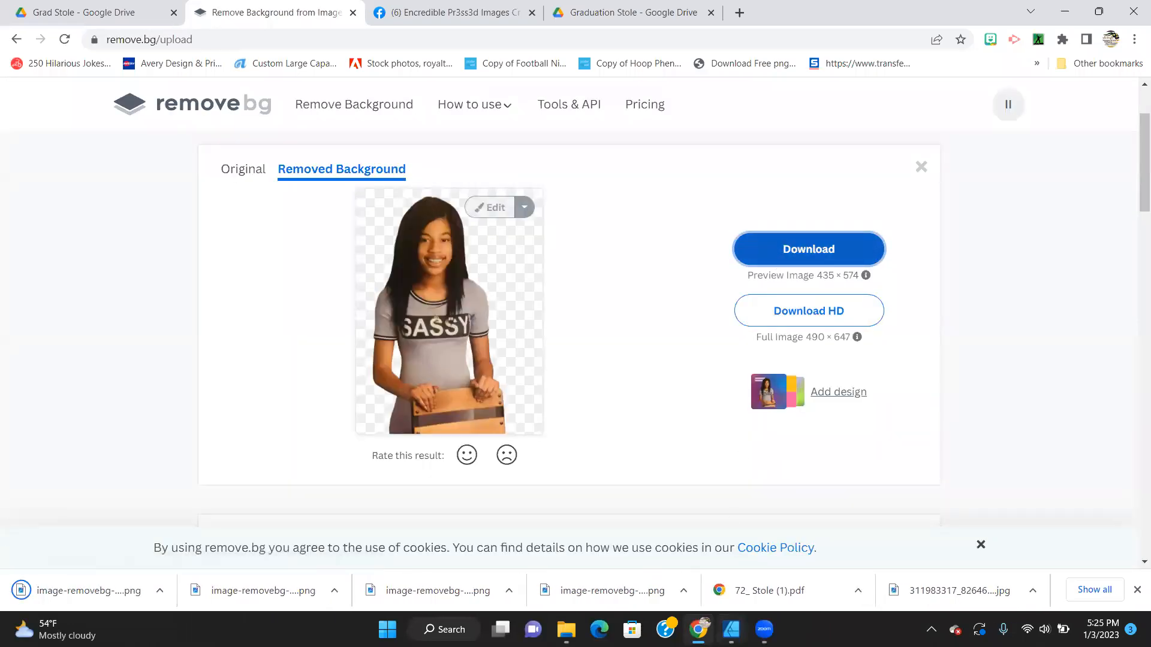
# In Affinity Designer, stack the SASSY-shirt portrait with the other originals and move all four together onto the empty pasteboard beside the page.
pyautogui.click(730, 629)
pyautogui.click(559, 367)
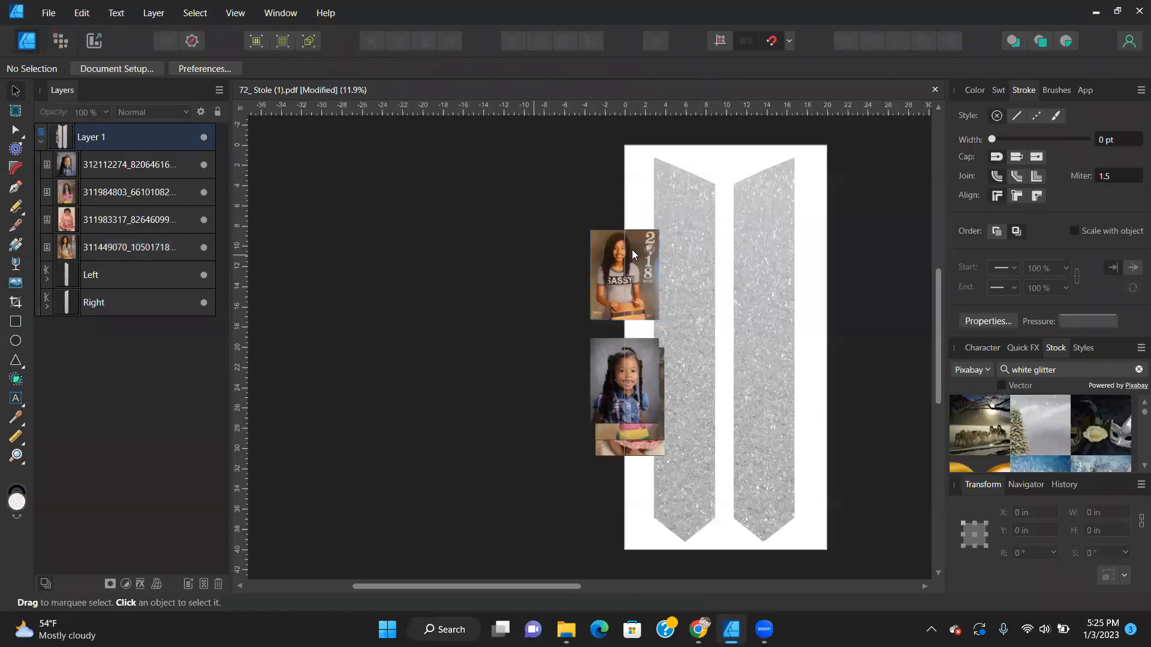
pyautogui.moveTo(634, 247); pyautogui.dragTo(634, 378)
pyautogui.moveTo(497, 255); pyautogui.dragTo(767, 521)
pyautogui.moveTo(639, 408); pyautogui.dragTo(436, 388)
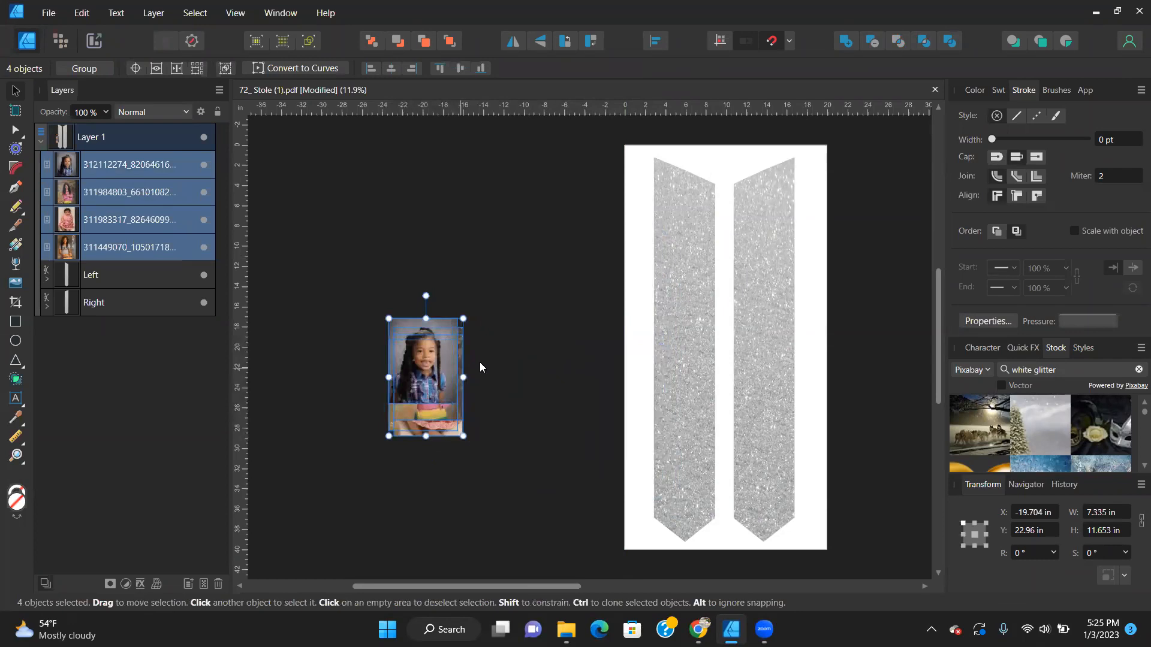
pyautogui.click(582, 346)
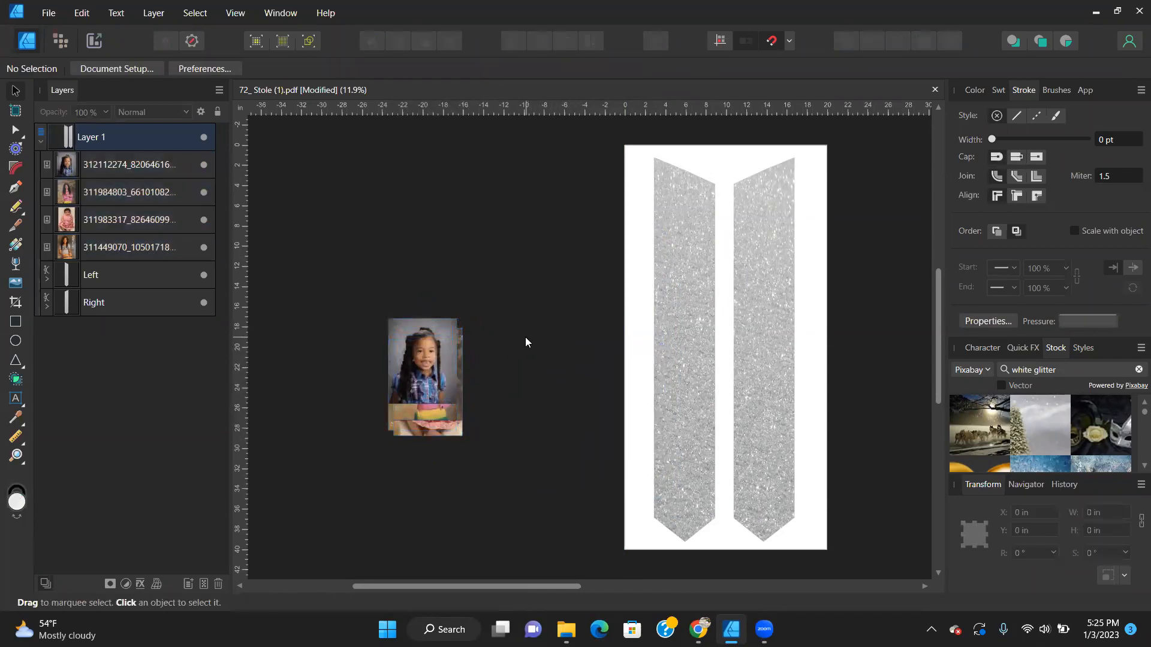
# Open image-removebg-preview (47), (48), (49) and (50) from the Downloads folder for placing.
pyautogui.click(16, 285)
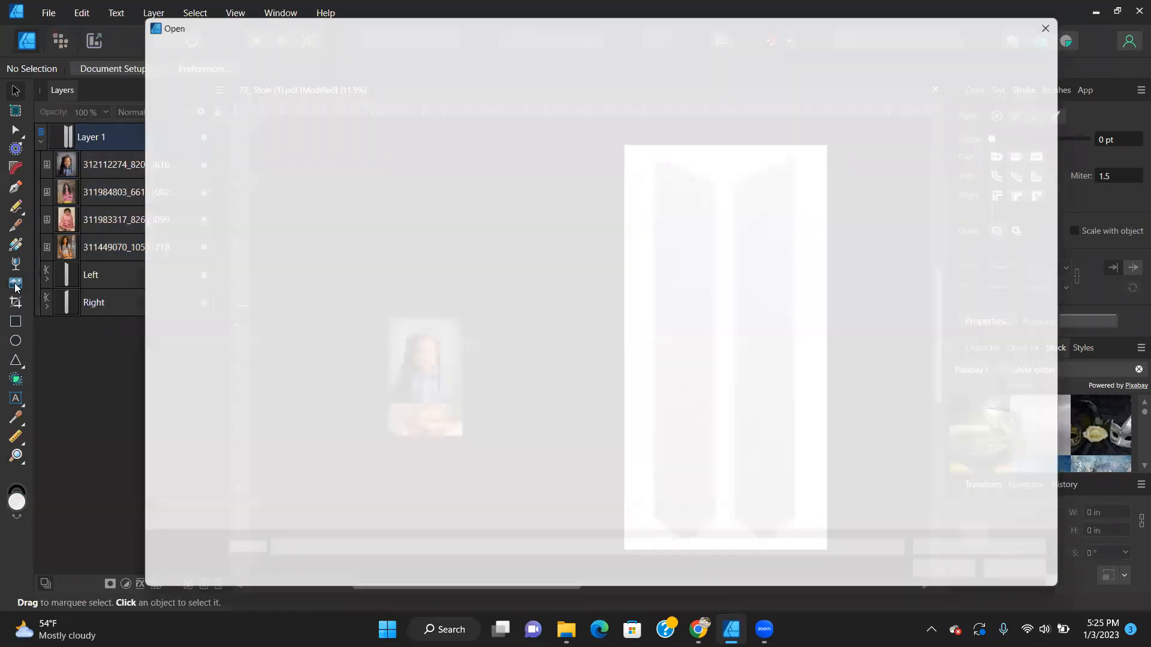
pyautogui.click(198, 142)
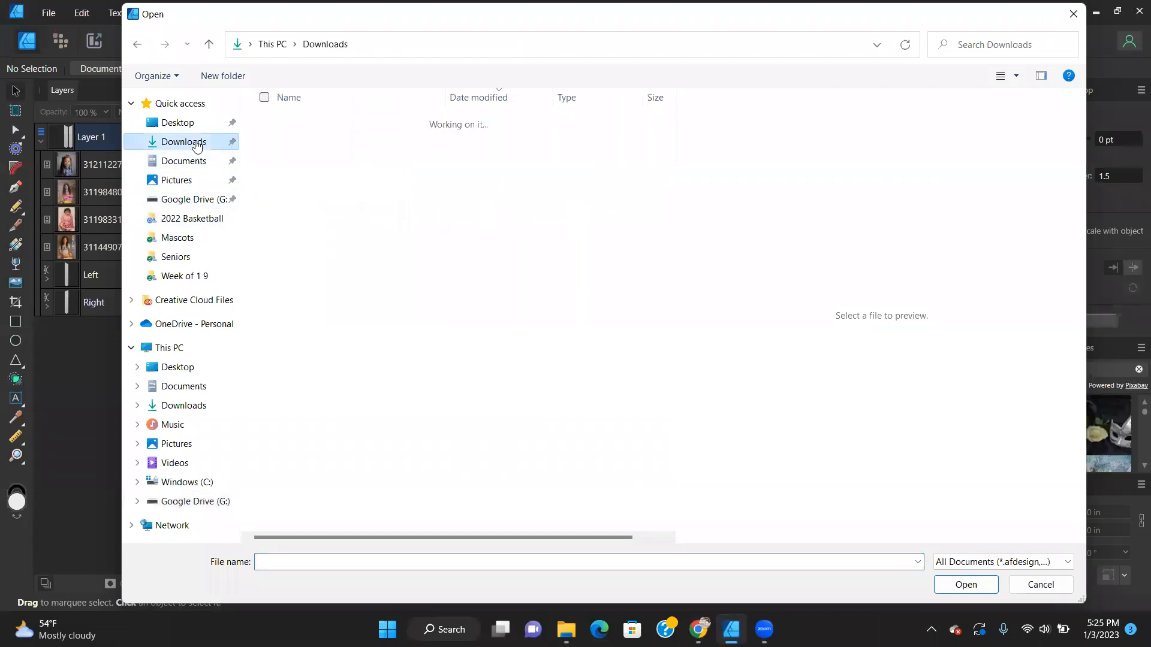
pyautogui.click(260, 140)
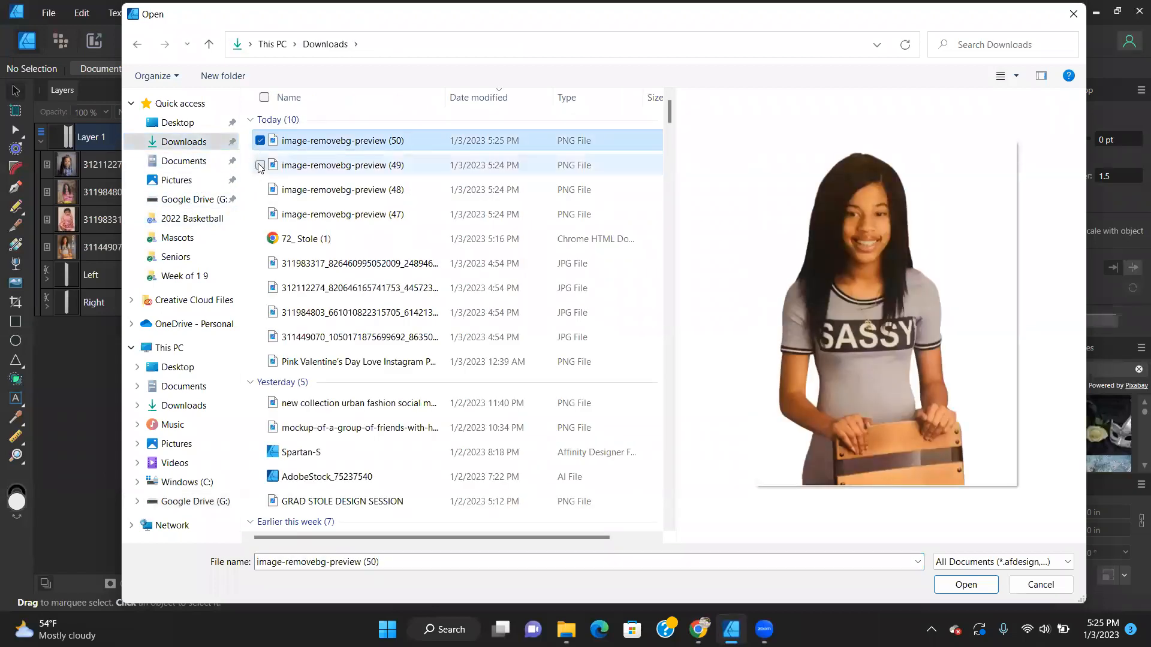
pyautogui.click(260, 165)
pyautogui.click(260, 190)
pyautogui.click(261, 214)
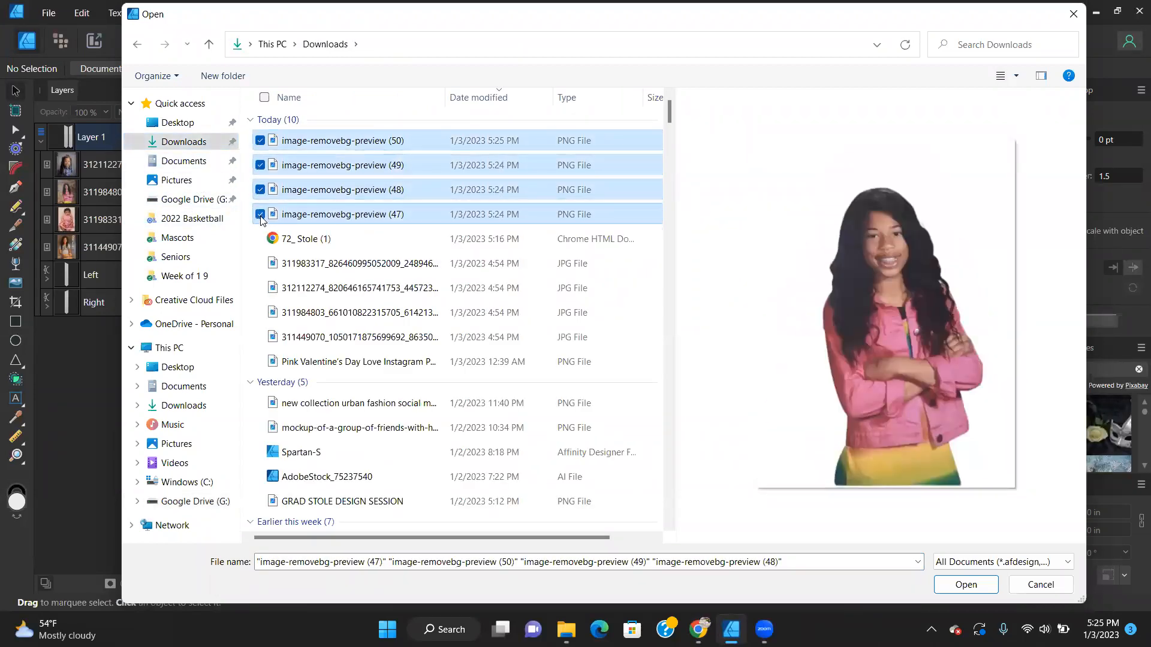
pyautogui.click(966, 585)
# Place the four cutouts at default size above the original photos and move them together onto the Left stole panel.
pyautogui.click(603, 201)
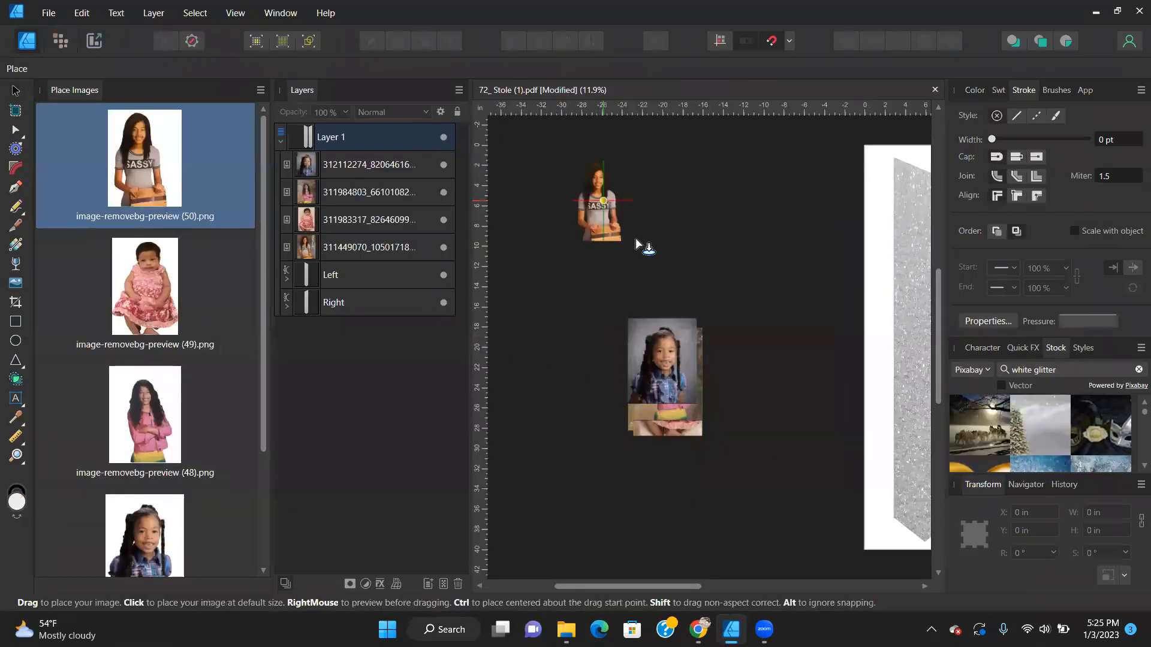
pyautogui.click(623, 228)
pyautogui.click(620, 221)
pyautogui.click(619, 221)
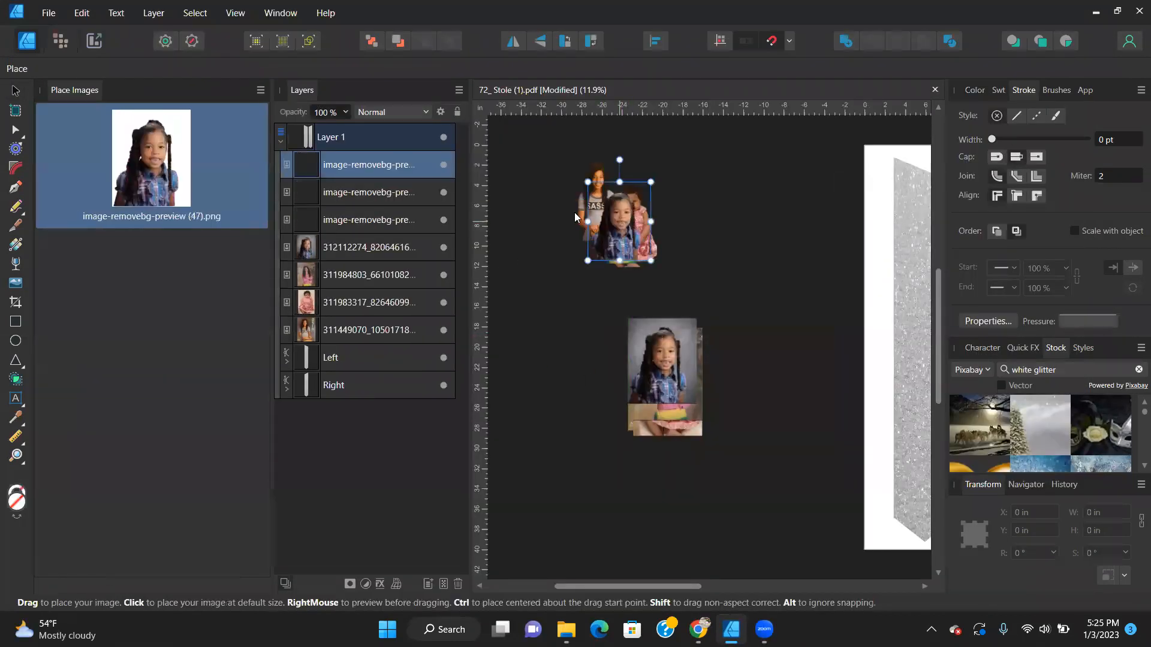
pyautogui.moveTo(552, 148); pyautogui.dragTo(672, 267)
pyautogui.moveTo(619, 235); pyautogui.dragTo(913, 309)
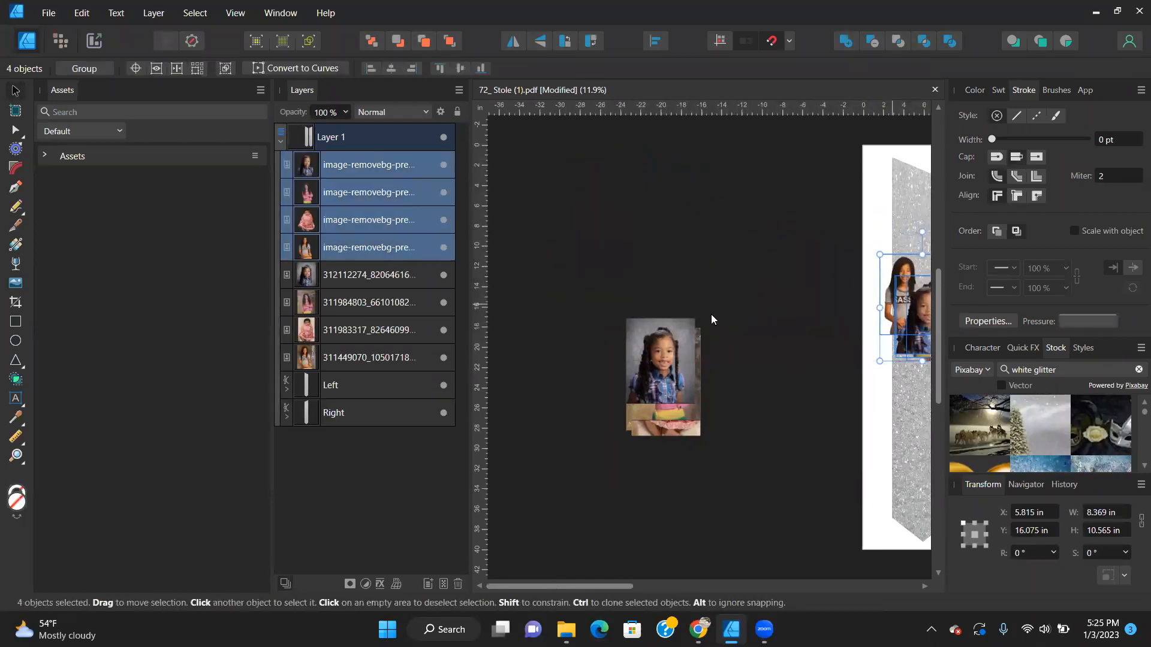
# Delete the four original portraits from the pasteboard and fit the page in view.
pyautogui.moveTo(579, 279); pyautogui.dragTo(752, 501)
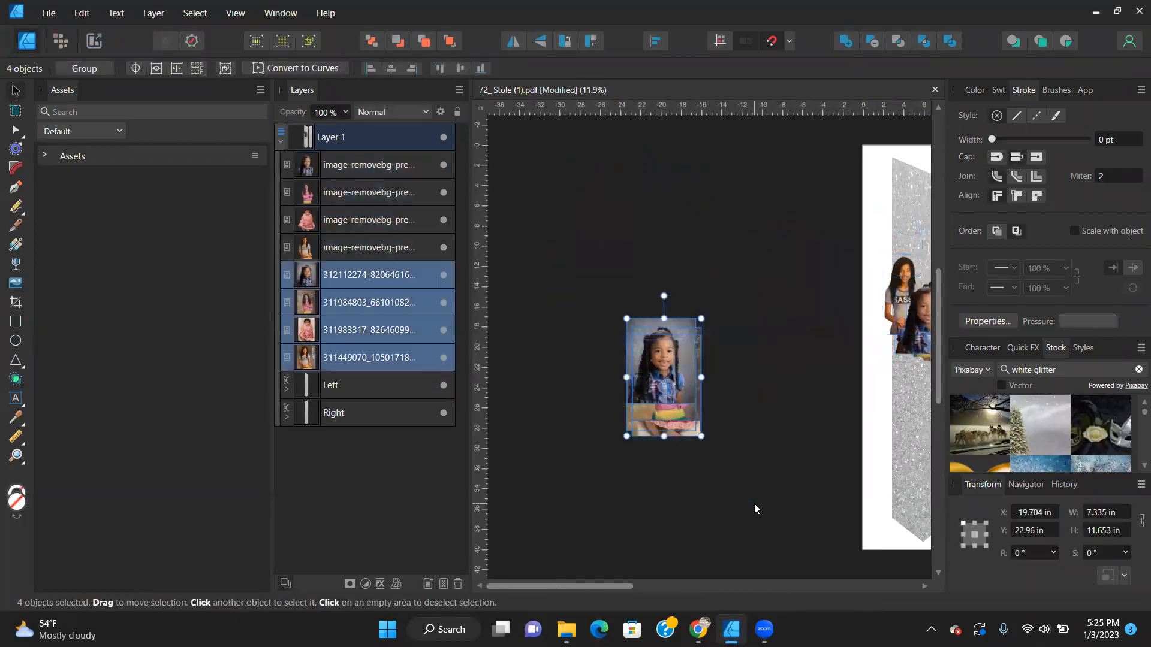
pyautogui.press('Delete')
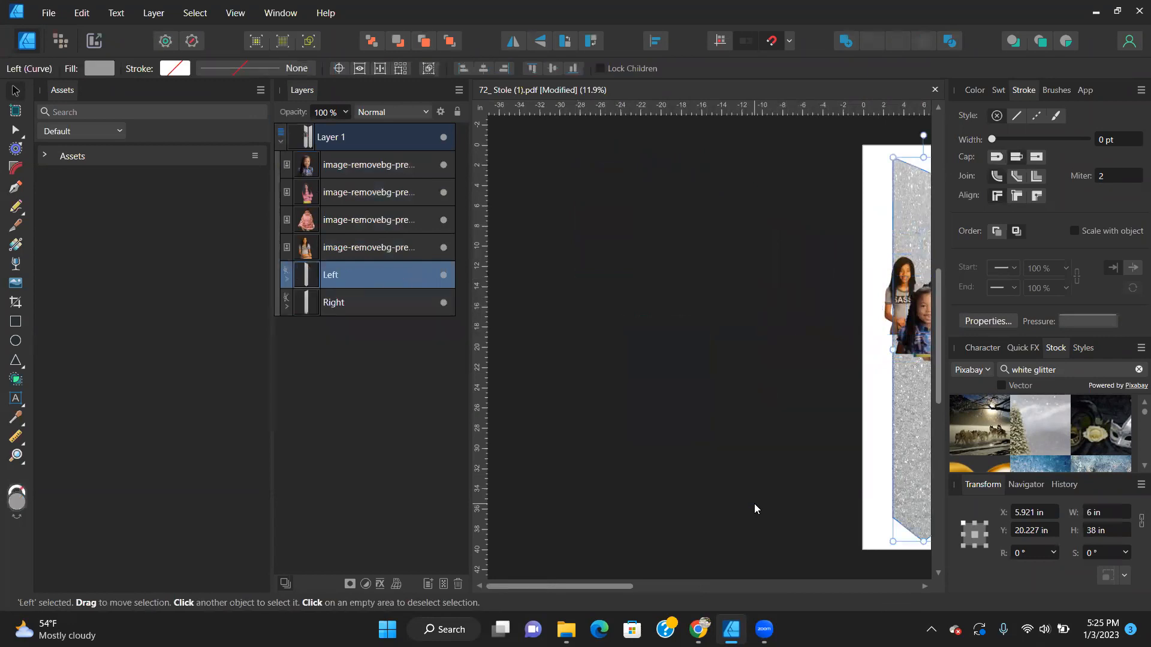
pyautogui.hotkey('ctrl', '0')
# Close the Assets panel and clear the selection.
pyautogui.click(262, 90)
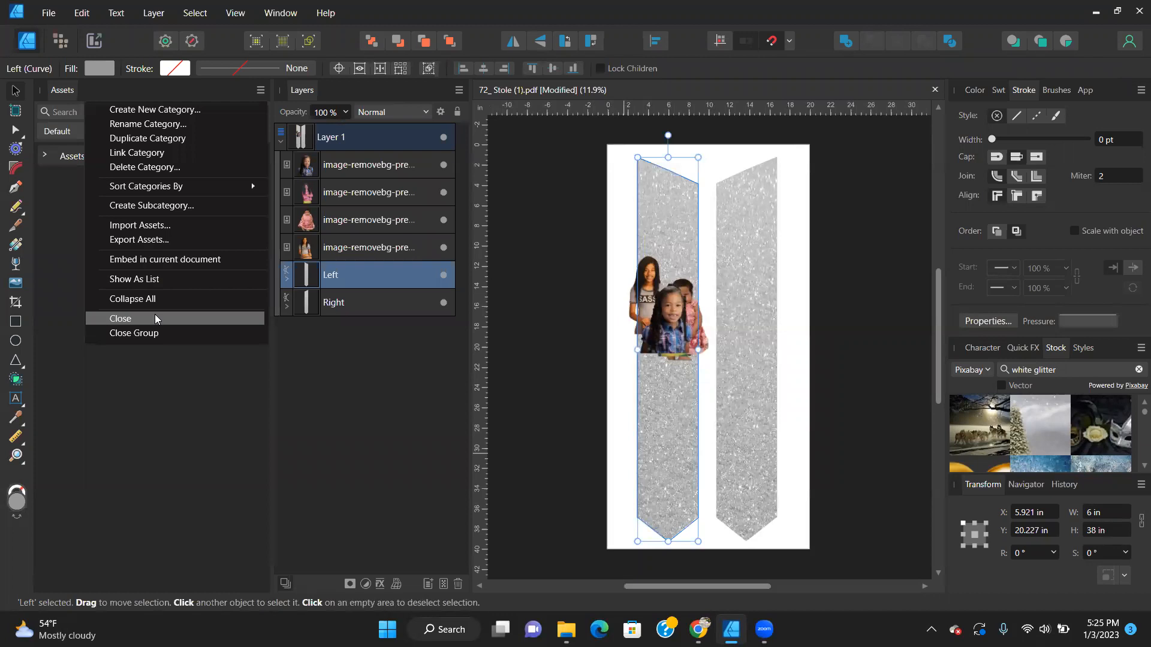
pyautogui.click(154, 319)
pyautogui.click(677, 325)
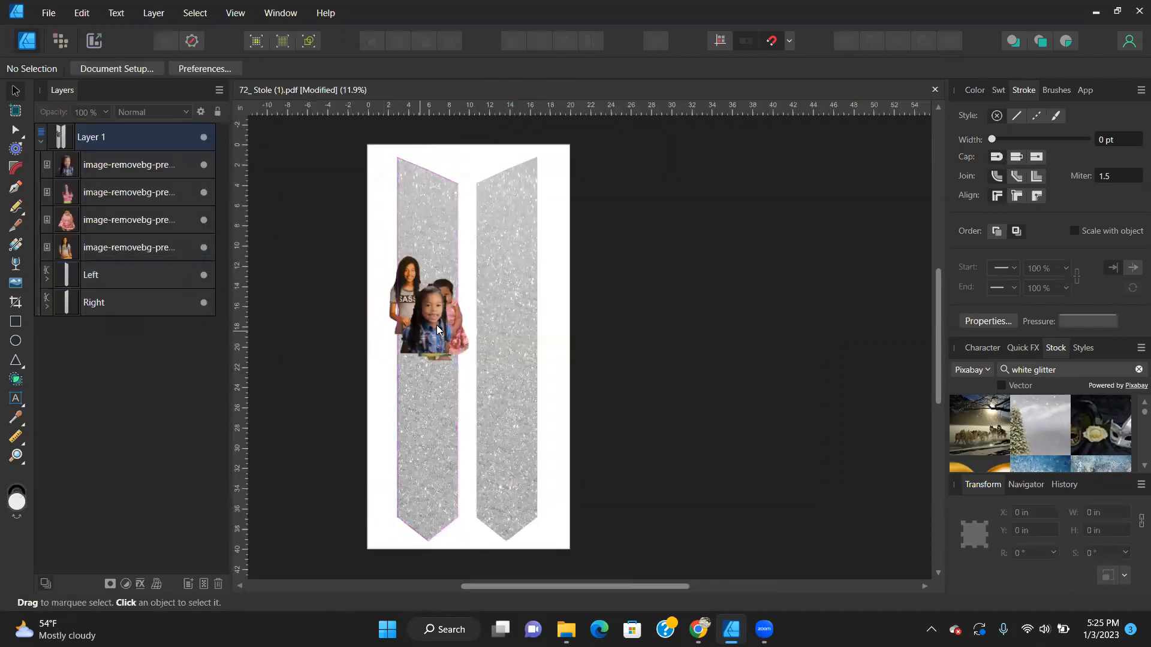
# Move the plaid-shirt cutout below the other photos and the pink-jacket cutout onto the Right stole panel.
pyautogui.moveTo(438, 325); pyautogui.dragTo(468, 396)
pyautogui.scroll(2, 429, 419)
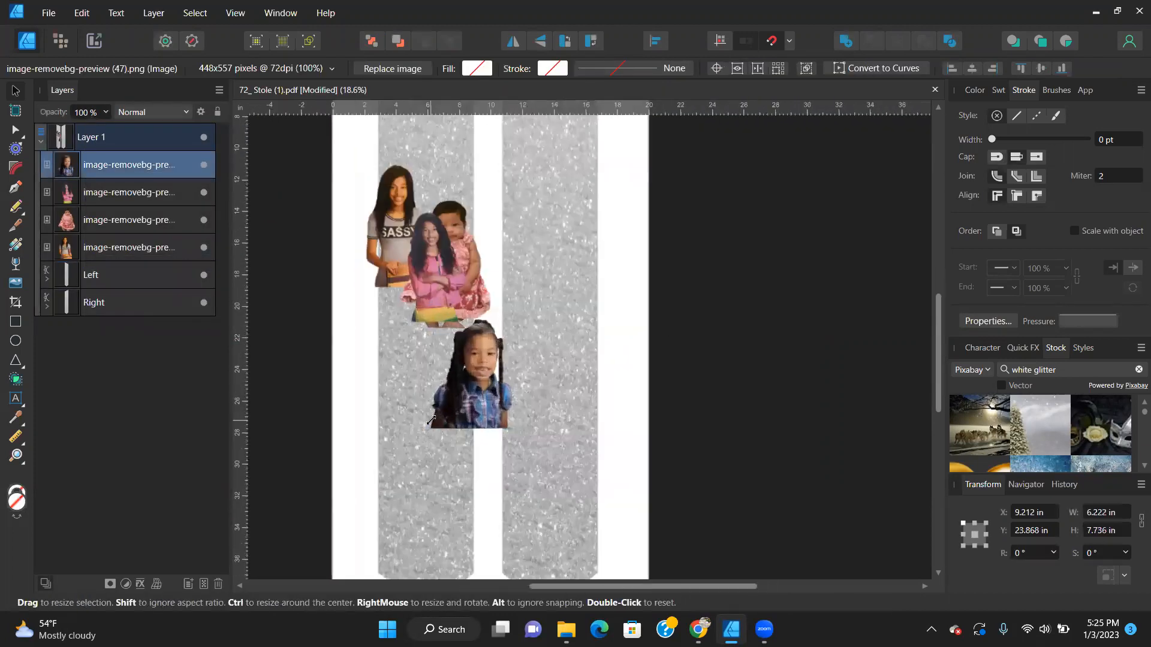
pyautogui.click(431, 265)
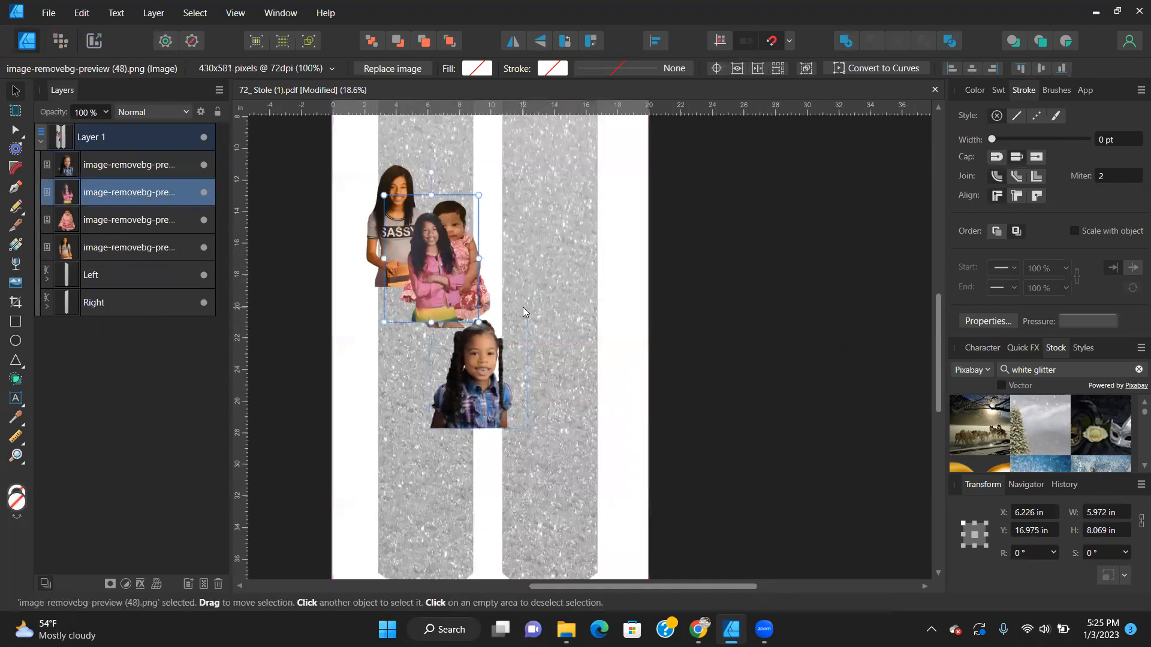
pyautogui.moveTo(457, 273); pyautogui.dragTo(534, 281)
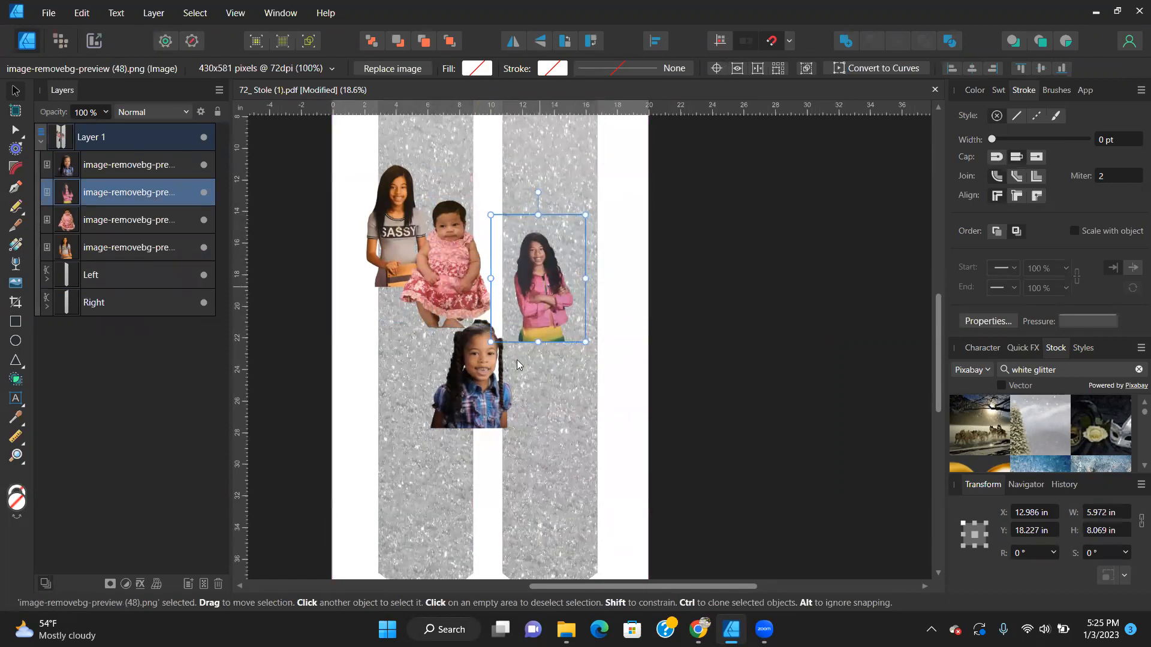
# Position the plaid-shirt cutout on the lower half of the Left panel and the baby cutout directly below it near the panel's tip.
pyautogui.scroll(-2, 341, 389)
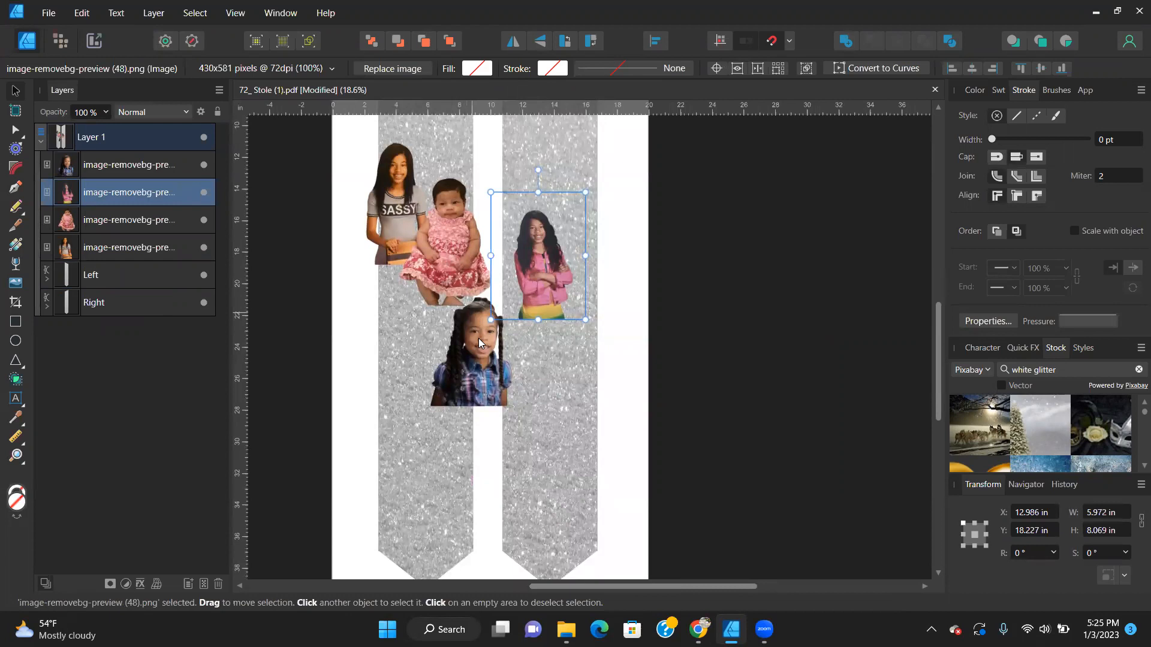
pyautogui.click(479, 365)
pyautogui.moveTo(478, 366); pyautogui.dragTo(433, 392)
pyautogui.moveTo(461, 258); pyautogui.dragTo(435, 500)
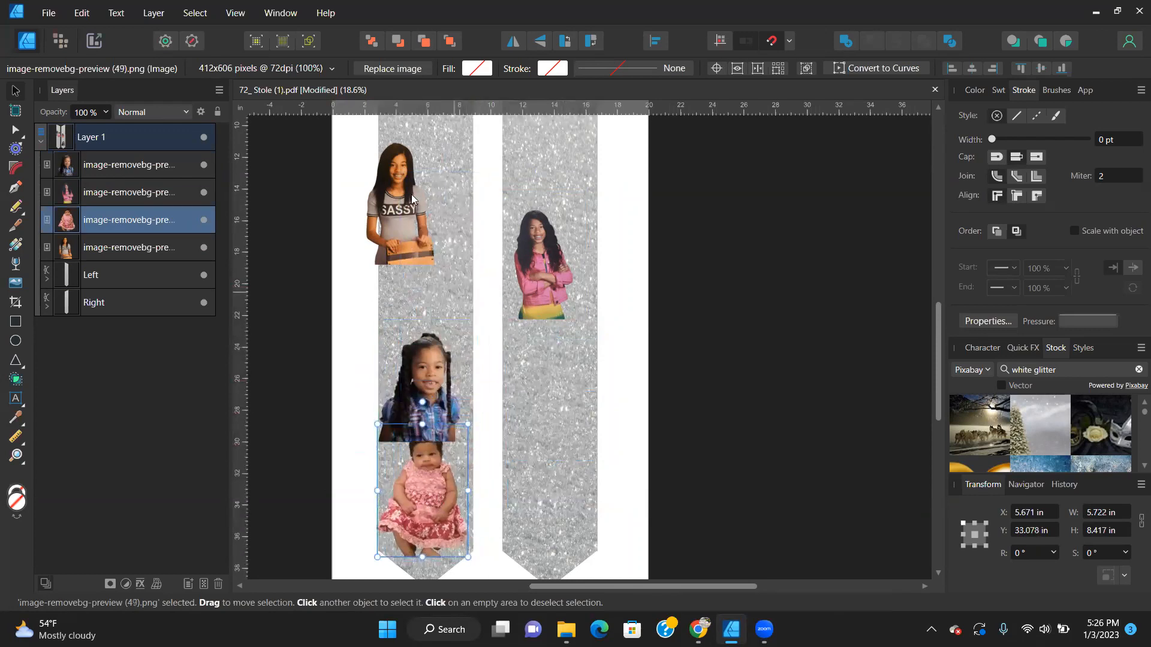
# Position the pink-jacket cutout low on the Right panel with the gray SASSY-shirt cutout directly above, overlapping it slightly.
pyautogui.moveTo(541, 278); pyautogui.dragTo(573, 435)
pyautogui.moveTo(402, 189); pyautogui.dragTo(552, 332)
pyautogui.moveTo(587, 456); pyautogui.dragTo(563, 481)
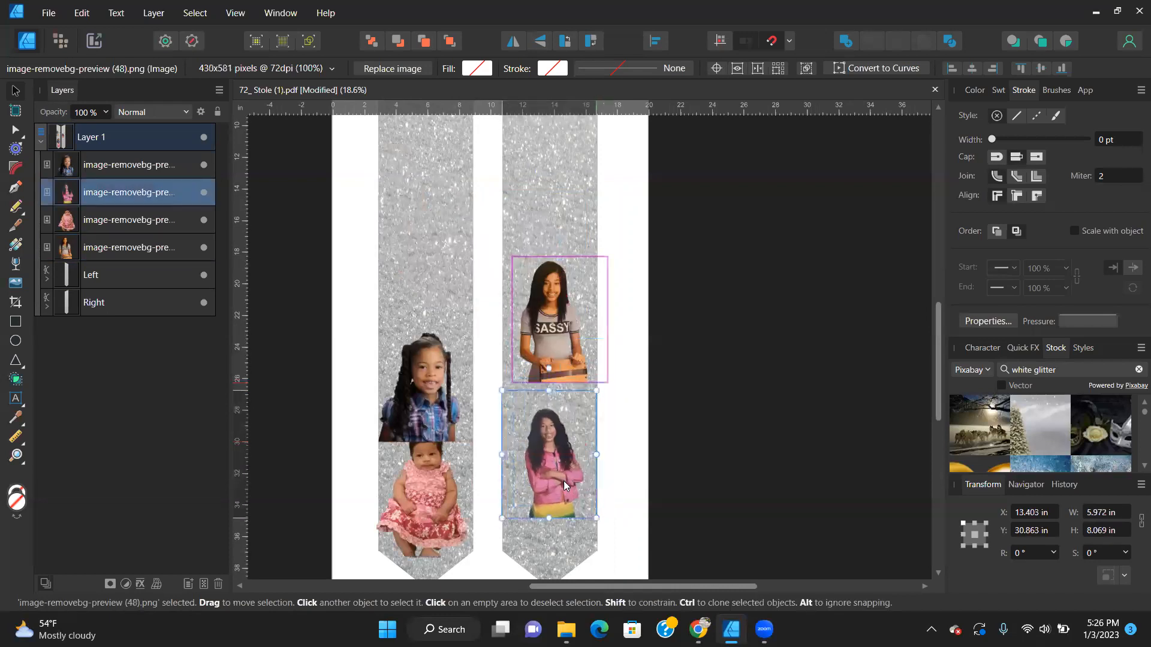
pyautogui.moveTo(560, 328); pyautogui.dragTo(562, 392)
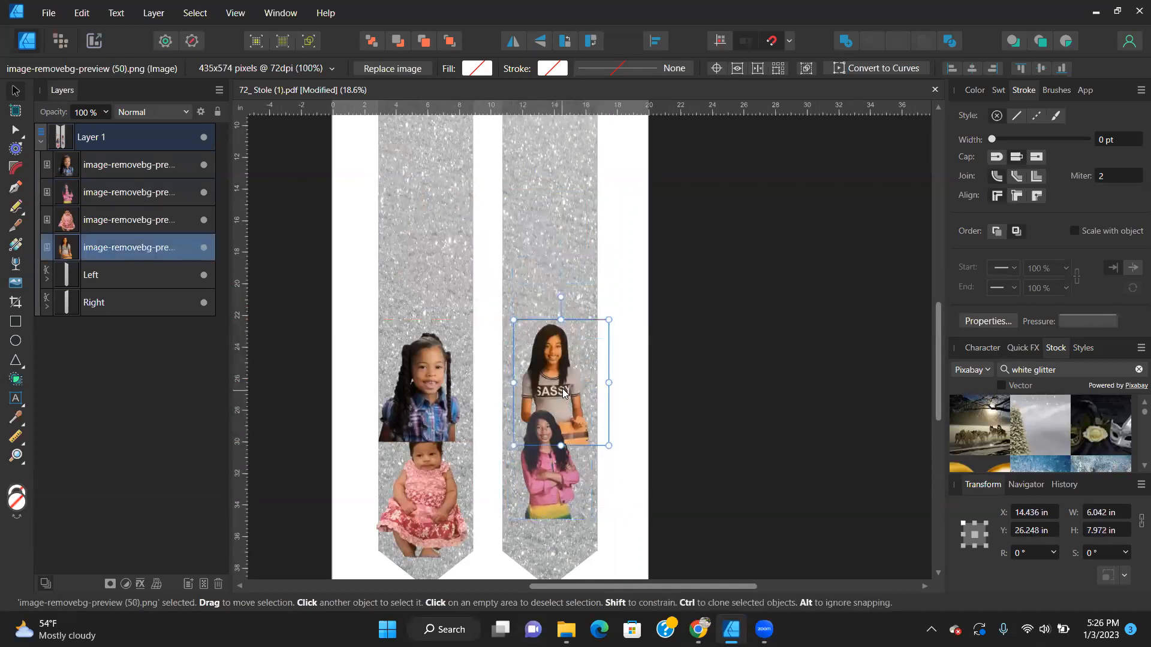
pyautogui.click(770, 383)
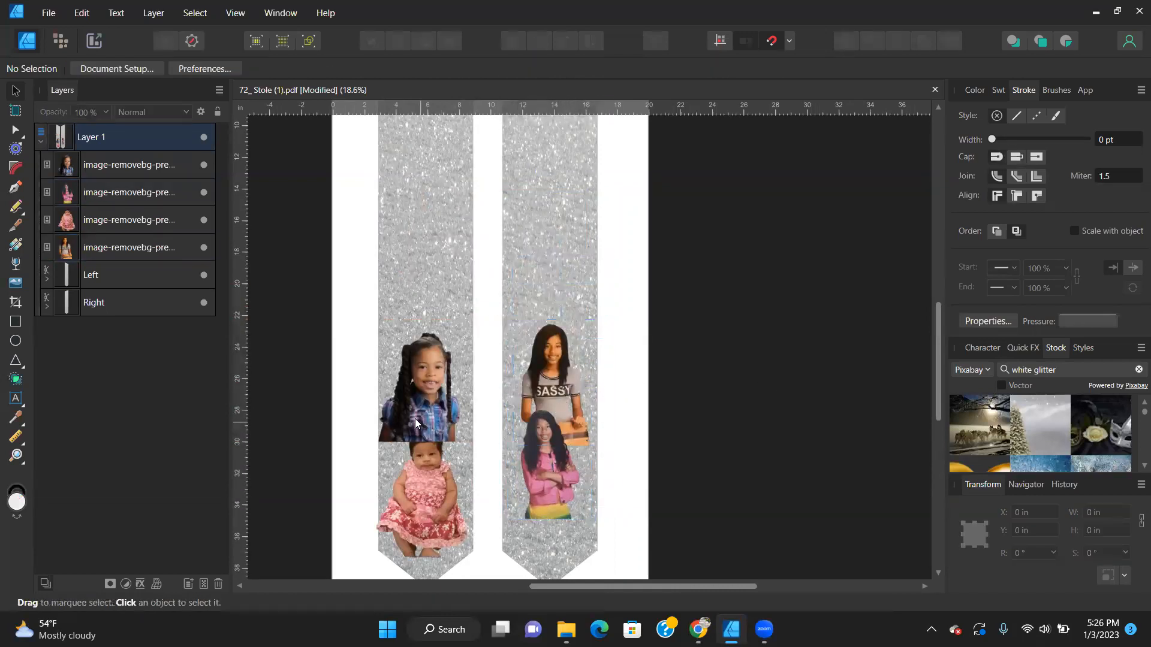
# Lower the plaid-shirt cutout on the Left panel until it overlaps the baby cutout's head.
pyautogui.scroll(-2, 417, 401)
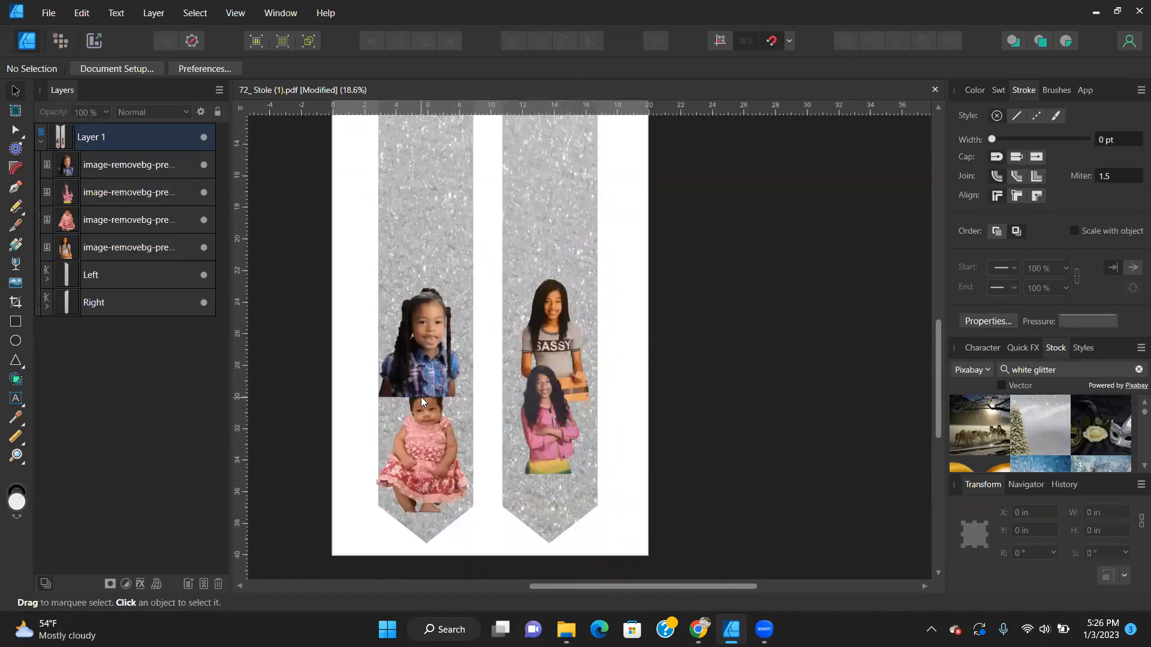
pyautogui.click(437, 353)
pyautogui.moveTo(437, 352); pyautogui.dragTo(436, 377)
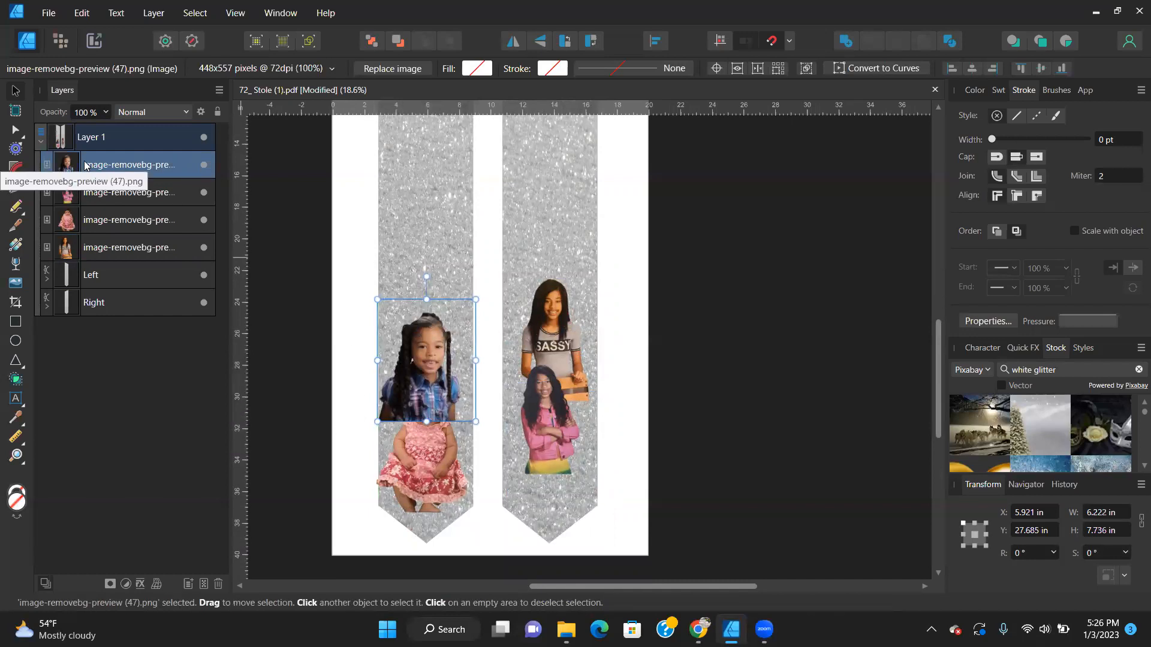
pyautogui.moveTo(85, 163); pyautogui.dragTo(84, 211)
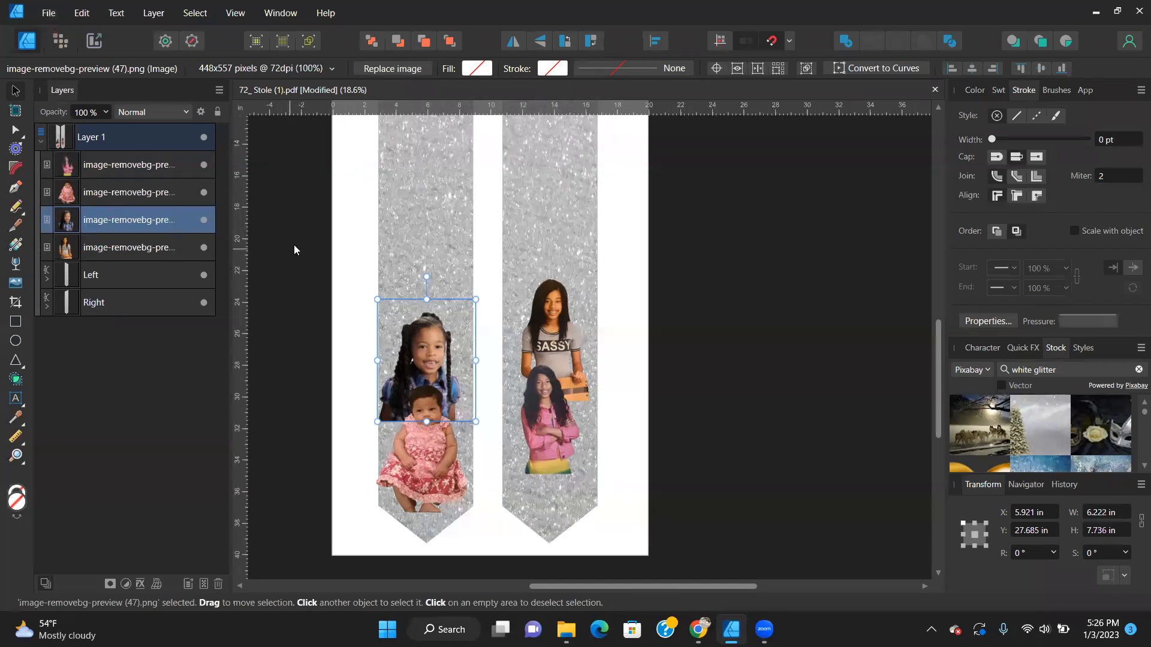
pyautogui.hotkey('ctrl', 'shift', ']')
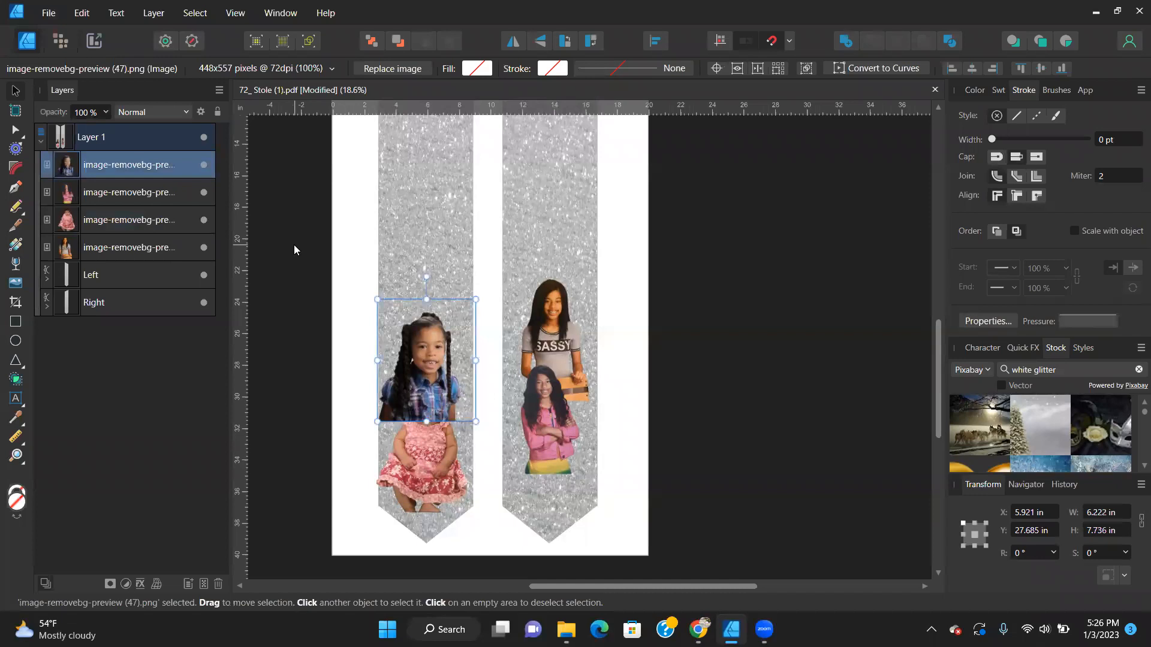
pyautogui.click(313, 352)
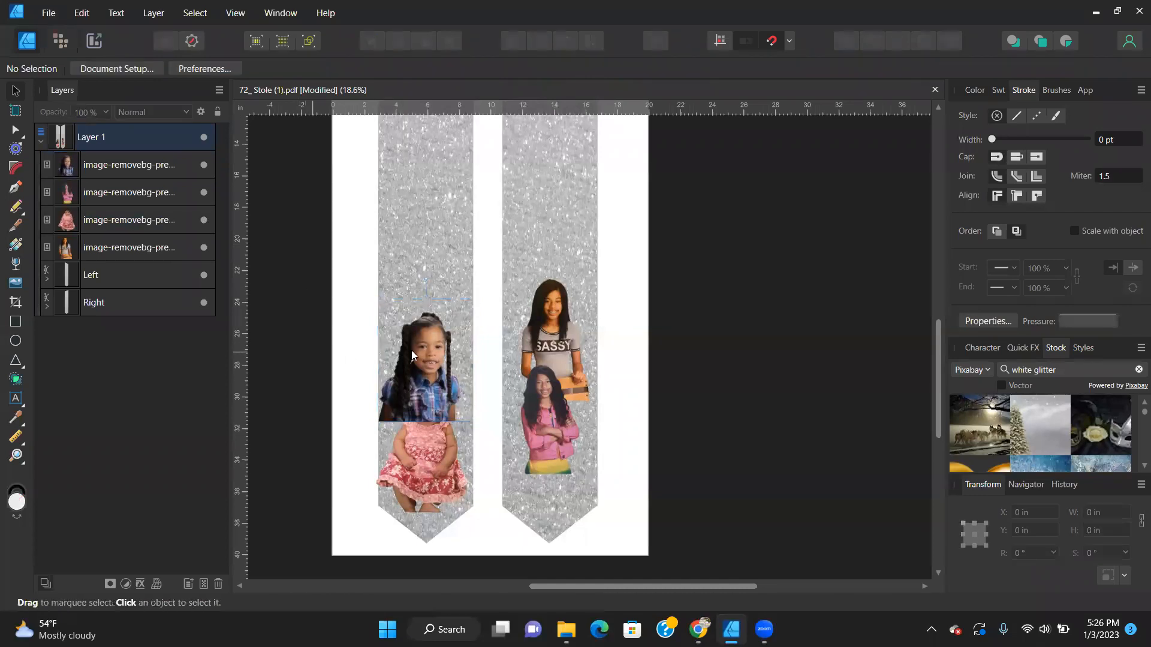
# Restack the plaid-shirt cutout behind the other three cutouts but in front of the Left and Right panels.
pyautogui.click(422, 363)
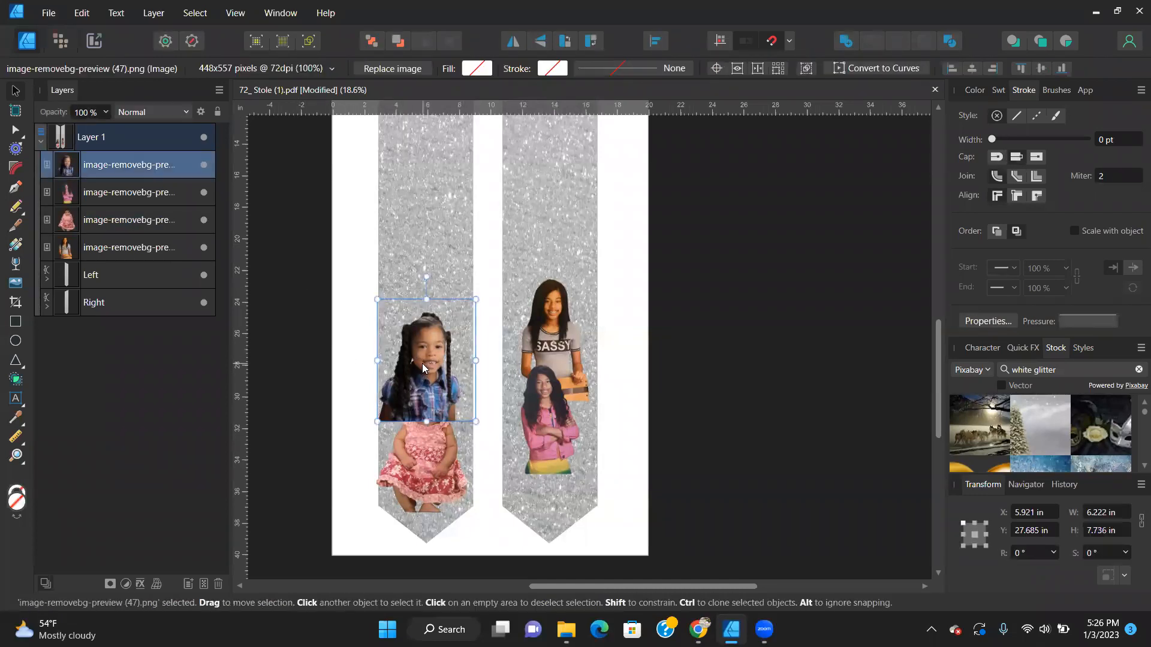
pyautogui.click(398, 42)
pyautogui.click(399, 42)
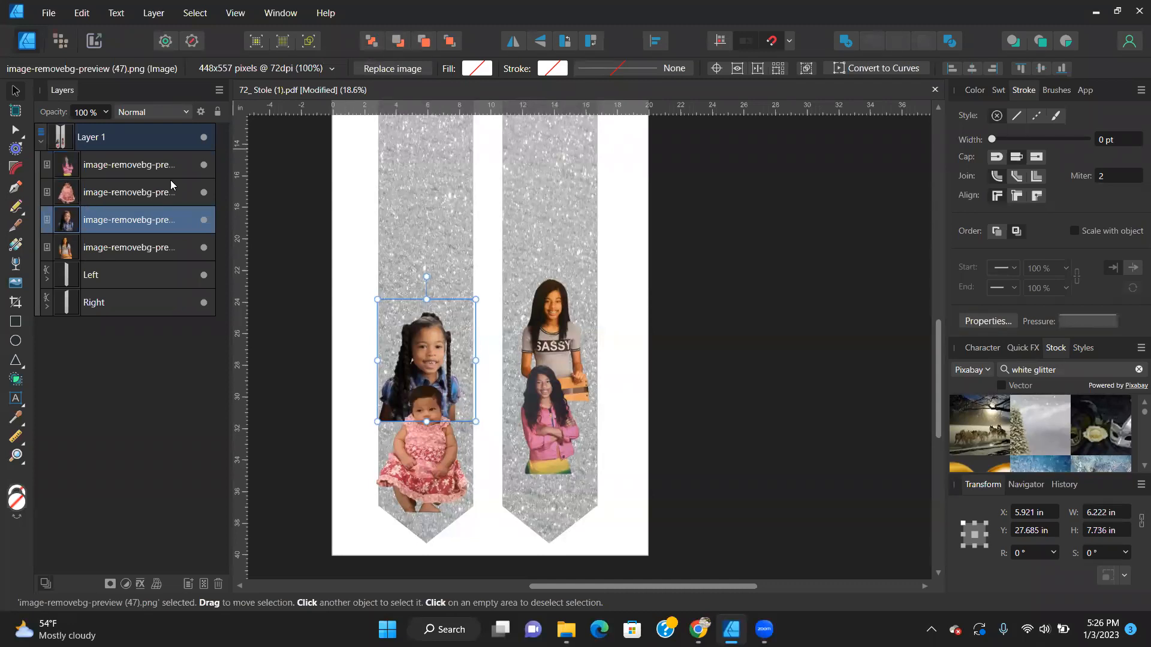
pyautogui.click(398, 42)
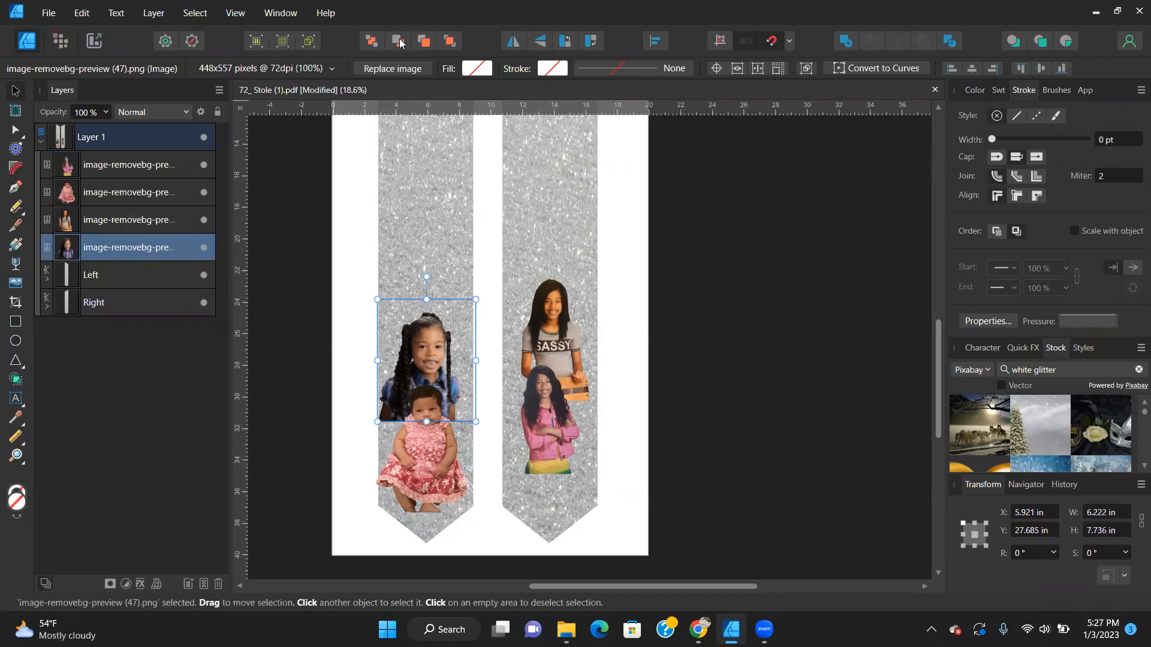
pyautogui.click(399, 42)
pyautogui.click(398, 42)
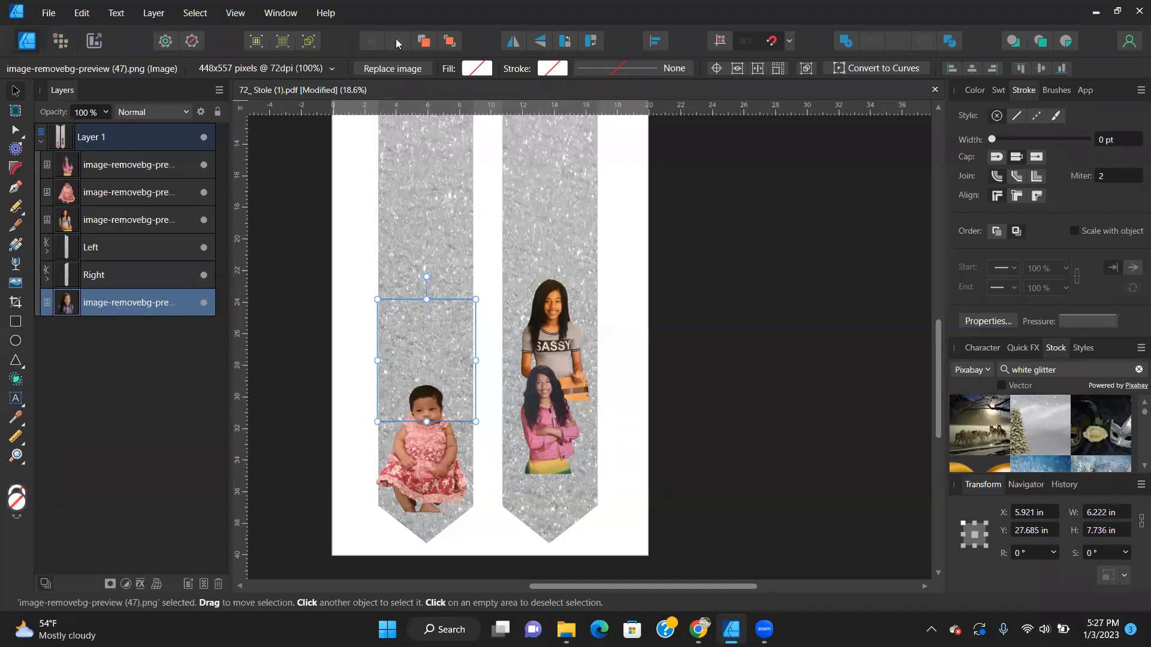
pyautogui.click(430, 41)
pyautogui.click(431, 41)
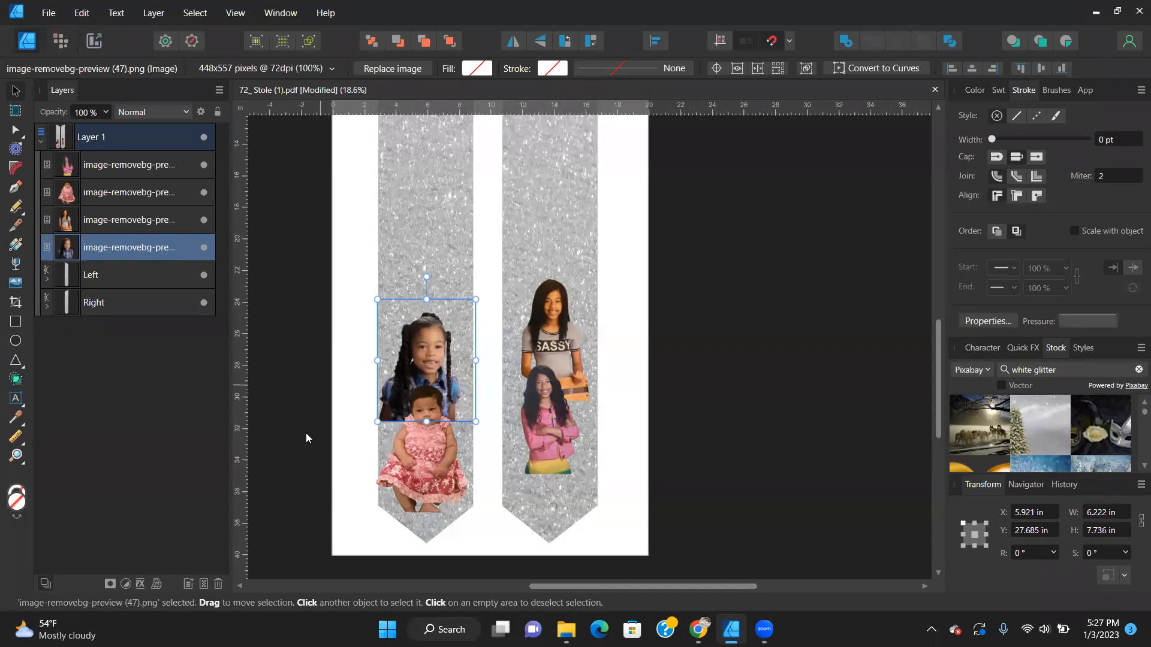
pyautogui.click(335, 330)
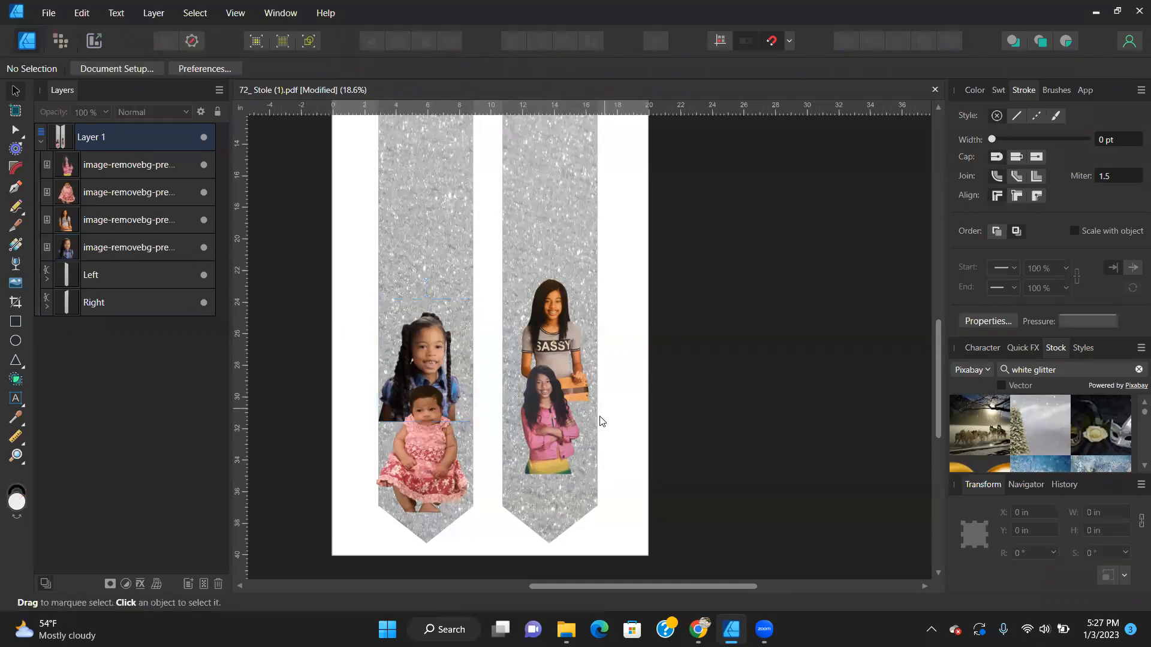
# Nudge the pink-jacket cutout slightly to the right on the Right panel.
pyautogui.click(550, 449)
pyautogui.moveTo(551, 449)
pyautogui.mouseDown()
pyautogui.moveTo(554, 459)
pyautogui.moveTo(560, 450)
pyautogui.mouseUp()
pyautogui.scroll(-2, 420, 461)
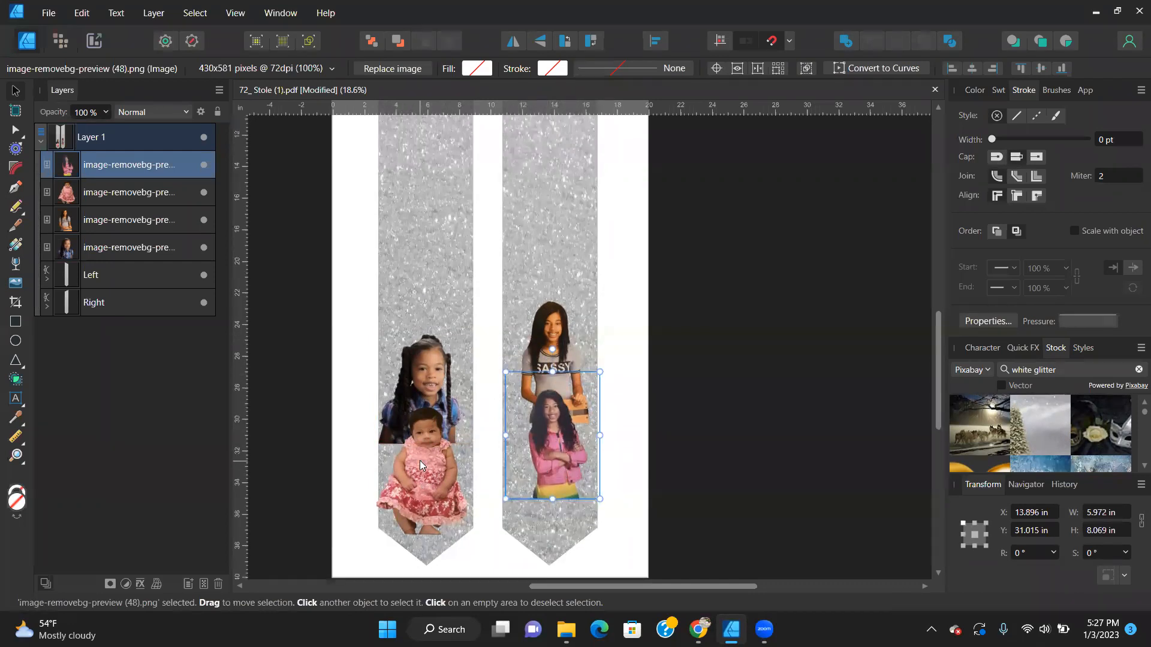
# Move the plaid-shirt cutout and the baby cutout higher on the Left panel, keeping the baby overlapping in front.
pyautogui.scroll(1, 417, 449)
pyautogui.scroll(1, 410, 360)
pyautogui.moveTo(410, 266); pyautogui.dragTo(404, 202)
pyautogui.moveTo(418, 403); pyautogui.dragTo(421, 360)
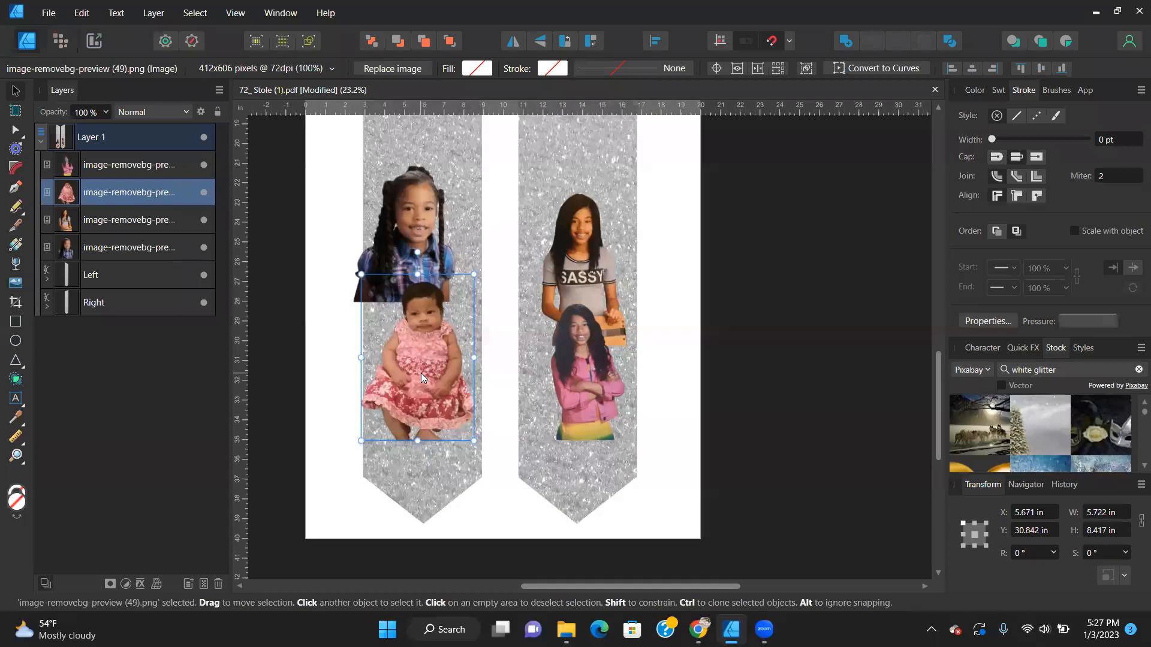
# Fade out the baby cutout's lower half with a linear transparency gradient from its middle down to its bottom edge.
pyautogui.scroll(3, 421, 440)
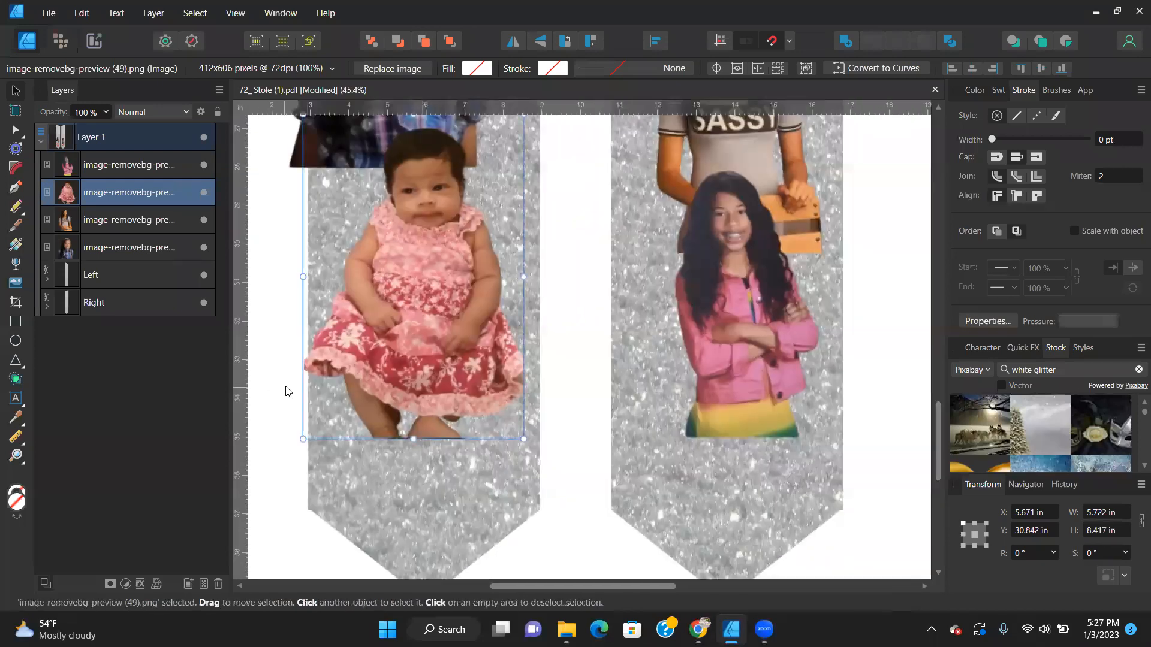
pyautogui.click(288, 390)
pyautogui.click(430, 343)
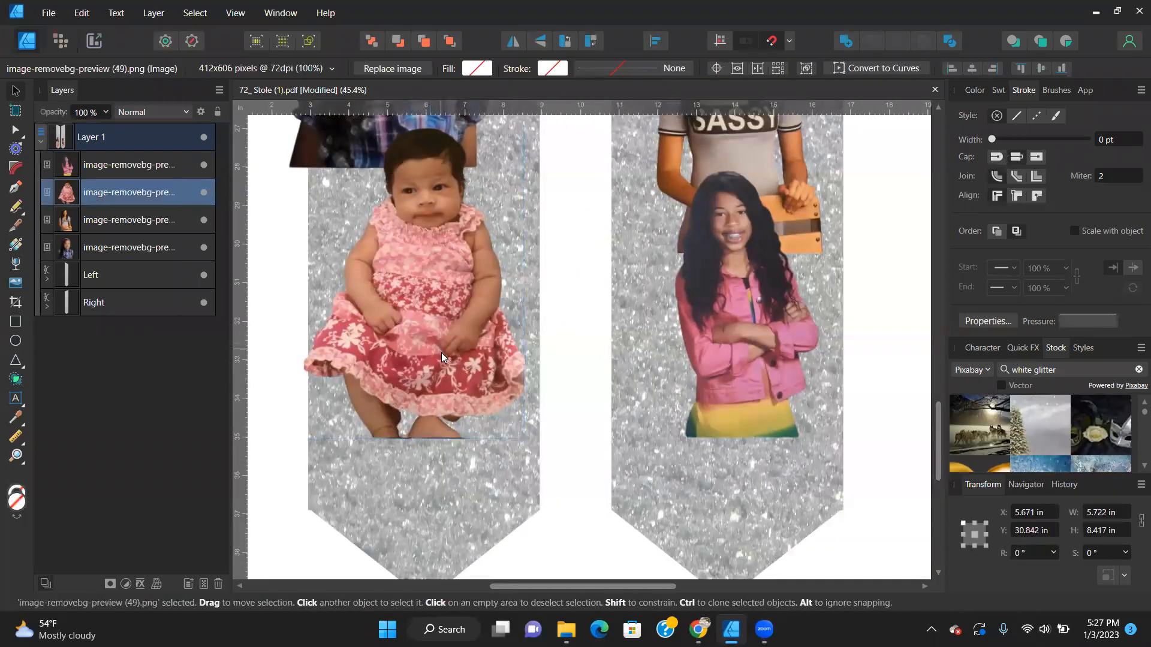
pyautogui.scroll(-1, 441, 352)
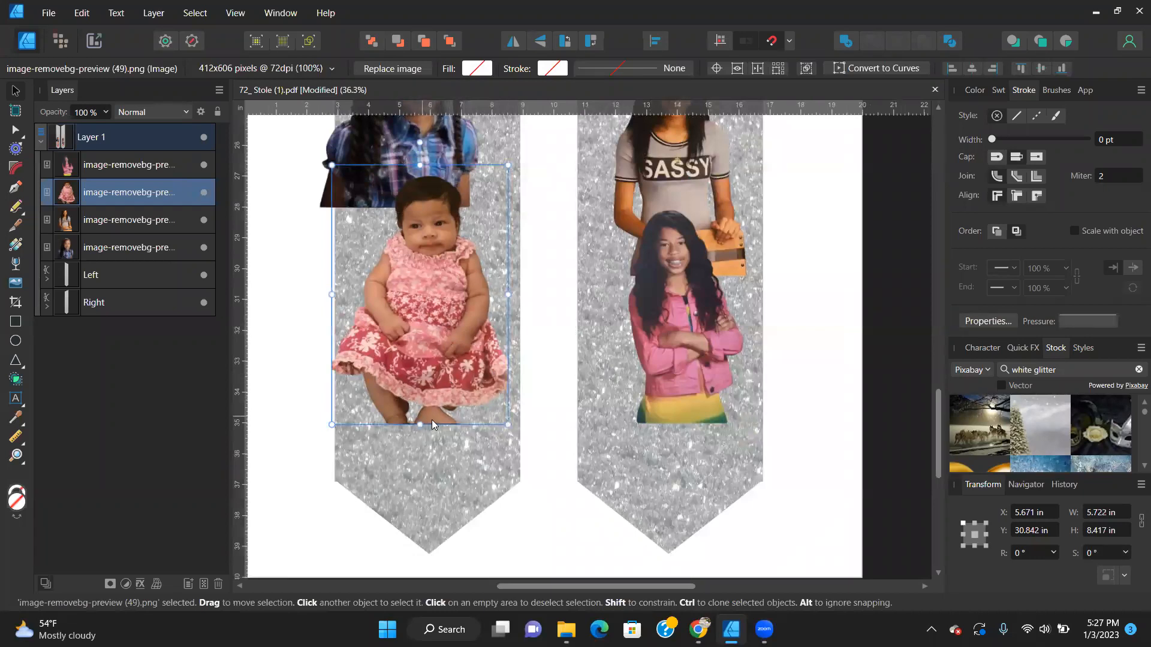
pyautogui.click(17, 264)
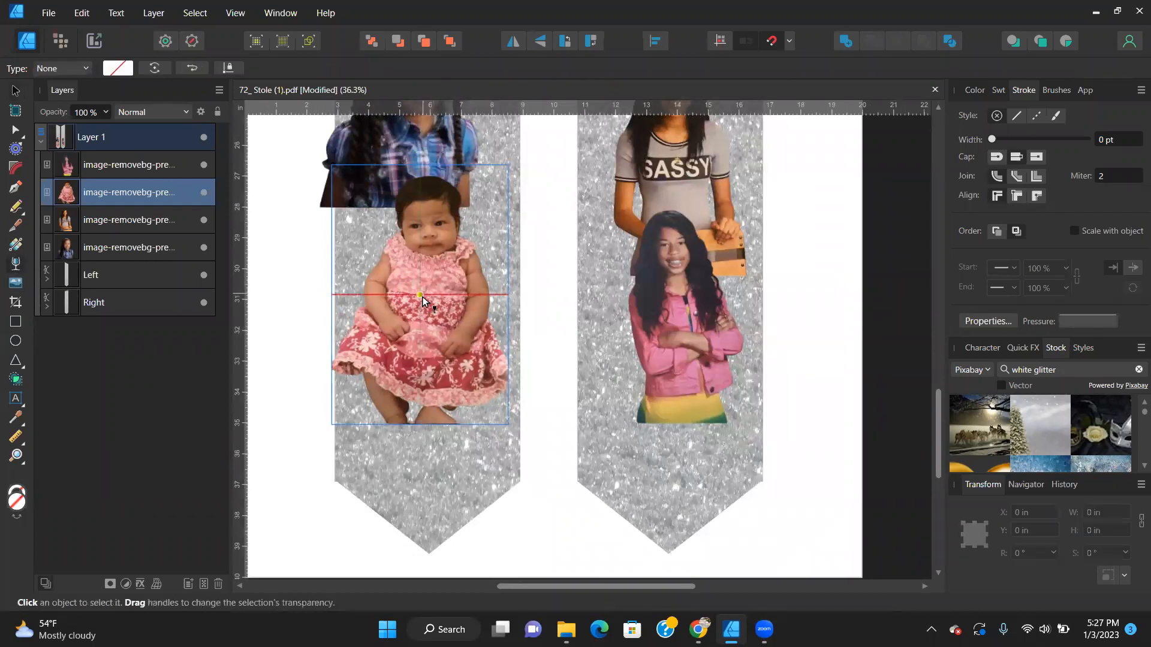
pyautogui.moveTo(426, 297); pyautogui.dragTo(420, 424)
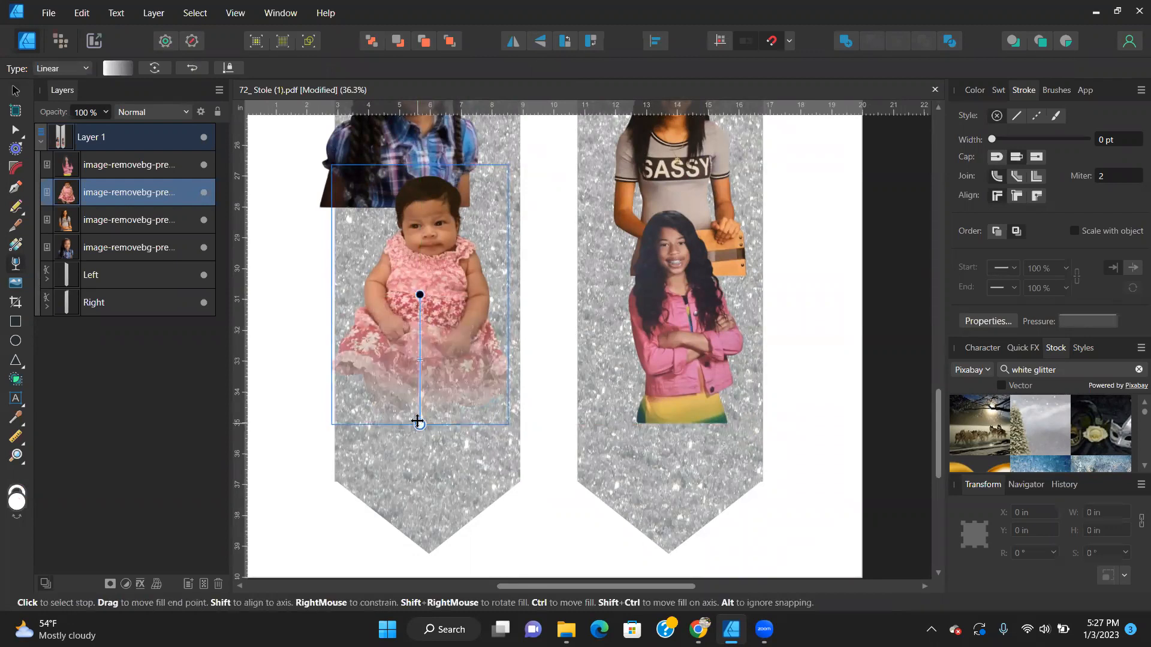
pyautogui.click(17, 92)
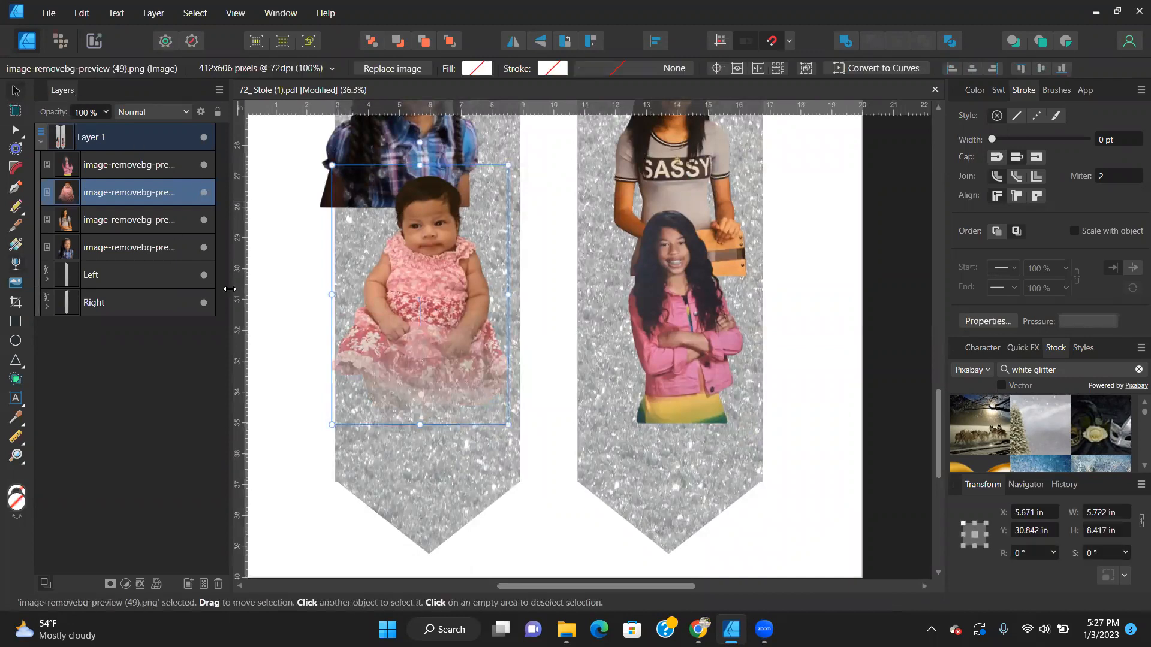
pyautogui.click(288, 317)
# Lower the baby cutout to about Y 32.55 in and shift the plaid-shirt cutout right toward the center of the Left panel.
pyautogui.moveTo(434, 293); pyautogui.dragTo(432, 346)
pyautogui.scroll(3, 431, 323)
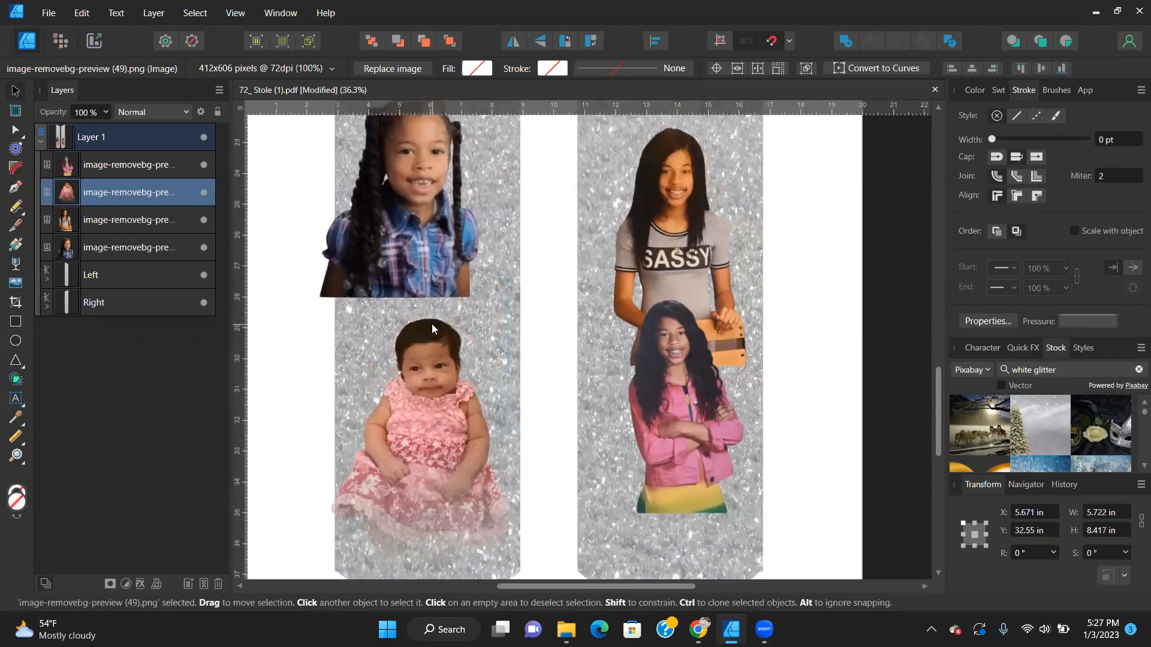
pyautogui.click(428, 242)
pyautogui.moveTo(412, 251); pyautogui.dragTo(444, 260)
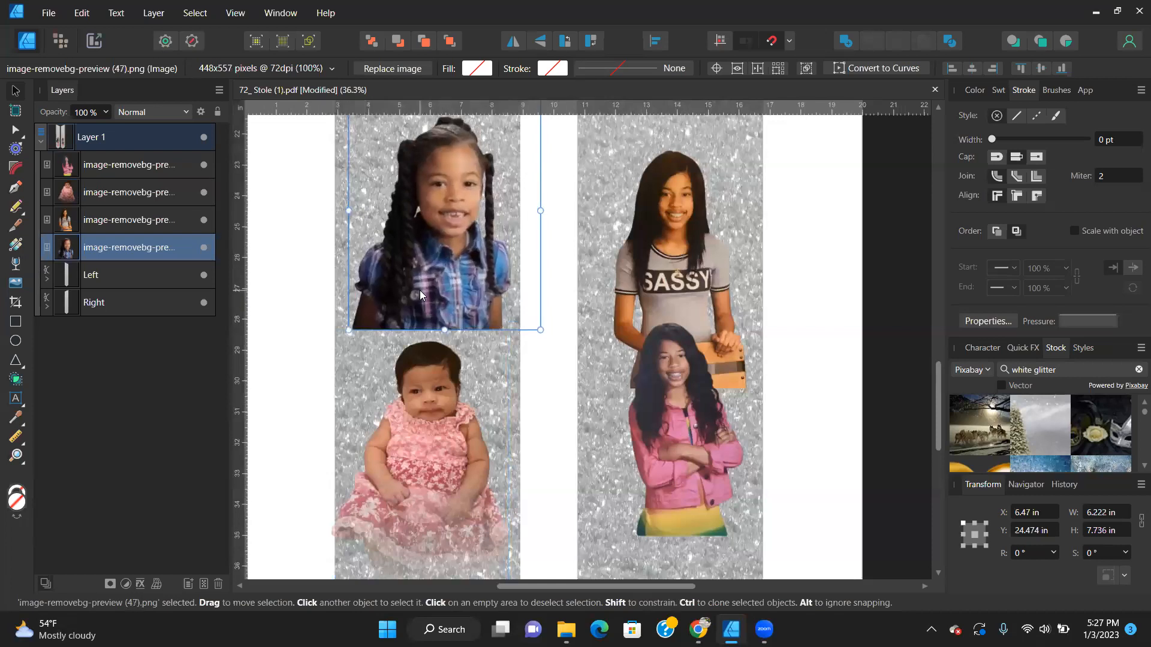
# Apply a linear transparency gradient to the plaid-shirt cutout, running from the face down to its bottom edge.
pyautogui.click(18, 264)
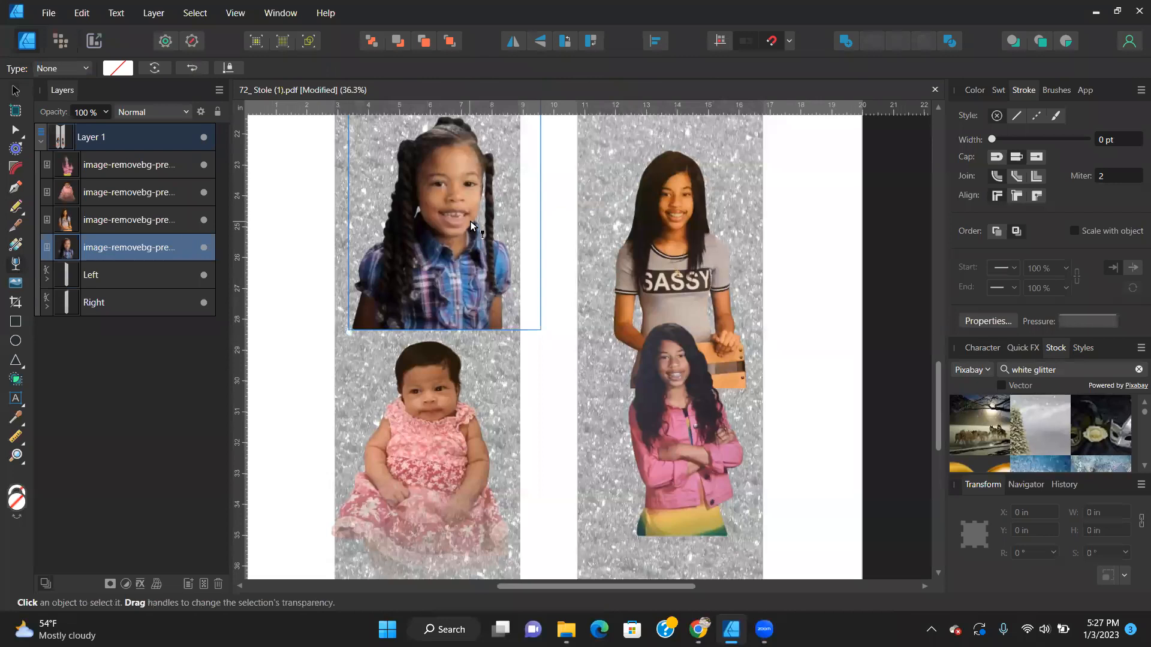
pyautogui.moveTo(444, 238); pyautogui.dragTo(443, 331)
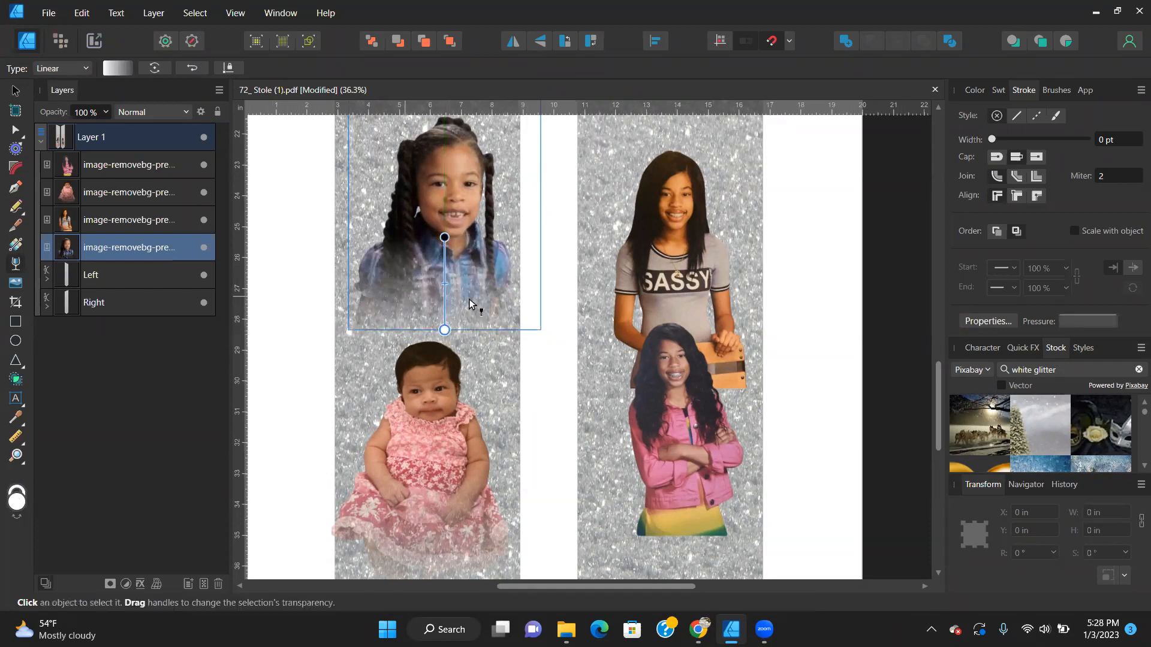
pyautogui.moveTo(444, 237); pyautogui.dragTo(444, 186)
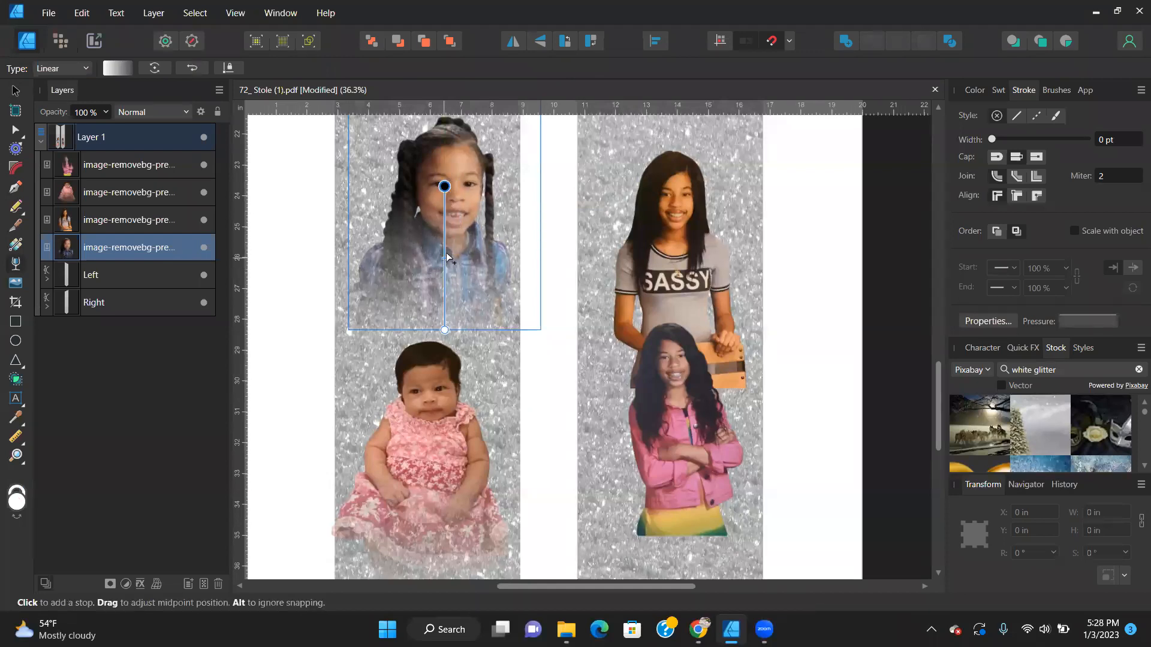
# Shift the midpoint of the plaid-shirt cutout's transparency gradient down close to its bottom end.
pyautogui.scroll(4, 443, 265)
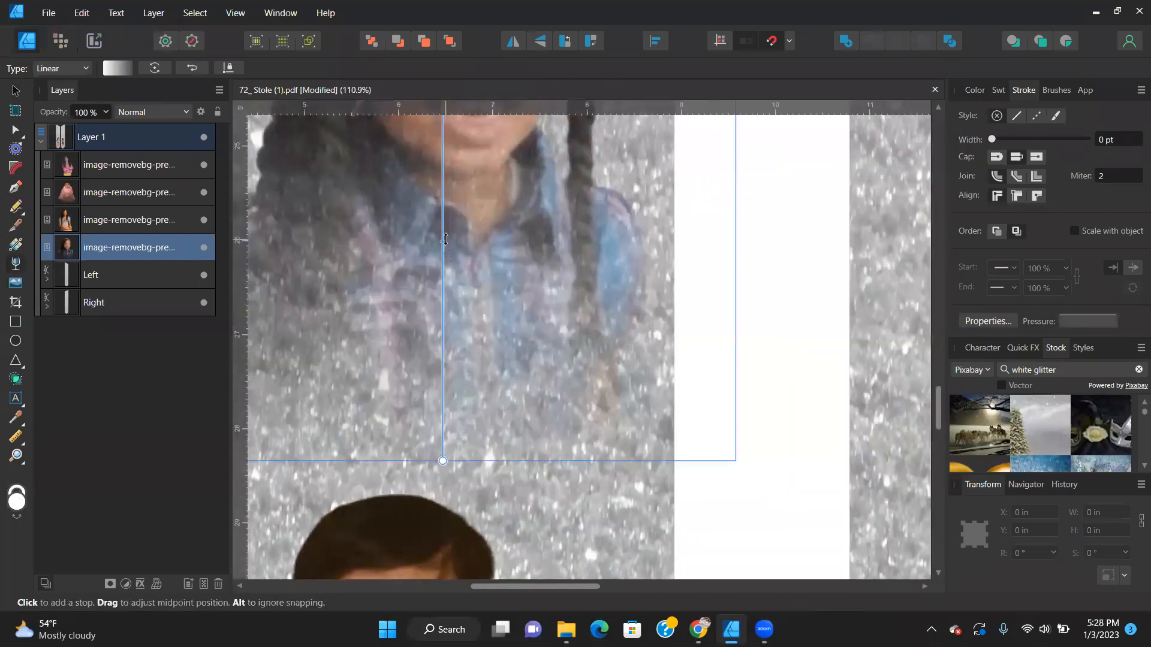
pyautogui.moveTo(442, 292); pyautogui.dragTo(449, 410)
pyautogui.rightClick(454, 408)
pyautogui.scroll(-3, 454, 409)
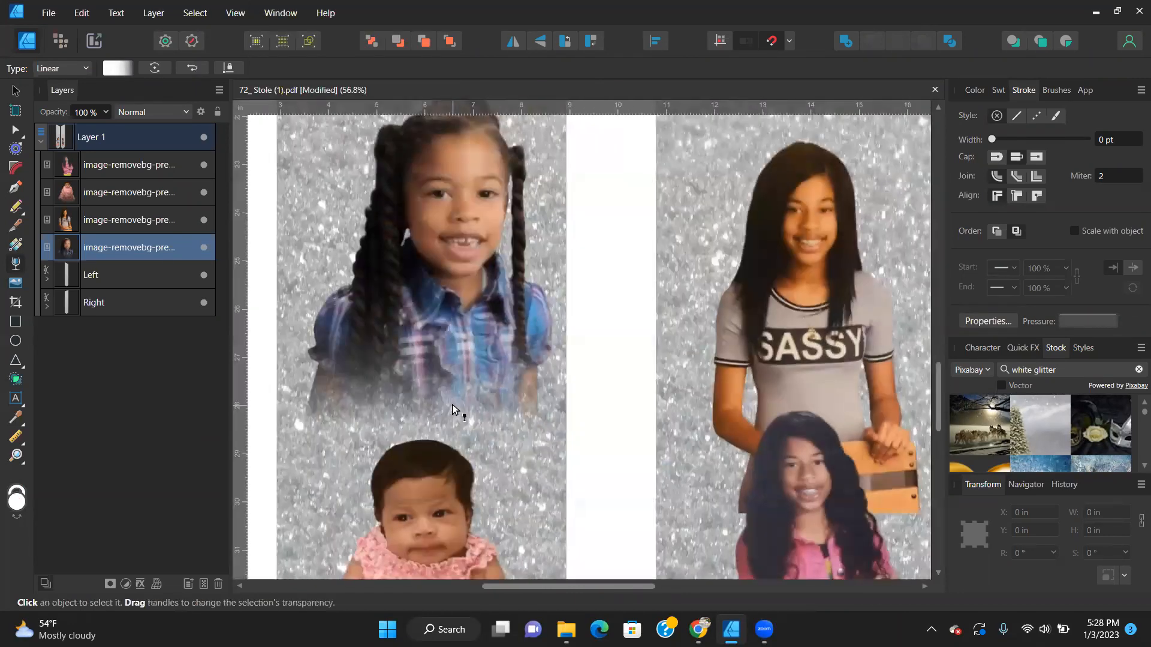
pyautogui.scroll(-1, 469, 378)
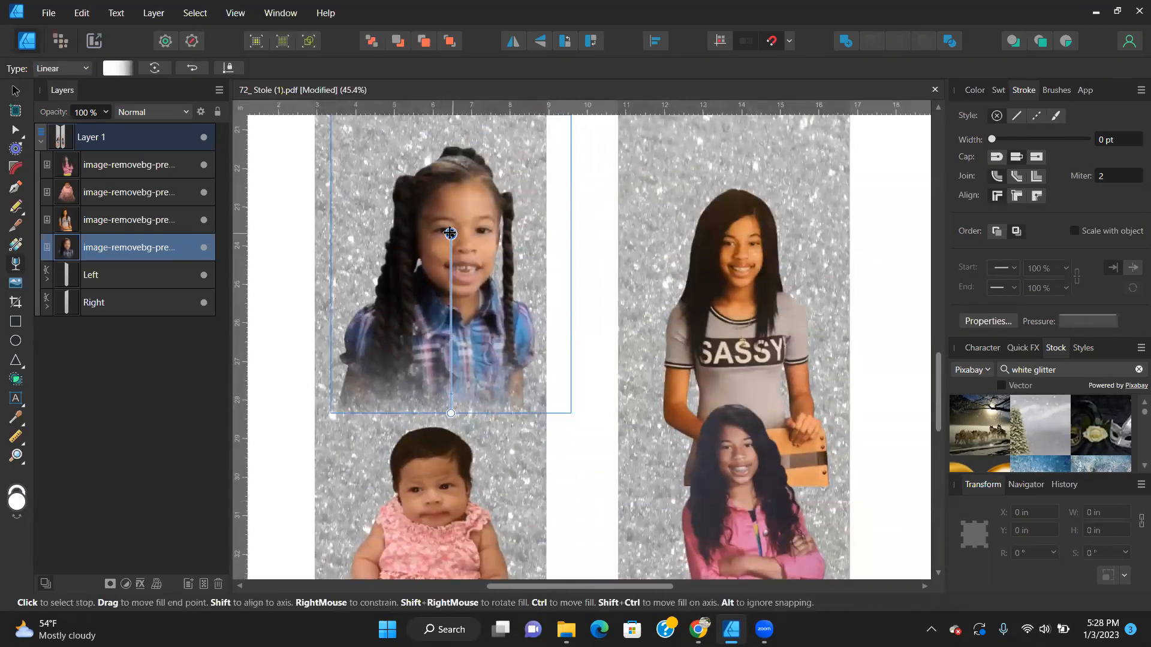
# Lower the start of the plaid-shirt cutout's fade to the chest, raise its midpoint slightly, and clear the selection.
pyautogui.moveTo(448, 233); pyautogui.dragTo(451, 332)
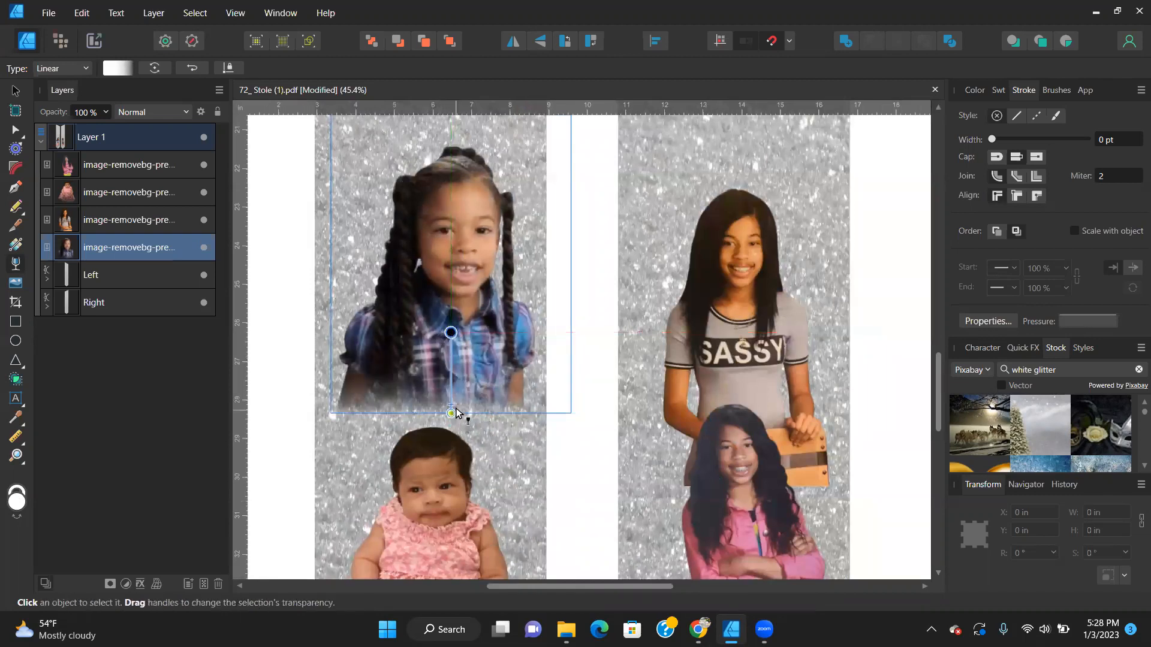
pyautogui.moveTo(457, 409); pyautogui.dragTo(457, 413)
pyautogui.scroll(3, 455, 415)
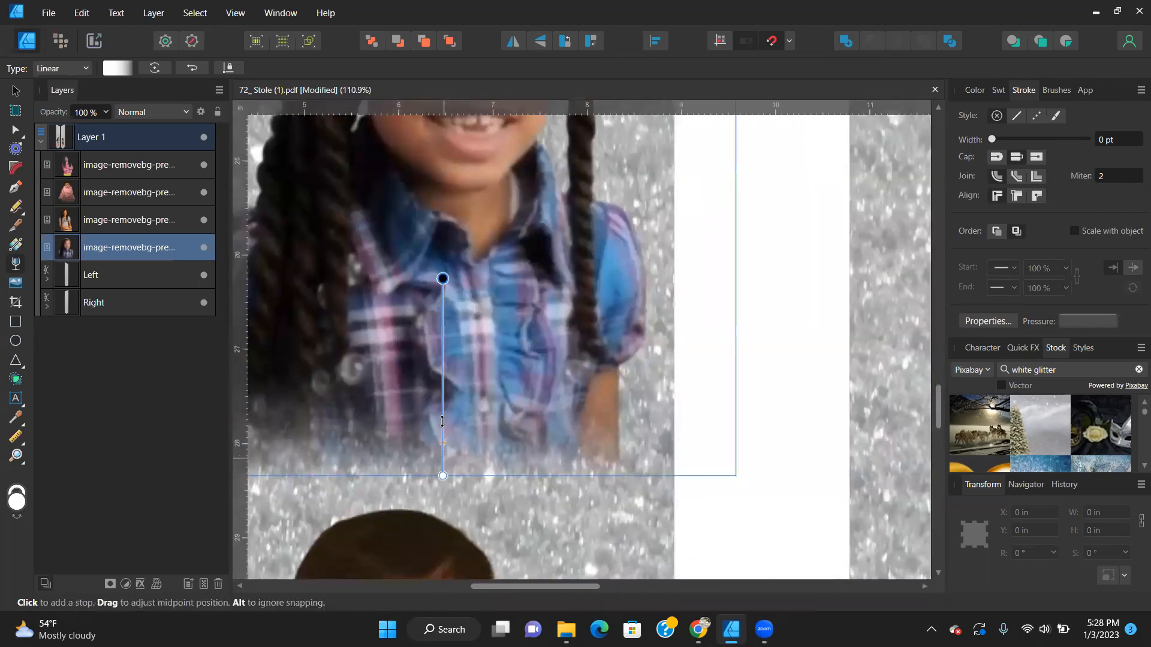
pyautogui.moveTo(442, 421); pyautogui.dragTo(442, 412)
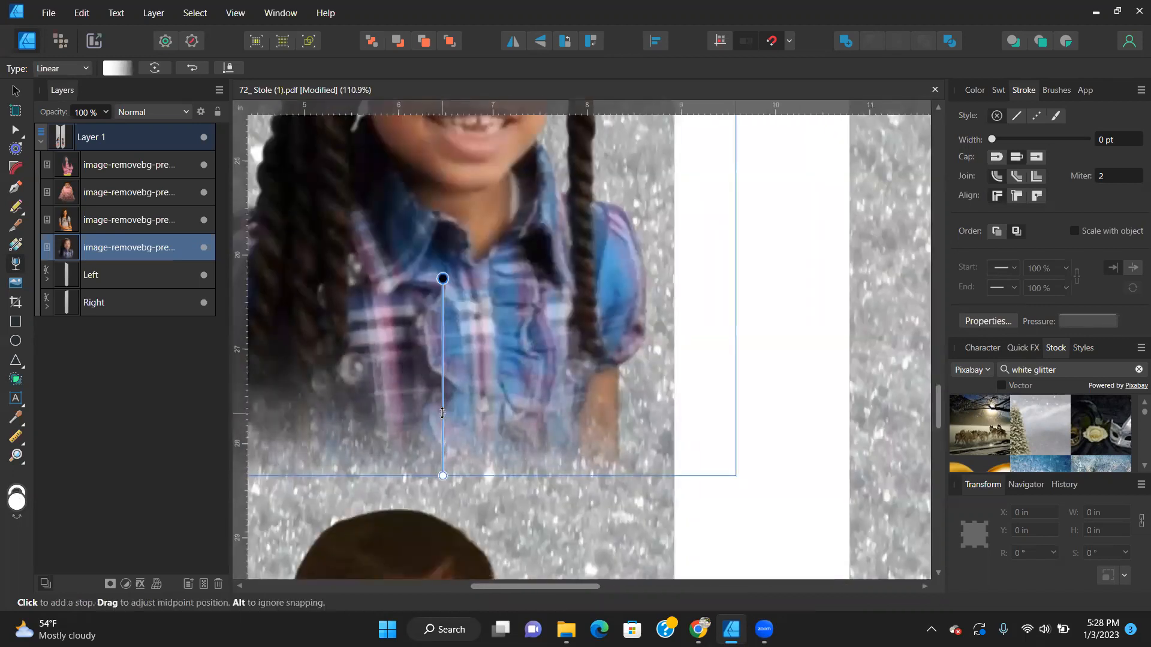
pyautogui.hotkey('ctrl', '0')
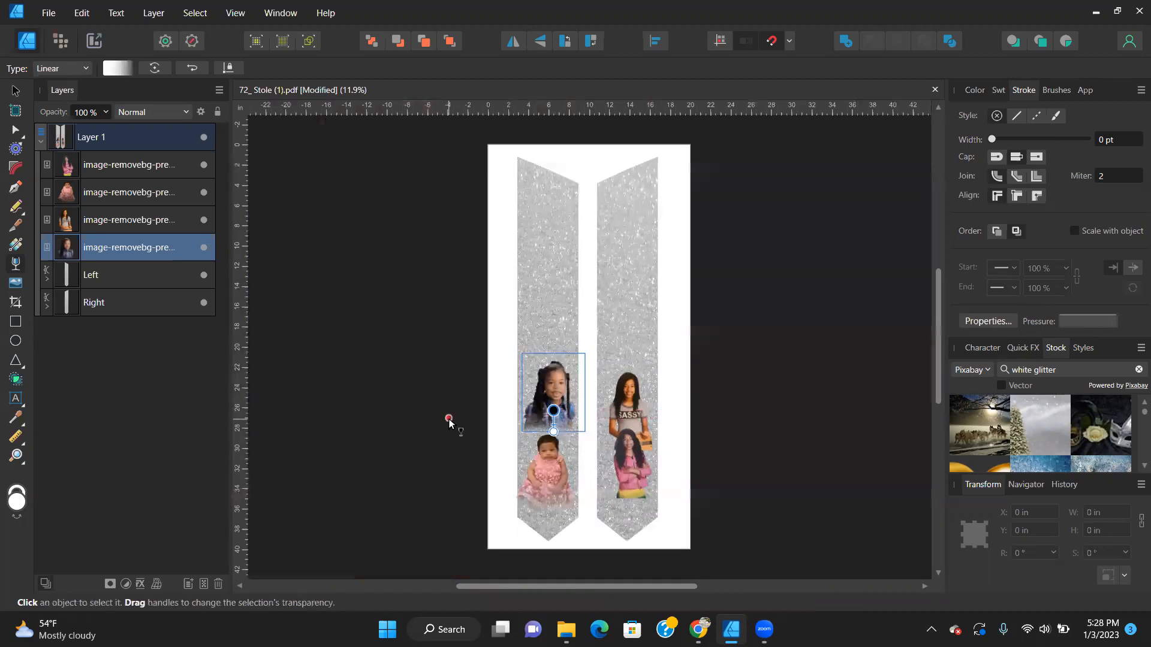
pyautogui.click(447, 418)
pyautogui.scroll(5, 561, 438)
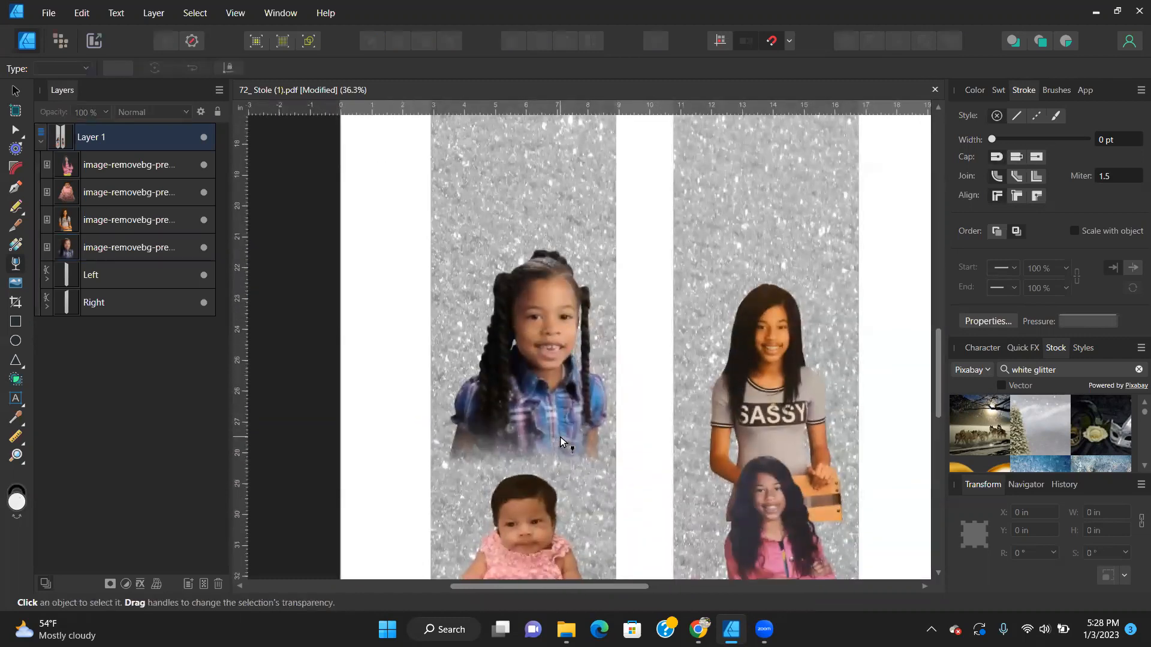
# Raise the start of the plaid-shirt cutout's transparency gradient slightly toward the collar, move its midpoint higher, and clear the selection.
pyautogui.scroll(3, 560, 444)
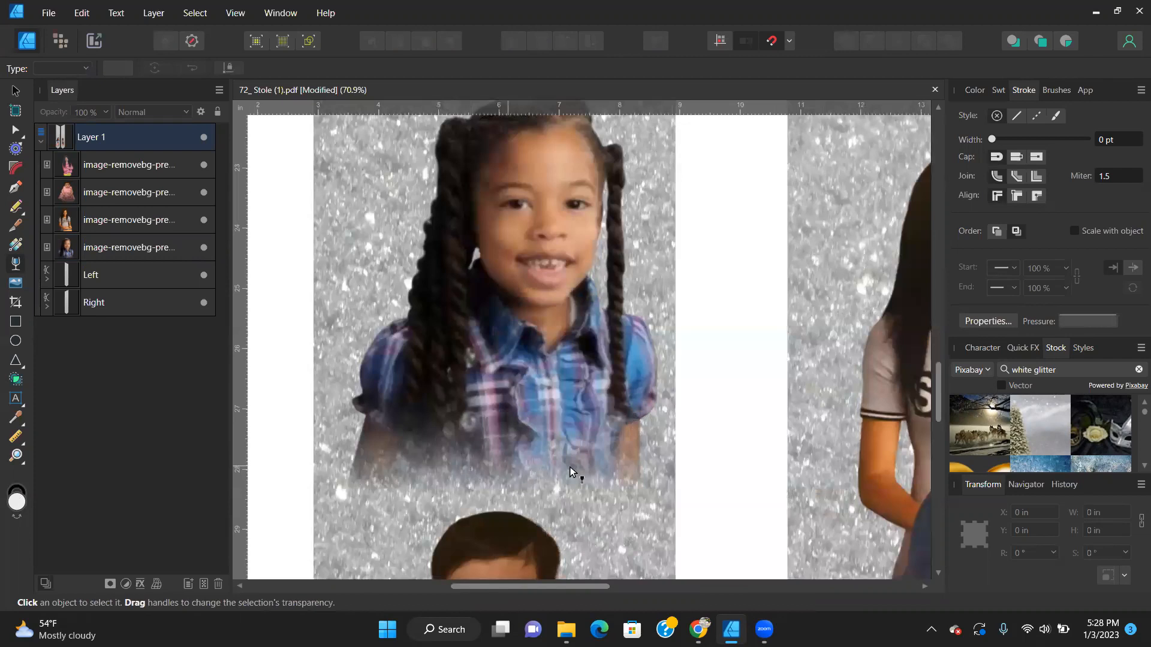
pyautogui.click(530, 387)
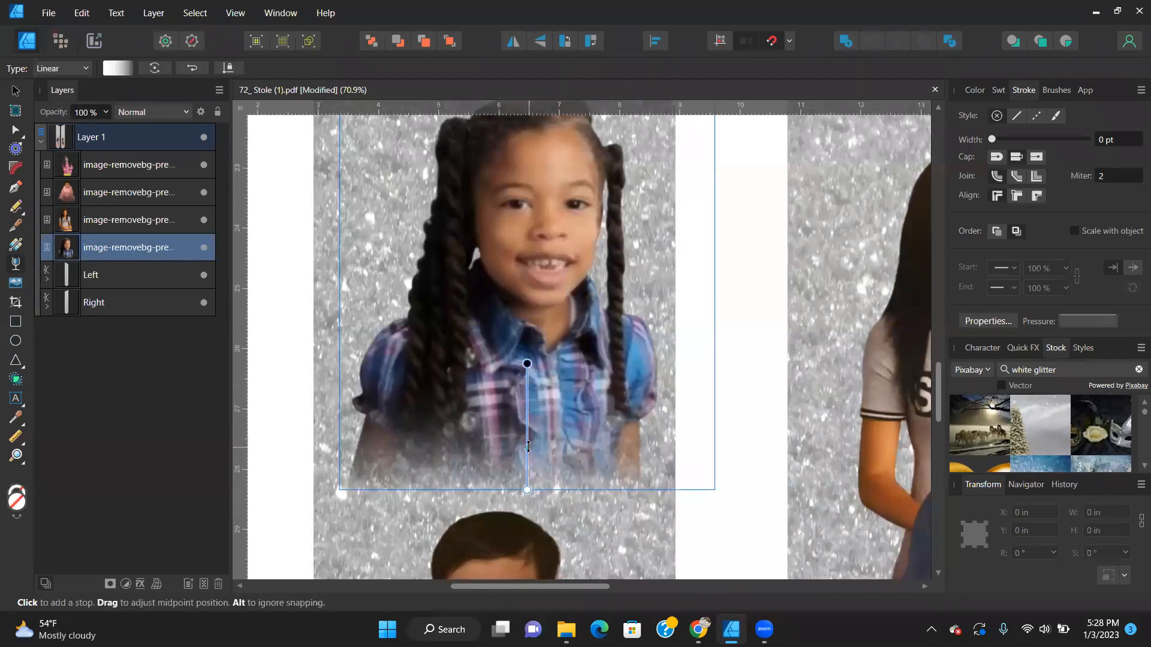
pyautogui.moveTo(527, 453); pyautogui.dragTo(528, 428)
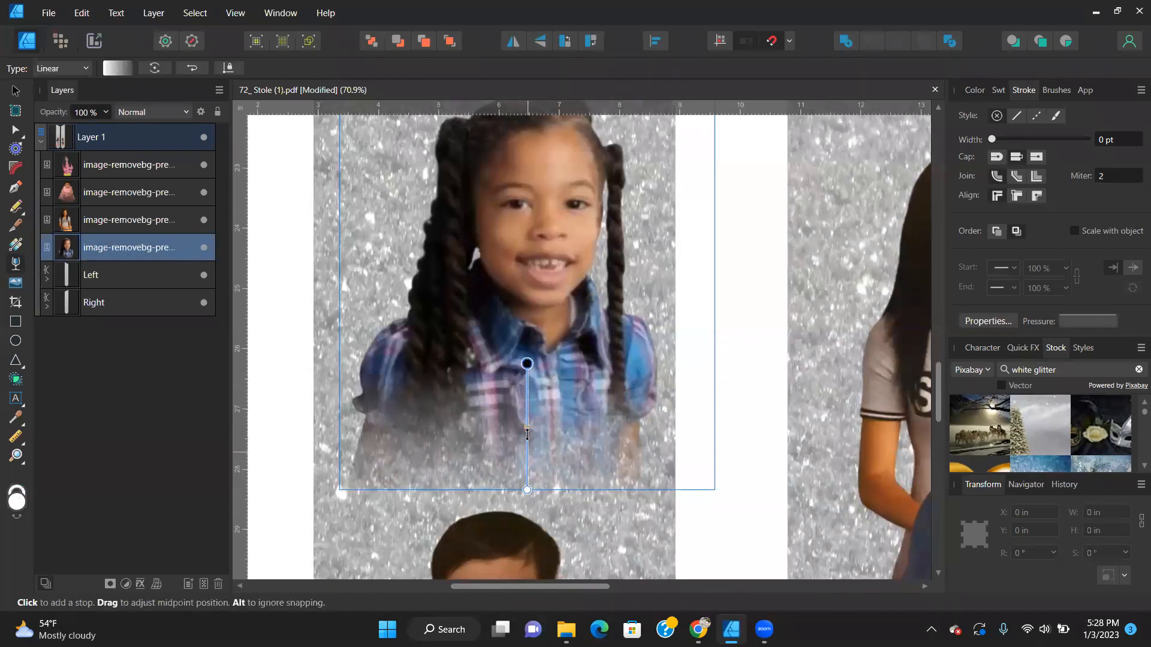
pyautogui.moveTo(527, 363); pyautogui.dragTo(527, 354)
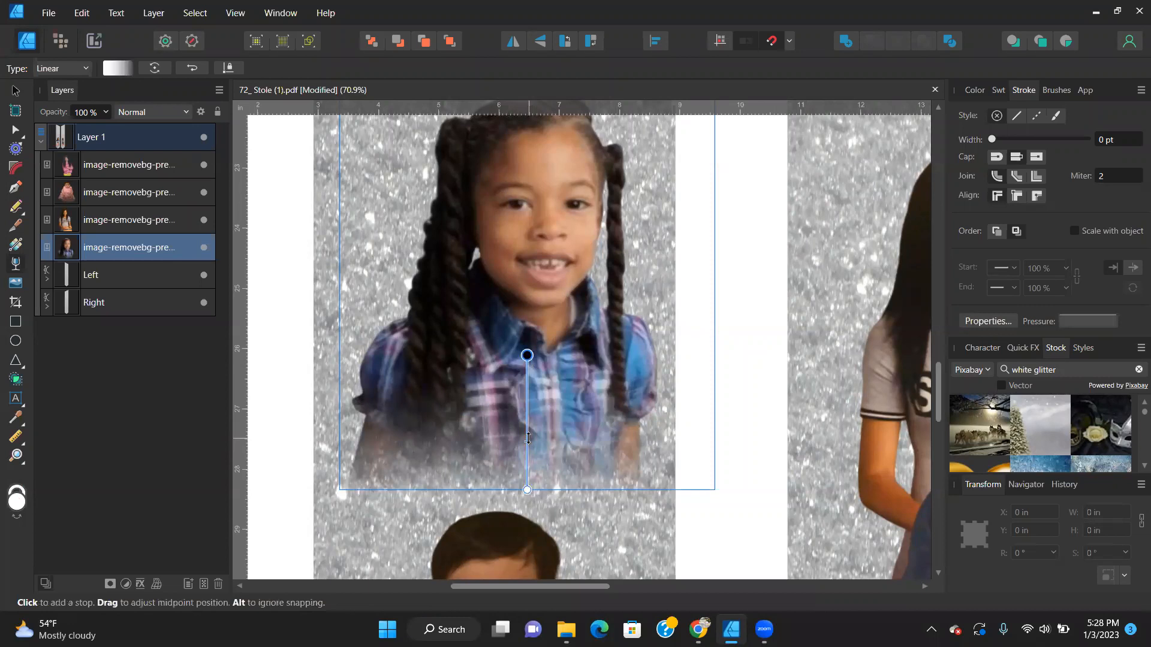
pyautogui.click(528, 439)
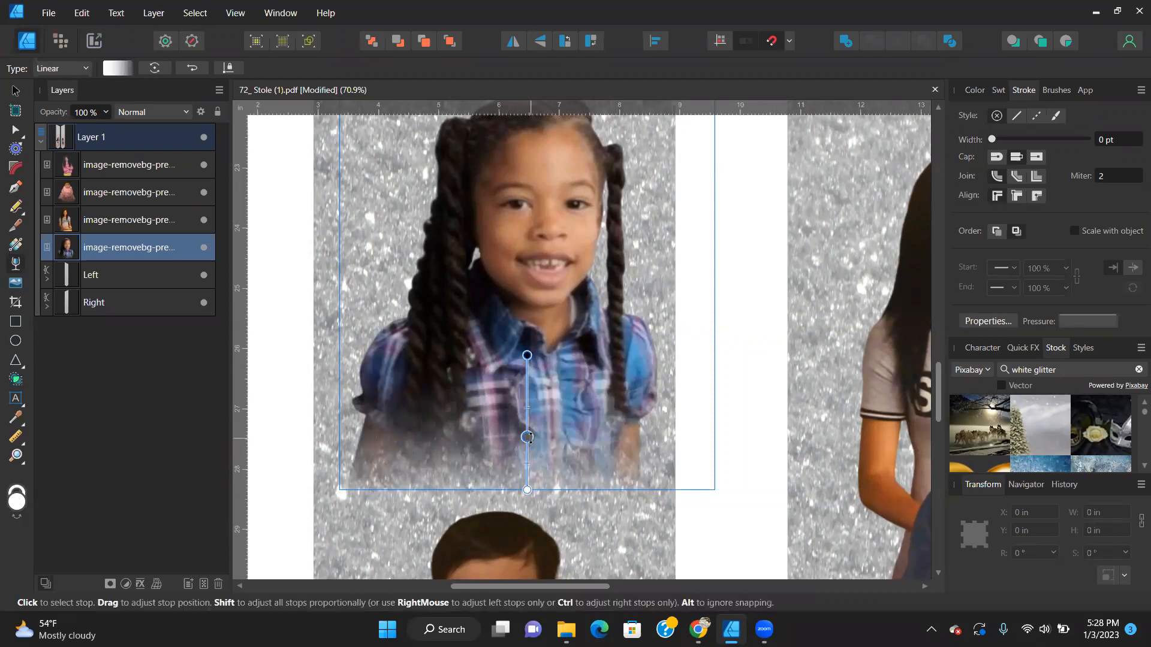
pyautogui.press('Delete')
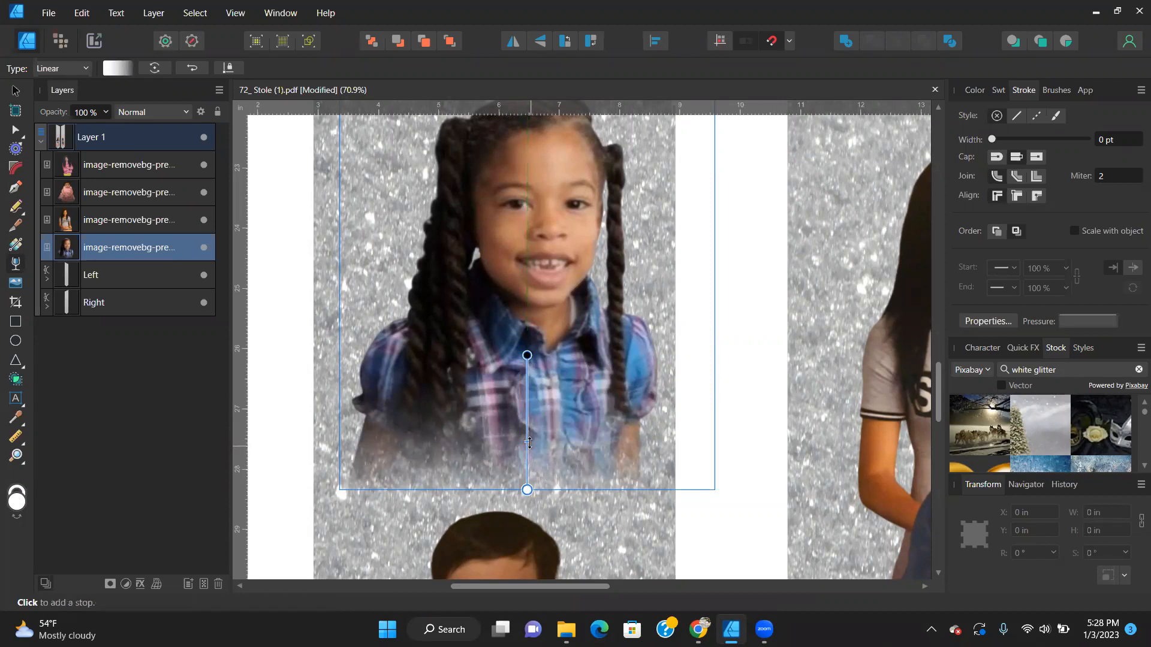
pyautogui.moveTo(529, 438)
pyautogui.mouseDown()
pyautogui.moveTo(536, 415)
pyautogui.moveTo(538, 424)
pyautogui.mouseUp()
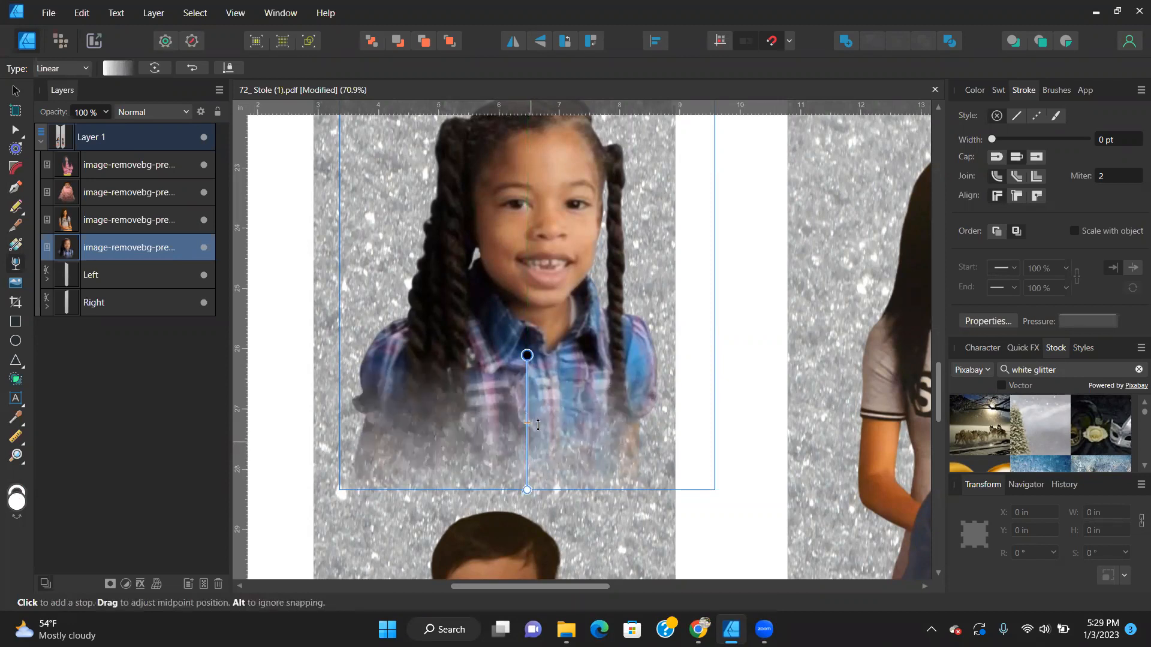
pyautogui.click(291, 362)
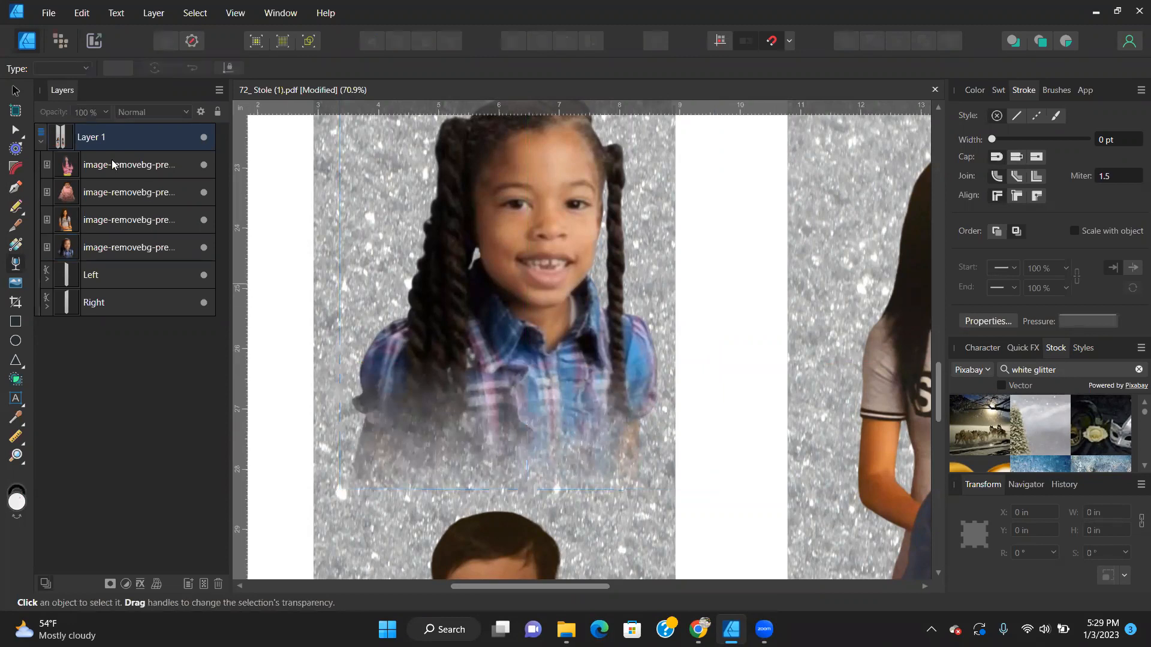
# Lower the pink-jacket cutout on the Right panel to about Y 32.55 in.
pyautogui.click(11, 90)
pyautogui.hotkey('ctrl', '0')
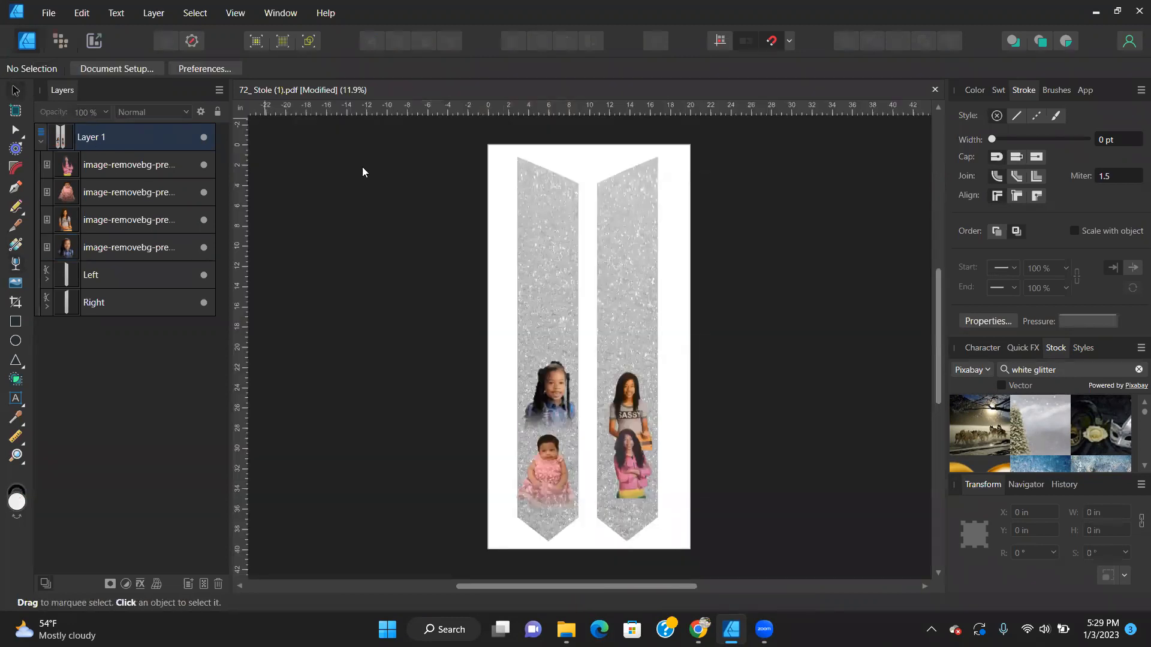
pyautogui.scroll(4, 575, 420)
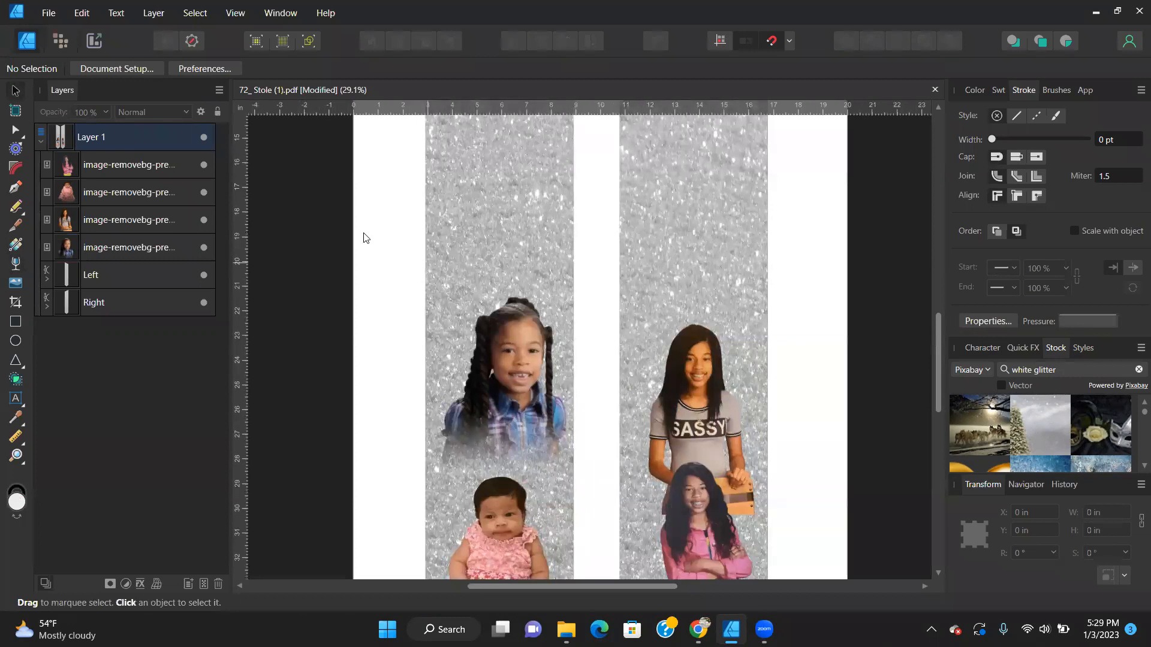
pyautogui.click(516, 375)
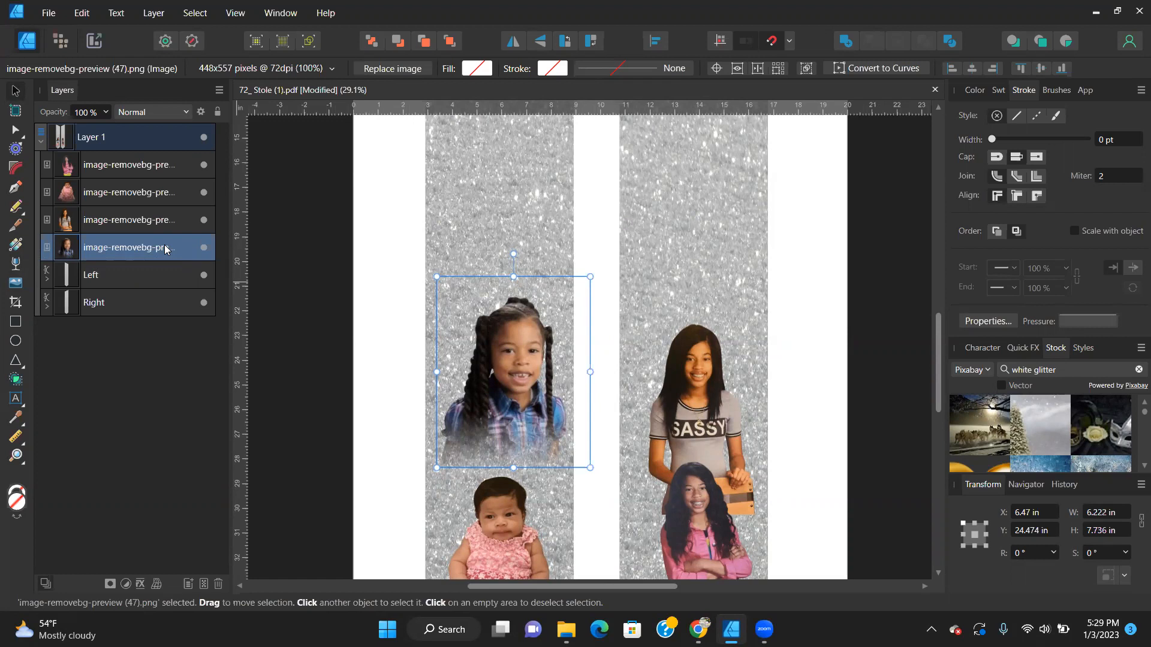
pyautogui.click(328, 360)
pyautogui.scroll(4, 728, 295)
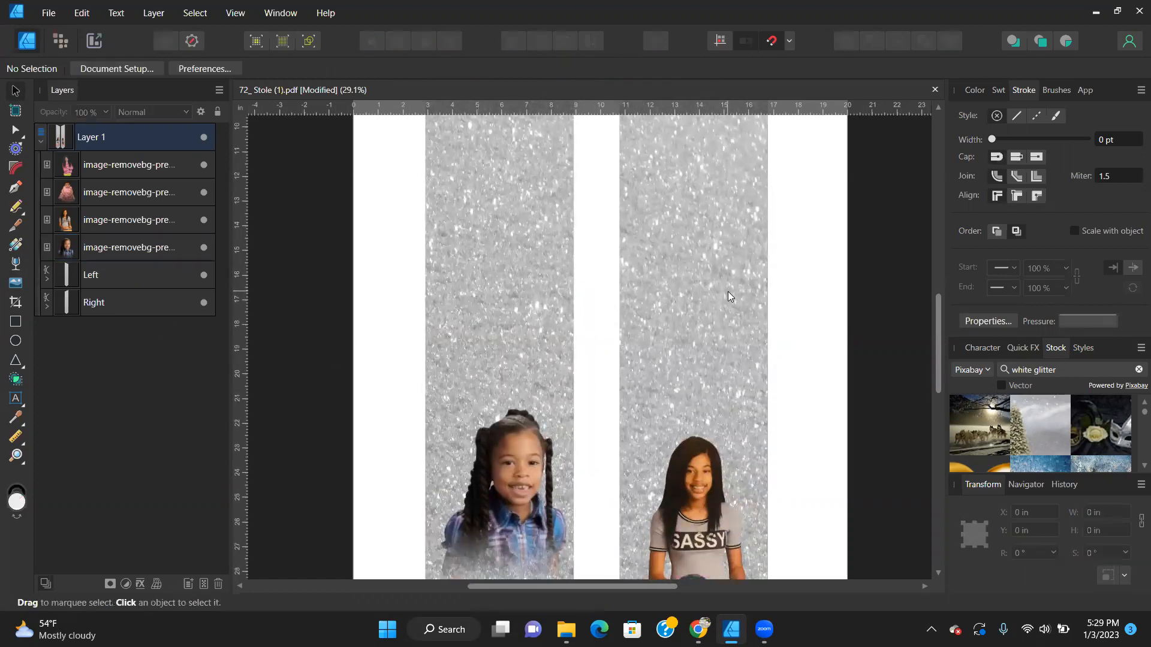
pyautogui.scroll(-10, 728, 291)
pyautogui.moveTo(707, 301); pyautogui.dragTo(700, 339)
pyautogui.scroll(3, 700, 336)
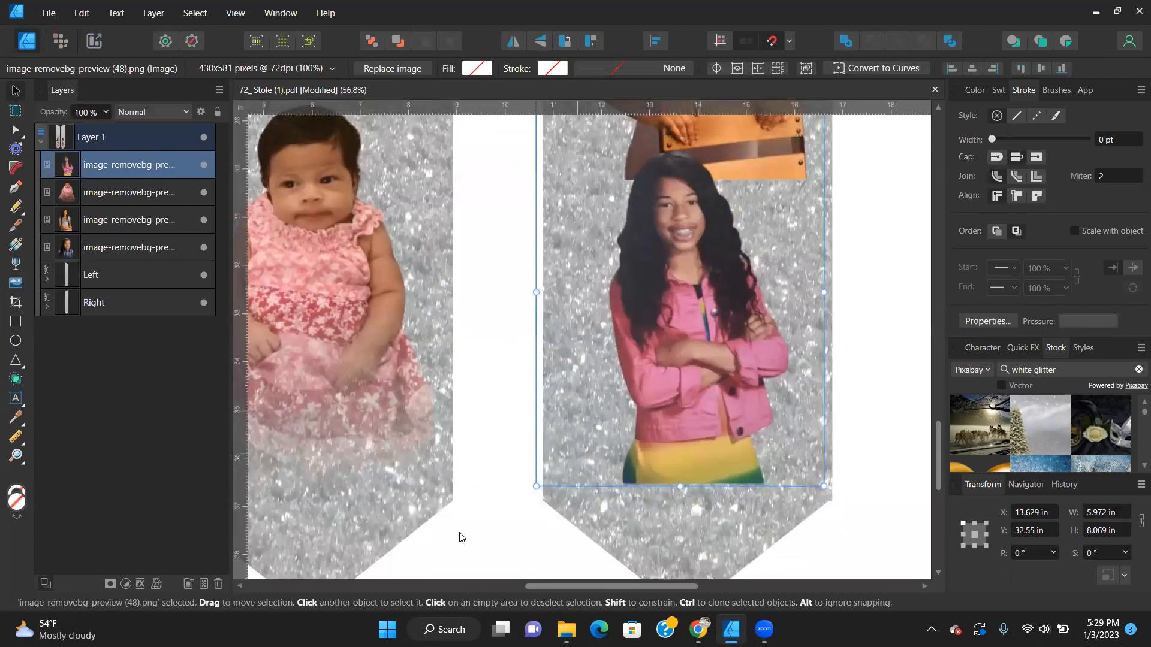
# Place the original pink-jacket photo with its background from the EPIC > Grad Stole folder on Google Drive over the Right panel.
pyautogui.click(16, 282)
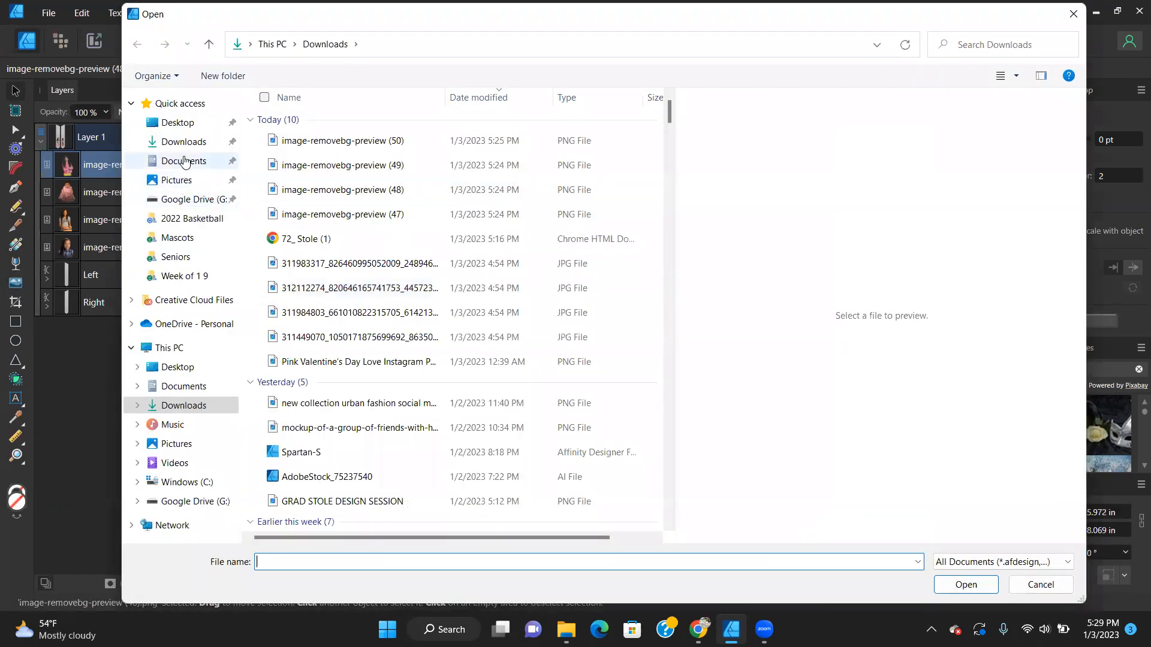
pyautogui.click(189, 199)
pyautogui.doubleClick(303, 121)
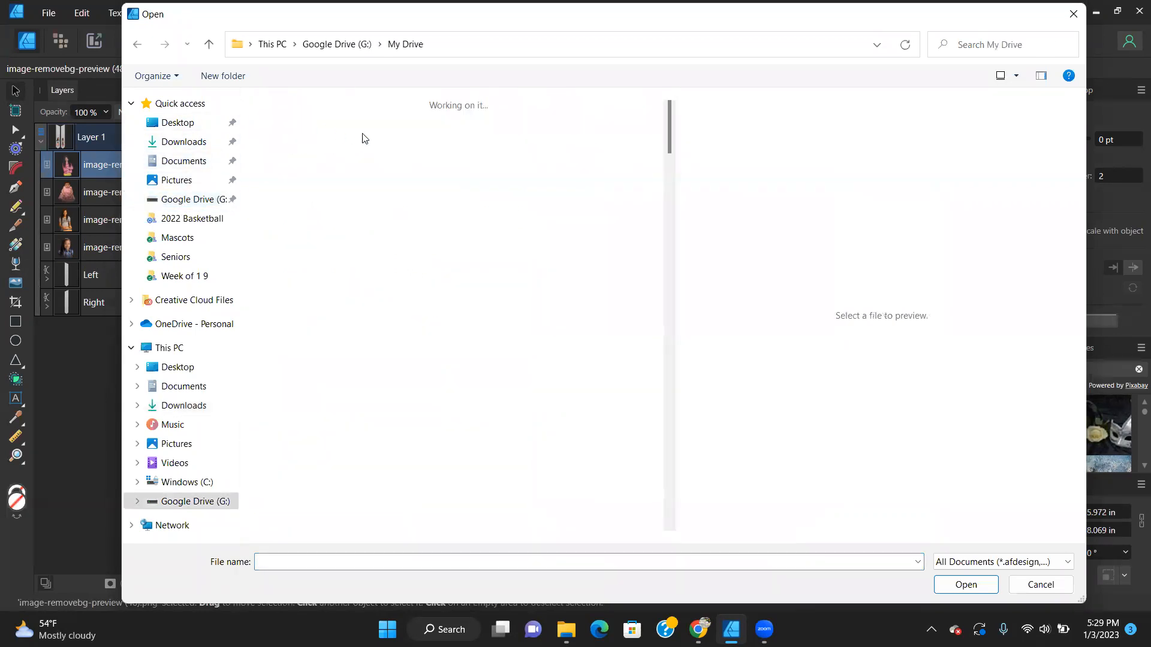
pyautogui.doubleClick(534, 247)
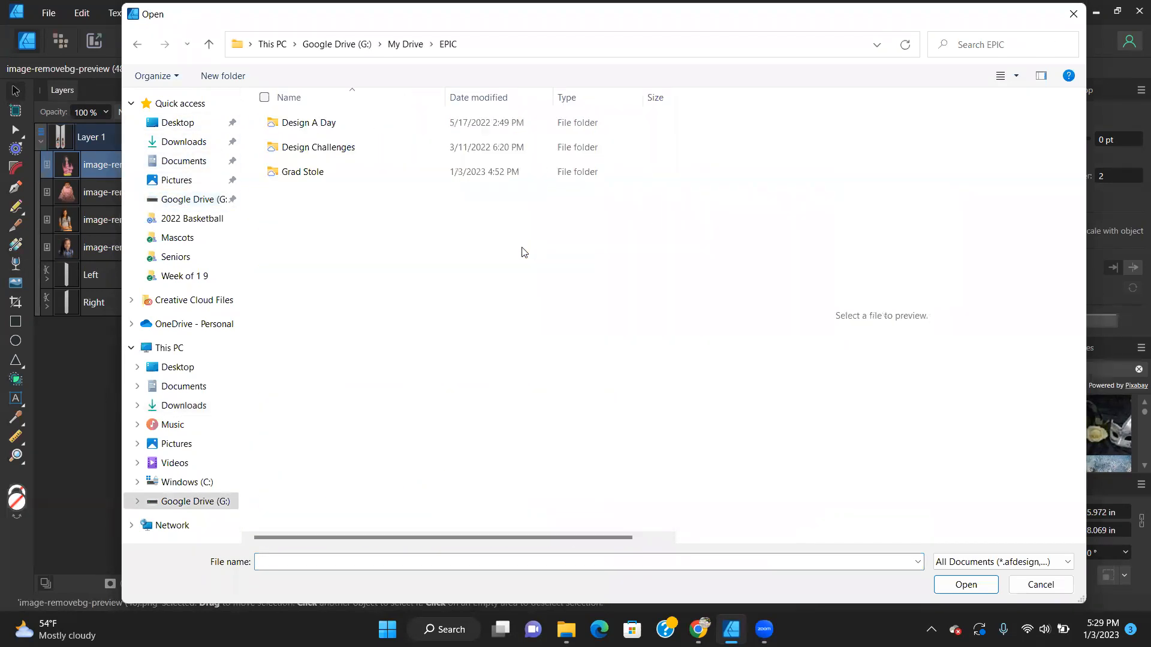
pyautogui.doubleClick(302, 172)
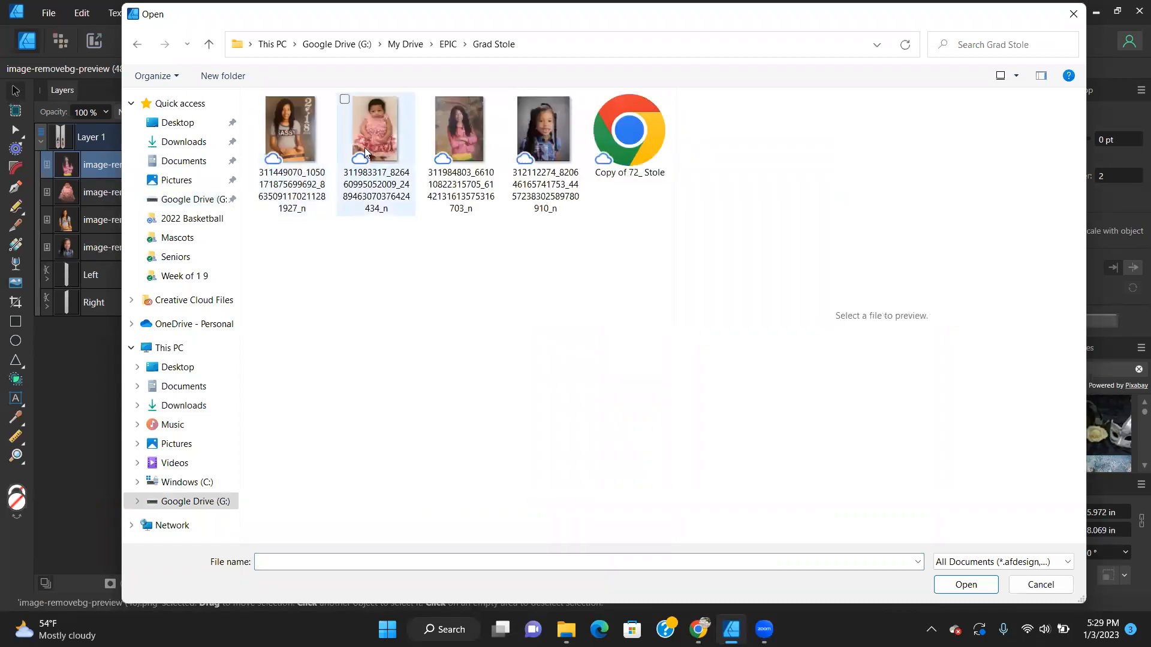
pyautogui.doubleClick(466, 130)
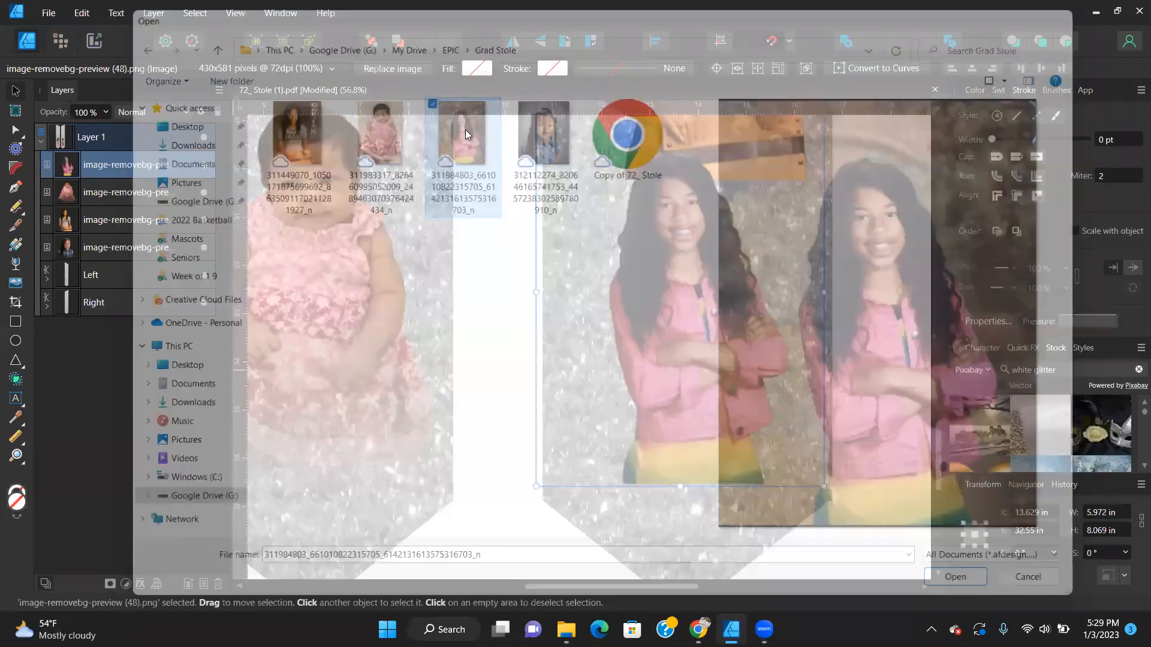
pyautogui.click(615, 312)
# Set the placed photo's height to 5 in and position it over the pink-jacket cutout at about X 14.07 in, Y 32.55 in.
pyautogui.scroll(-5, 617, 311)
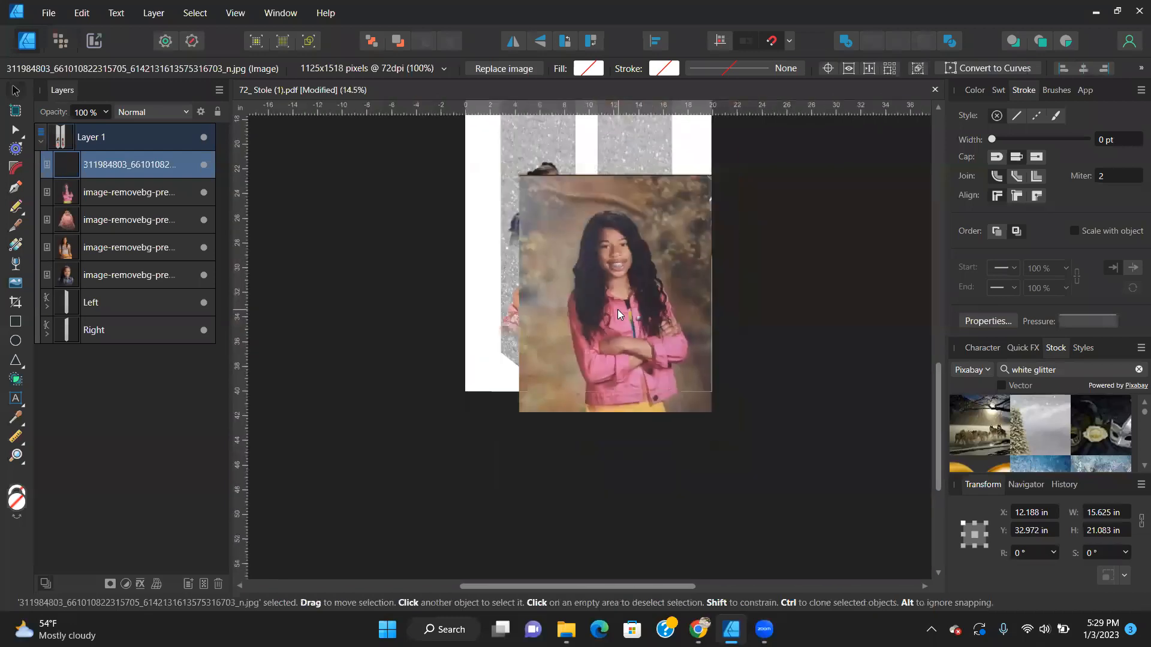
pyautogui.click(1111, 532)
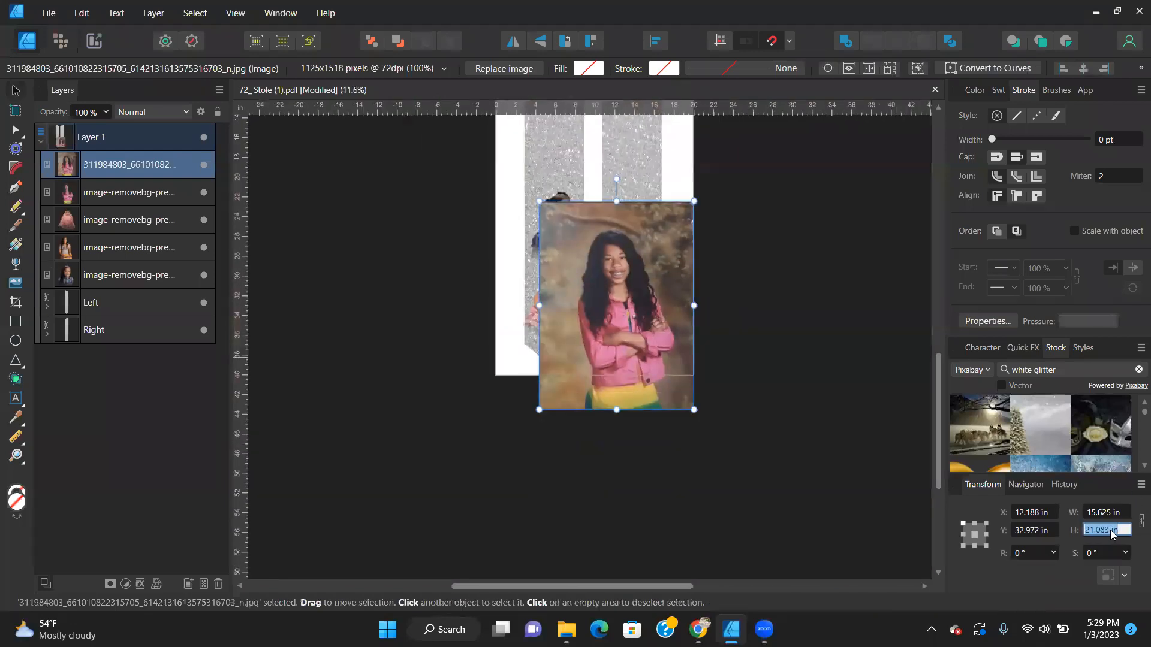
pyautogui.write('5')
pyautogui.press('Return')
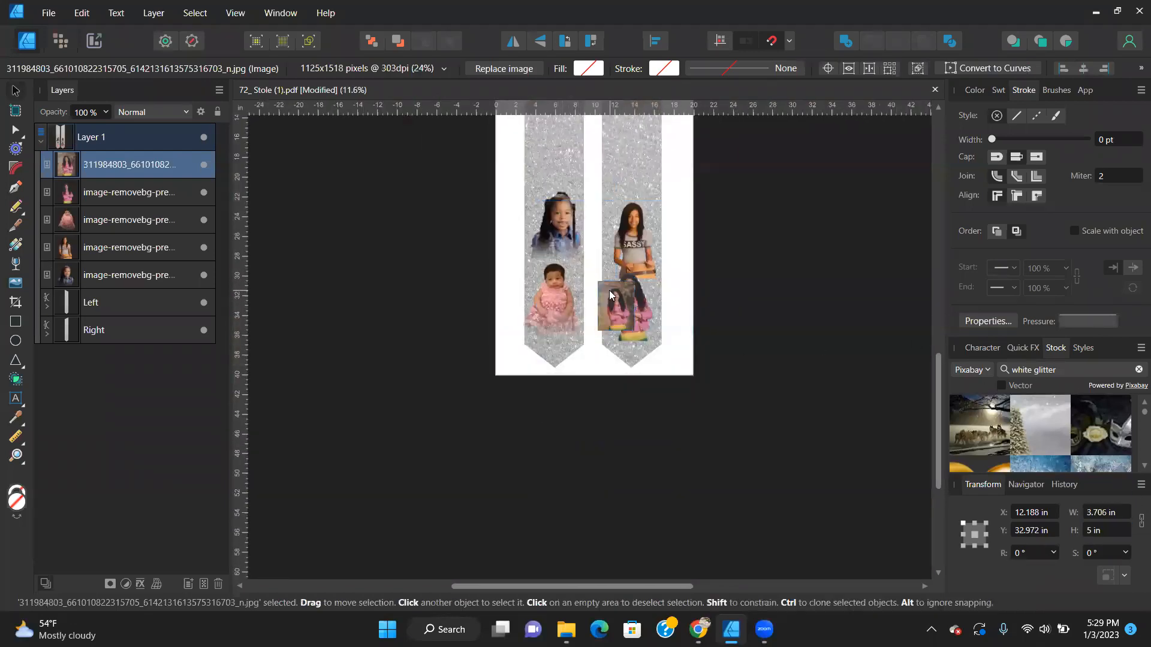
pyautogui.scroll(6, 609, 295)
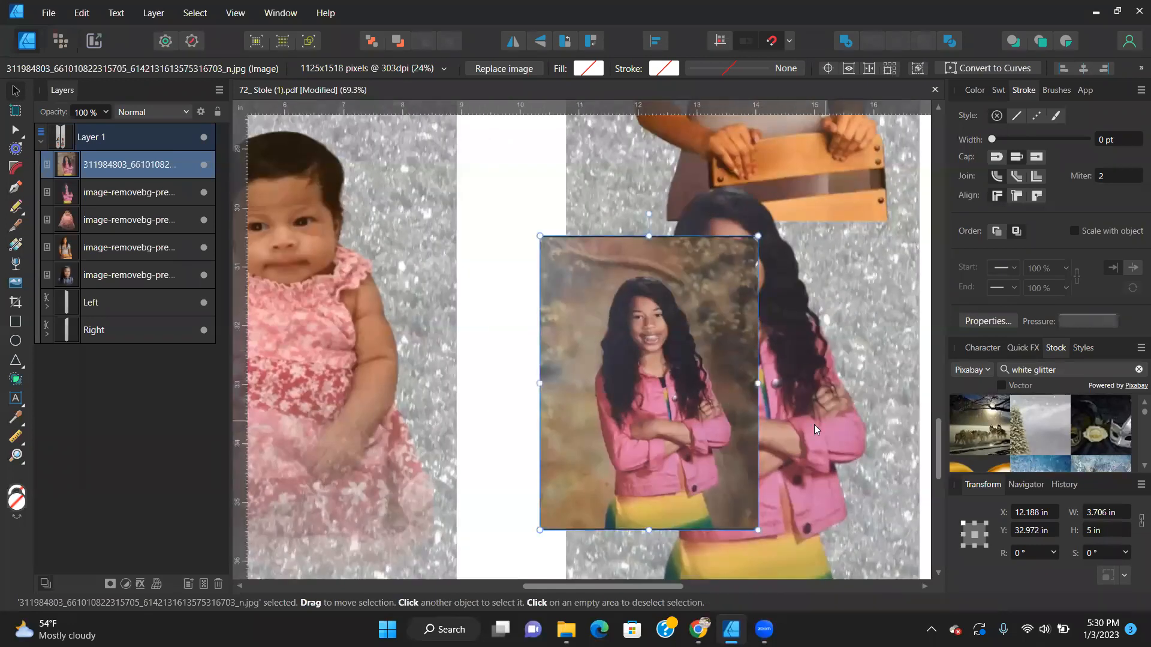
pyautogui.moveTo(670, 416); pyautogui.dragTo(777, 391)
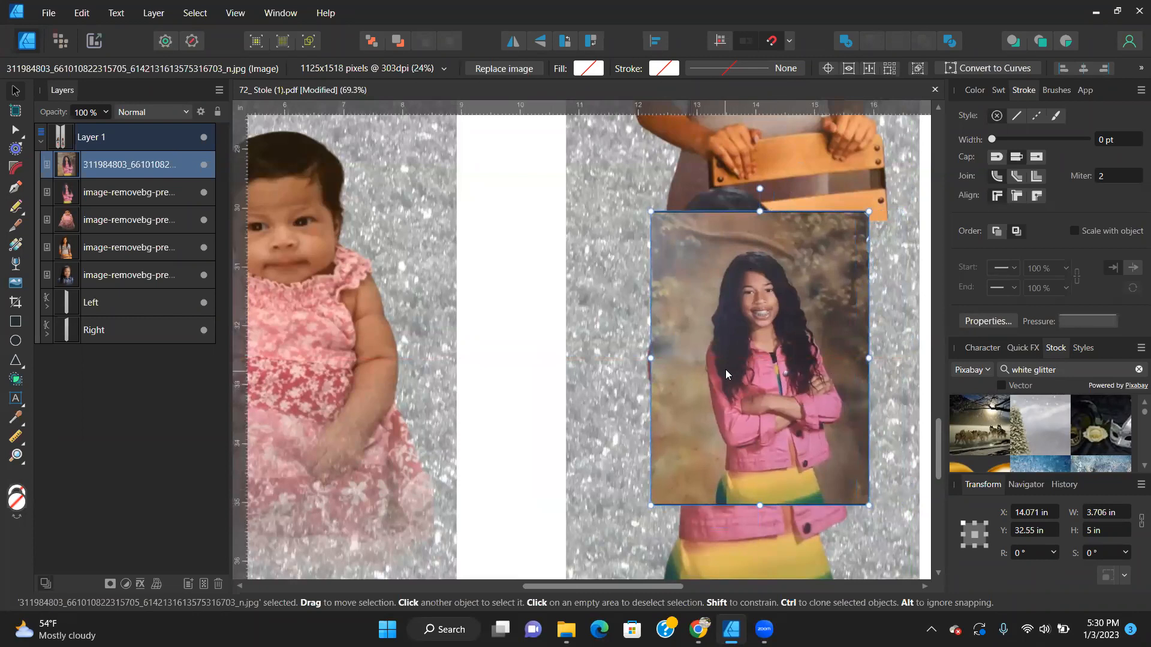
# Try a linear transparency gradient on the placed photo from the chin down to the folded arms, and remove it.
pyautogui.scroll(1, 723, 369)
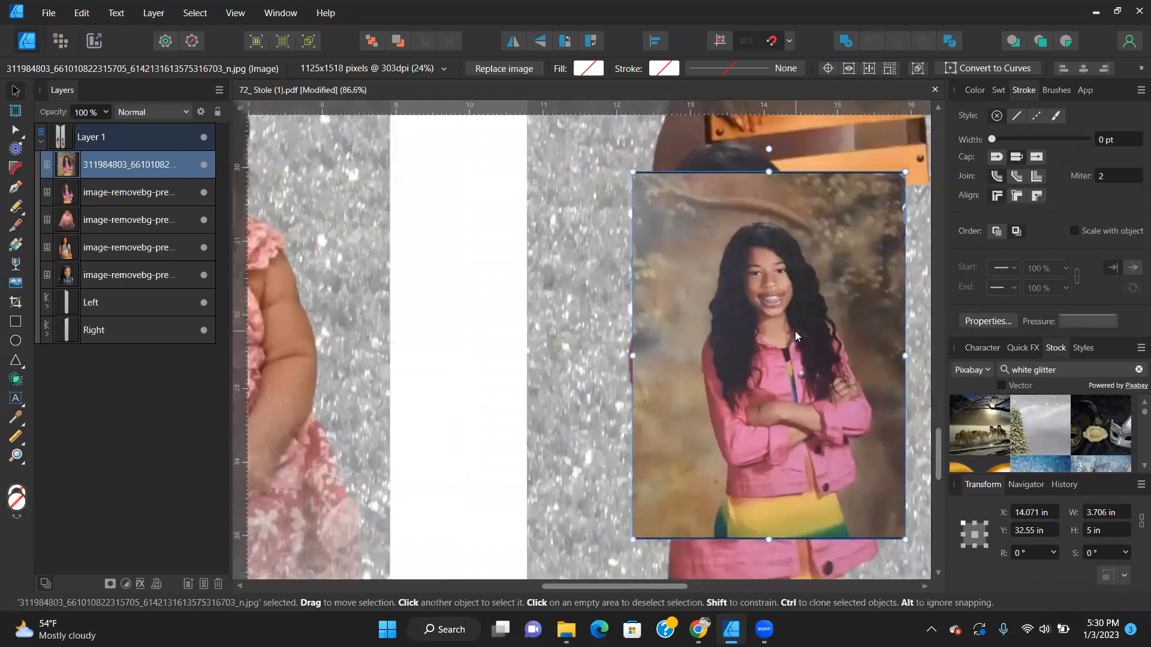
pyautogui.click(20, 268)
pyautogui.moveTo(769, 319); pyautogui.dragTo(769, 482)
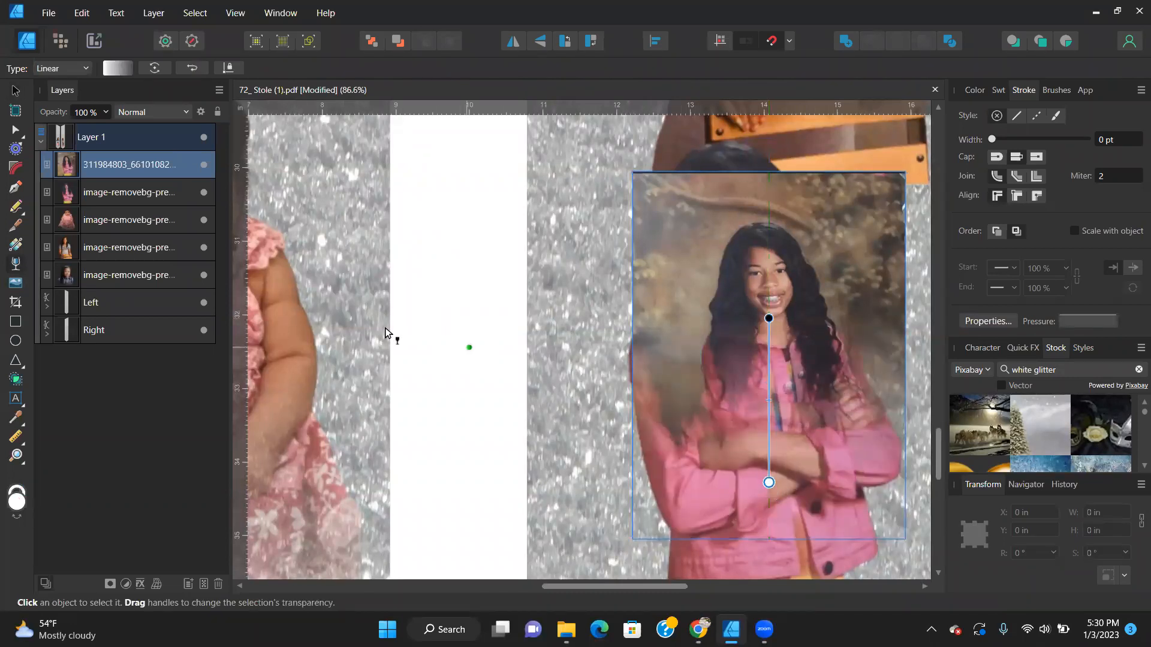
pyautogui.click(476, 290)
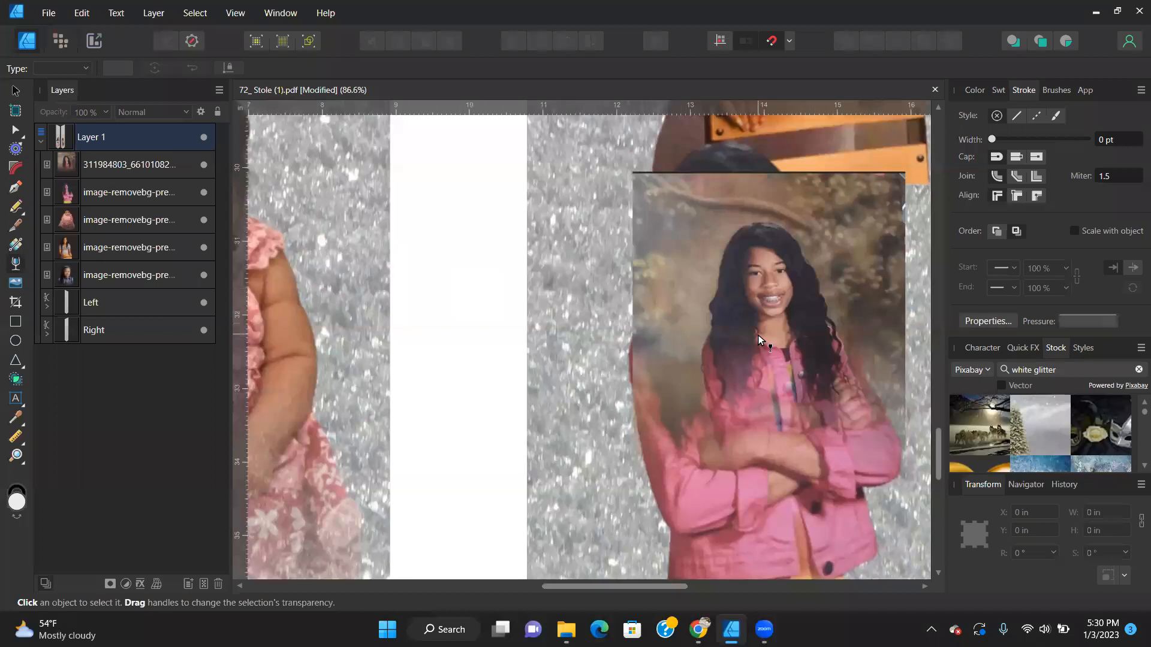
pyautogui.click(759, 337)
pyautogui.press('Delete')
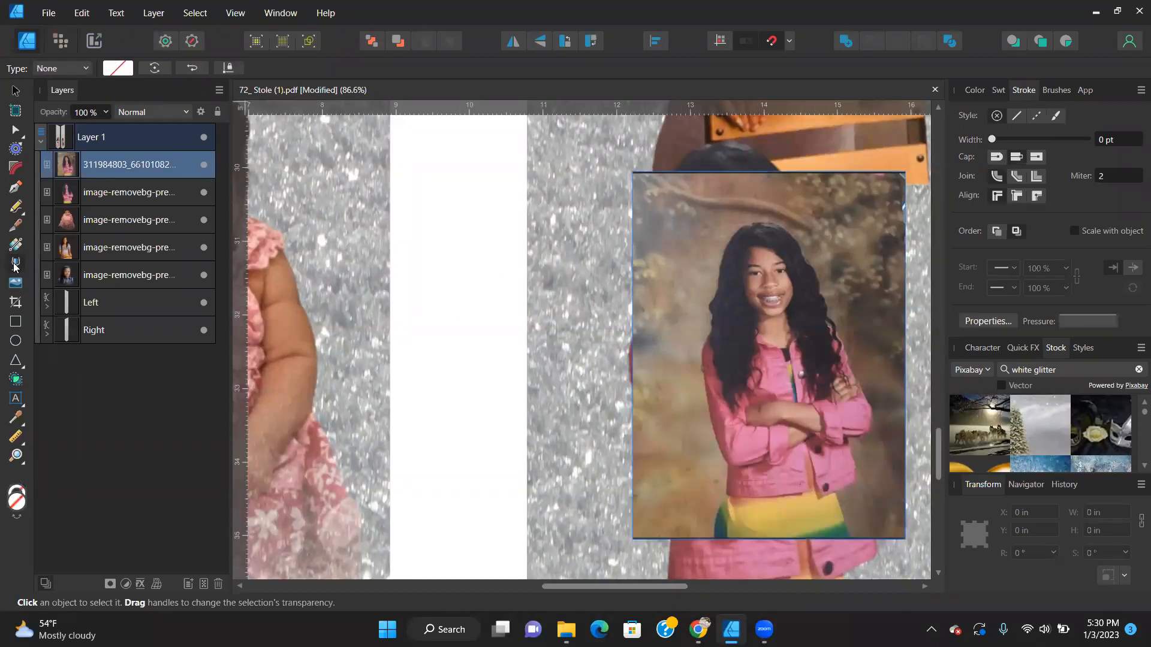
# Try an elliptical transparency on the 5 in high photo over the pink-jacket cutout.
pyautogui.click(84, 70)
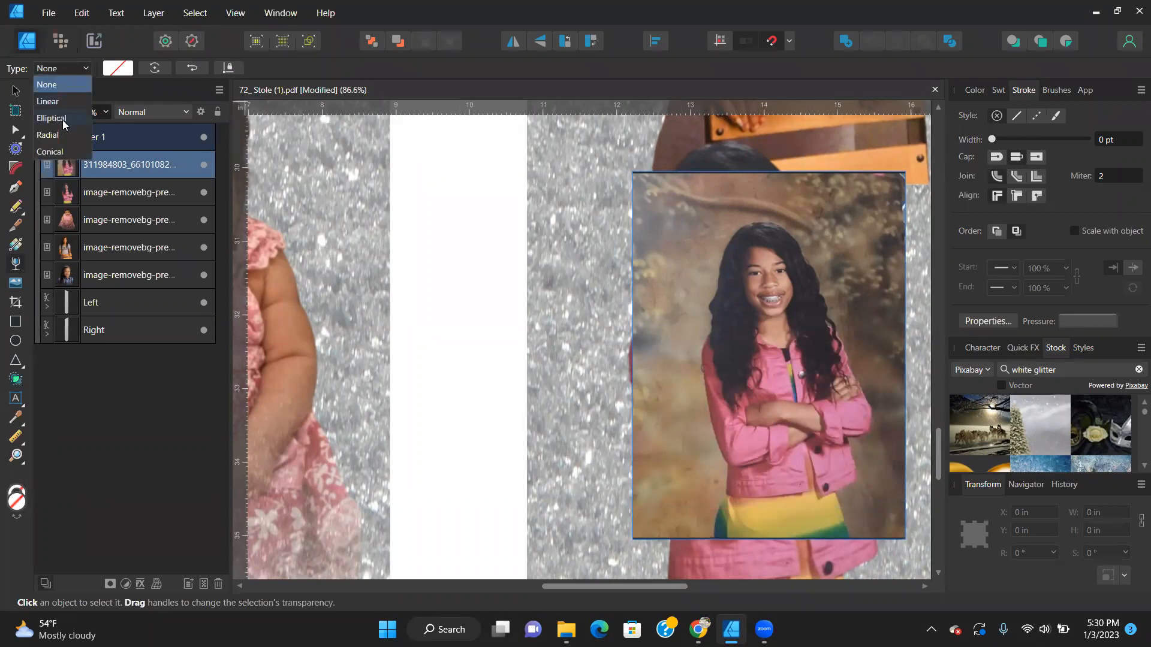
pyautogui.click(62, 119)
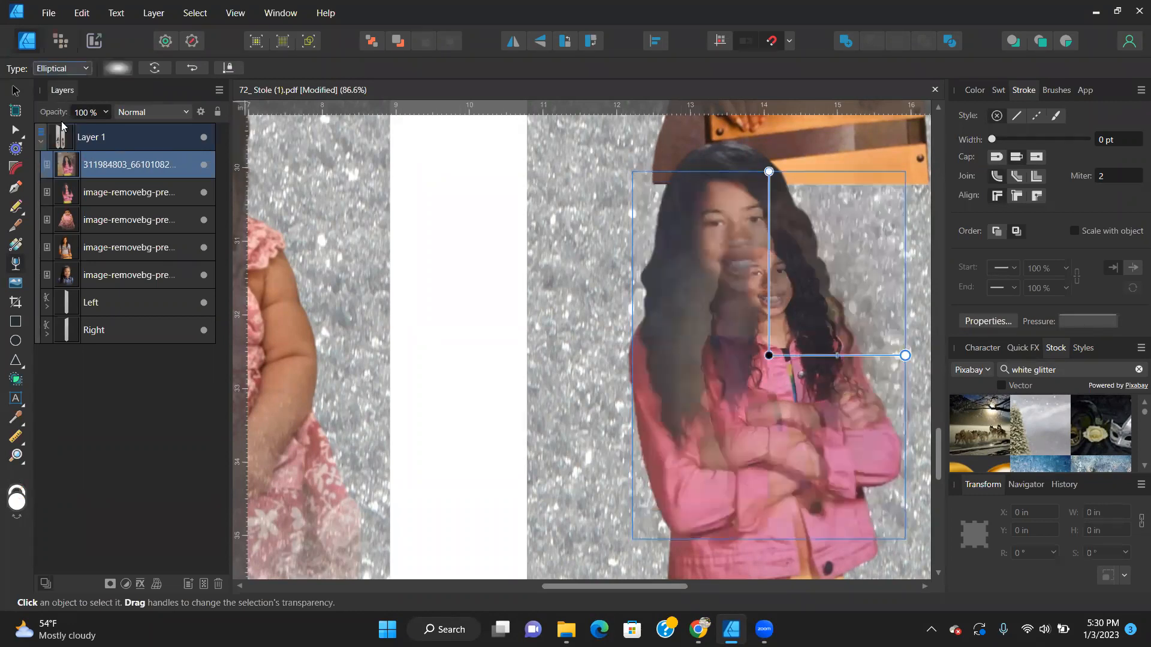
pyautogui.click(16, 91)
pyautogui.click(525, 231)
# Shift the placed photo to the left and move the pink-jacket cutout up and right, clear of the Right panel's lower end.
pyautogui.moveTo(721, 305); pyautogui.dragTo(538, 326)
pyautogui.scroll(-4, 728, 265)
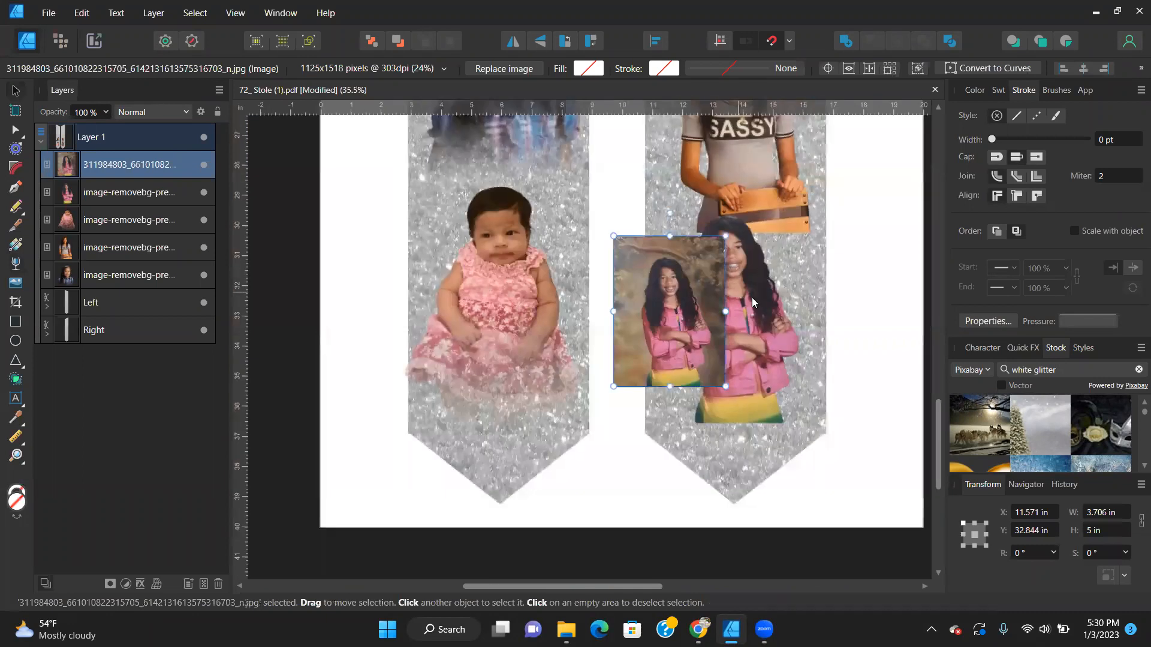
pyautogui.click(758, 316)
pyautogui.moveTo(837, 292); pyautogui.dragTo(920, 42)
# Enlarge the placed photo to about 7.26 by 9.8 in and position it over the Right panel's lower end at about X 14.05 in.
pyautogui.moveTo(682, 345); pyautogui.dragTo(719, 367)
pyautogui.moveTo(676, 401); pyautogui.dragTo(560, 546)
pyautogui.moveTo(720, 419); pyautogui.dragTo(774, 384)
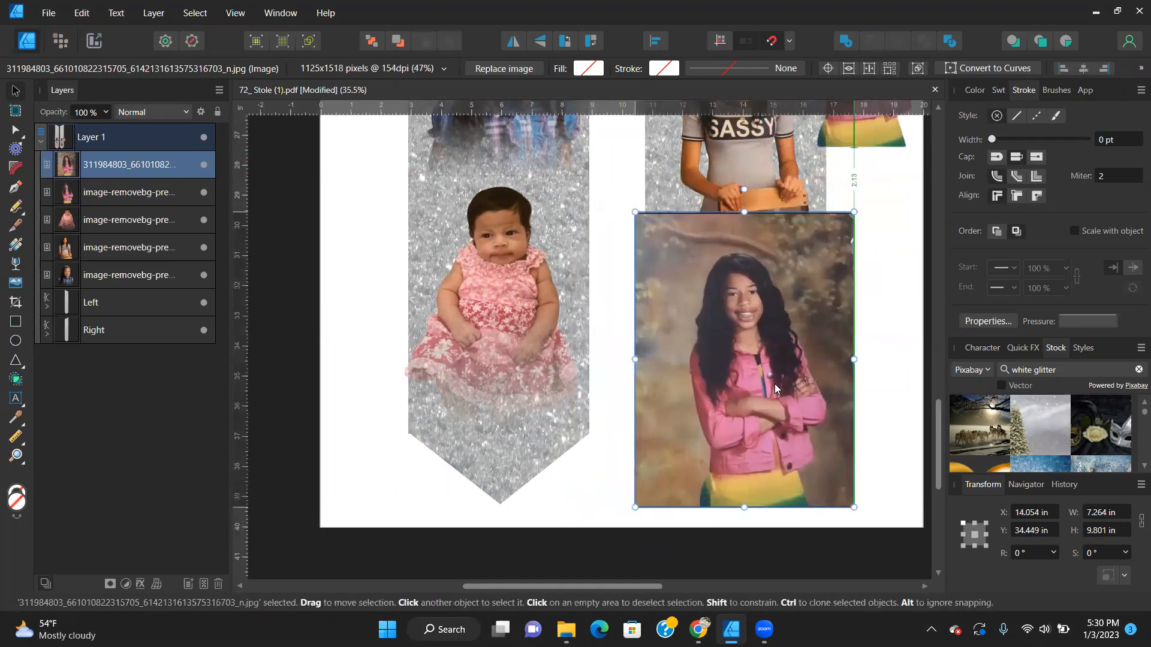
# Move the SASSY-shirt cutout up the Right panel and raise the placed photo to about Y 33.61 in.
pyautogui.click(756, 171)
pyautogui.moveTo(755, 152); pyautogui.dragTo(740, 71)
pyautogui.moveTo(771, 323); pyautogui.dragTo(768, 294)
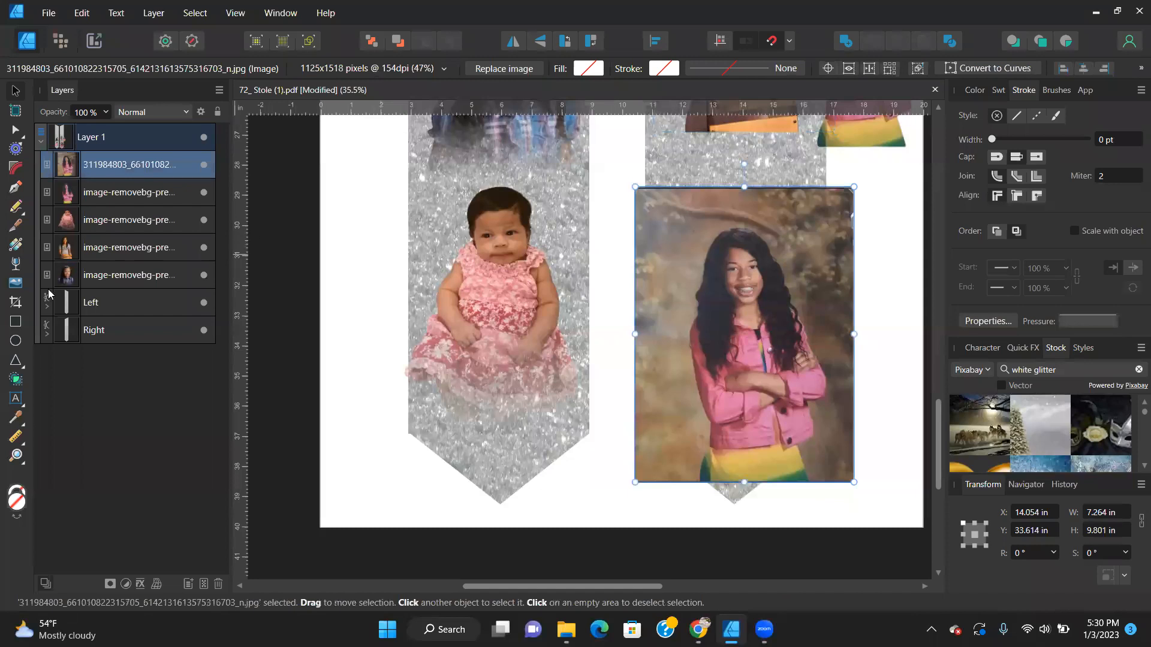
# Apply an elliptical transparency to the enlarged photo at the Right panel's lower end.
pyautogui.click(16, 266)
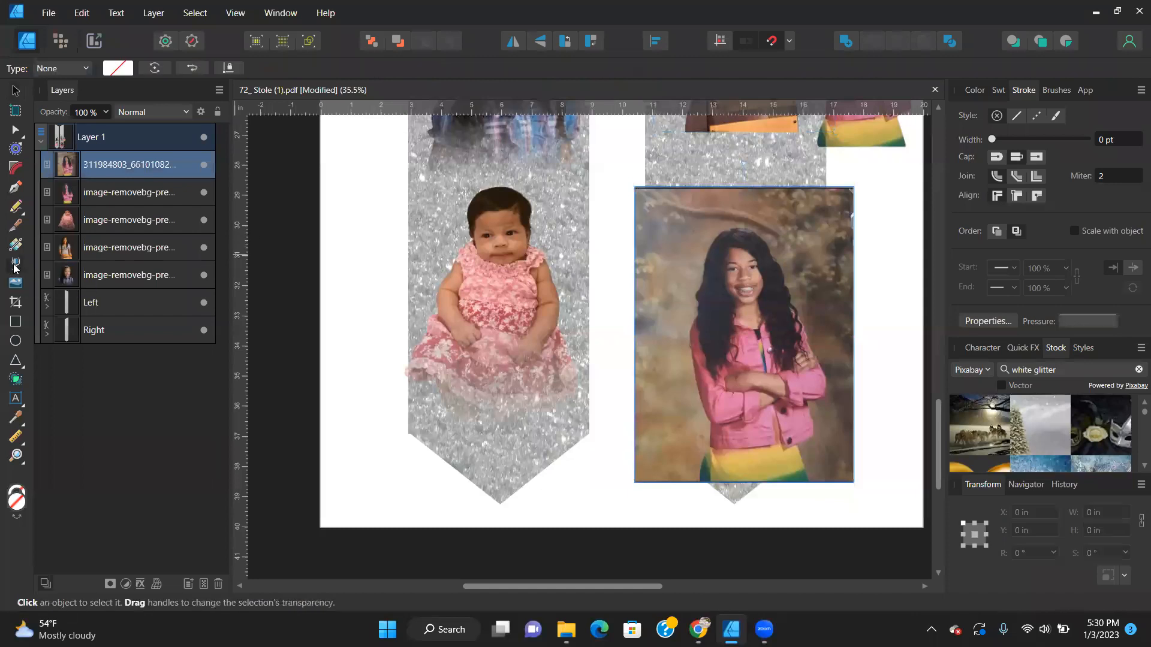
pyautogui.click(69, 69)
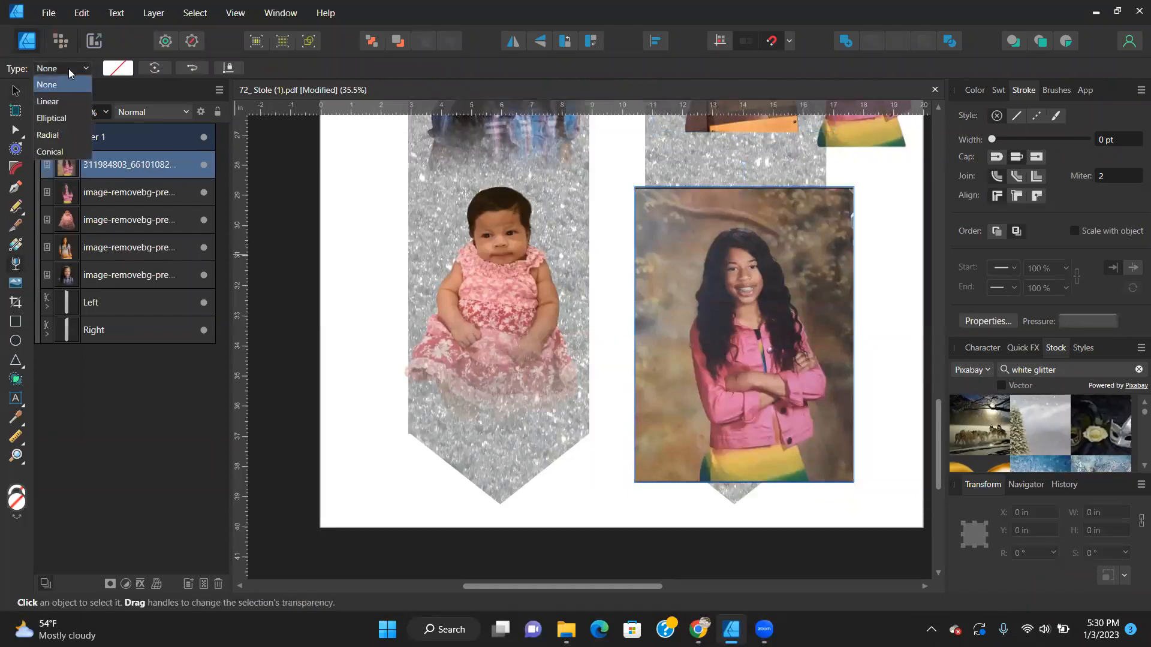
pyautogui.click(62, 117)
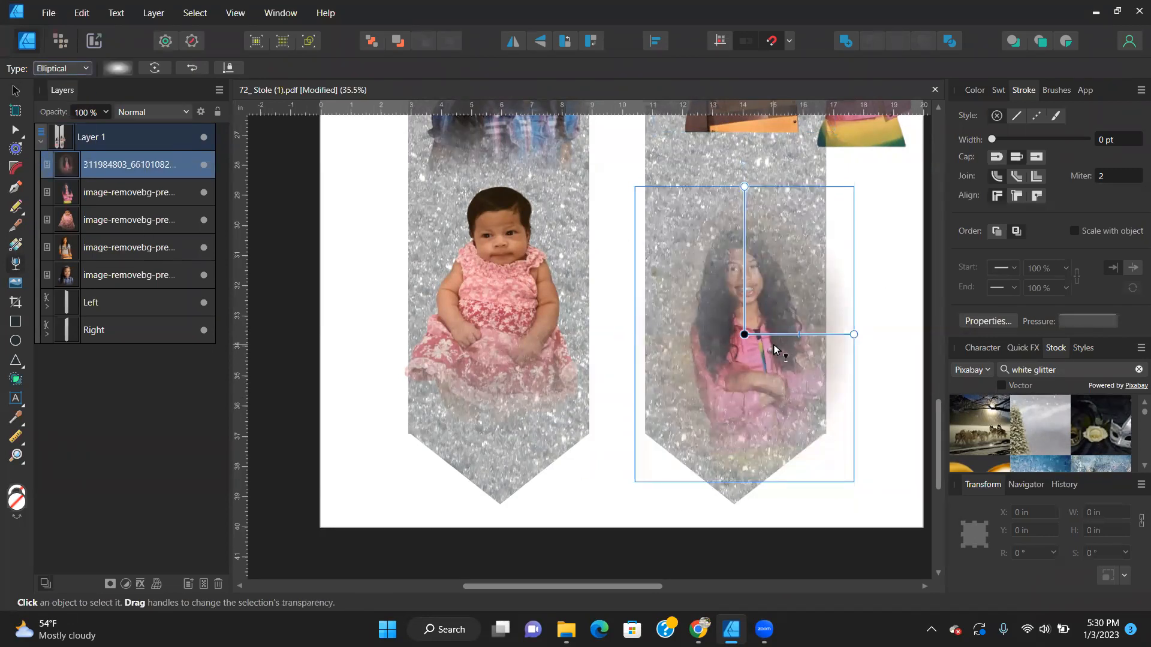
# Shift the midpoint of the placed photo's elliptical transparency outward toward its edge to make the portrait more opaque.
pyautogui.scroll(2, 774, 344)
pyautogui.moveTo(848, 373); pyautogui.dragTo(784, 375)
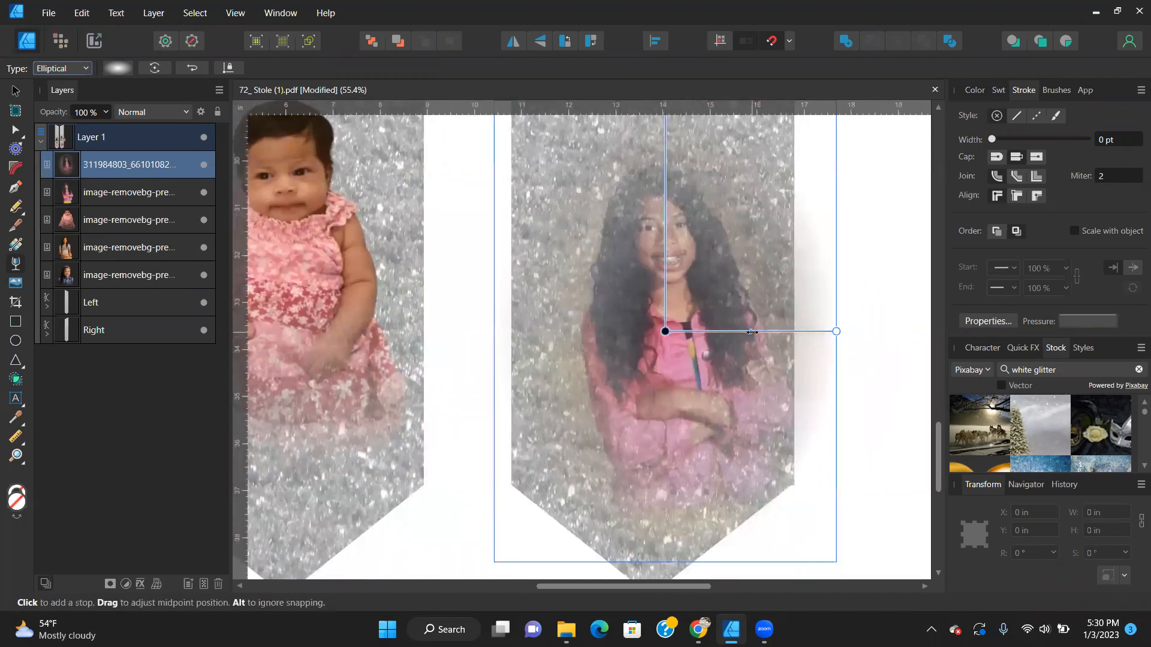
pyautogui.moveTo(750, 331); pyautogui.dragTo(776, 331)
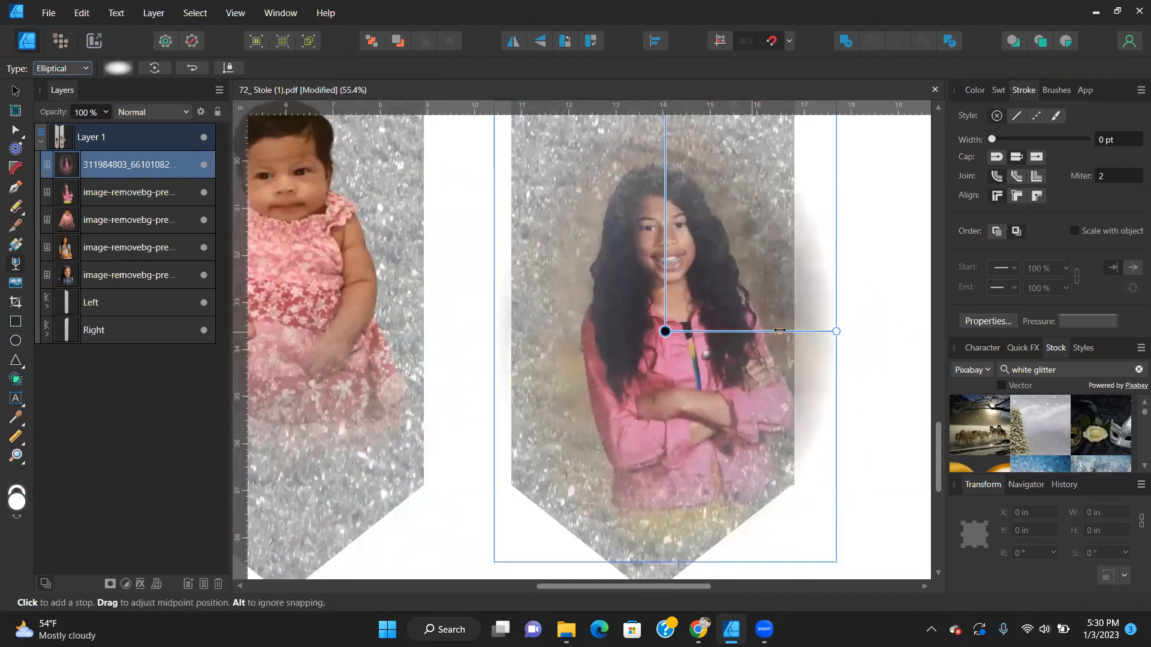
pyautogui.moveTo(781, 330); pyautogui.dragTo(900, 330)
pyautogui.click(873, 275)
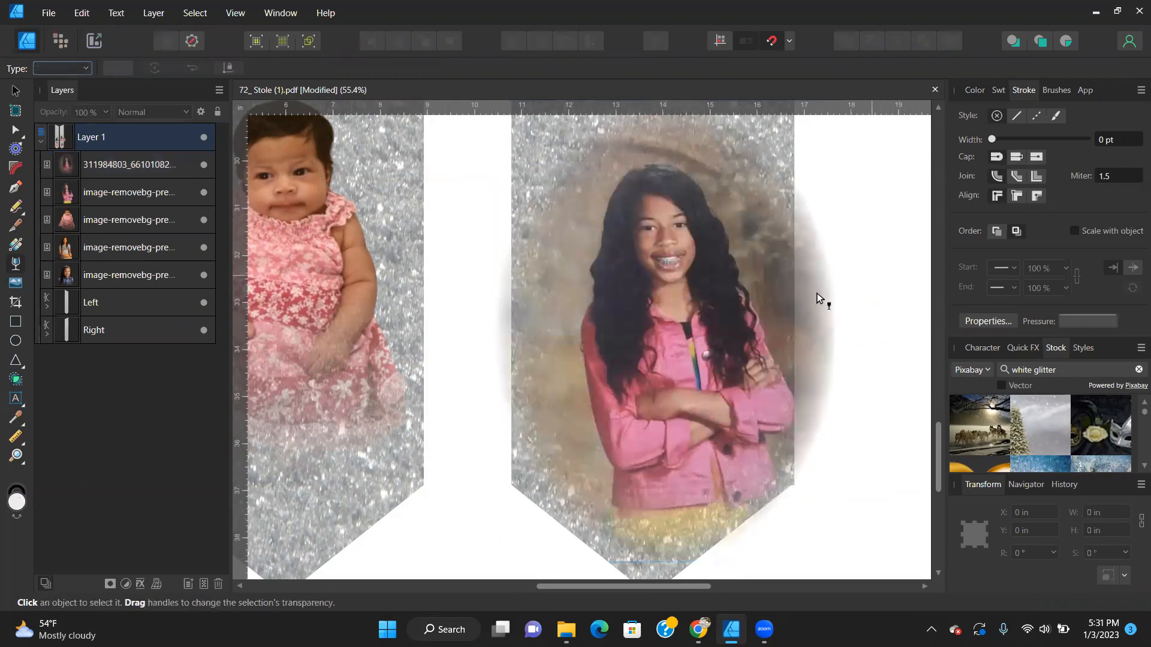
# Raise the faded placed photo on the Right panel's lower end to about X 13.63 in, Y 32.32 in.
pyautogui.click(14, 89)
pyautogui.scroll(-2, 708, 274)
pyautogui.moveTo(711, 318); pyautogui.dragTo(715, 282)
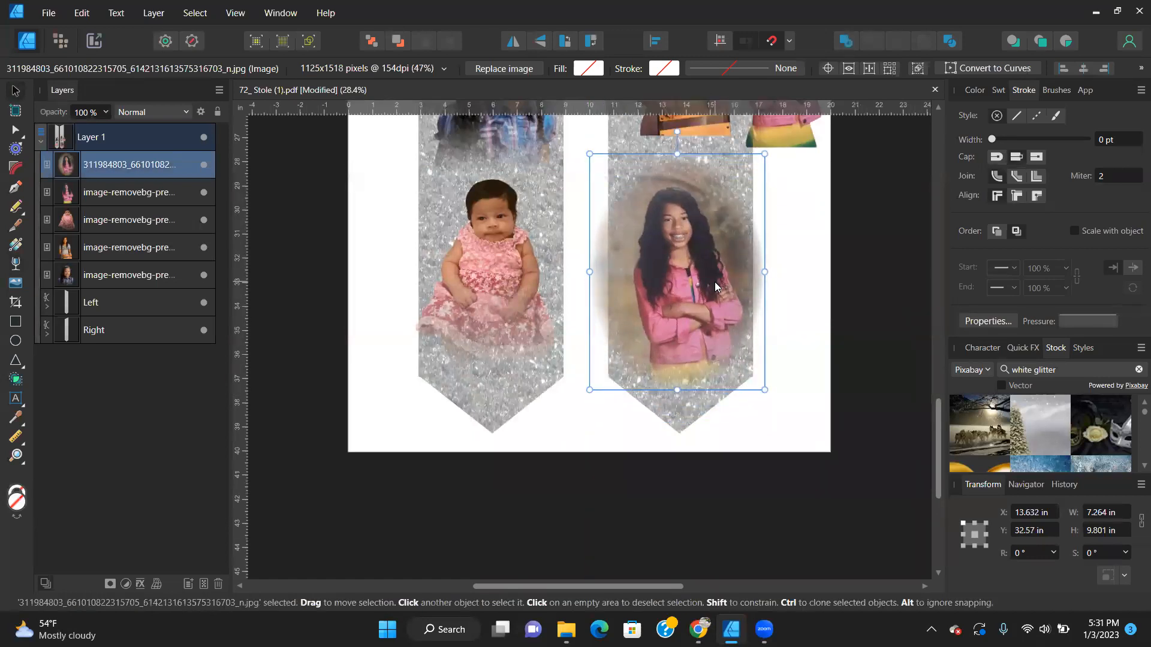
pyautogui.scroll(1, 713, 283)
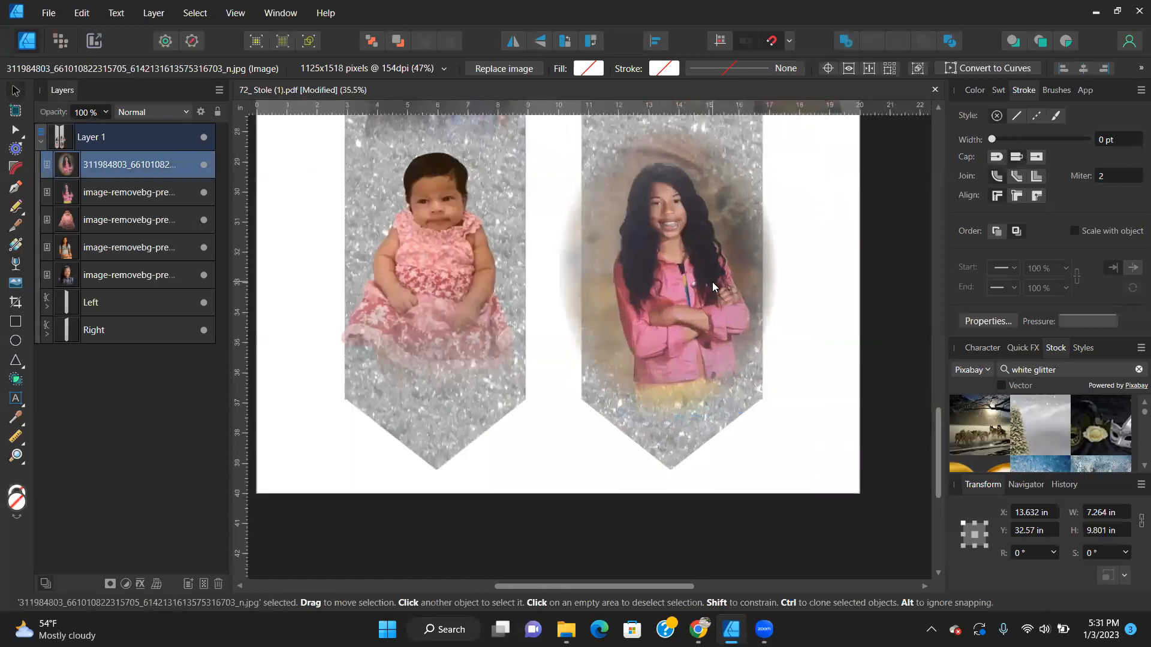
pyautogui.scroll(-1, 714, 282)
pyautogui.moveTo(712, 286); pyautogui.dragTo(713, 260)
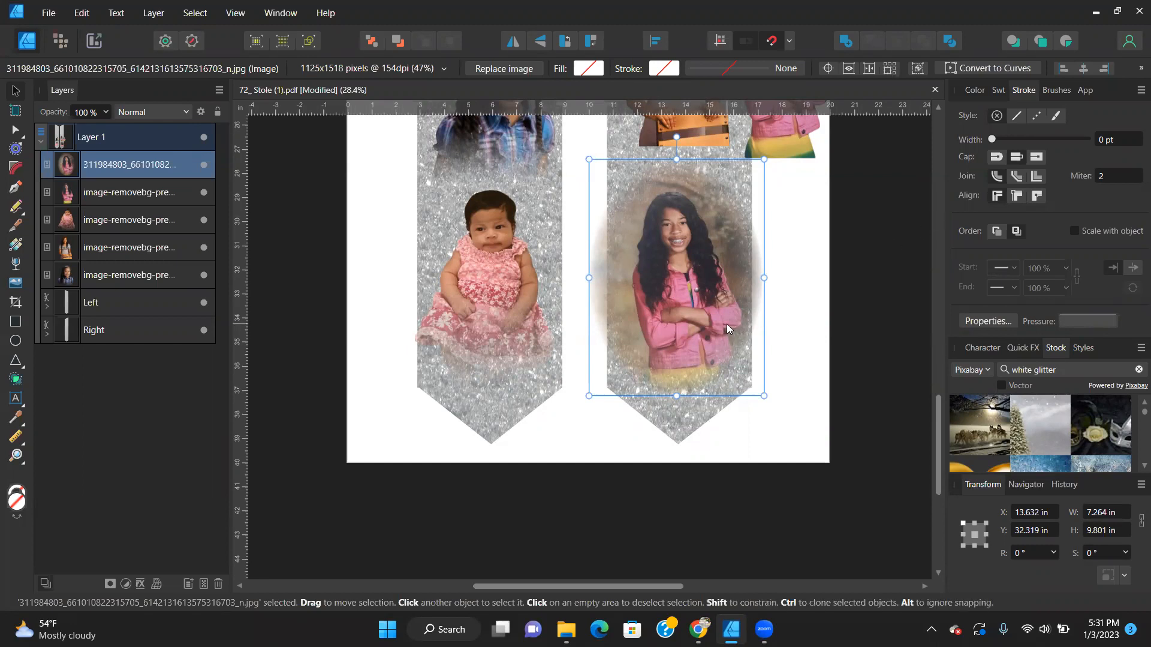
# Delete the placed photo and move the pink-jacket cutout onto the Right panel at about X 14.02 in, Y 30.93 in.
pyautogui.press('Delete')
pyautogui.moveTo(798, 140); pyautogui.dragTo(711, 324)
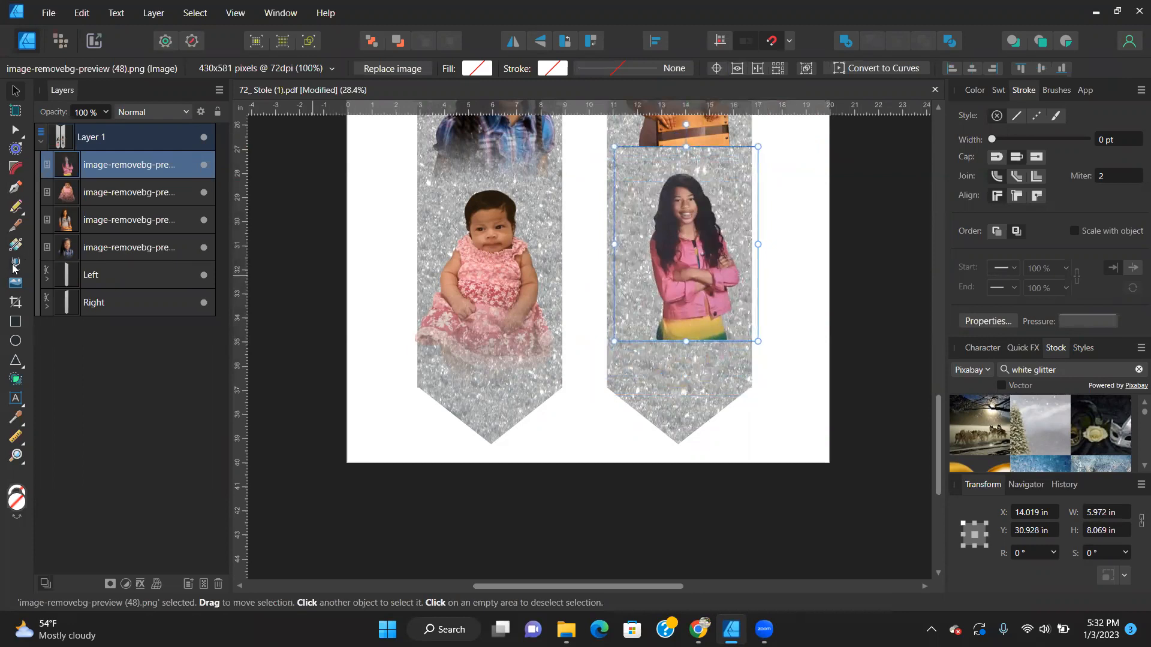
# Fade the lower edge of the pink-jacket cutout into the glitter with a linear transparency.
pyautogui.press('y')
pyautogui.moveTo(684, 257); pyautogui.dragTo(684, 340)
pyautogui.scroll(1, 684, 339)
pyautogui.moveTo(687, 240); pyautogui.dragTo(683, 293)
# Apply a linear transparency to the SASSY-shirt cutout, starting below the shirt lettering and ending at the cutout's bottom edge.
pyautogui.scroll(5, 689, 279)
pyautogui.click(689, 274)
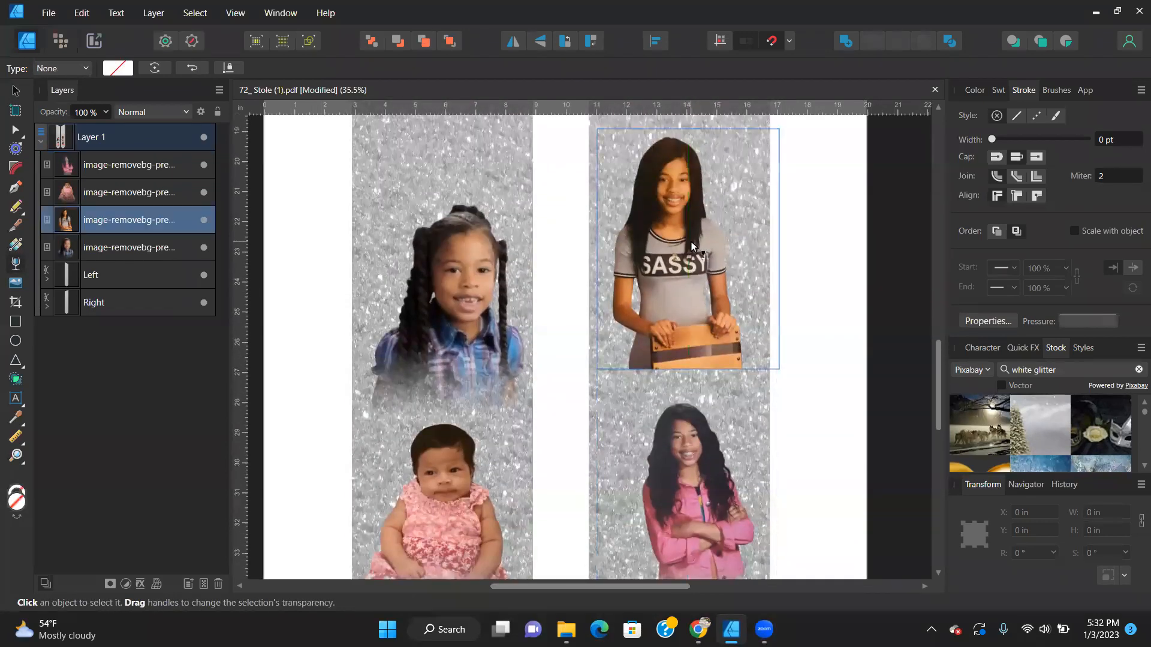
pyautogui.moveTo(687, 263); pyautogui.dragTo(687, 368)
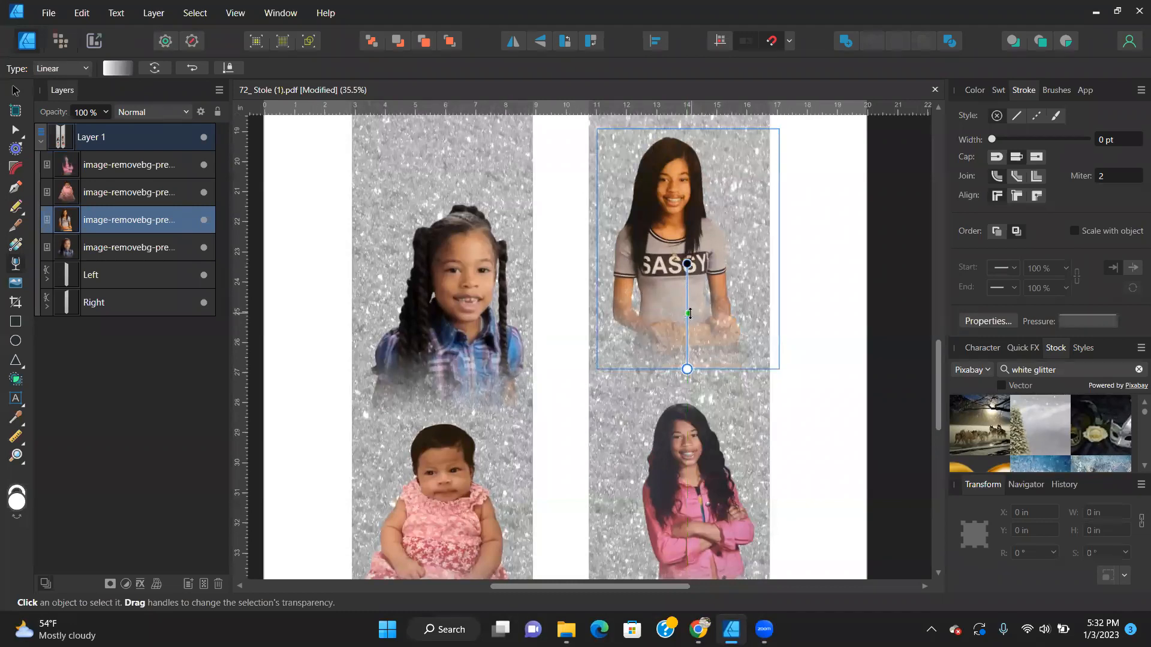
pyautogui.click(687, 321)
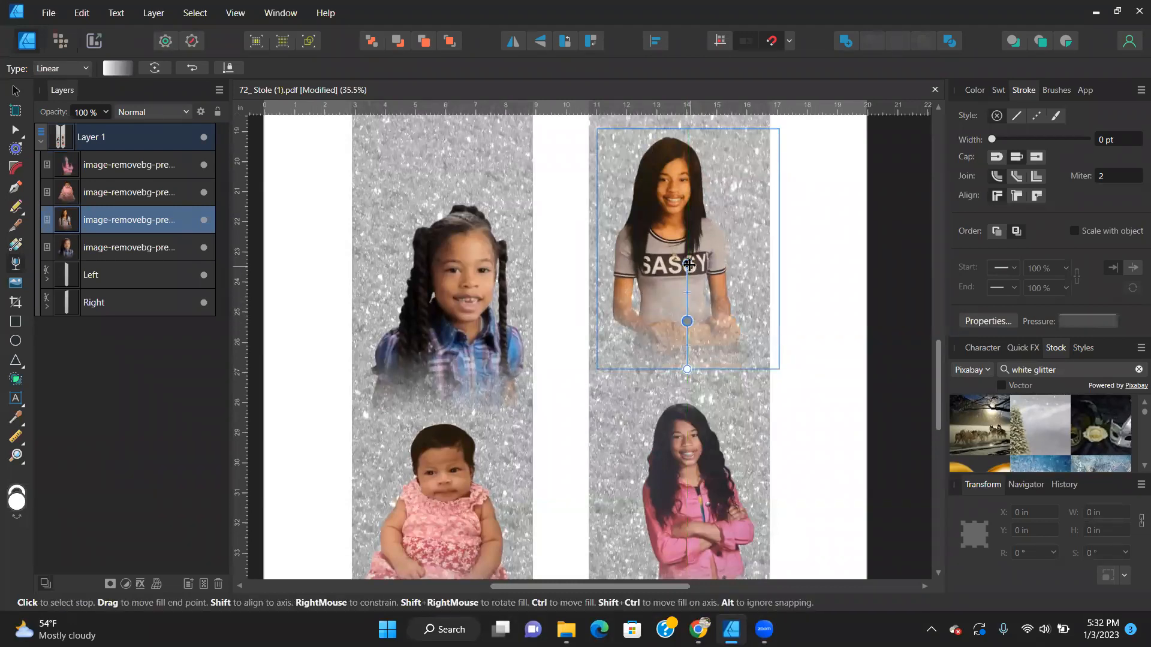
pyautogui.hotkey('ctrl', 'z')
pyautogui.moveTo(688, 266); pyautogui.dragTo(688, 276)
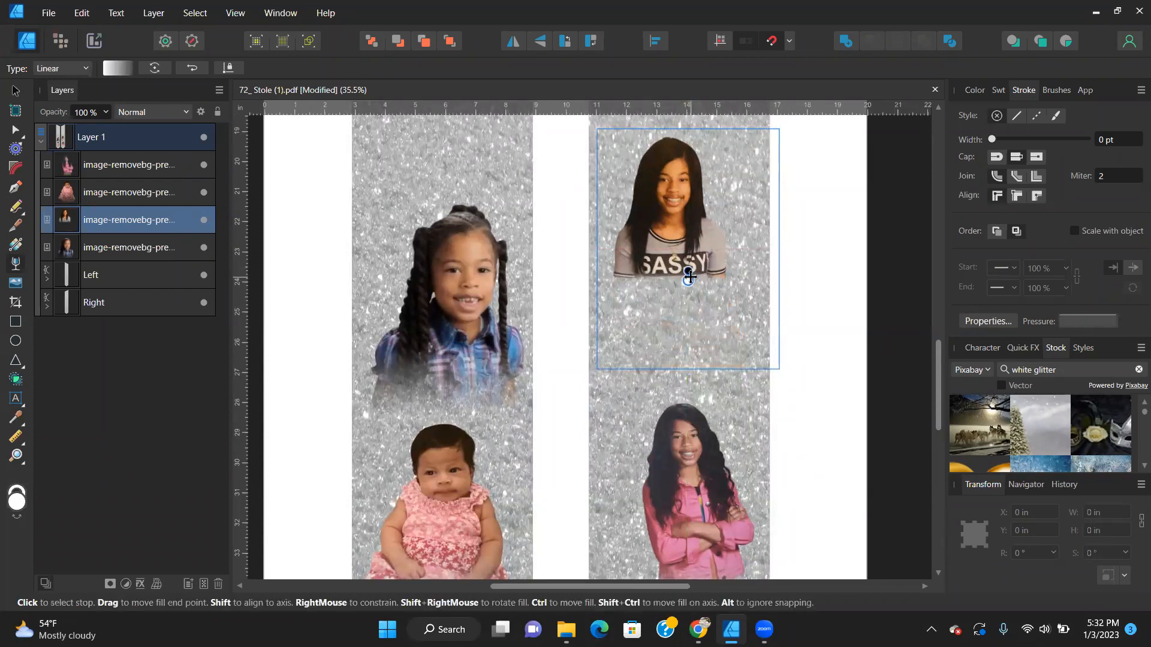
pyautogui.hotkey('ctrl', 'z')
pyautogui.moveTo(687, 262); pyautogui.dragTo(683, 346)
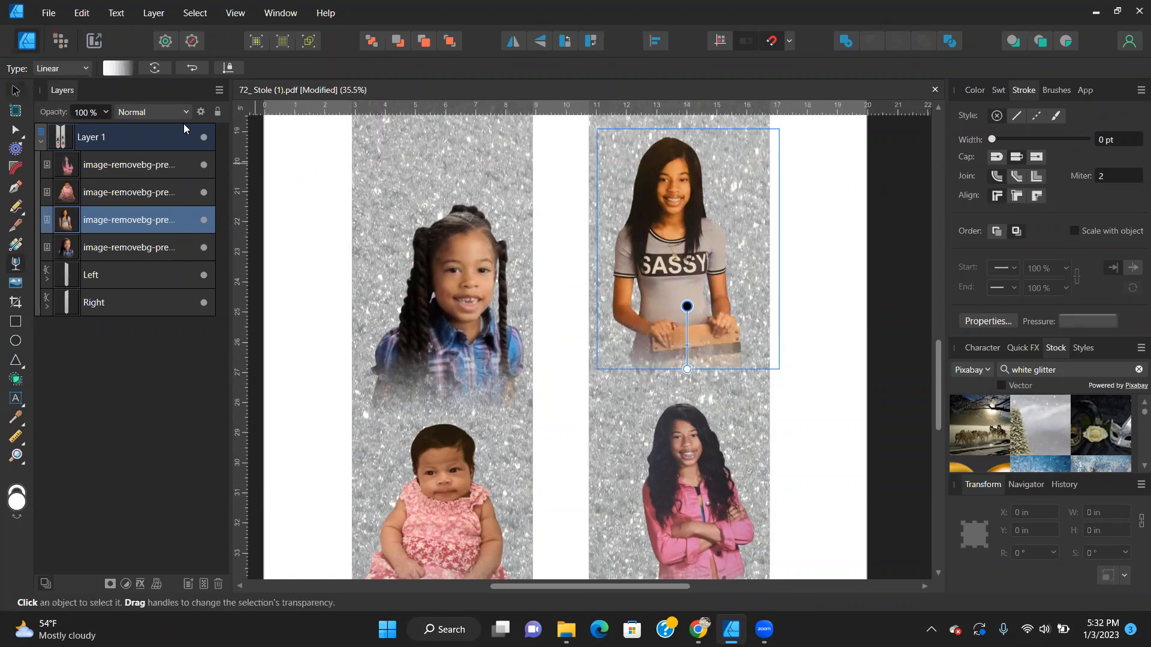
pyautogui.click(17, 91)
# Review the placement and spacing of the four portraits across both stole panels.
pyautogui.click(550, 310)
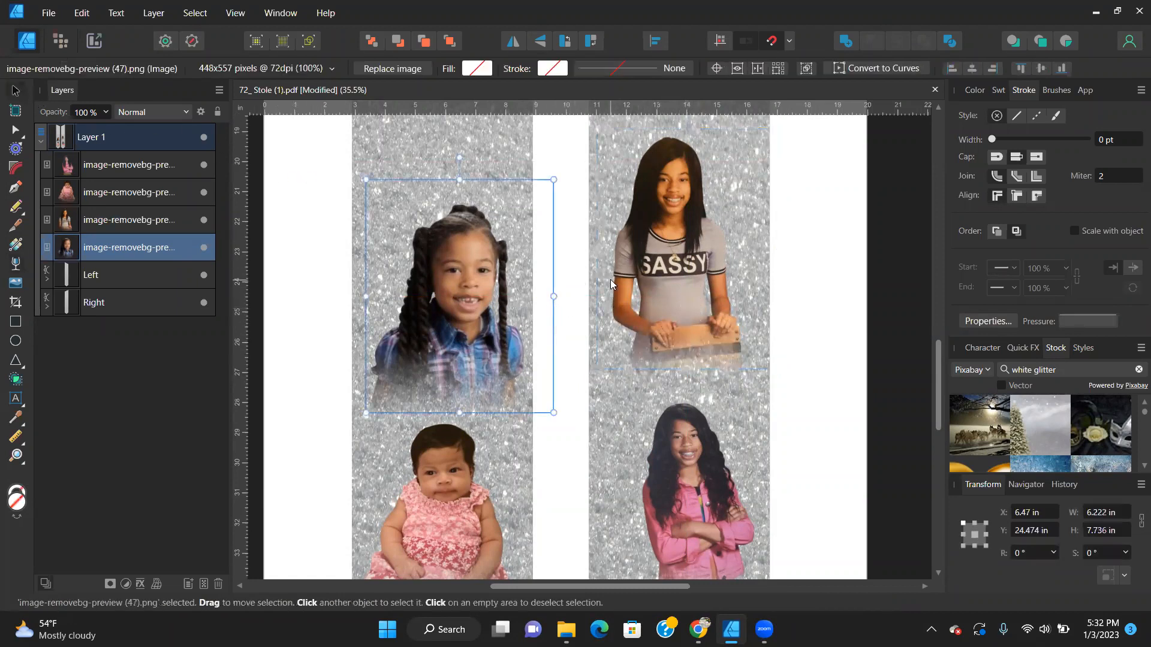
pyautogui.hotkey('ctrl', '0')
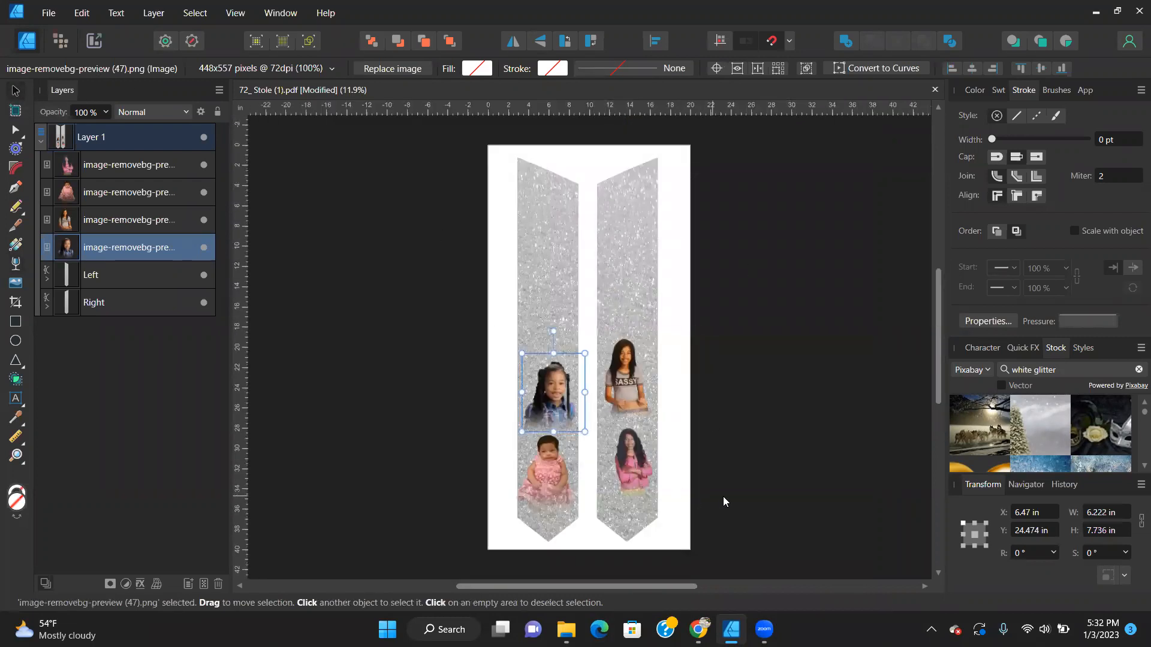
pyautogui.scroll(2, 718, 438)
pyautogui.scroll(-4, 718, 438)
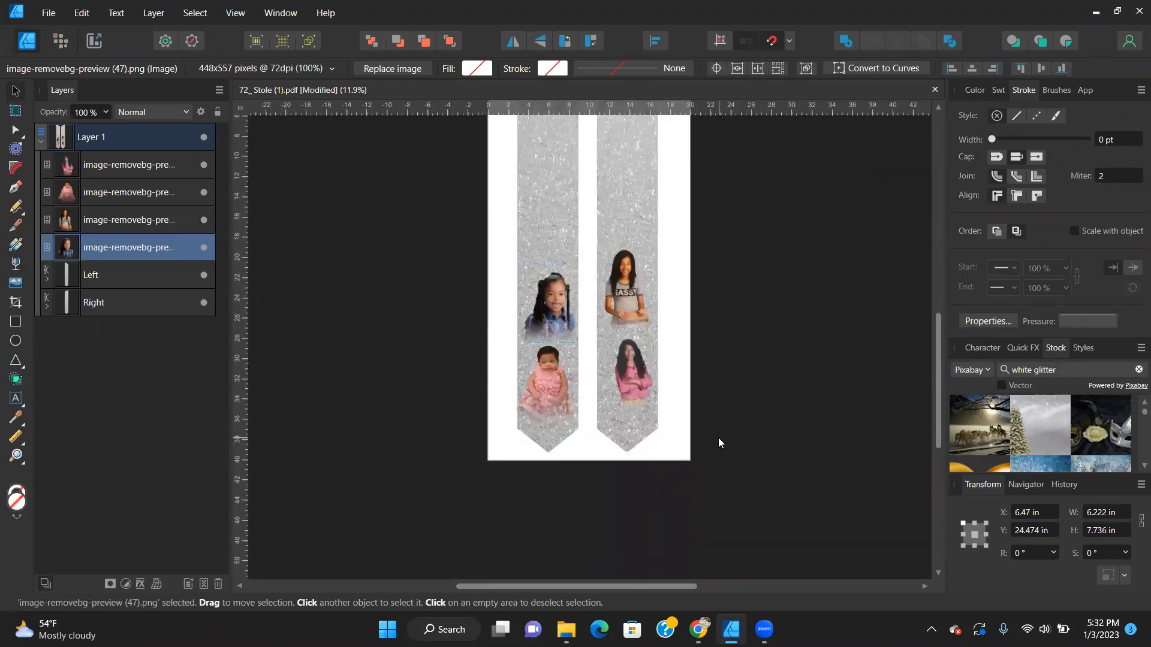
pyautogui.scroll(-3, 718, 438)
pyautogui.scroll(2, 718, 443)
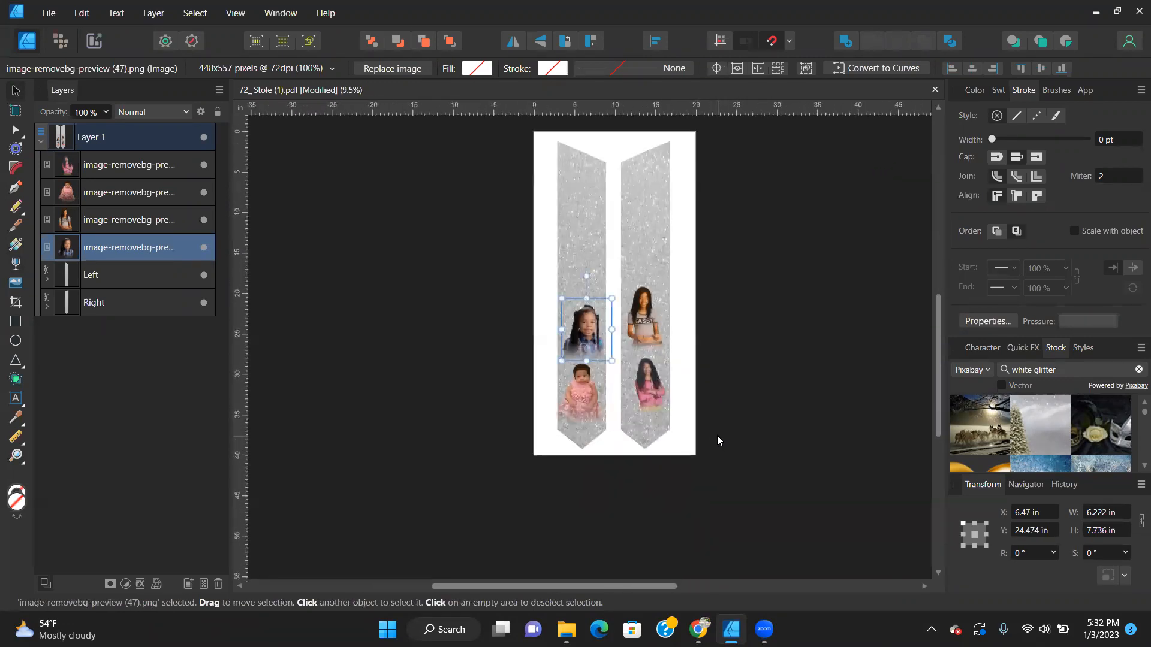
pyautogui.scroll(1, 718, 441)
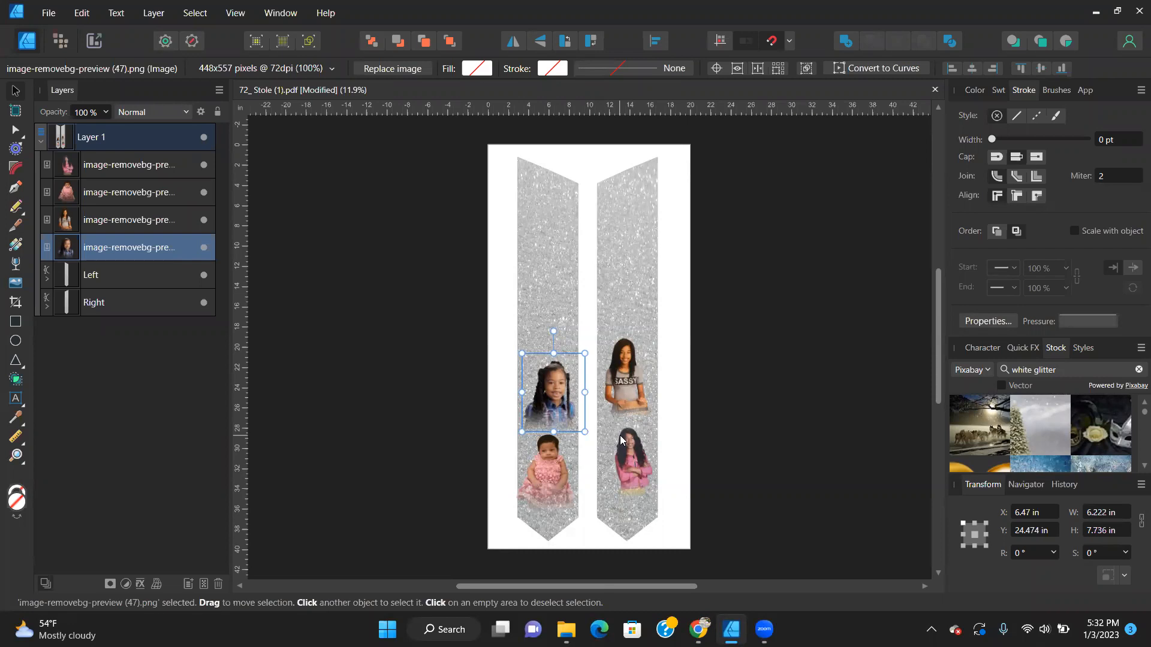
pyautogui.scroll(3, 620, 431)
pyautogui.scroll(-3, 593, 378)
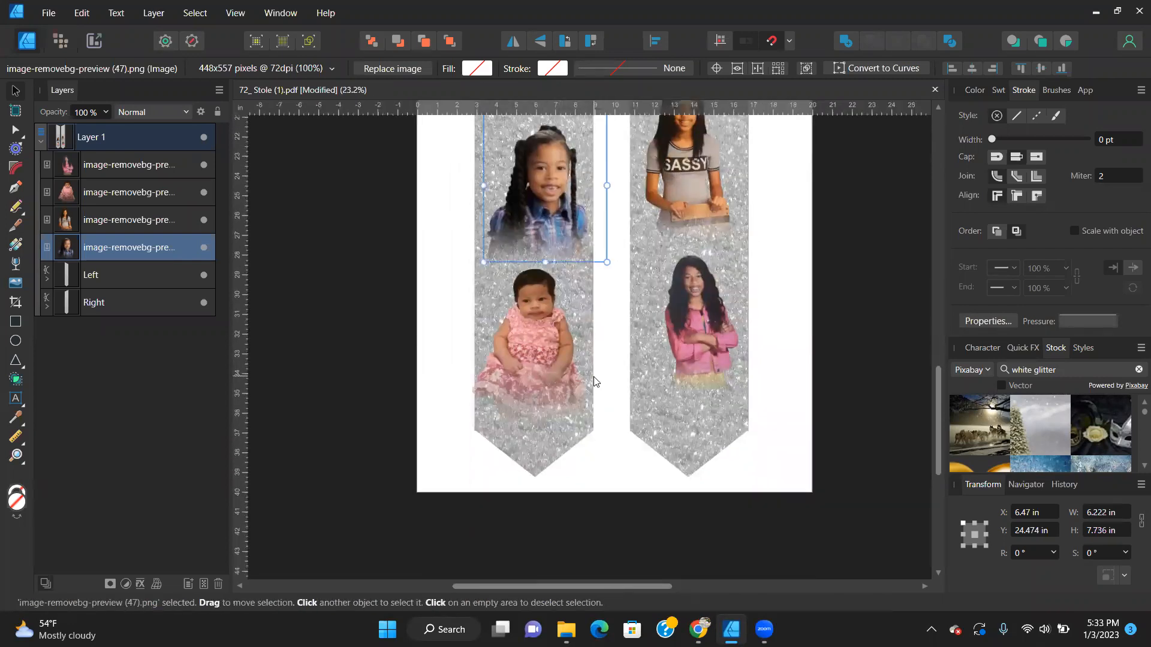
# Move the plaid-shirt cutout down behind the baby portrait, centred on the Left panel at about X 5.92 in, Y 27.78 in.
pyautogui.moveTo(549, 191); pyautogui.dragTo(527, 253)
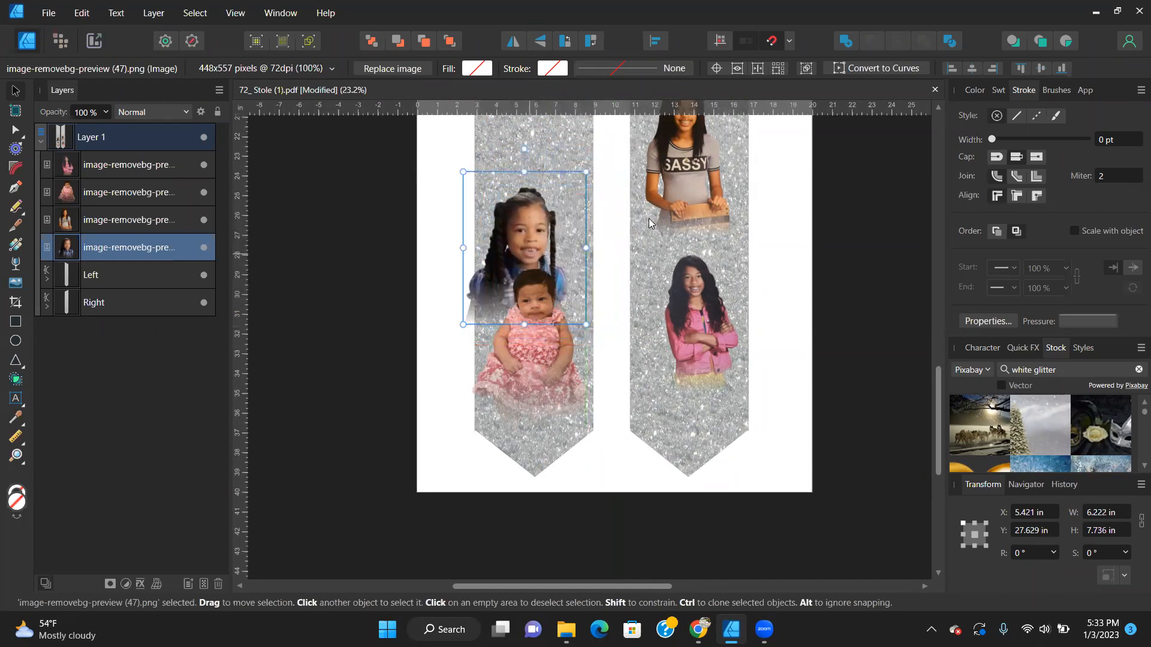
pyautogui.moveTo(518, 241)
pyautogui.mouseDown()
pyautogui.moveTo(531, 229)
pyautogui.moveTo(536, 242)
pyautogui.moveTo(515, 254)
pyautogui.moveTo(529, 247)
pyautogui.mouseUp()
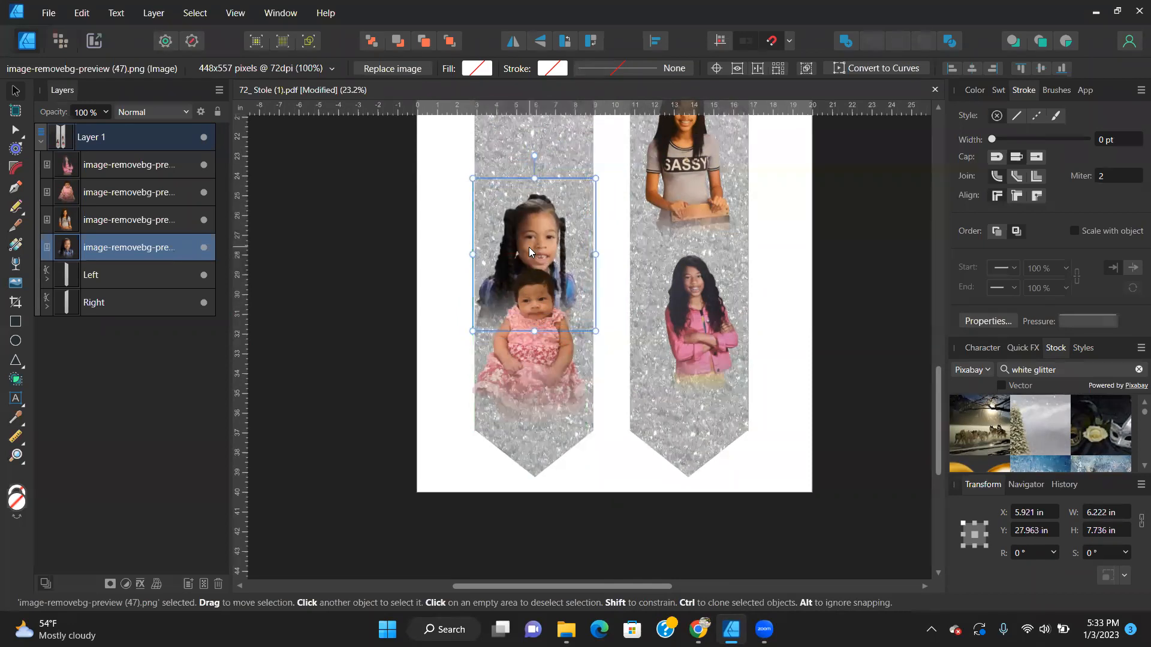
pyautogui.click(772, 41)
pyautogui.moveTo(488, 254); pyautogui.dragTo(528, 240)
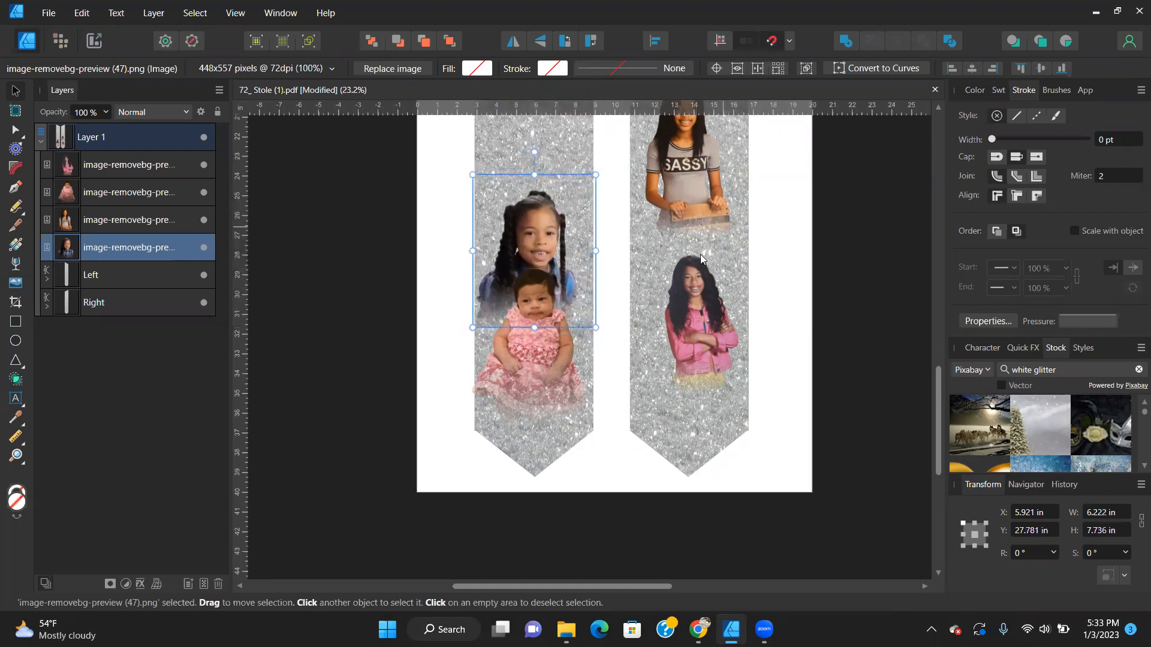
pyautogui.click(410, 210)
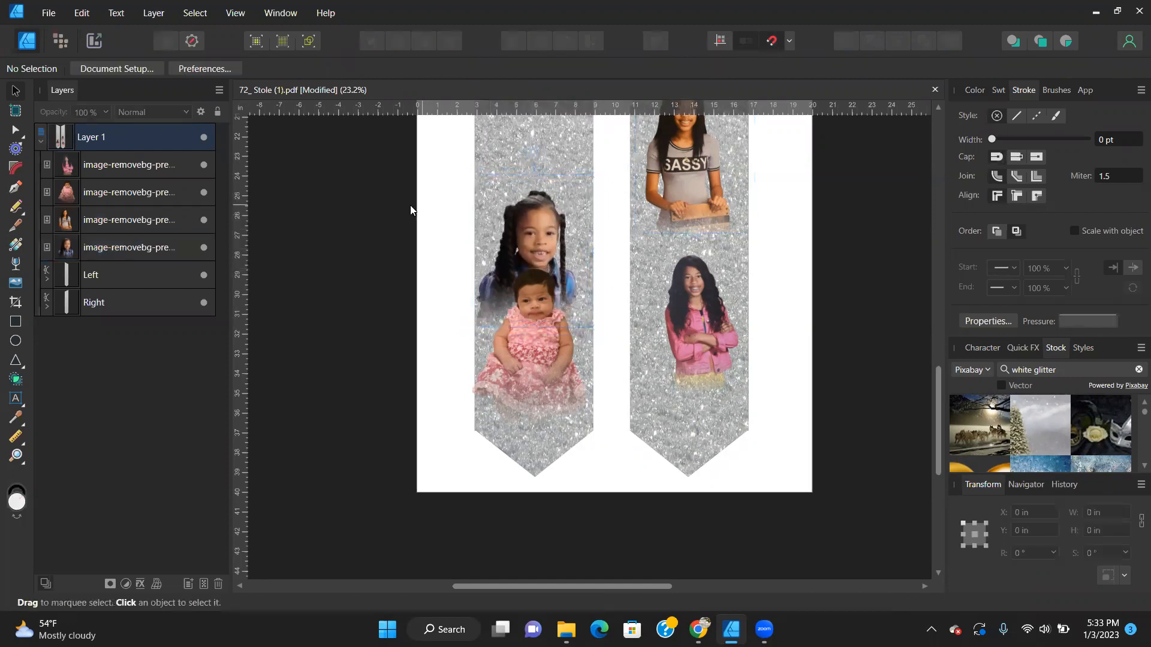
pyautogui.scroll(3, 318, 264)
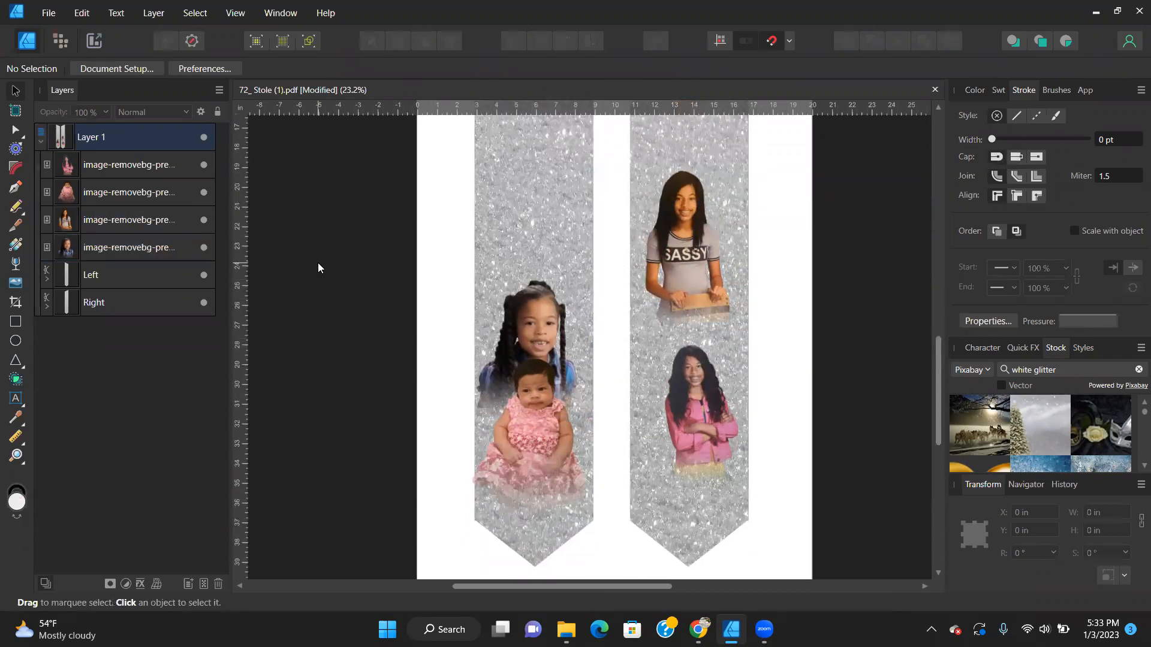
pyautogui.hotkey('ctrl', '0')
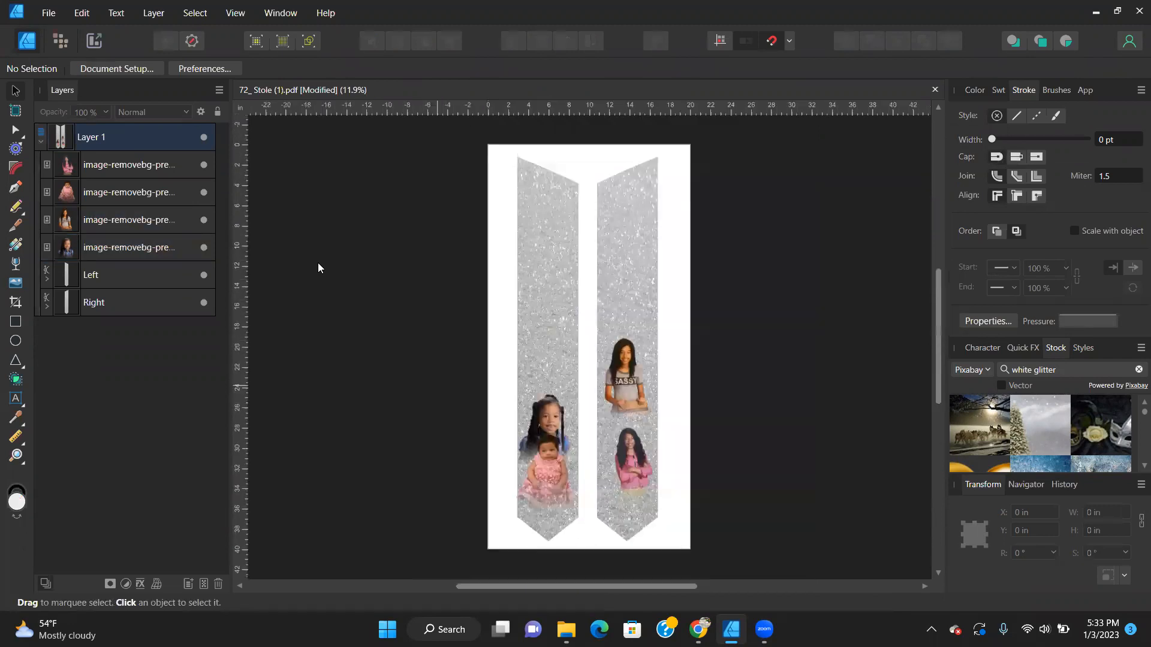
# Draw a tall rectangle about 9 by 37.7 in beside the Left panel and move it to about X -1.7 in, Y 21.13 in.
pyautogui.click(557, 280)
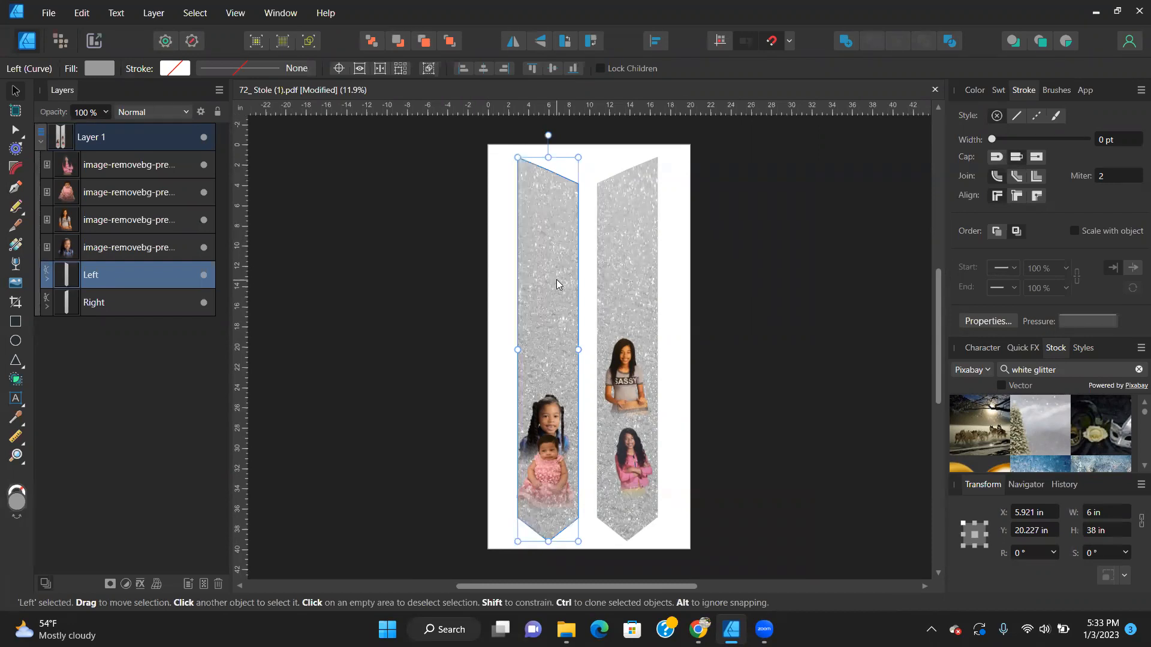
pyautogui.scroll(-2, 431, 414)
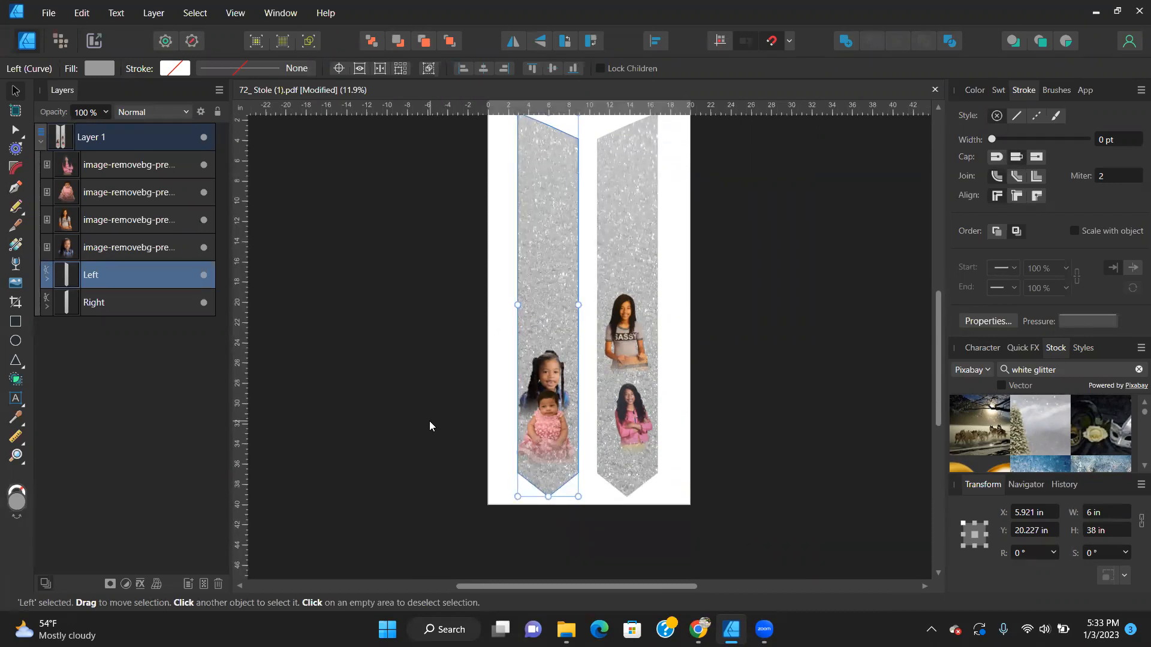
pyautogui.click(16, 321)
pyautogui.moveTo(395, 171)
pyautogui.mouseDown()
pyautogui.moveTo(488, 315)
pyautogui.moveTo(496, 501)
pyautogui.moveTo(478, 540)
pyautogui.moveTo(488, 552)
pyautogui.mouseUp()
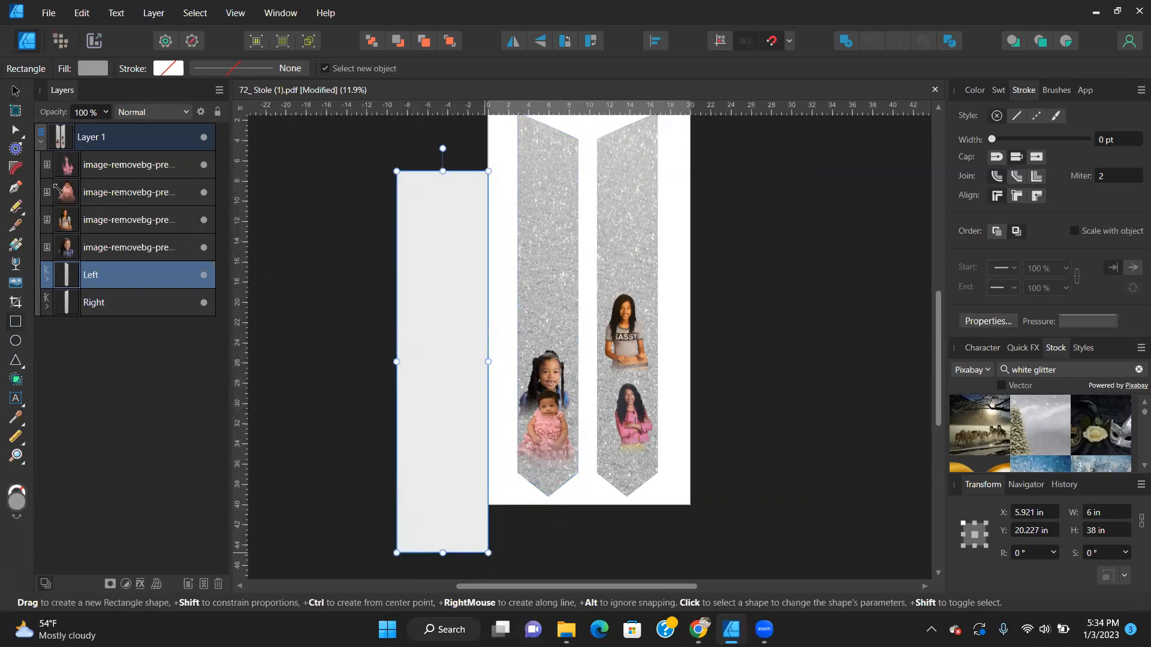
pyautogui.click(17, 92)
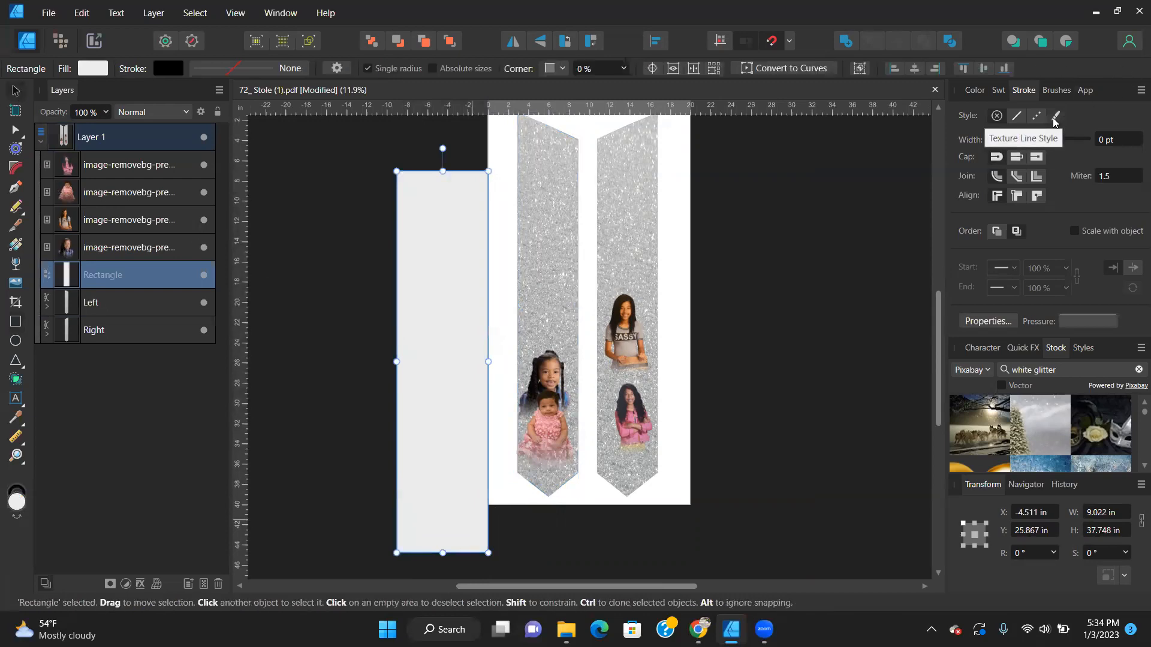
pyautogui.moveTo(431, 390); pyautogui.dragTo(460, 349)
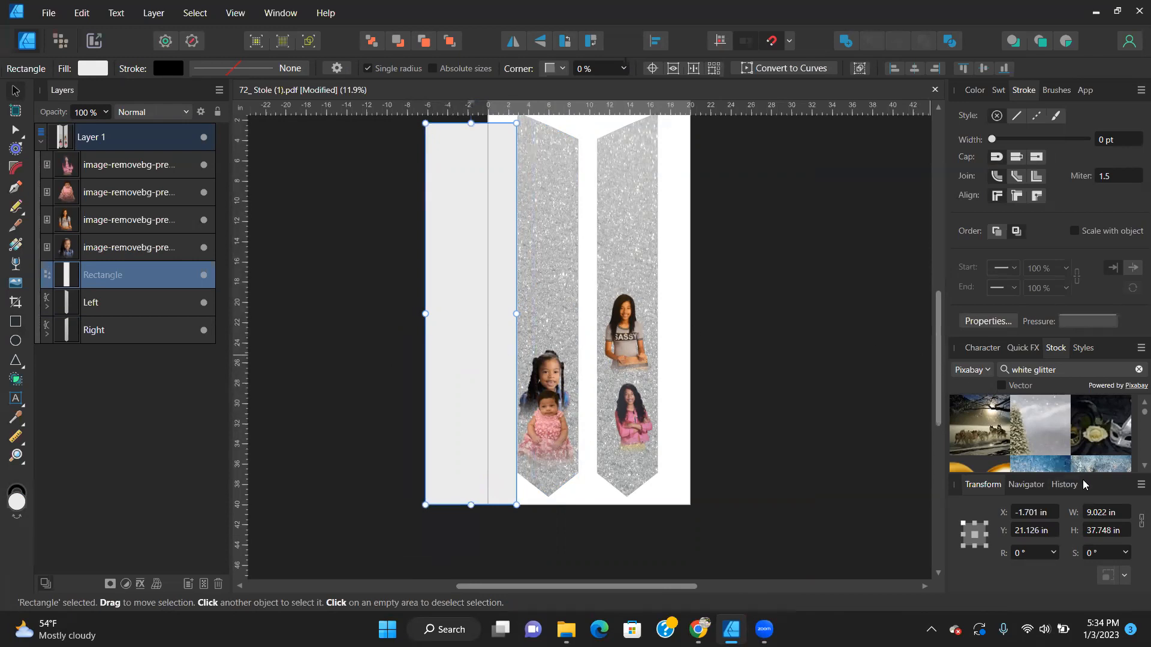
# Set the rectangle's width to 4.75 in.
pyautogui.click(1116, 513)
pyautogui.write('4')
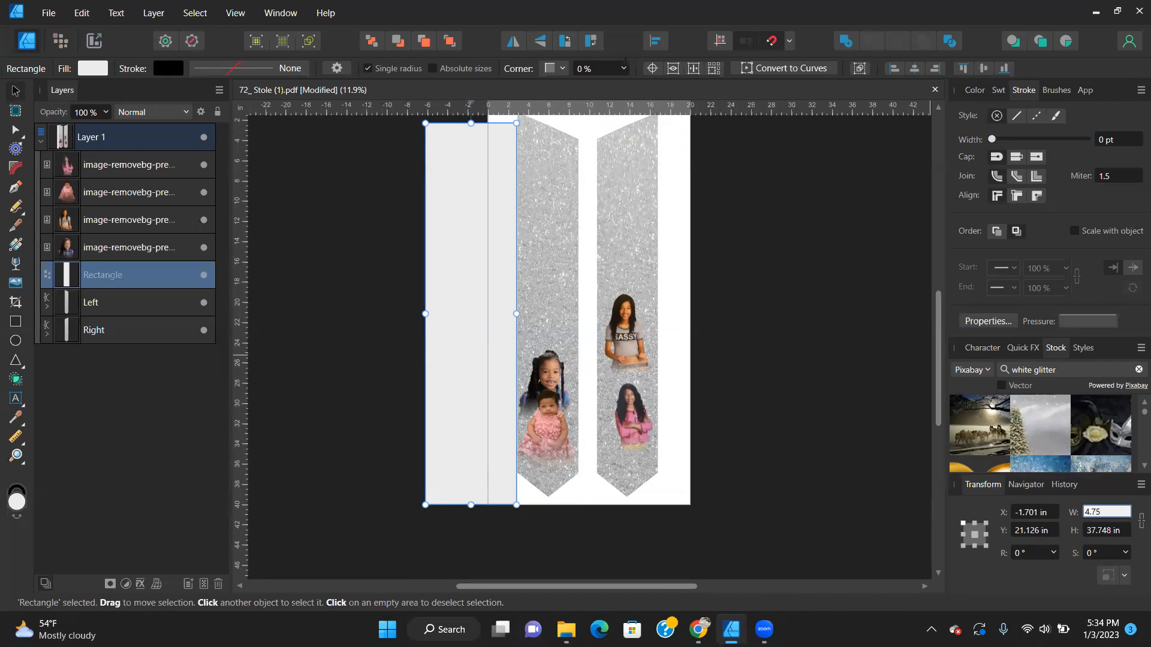
pyautogui.write('.75')
pyautogui.press('Return')
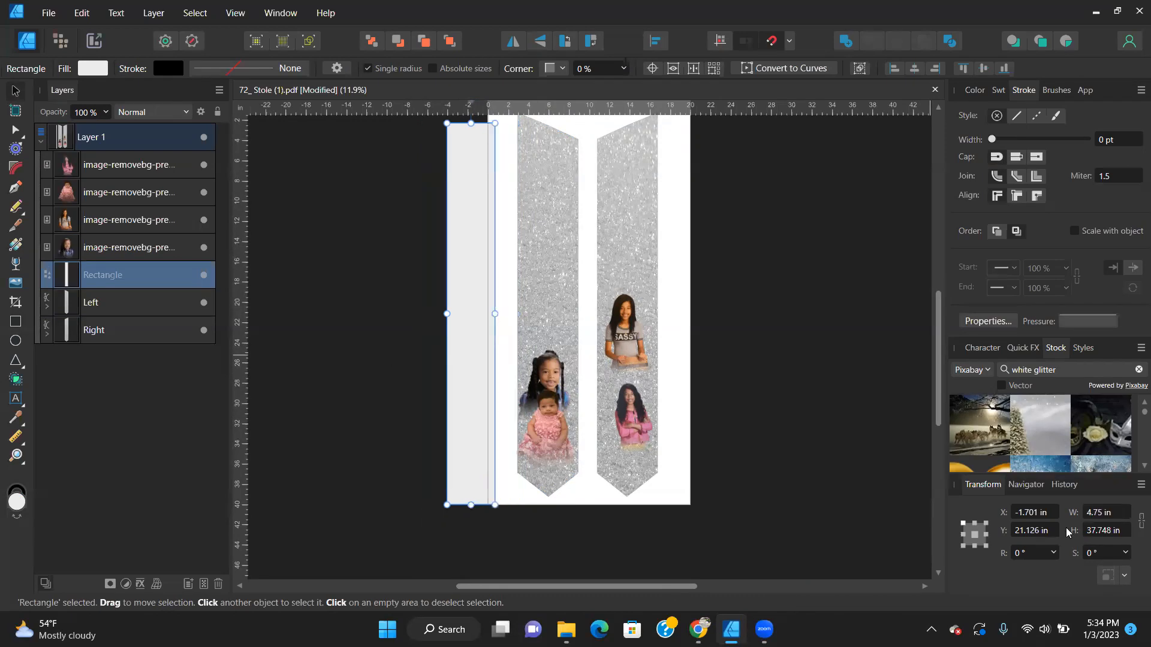
# Set the rectangle's width to 4.8 in.
pyautogui.click(1106, 511)
pyautogui.write('4.8')
pyautogui.press('Return')
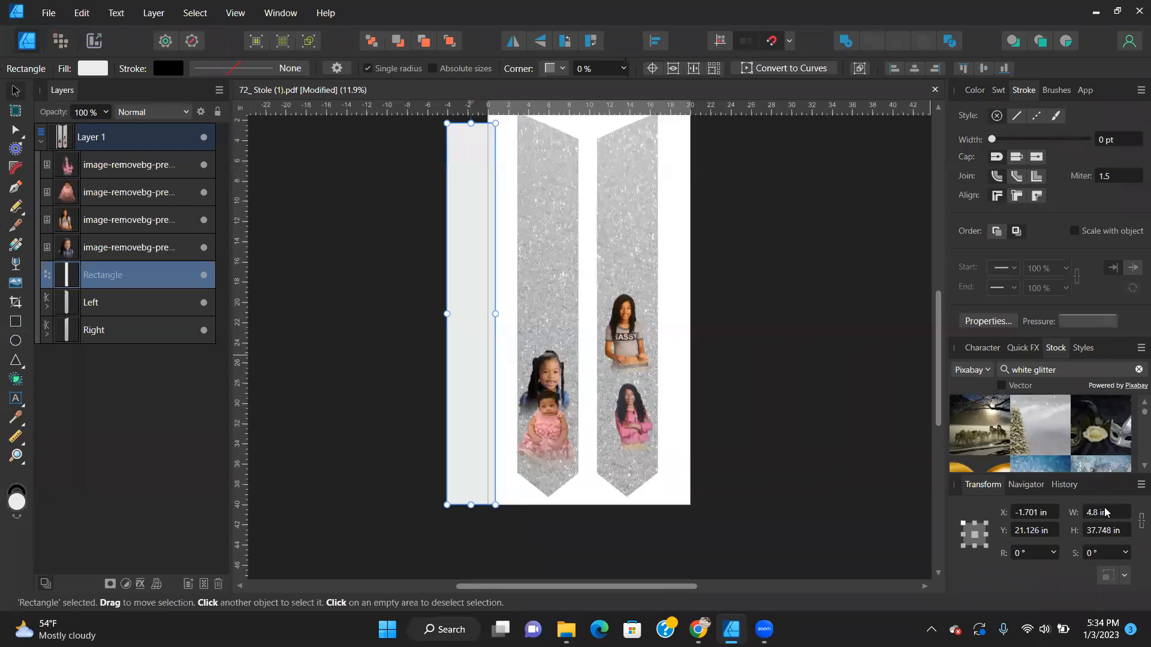
# Centre the narrow rectangle over the Left panel at about X 5.92 in, Y 21.13 in, behind the portraits.
pyautogui.moveTo(463, 344); pyautogui.dragTo(540, 354)
pyautogui.scroll(4, 540, 353)
pyautogui.scroll(1, 540, 355)
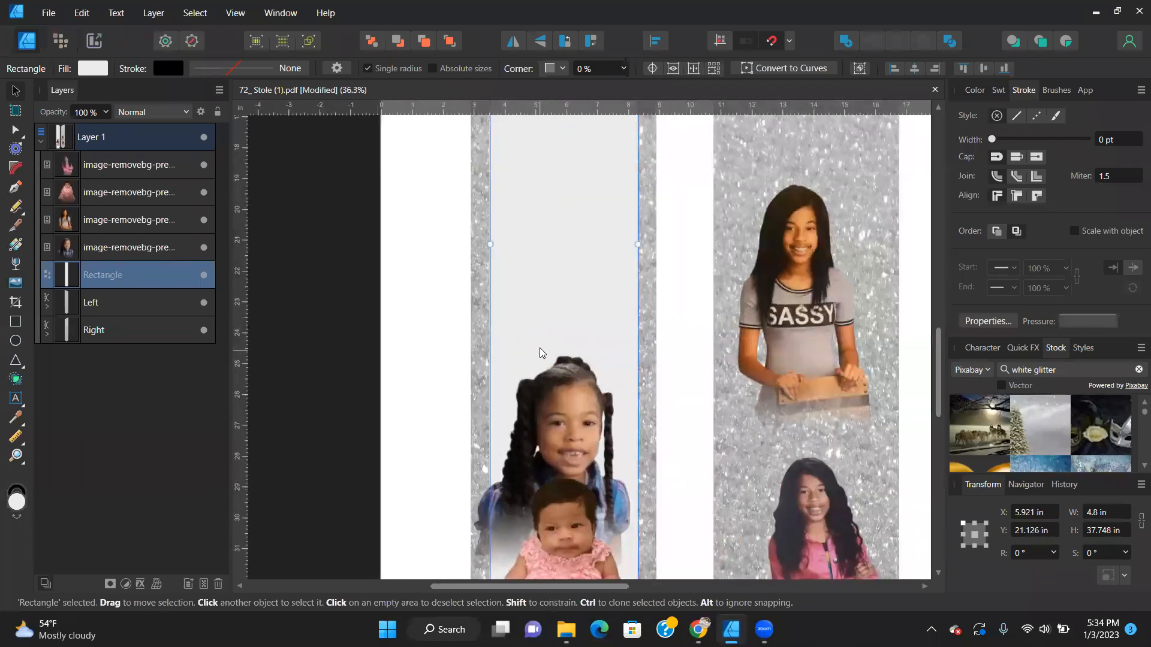
pyautogui.scroll(-6, 553, 304)
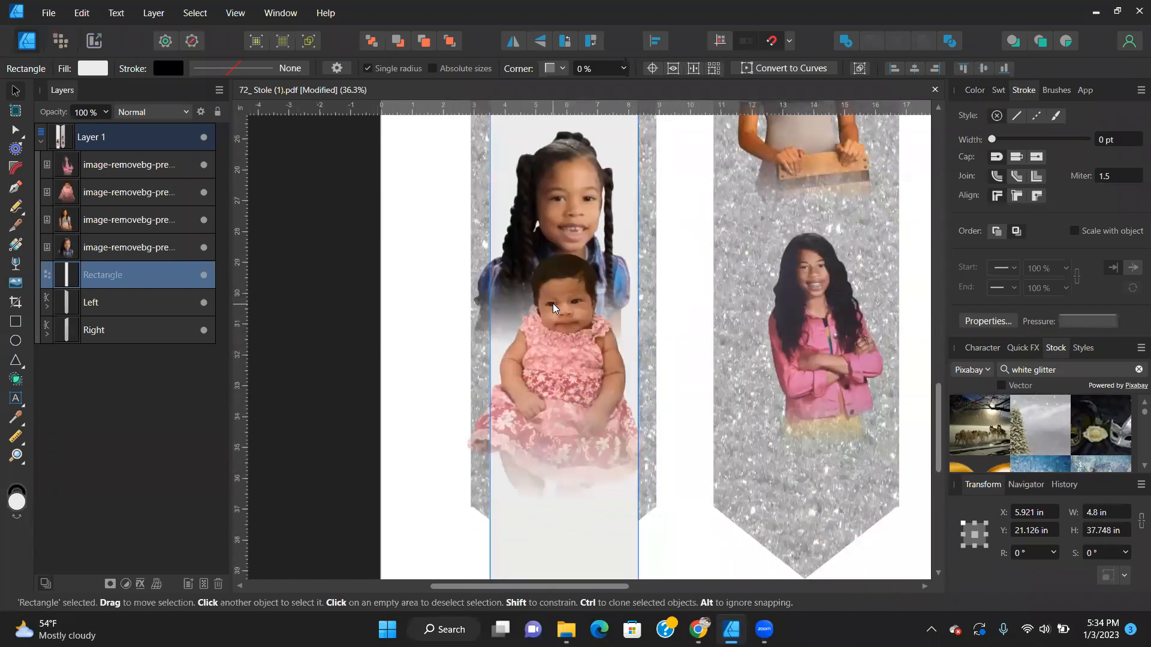
pyautogui.moveTo(574, 348)
pyautogui.mouseDown()
pyautogui.moveTo(584, 274)
pyautogui.moveTo(579, 347)
pyautogui.mouseUp()
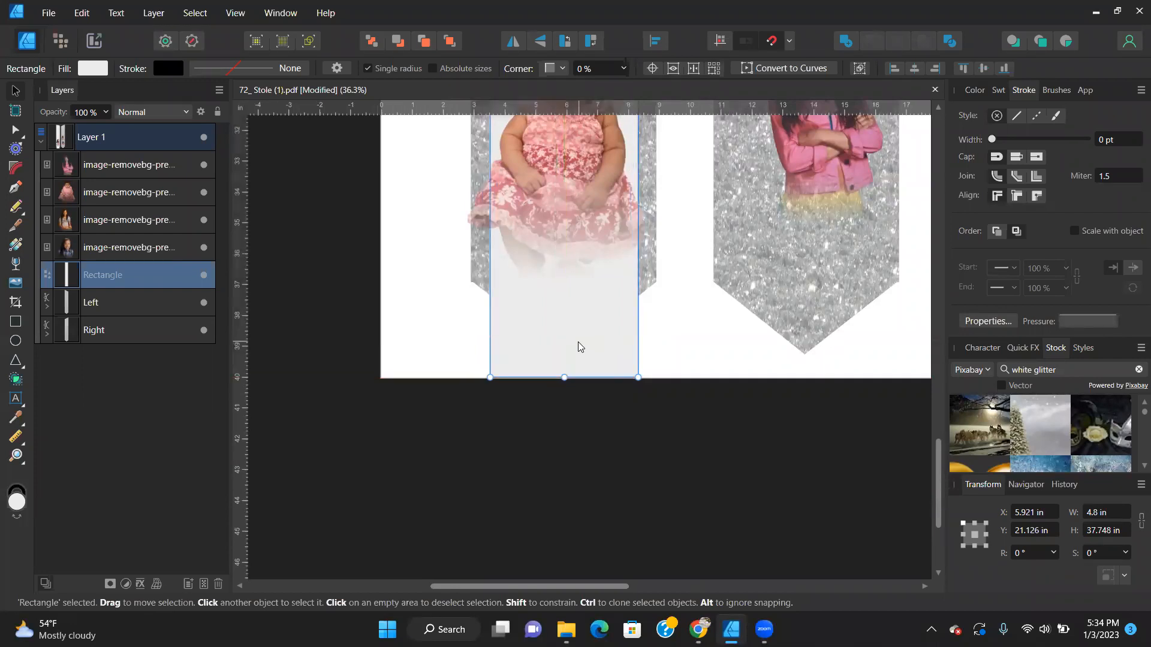
# Extend the narrow rectangle upward to the full 40 in page height and fill it with red (FF0000).
pyautogui.hotkey('ctrl', '0')
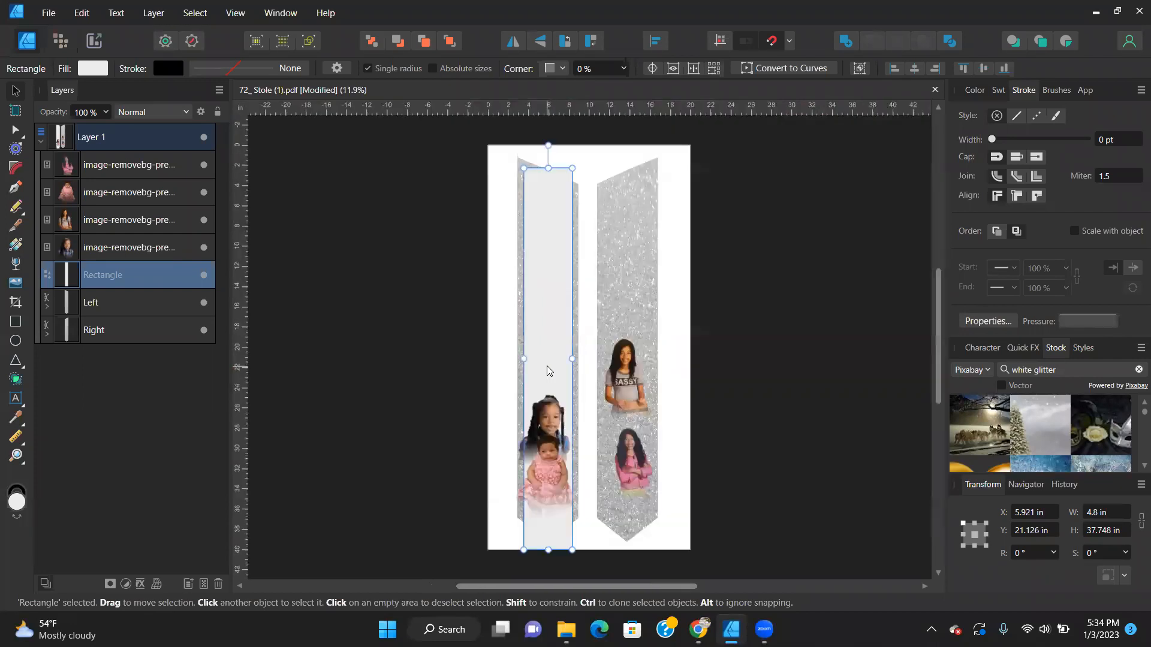
pyautogui.moveTo(548, 168)
pyautogui.mouseDown()
pyautogui.moveTo(550, 131)
pyautogui.moveTo(550, 149)
pyautogui.mouseUp()
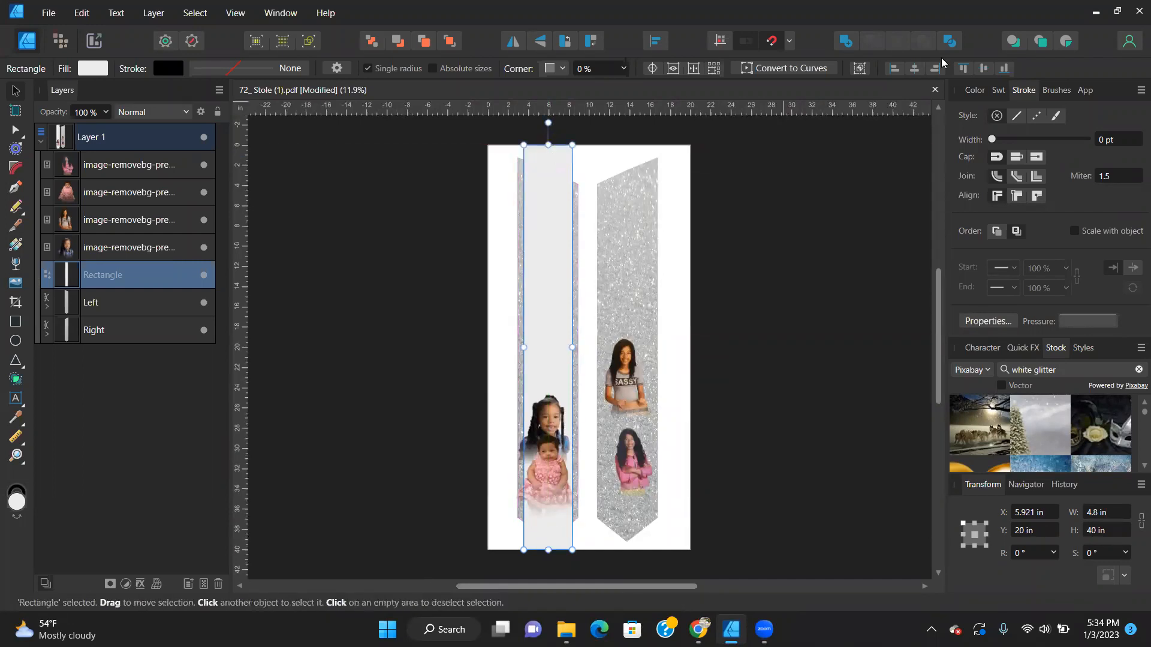
pyautogui.click(974, 91)
pyautogui.click(1094, 184)
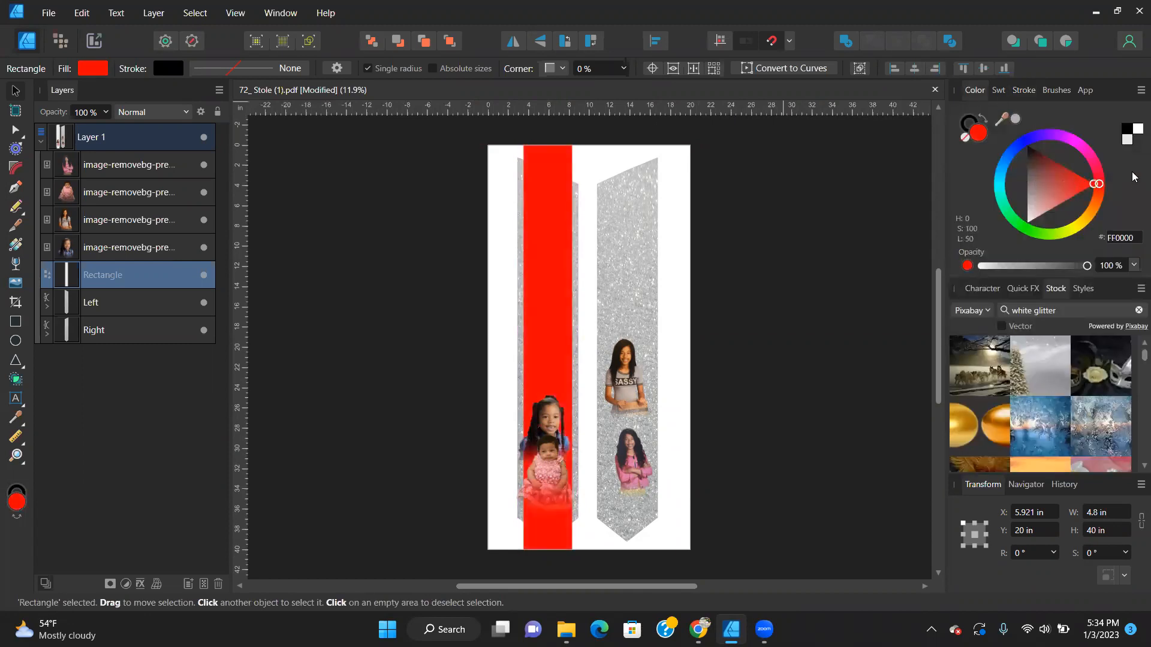
# Lower the red rectangle's layer opacity to 15%.
pyautogui.click(106, 113)
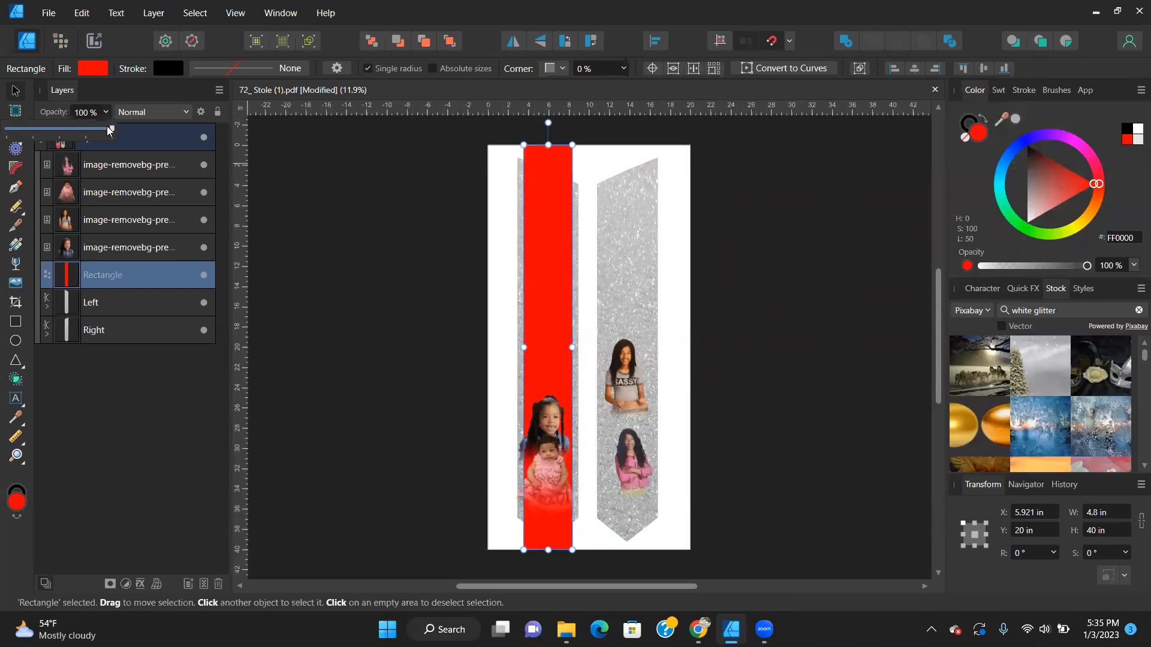
pyautogui.moveTo(112, 129); pyautogui.dragTo(27, 148)
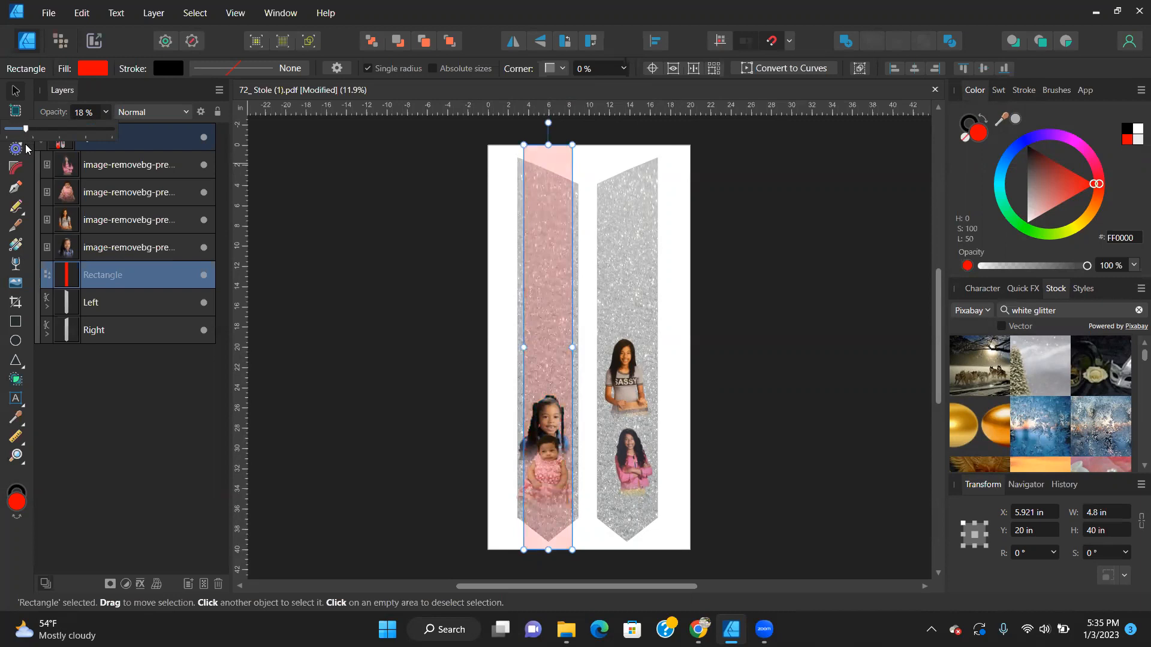
pyautogui.click(87, 110)
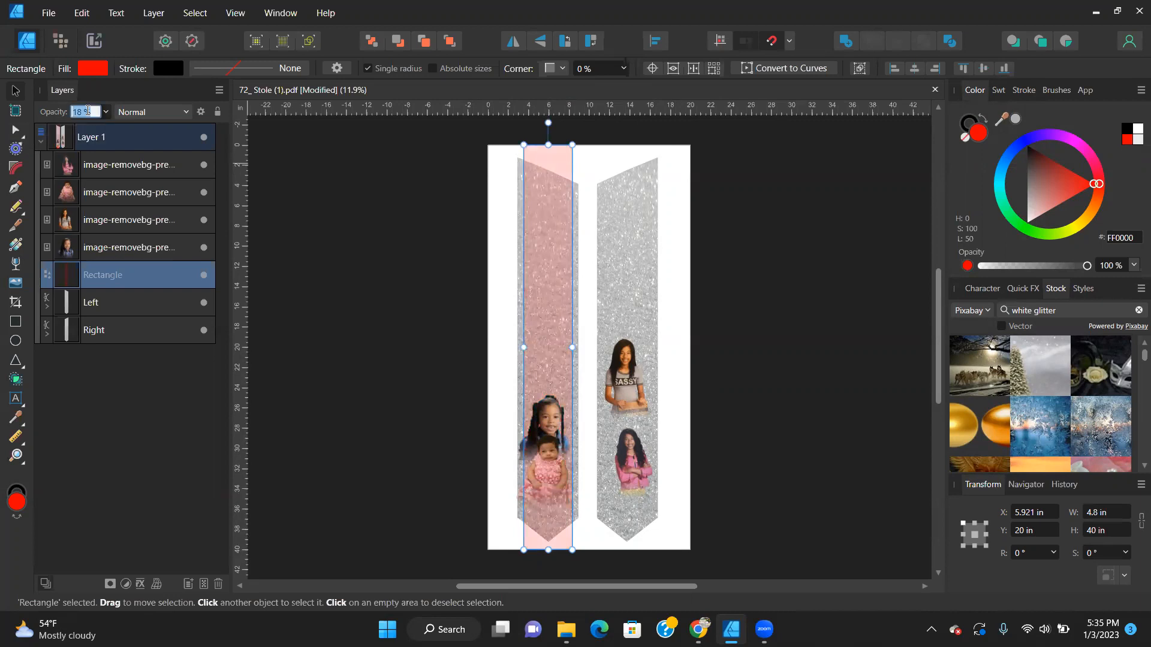
pyautogui.write('15')
pyautogui.press('Return')
pyautogui.click(325, 222)
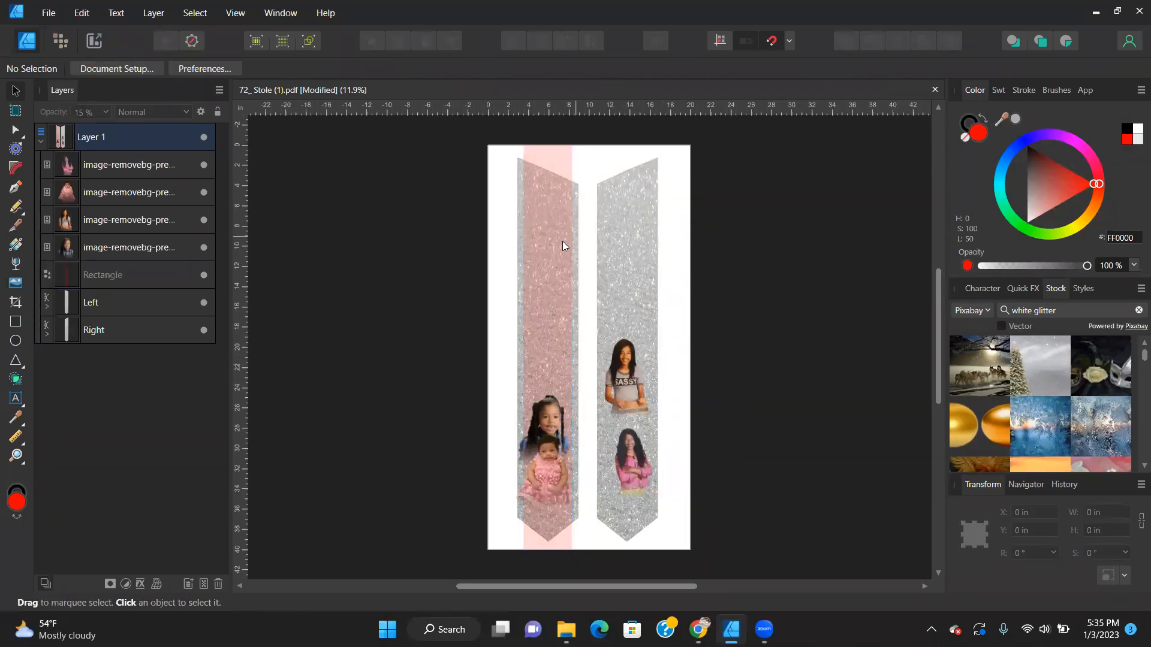
# Duplicate the translucent red rectangle onto the Right panel at about X 13.78 in, Y 20 in.
pyautogui.click(548, 158)
pyautogui.click(397, 271)
pyautogui.click(568, 169)
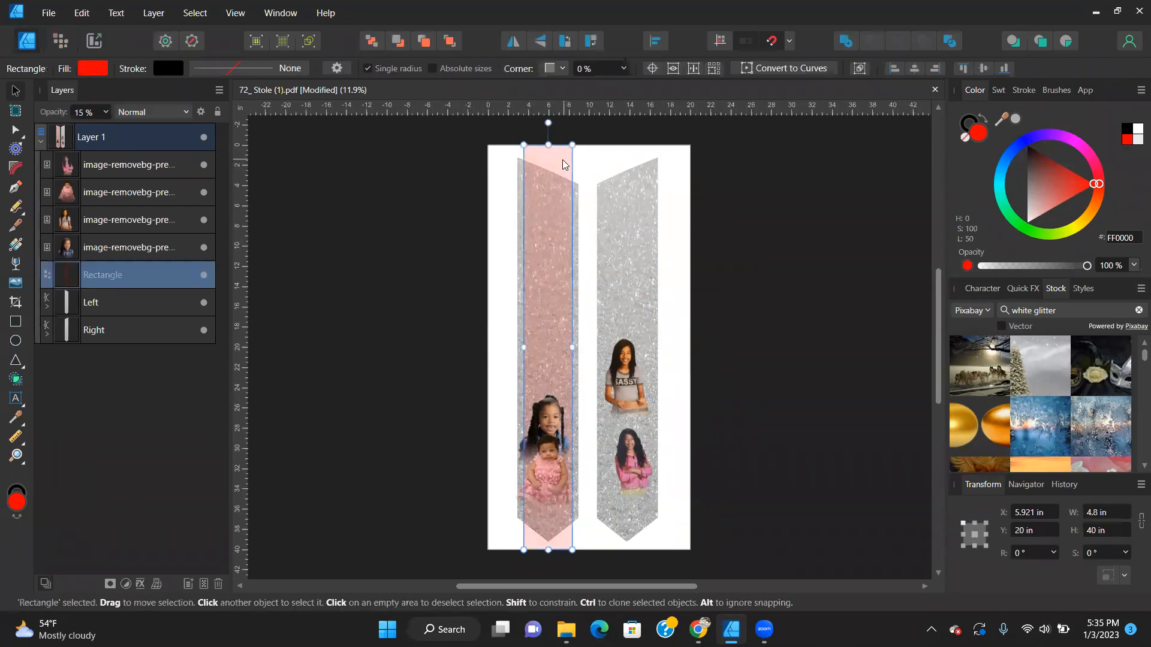
pyautogui.moveTo(566, 163); pyautogui.dragTo(638, 180)
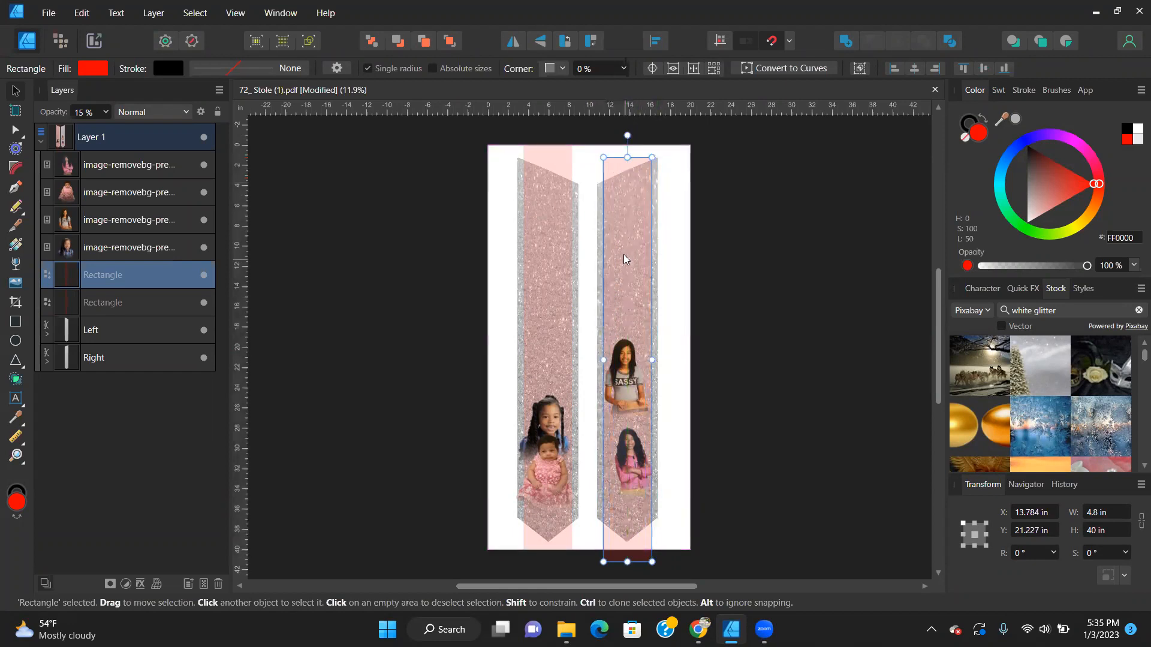
pyautogui.moveTo(623, 244); pyautogui.dragTo(624, 231)
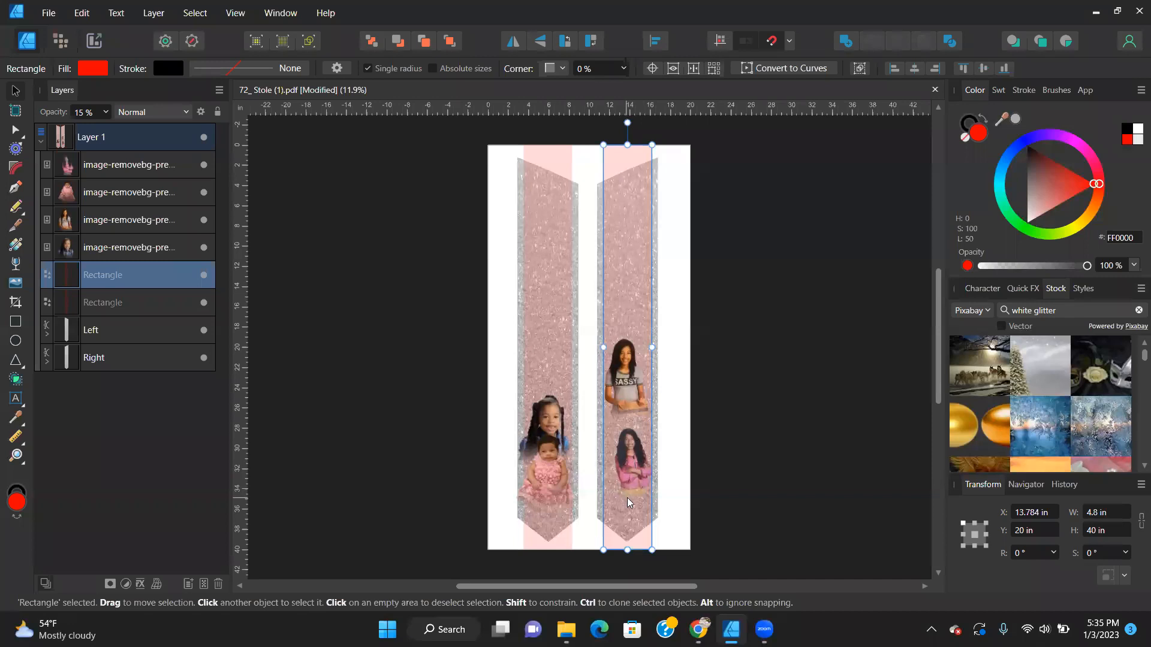
pyautogui.click(723, 471)
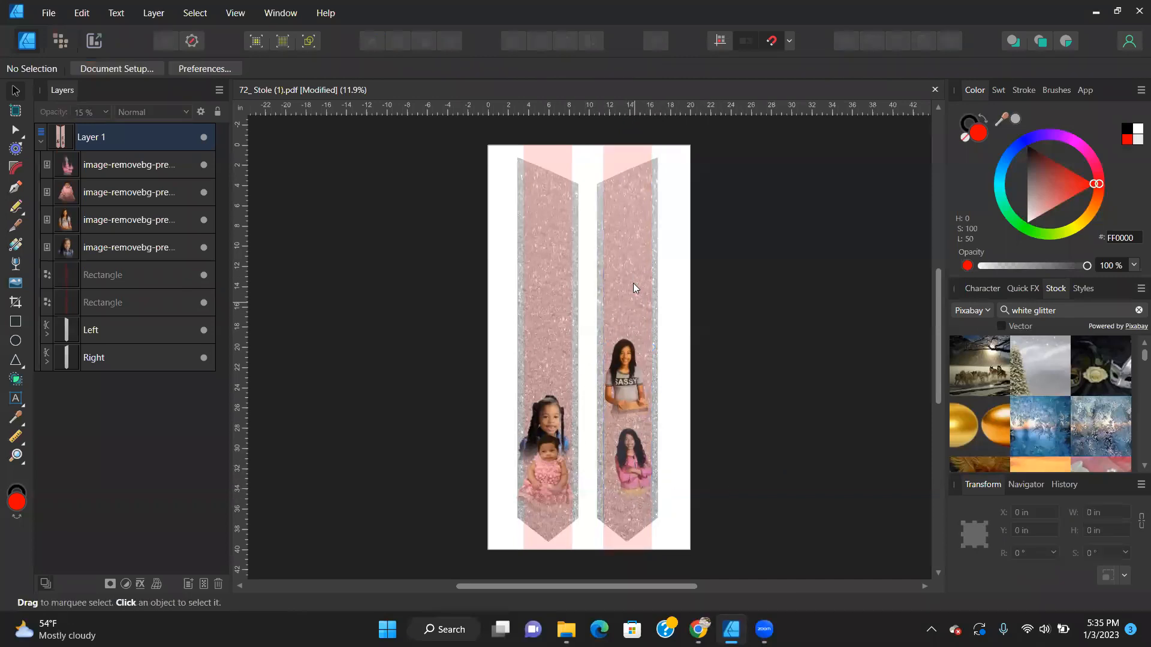
# Enlarge the baby portrait on the Left panel around its centre to about 7.69 by 11.31 in.
pyautogui.scroll(5, 492, 475)
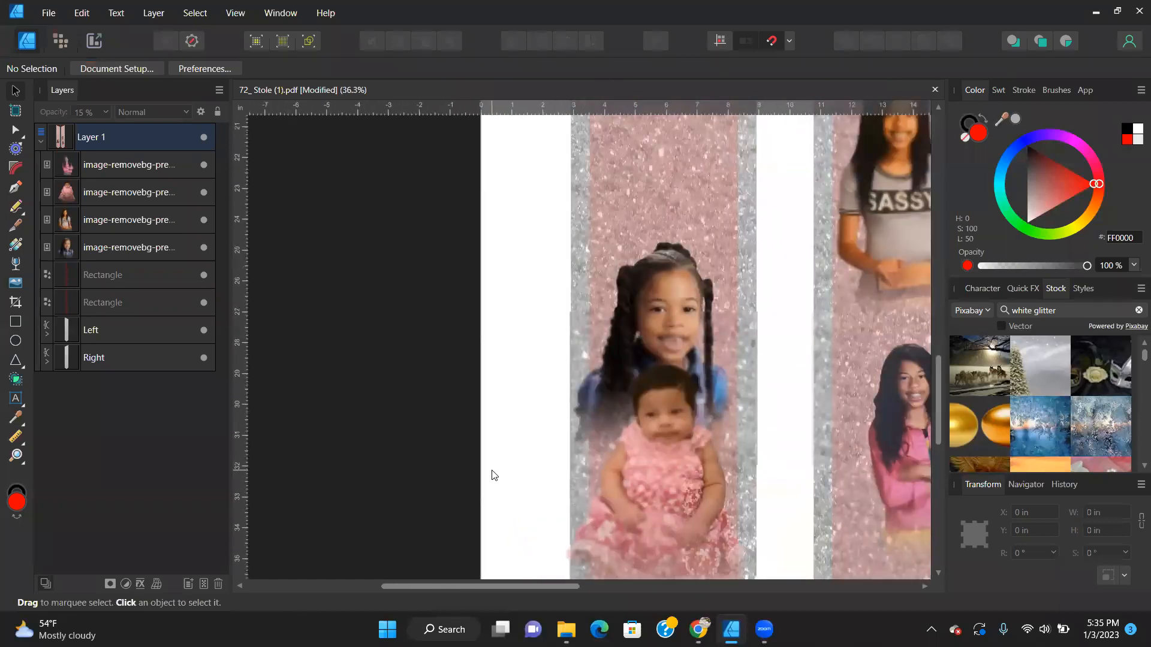
pyautogui.scroll(-3, 429, 432)
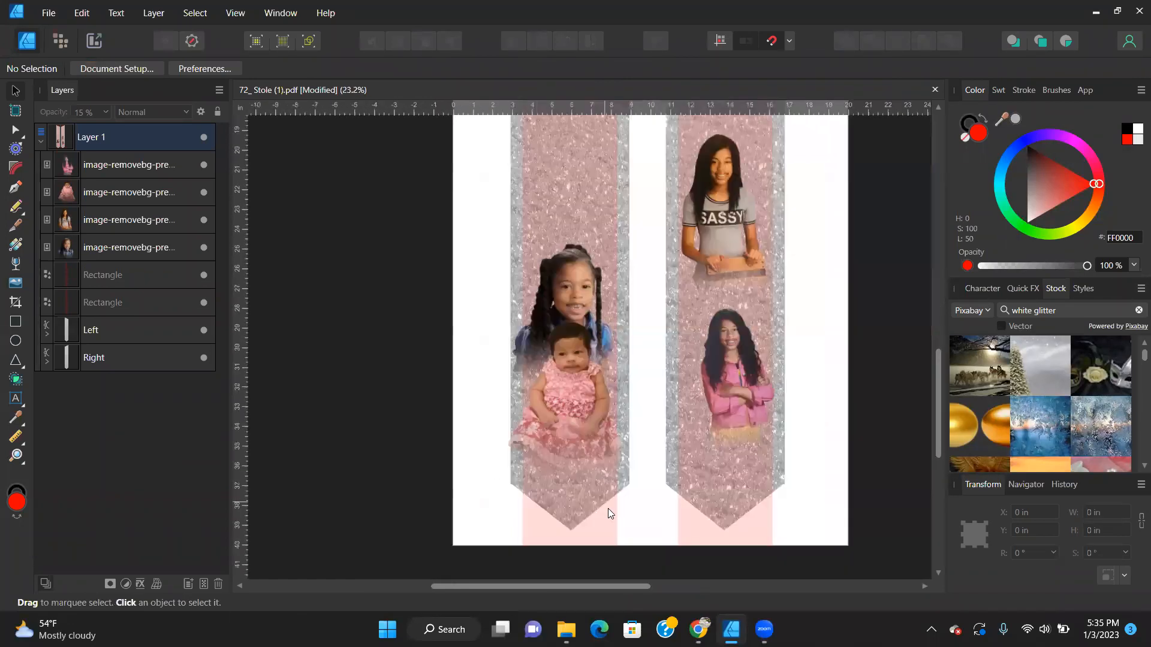
pyautogui.click(571, 395)
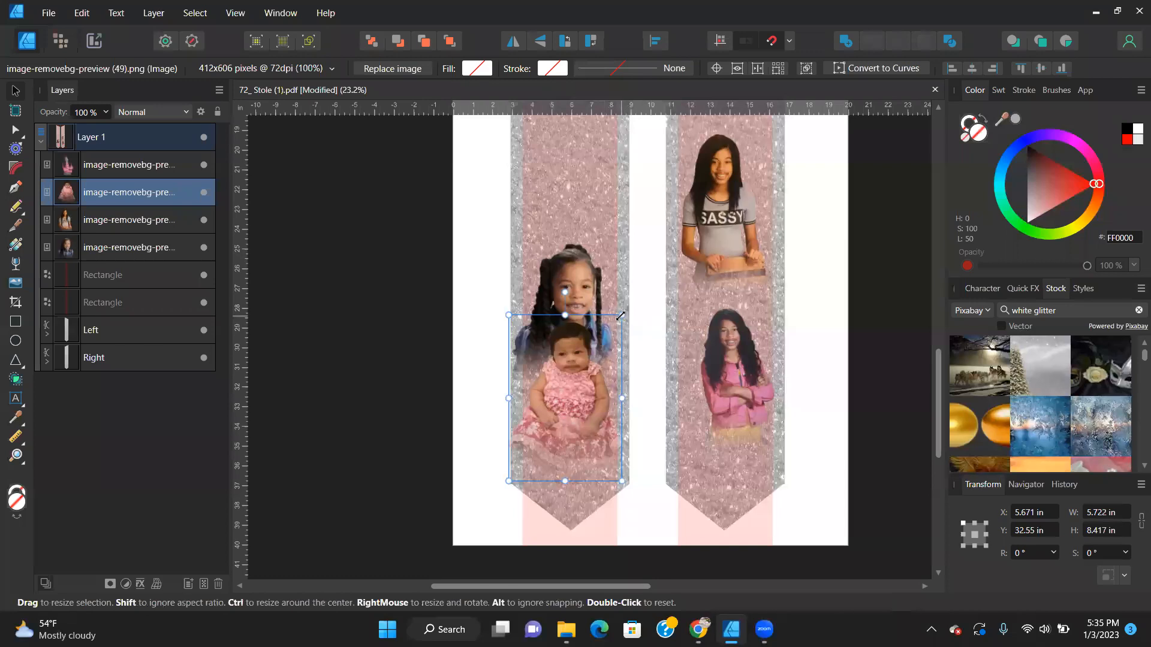
pyautogui.moveTo(620, 314); pyautogui.dragTo(679, 318)
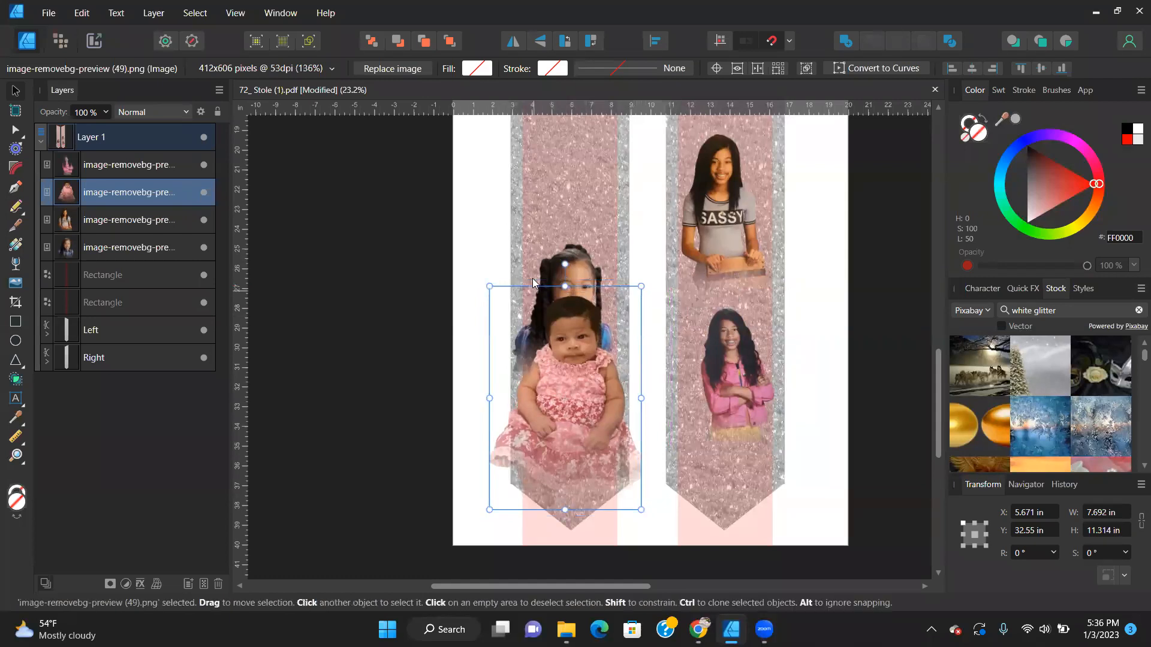
# Enlarge the girl's portrait above the baby to about 7.6 by 9.46 in and place it at about X 6.2 in, Y 25.11 in.
pyautogui.click(585, 263)
pyautogui.moveTo(585, 264); pyautogui.dragTo(594, 220)
pyautogui.moveTo(641, 183); pyautogui.dragTo(657, 167)
pyautogui.moveTo(590, 261)
pyautogui.mouseDown()
pyautogui.moveTo(576, 261)
pyautogui.moveTo(582, 255)
pyautogui.mouseUp()
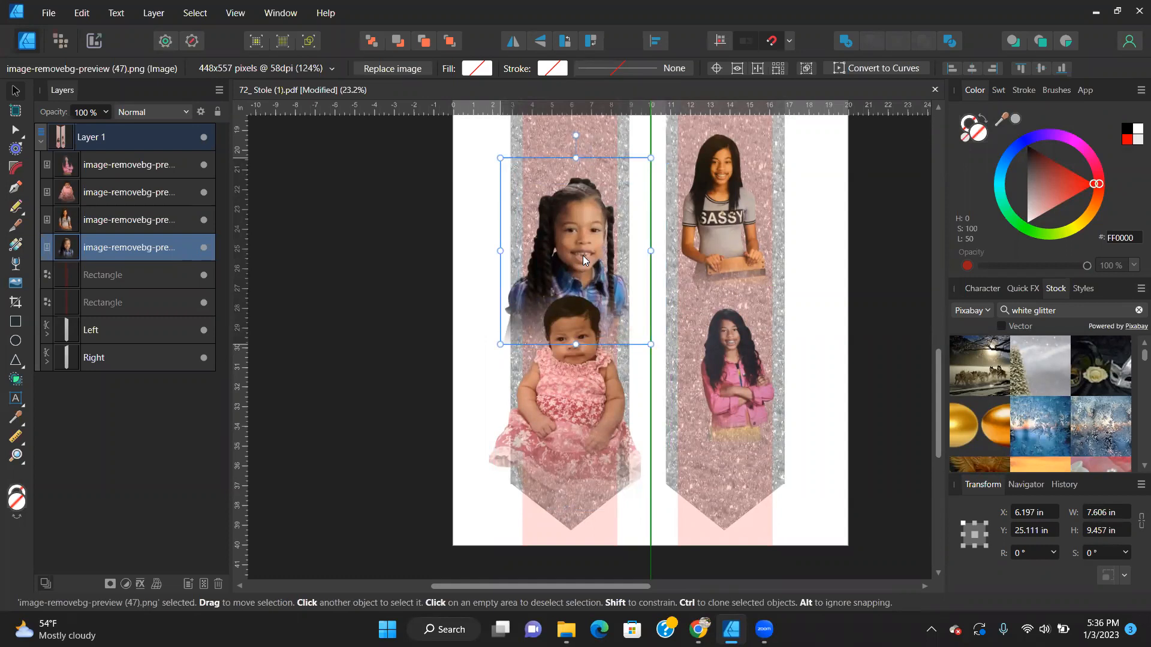
pyautogui.click(326, 284)
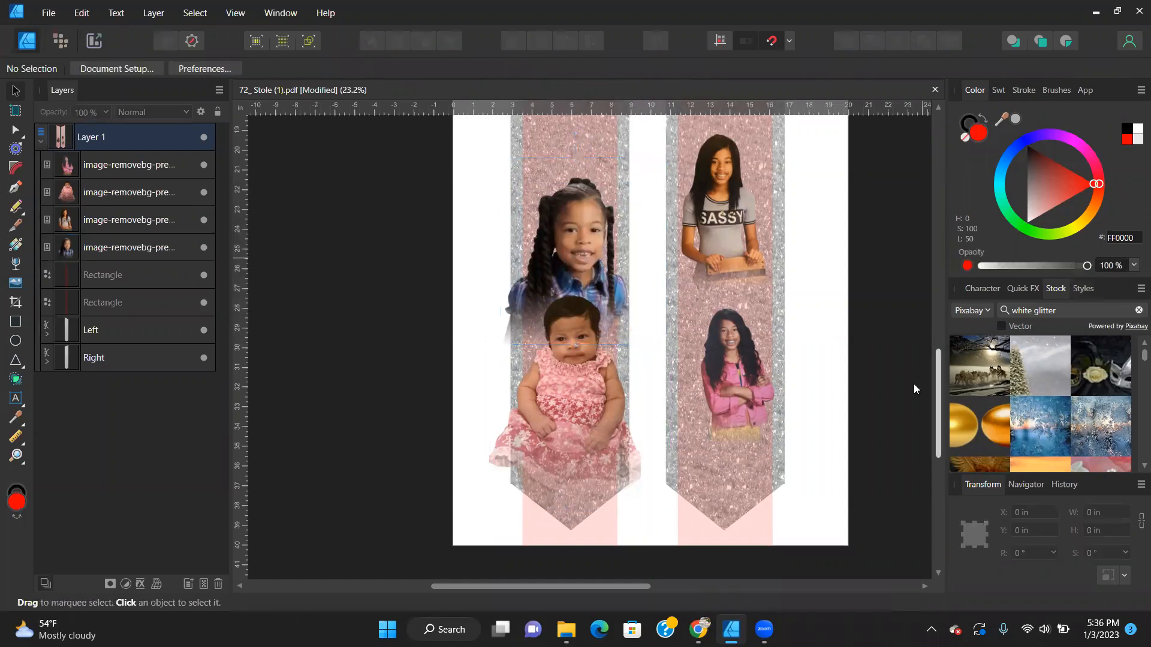
# Enlarge the pink-jacket portrait on the Right panel around its centre to about 10.19 by 13.76 in.
pyautogui.click(731, 389)
pyautogui.moveTo(789, 286); pyautogui.dragTo(853, 244)
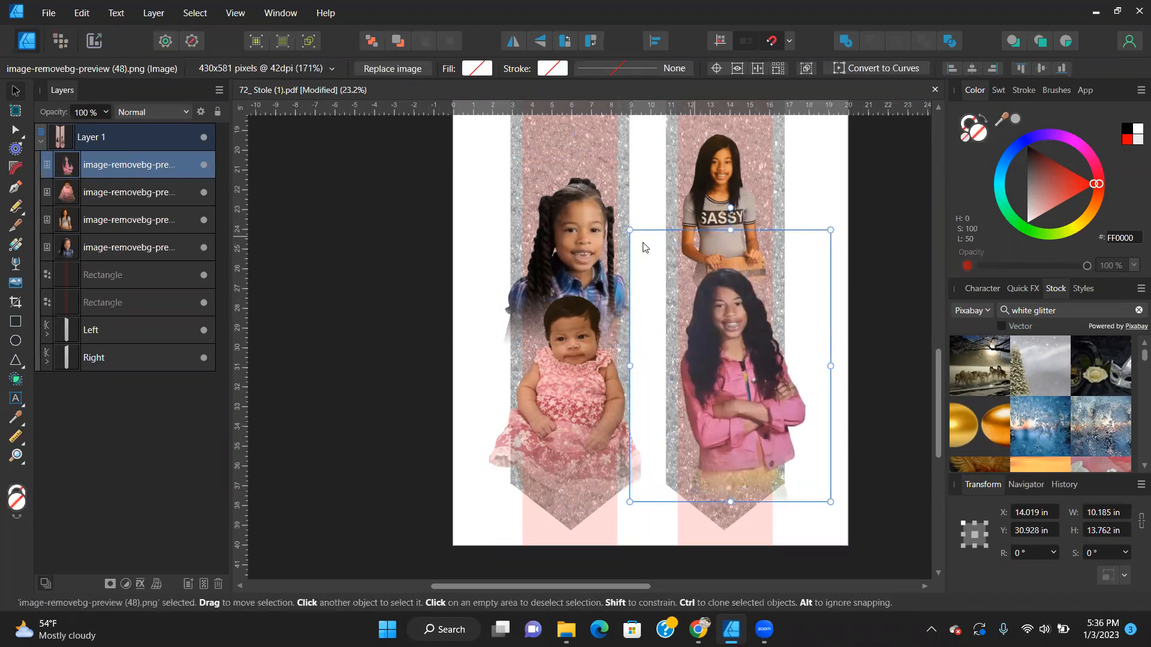
# Try a width of 5 in for the pink-jacket portrait and undo the change.
pyautogui.click(1107, 514)
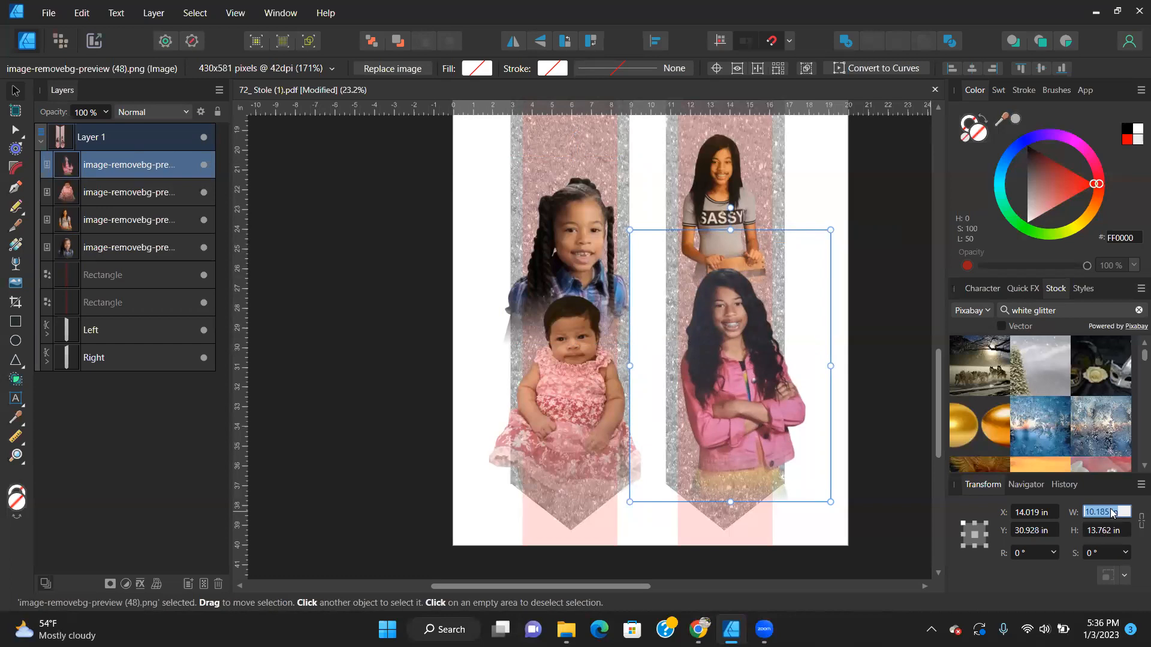
pyautogui.write('5')
pyautogui.press('Return')
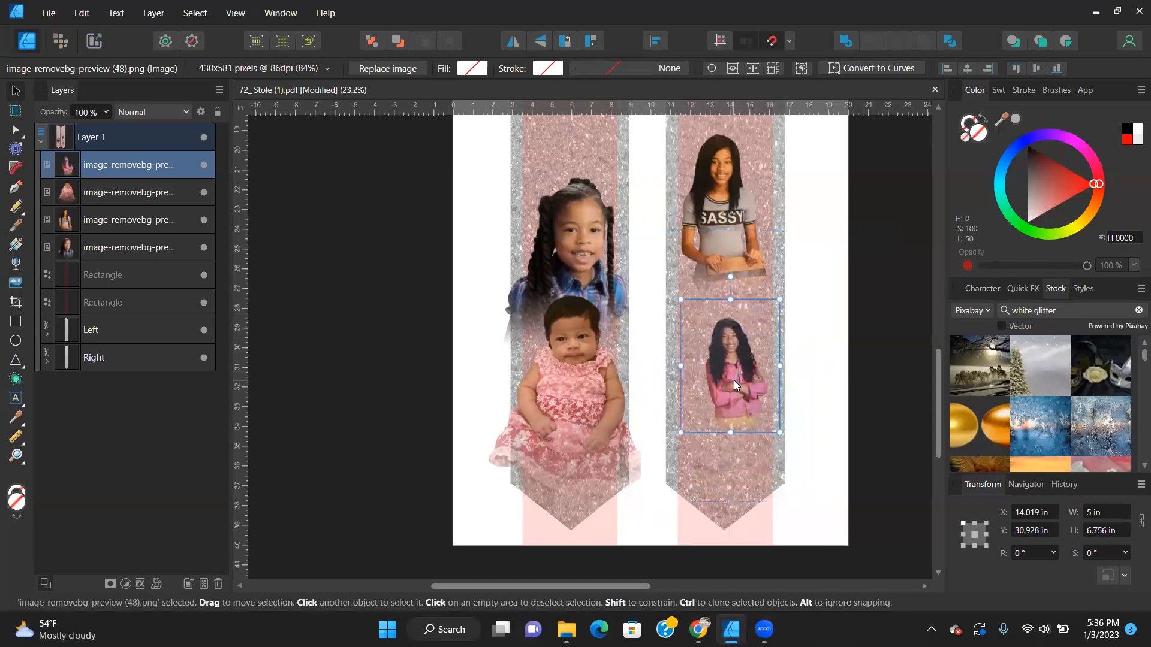
pyautogui.hotkey('ctrl', 'z')
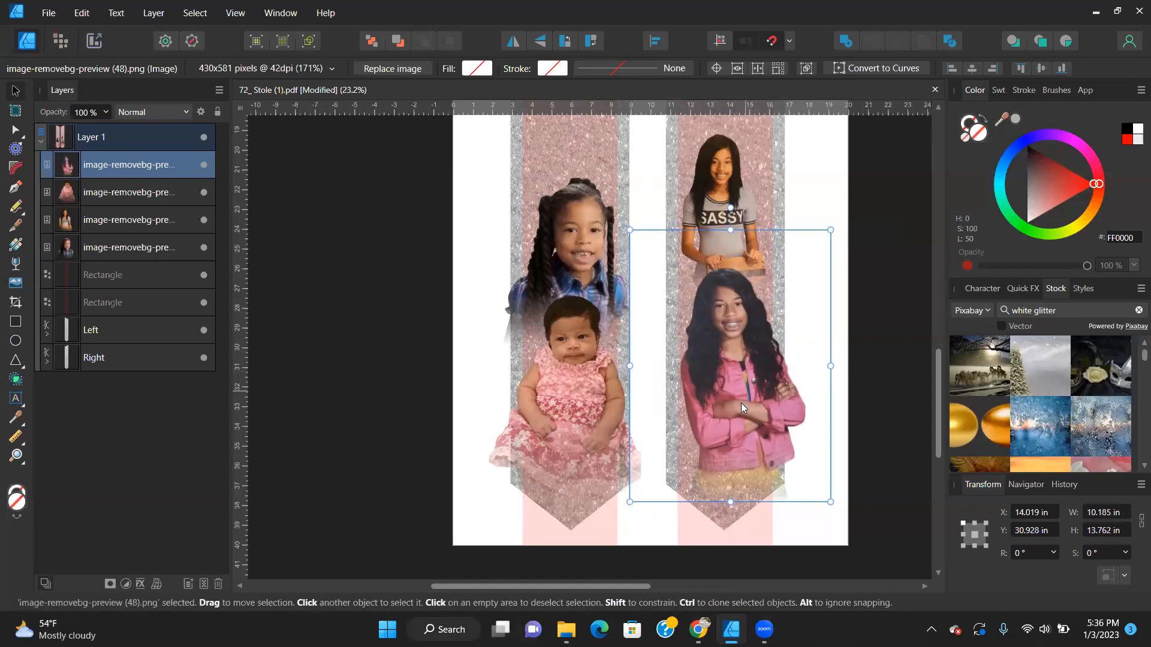
# Move the pink-jacket portrait to about X 13.41 in, Y 31.33 in and shrink it slightly to fit the Right panel.
pyautogui.moveTo(729, 424); pyautogui.dragTo(728, 424)
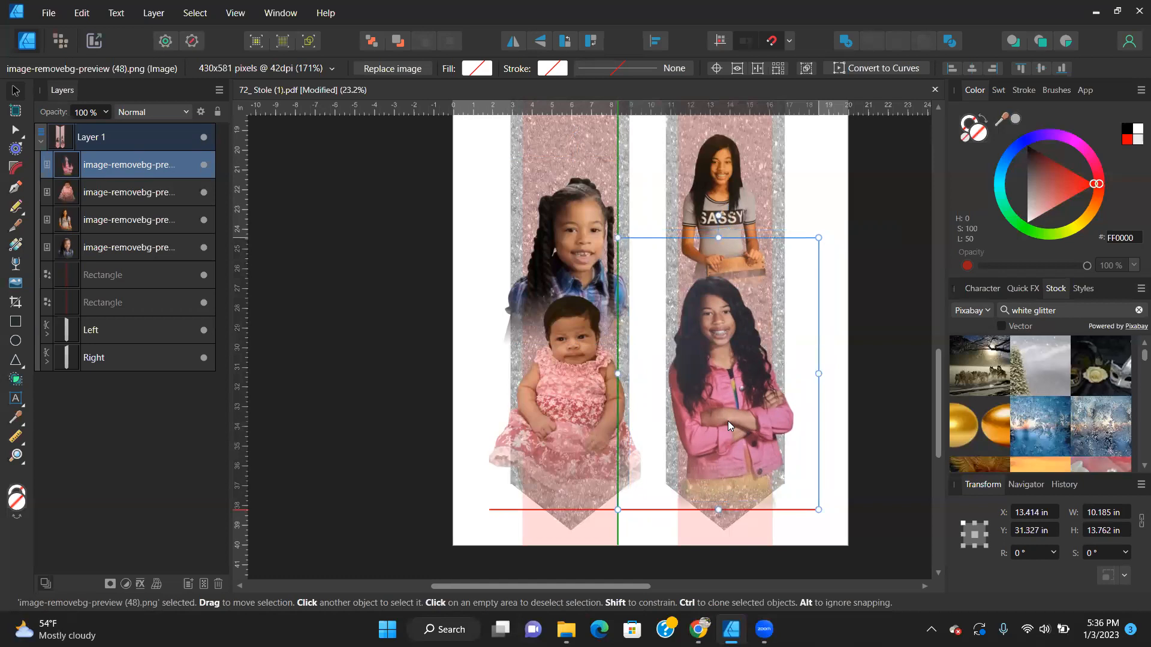
pyautogui.moveTo(819, 237); pyautogui.dragTo(809, 250)
# Enlarge the SASSY-shirt portrait to about 8.34 by 11 in and place it behind the pink-jacket portrait at about X 14.3 in, Y 26.83 in.
pyautogui.click(709, 203)
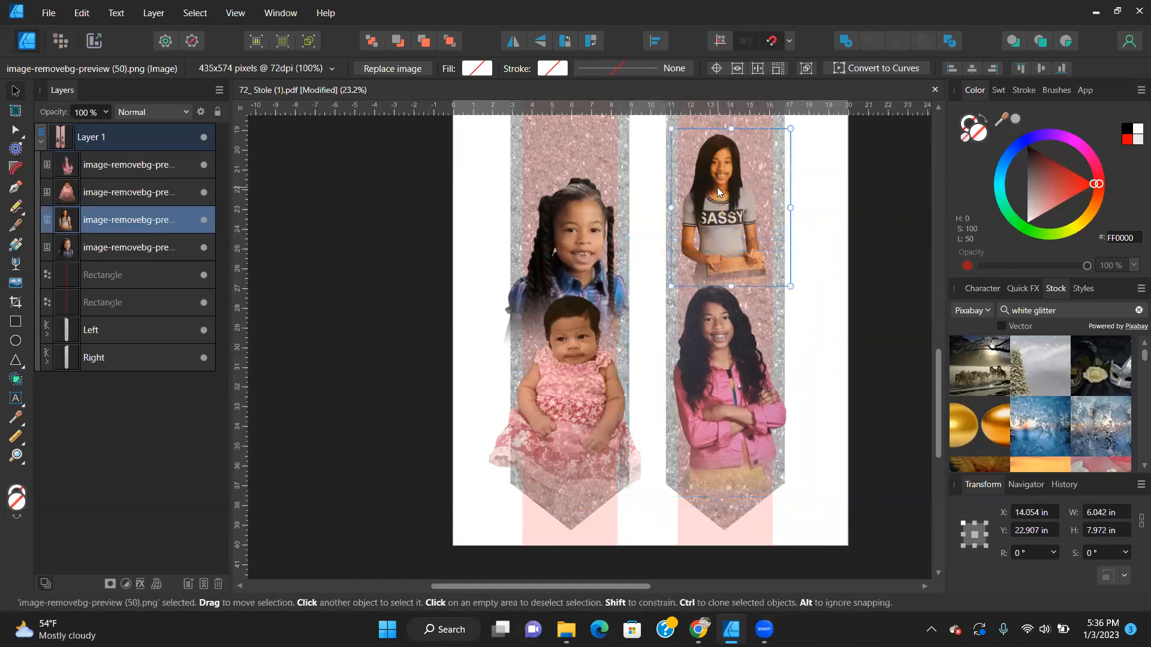
pyautogui.moveTo(785, 285); pyautogui.dragTo(809, 317)
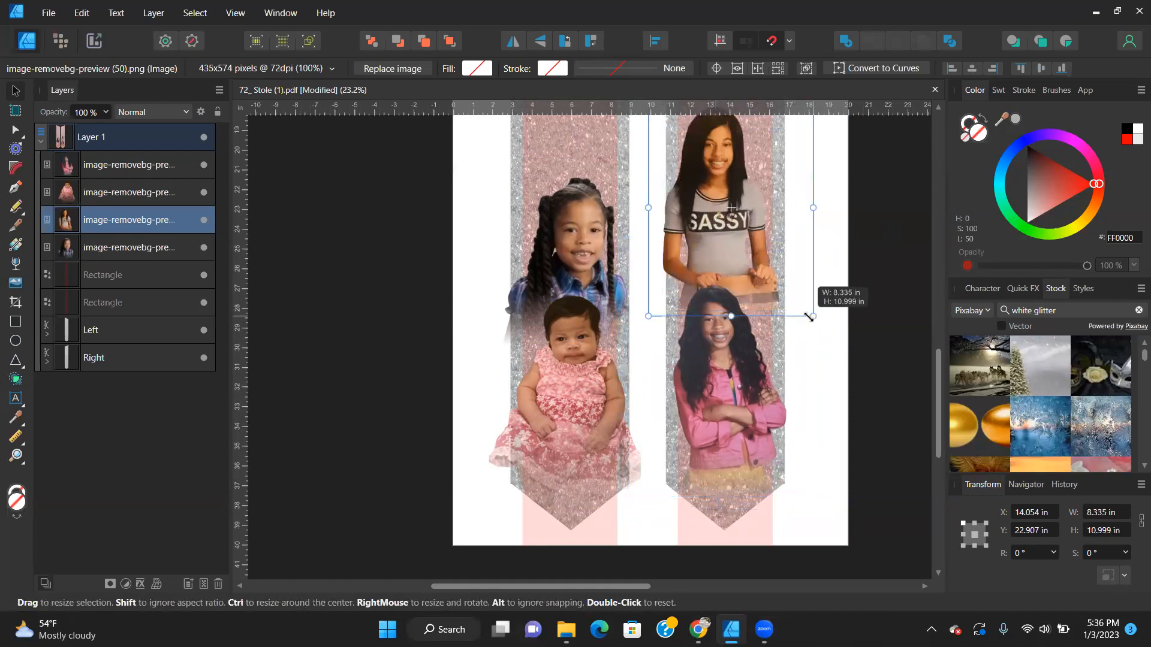
pyautogui.moveTo(731, 239); pyautogui.dragTo(743, 314)
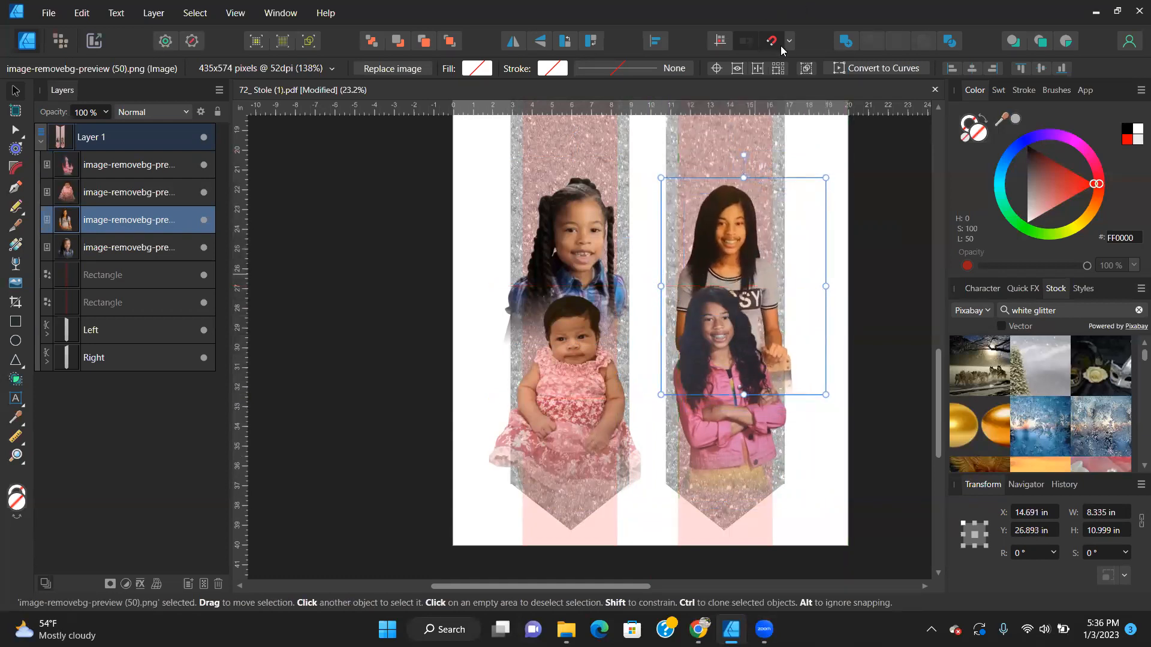
pyautogui.moveTo(755, 247)
pyautogui.mouseDown()
pyautogui.moveTo(756, 237)
pyautogui.moveTo(744, 249)
pyautogui.moveTo(754, 266)
pyautogui.mouseUp()
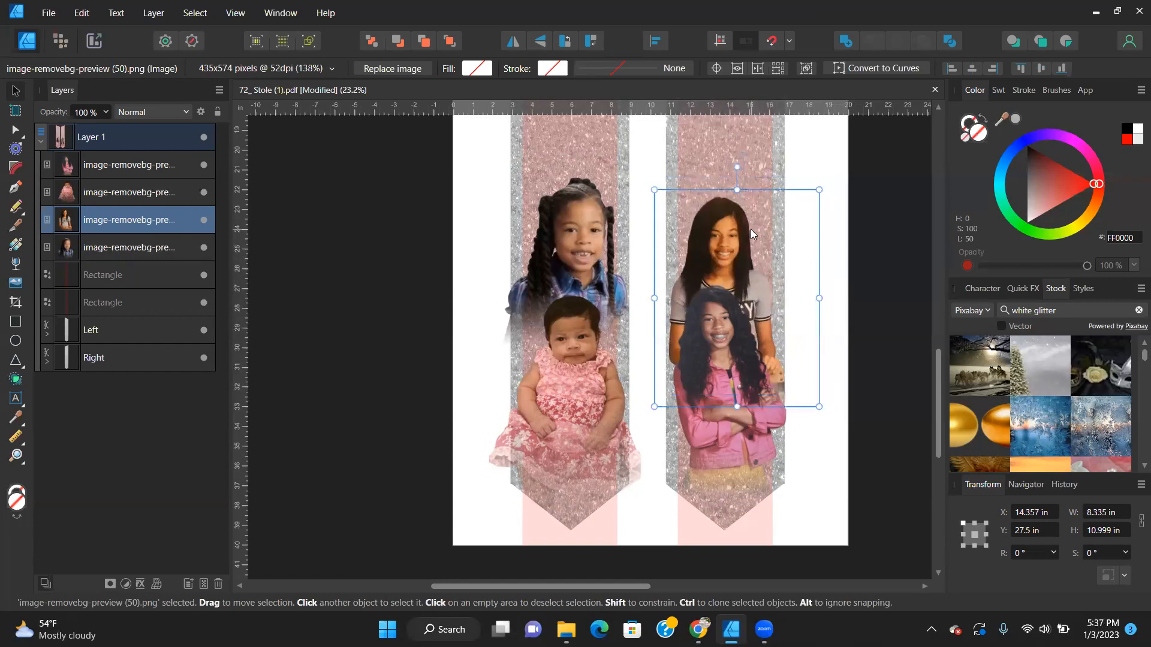
pyautogui.moveTo(729, 259)
pyautogui.mouseDown()
pyautogui.moveTo(717, 255)
pyautogui.moveTo(727, 245)
pyautogui.mouseUp()
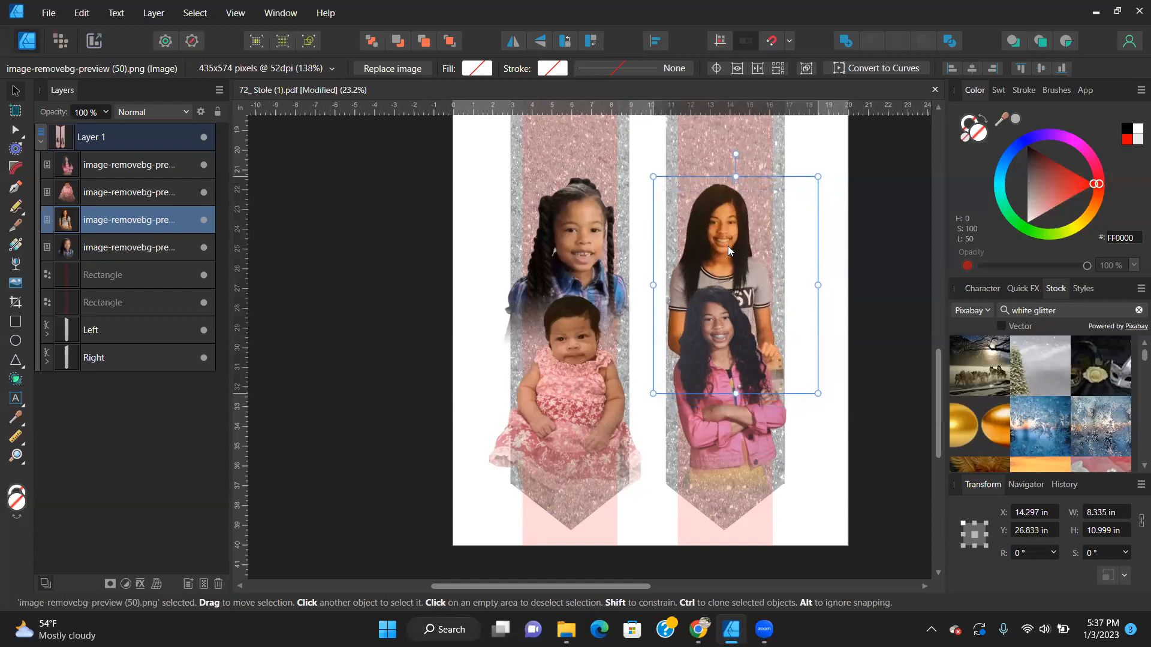
pyautogui.hotkey('ctrl', '0')
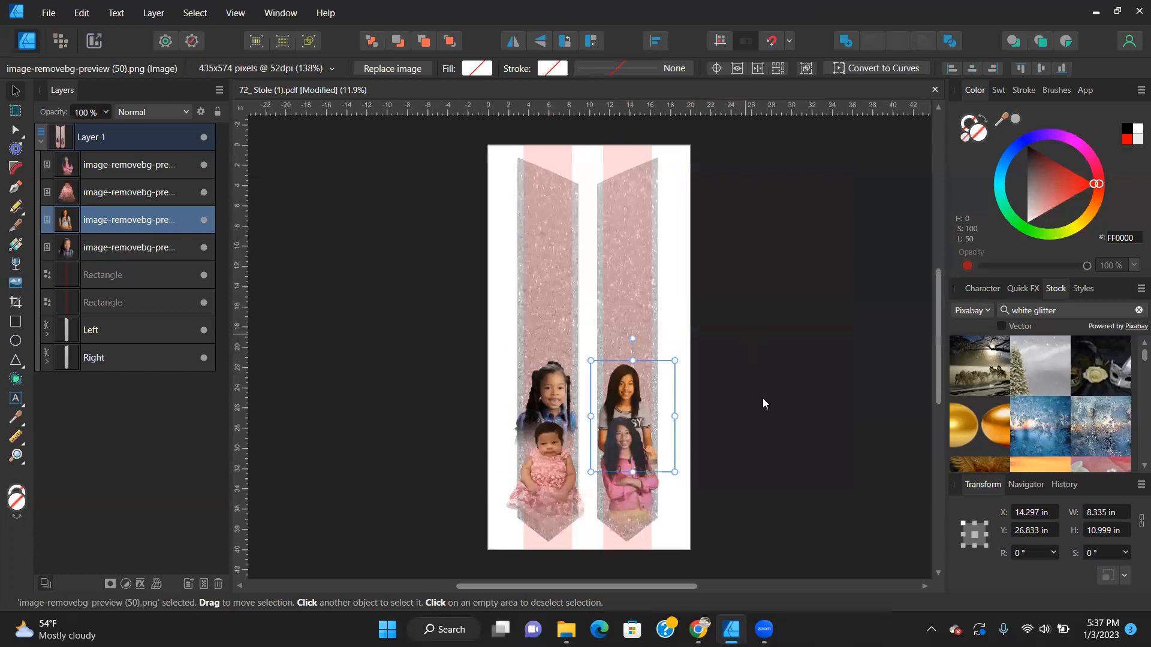
pyautogui.click(761, 402)
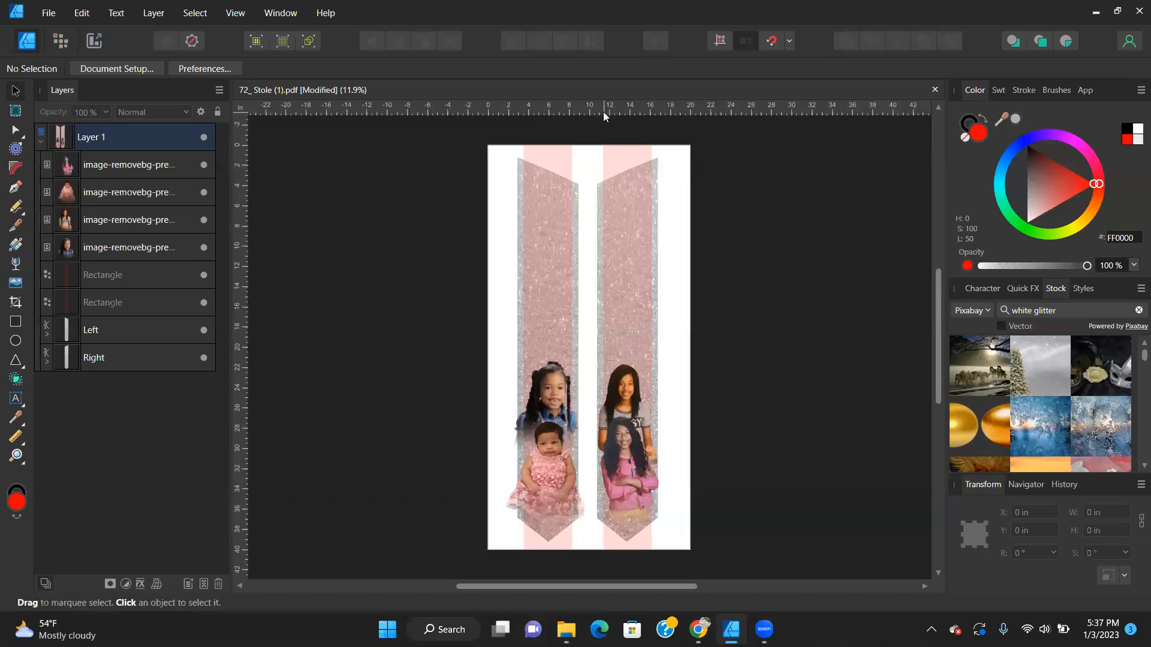
# Add a horizontal guide across both panels at about 16 in on the vertical ruler.
pyautogui.moveTo(595, 114); pyautogui.dragTo(582, 347)
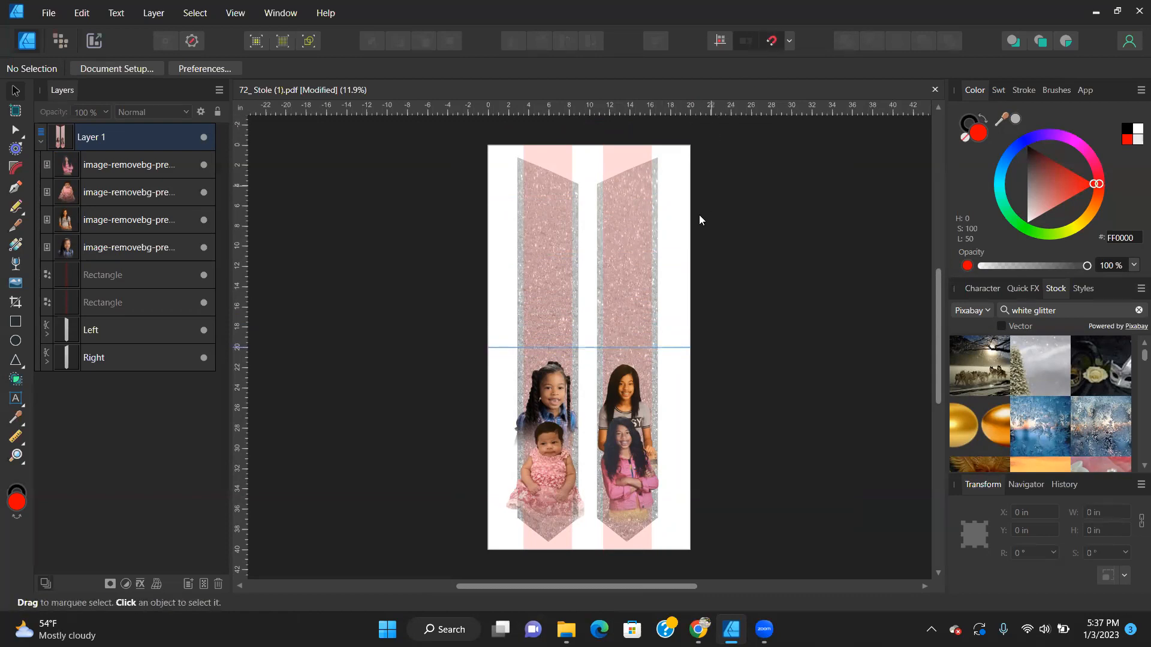
pyautogui.moveTo(663, 351); pyautogui.dragTo(662, 348)
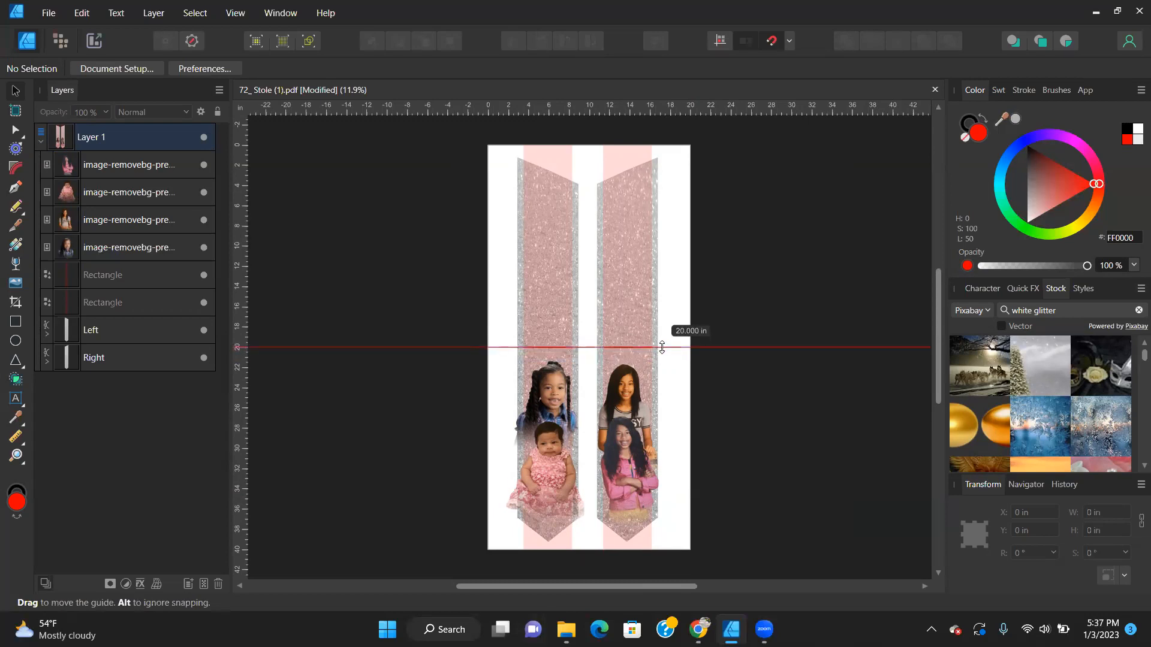
pyautogui.moveTo(661, 348); pyautogui.dragTo(661, 307)
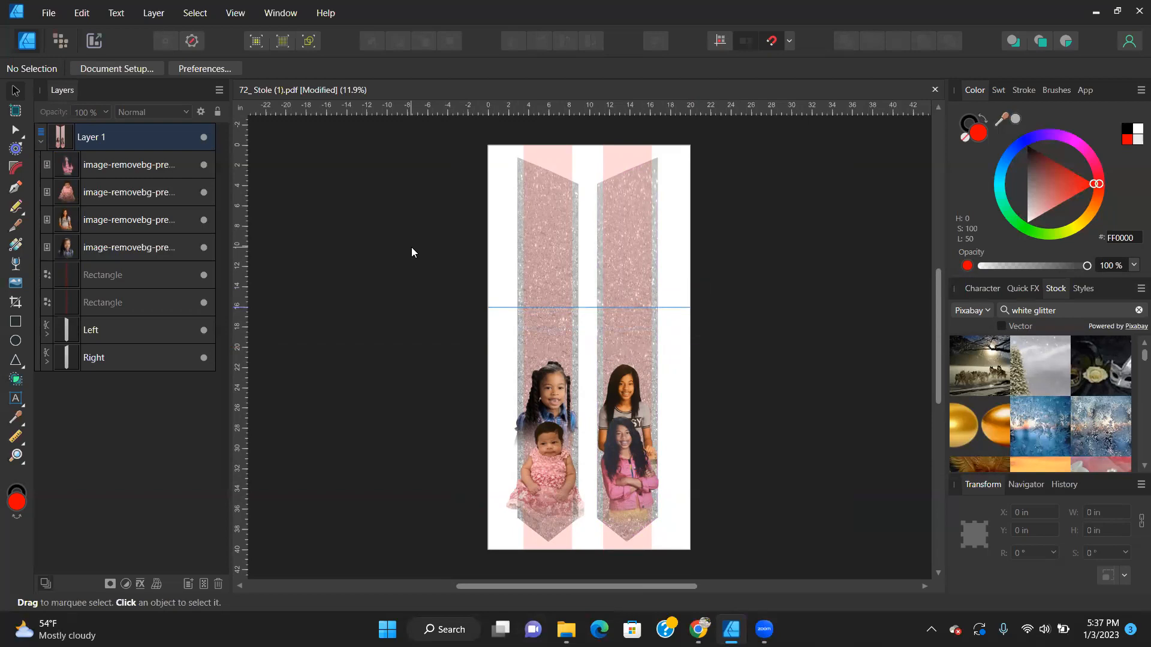
# Move the two portraits on each panel up together so that each pair's upper edge meets the horizontal guide.
pyautogui.scroll(-3, 507, 335)
pyautogui.scroll(-1, 507, 337)
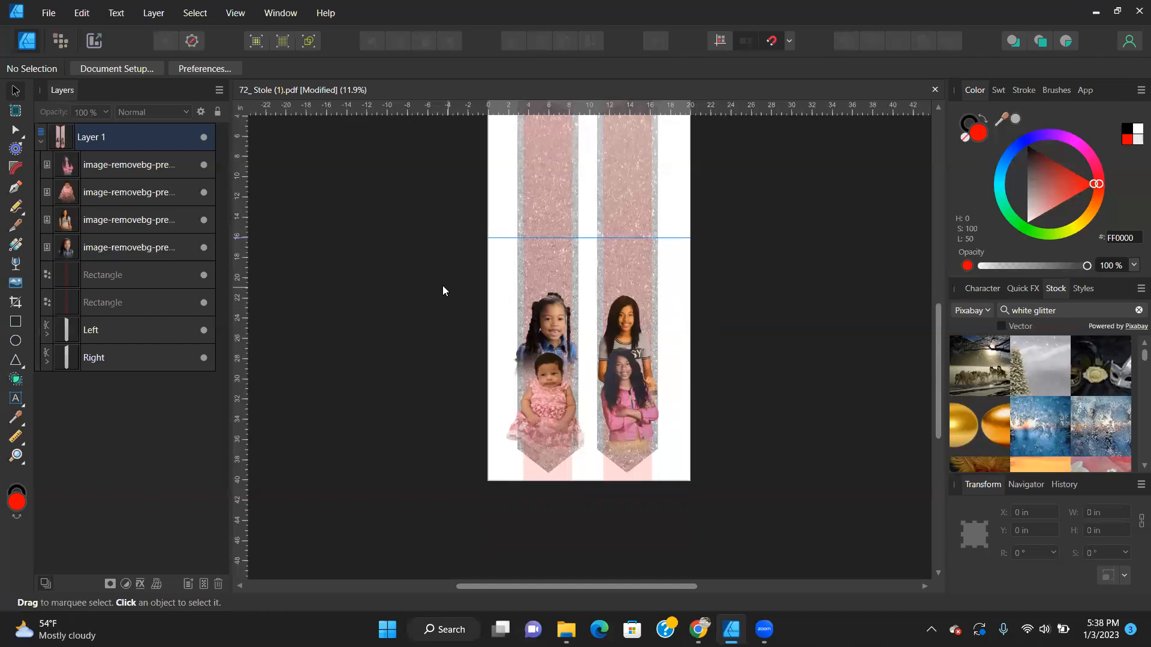
pyautogui.click(541, 326)
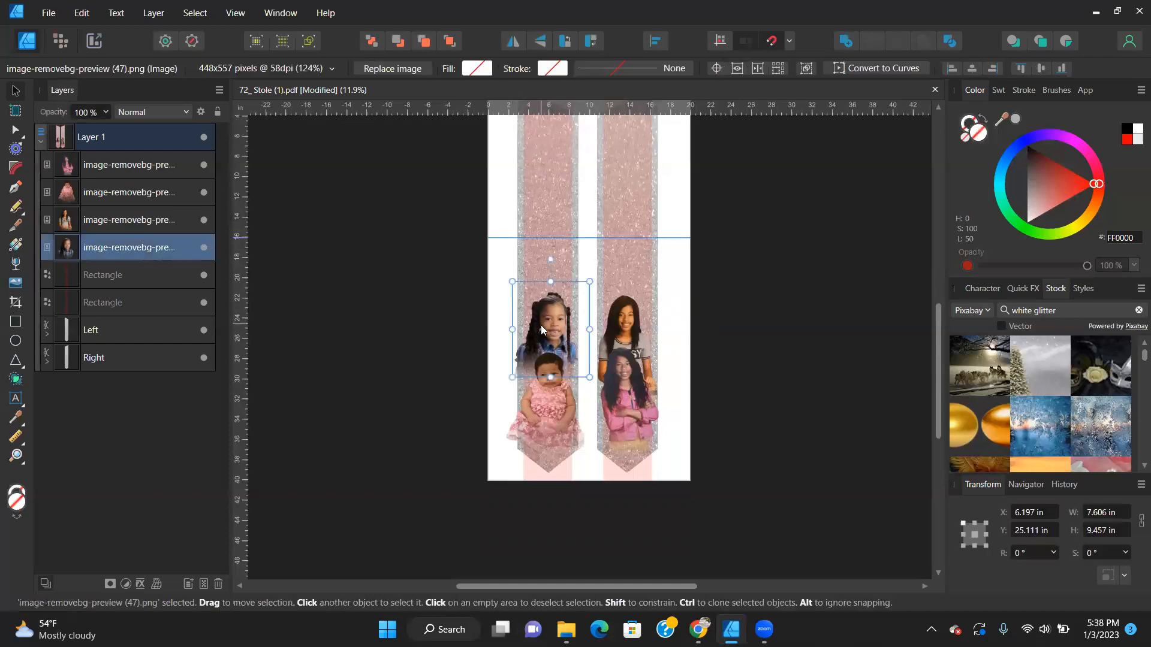
pyautogui.keyDown('shift'); pyautogui.click(549, 392); pyautogui.keyUp('shift')
pyautogui.moveTo(553, 361); pyautogui.dragTo(551, 310)
pyautogui.moveTo(732, 266)
pyautogui.mouseDown()
pyautogui.moveTo(632, 354)
pyautogui.moveTo(558, 468)
pyautogui.mouseUp()
pyautogui.moveTo(637, 399); pyautogui.dragTo(635, 345)
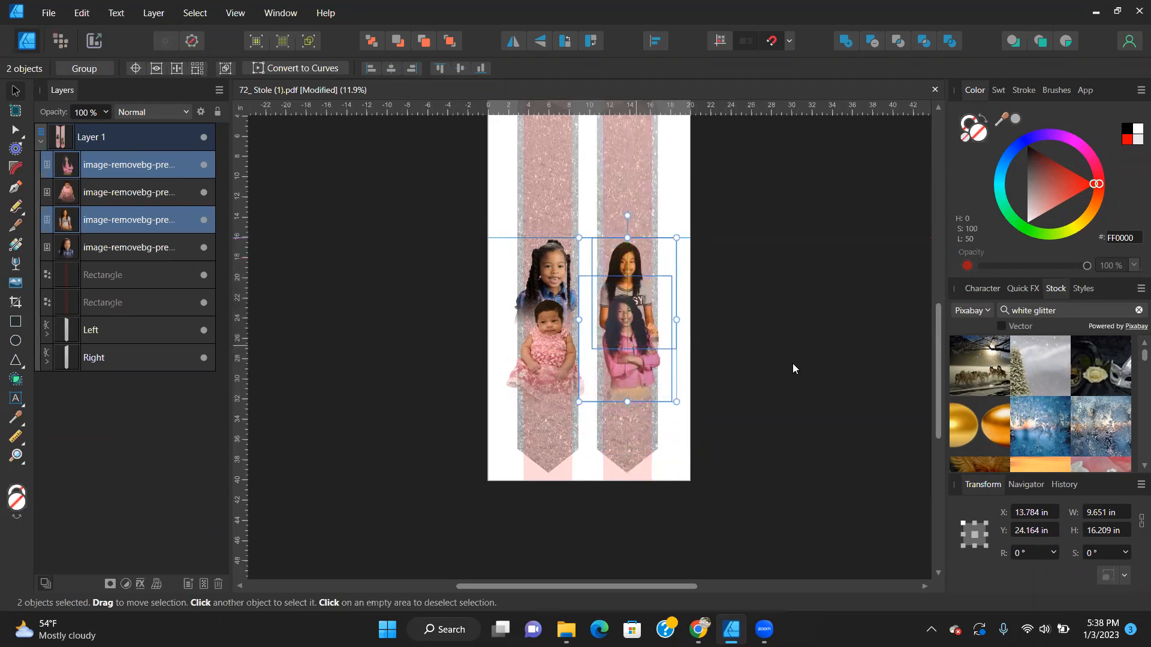
# Draw a red rectangle across the full 20 in page width below the portraits and set its height to 4 in.
pyautogui.click(797, 405)
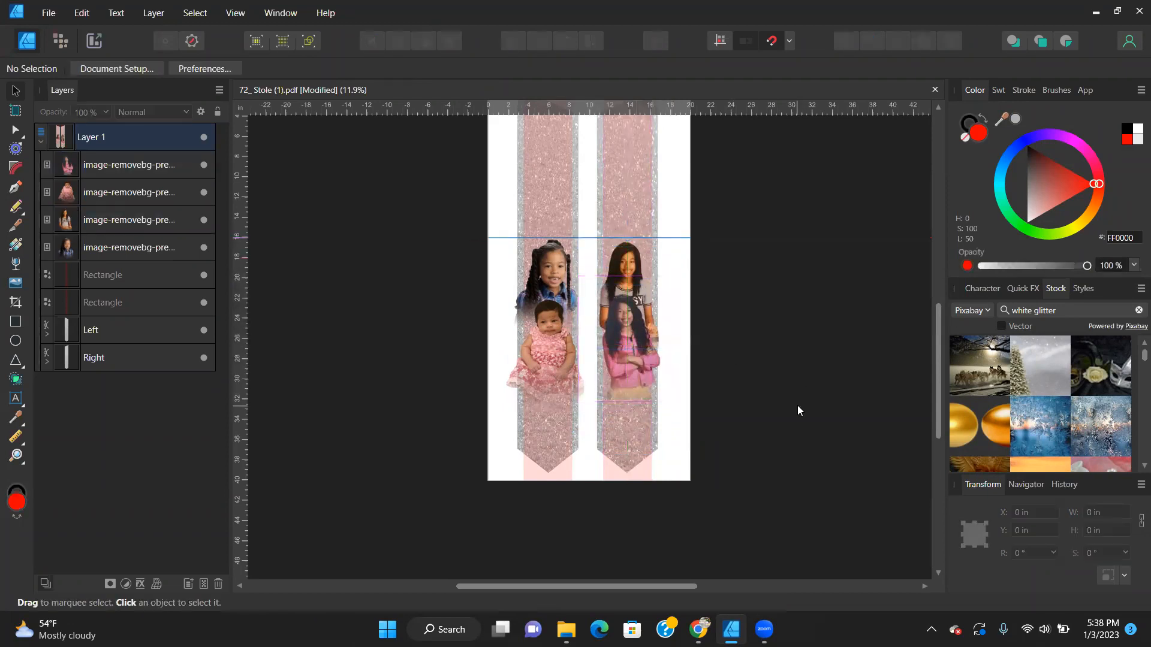
pyautogui.scroll(2, 691, 345)
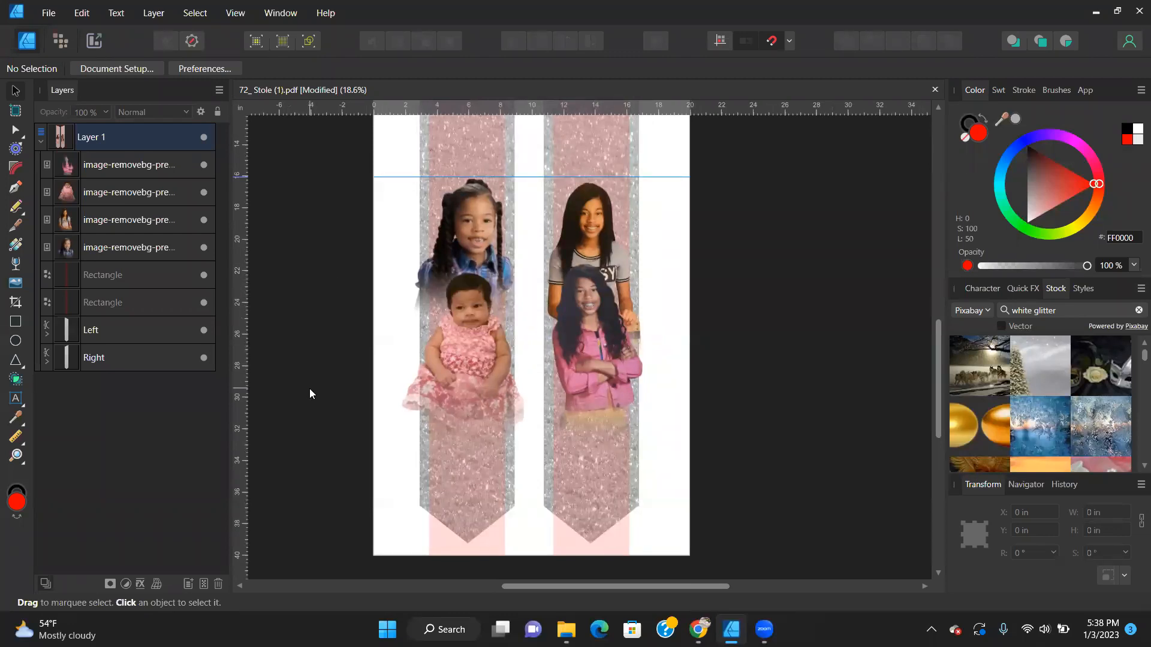
pyautogui.click(16, 322)
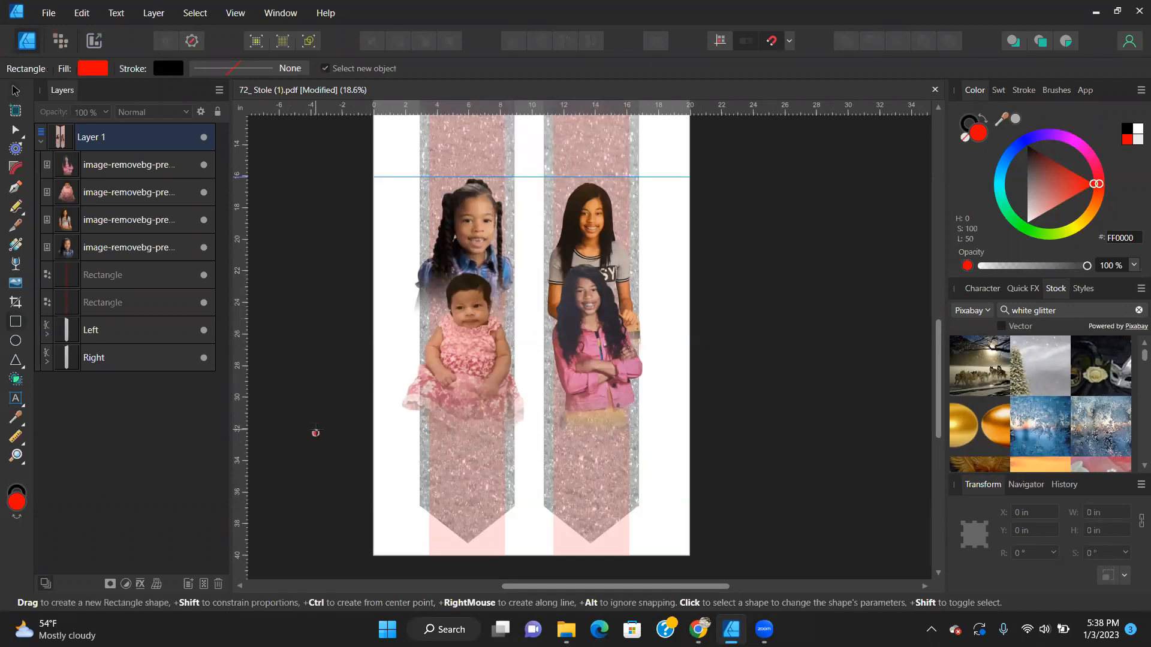
pyautogui.moveTo(342, 444); pyautogui.dragTo(691, 501)
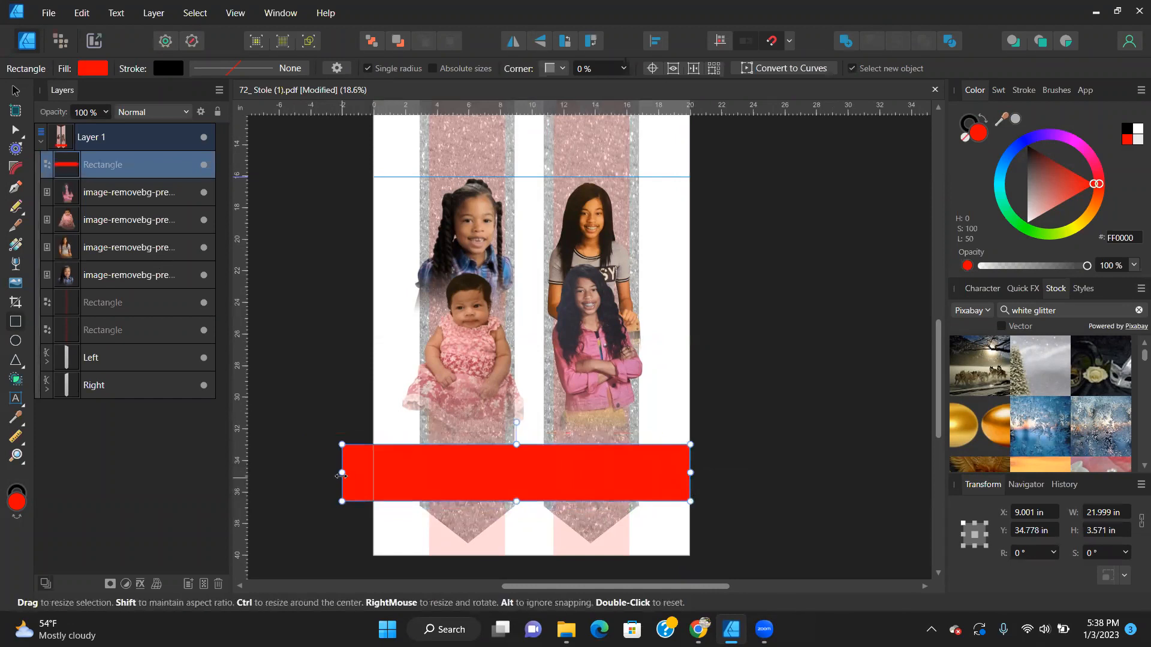
pyautogui.moveTo(341, 472); pyautogui.dragTo(370, 470)
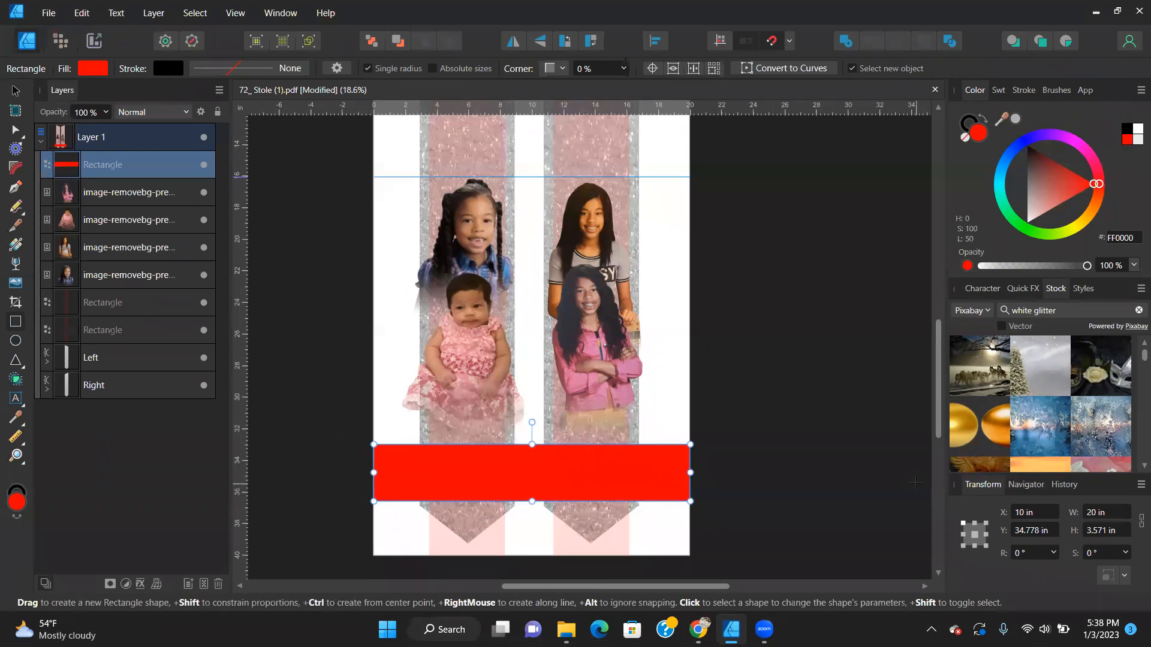
pyautogui.click(1121, 529)
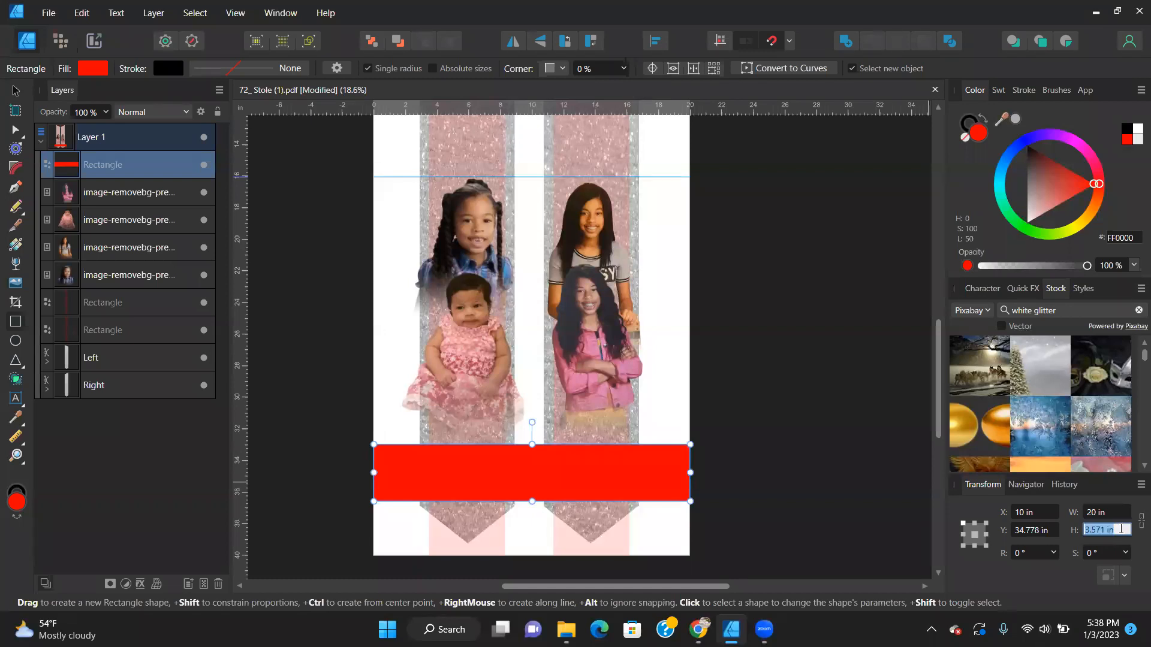
pyautogui.write('4')
pyautogui.press('Return')
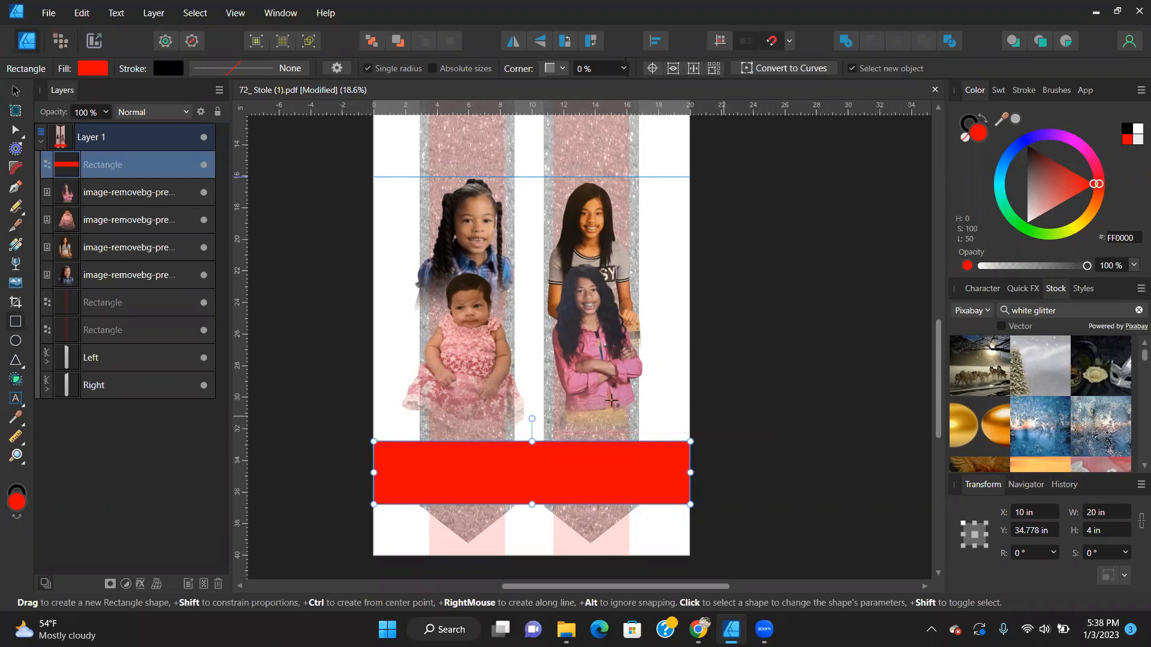
# Move the red rectangle up over the lower edge of the portraits, to about Y 32.99 in.
pyautogui.click(16, 90)
pyautogui.moveTo(597, 463); pyautogui.dragTo(597, 442)
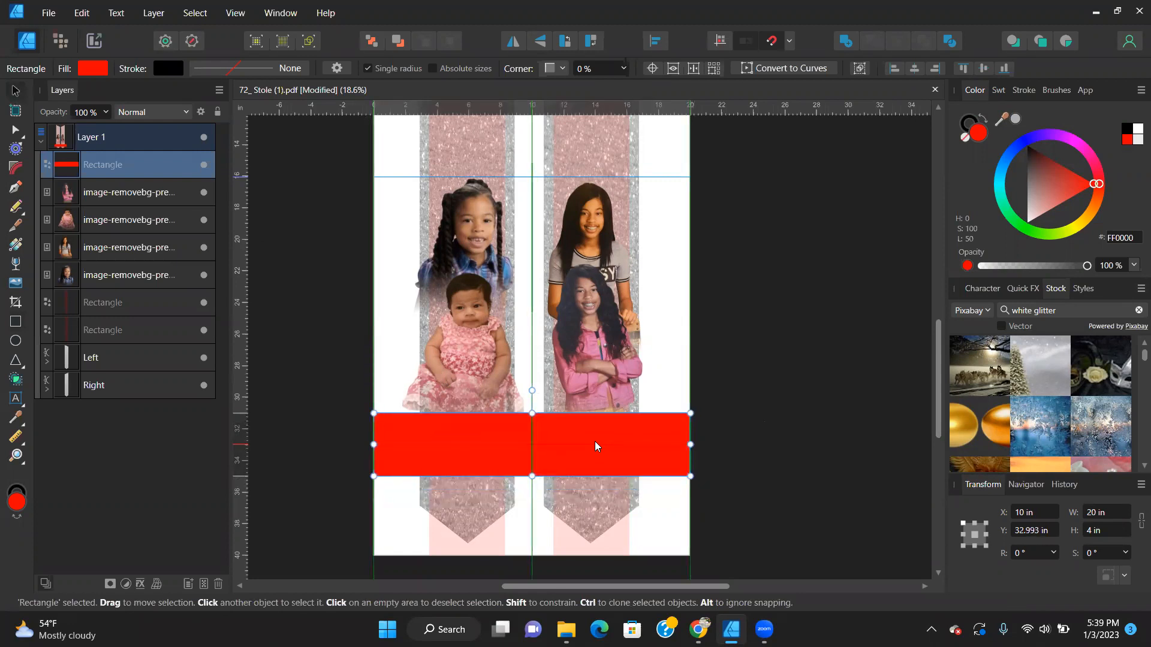
pyautogui.click(785, 444)
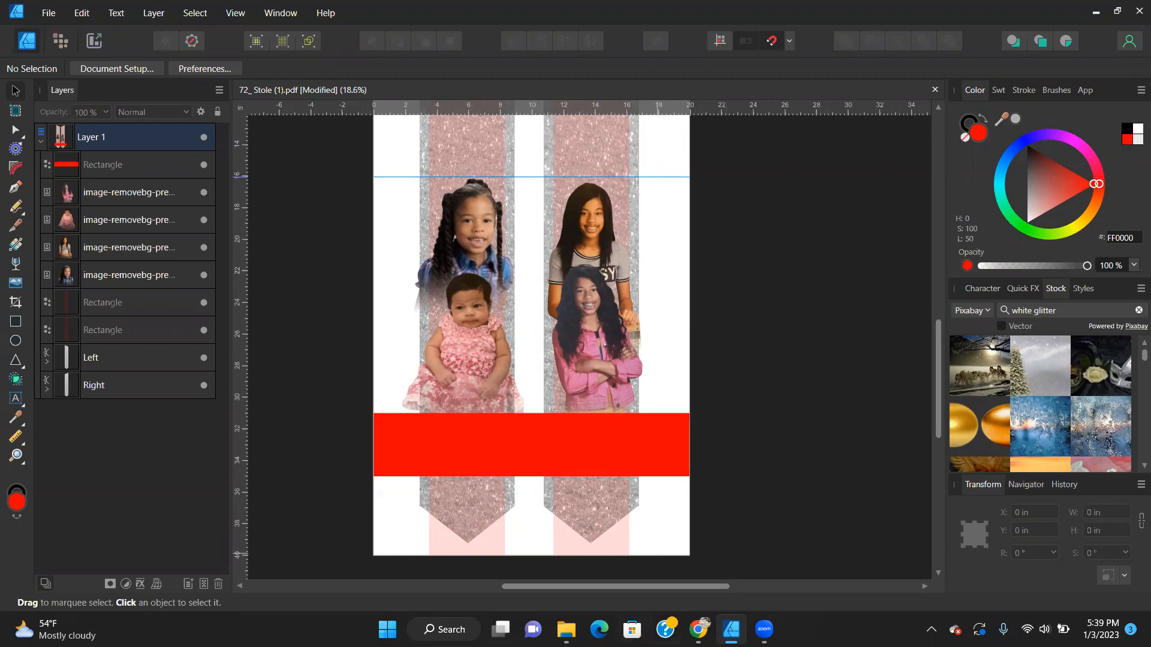
# Place the Garces mascot image from the Designs2 > 2022 Basketball > Mascots folder into the document.
pyautogui.moveTo(707, 625)
pyautogui.click(16, 282)
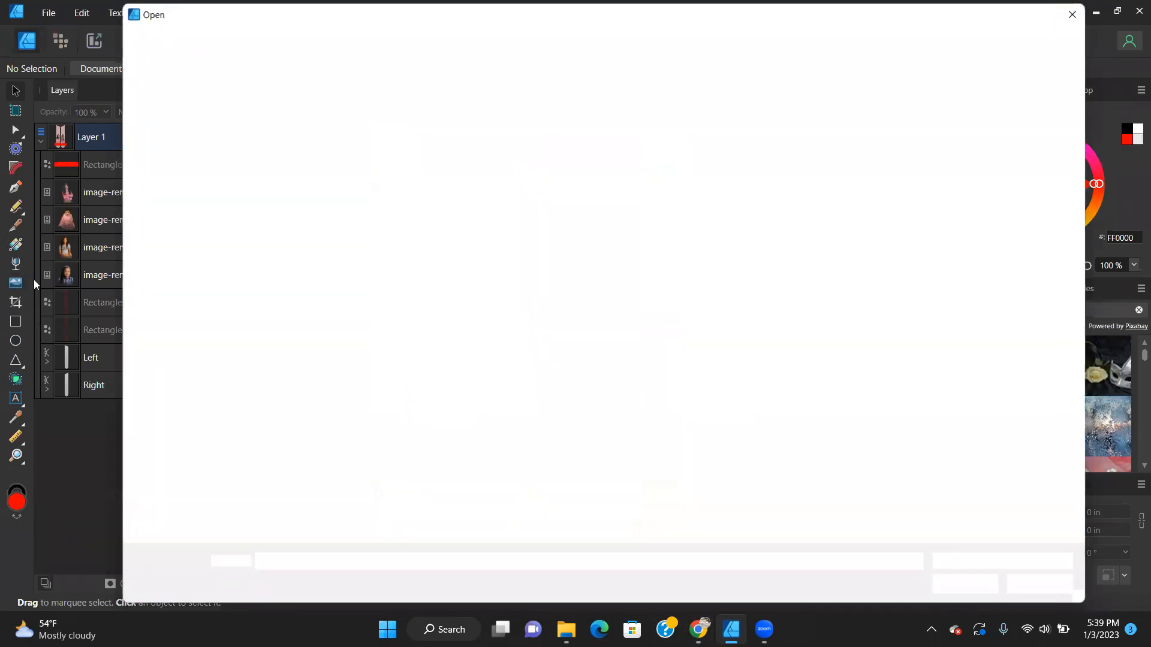
pyautogui.click(400, 44)
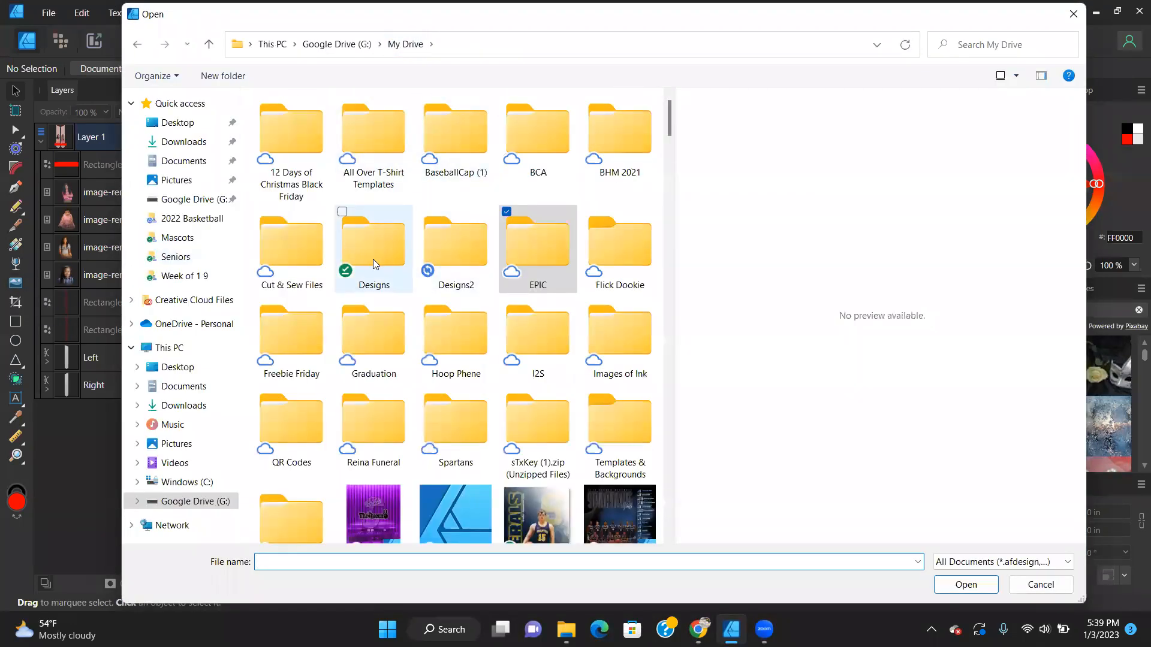
pyautogui.doubleClick(459, 259)
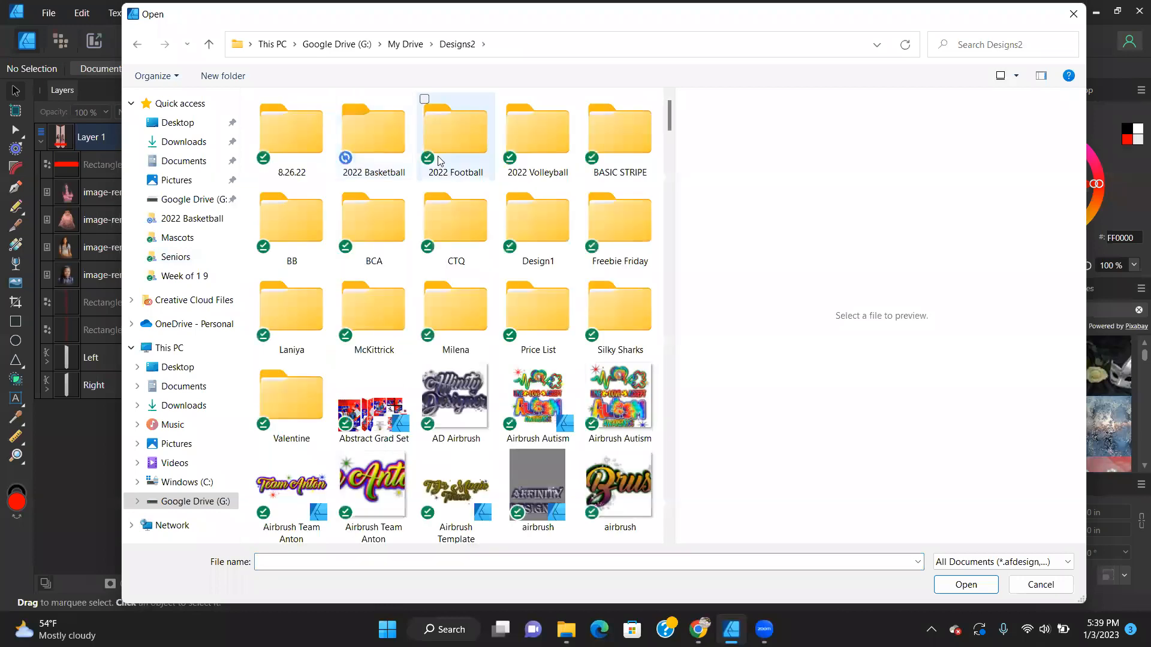
pyautogui.doubleClick(381, 140)
pyautogui.click(536, 155)
pyautogui.doubleClick(536, 155)
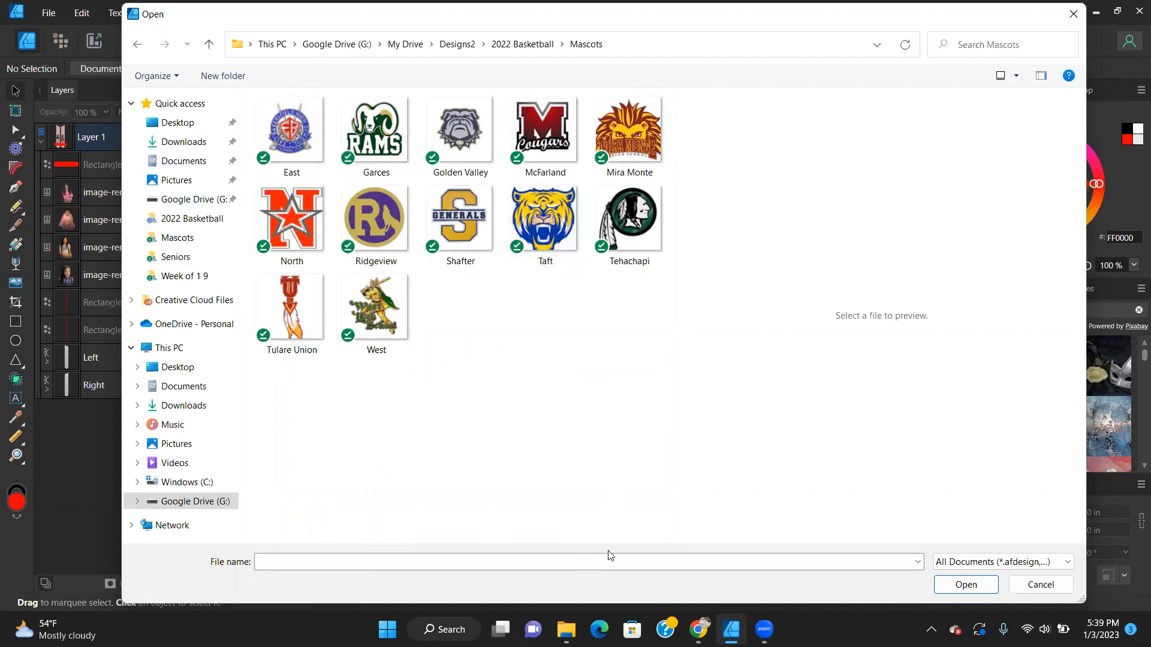
pyautogui.click(240, 367)
pyautogui.doubleClick(395, 138)
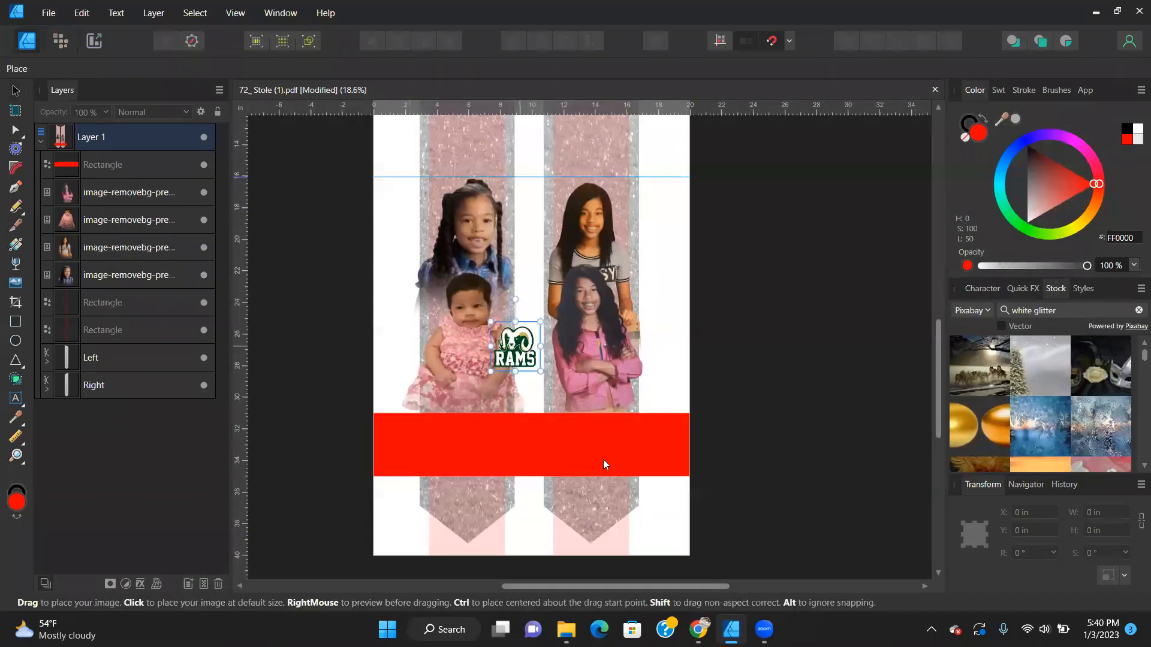
pyautogui.click(603, 461)
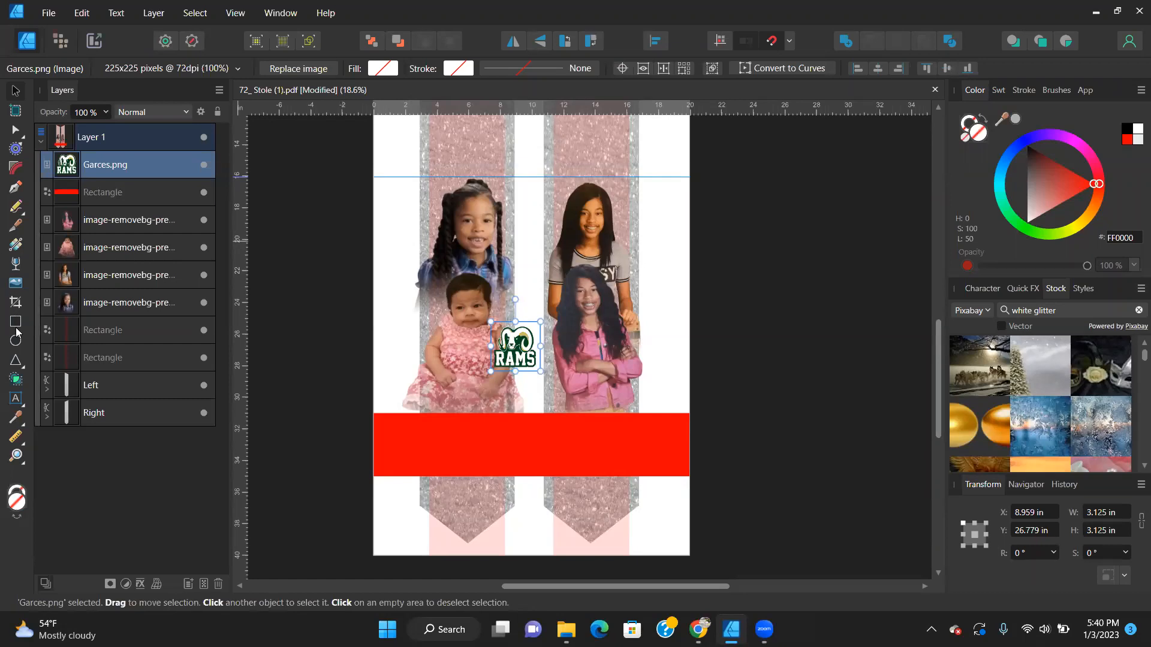
# Place the McFarland mascot image above the red band and move the Rams logo off the page beside the Left panel.
pyautogui.click(18, 285)
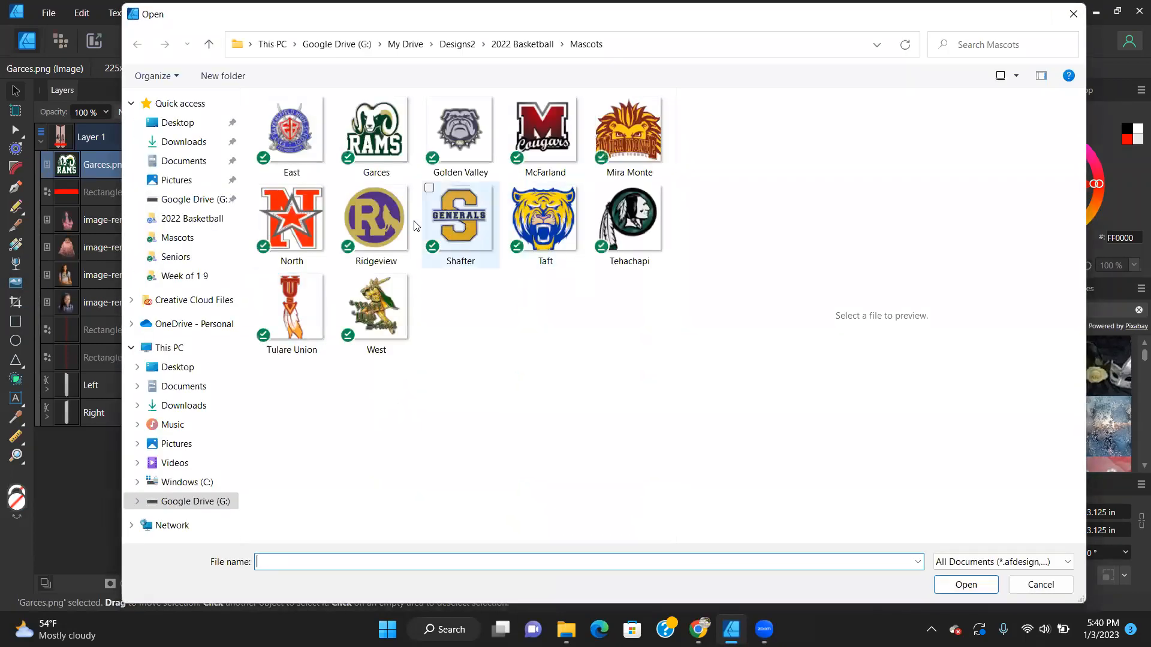
pyautogui.doubleClick(546, 137)
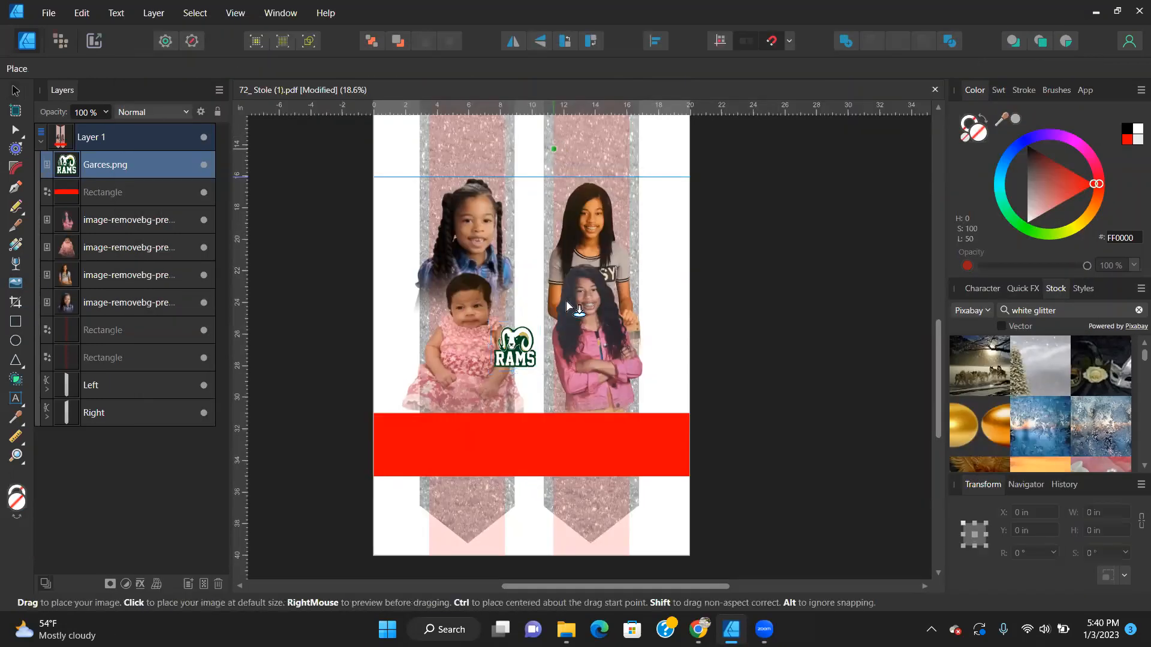
pyautogui.click(537, 396)
pyautogui.moveTo(519, 342); pyautogui.dragTo(279, 307)
pyautogui.click(332, 207)
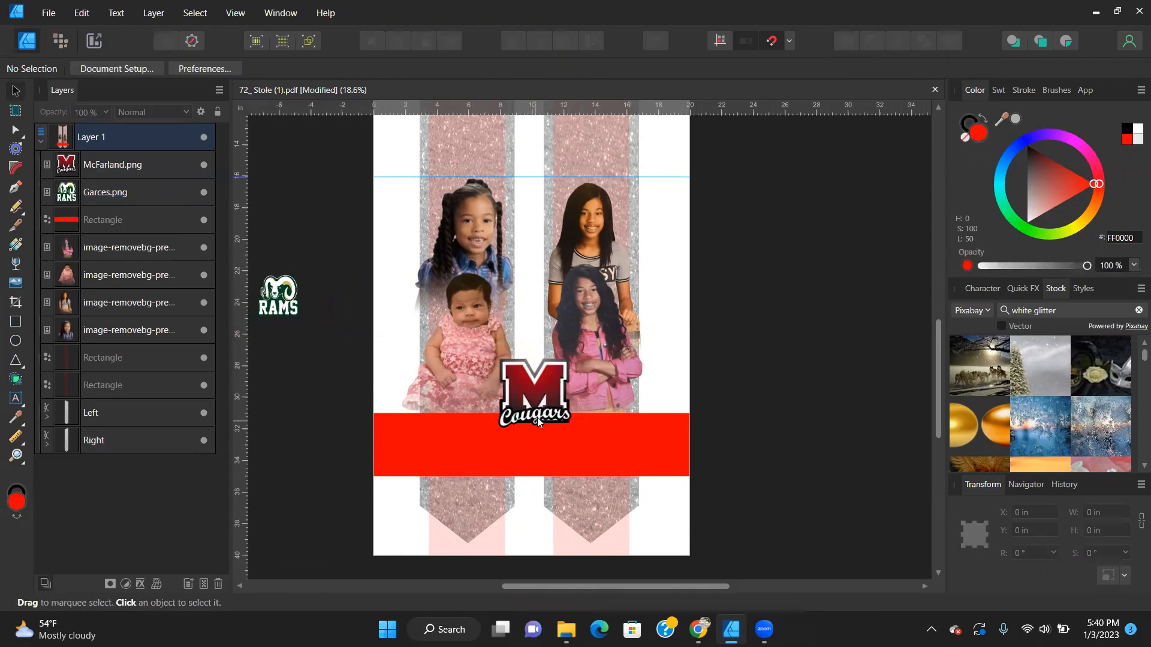
# Fill the band with dark red 860415 sampled from the Cougars logo, and move that logo to about X 21.39 in, Y 19.84 in.
pyautogui.click(543, 371)
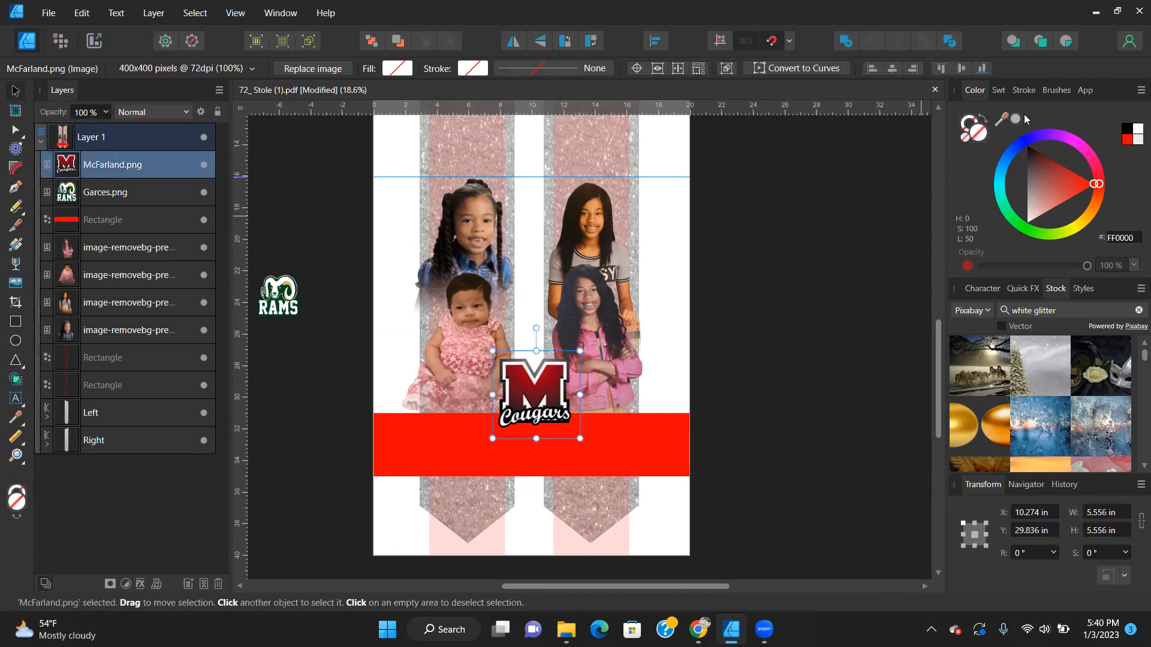
pyautogui.moveTo(1001, 119); pyautogui.dragTo(540, 389)
pyautogui.click(645, 473)
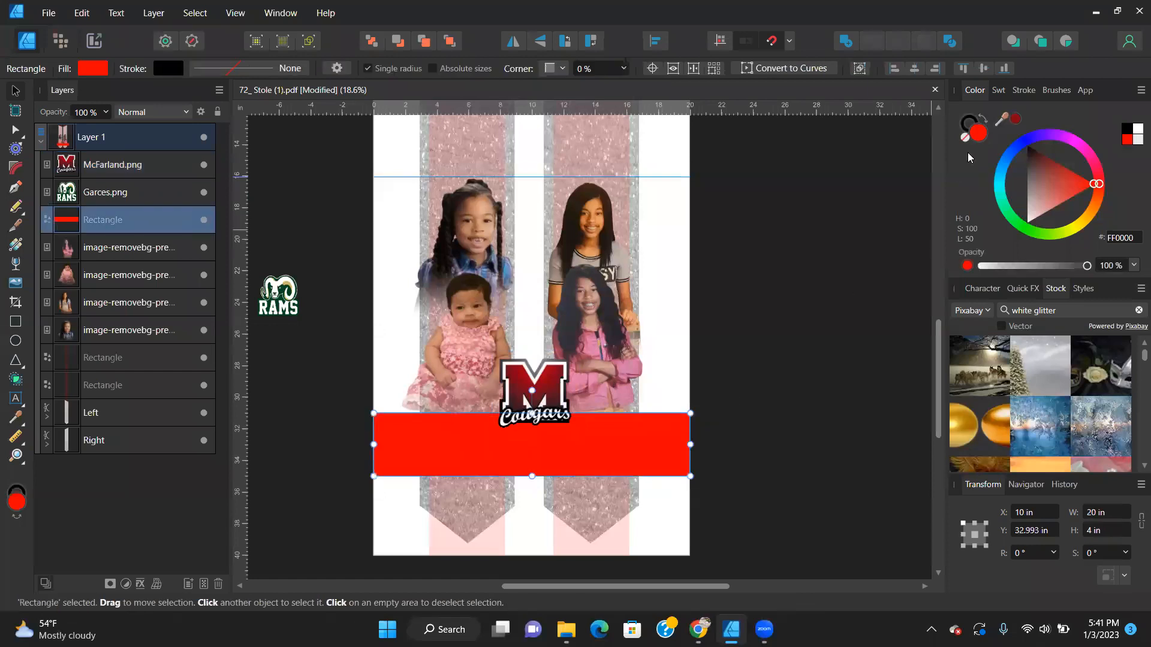
pyautogui.click(1015, 119)
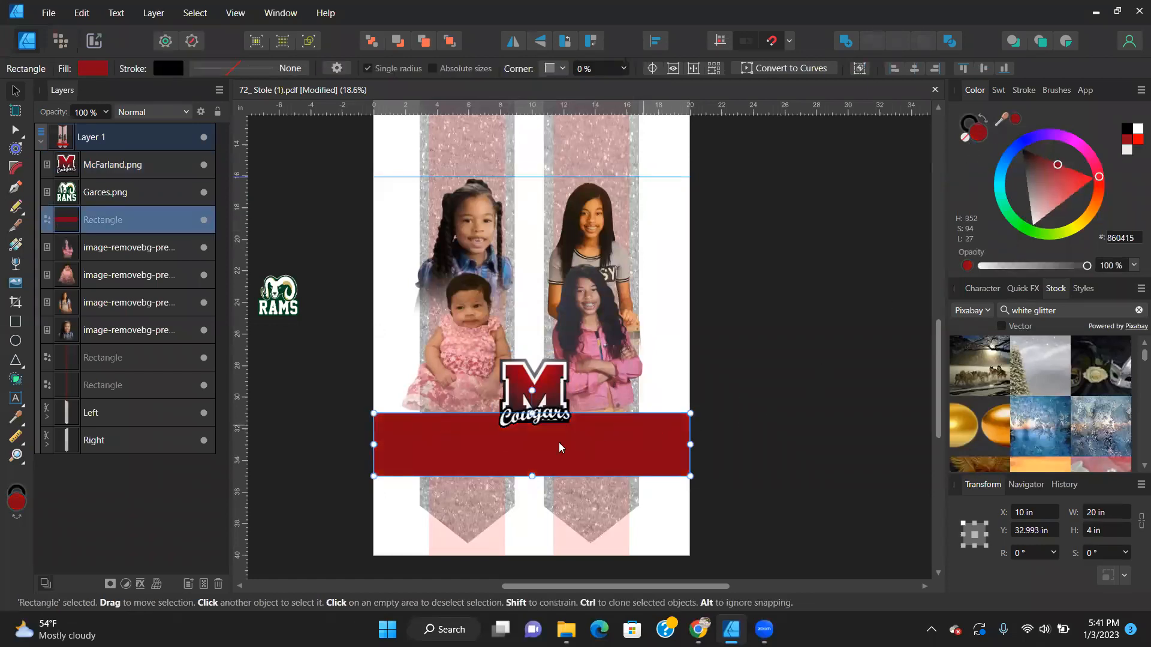
pyautogui.moveTo(577, 372); pyautogui.dragTo(752, 217)
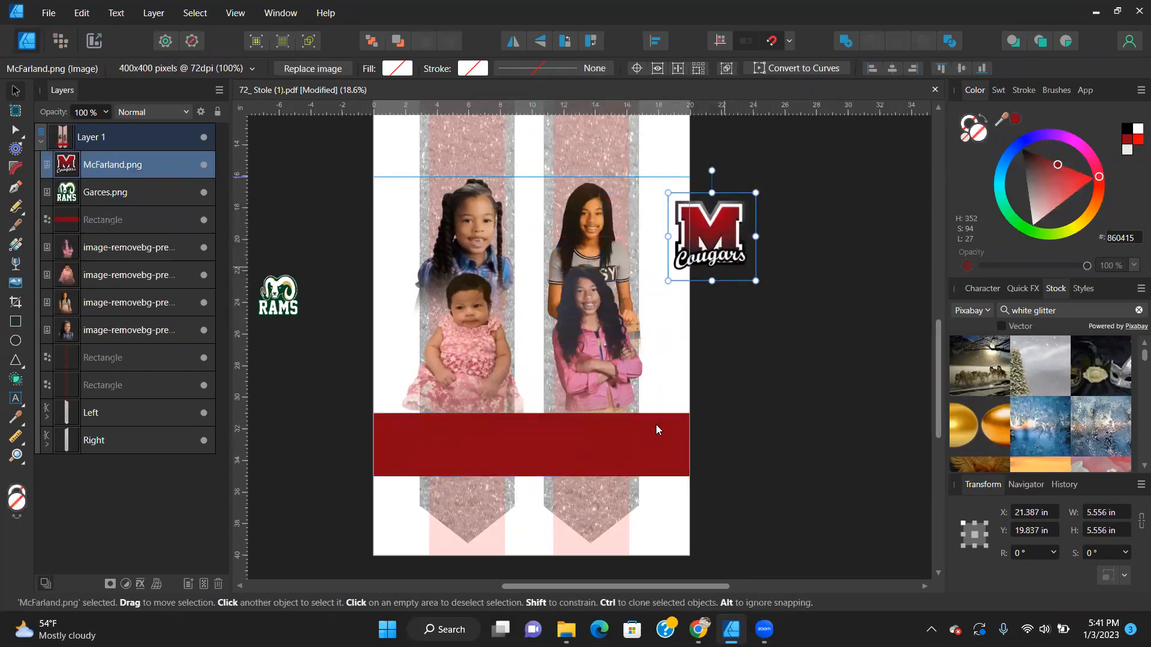
# Give the dark red band a black stroke about 22.3 pt wide, aligned to the outside of its edge.
pyautogui.click(662, 432)
pyautogui.click(968, 121)
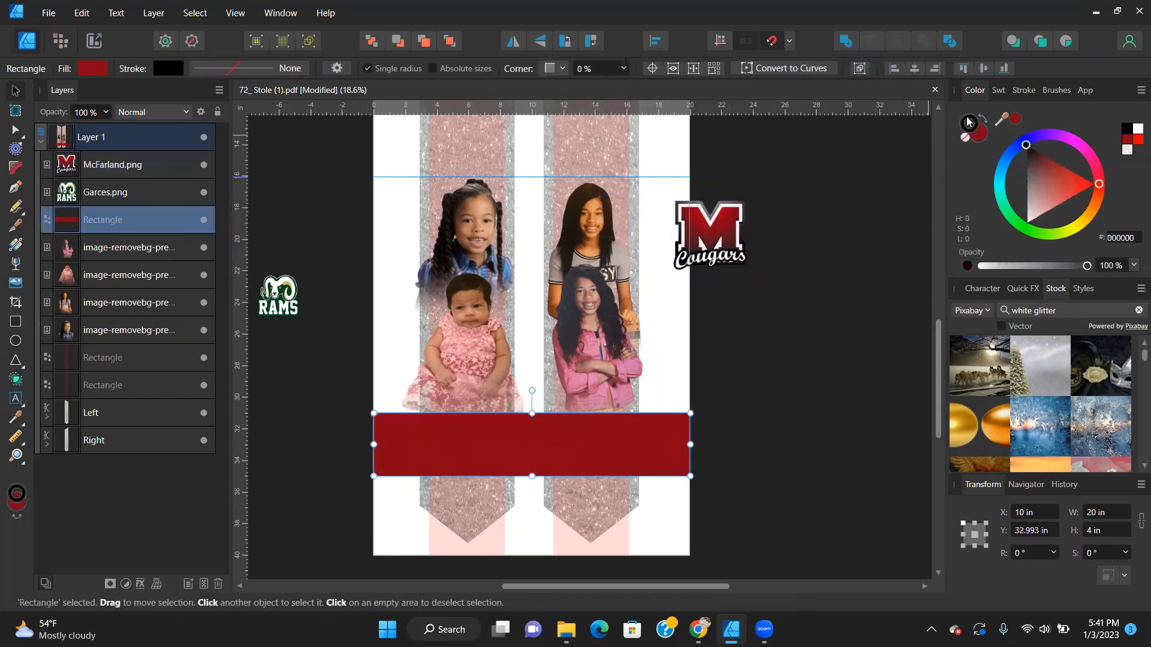
pyautogui.click(1024, 90)
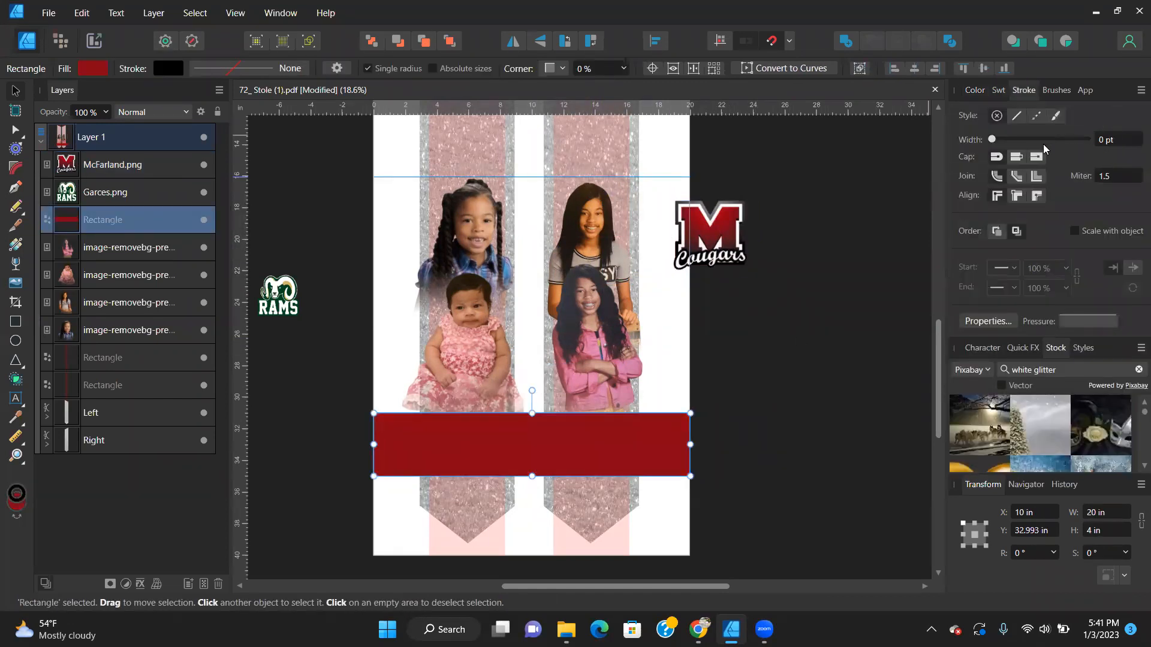
pyautogui.moveTo(992, 139); pyautogui.dragTo(1046, 139)
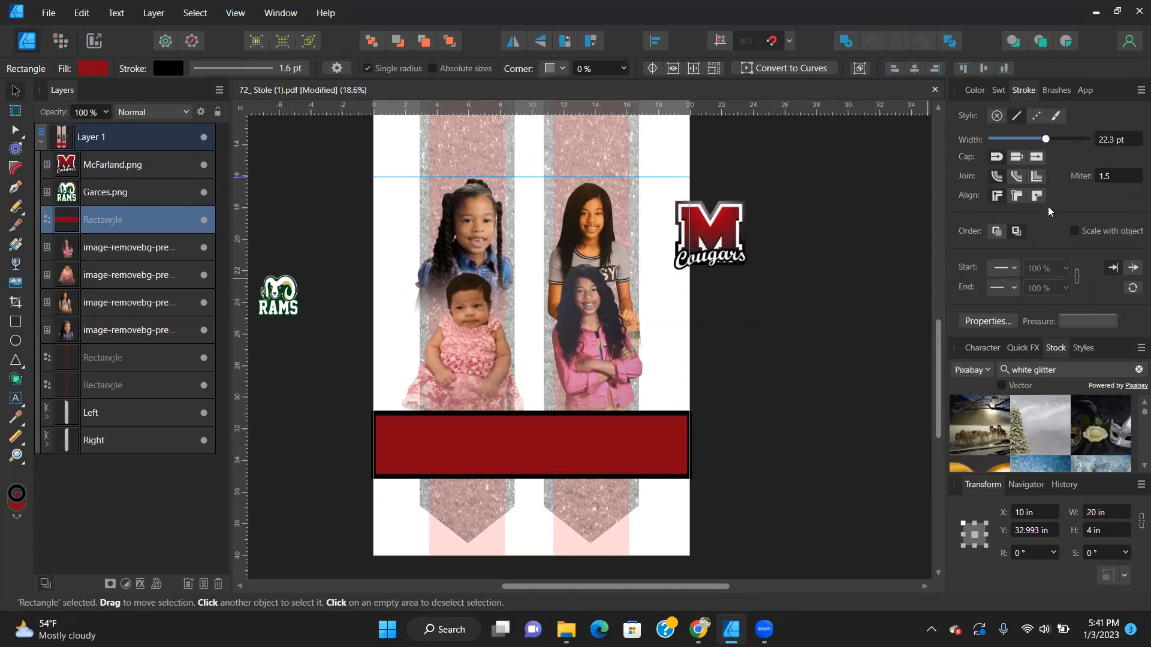
pyautogui.click(1038, 194)
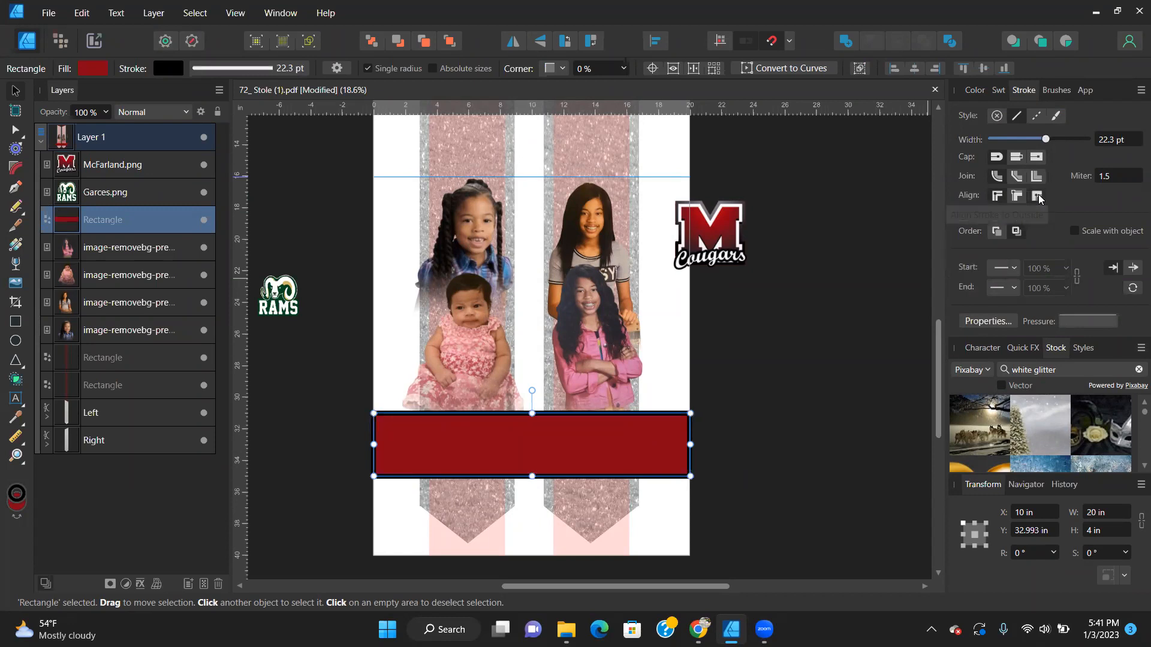
pyautogui.click(997, 232)
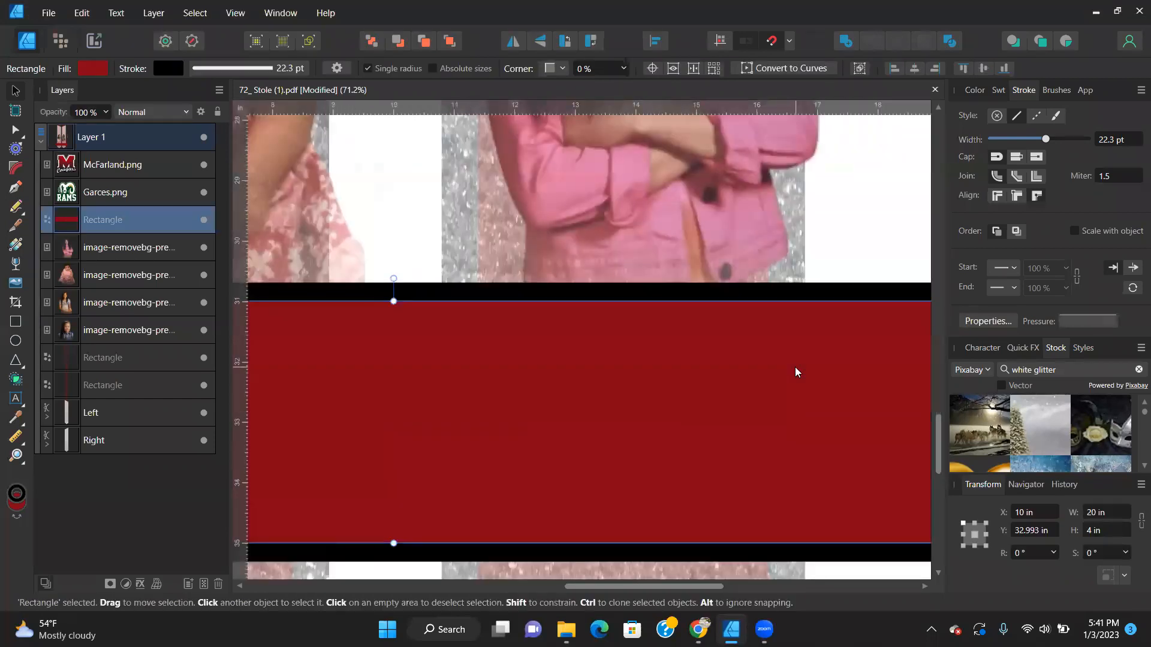
pyautogui.hotkey('ctrl', '0')
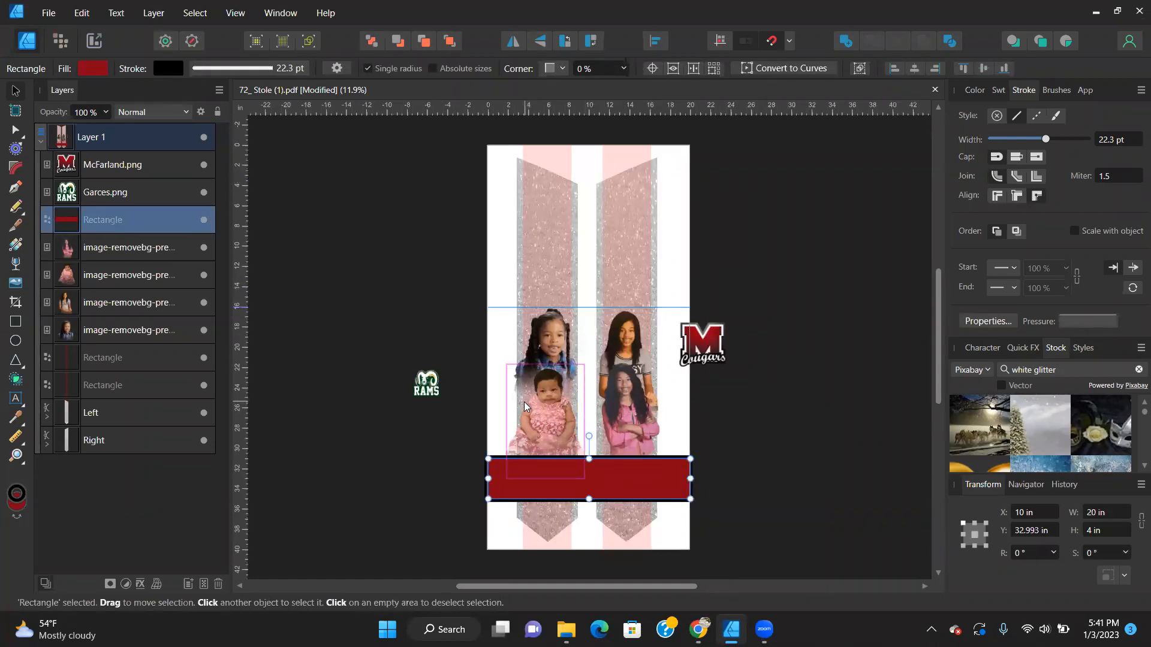
# Save the document as an Affinity file named 72_ Stole Zoom in the Downloads folder.
pyautogui.click(48, 13)
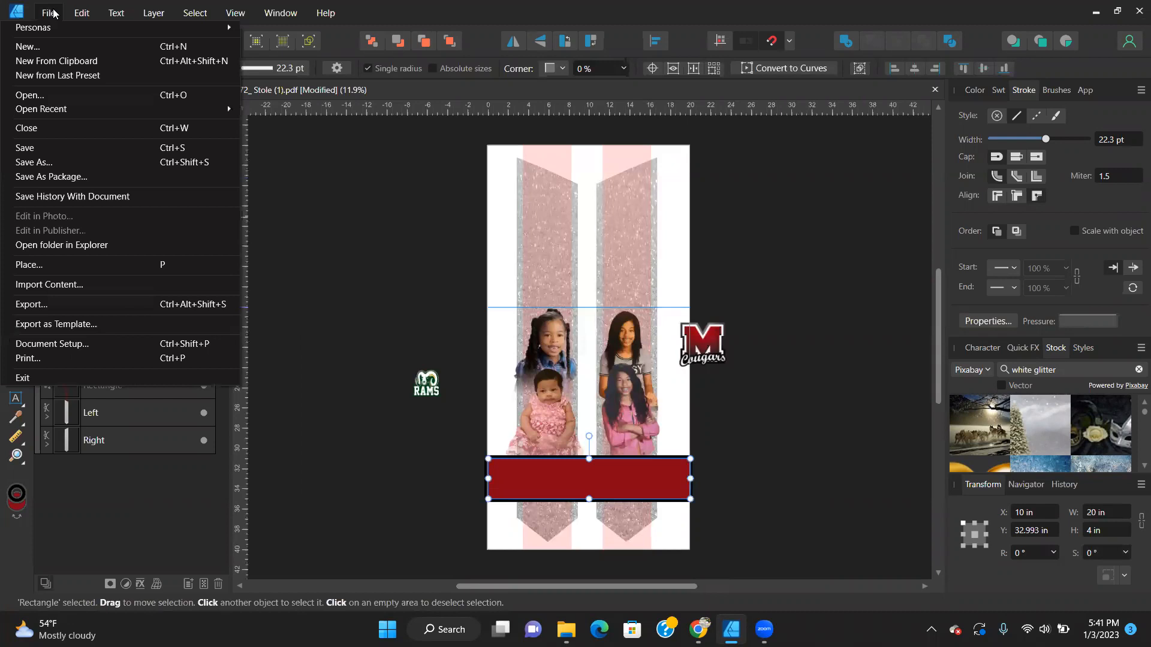
pyautogui.click(72, 162)
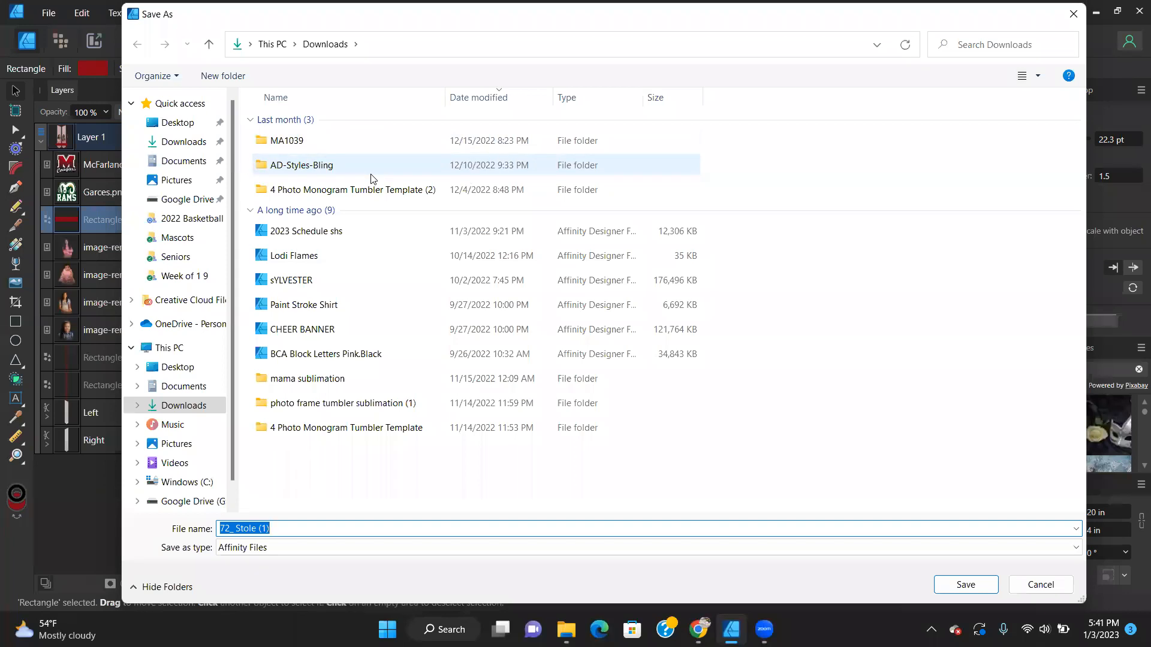
pyautogui.press('End')
pyautogui.press('BackSpace')
pyautogui.press('BackSpace')
pyautogui.press('BackSpace')
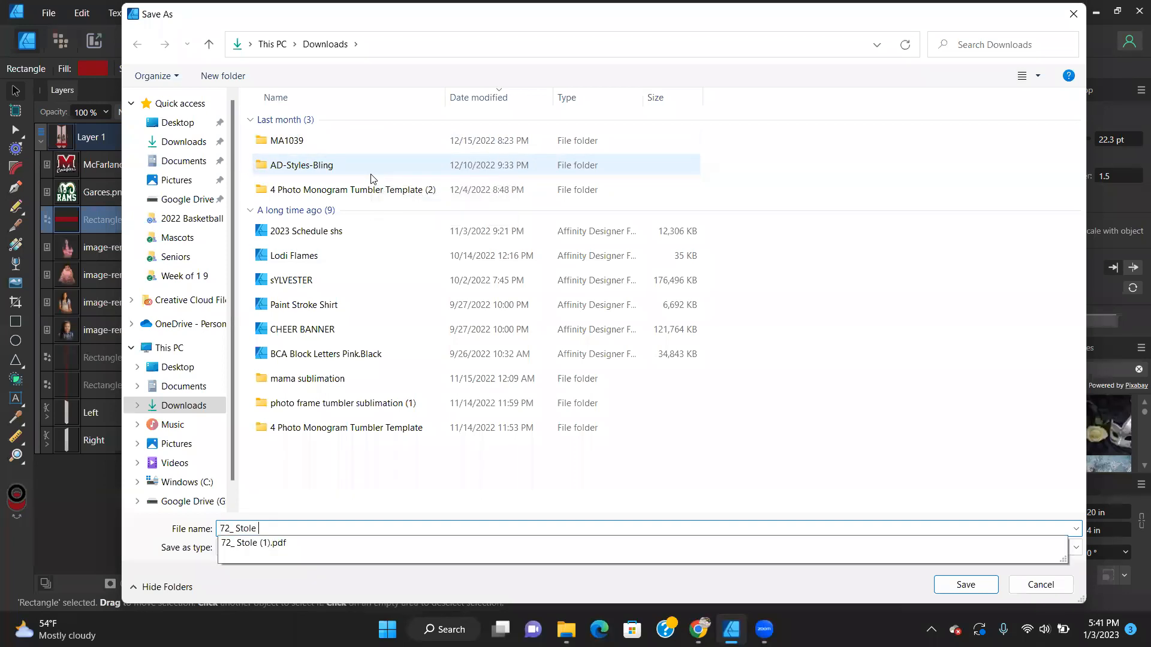
pyautogui.write('Gown')
pyautogui.press('Return')
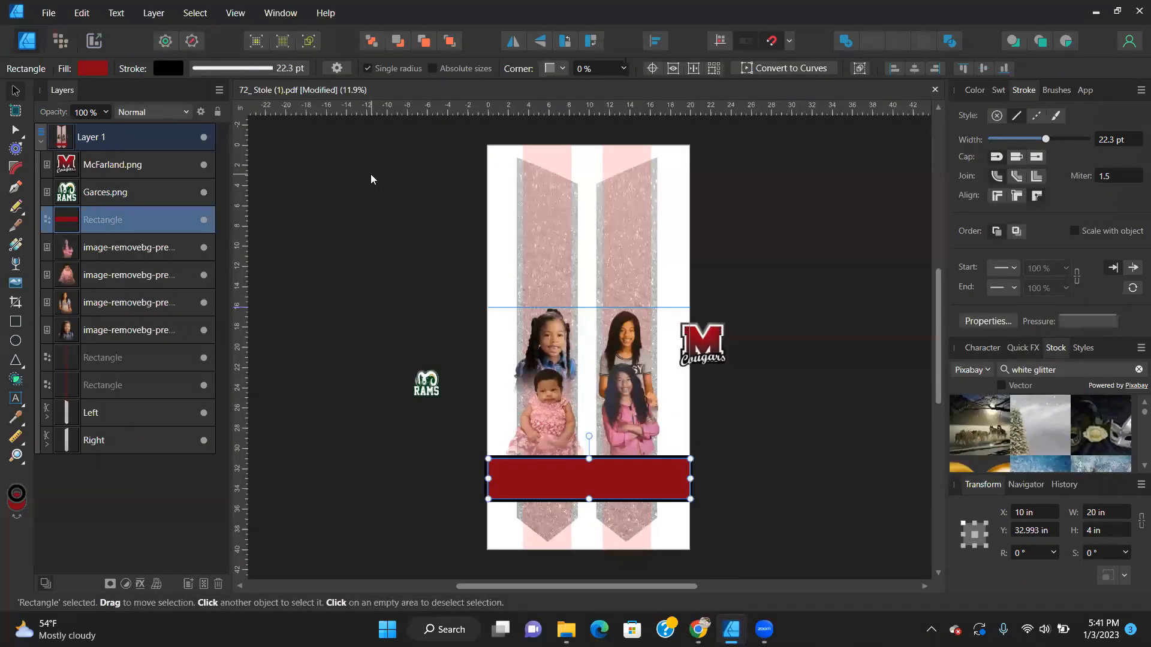
# Set the dark red band's stroke width to 20 pt.
pyautogui.scroll(2, 608, 486)
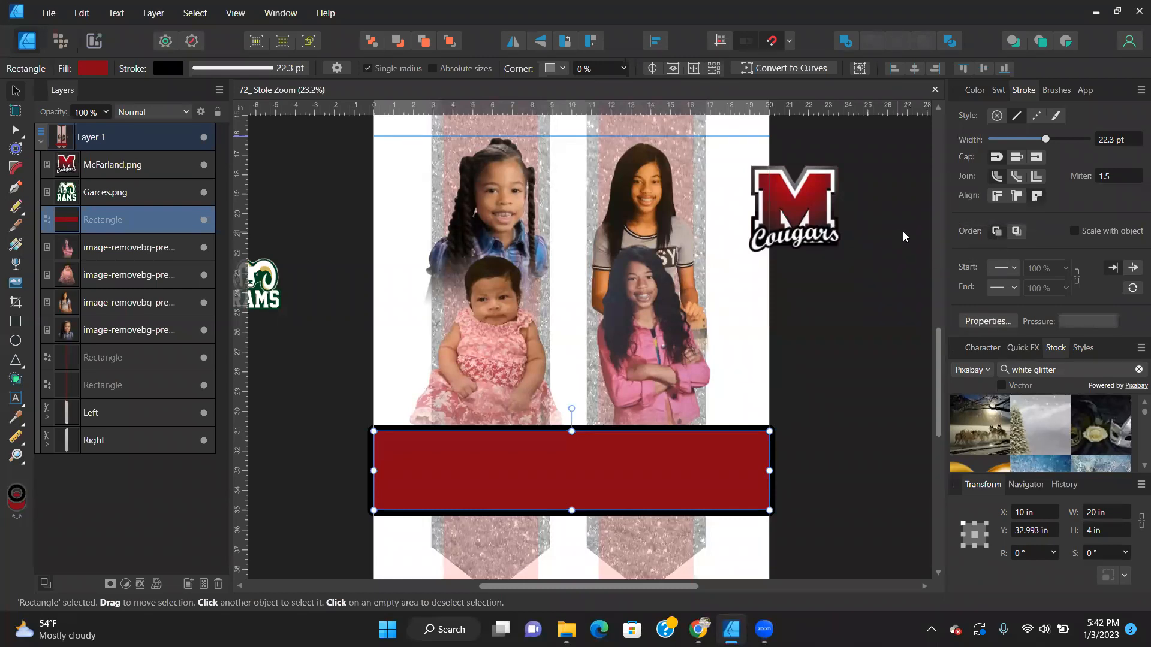
pyautogui.moveTo(1046, 139); pyautogui.dragTo(1036, 139)
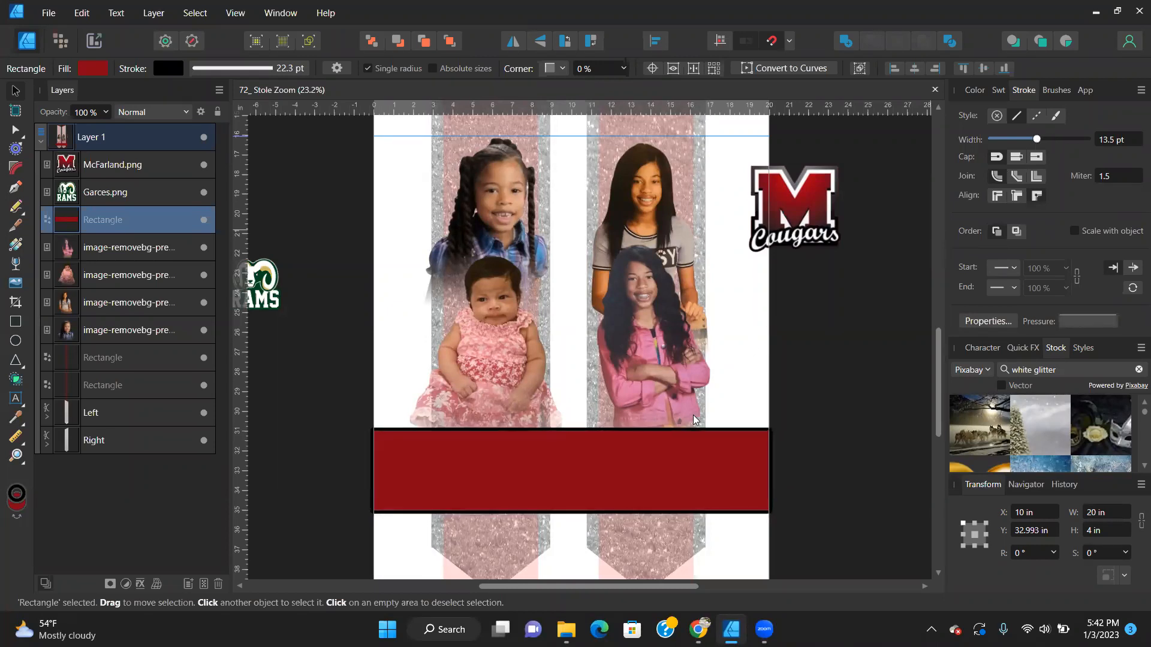
pyautogui.scroll(5, 656, 499)
pyautogui.click(1116, 139)
pyautogui.write('20')
pyautogui.press('Return')
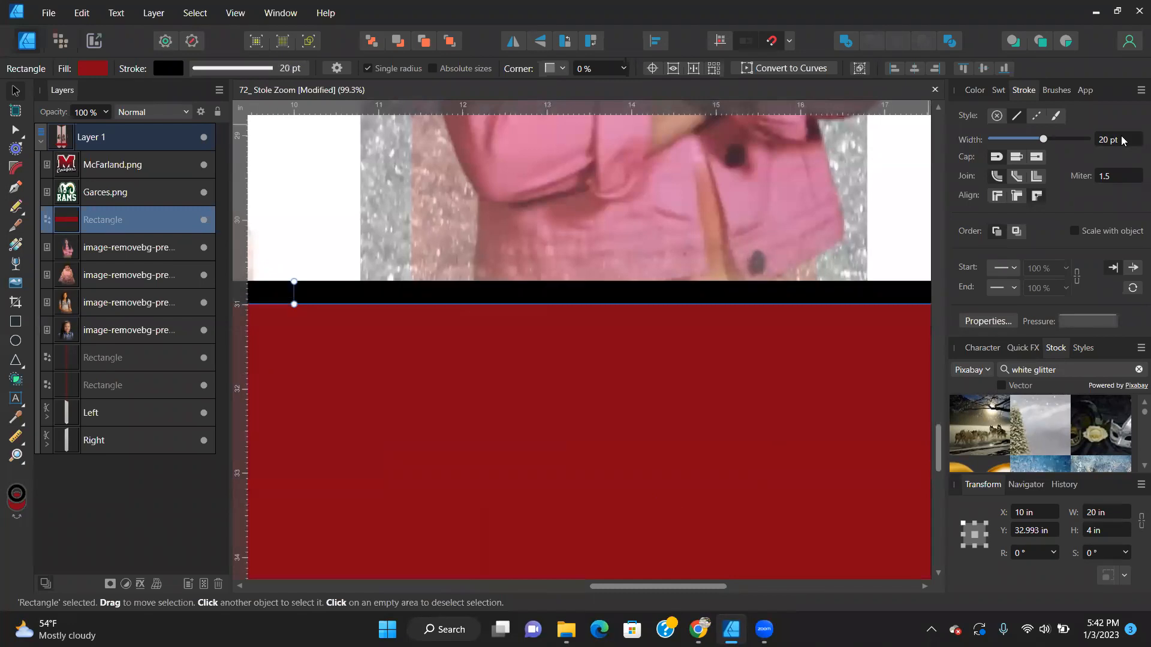
# Set the red rectangle's opacity to 70%.
pyautogui.hotkey('ctrl', '0')
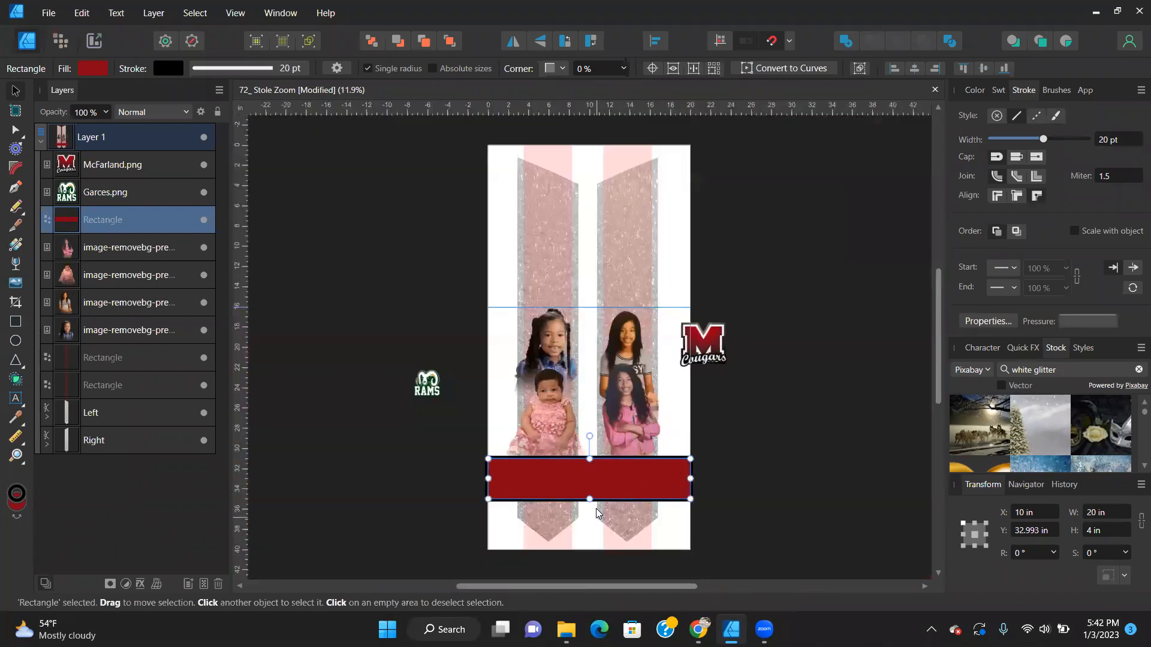
pyautogui.scroll(2, 595, 504)
pyautogui.scroll(1, 596, 502)
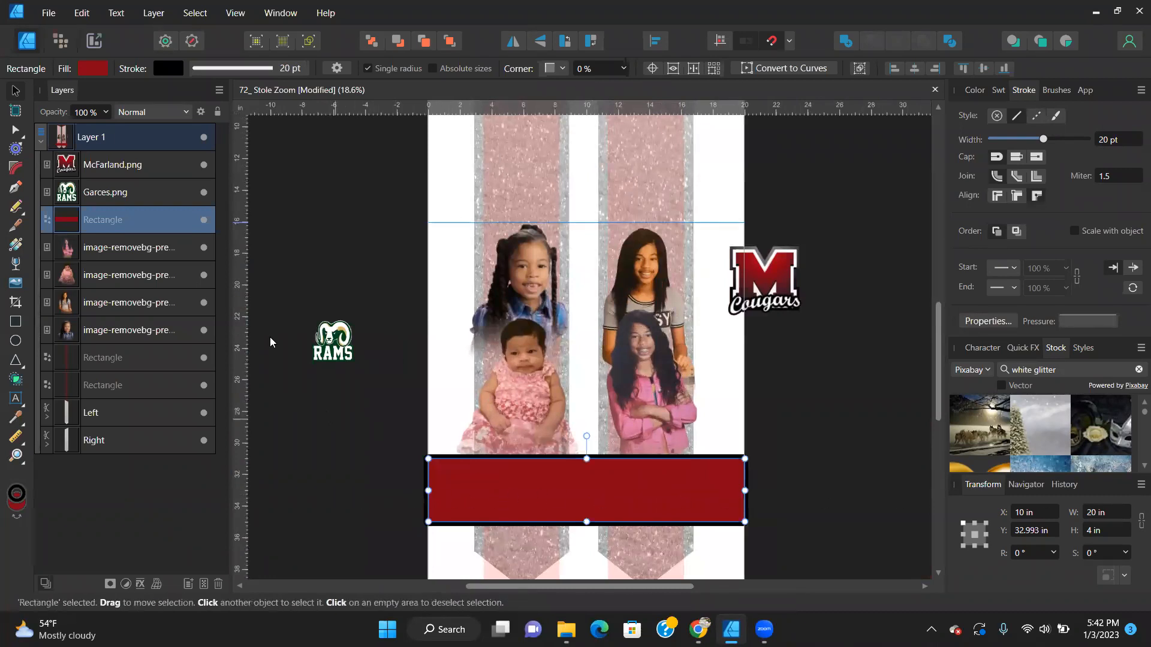
pyautogui.click(91, 114)
pyautogui.write('70')
pyautogui.press('Return')
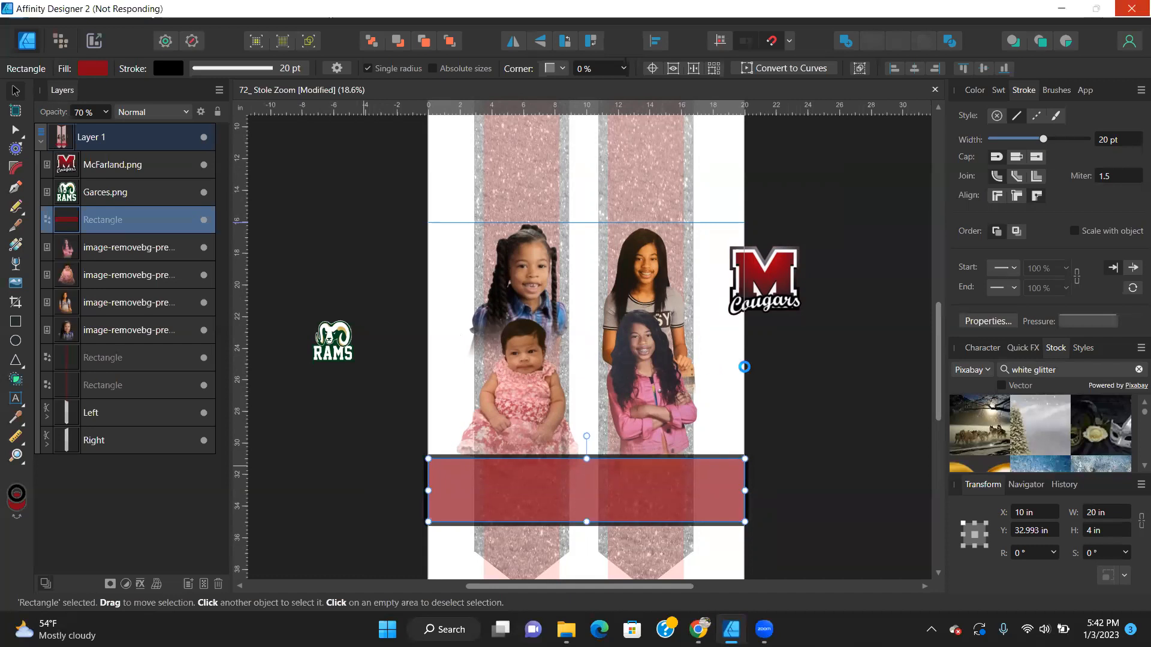
# Move the red rectangle straight down below the photos, to a Y position of about 33.95 in.
pyautogui.scroll(-3, 736, 407)
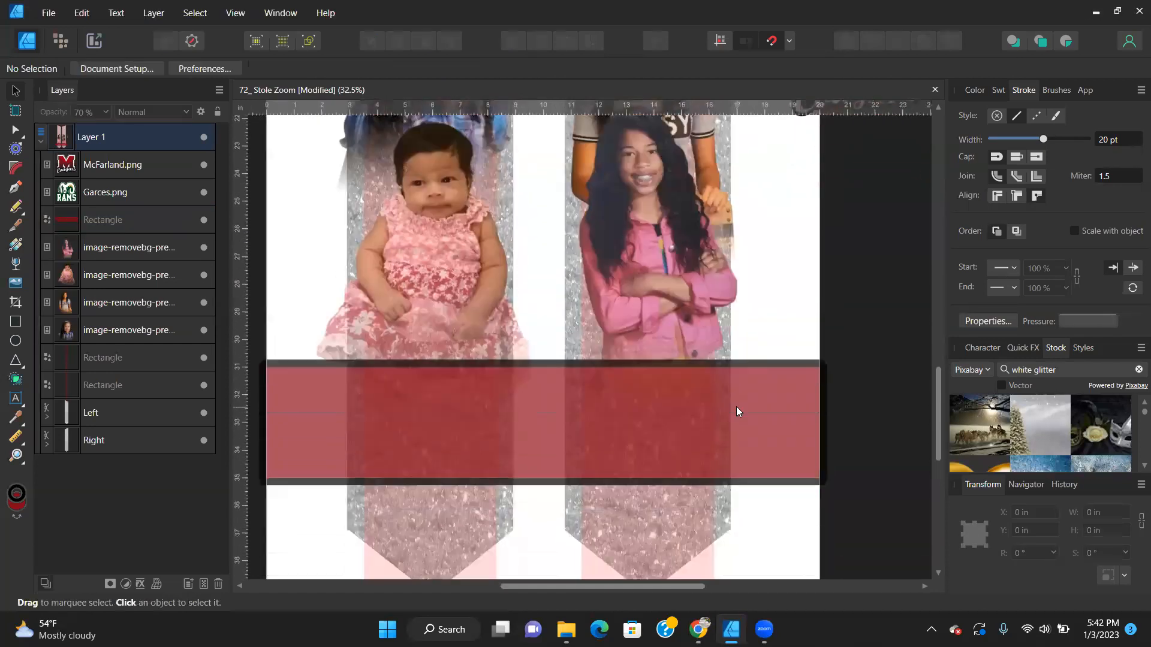
pyautogui.click(562, 384)
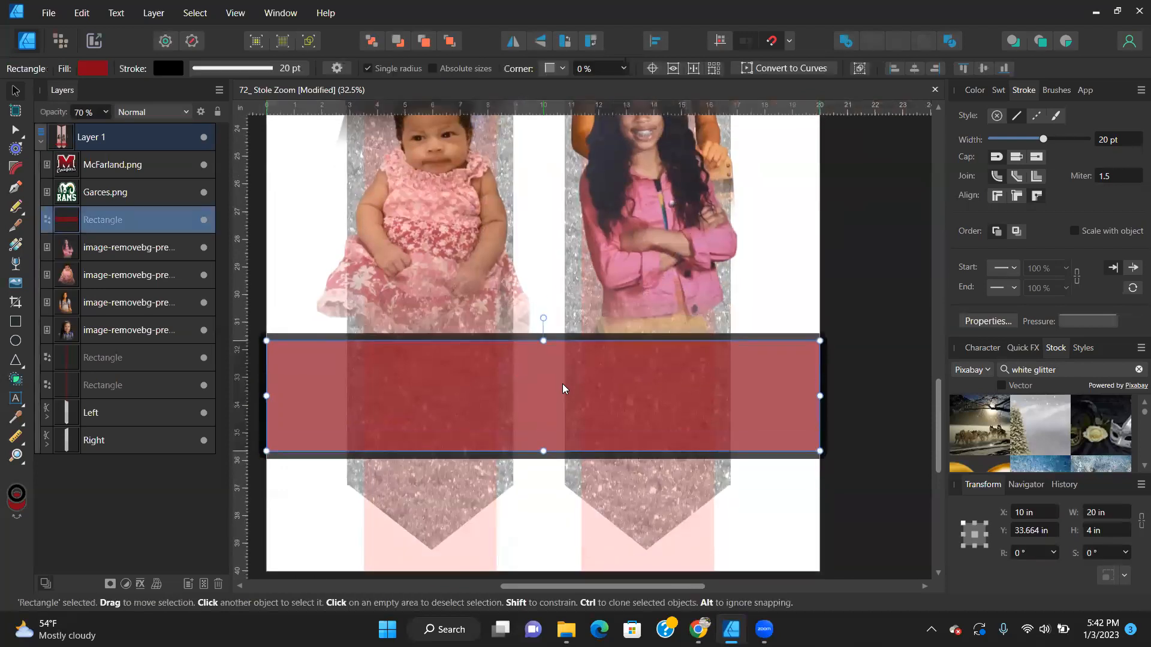
pyautogui.moveTo(562, 387); pyautogui.dragTo(562, 389)
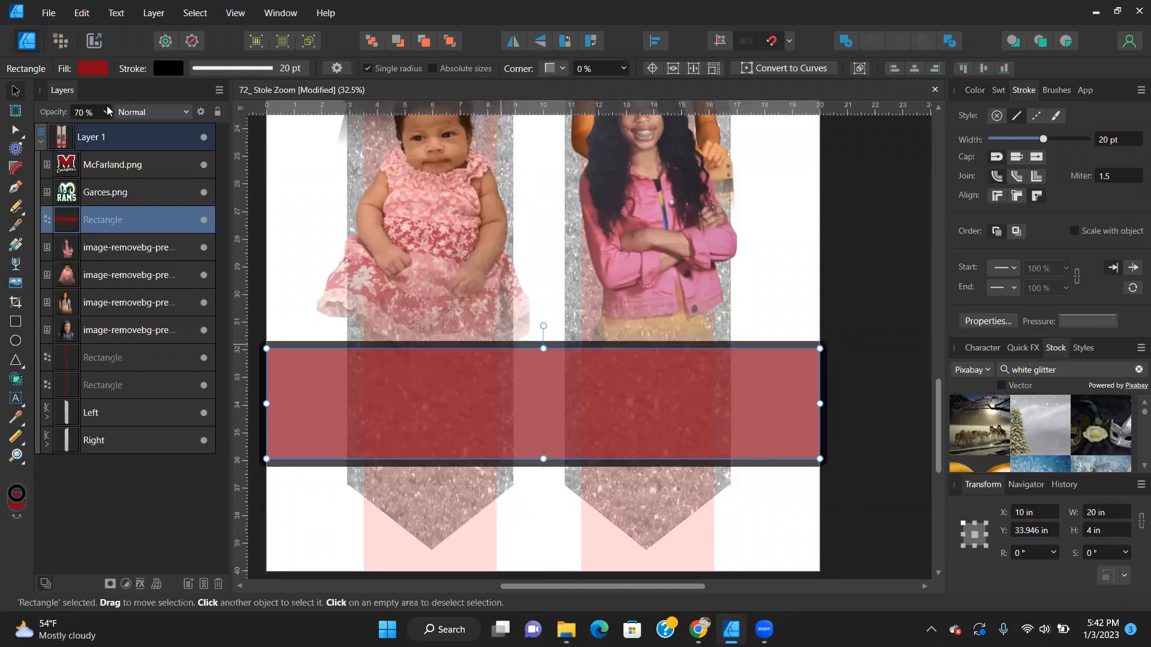
# Try the red rectangle at opacities such as 50%, 10% and 100%, then restore it to 70%.
pyautogui.scroll(-2, 108, 111)
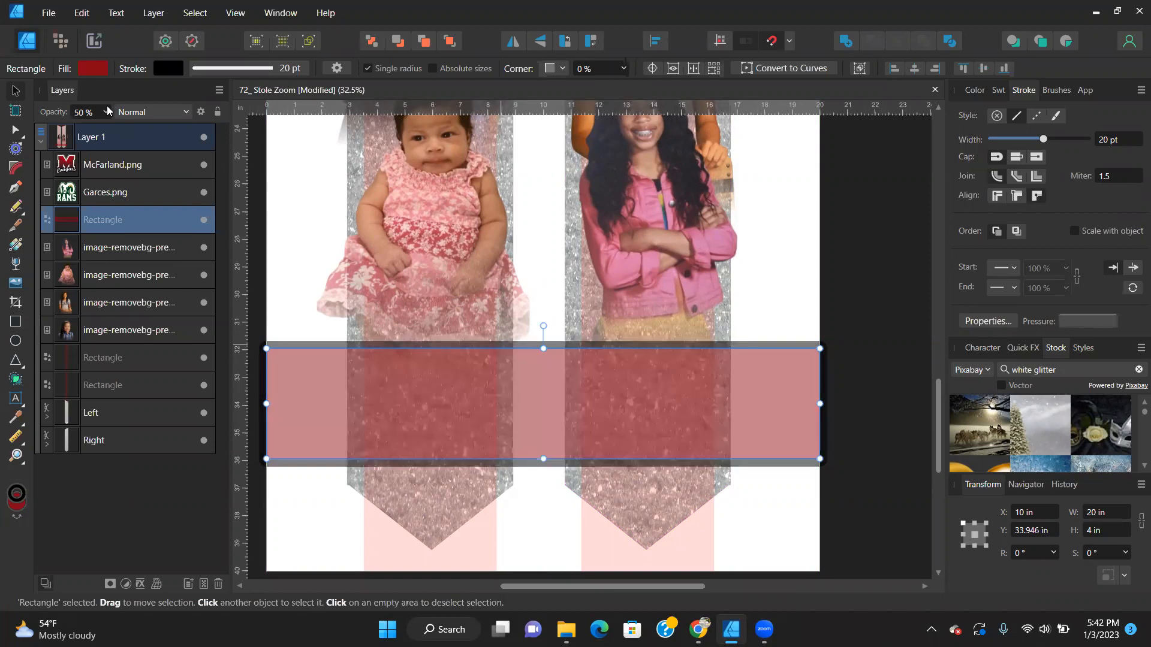
pyautogui.scroll(-4, 109, 111)
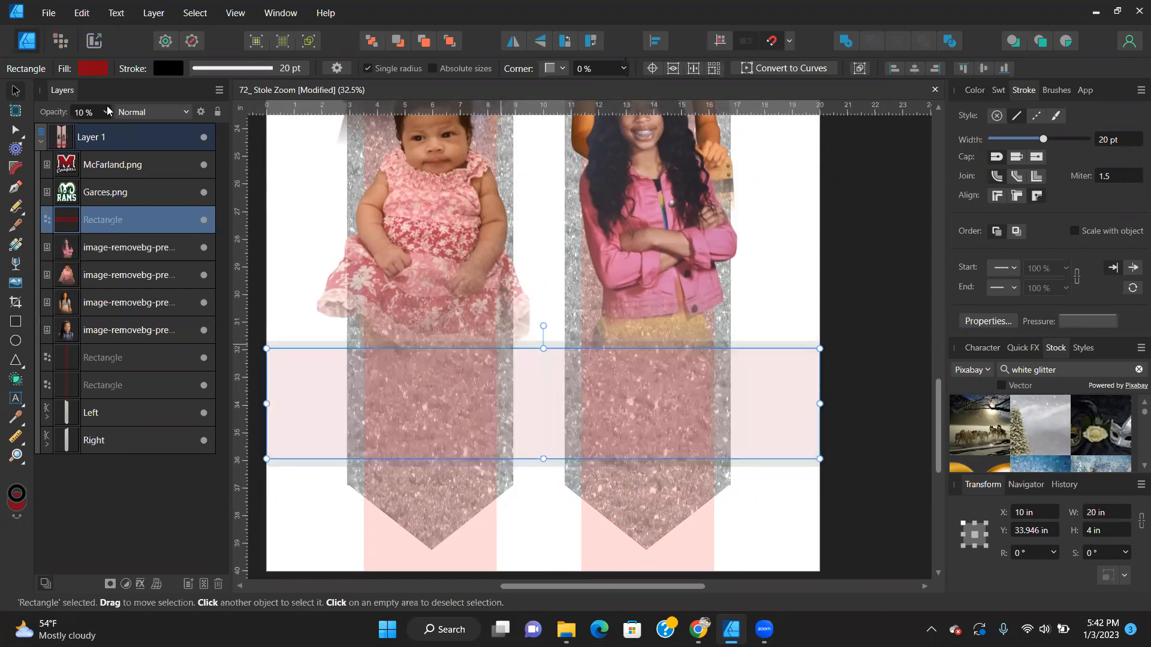
pyautogui.press('9')
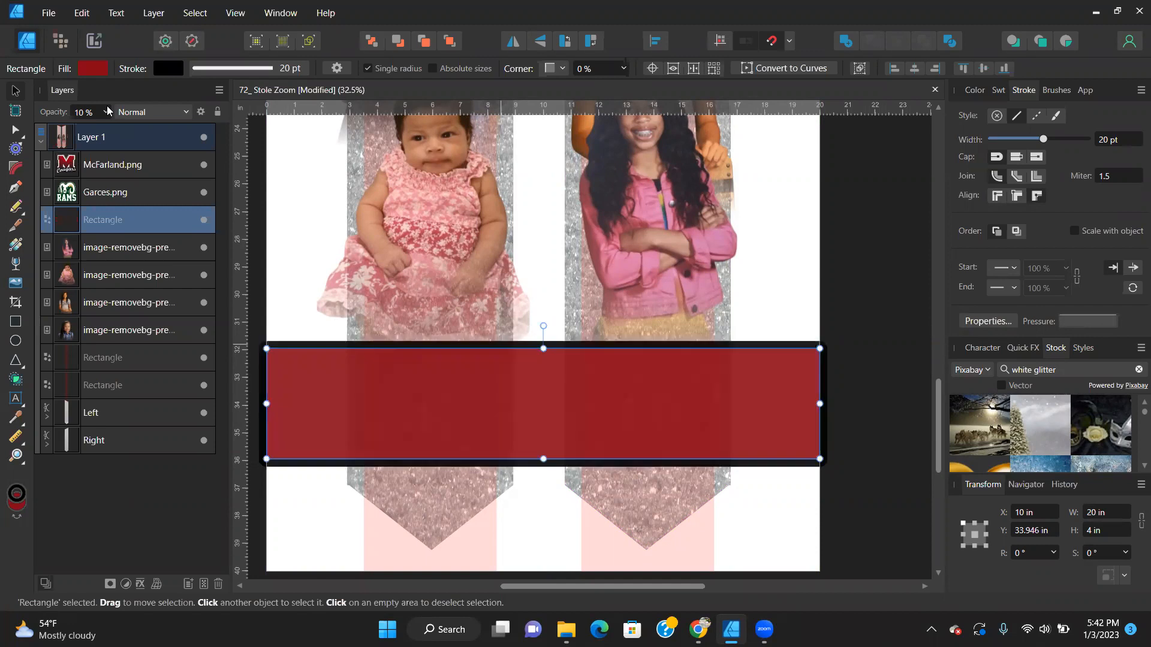
pyautogui.press('0')
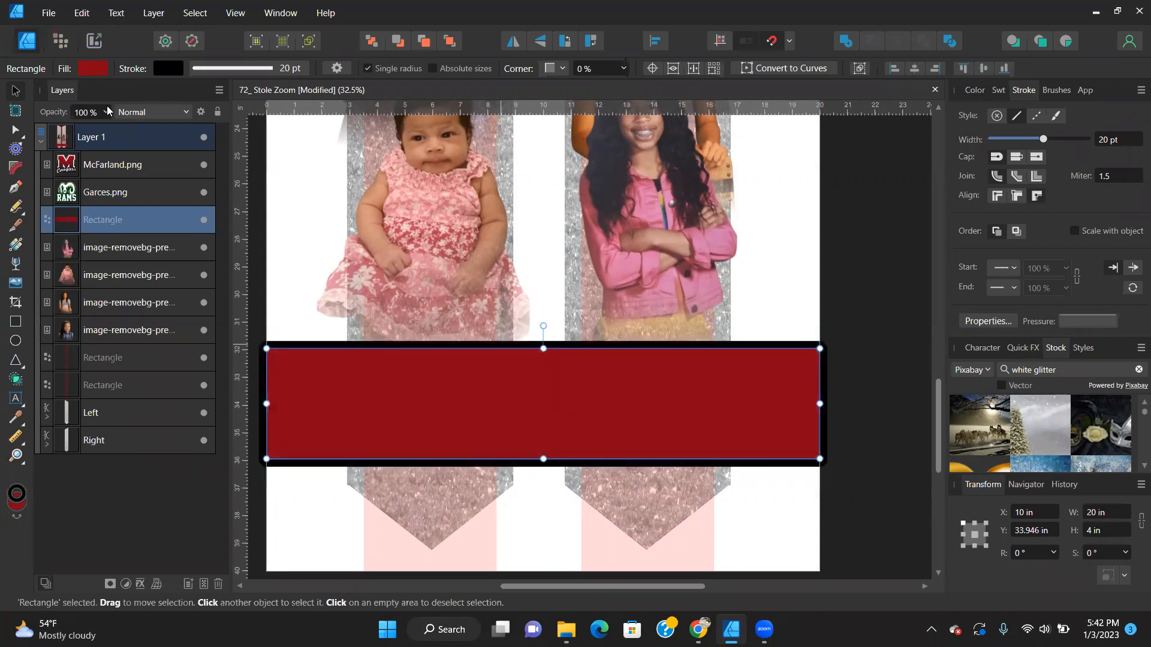
pyautogui.press('6')
pyautogui.press('7')
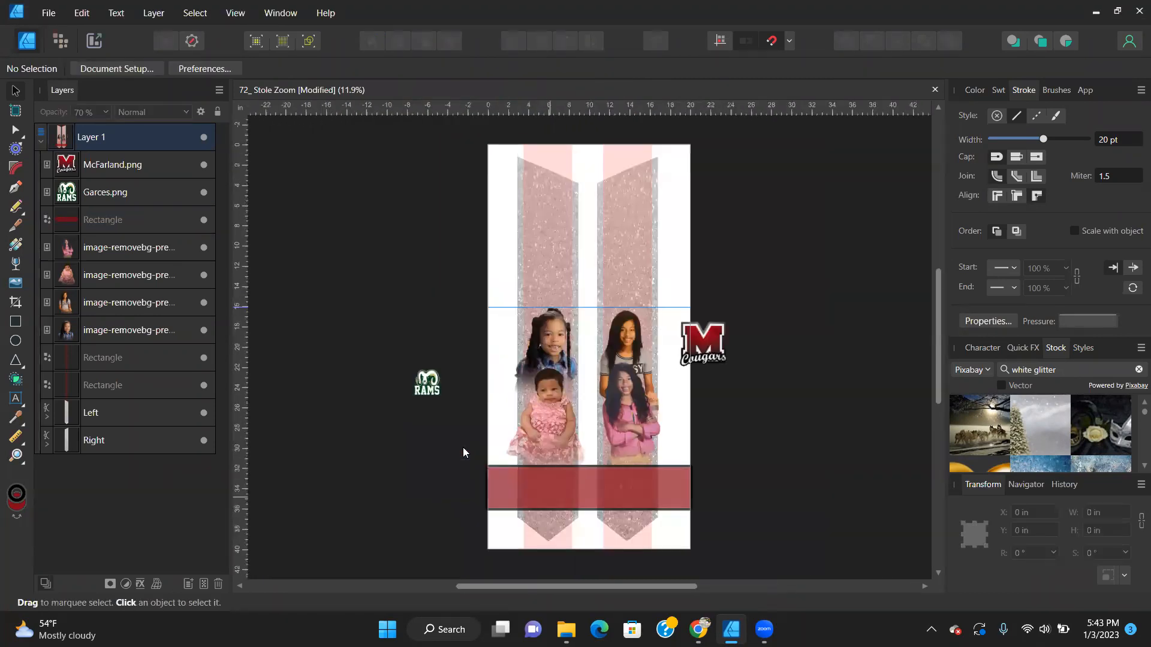
# Expand the red rectangle's black stroke into a separate curves object.
pyautogui.click(618, 492)
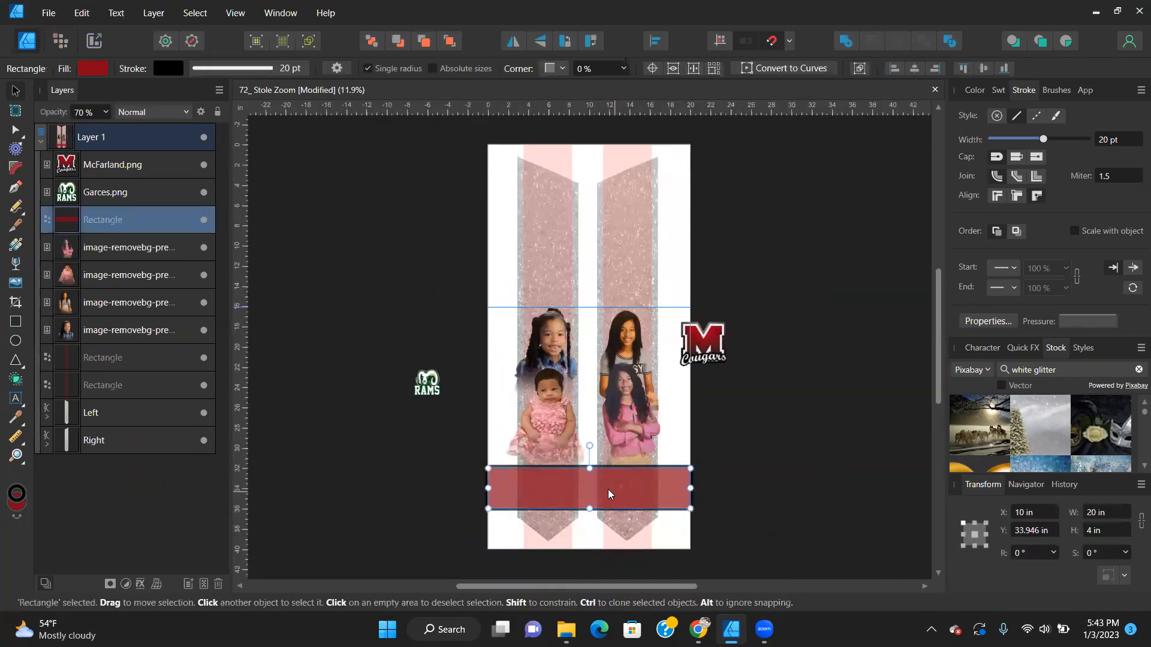
pyautogui.scroll(3, 596, 492)
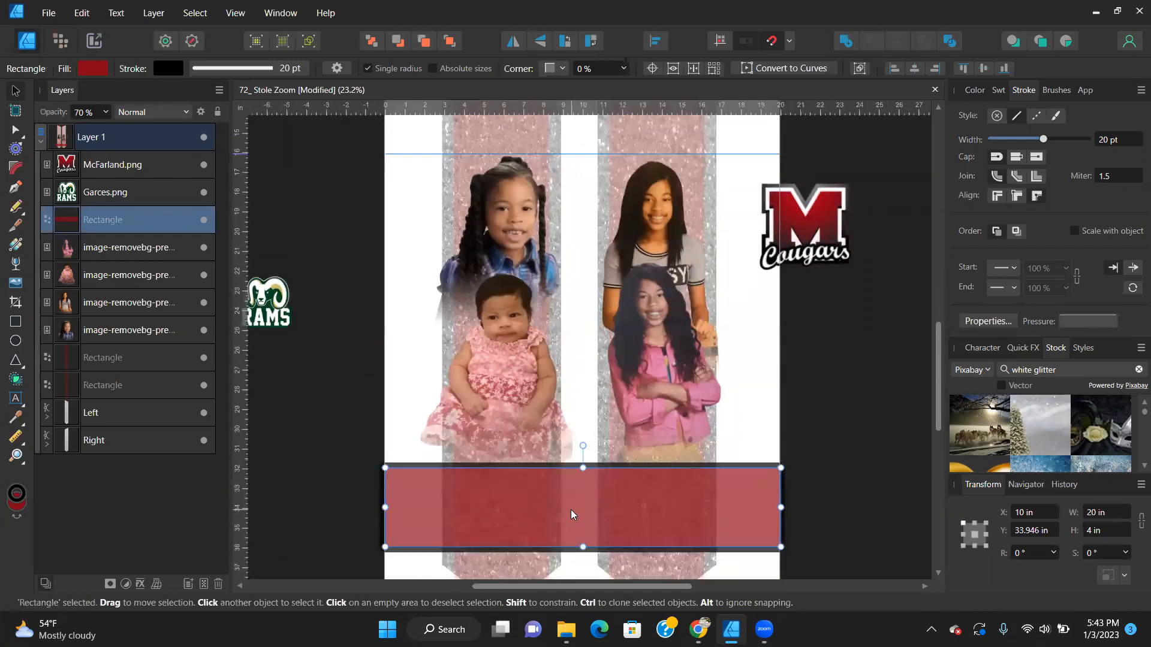
pyautogui.scroll(2, 571, 509)
pyautogui.scroll(-1, 578, 480)
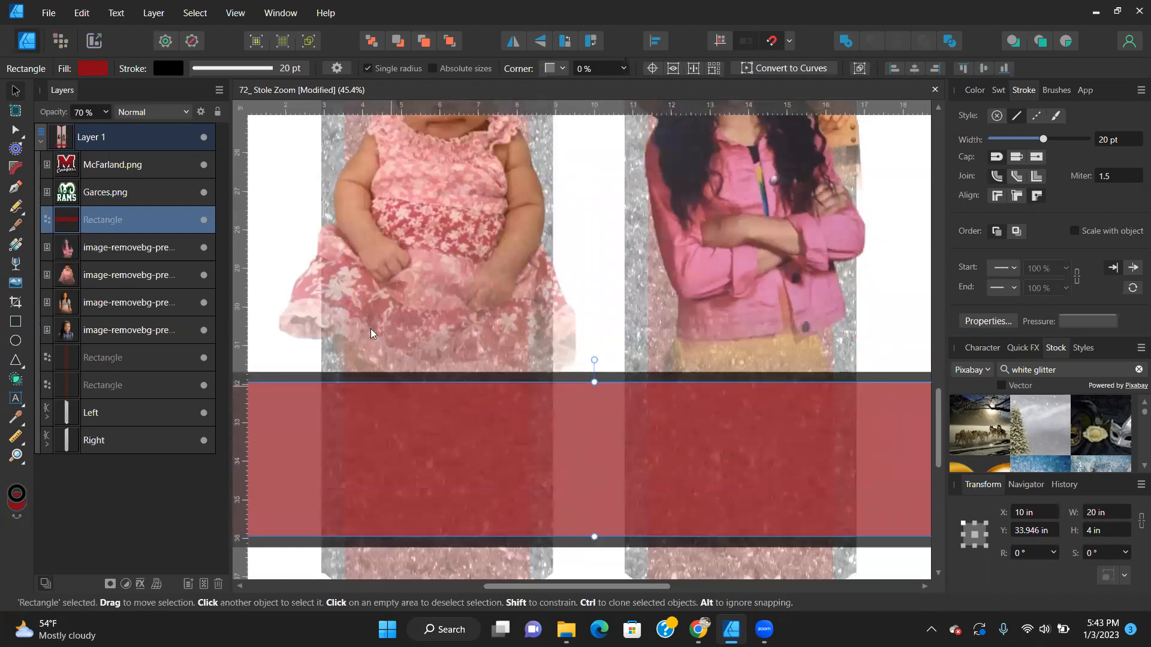
pyautogui.click(153, 13)
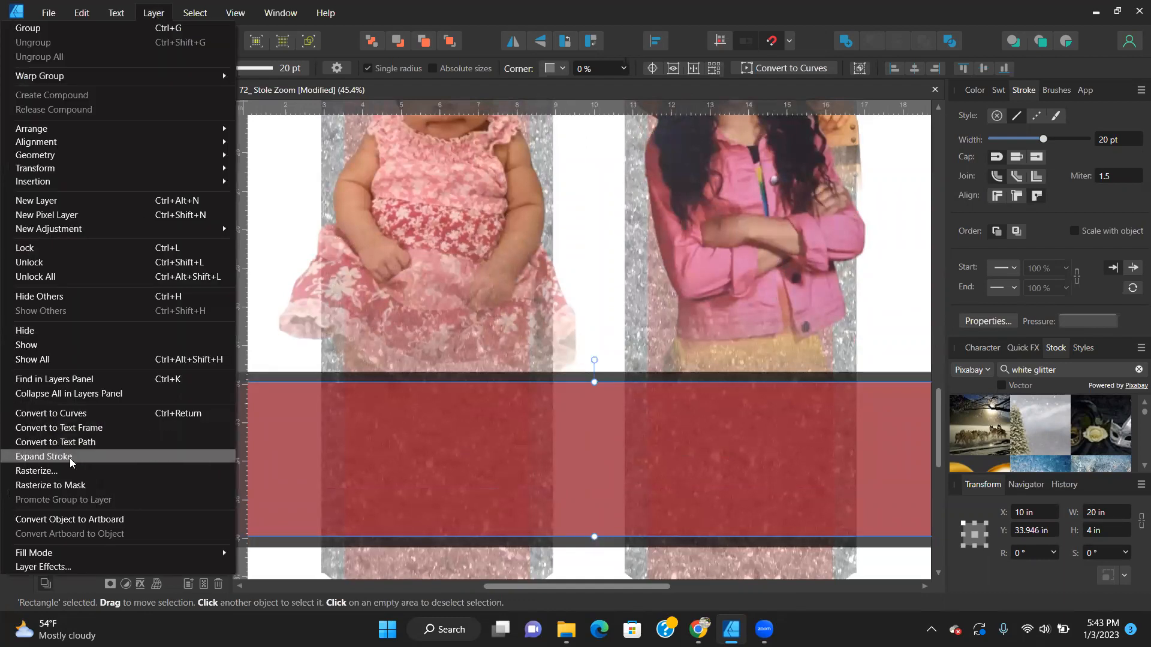
pyautogui.press('Escape')
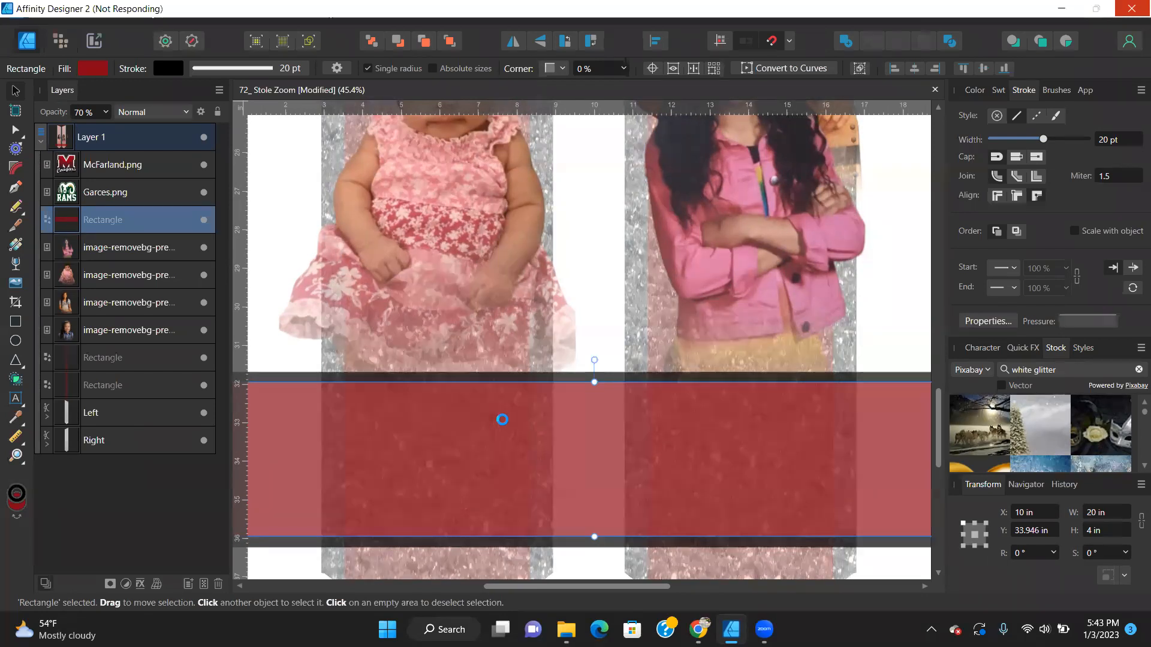
pyautogui.rightClick(503, 420)
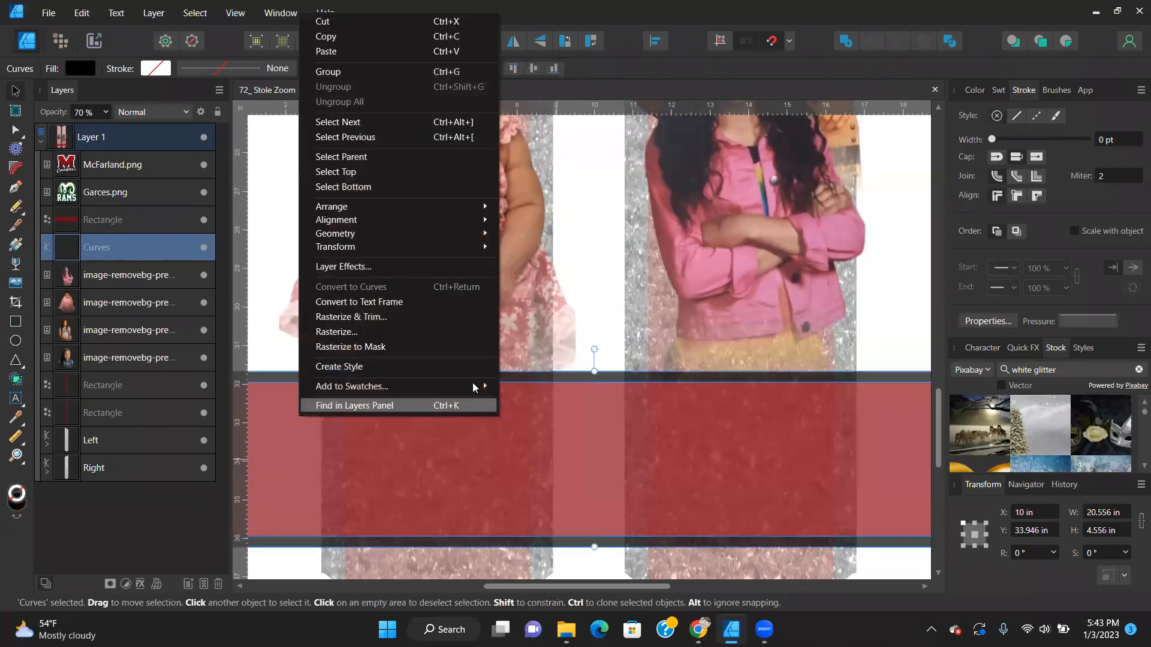
pyautogui.click(611, 296)
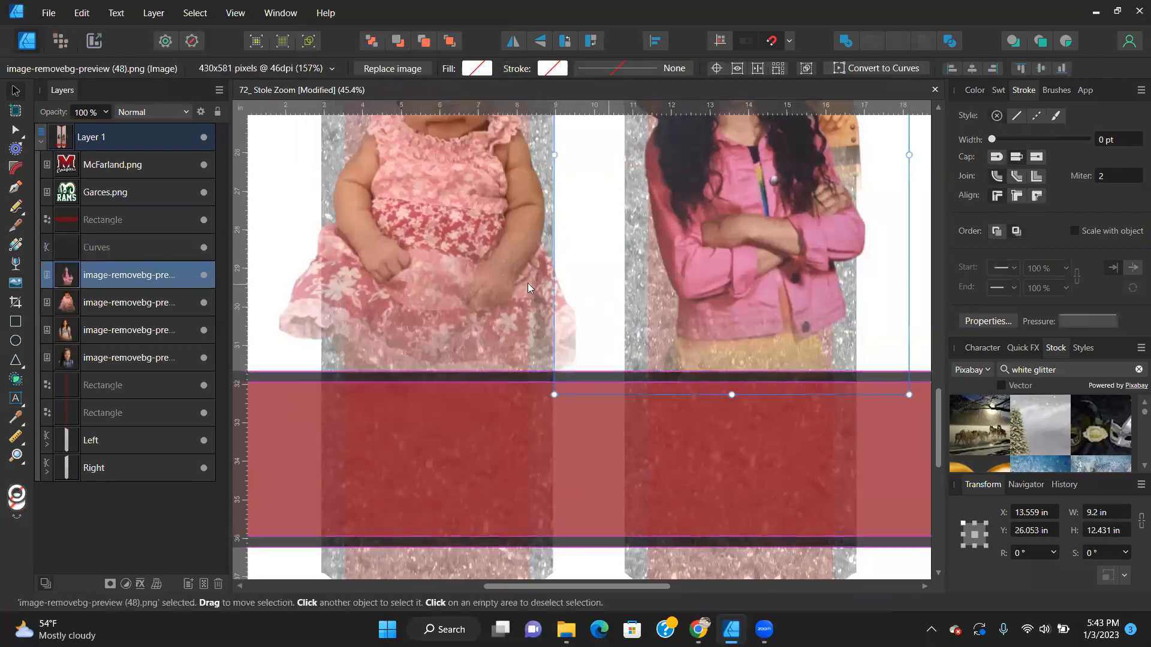
# Hide and reshow the red rectangle and its expanded outline one at a time to compare the two objects.
pyautogui.click(100, 254)
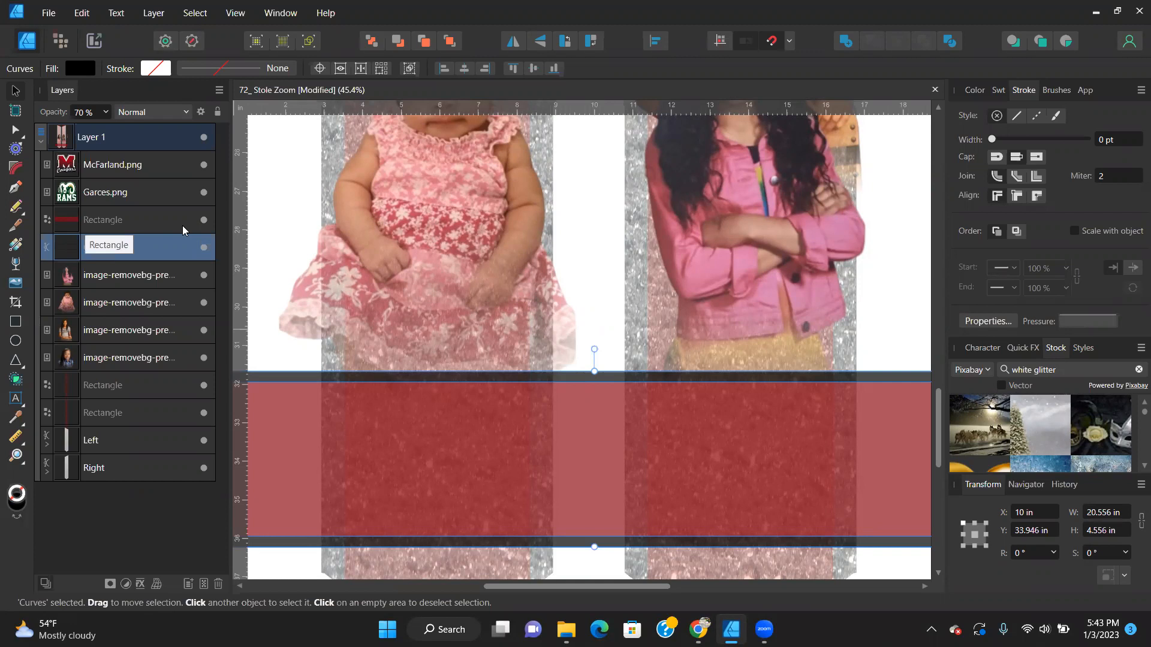
pyautogui.click(205, 220)
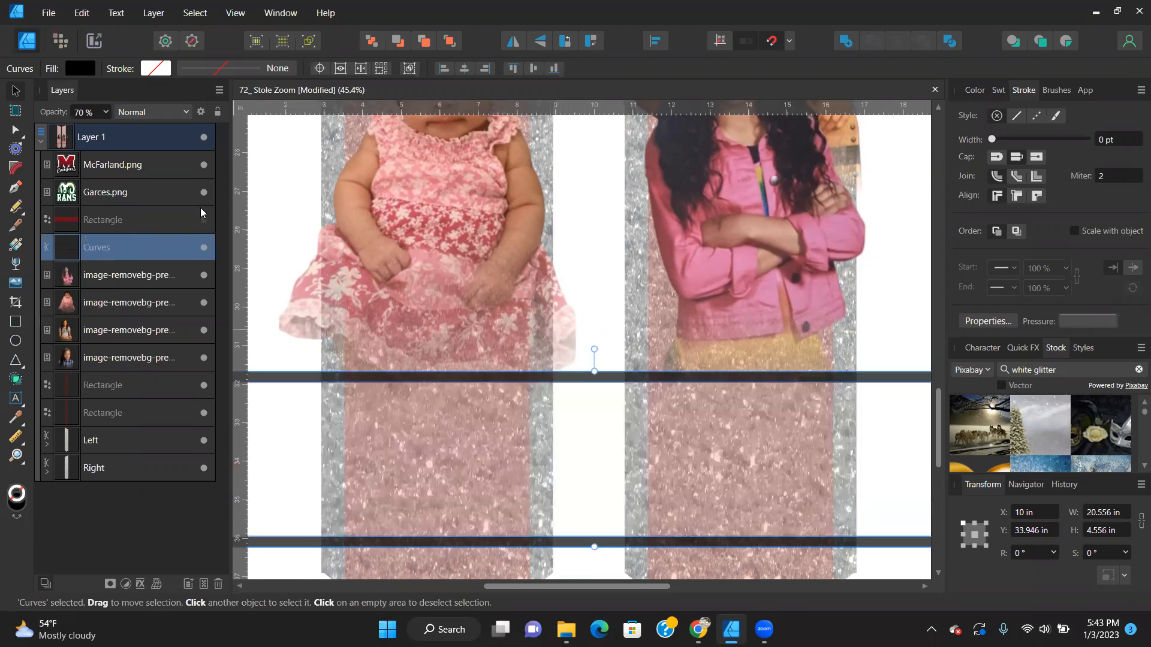
pyautogui.click(204, 220)
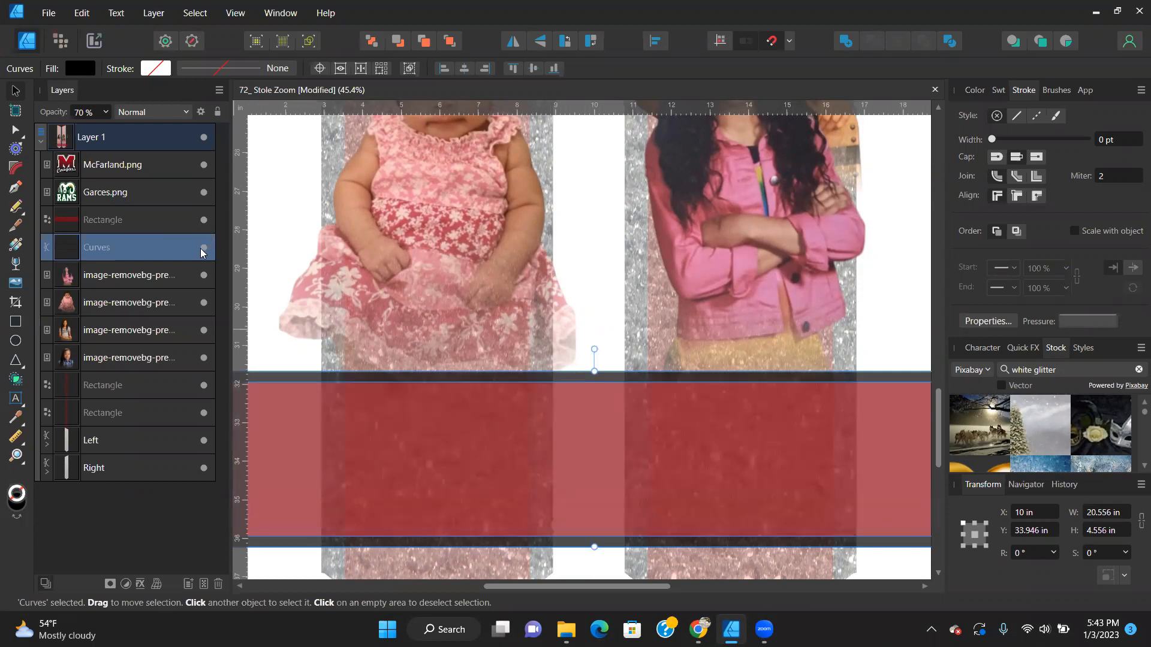
pyautogui.click(205, 246)
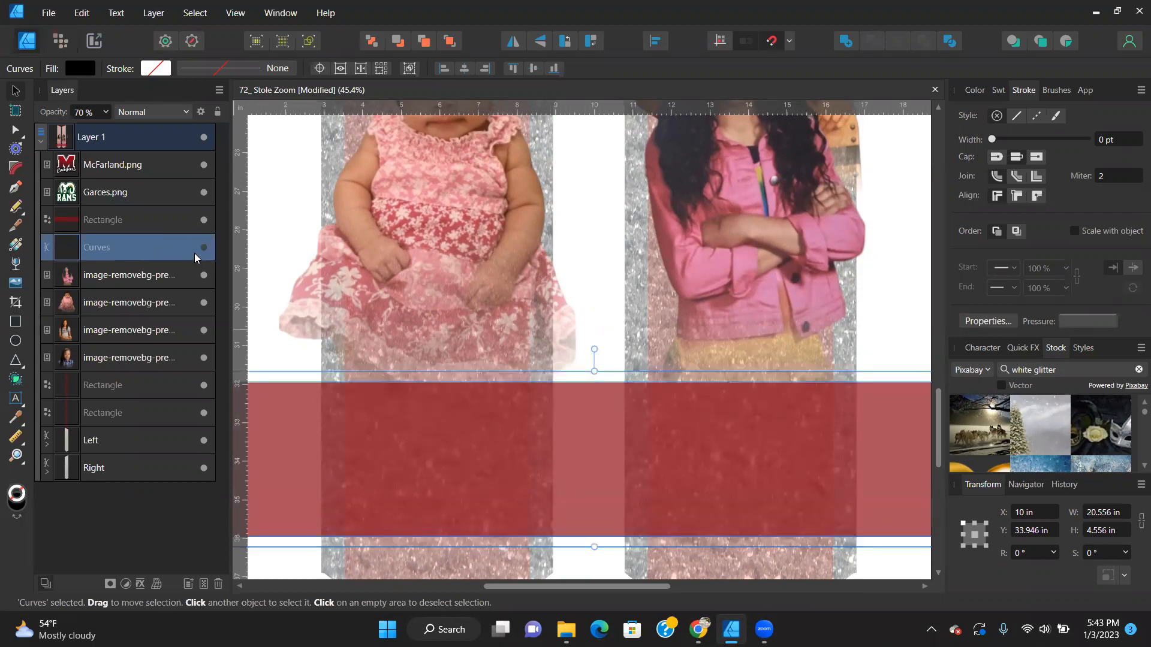
pyautogui.click(204, 247)
# Set the black outline curves' opacity to 100%.
pyautogui.click(96, 117)
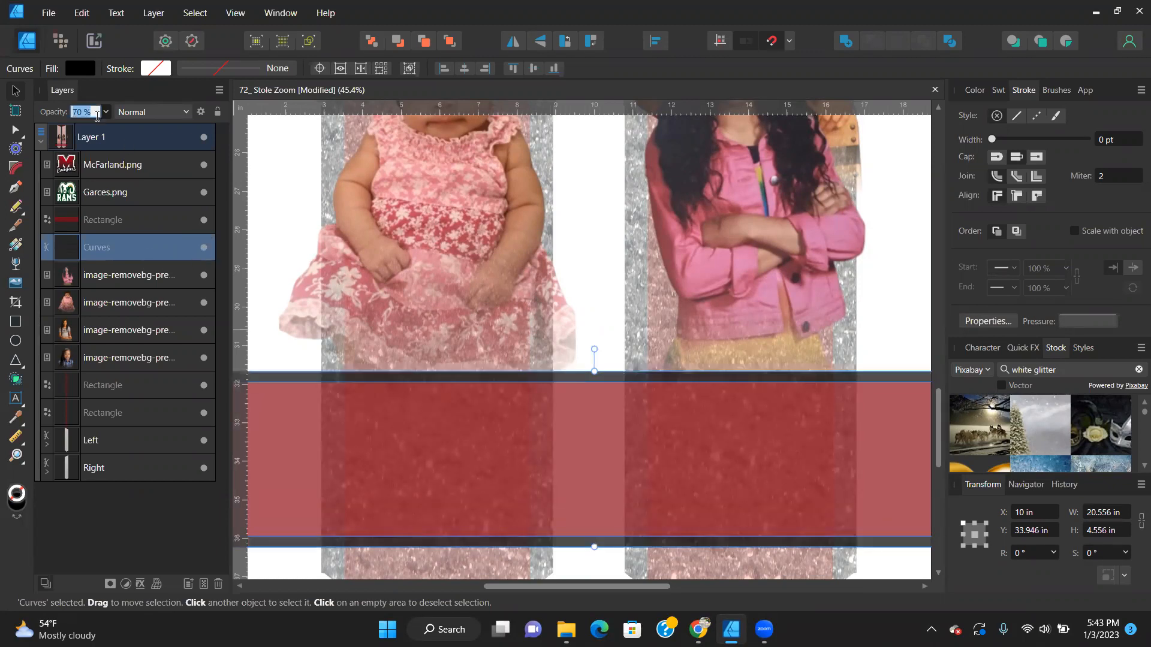
pyautogui.write('100')
pyautogui.press('Return')
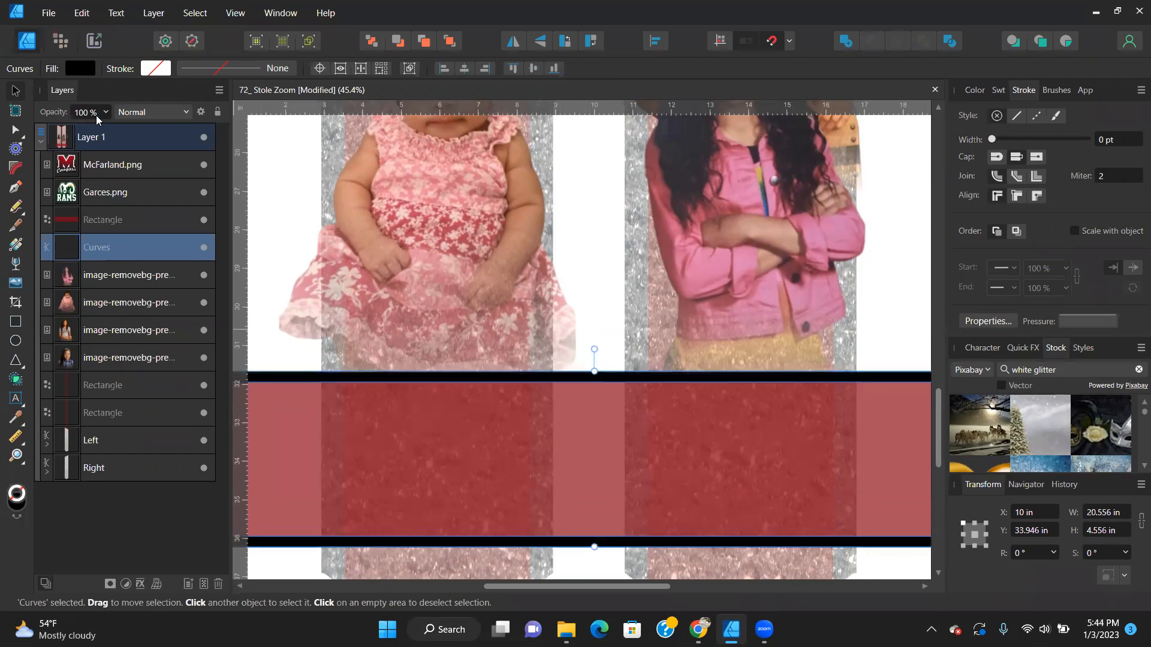
pyautogui.click(265, 209)
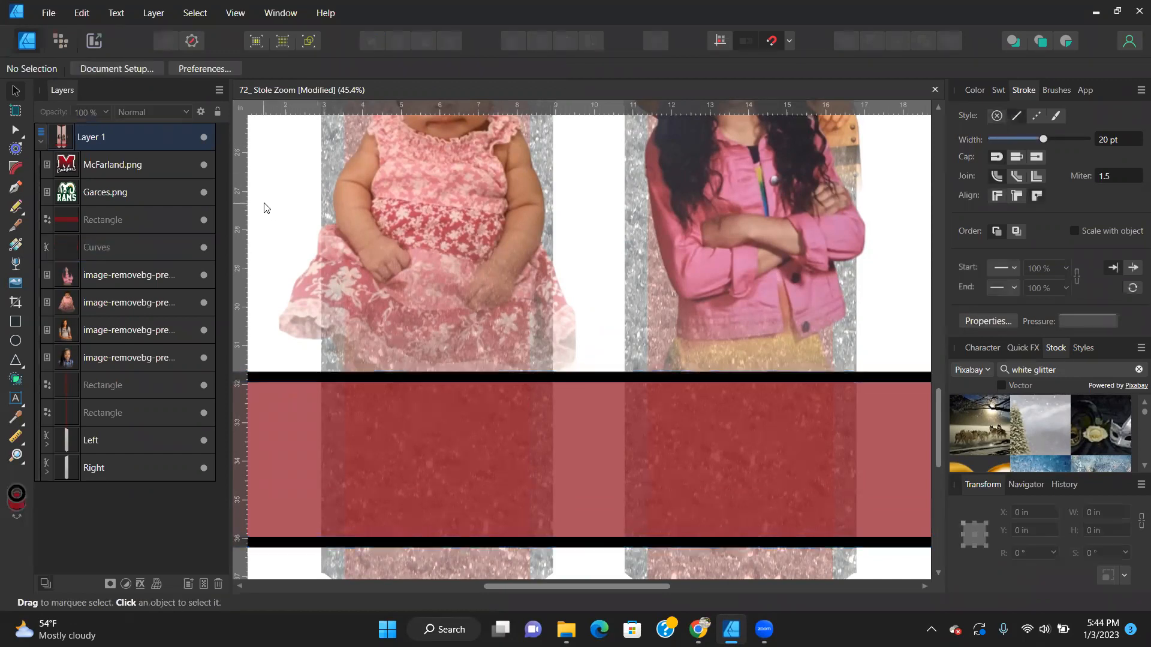
# Group the red rectangle with its black outline curves.
pyautogui.click(138, 219)
pyautogui.moveTo(693, 468); pyautogui.dragTo(661, 449)
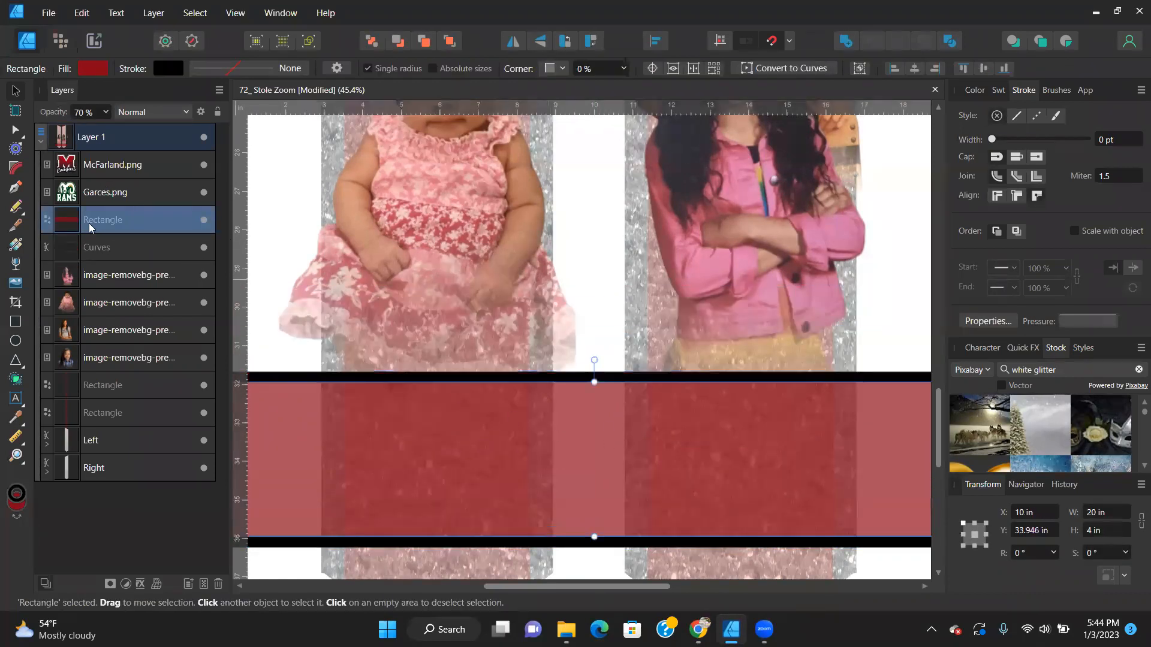
pyautogui.keyDown('shift'); pyautogui.click(104, 249); pyautogui.keyUp('shift')
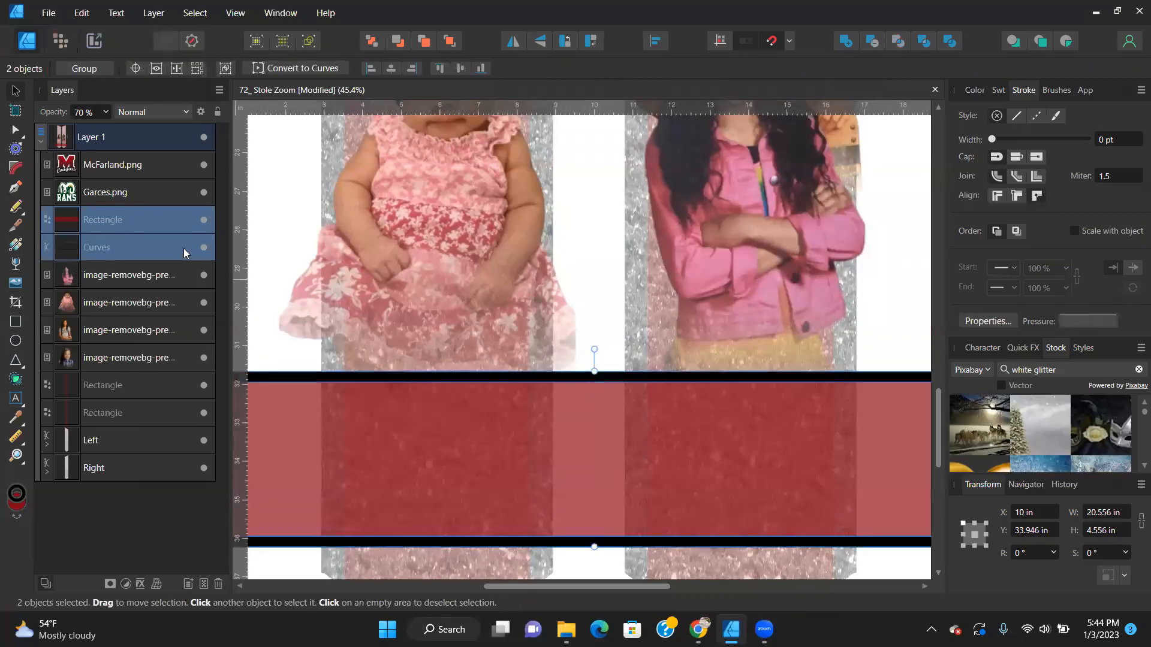
pyautogui.rightClick(146, 241)
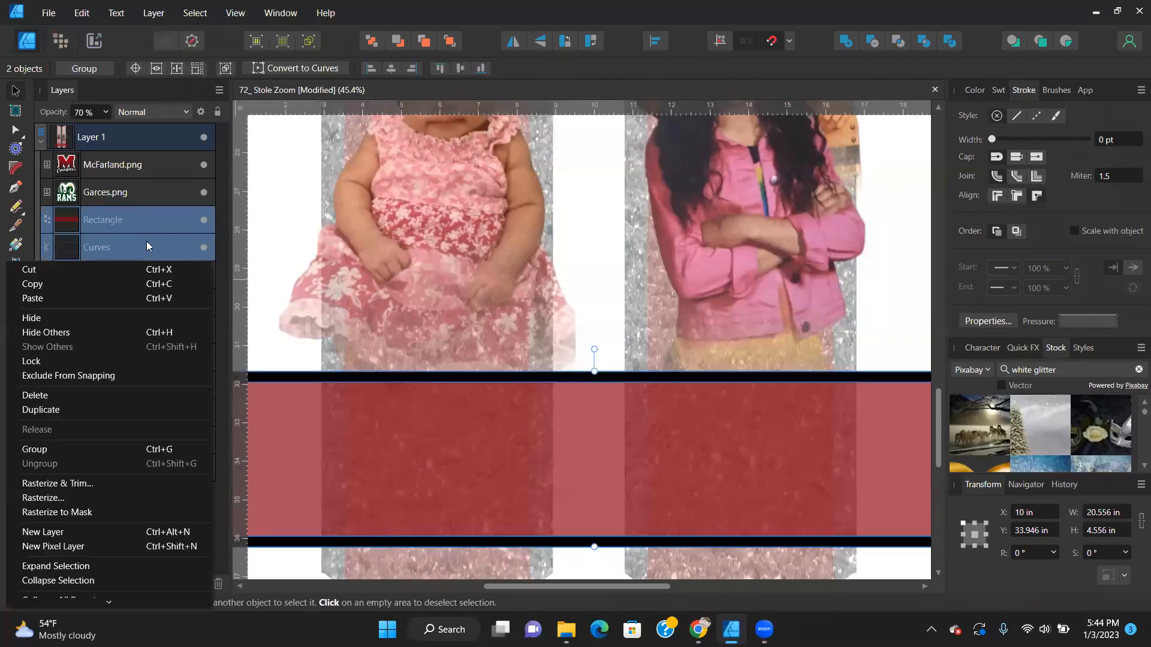
pyautogui.click(47, 449)
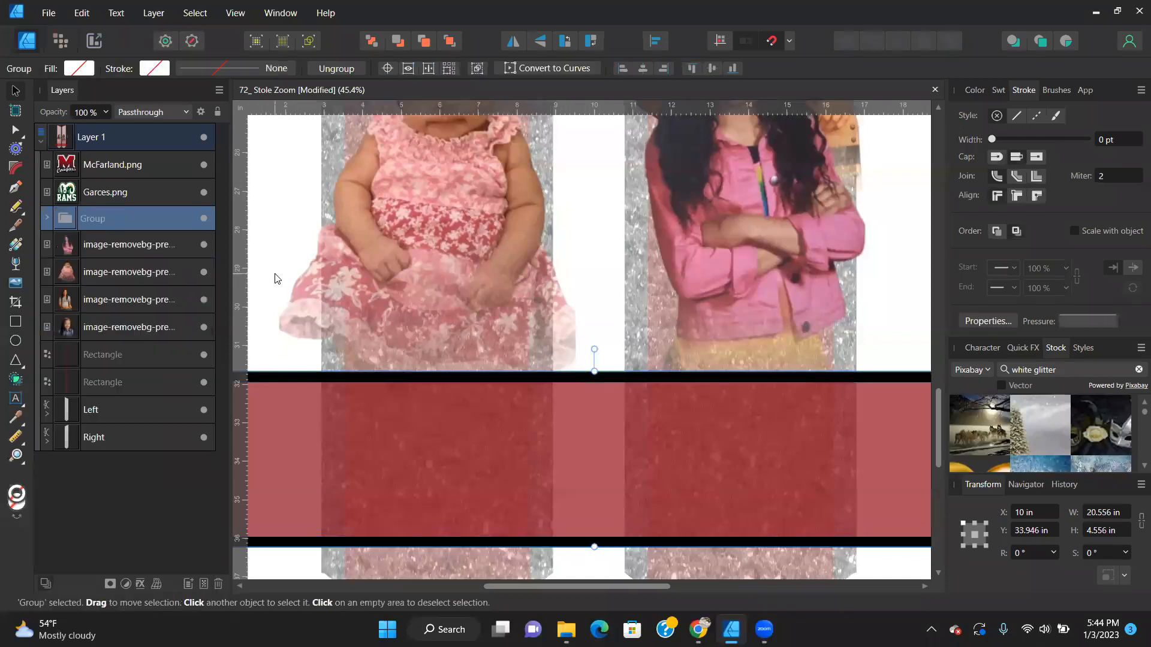
# Rename the group of the red band and its outline as Rectangle.
pyautogui.click(275, 278)
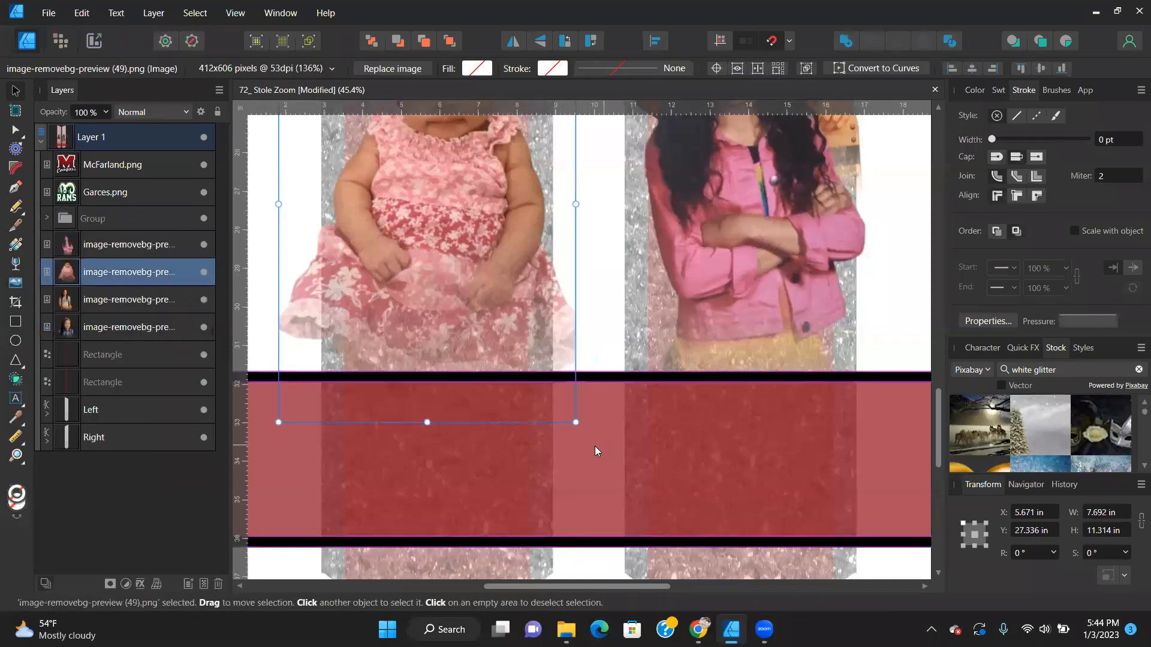
pyautogui.click(717, 461)
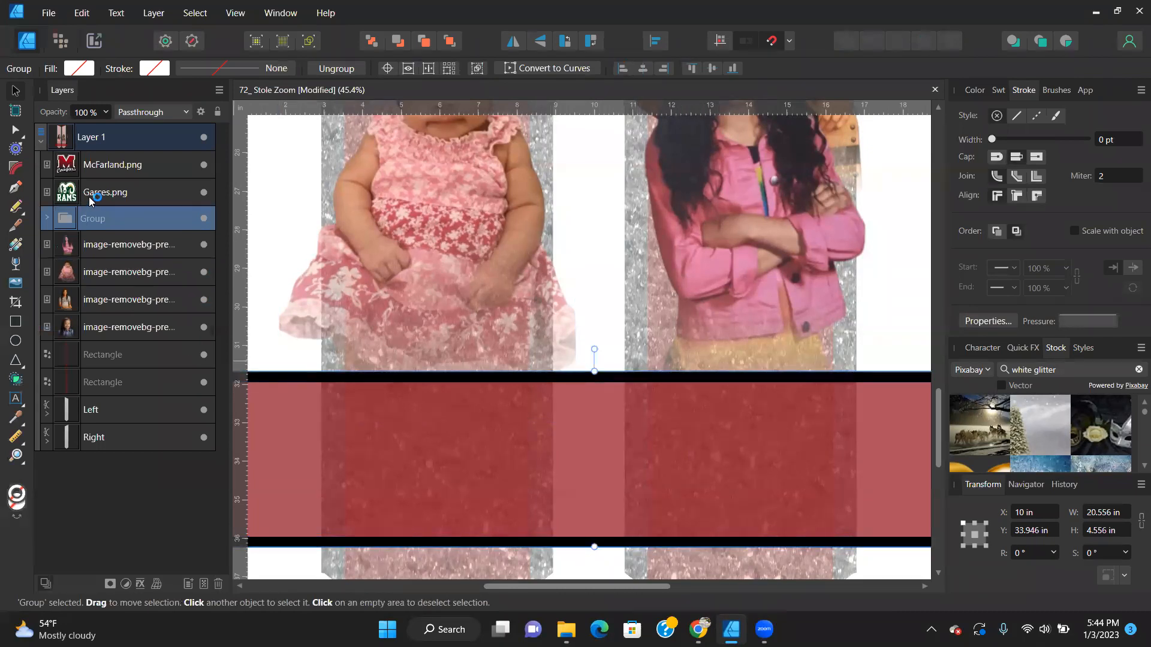
pyautogui.doubleClick(101, 219)
pyautogui.write('Rectangle')
pyautogui.press('Return')
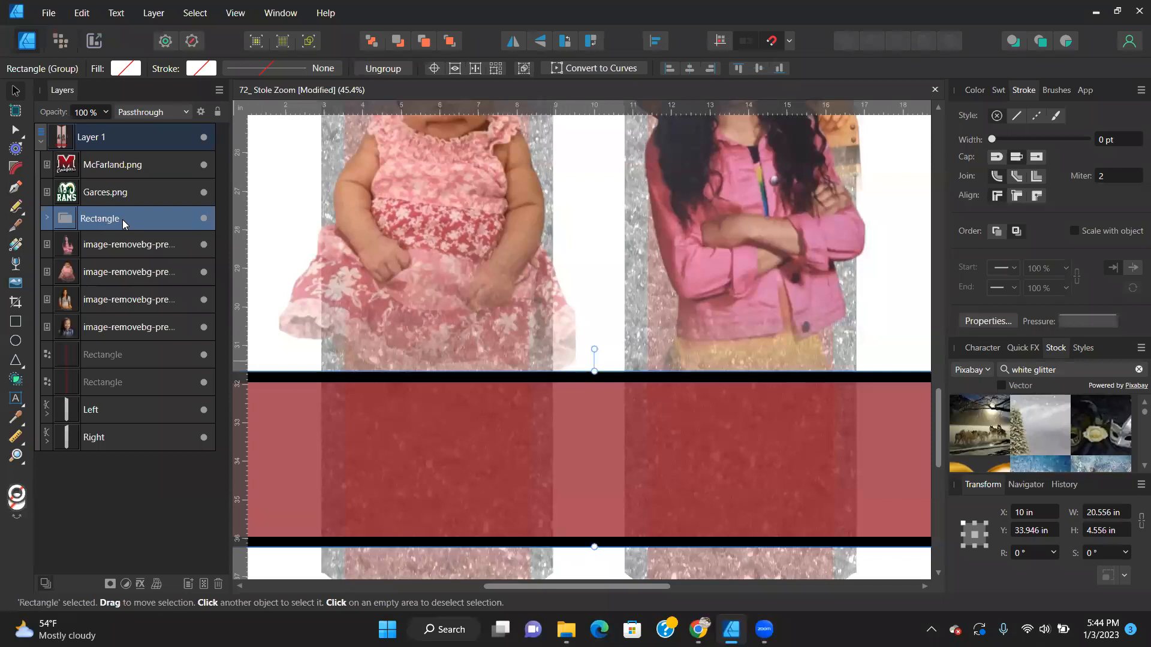
# Duplicate the Rectangle group in place and deselect it.
pyautogui.hotkey('ctrl', 'j')
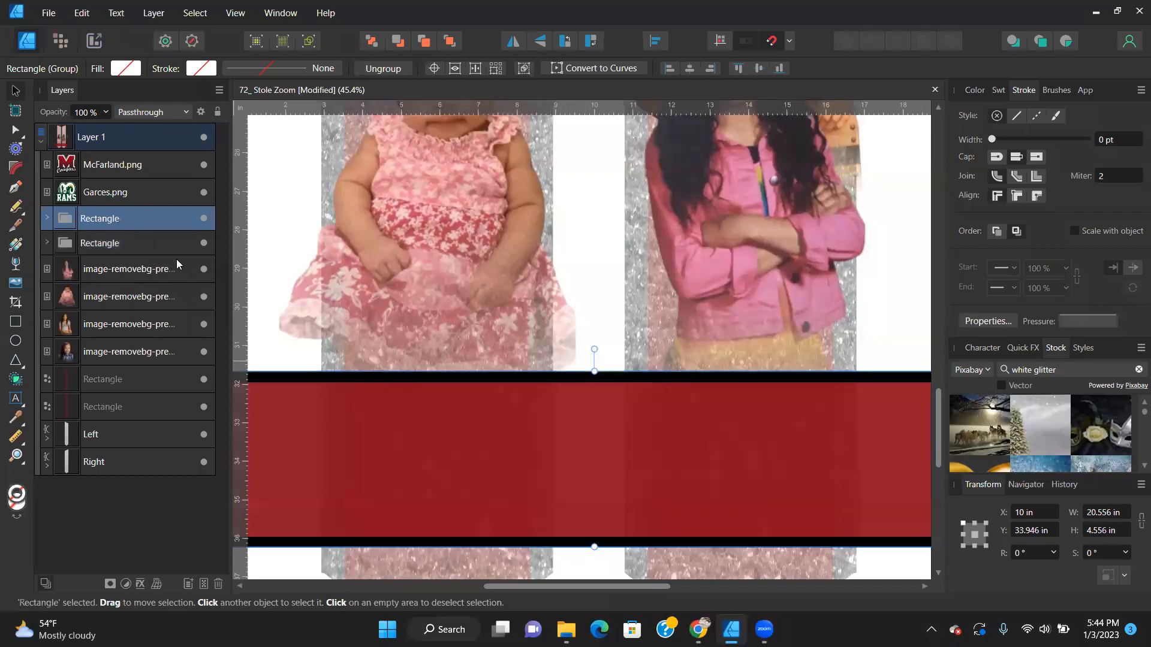
pyautogui.hotkey('ctrl', '0')
pyautogui.click(335, 485)
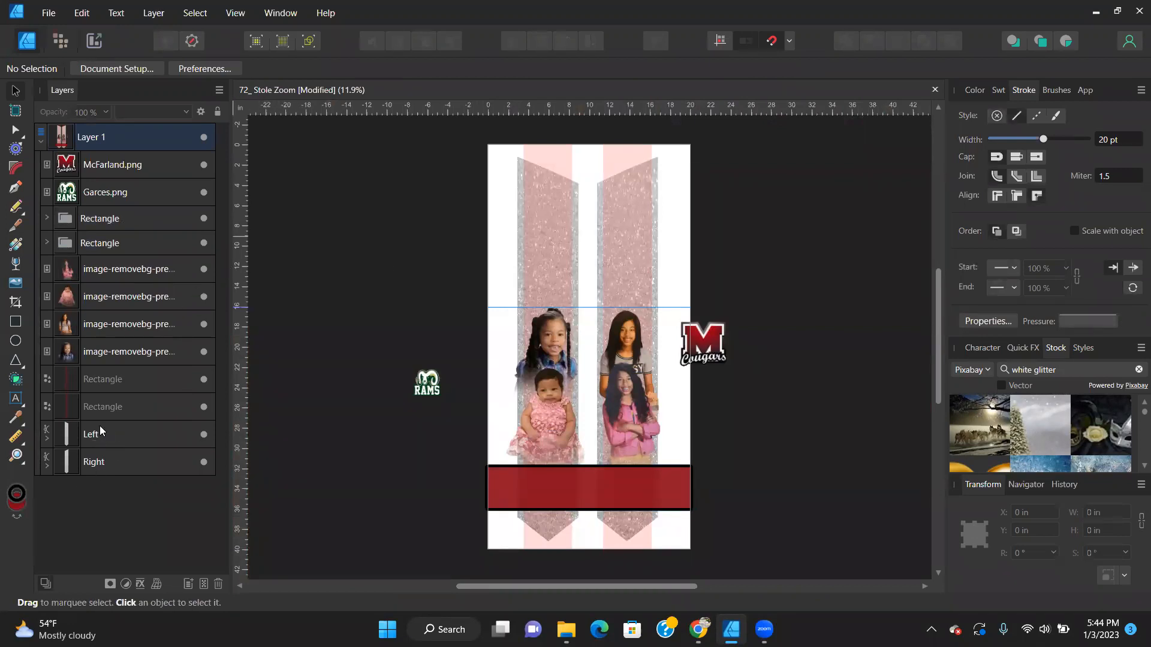
# Nest the left panel's two photos and one Rectangle band group inside the Left panel shape.
pyautogui.click(94, 296)
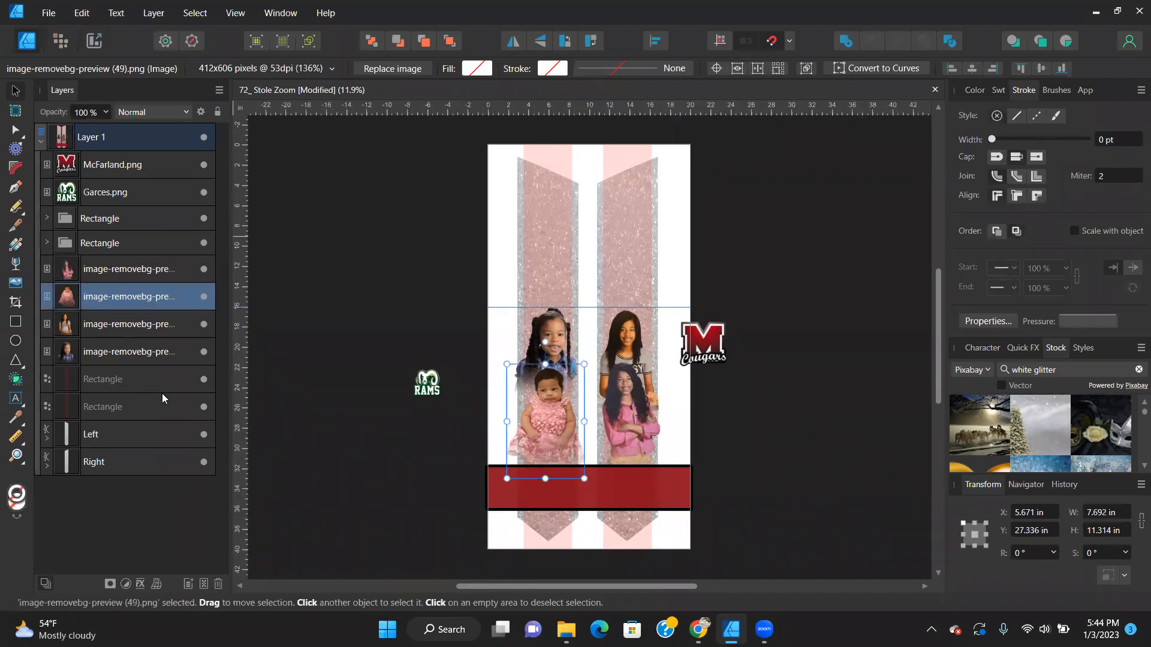
pyautogui.keyDown('ctrl'); pyautogui.click(121, 354); pyautogui.keyUp('ctrl')
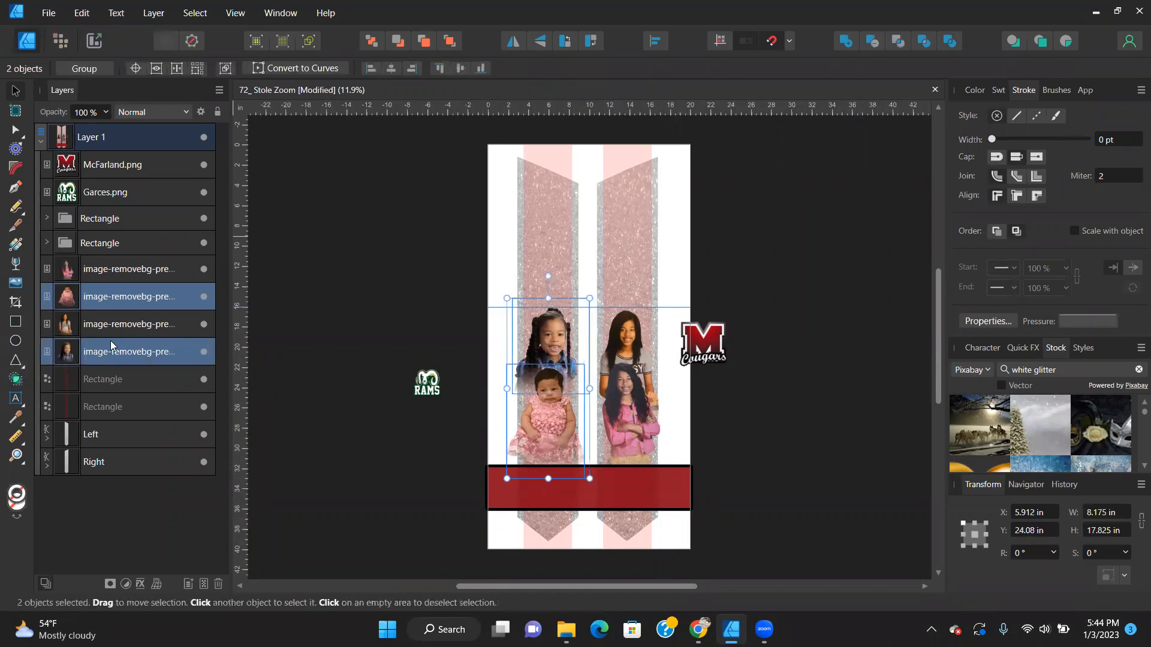
pyautogui.moveTo(114, 352); pyautogui.dragTo(93, 437)
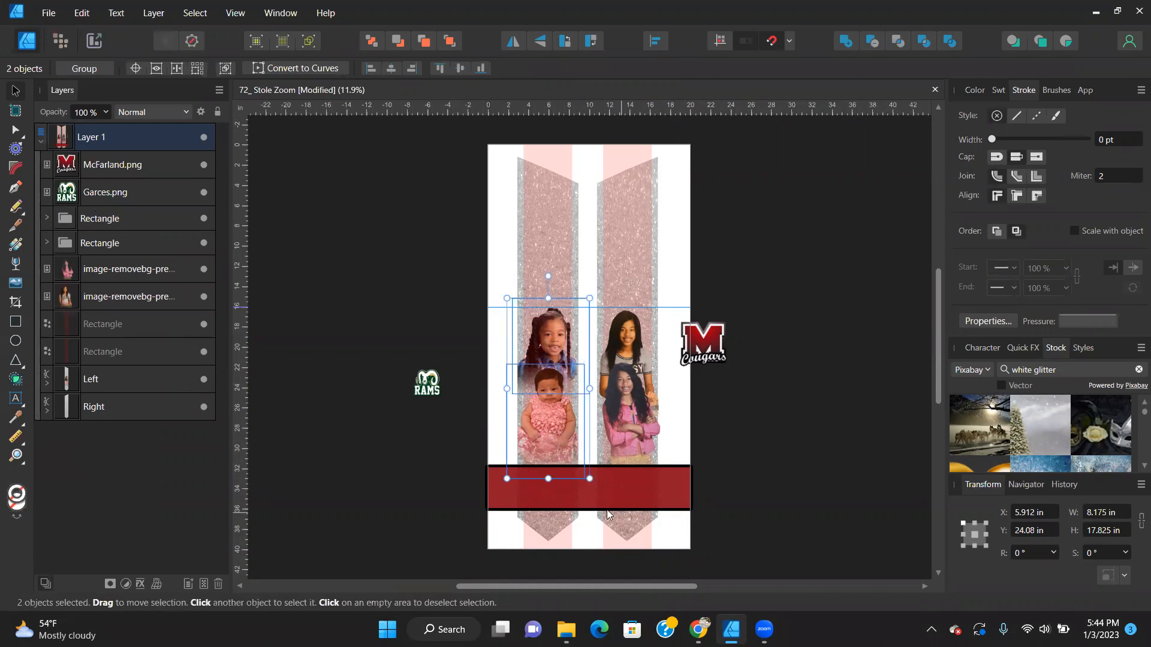
pyautogui.moveTo(109, 217); pyautogui.dragTo(102, 379)
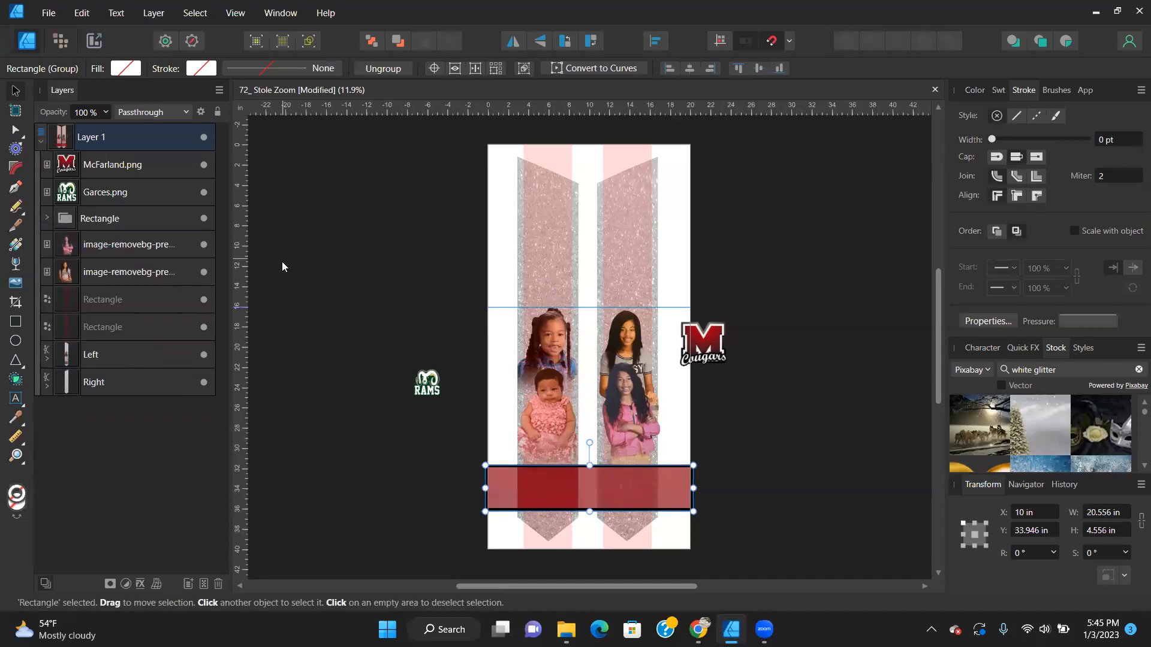
# Nest the right panel's two photos and the remaining Rectangle band group inside the Right panel shape, and deselect.
pyautogui.click(95, 247)
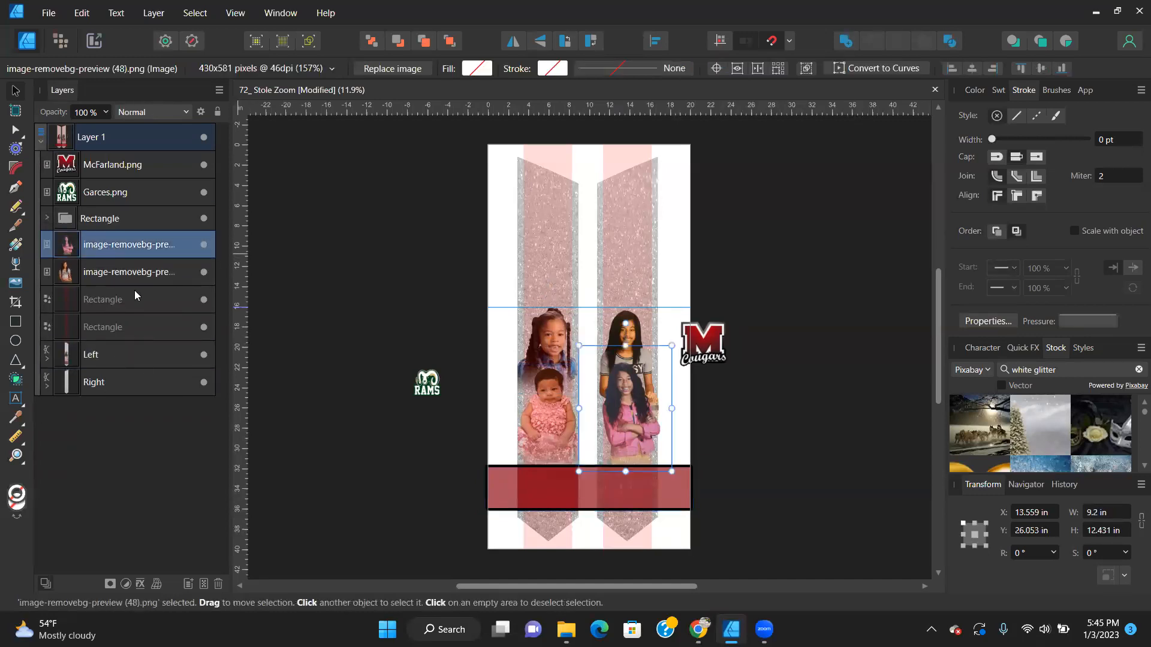
pyautogui.keyDown('shift'); pyautogui.click(101, 276); pyautogui.keyUp('shift')
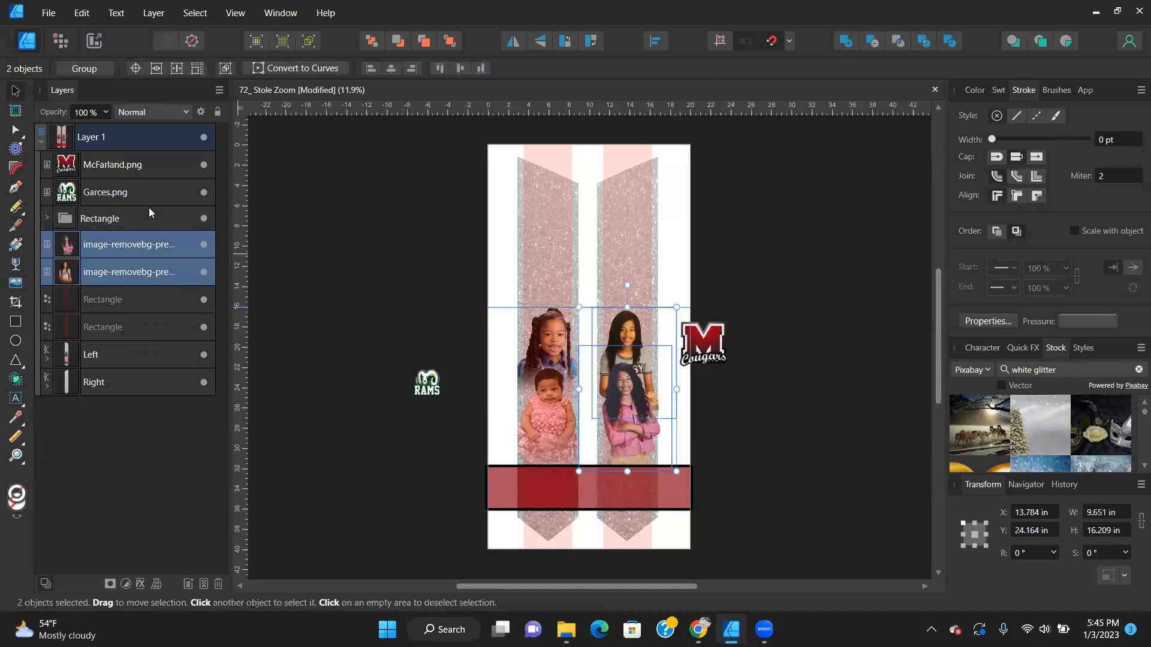
pyautogui.keyDown('ctrl'); pyautogui.click(106, 220); pyautogui.keyUp('ctrl')
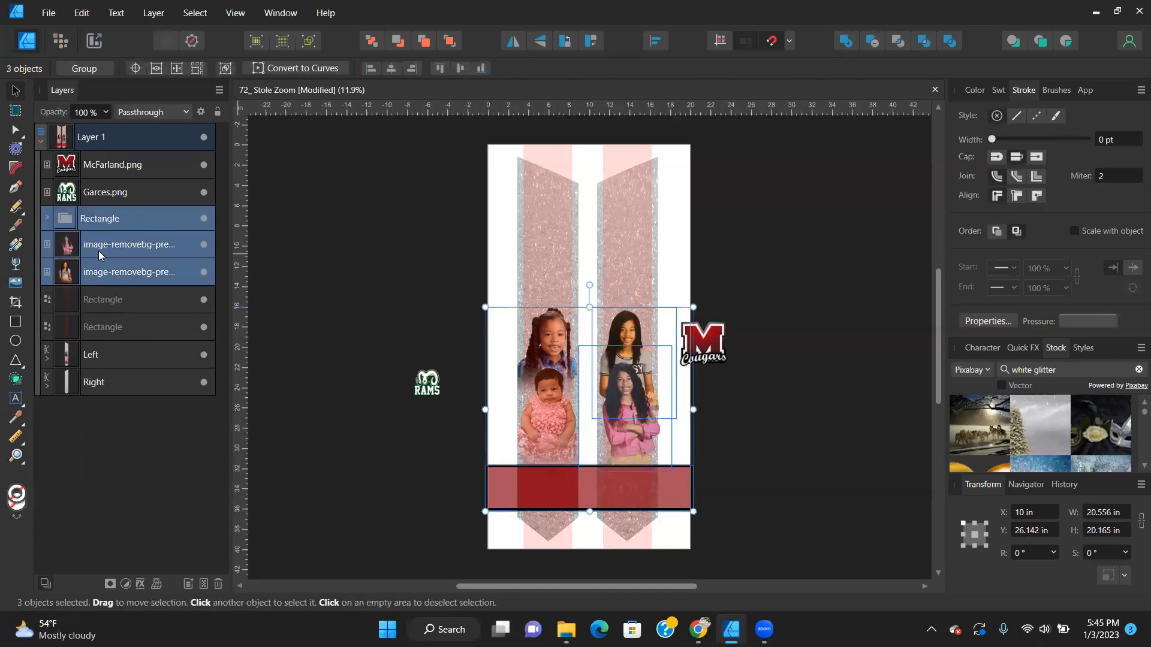
pyautogui.moveTo(100, 268); pyautogui.dragTo(100, 382)
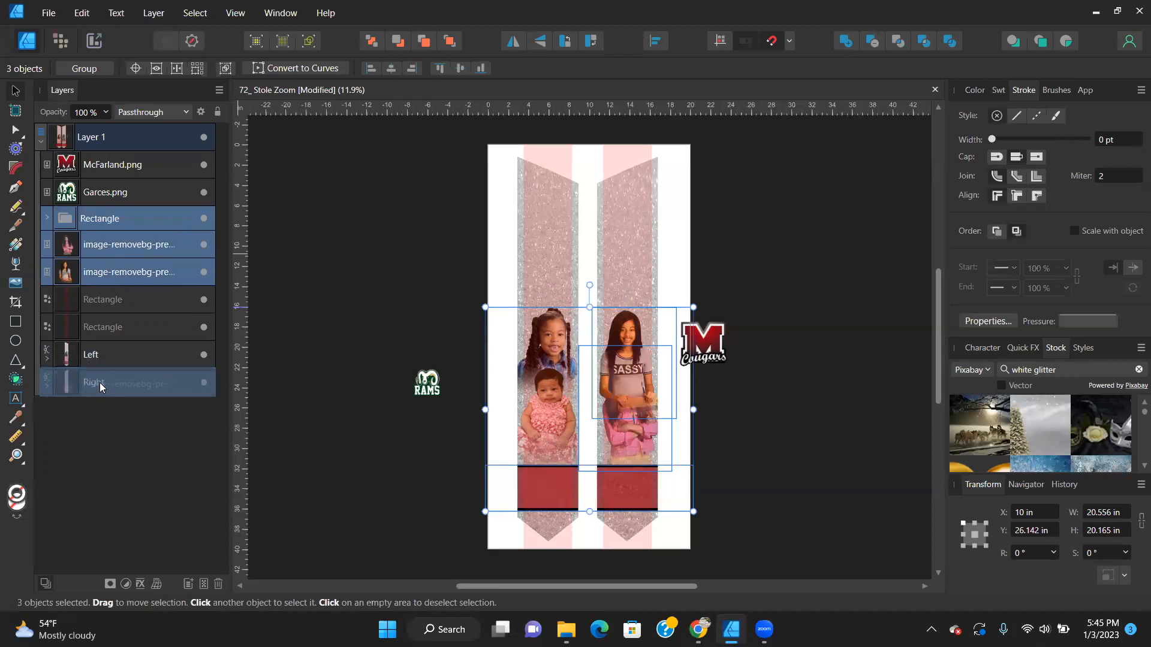
pyautogui.click(340, 378)
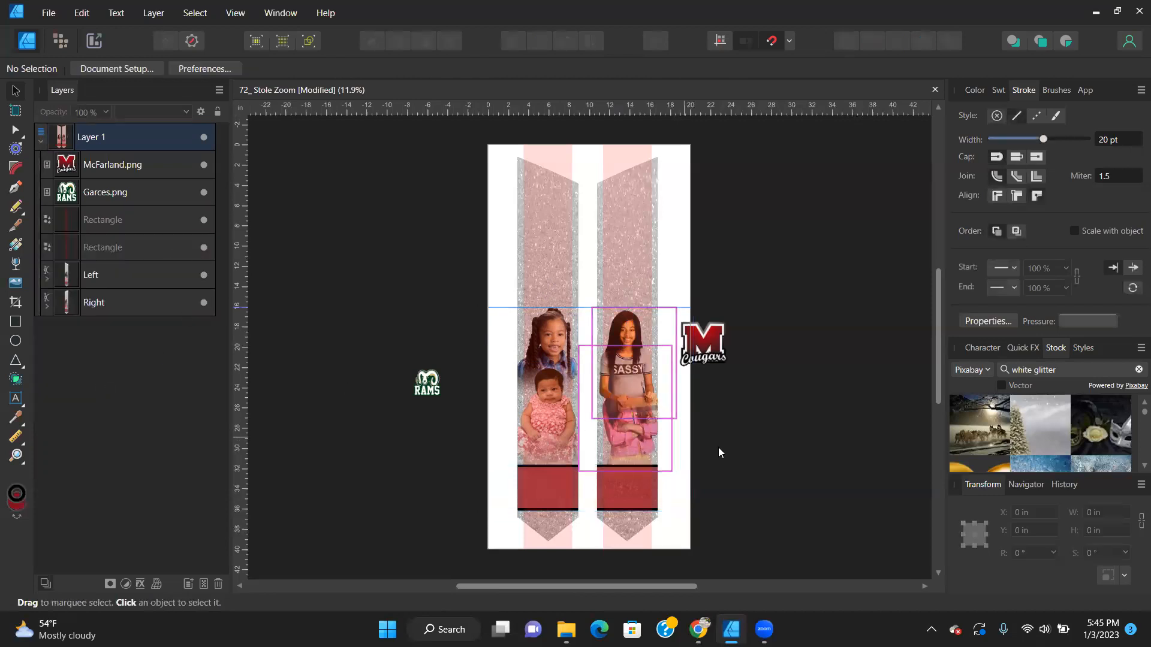
# Bring the pink-jacket photo in front of the other photo and the band inside the Right panel shape.
pyautogui.scroll(3, 644, 446)
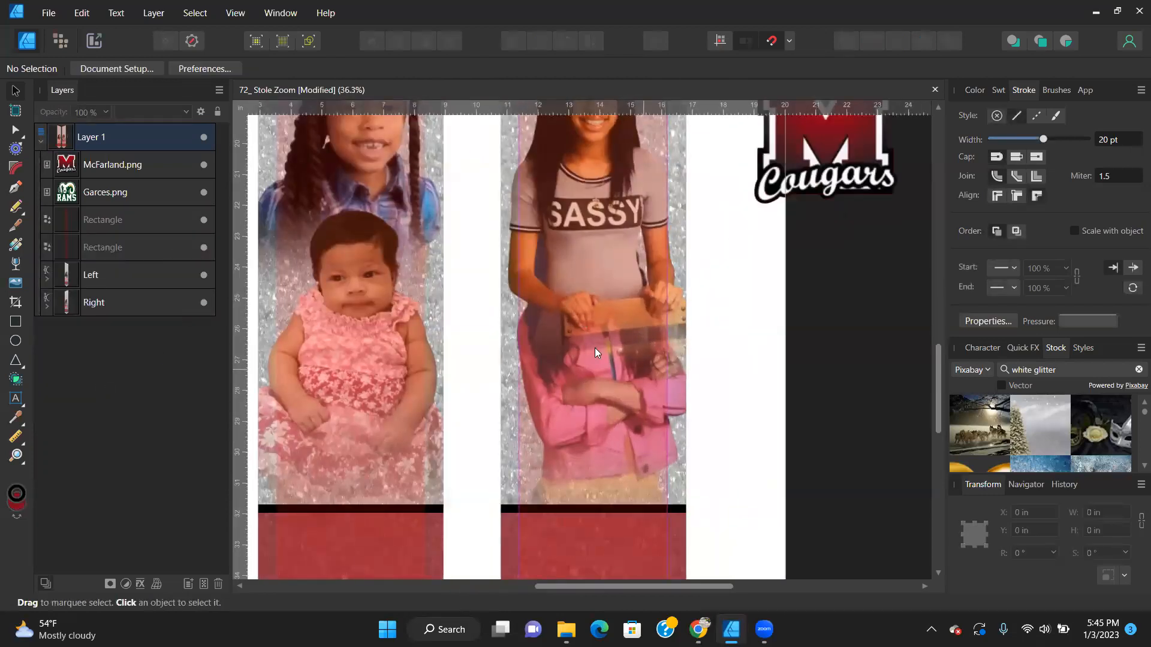
pyautogui.scroll(-1, 594, 347)
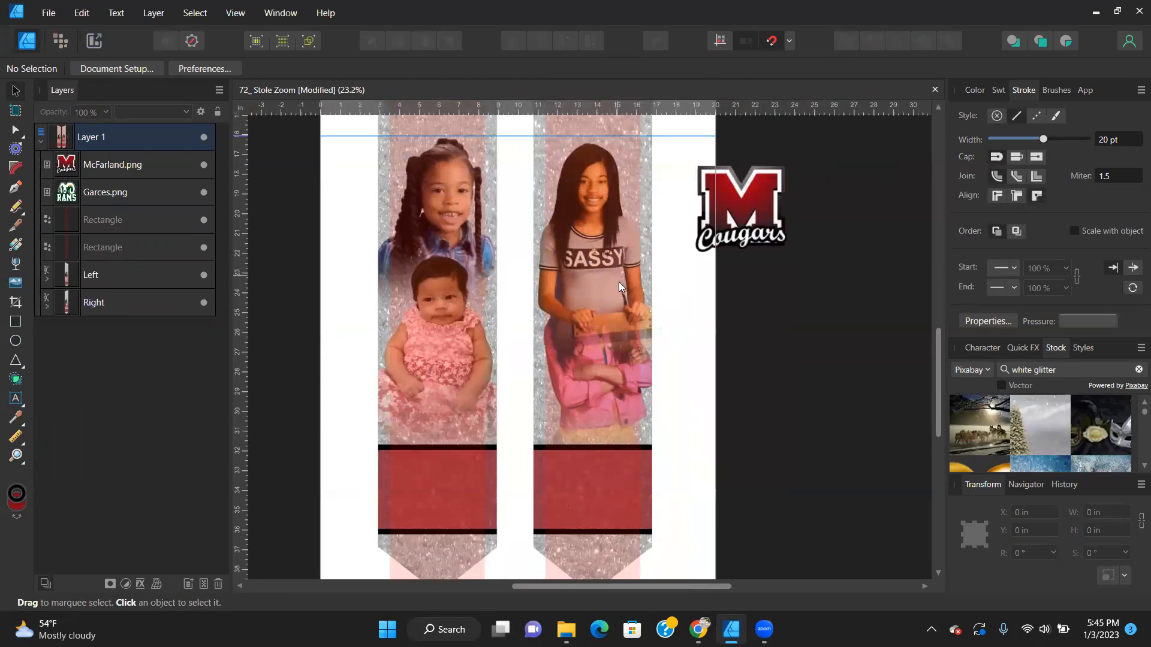
pyautogui.click(46, 308)
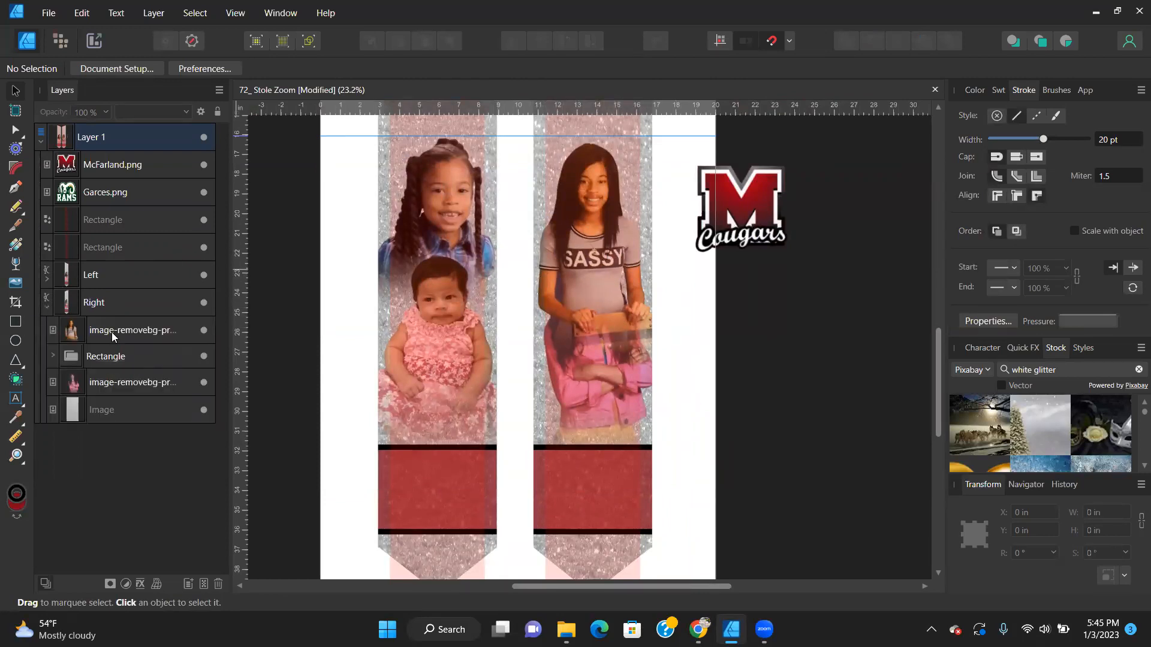
pyautogui.click(103, 384)
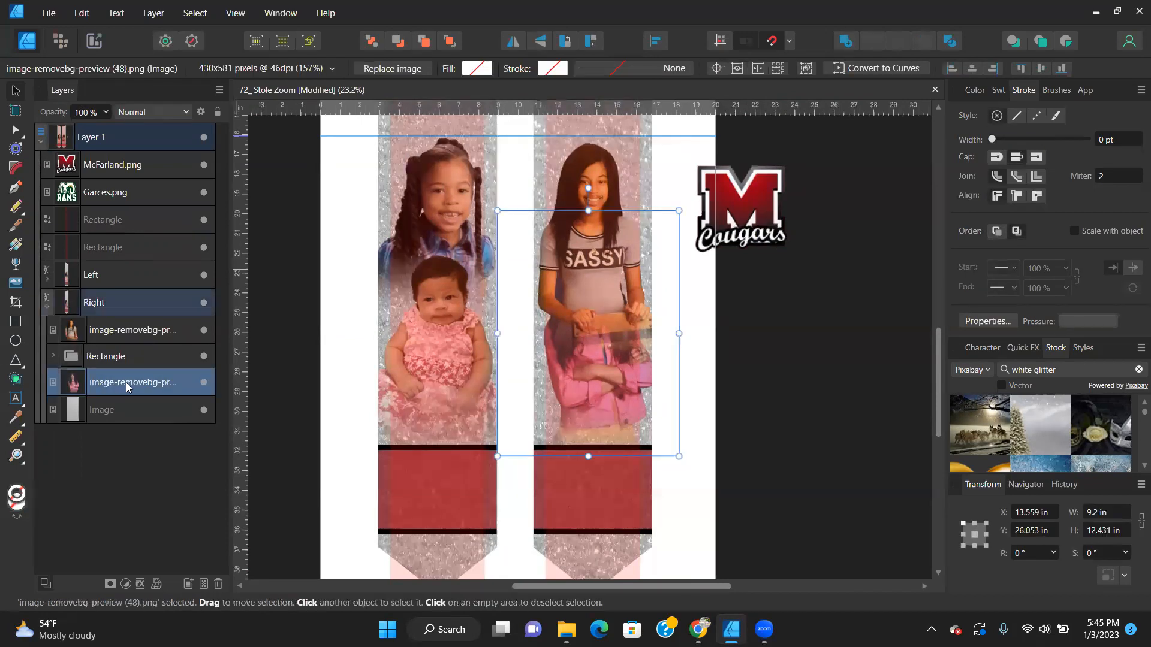
pyautogui.click(425, 40)
pyautogui.click(425, 40)
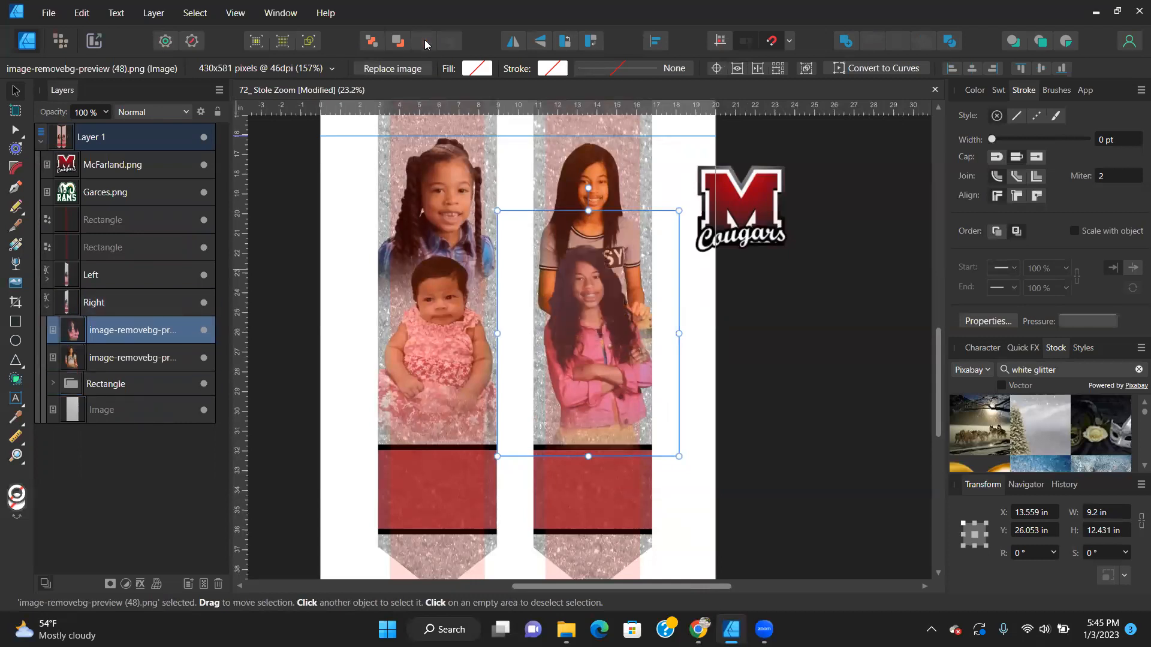
pyautogui.click(853, 354)
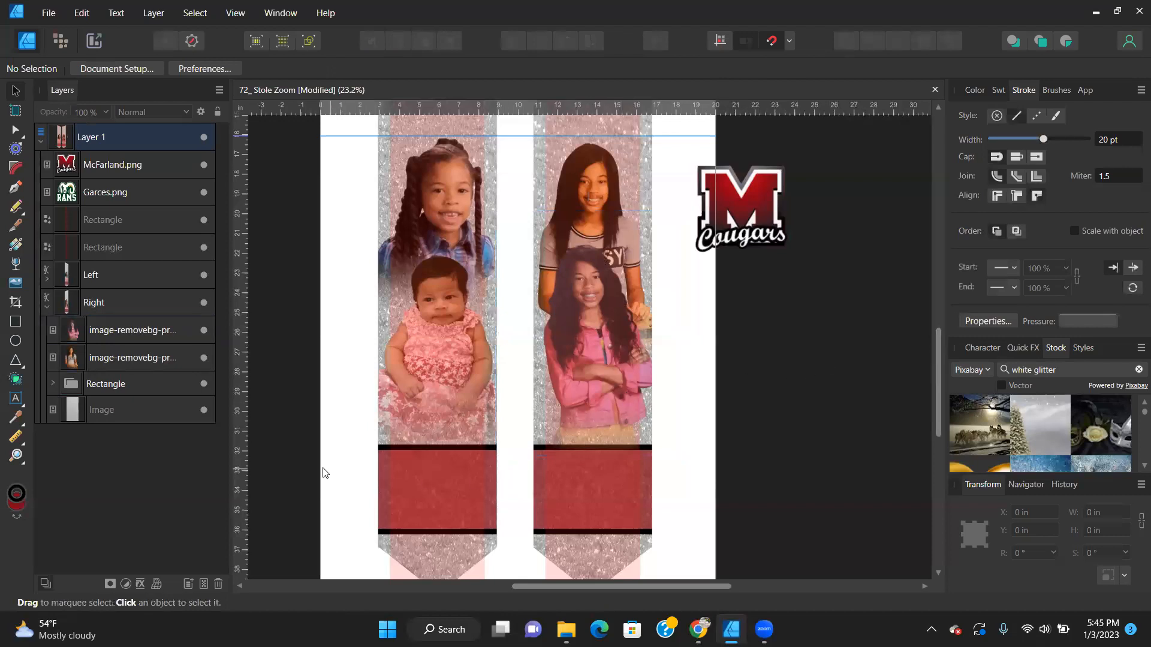
pyautogui.scroll(-3, 376, 468)
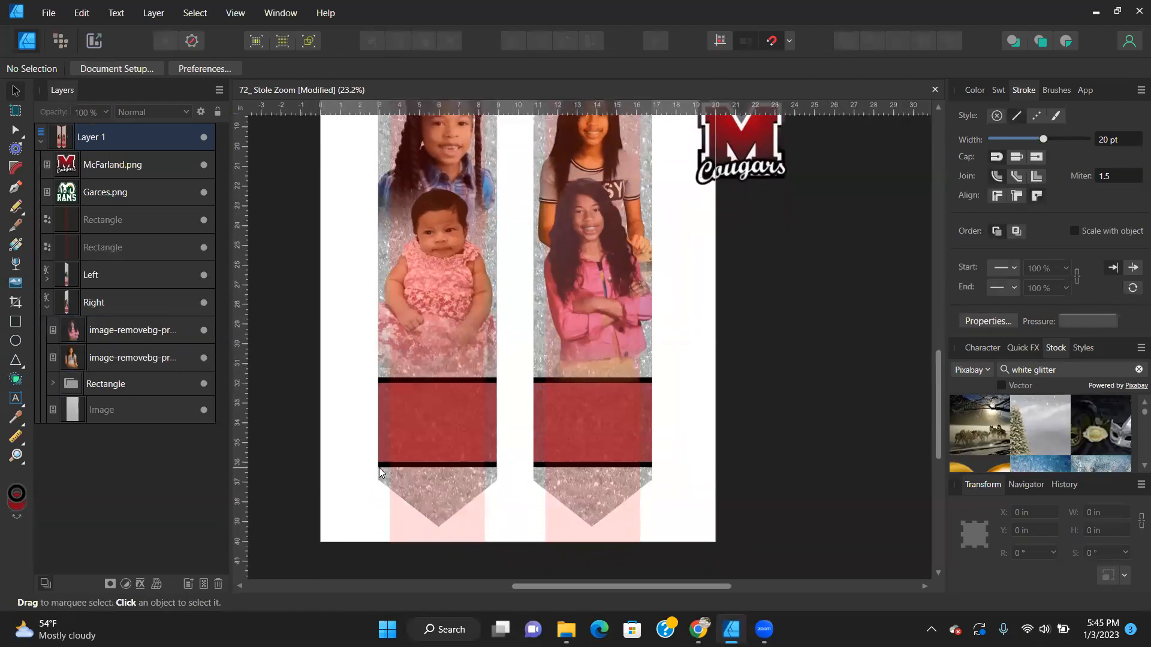
pyautogui.scroll(6, 789, 410)
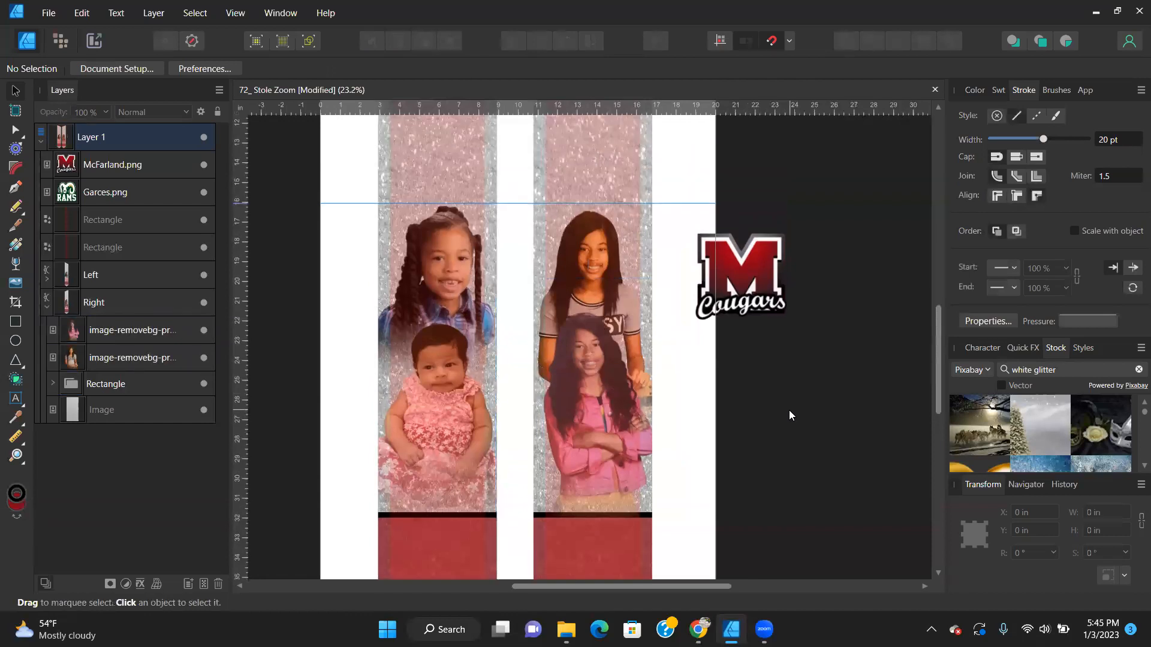
pyautogui.scroll(-5, 794, 390)
pyautogui.scroll(-1, 793, 395)
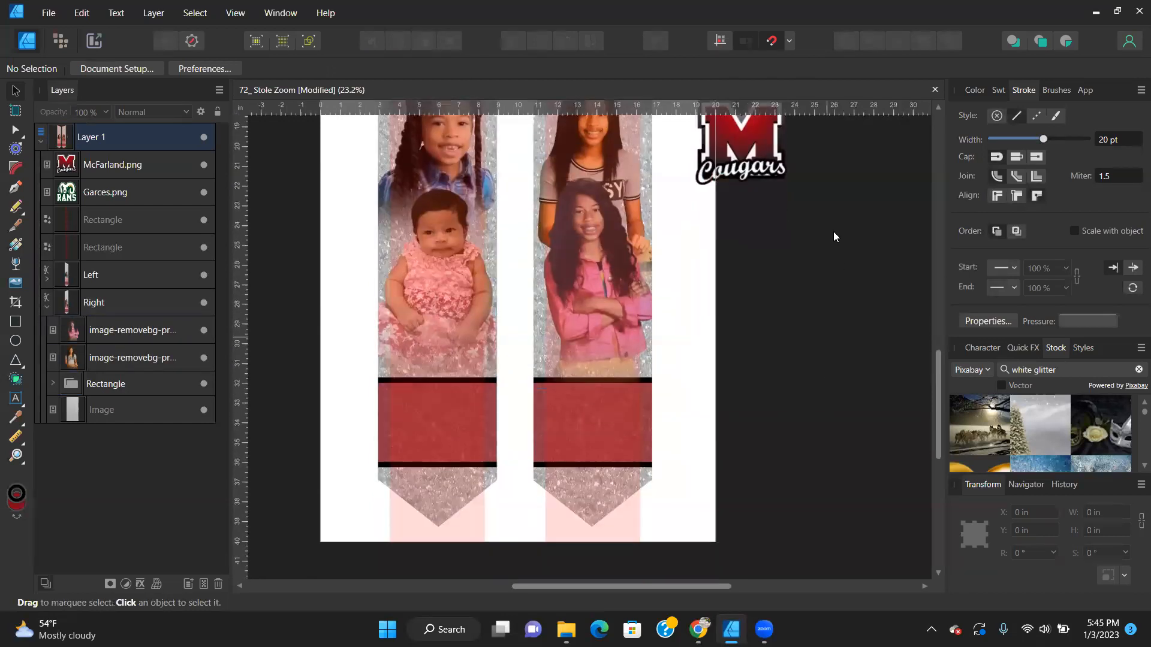
pyautogui.click(418, 430)
pyautogui.click(328, 413)
# Add the graduate's first name as artistic text on the left panel's red band.
pyautogui.click(24, 406)
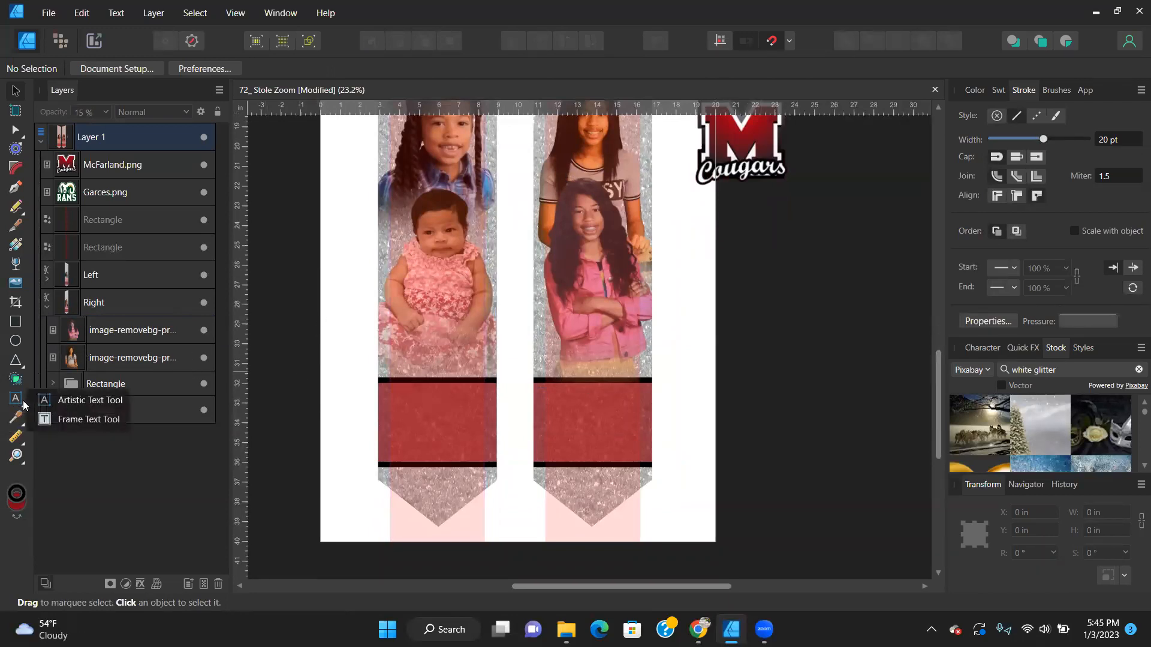
pyautogui.click(74, 400)
pyautogui.moveTo(390, 411); pyautogui.dragTo(436, 449)
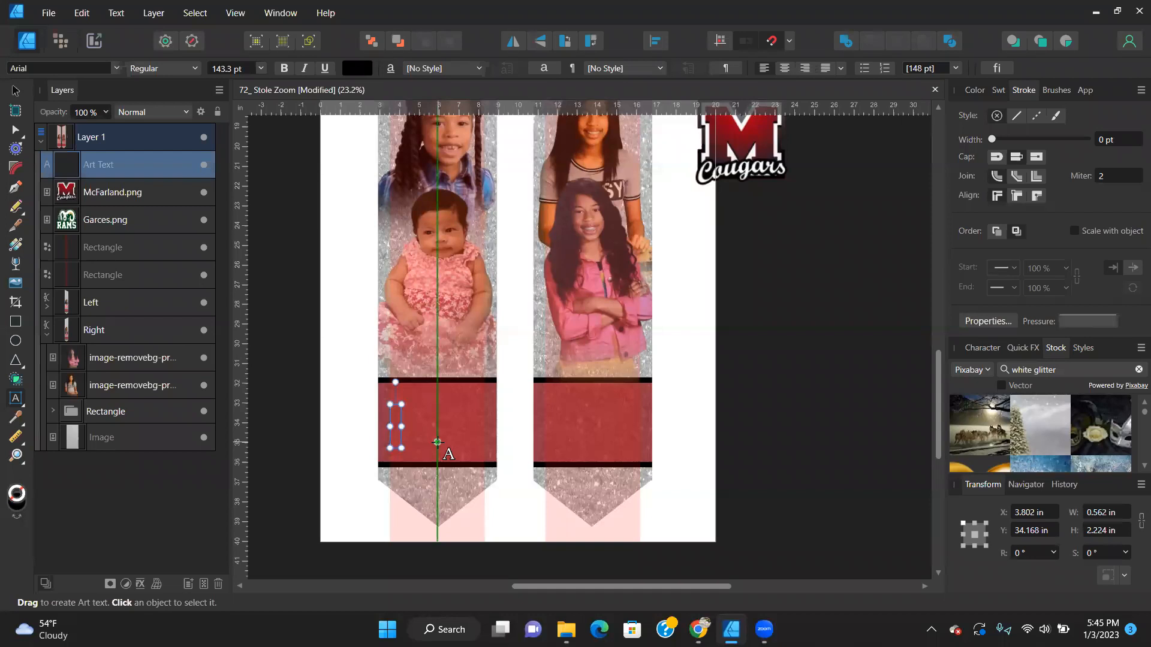
pyautogui.write('Aniya')
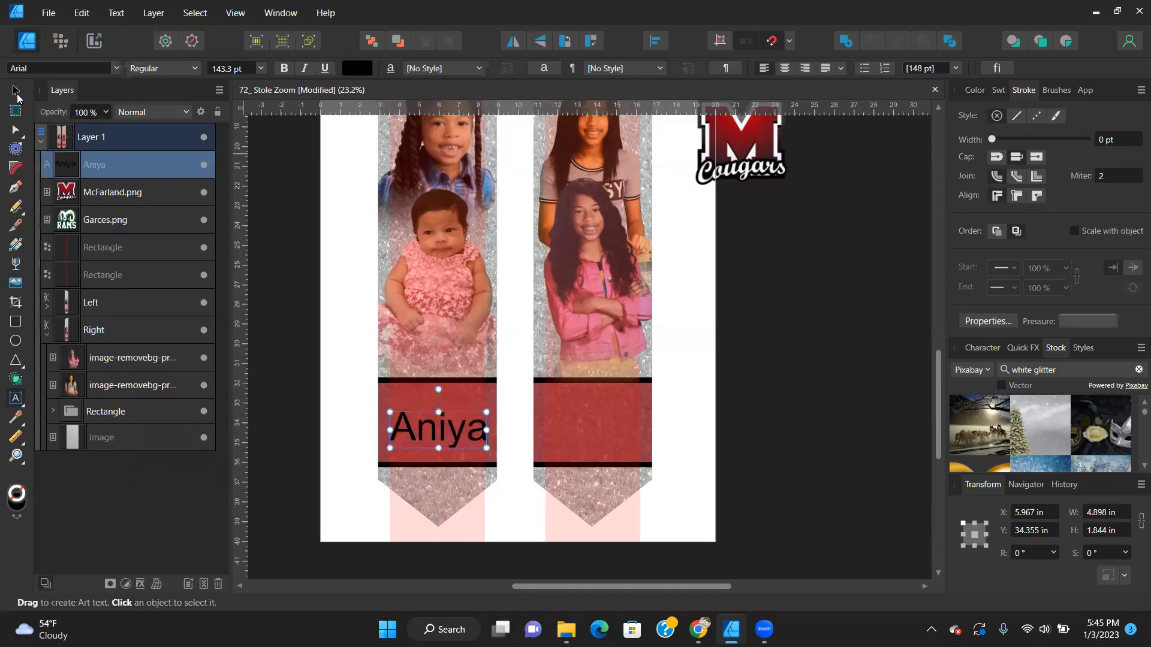
pyautogui.click(17, 94)
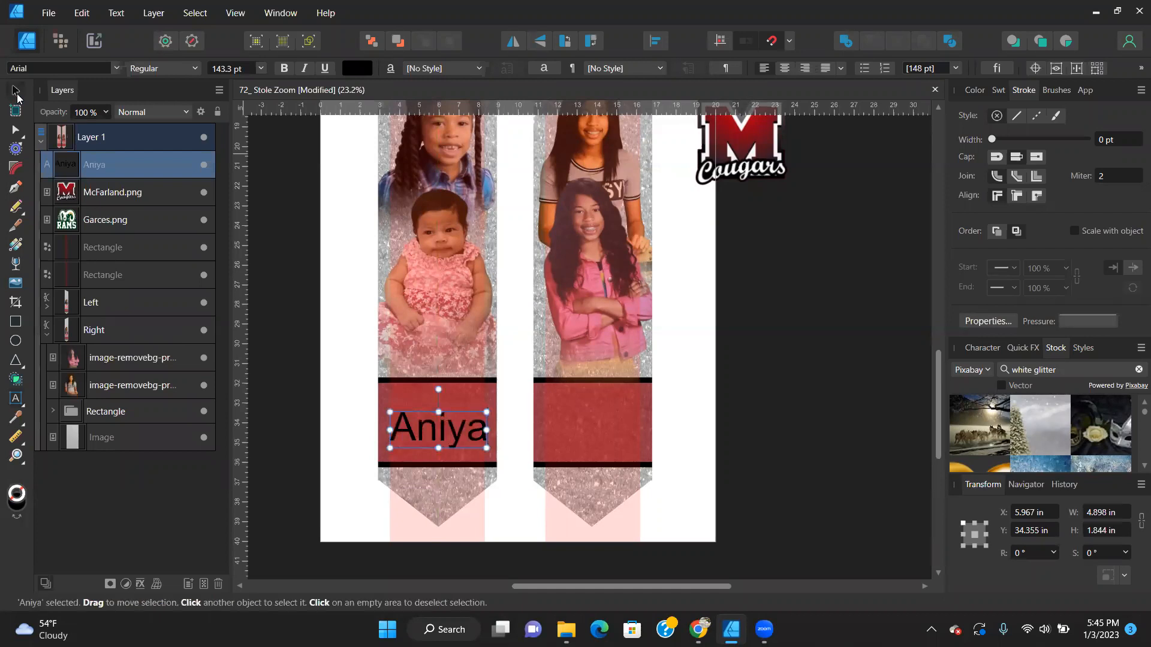
# Set the name text's font to AllisonStyle Script DEMO and center the name within the left red band.
pyautogui.click(117, 70)
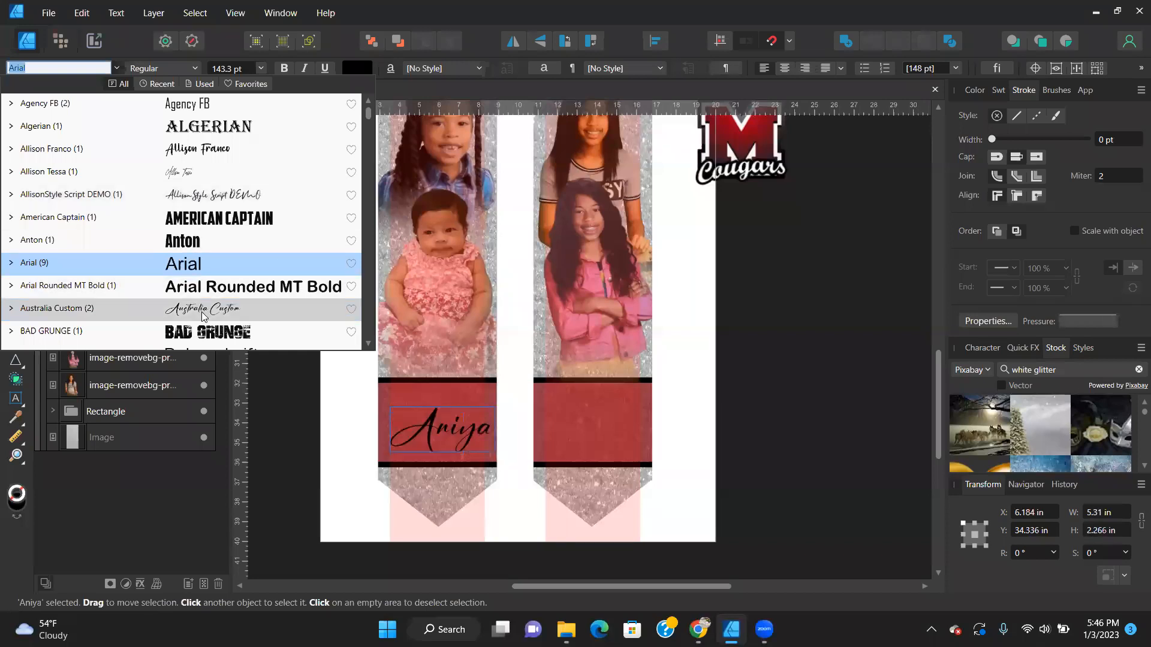
pyautogui.click(187, 202)
pyautogui.scroll(4, 514, 450)
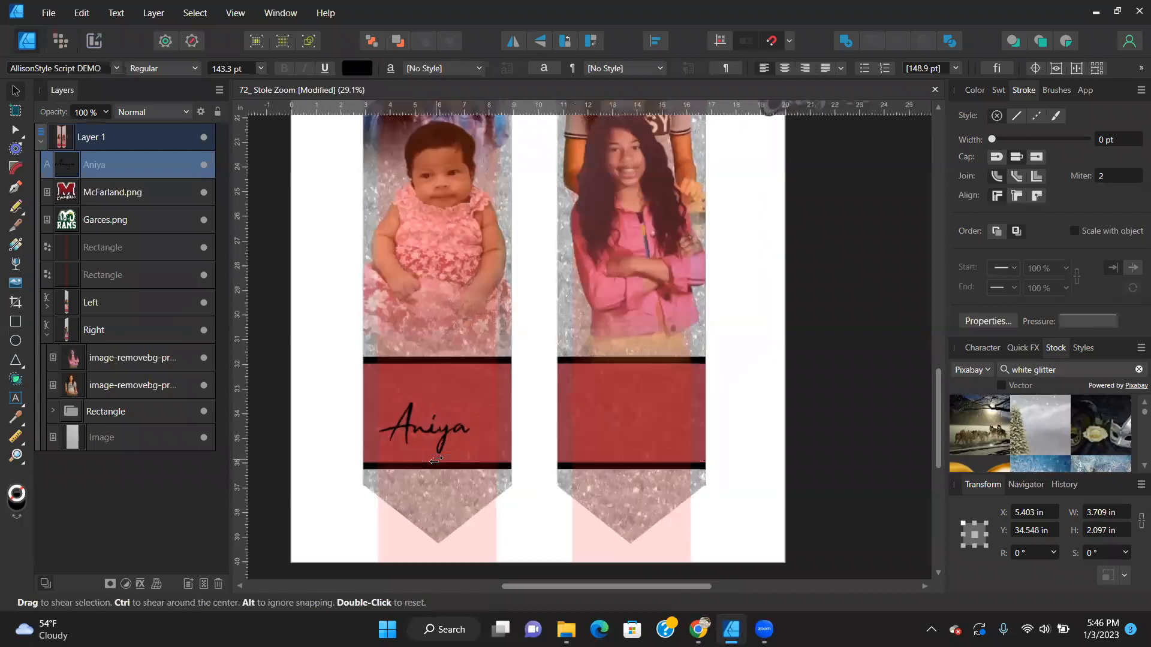
pyautogui.moveTo(448, 407); pyautogui.dragTo(474, 382)
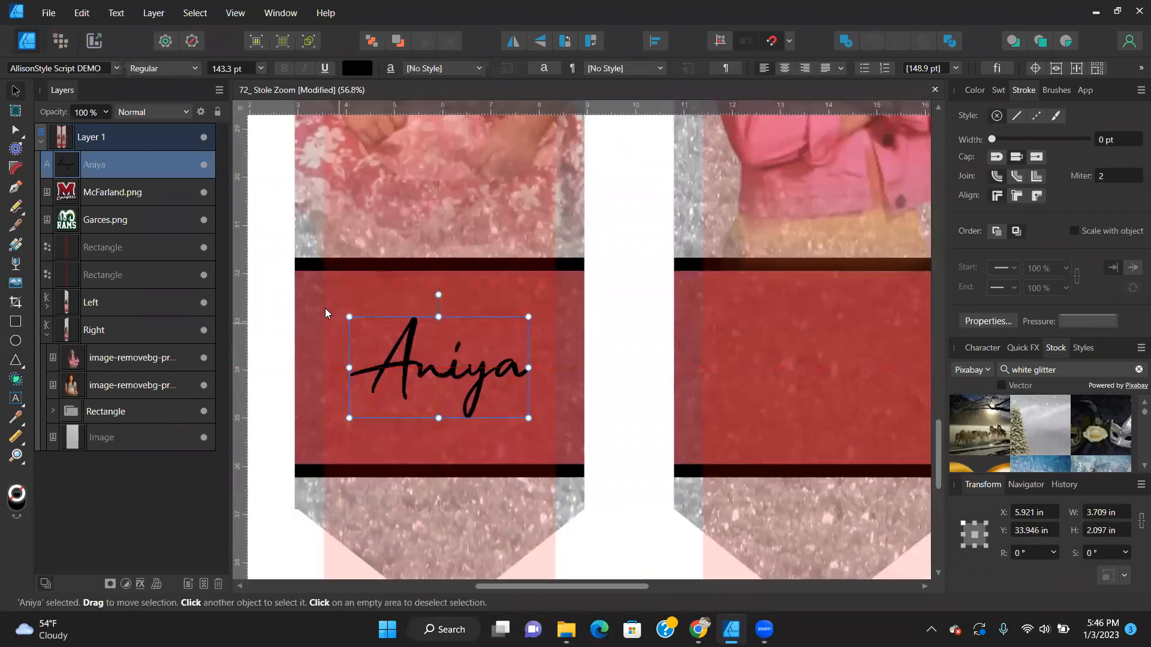
# Try 3% and 30% opacity on the left panel's translucent red guide rectangle, and return it to 15%.
pyautogui.scroll(-4, 316, 426)
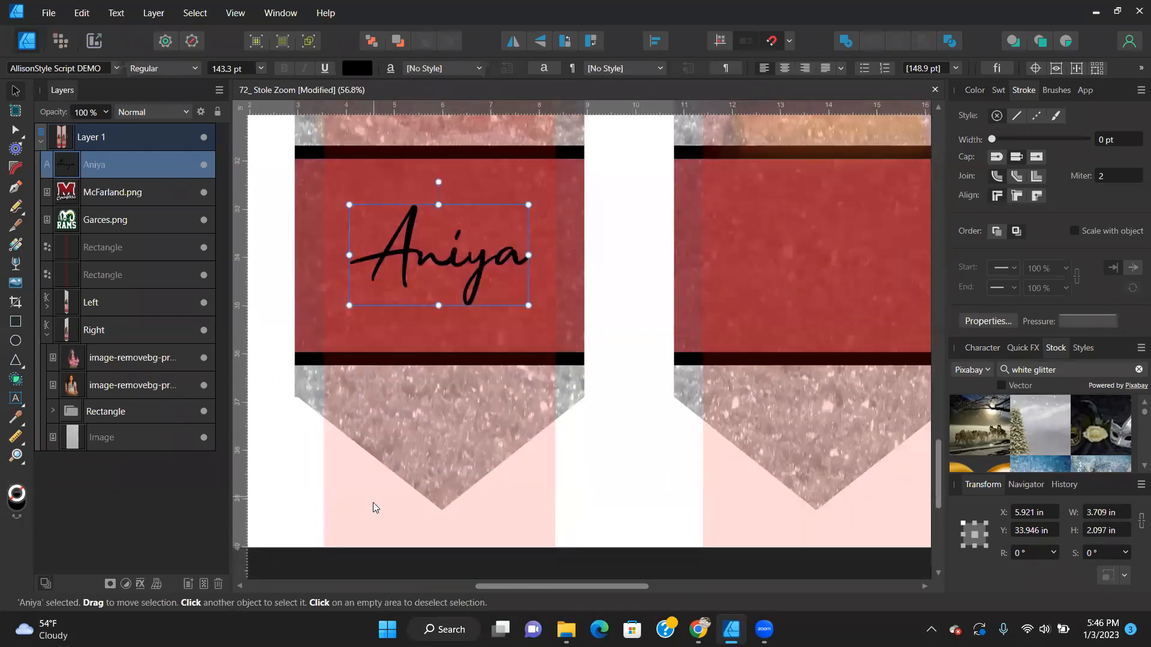
pyautogui.click(372, 503)
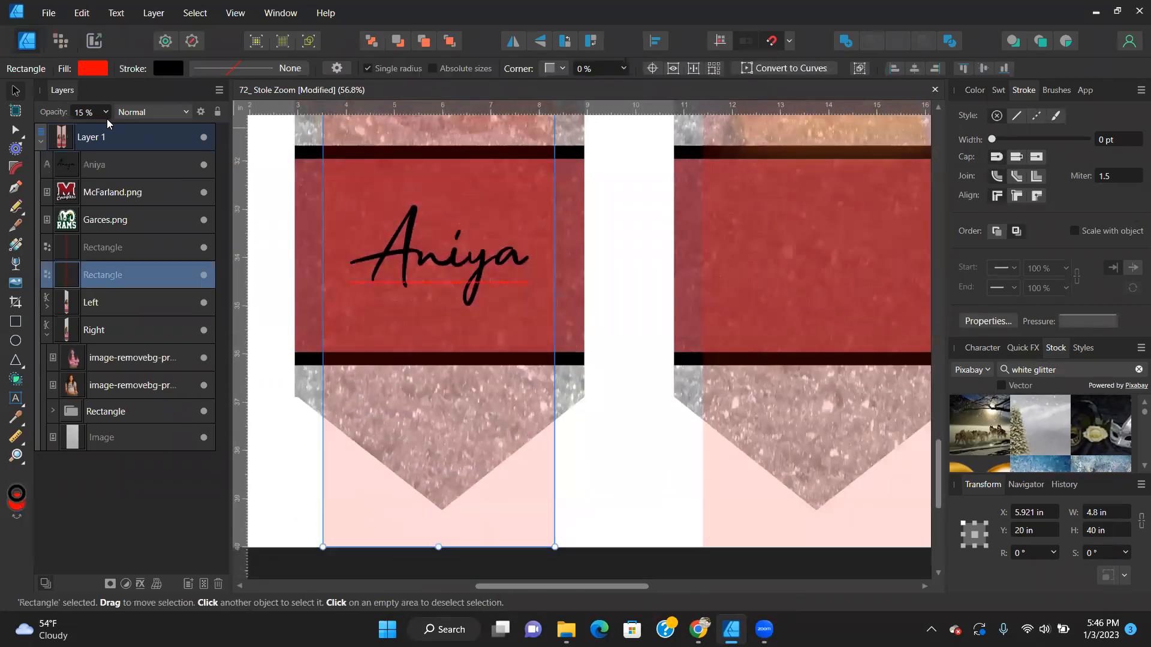
pyautogui.click(82, 113)
pyautogui.write('3')
pyautogui.press('Return')
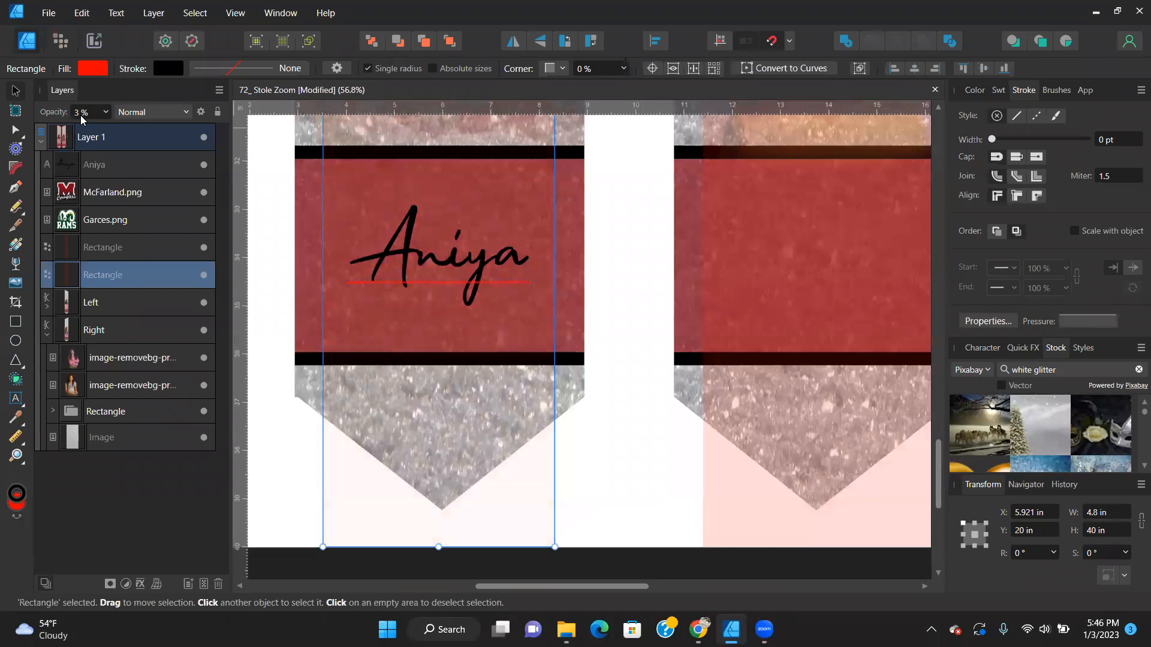
pyautogui.click(82, 114)
pyautogui.write('30')
pyautogui.press('Return')
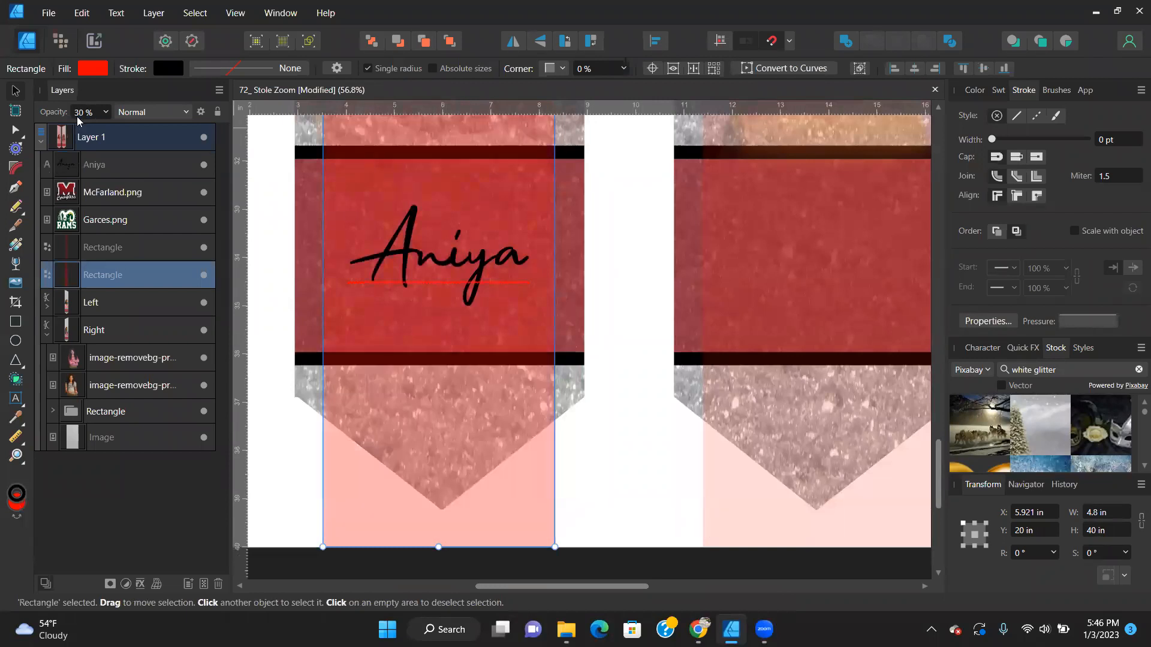
pyautogui.click(78, 115)
pyautogui.write('15')
pyautogui.press('Return')
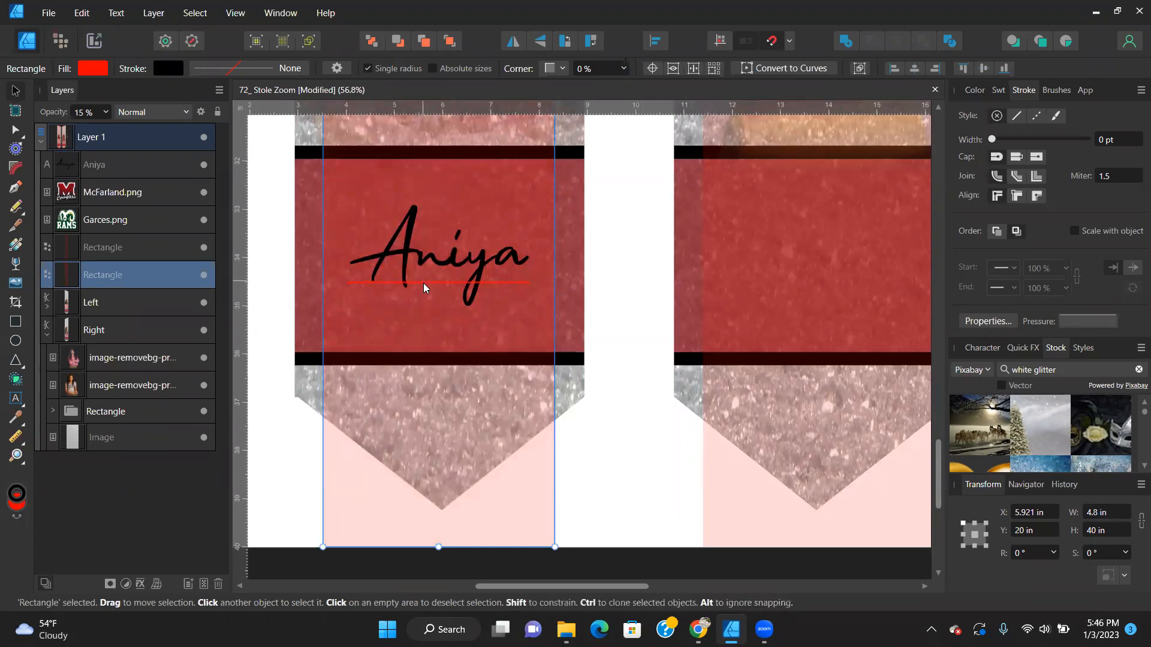
# Enlarge the name text to about 4.55 in wide so that it fills the guide area of the left band.
pyautogui.scroll(-3, 422, 294)
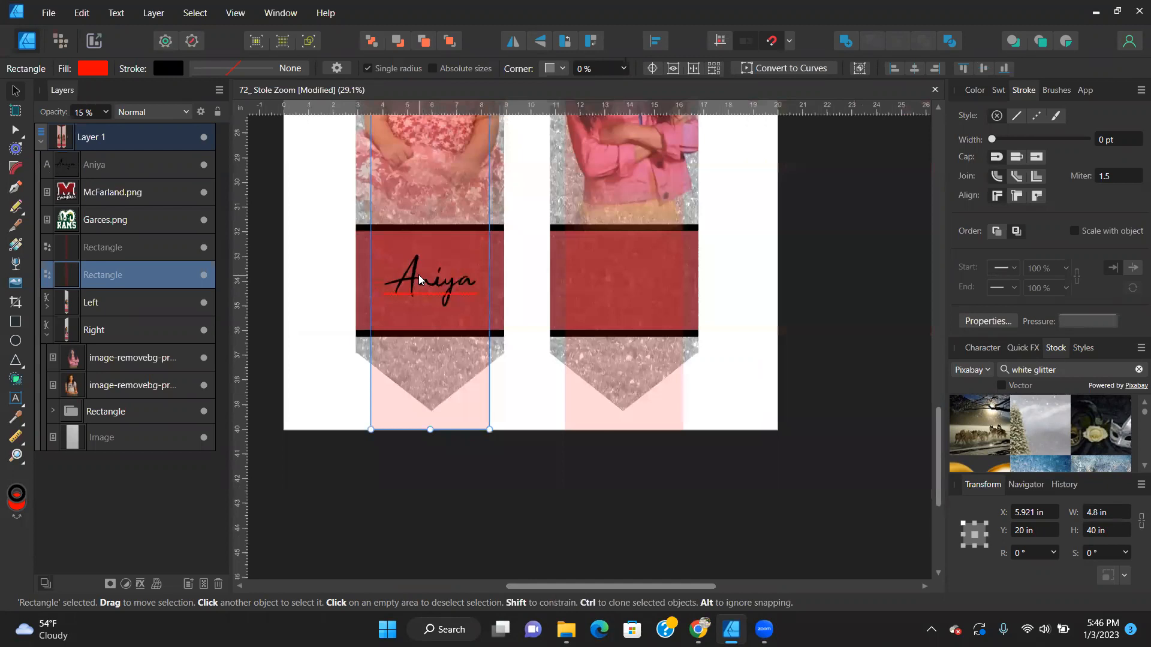
pyautogui.scroll(3, 420, 275)
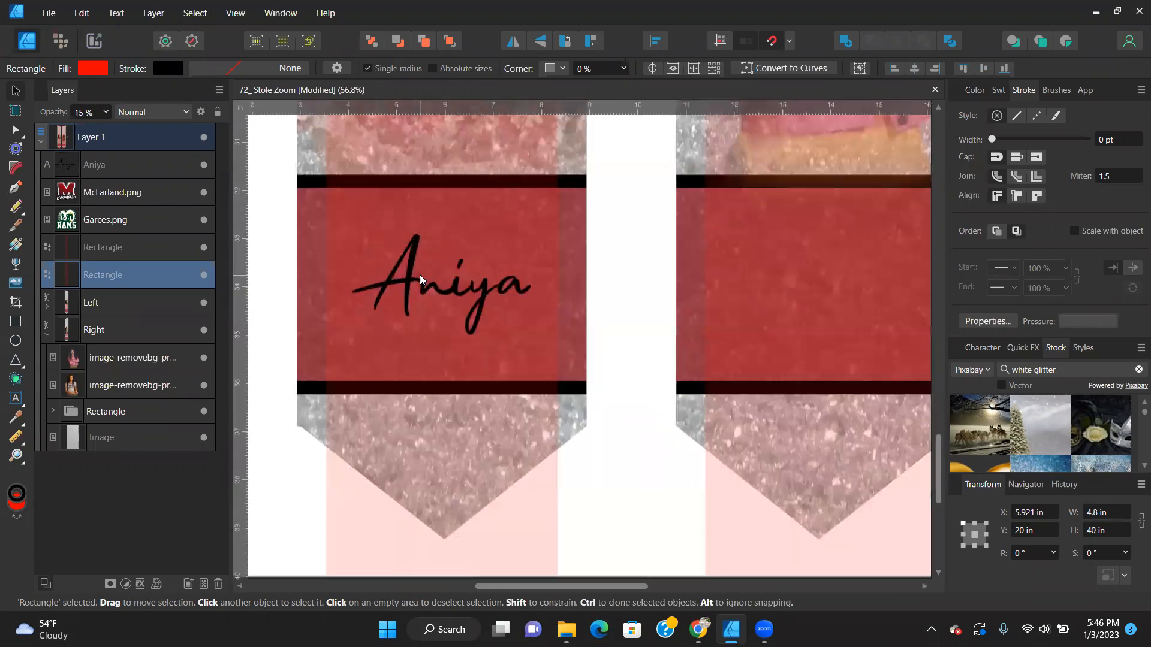
pyautogui.click(469, 293)
pyautogui.moveTo(351, 233); pyautogui.dragTo(334, 223)
pyautogui.moveTo(528, 333); pyautogui.dragTo(550, 346)
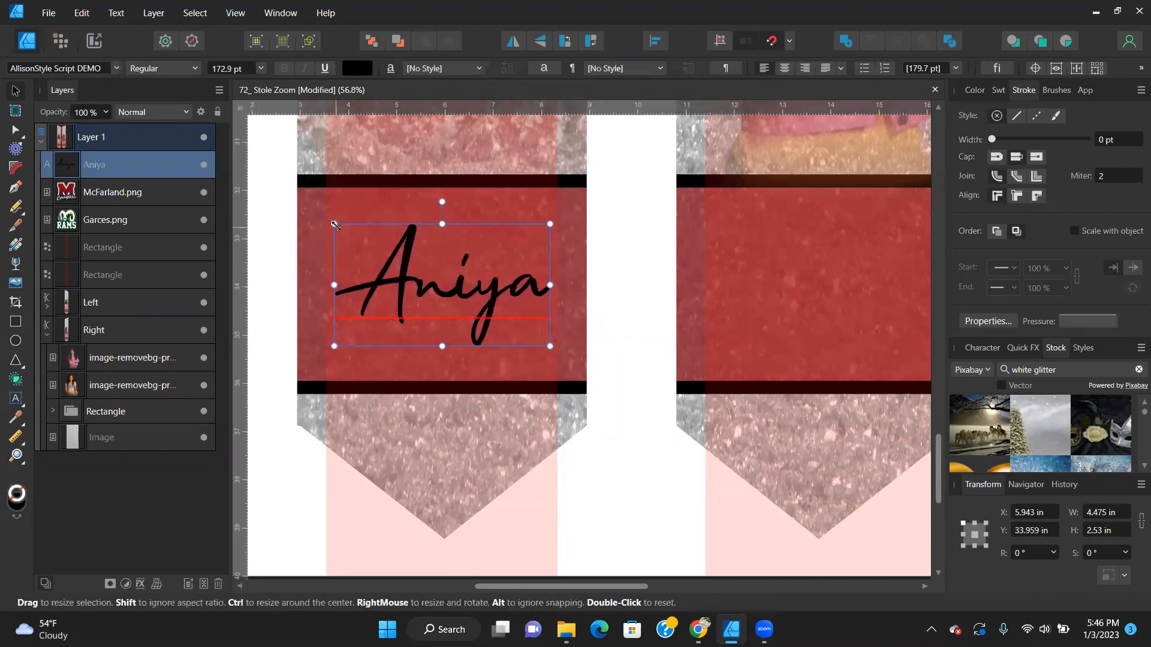
pyautogui.moveTo(336, 224); pyautogui.dragTo(331, 222)
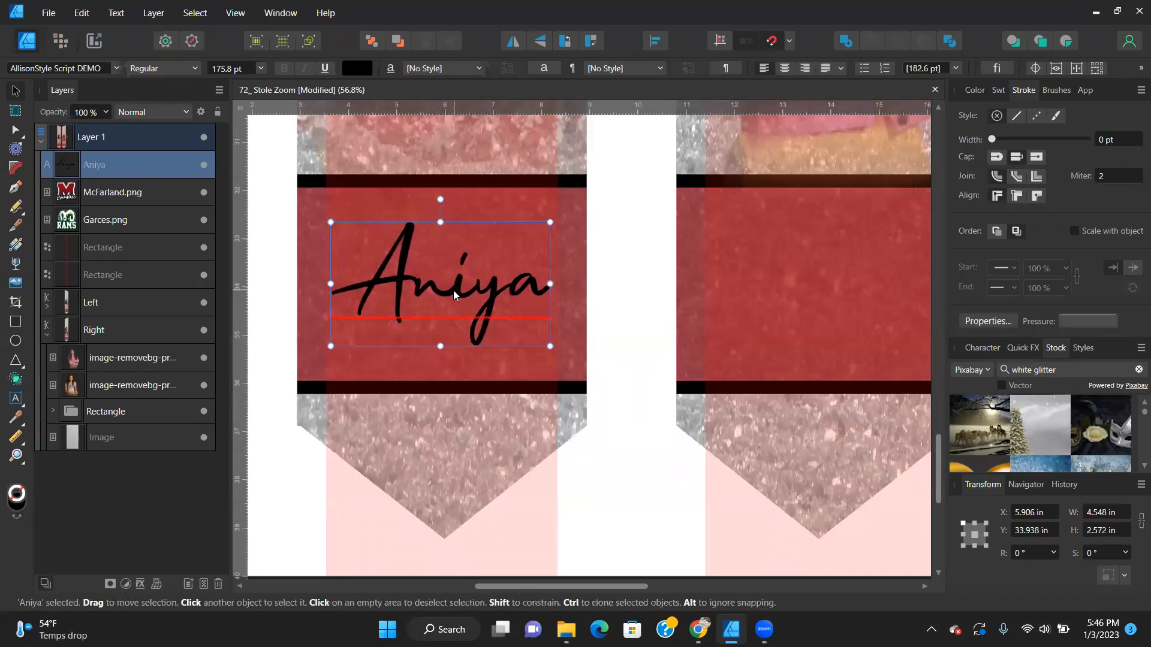
pyautogui.scroll(-4, 451, 290)
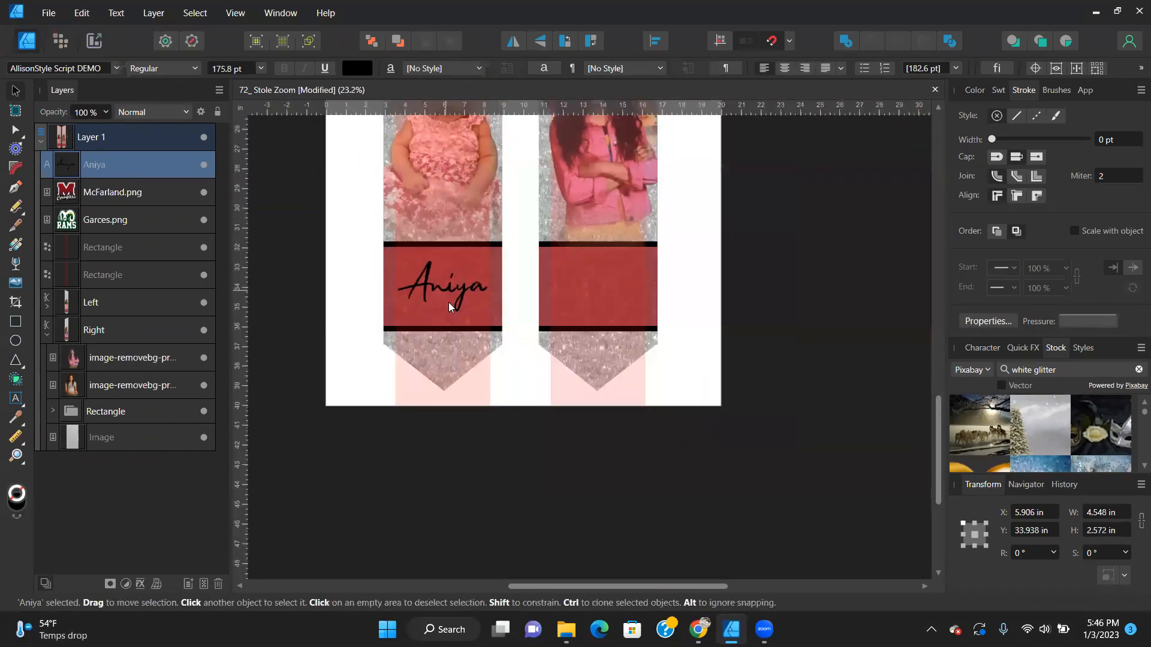
# Search the Pixabay stock library for 2023 and undock and heighten the Stock panel to show more thumbnails.
pyautogui.click(605, 512)
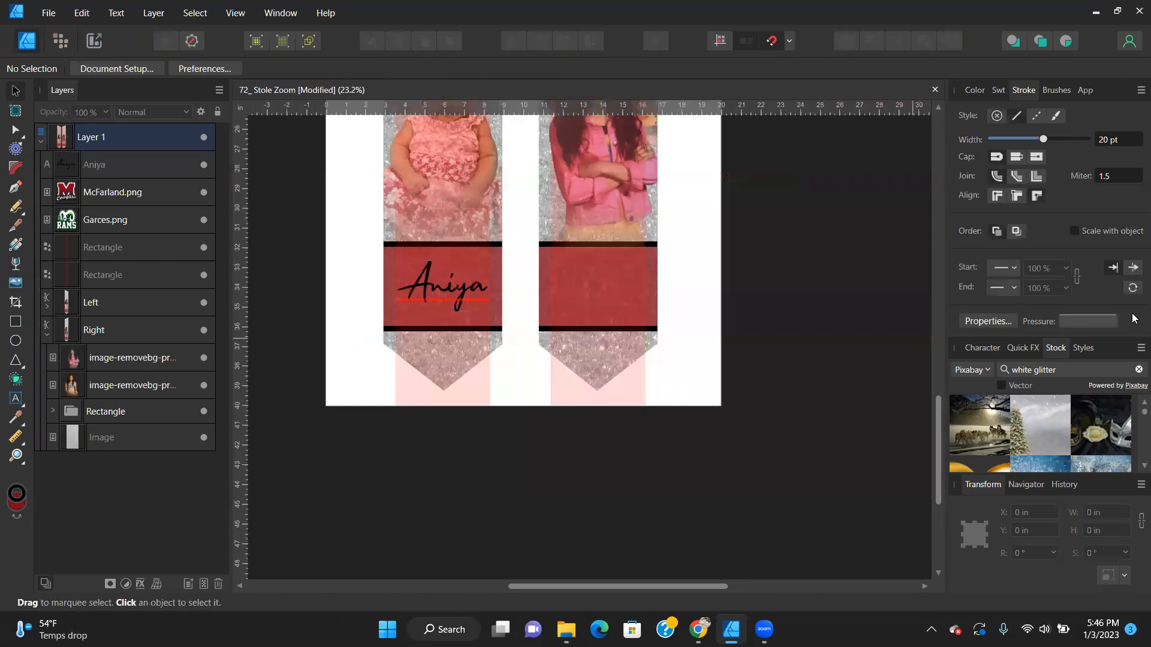
pyautogui.click(1069, 370)
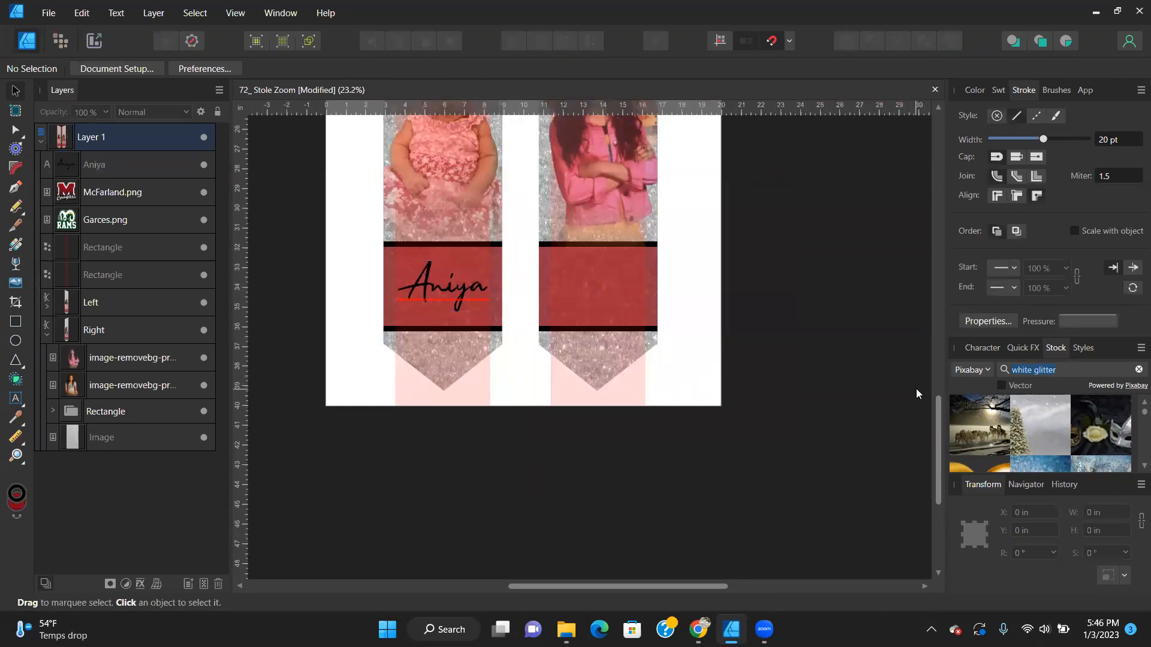
pyautogui.write('2023')
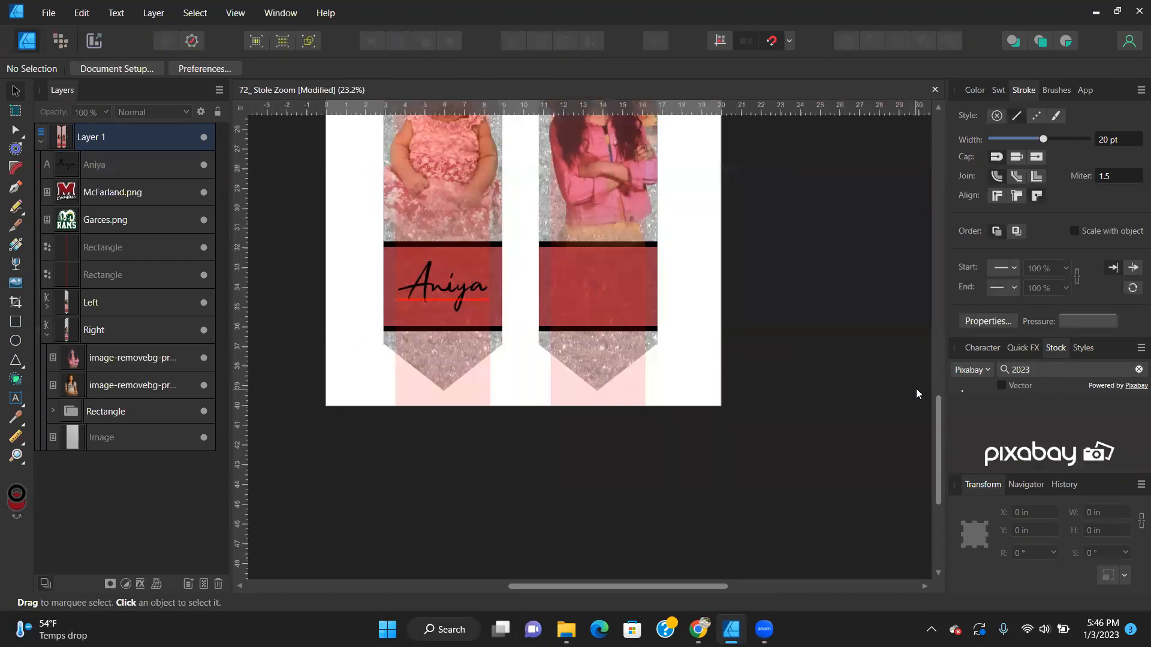
pyautogui.moveTo(1054, 354); pyautogui.dragTo(797, 118)
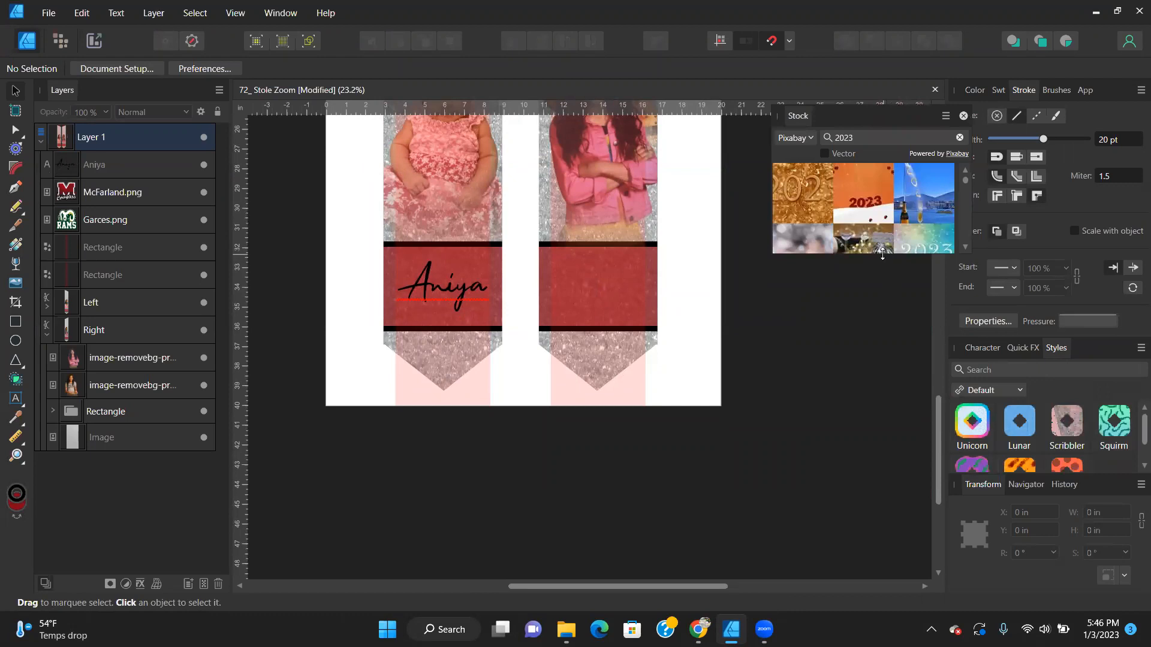
pyautogui.moveTo(882, 254); pyautogui.dragTo(904, 518)
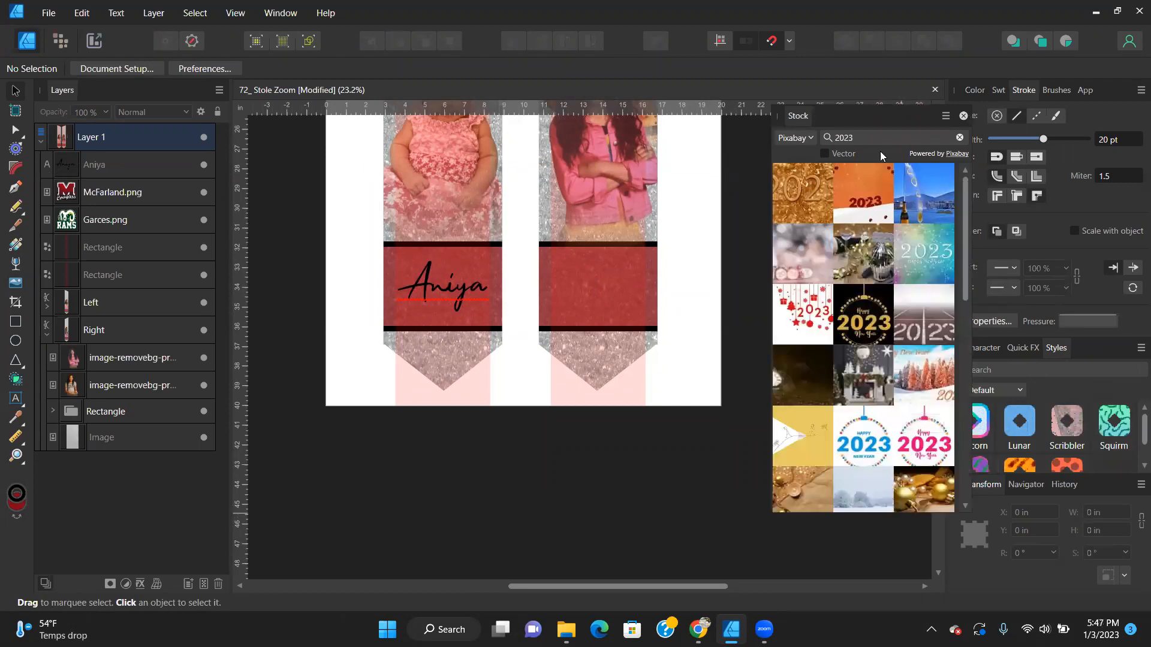
# Restrict the 2023 stock search to vector graphics and browse the results for suitable lettering.
pyautogui.click(826, 155)
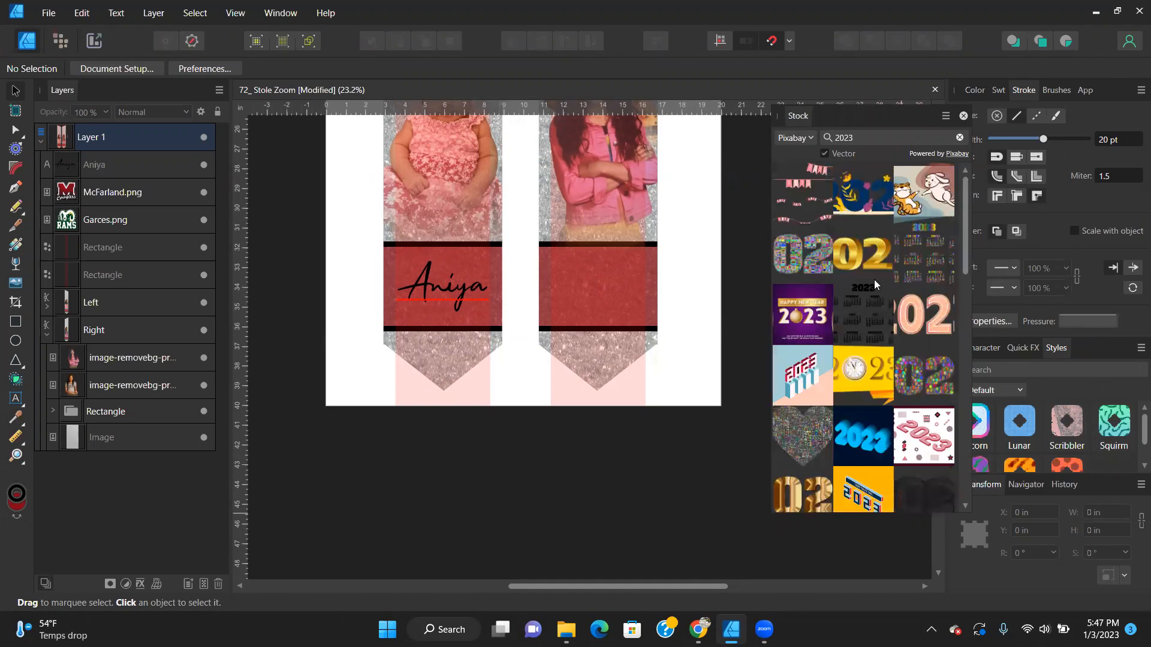
pyautogui.scroll(-6, 874, 284)
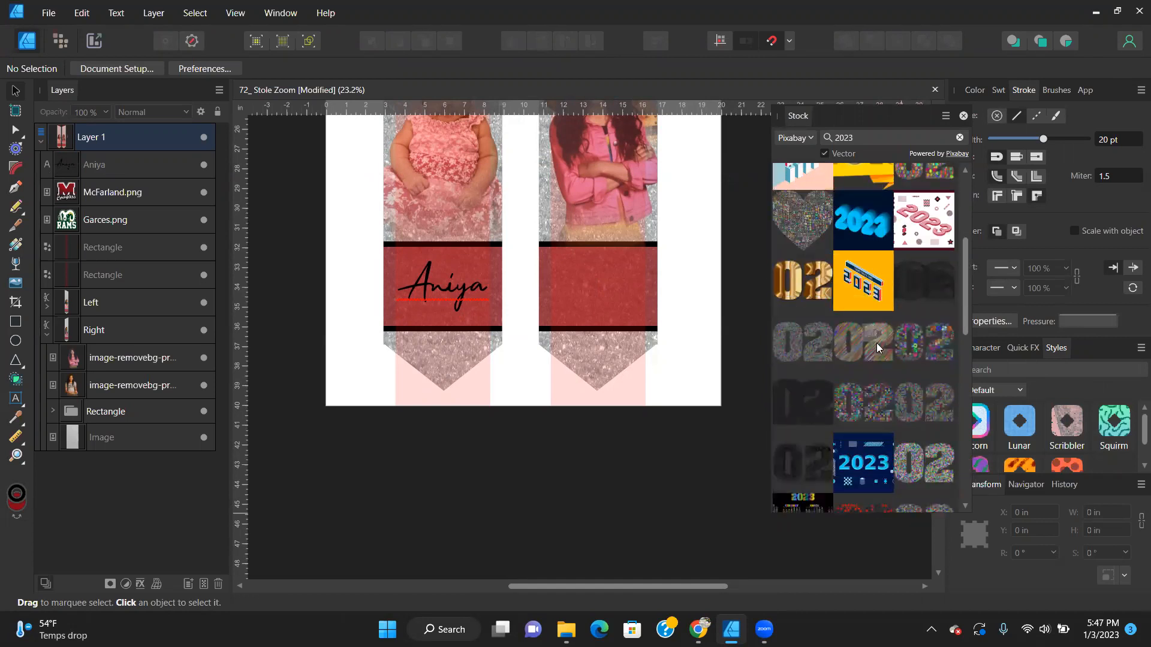
pyautogui.scroll(-3, 876, 343)
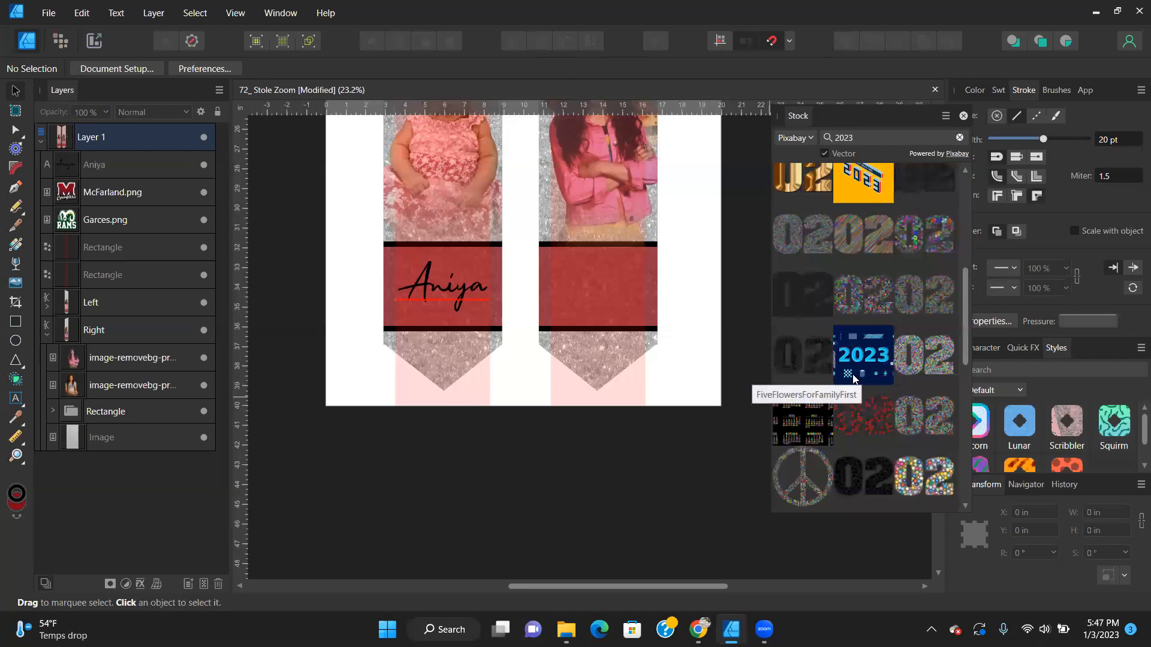
pyautogui.scroll(8, 867, 368)
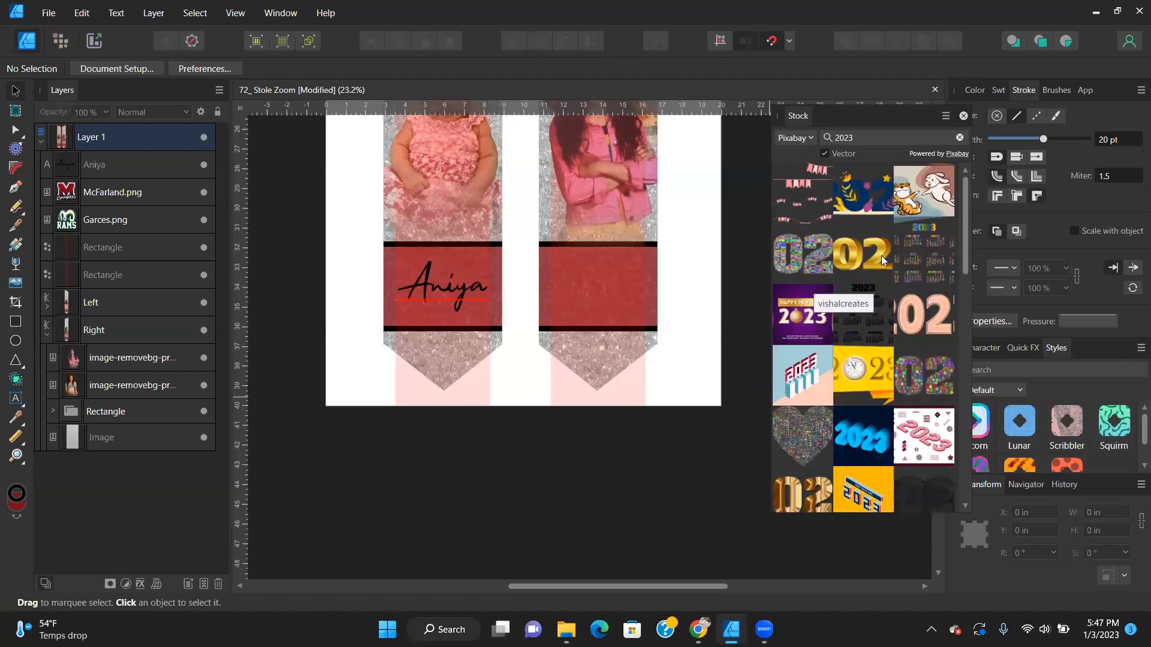
# Place the gold 3D 2023 vector graphic in the middle of the right panel's red band.
pyautogui.moveTo(879, 245); pyautogui.dragTo(613, 263)
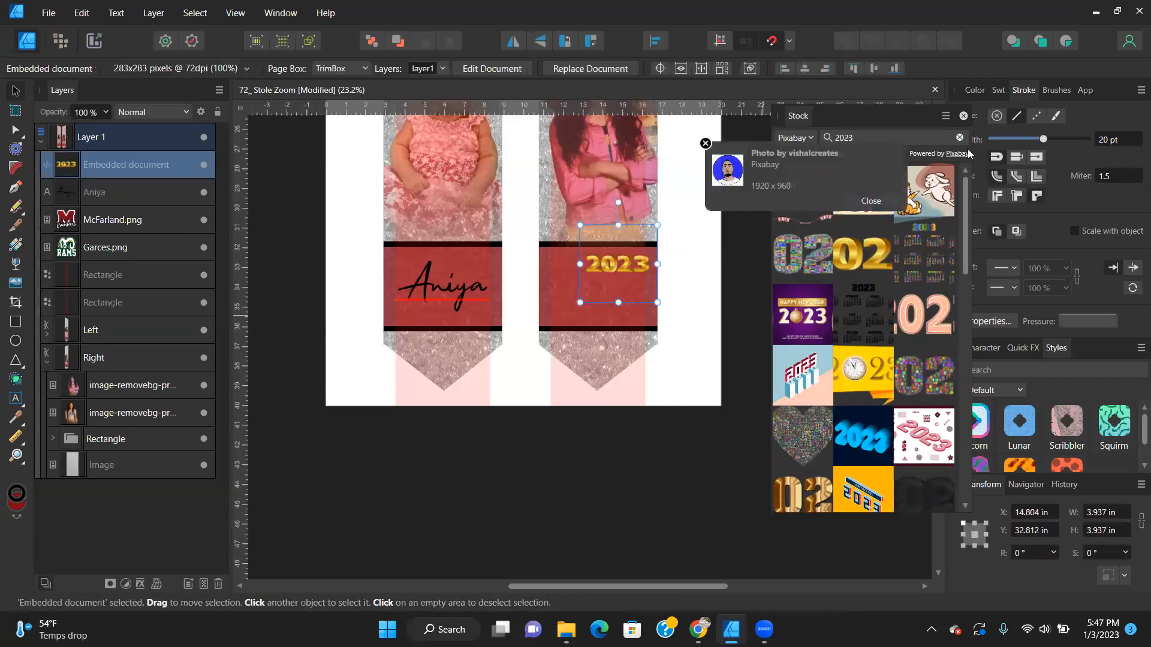
pyautogui.click(706, 144)
pyautogui.moveTo(609, 267)
pyautogui.mouseDown()
pyautogui.moveTo(630, 262)
pyautogui.moveTo(602, 276)
pyautogui.moveTo(610, 286)
pyautogui.mouseUp()
pyautogui.scroll(5, 610, 287)
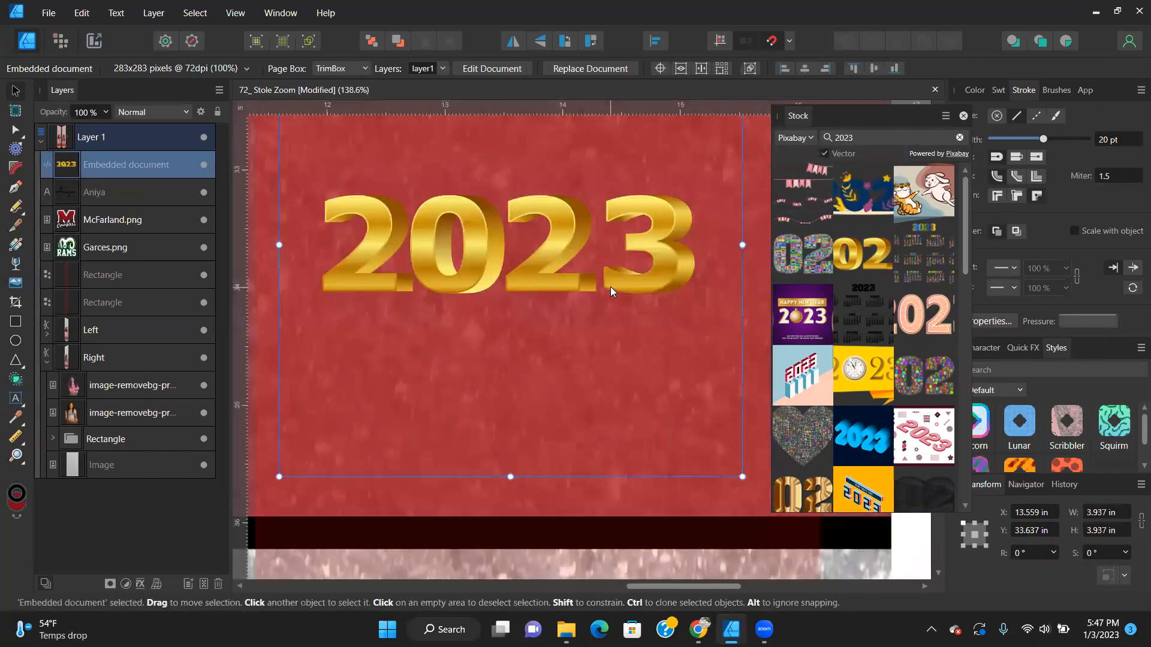
pyautogui.scroll(-4, 612, 295)
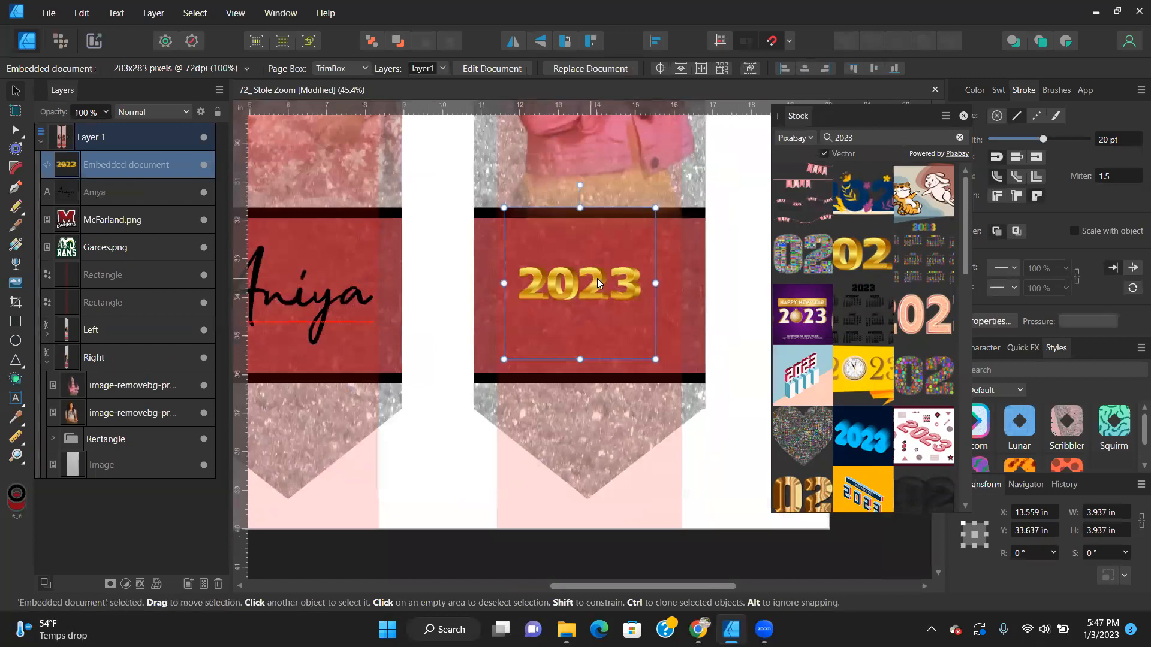
# Open the embedded 2023 graphic briefly, close it and dock the floating Stock panel back beside Character.
pyautogui.doubleClick(597, 278)
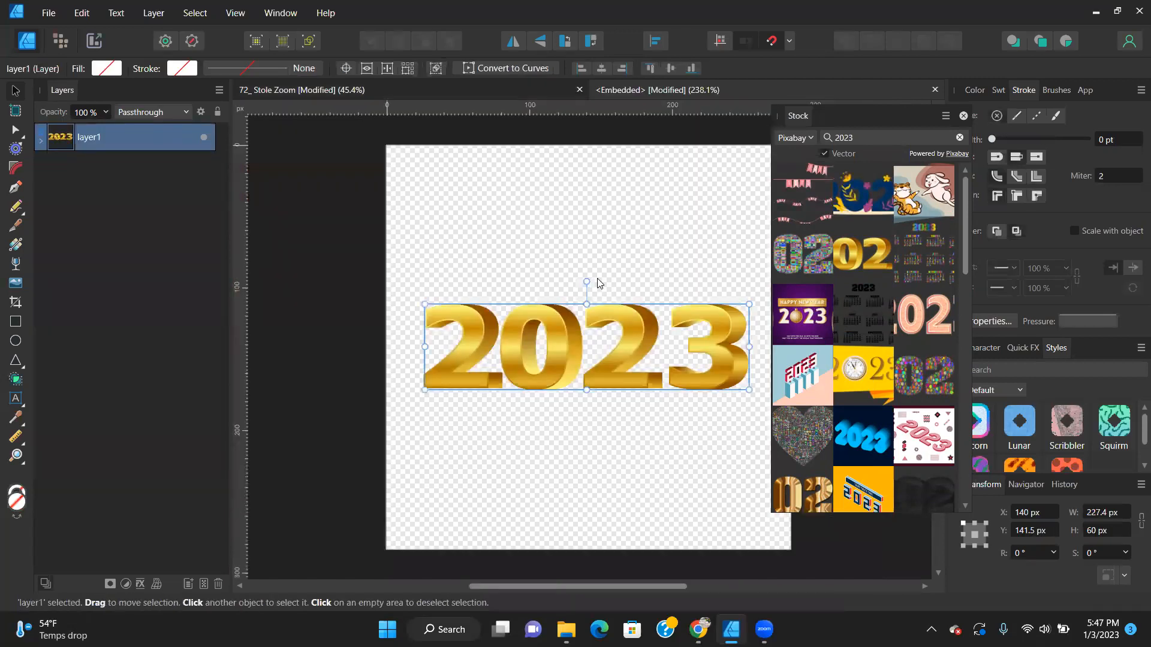
pyautogui.click(935, 90)
pyautogui.moveTo(805, 114); pyautogui.dragTo(1009, 343)
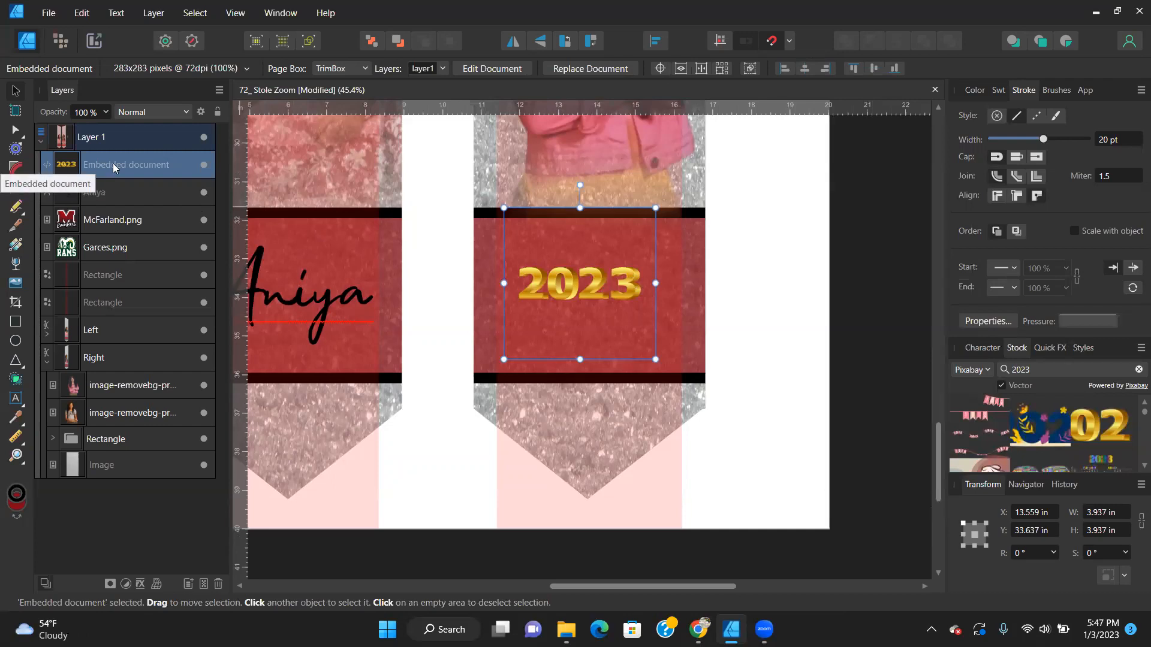
# Open the embedded 2023 graphic for editing and fill the front faces of both 2s with dark red 860415.
pyautogui.doubleClick(63, 170)
pyautogui.click(711, 348)
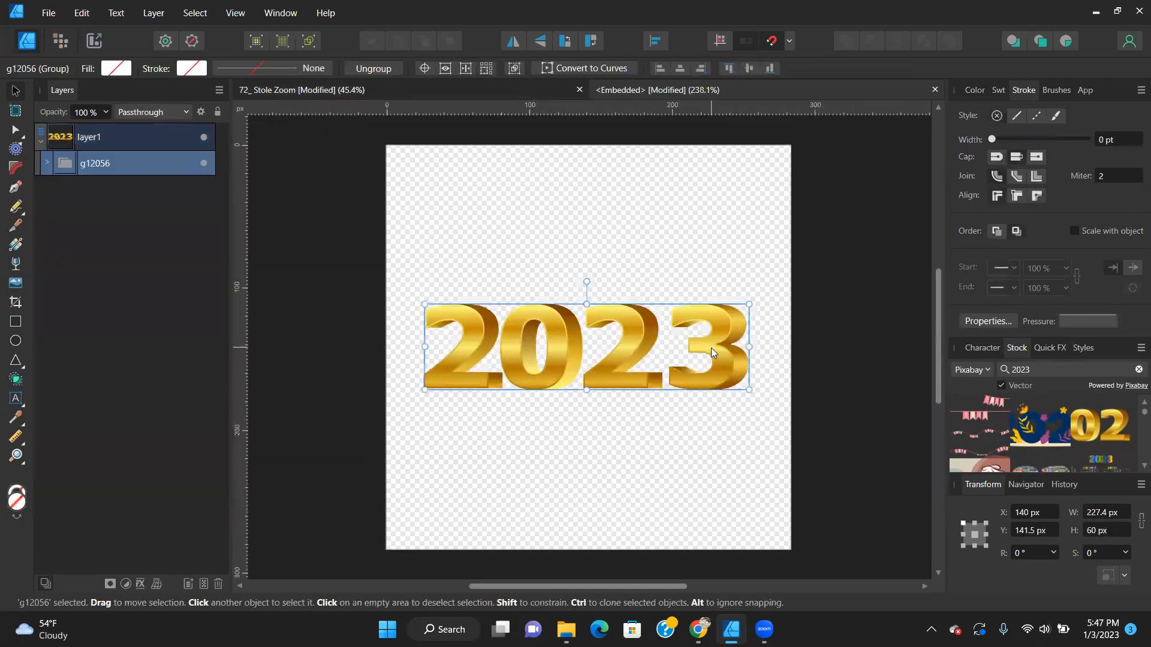
pyautogui.click(45, 164)
pyautogui.click(124, 221)
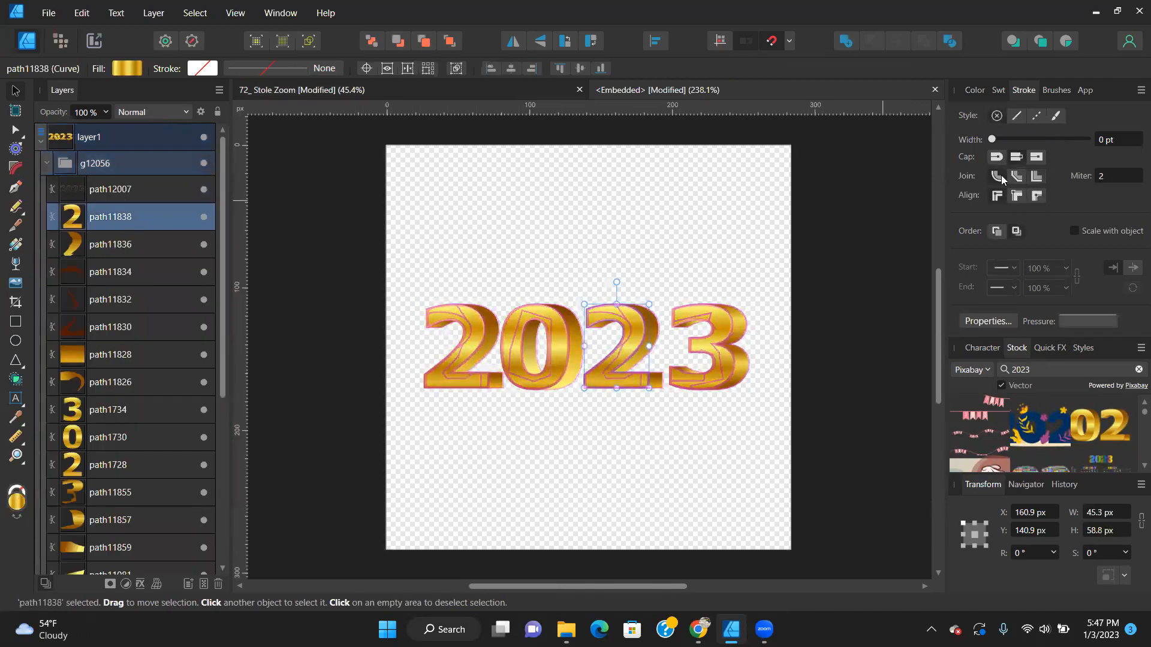
pyautogui.click(974, 89)
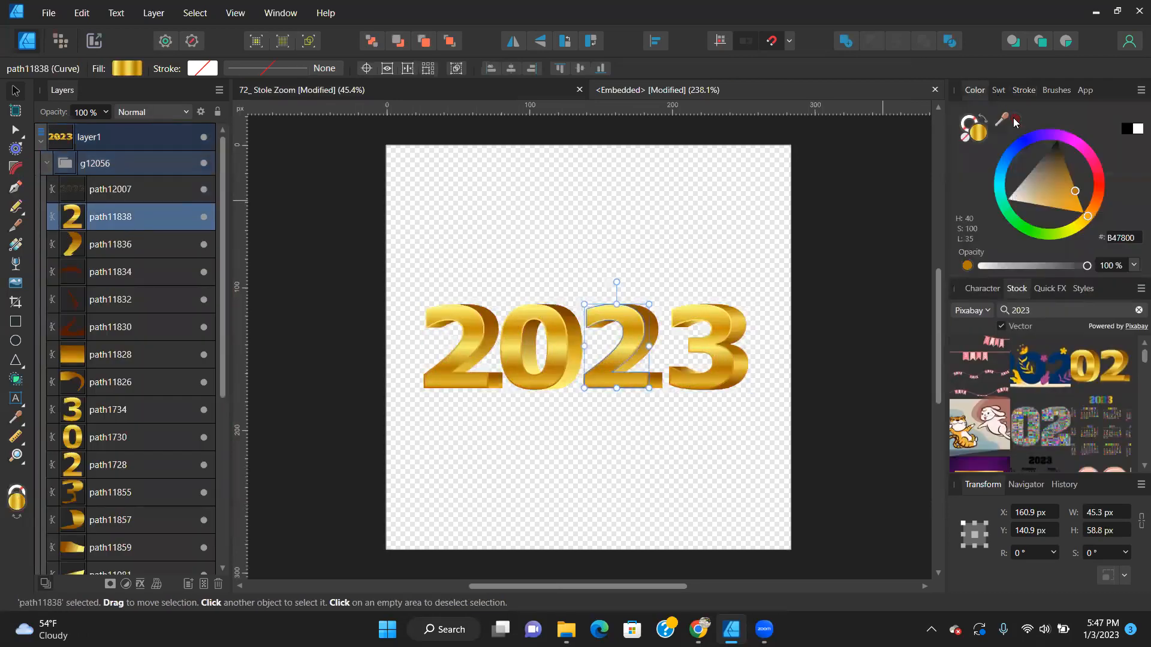
pyautogui.click(1014, 121)
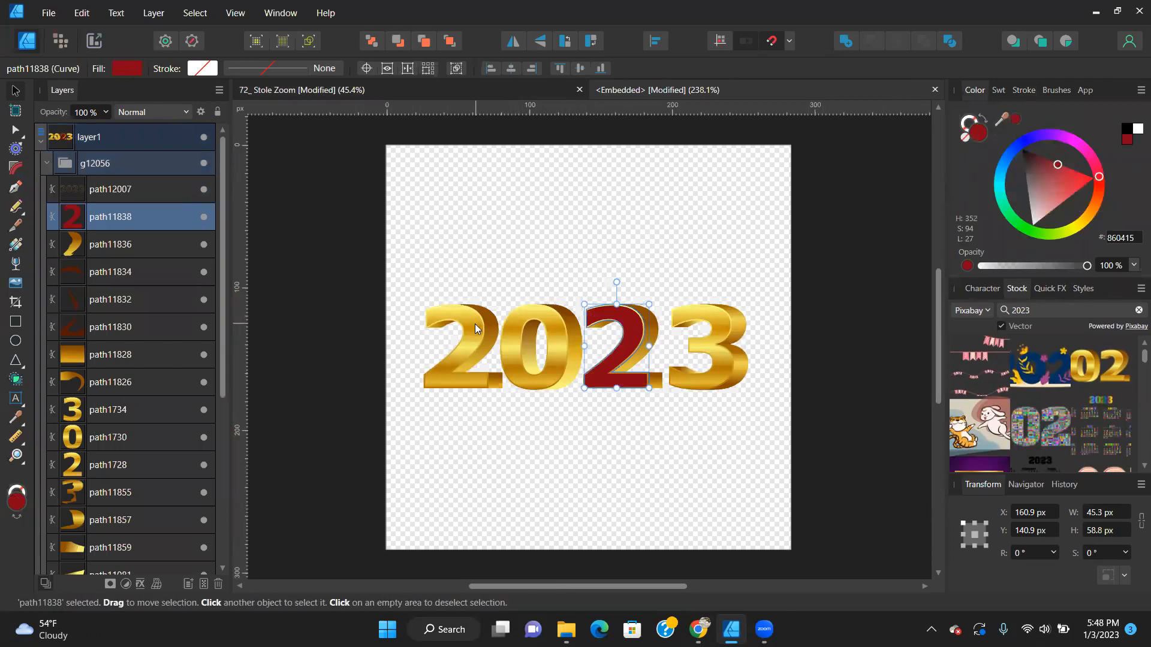
pyautogui.click(475, 329)
pyautogui.click(1015, 121)
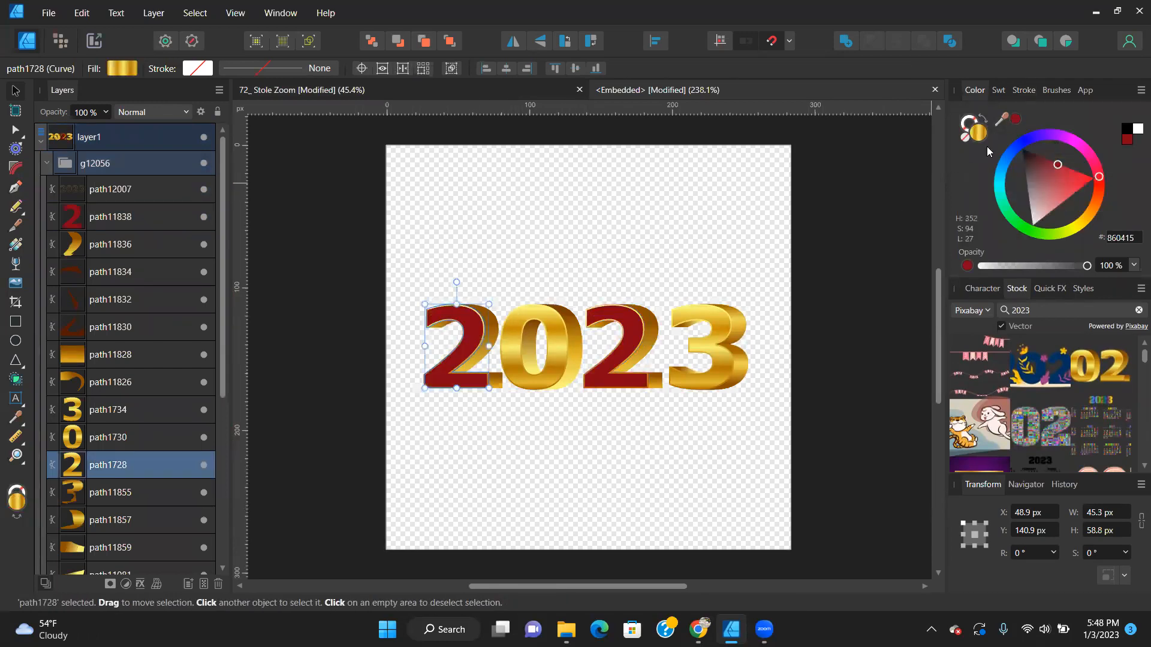
# Try the dark red fill on the outline path around the 2023 numerals and undo it.
pyautogui.click(721, 353)
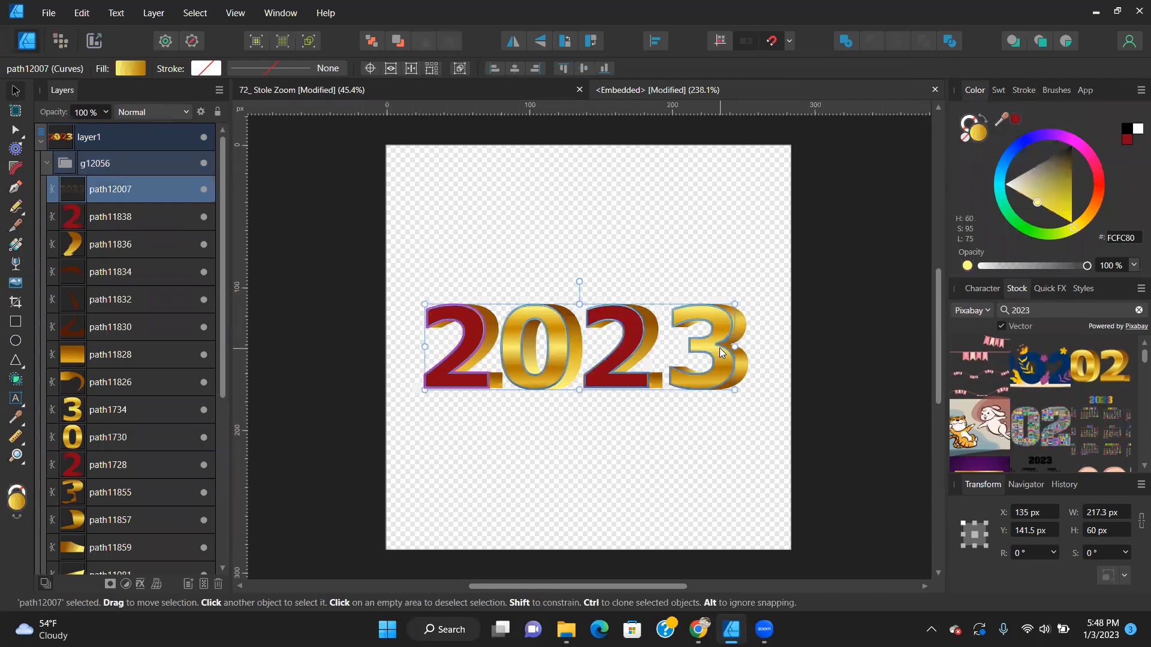
pyautogui.click(1014, 121)
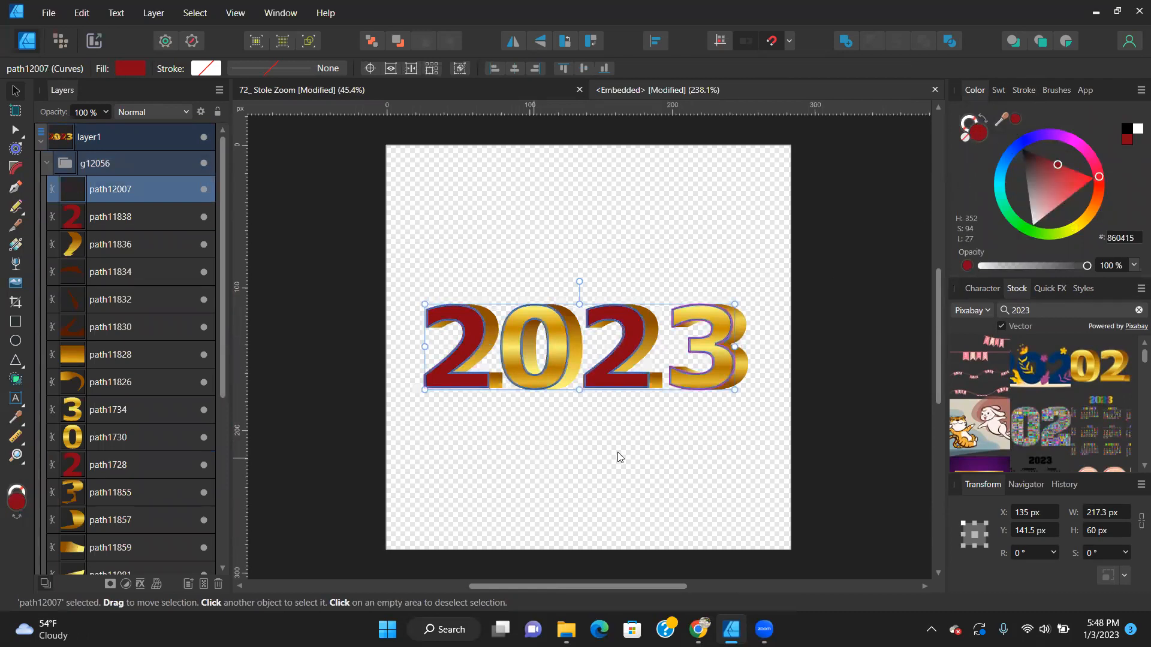
pyautogui.click(811, 324)
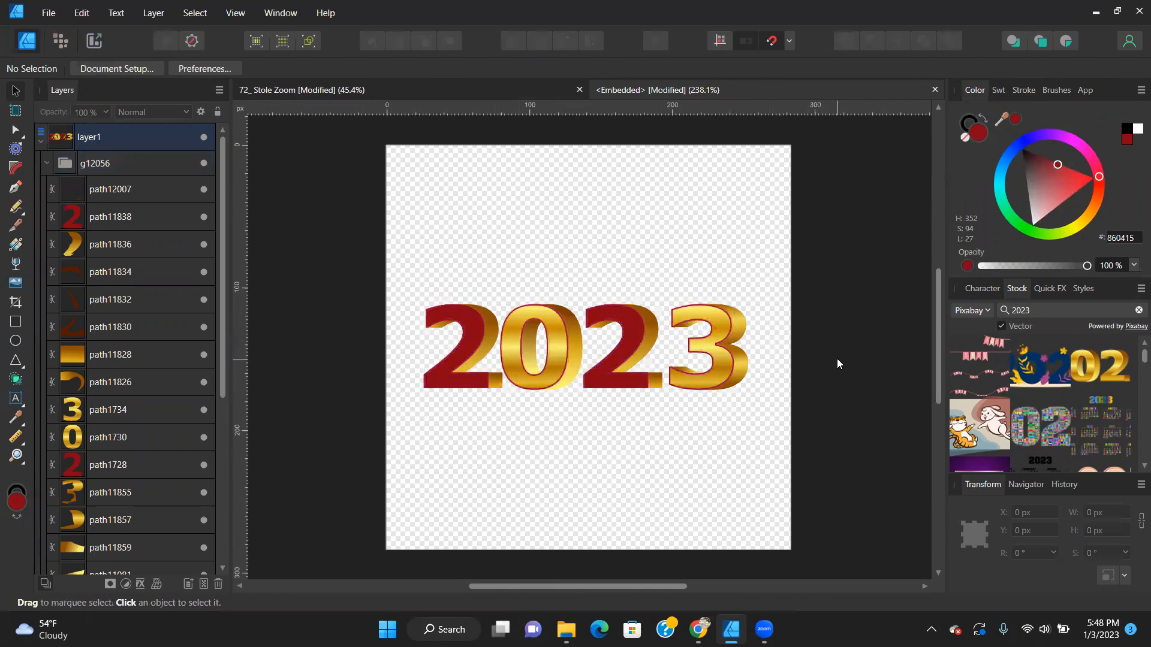
pyautogui.hotkey('ctrl', 'z')
pyautogui.hotkey('ctrl', 'z')
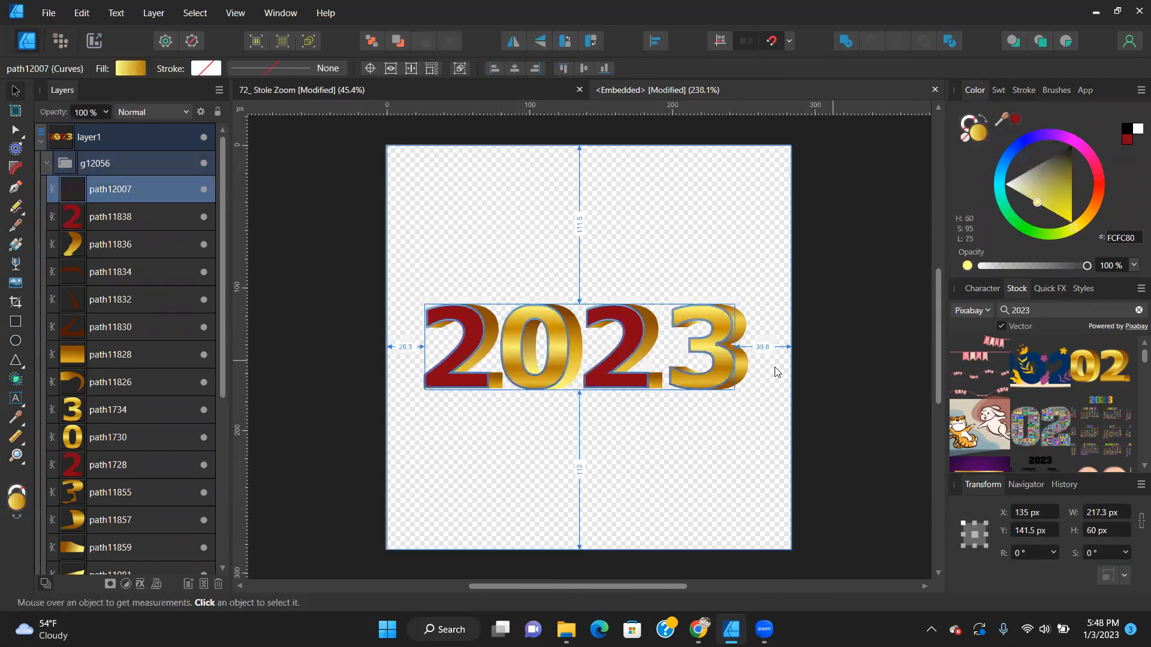
pyautogui.click(780, 376)
# Fill the front faces of the 3 and the 0 with the same dark red 860415.
pyautogui.click(722, 373)
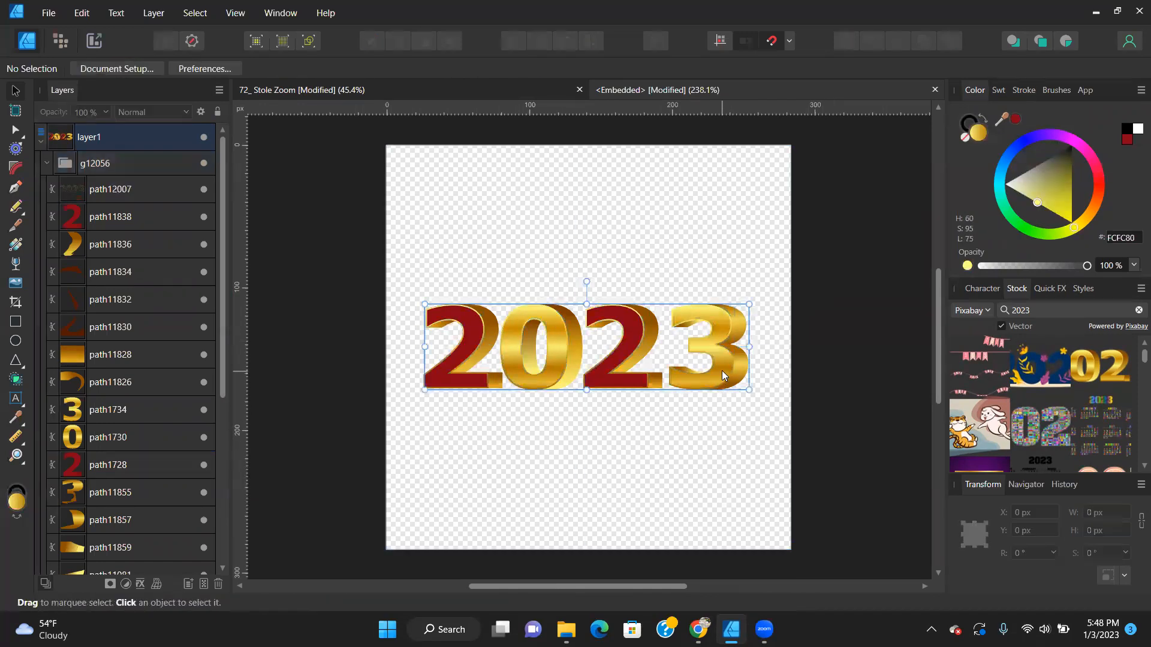
pyautogui.click(82, 418)
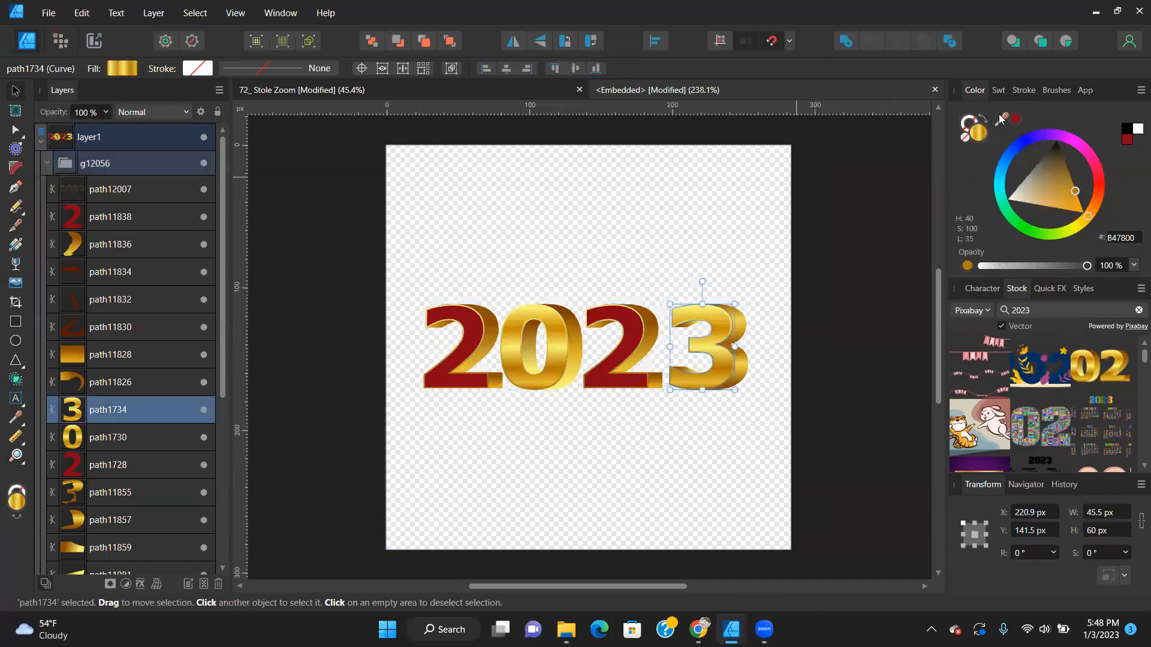
pyautogui.click(1015, 121)
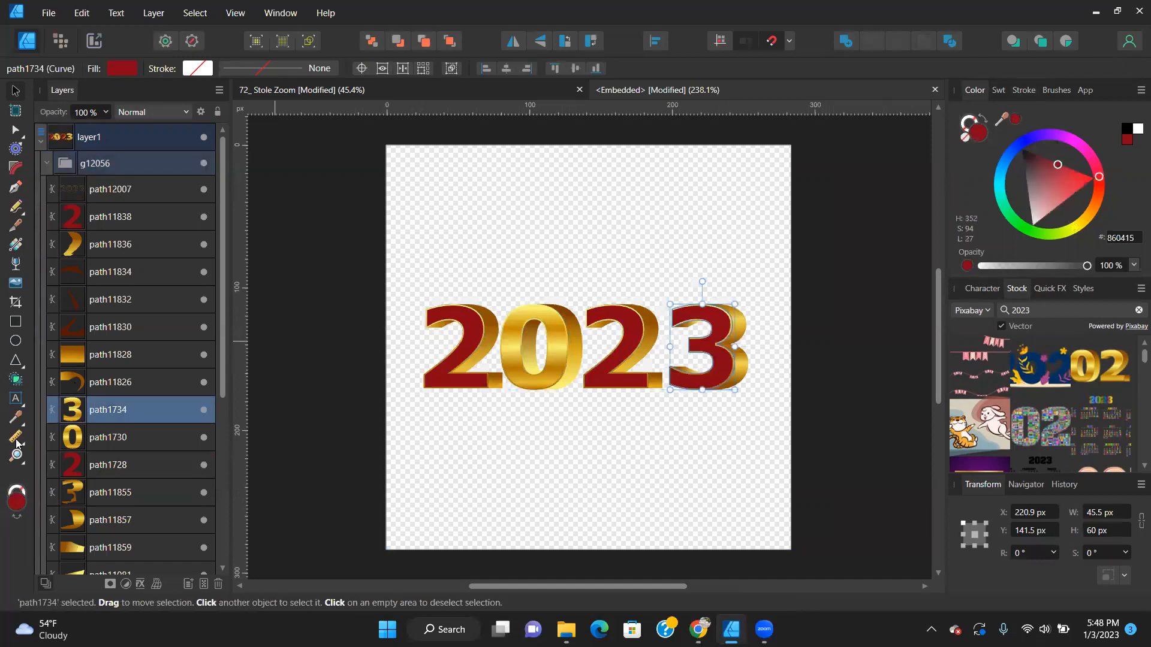
pyautogui.click(75, 438)
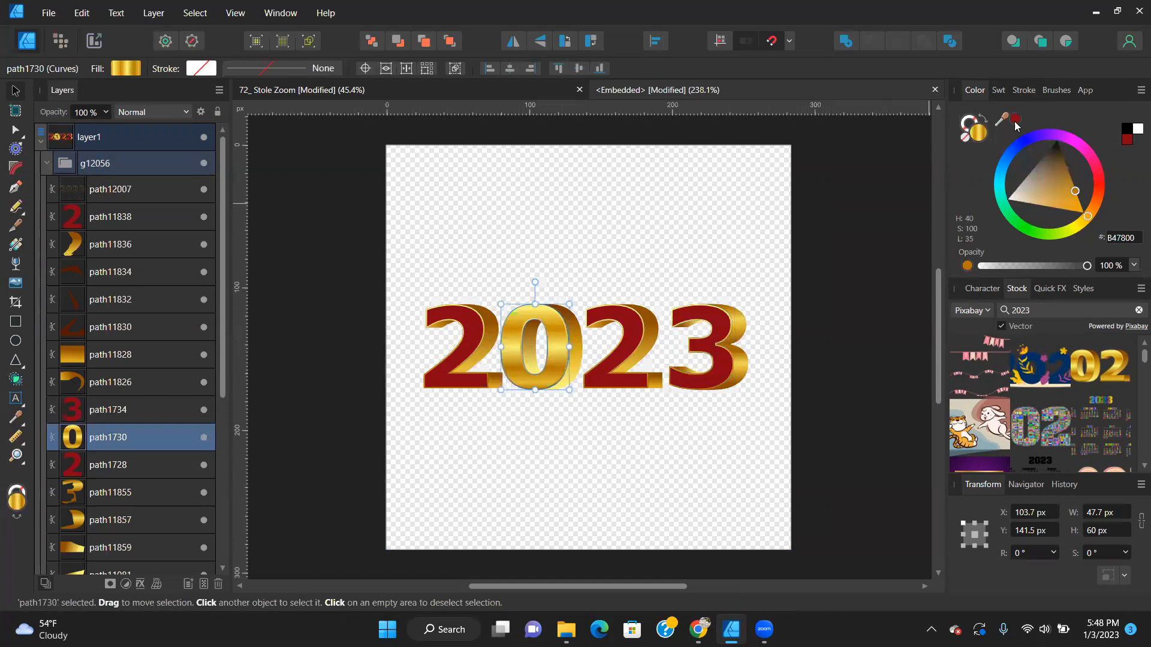
pyautogui.click(1015, 120)
pyautogui.click(808, 307)
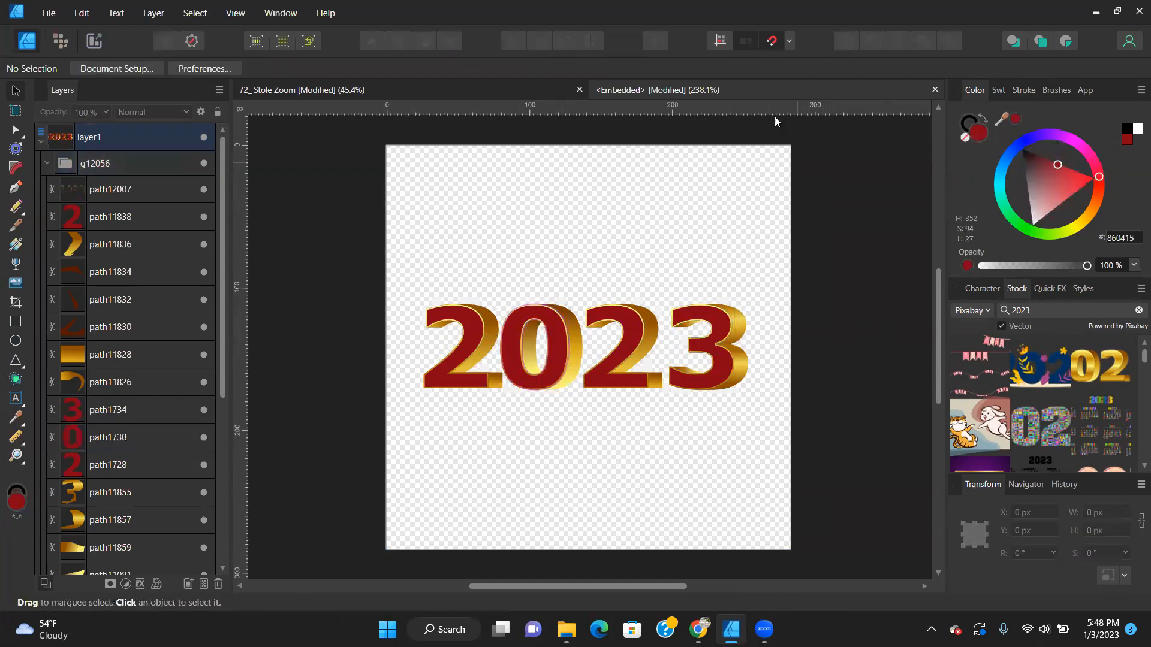
# Close the embedded graphic, enlarge it to about 5.46 in square and center it in the right red band.
pyautogui.click(941, 90)
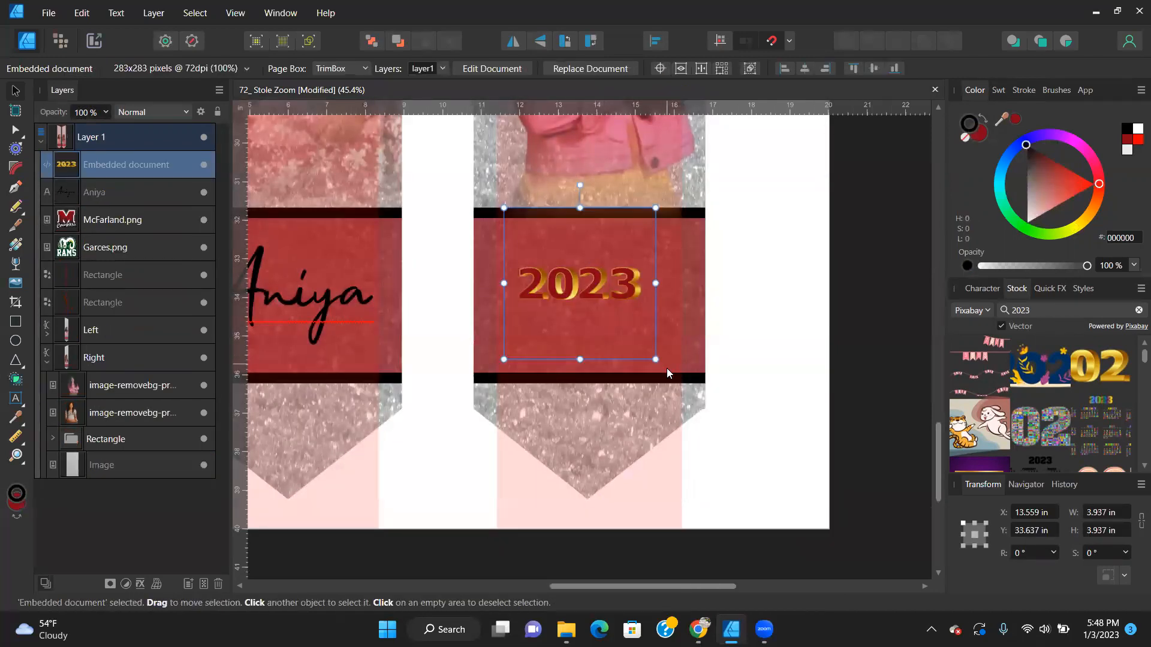
pyautogui.moveTo(656, 359); pyautogui.dragTo(714, 423)
pyautogui.moveTo(679, 315); pyautogui.dragTo(654, 301)
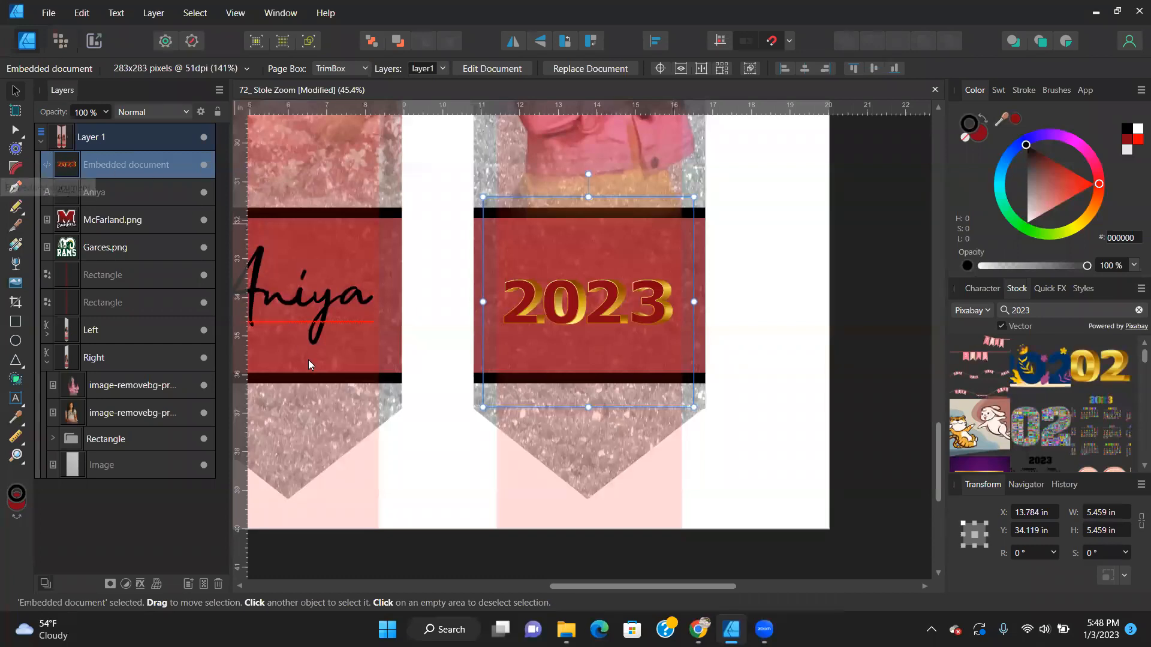
# Reopen the embedded 2023 graphic, inspect the individual paths that make up the gold sides, and close it.
pyautogui.doubleClick(648, 312)
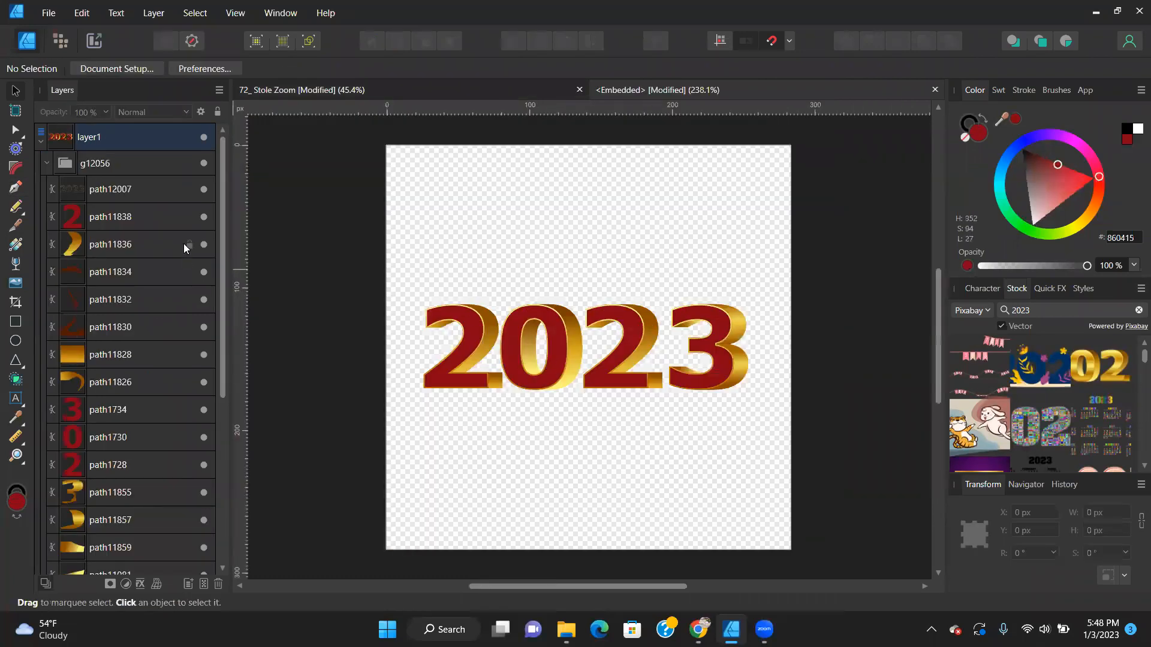
pyautogui.scroll(-5, 131, 258)
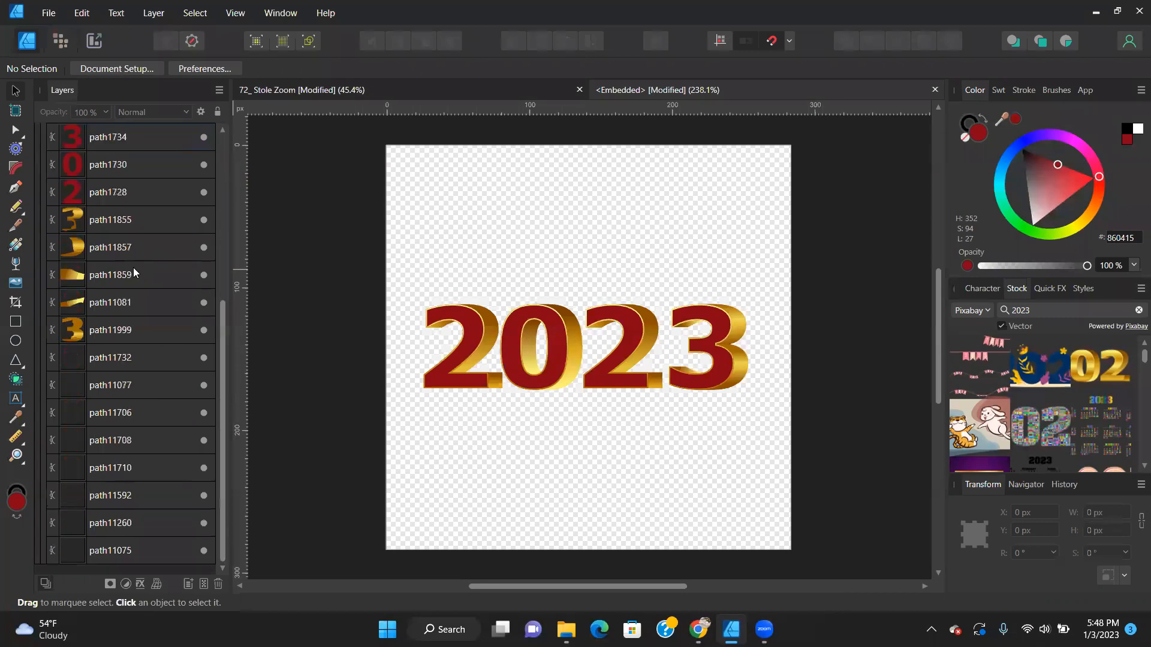
pyautogui.click(77, 360)
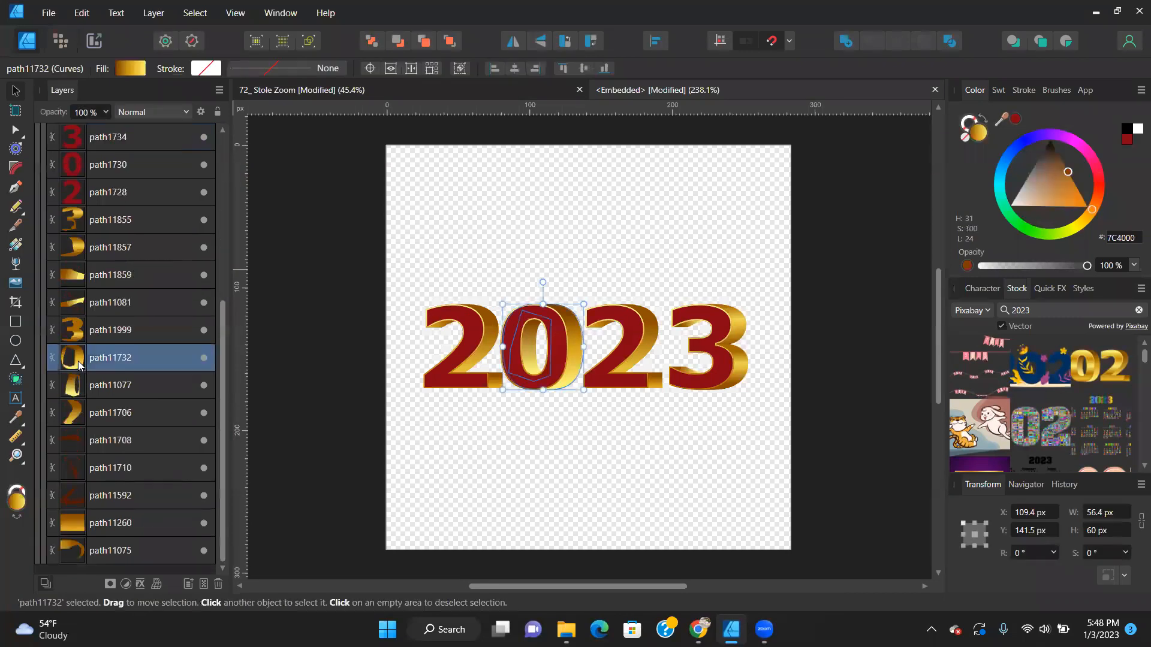
pyautogui.click(339, 285)
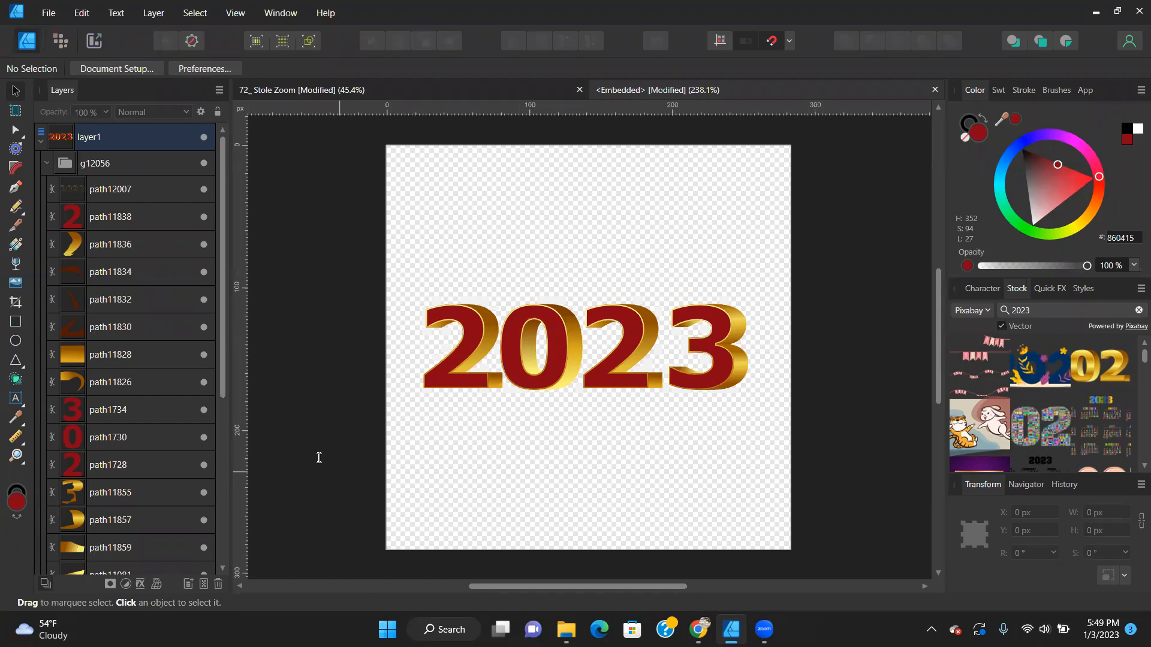
pyautogui.click(935, 90)
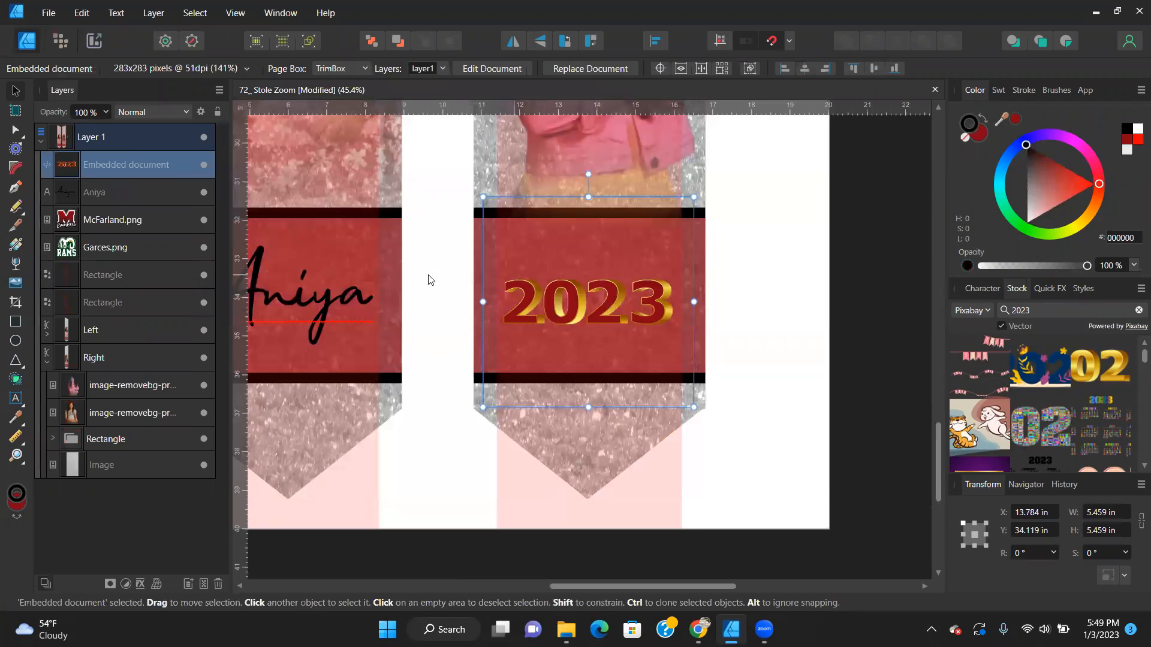
# Reopen the embedded 2023 graphic and enter its group to work on individual paths.
pyautogui.doubleClick(77, 175)
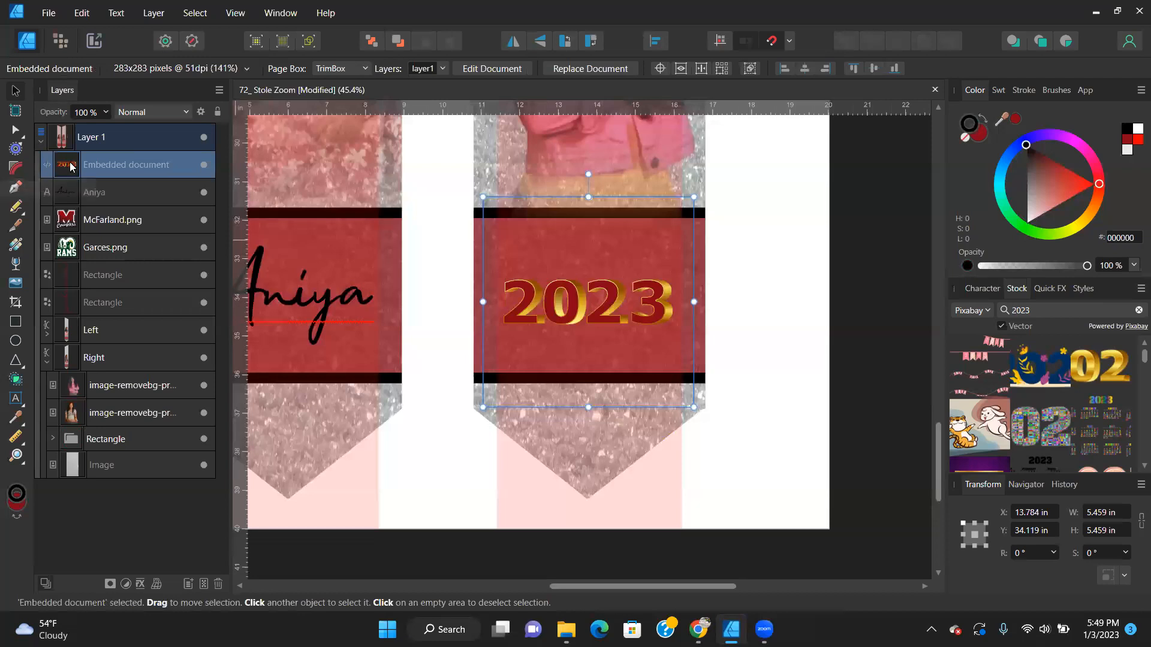
pyautogui.moveTo(834, 231); pyautogui.dragTo(567, 499)
pyautogui.click(612, 387)
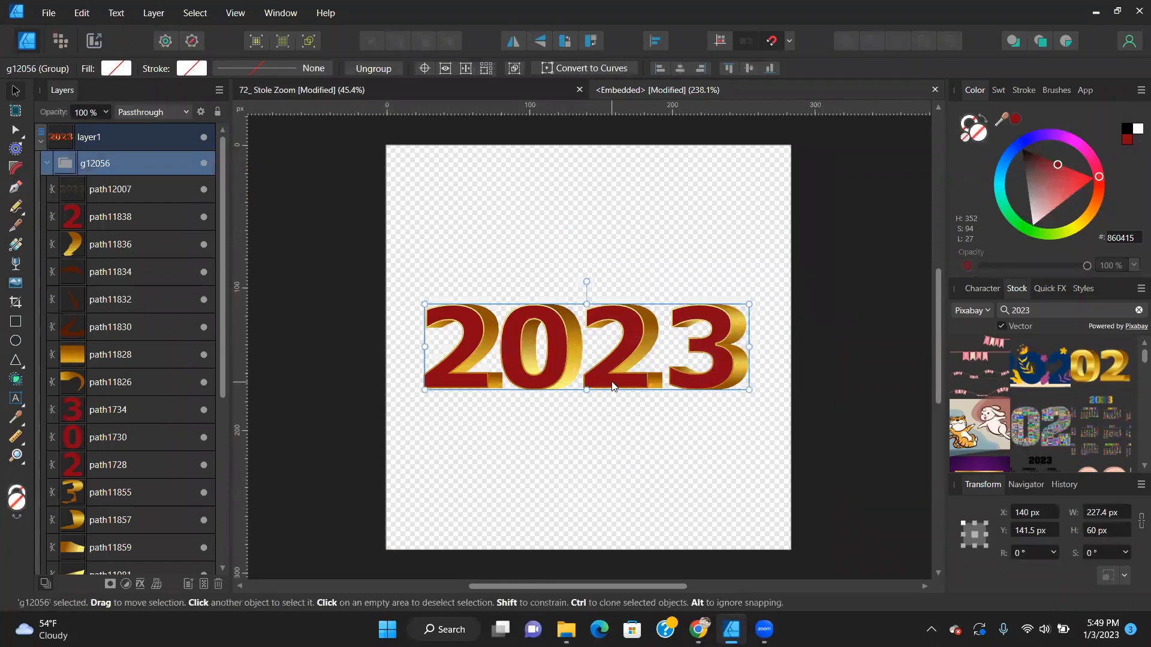
pyautogui.doubleClick(612, 386)
# Try moving the faces and gold sides of the last two digits beneath the first two, and undo it.
pyautogui.moveTo(821, 256); pyautogui.dragTo(555, 478)
pyautogui.moveTo(716, 388); pyautogui.dragTo(645, 480)
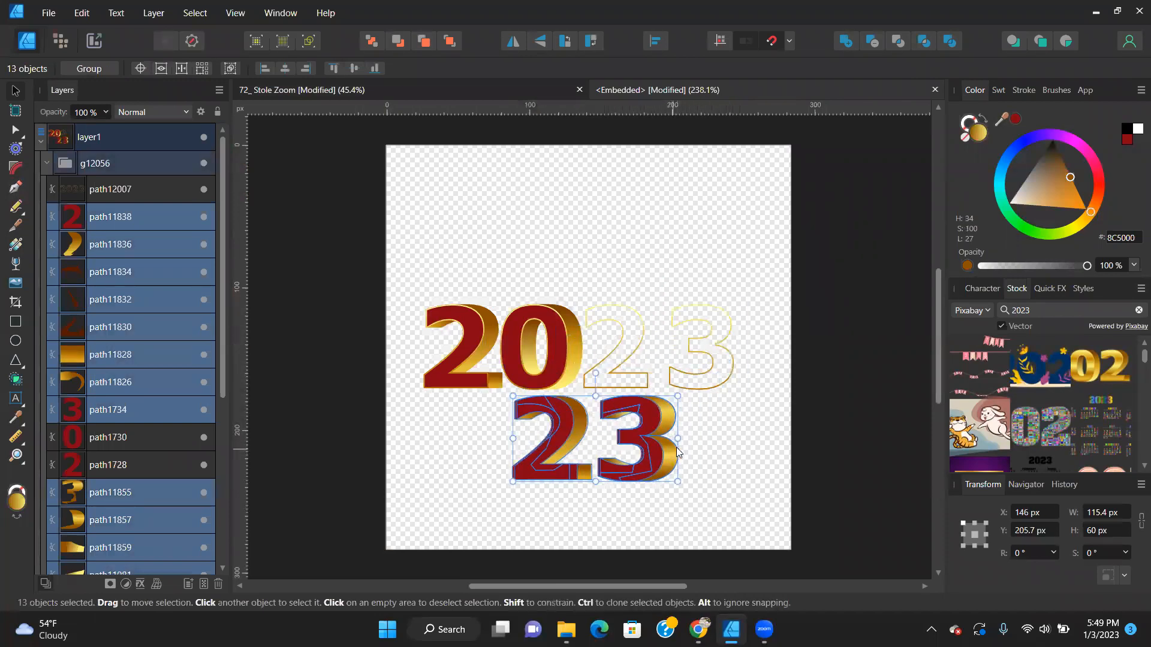
pyautogui.press('alt')
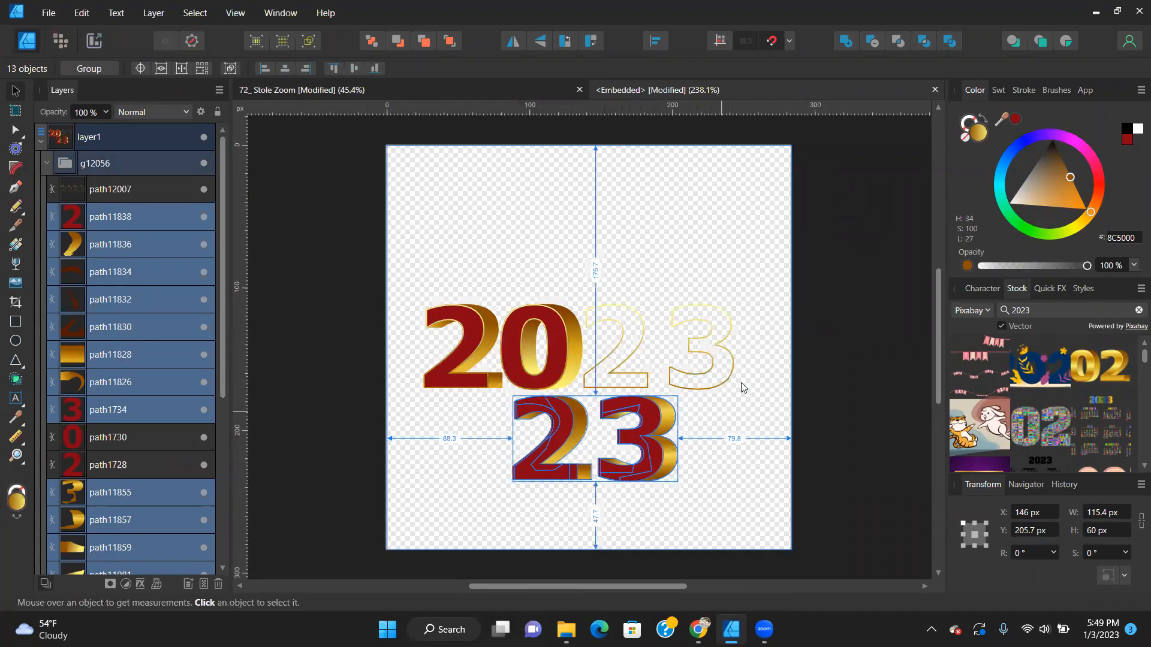
pyautogui.hotkey('ctrl', 'z')
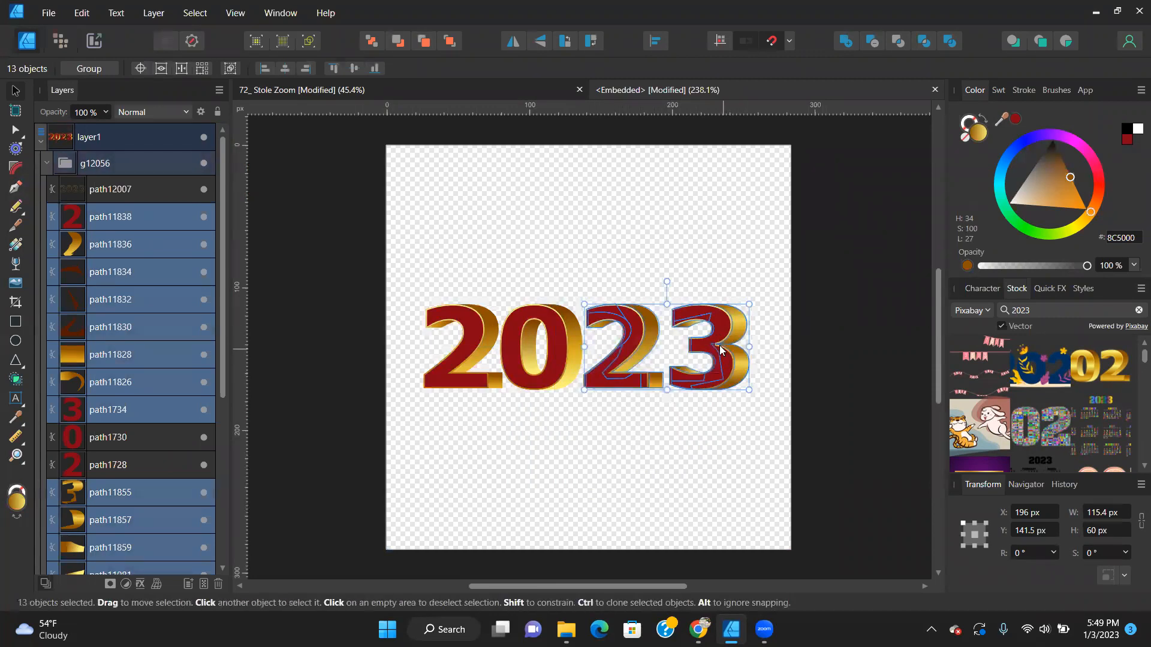
pyautogui.moveTo(873, 206); pyautogui.dragTo(547, 555)
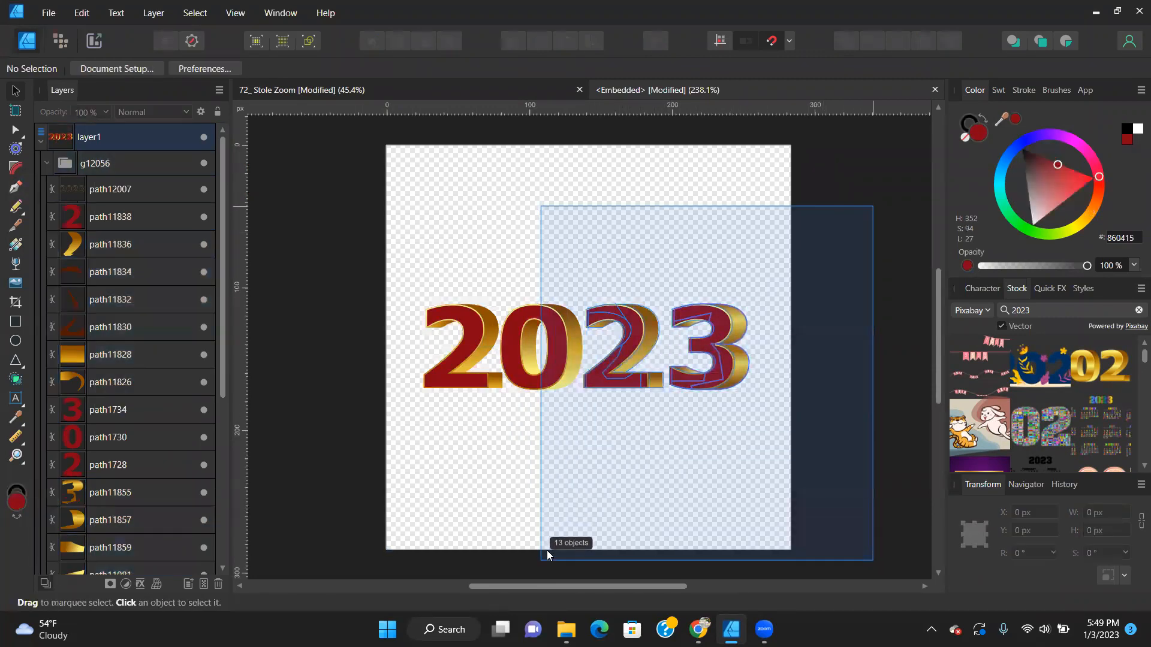
pyautogui.moveTo(548, 470); pyautogui.dragTo(548, 470)
pyautogui.moveTo(716, 334); pyautogui.dragTo(641, 472)
pyautogui.hotkey('ctrl', 'z')
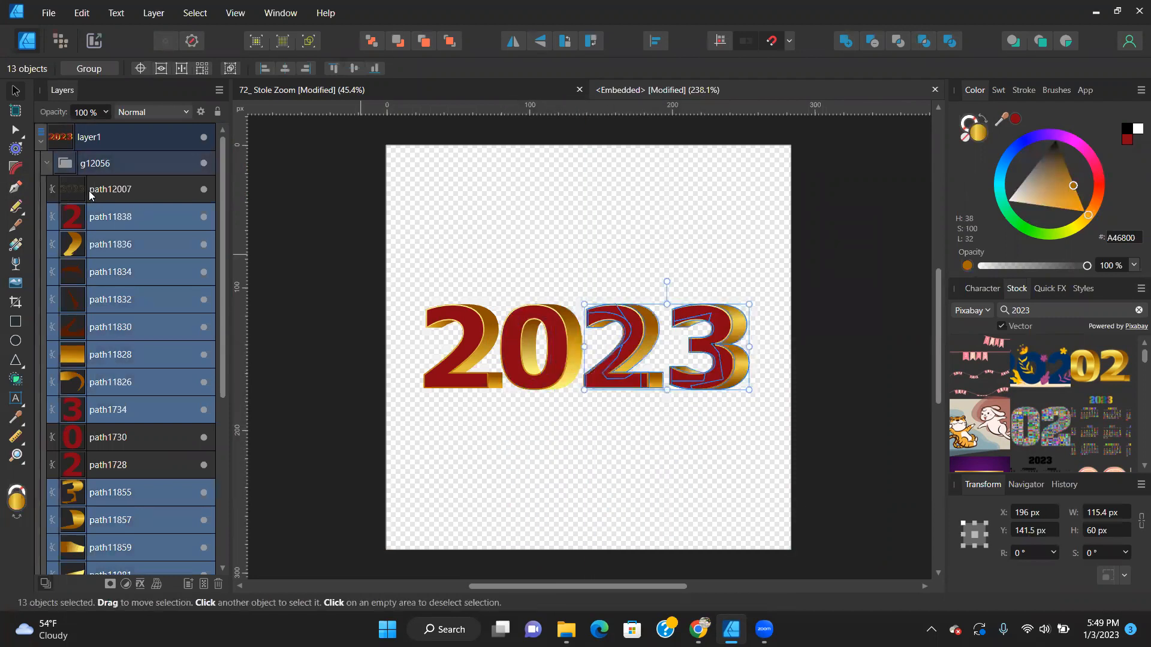
# Try moving the gold outline path above the 2023 numerals, and undo the move.
pyautogui.click(67, 191)
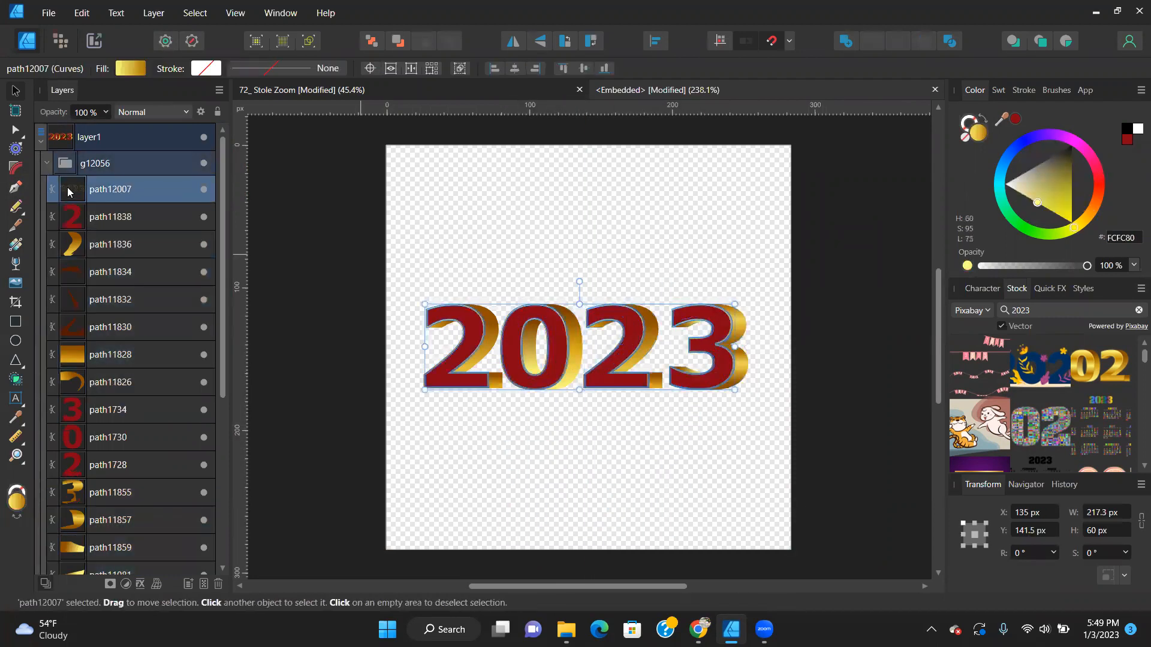
pyautogui.moveTo(591, 349); pyautogui.dragTo(597, 235)
pyautogui.click(768, 234)
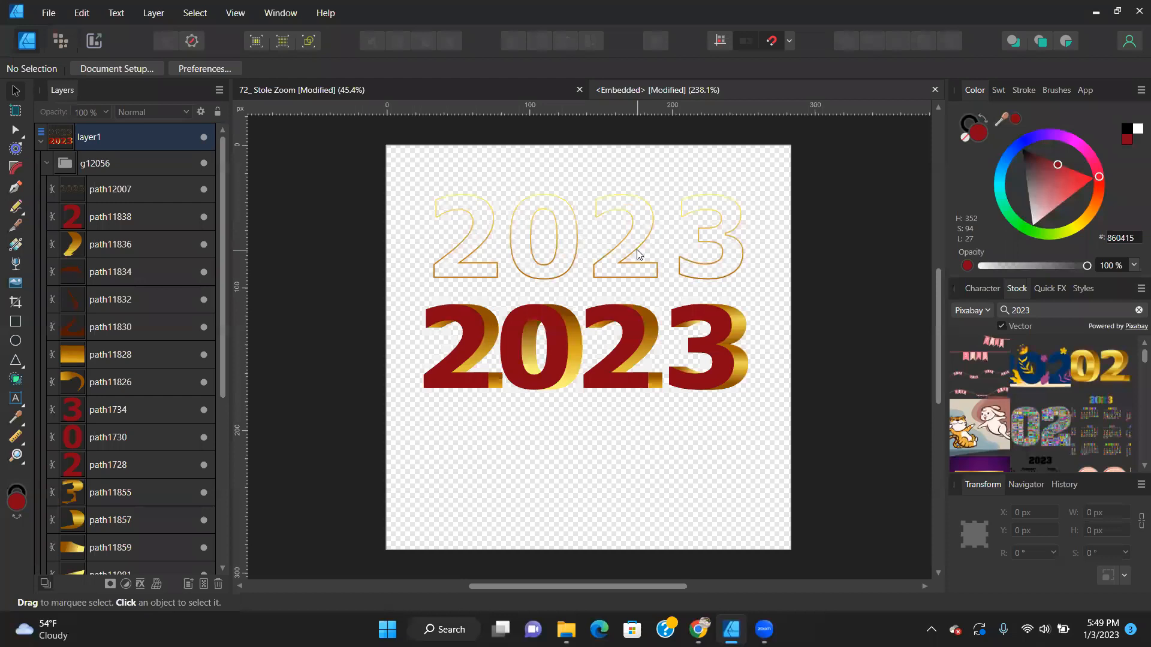
pyautogui.hotkey('ctrl', 'z')
pyautogui.hotkey('ctrl', 'z')
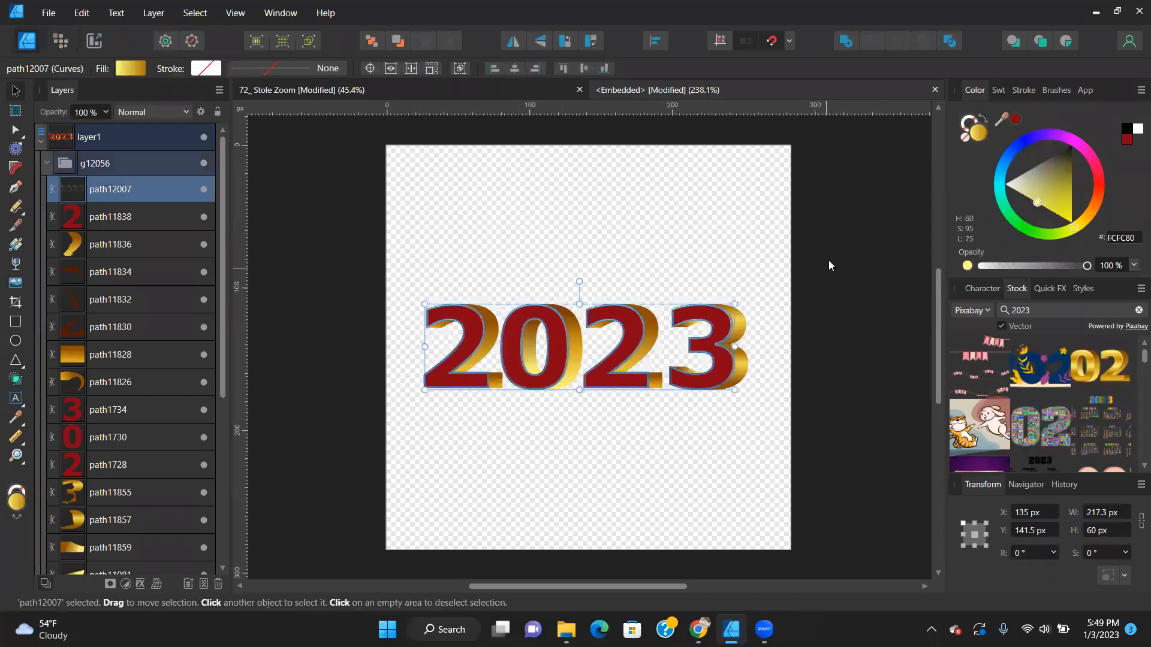
# Try dividing the gold outline path into separate curves, and undo the division.
pyautogui.click(948, 41)
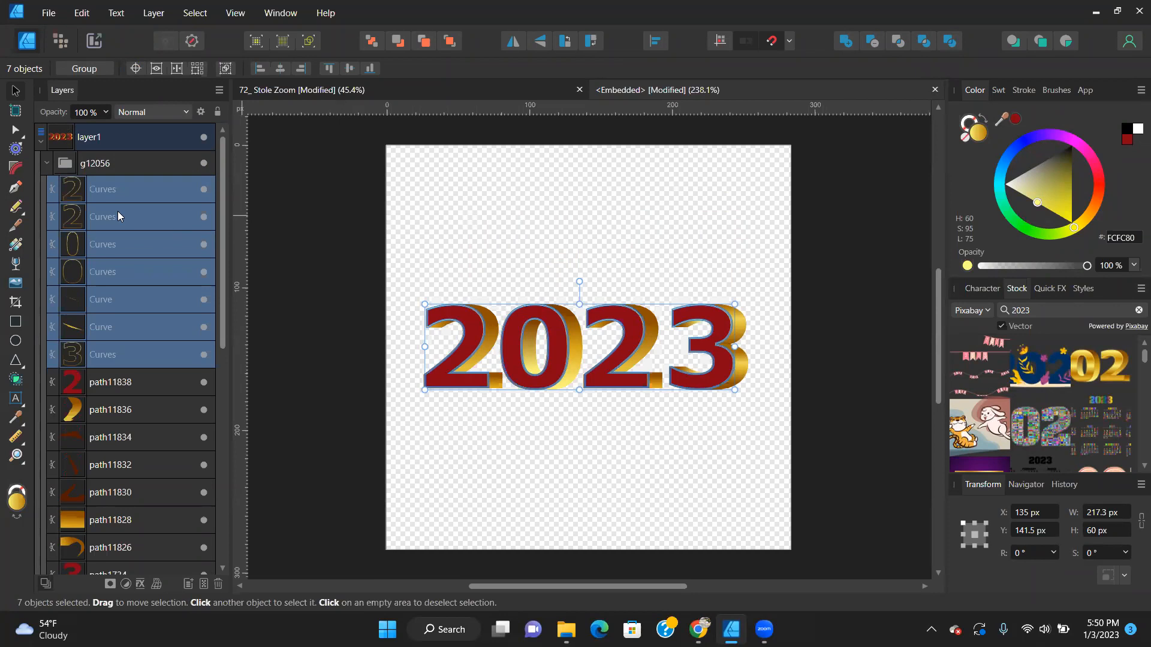
pyautogui.click(506, 210)
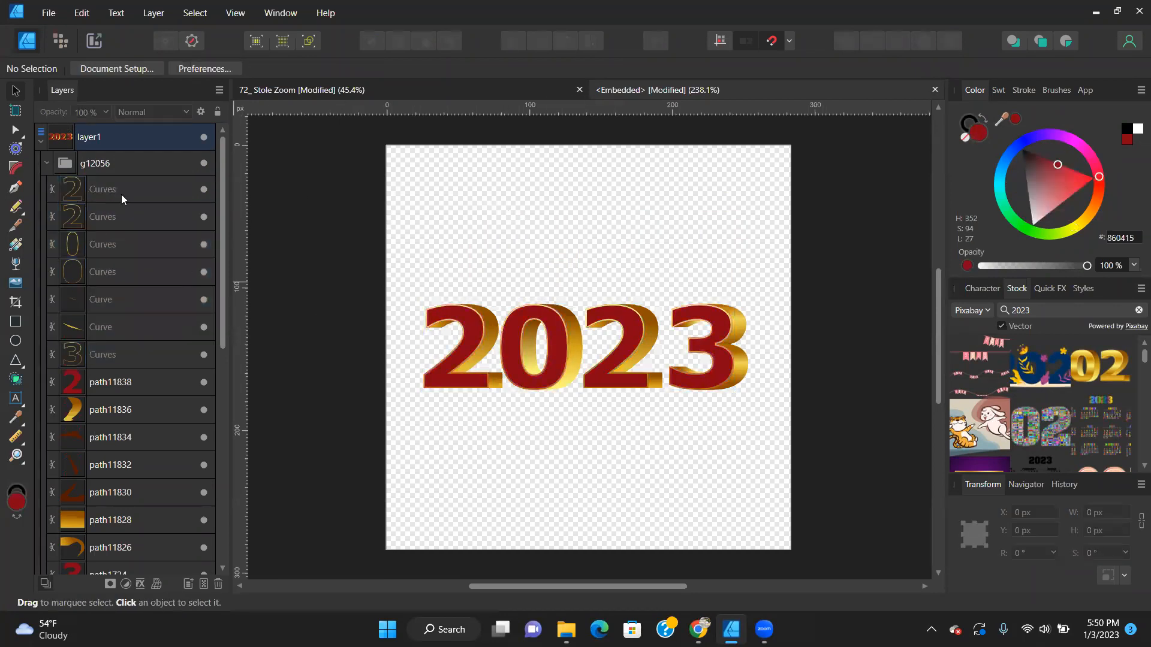
pyautogui.keyDown('shift'); pyautogui.click(138, 199); pyautogui.keyUp('shift')
pyautogui.hotkey('ctrl', 'k')
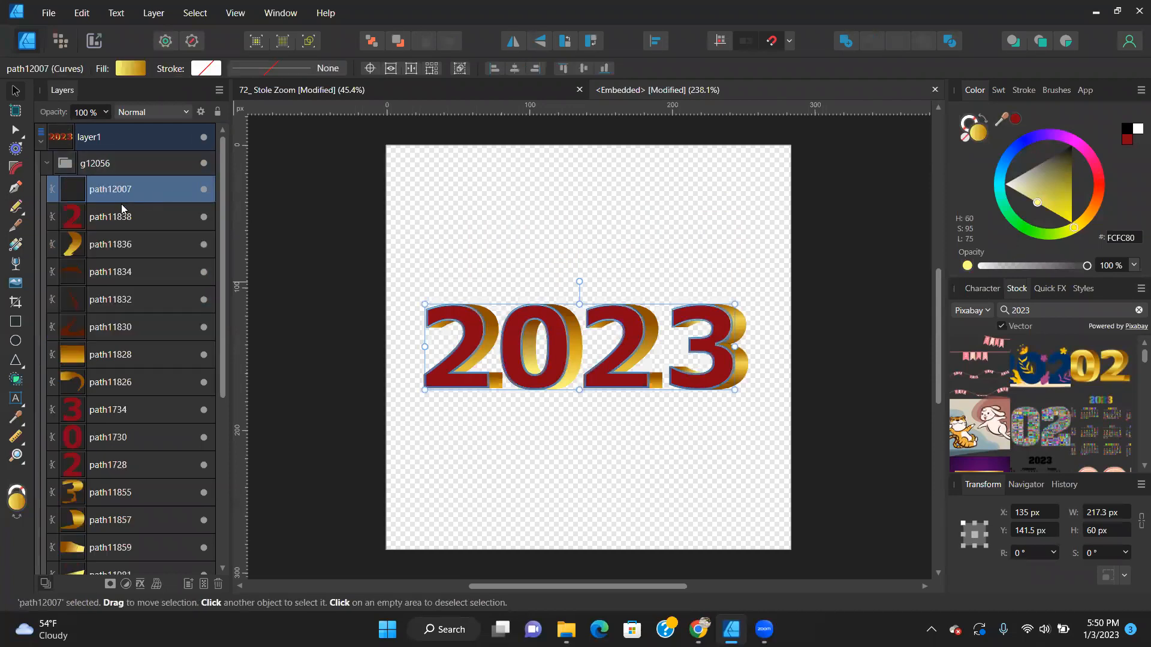
# Move the gold outline path above the 2023 numerals and divide it into separate curves.
pyautogui.moveTo(598, 334); pyautogui.dragTo(593, 202)
pyautogui.click(788, 271)
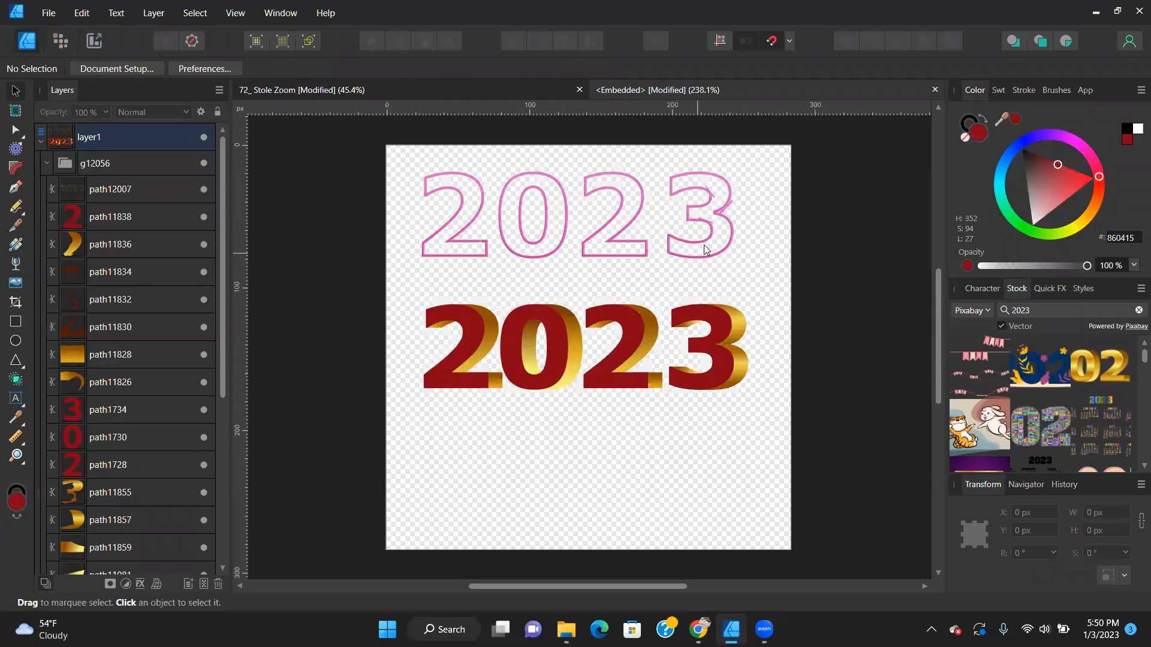
pyautogui.click(713, 236)
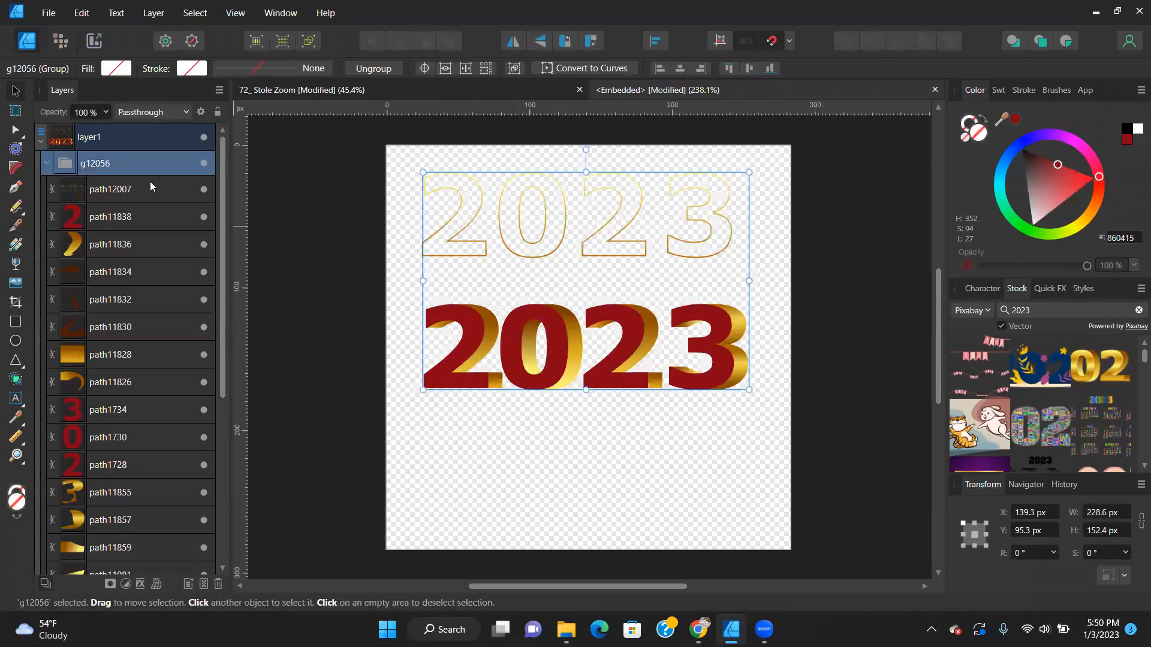
pyautogui.click(106, 192)
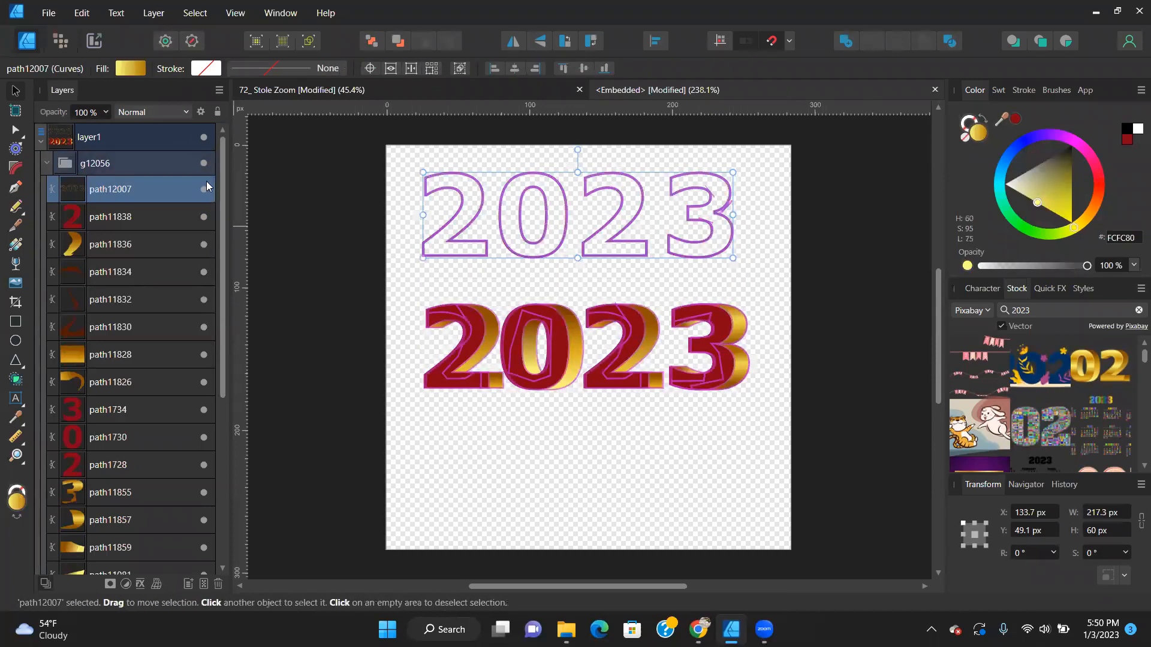
pyautogui.click(947, 42)
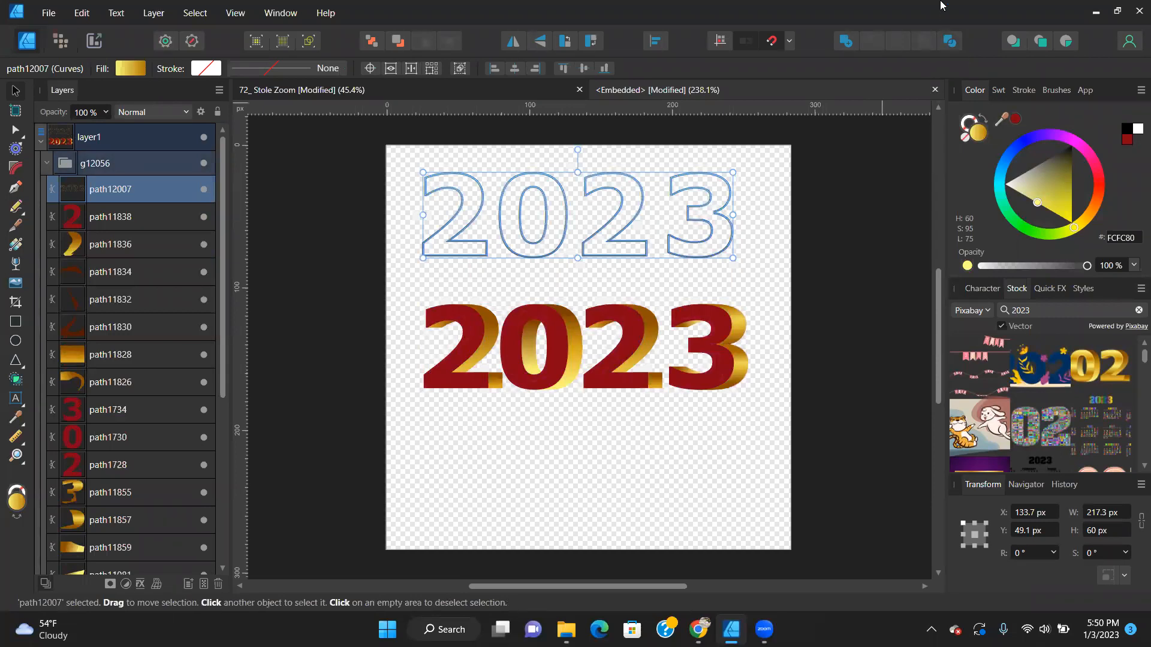
# Examine the separate outline curves one by one, including the tiny curve on the 3.
pyautogui.click(811, 259)
pyautogui.click(468, 247)
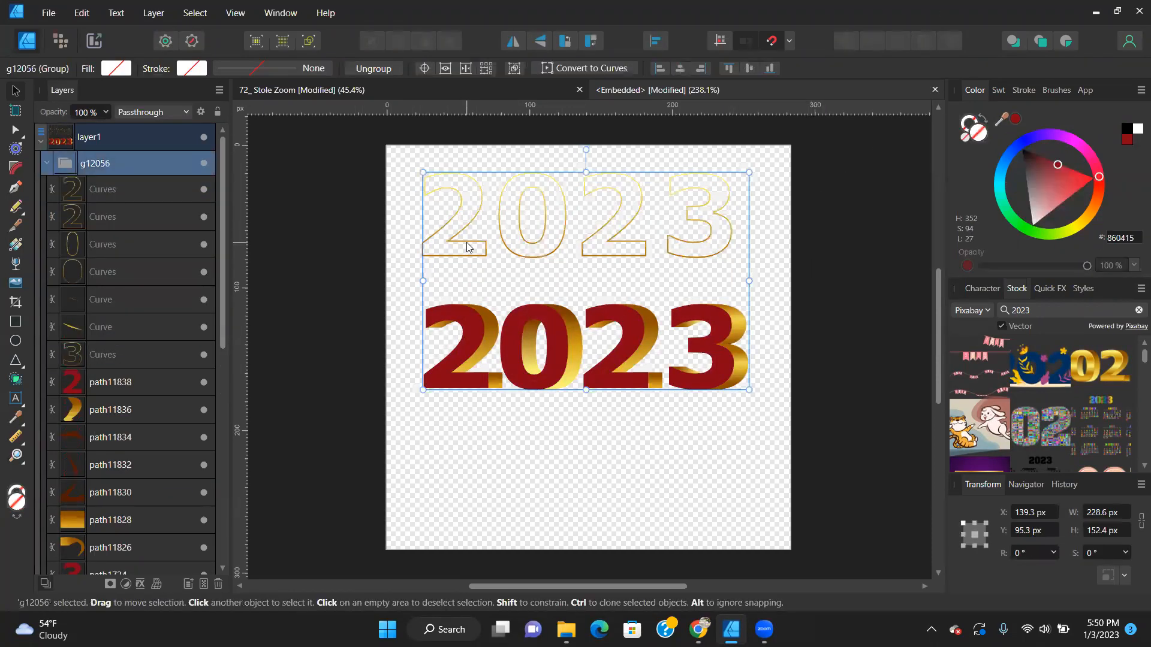
pyautogui.click(131, 187)
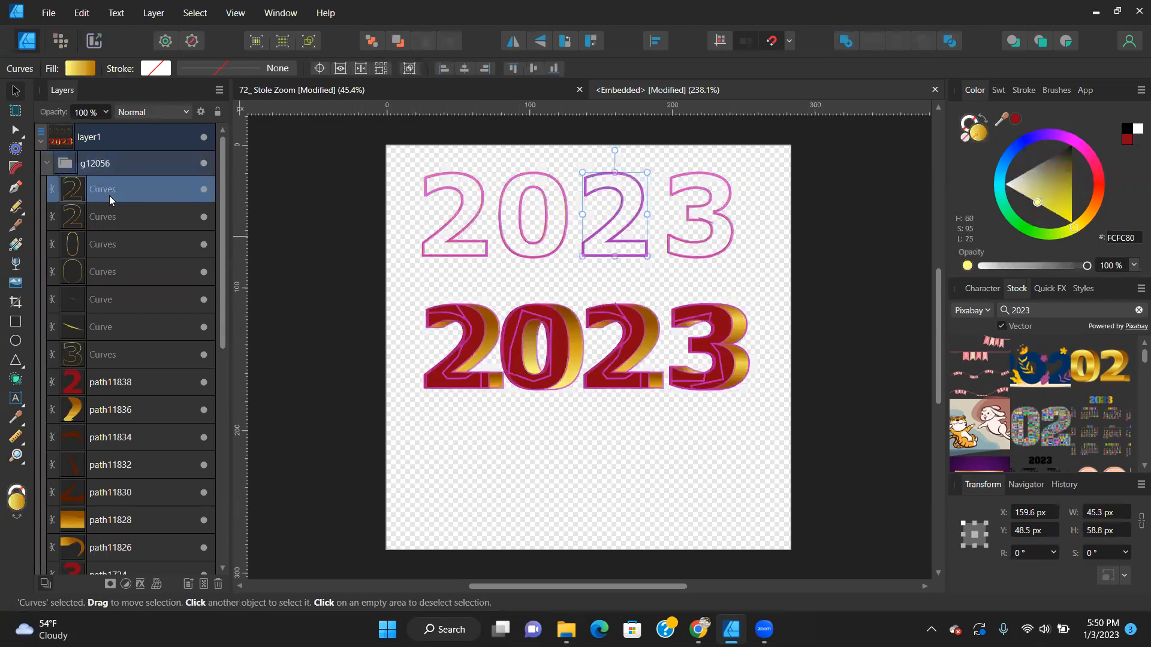
pyautogui.click(104, 226)
pyautogui.click(99, 242)
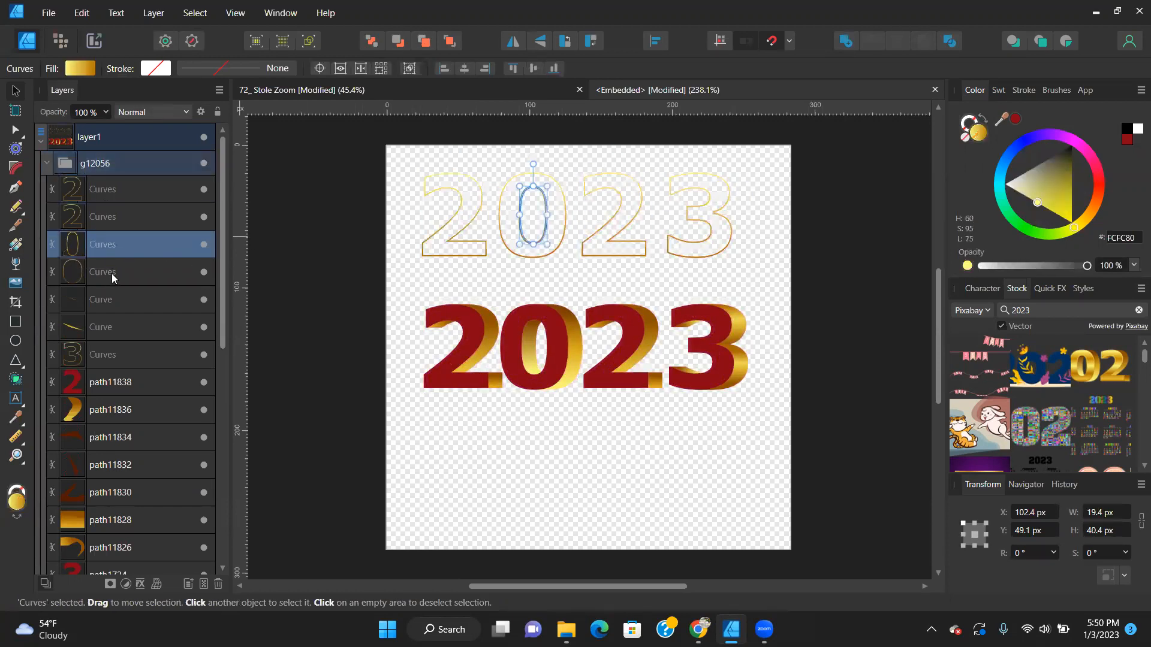
pyautogui.click(111, 272)
pyautogui.click(117, 302)
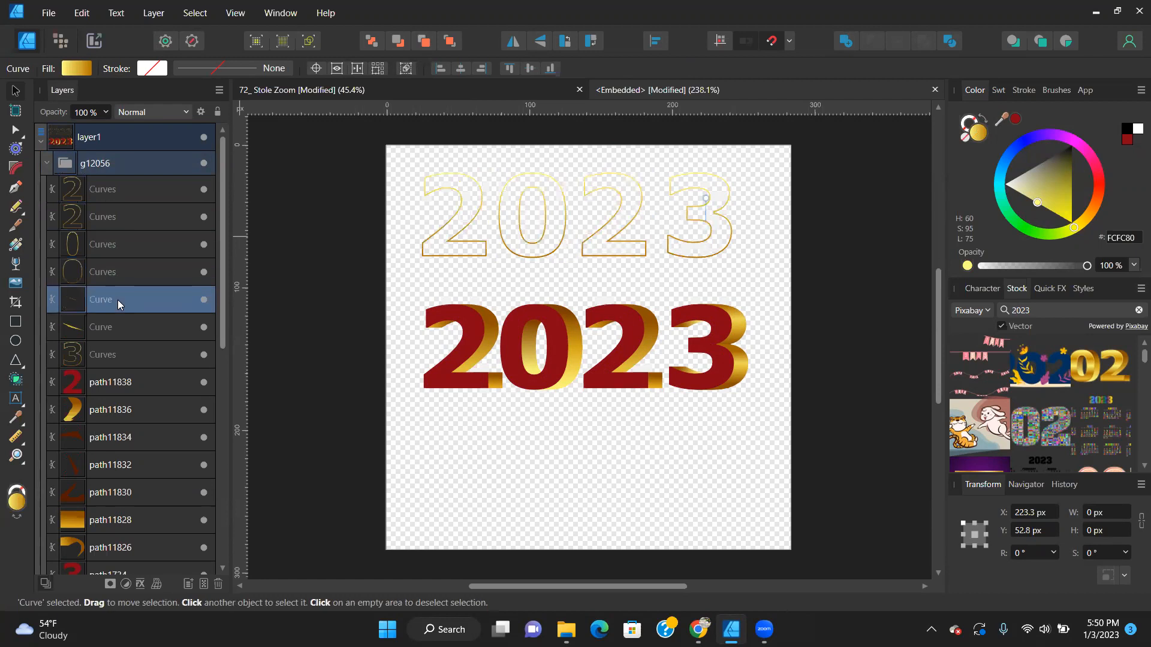
pyautogui.scroll(6, 709, 218)
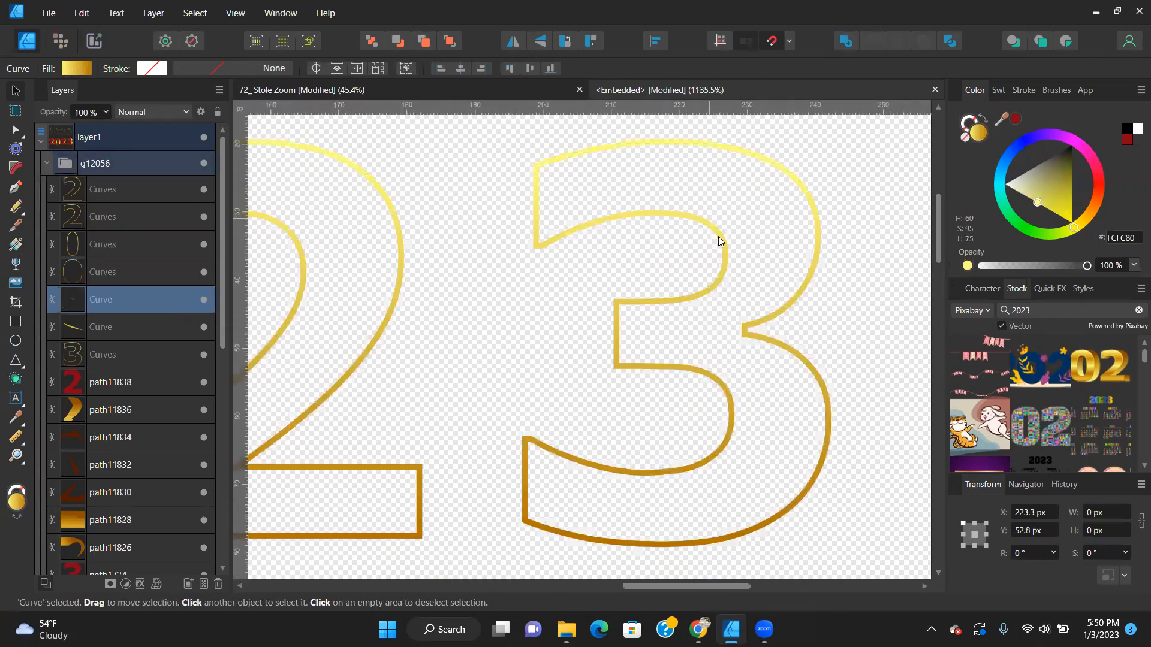
pyautogui.scroll(3, 696, 361)
pyautogui.scroll(1, 701, 377)
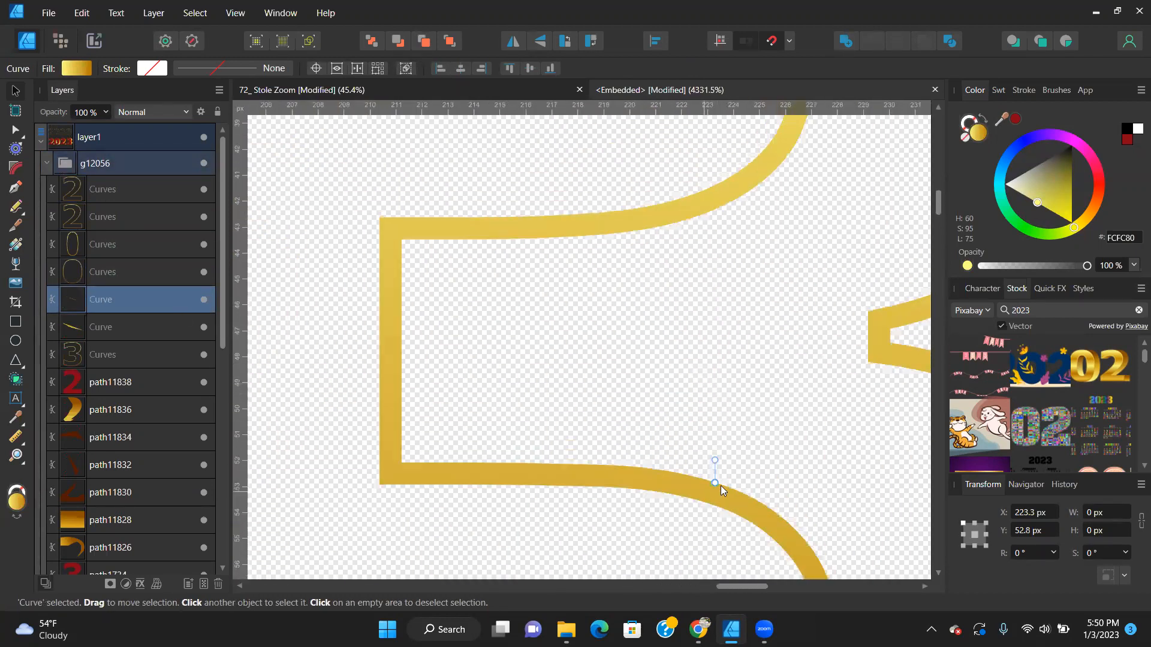
pyautogui.click(715, 469)
pyautogui.moveTo(657, 424); pyautogui.dragTo(757, 547)
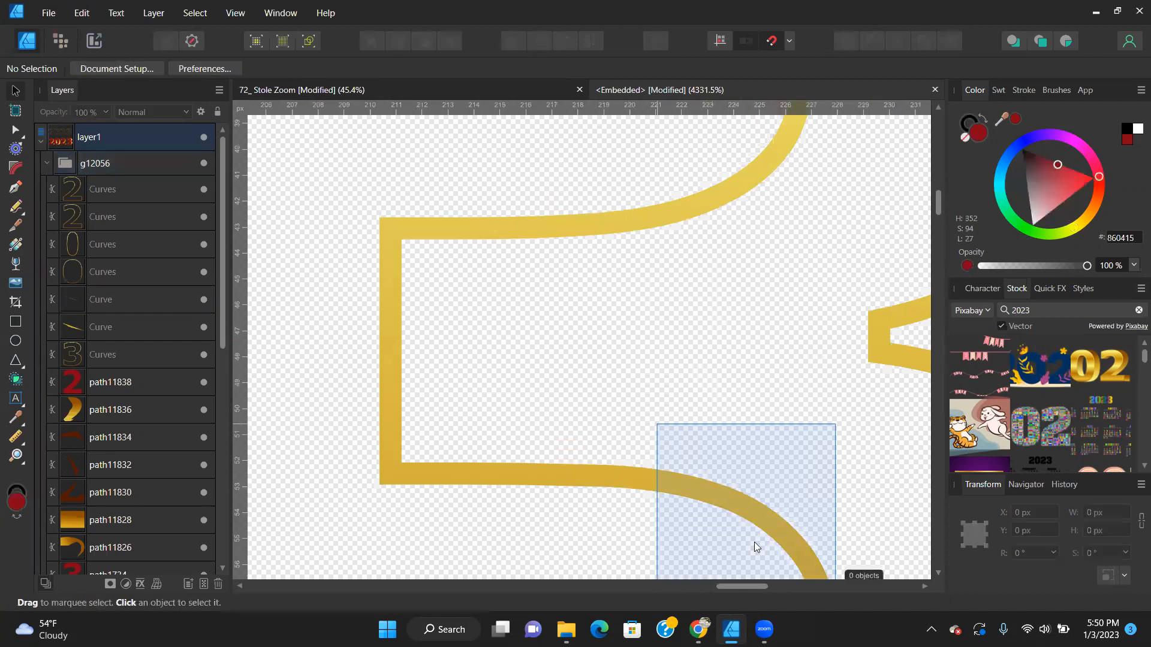
# Undo the outline's division and its move away from the numerals.
pyautogui.scroll(-6, 612, 429)
pyautogui.hotkey('ctrl', 'z')
pyautogui.hotkey('ctrl', 'z')
pyautogui.hotkey('ctrl', 'z')
pyautogui.scroll(-7, 670, 372)
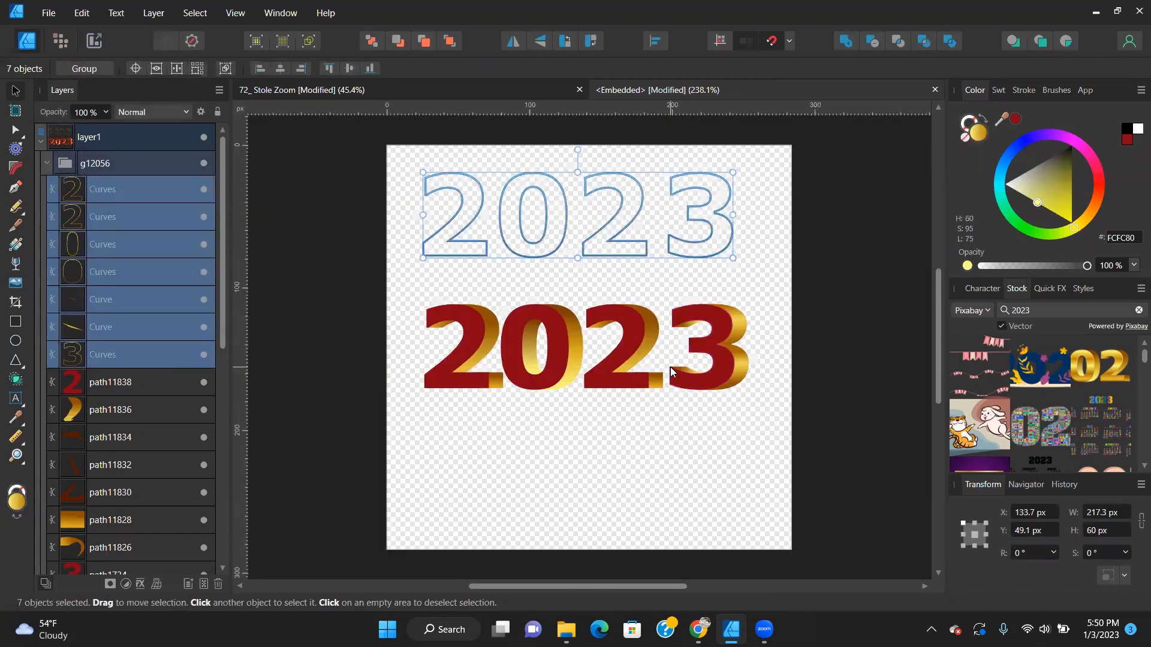
pyautogui.hotkey('ctrl', 'z')
pyautogui.press('alt')
pyautogui.hotkey('ctrl', 'z')
pyautogui.hotkey('ctrl', 'z')
pyautogui.hotkey('ctrl', 'z')
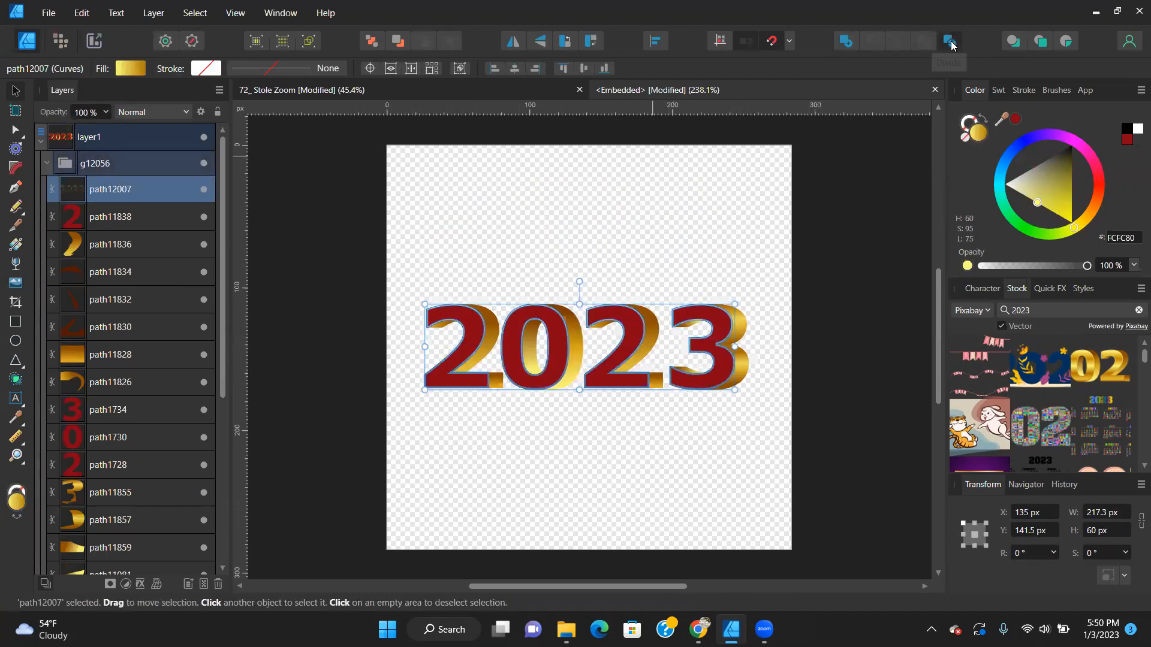
# Divide the gold outline in place into separate curves and stack the complete 23 directly beneath the 20.
pyautogui.click(950, 40)
pyautogui.click(808, 283)
pyautogui.moveTo(850, 234); pyautogui.dragTo(576, 506)
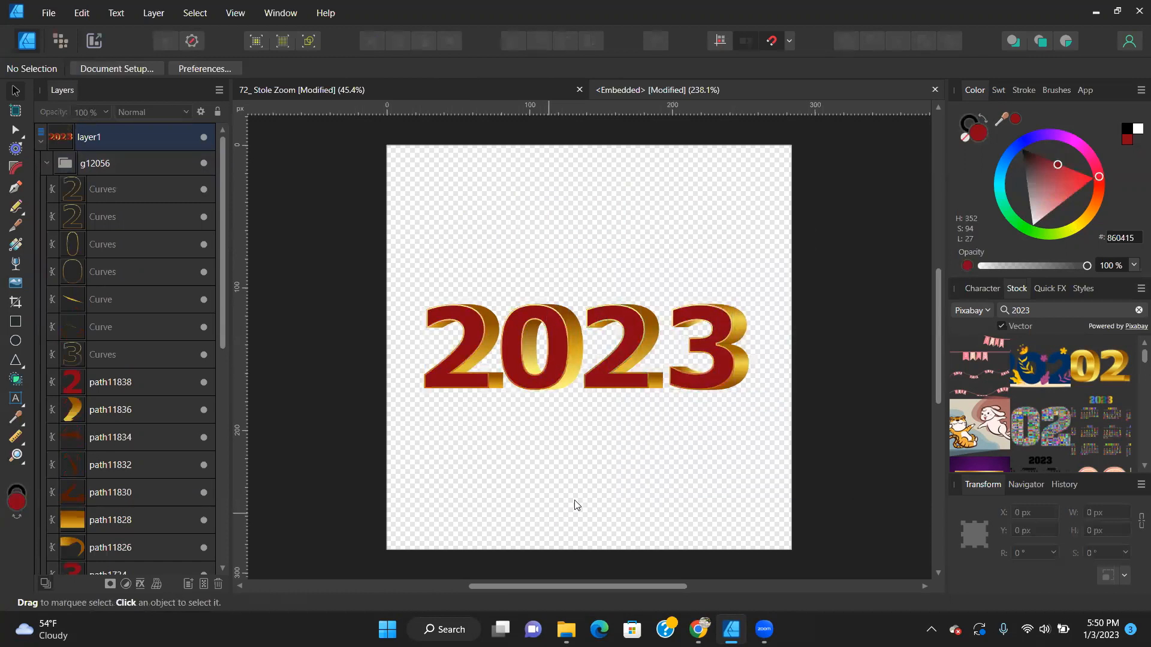
pyautogui.click(711, 350)
pyautogui.moveTo(835, 238); pyautogui.dragTo(561, 507)
pyautogui.moveTo(710, 350); pyautogui.dragTo(547, 444)
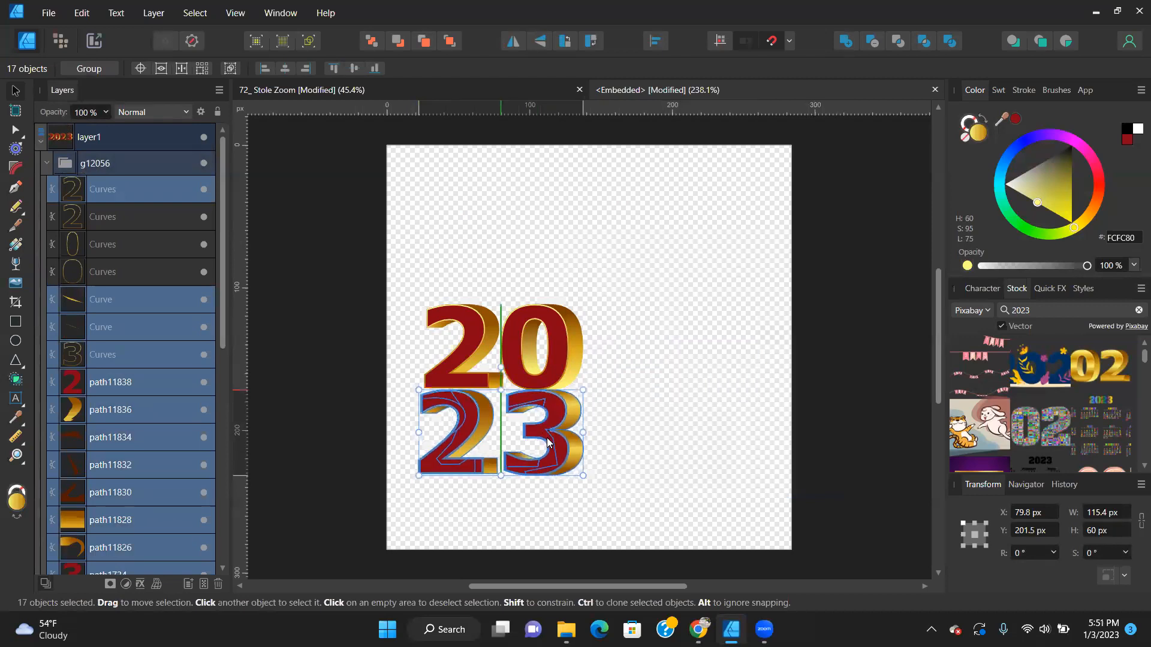
pyautogui.click(695, 335)
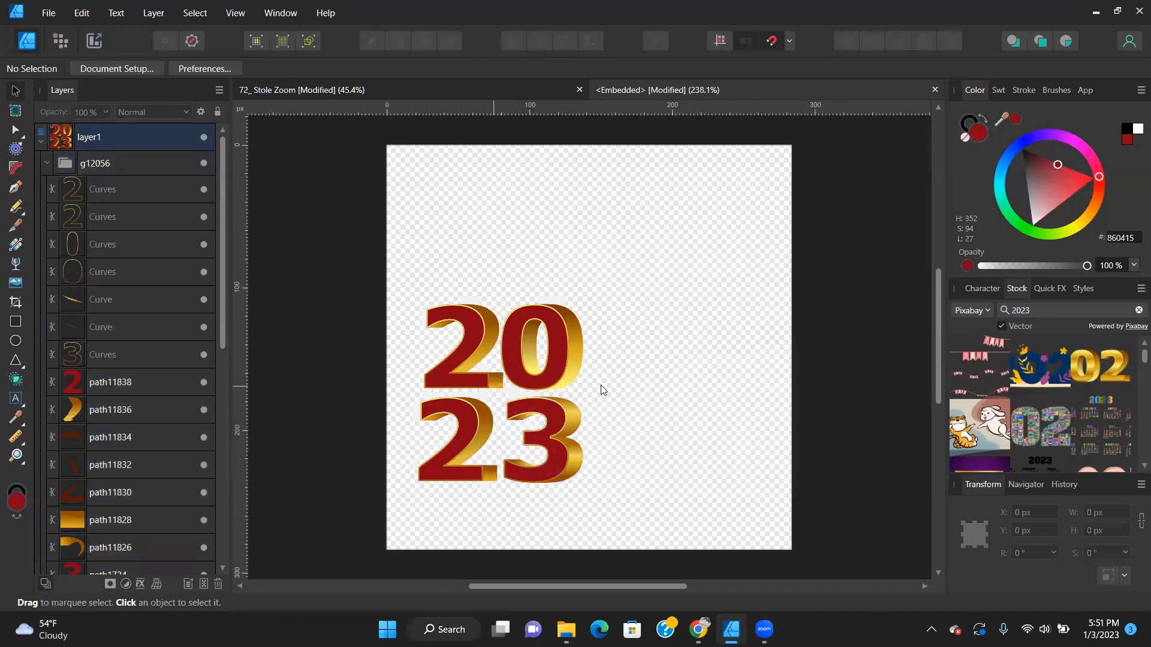
# Close the embedded graphic, enlarge it to about 8.58 in square and fit the stacked numerals inside the right red band.
pyautogui.click(935, 89)
pyautogui.moveTo(576, 344); pyautogui.dragTo(625, 321)
pyautogui.moveTo(745, 382); pyautogui.dragTo(900, 539)
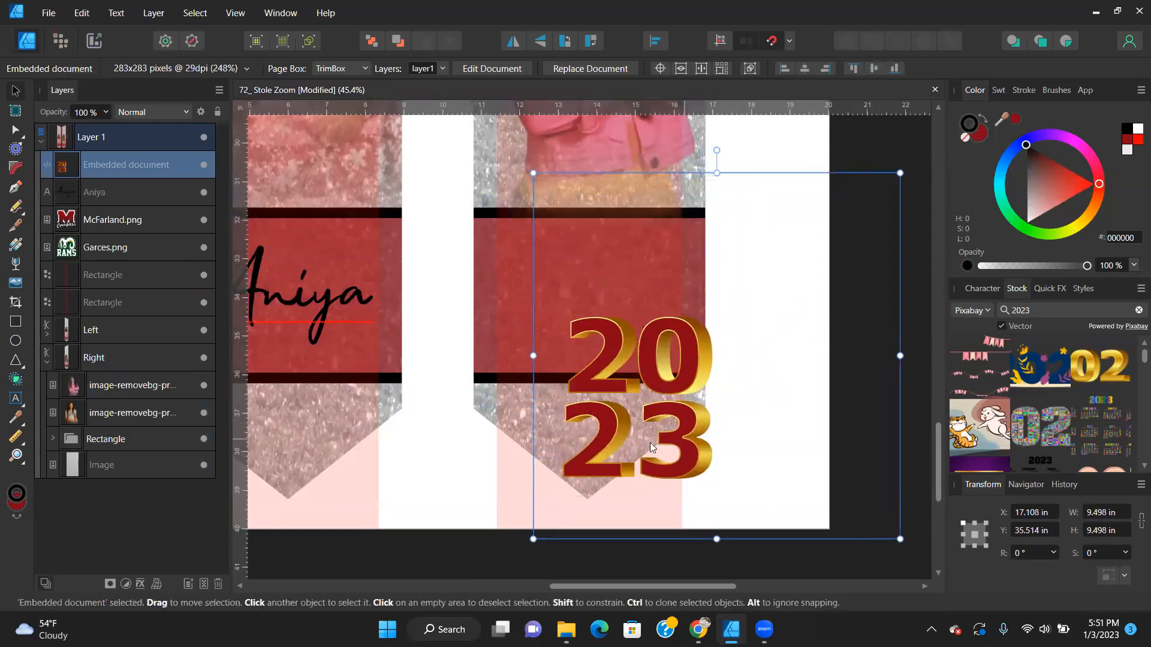
pyautogui.moveTo(670, 461); pyautogui.dragTo(639, 363)
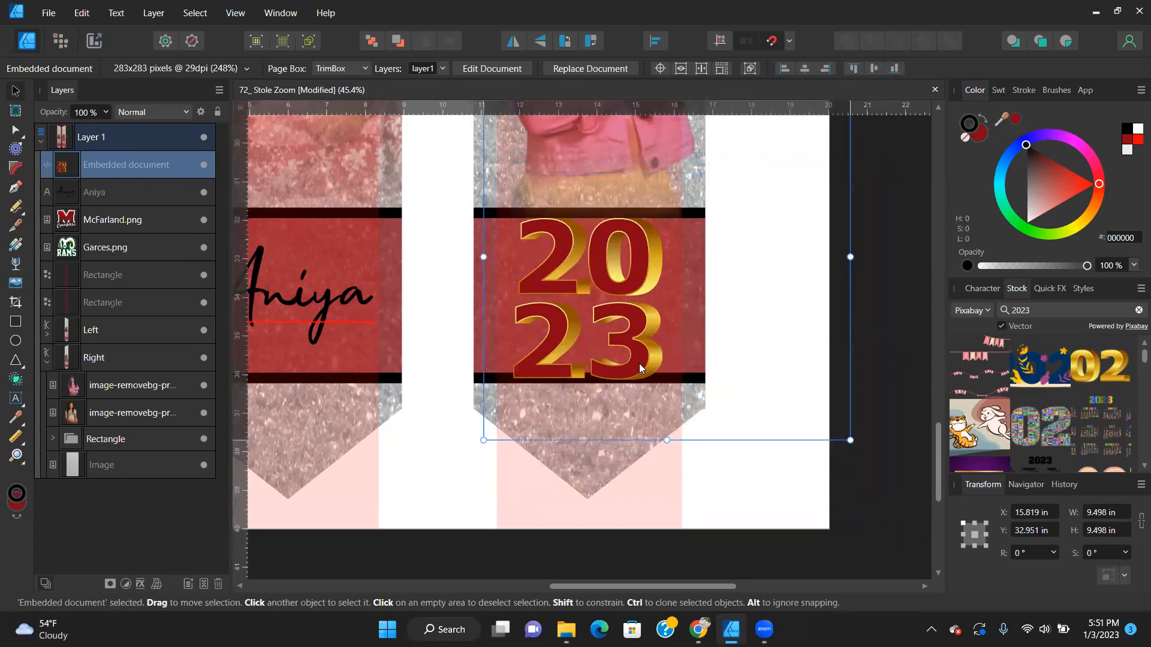
pyautogui.moveTo(850, 440); pyautogui.dragTo(815, 405)
pyautogui.moveTo(621, 315); pyautogui.dragTo(629, 334)
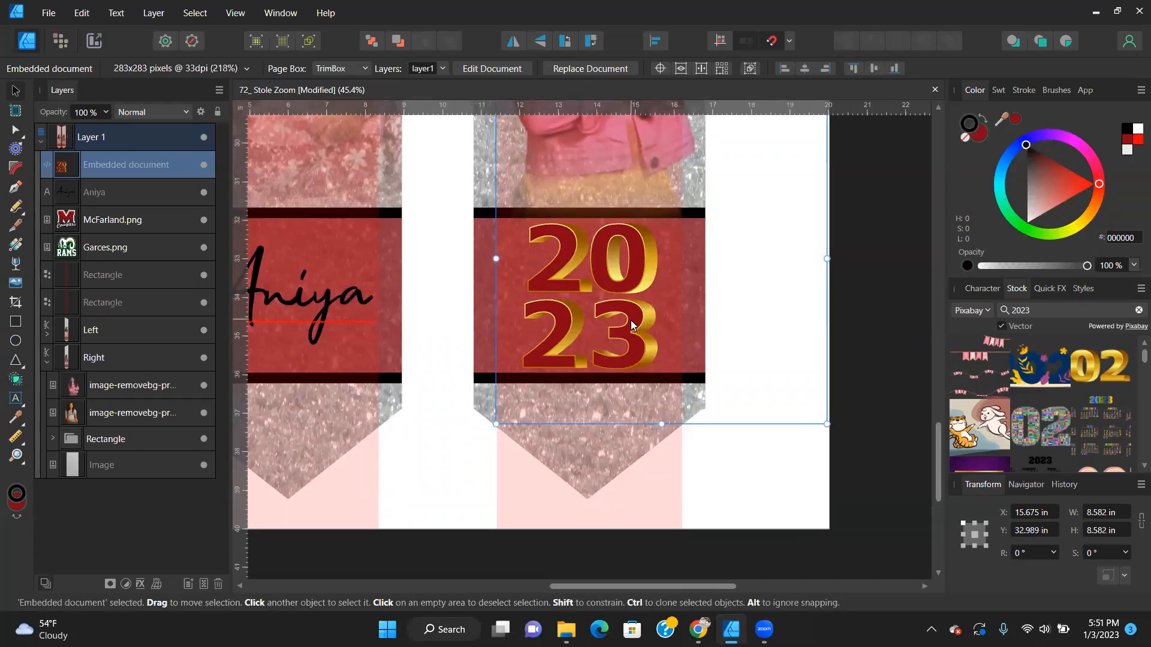
pyautogui.moveTo(631, 320); pyautogui.dragTo(623, 320)
pyautogui.hotkey('ctrl', 'z')
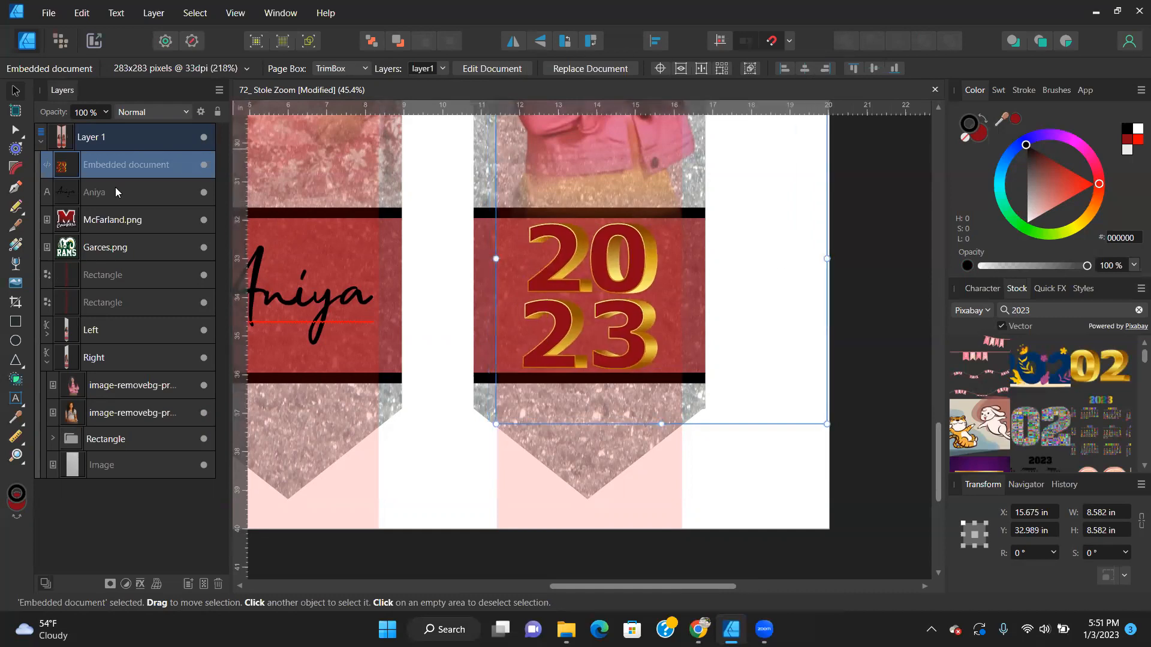
# Reopen the embedded graphic, center the stacked numerals on its page at about 141.7 px both ways, and close it.
pyautogui.doubleClick(507, 310)
pyautogui.moveTo(302, 257); pyautogui.dragTo(711, 565)
pyautogui.moveTo(561, 458); pyautogui.dragTo(634, 400)
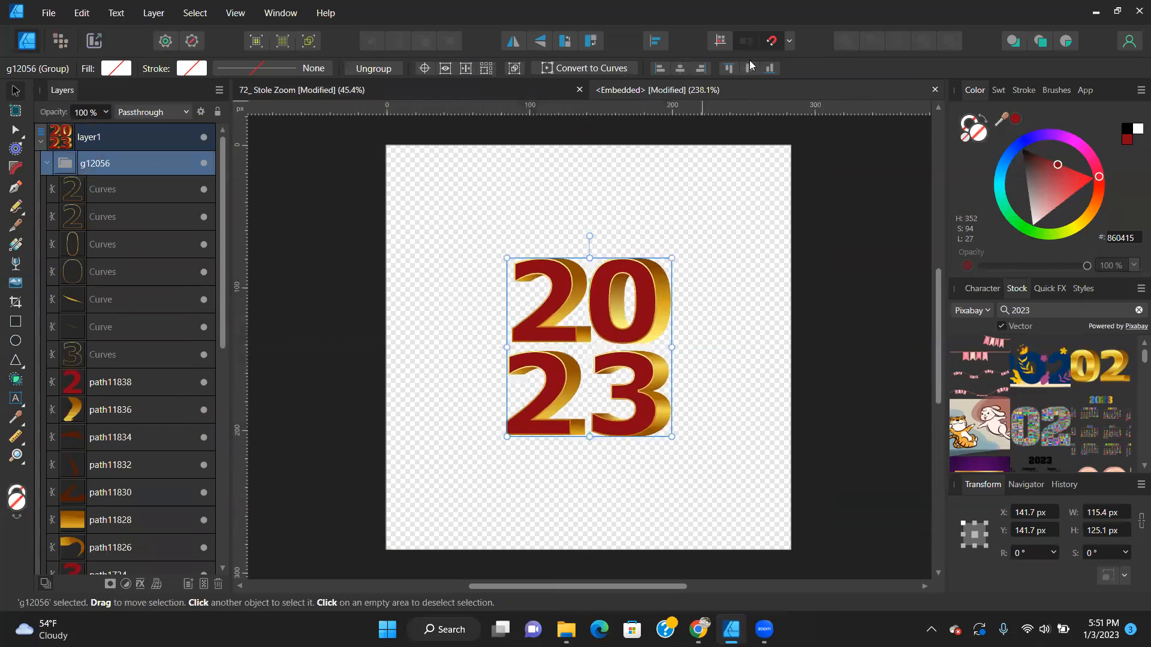
pyautogui.click(935, 89)
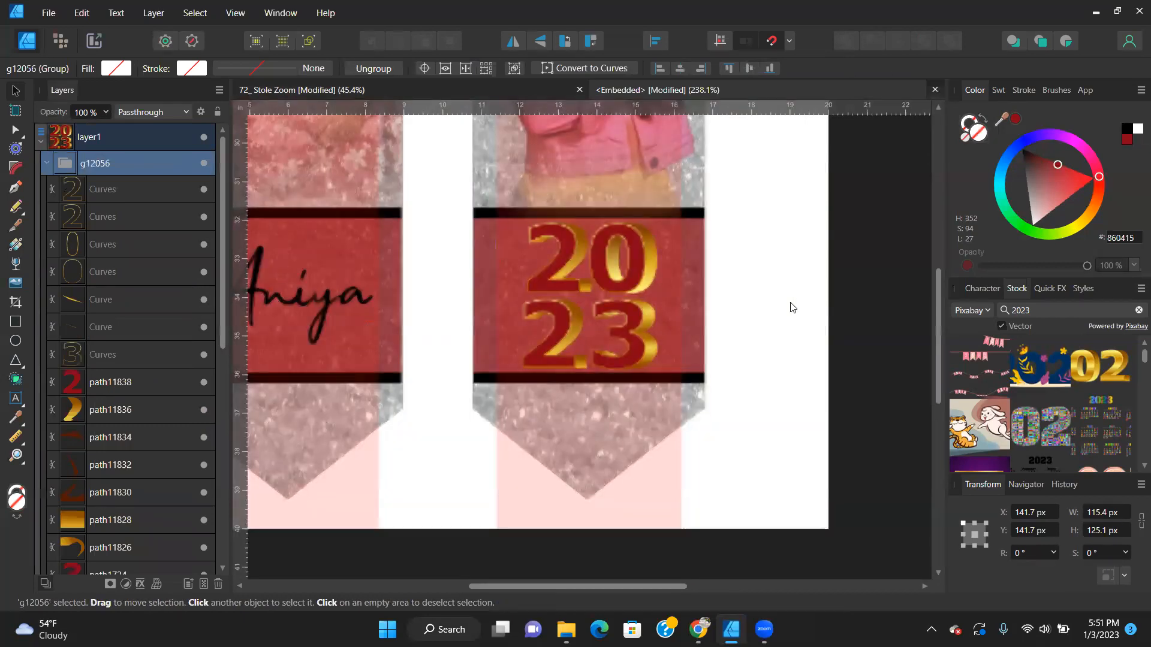
# Examine the stacked numerals and the graduate's name on the two red bands, along with the name's stroke and color settings.
pyautogui.moveTo(701, 286); pyautogui.dragTo(625, 317)
pyautogui.click(792, 277)
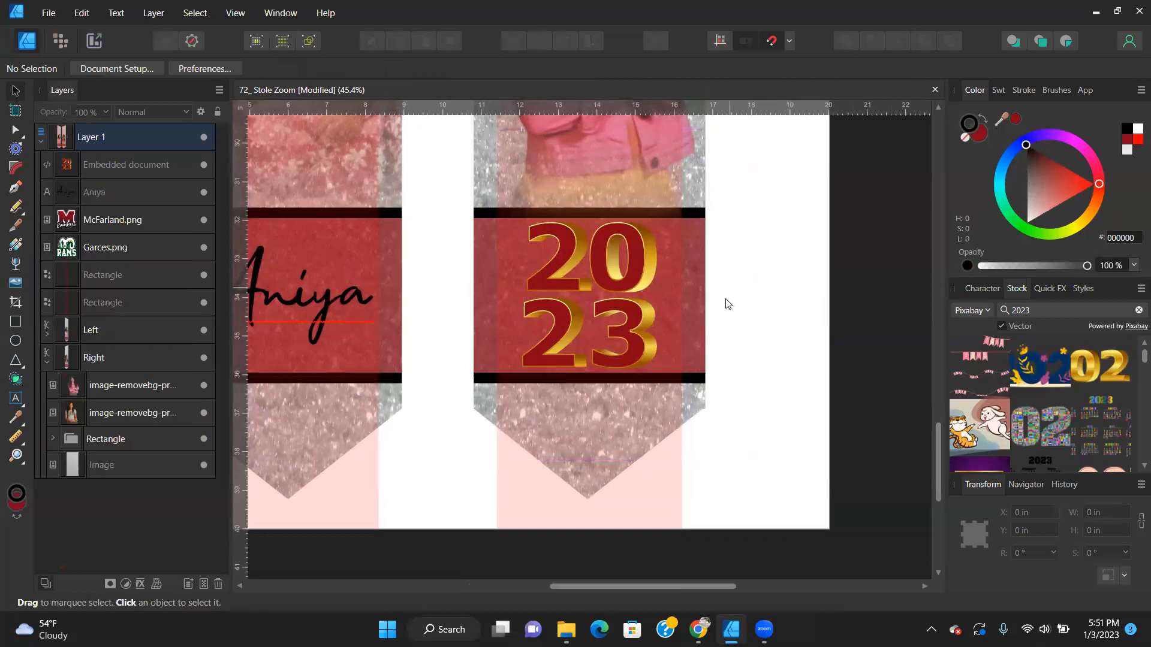
pyautogui.keyDown('ctrl'); pyautogui.scroll(2, 792, 375); pyautogui.keyUp('ctrl')
pyautogui.keyDown('ctrl'); pyautogui.scroll(-4, 793, 374); pyautogui.keyUp('ctrl')
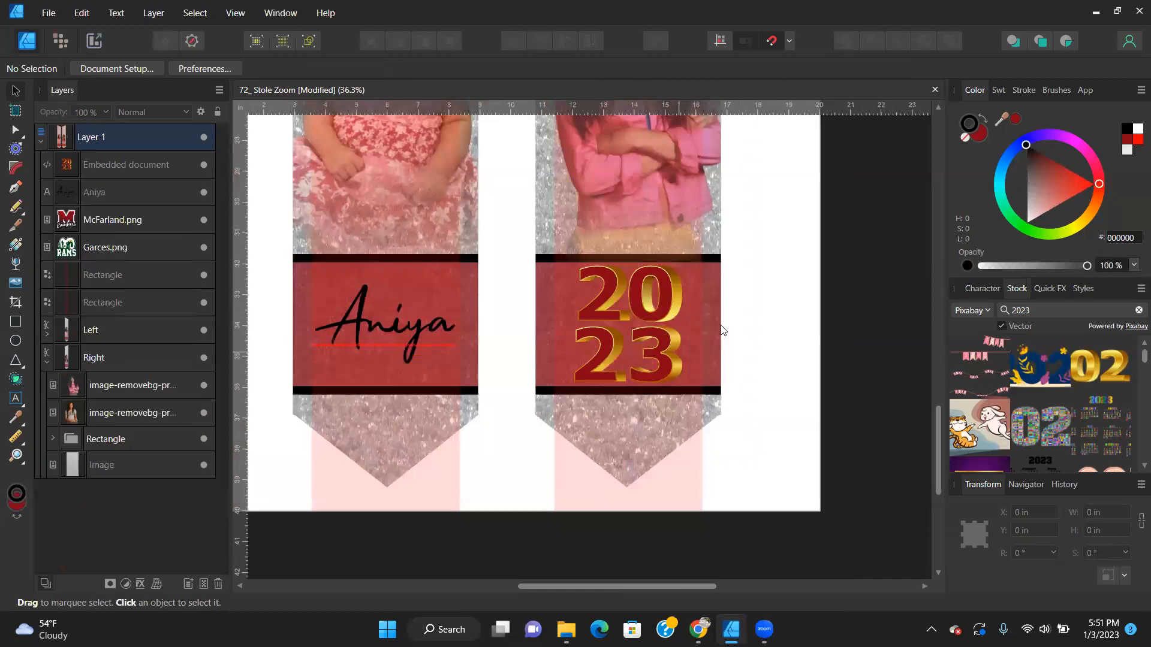
pyautogui.click(674, 301)
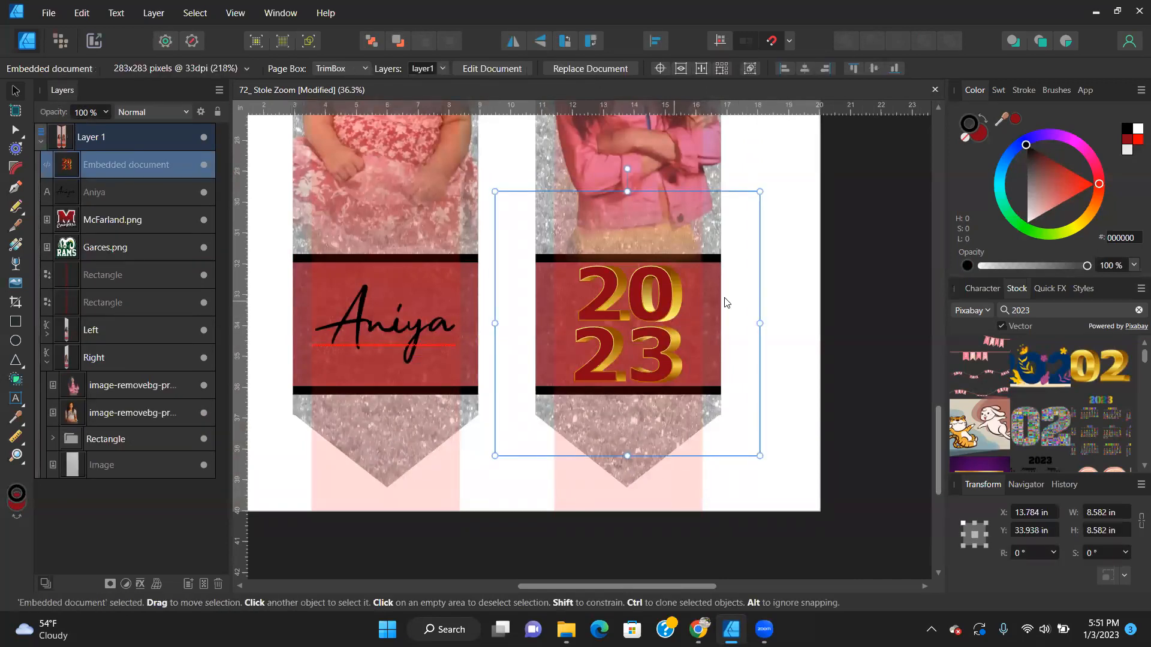
pyautogui.click(898, 304)
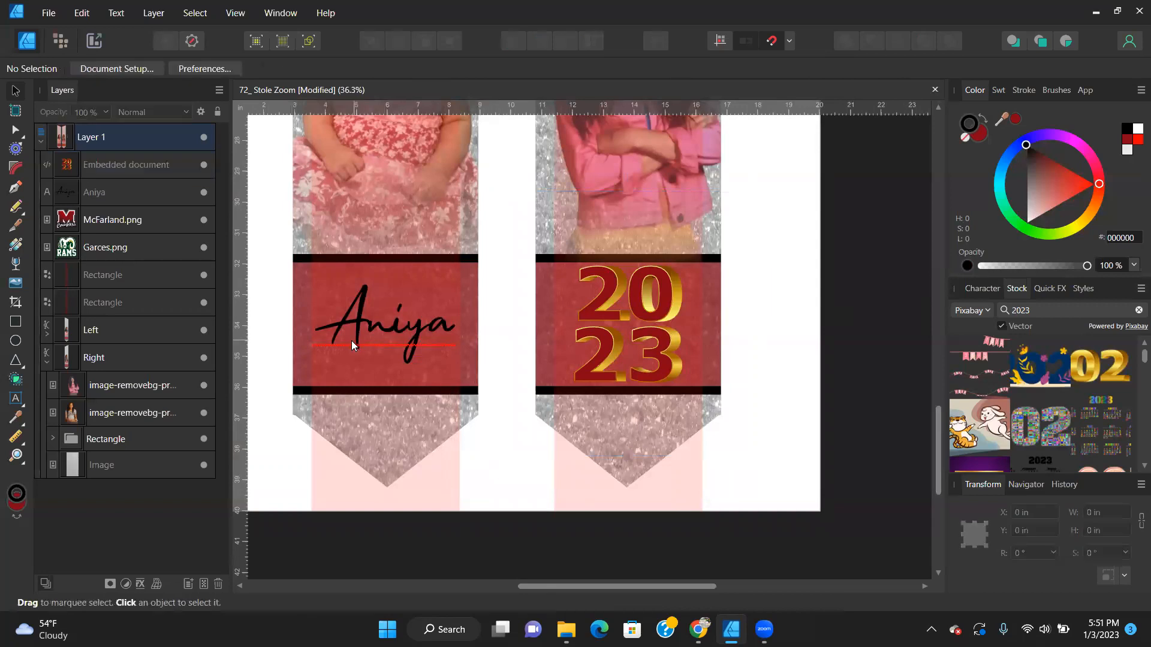
pyautogui.click(397, 331)
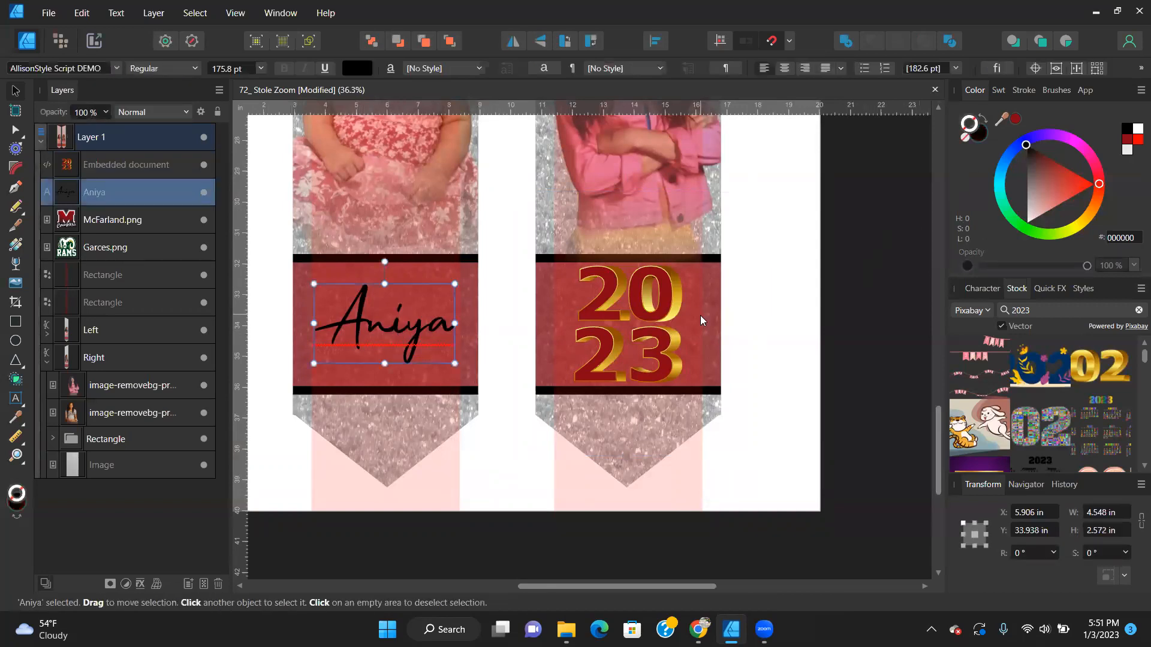
pyautogui.keyDown('ctrl'); pyautogui.scroll(2, 700, 315); pyautogui.keyUp('ctrl')
pyautogui.keyDown('ctrl'); pyautogui.scroll(-2, 791, 264); pyautogui.keyUp('ctrl')
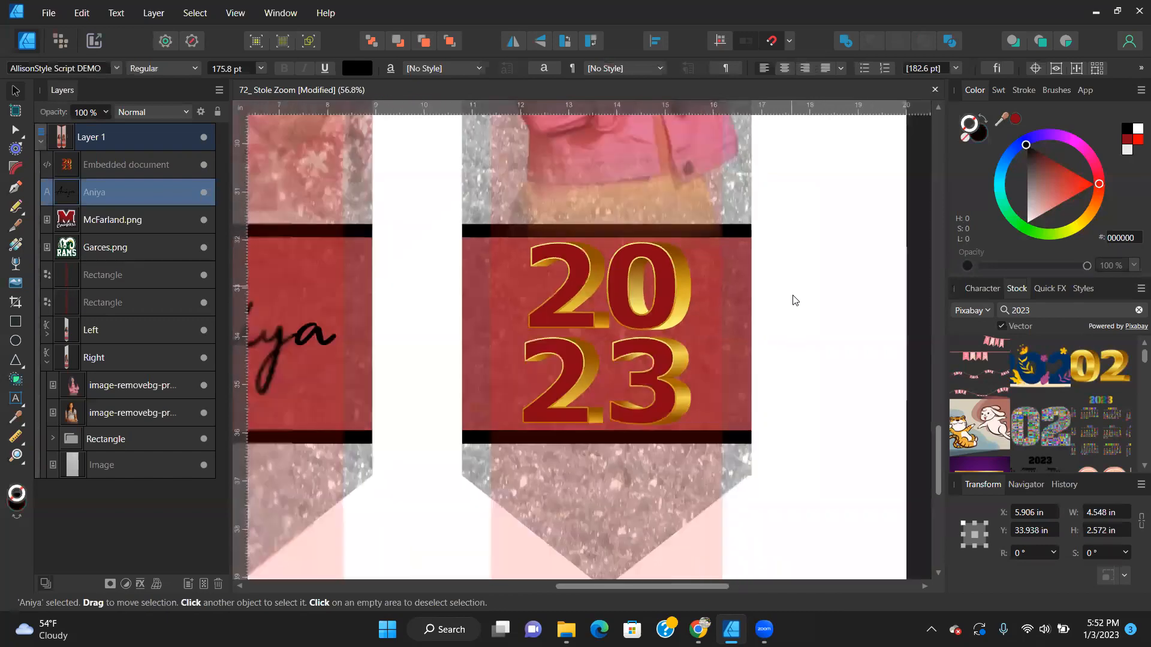
pyautogui.click(1024, 90)
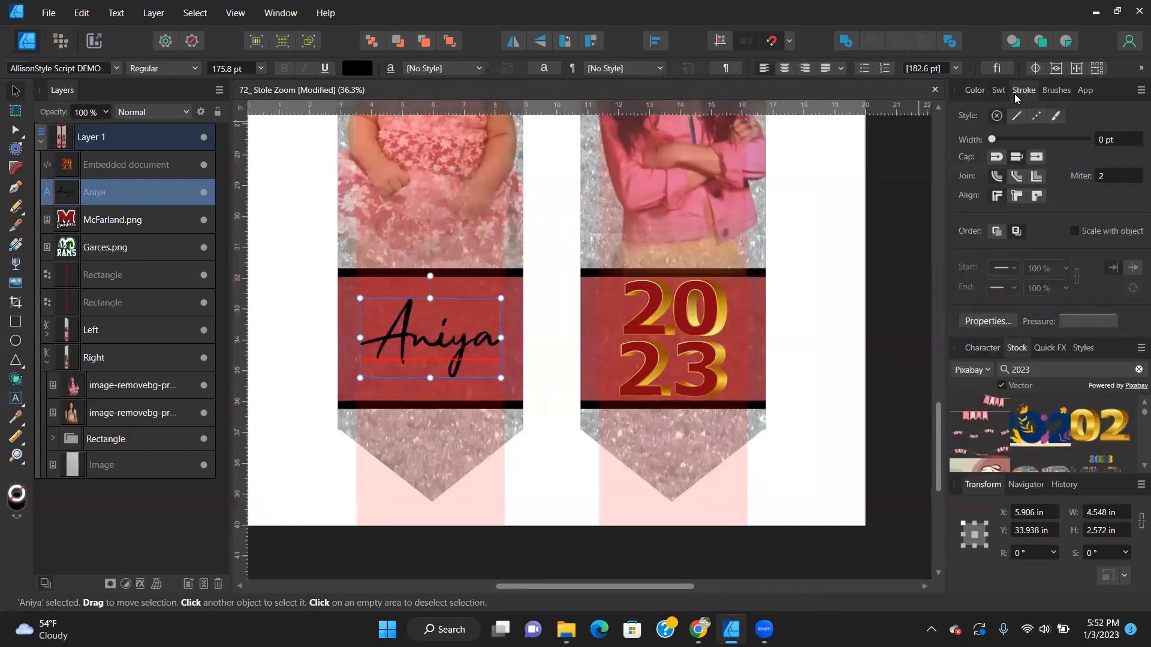
pyautogui.click(998, 90)
pyautogui.click(975, 90)
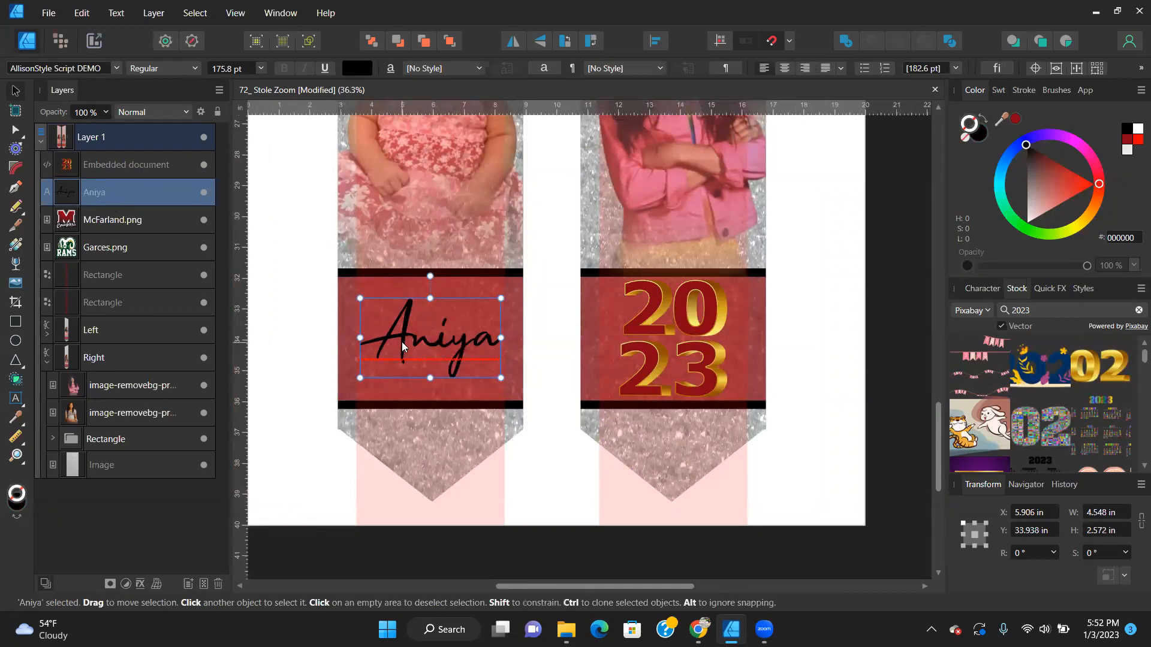
pyautogui.click(74, 168)
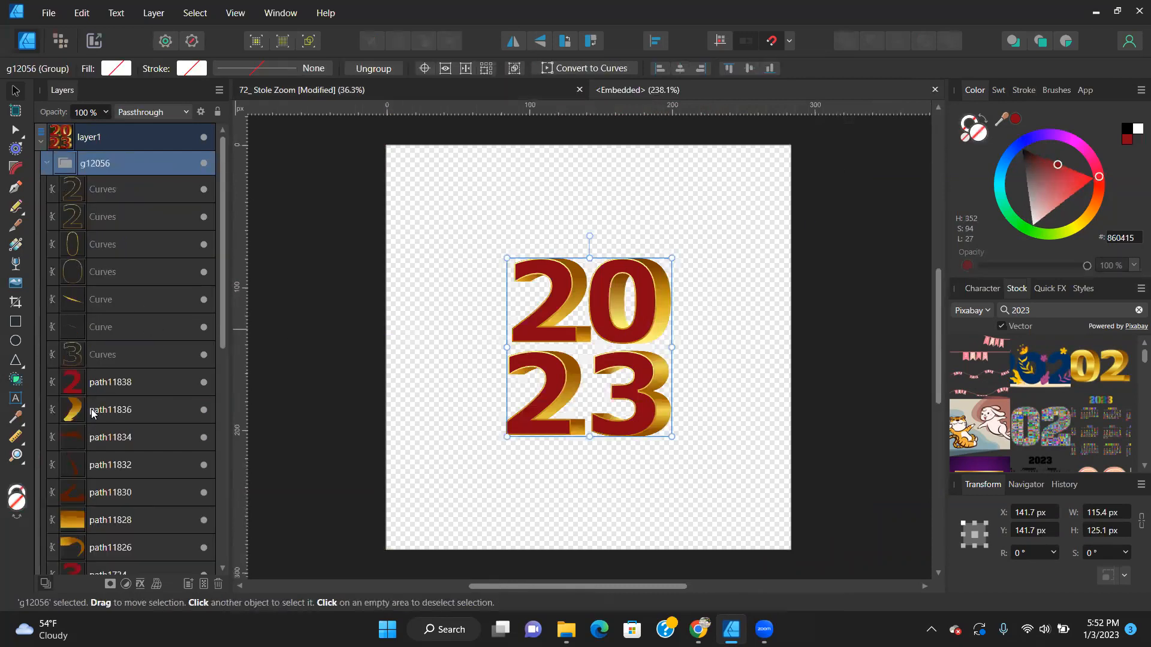
pyautogui.click(127, 520)
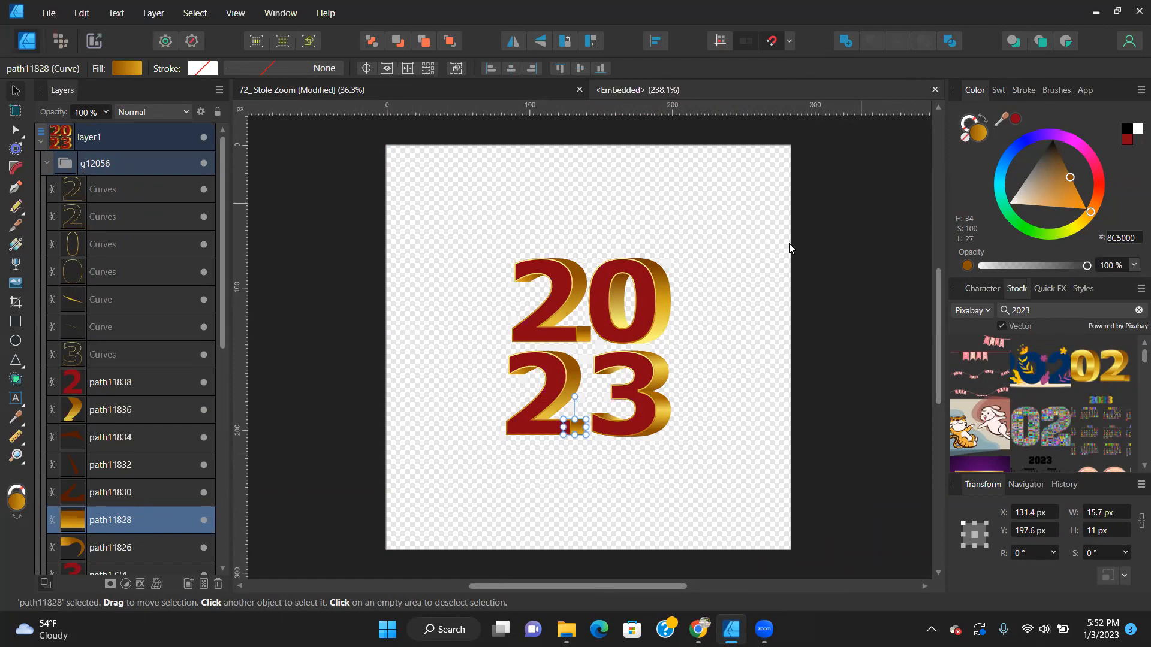
pyautogui.click(773, 265)
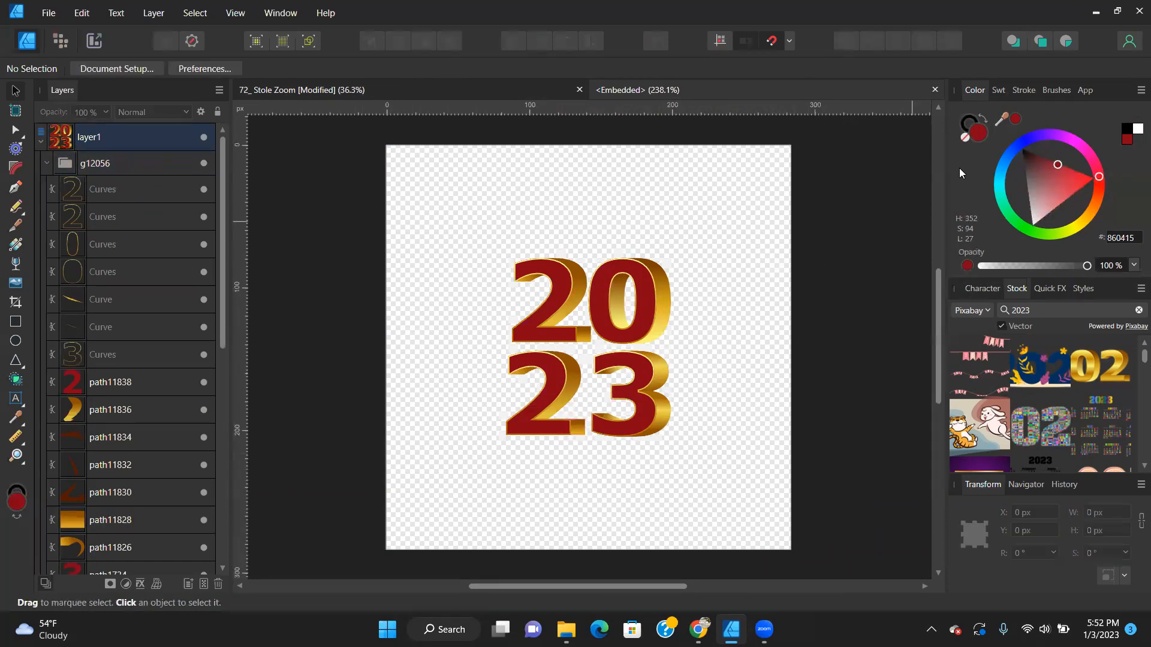
pyautogui.click(16, 399)
pyautogui.moveTo(427, 178); pyautogui.dragTo(503, 254)
pyautogui.write('a')
pyautogui.press('Tab')
pyautogui.press('Escape')
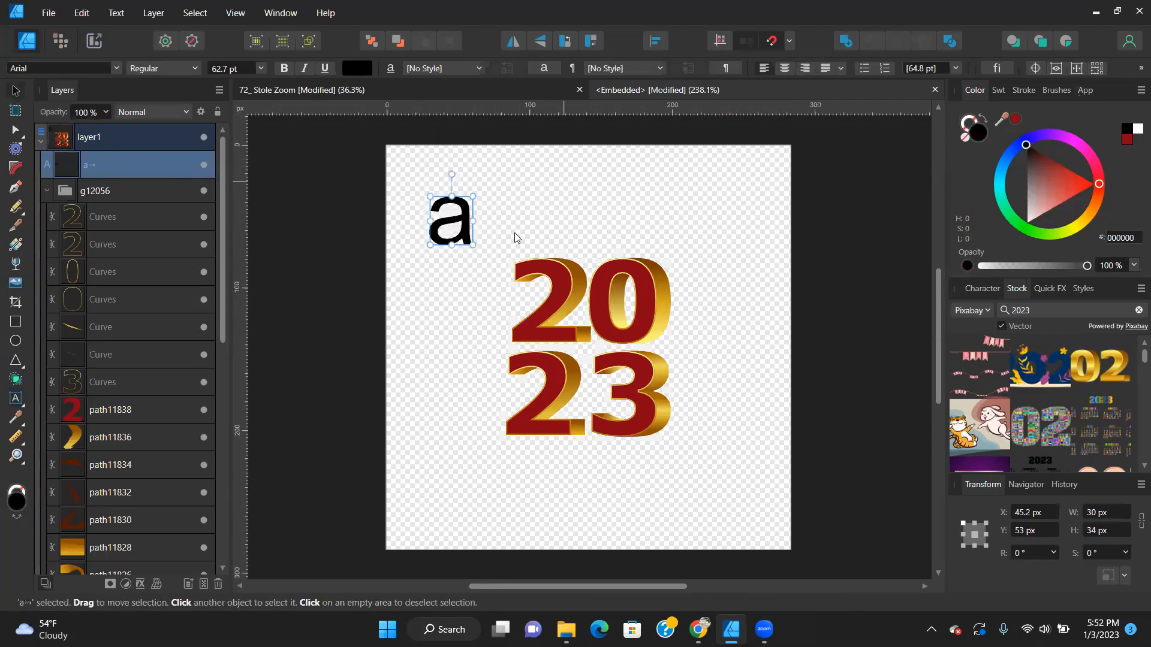
pyautogui.click(98, 552)
pyautogui.moveTo(1006, 119); pyautogui.dragTo(980, 133)
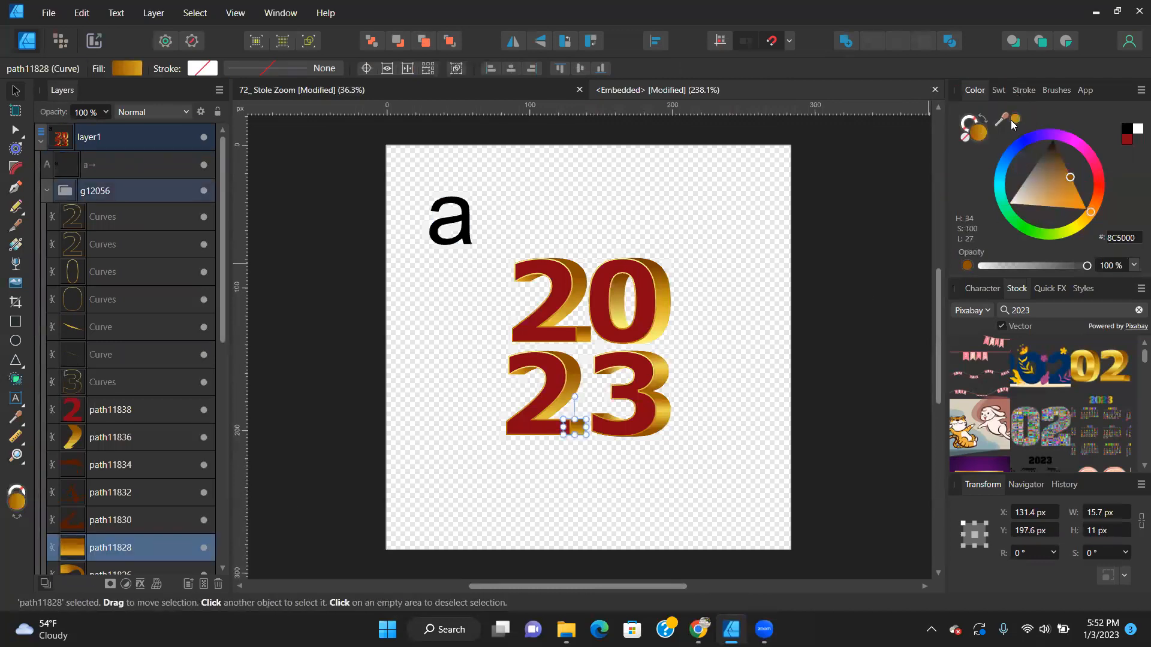
pyautogui.click(979, 134)
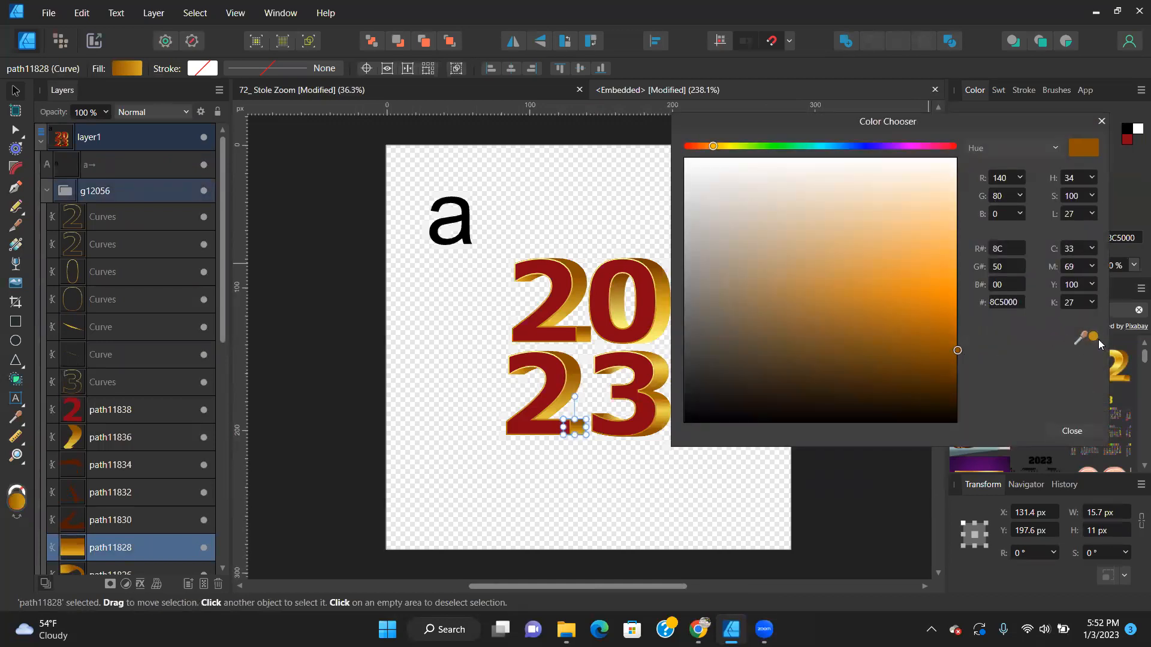
pyautogui.click(1073, 430)
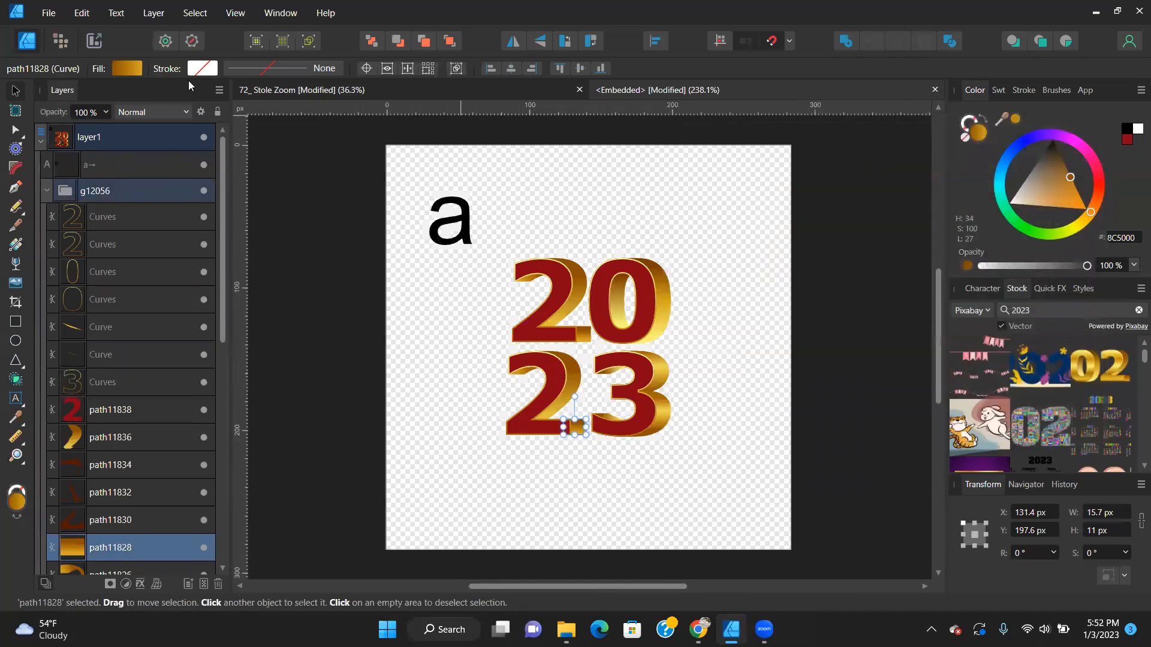
pyautogui.click(113, 70)
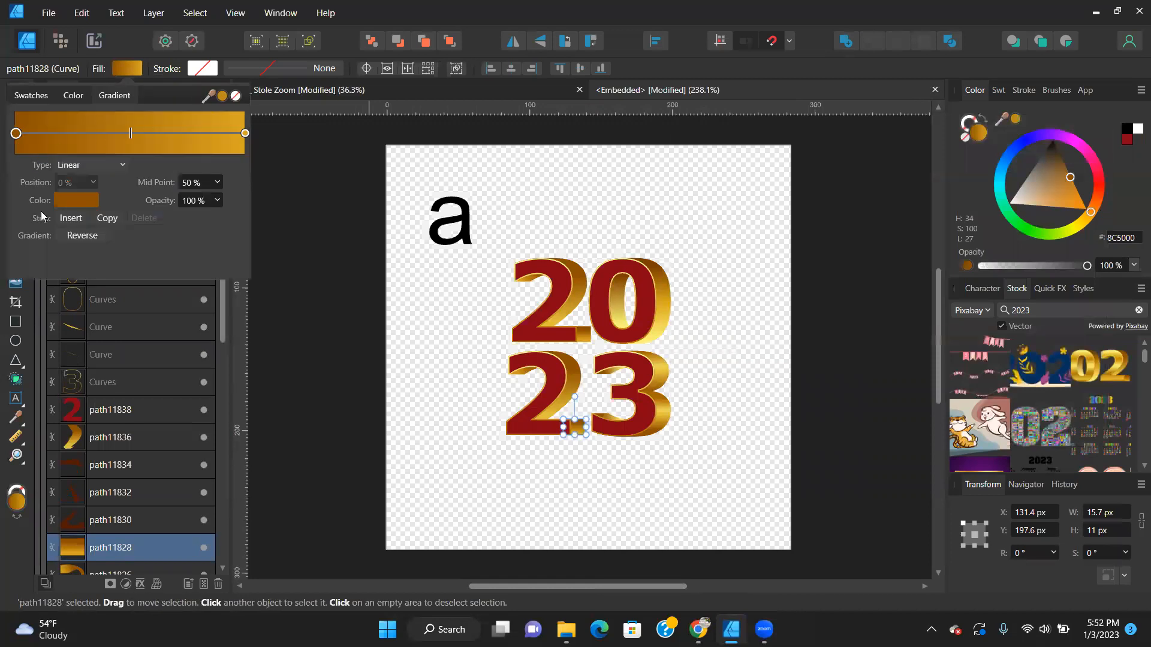
pyautogui.click(81, 199)
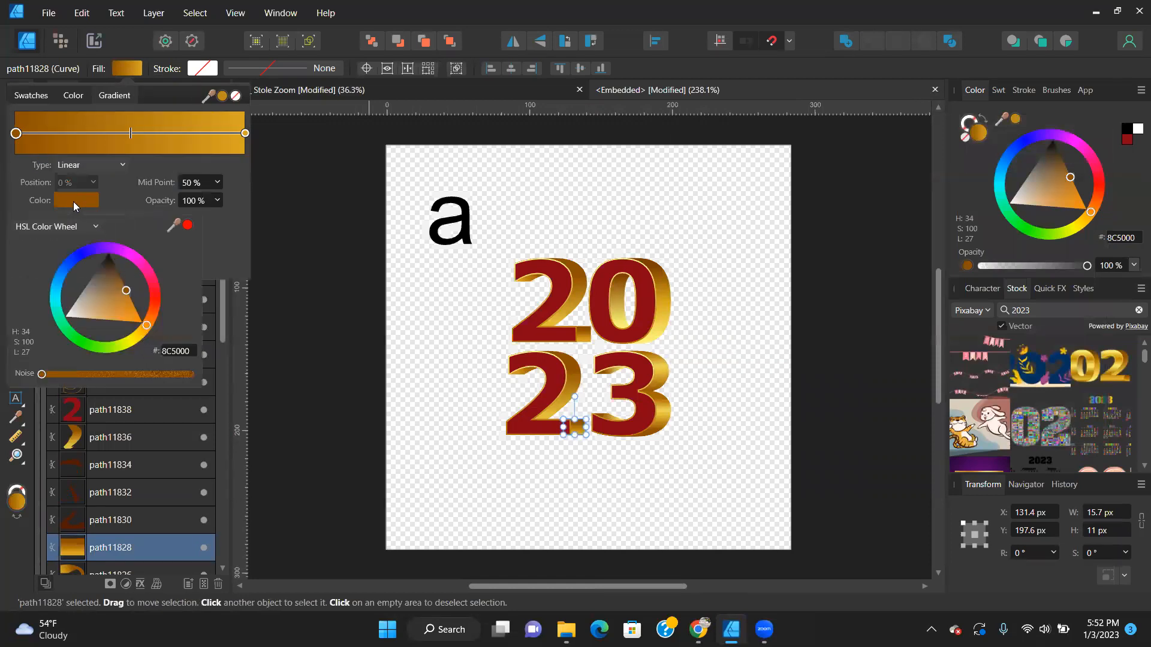
pyautogui.click(444, 233)
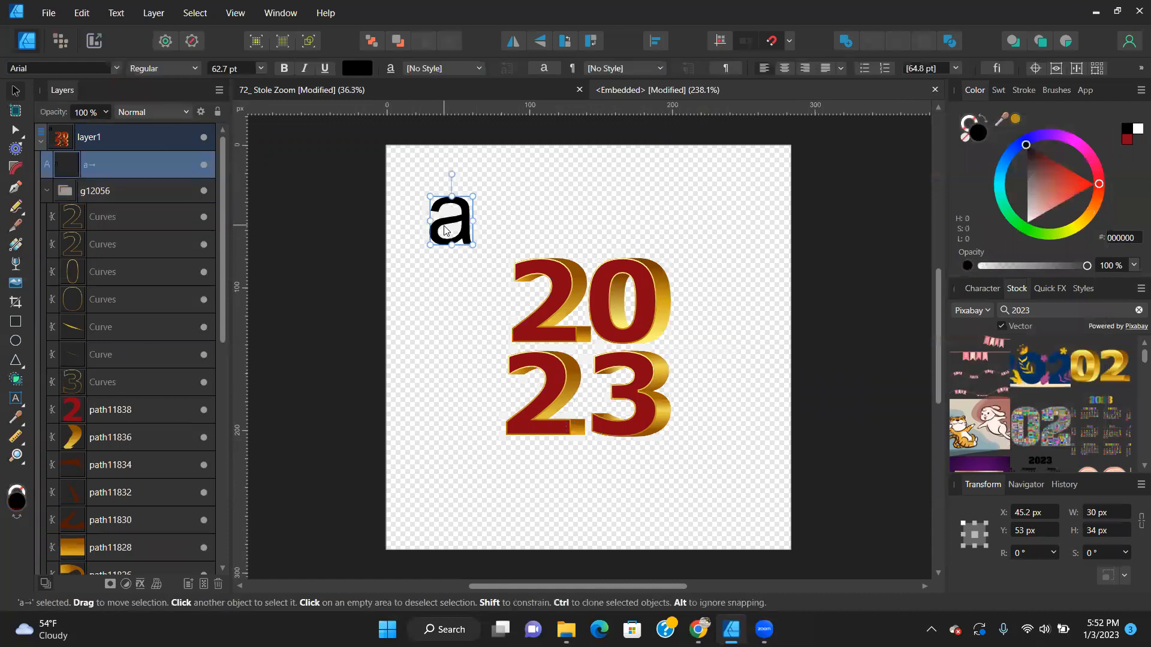
pyautogui.press('Delete')
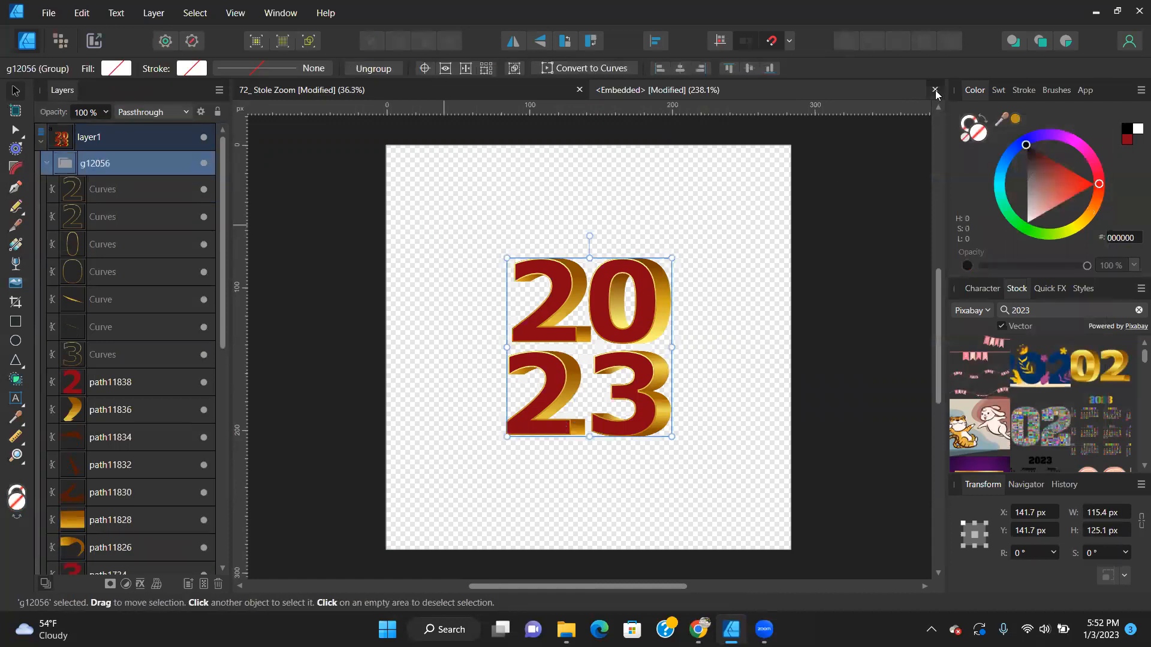
pyautogui.click(934, 90)
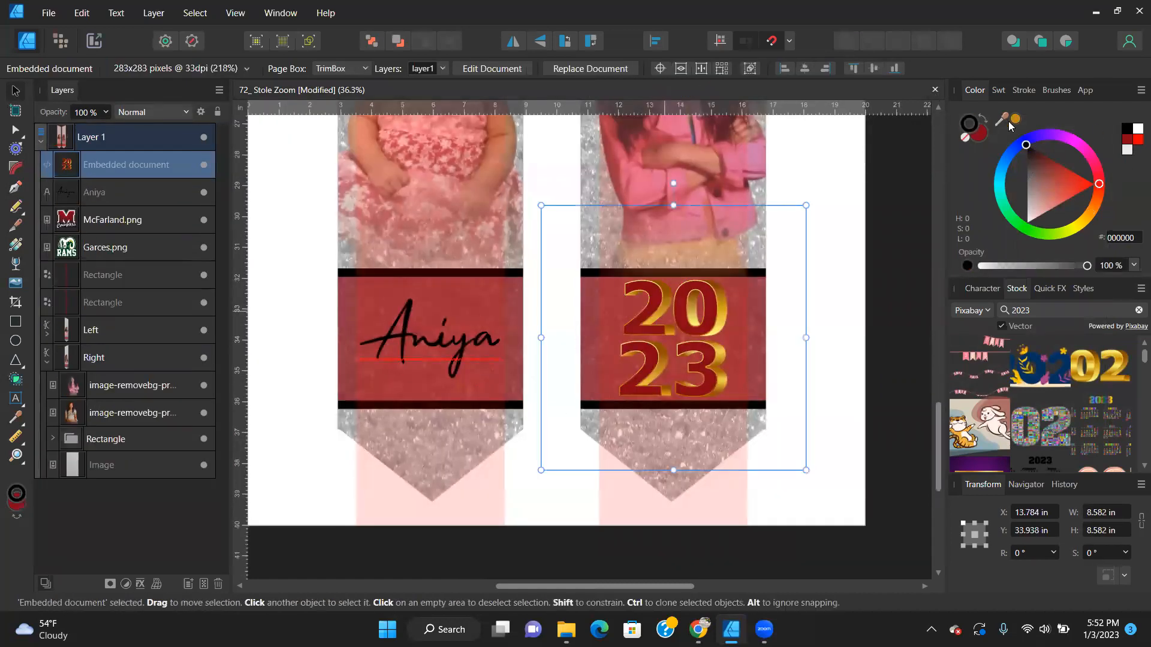
# Recolor the graduate's name on the left red band with gold D7A61F sampled from the 2023 numerals.
pyautogui.click(445, 342)
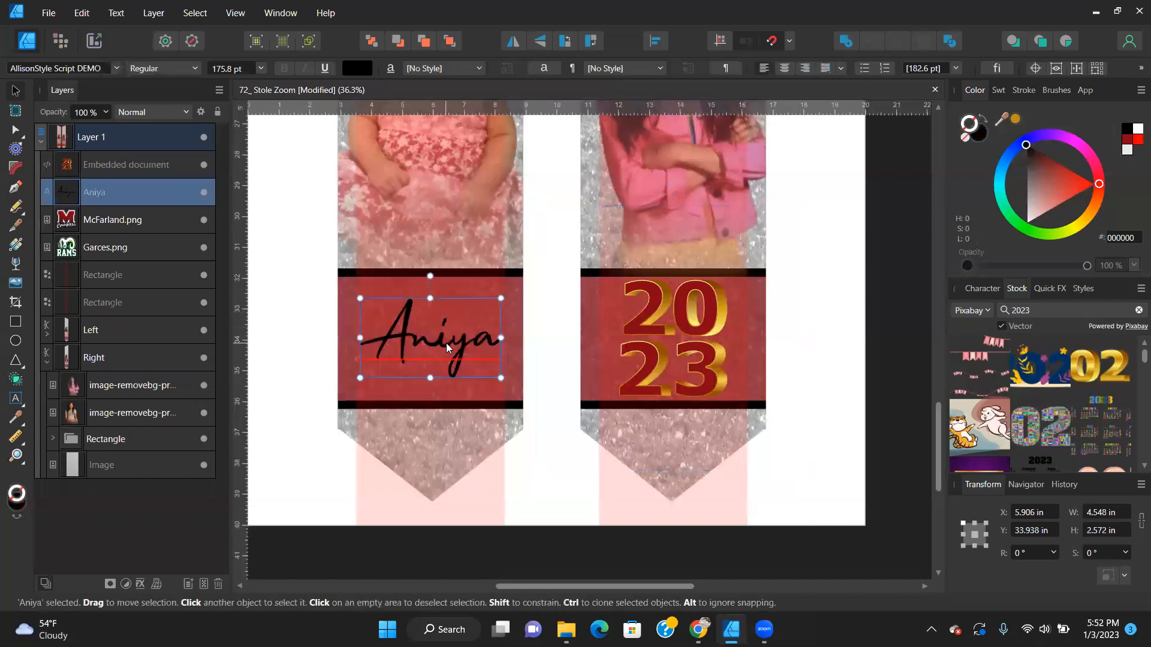
pyautogui.moveTo(998, 116); pyautogui.dragTo(668, 332)
pyautogui.click(1015, 119)
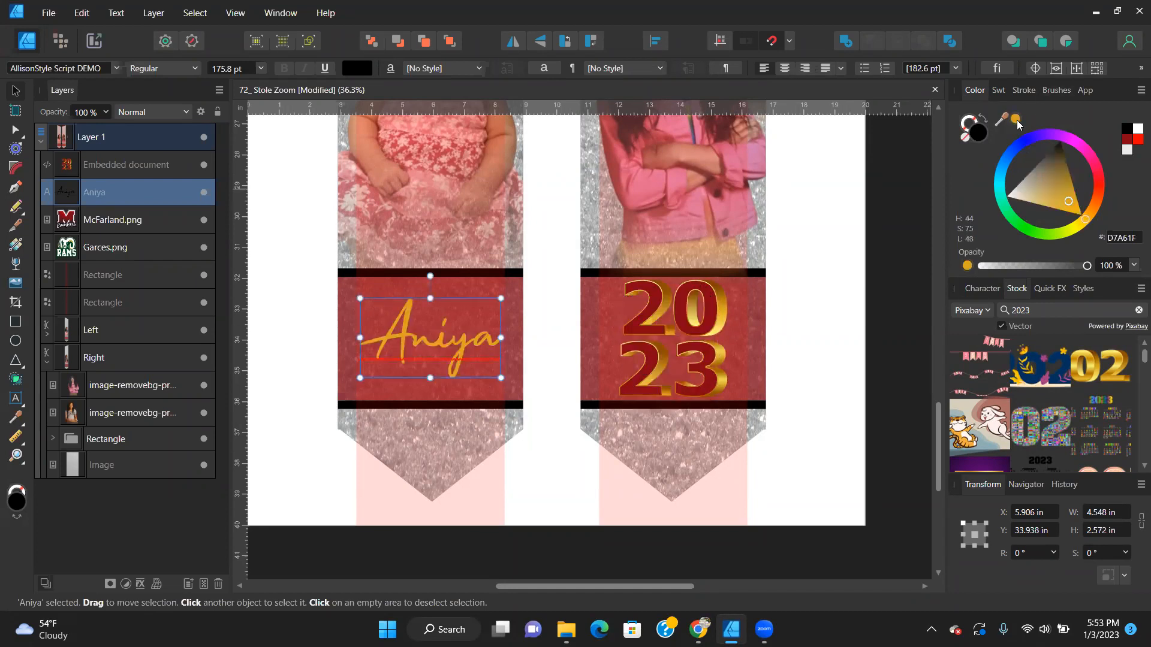
pyautogui.scroll(3, 446, 367)
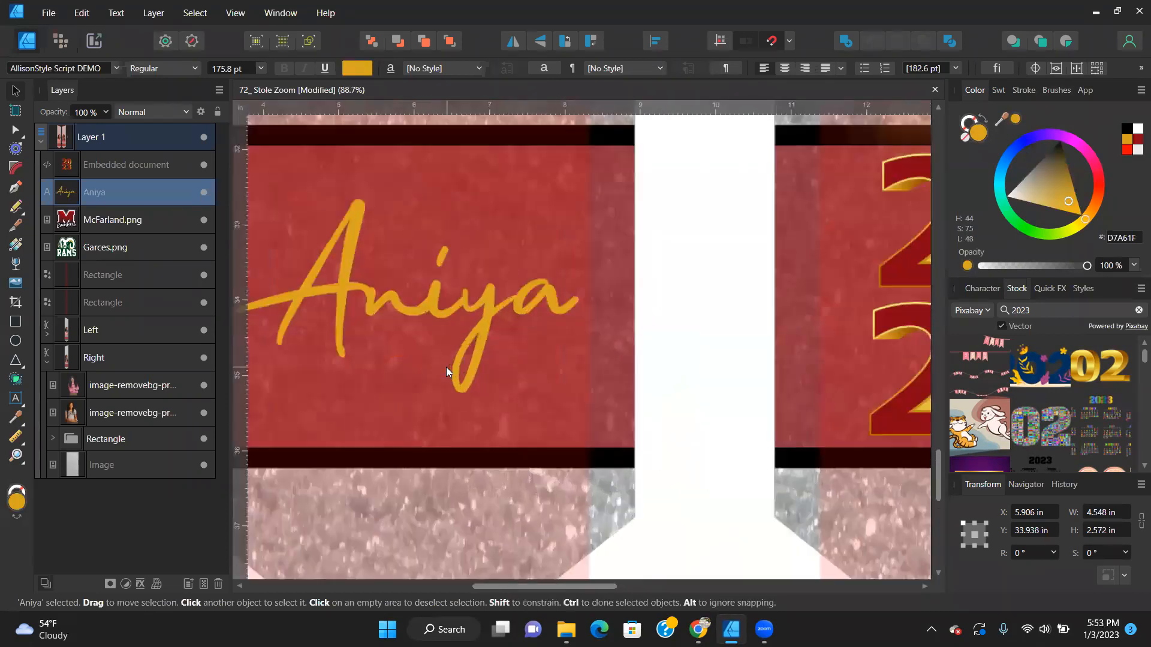
pyautogui.scroll(-3, 452, 368)
pyautogui.scroll(2, 462, 368)
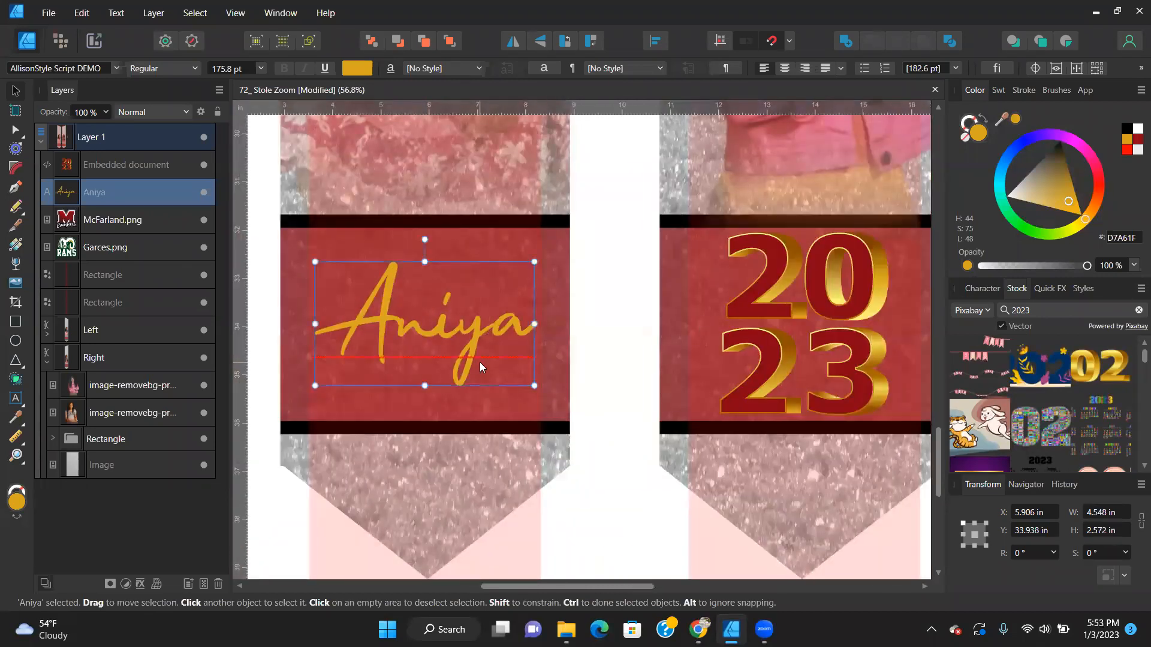
pyautogui.hotkey('ctrl', '0')
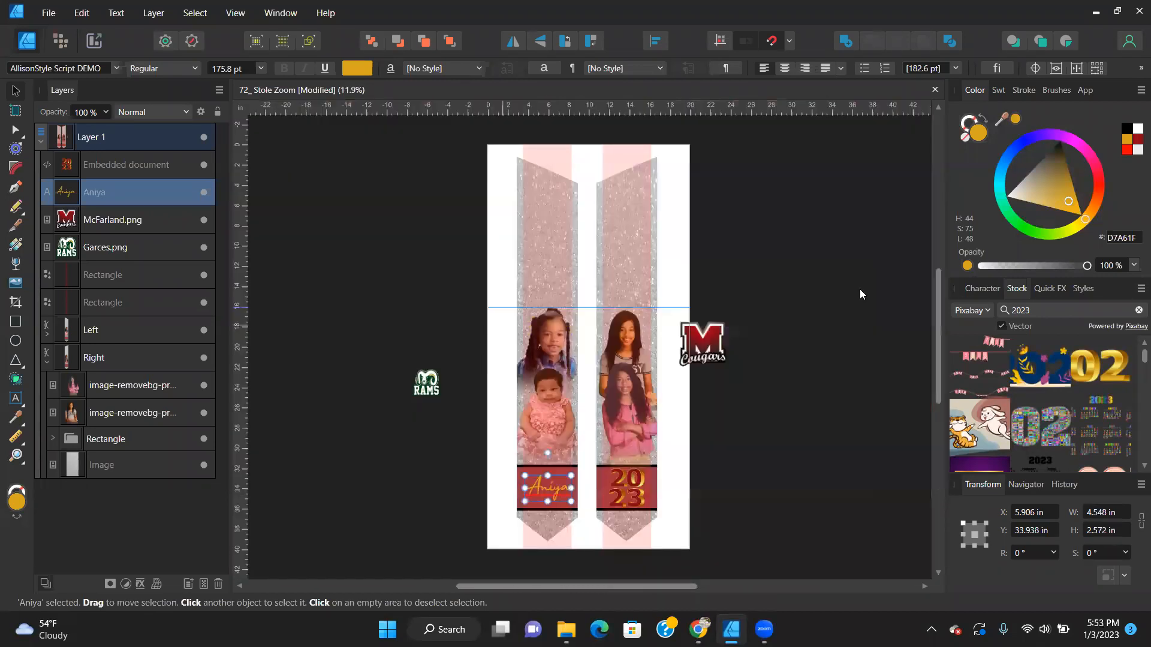
# Move the McFarland Cougars logo beside the upper photo on the right stole panel and rasterize it.
pyautogui.click(786, 377)
pyautogui.scroll(3, 702, 358)
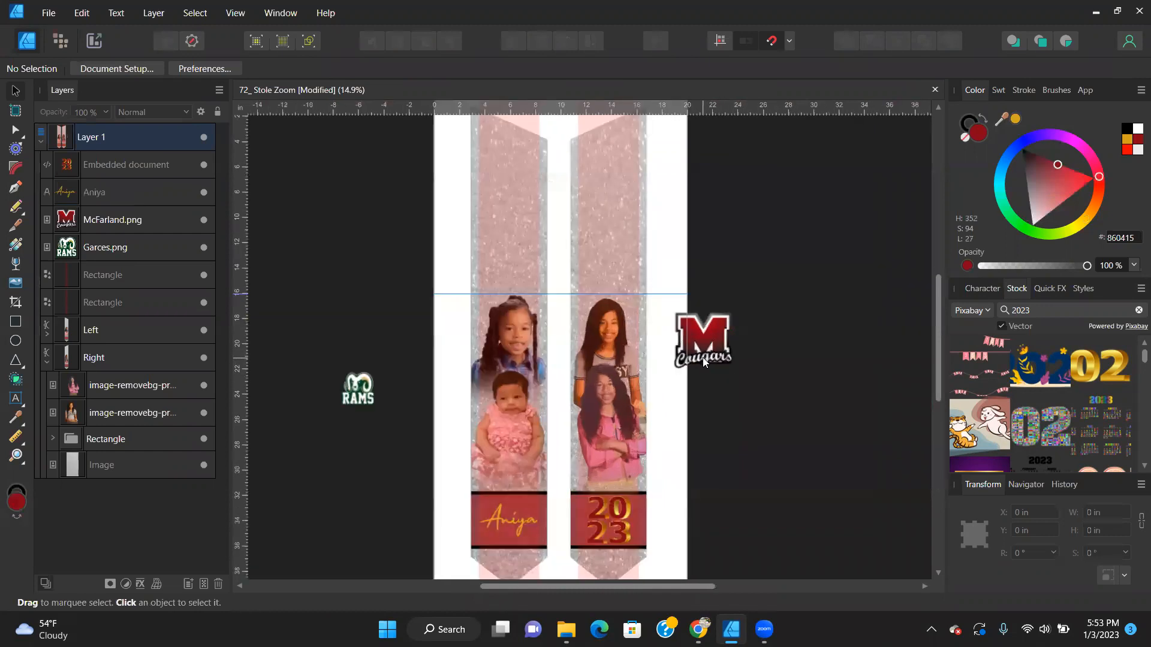
pyautogui.moveTo(727, 356); pyautogui.dragTo(639, 356)
pyautogui.scroll(4, 639, 356)
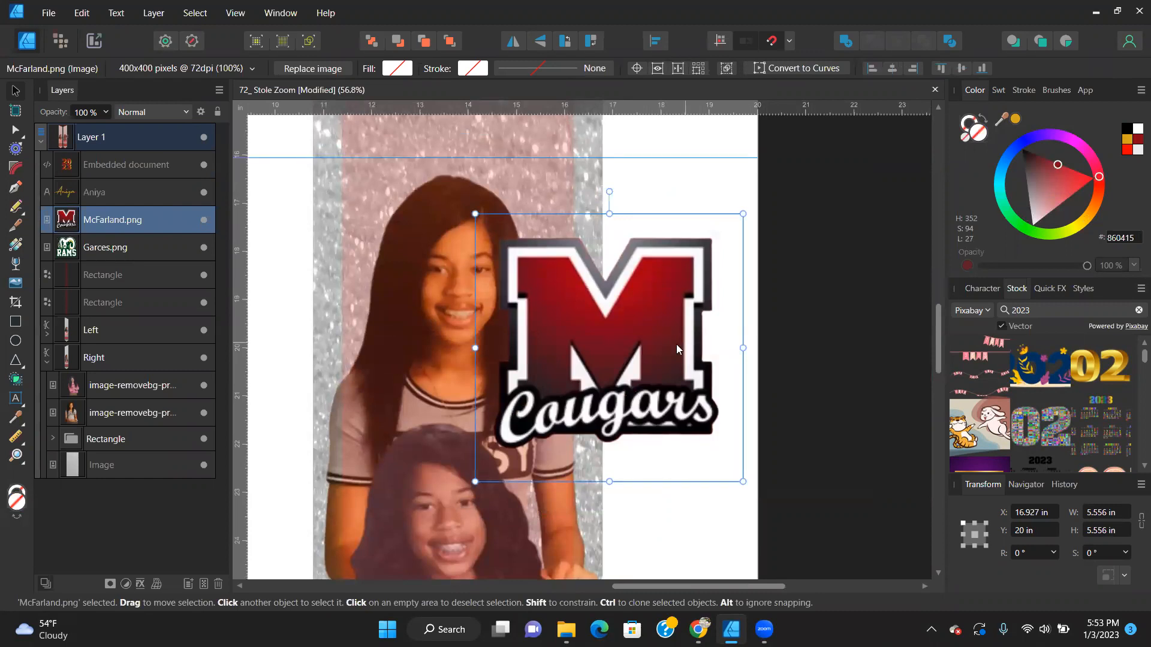
pyautogui.moveTo(667, 355); pyautogui.dragTo(696, 355)
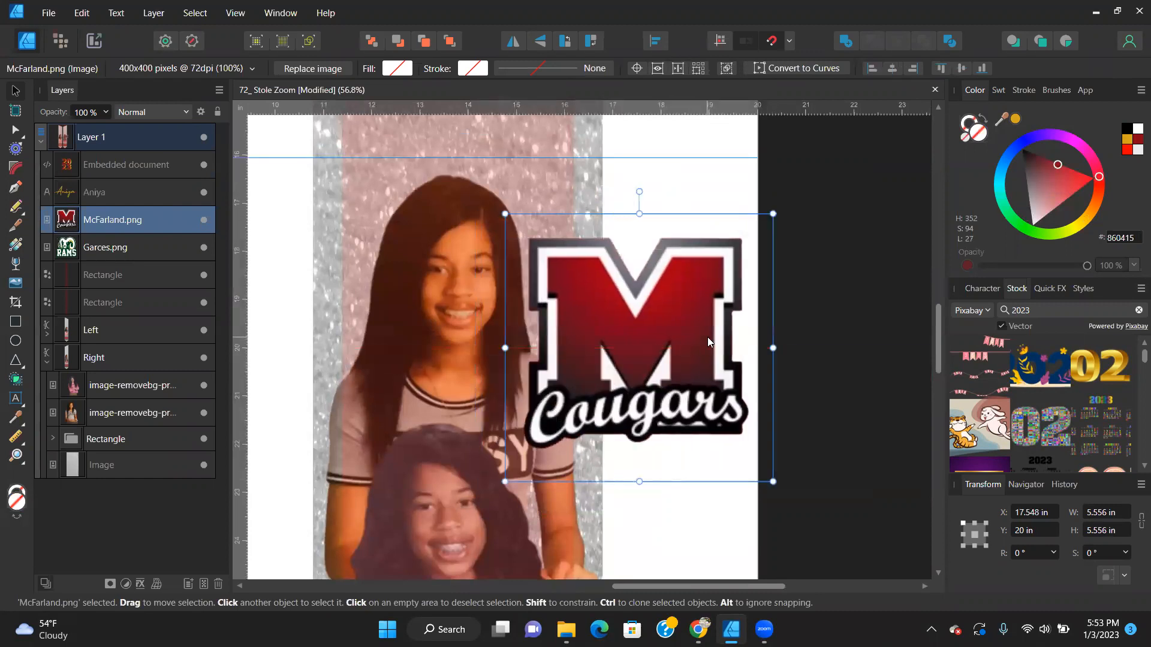
pyautogui.rightClick(696, 335)
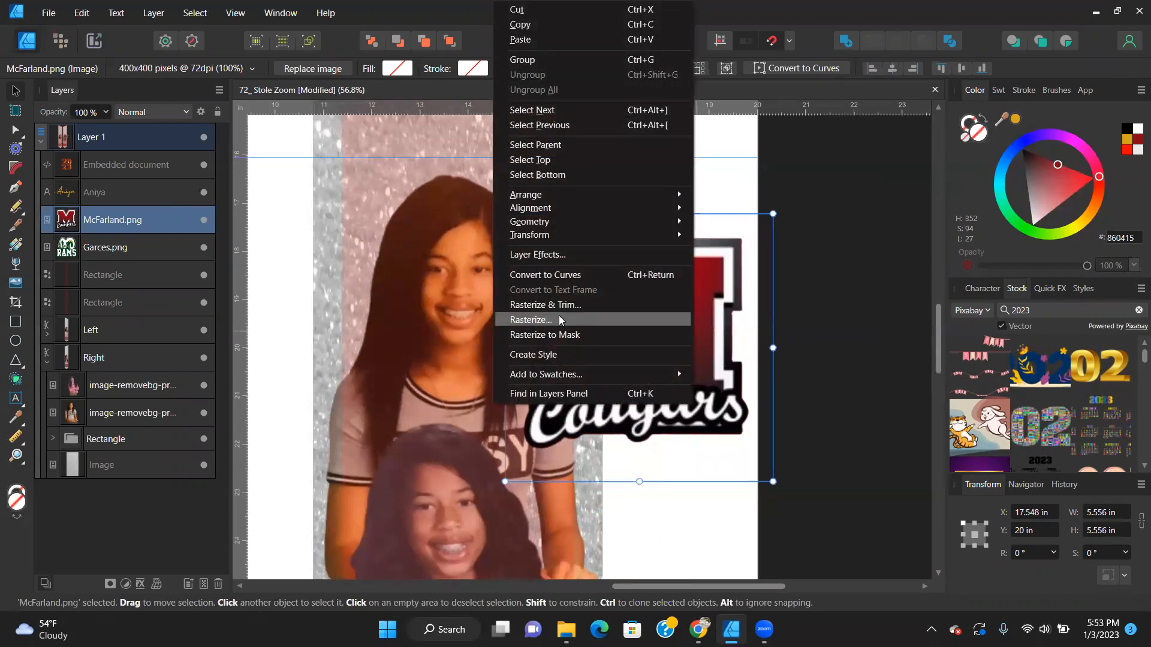
pyautogui.click(704, 330)
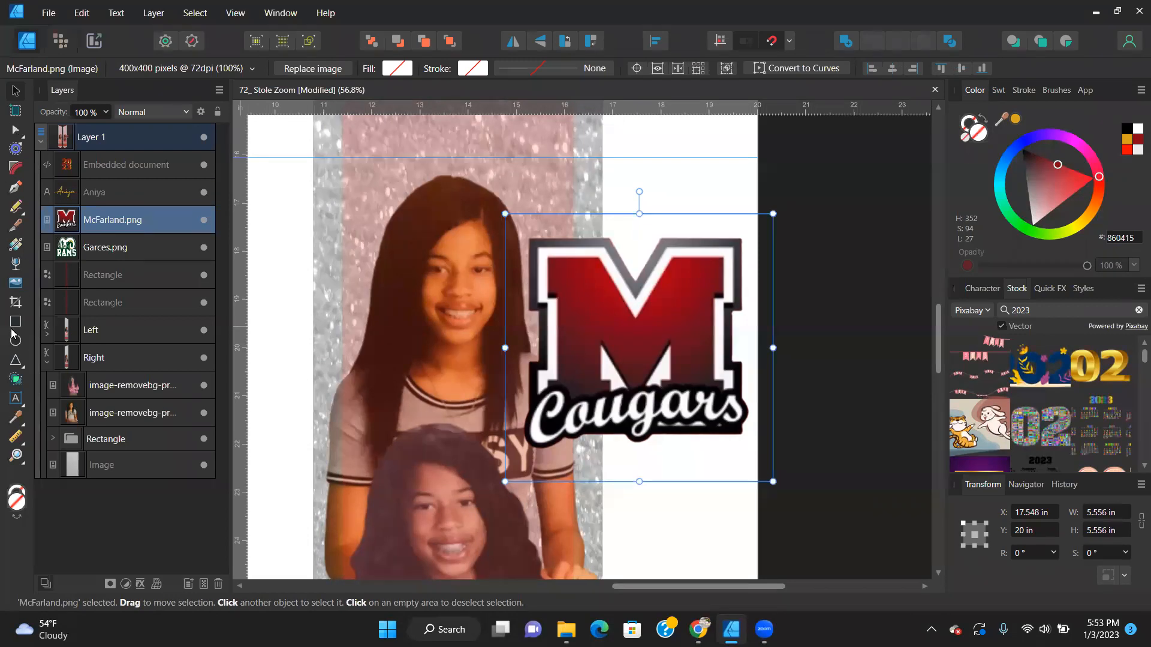
pyautogui.rightClick(670, 326)
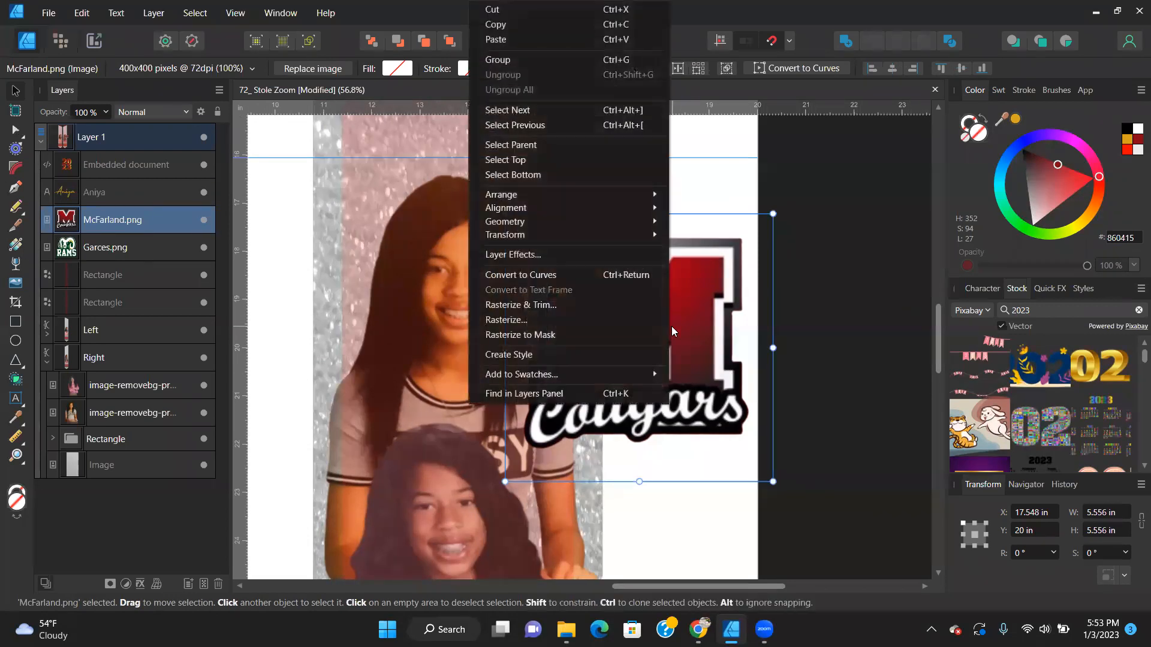
pyautogui.click(515, 325)
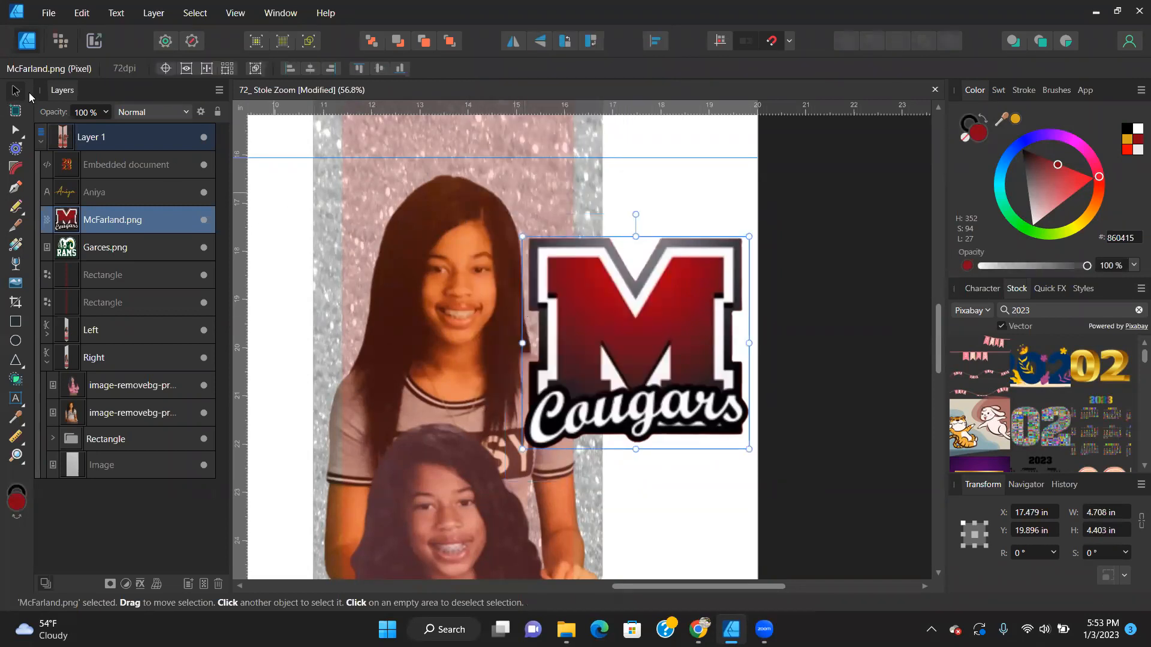
# Switch to the Pixel Persona, move the McFarland Cougars logo off the page beside its edge and try to marquee-select it there.
pyautogui.click(59, 40)
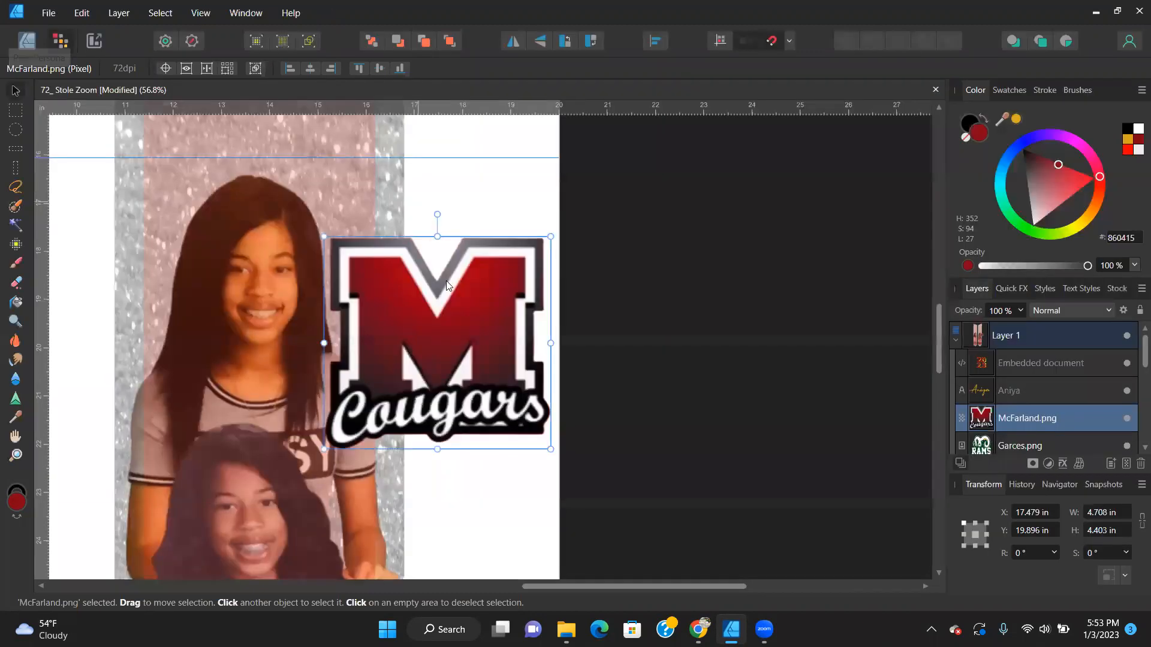
pyautogui.moveTo(555, 344); pyautogui.dragTo(712, 329)
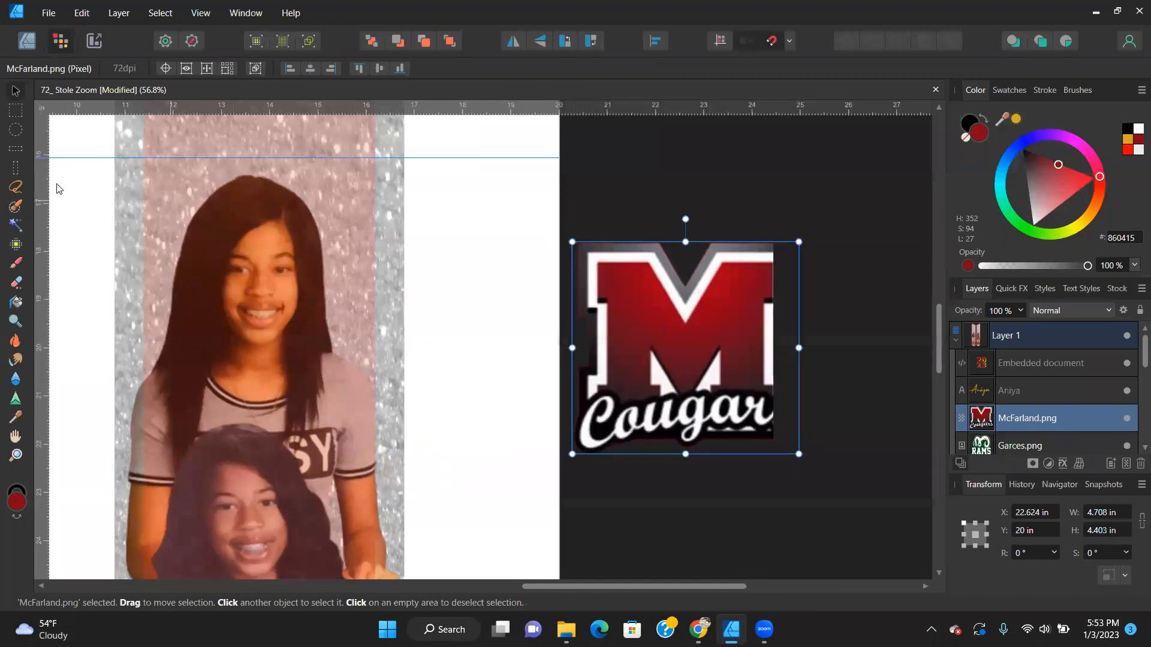
pyautogui.click(13, 111)
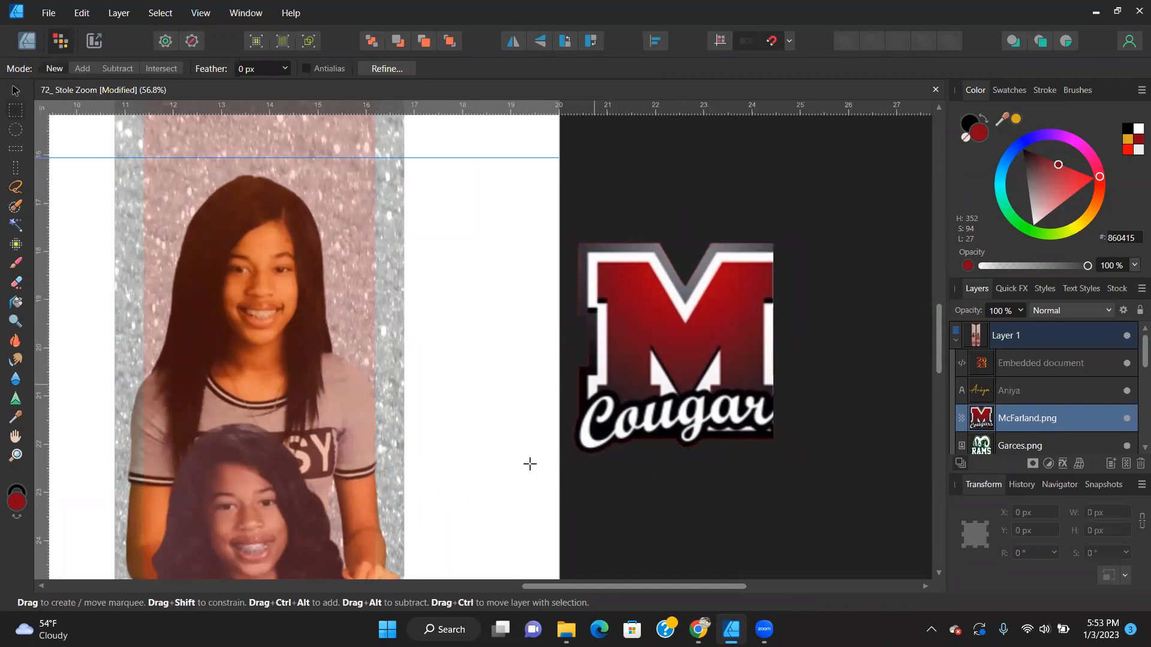
pyautogui.moveTo(559, 209); pyautogui.dragTo(983, 621)
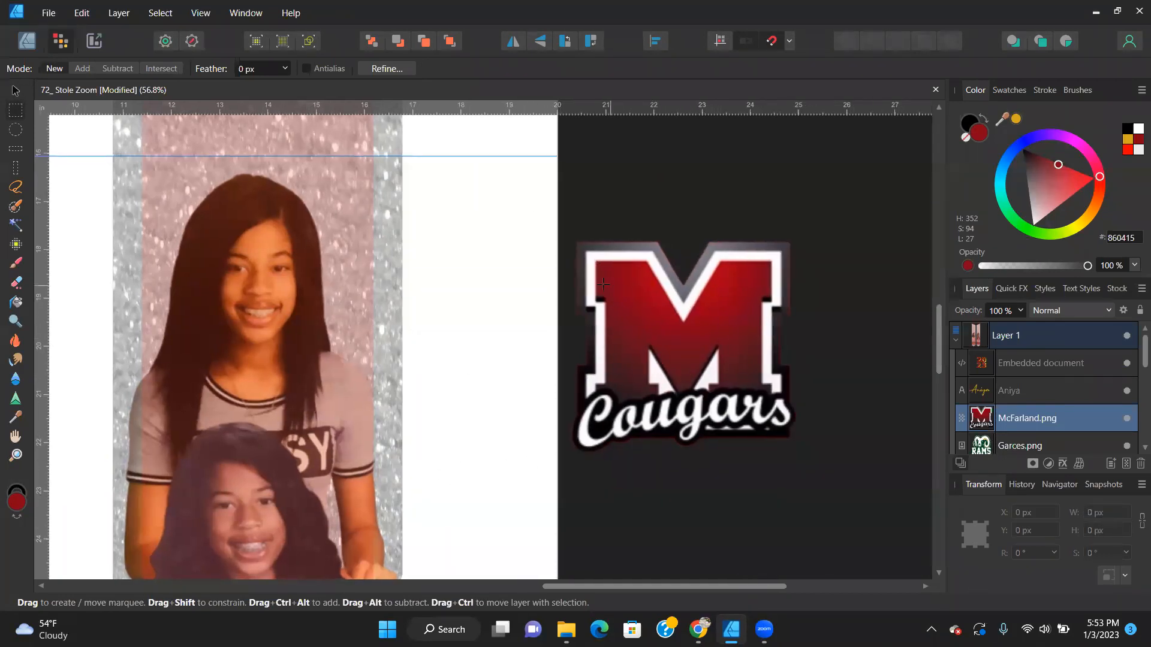
pyautogui.hotkey('ctrl', '-')
pyautogui.hotkey('ctrl', '-')
pyautogui.moveTo(520, 262); pyautogui.dragTo(808, 483)
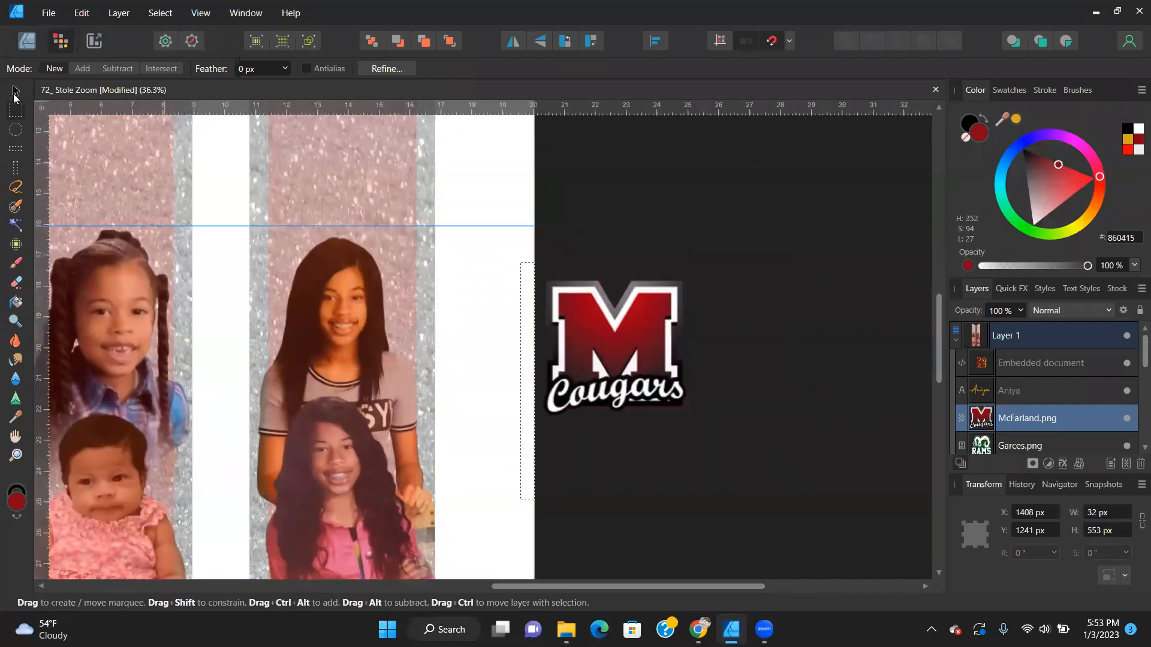
# Move the McFarland Cougars logo back onto the right stole panel above the upper photo and marquee-select about 401 × 386 px around it.
pyautogui.press('v')
pyautogui.moveTo(626, 357); pyautogui.dragTo(427, 347)
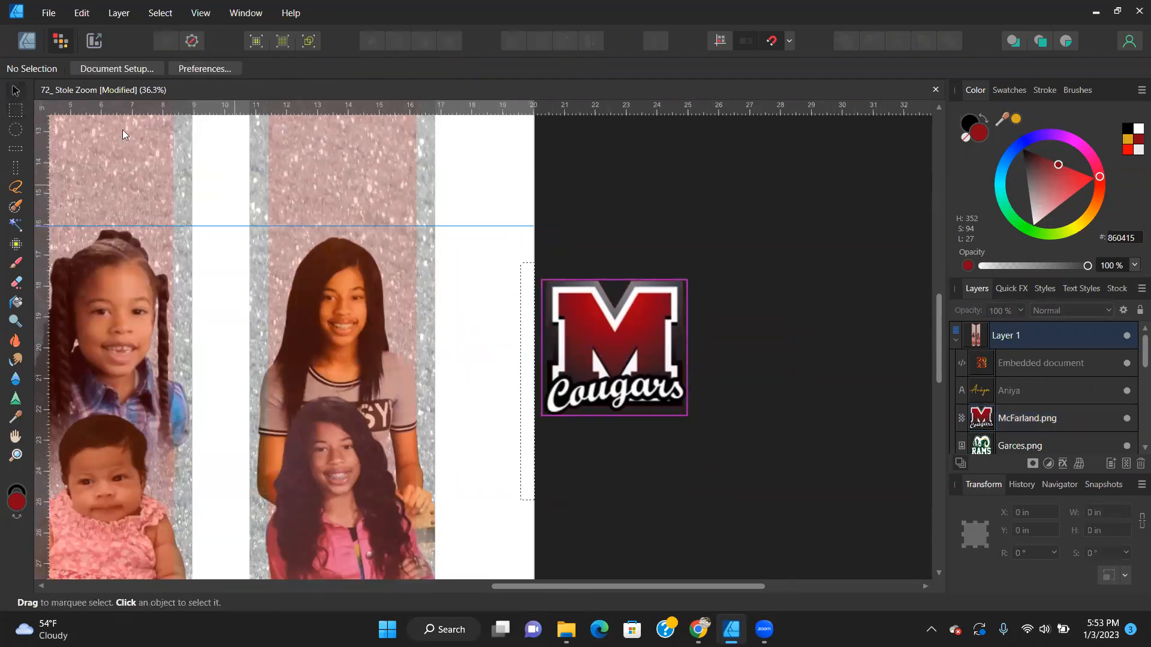
pyautogui.click(613, 331)
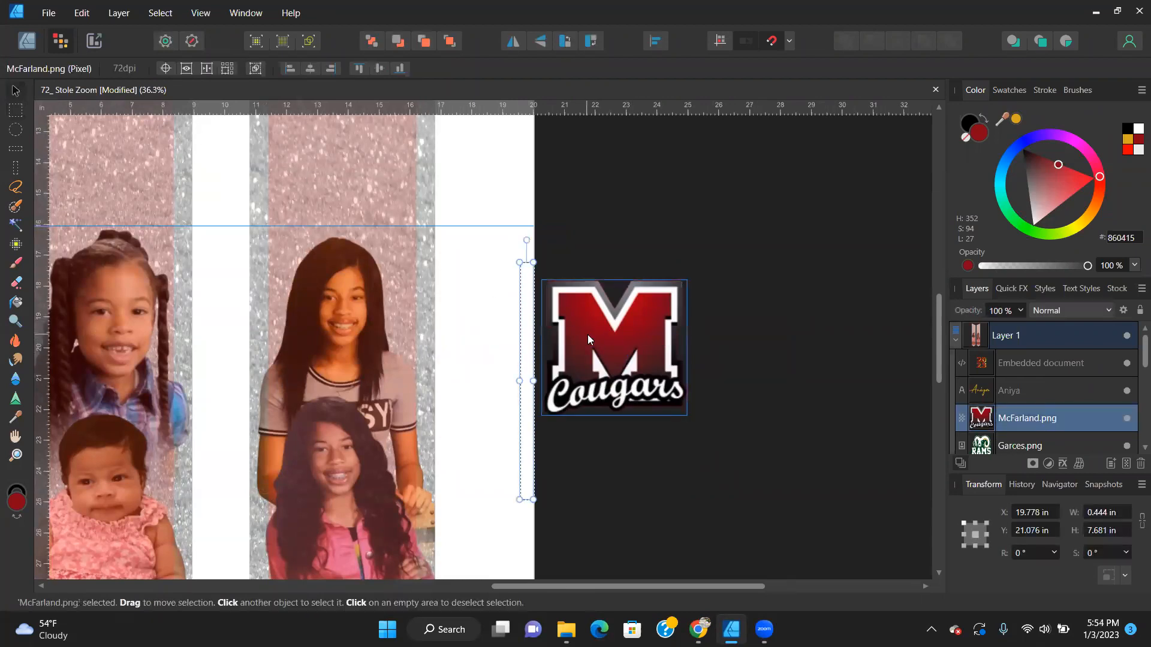
pyautogui.click(644, 349)
pyautogui.moveTo(645, 352); pyautogui.dragTo(487, 163)
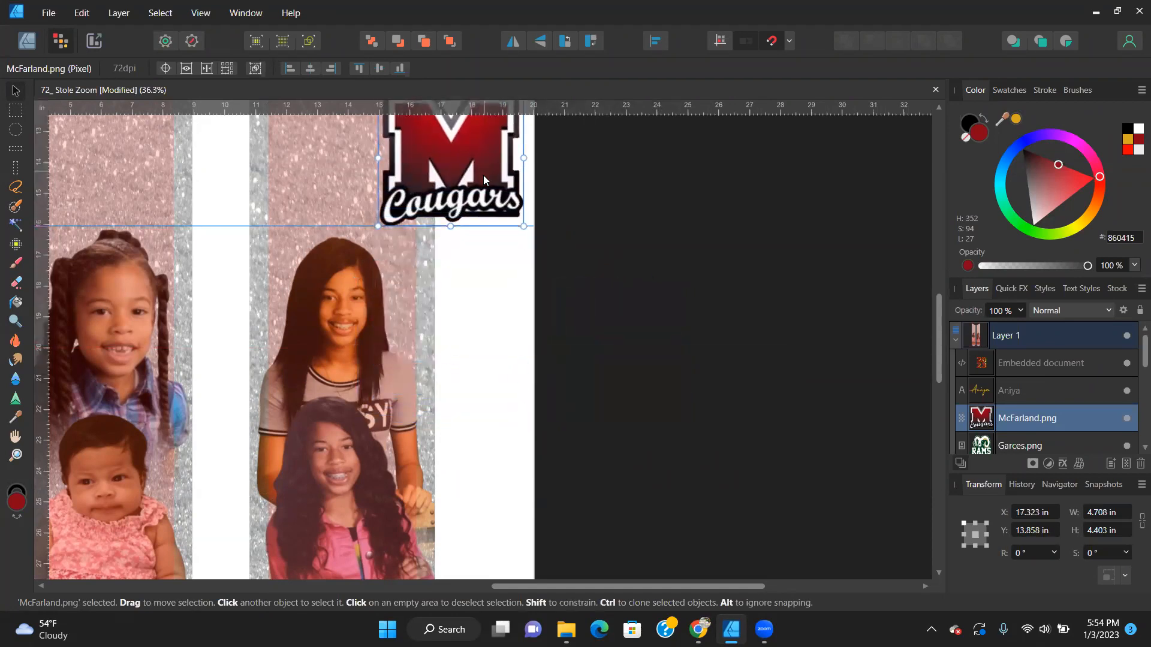
pyautogui.scroll(-3, 483, 272)
pyautogui.scroll(5, 483, 272)
pyautogui.moveTo(479, 267); pyautogui.dragTo(471, 240)
pyautogui.scroll(3, 456, 303)
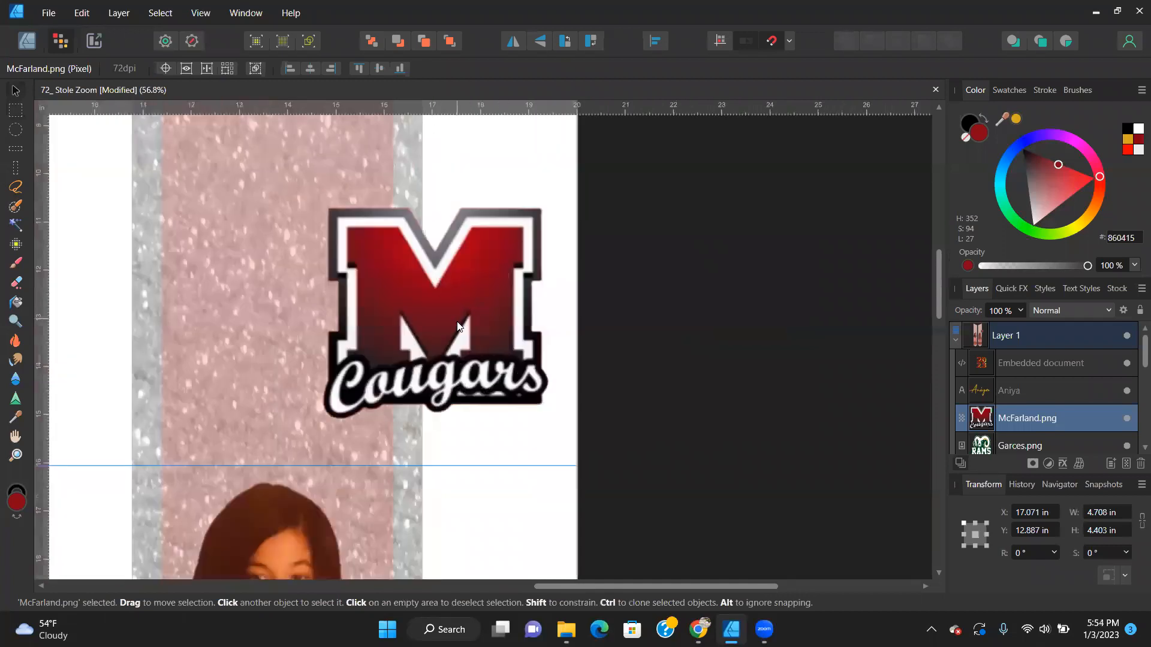
pyautogui.click(15, 110)
pyautogui.moveTo(263, 153); pyautogui.dragTo(598, 477)
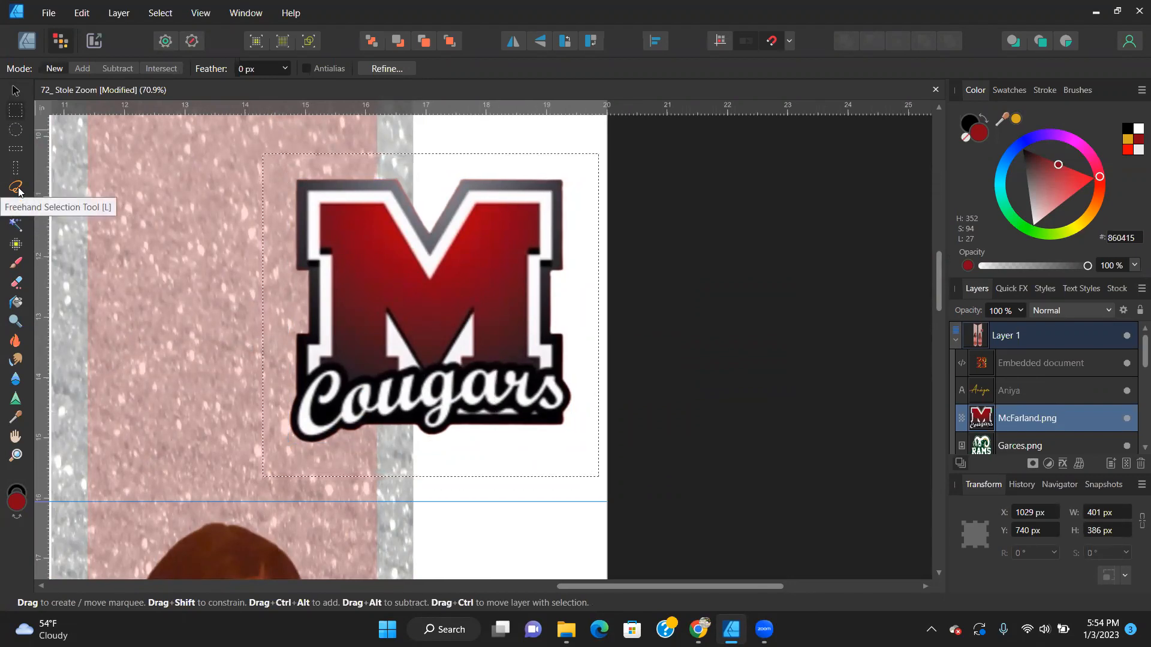
# Try erasing parts of the McFarland Cougars logo with an Erase Brush about 38.6 px wide and undo the strokes.
pyautogui.click(16, 282)
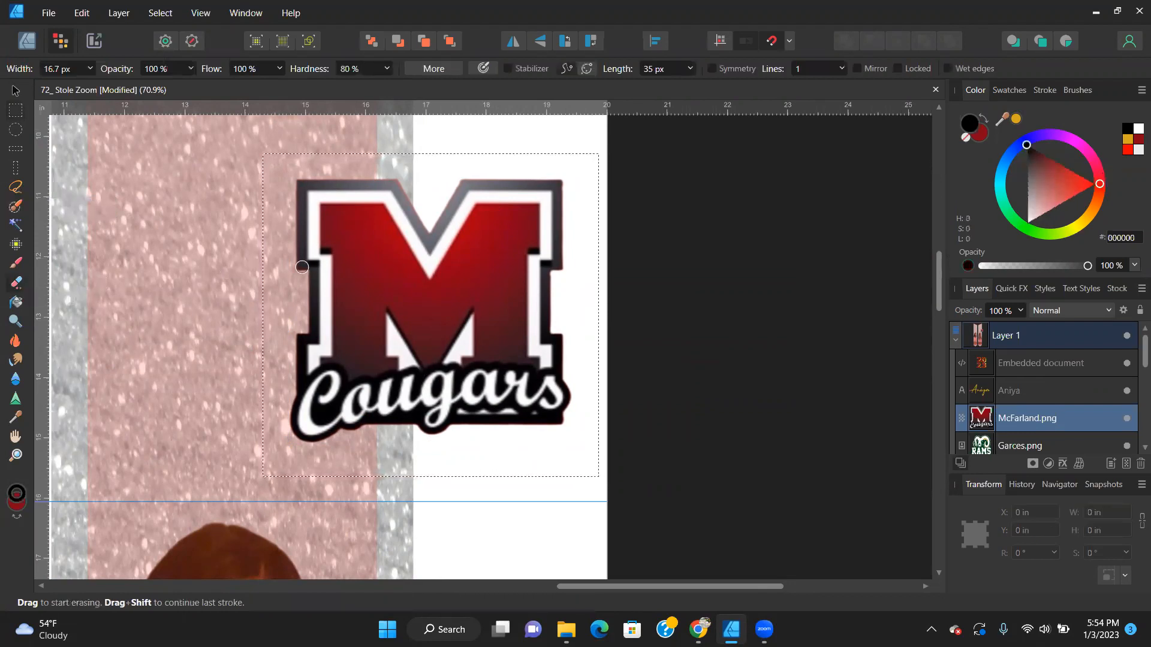
pyautogui.press(']')
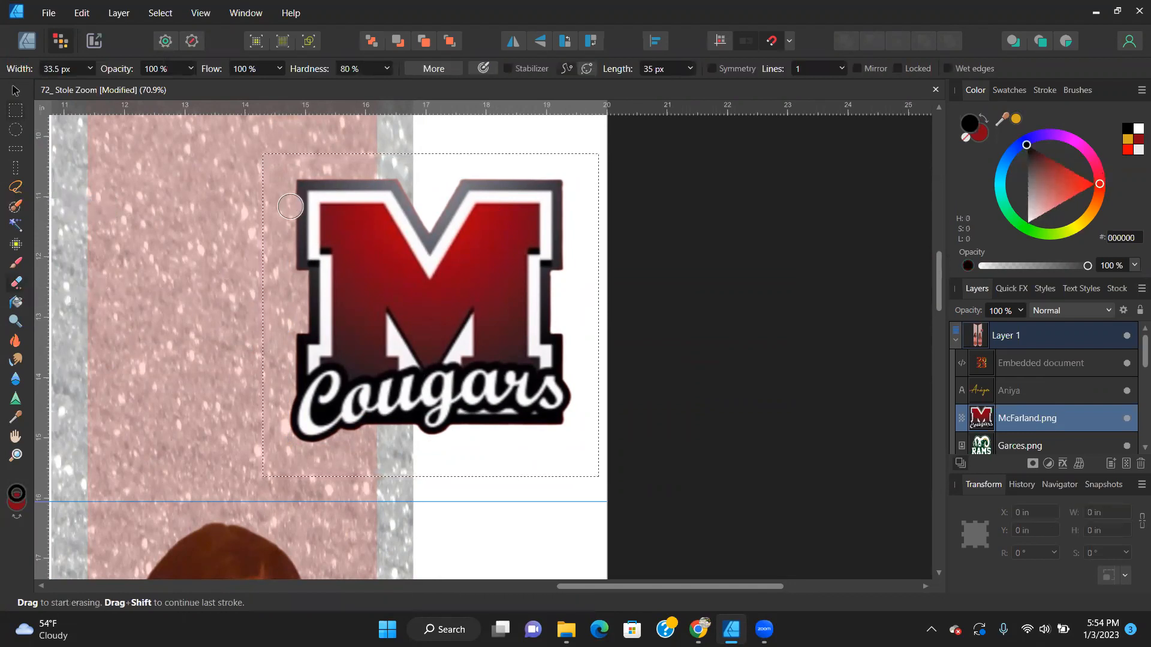
pyautogui.click(325, 183)
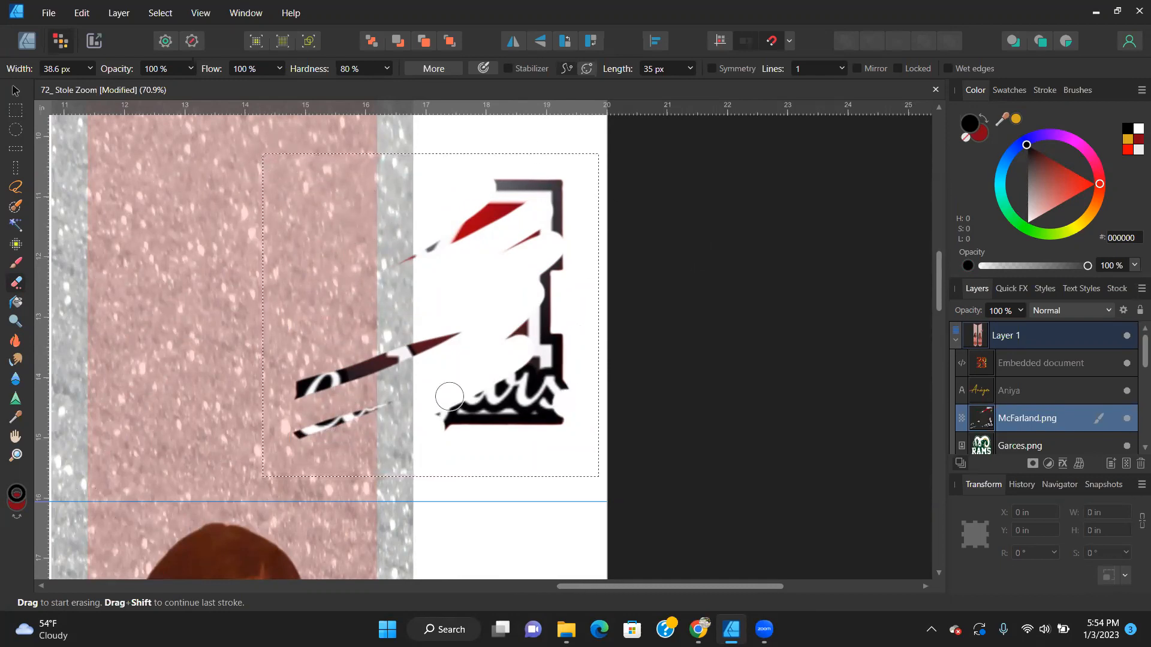
pyautogui.click(377, 367)
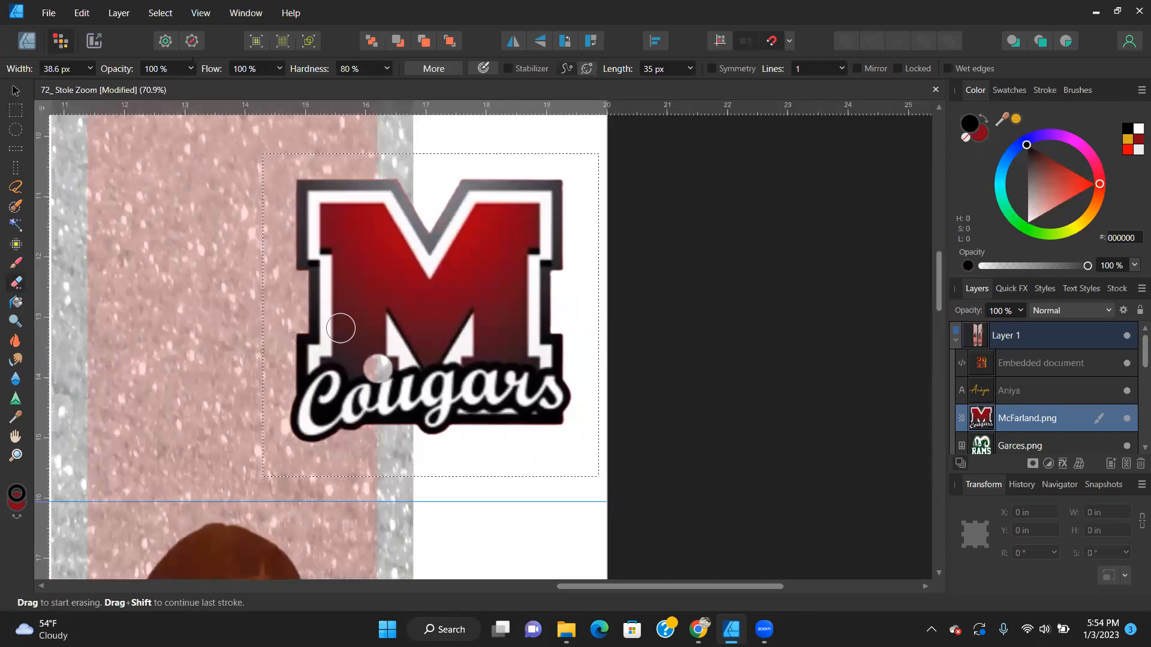
# Try flood filling the M's dark outline with the sampled gold D7A61F at 20% tolerance and undo the fill.
pyautogui.click(12, 305)
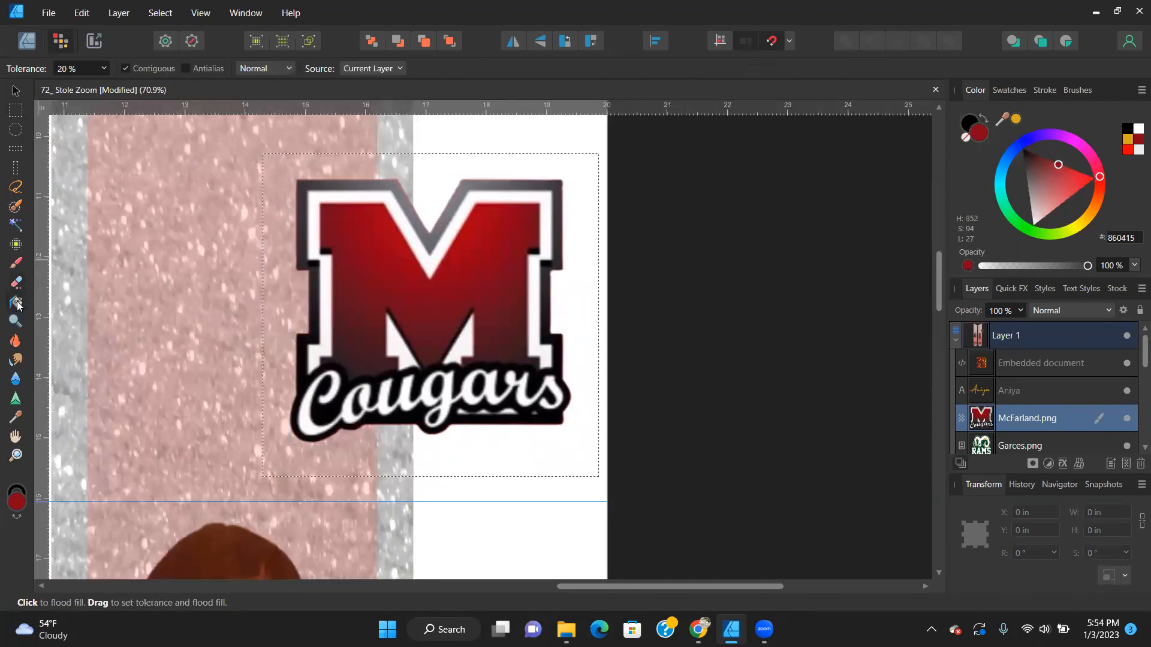
pyautogui.click(1017, 119)
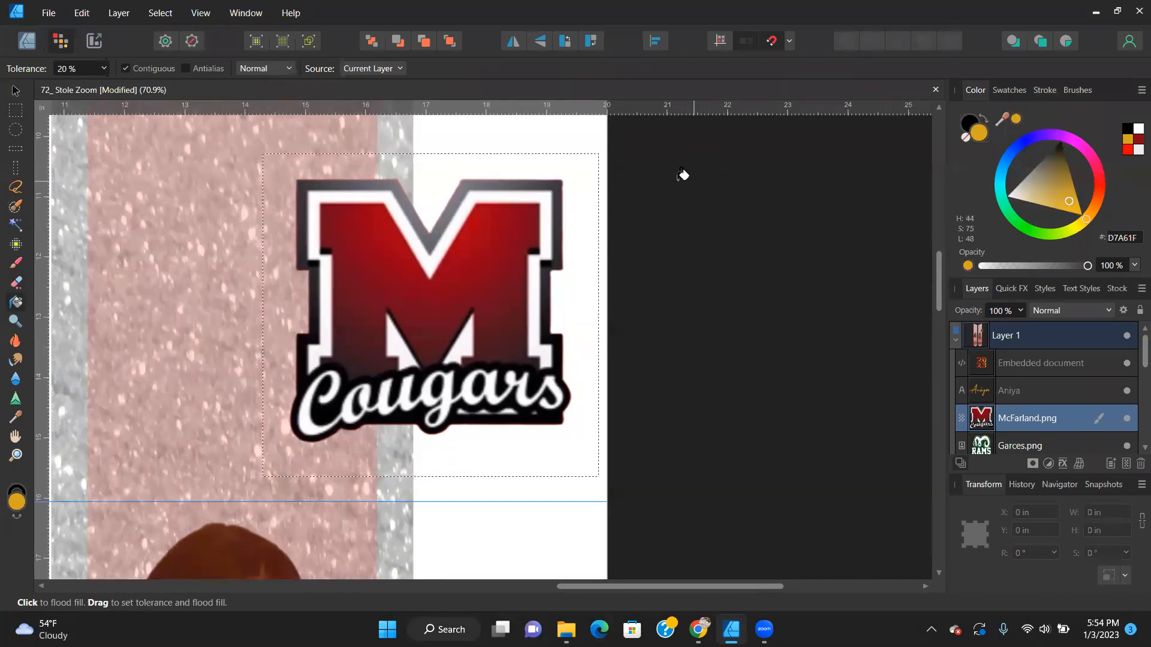
pyautogui.scroll(5, 499, 356)
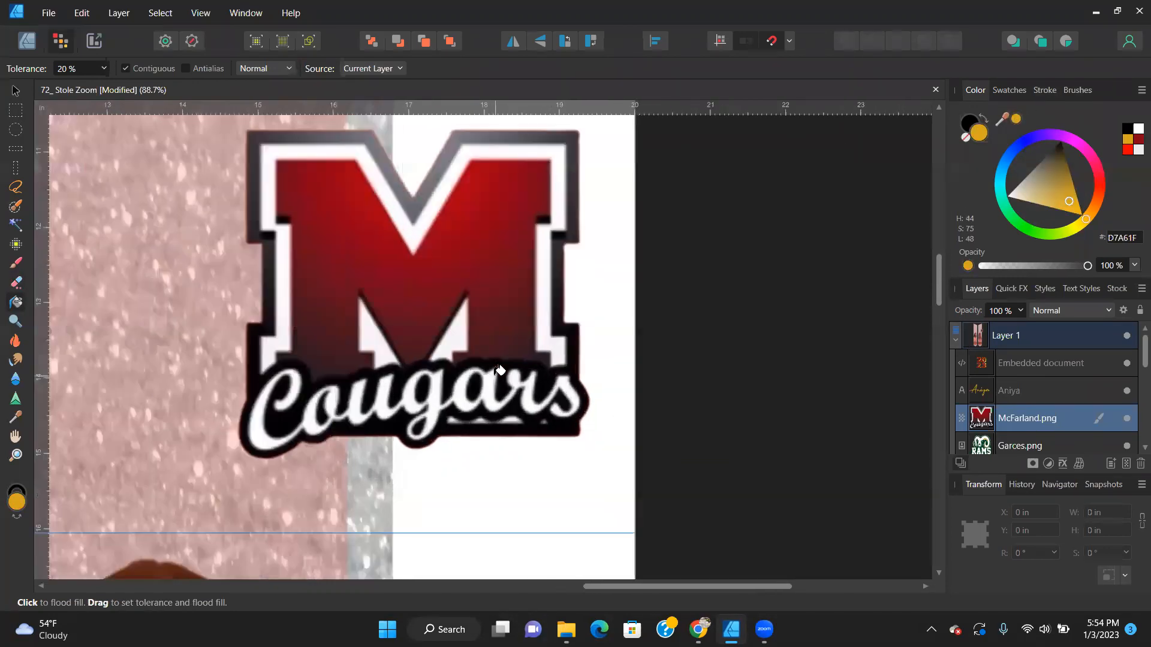
pyautogui.scroll(-2, 591, 318)
pyautogui.scroll(-3, 606, 316)
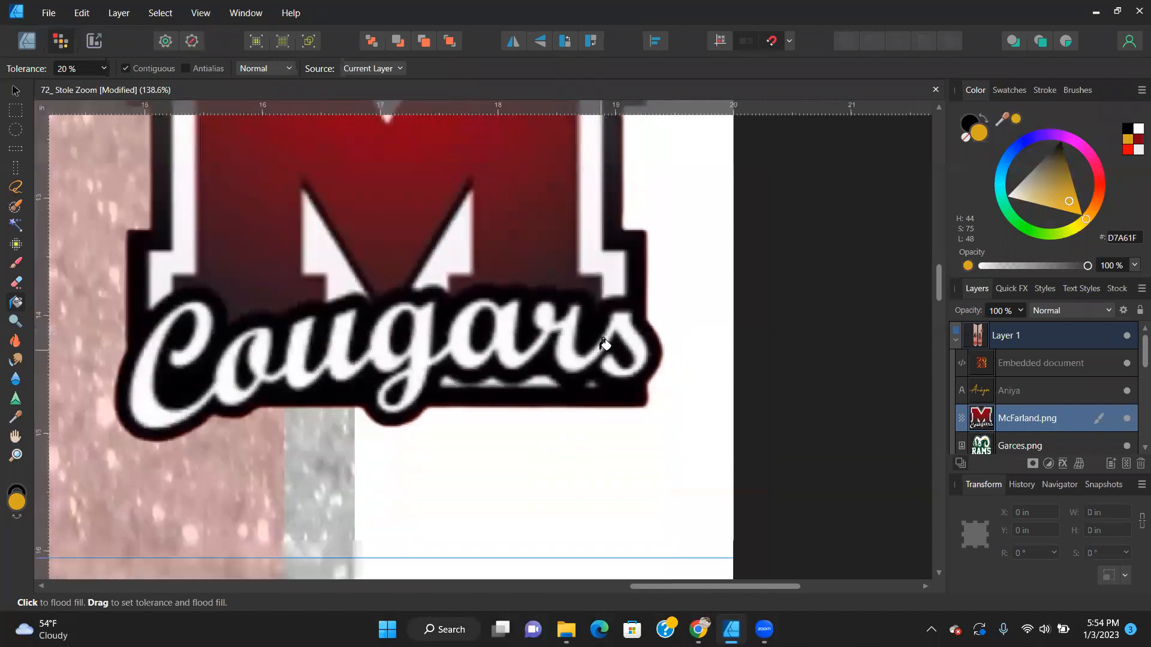
pyautogui.scroll(3, 603, 337)
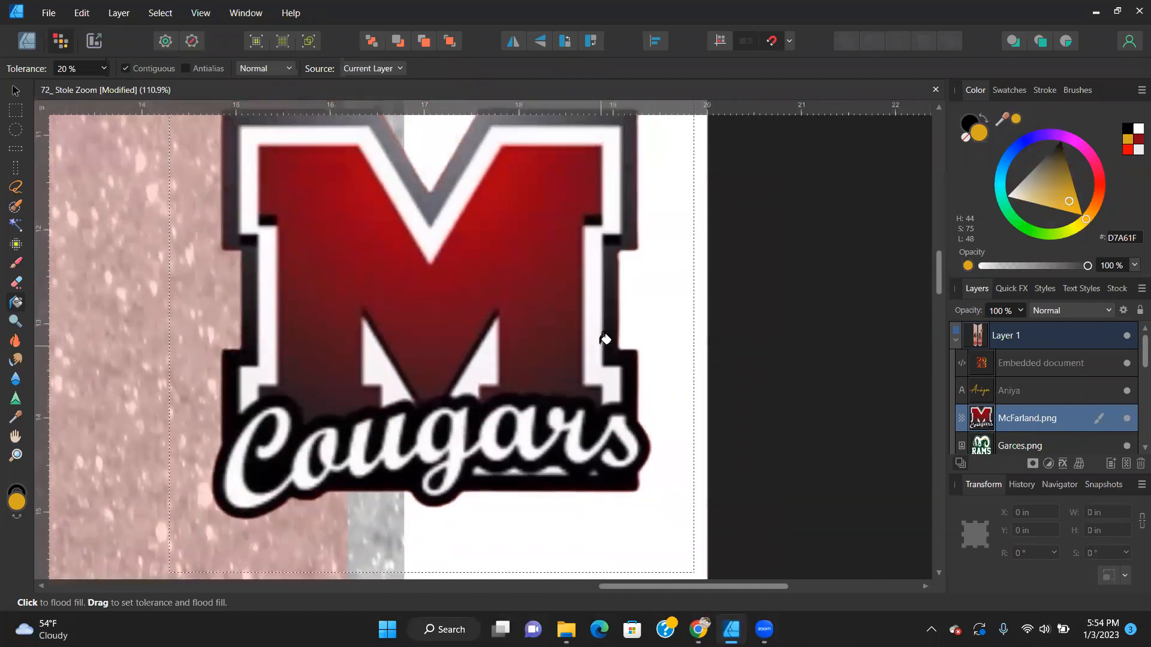
pyautogui.click(636, 163)
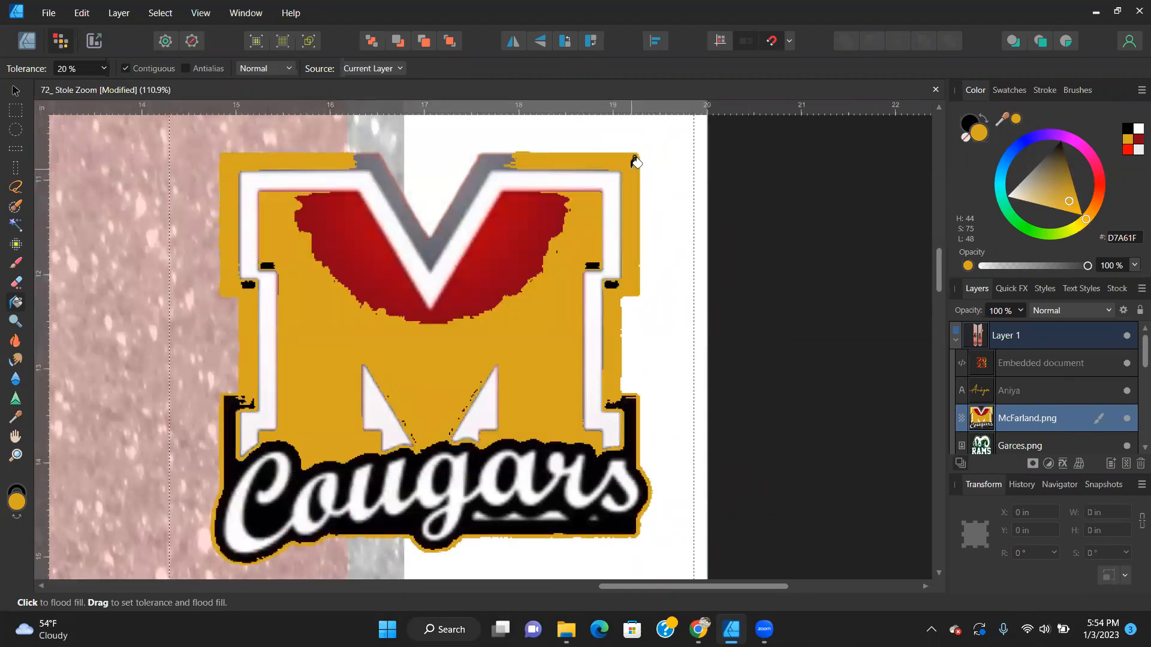
pyautogui.hotkey('ctrl', 'z')
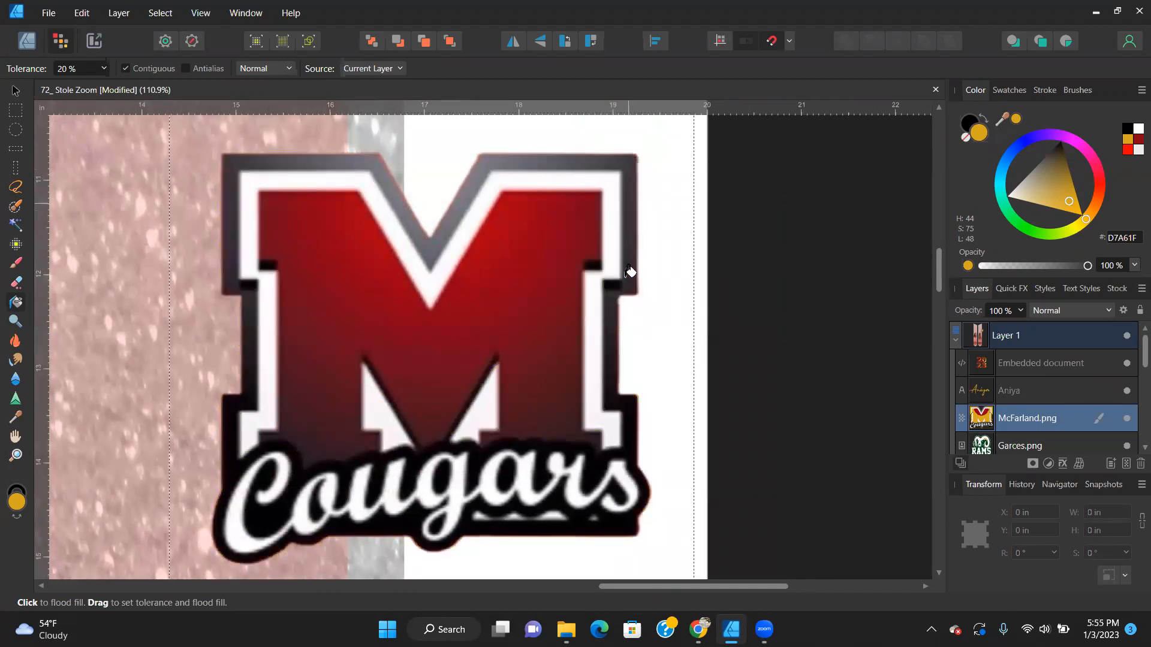
# Flood fill the black area behind the Cougars lettering and the M's left and upper outline with gold at 8% tolerance.
pyautogui.moveTo(555, 416); pyautogui.dragTo(557, 413)
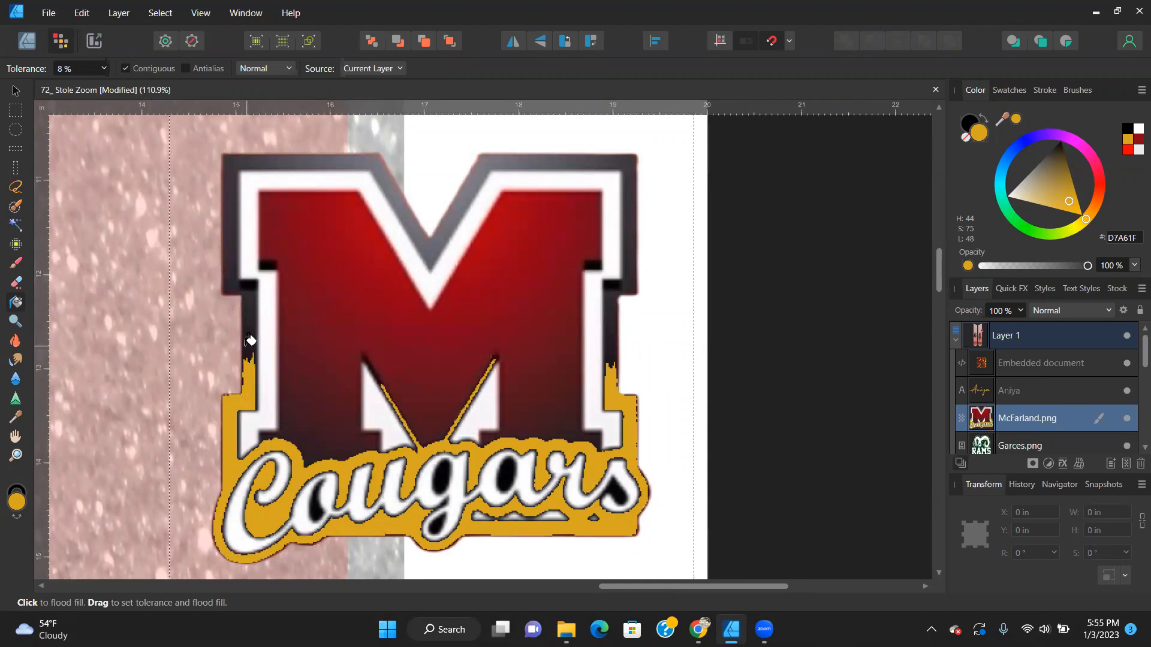
pyautogui.click(250, 339)
pyautogui.click(231, 244)
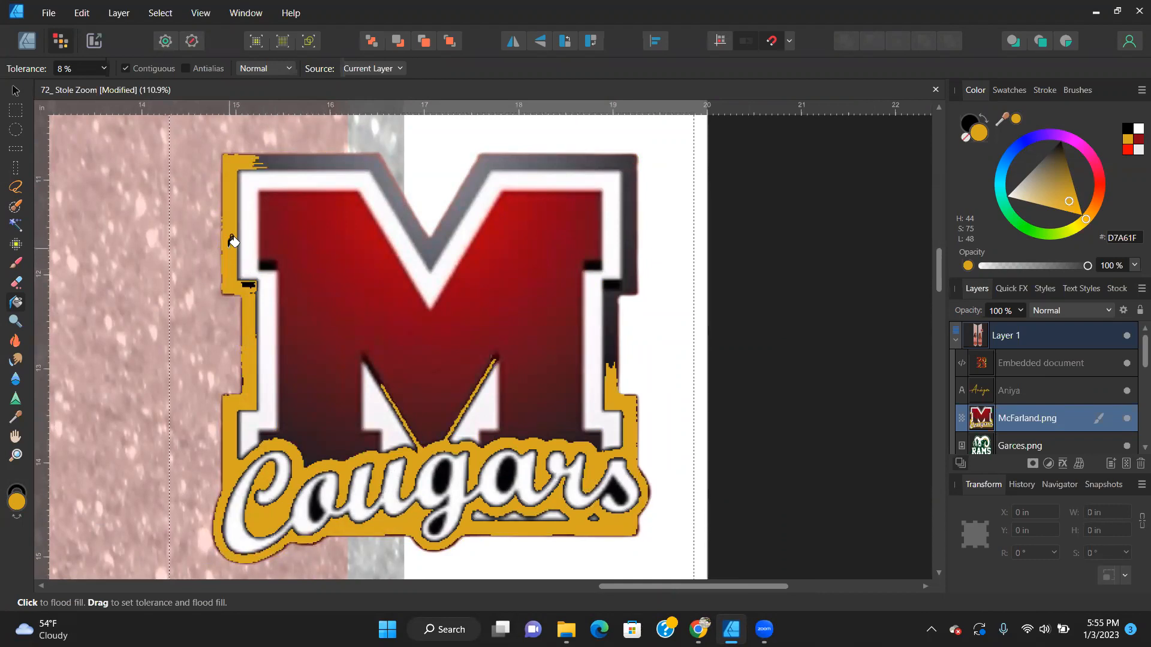
pyautogui.click(251, 285)
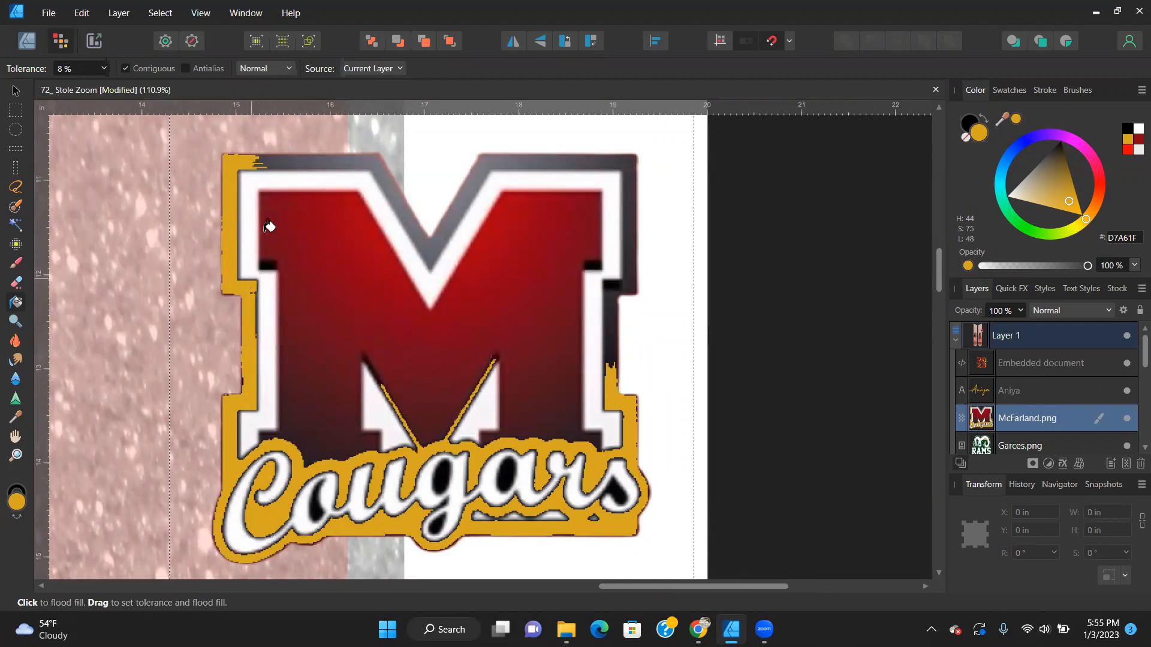
pyautogui.click(273, 157)
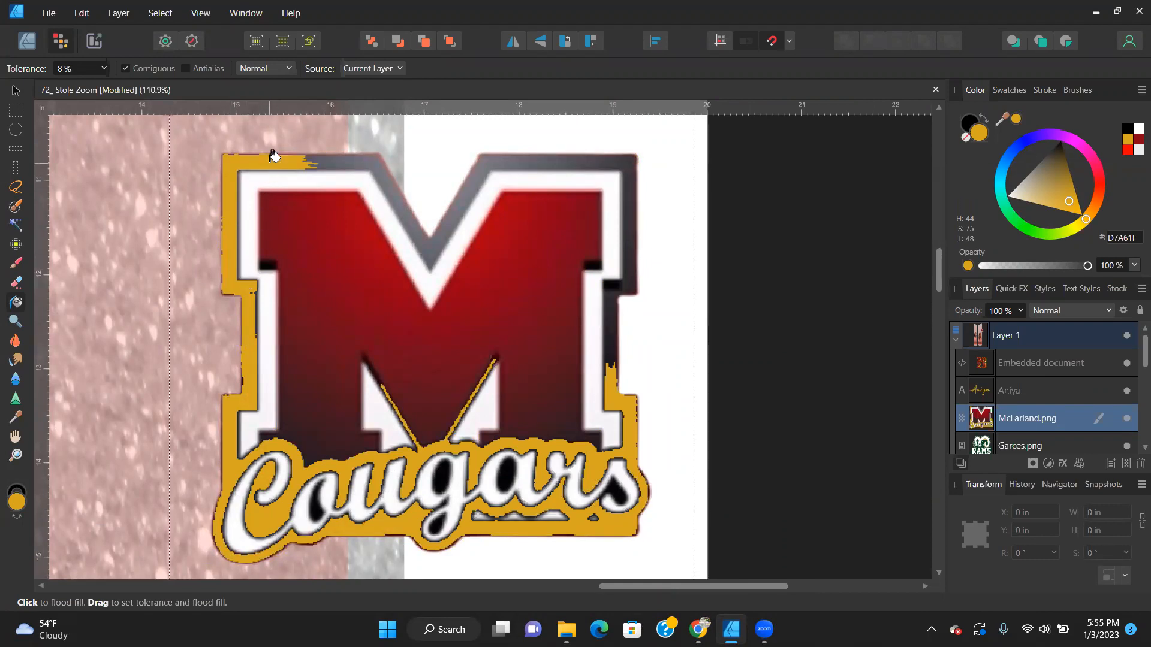
pyautogui.click(386, 157)
pyautogui.click(434, 250)
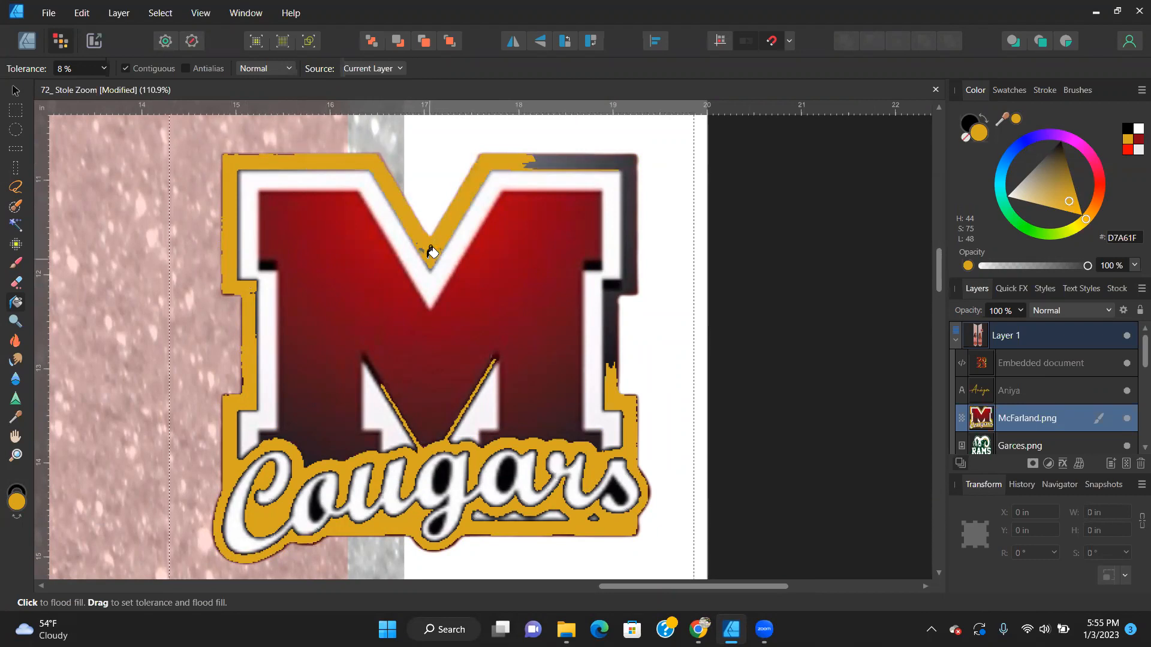
# Flood fill the rest of the M's outline and its red interior with gold, trying tolerances of 32%, 4% and 6%.
pyautogui.click(544, 161)
pyautogui.moveTo(582, 155); pyautogui.dragTo(611, 154)
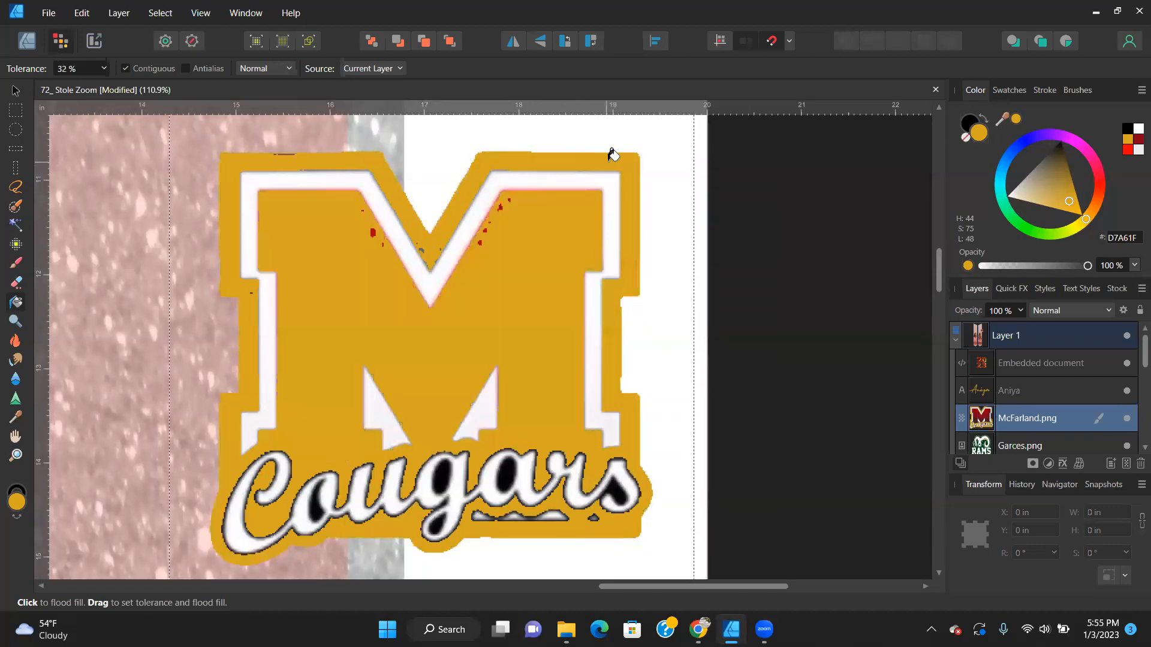
pyautogui.hotkey('ctrl', 'z')
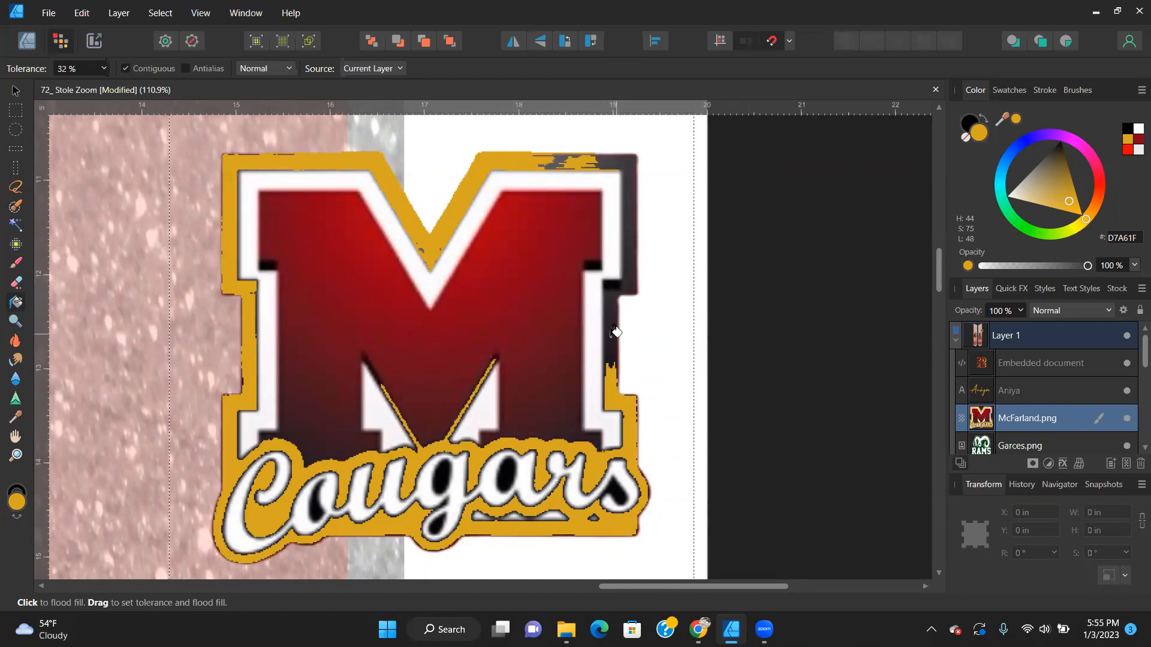
pyautogui.click(612, 334)
pyautogui.moveTo(505, 193)
pyautogui.mouseDown()
pyautogui.moveTo(473, 248)
pyautogui.moveTo(517, 189)
pyautogui.moveTo(499, 213)
pyautogui.mouseUp()
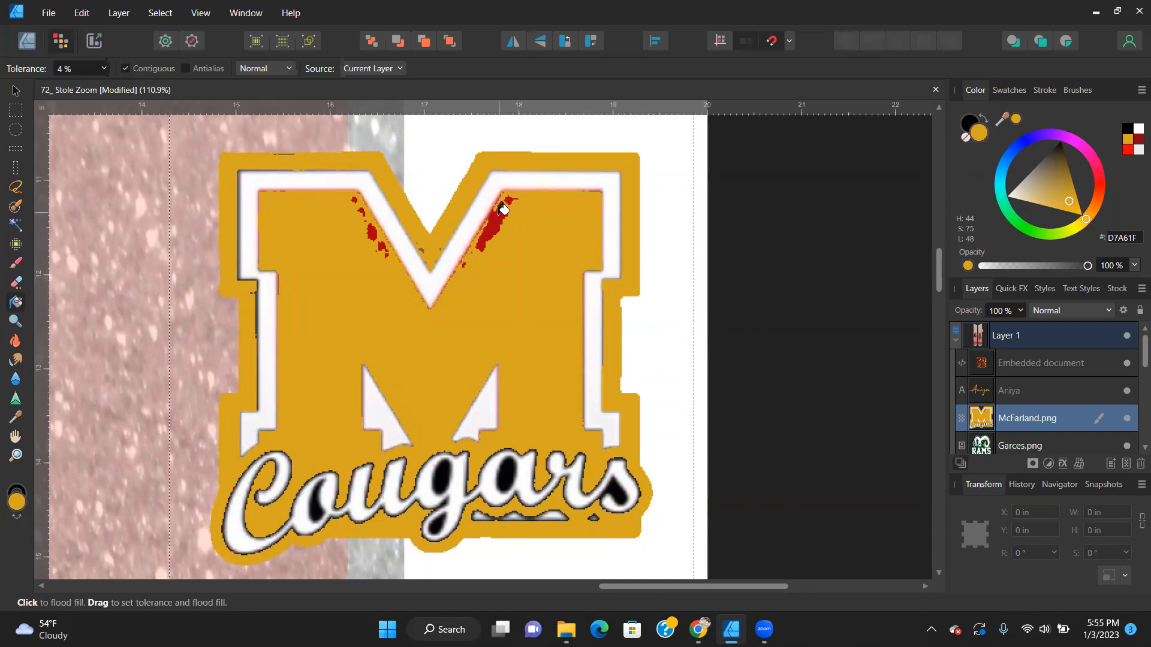
pyautogui.click(497, 216)
pyautogui.moveTo(371, 220)
pyautogui.mouseDown()
pyautogui.moveTo(380, 240)
pyautogui.moveTo(372, 232)
pyautogui.mouseUp()
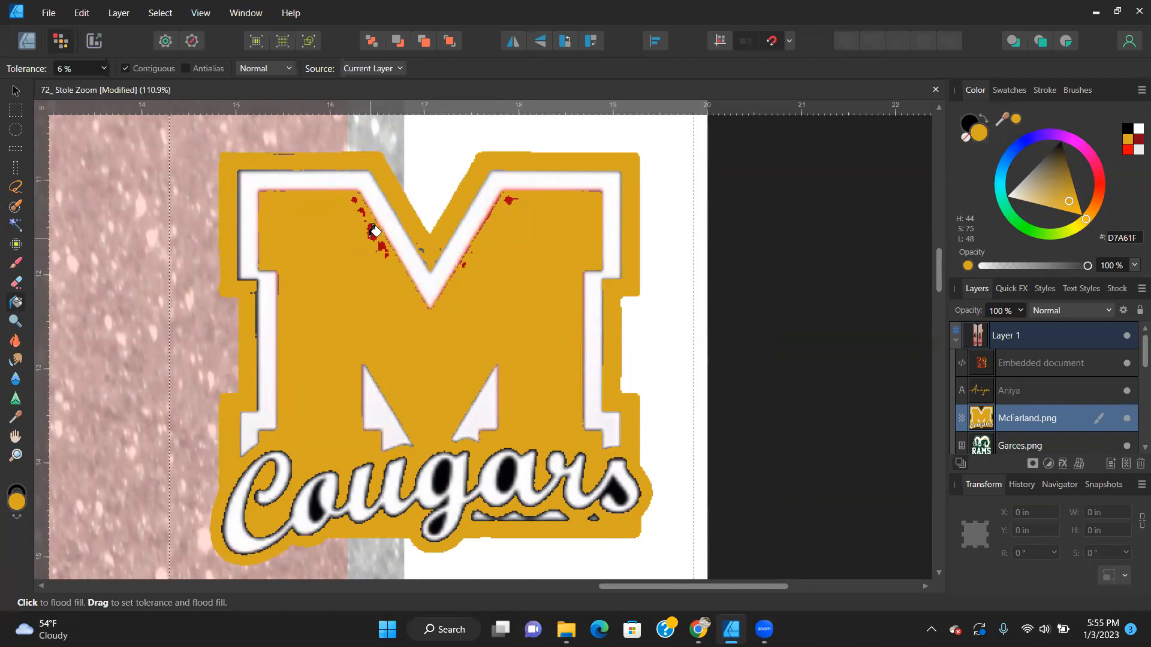
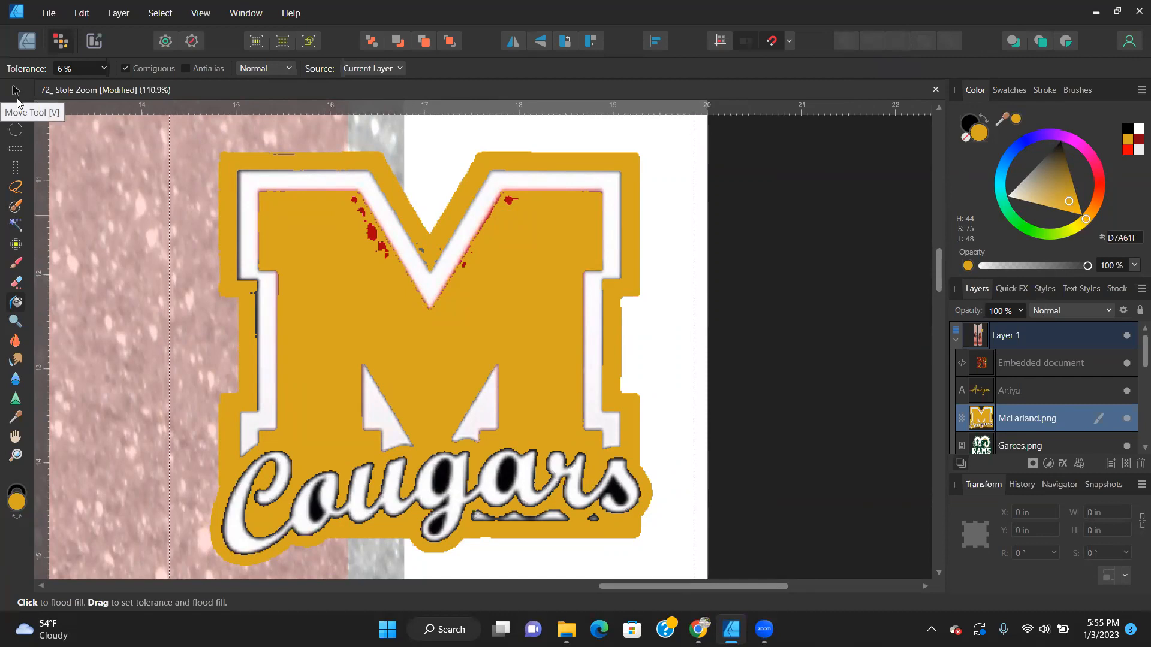
# Undo all the gold flood fills on the McFarland Cougars logo back to its original colors.
pyautogui.hotkey('ctrl', 'z')
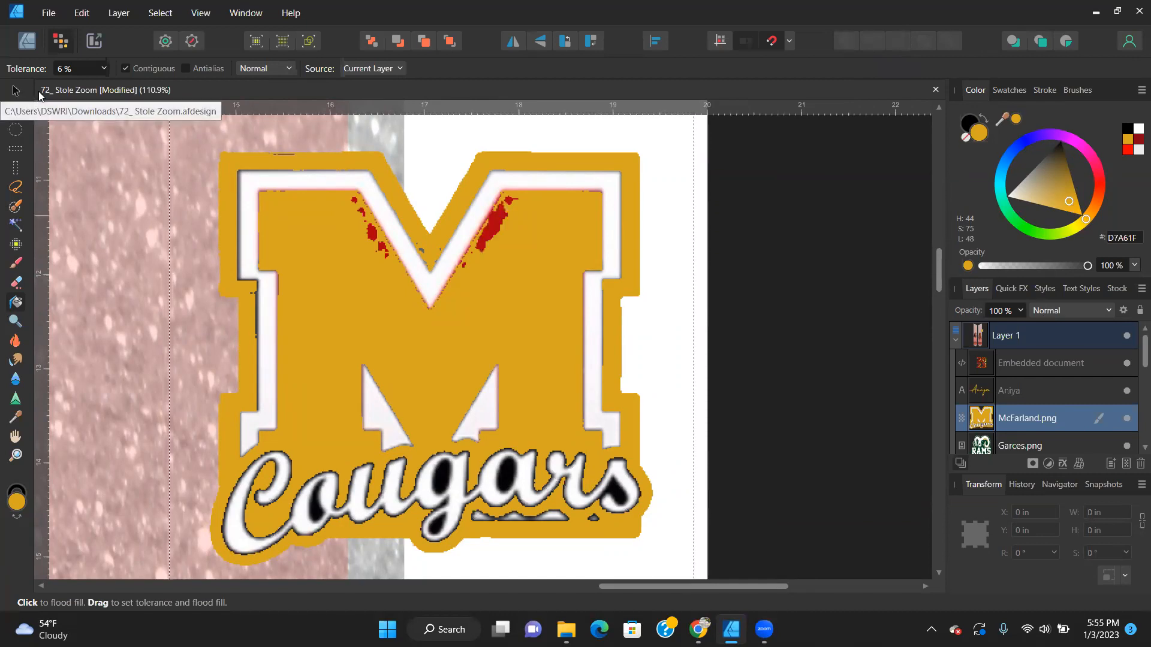
pyautogui.hotkey('ctrl', 'z')
pyautogui.hotkey('ctrl', 'z')
pyautogui.hotkey('ctrl', 'z')
pyautogui.hotkey('ctrl', 'z')
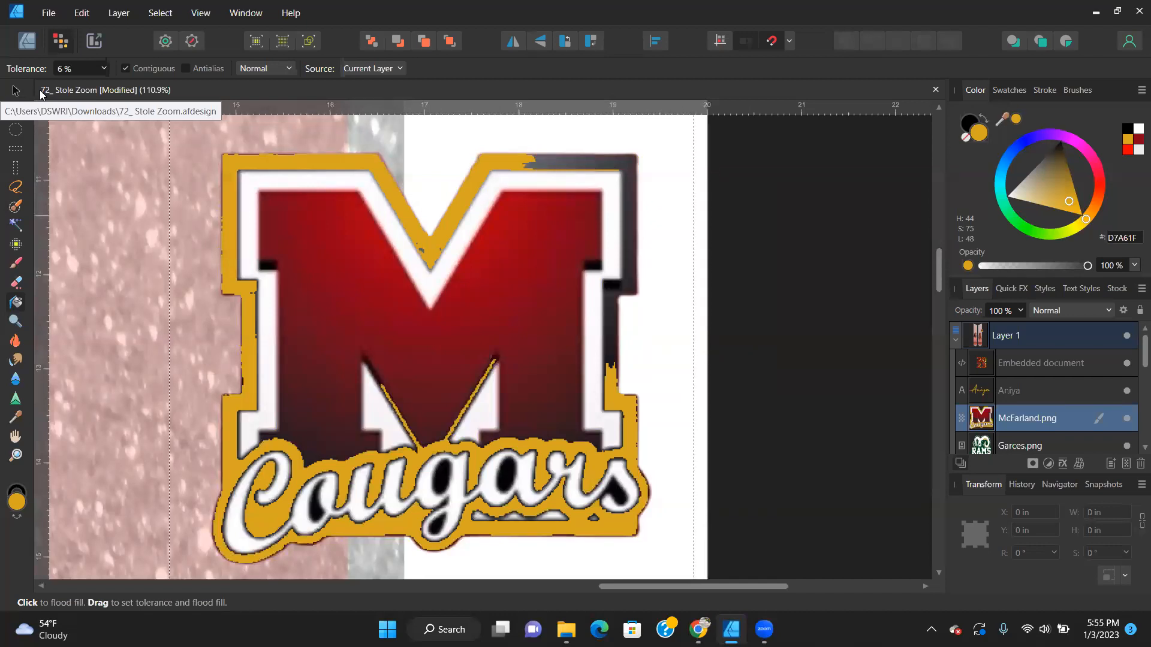
pyautogui.hotkey('ctrl', 'z')
pyautogui.hotkey('ctrl', 'z')
pyautogui.hotkey('ctrl', 'z')
pyautogui.hotkey('ctrl', 'z')
pyautogui.hotkey('ctrl', 'z')
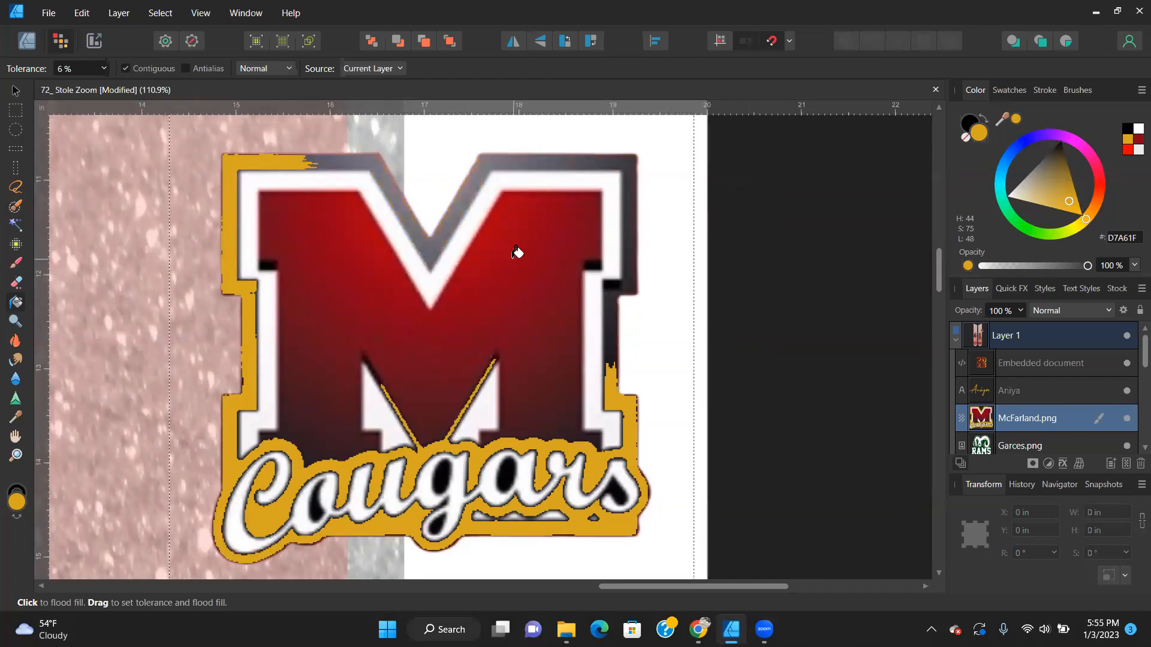
pyautogui.hotkey('ctrl', 'z')
pyautogui.hotkey('ctrl', 'z')
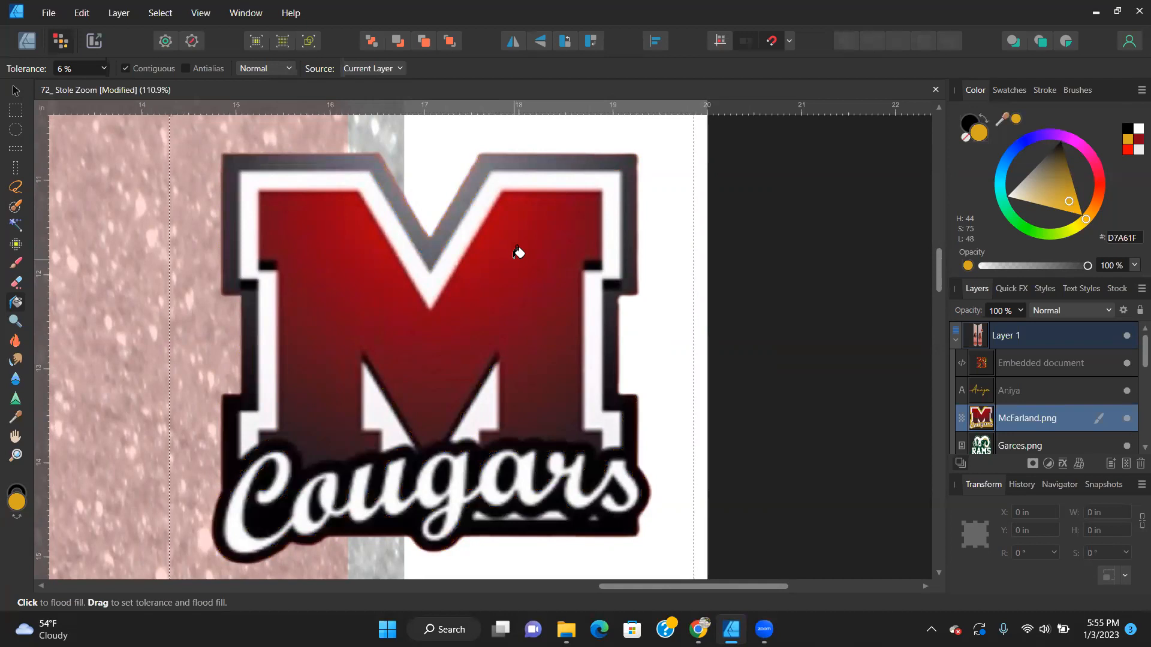
# Move the McFarland Cougars logo onto the left stole panel, just above the top photo, with its lower edge on the horizontal guide.
pyautogui.hotkey('ctrl', '0')
pyautogui.hotkey('ctrl', 'd')
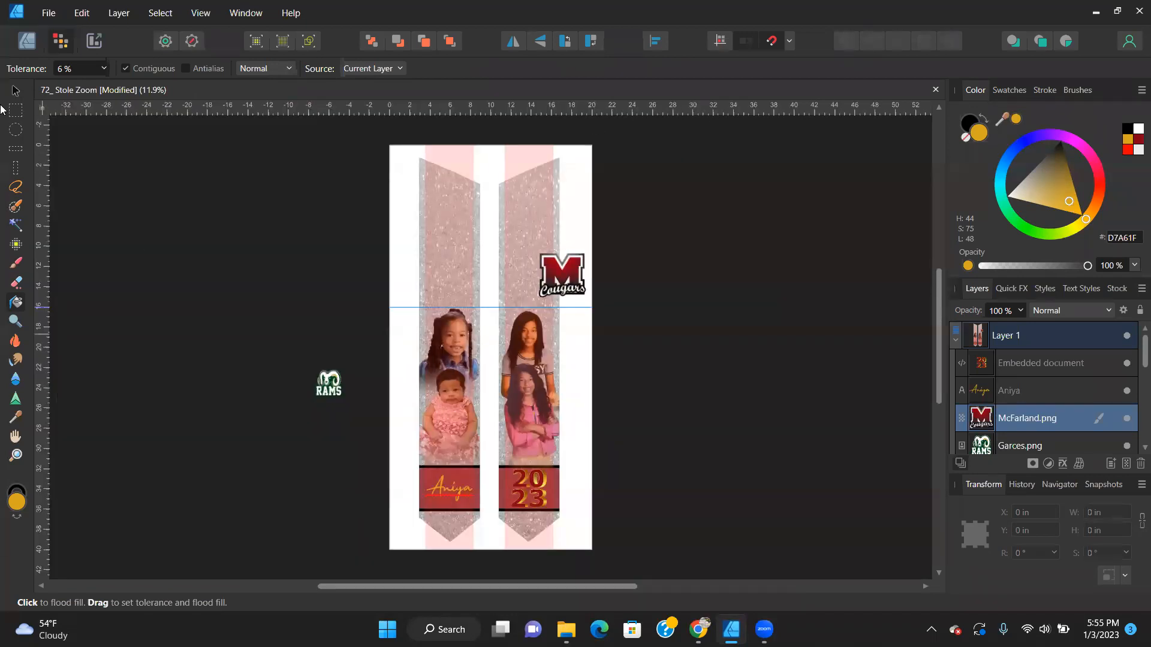
pyautogui.click(15, 91)
pyautogui.moveTo(563, 273); pyautogui.dragTo(450, 451)
pyautogui.moveTo(461, 395); pyautogui.dragTo(450, 294)
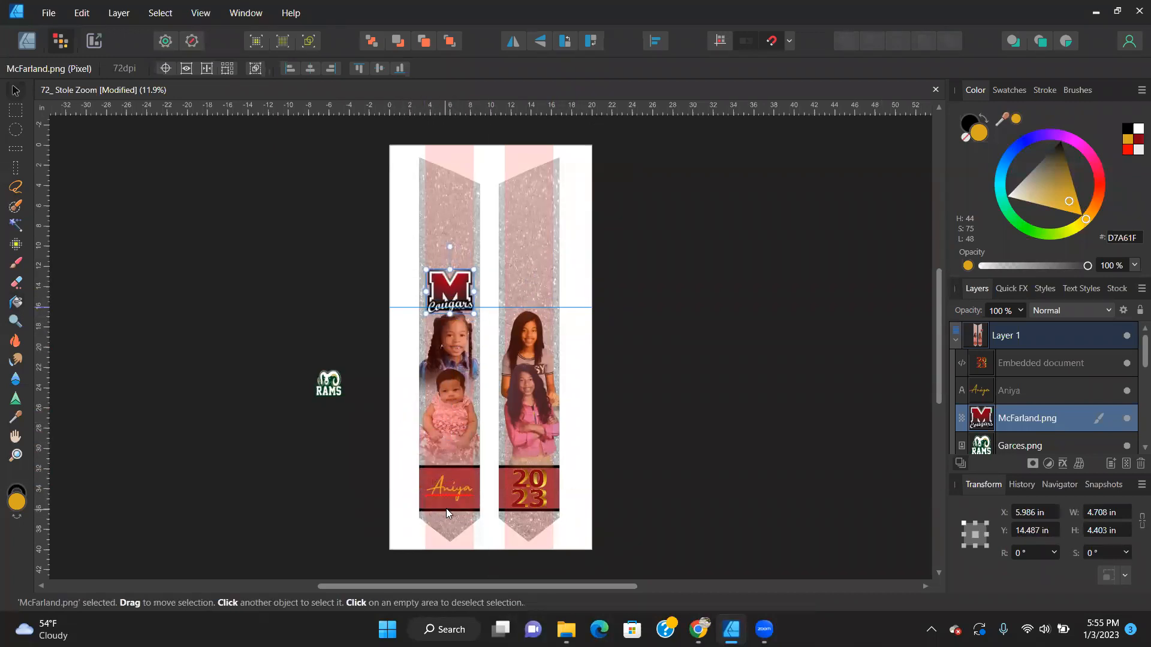
pyautogui.scroll(2, 449, 504)
pyautogui.scroll(-5, 449, 502)
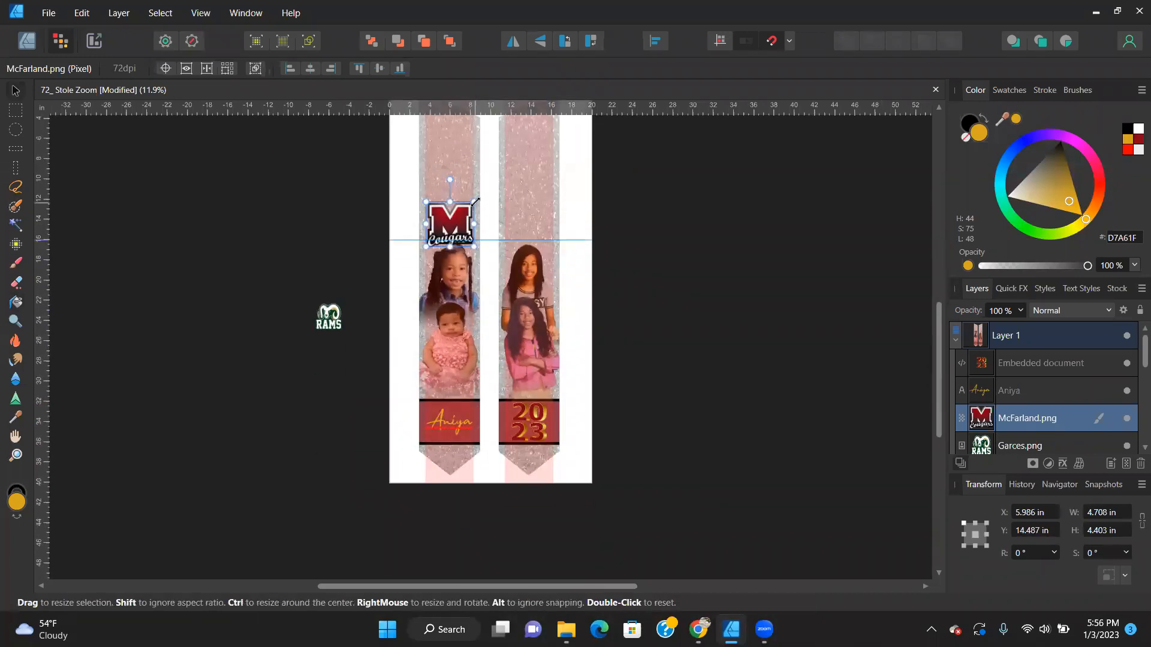
pyautogui.scroll(5, 452, 224)
pyautogui.moveTo(471, 302)
pyautogui.mouseDown()
pyautogui.moveTo(460, 301)
pyautogui.moveTo(472, 290)
pyautogui.moveTo(474, 305)
pyautogui.moveTo(470, 284)
pyautogui.mouseUp()
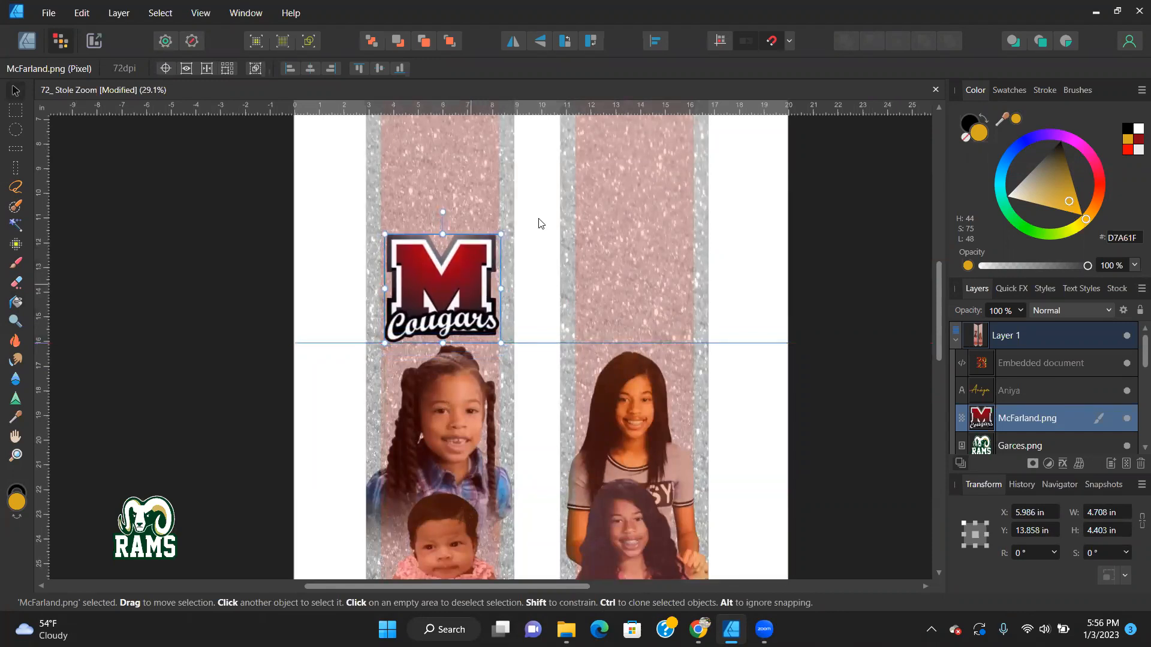
# Set the Cougars logo to 50% opacity and enlarge it to about 5.9 in wide, spanning the left panel.
pyautogui.press('5')
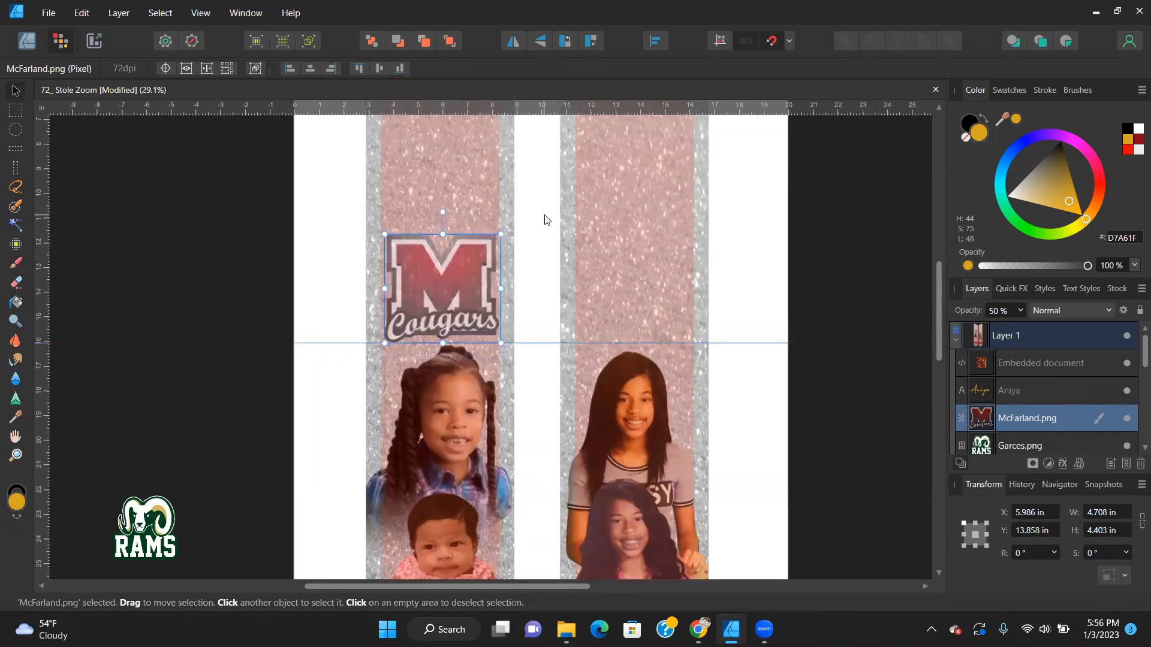
pyautogui.moveTo(497, 343); pyautogui.dragTo(513, 367)
pyautogui.moveTo(450, 304); pyautogui.dragTo(447, 306)
# Move the Cougars logo down the left panel to its pointed tip, overlapping the lower part of the name band.
pyautogui.scroll(-5, 459, 279)
pyautogui.moveTo(465, 211); pyautogui.dragTo(462, 497)
pyautogui.scroll(-8, 487, 378)
pyautogui.moveTo(452, 159); pyautogui.dragTo(455, 402)
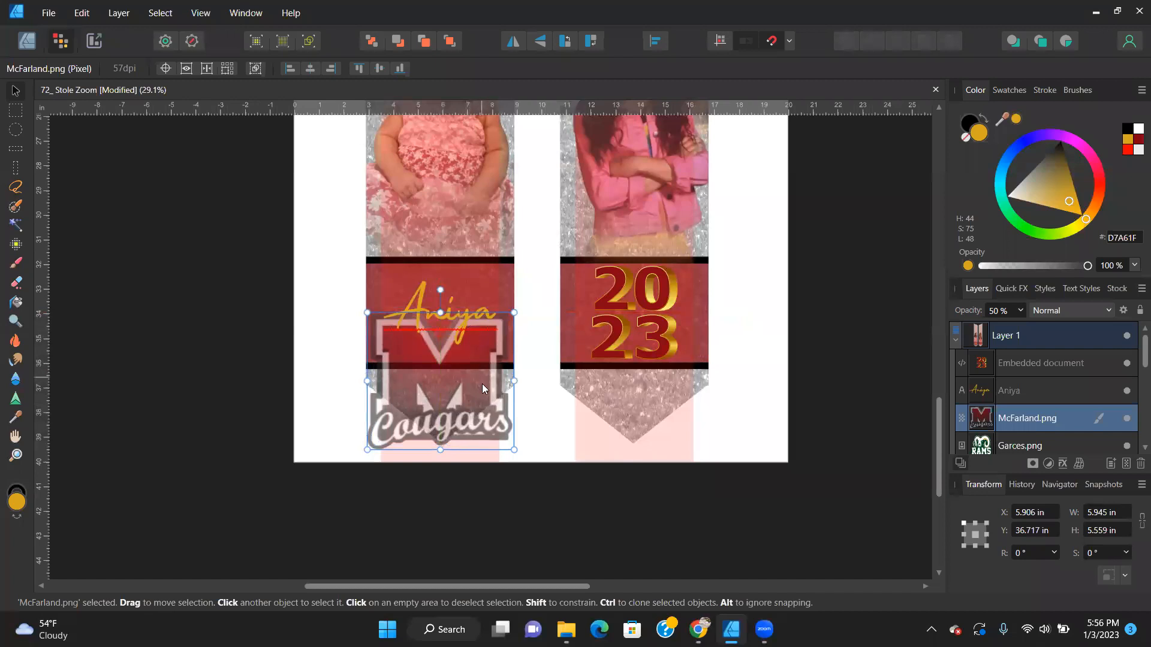
# Select both red band groups, the graduate's name and the 2023 artwork, and move them up together slightly.
pyautogui.click(478, 282)
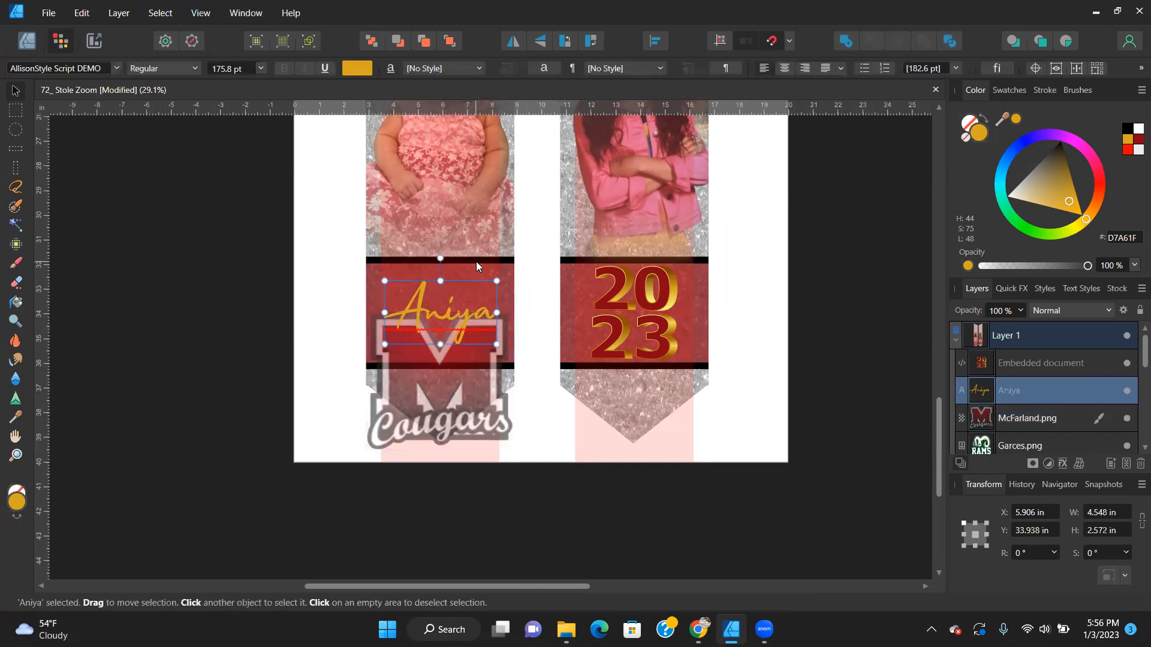
pyautogui.keyDown('shift'); pyautogui.click(477, 266); pyautogui.keyUp('shift')
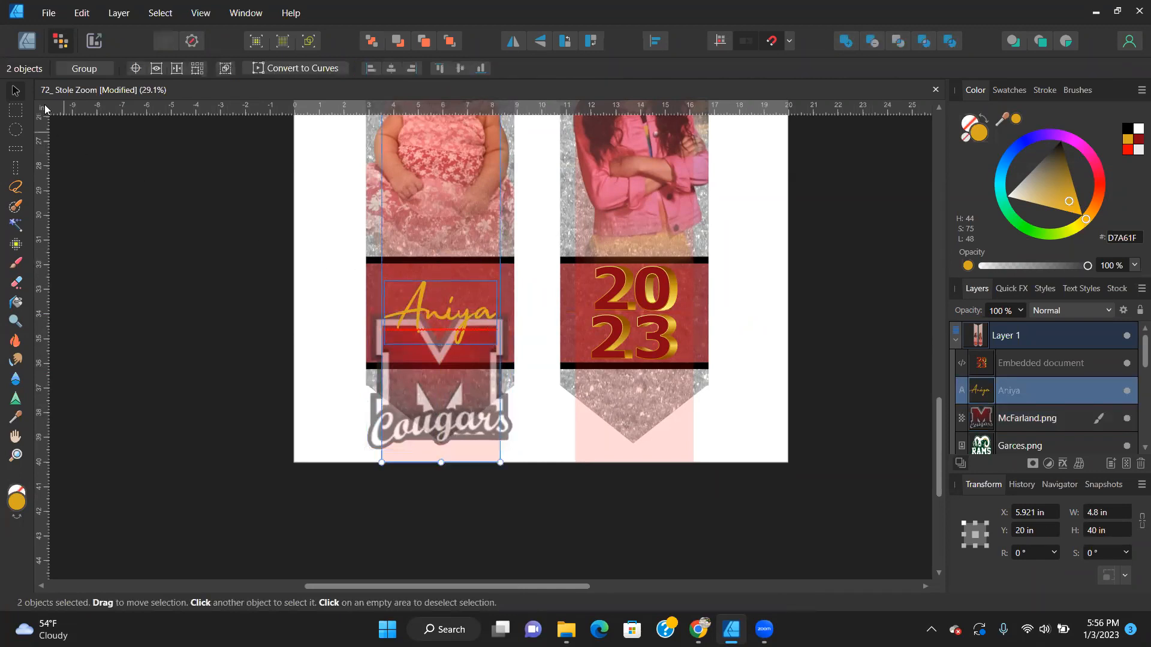
pyautogui.click(25, 44)
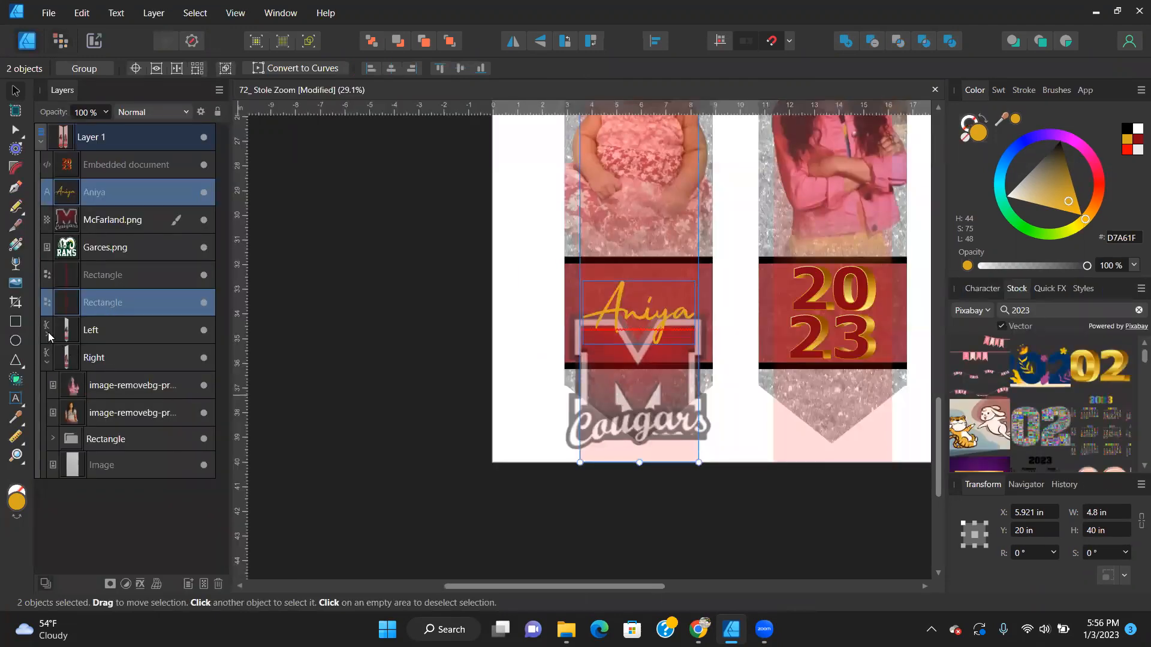
pyautogui.click(47, 335)
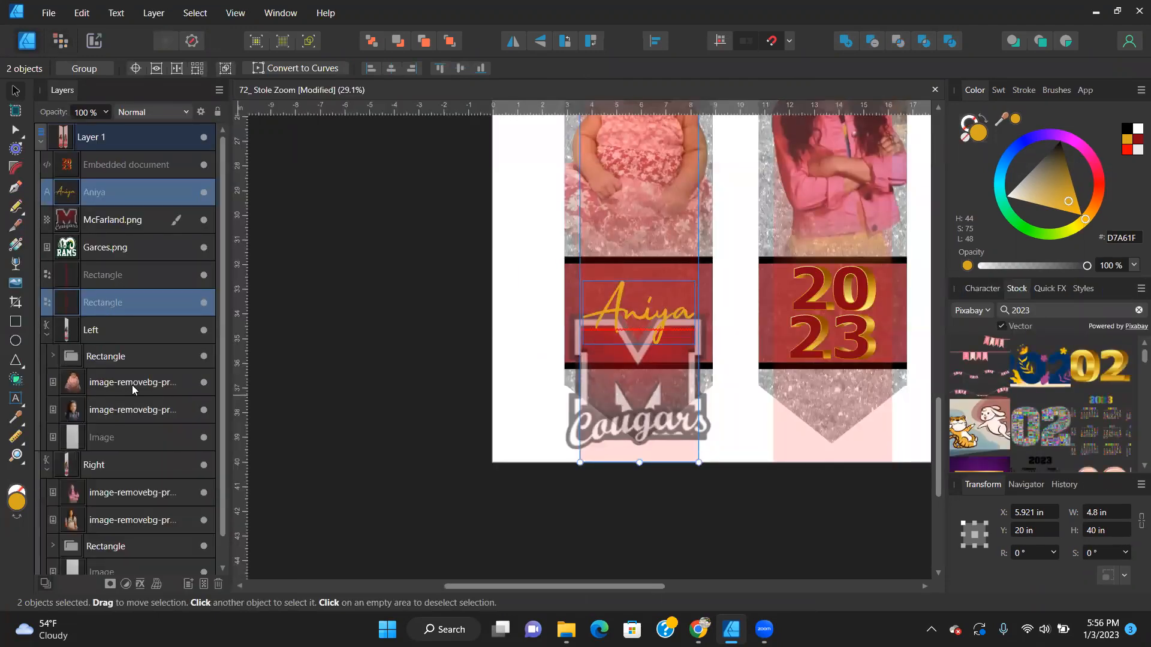
pyautogui.click(102, 357)
pyautogui.scroll(-1, 99, 408)
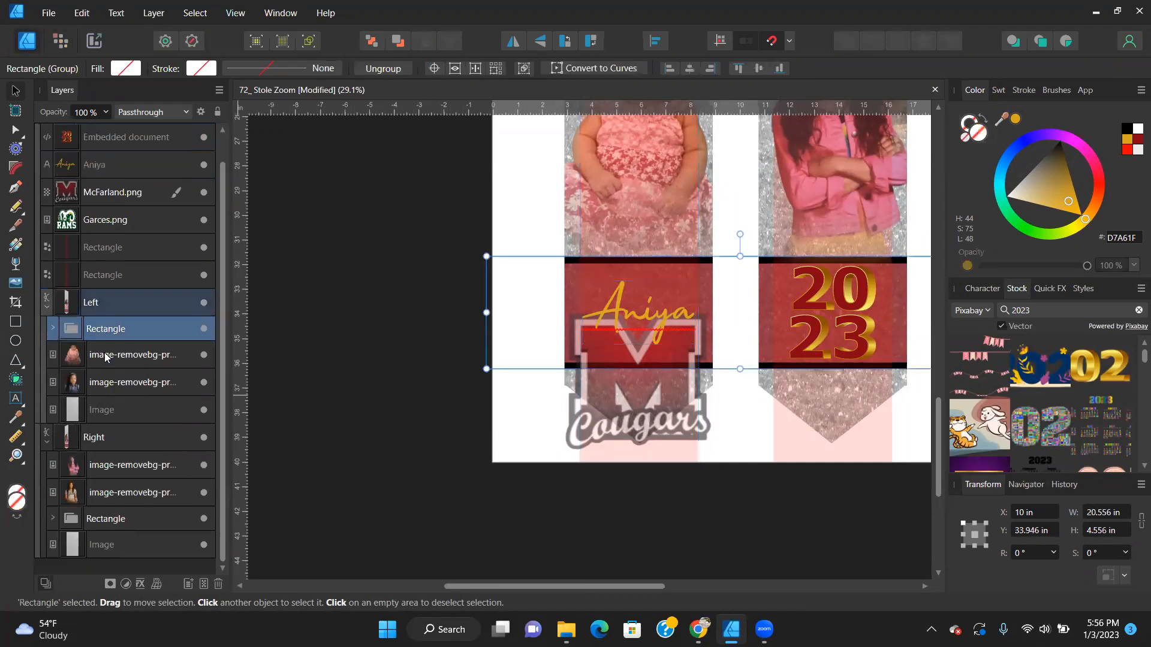
pyautogui.keyDown('ctrl'); pyautogui.click(120, 519); pyautogui.keyUp('ctrl')
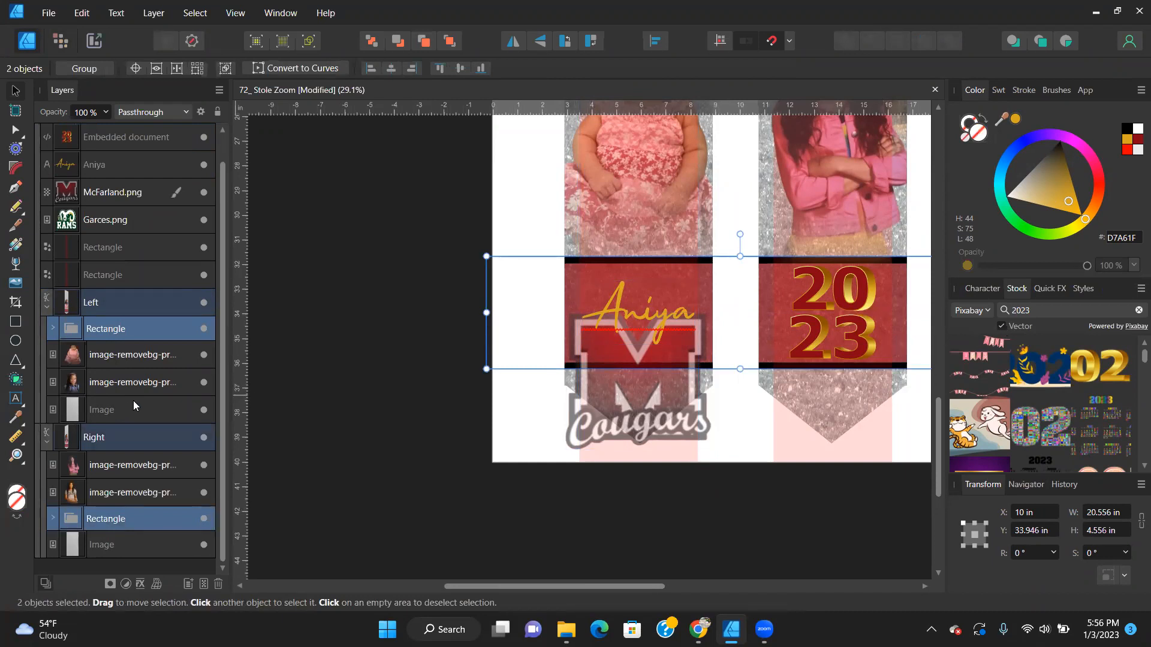
pyautogui.keyDown('ctrl'); pyautogui.click(101, 168); pyautogui.keyUp('ctrl')
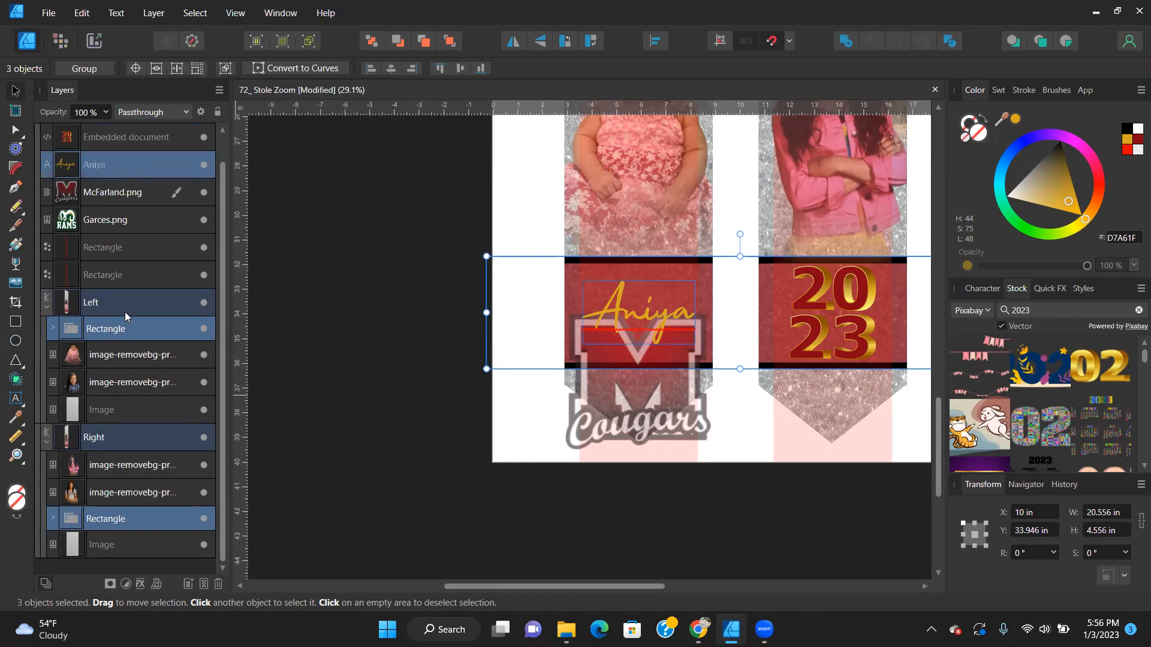
pyautogui.scroll(1, 125, 311)
pyautogui.keyDown('ctrl'); pyautogui.click(117, 163); pyautogui.keyUp('ctrl')
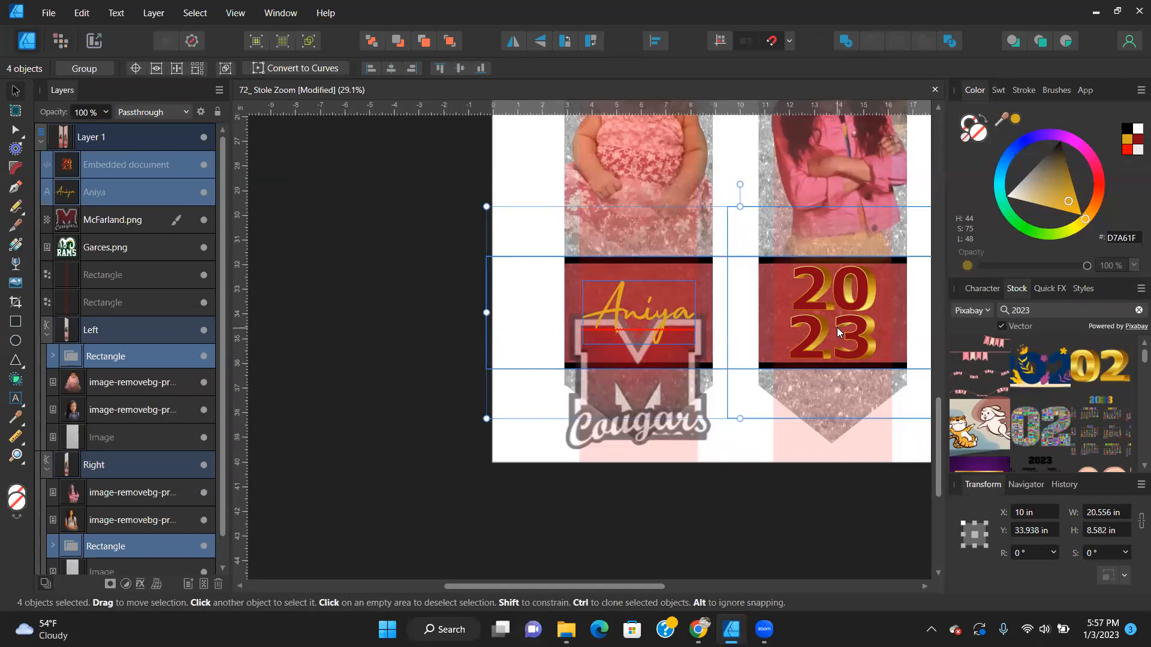
pyautogui.moveTo(837, 327); pyautogui.dragTo(838, 292)
# Shrink the Cougars logo to about 3.9 in wide and center it in the pointed tip below the name band.
pyautogui.click(616, 386)
pyautogui.moveTo(712, 312); pyautogui.dragTo(698, 351)
pyautogui.moveTo(648, 384); pyautogui.dragTo(650, 379)
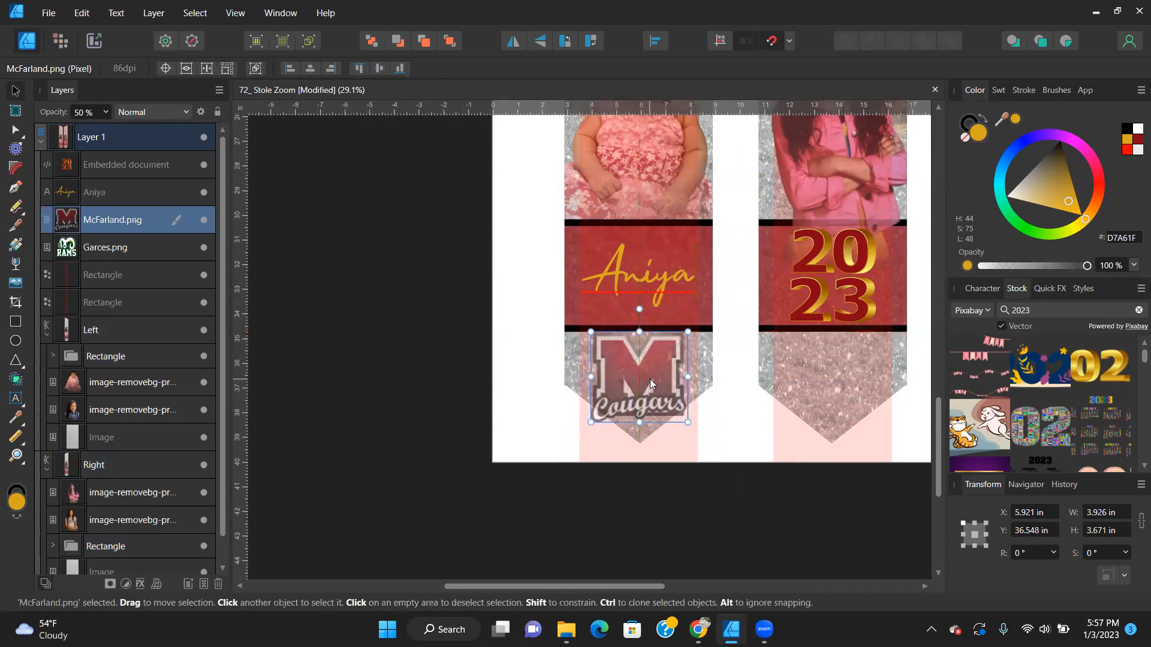
pyautogui.hotkey('ctrl', '0')
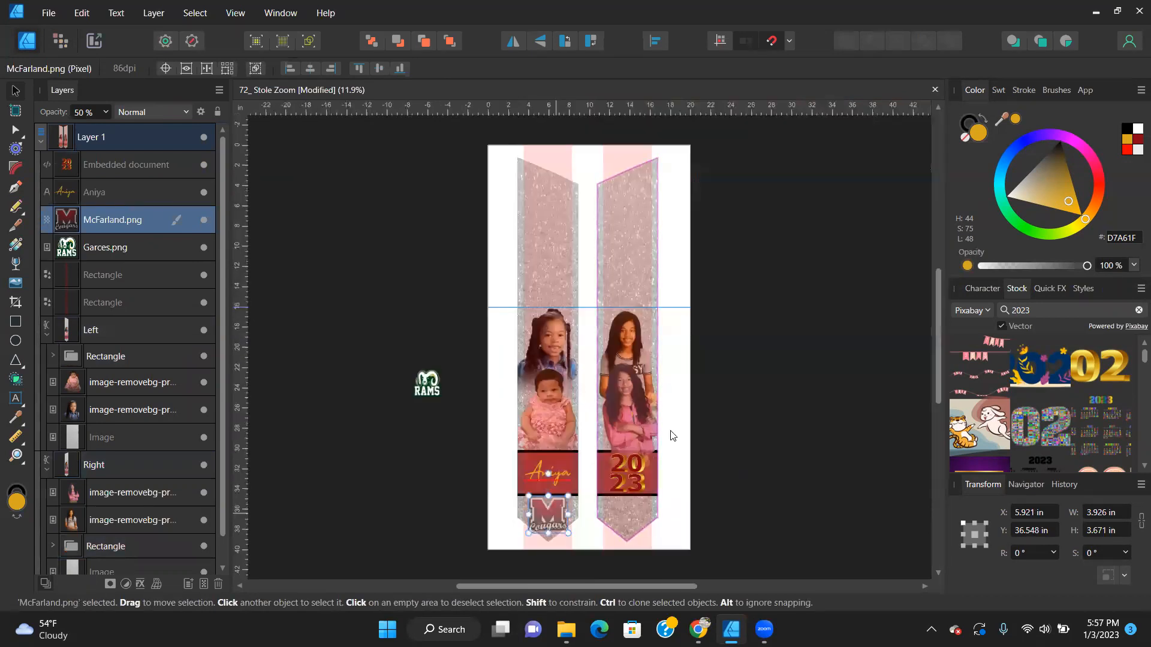
pyautogui.click(753, 515)
# Enlarge the Cougars logo to about 5.7 in wide and center it directly below the name band.
pyautogui.scroll(2, 586, 520)
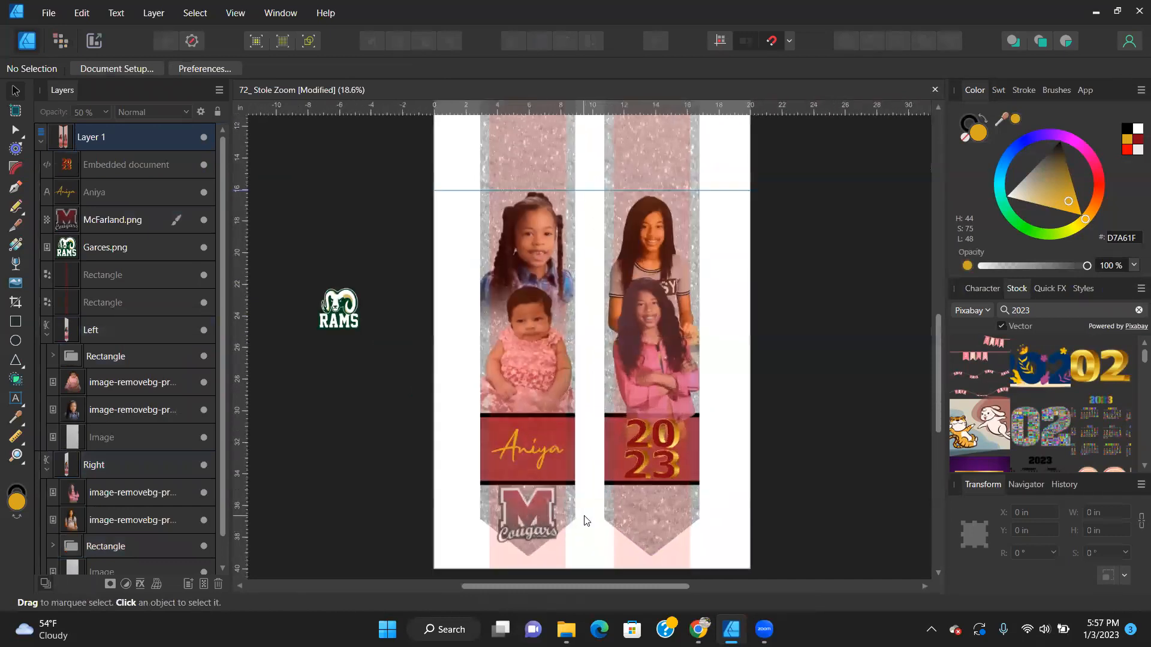
pyautogui.scroll(2, 736, 469)
pyautogui.scroll(-3, 772, 389)
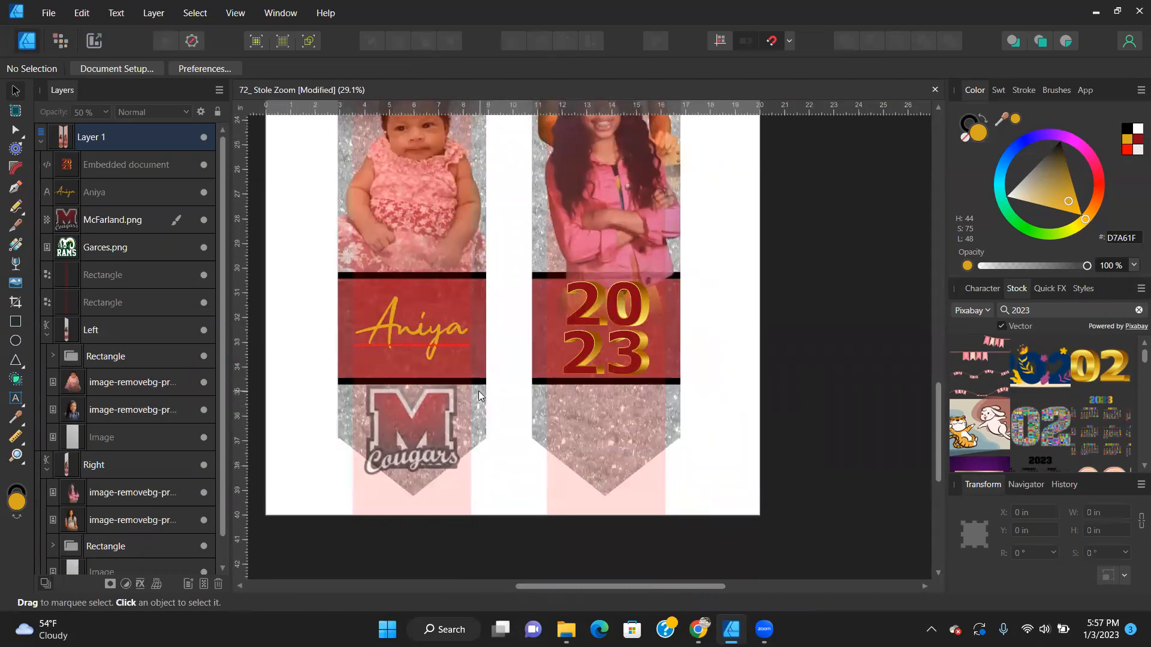
pyautogui.click(429, 427)
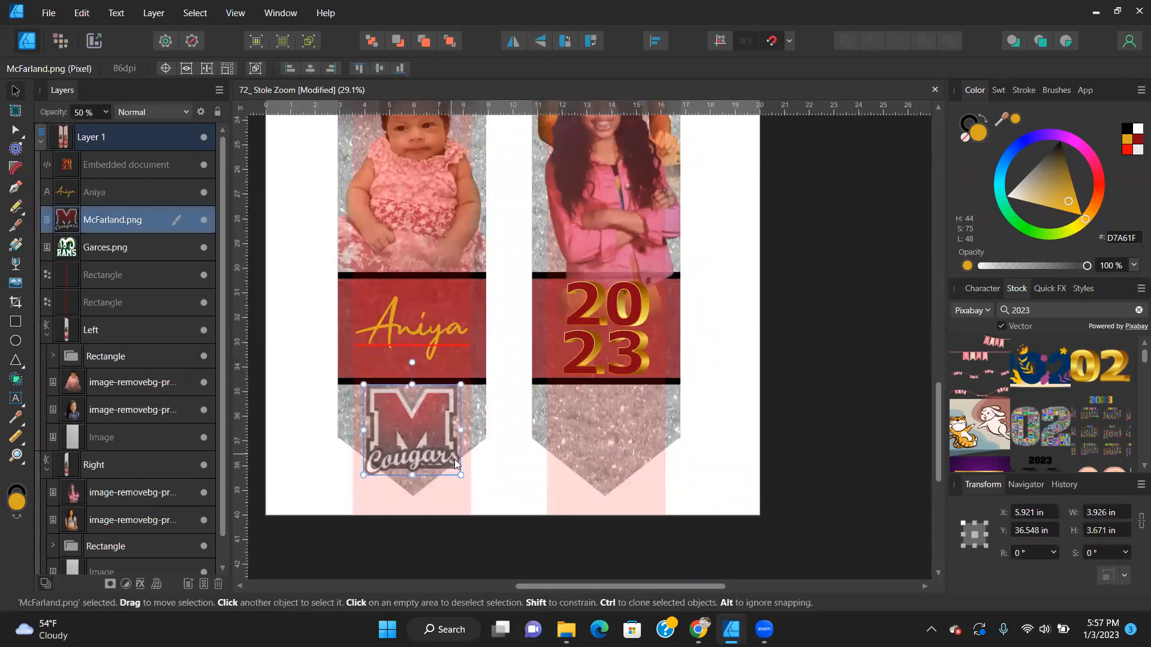
pyautogui.moveTo(464, 487); pyautogui.dragTo(483, 495)
pyautogui.moveTo(425, 436); pyautogui.dragTo(423, 453)
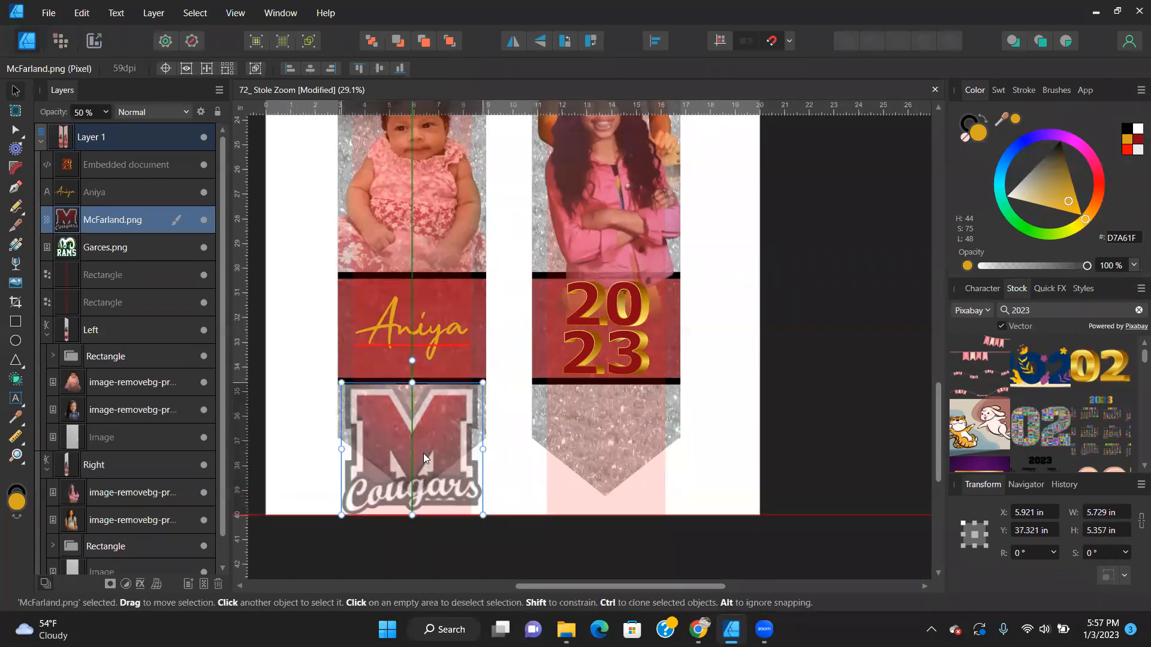
# Try clipping the Cougars logo inside the Left panel shape and moving it up over the baby photo.
pyautogui.moveTo(108, 226); pyautogui.dragTo(106, 336)
pyautogui.moveTo(432, 441); pyautogui.dragTo(434, 422)
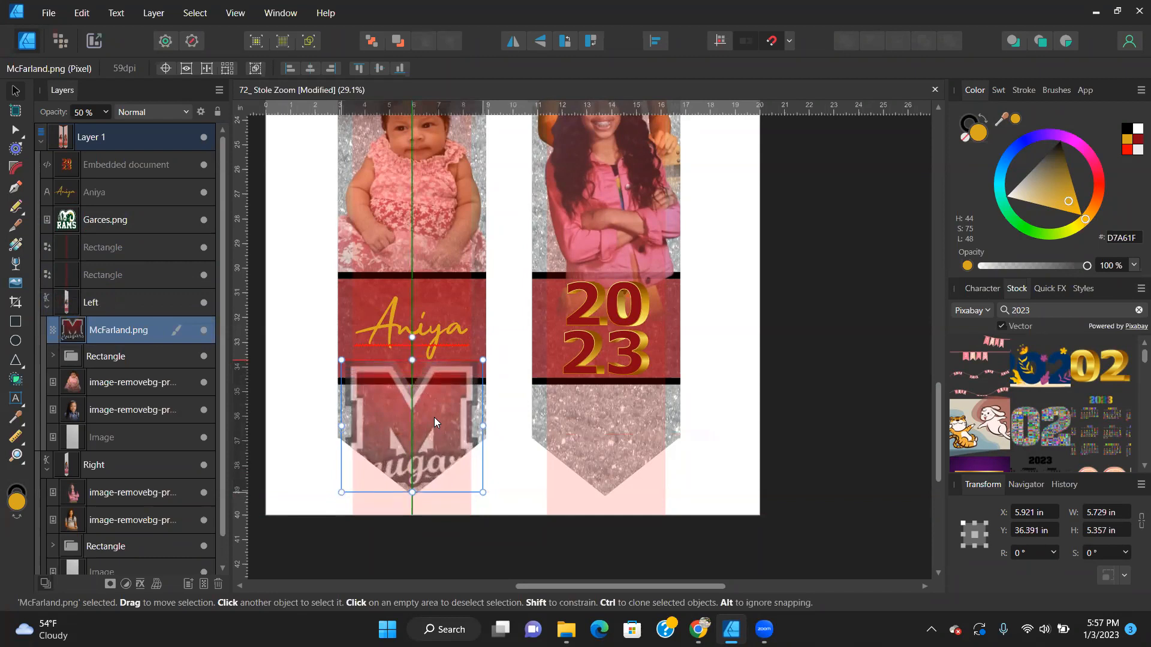
pyautogui.moveTo(434, 417); pyautogui.dragTo(422, 145)
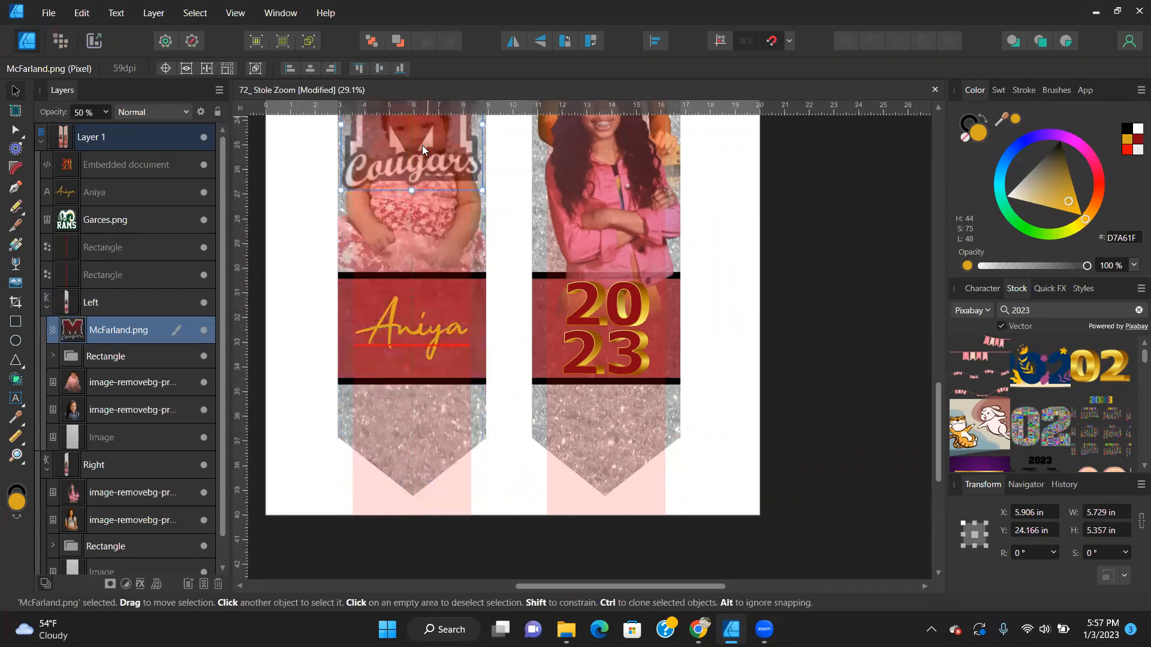
pyautogui.scroll(2, 501, 435)
pyautogui.scroll(5, 501, 435)
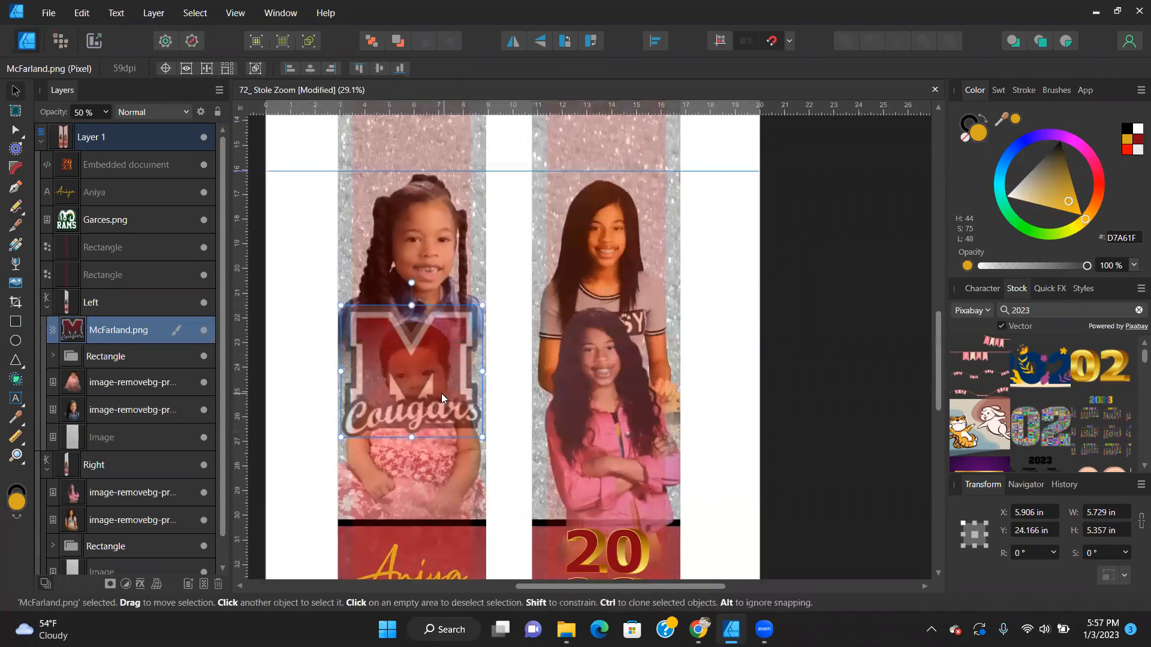
pyautogui.scroll(-5, 441, 394)
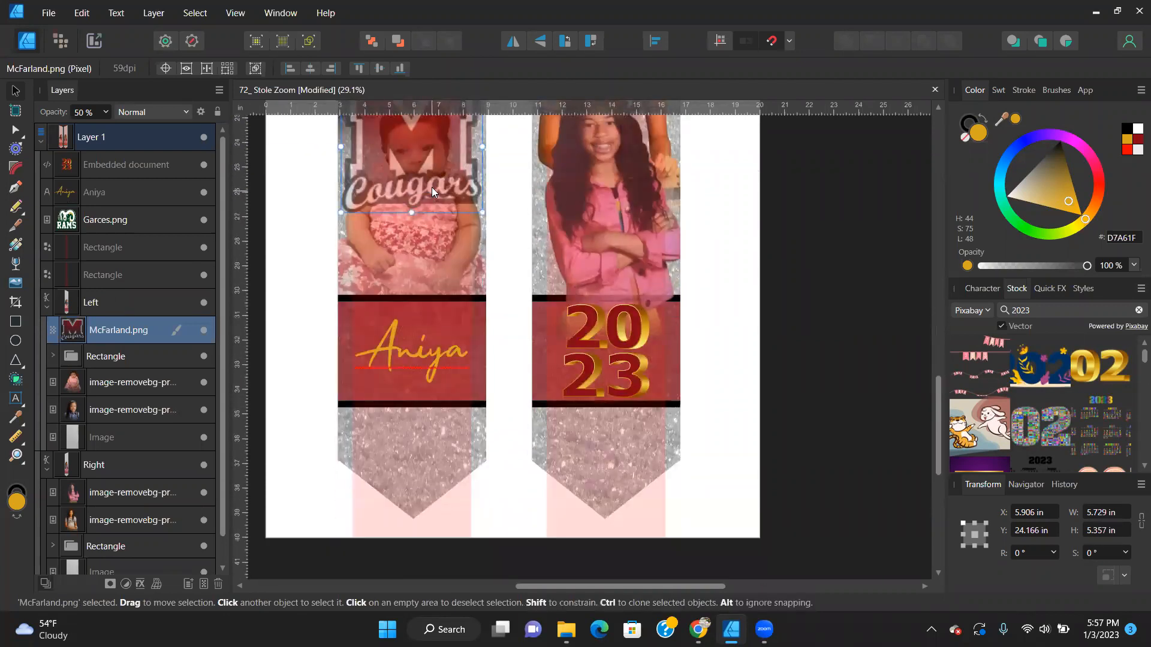
# Undo the logo's clipping, moves and resizing and the upward shift of the red bands, name and 2023.
pyautogui.hotkey('ctrl', 'z')
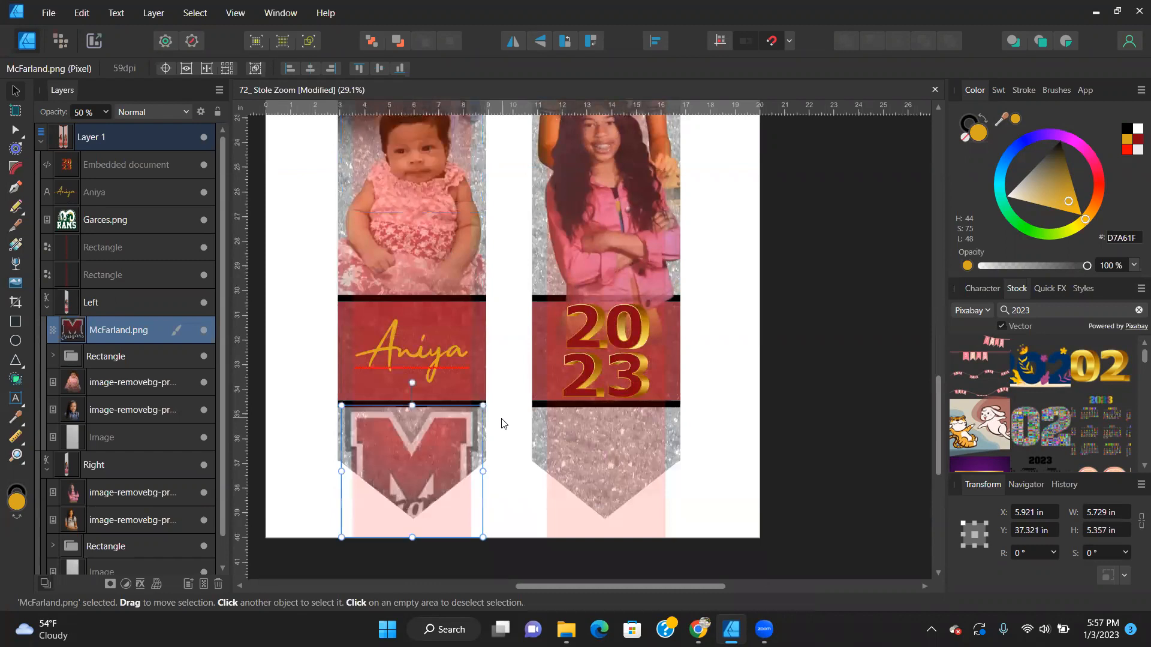
pyautogui.hotkey('ctrl', 'z')
pyautogui.click(504, 425)
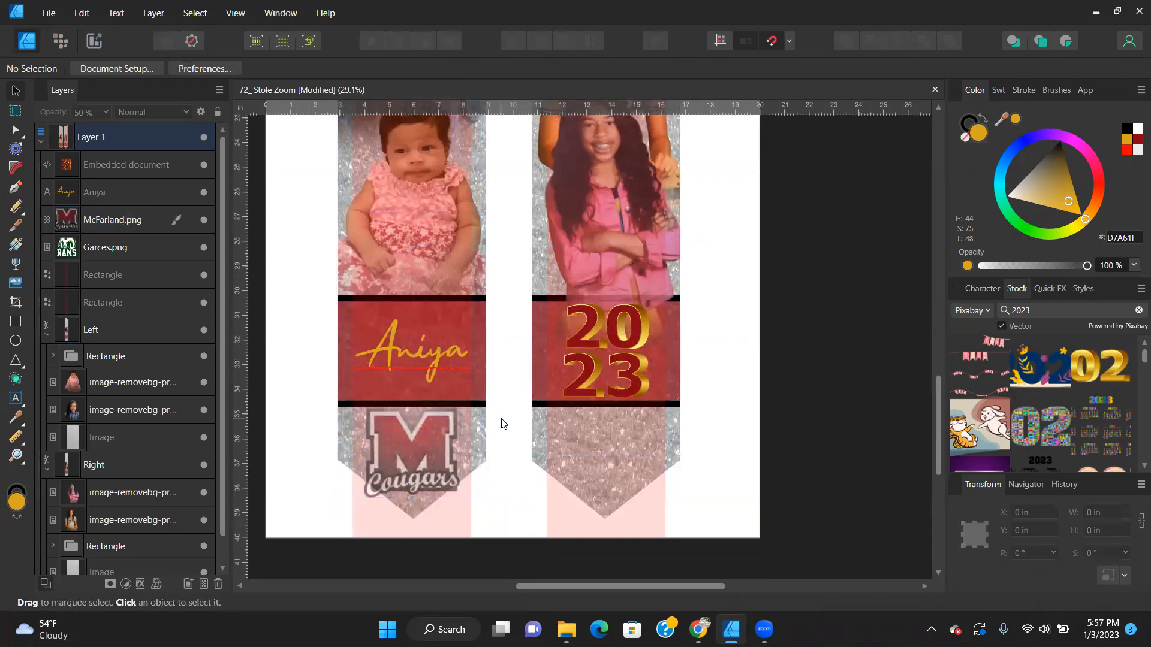
pyautogui.hotkey('ctrl', 'z')
pyautogui.hotkey('ctrl', 'z')
pyautogui.hotkey('ctrl', 'z')
pyautogui.hotkey('ctrl', 'z')
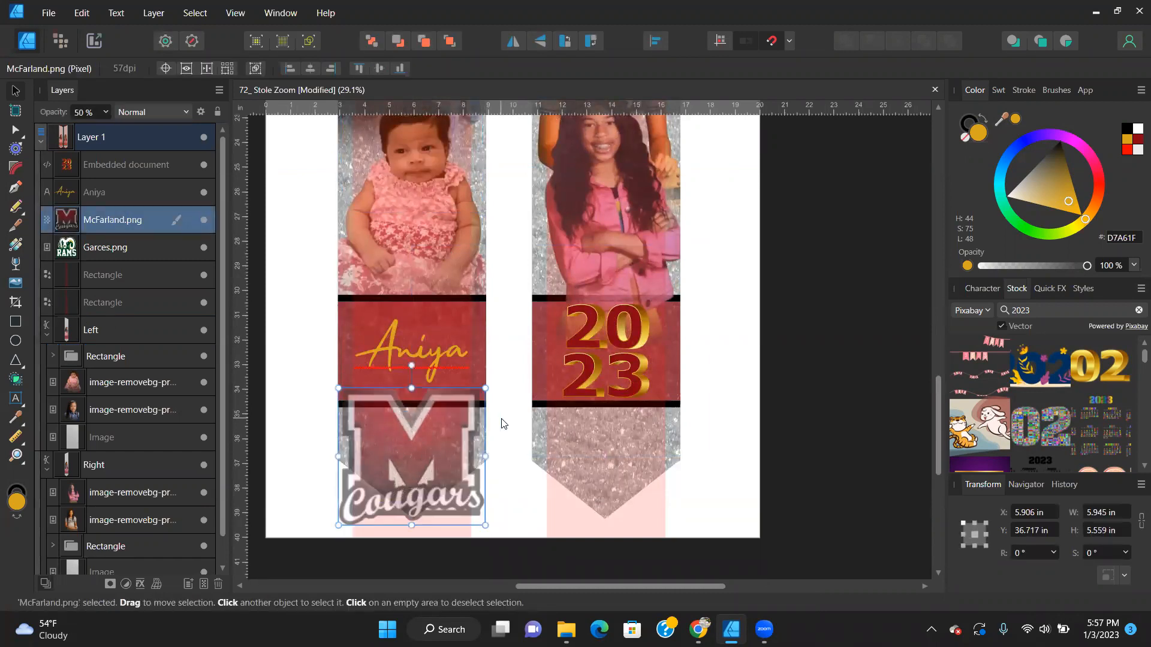
pyautogui.hotkey('ctrl', 'z')
# Move the Cougars logo back up the left panel, centered above the top photo with its lower edge on the guide.
pyautogui.moveTo(433, 486); pyautogui.dragTo(436, 199)
pyautogui.scroll(8, 472, 375)
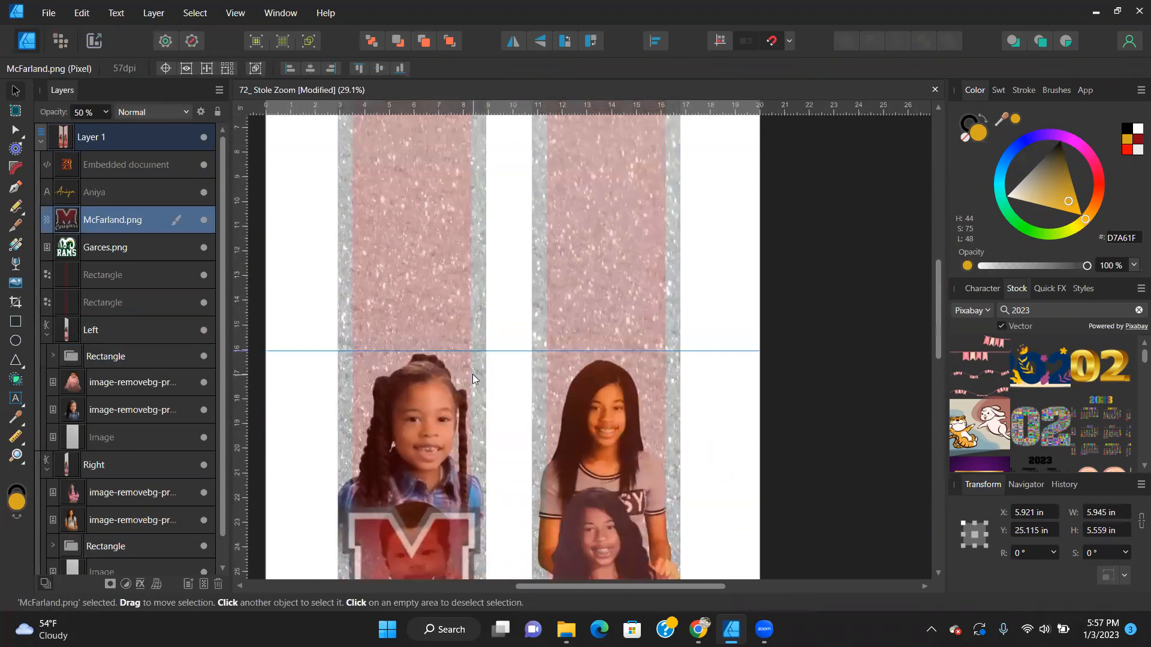
pyautogui.moveTo(431, 547); pyautogui.dragTo(430, 270)
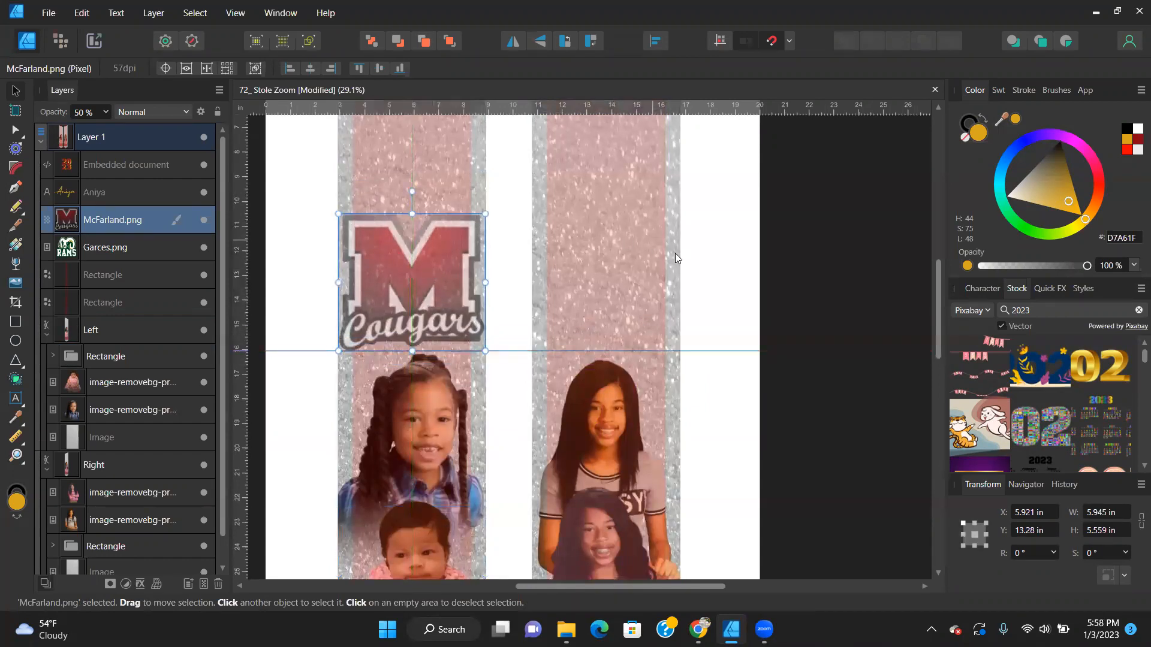
pyautogui.scroll(-3, 675, 253)
pyautogui.hscroll(1, 671, 288)
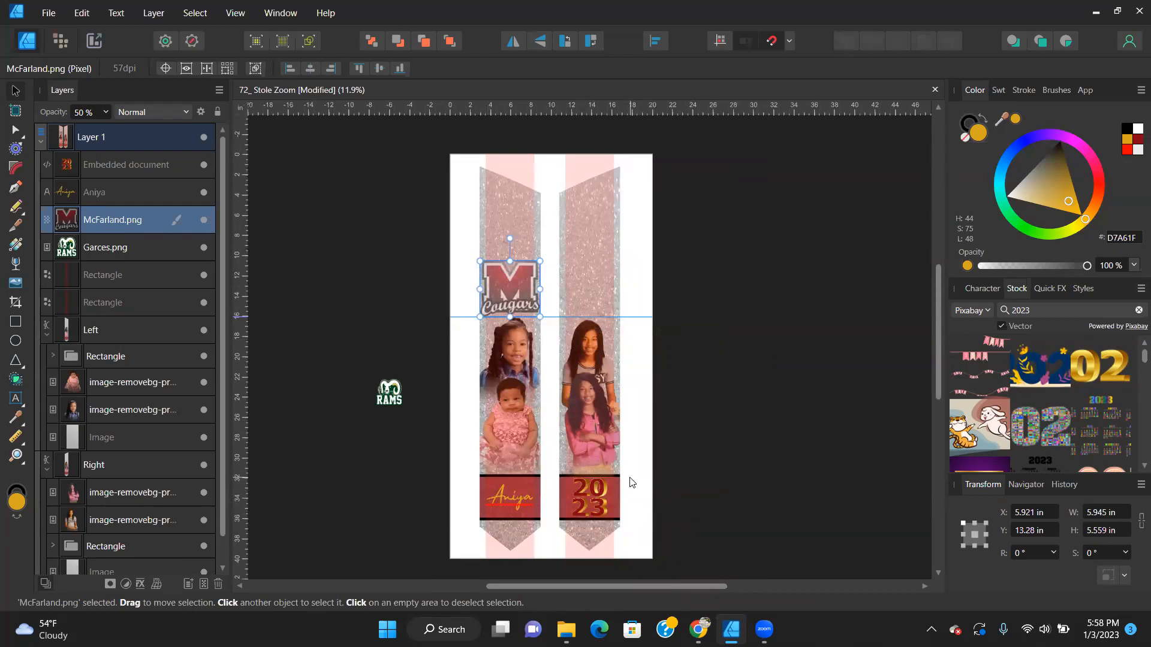
# Move all four photos on the left and right panels down together by about 2.2 in to meet the red bands.
pyautogui.click(512, 446)
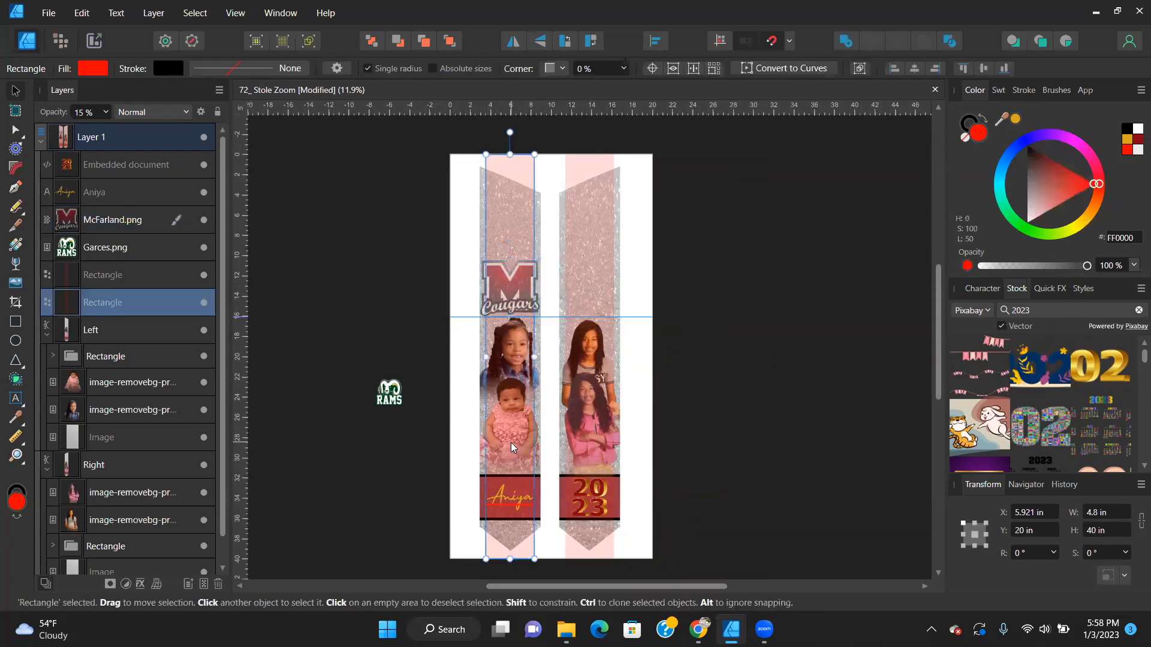
pyautogui.scroll(2, 511, 442)
pyautogui.scroll(2, 510, 429)
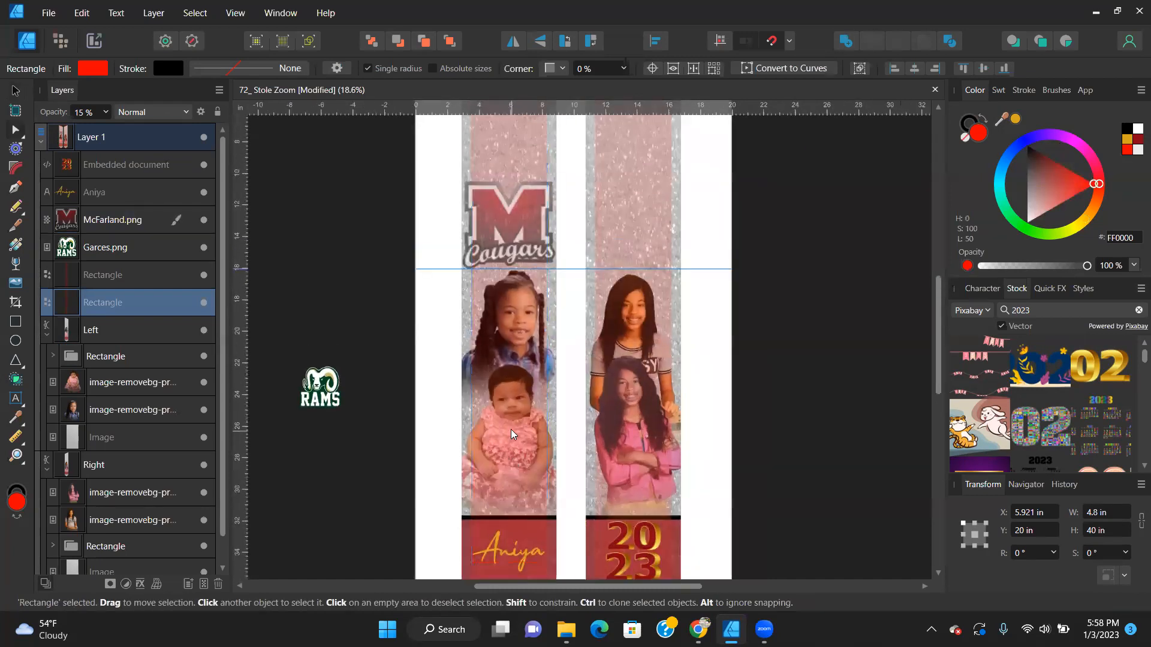
pyautogui.scroll(-3, 511, 428)
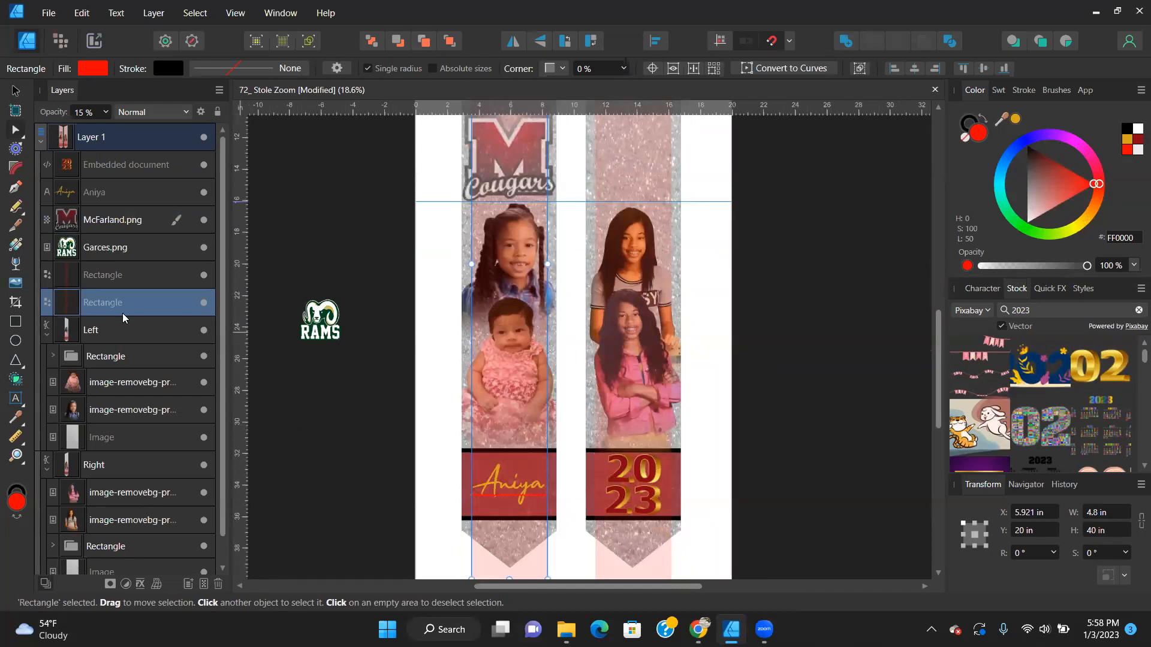
pyautogui.click(114, 385)
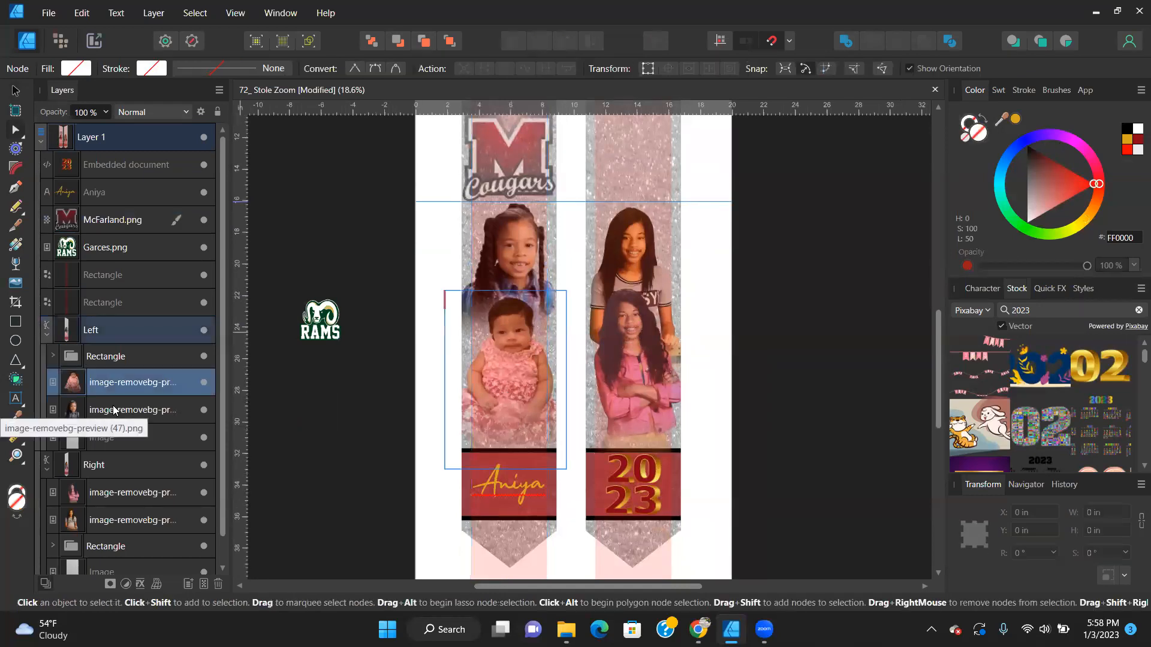
pyautogui.keyDown('shift'); pyautogui.click(114, 411); pyautogui.keyUp('shift')
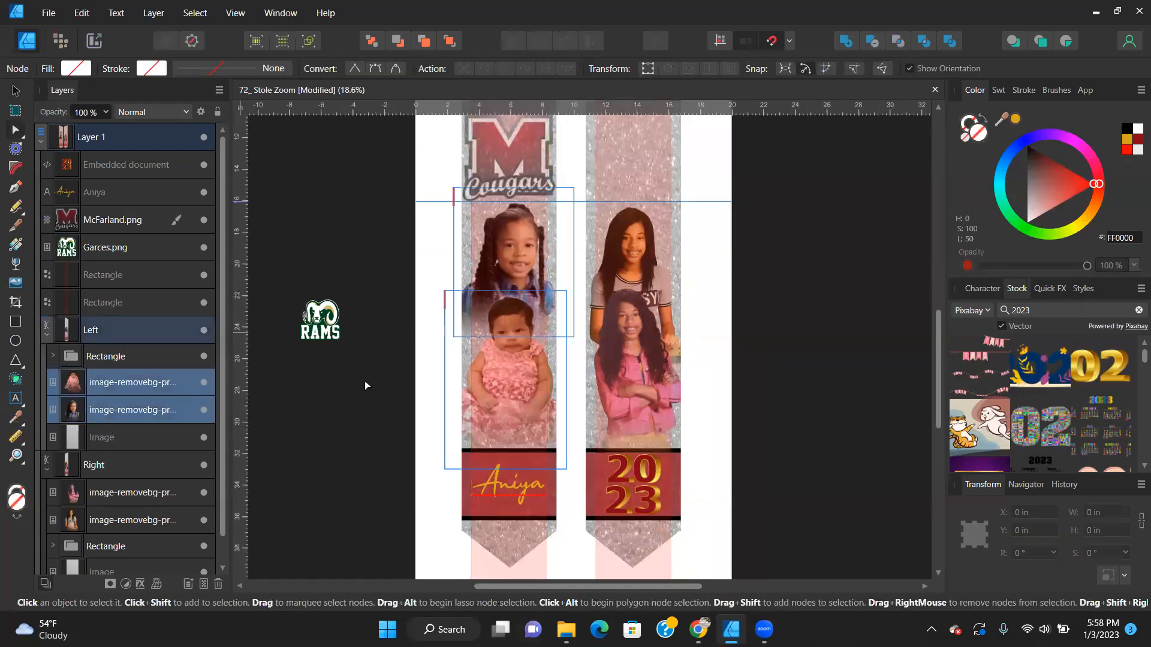
pyautogui.keyDown('ctrl'); pyautogui.click(128, 495); pyautogui.keyUp('ctrl')
pyautogui.keyDown('ctrl'); pyautogui.click(131, 516); pyautogui.keyUp('ctrl')
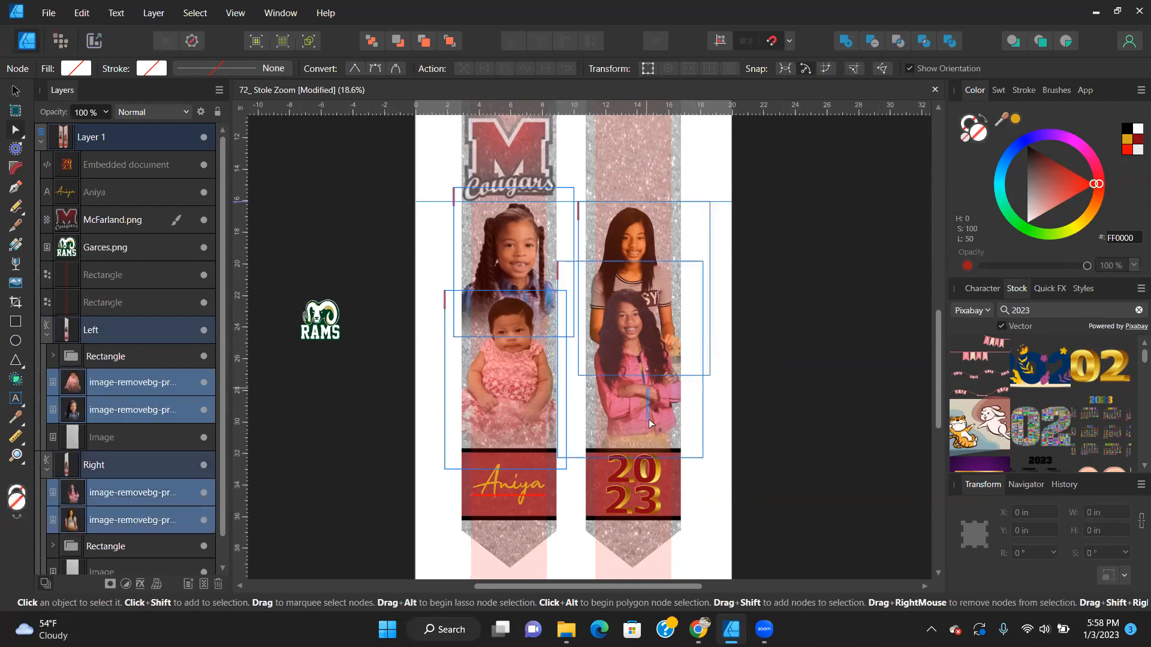
pyautogui.click(15, 91)
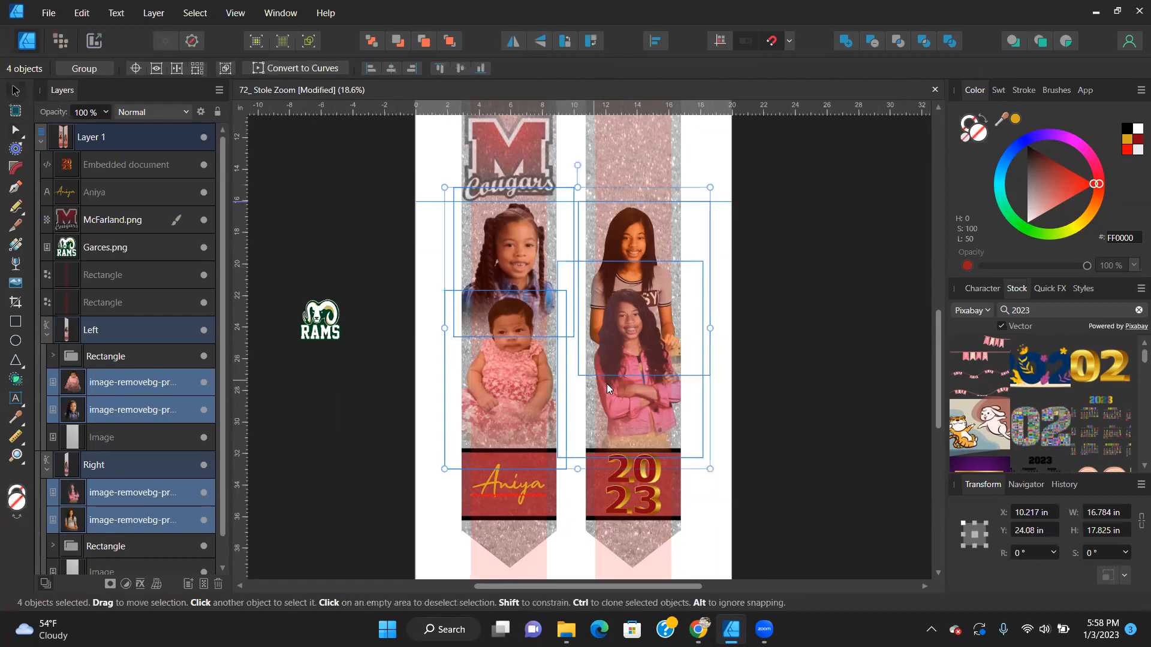
pyautogui.moveTo(634, 398); pyautogui.dragTo(634, 431)
# Bring the Right panel's red band group in front of the photos so it covers the lower edge of the pink-shirt photo.
pyautogui.scroll(3, 642, 419)
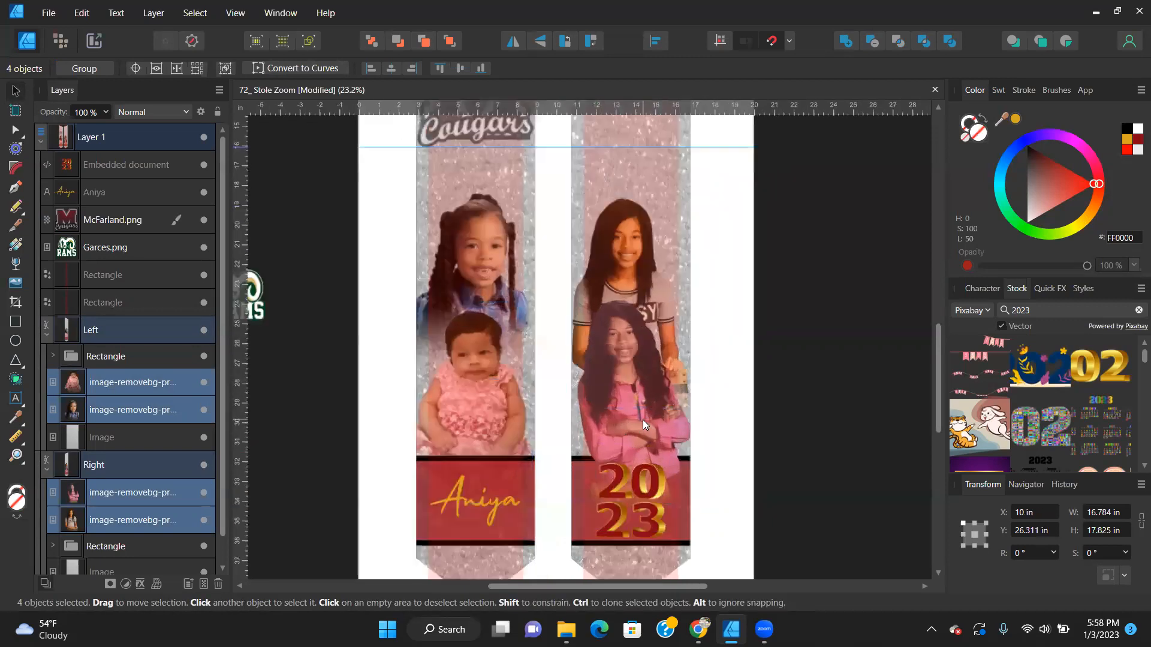
pyautogui.scroll(-2, 643, 419)
pyautogui.click(658, 345)
pyautogui.click(659, 345)
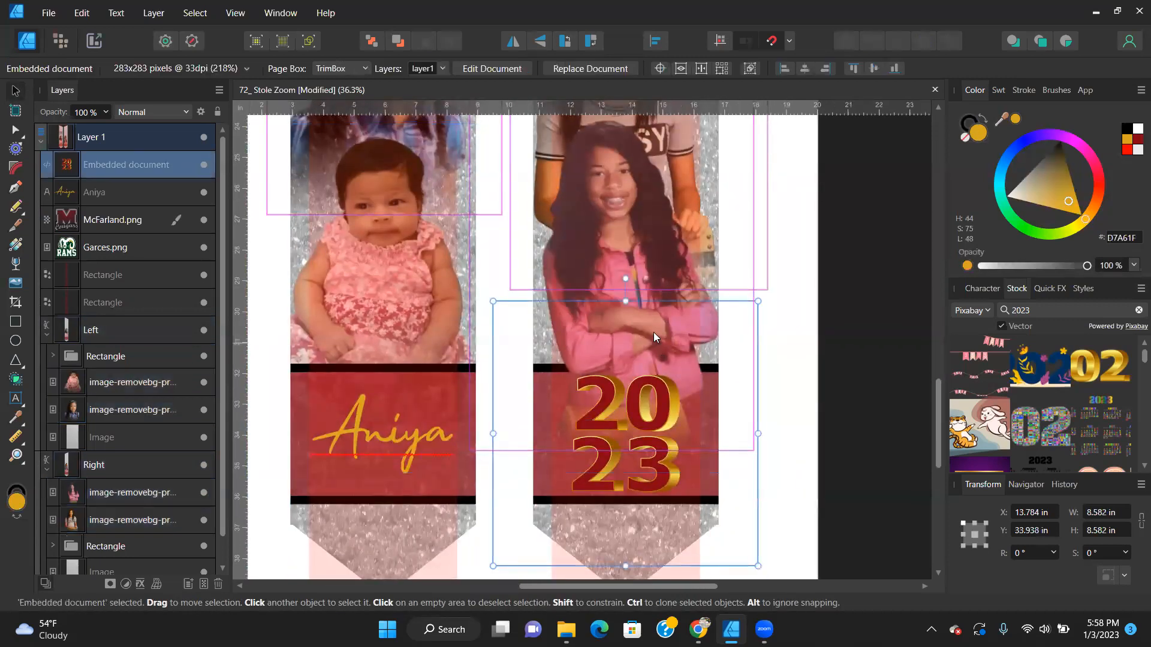
pyautogui.click(624, 253)
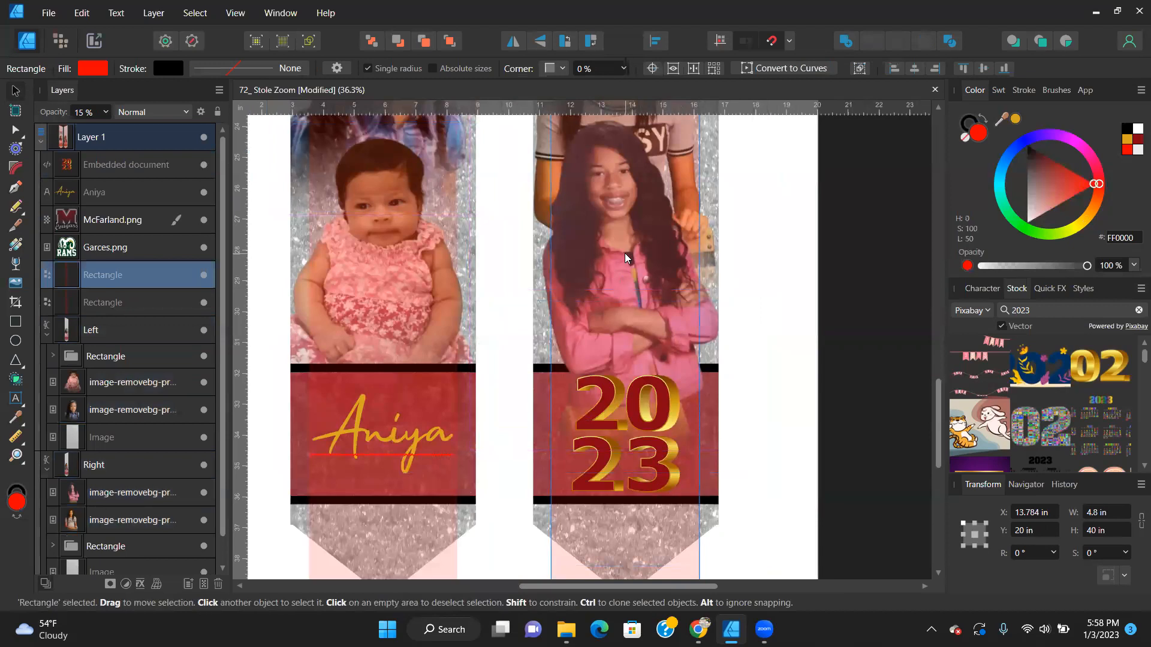
pyautogui.click(98, 495)
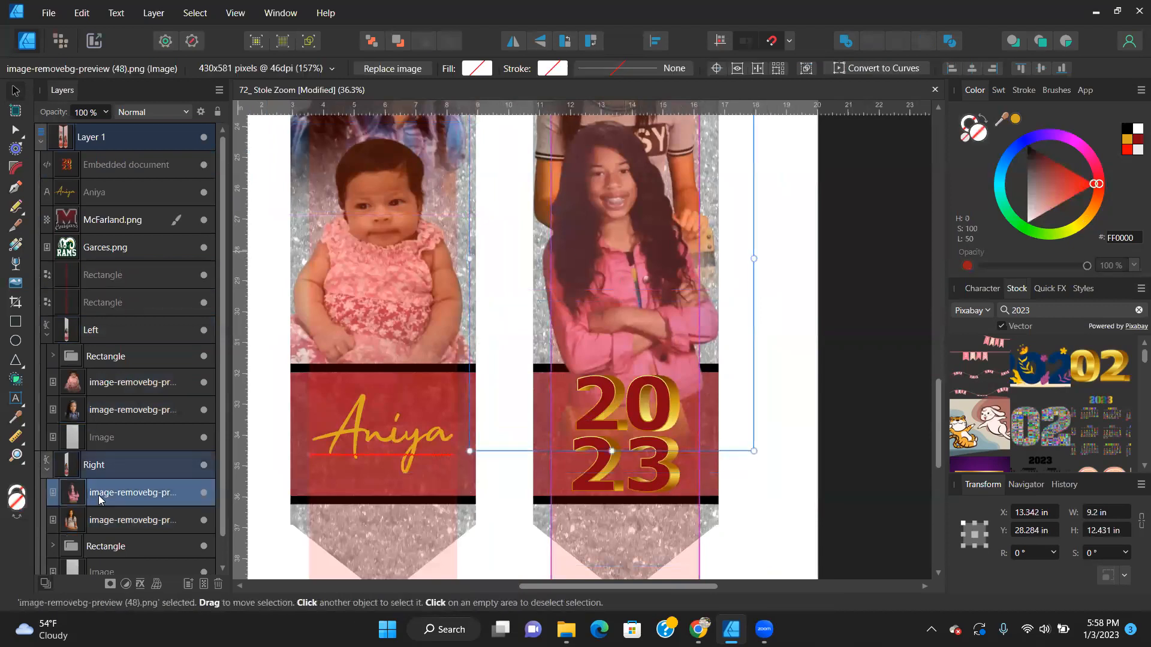
pyautogui.click(113, 546)
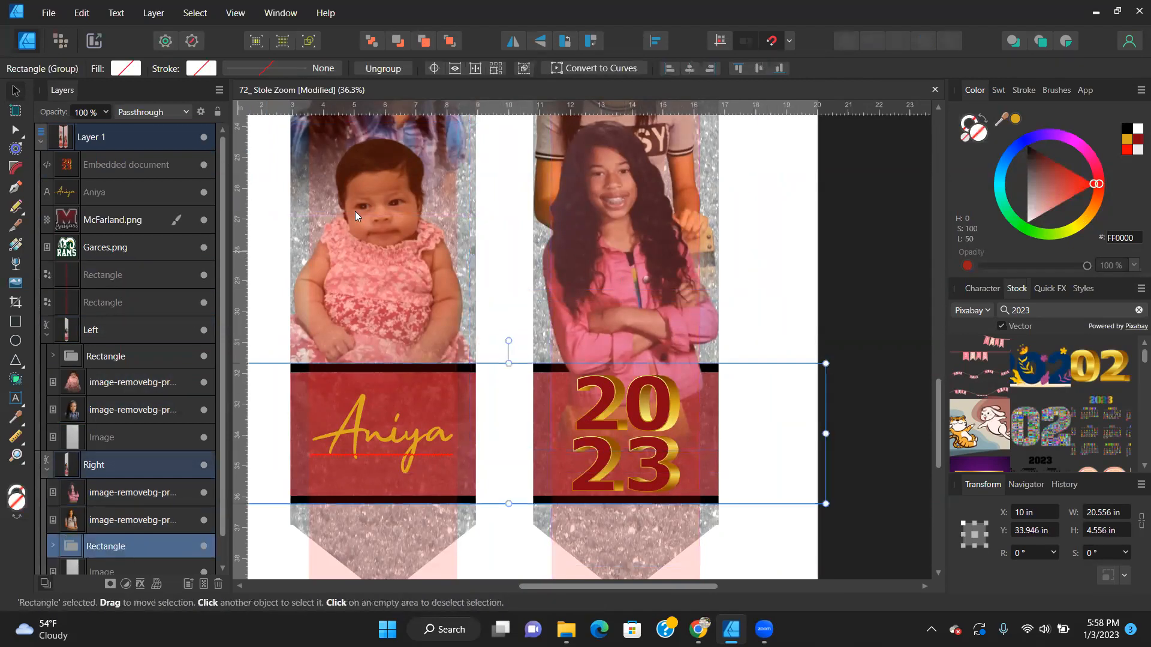
pyautogui.click(449, 42)
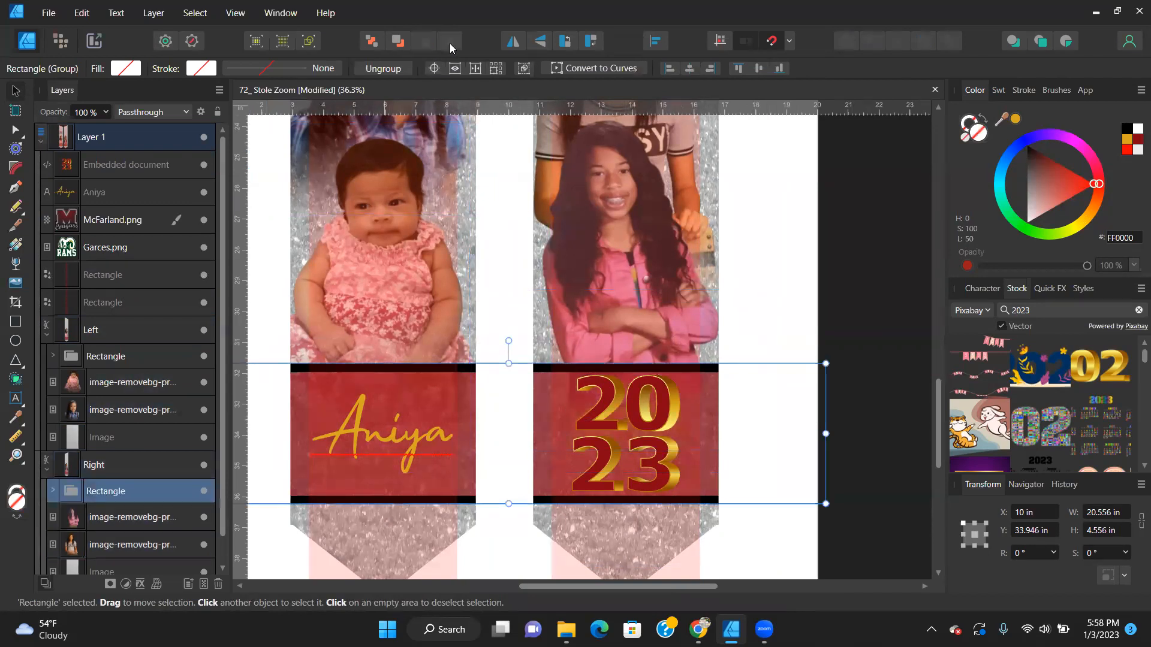
pyautogui.click(867, 272)
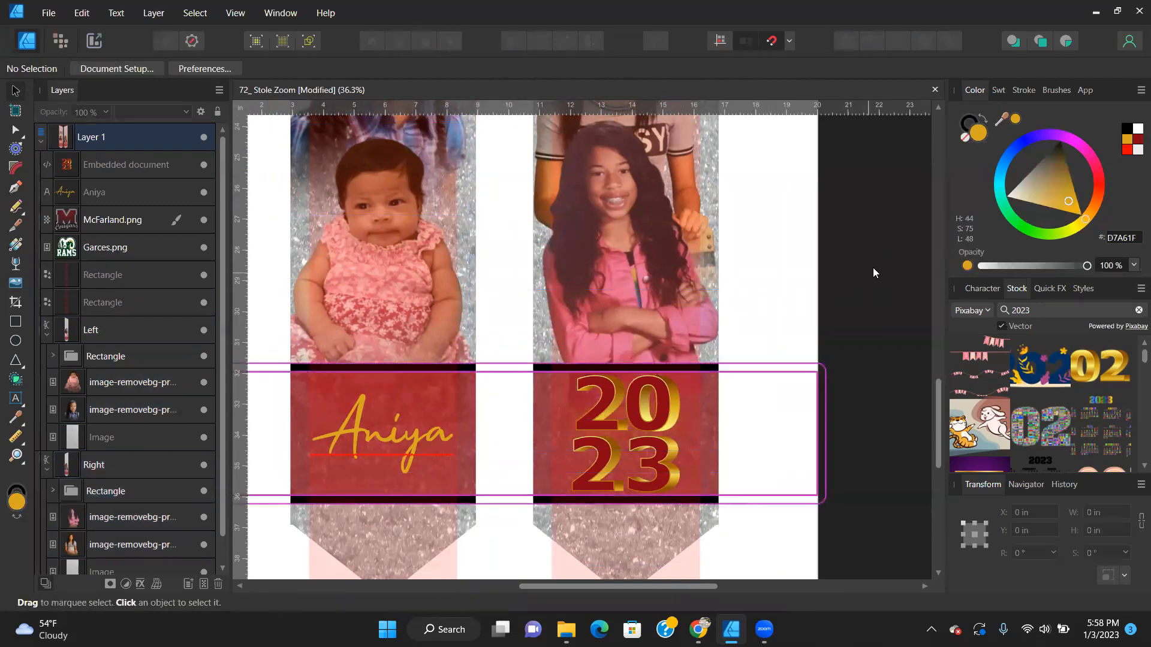
# Enlarge the Cougars logo to about 8.8 in wide and move it down, centered on the left panel, overlapping the top photo.
pyautogui.scroll(-3, 862, 339)
pyautogui.moveTo(852, 364); pyautogui.dragTo(725, 443)
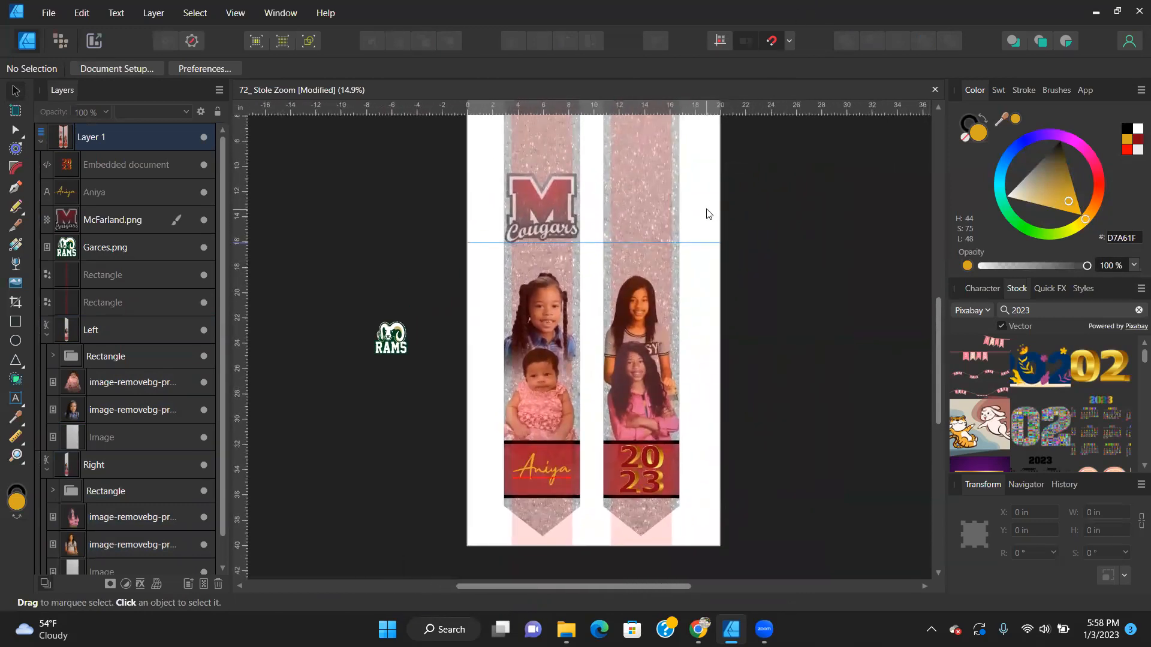
pyautogui.click(557, 222)
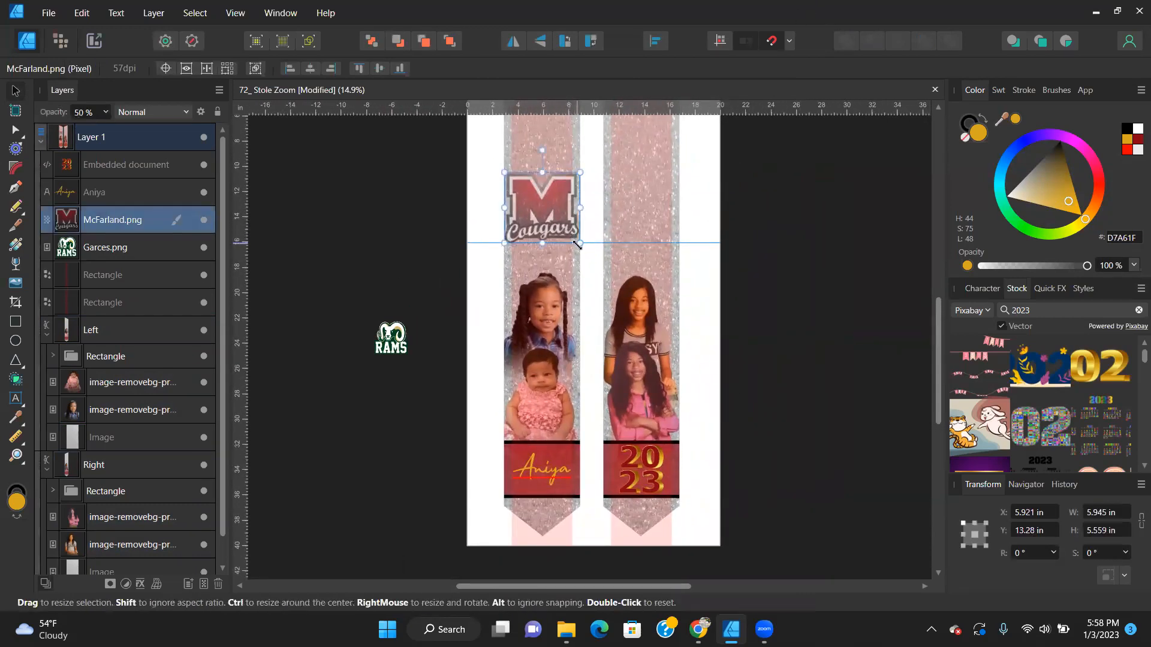
pyautogui.moveTo(584, 260); pyautogui.dragTo(605, 296)
pyautogui.moveTo(573, 233); pyautogui.dragTo(556, 264)
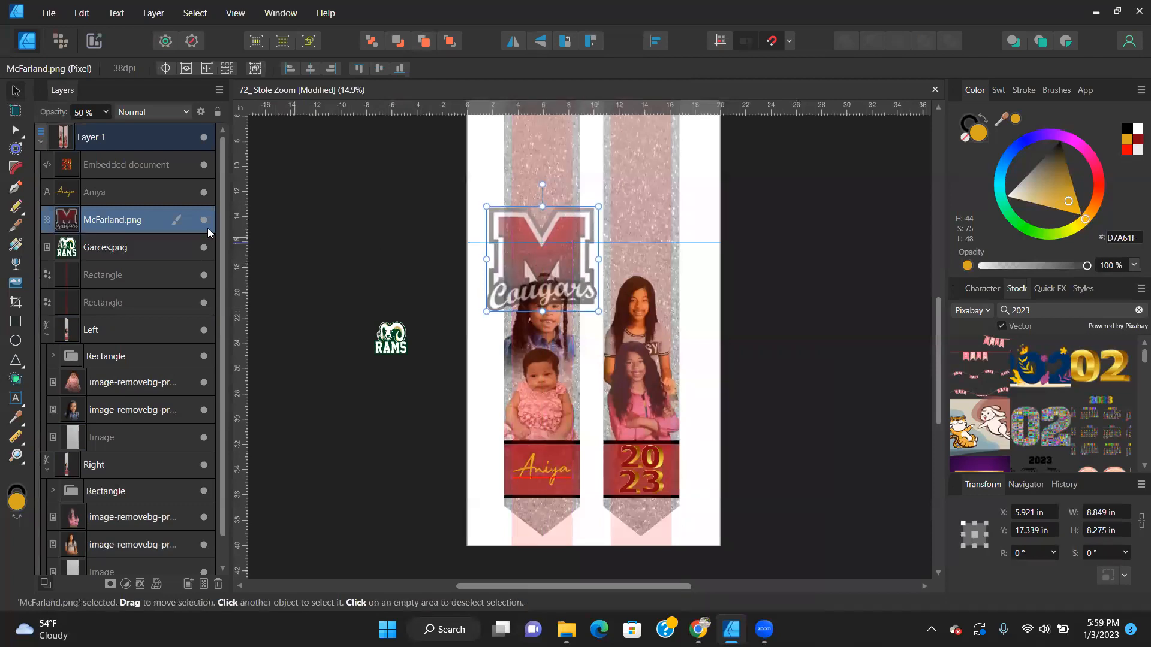
# Clip the Cougars logo inside the Left panel behind the photos and shrink it around its center to about 5.7 in wide.
pyautogui.moveTo(96, 222); pyautogui.dragTo(64, 427)
pyautogui.moveTo(63, 418); pyautogui.dragTo(64, 416)
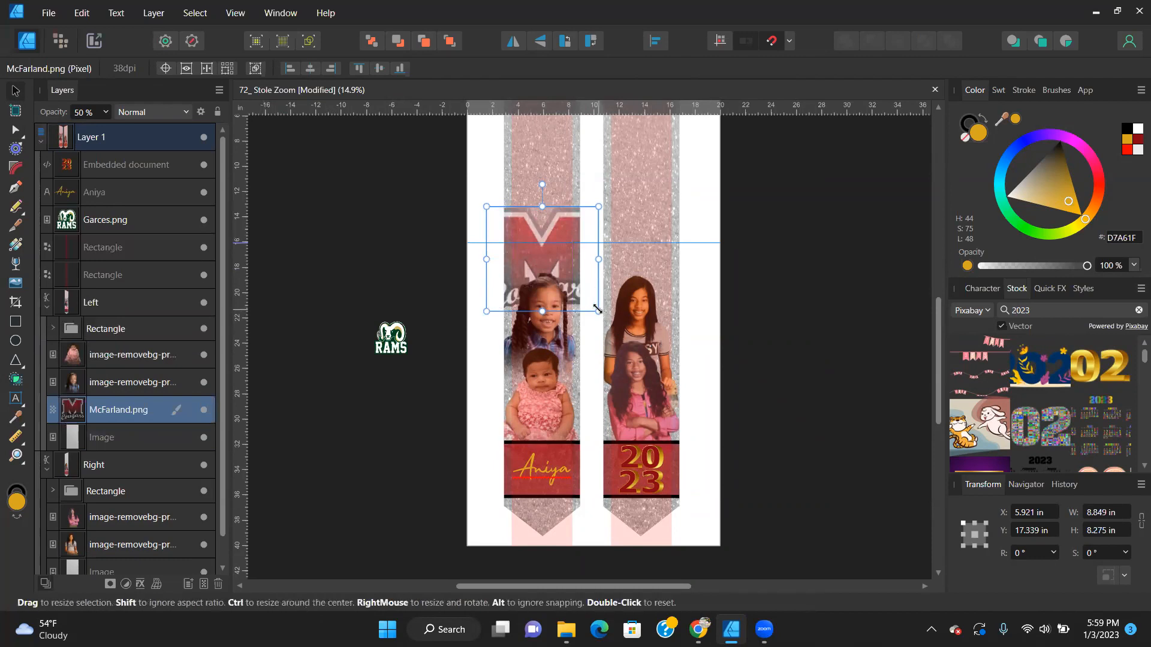
pyautogui.moveTo(599, 310); pyautogui.dragTo(586, 290)
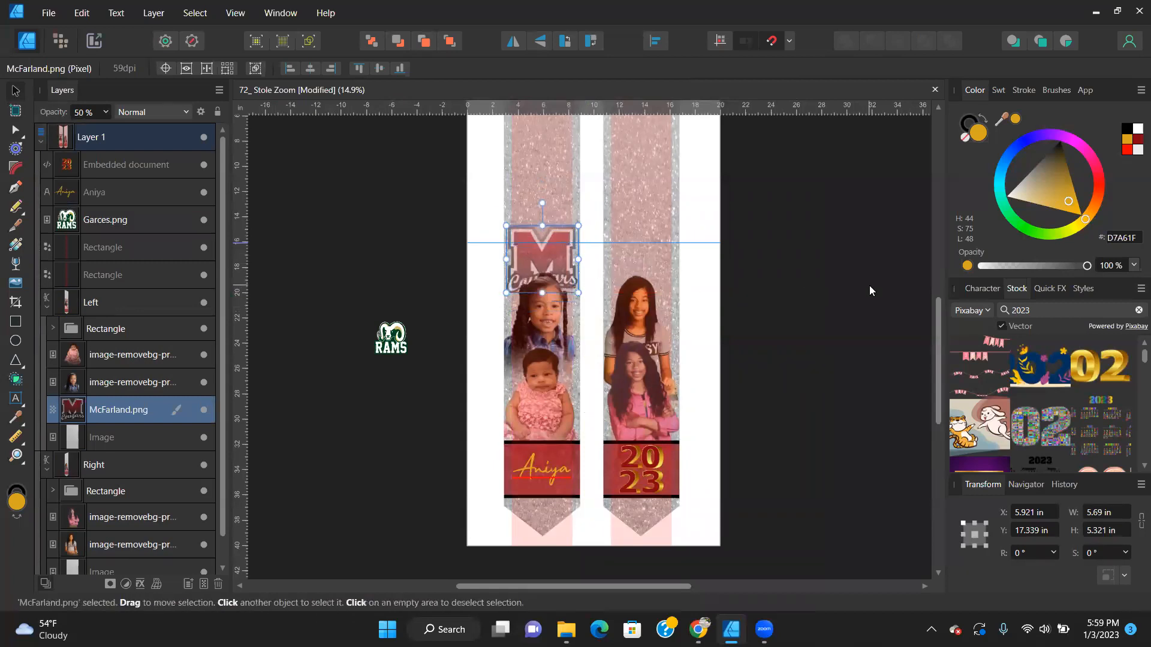
pyautogui.click(794, 345)
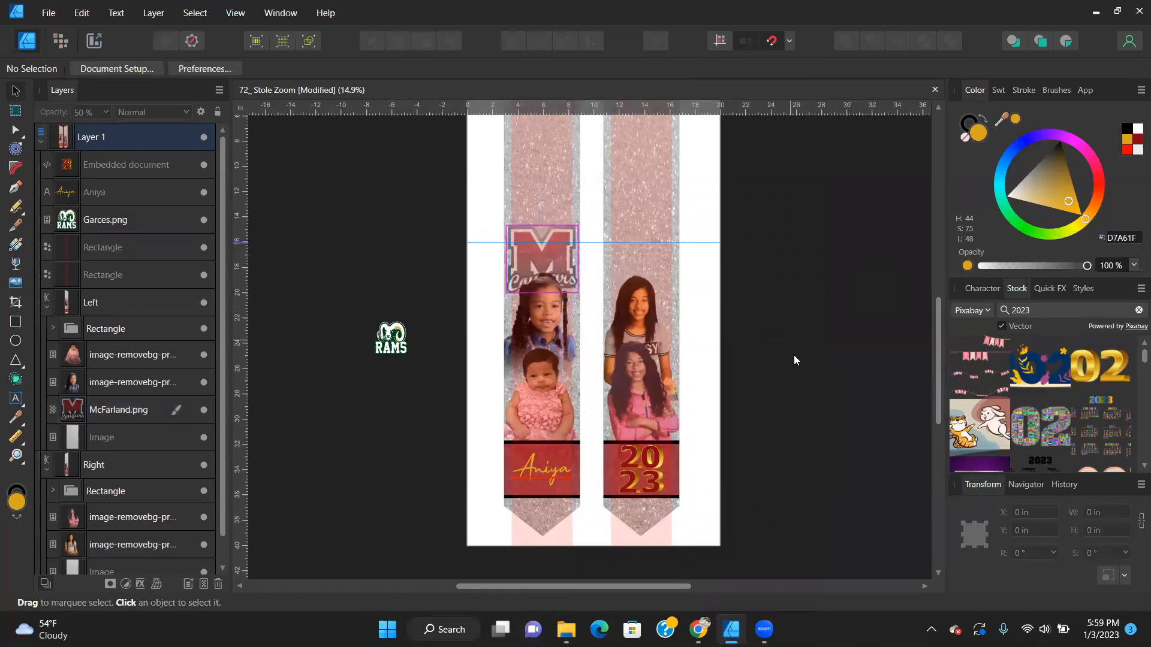
# Place a black copy of the gold name over the 2023, in front of all objects, and open its text for editing.
pyautogui.scroll(3, 637, 497)
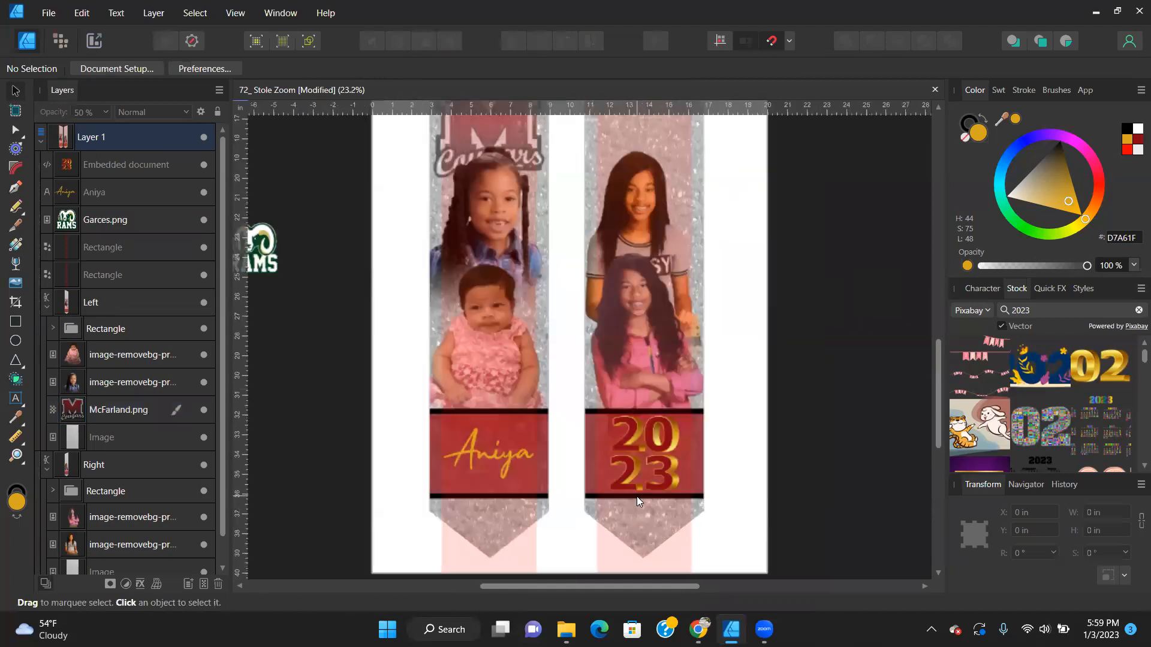
pyautogui.click(436, 431)
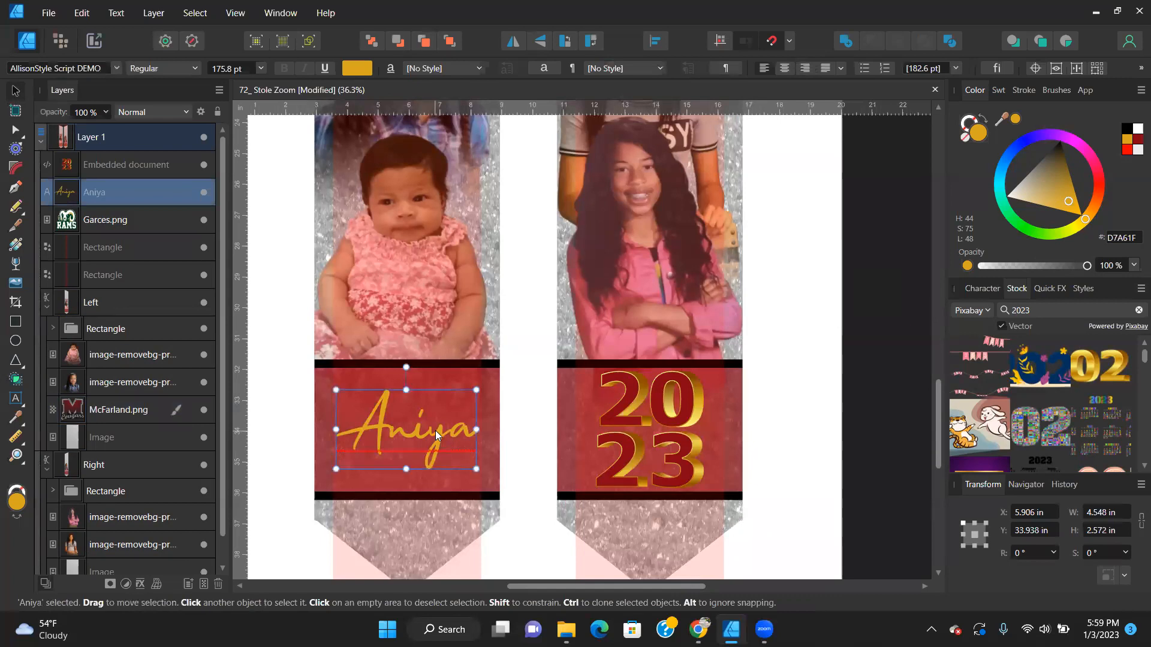
pyautogui.hotkey('ctrl', 'j')
pyautogui.moveTo(414, 435); pyautogui.dragTo(657, 435)
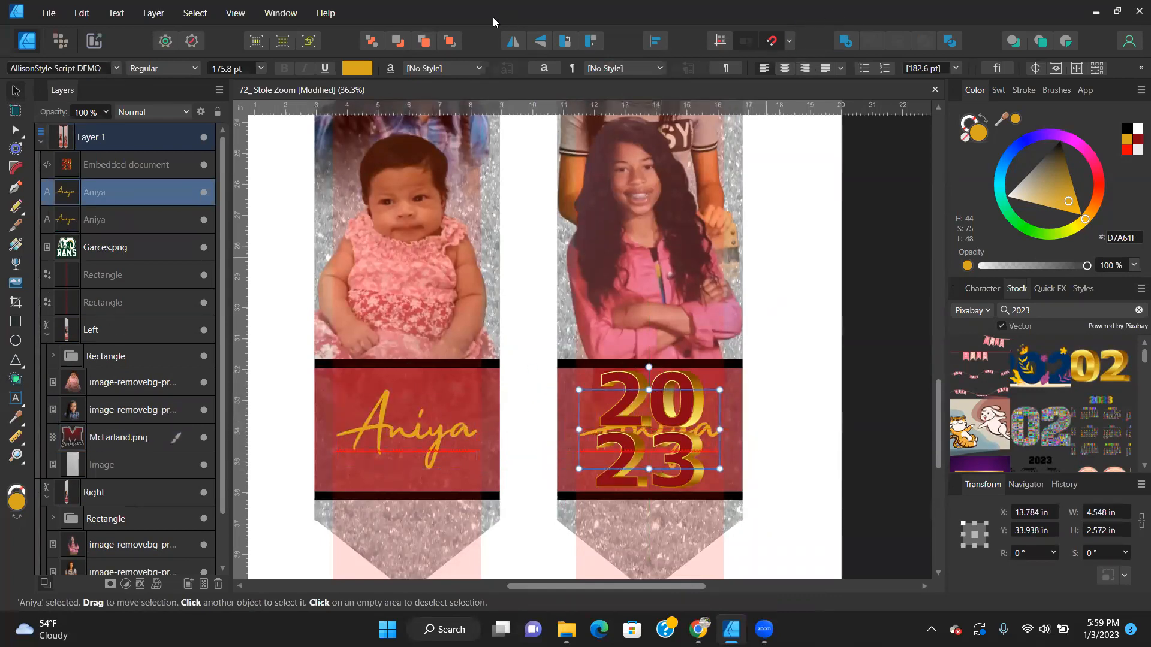
pyautogui.click(452, 42)
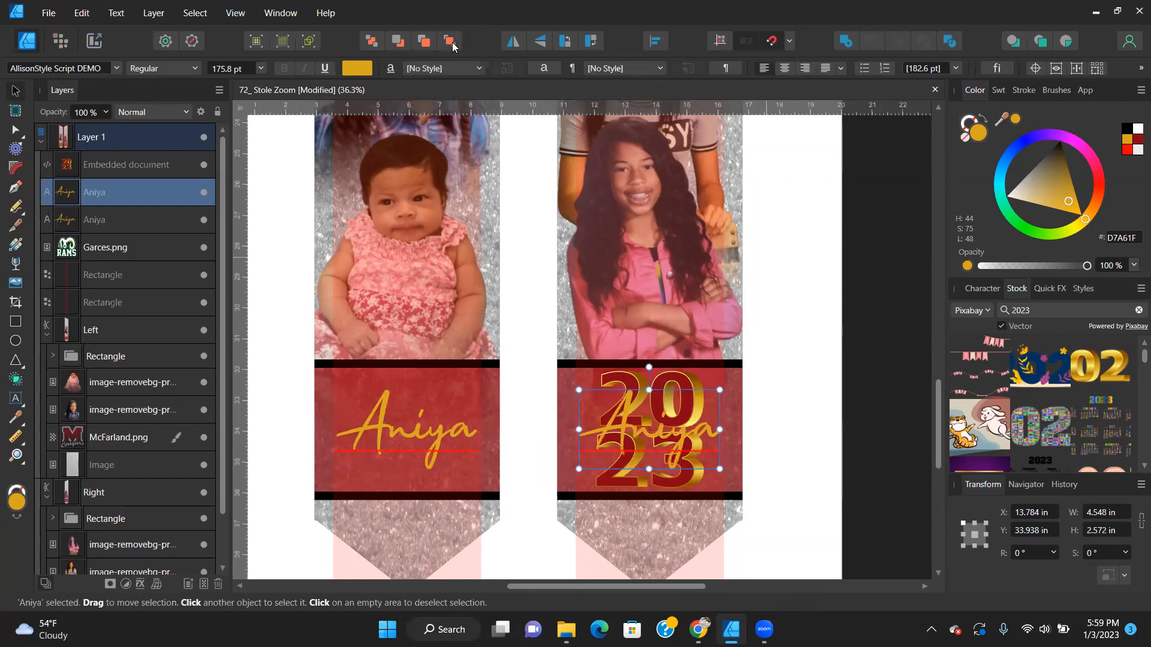
pyautogui.click(1127, 132)
pyautogui.doubleClick(680, 428)
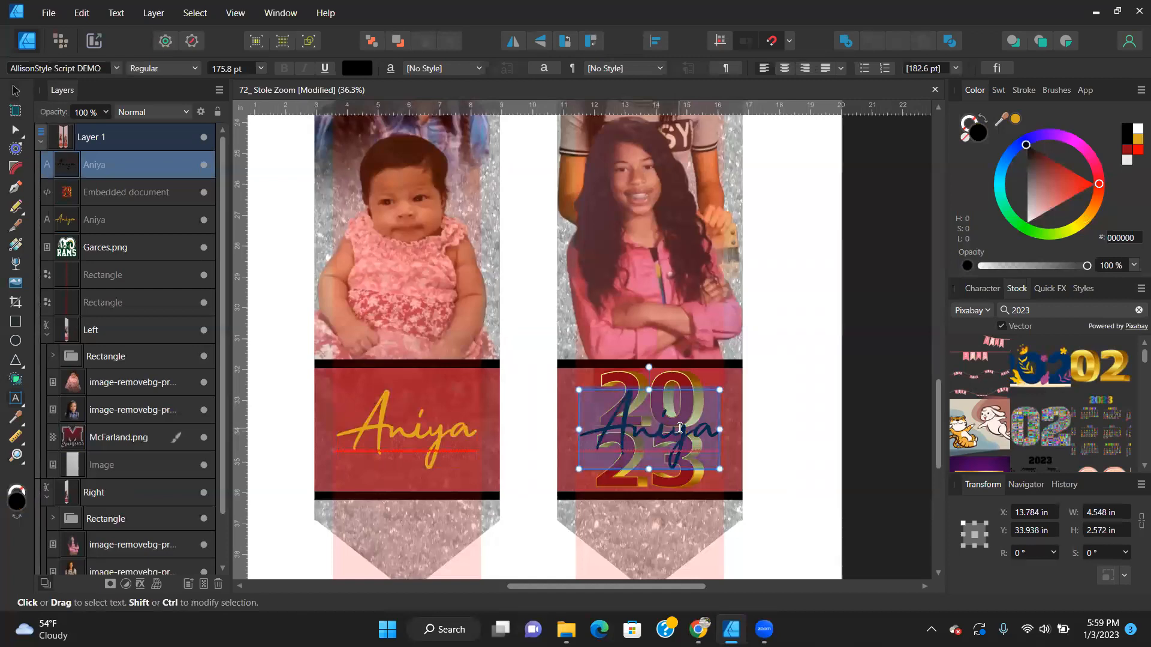
# Try replacing the copied name with "Mcfarland High" and undo the text change.
pyautogui.write('Mcf')
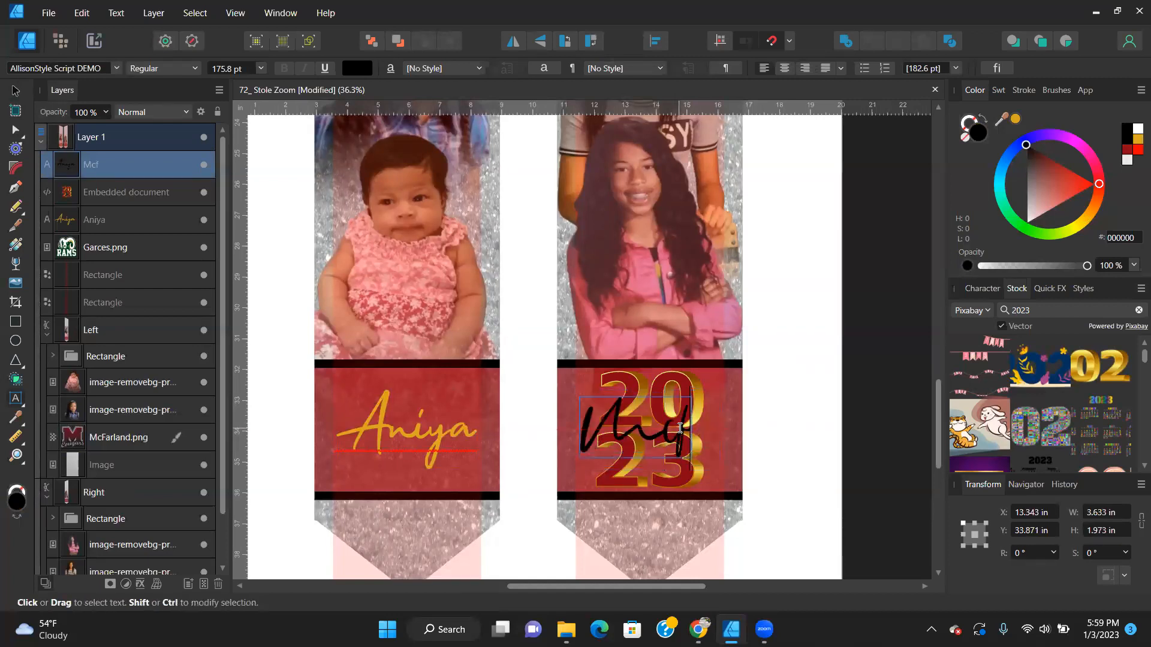
pyautogui.write('arland')
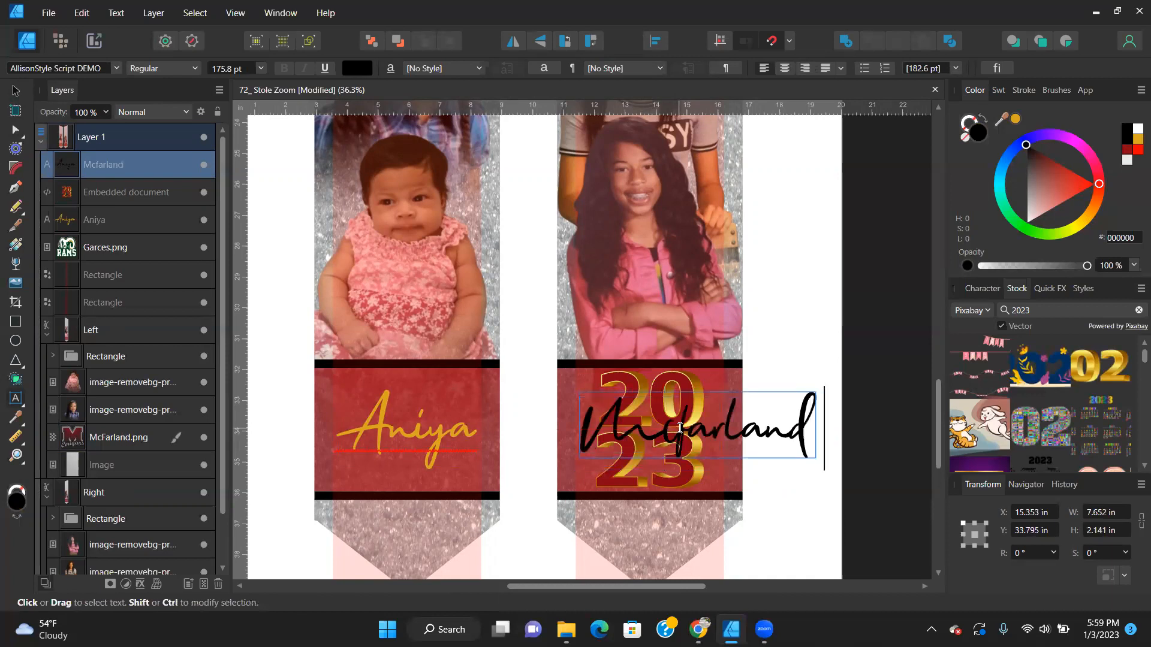
pyautogui.write(' High')
pyautogui.press('Escape')
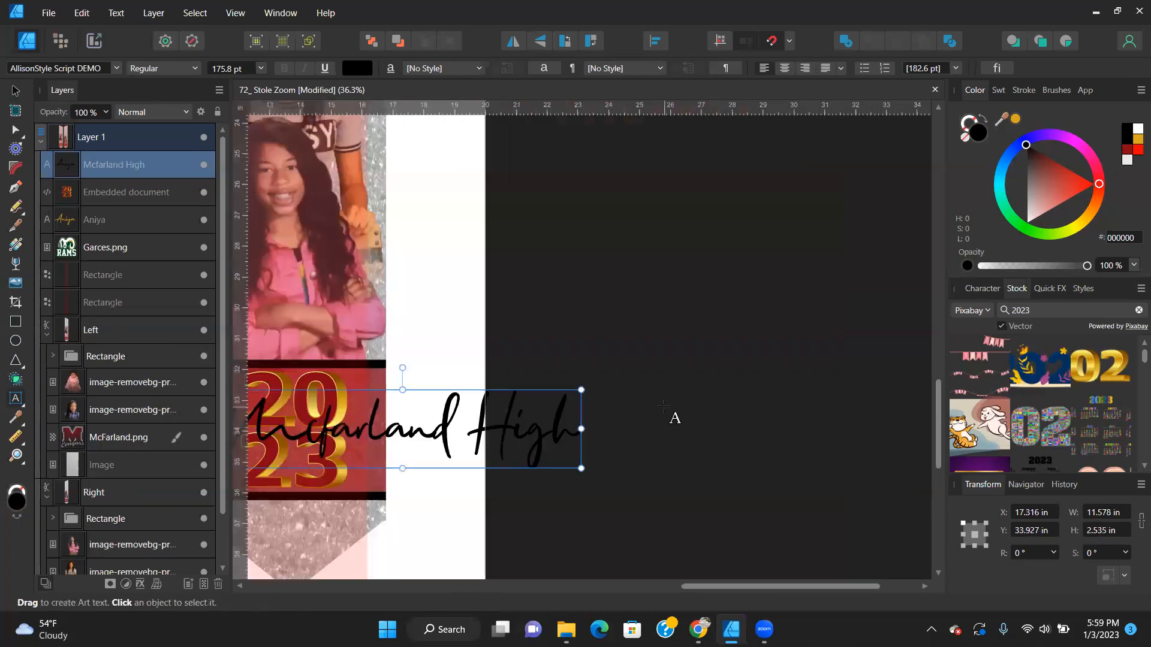
pyautogui.hotkey('ctrl', 'z')
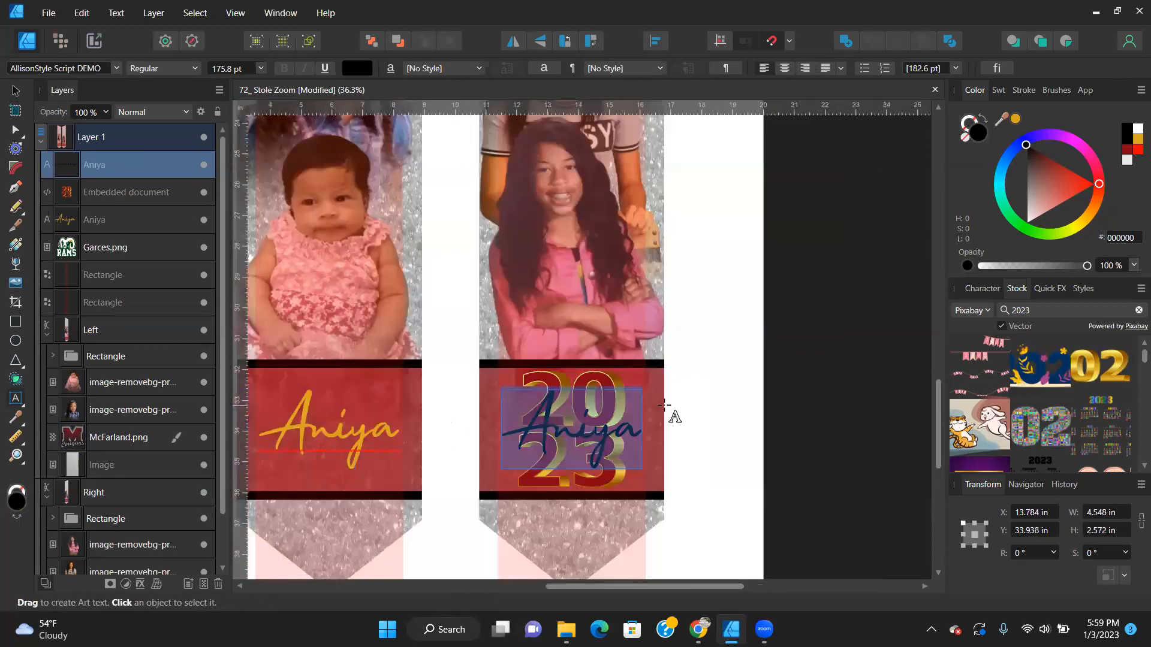
# Change the copied text to "Class of" and shrink it to about 3.1 in wide, centered between the 20 and the 23.
pyautogui.write('Clas')
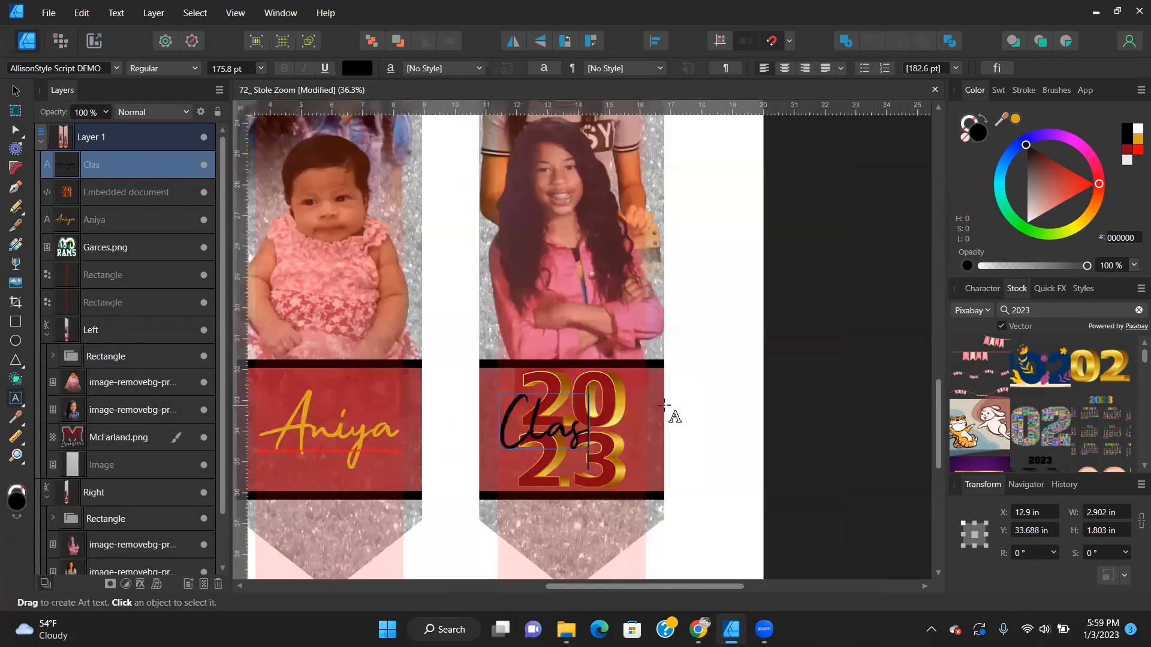
pyautogui.write('s of')
pyautogui.press('Escape')
pyautogui.click(20, 92)
pyautogui.scroll(1, 551, 438)
pyautogui.scroll(4, 551, 440)
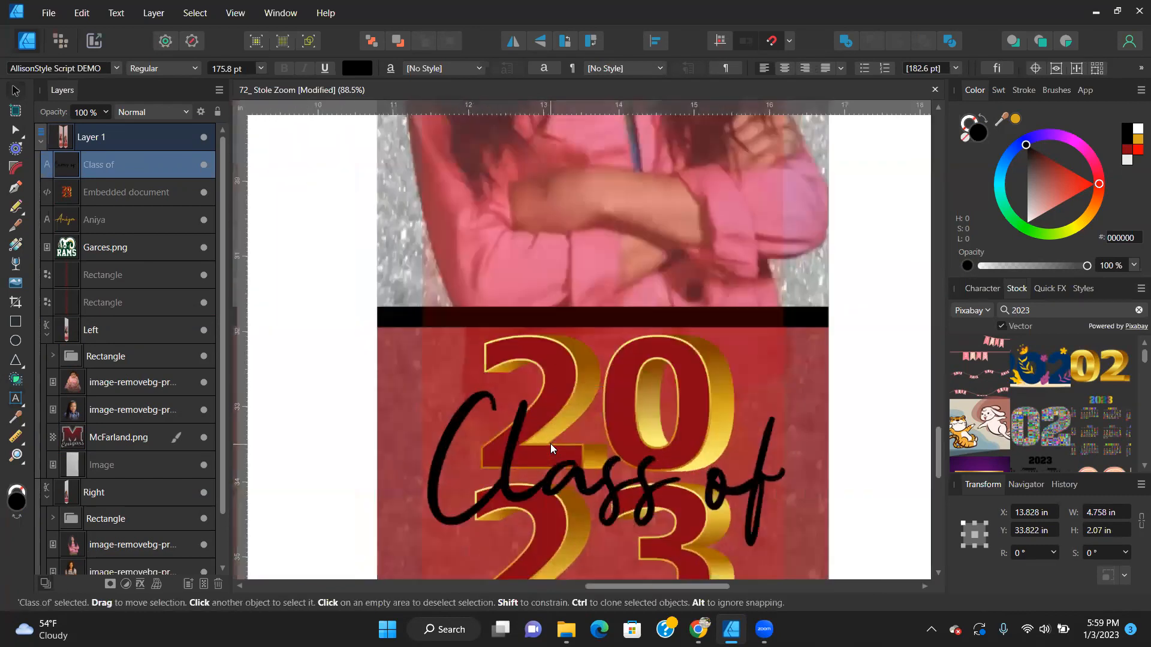
pyautogui.moveTo(786, 390); pyautogui.dragTo(727, 439)
pyautogui.moveTo(702, 485); pyautogui.dragTo(698, 493)
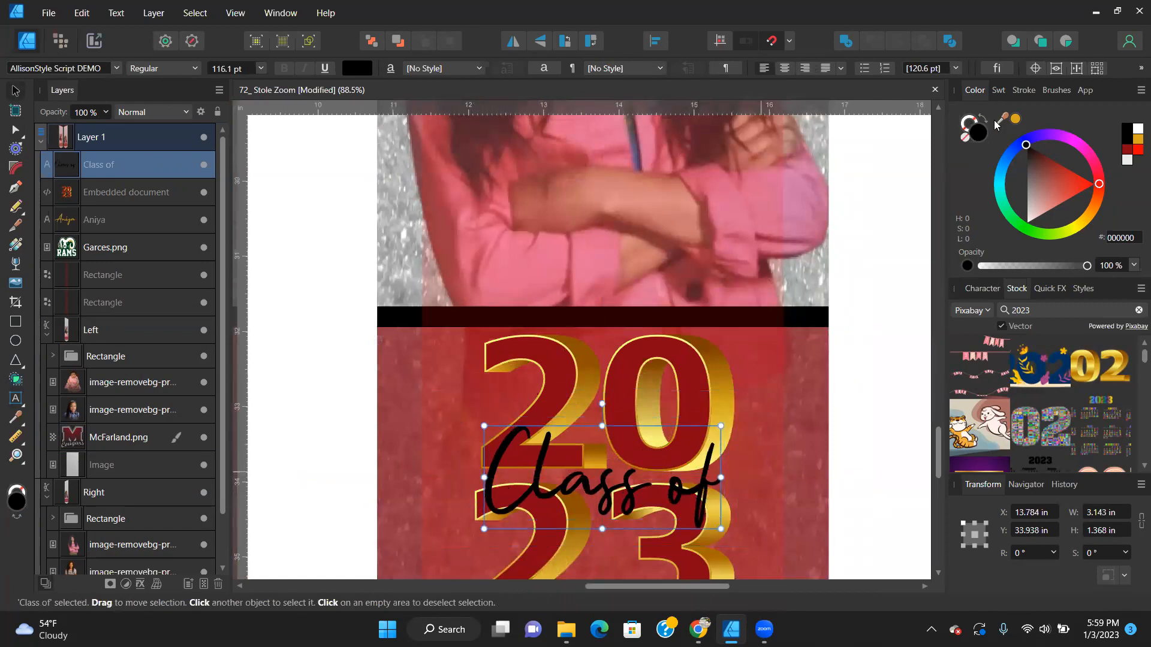
# Give the "Class of" text a dark red (860415) outline, 2 pt wide and aligned to the outside.
pyautogui.click(974, 120)
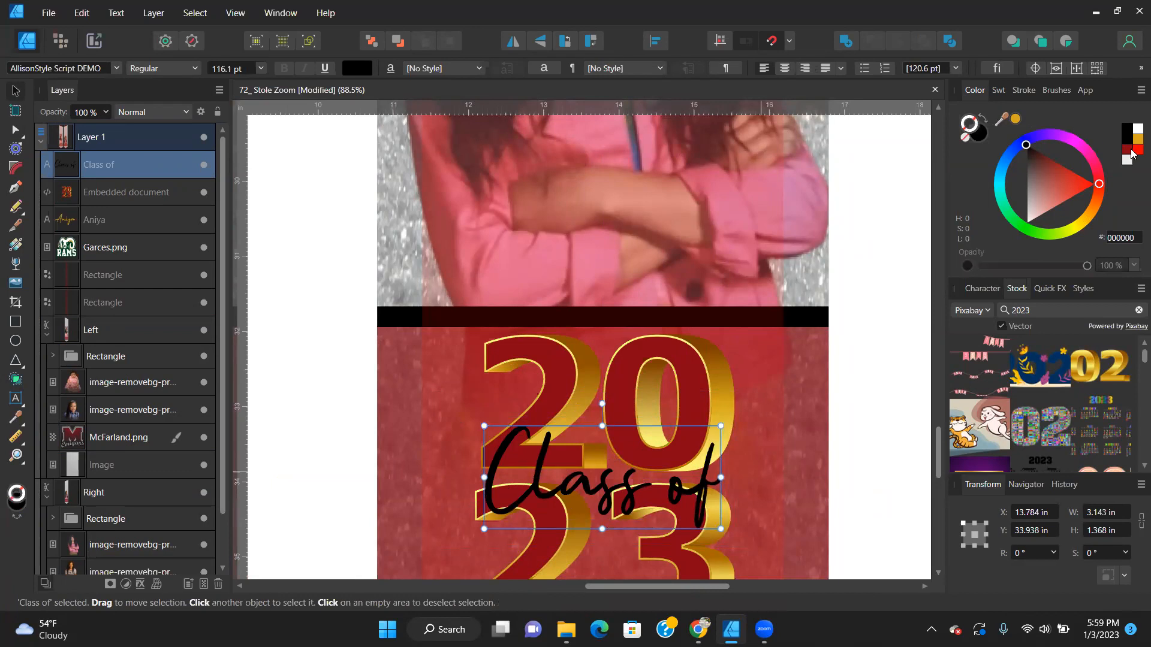
pyautogui.click(1128, 150)
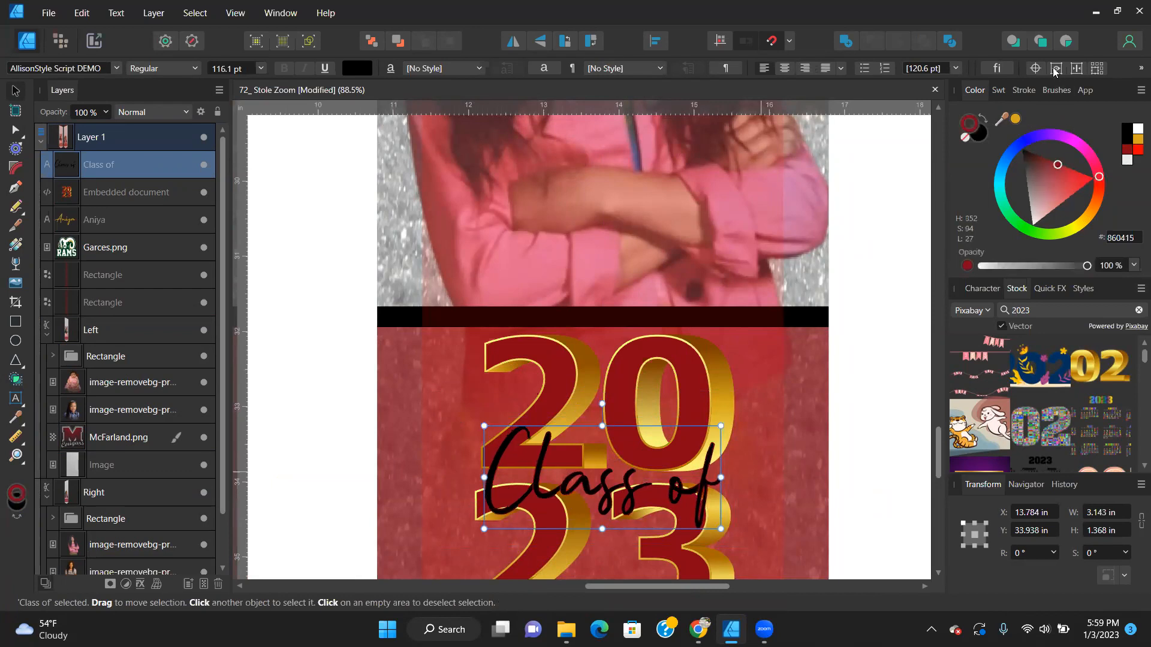
pyautogui.click(1023, 90)
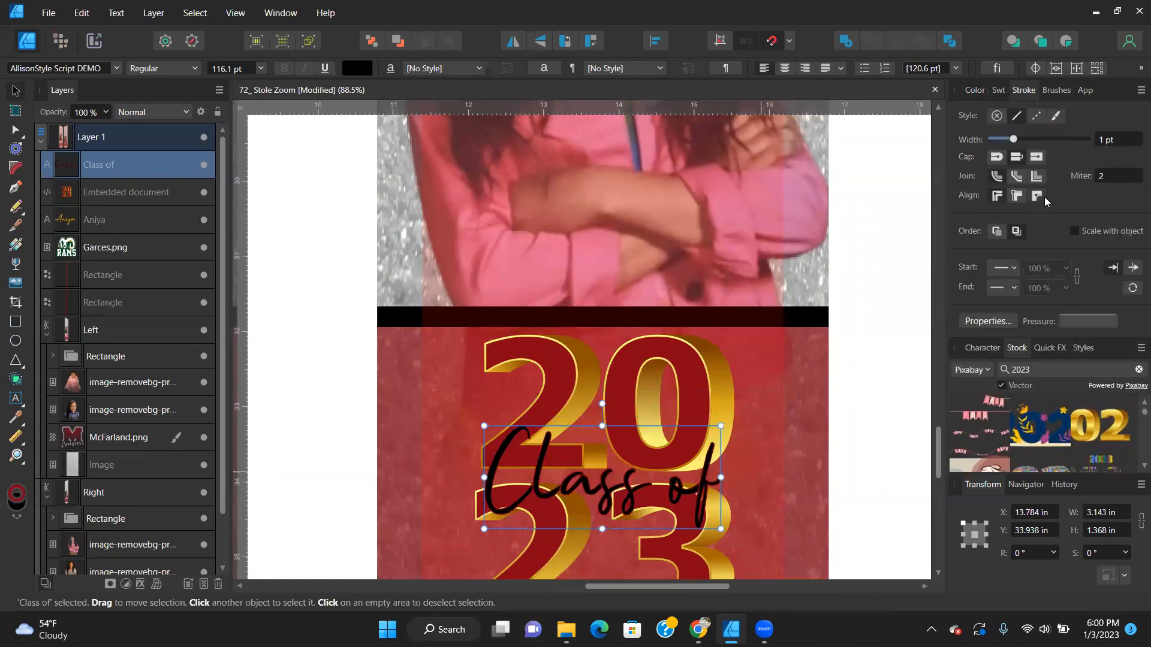
pyautogui.click(1127, 138)
pyautogui.write('2')
pyautogui.press('Return')
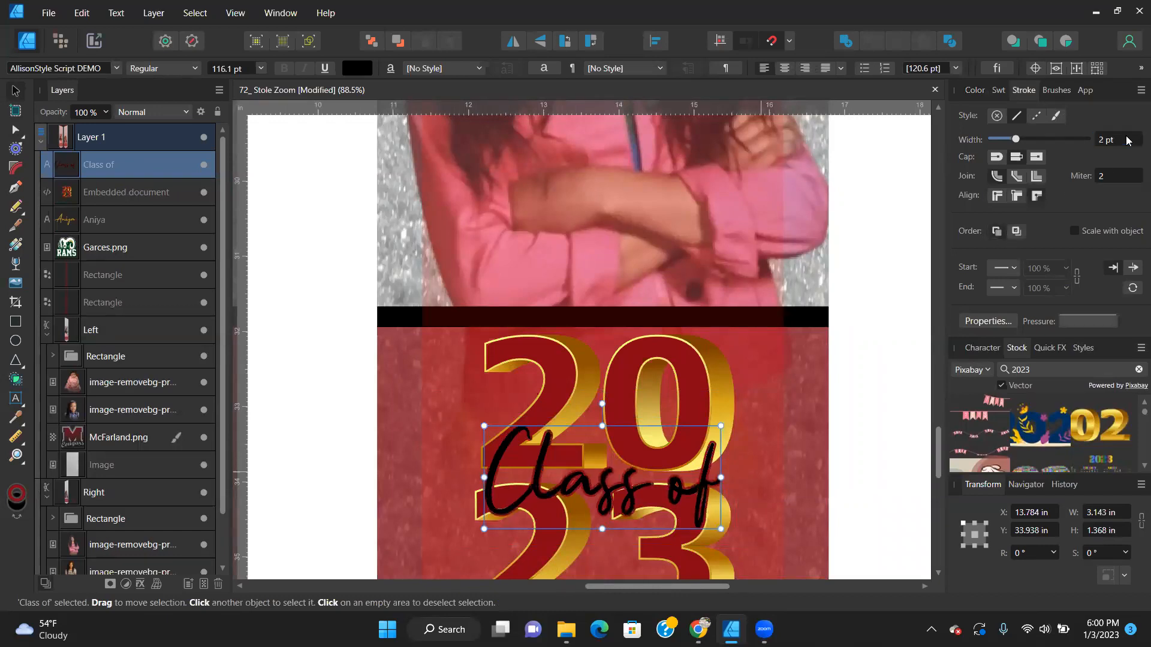
pyautogui.scroll(1, 566, 488)
pyautogui.scroll(4, 566, 488)
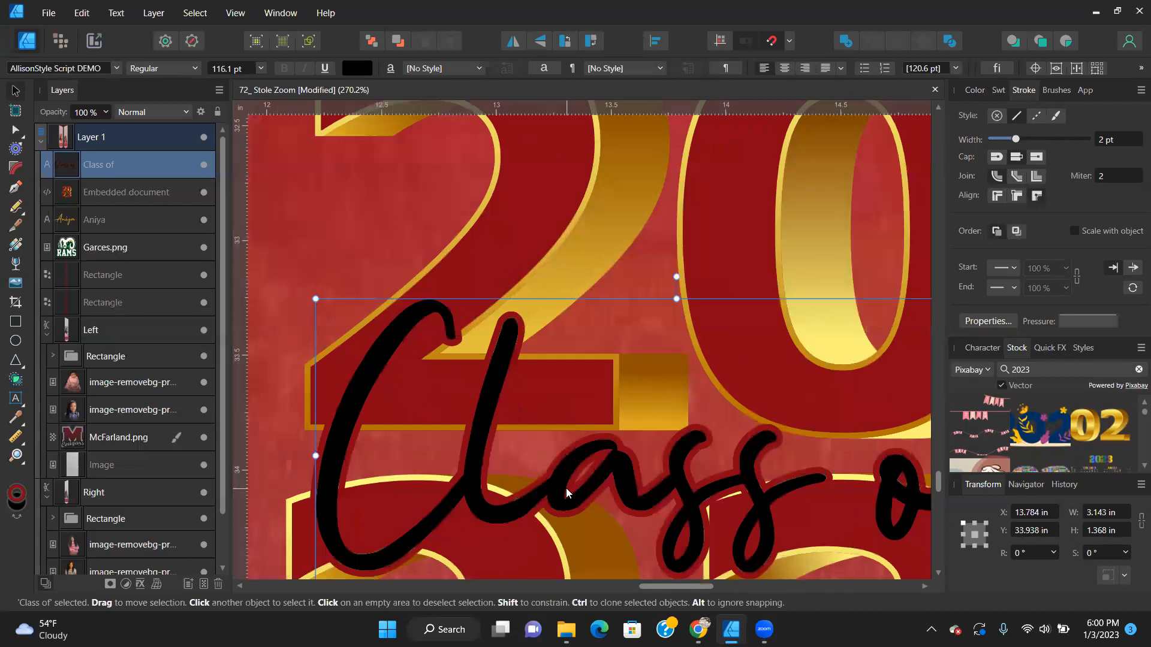
pyautogui.scroll(-1, 566, 488)
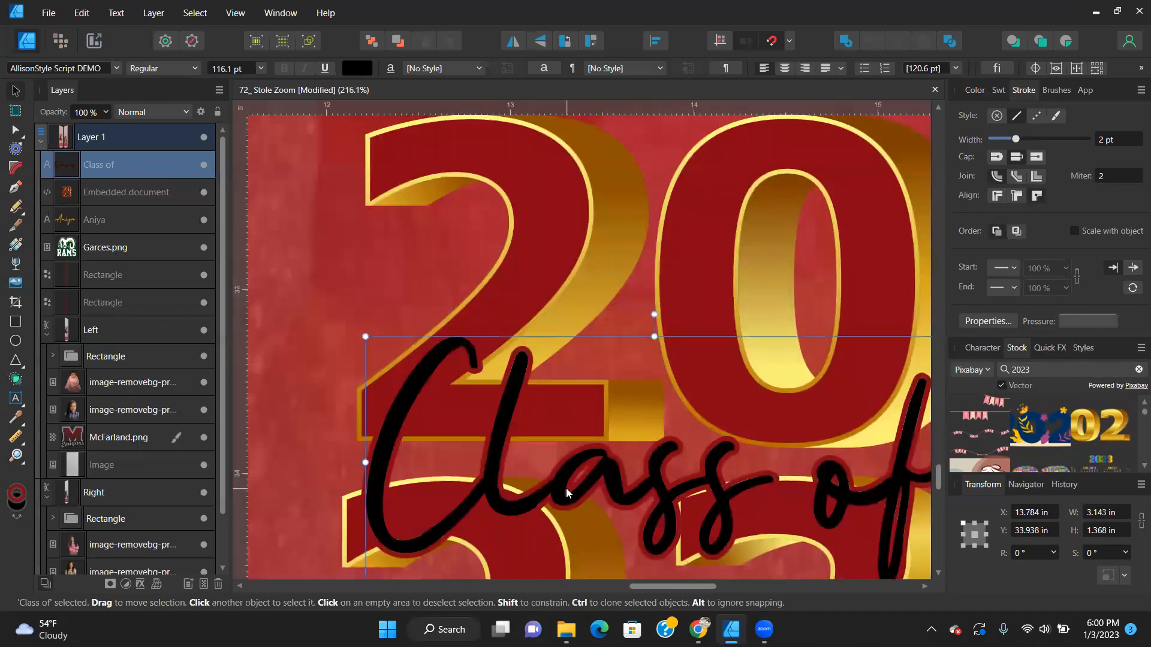
pyautogui.scroll(-4, 565, 488)
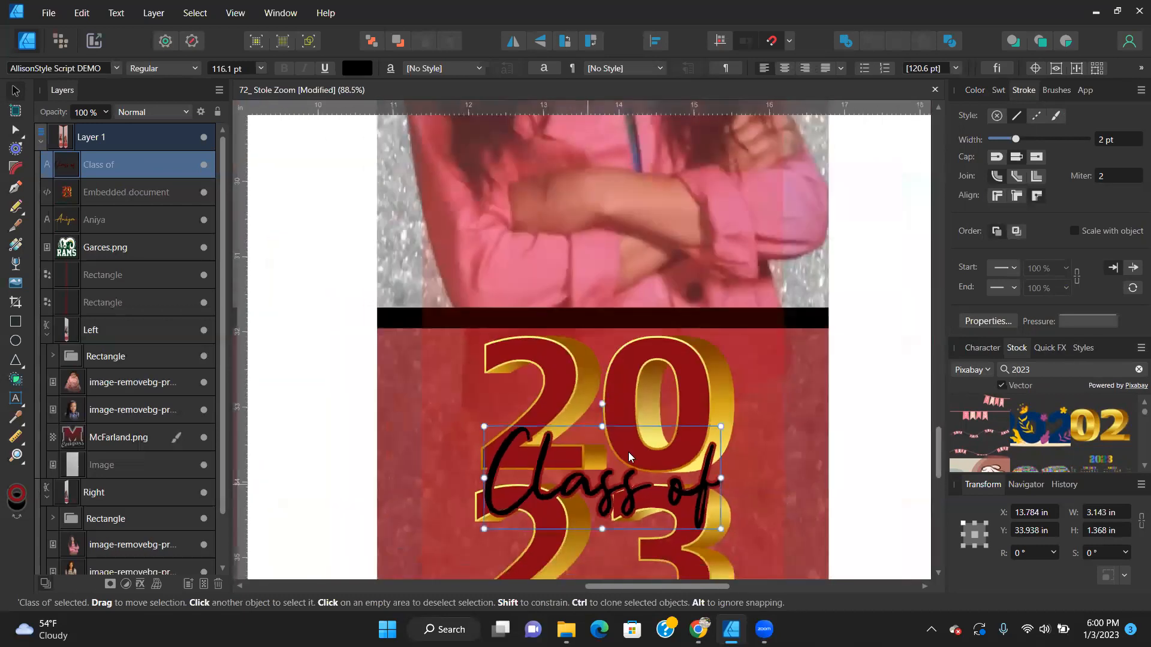
pyautogui.scroll(-1, 687, 376)
# Fill the "Class of" text with the sampled gold D7A61F and deselect it.
pyautogui.click(975, 90)
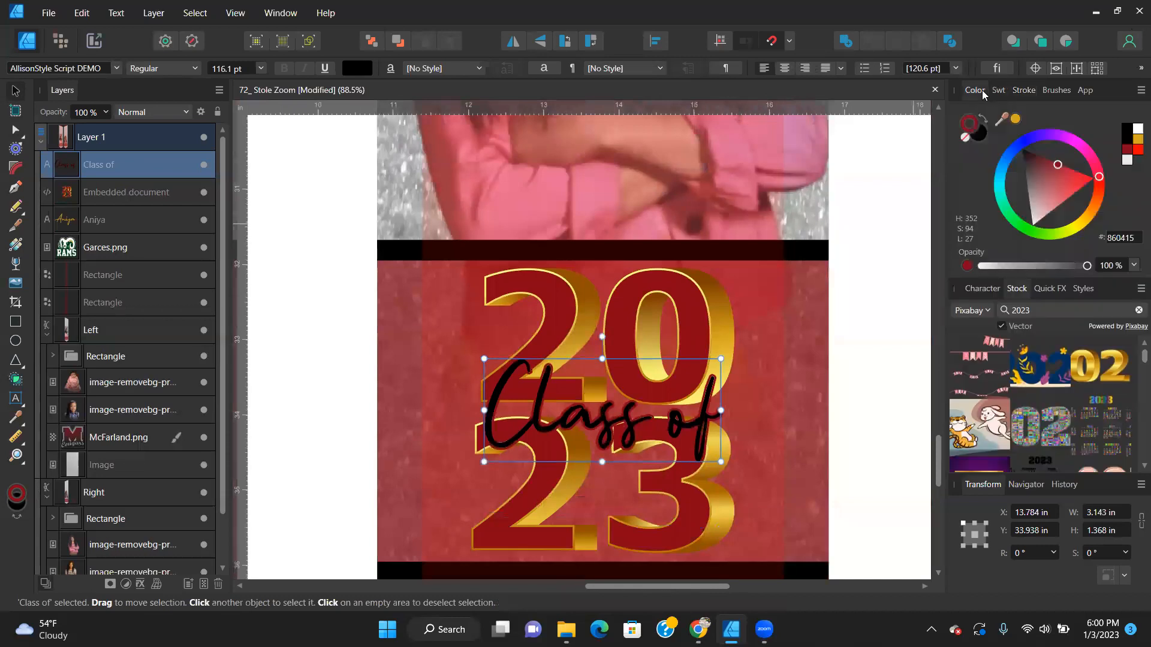
pyautogui.click(1015, 119)
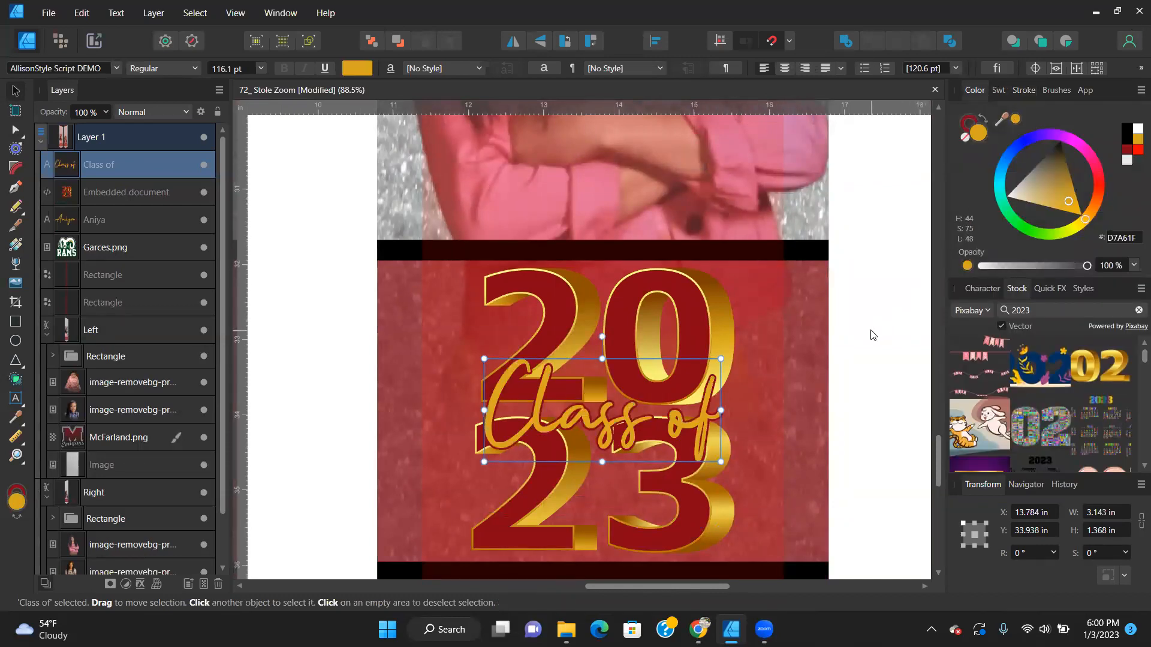
pyautogui.hotkey('ctrl', '0')
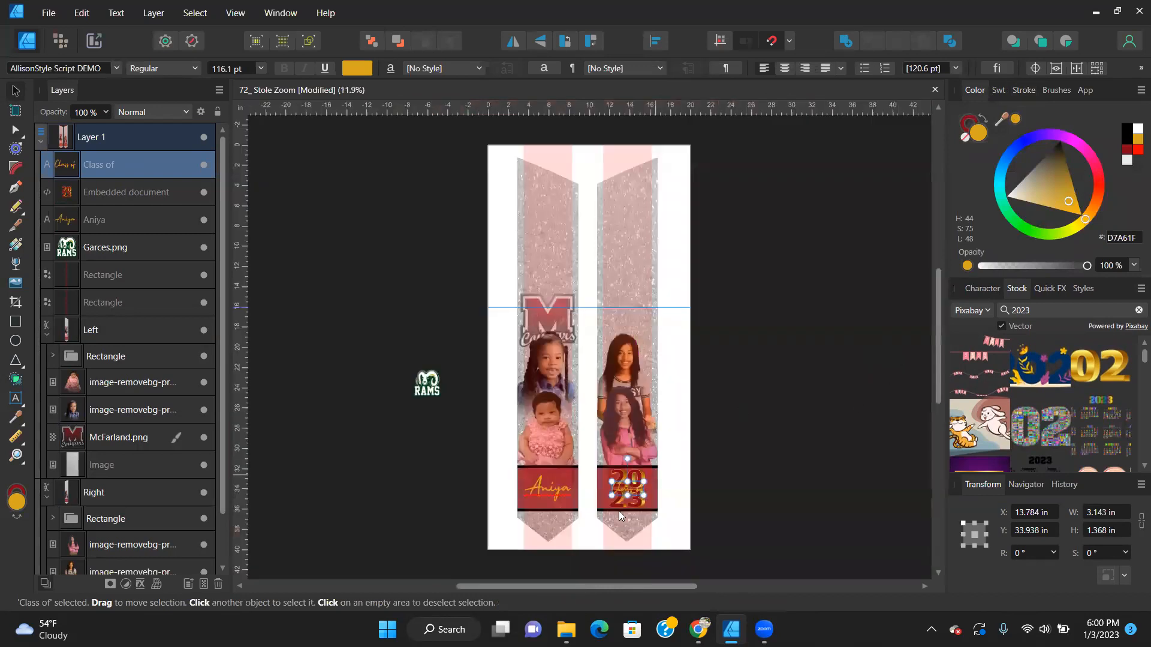
pyautogui.scroll(3, 651, 512)
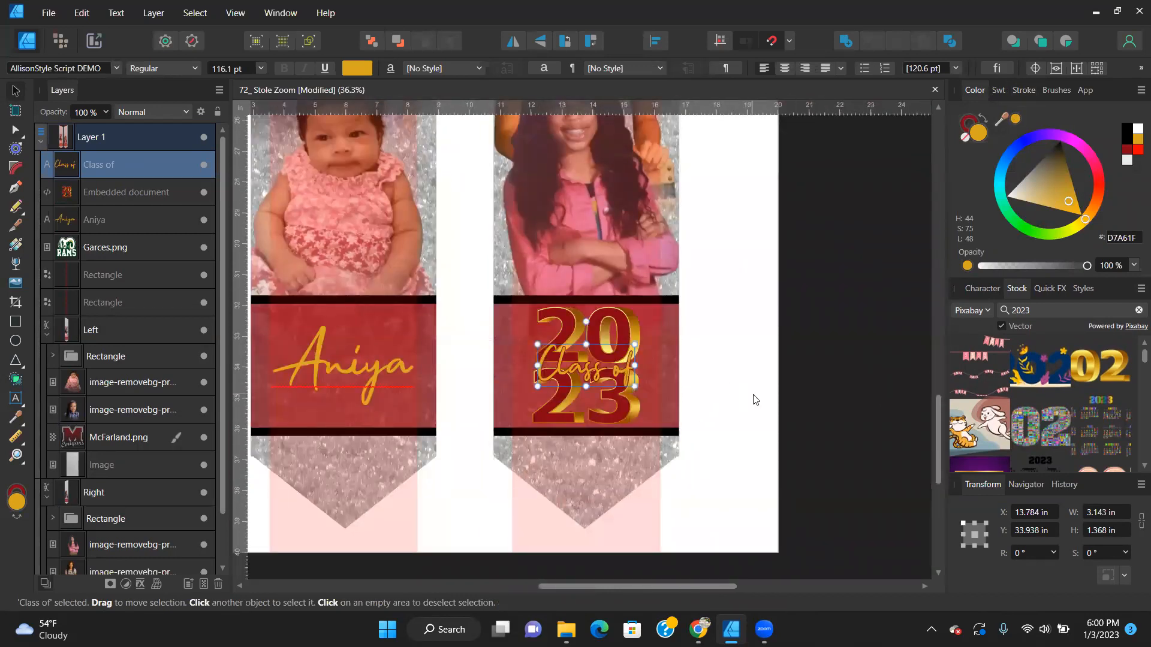
pyautogui.click(753, 398)
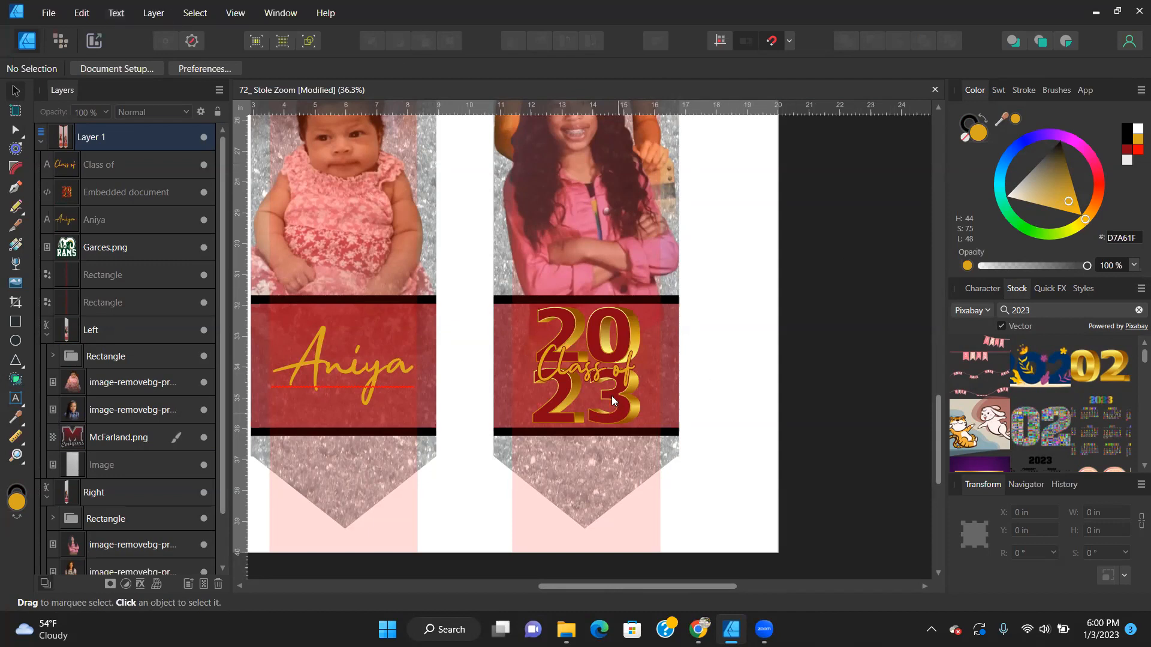
# Thicken the dark red outline of the "Class of" text to 3 pt.
pyautogui.scroll(3, 618, 377)
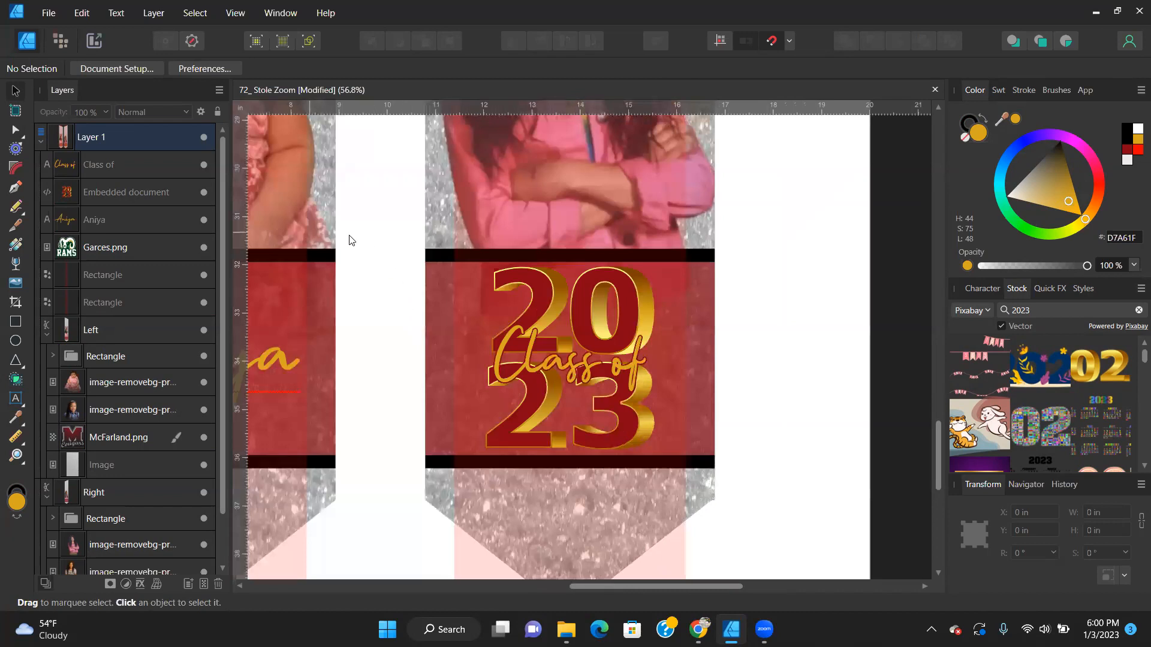
pyautogui.click(574, 369)
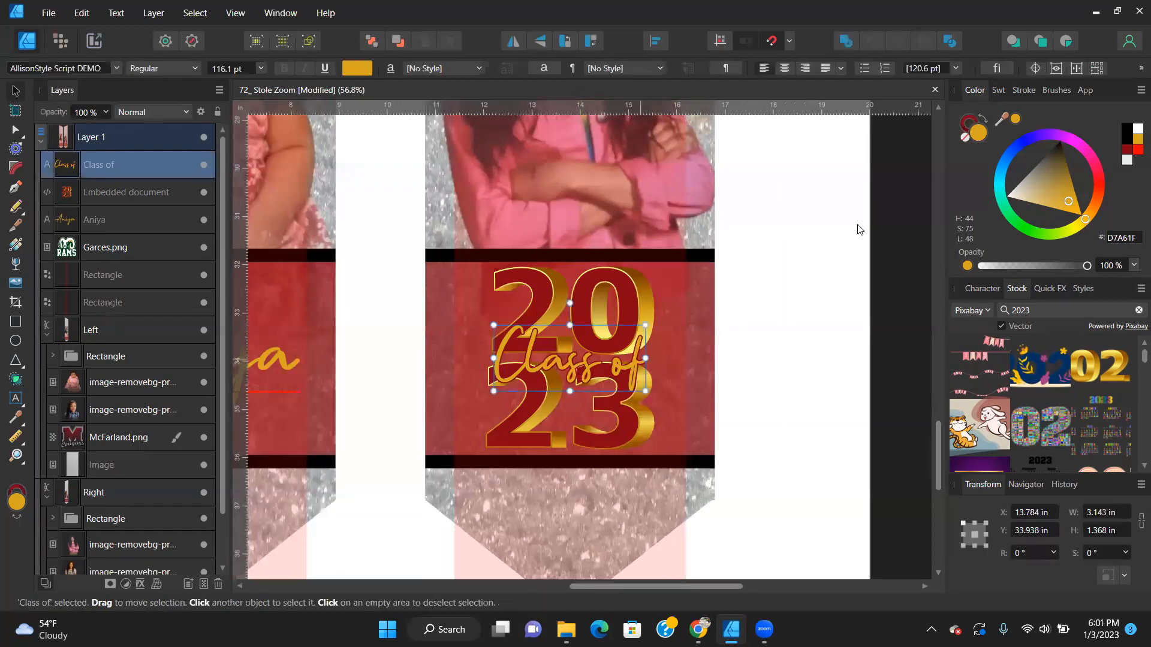
pyautogui.click(1019, 91)
pyautogui.scroll(3, 570, 333)
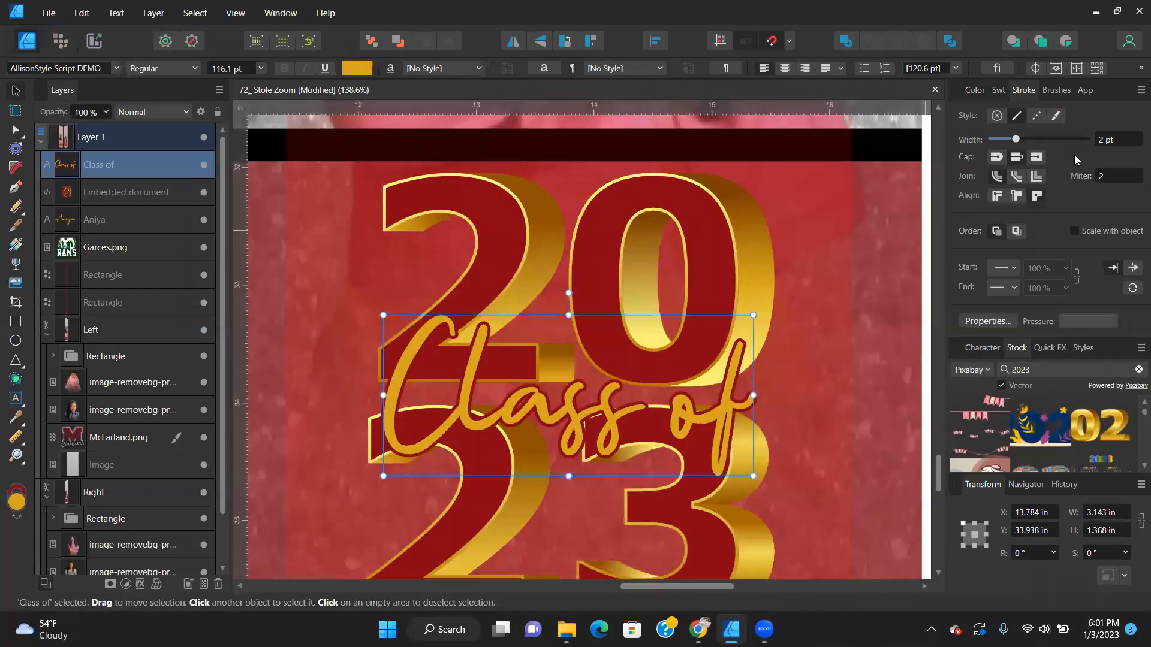
pyautogui.click(1116, 139)
pyautogui.write('3')
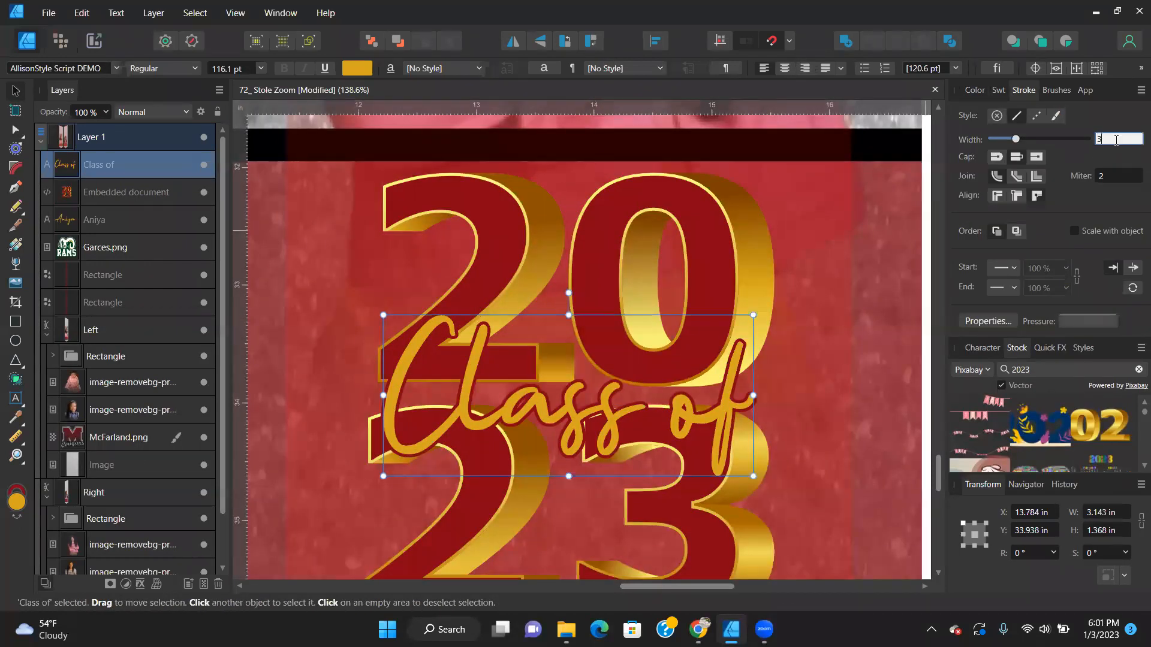
pyautogui.press('Return')
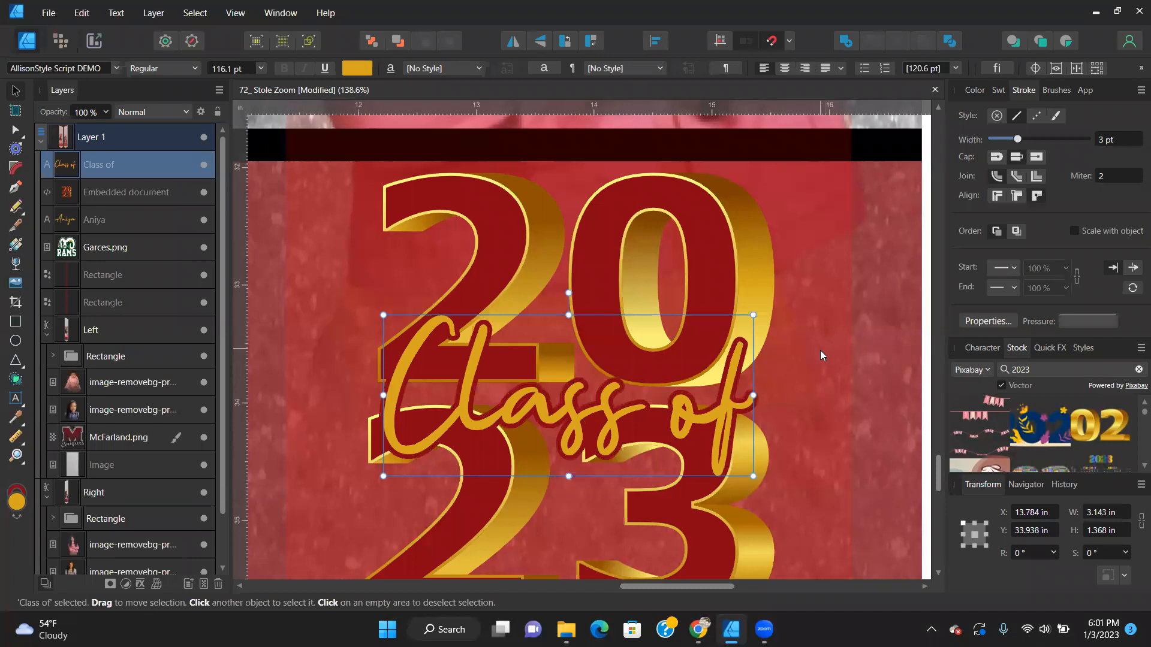
pyautogui.scroll(-3, 816, 355)
pyautogui.scroll(-1, 815, 356)
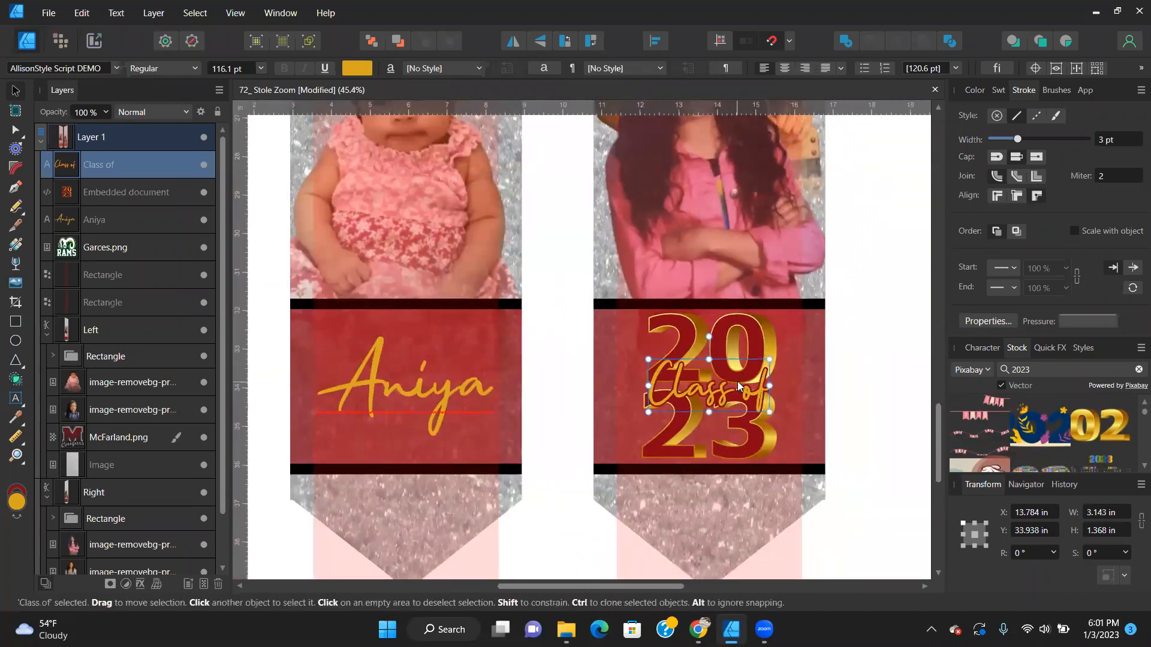
# Apply a Pillow Bevel / Emboss effect that scales with the object to the graduate's gold name, with a radius of about 4.2 px.
pyautogui.click(429, 391)
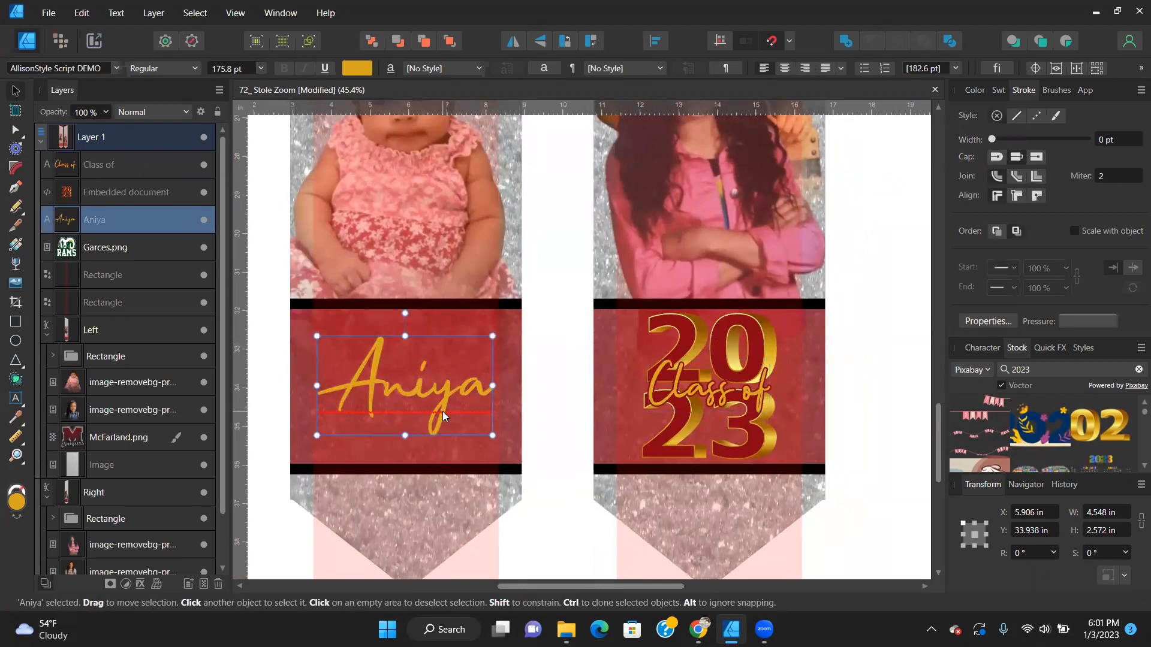
pyautogui.click(140, 584)
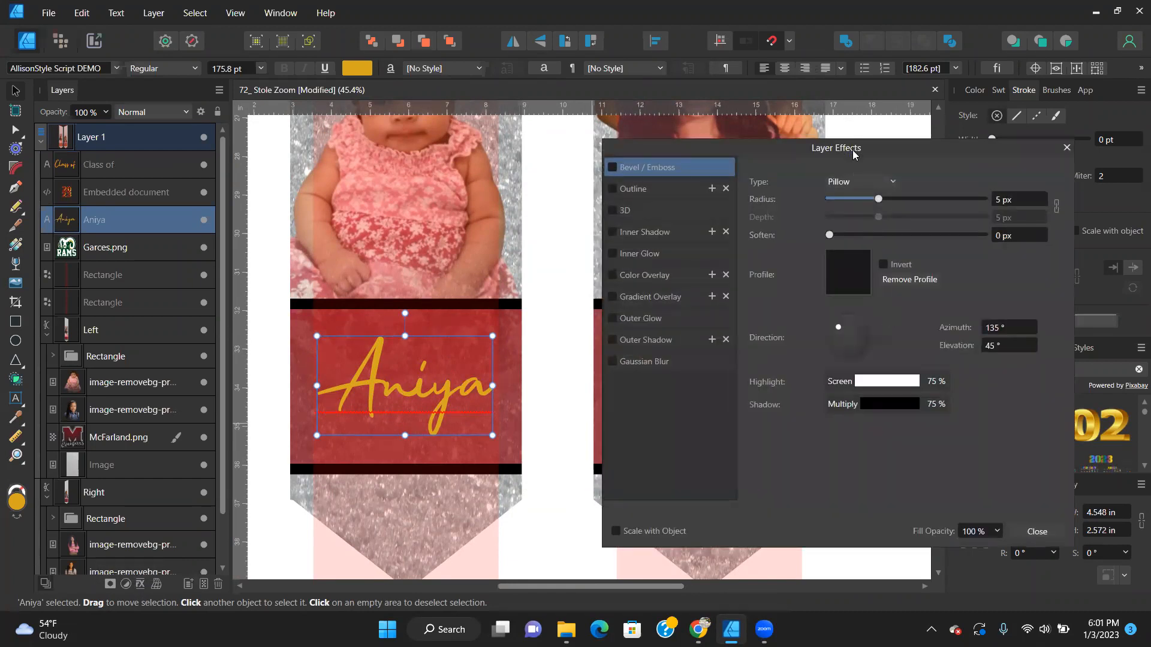
pyautogui.moveTo(852, 150); pyautogui.dragTo(910, 133)
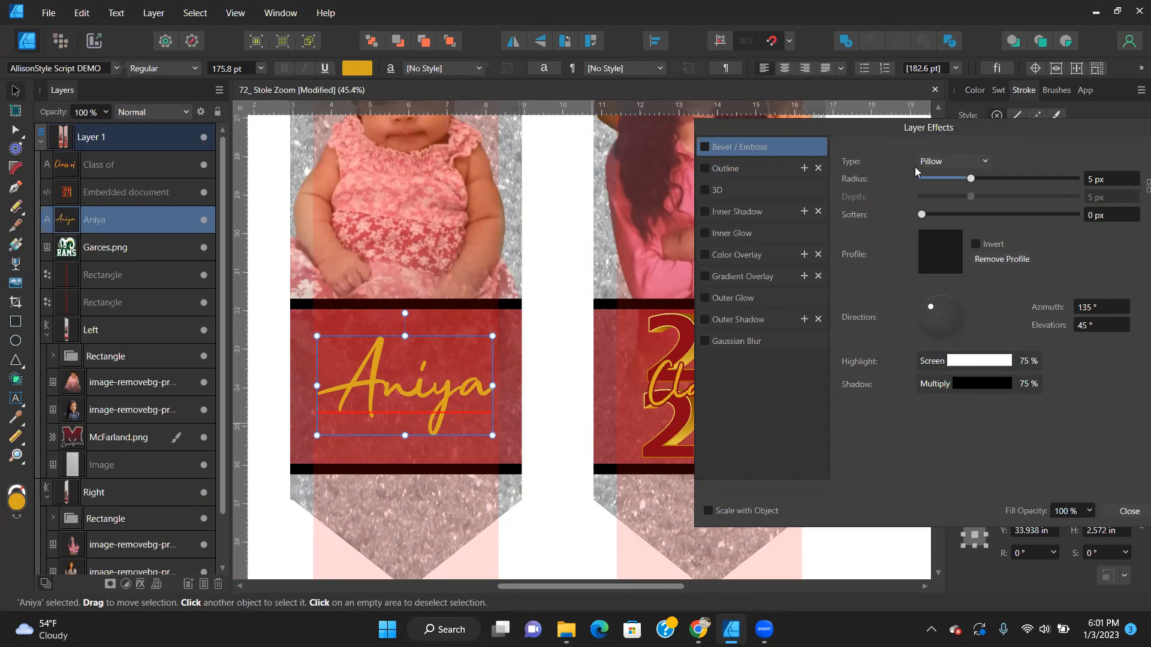
pyautogui.click(705, 147)
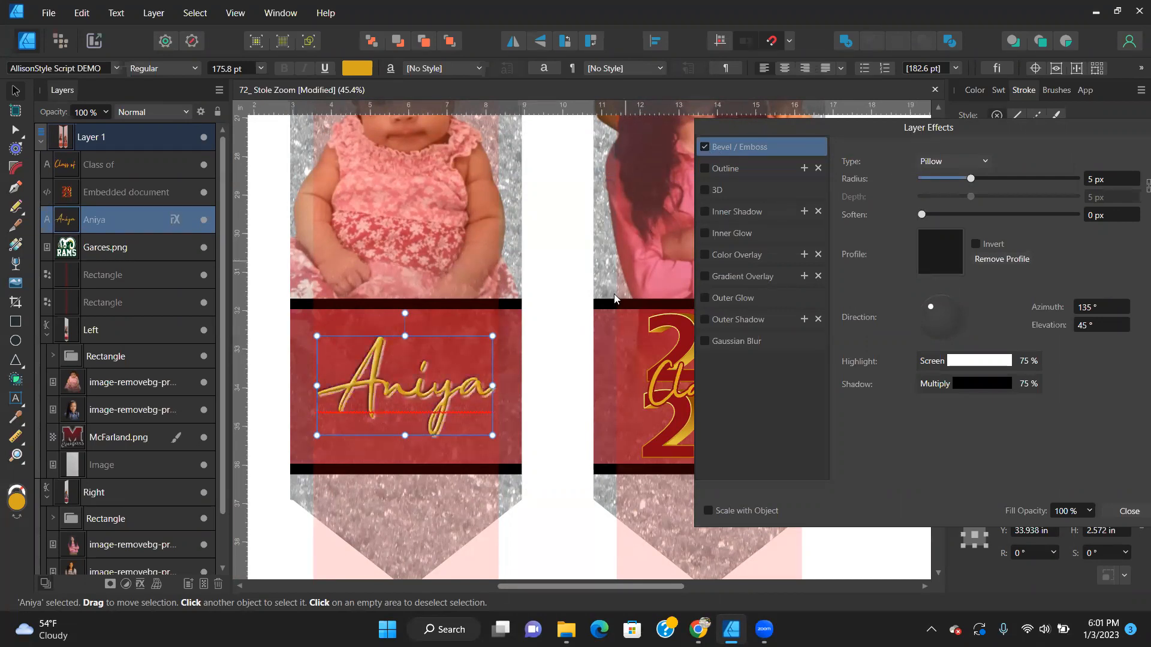
pyautogui.click(976, 165)
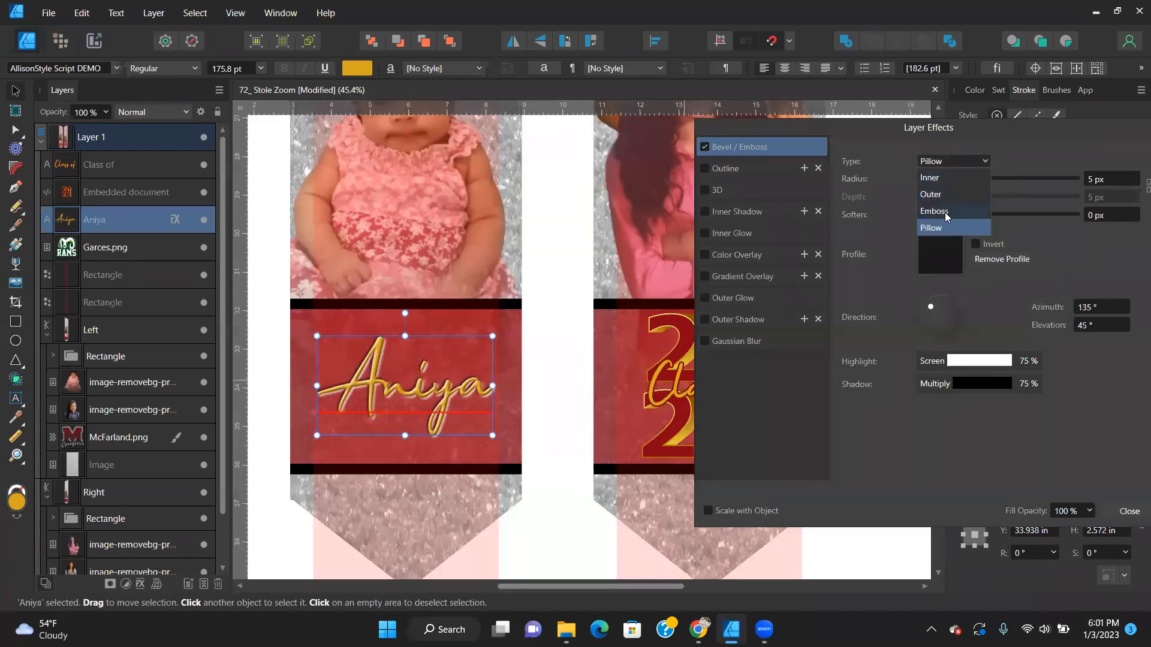
pyautogui.click(1018, 160)
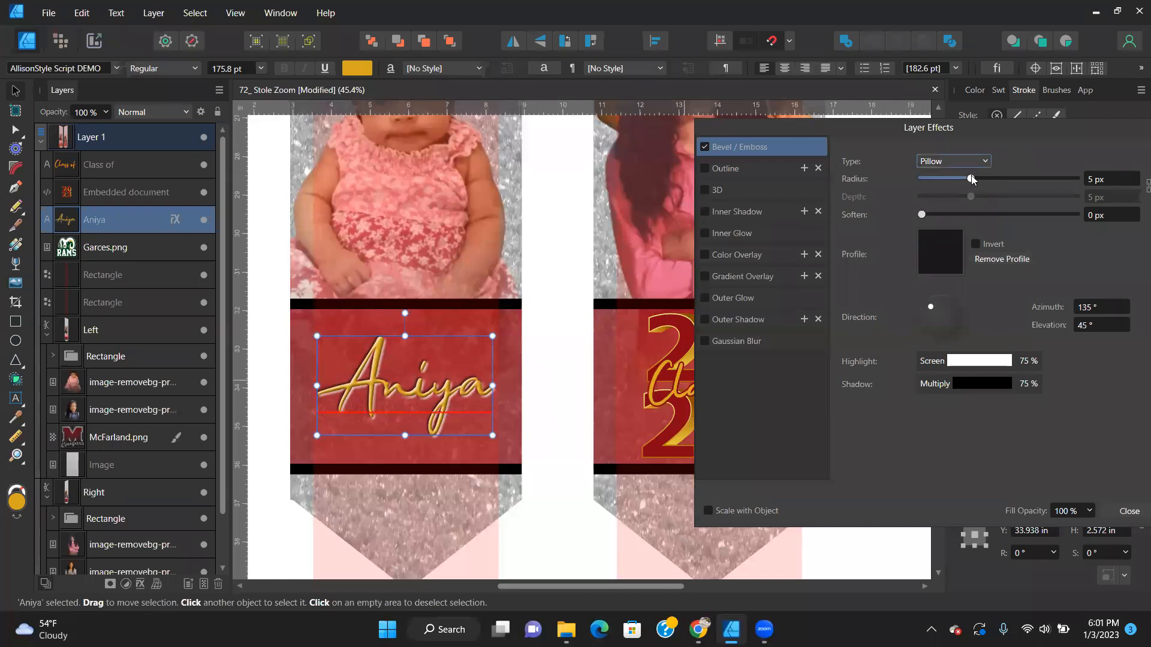
pyautogui.moveTo(975, 184); pyautogui.dragTo(965, 181)
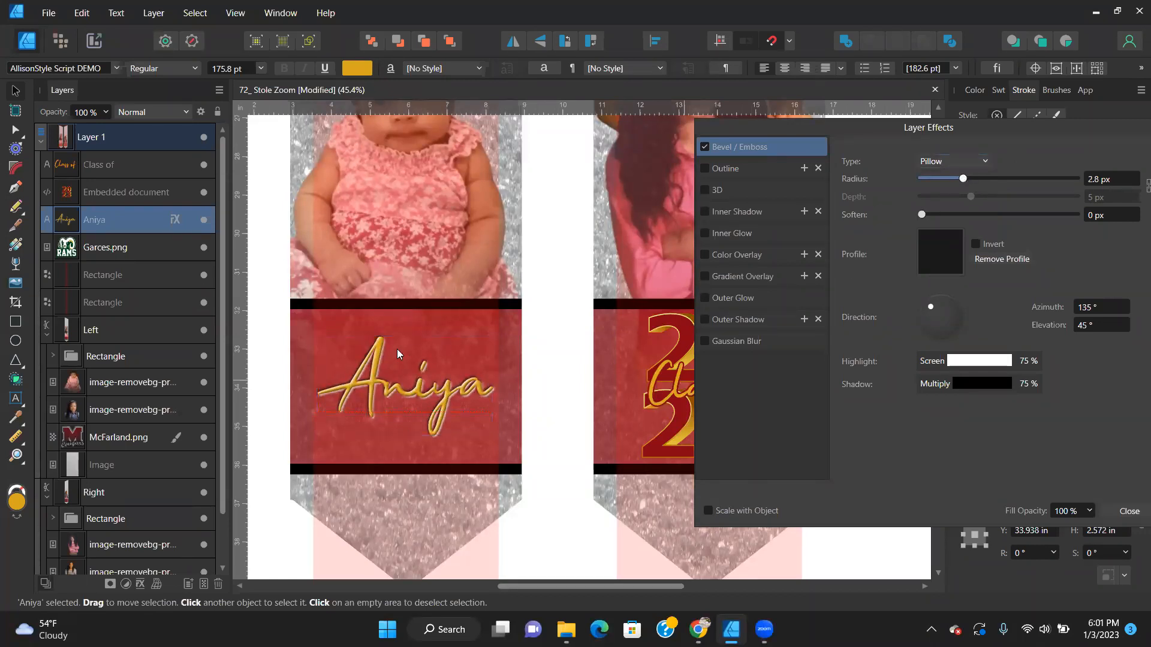
pyautogui.scroll(6, 382, 379)
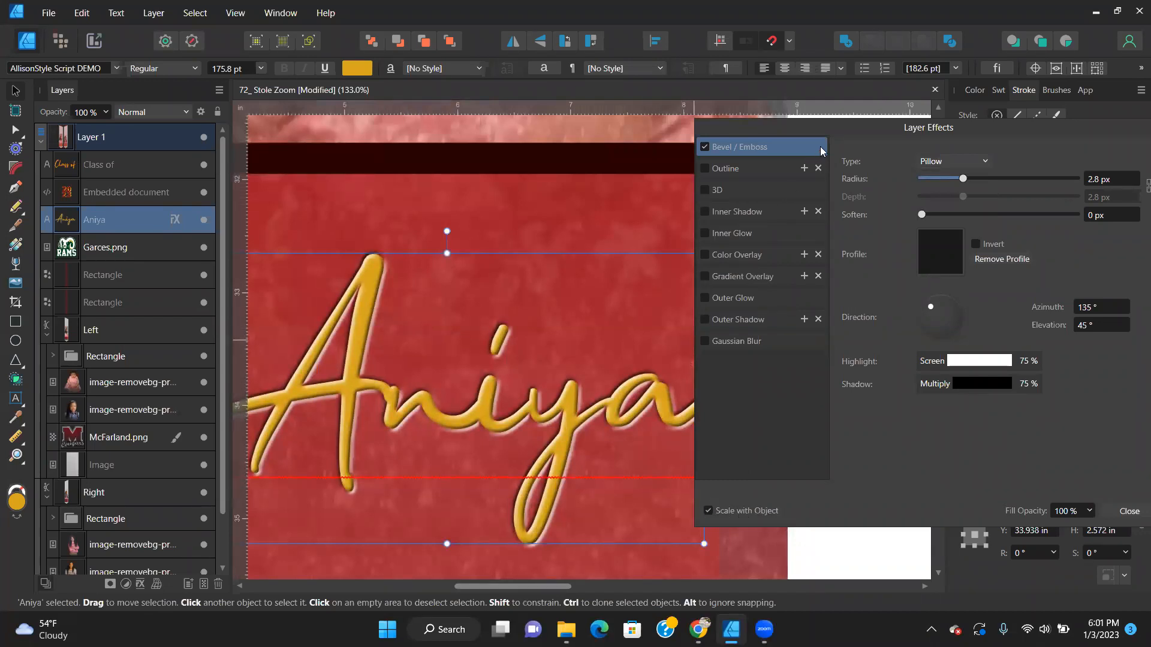
pyautogui.moveTo(963, 182)
pyautogui.mouseDown()
pyautogui.moveTo(977, 180)
pyautogui.moveTo(968, 179)
pyautogui.mouseUp()
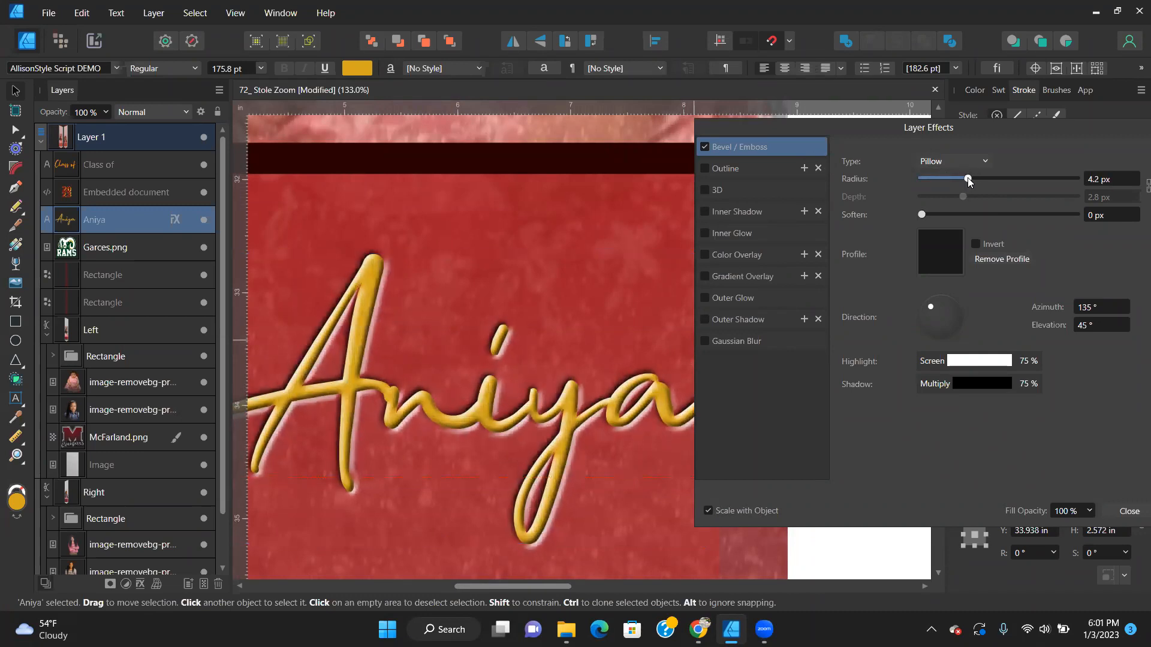
# Change the name's bevel type to Emboss and set its radius to 3 px.
pyautogui.click(956, 163)
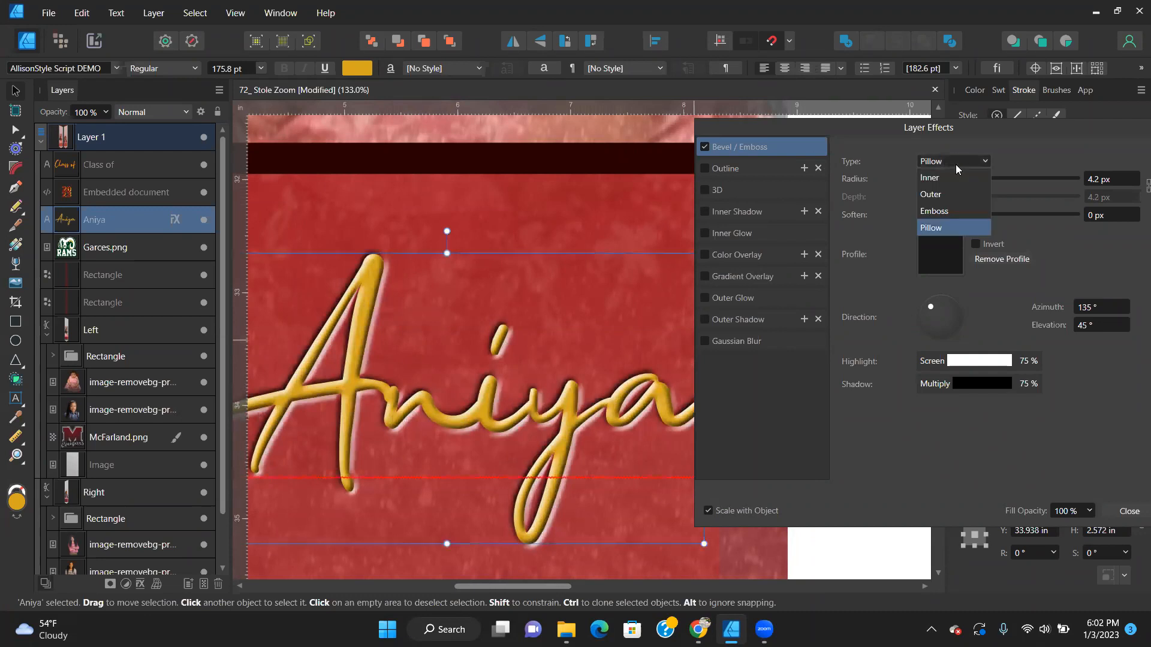
pyautogui.click(953, 211)
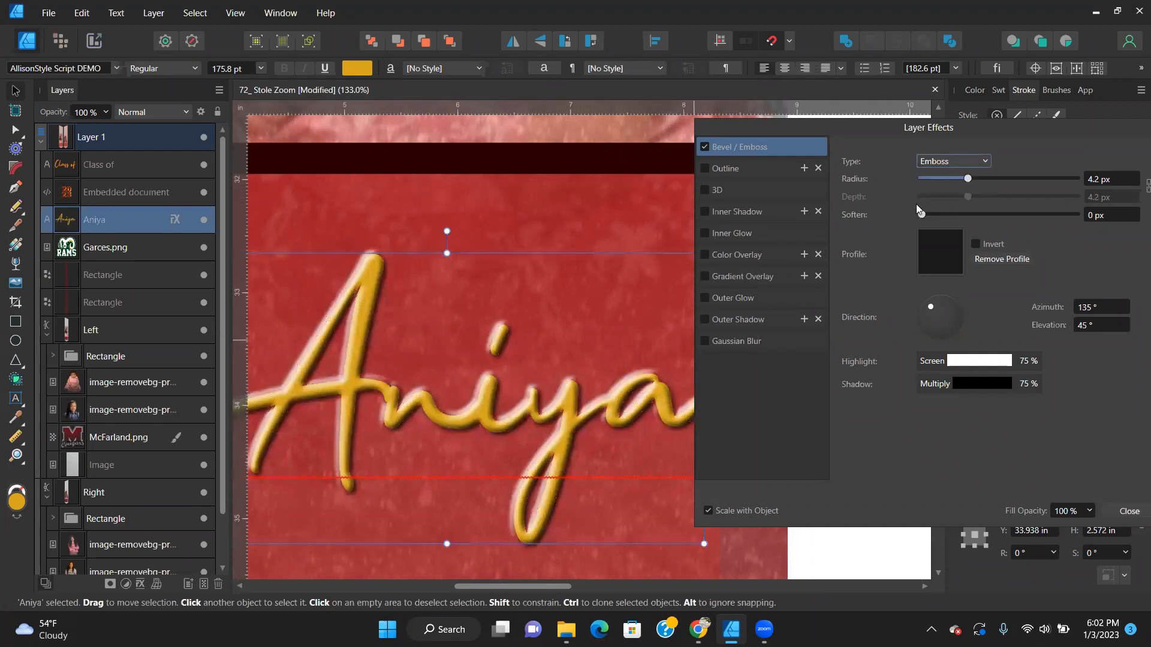
pyautogui.click(1108, 180)
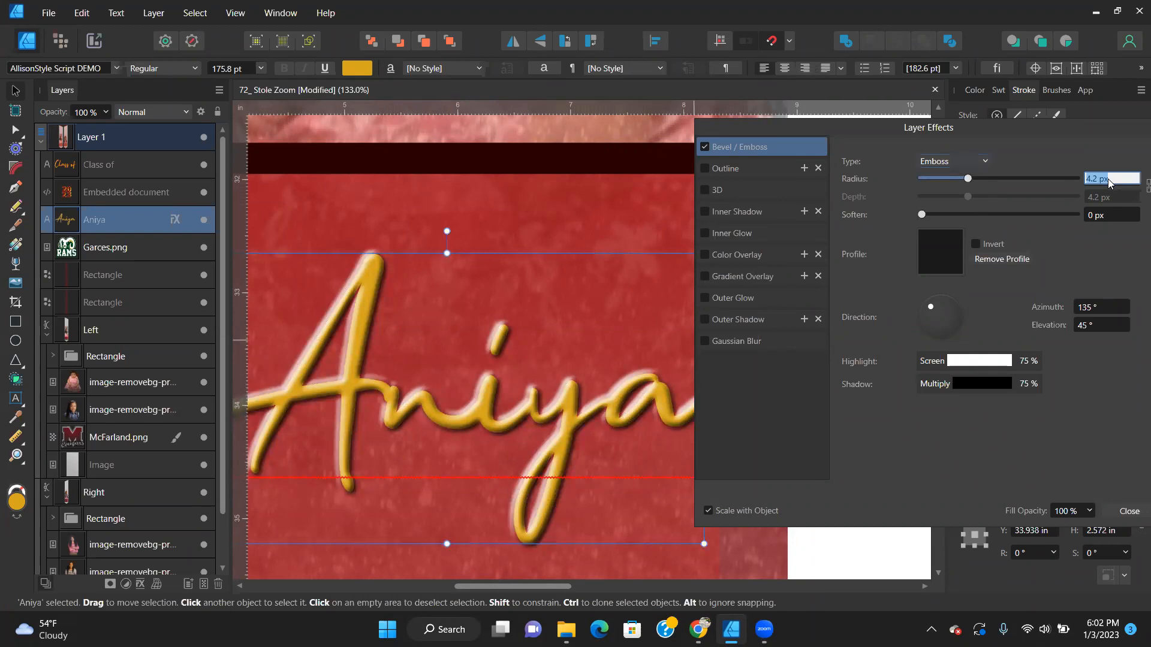
pyautogui.write('3')
pyautogui.press('Return')
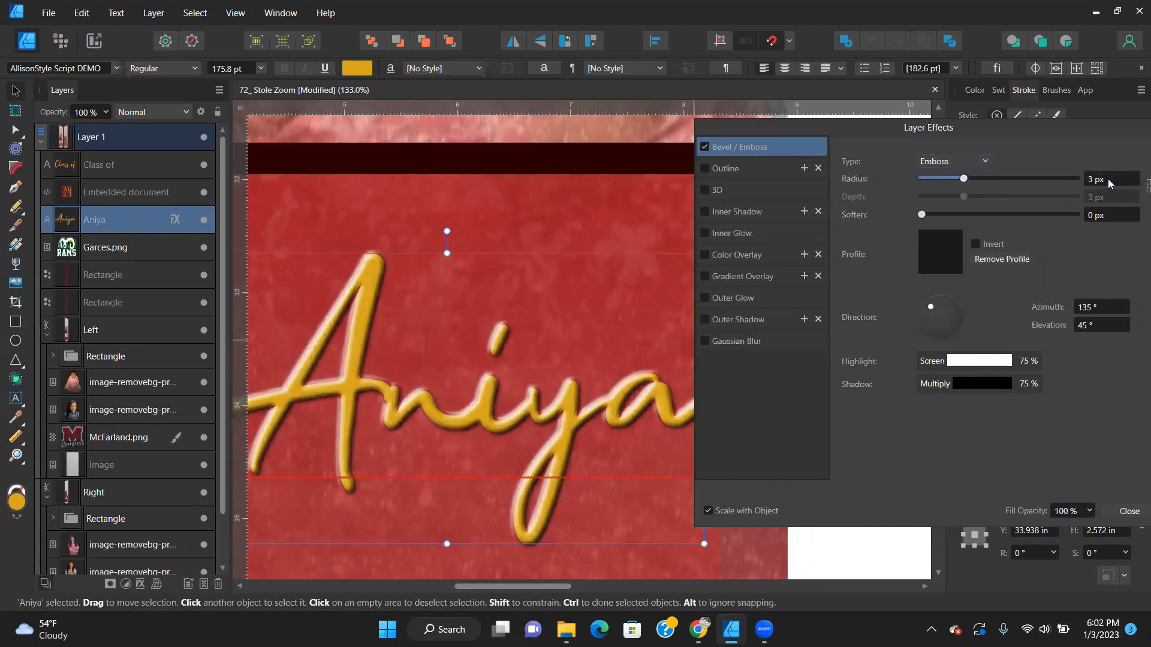
pyautogui.scroll(-2, 480, 341)
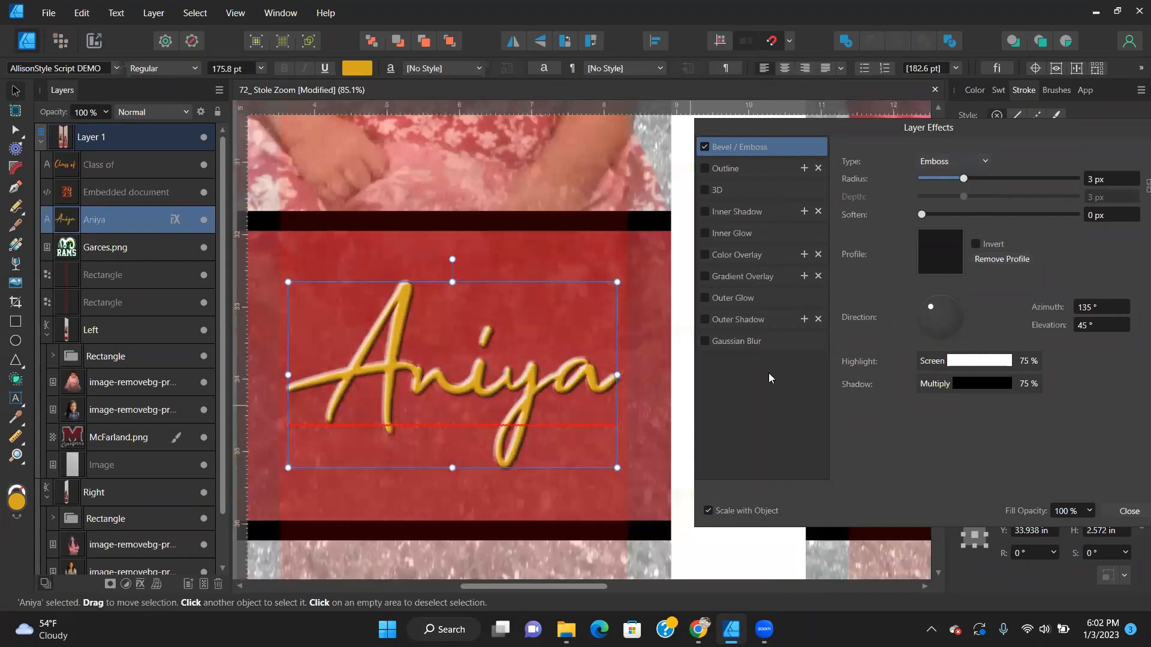
# Add an Outer Glow to the graduate's name with a radius of about 6.2 px and black (000000) as its color.
pyautogui.click(716, 298)
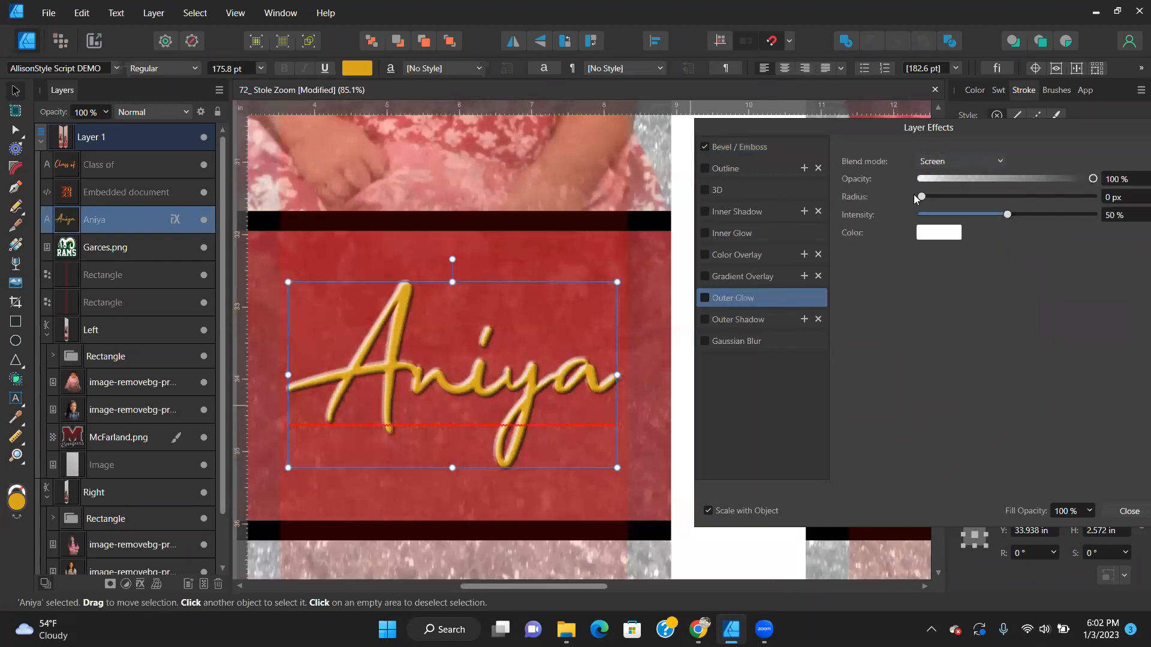
pyautogui.moveTo(922, 198); pyautogui.dragTo(981, 204)
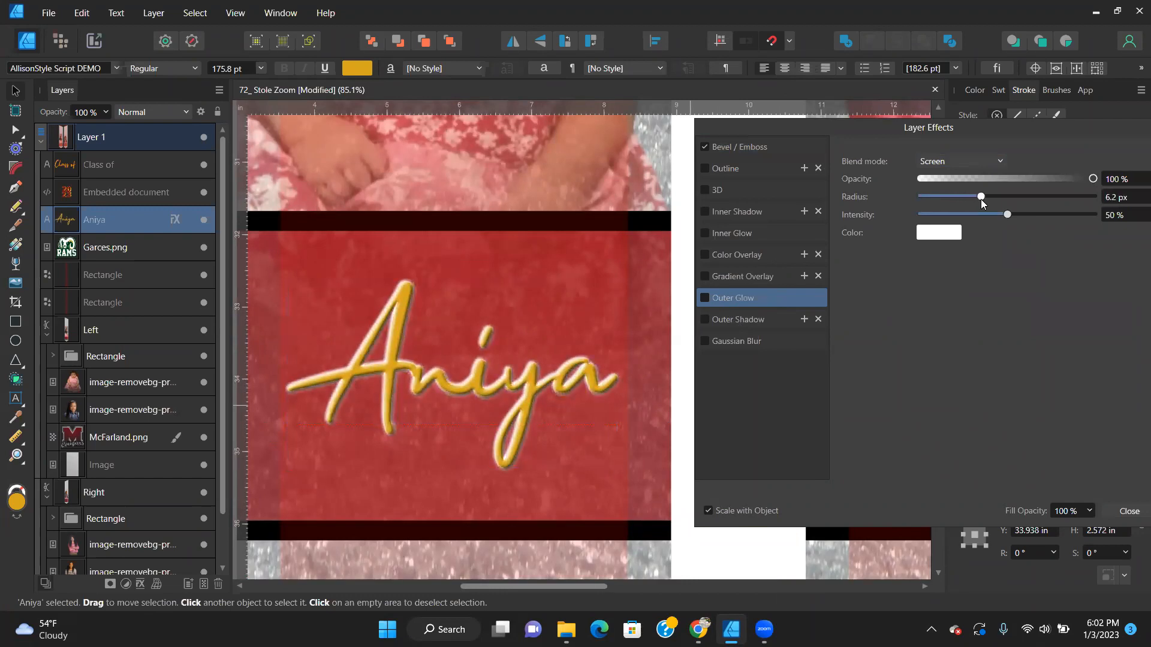
pyautogui.click(939, 232)
pyautogui.click(914, 295)
pyautogui.moveTo(914, 295); pyautogui.dragTo(916, 290)
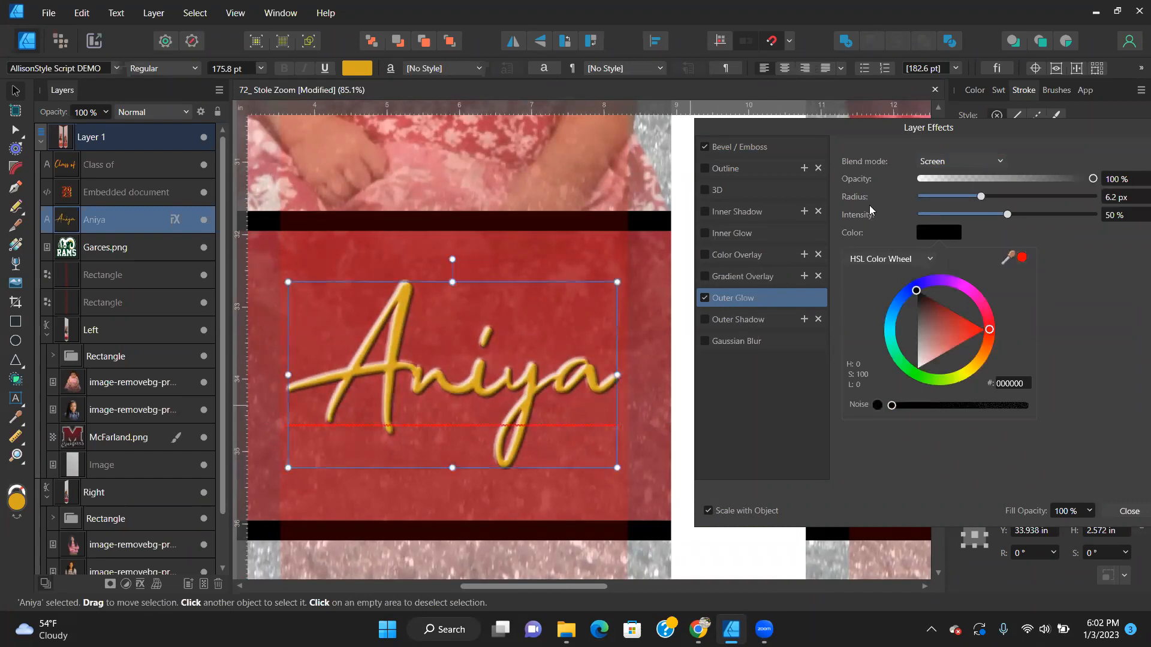
# Add a black Outer Shadow to the graduate's gold name using the Offset Tool, offset about 3.9 px at a 292° angle.
pyautogui.click(735, 323)
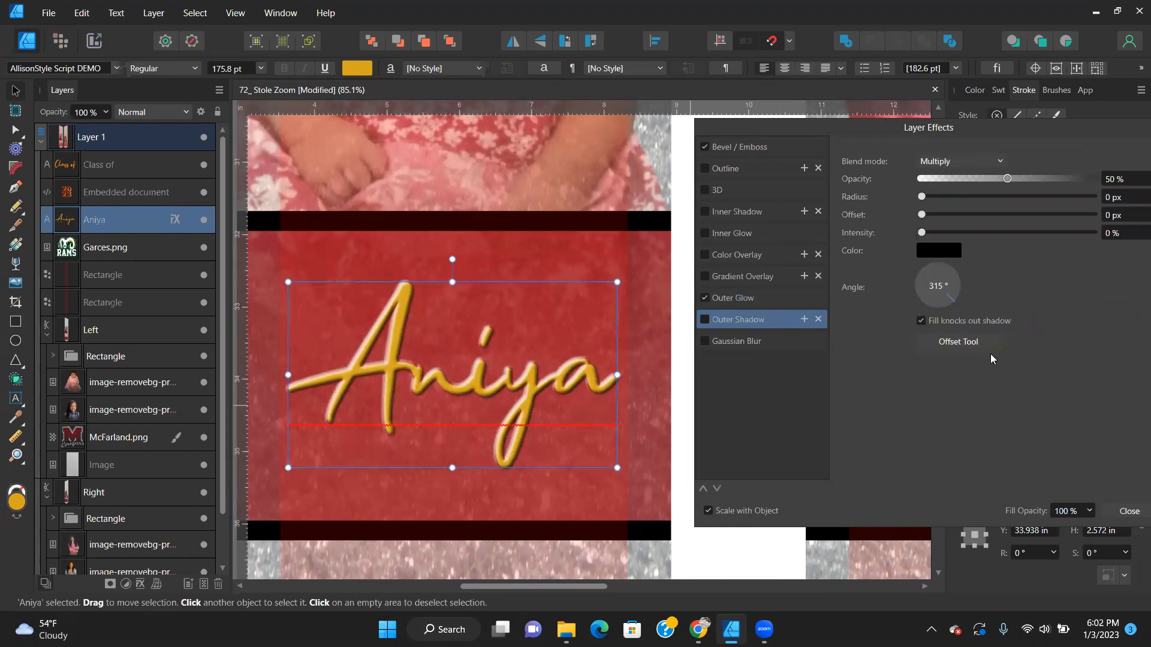
pyautogui.click(966, 341)
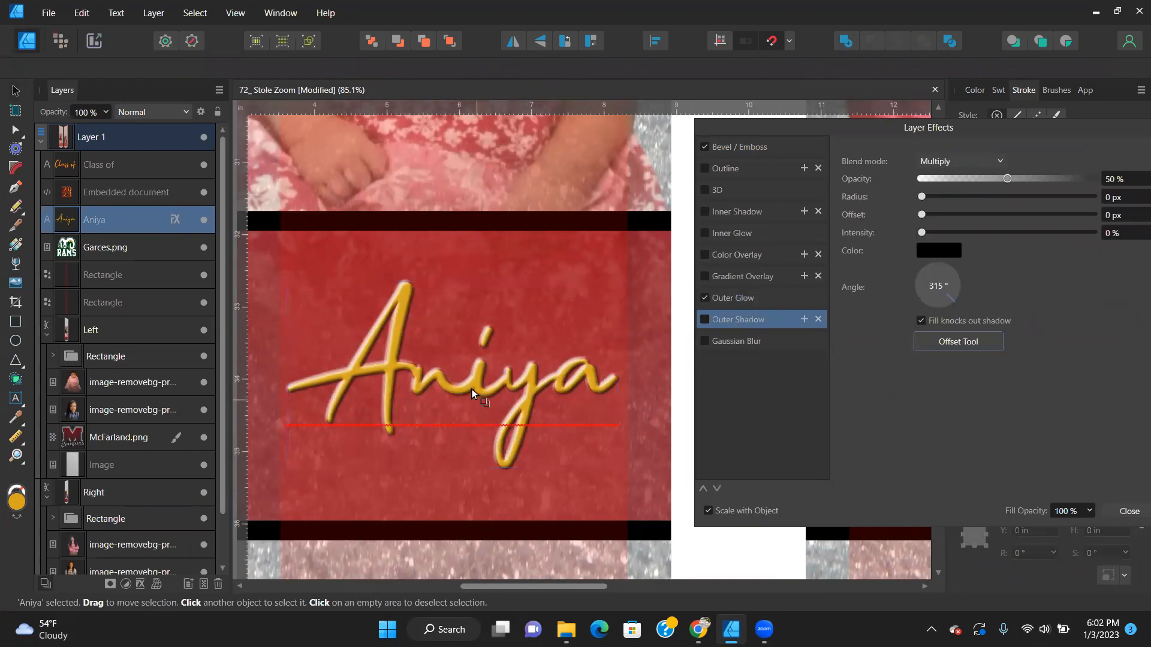
pyautogui.scroll(5, 476, 405)
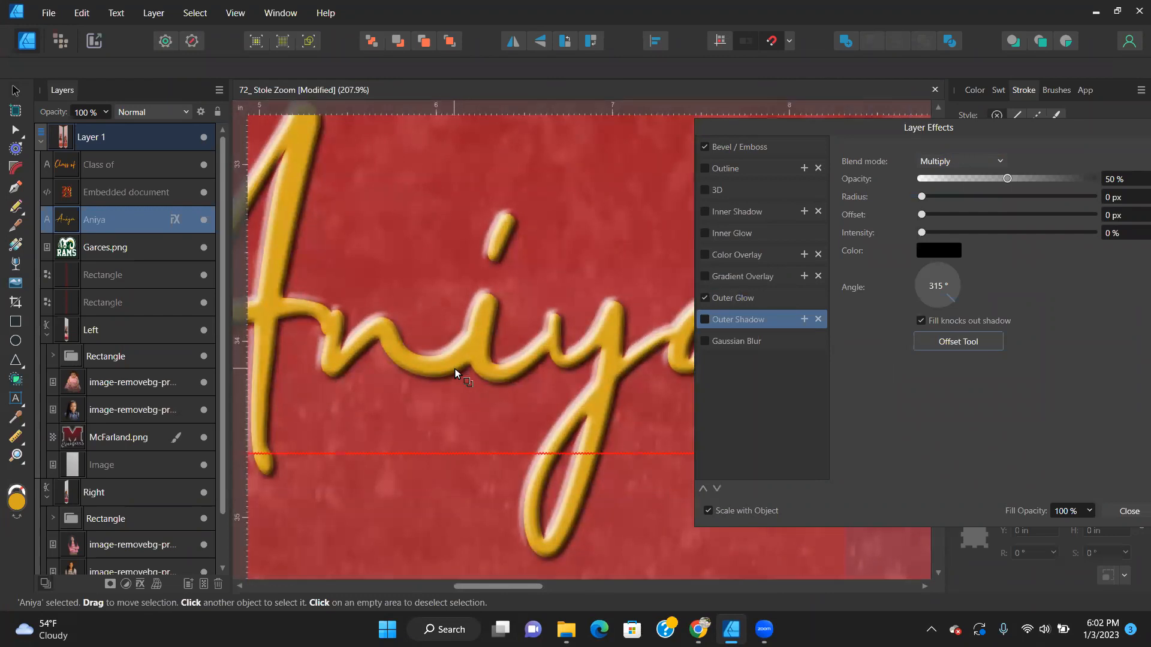
pyautogui.moveTo(455, 375); pyautogui.dragTo(455, 376)
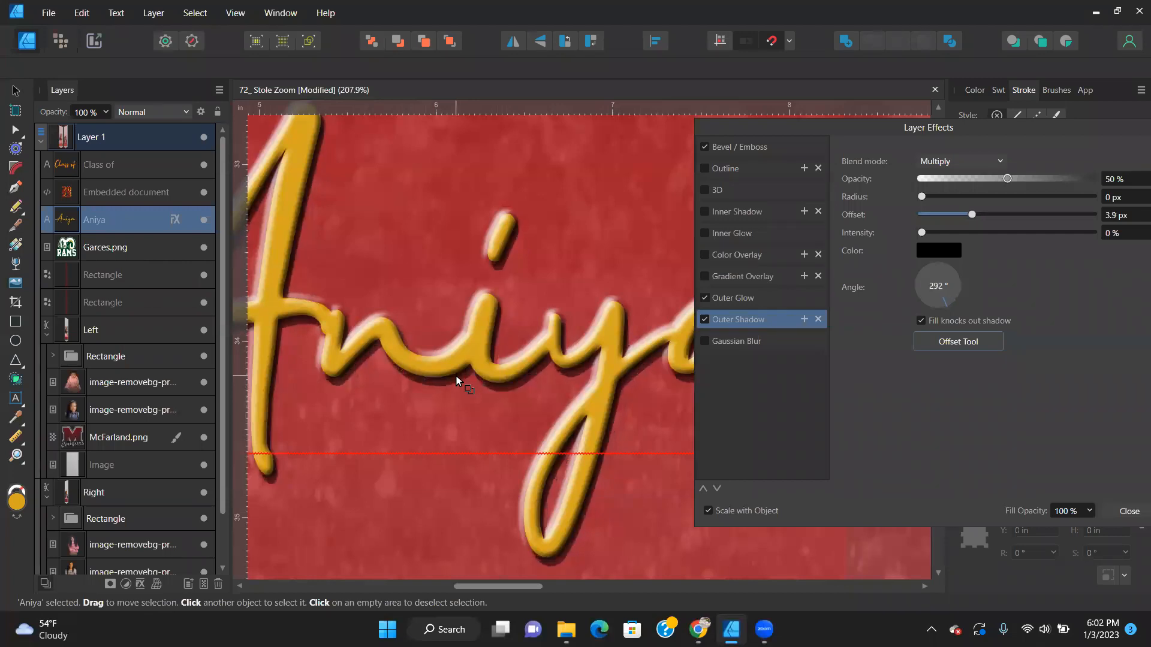
pyautogui.scroll(-4, 474, 360)
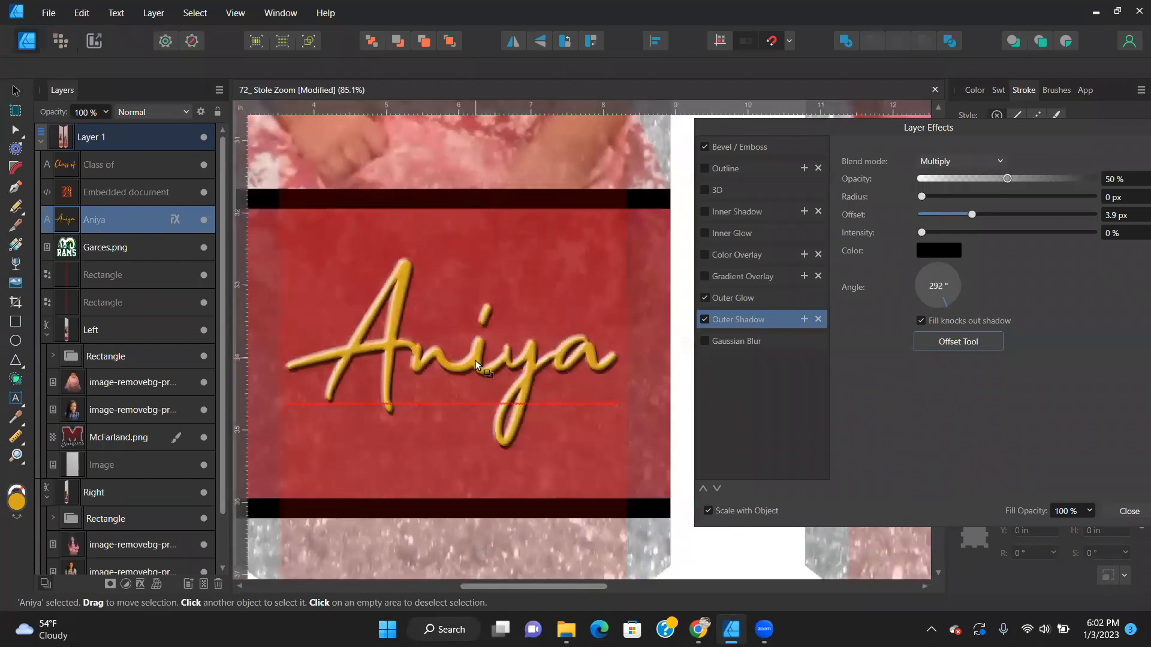
pyautogui.click(16, 90)
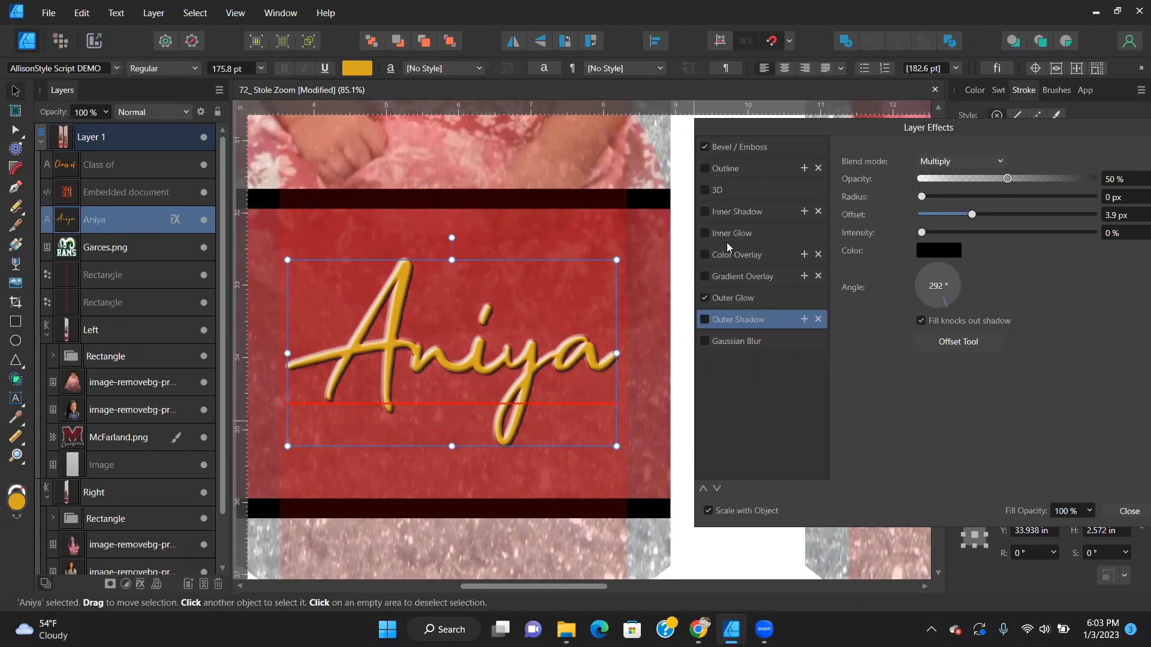
# Compare the name without and with its Bevel / Emboss, Outer Glow and Outer Shadow, leave all three enabled, and review the whole stole.
pyautogui.click(705, 145)
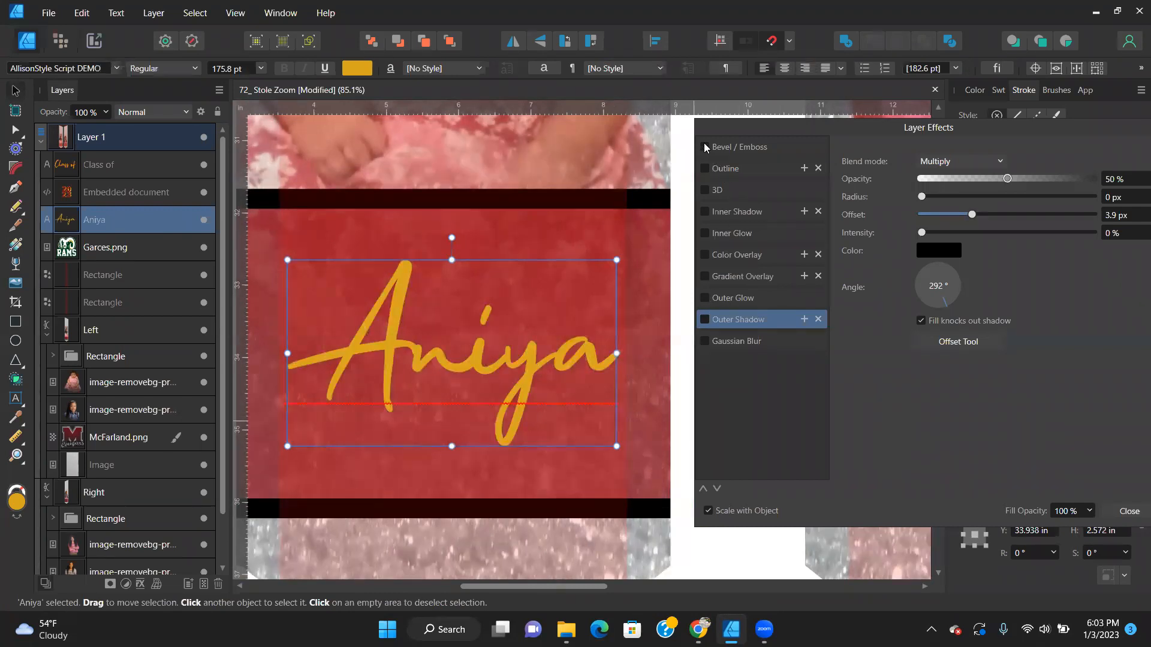
pyautogui.click(704, 146)
pyautogui.click(706, 298)
pyautogui.click(705, 320)
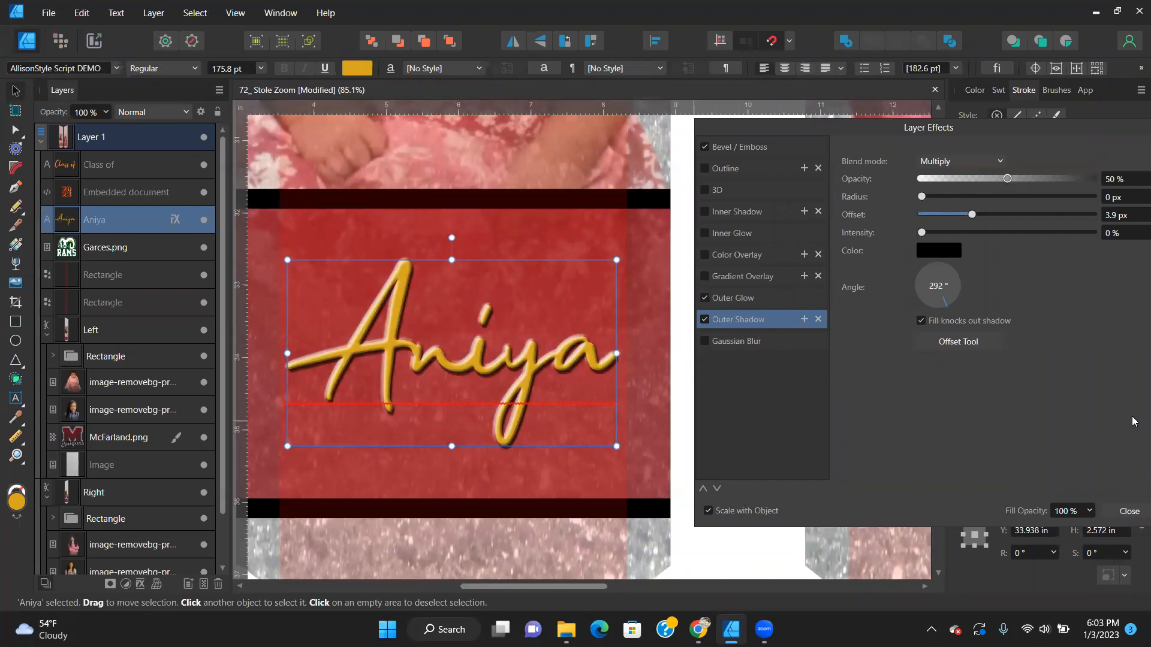
pyautogui.click(1127, 512)
pyautogui.scroll(-2, 730, 420)
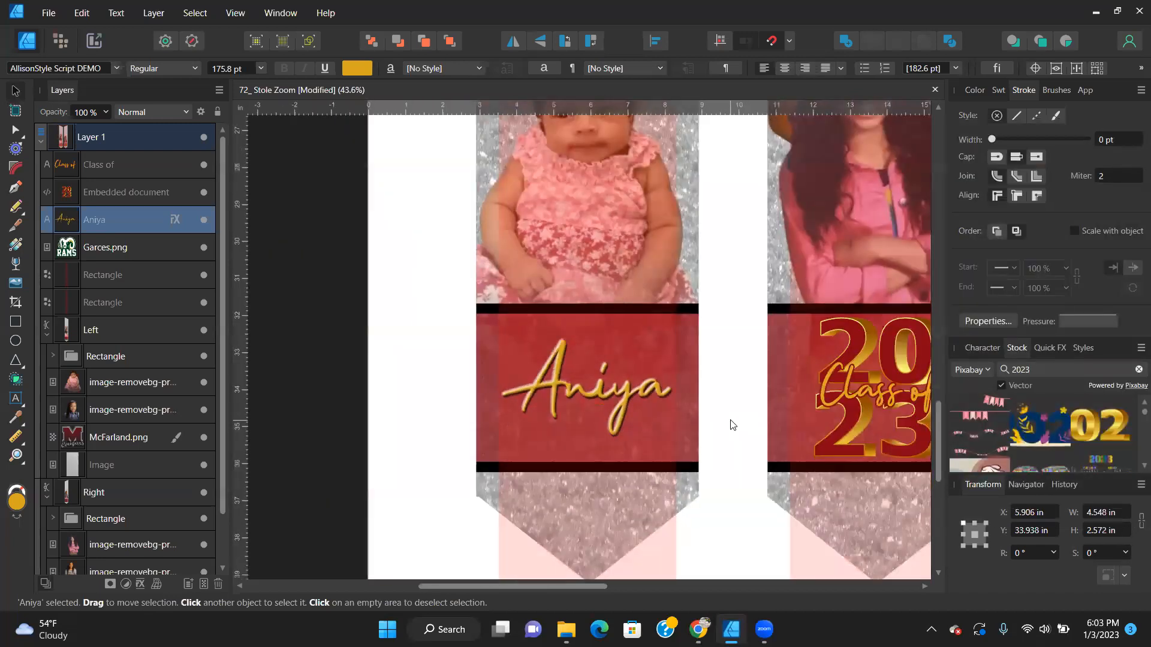
pyautogui.scroll(-2, 730, 423)
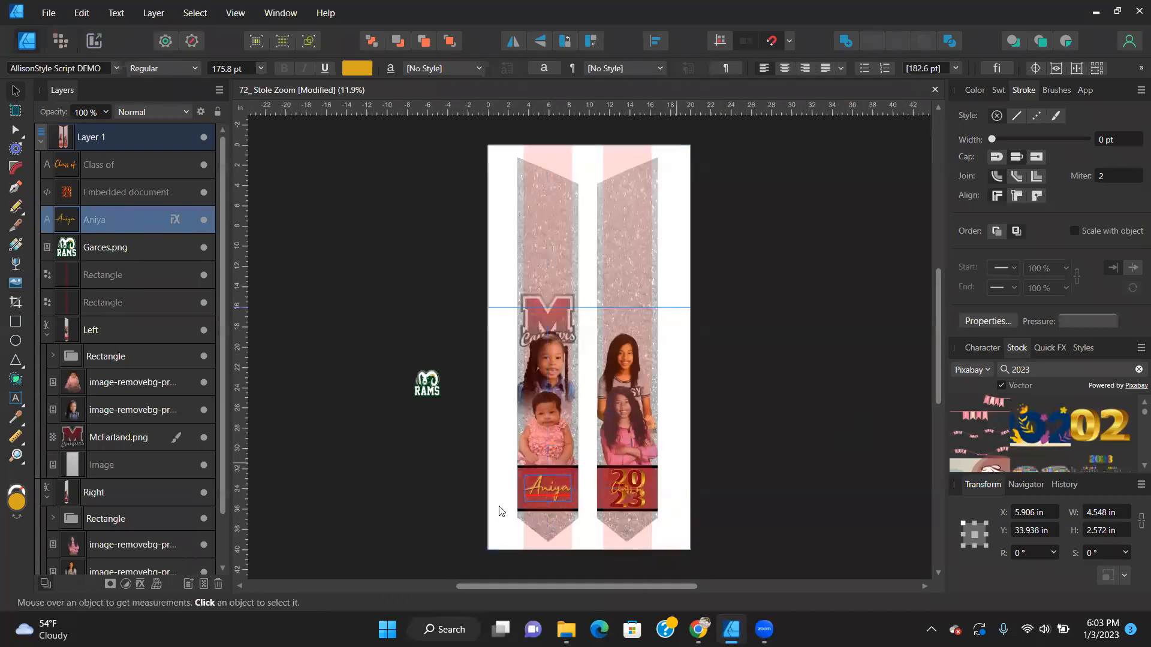
# Inspect the name and Class of 2023 lettering up close, and save the document.
pyautogui.scroll(4, 538, 493)
pyautogui.click(539, 492)
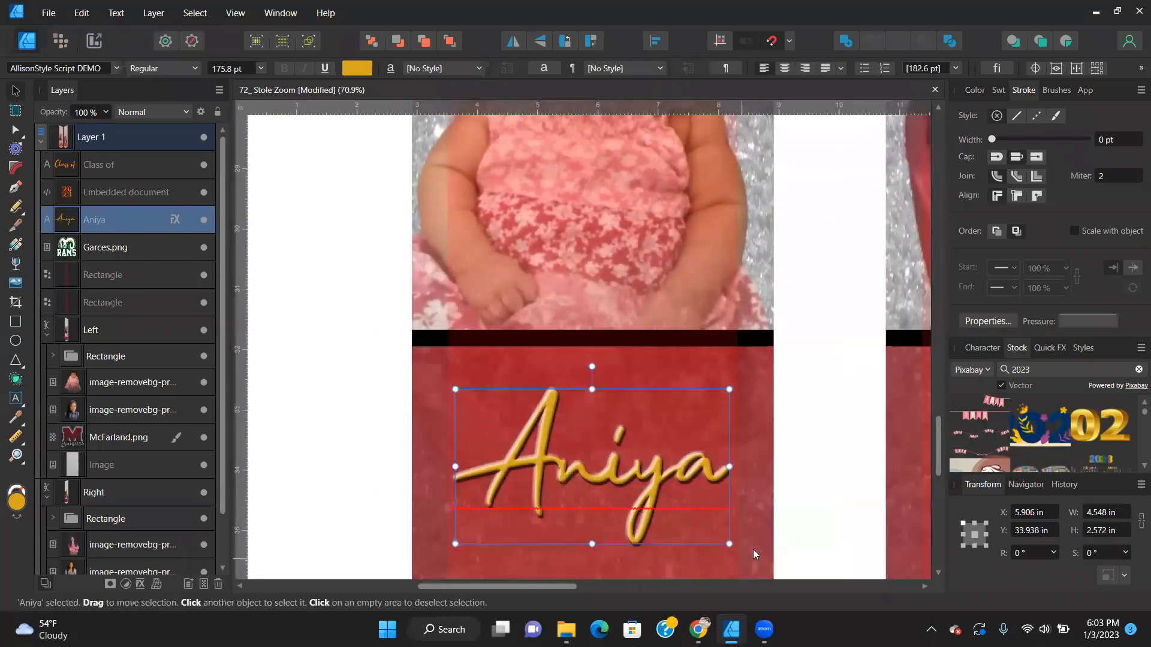
pyautogui.hscroll(5, 607, 546)
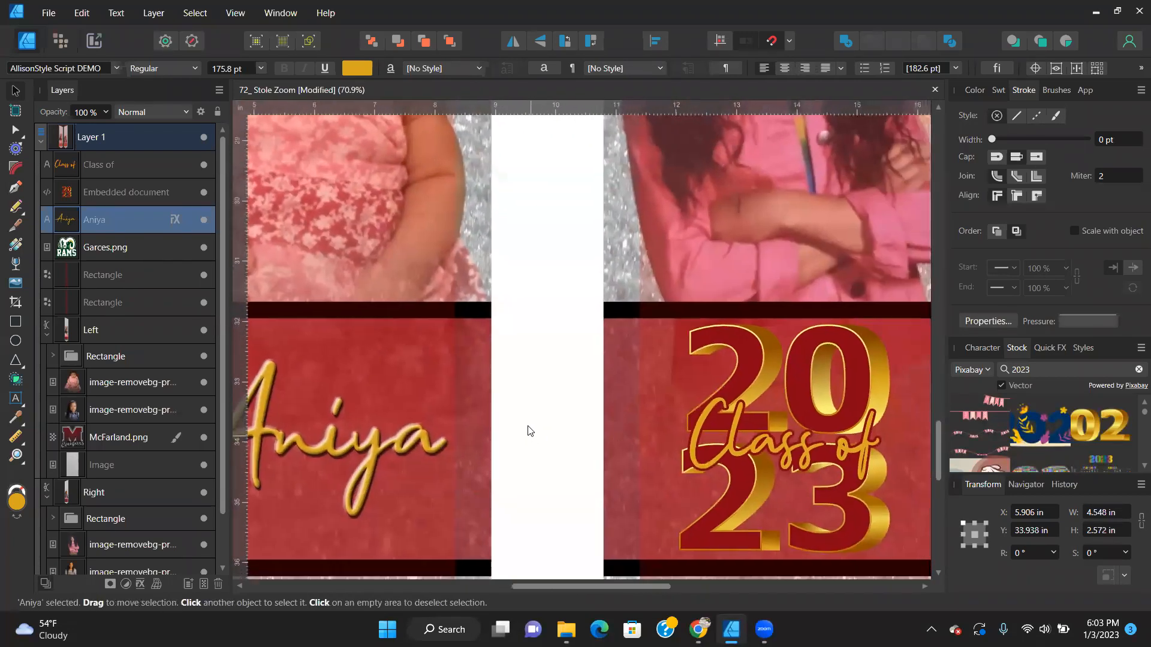
pyautogui.hscroll(-1, 568, 374)
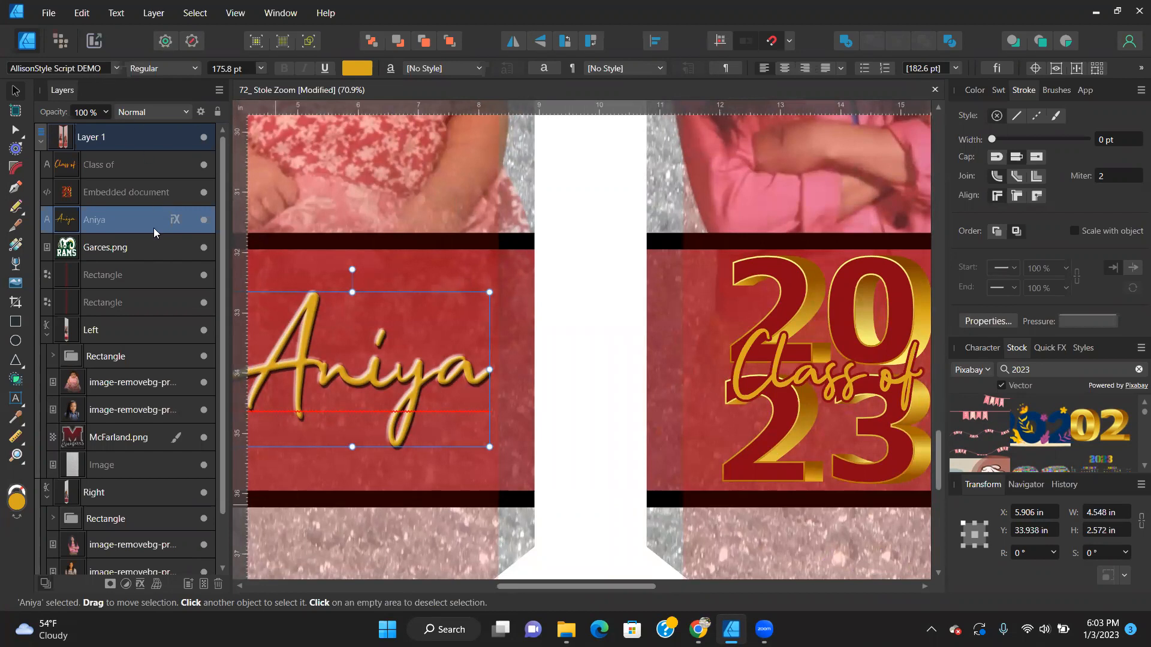
pyautogui.click(516, 157)
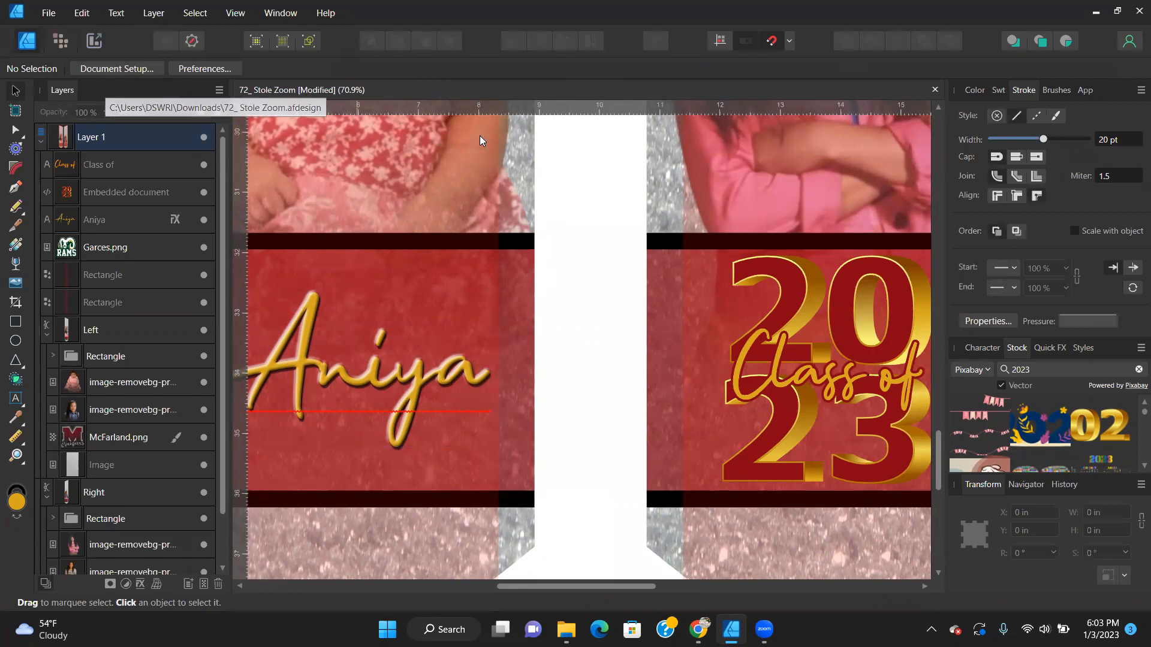
pyautogui.click(613, 209)
pyautogui.hotkey('ctrl', 's')
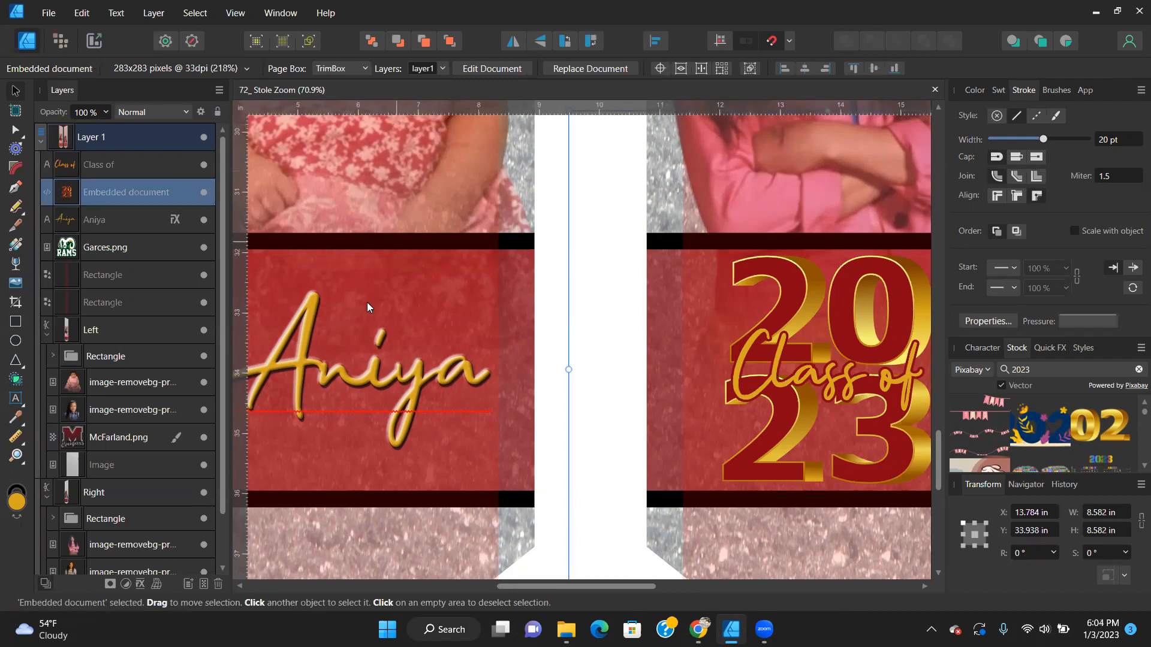
# Review the layer effects applied to the name text on the left stole panel.
pyautogui.click(175, 220)
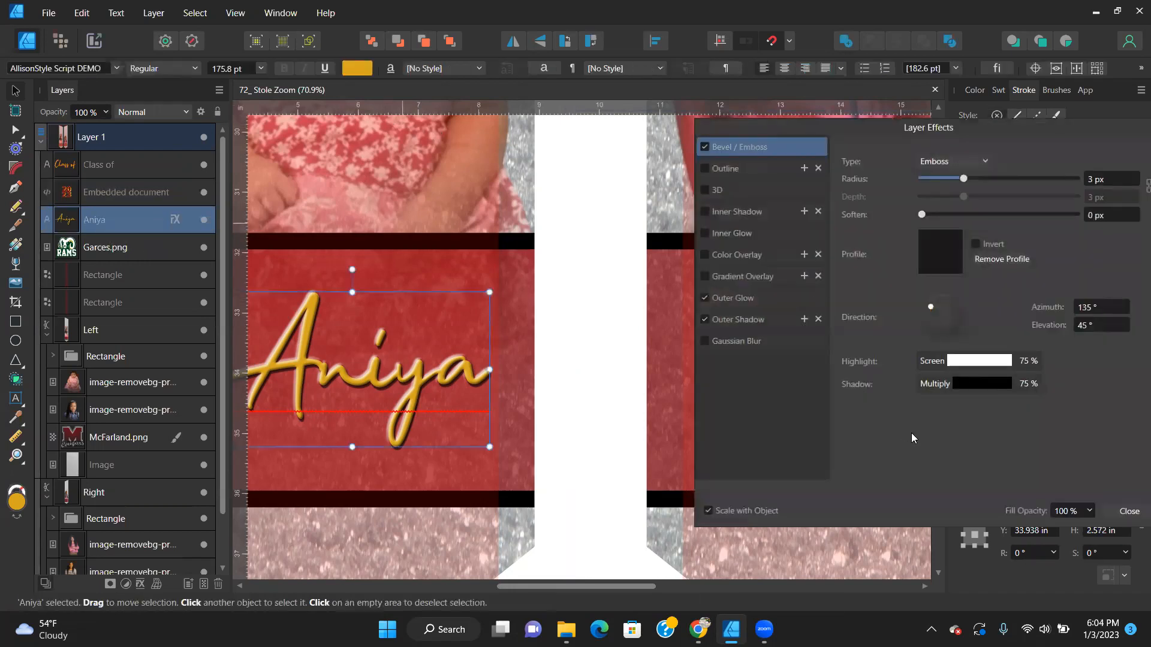
pyautogui.click(1130, 511)
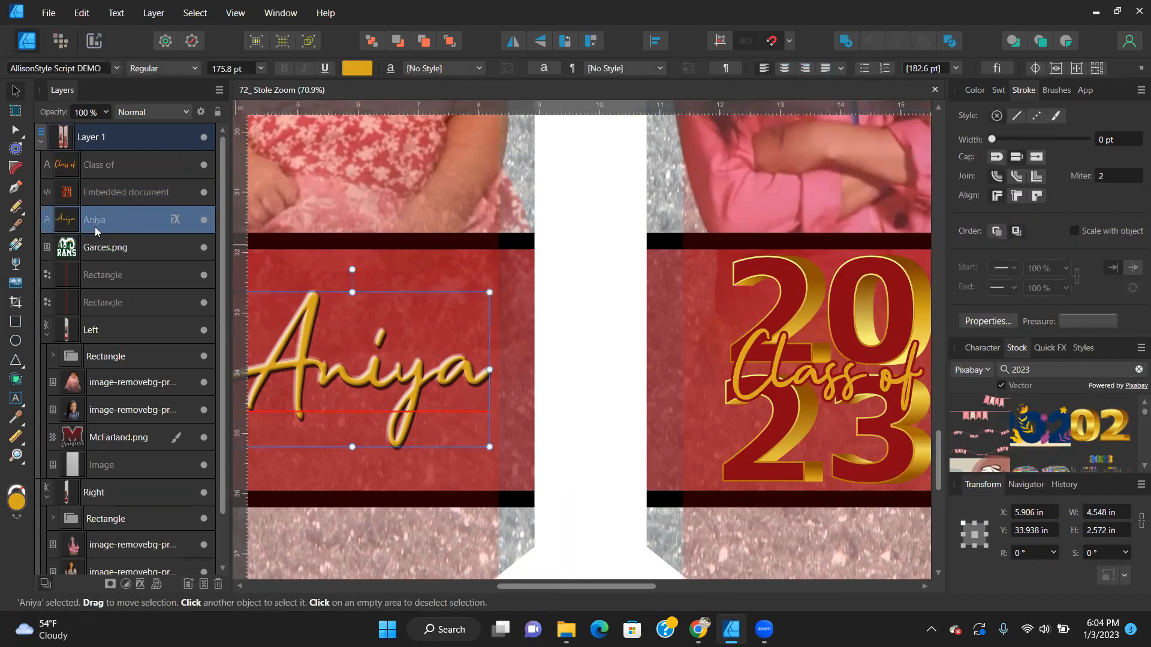
pyautogui.click(179, 220)
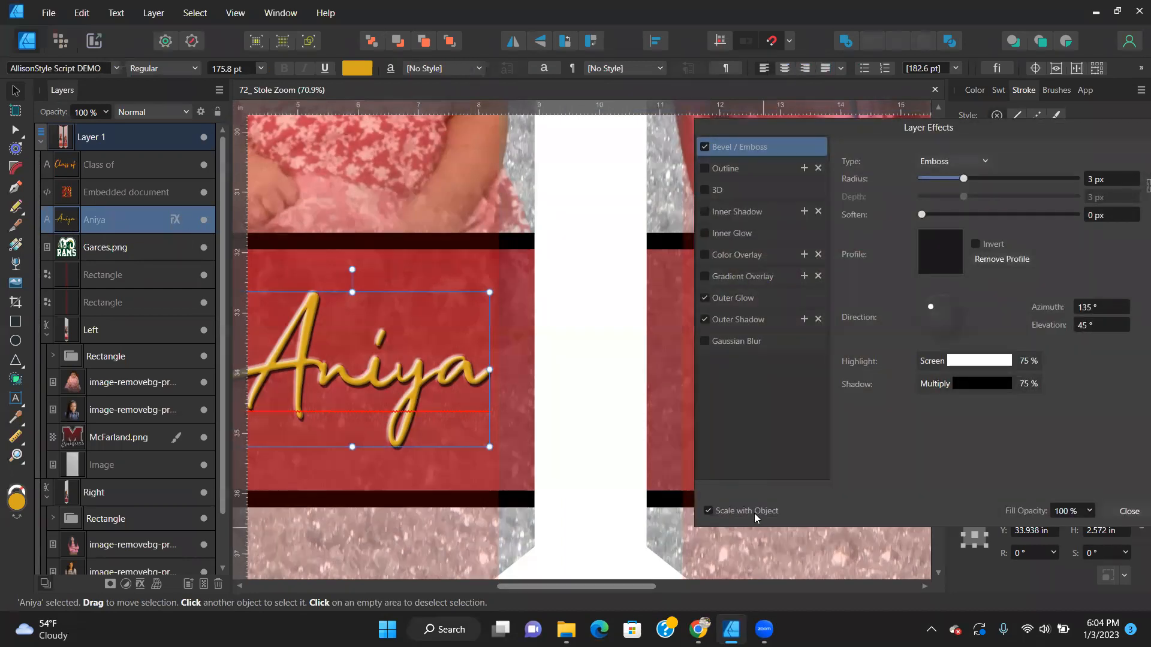
pyautogui.click(1129, 510)
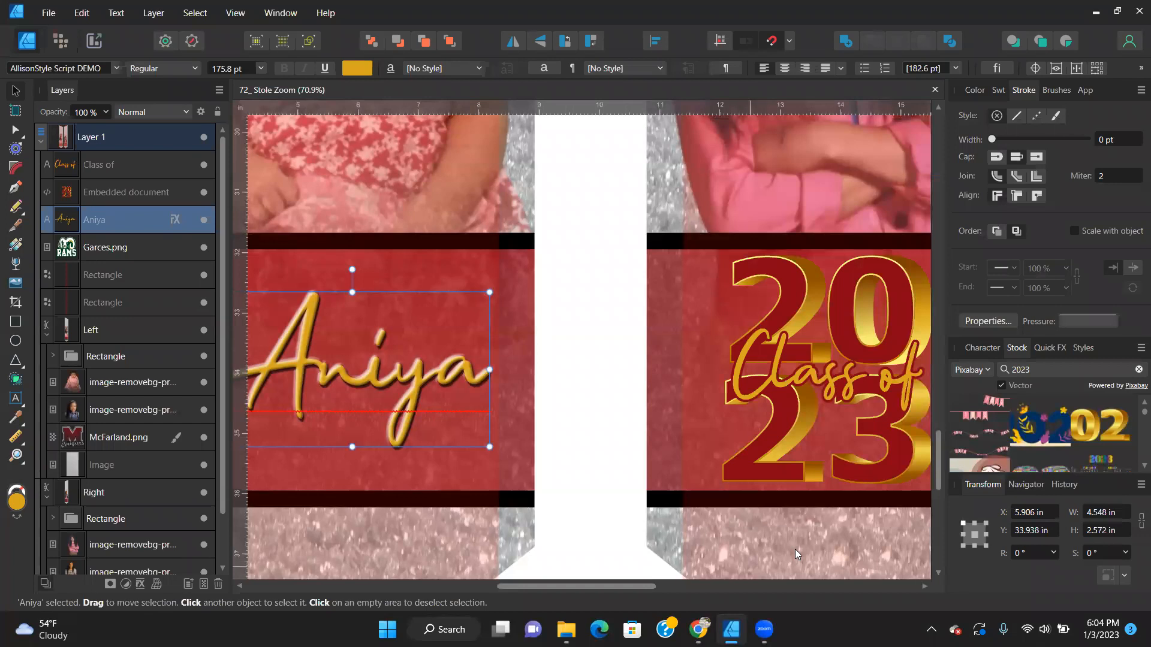
# Try transferring the name text's layer effects to the Class of text directly in the layer stack.
pyautogui.moveTo(174, 220); pyautogui.dragTo(175, 164)
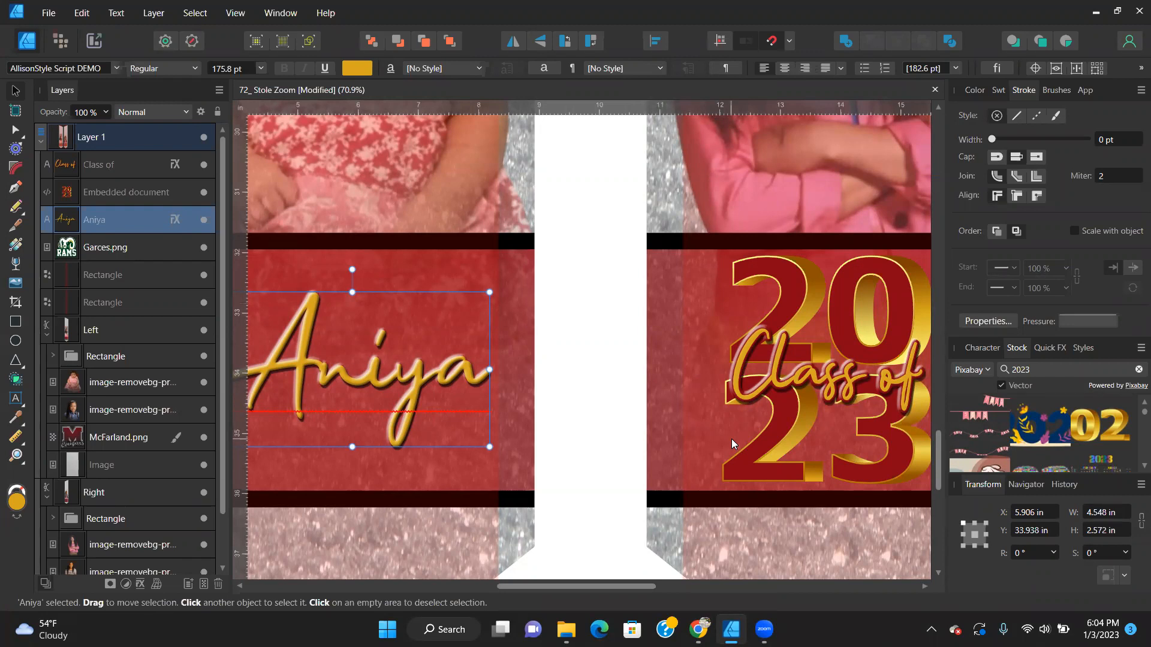
pyautogui.moveTo(175, 165); pyautogui.dragTo(142, 286)
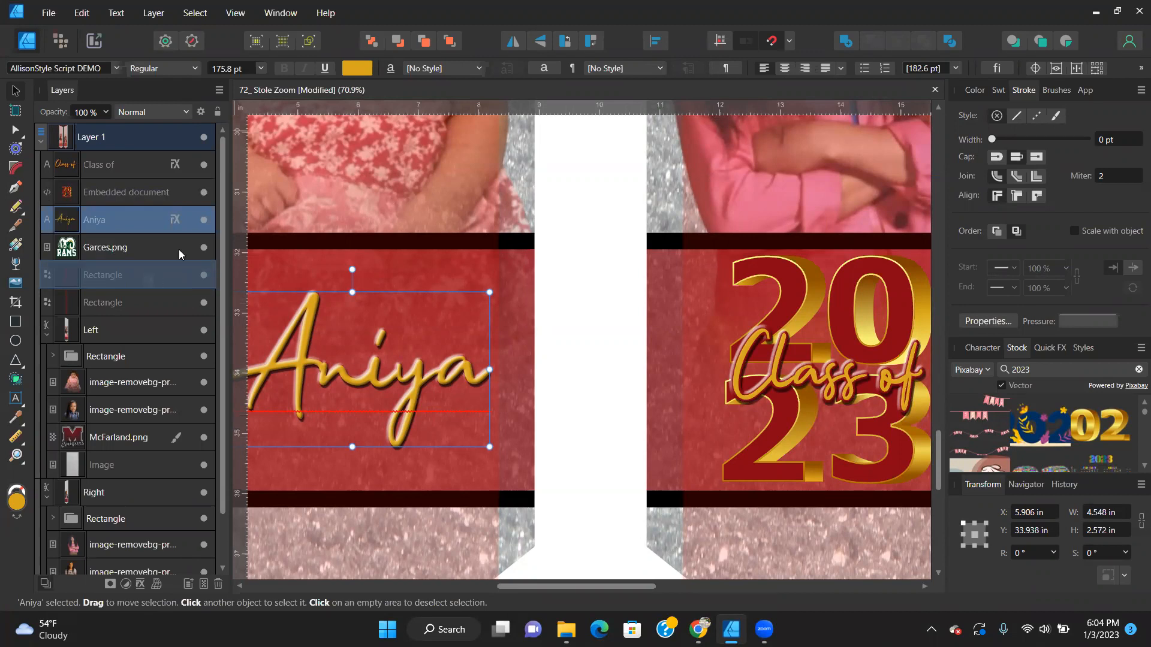
pyautogui.moveTo(179, 250); pyautogui.dragTo(174, 275)
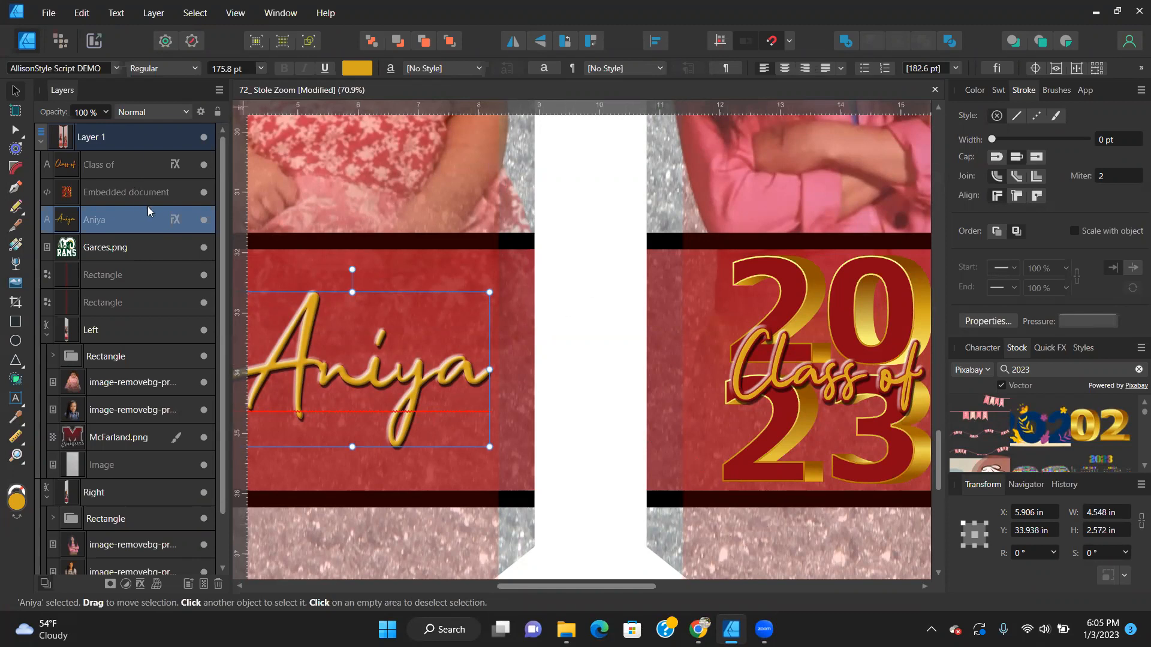
# Turn off Scale with Object in the name text's layer effects.
pyautogui.click(176, 219)
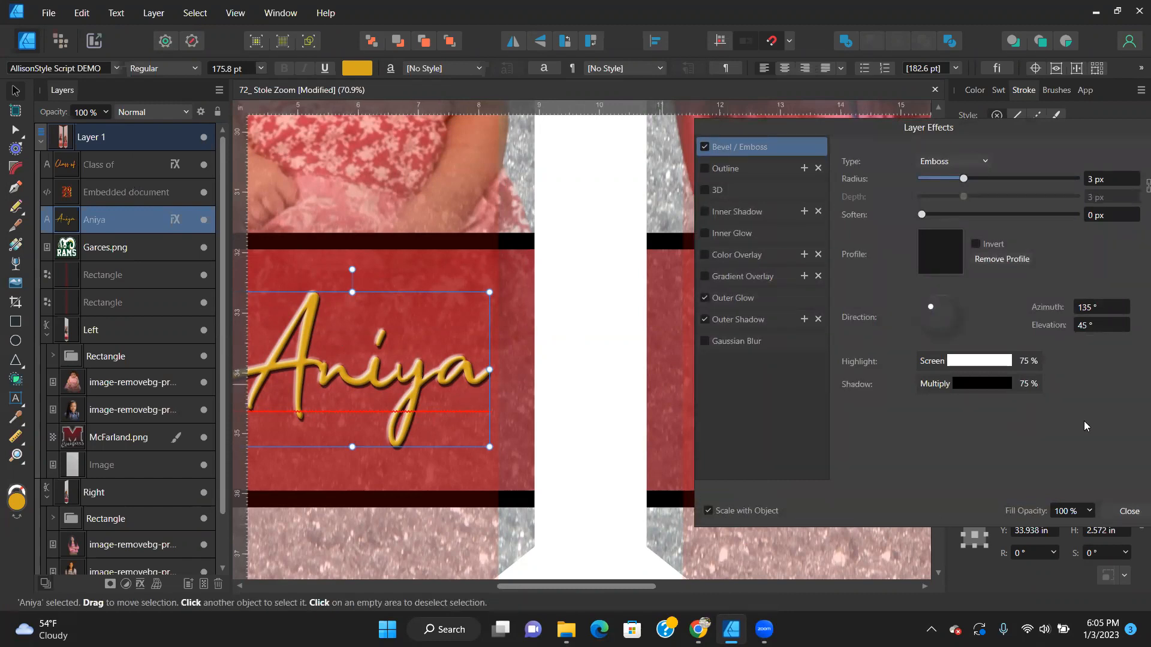
pyautogui.click(1130, 511)
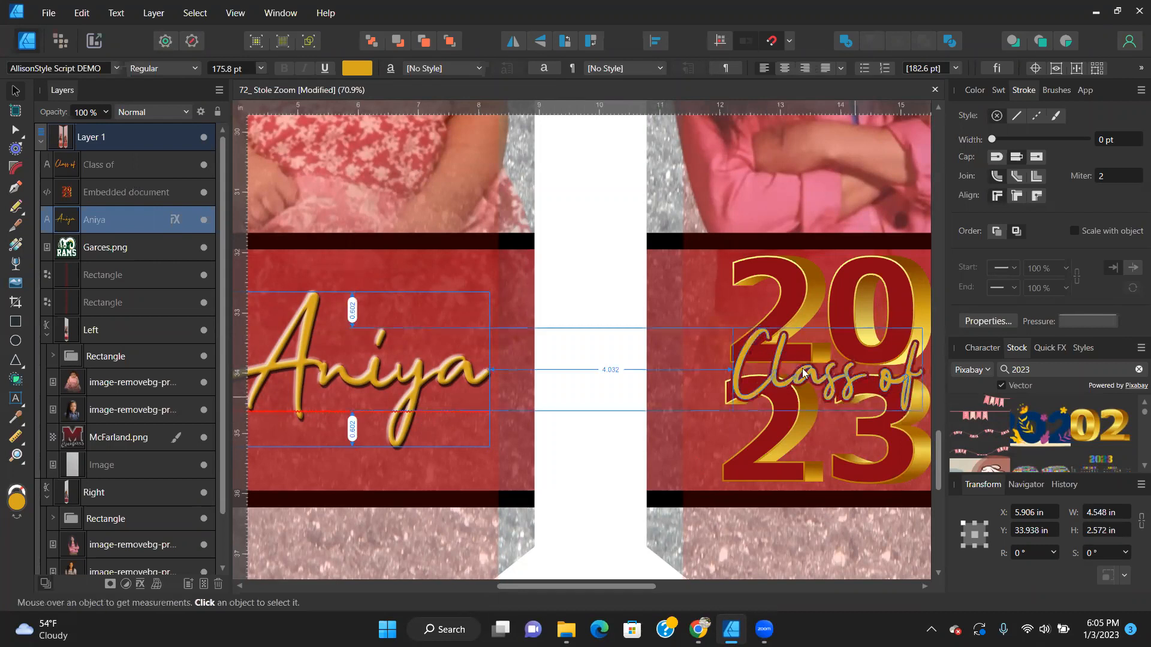
pyautogui.click(175, 220)
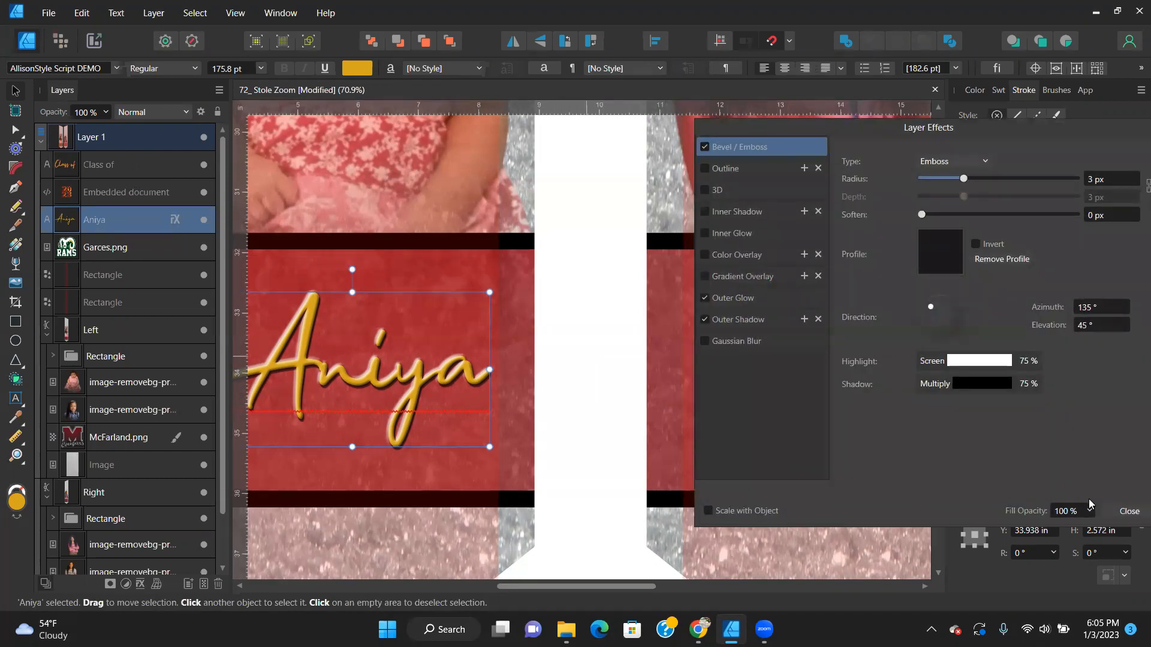
pyautogui.click(1129, 510)
# Enlarge the name text to 353.7 pt and copy its layer effects onto the Class of text.
pyautogui.scroll(-2, 485, 316)
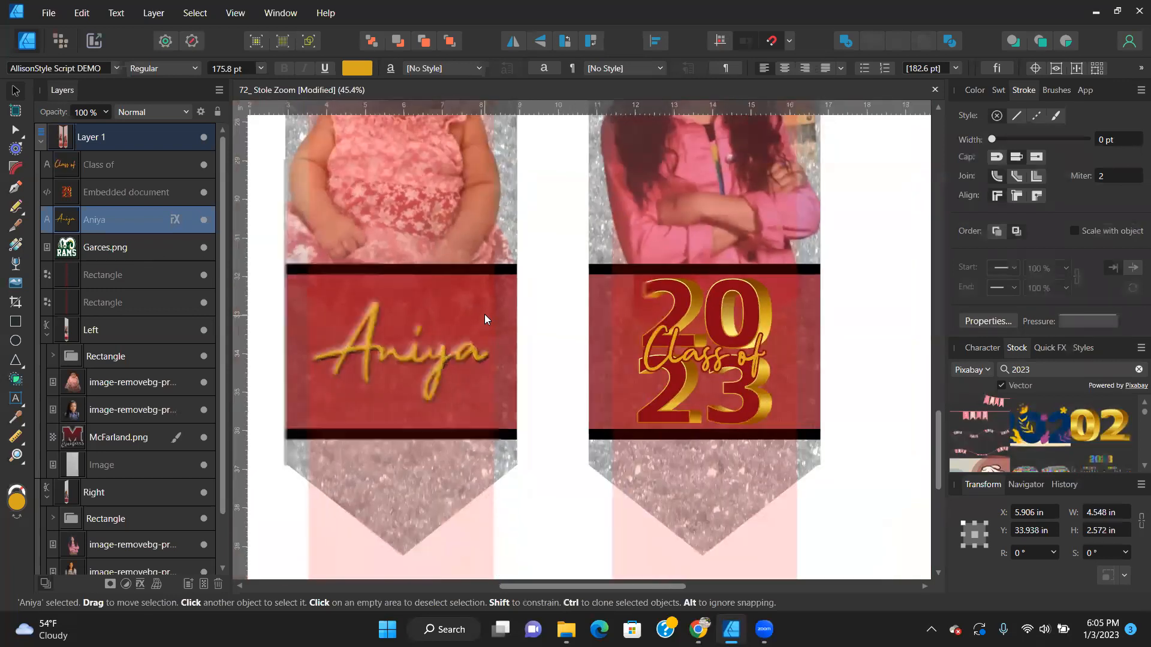
pyautogui.moveTo(489, 302); pyautogui.dragTo(577, 251)
pyautogui.moveTo(175, 223); pyautogui.dragTo(172, 165)
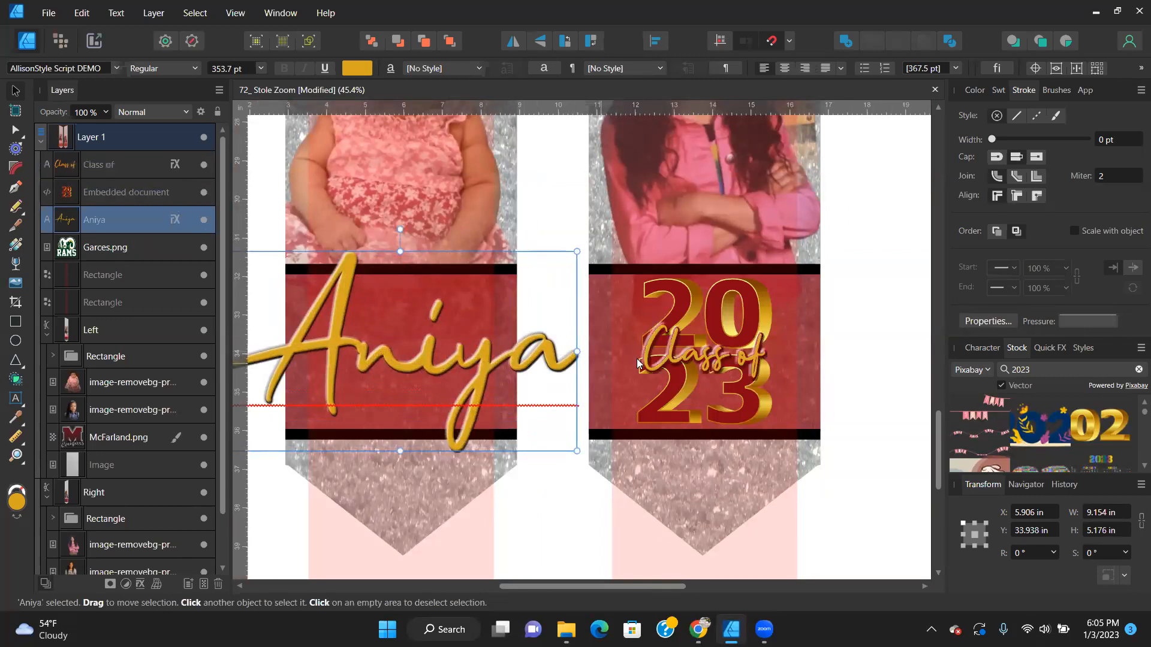
pyautogui.scroll(5, 709, 361)
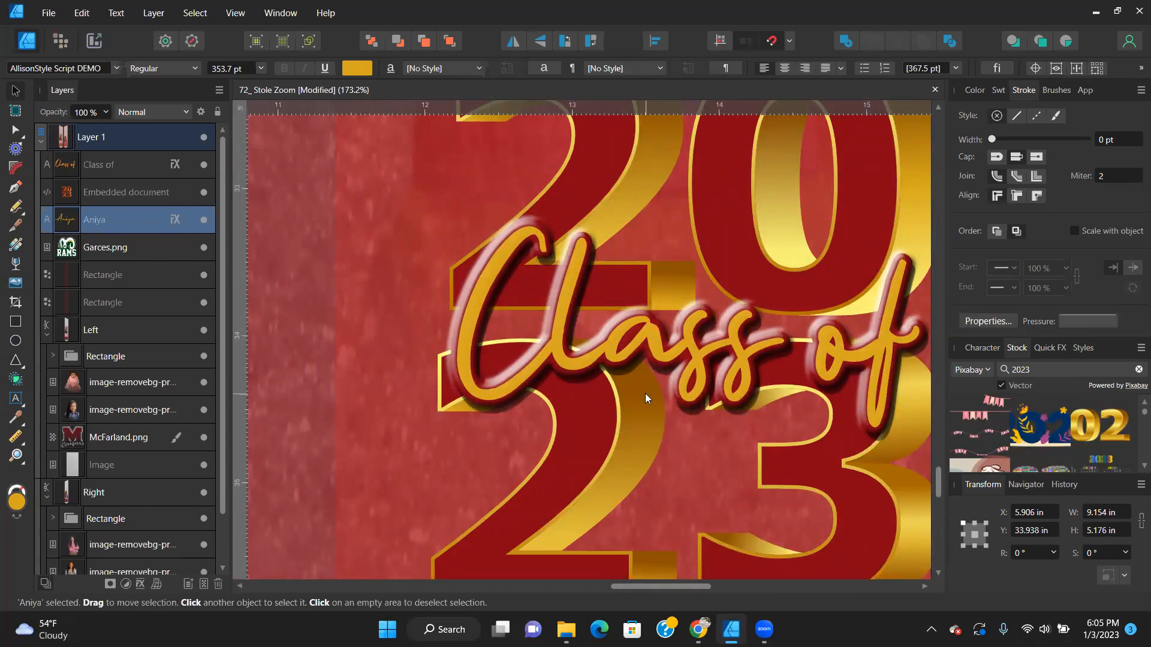
# Undo the effects transfer to the Class of text and the enlargement of the name text.
pyautogui.hotkey('ctrl', 'z')
pyautogui.hotkey('ctrl', 'z')
pyautogui.scroll(-1, 612, 387)
pyautogui.scroll(-5, 611, 387)
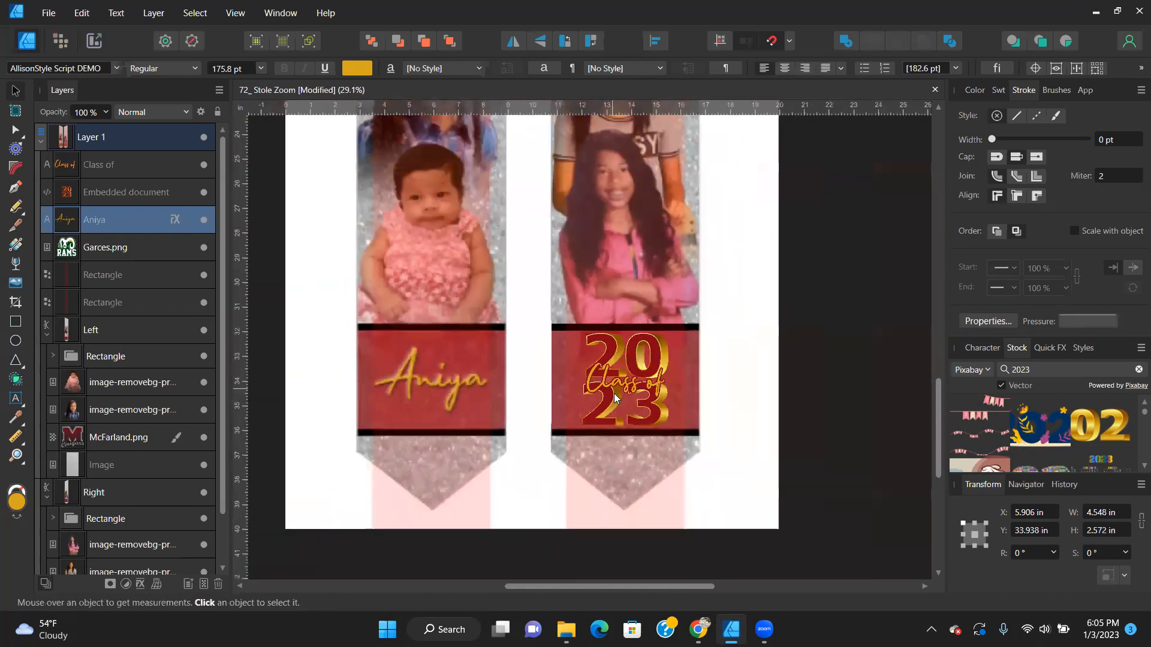
# Try copying the name text's layer effects onto the Class of text with Scale with Object off, and undo it.
pyautogui.click(175, 219)
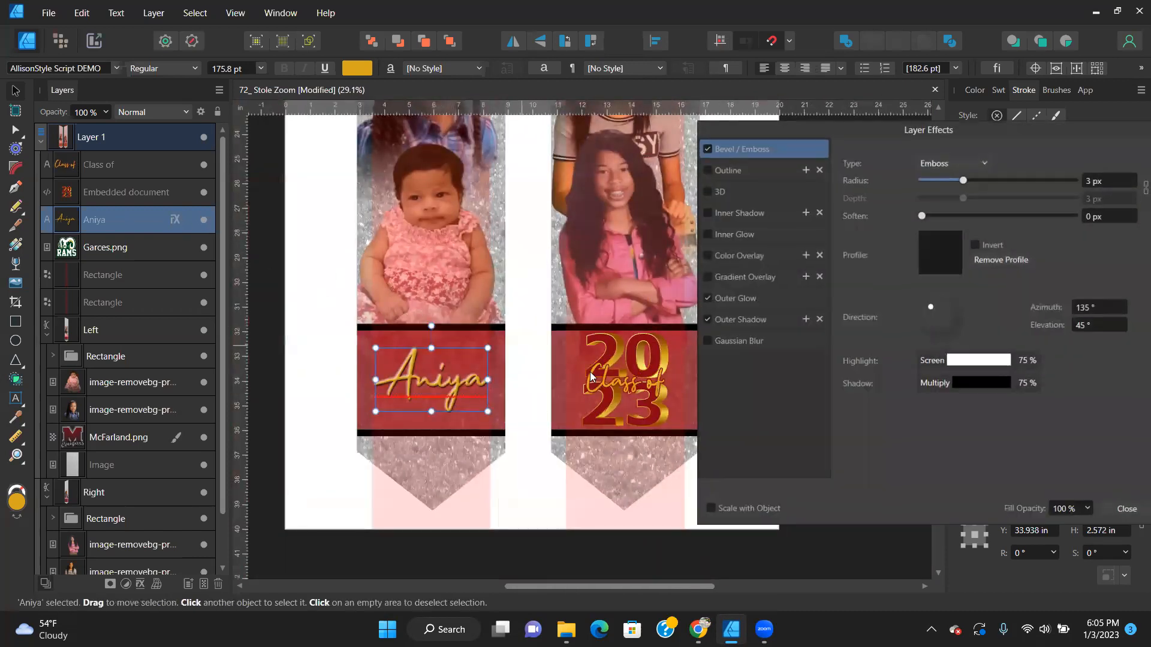
pyautogui.click(1127, 511)
pyautogui.moveTo(173, 219); pyautogui.dragTo(181, 165)
pyautogui.scroll(5, 632, 385)
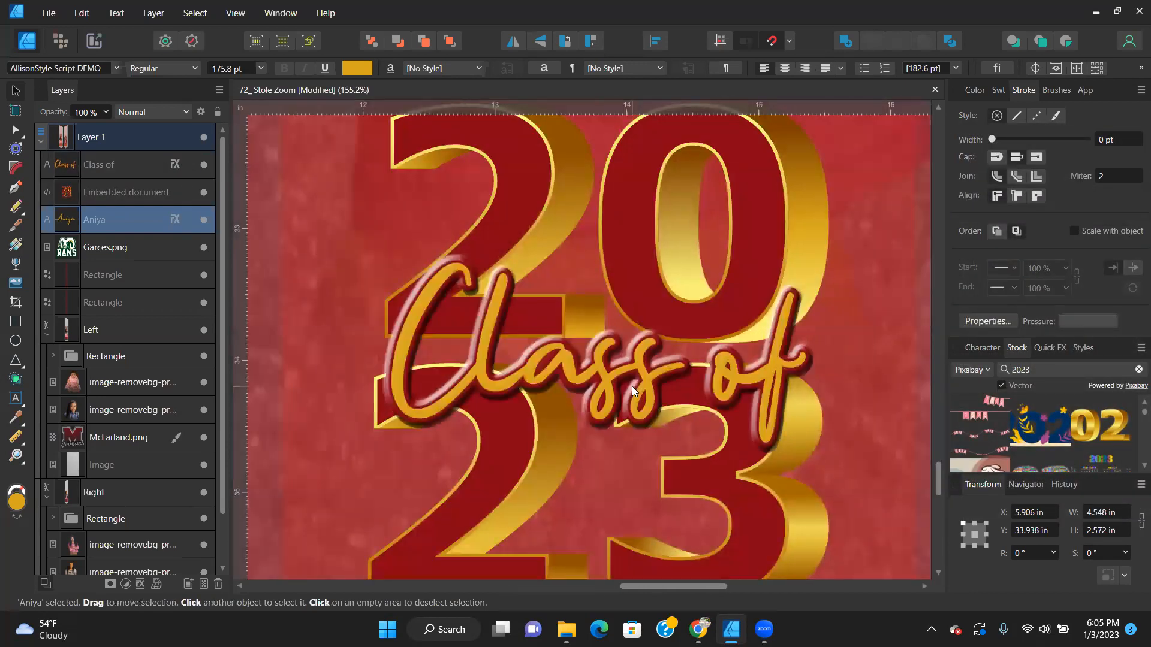
pyautogui.hotkey('ctrl', '0')
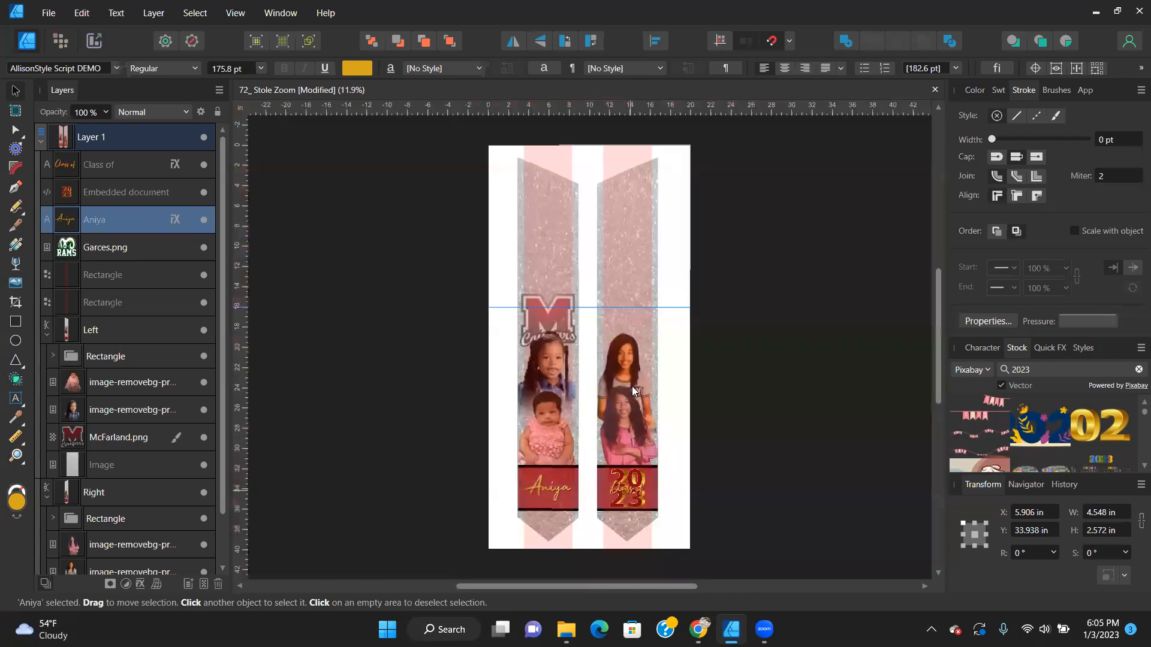
pyautogui.scroll(3, 579, 498)
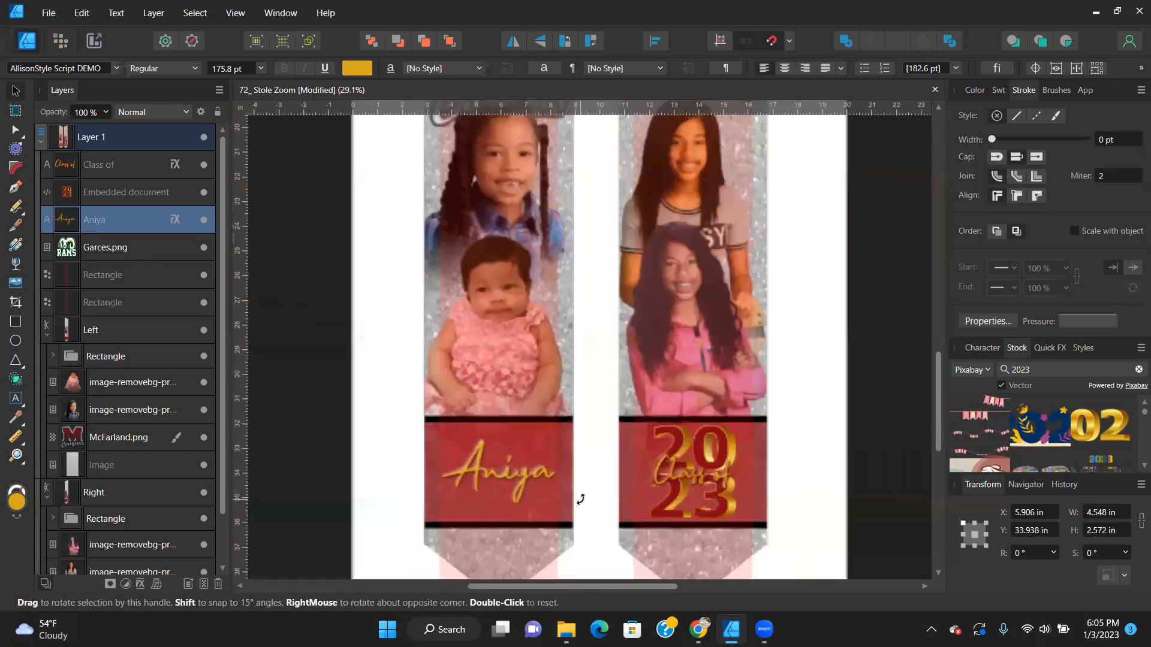
pyautogui.click(325, 385)
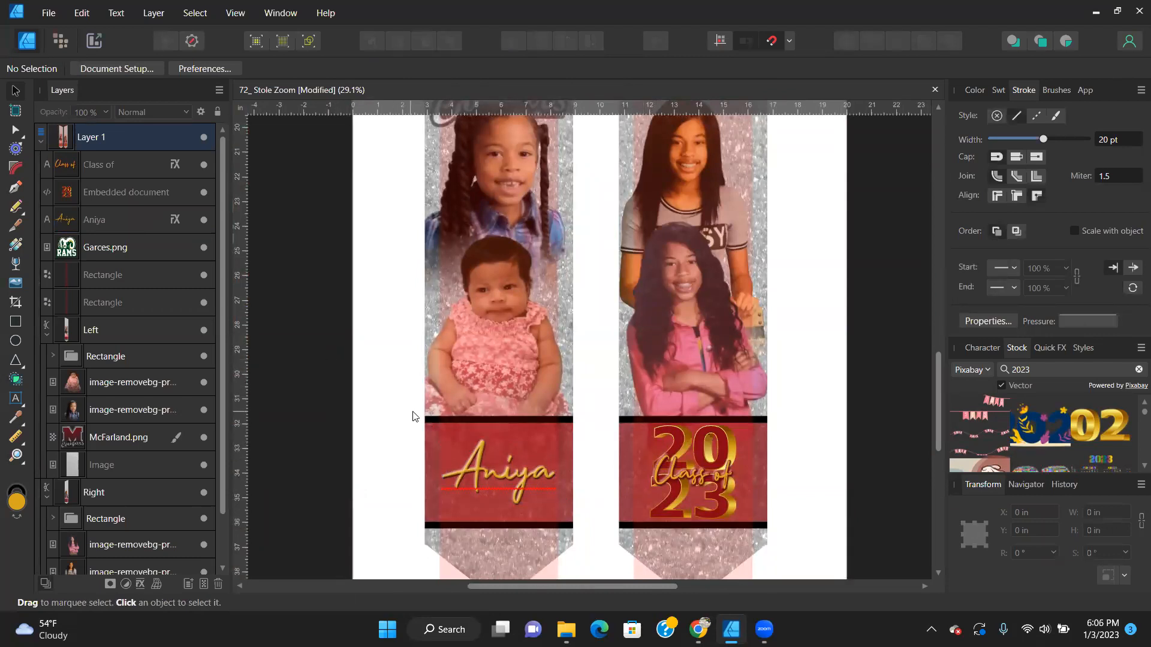
pyautogui.hotkey('ctrl', 'z')
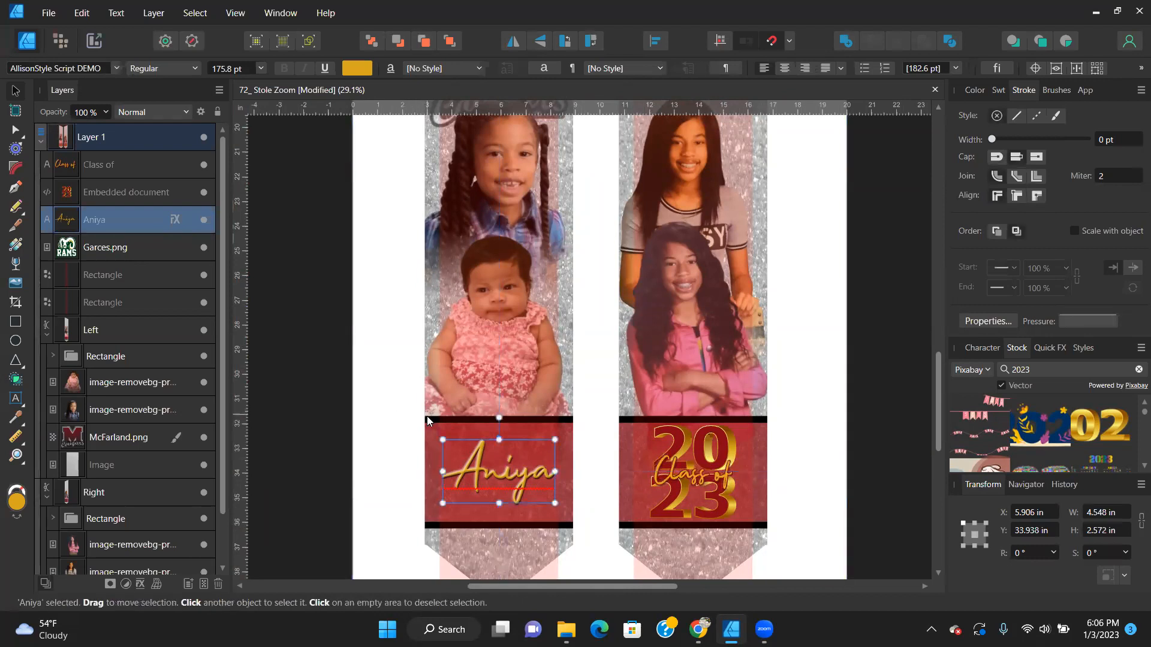
# Copy the name text and paste only its layer effects onto the Class of text.
pyautogui.doubleClick(519, 483)
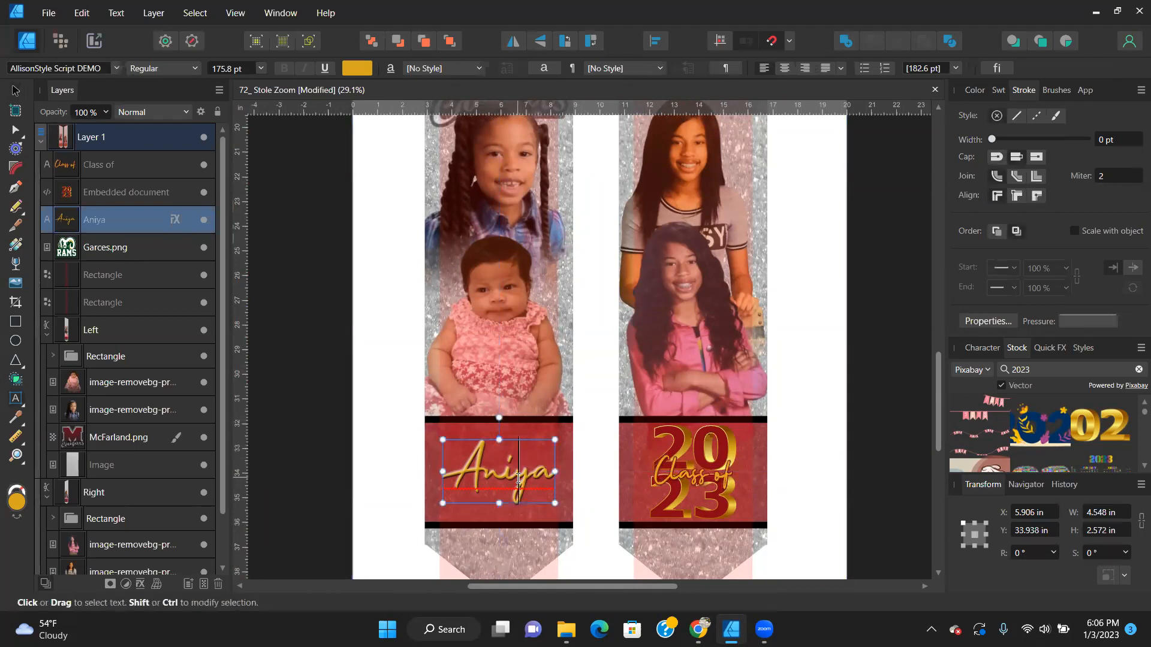
pyautogui.click(17, 92)
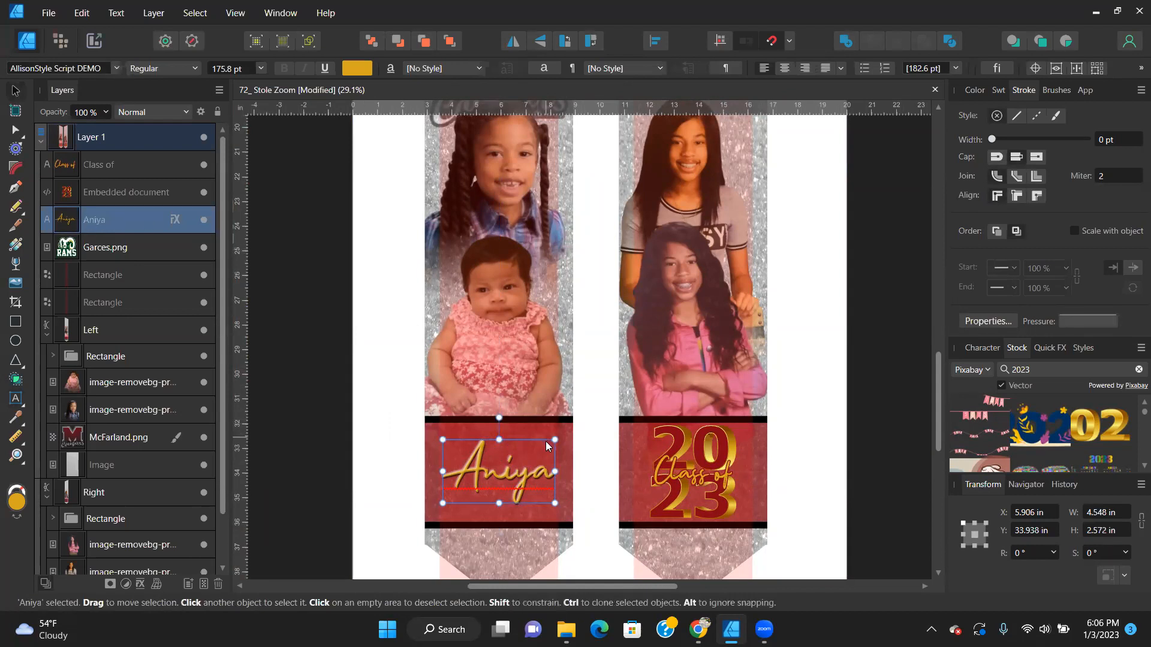
pyautogui.press('alt')
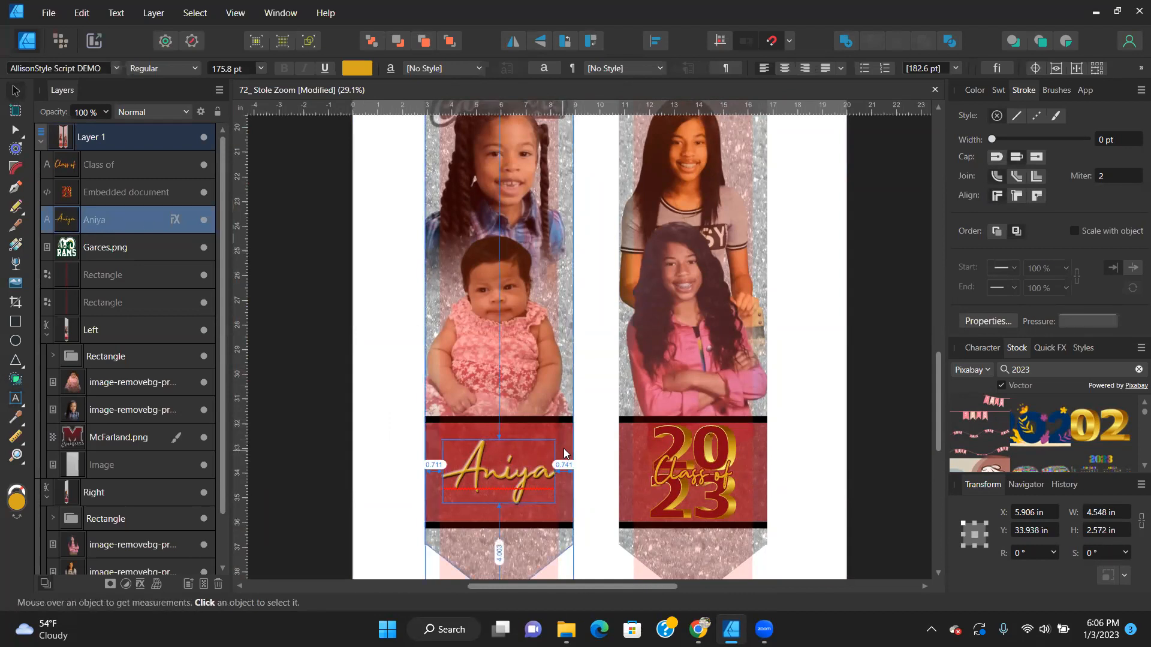
pyautogui.click(91, 168)
pyautogui.scroll(3, 700, 502)
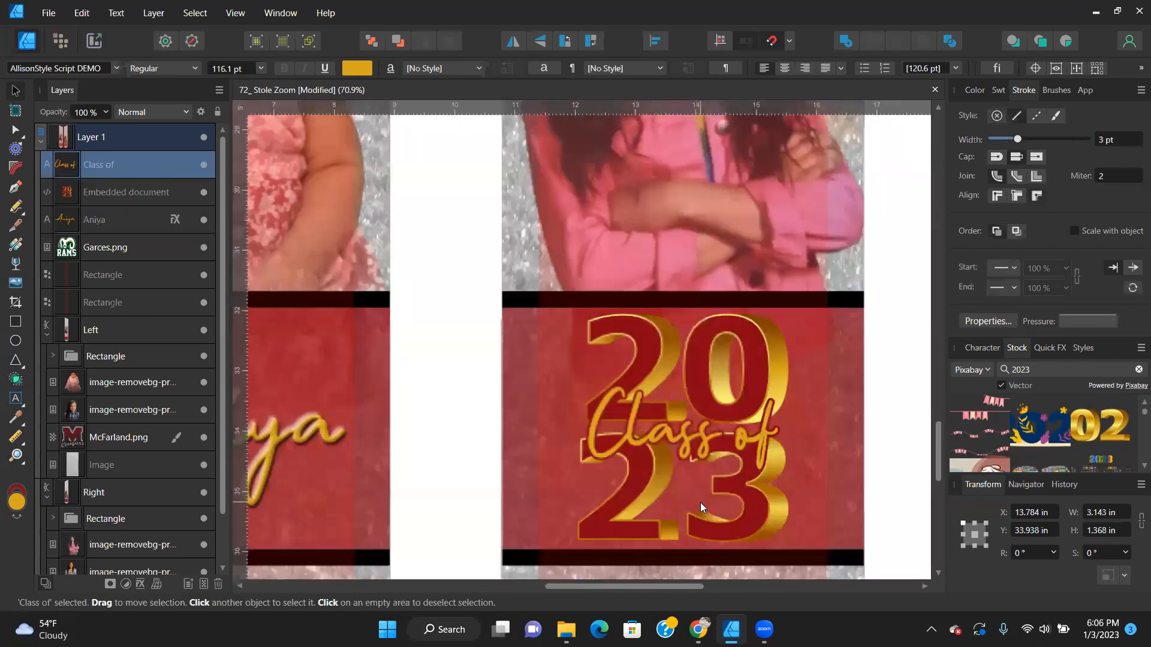
pyautogui.click(89, 13)
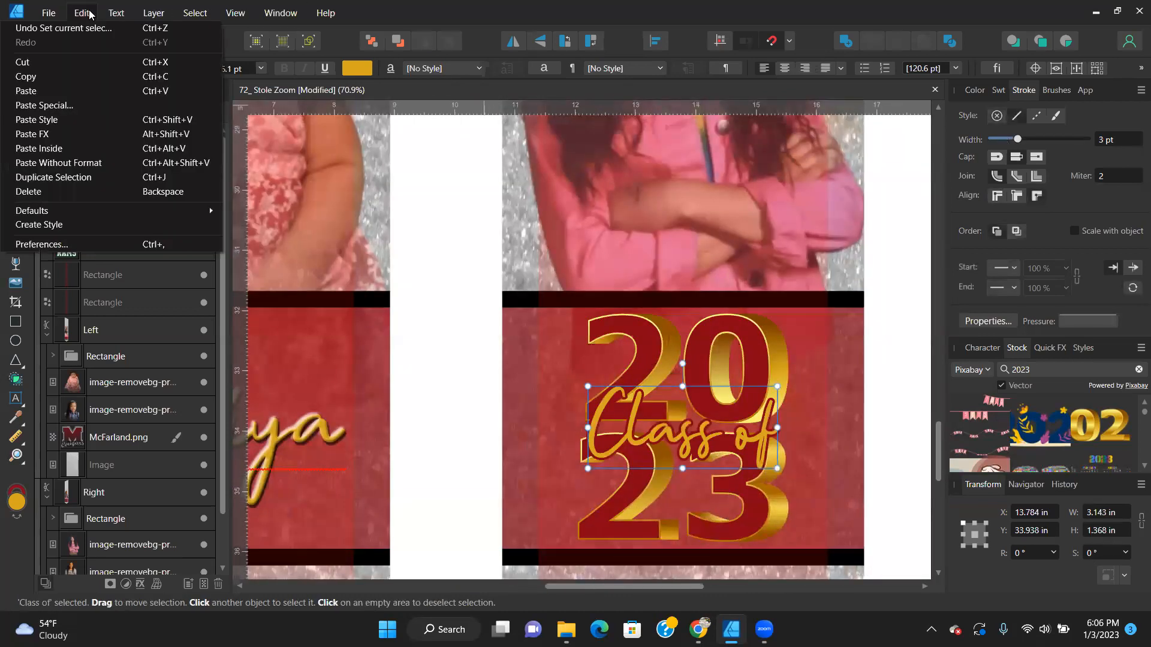
pyautogui.click(76, 135)
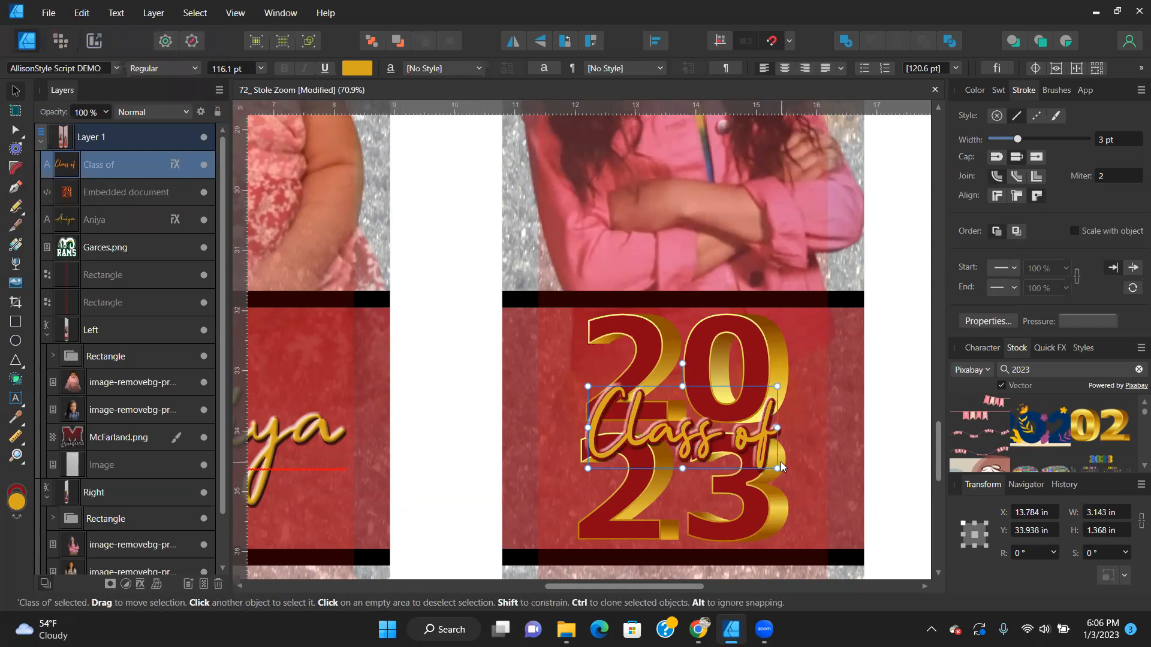
# Compare the Bevel / Emboss, Outer Glow and Outer Shadow settings of the name text with those of the Class of text.
pyautogui.click(320, 425)
pyautogui.click(174, 218)
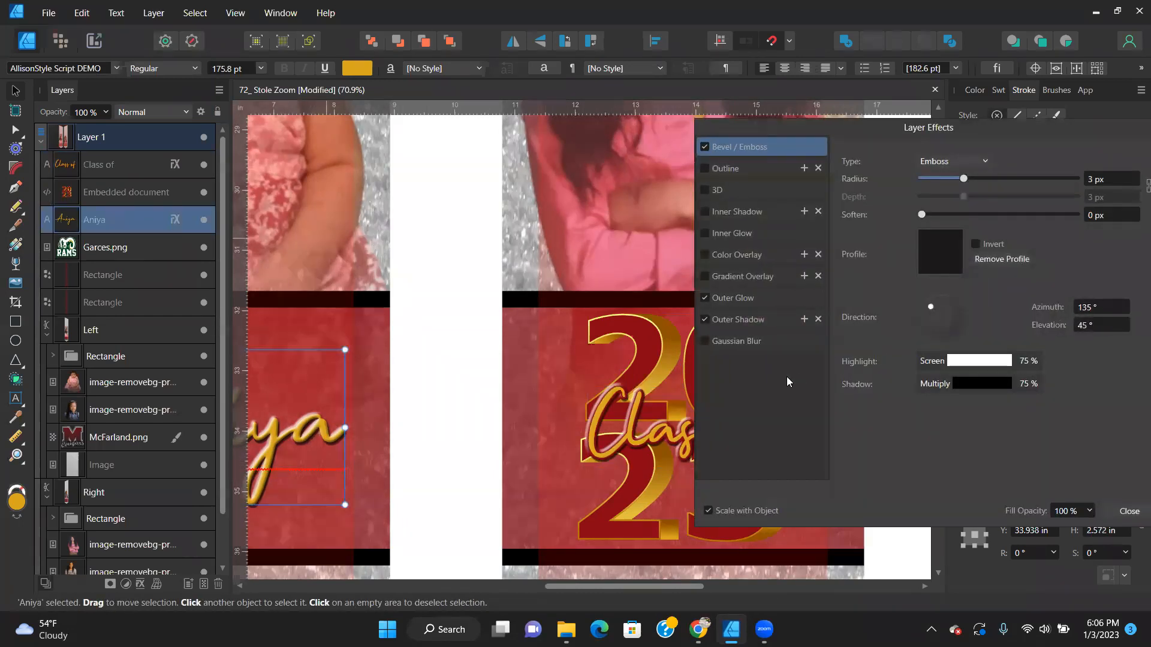
pyautogui.click(639, 437)
pyautogui.click(733, 297)
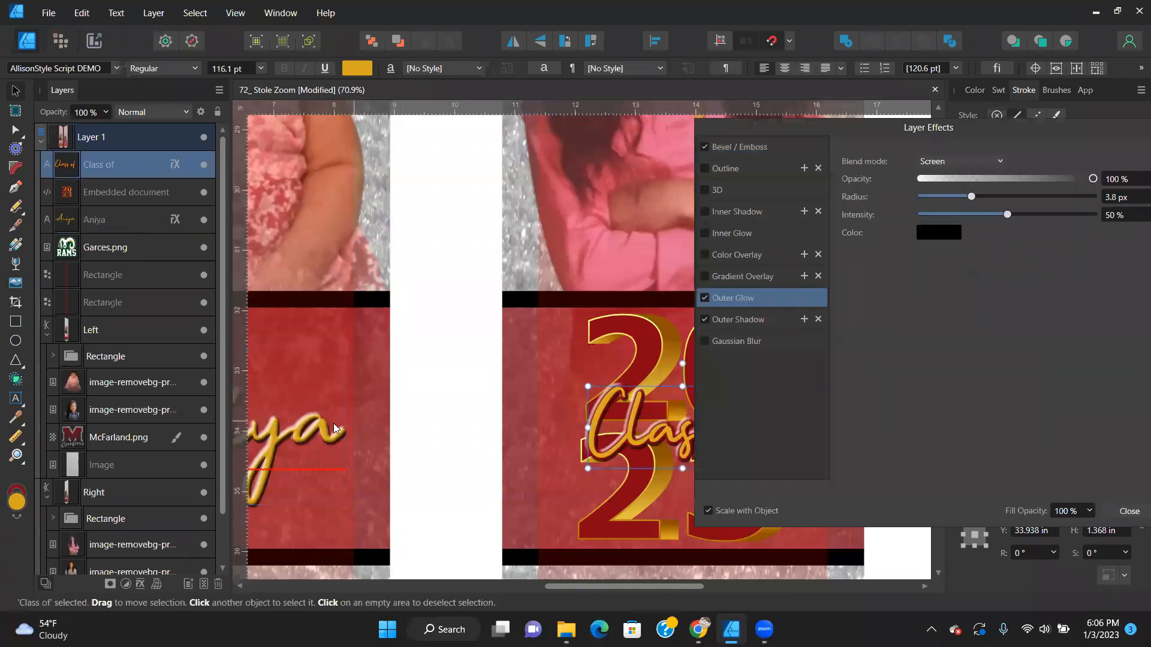
pyautogui.click(333, 423)
pyautogui.click(724, 320)
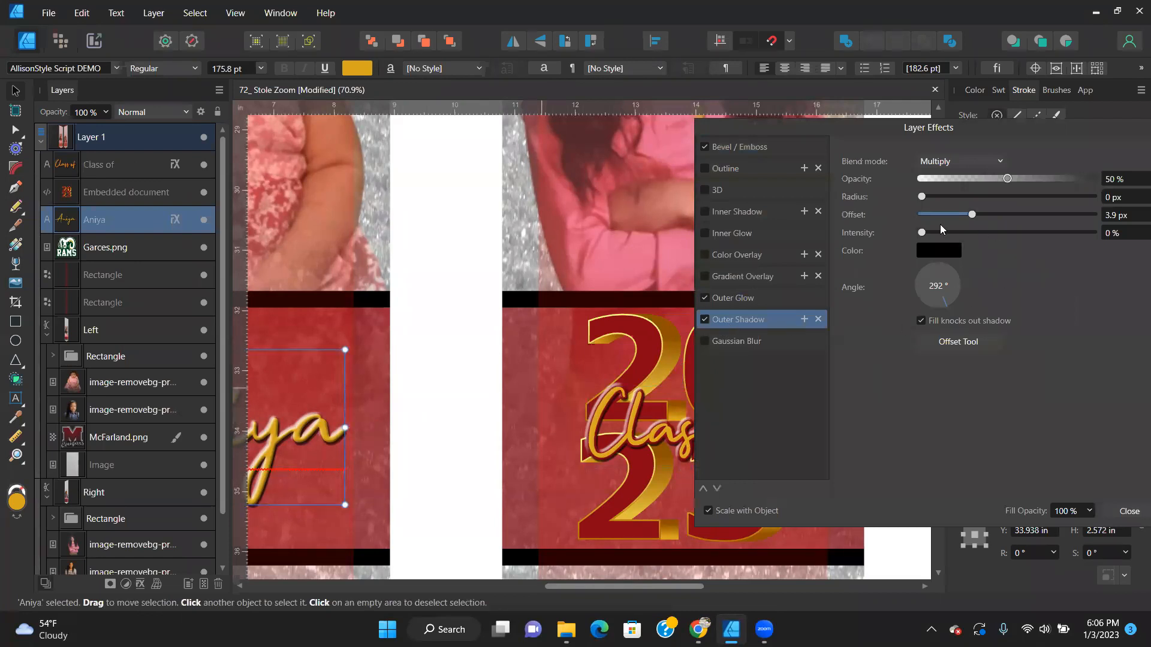
pyautogui.click(653, 436)
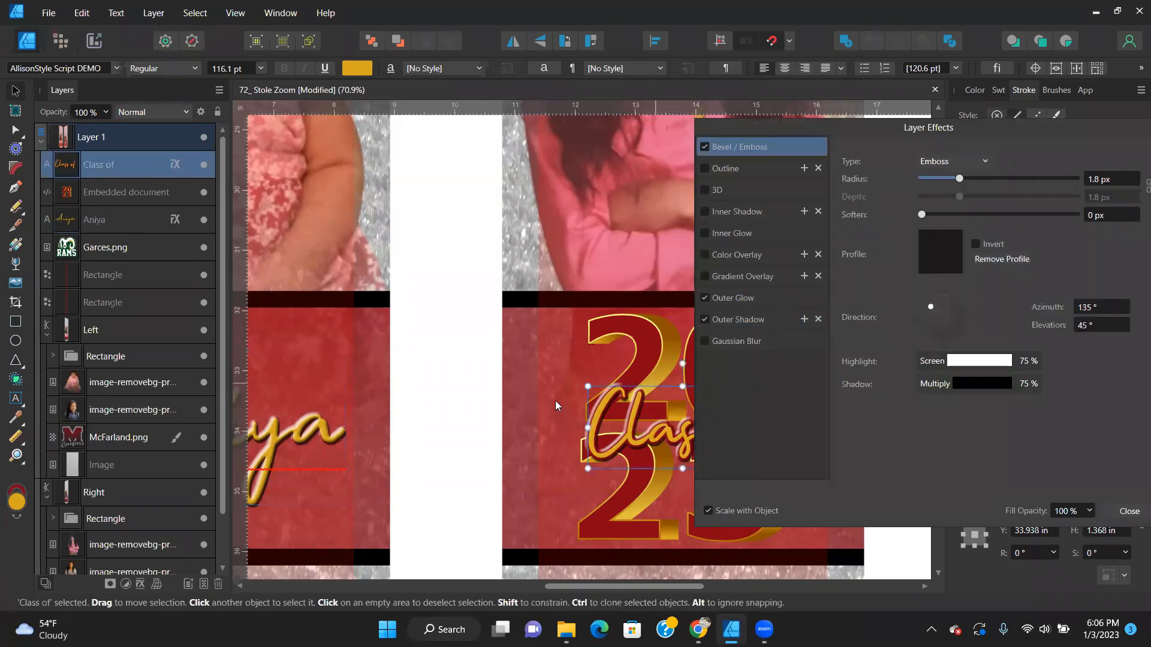
pyautogui.click(296, 430)
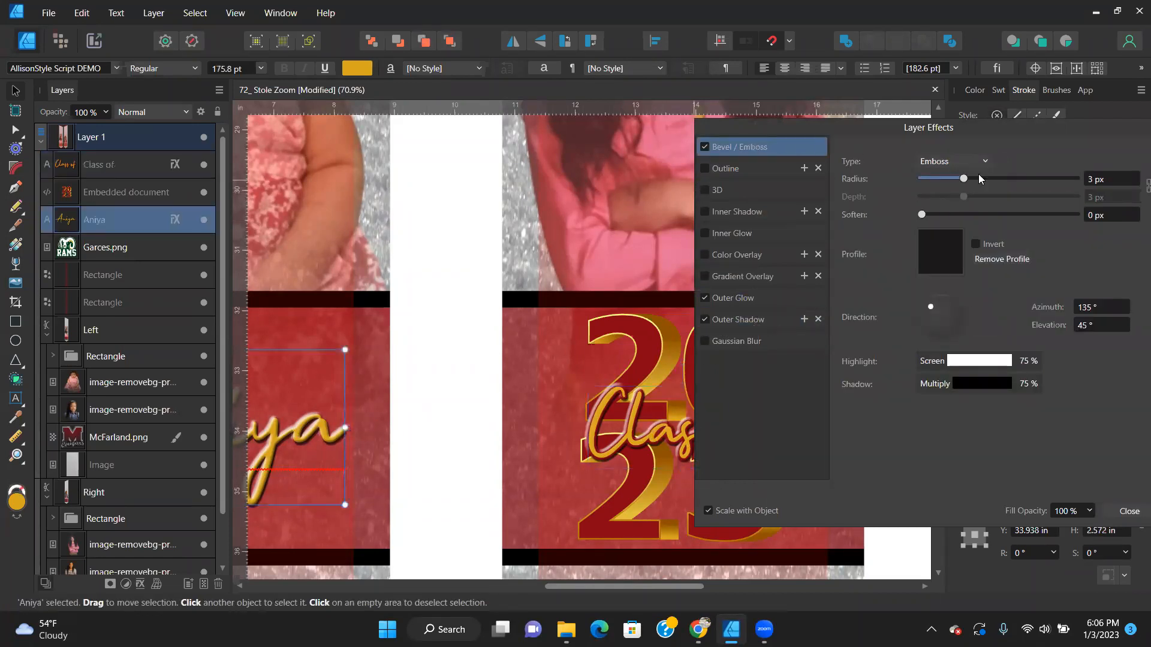
pyautogui.click(1128, 511)
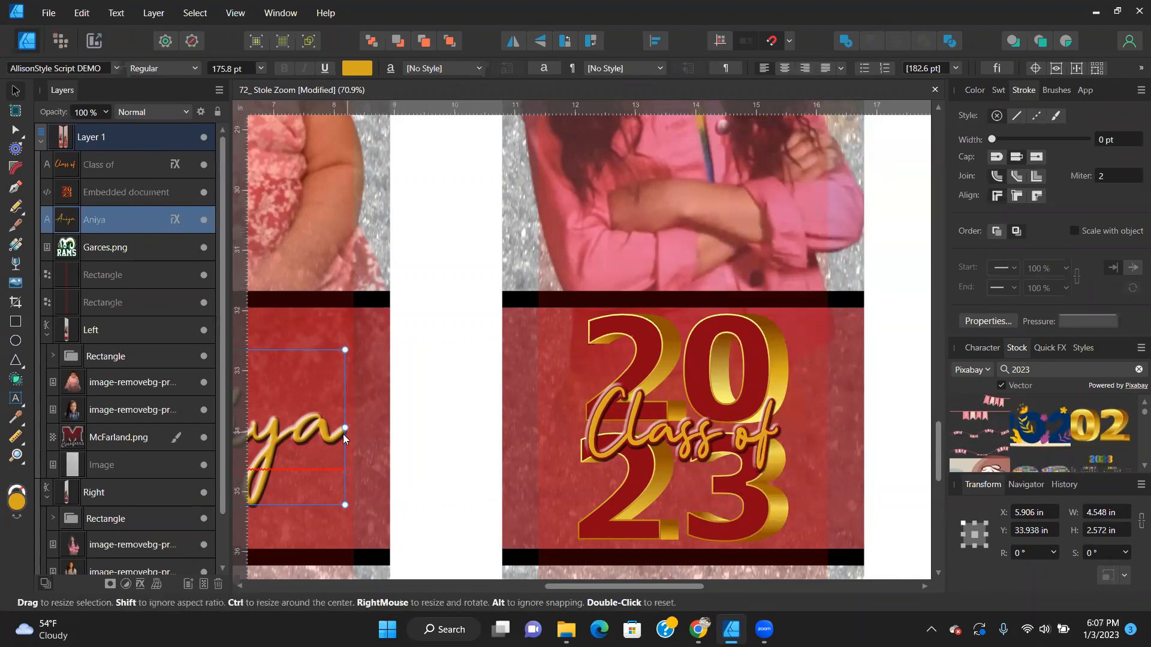
pyautogui.click(687, 442)
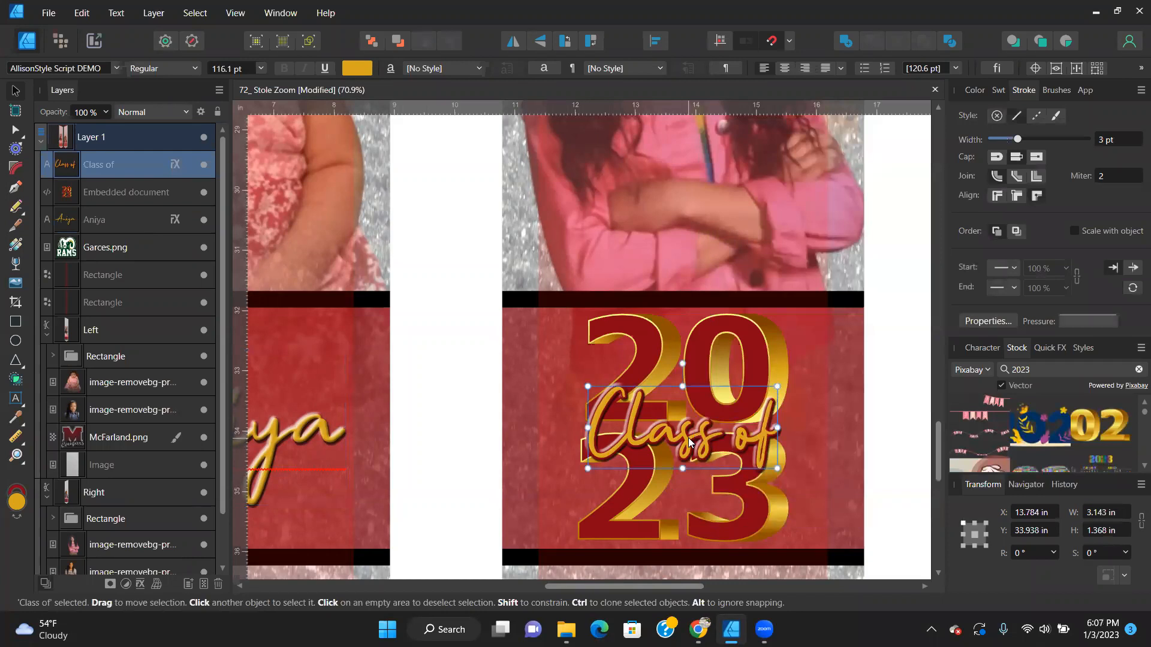
pyautogui.click(81, 13)
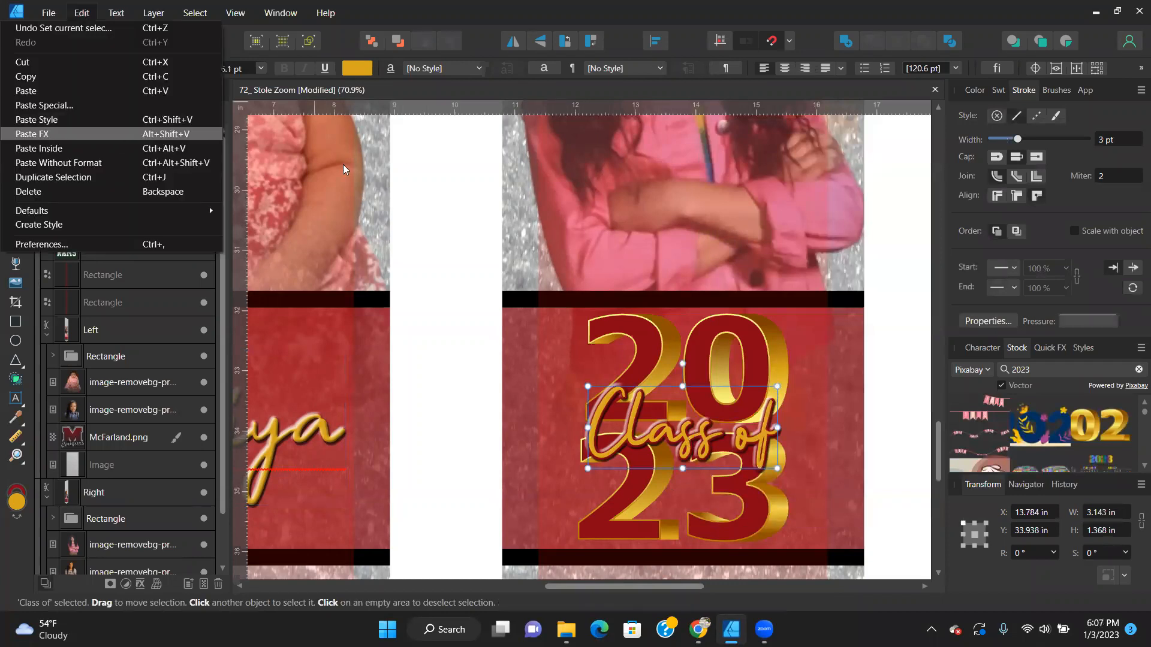
pyautogui.hotkey('ctrl', 'v')
pyautogui.hotkey('ctrl', '0')
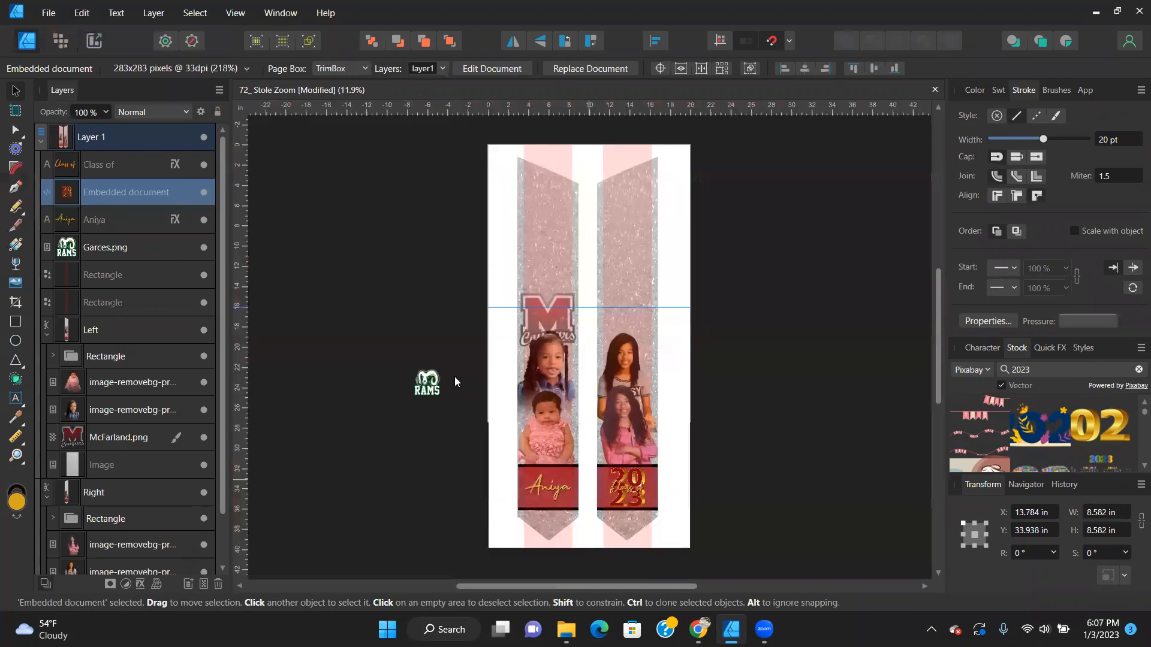
# Hide the two translucent red guide rectangles covering the stole panels.
pyautogui.click(752, 317)
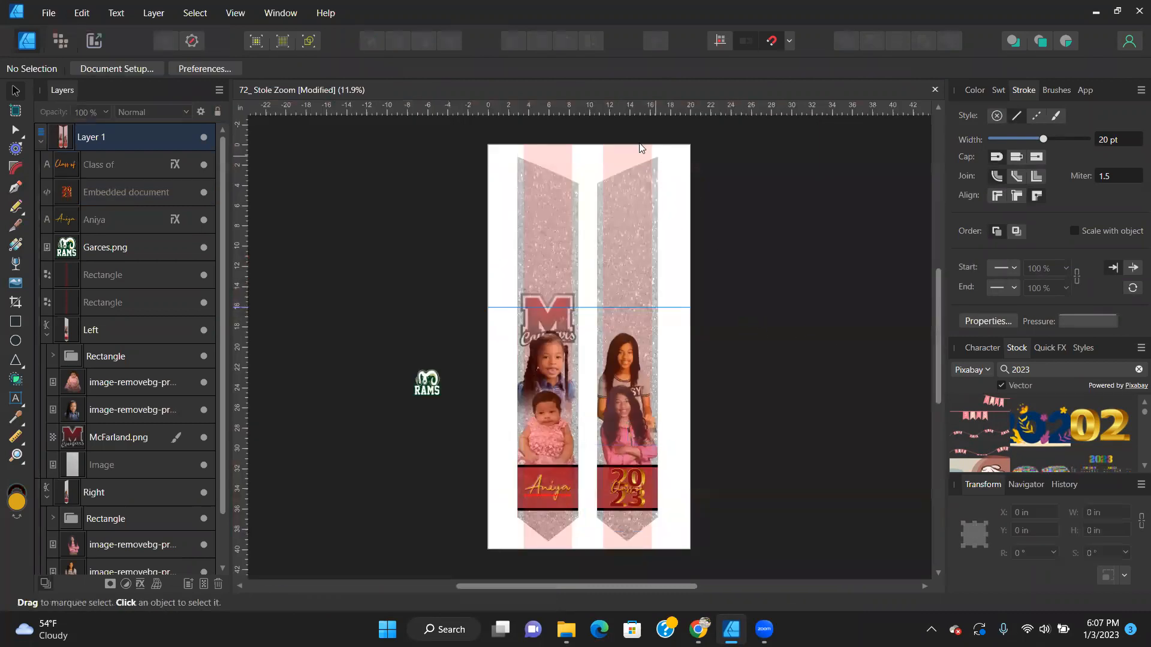
pyautogui.click(633, 154)
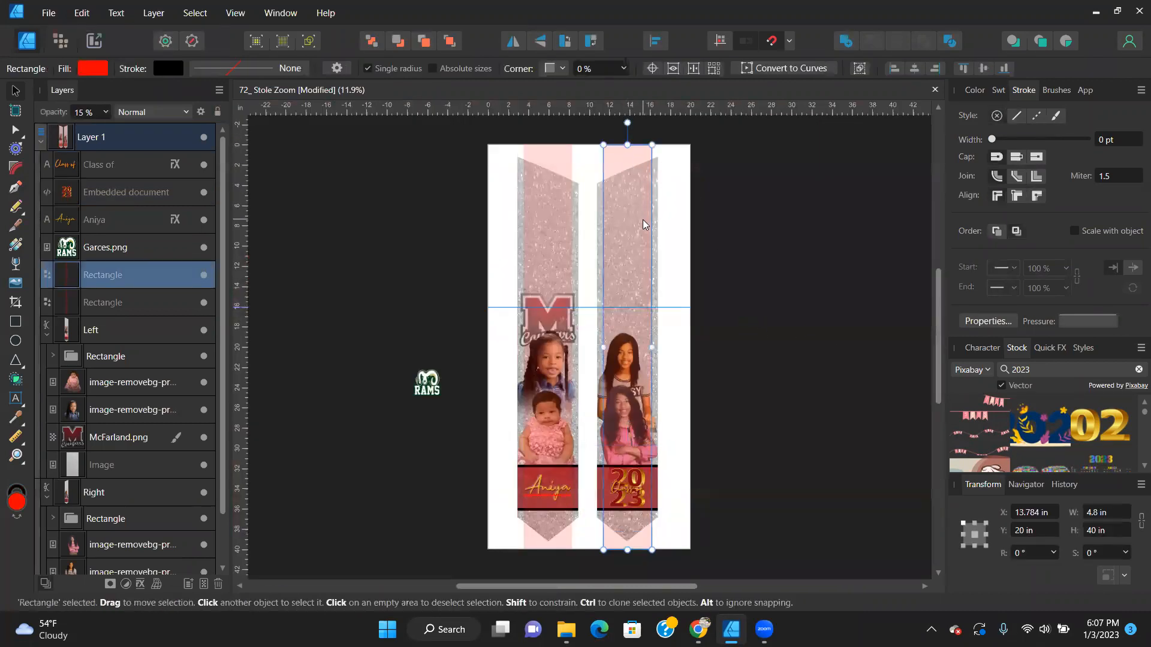
pyautogui.scroll(-2, 74, 391)
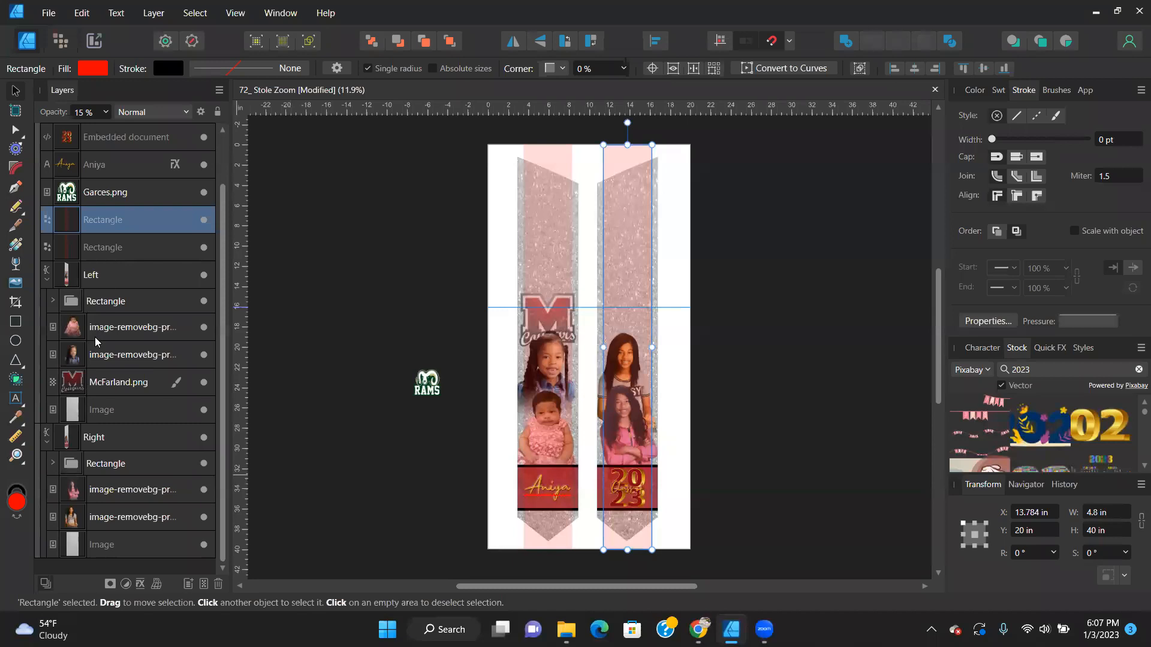
pyautogui.click(107, 412)
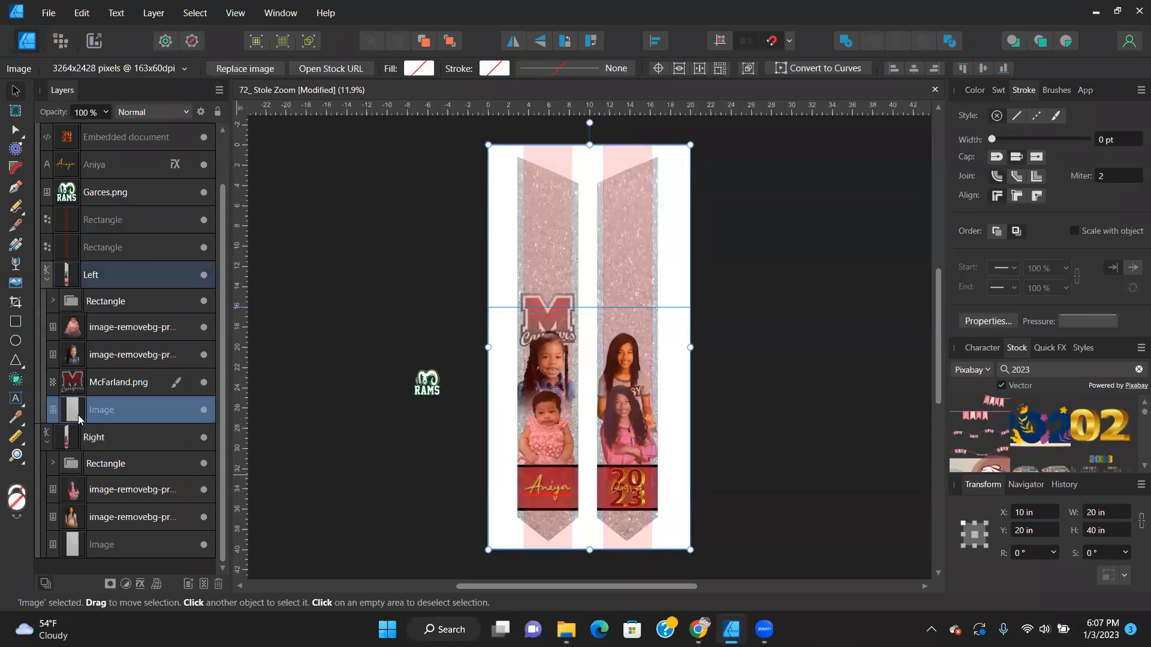
pyautogui.click(307, 299)
pyautogui.click(203, 220)
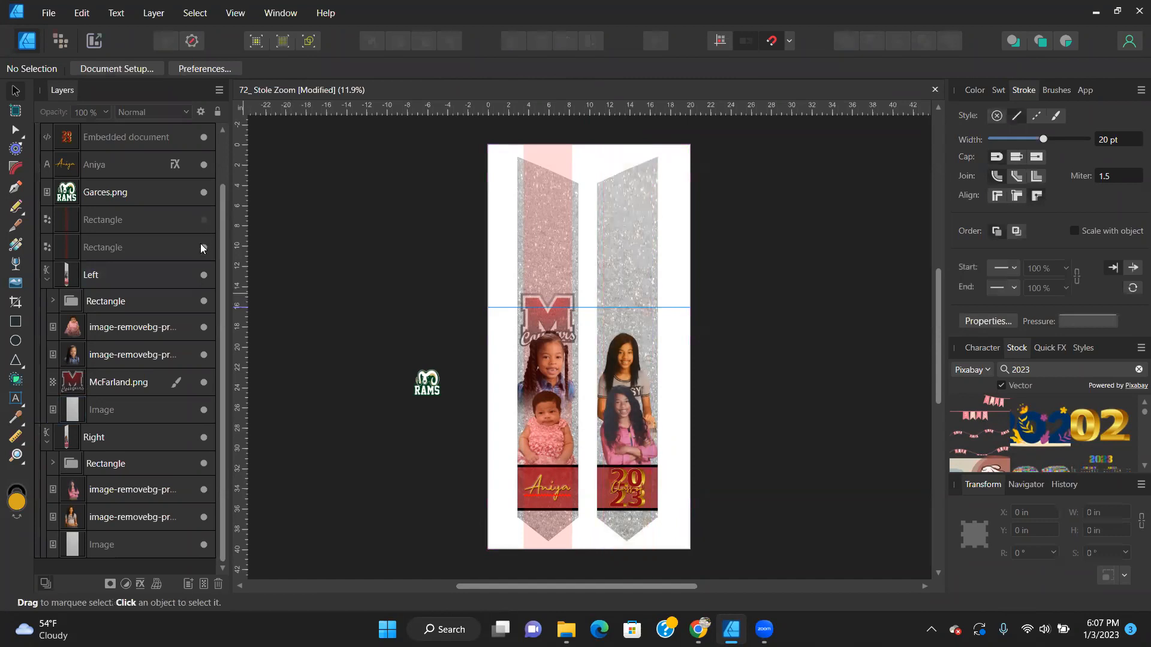
pyautogui.click(203, 246)
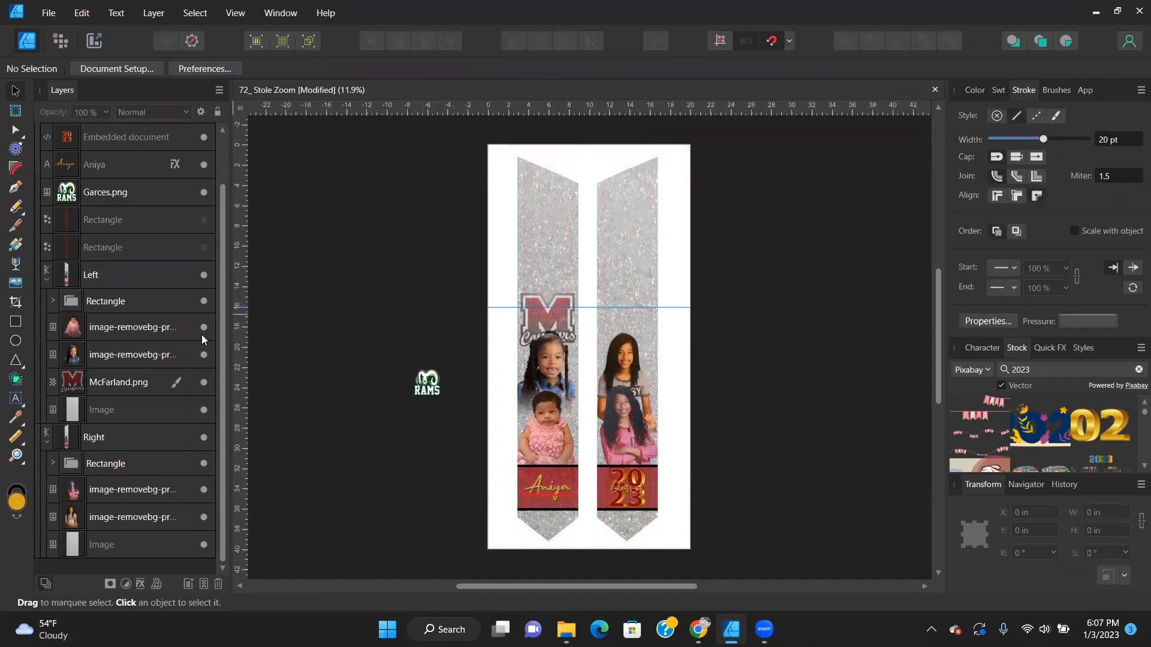
# Fill the glitter image in the Left panel with dark red 860415 and the one in the Right panel with gold D7A61F.
pyautogui.click(104, 414)
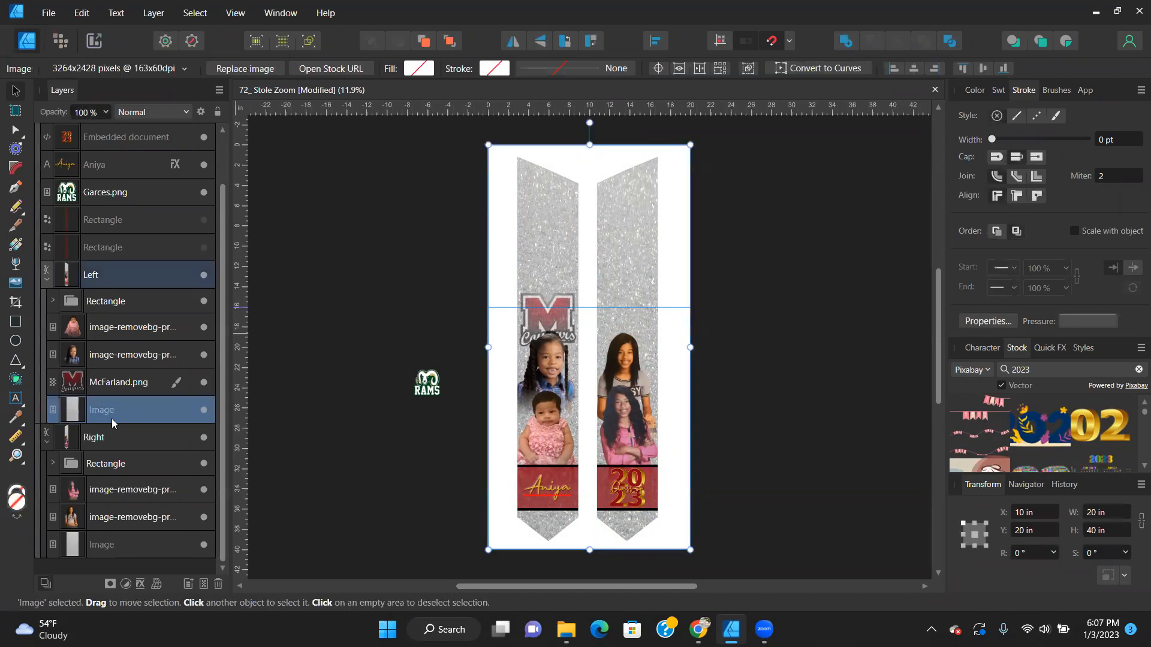
pyautogui.click(974, 91)
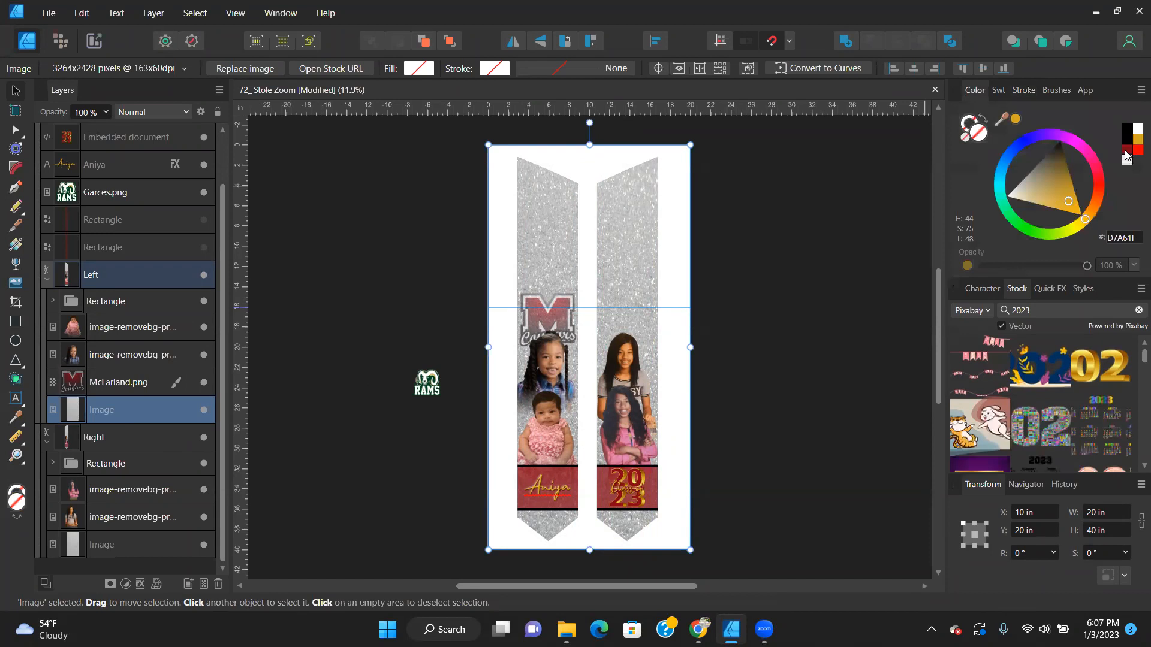
pyautogui.click(1127, 151)
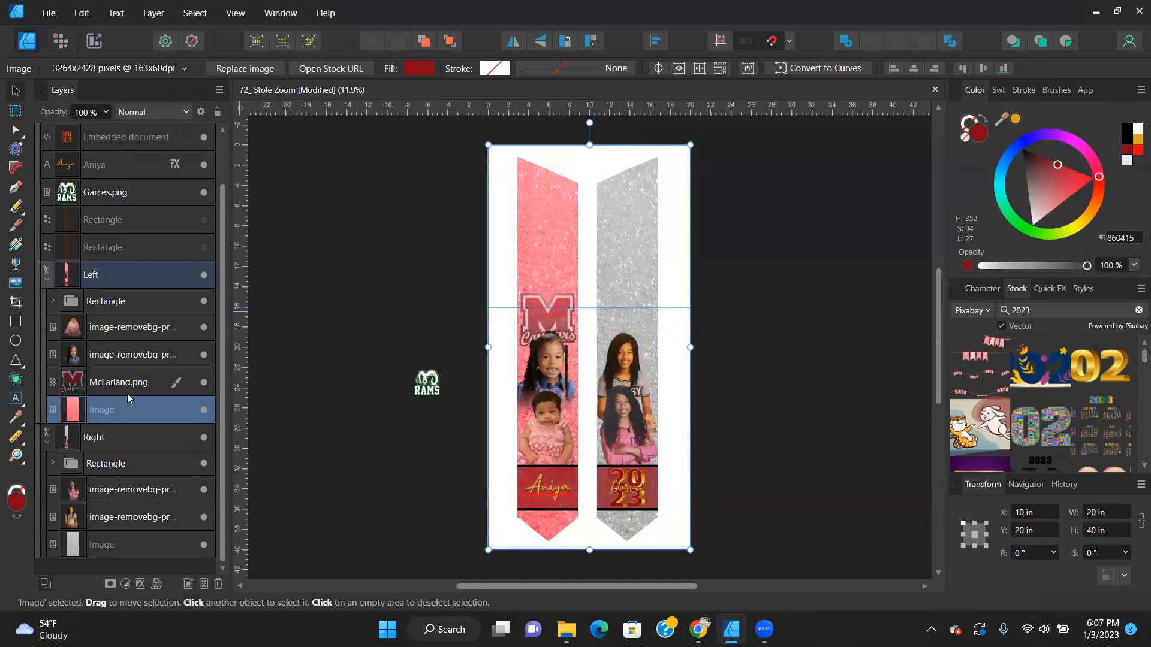
pyautogui.click(96, 545)
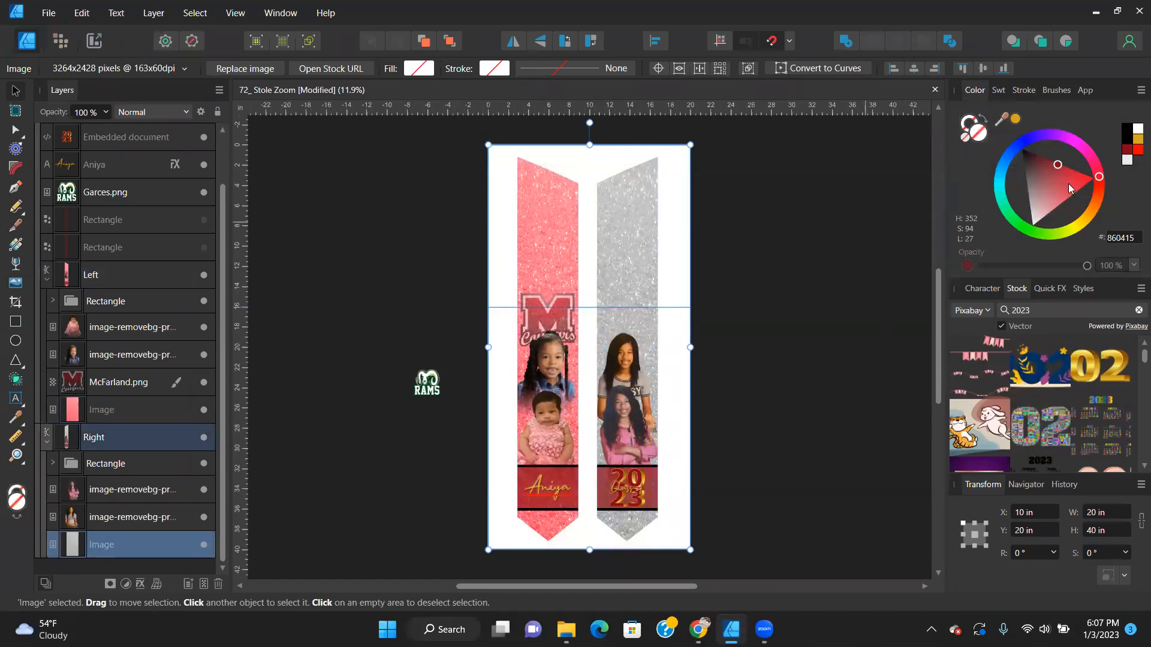
pyautogui.click(1015, 121)
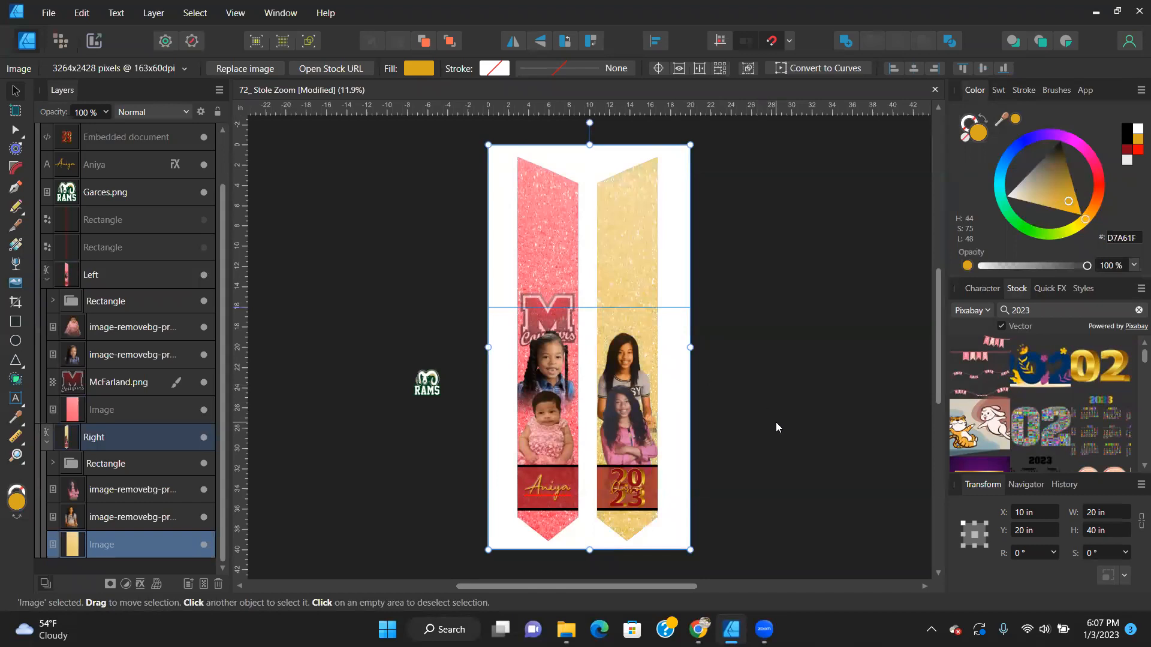
# Darken the fill of the Left panel's glitter image to 58020D.
pyautogui.click(99, 413)
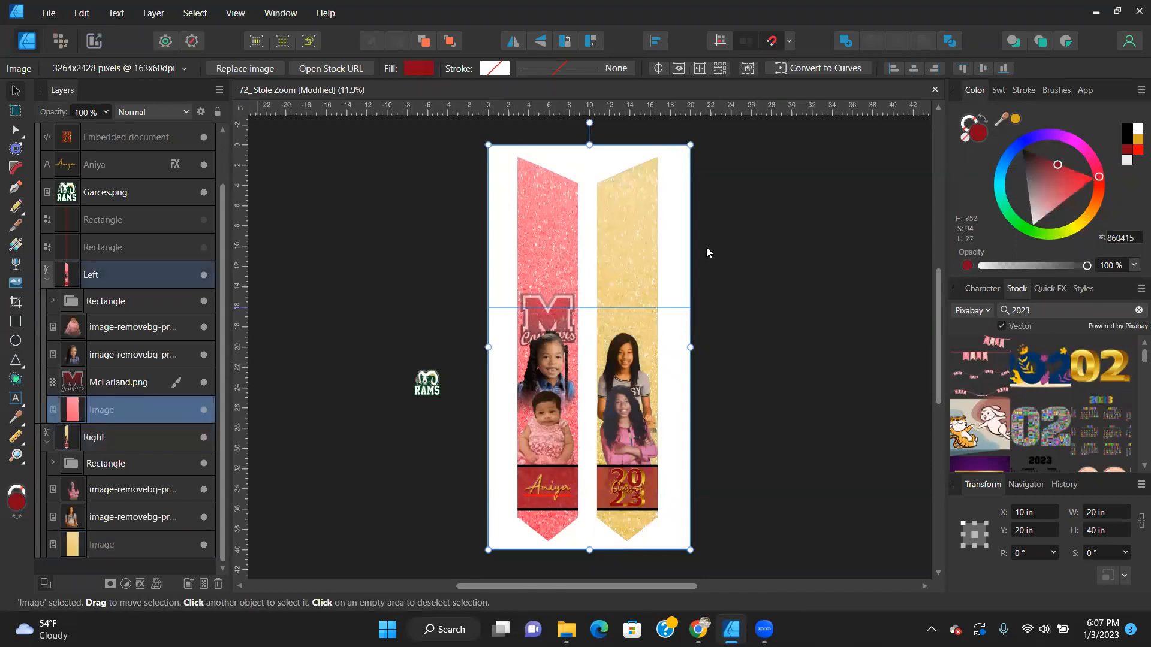
pyautogui.doubleClick(979, 131)
pyautogui.moveTo(942, 354); pyautogui.dragTo(946, 376)
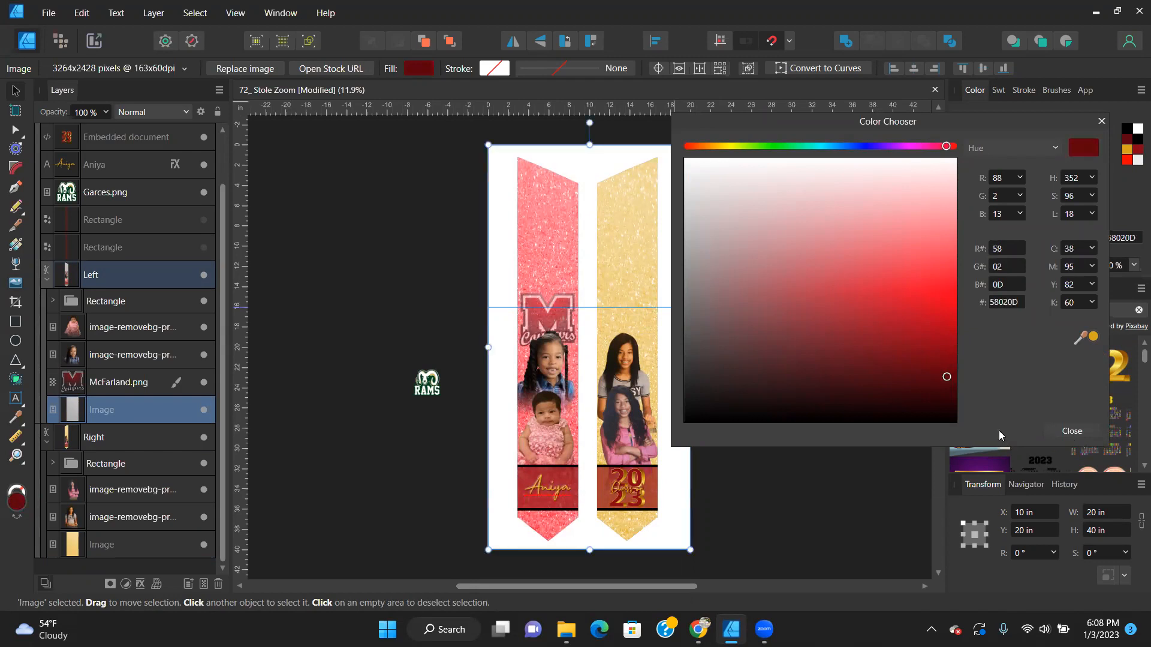
pyautogui.click(1079, 431)
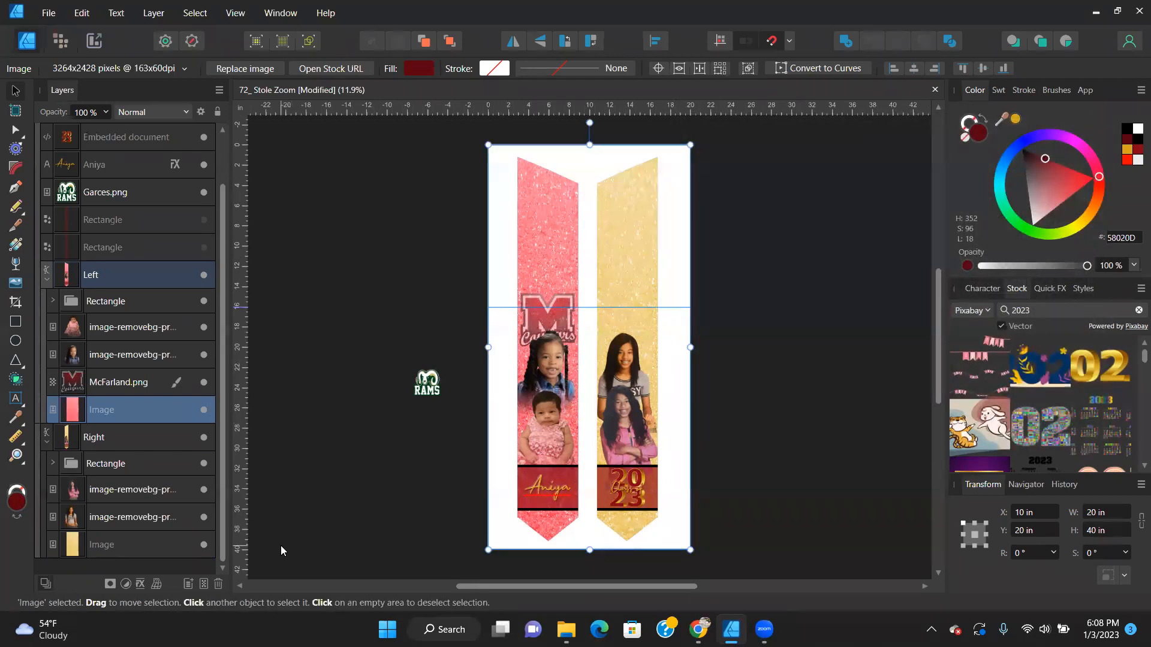
# Try a Brightness / Contrast adjustment with -32% contrast on the Left panel's glitter image in the Pixel persona, and delete it.
pyautogui.click(62, 42)
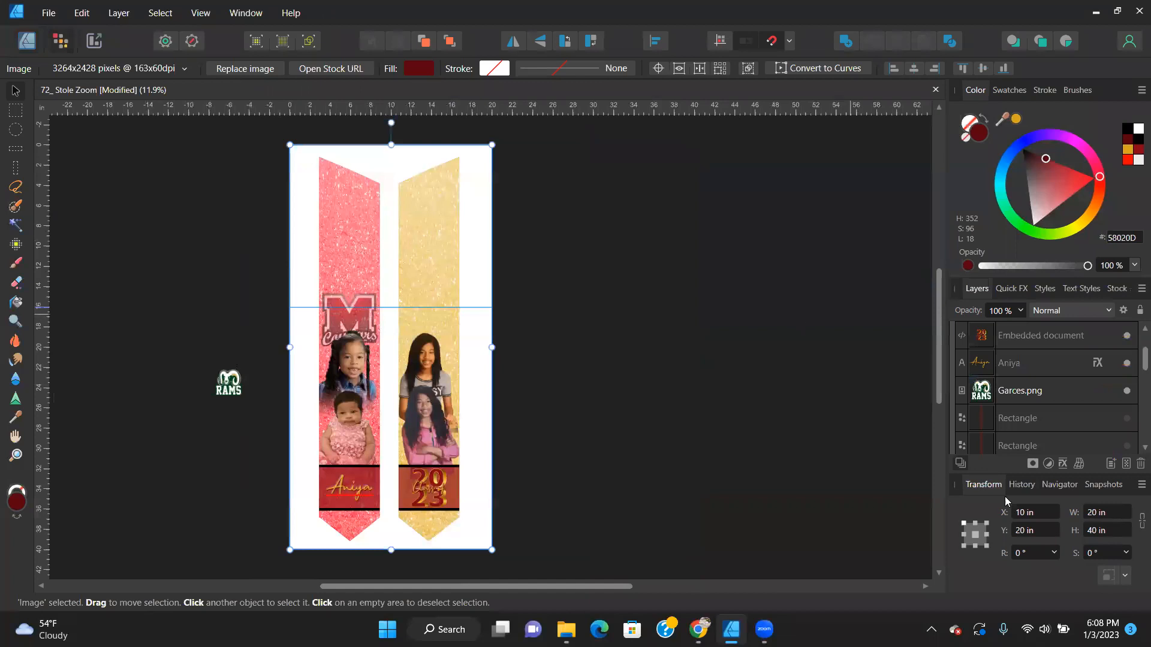
pyautogui.doubleClick(1031, 363)
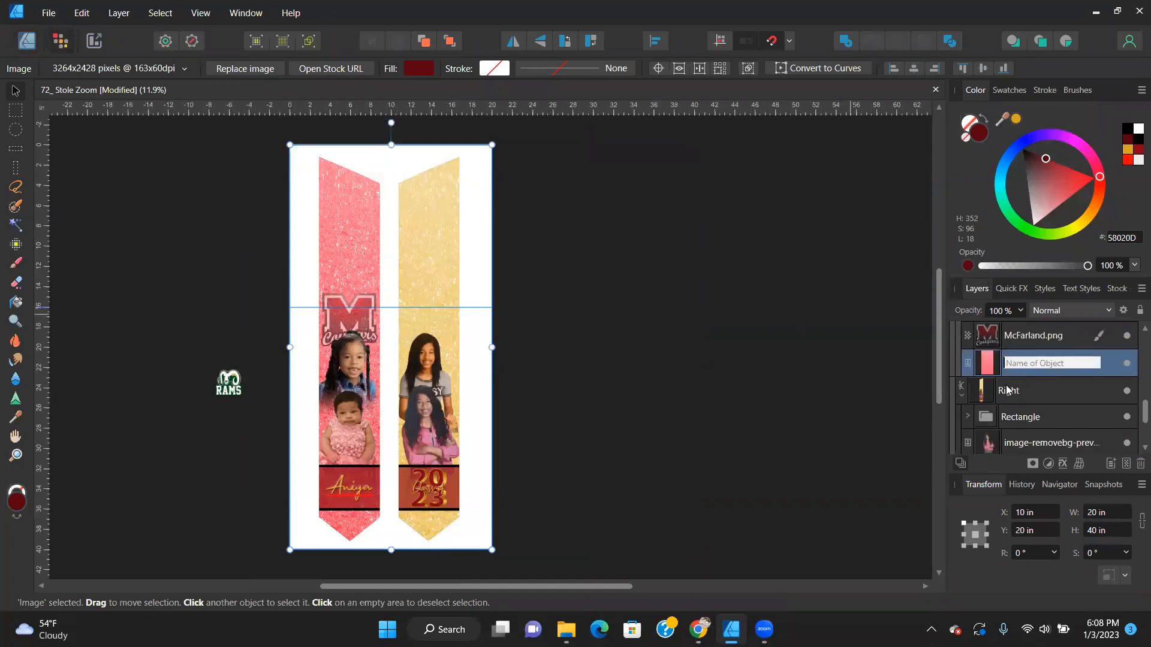
pyautogui.click(994, 373)
pyautogui.click(1048, 465)
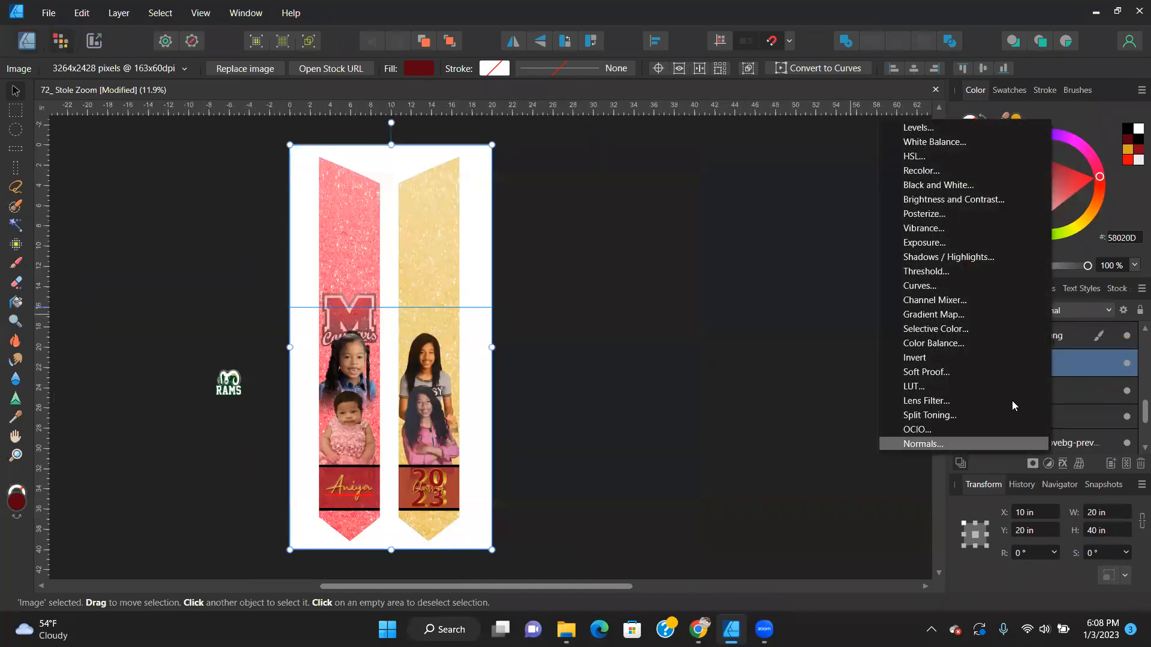
pyautogui.click(965, 201)
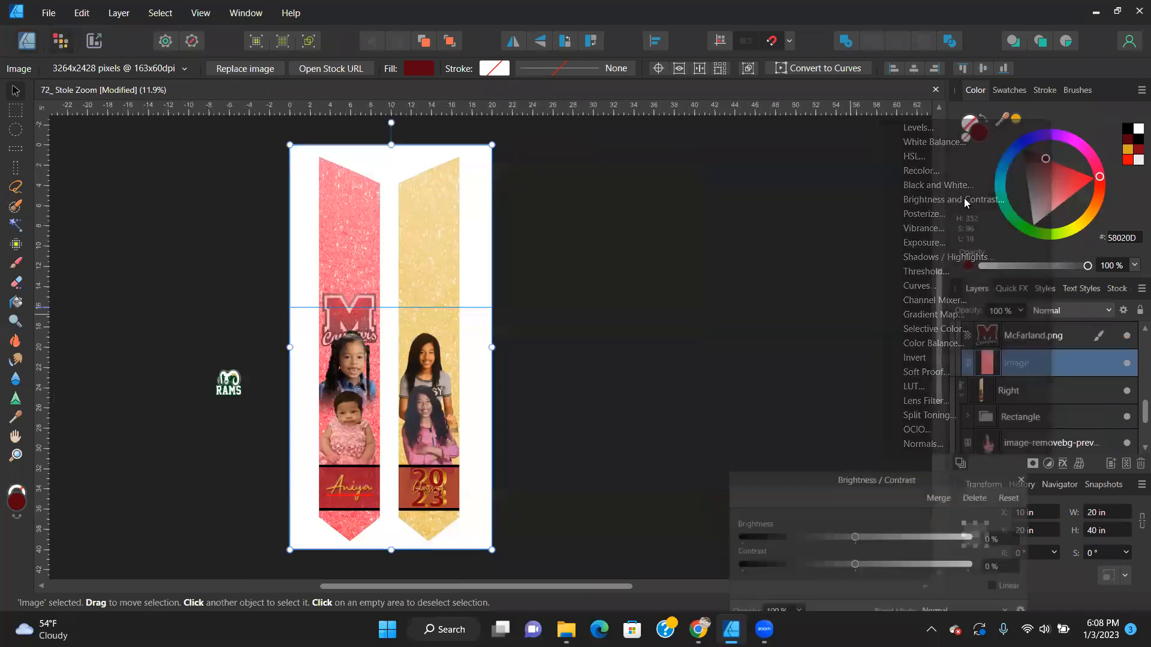
pyautogui.moveTo(853, 565); pyautogui.dragTo(814, 565)
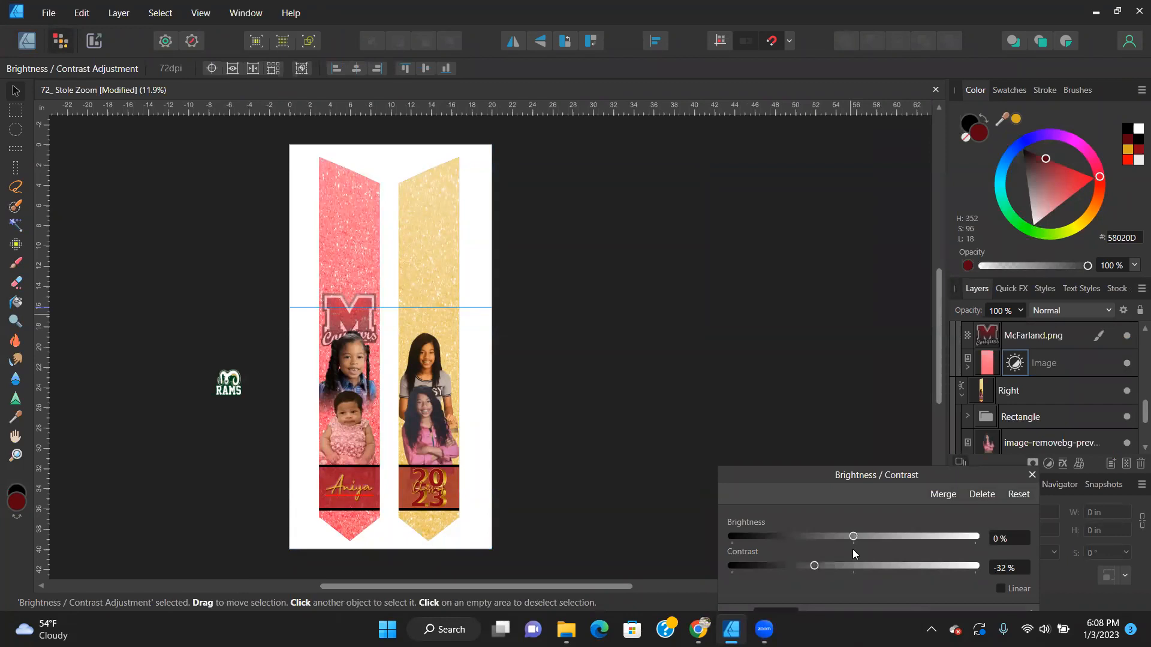
pyautogui.click(1017, 494)
pyautogui.click(983, 494)
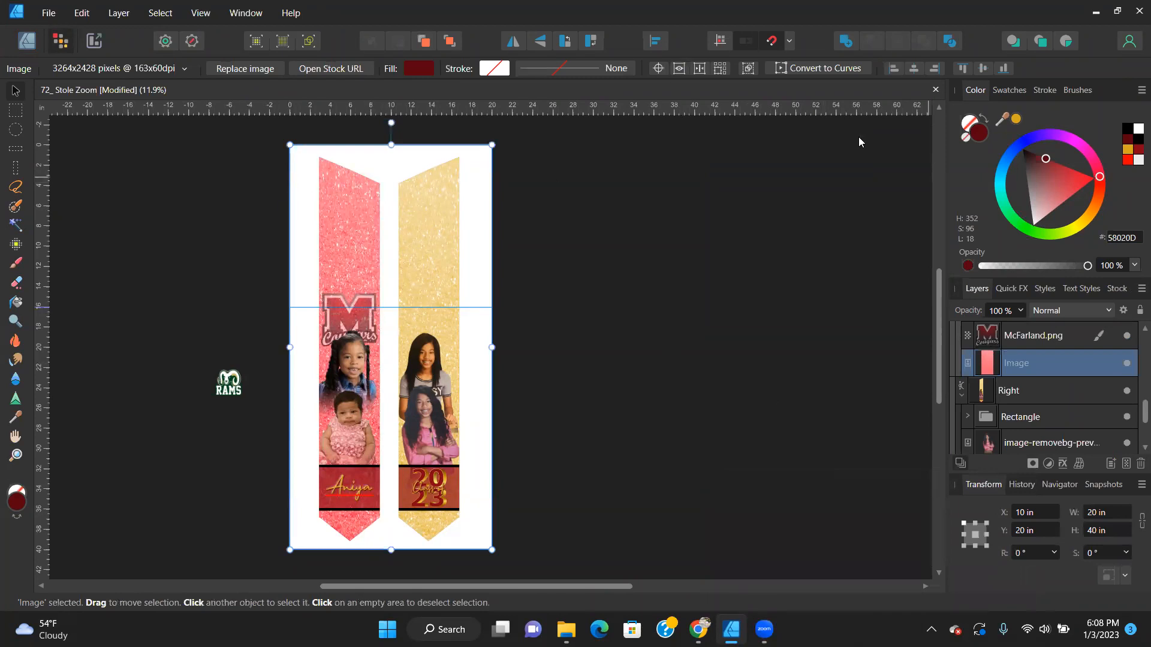
pyautogui.click(26, 46)
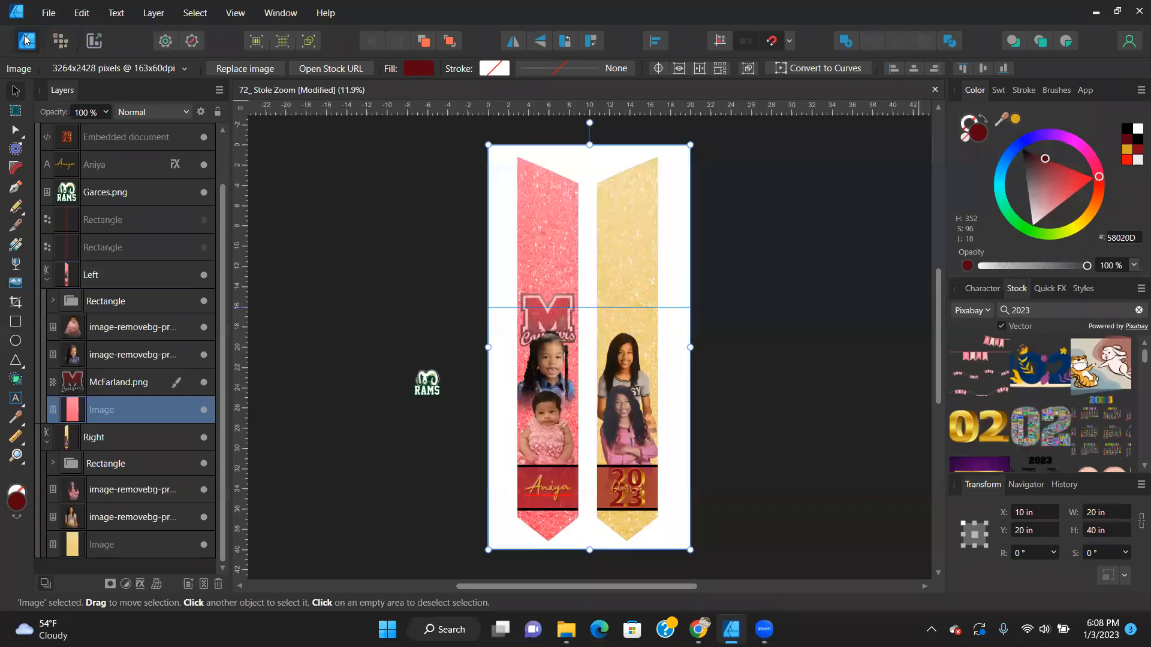
# Change the fill of the Left panel curve to black (000000).
pyautogui.click(93, 278)
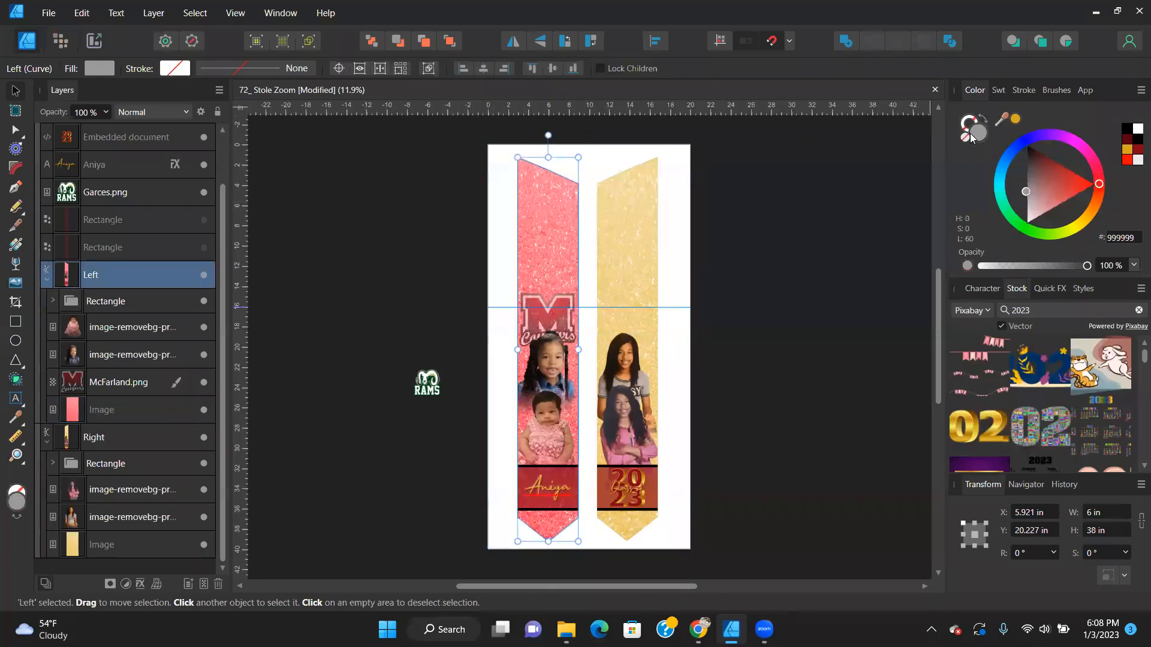
pyautogui.moveTo(1033, 173); pyautogui.dragTo(1024, 127)
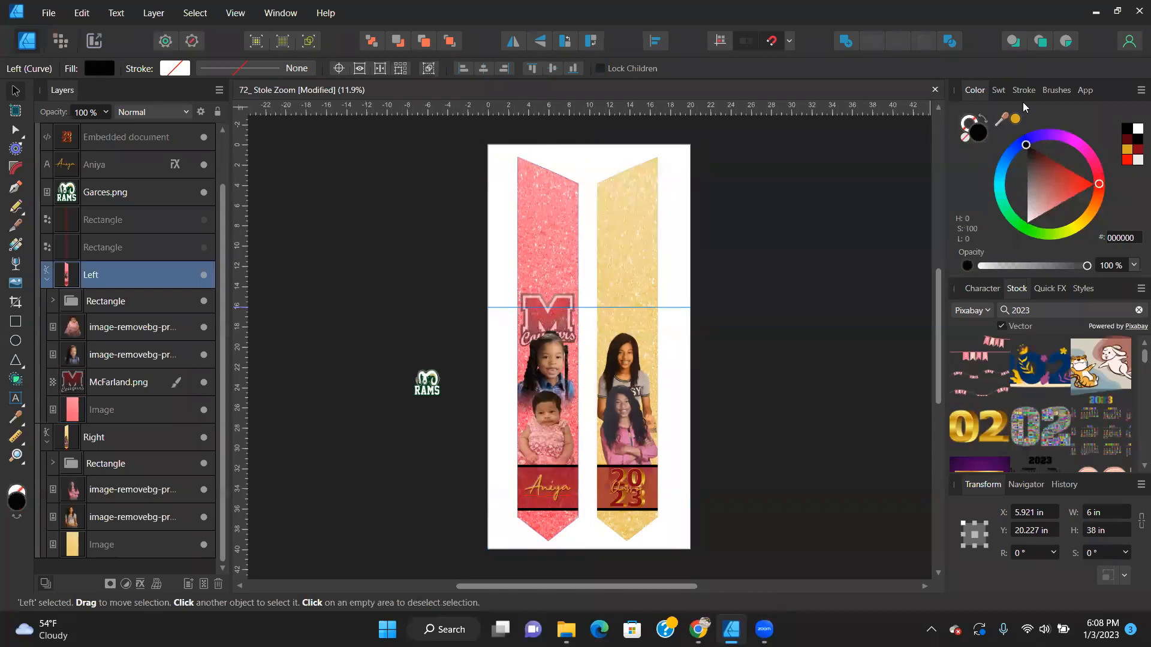
pyautogui.click(548, 232)
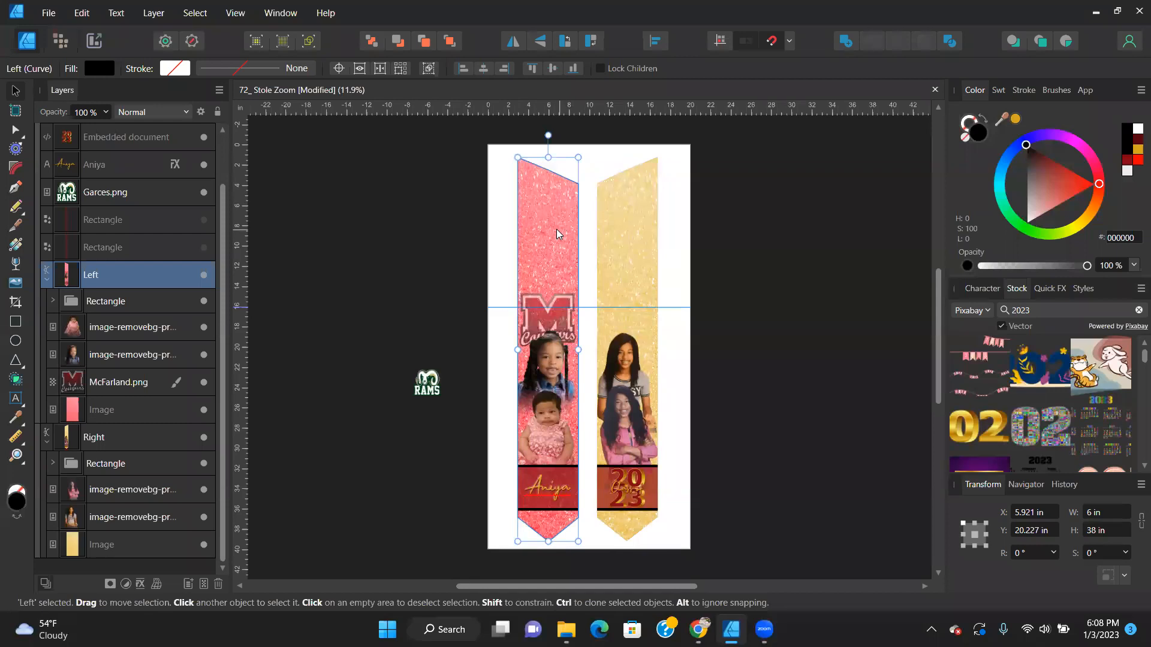
# Lower the opacity of the Left panel's glitter image to 75%.
pyautogui.click(94, 412)
pyautogui.click(112, 113)
pyautogui.click(109, 115)
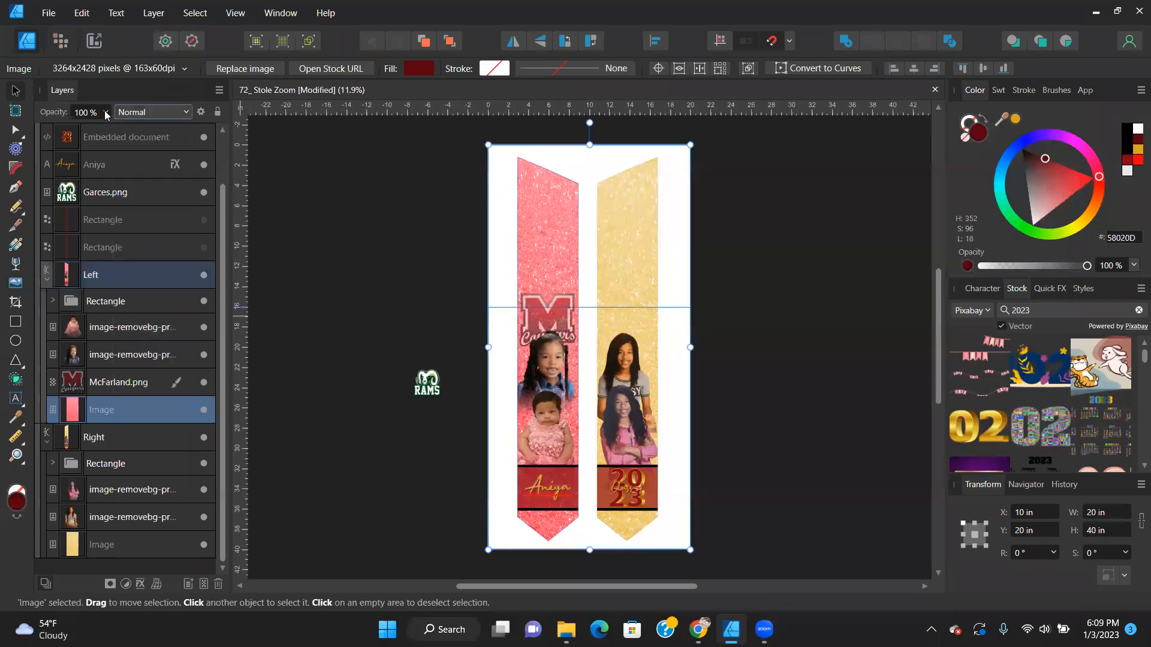
pyautogui.click(106, 113)
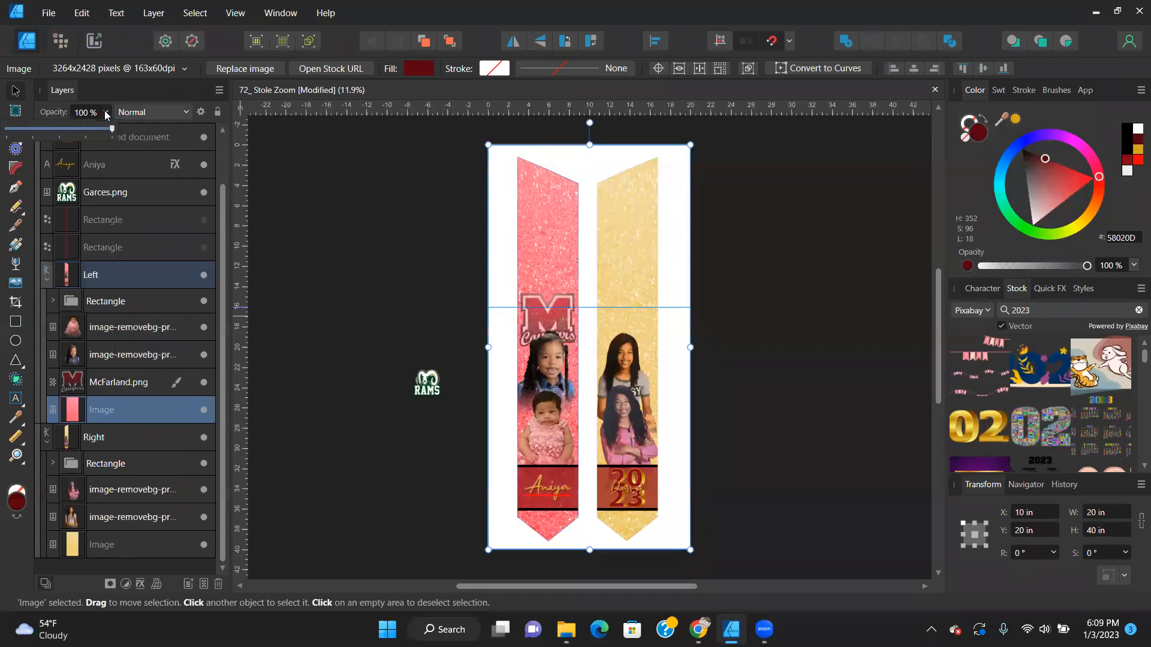
pyautogui.moveTo(112, 132); pyautogui.dragTo(95, 133)
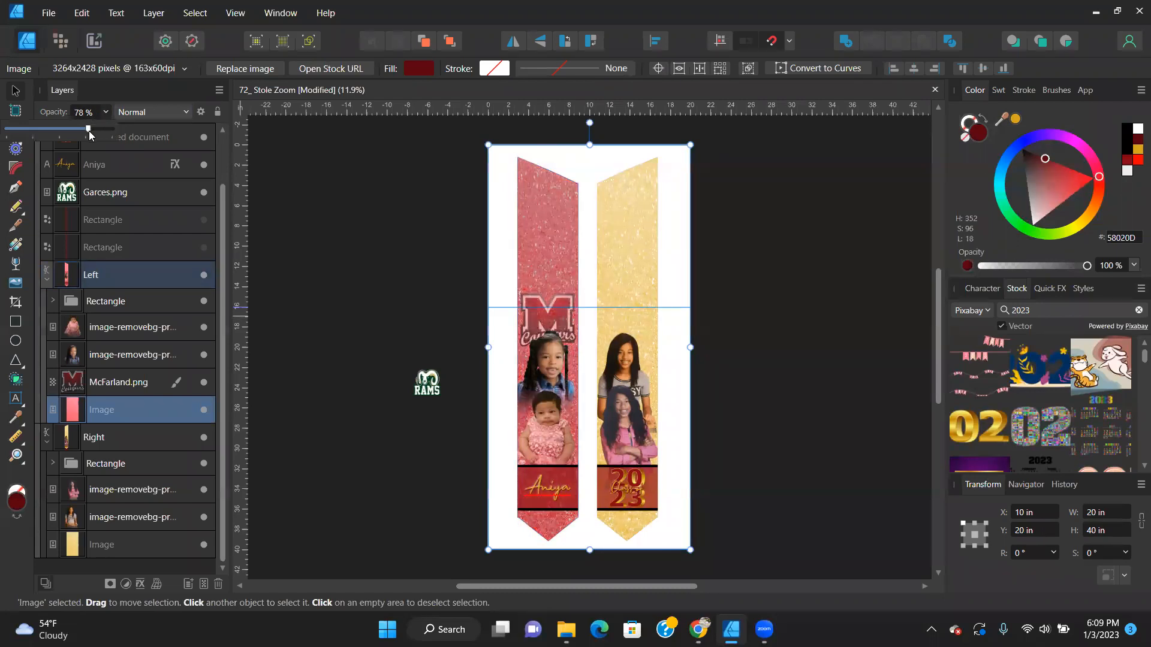
pyautogui.click(266, 145)
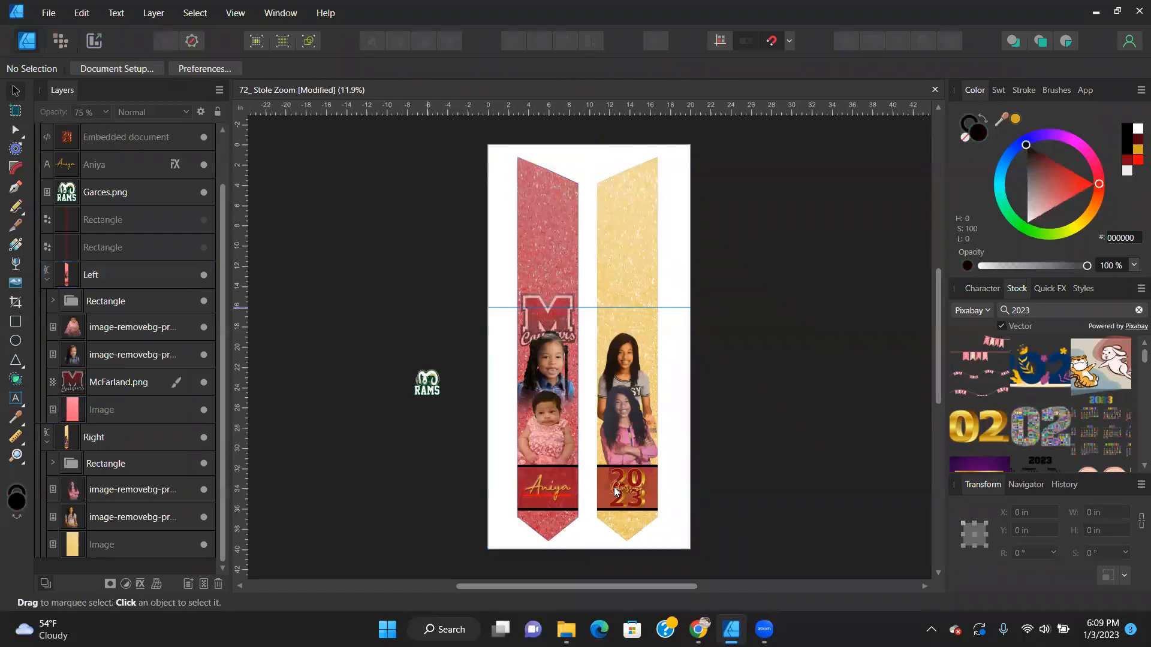
# Fill the Right panel curve with black (000000) and lower the opacity of its glitter image to 75%.
pyautogui.click(642, 250)
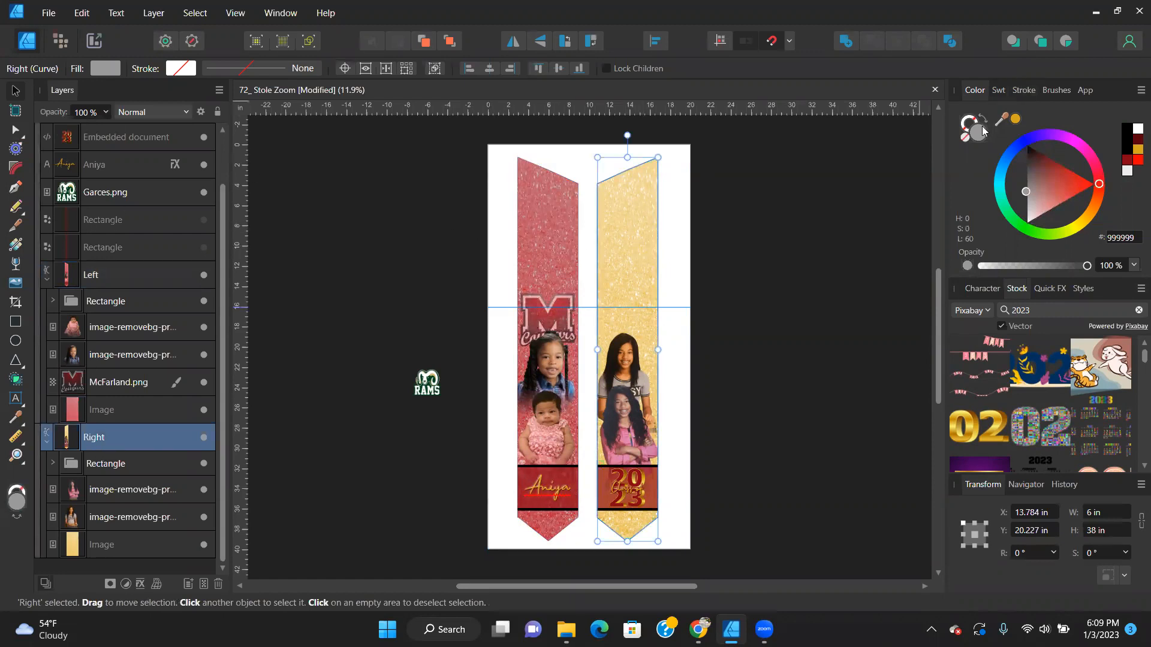
pyautogui.click(1018, 150)
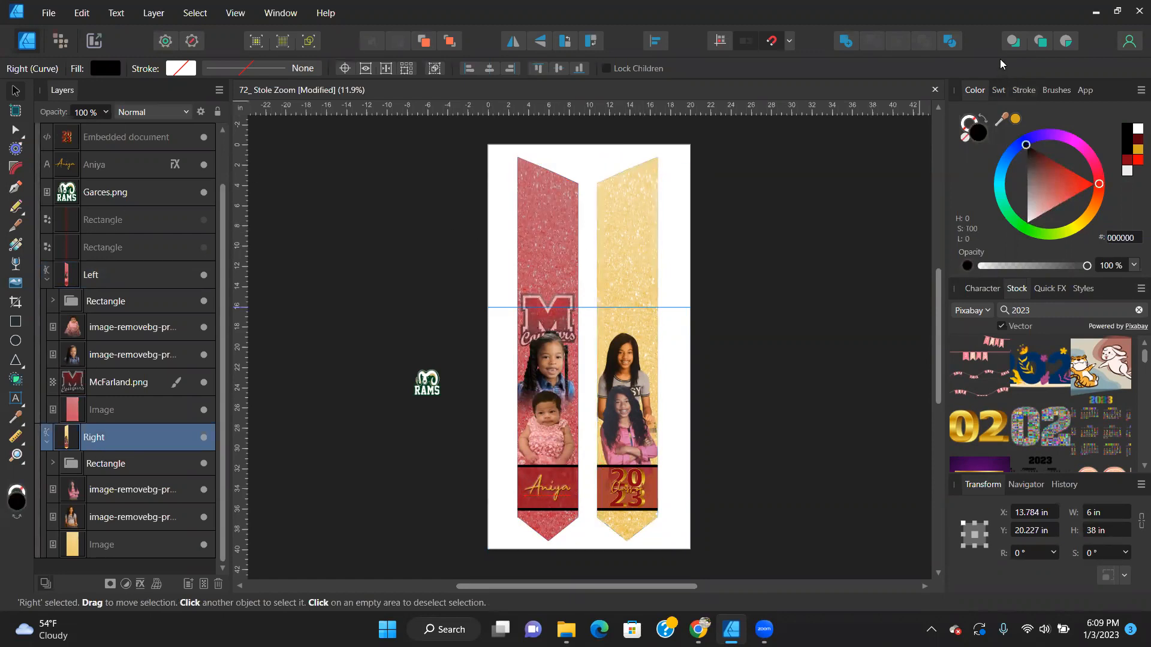
pyautogui.click(106, 546)
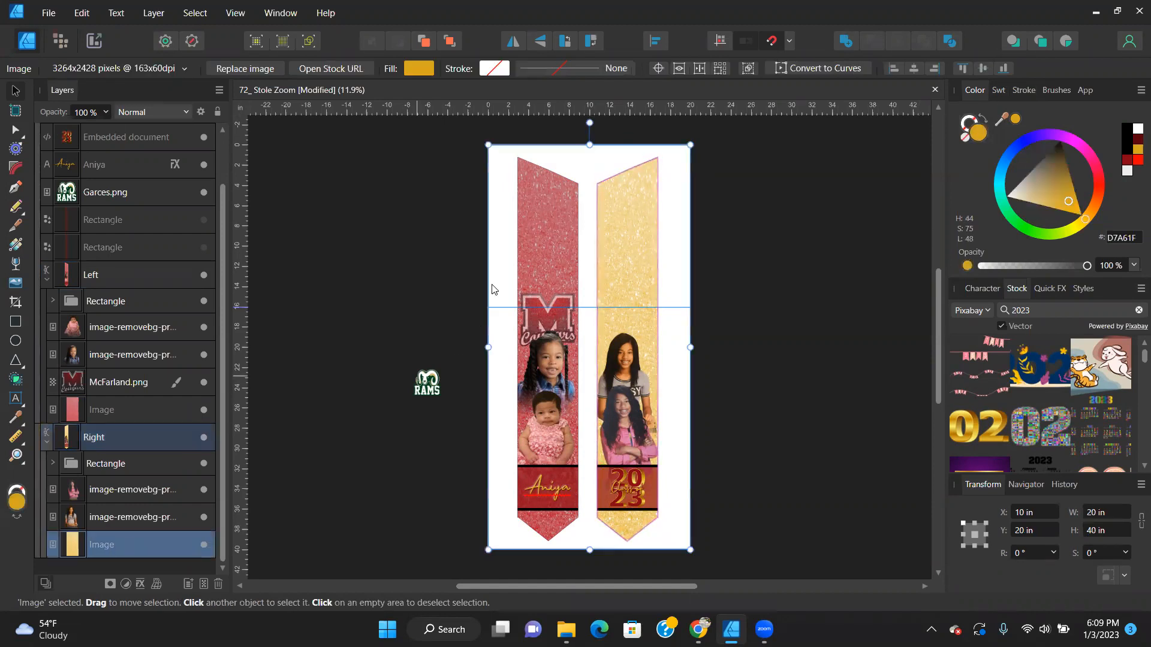
pyautogui.click(105, 112)
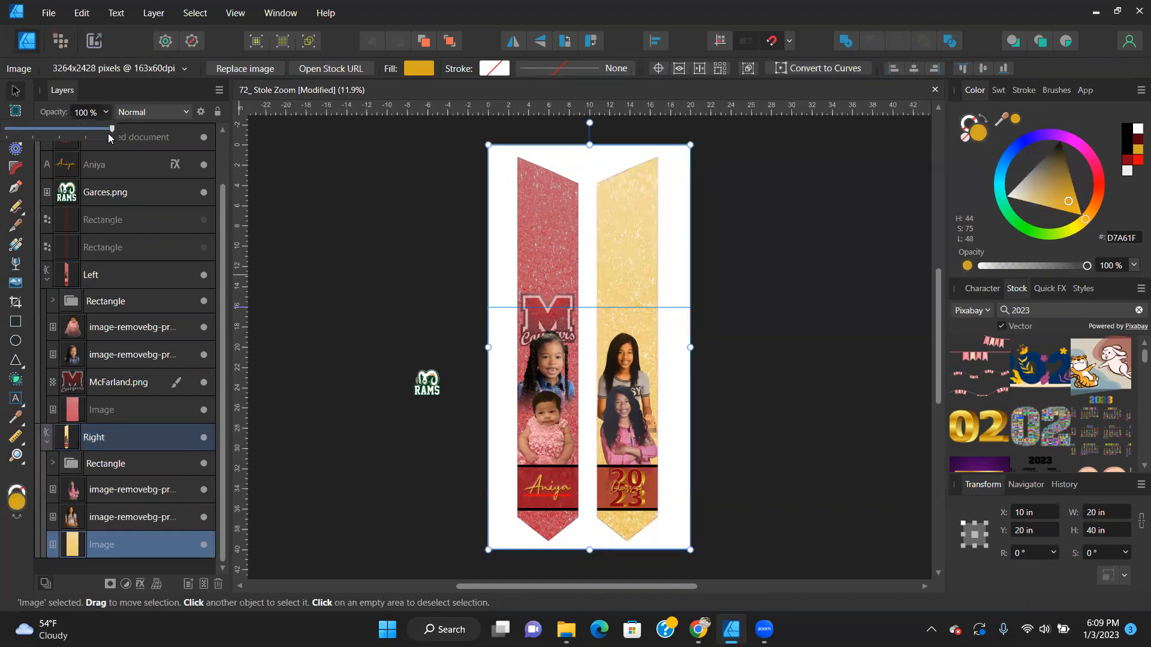
pyautogui.moveTo(111, 129); pyautogui.dragTo(95, 131)
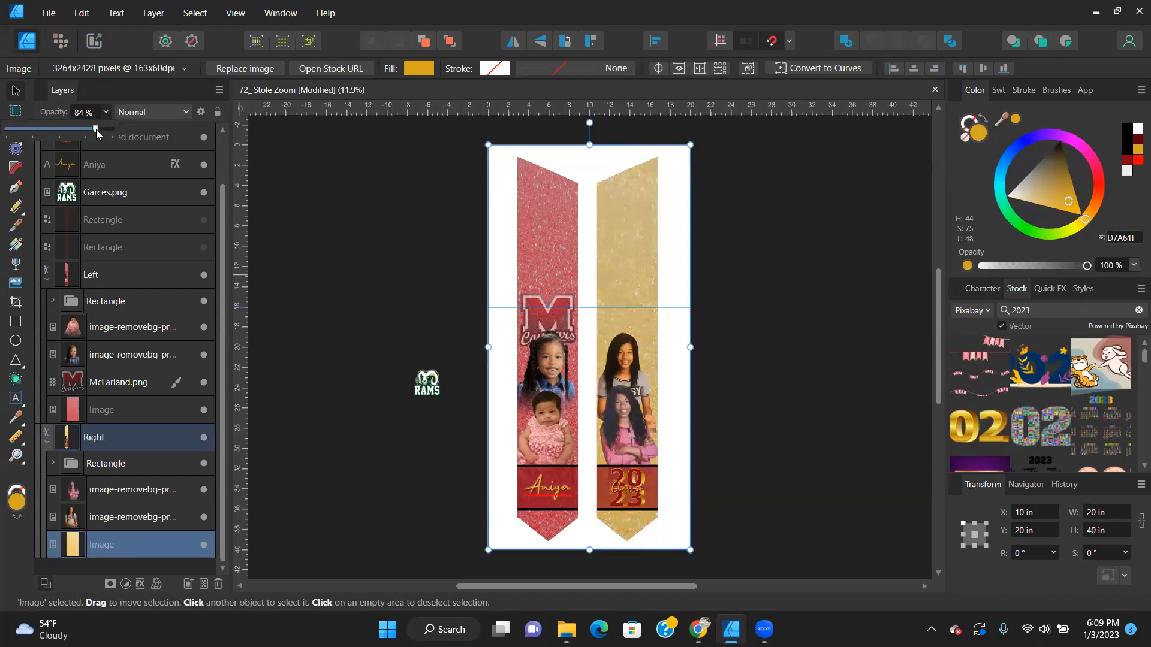
pyautogui.moveTo(94, 129); pyautogui.dragTo(86, 129)
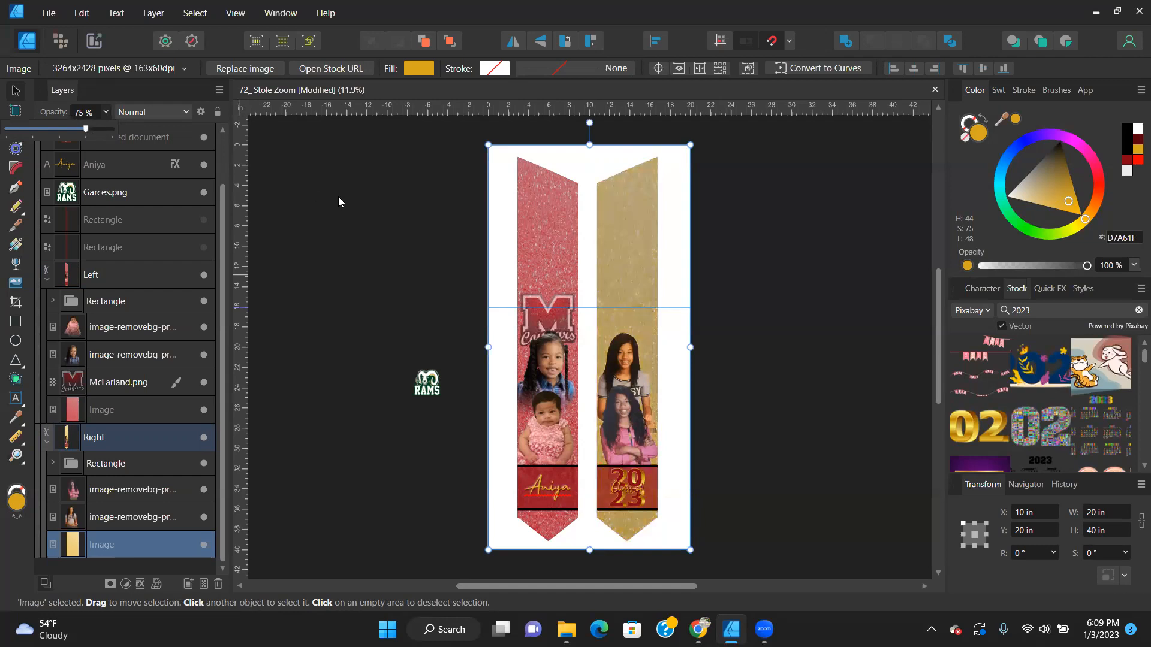
pyautogui.click(883, 324)
# Move the McFarland.png logo into the Right panel above the photos, ordering it directly in front of the glitter image.
pyautogui.scroll(-3, 815, 278)
pyautogui.scroll(1, 788, 299)
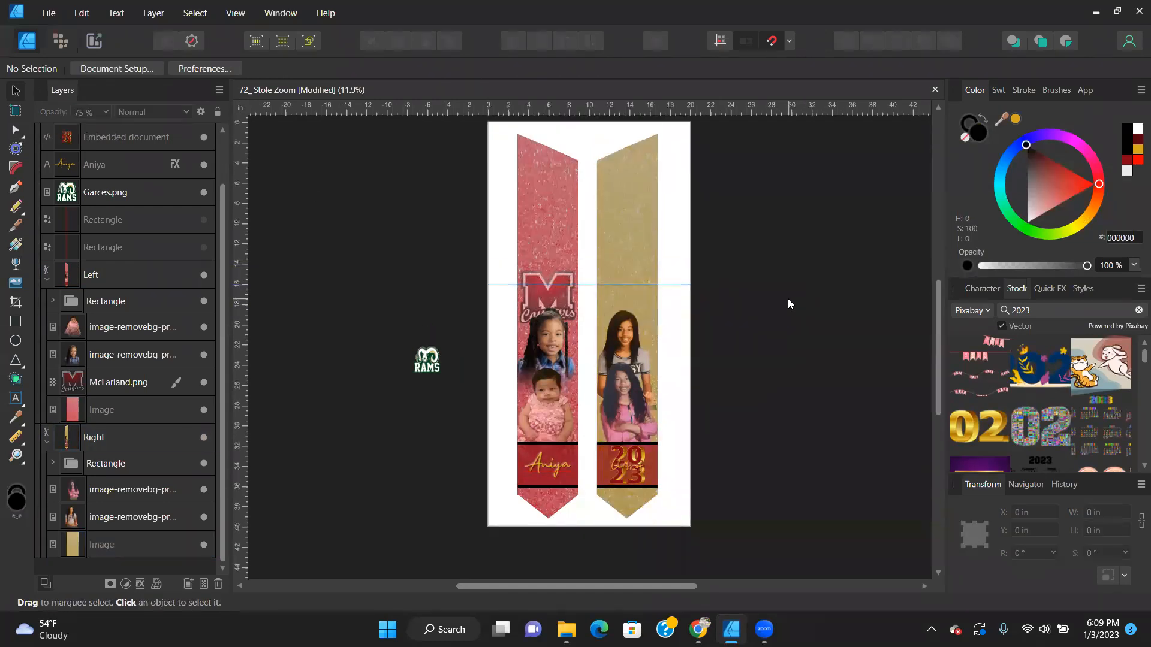
pyautogui.scroll(2, 616, 341)
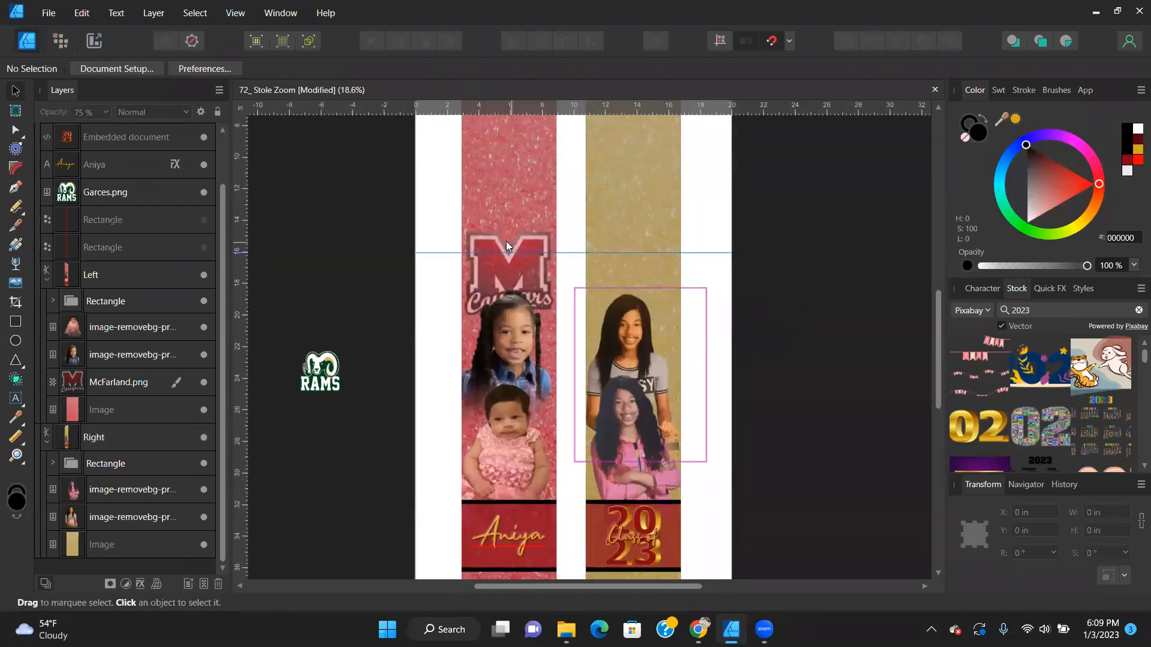
pyautogui.moveTo(97, 386); pyautogui.dragTo(86, 447)
pyautogui.moveTo(502, 278); pyautogui.dragTo(621, 269)
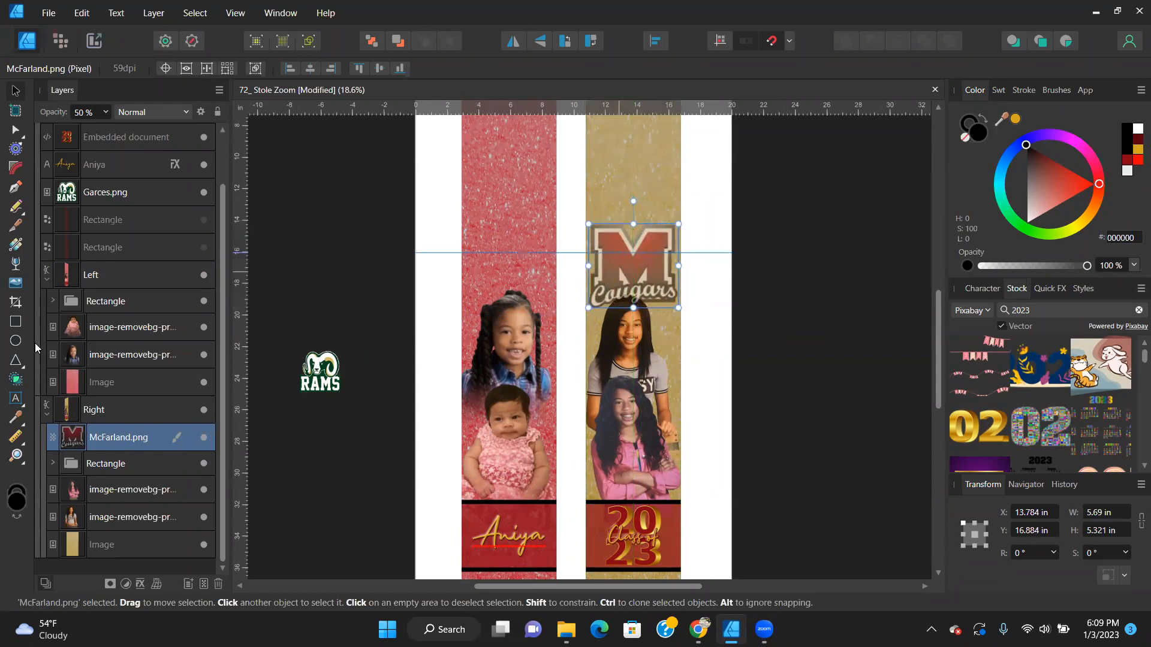
pyautogui.click(399, 43)
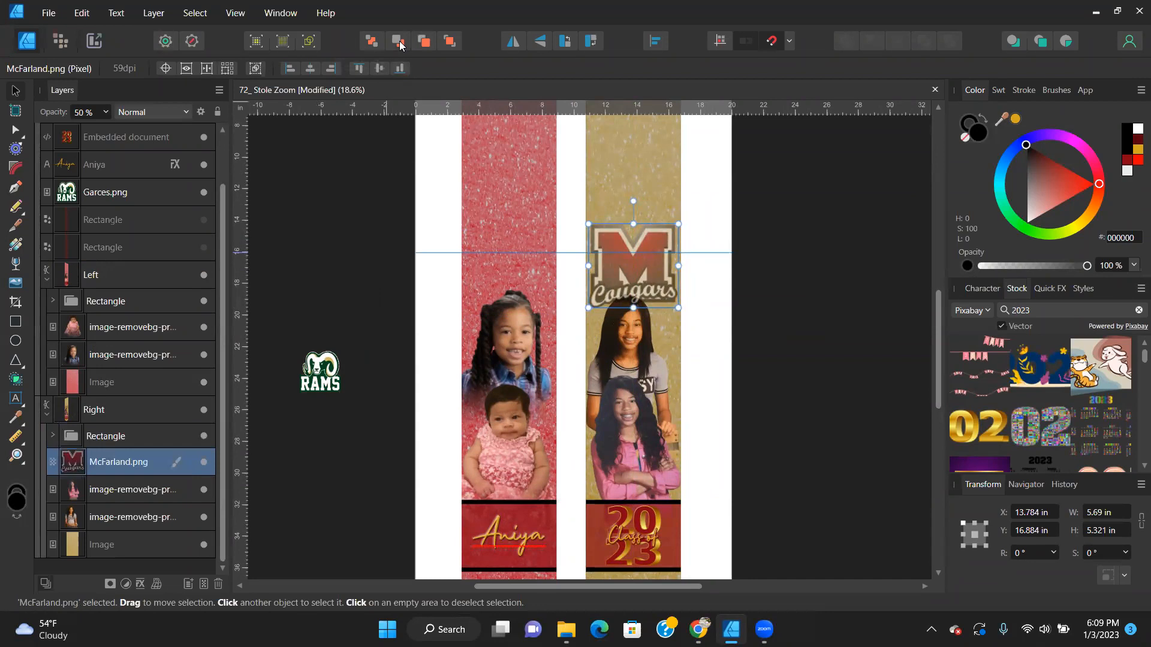
pyautogui.click(399, 44)
pyautogui.click(400, 43)
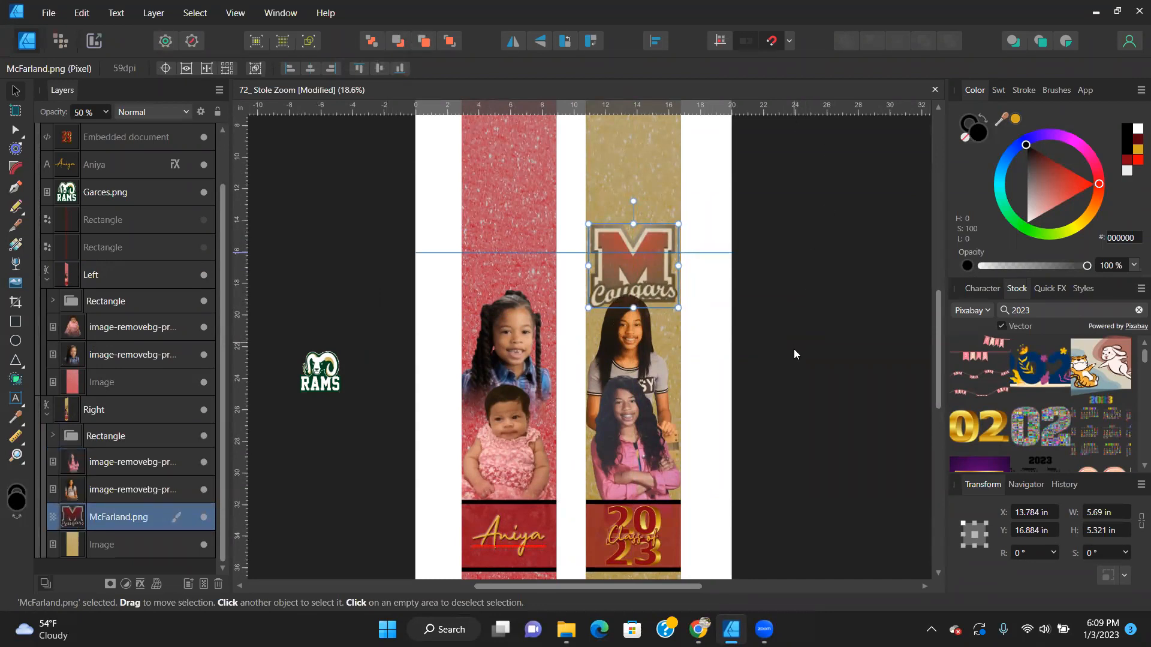
pyautogui.click(790, 308)
pyautogui.scroll(-2, 791, 243)
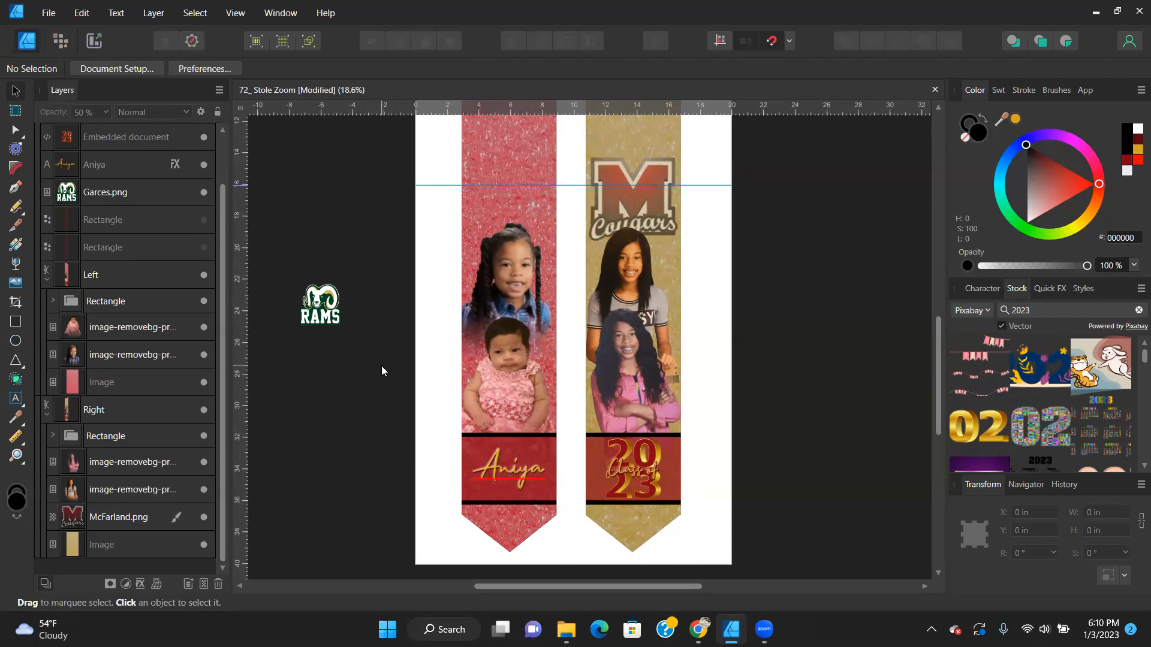
# Try the McFarland.png logo in the Right panel's pointed tip, scaled down to about 4.16 by 3.89 in.
pyautogui.click(655, 206)
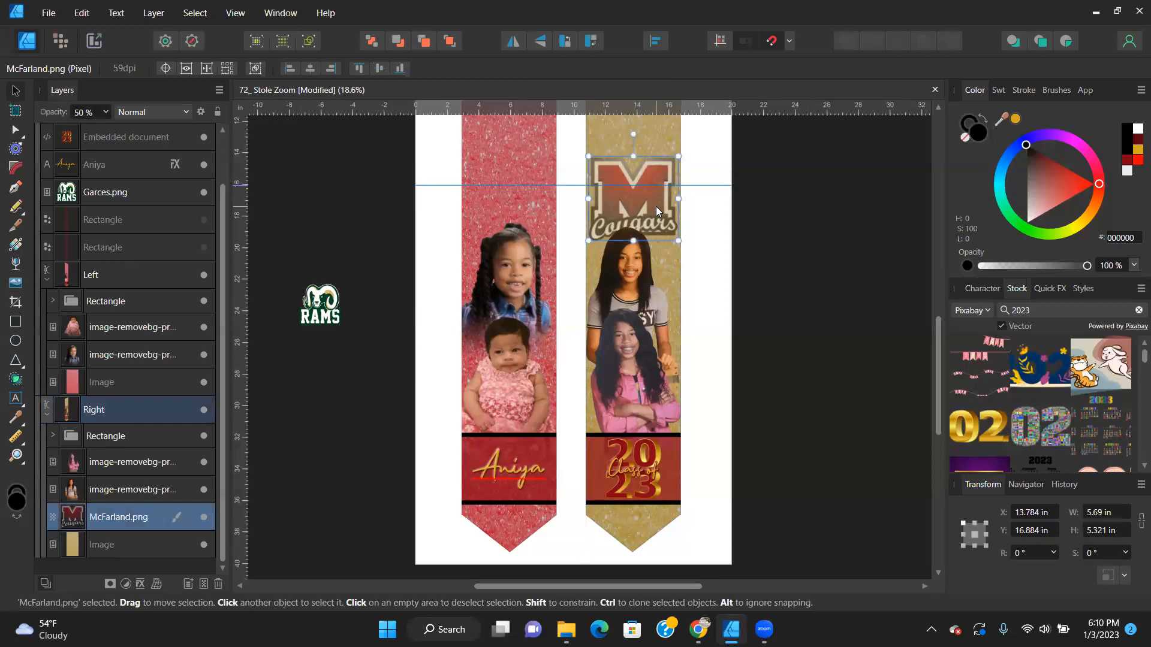
pyautogui.moveTo(655, 205); pyautogui.dragTo(652, 529)
pyautogui.scroll(3, 652, 515)
pyautogui.scroll(-2, 651, 514)
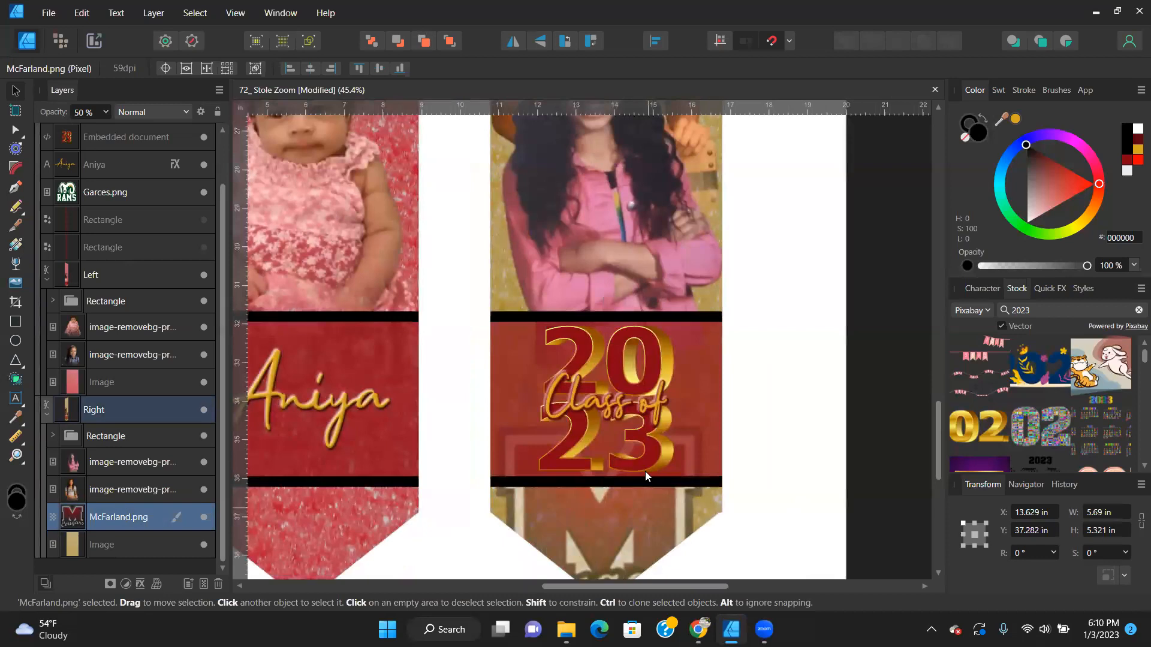
pyautogui.scroll(1, 645, 471)
pyautogui.moveTo(709, 472); pyautogui.dragTo(679, 443)
pyautogui.moveTo(601, 380); pyautogui.dragTo(621, 412)
# Delete the McFarland.png logo from the Right panel.
pyautogui.press('Delete')
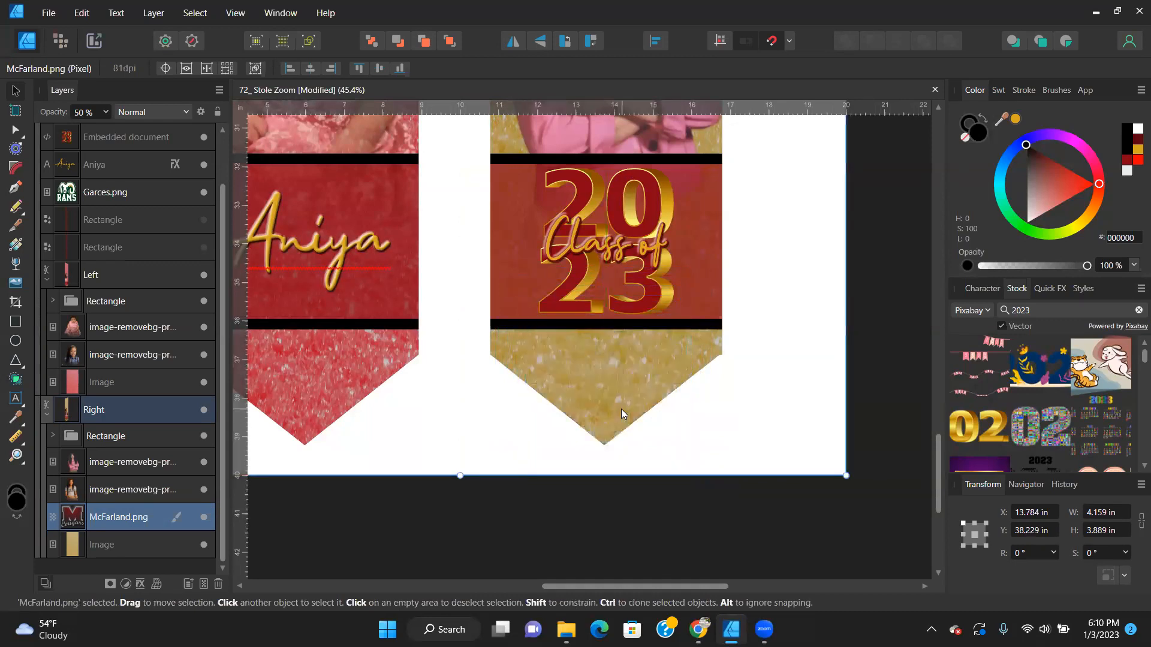
pyautogui.hotkey('ctrl', '0')
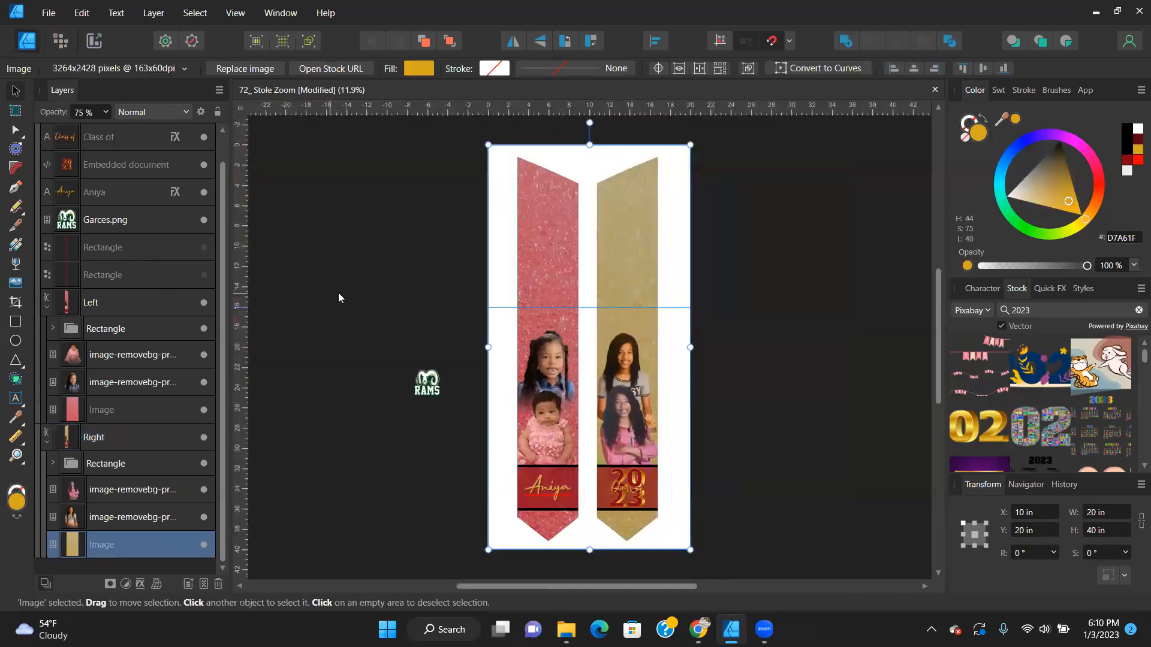
pyautogui.click(341, 294)
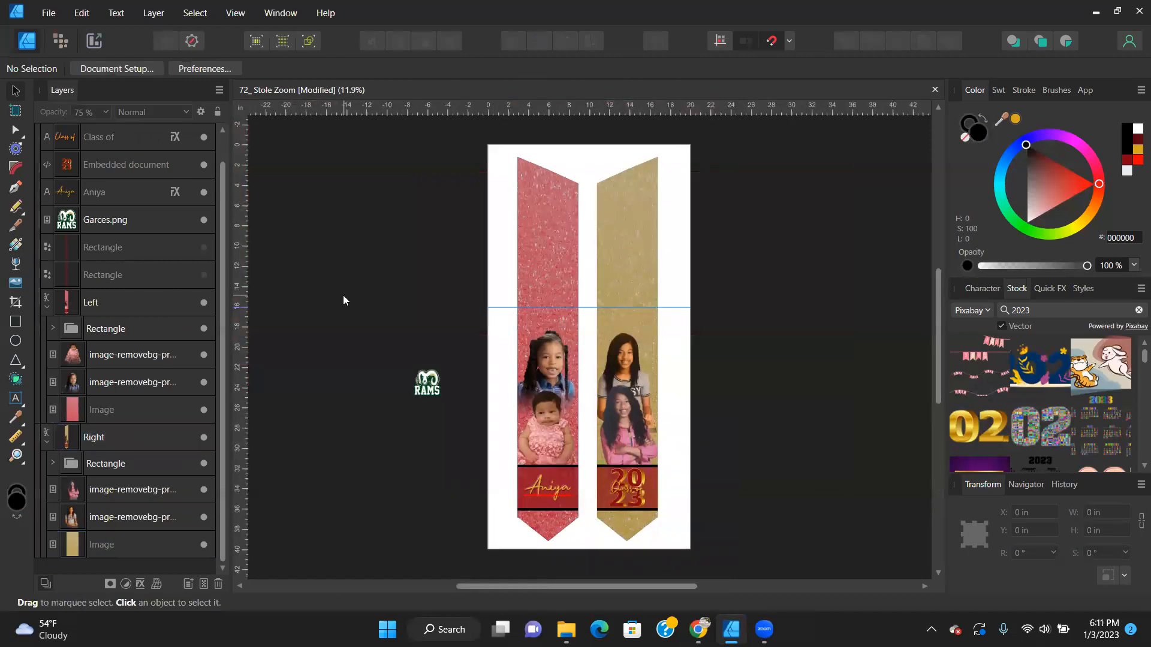
# Enlarge the Garces.png Rams logo to about 15.4 in square and place it just outside the page beside the Left panel.
pyautogui.scroll(-3, 540, 420)
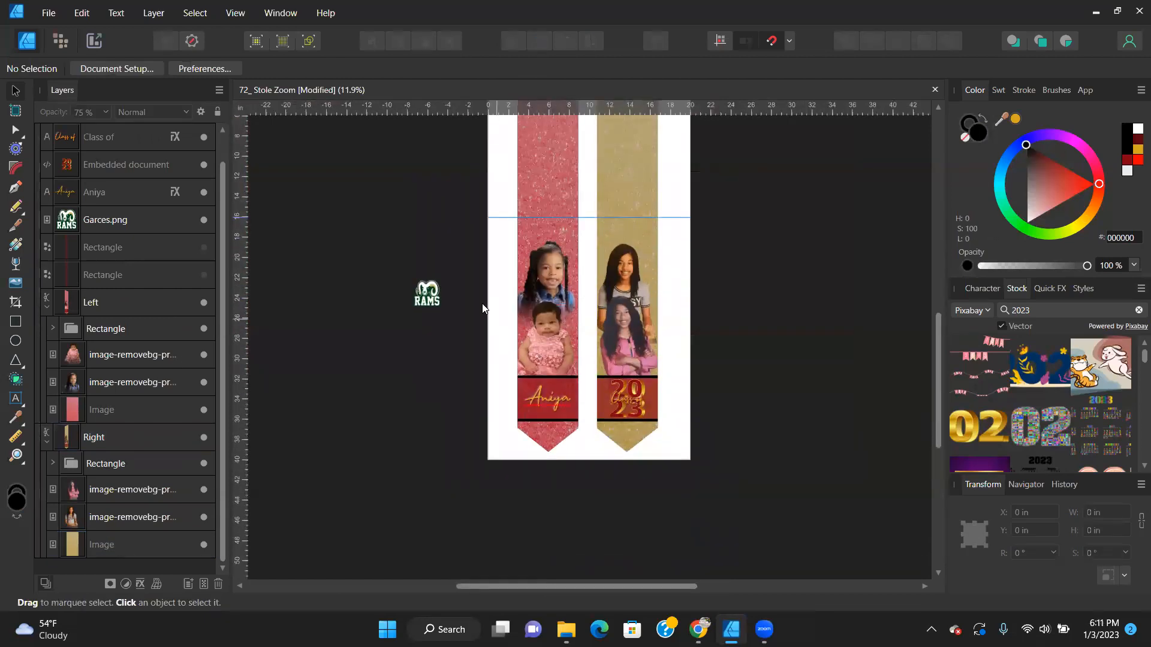
pyautogui.click(434, 295)
pyautogui.moveTo(443, 277); pyautogui.dragTo(567, 153)
pyautogui.moveTo(517, 273); pyautogui.dragTo(437, 362)
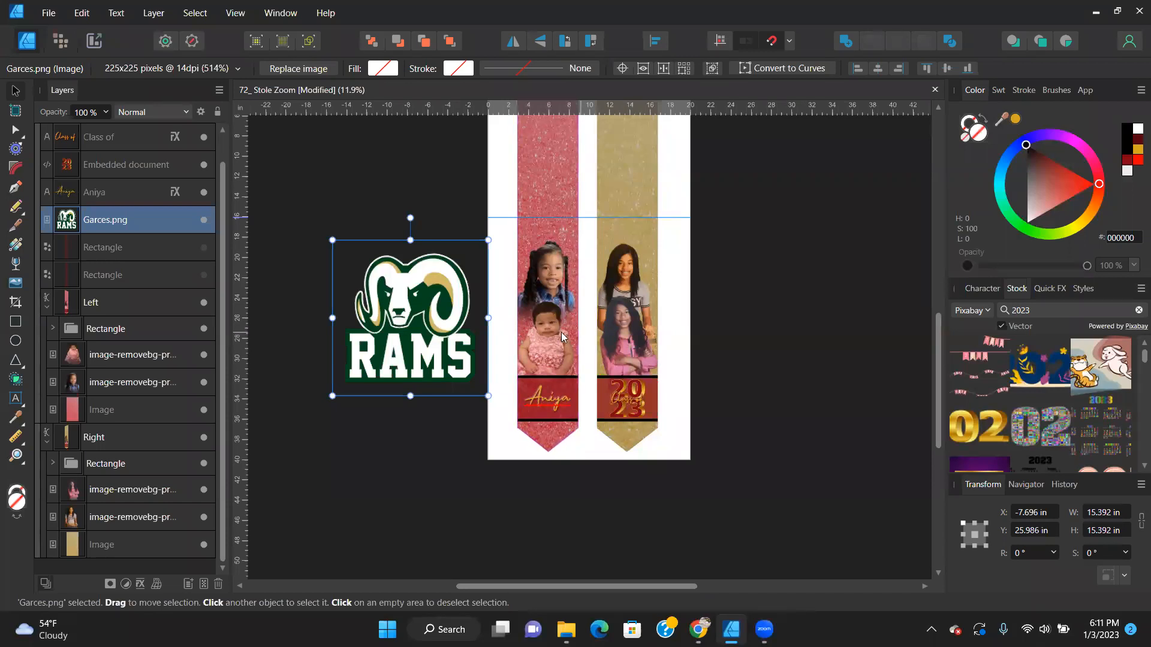
# Fill the rectangle in the Left panel's name band with dark green 00451E sampled from the Rams logo.
pyautogui.scroll(2, 567, 327)
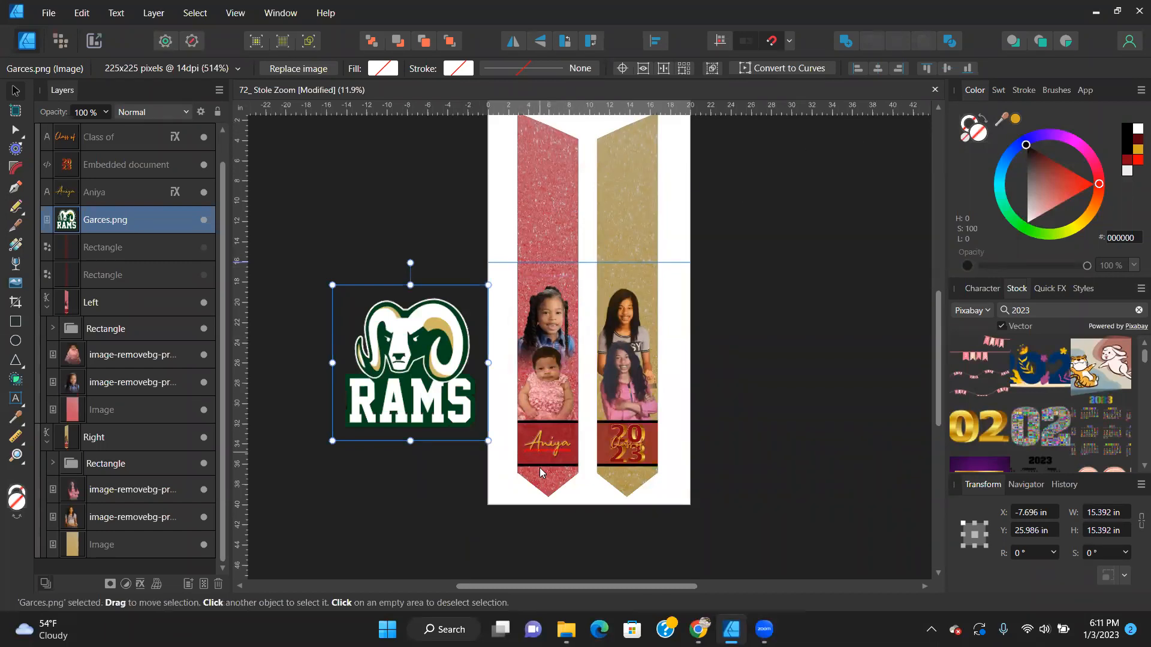
pyautogui.scroll(3, 537, 469)
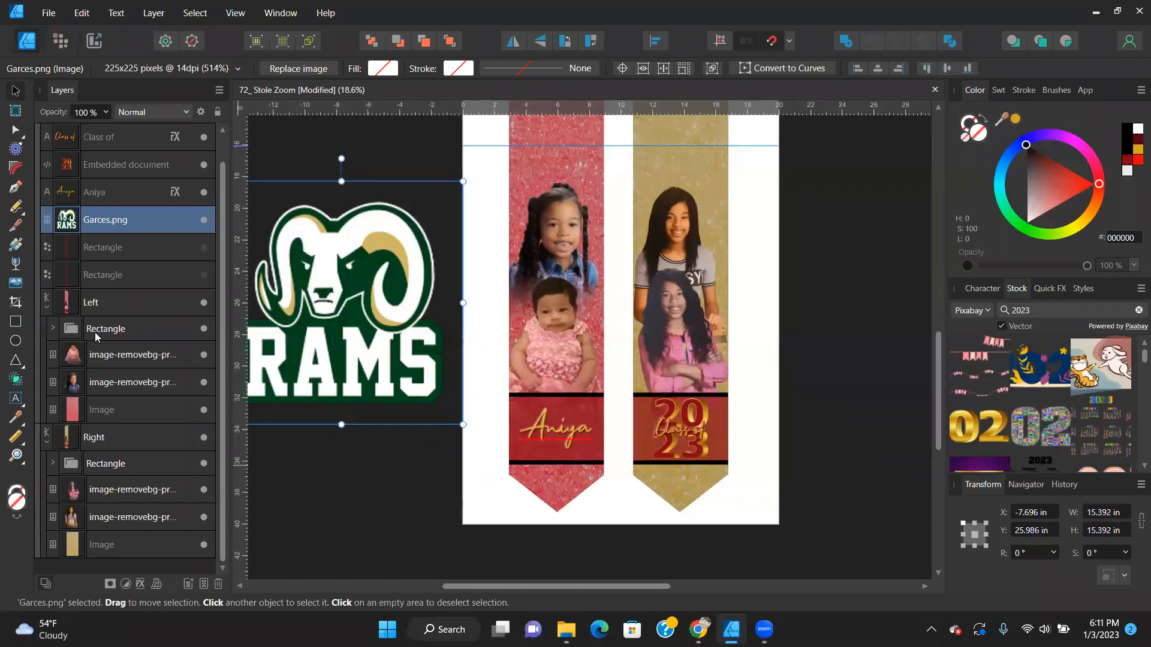
pyautogui.click(95, 332)
pyautogui.click(53, 329)
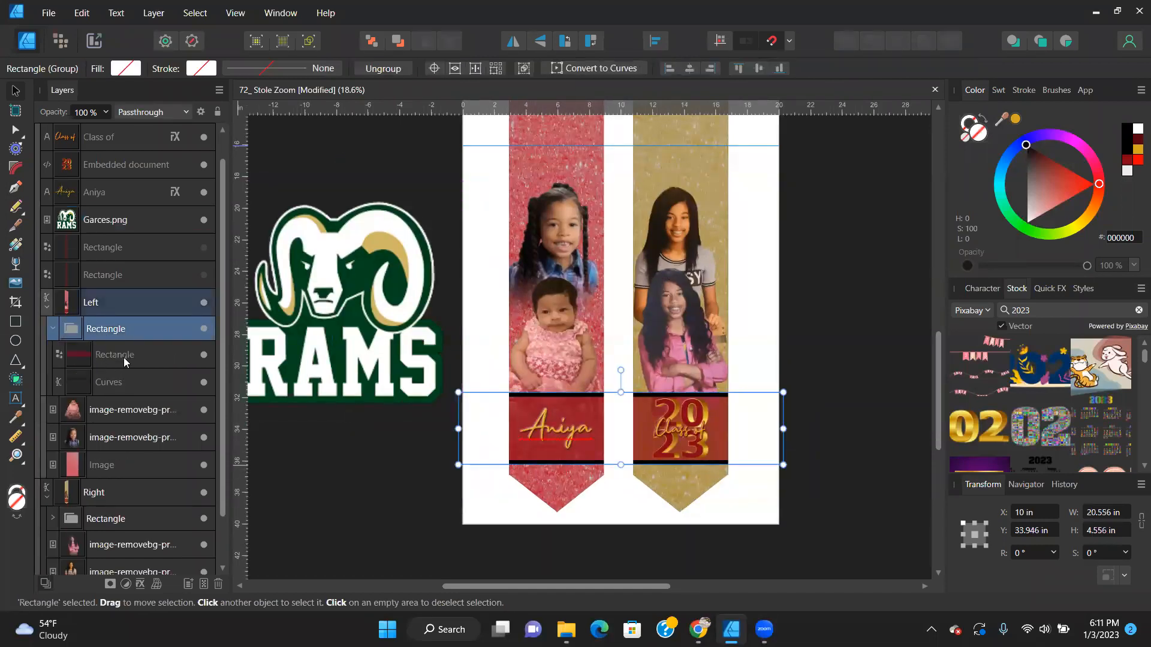
pyautogui.click(124, 357)
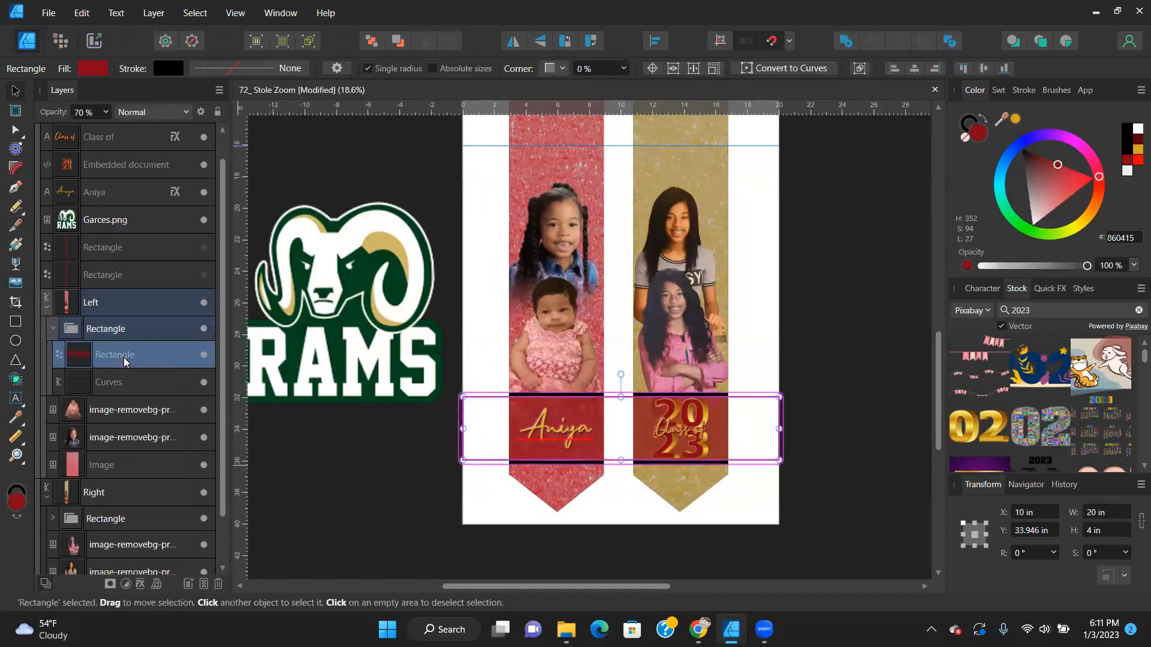
pyautogui.moveTo(1001, 120); pyautogui.dragTo(359, 266)
pyautogui.click(1014, 121)
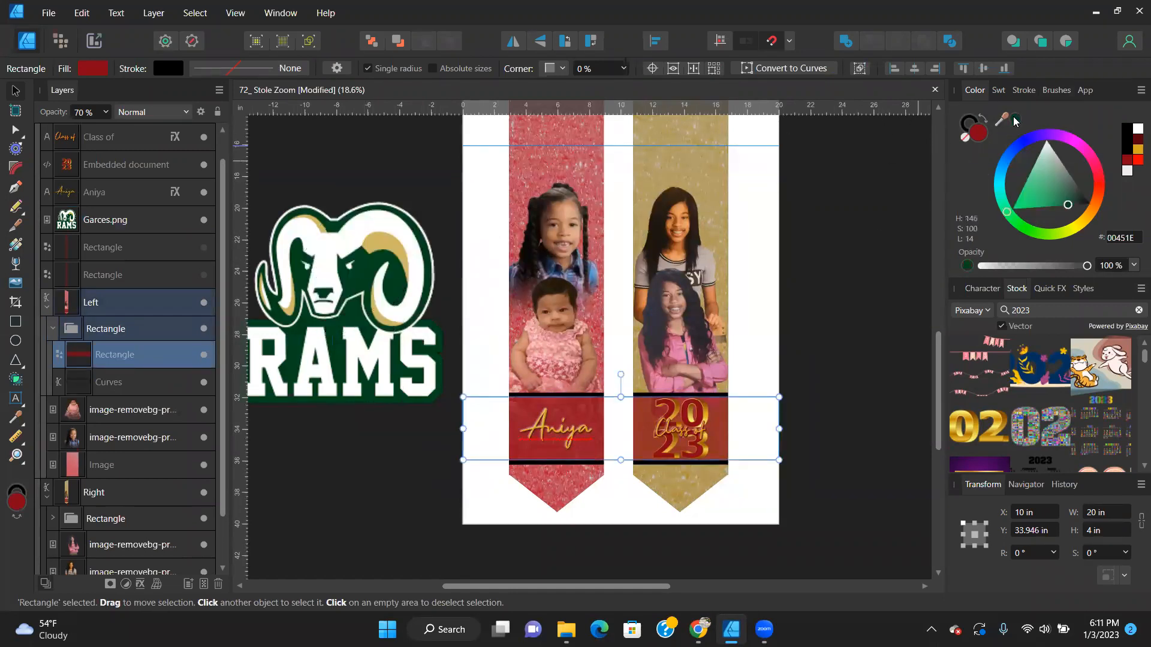
# Fill the rectangle in the Right panel's 2023 band with the same dark green 00451E.
pyautogui.scroll(-2, 71, 486)
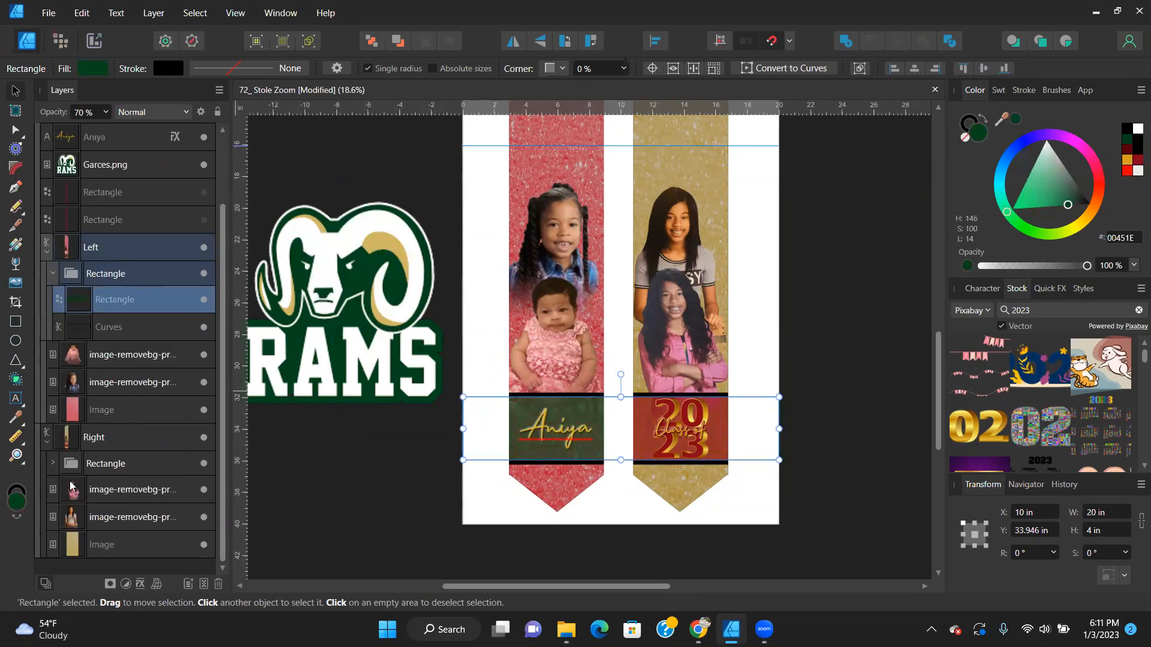
pyautogui.click(52, 465)
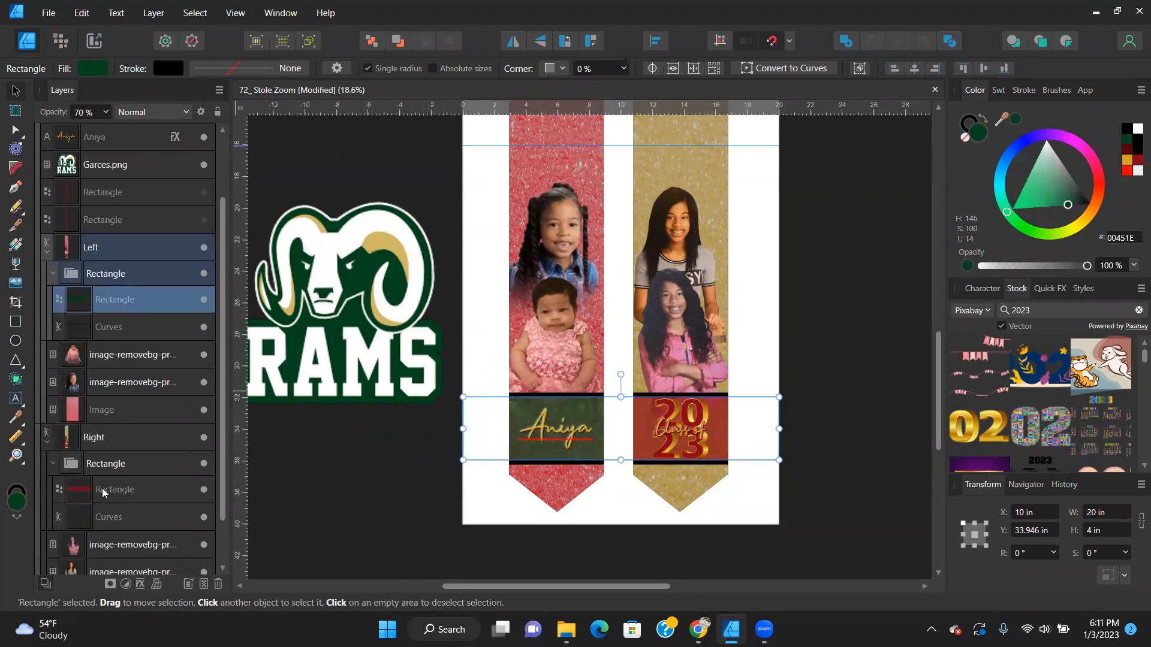
pyautogui.click(102, 489)
pyautogui.click(1014, 121)
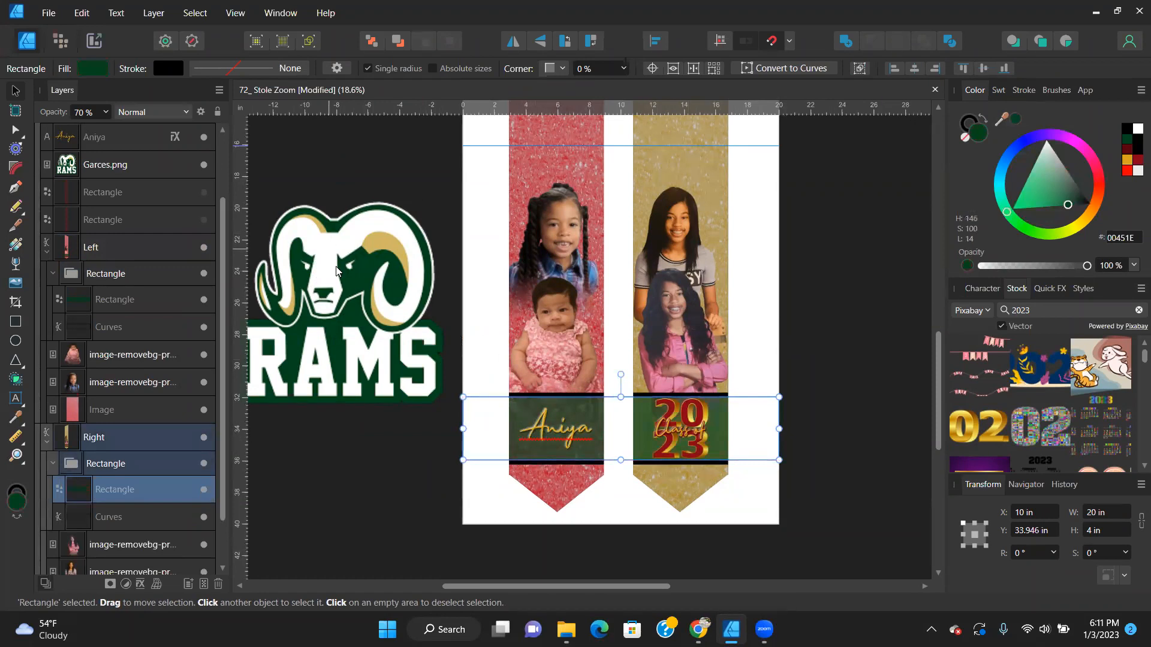
# Recolour the name text on the Left panel with gold D0B865 sampled from the Rams logo's horn.
pyautogui.click(552, 430)
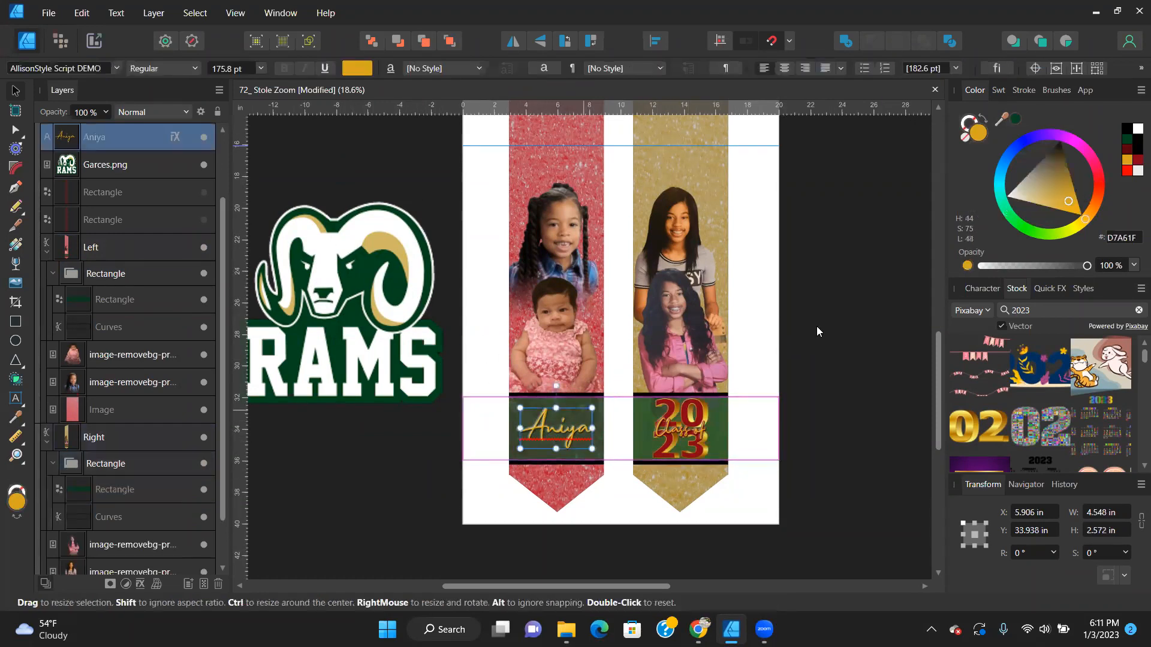
pyautogui.moveTo(1001, 119); pyautogui.dragTo(371, 243)
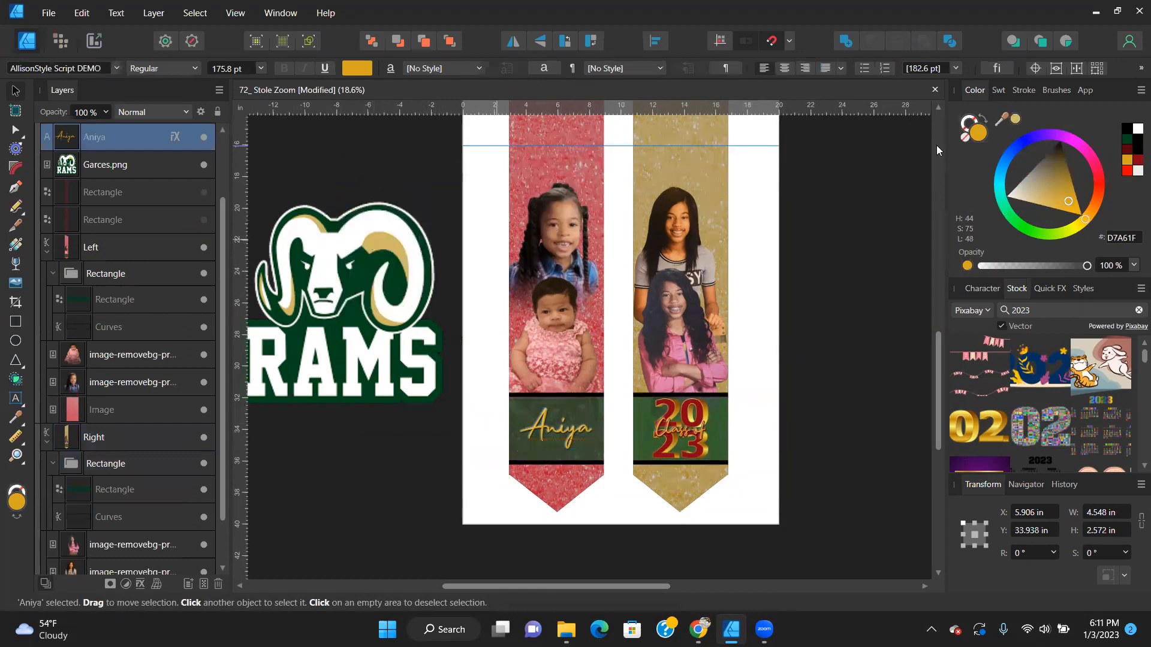
pyautogui.click(1017, 118)
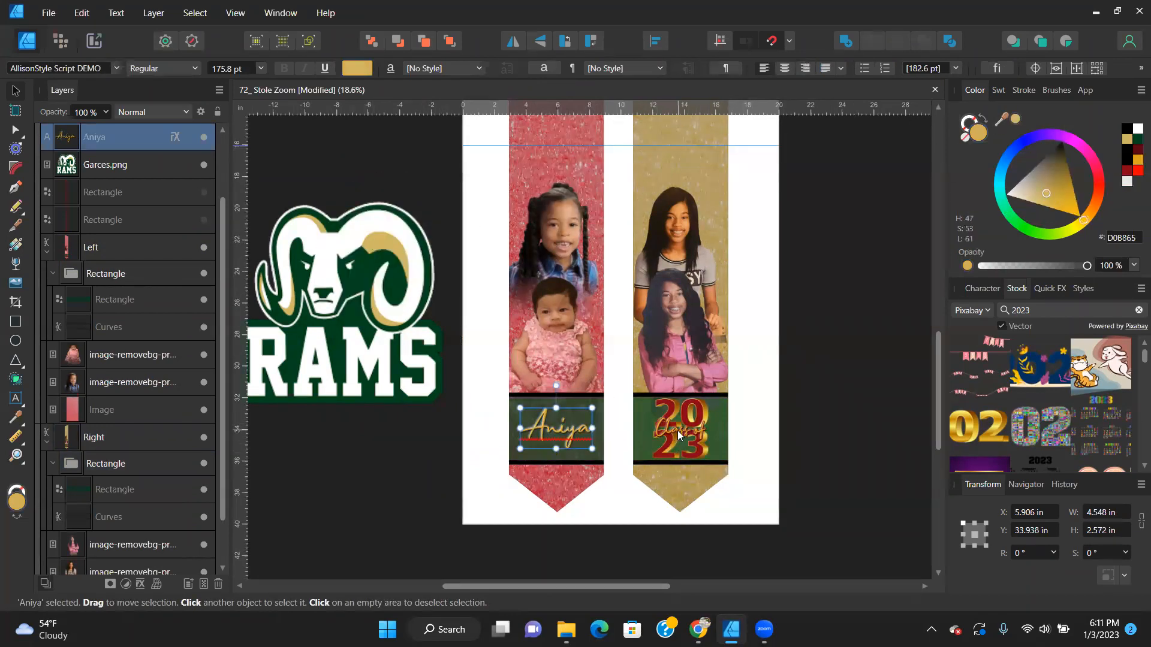
# Recolour the "Class of" text in the Right panel's 2023 band with the sampled gold D0B865.
pyautogui.scroll(5, 677, 431)
pyautogui.click(714, 429)
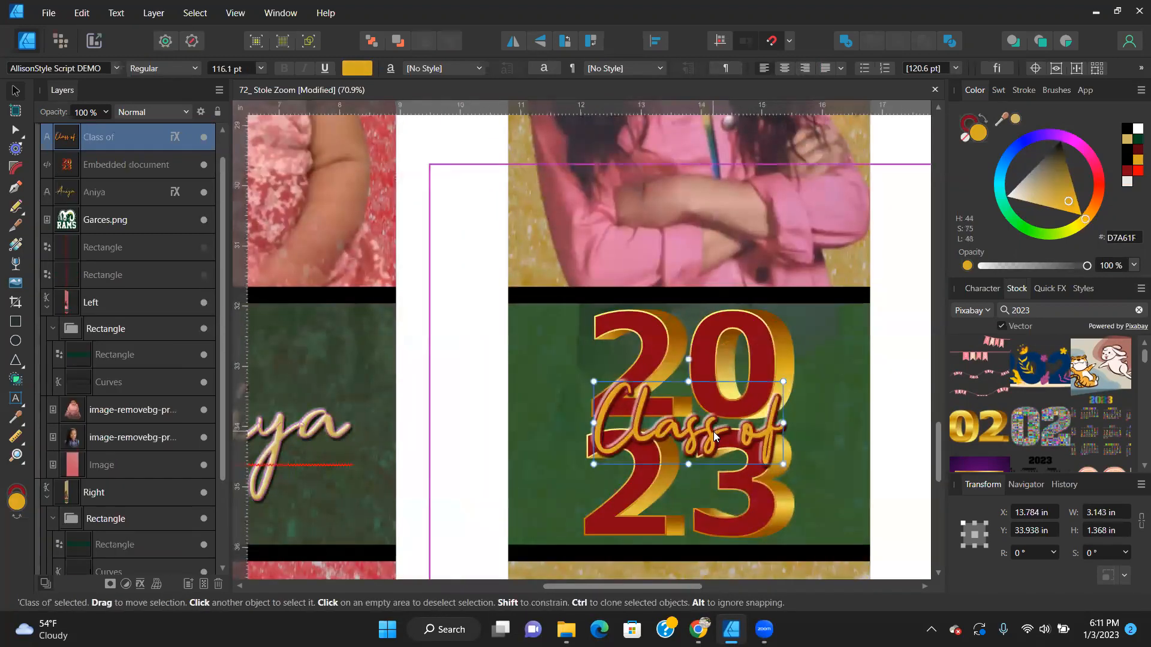
pyautogui.click(1016, 120)
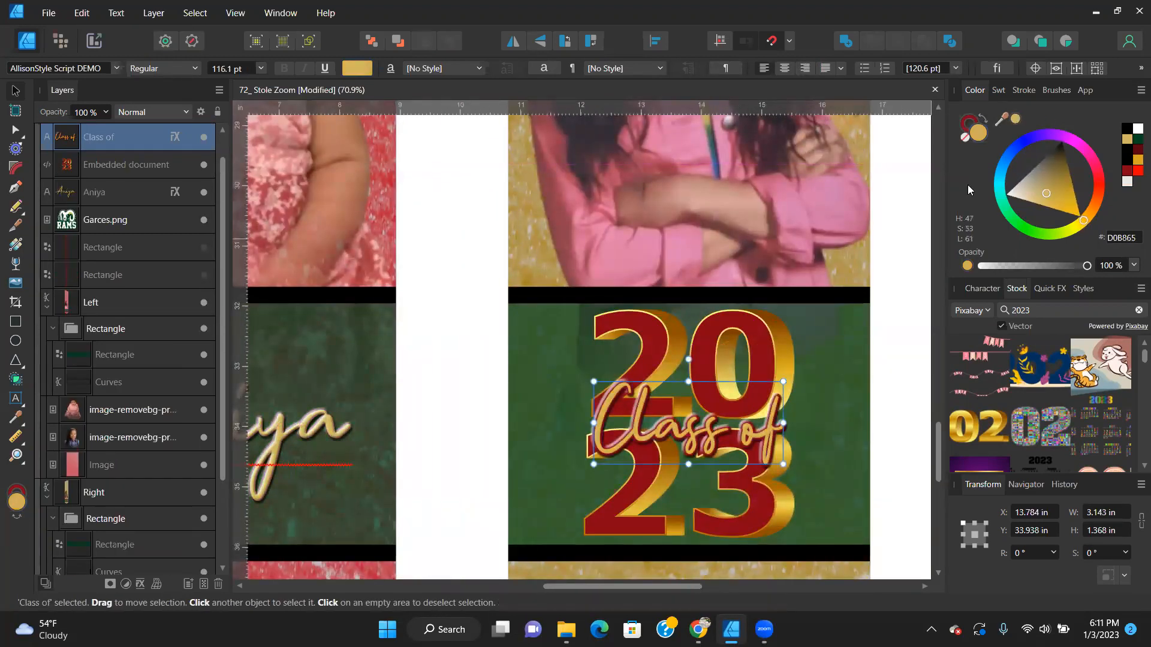
pyautogui.click(761, 344)
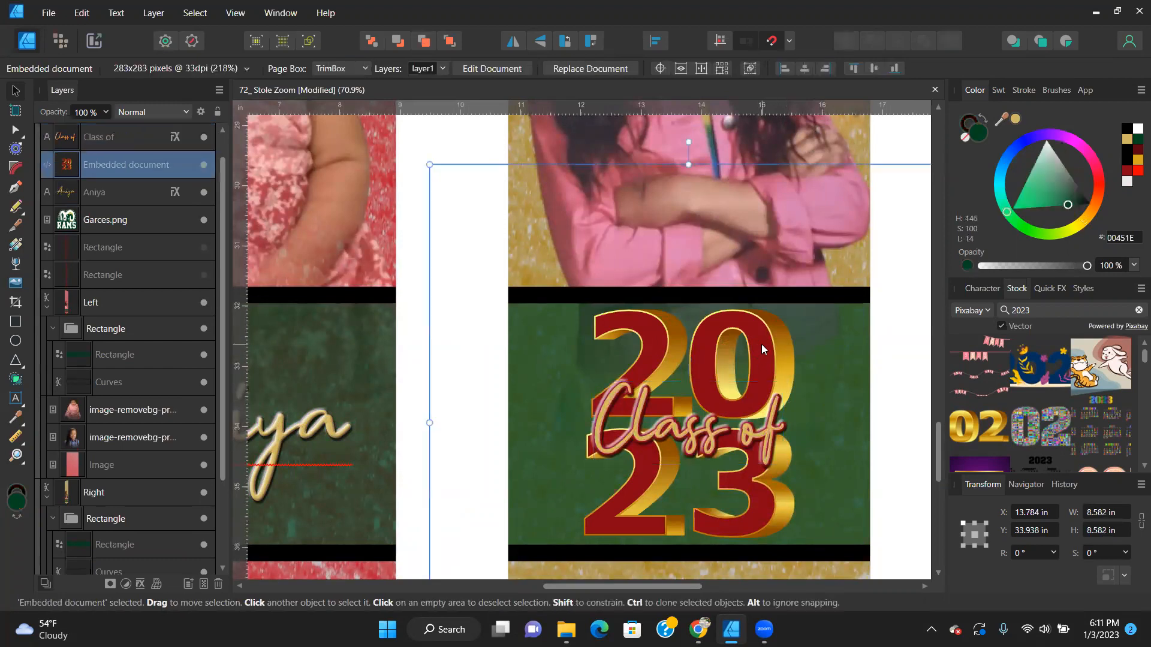
pyautogui.doubleClick(761, 344)
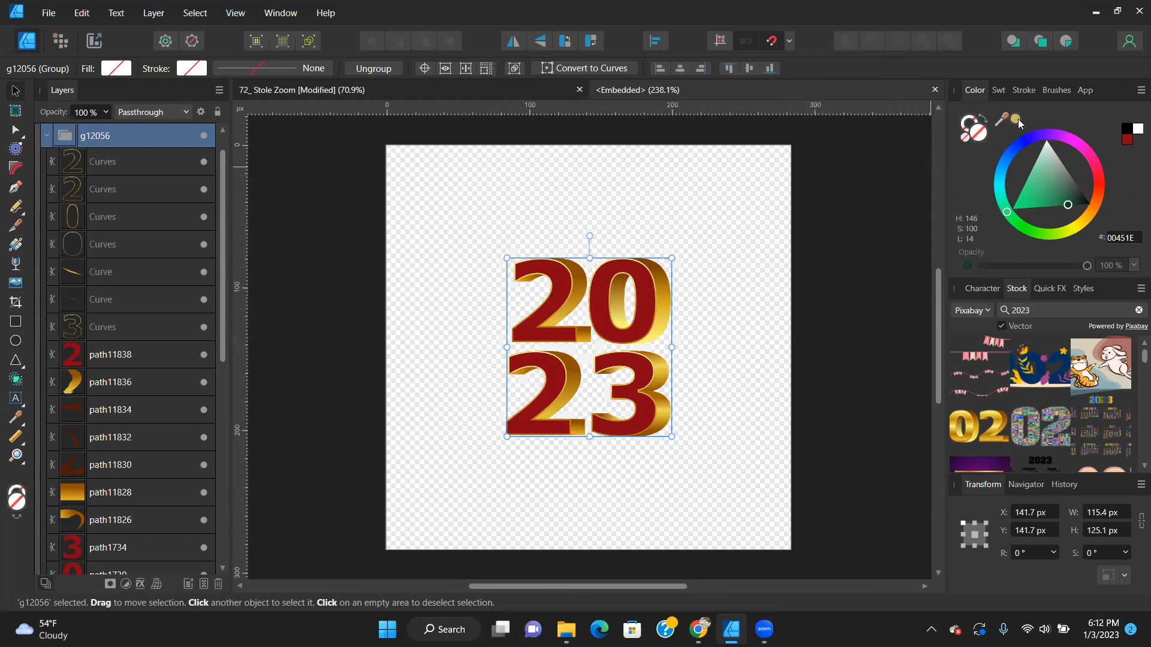
pyautogui.click(935, 89)
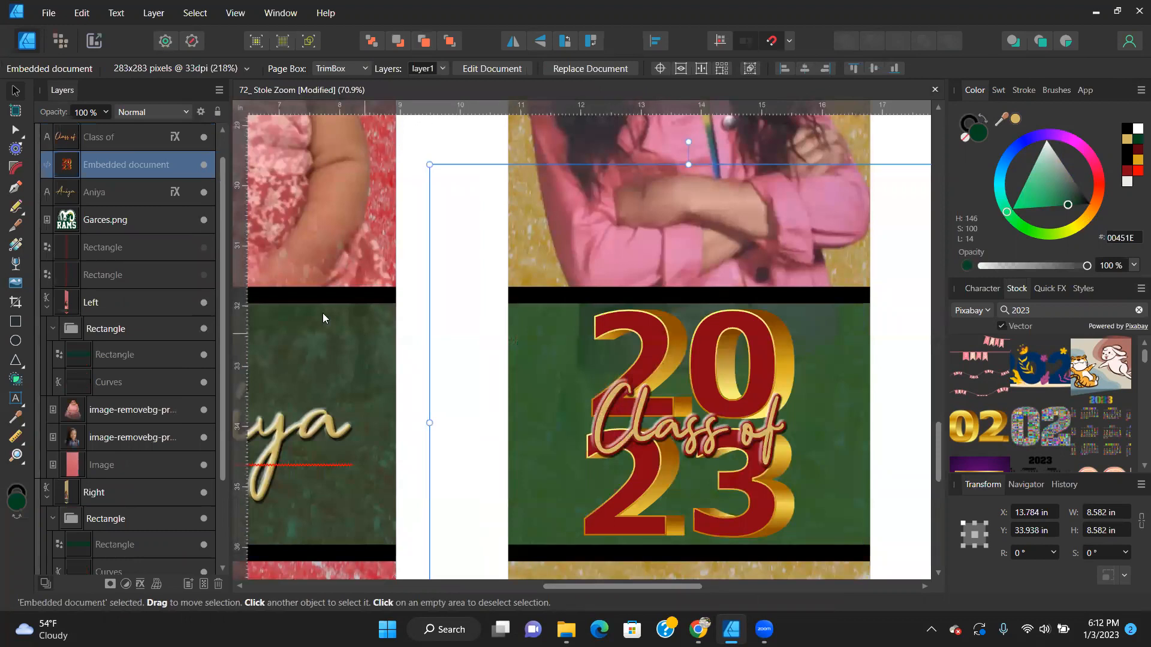
# Sample dark green 00451E and fill the red faces of all four digits in the embedded 2023 artwork with it.
pyautogui.moveTo(1005, 118); pyautogui.dragTo(981, 137)
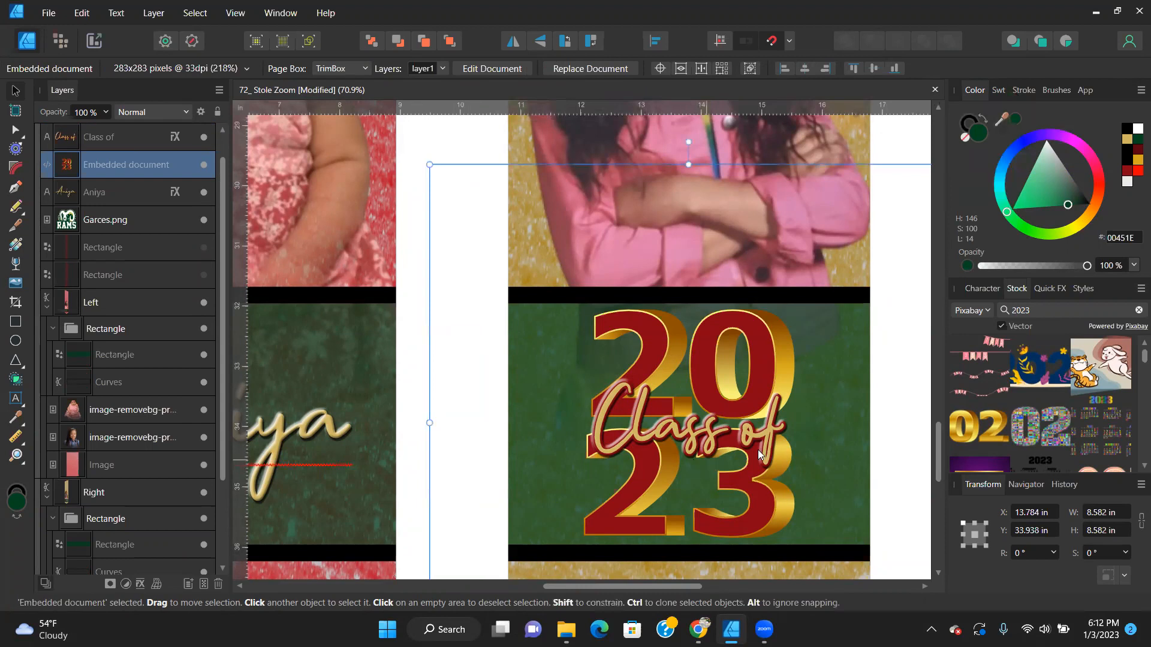
pyautogui.doubleClick(751, 324)
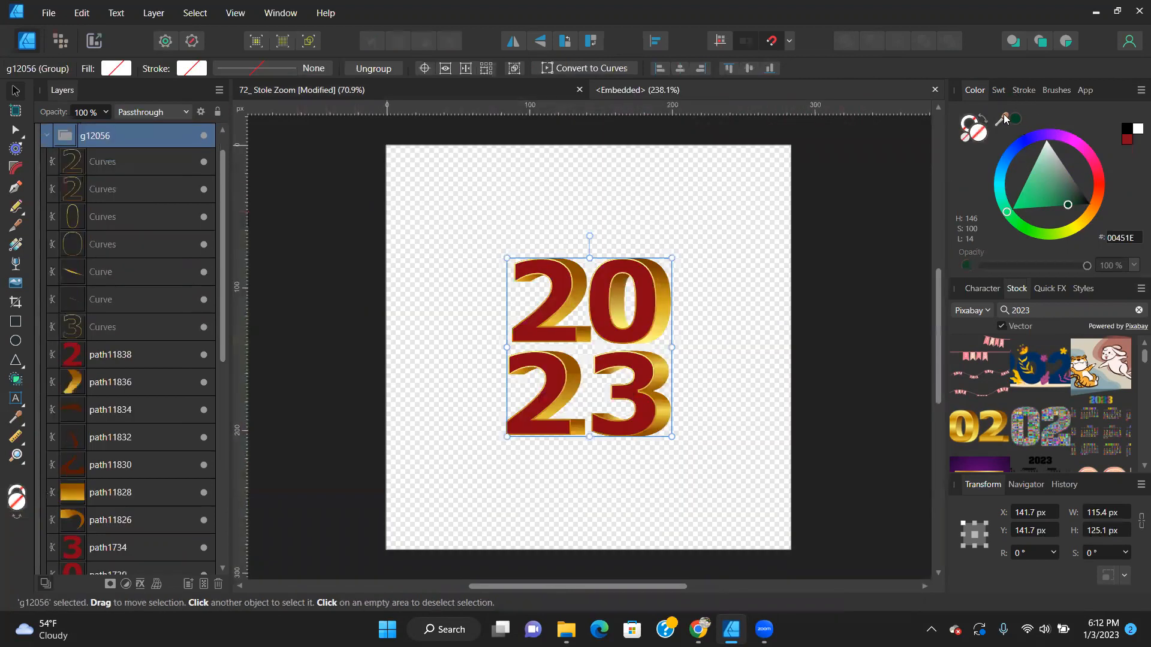
pyautogui.doubleClick(643, 292)
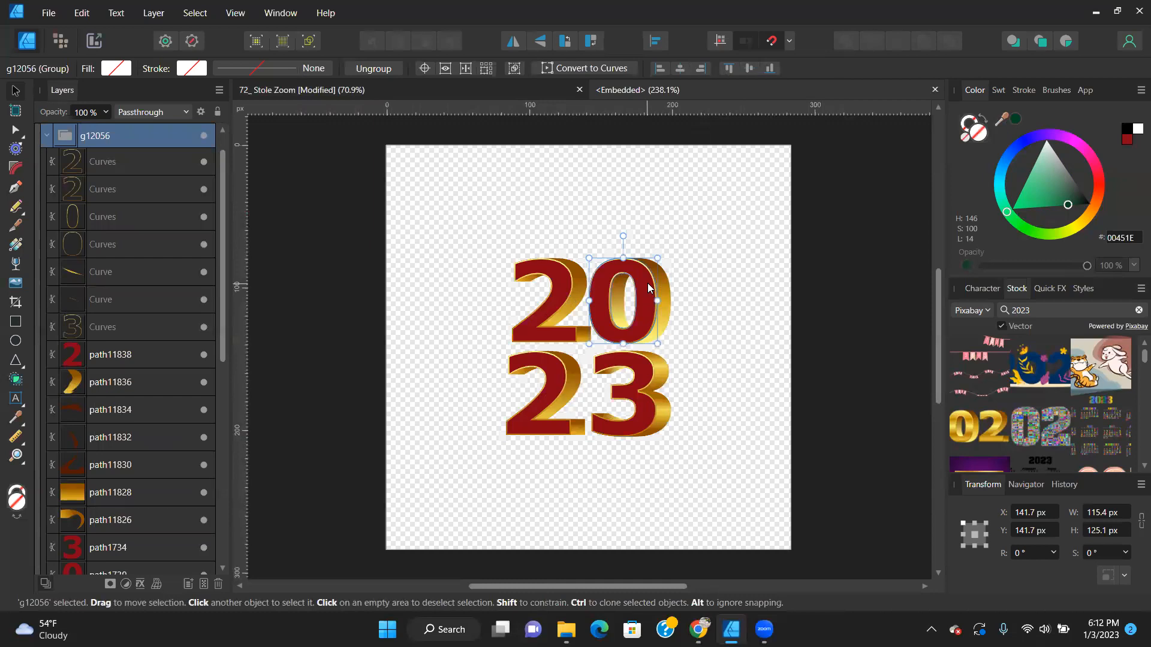
pyautogui.click(1015, 118)
pyautogui.click(565, 288)
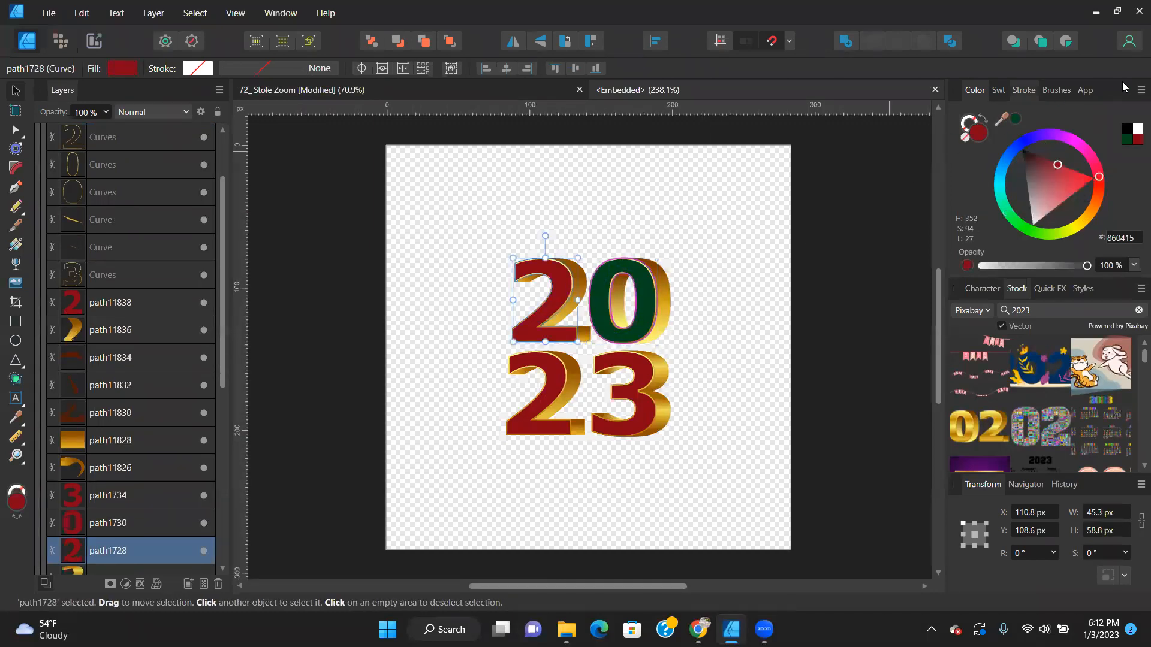
pyautogui.click(1016, 118)
pyautogui.click(643, 382)
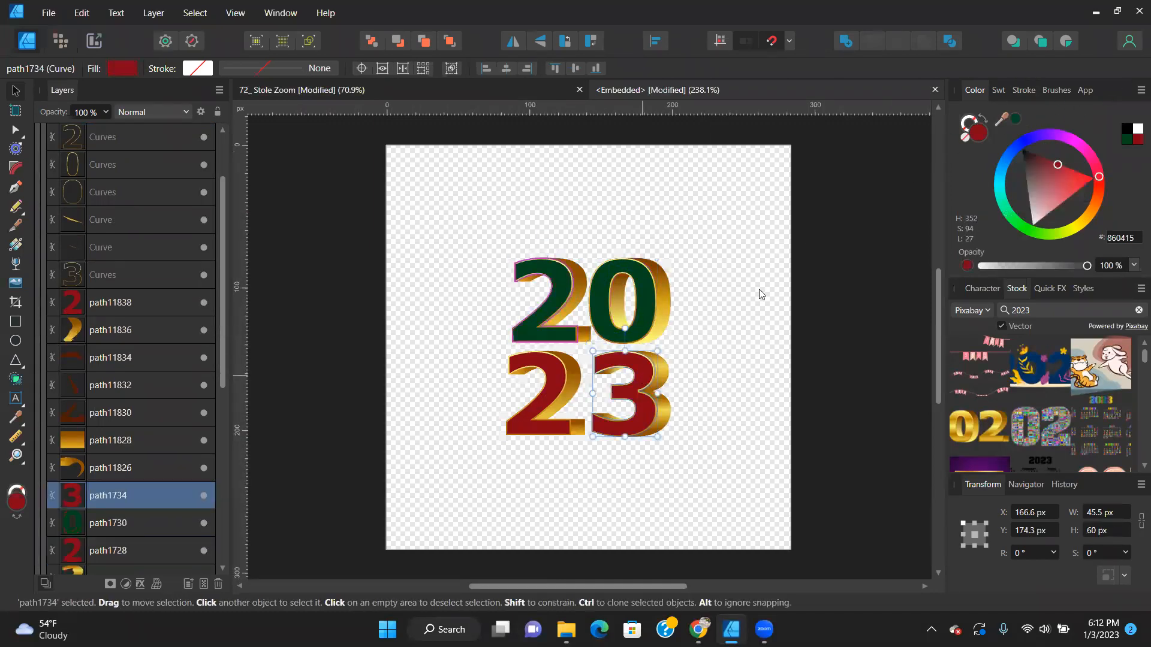
pyautogui.click(1015, 118)
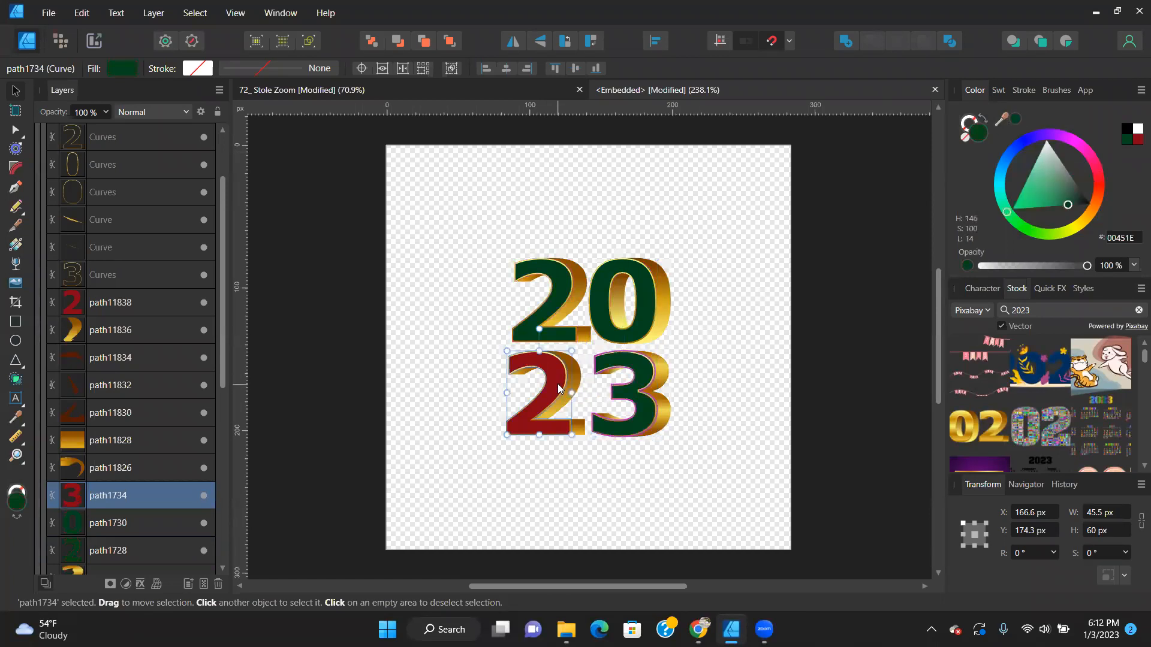
pyautogui.click(558, 383)
pyautogui.click(1016, 118)
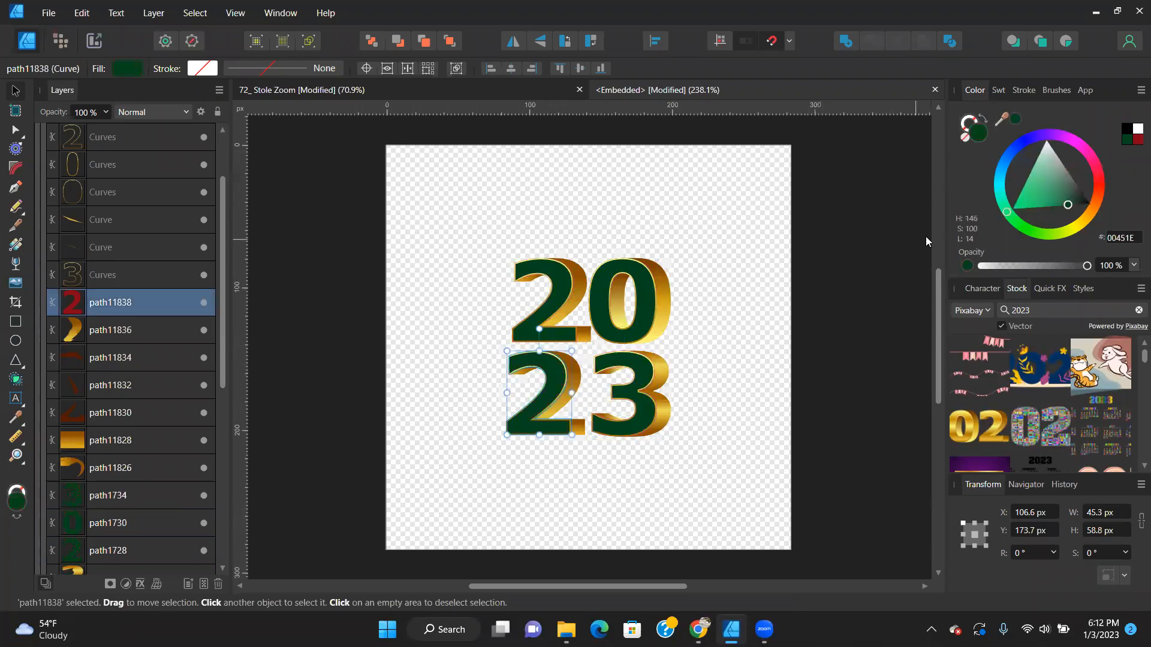
pyautogui.click(934, 89)
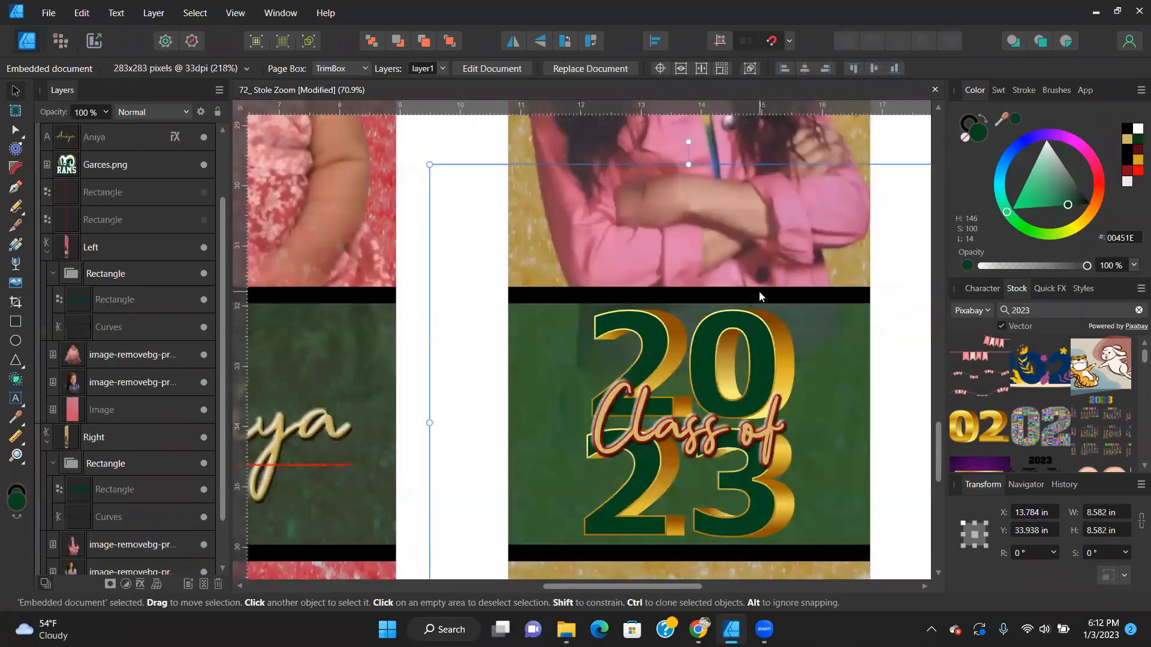
# Recolour the Left panel's glitter background image with the sampled dark green 00451E.
pyautogui.scroll(-3, 806, 350)
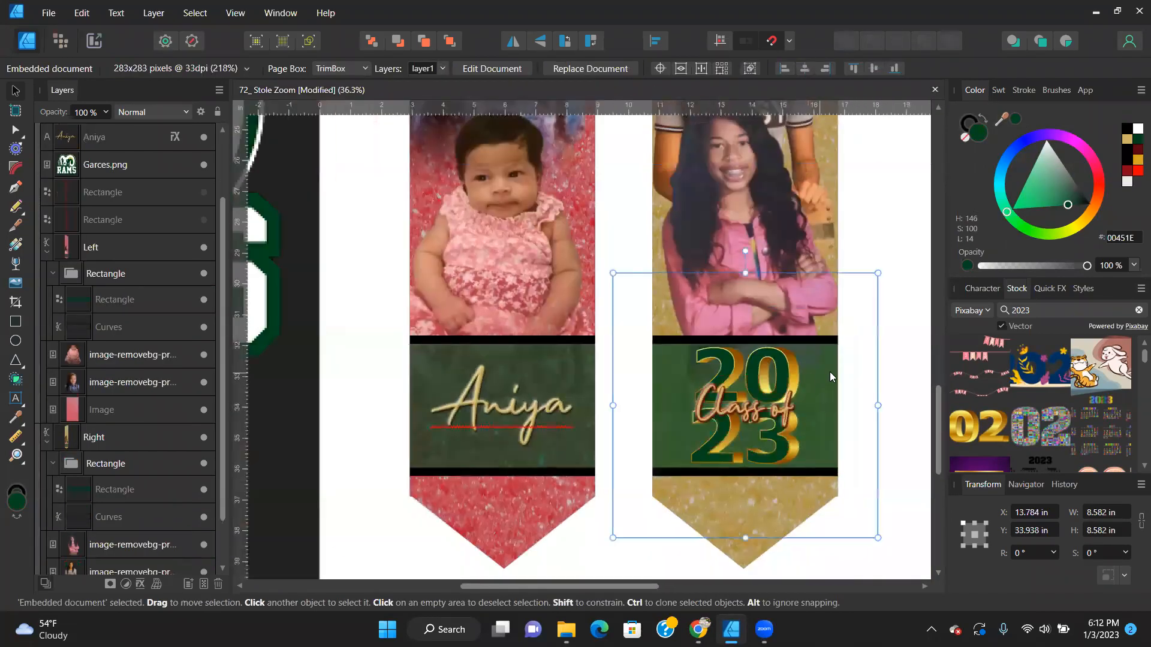
pyautogui.scroll(1, 820, 368)
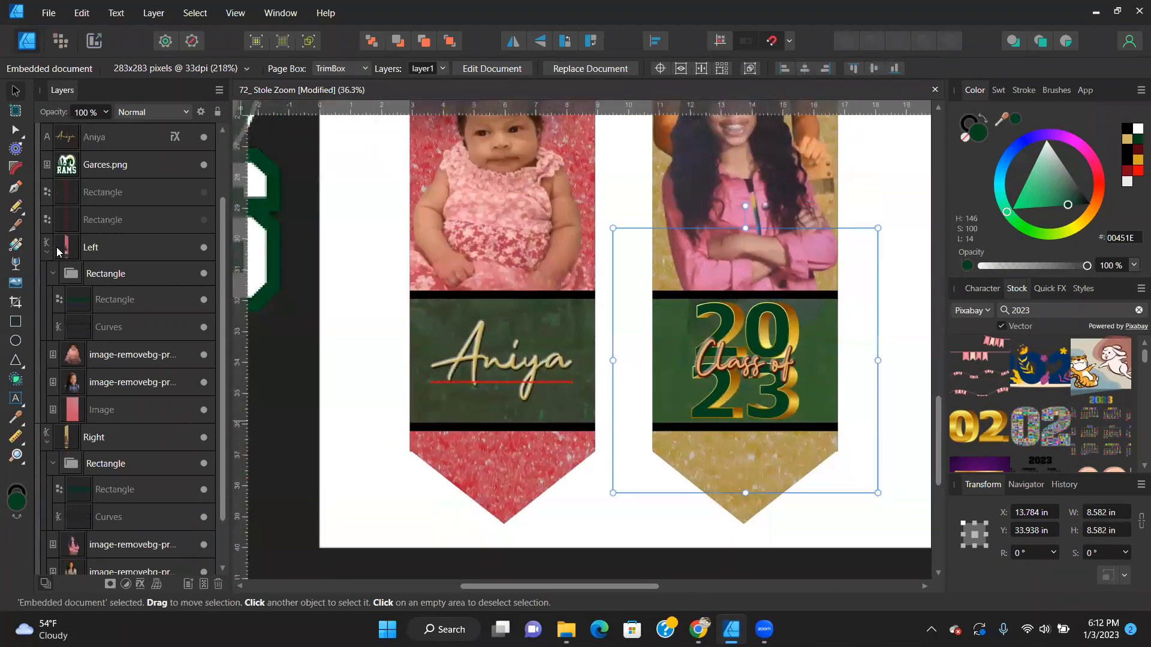
pyautogui.click(76, 409)
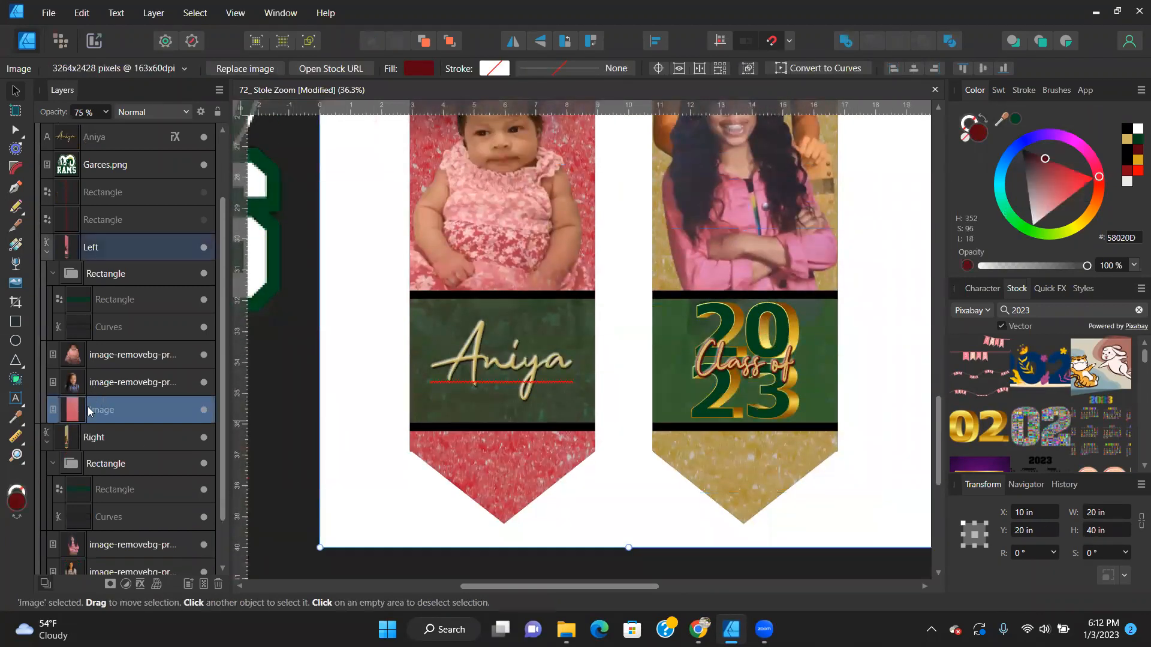
pyautogui.click(1016, 120)
# Lower the opacity of the Left panel's green background image to 50%.
pyautogui.scroll(3, 601, 360)
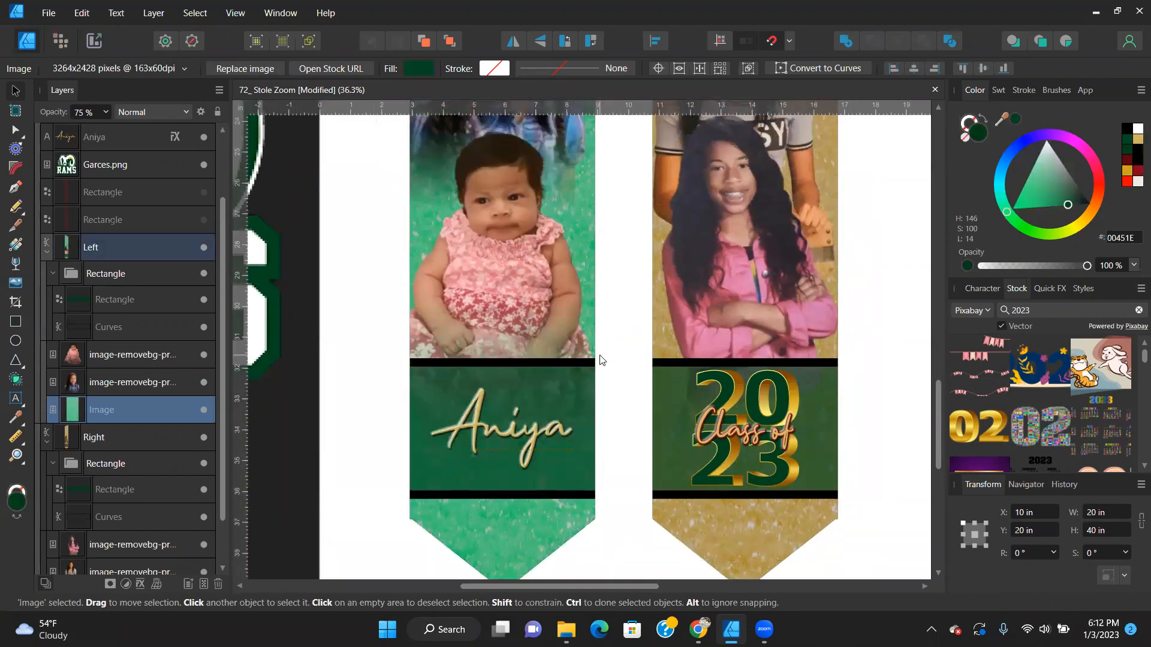
pyautogui.scroll(2, 594, 372)
pyautogui.keyDown('ctrl'); pyautogui.scroll(-3, 585, 385); pyautogui.keyUp('ctrl')
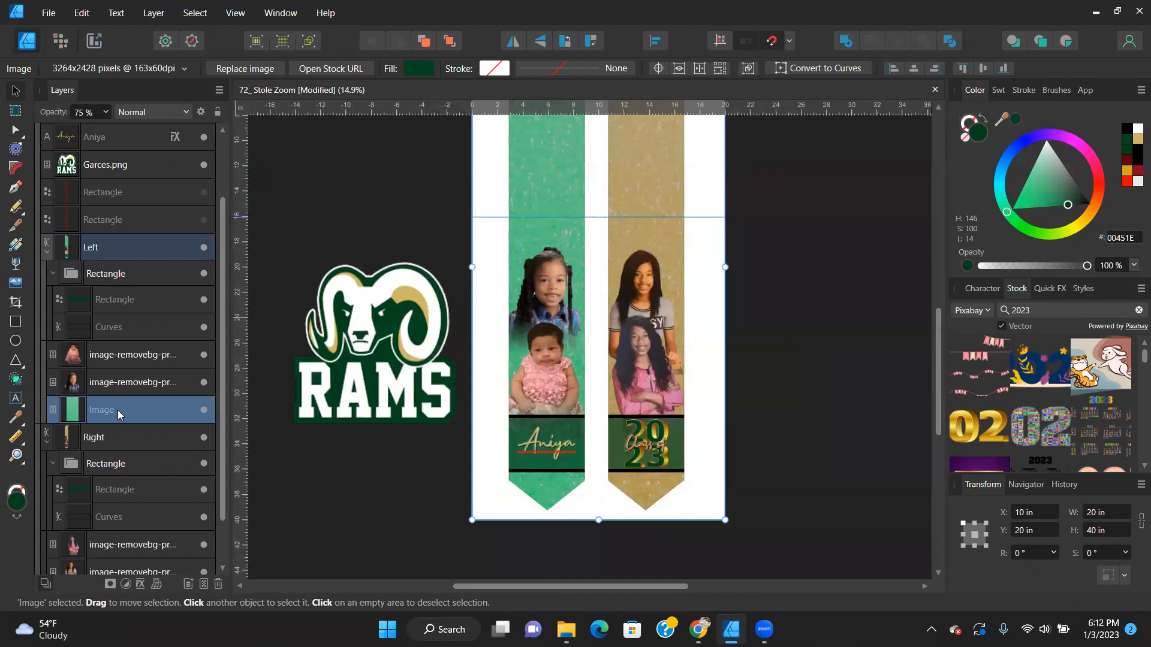
pyautogui.click(106, 112)
pyautogui.moveTo(107, 129); pyautogui.dragTo(82, 136)
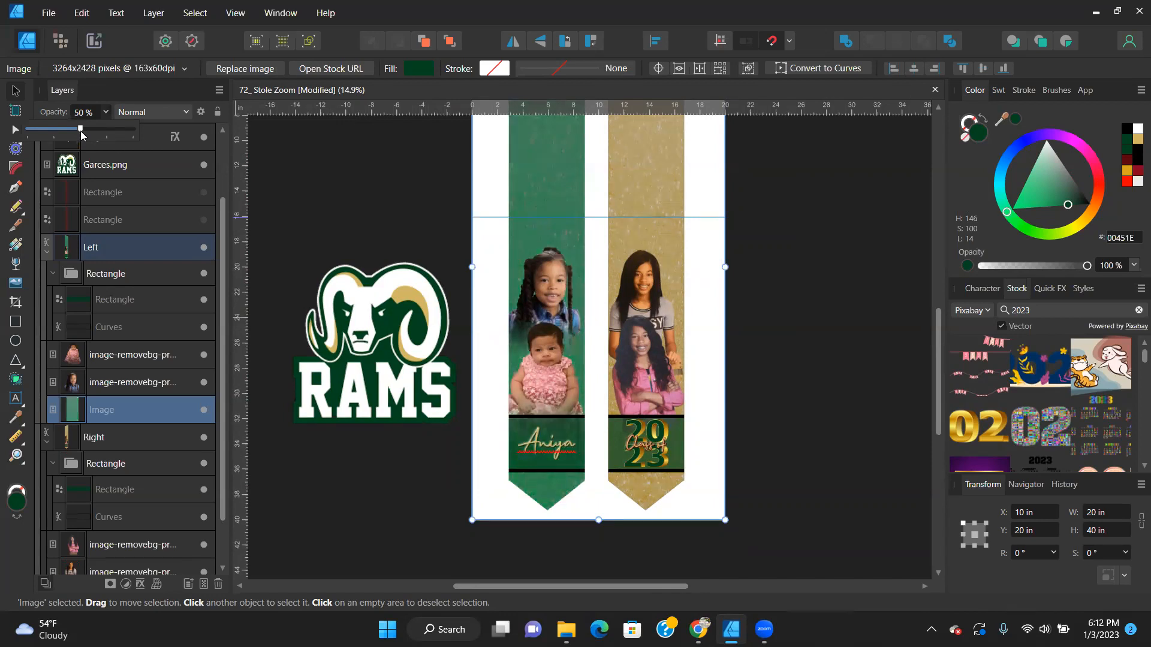
# Fill the Right panel's background image with gold D0B865 sampled from the Rams logo.
pyautogui.scroll(5, 732, 336)
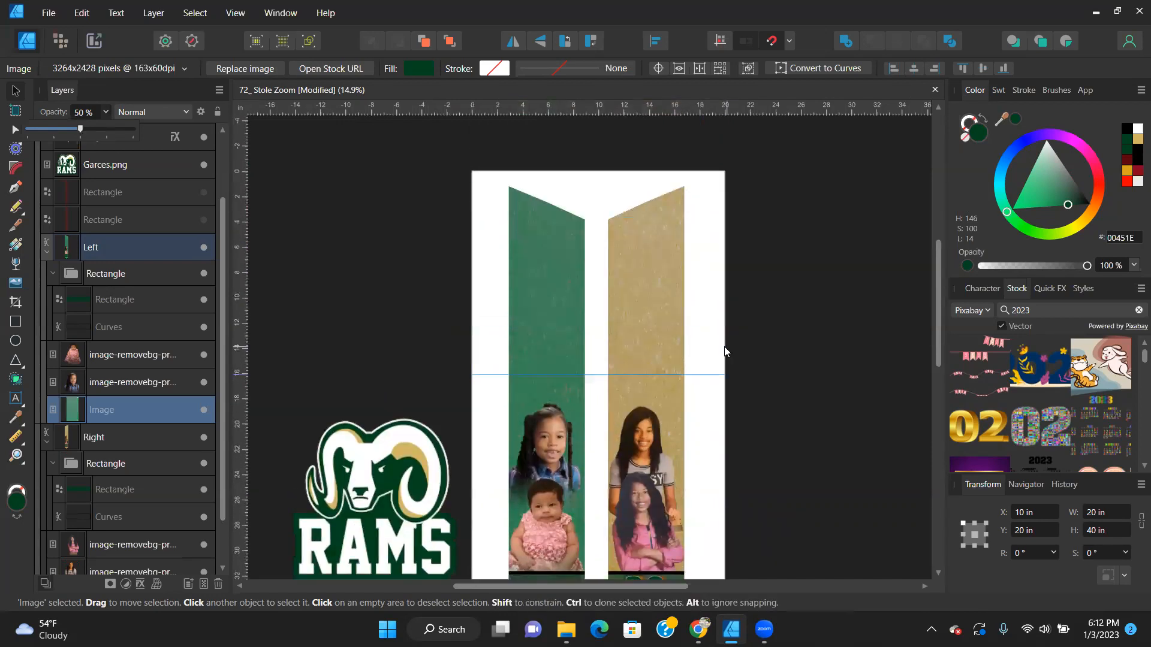
pyautogui.click(644, 257)
pyautogui.click(645, 258)
pyautogui.moveTo(1022, 112); pyautogui.dragTo(400, 449)
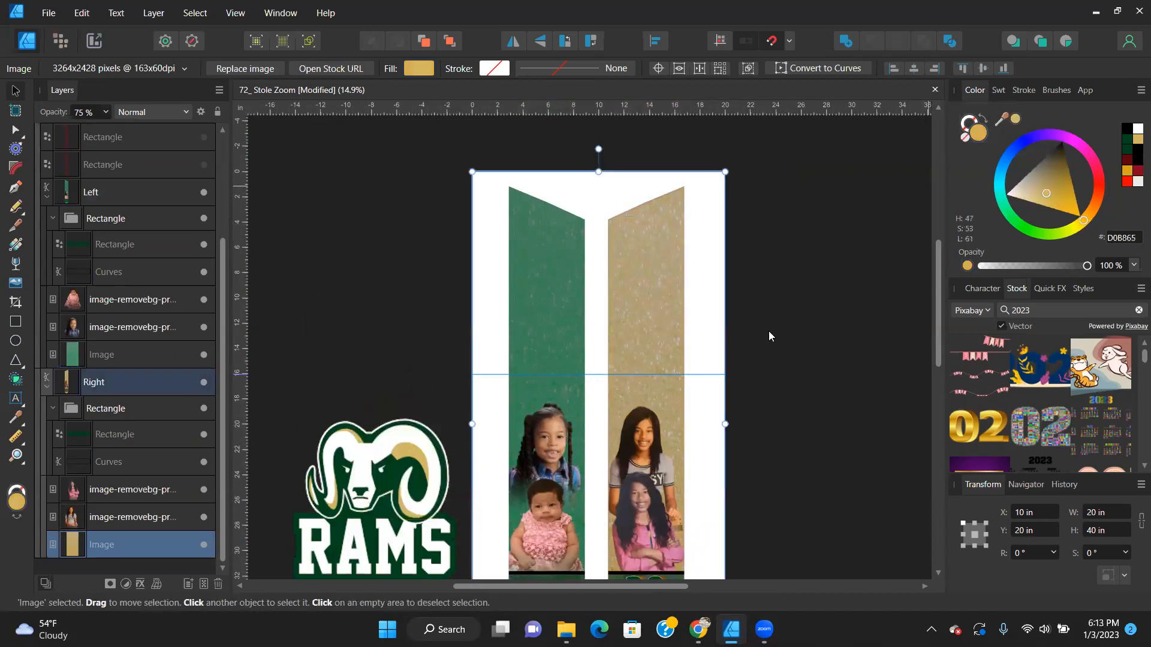
pyautogui.scroll(-3, 770, 326)
pyautogui.click(830, 465)
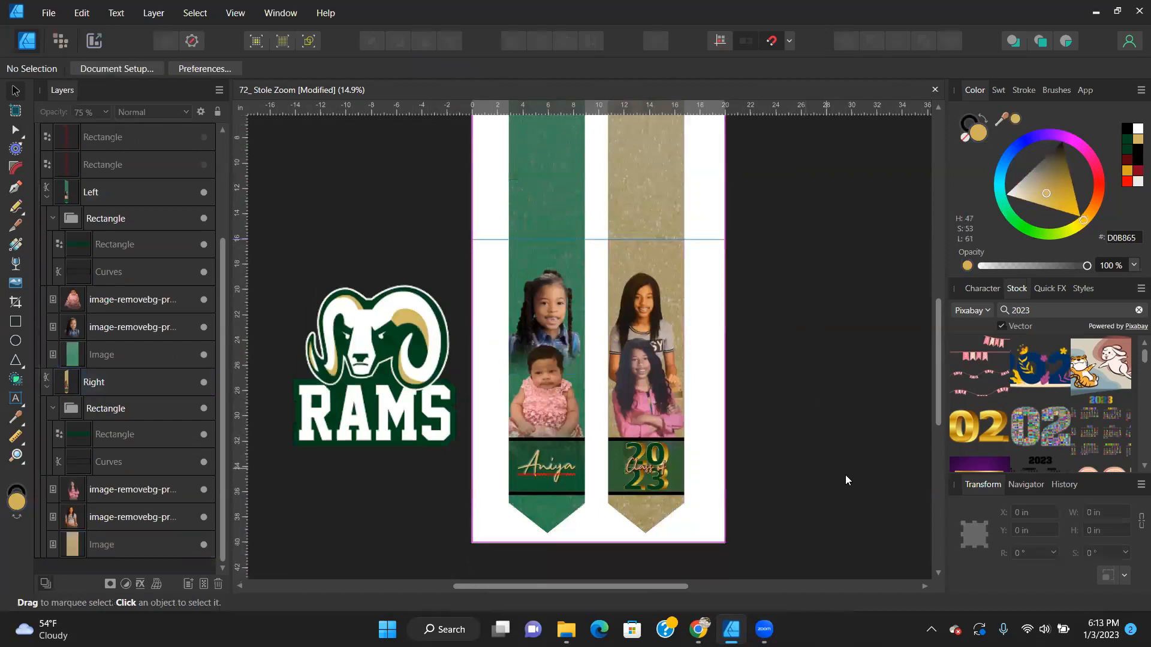
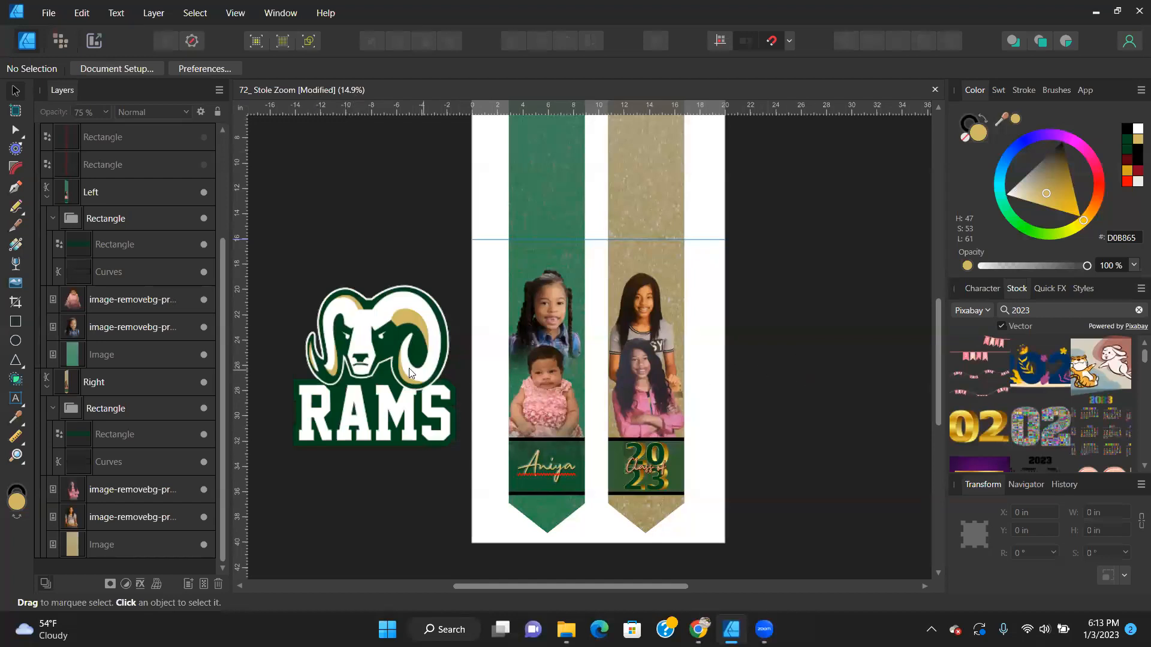
# Move the Rams logo farther away from the page, centred at about X -10.8 in and Y 26.2 in.
pyautogui.click(389, 373)
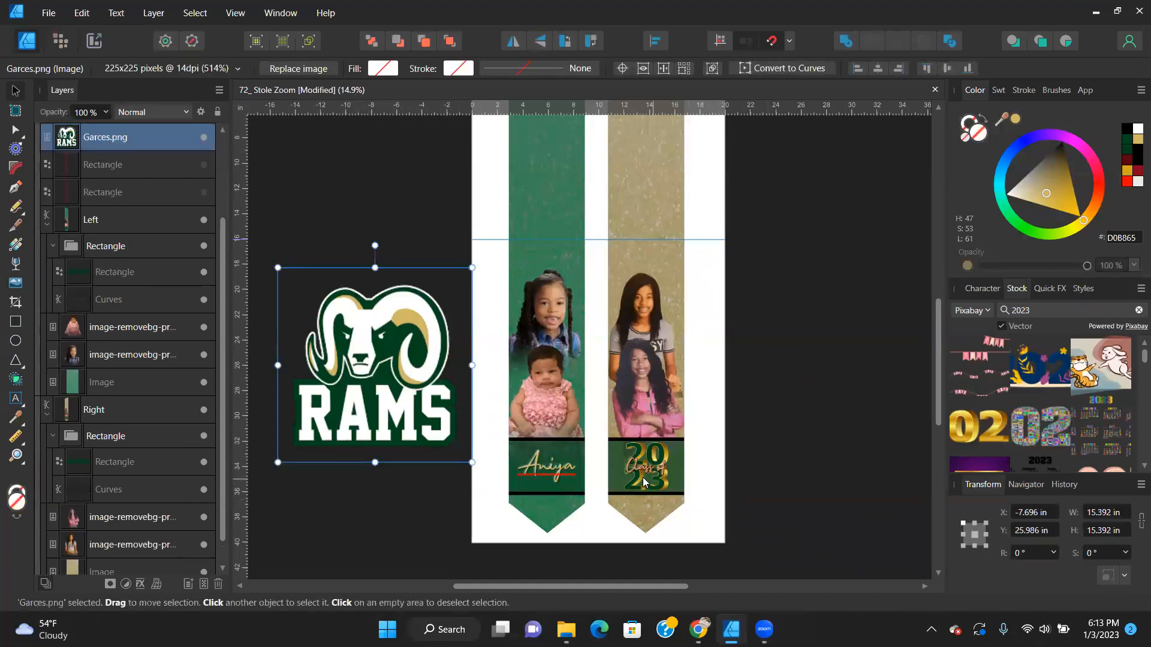
pyautogui.scroll(1, 642, 477)
pyautogui.scroll(2, 641, 476)
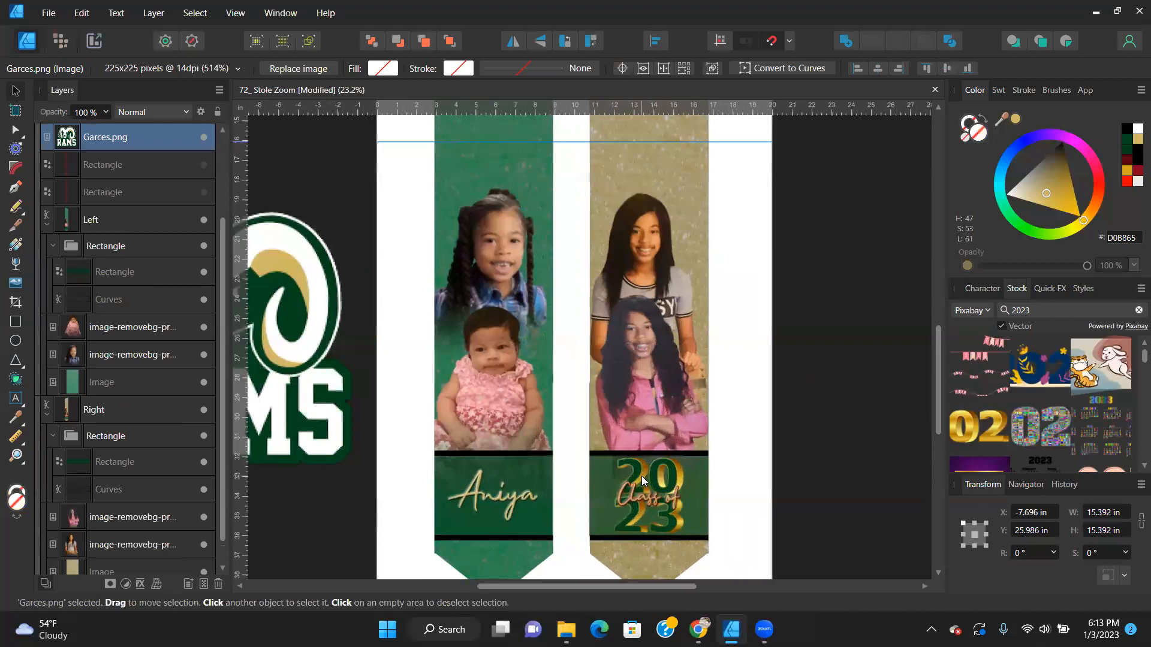
pyautogui.scroll(-1, 640, 476)
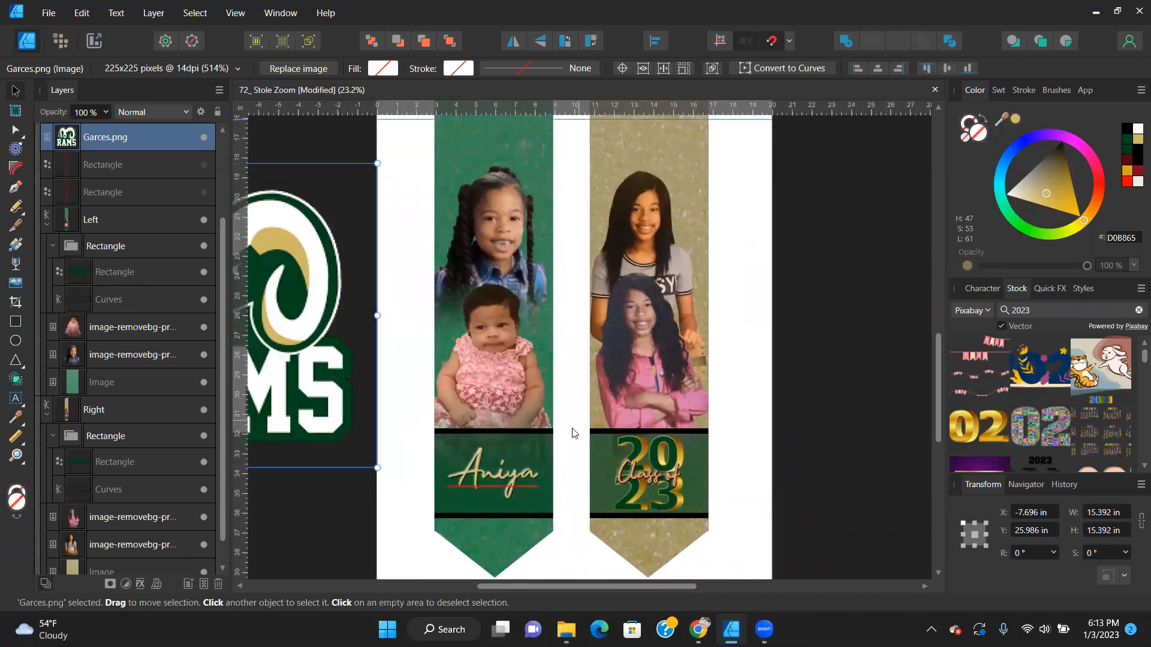
pyautogui.scroll(-2, 585, 459)
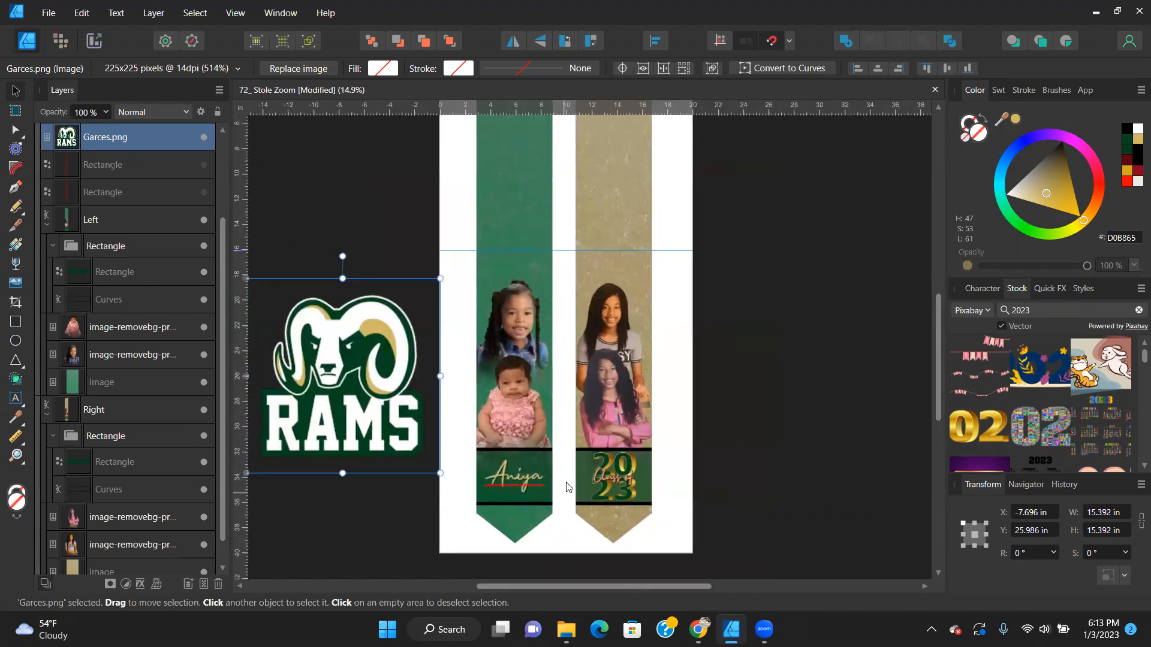
pyautogui.moveTo(357, 407); pyautogui.dragTo(318, 411)
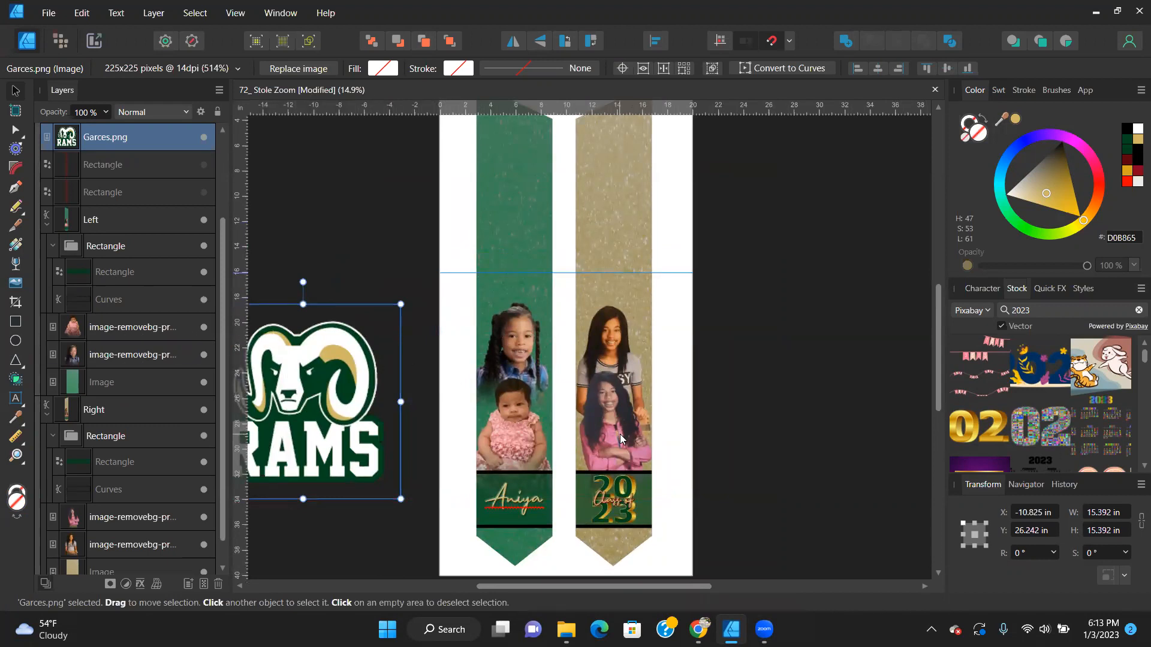
# Move the Right panel's two photos onto the Left panel above the existing photos, nesting their layers just above its background image.
pyautogui.click(111, 519)
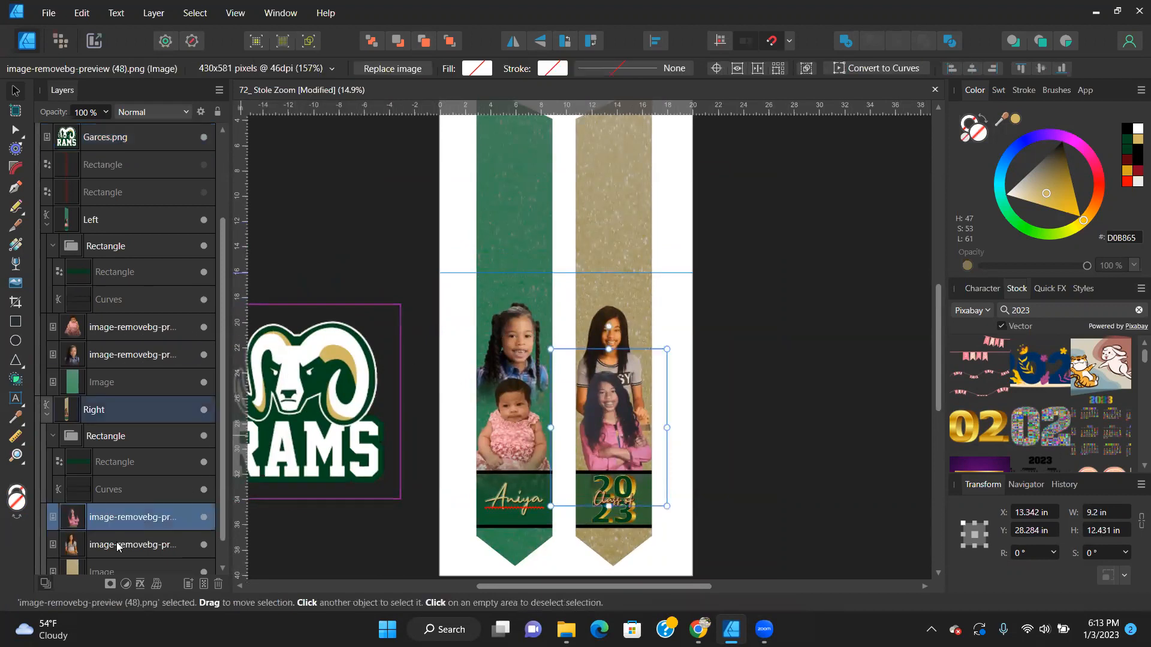
pyautogui.keyDown('shift'); pyautogui.click(124, 545); pyautogui.keyUp('shift')
pyautogui.moveTo(622, 420); pyautogui.dragTo(526, 284)
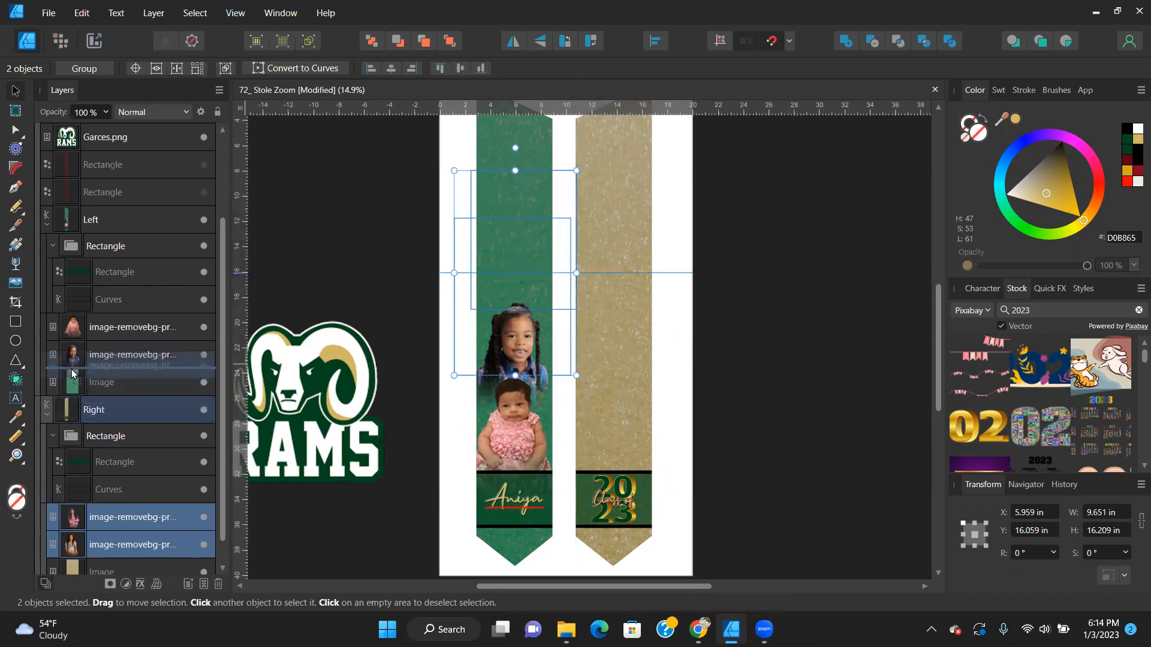
pyautogui.moveTo(65, 371); pyautogui.dragTo(91, 370)
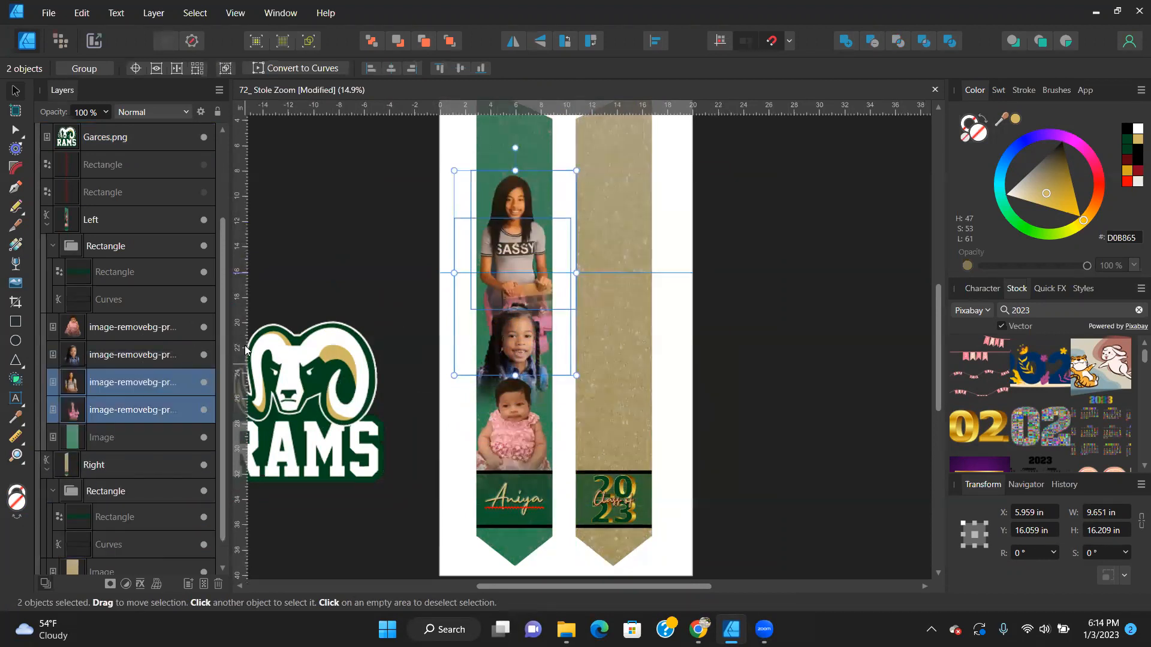
# Bring the SASSY shirt photo forward in the Left panel's stack, between the baby photo and the plaid shirt photo.
pyautogui.click(103, 390)
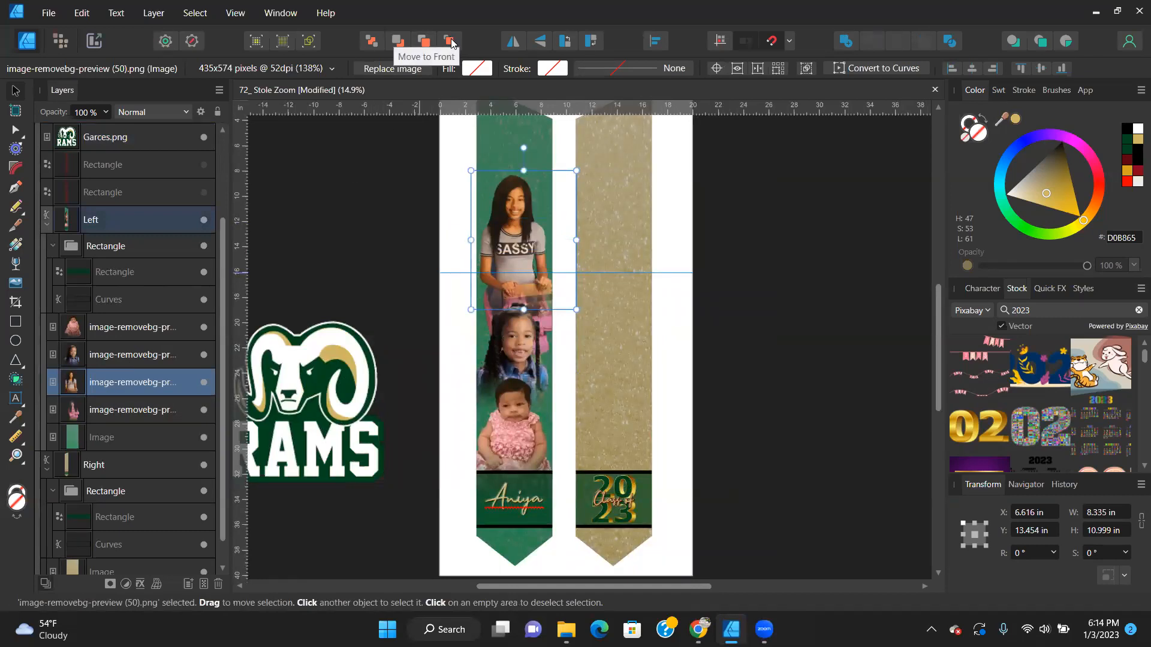
pyautogui.click(424, 41)
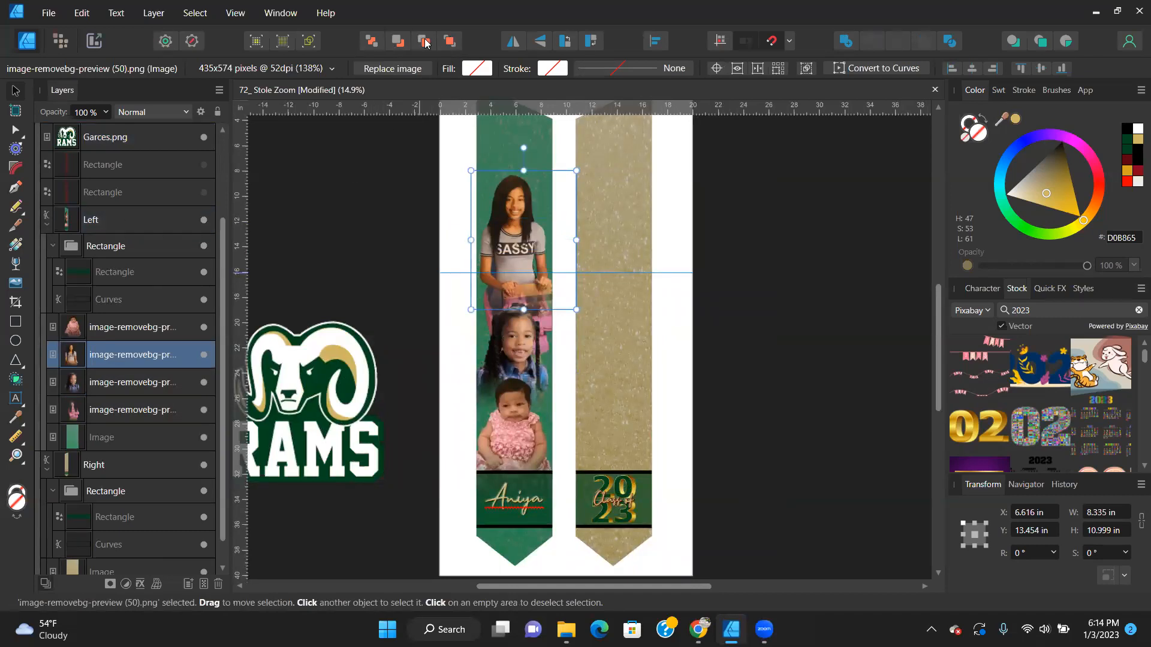
pyautogui.click(451, 41)
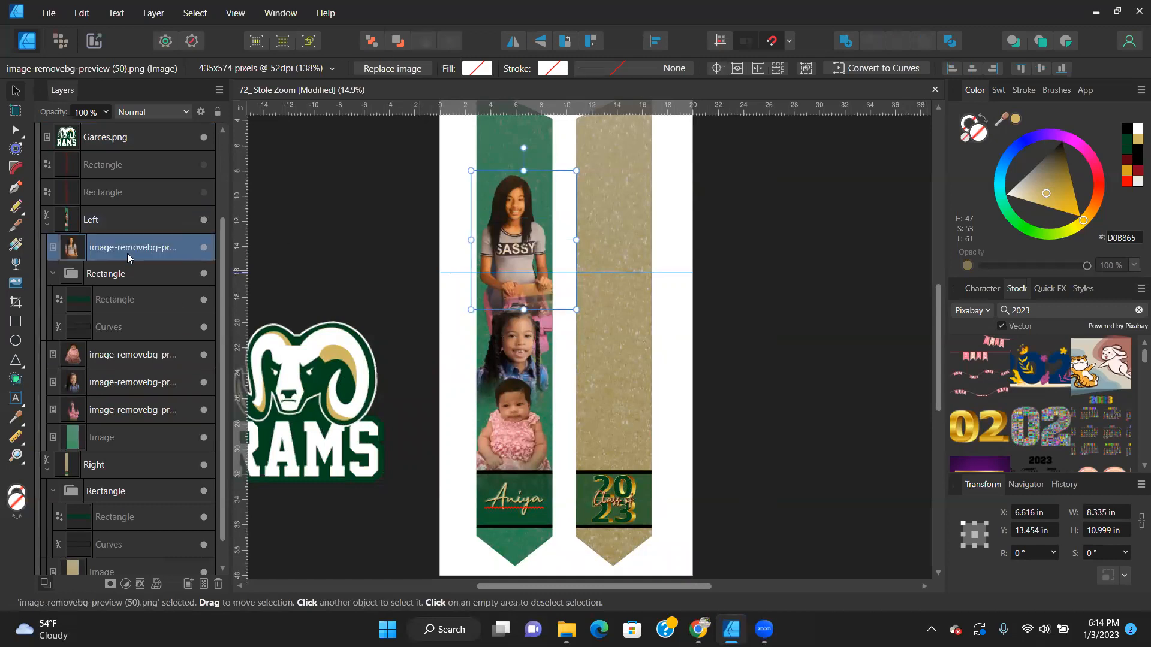
pyautogui.moveTo(128, 252); pyautogui.dragTo(101, 367)
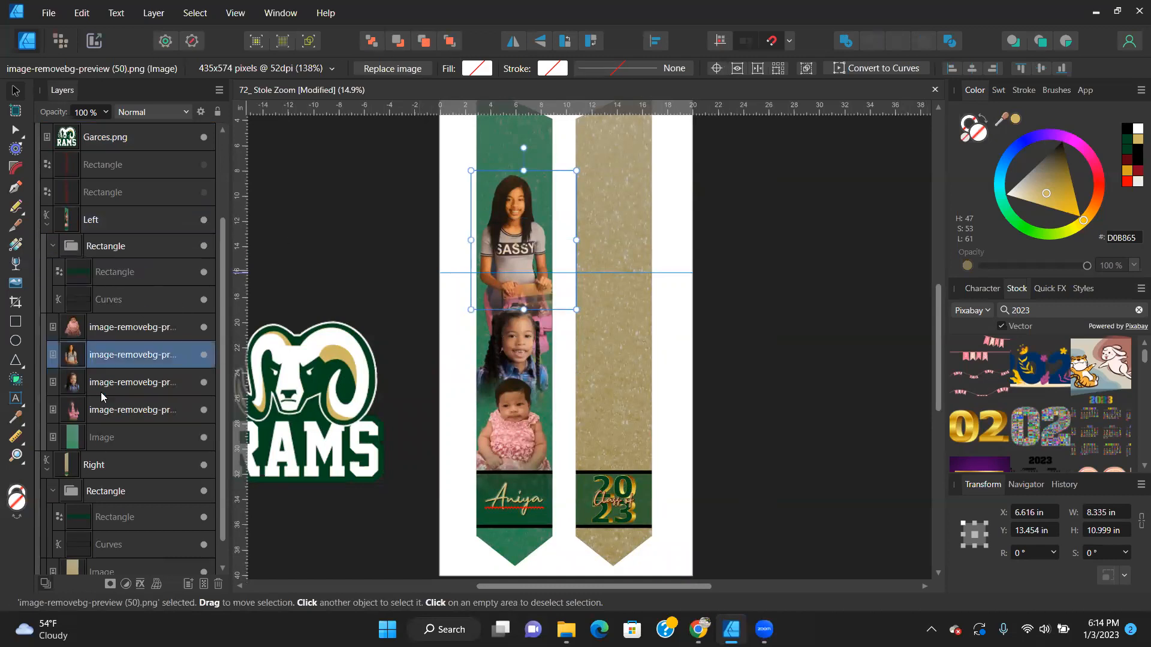
# Reorder the Left panel's photo layers so the plaid shirt photo sits directly below the baby photo, with the pink jacket photo beneath it.
pyautogui.click(84, 410)
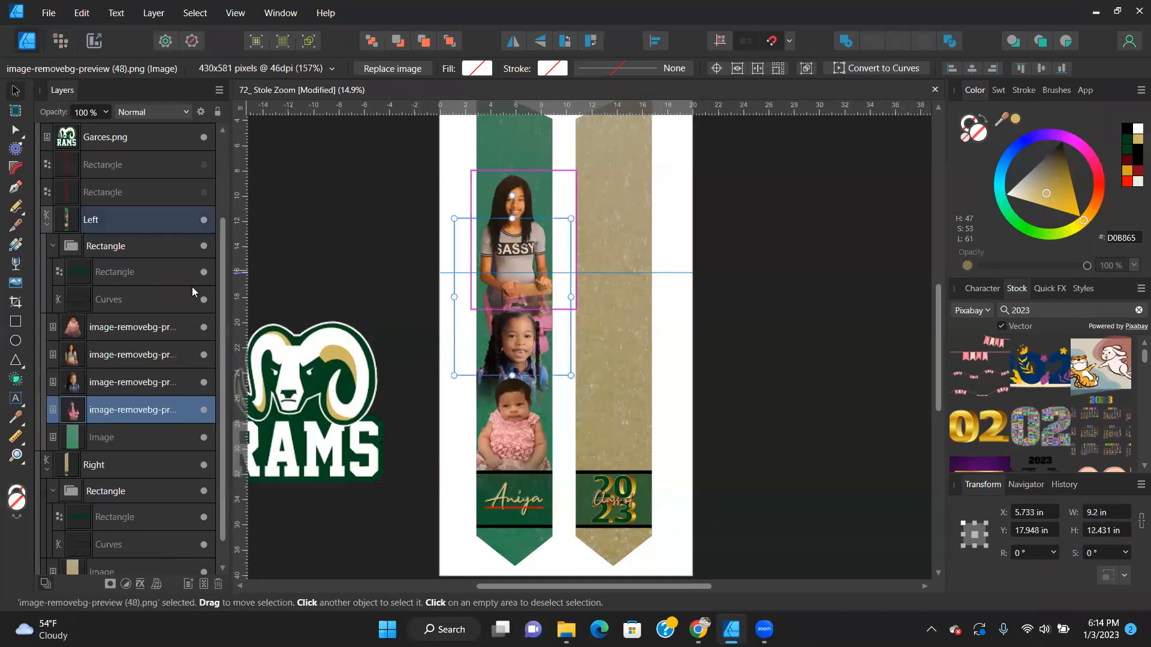
pyautogui.click(425, 42)
pyautogui.click(427, 43)
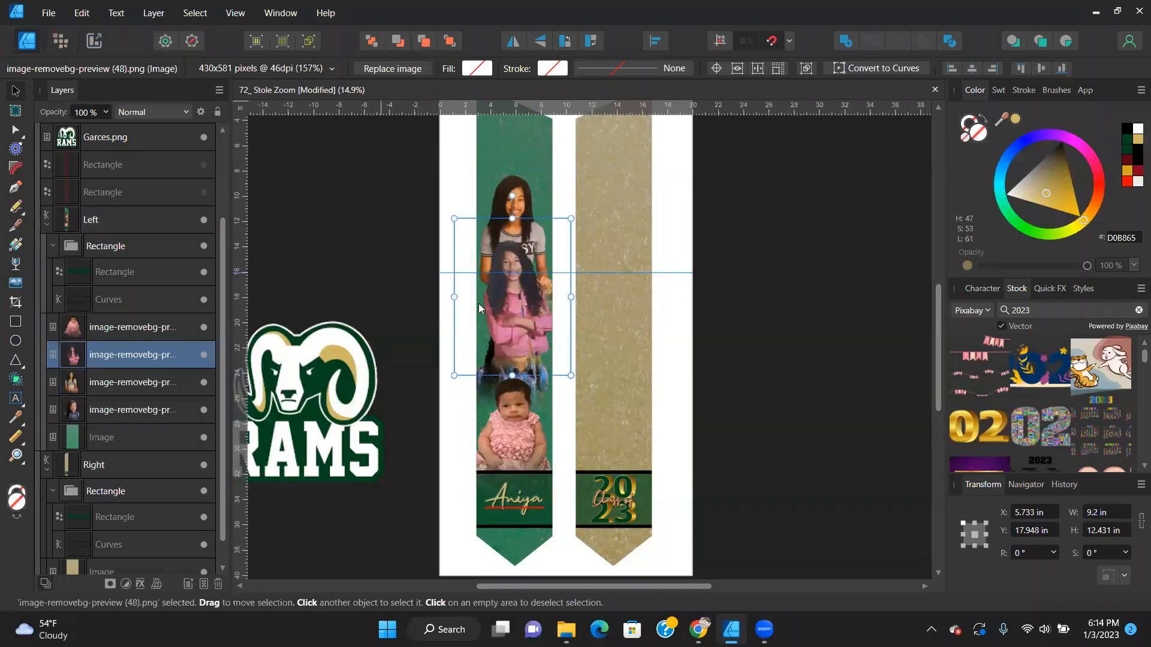
pyautogui.click(87, 410)
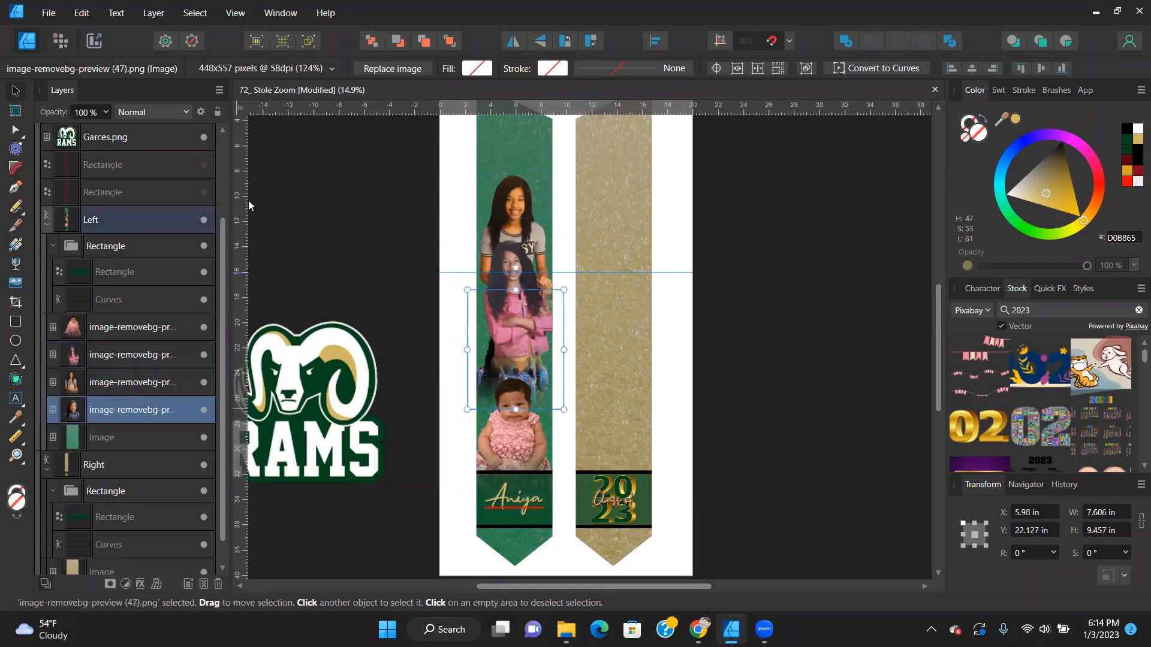
pyautogui.click(426, 42)
pyautogui.click(425, 42)
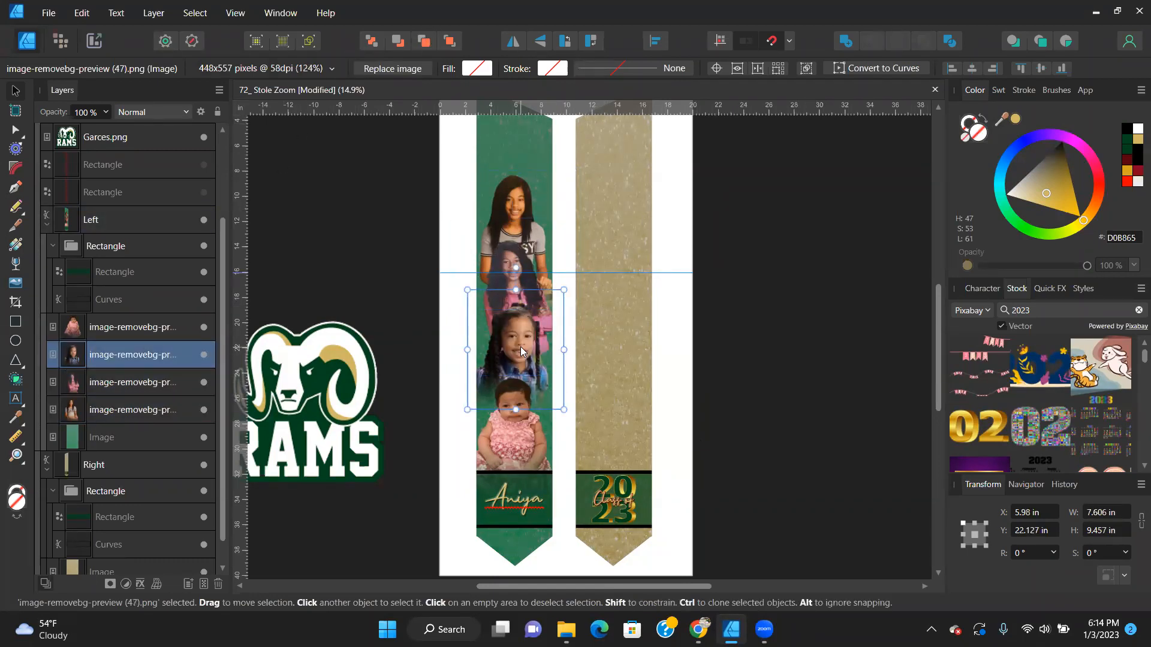
# Move the plaid shirt photo down to about Y 23.3 in and the pink jacket photo to about X 5.4 in, Y 19 in.
pyautogui.scroll(2, 521, 346)
pyautogui.scroll(-3, 528, 323)
pyautogui.moveTo(532, 304); pyautogui.dragTo(530, 304)
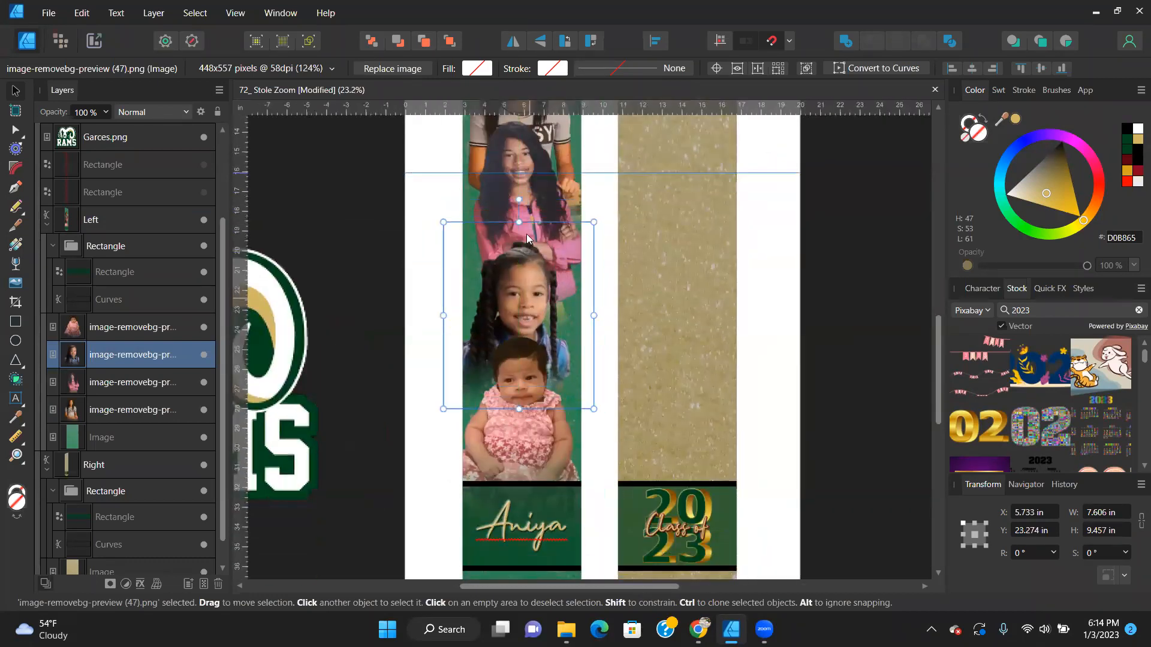
pyautogui.click(527, 204)
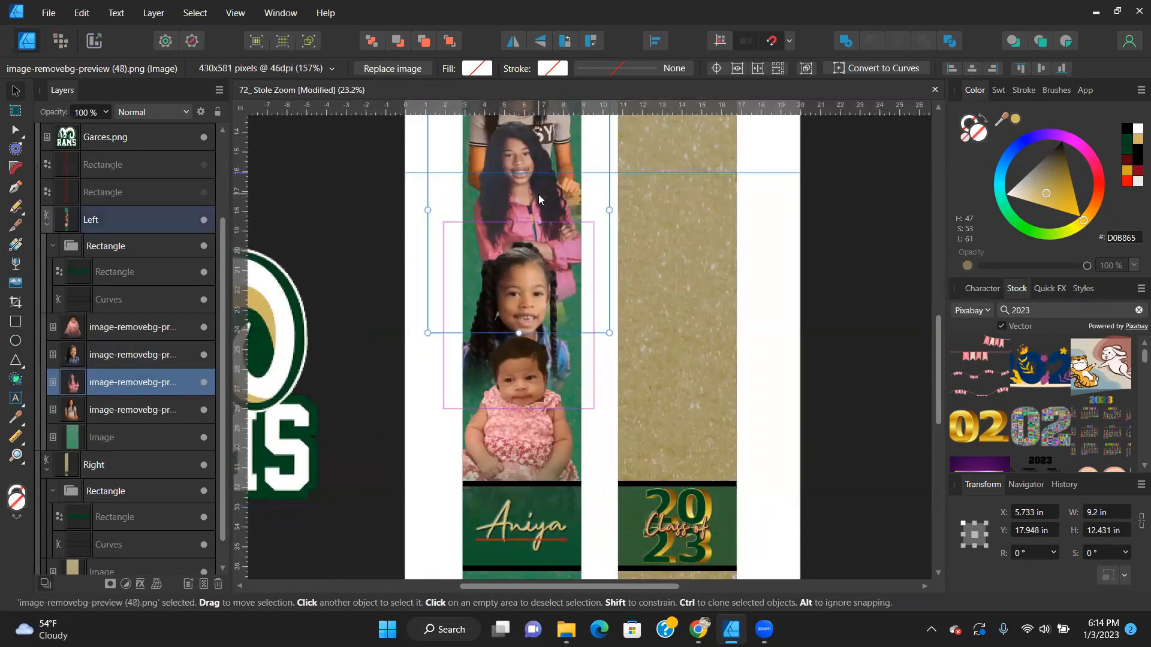
pyautogui.moveTo(541, 216); pyautogui.dragTo(534, 219)
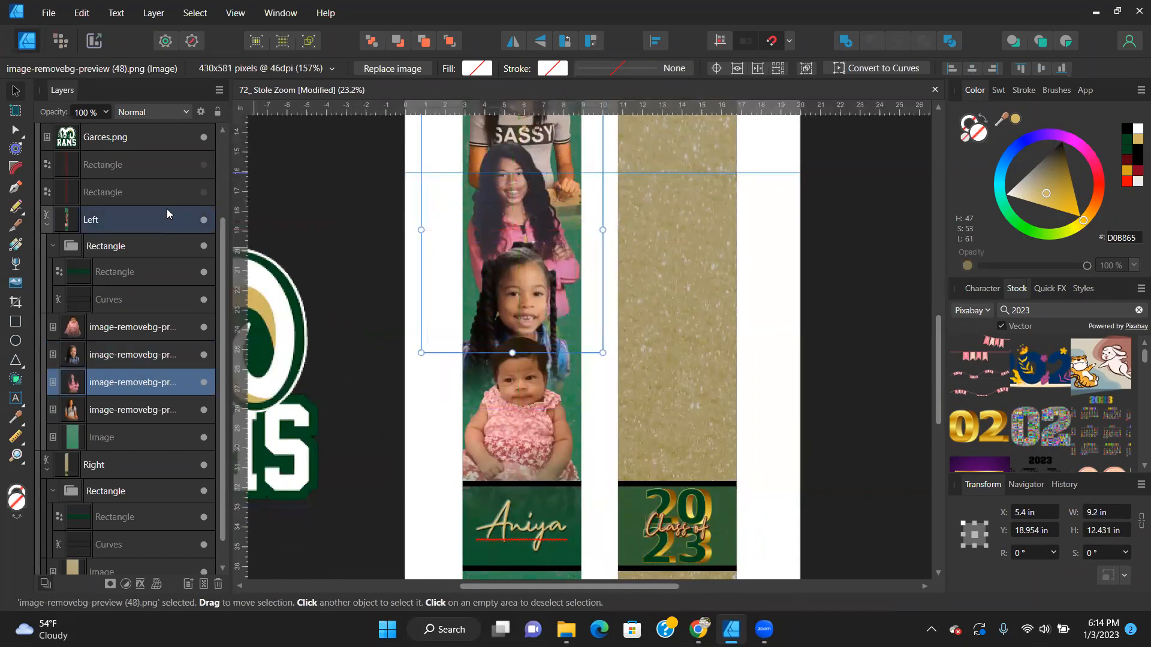
# Show the red guide rectangles and move the SASSY shirt photo down to about X 6.1 in, Y 16.4 in.
pyautogui.click(204, 192)
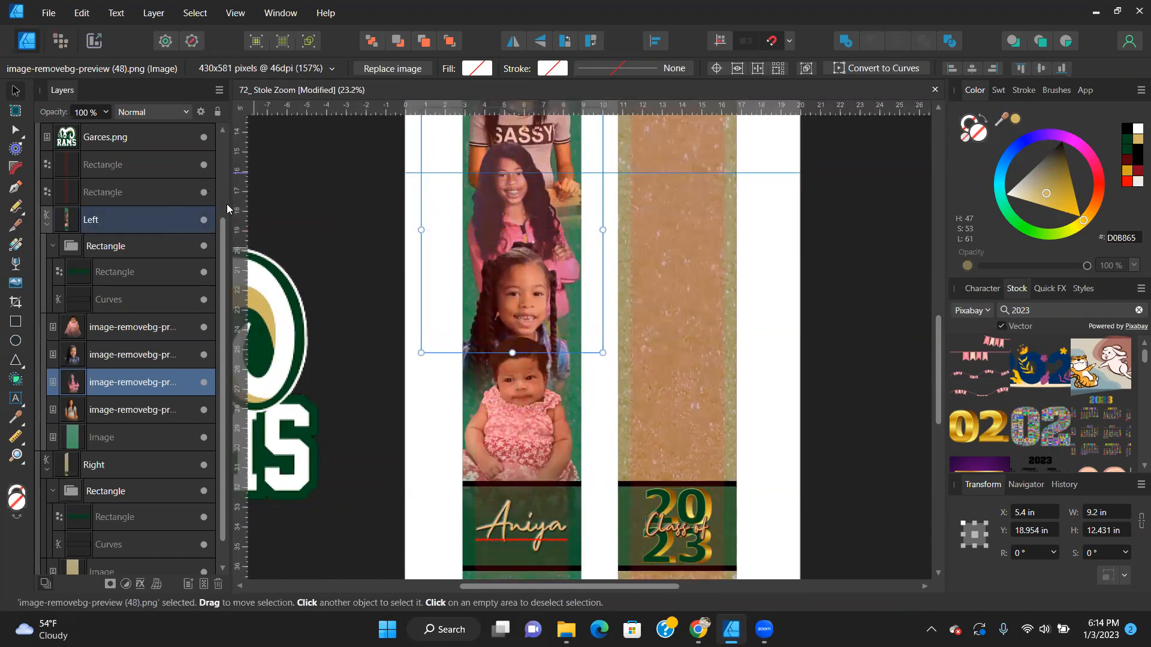
pyautogui.scroll(3, 500, 278)
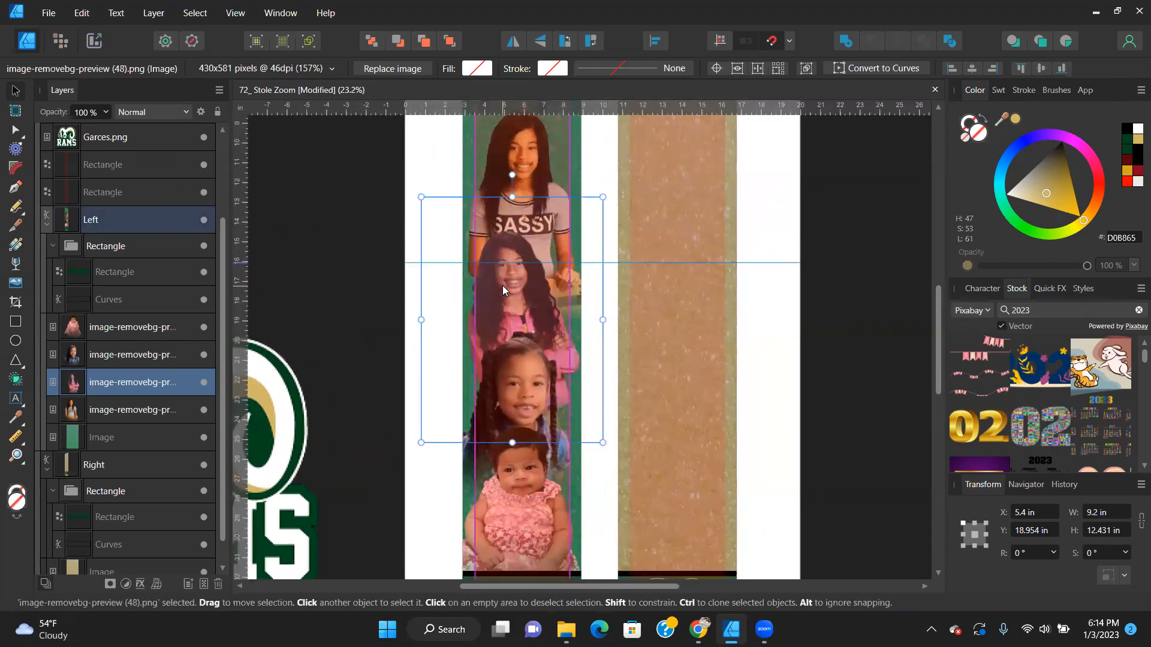
pyautogui.moveTo(525, 210); pyautogui.dragTo(526, 224)
pyautogui.click(524, 166)
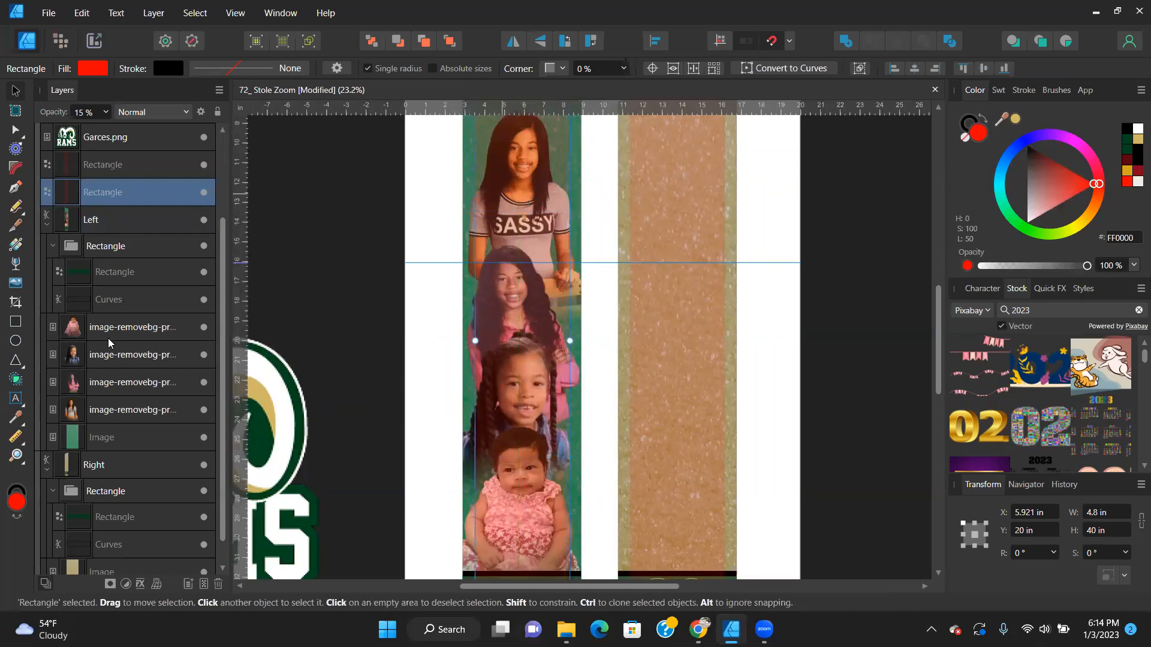
pyautogui.click(109, 412)
pyautogui.moveTo(528, 172); pyautogui.dragTo(528, 223)
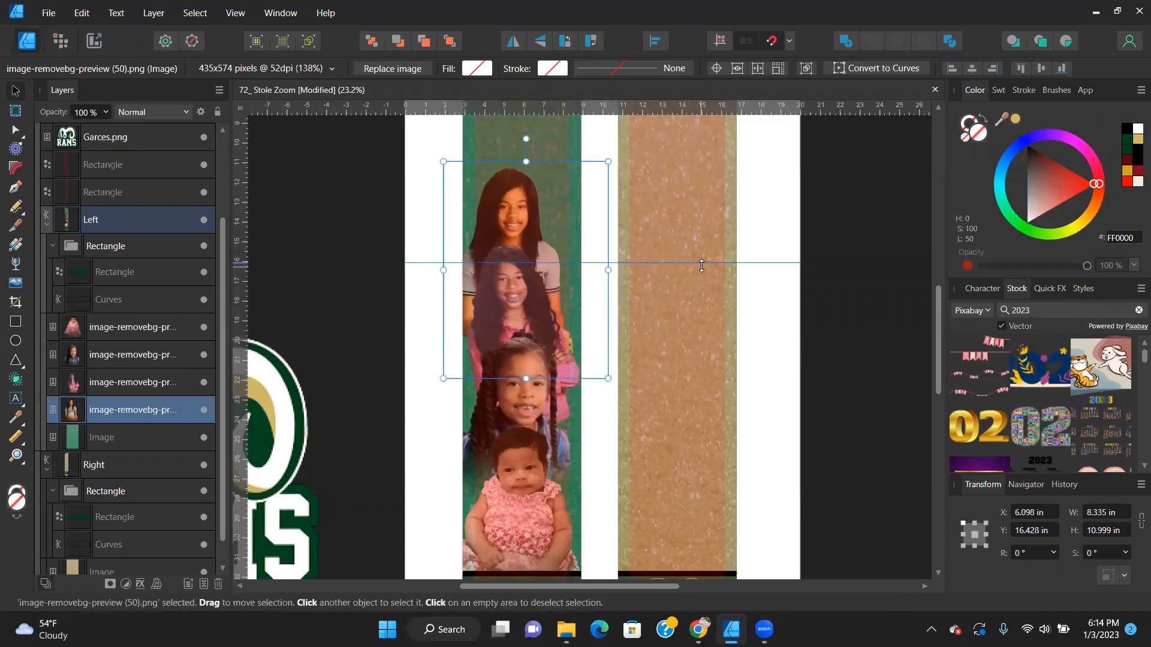
# Move the Left panel's four photos together about 2 in lower and centre them on the red guide rectangle.
pyautogui.scroll(-3, 557, 251)
pyautogui.scroll(-4, 586, 311)
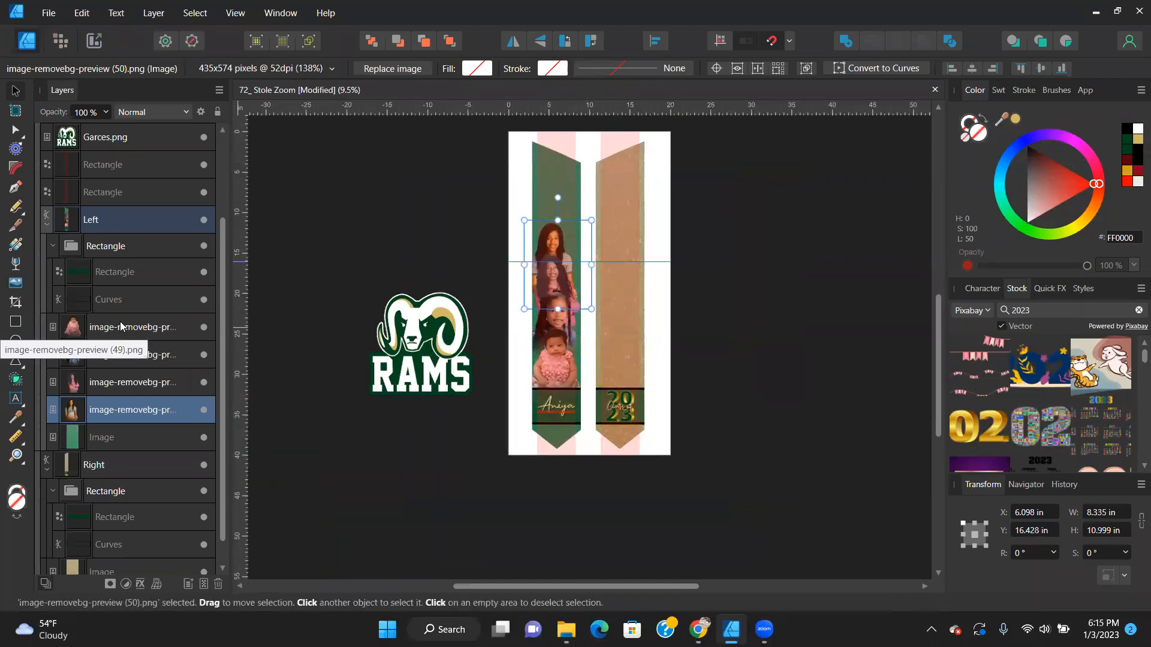
pyautogui.keyDown('shift'); pyautogui.click(100, 328); pyautogui.keyUp('shift')
pyautogui.scroll(3, 552, 351)
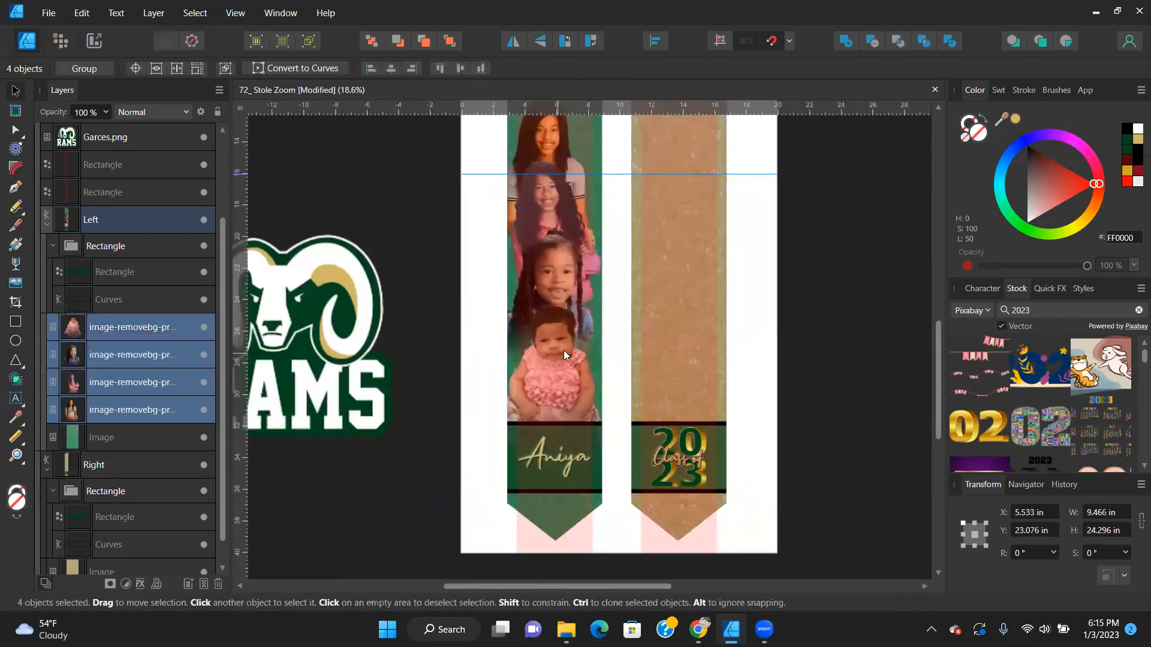
pyautogui.moveTo(558, 370)
pyautogui.mouseDown()
pyautogui.moveTo(554, 398)
pyautogui.moveTo(559, 383)
pyautogui.mouseUp()
pyautogui.click(426, 338)
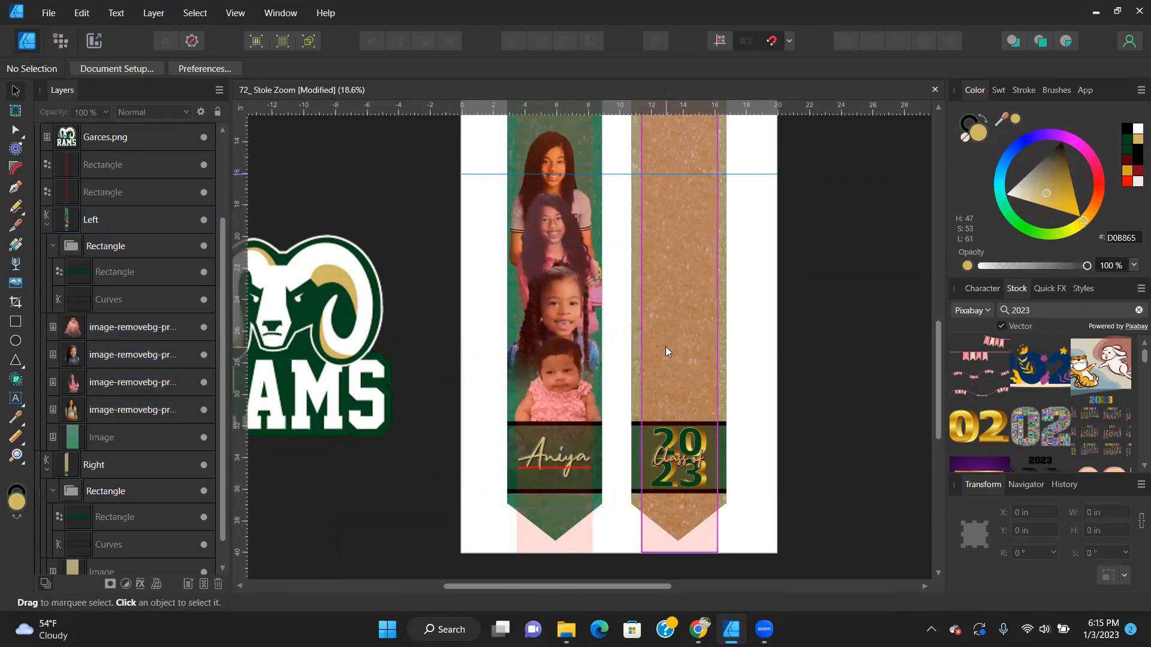
# Shrink the plaid shirt photo to about 6.5 by 8.1 in and reposition it centred on the Left panel's red guide rectangle.
pyautogui.click(559, 311)
pyautogui.click(133, 354)
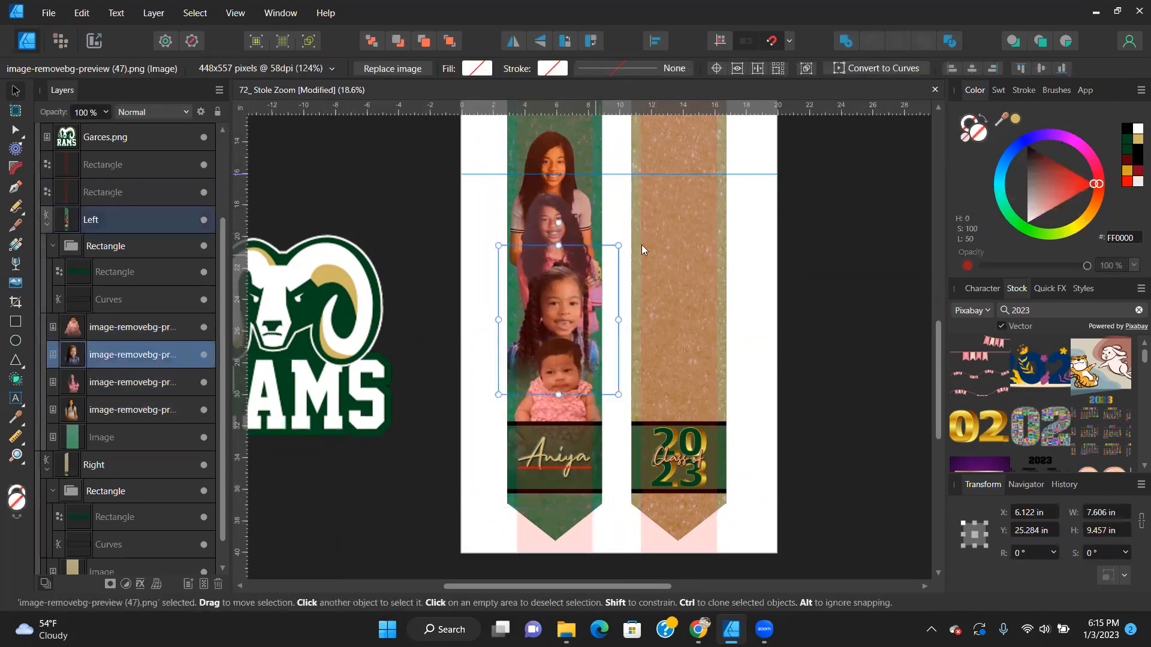
pyautogui.moveTo(617, 247); pyautogui.dragTo(611, 257)
pyautogui.moveTo(552, 312); pyautogui.dragTo(554, 314)
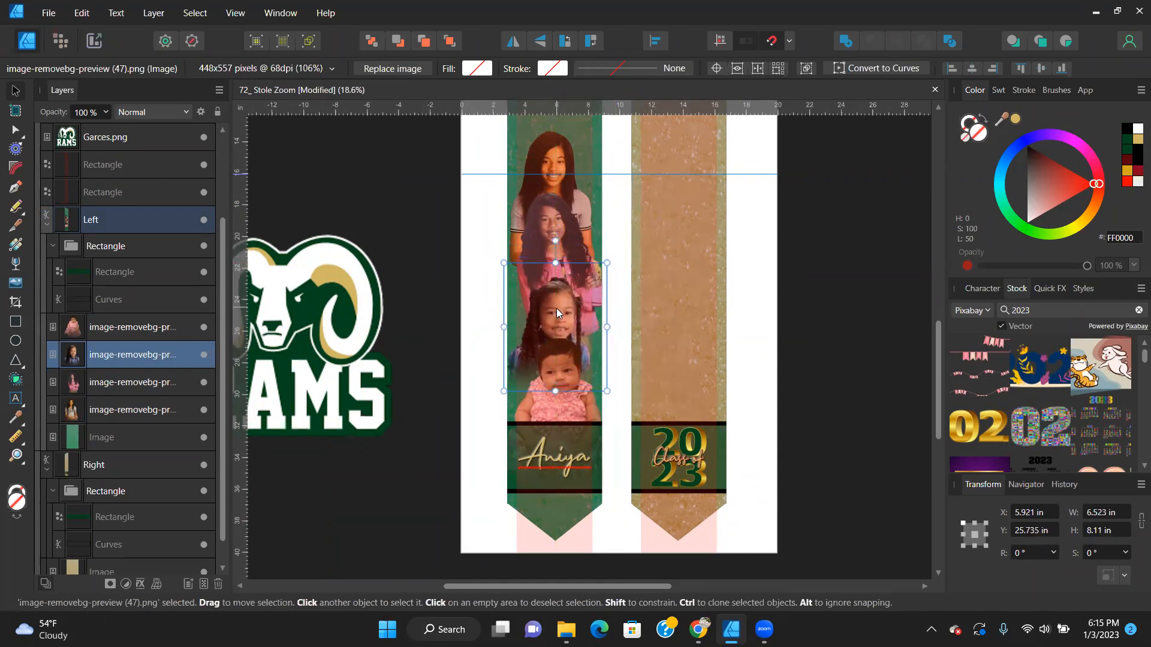
# Move the pink jacket and SASSY shirt photos lower together, centred at about X 5.9 in and Y 21.1 in.
pyautogui.click(561, 230)
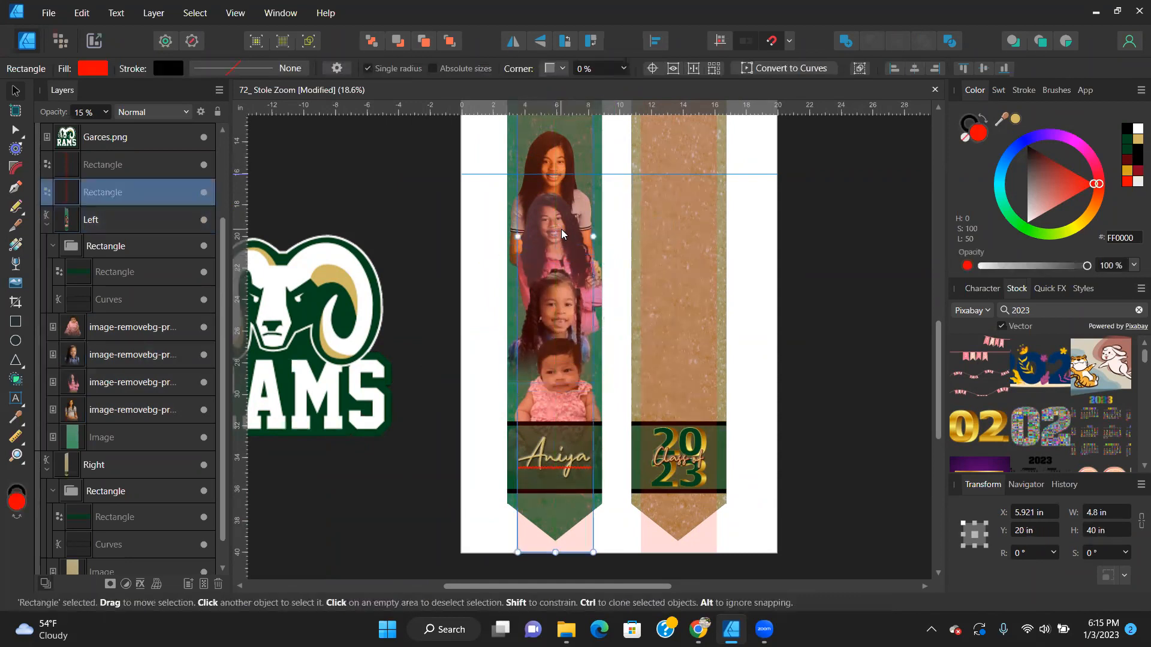
pyautogui.click(110, 386)
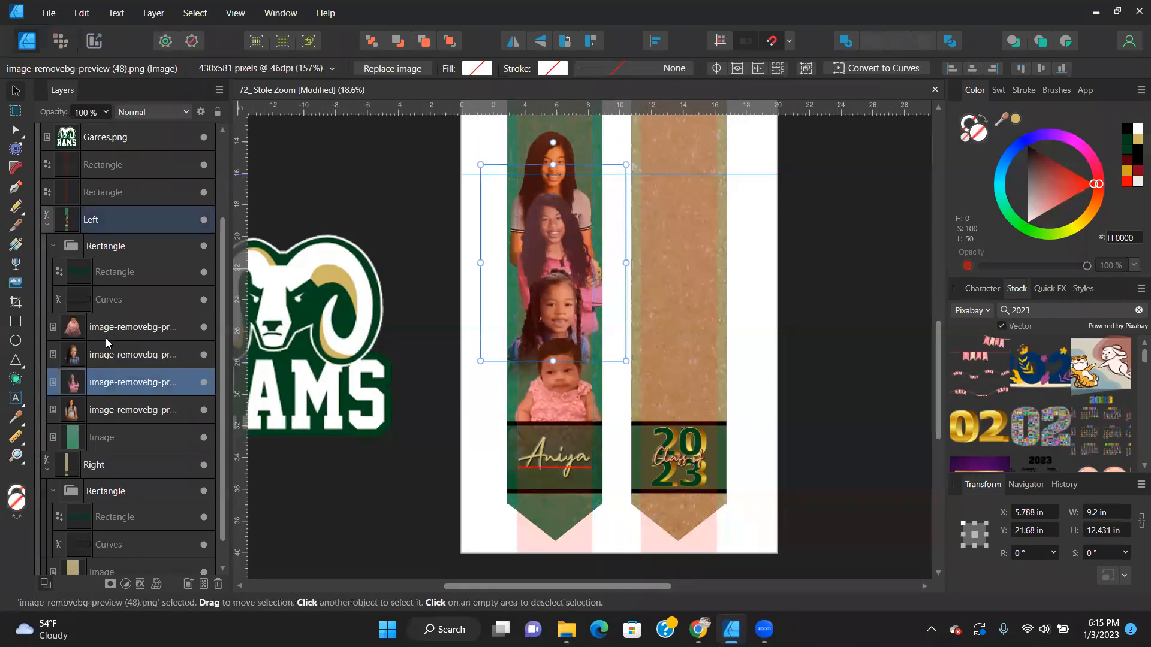
pyautogui.keyDown('shift'); pyautogui.click(115, 417); pyautogui.keyUp('shift')
pyautogui.moveTo(549, 248); pyautogui.dragTo(549, 261)
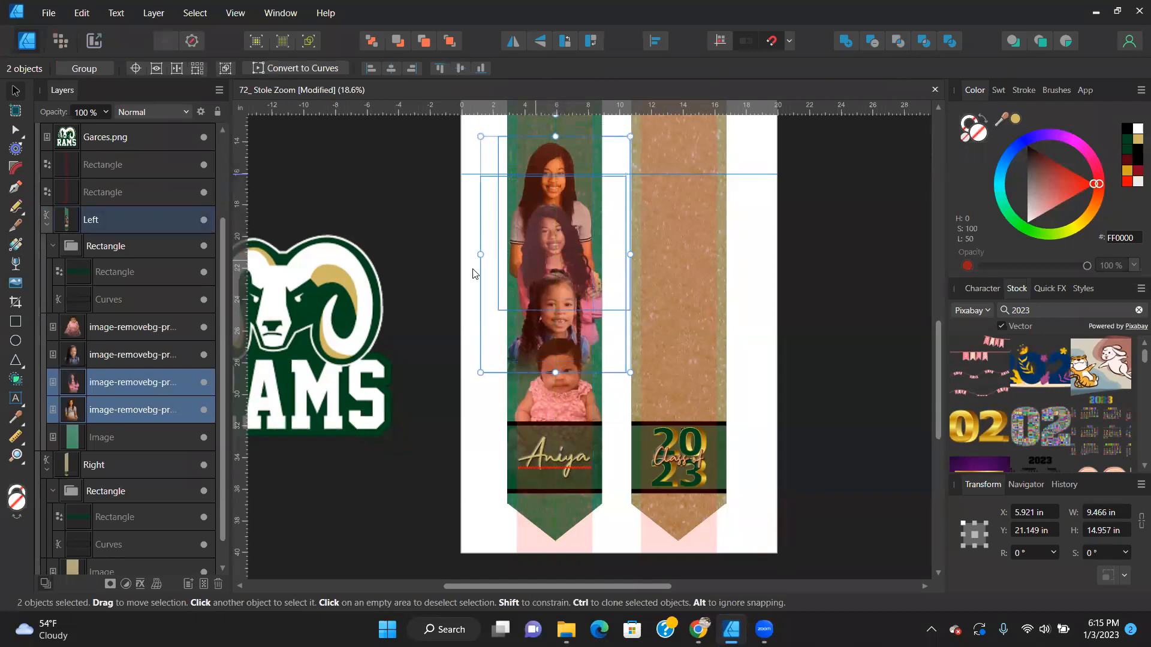
pyautogui.click(407, 278)
pyautogui.click(817, 332)
pyautogui.scroll(2, 773, 420)
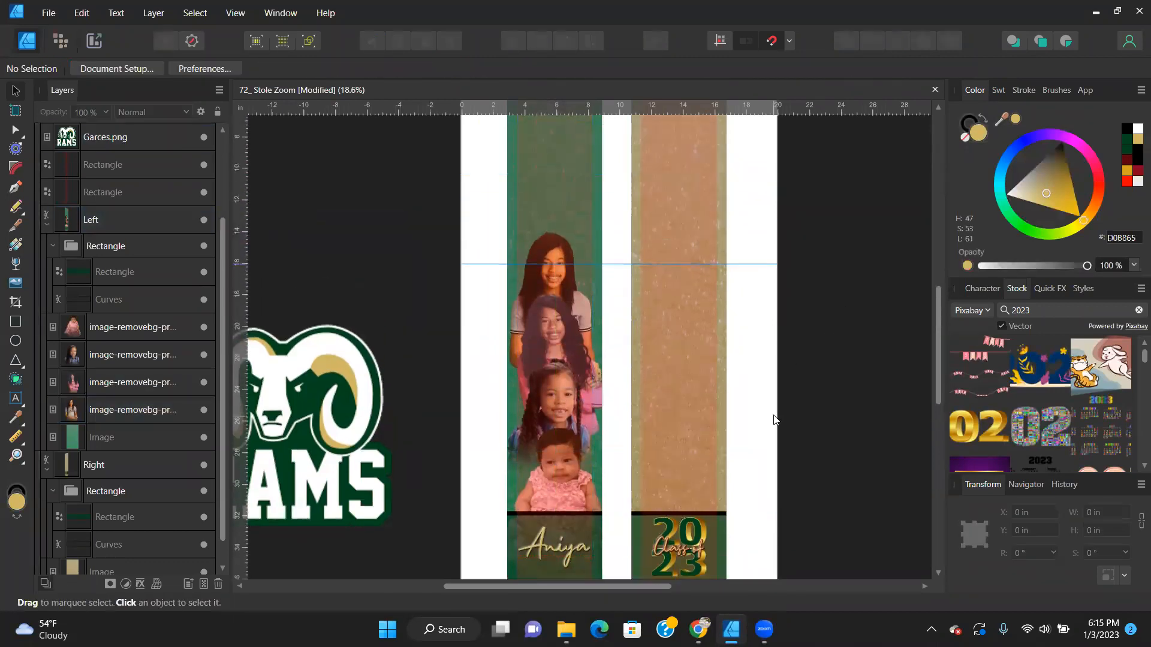
pyautogui.scroll(-2, 766, 386)
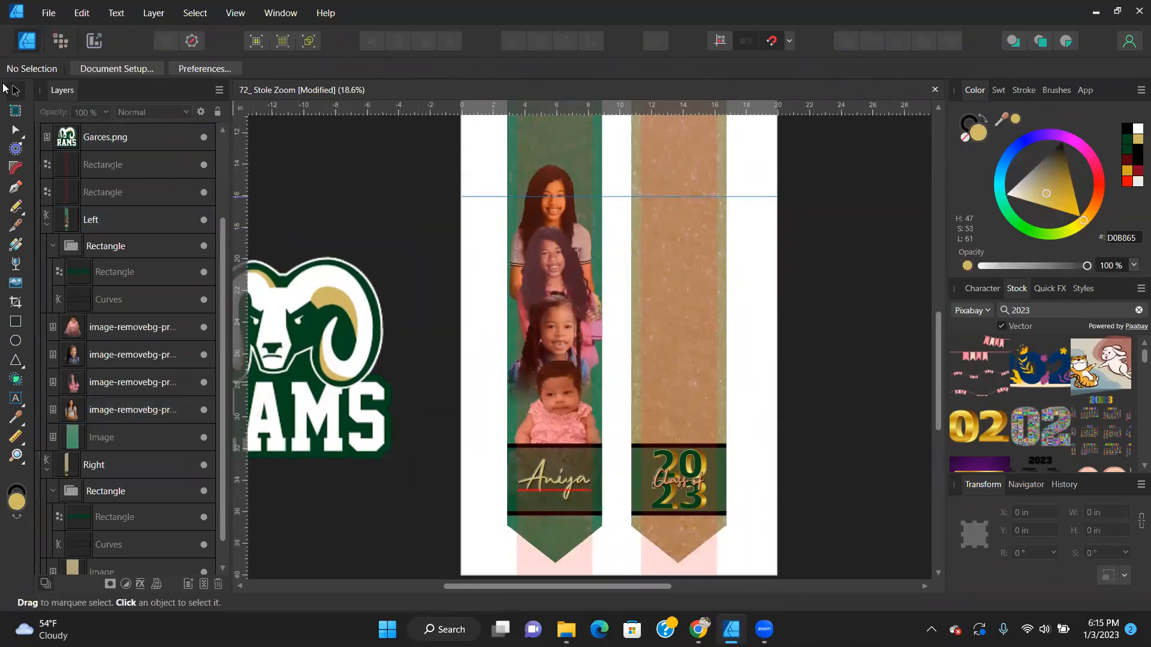
# Add the graduate's surname in capitals as art text on the Right panel and set its font to American Captain.
pyautogui.click(15, 398)
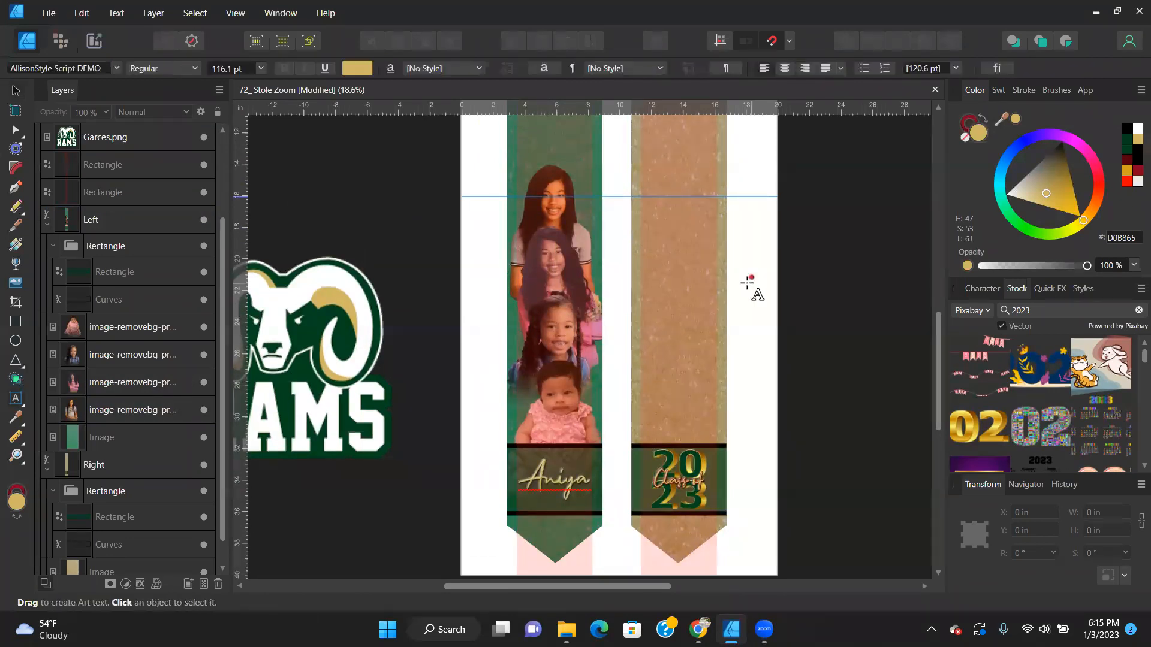
pyautogui.click(673, 275)
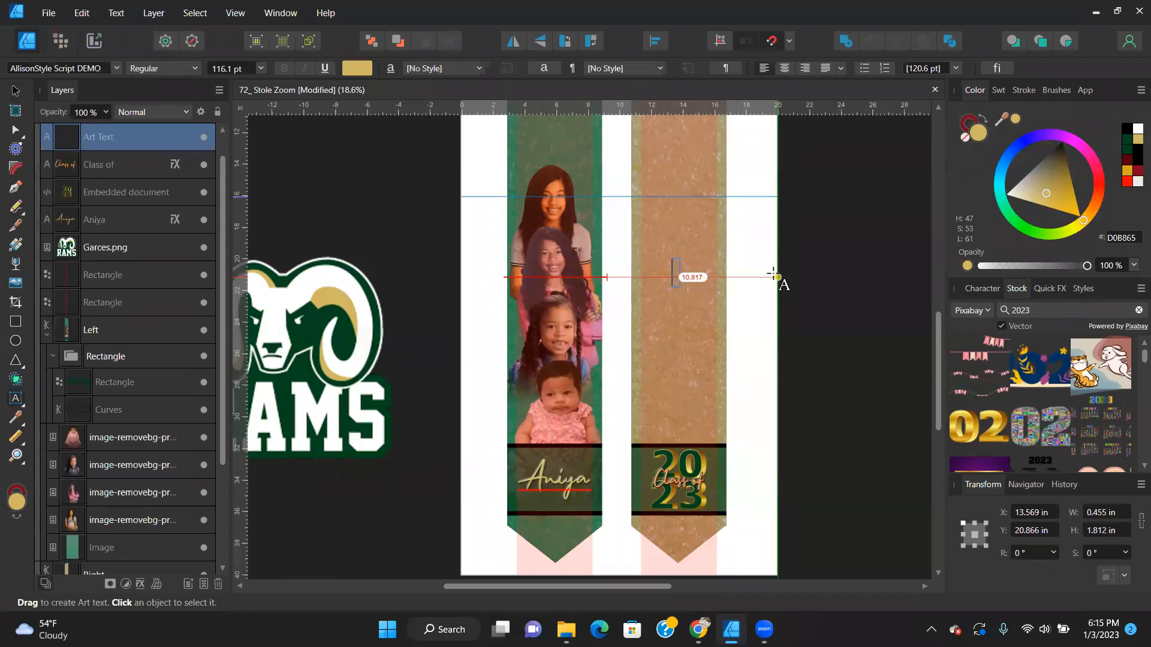
pyautogui.write('MCFARLAND')
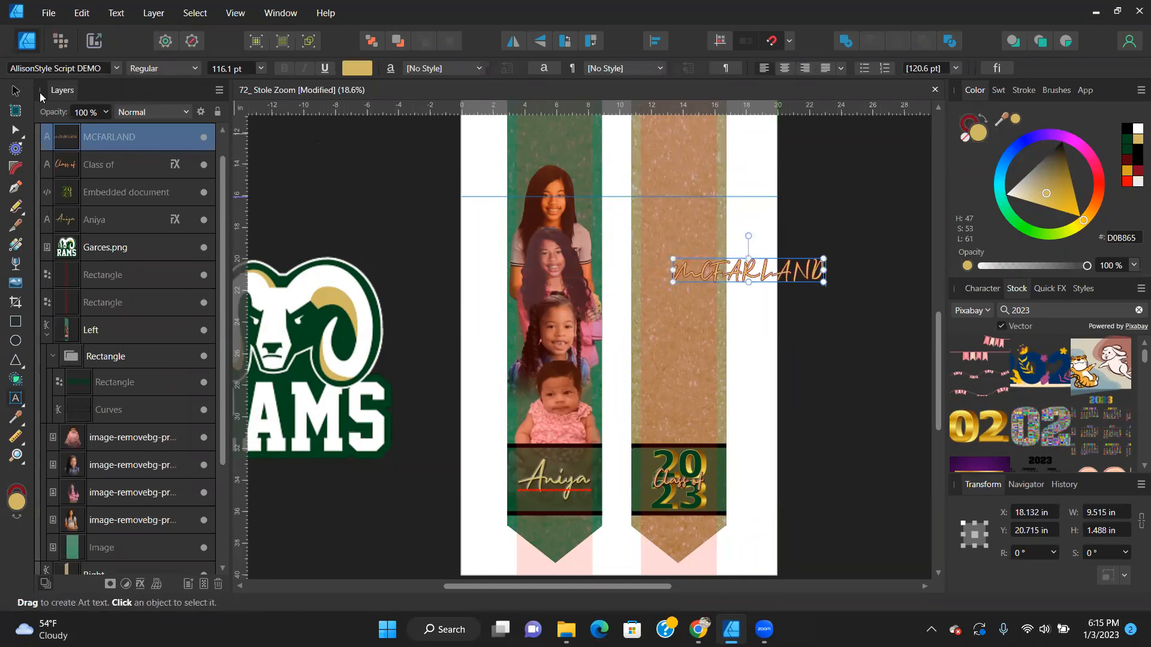
pyautogui.click(15, 91)
pyautogui.moveTo(779, 278); pyautogui.dragTo(726, 292)
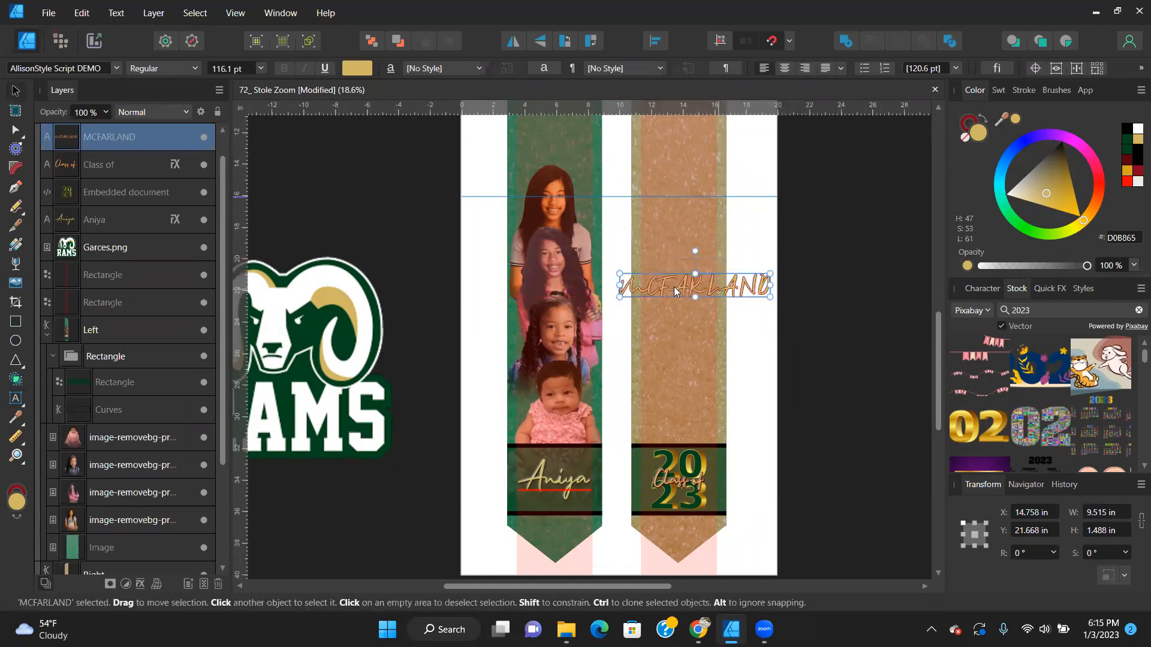
pyautogui.click(117, 69)
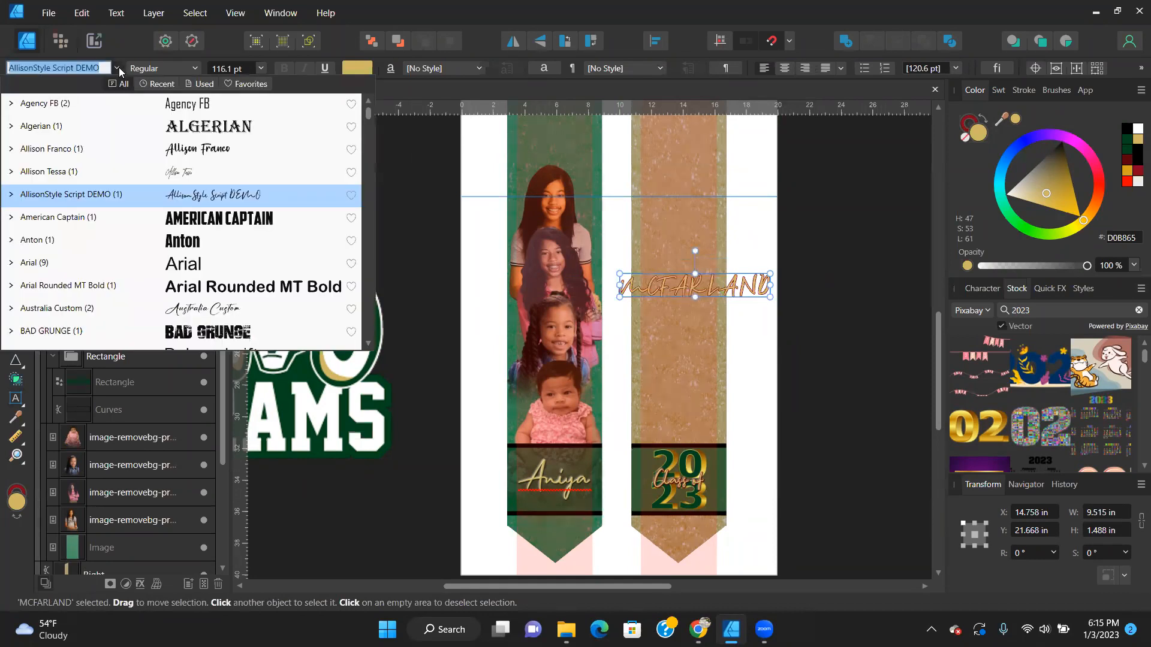
pyautogui.click(221, 220)
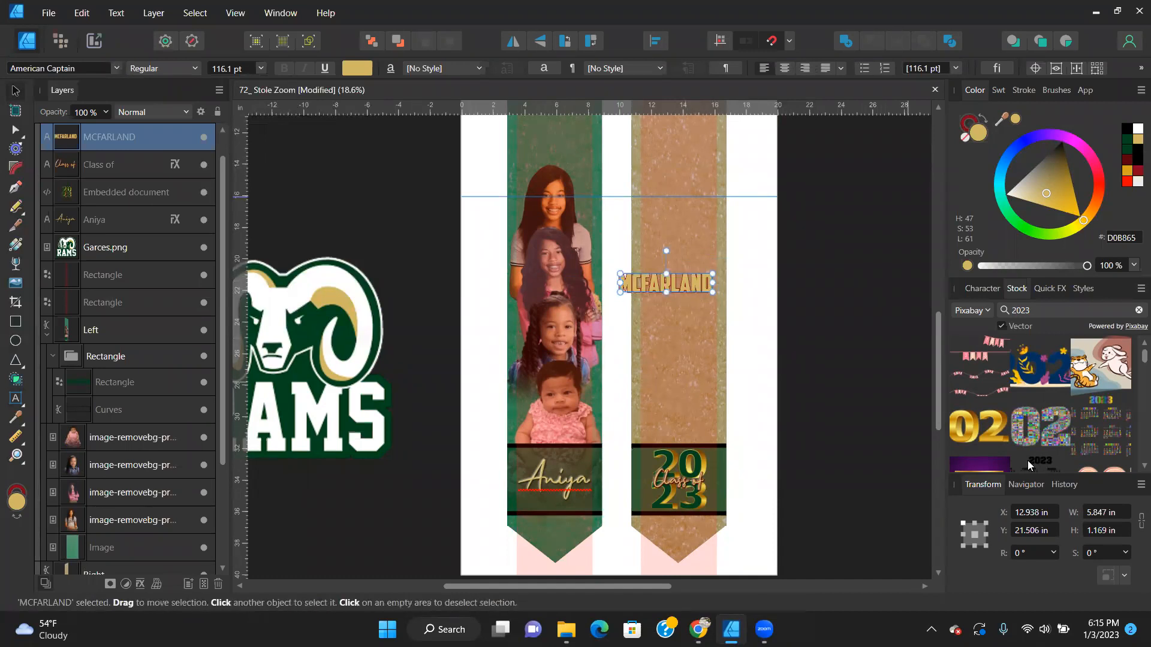
# Rotate the surname text to -90° so it reads down the Right panel.
pyautogui.moveTo(664, 249); pyautogui.dragTo(685, 283)
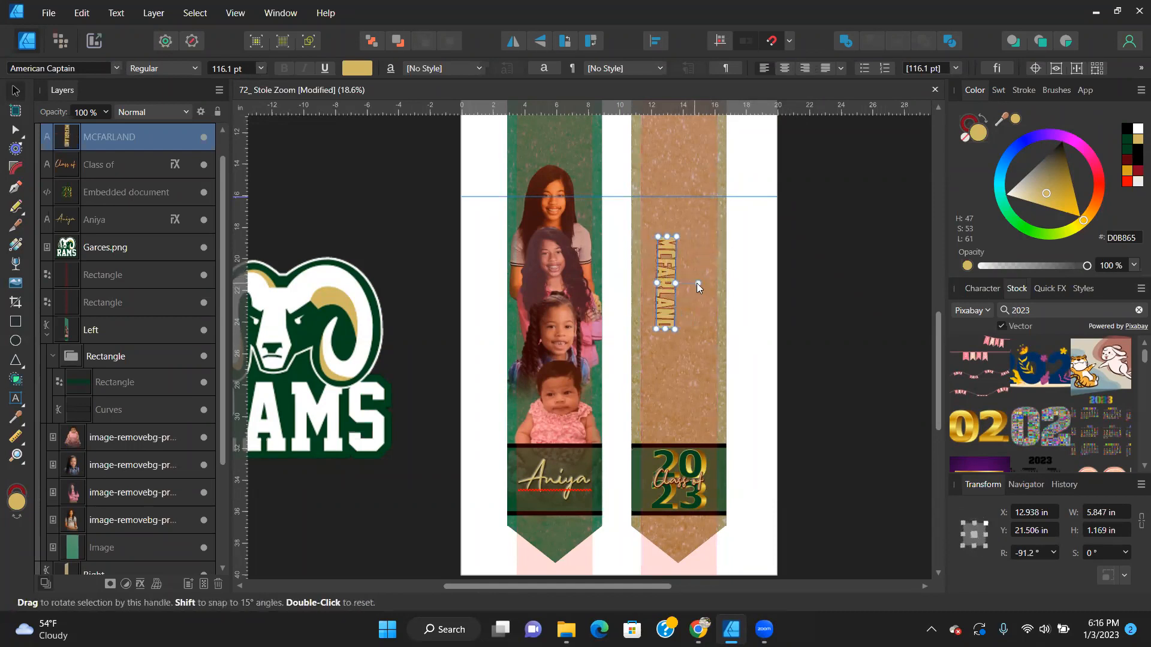
pyautogui.doubleClick(684, 283)
pyautogui.moveTo(666, 251); pyautogui.dragTo(687, 282)
pyautogui.hotkey('ctrl', 'z')
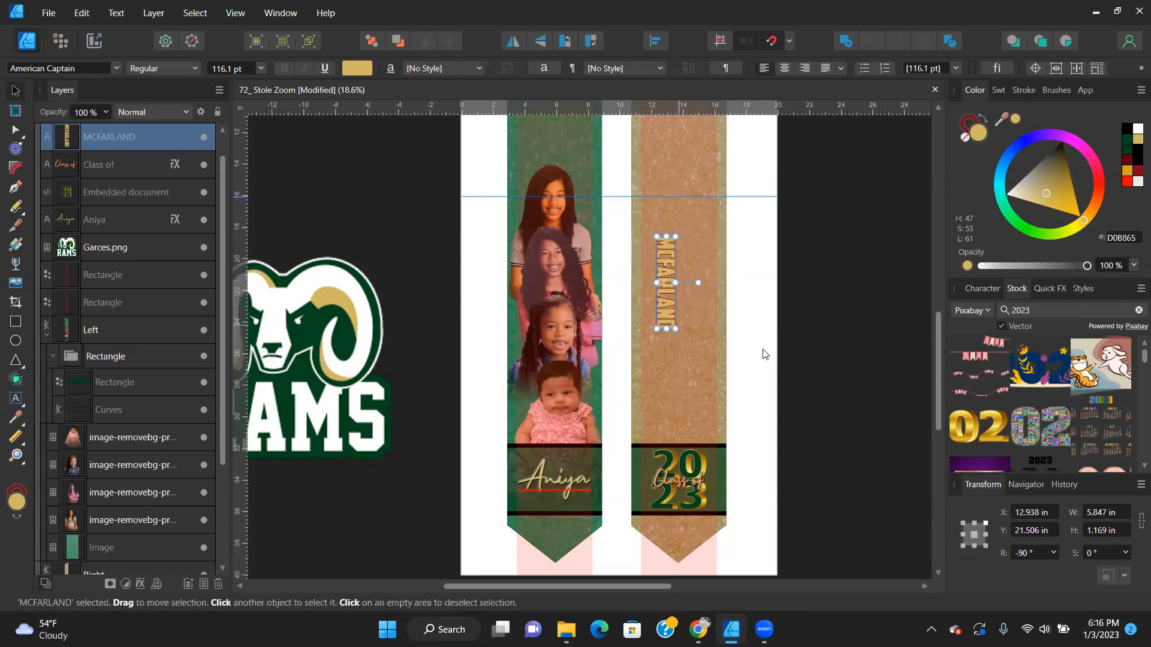
pyautogui.click(1114, 531)
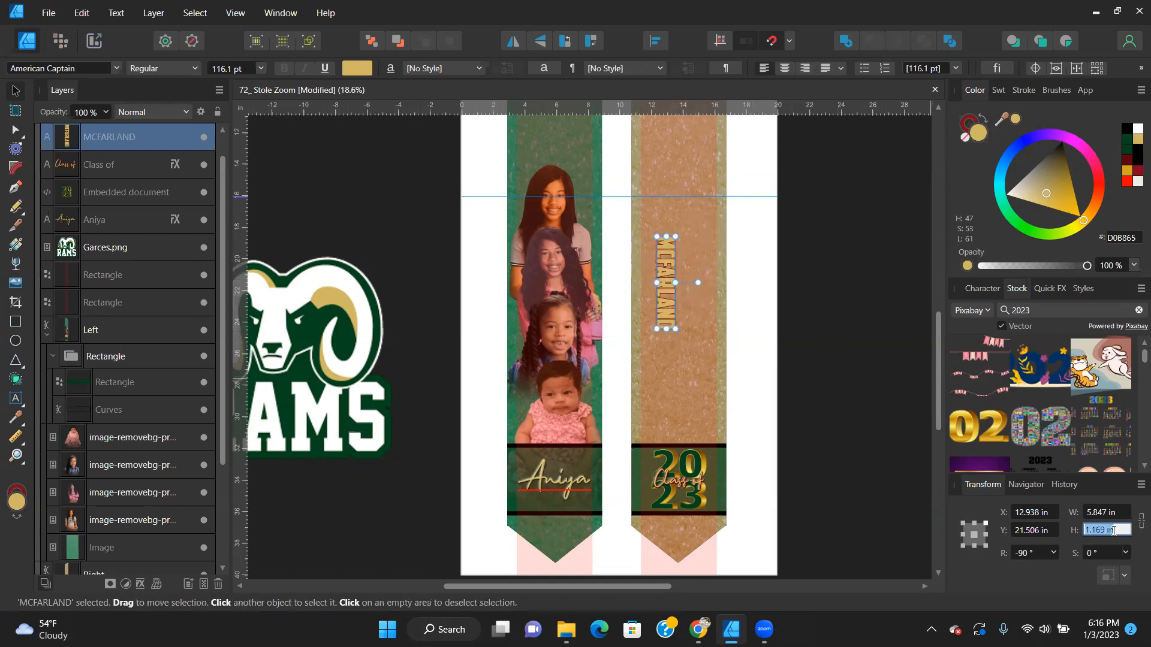
pyautogui.write('4.5')
pyautogui.press('Return')
pyautogui.hotkey('ctrl', 'z')
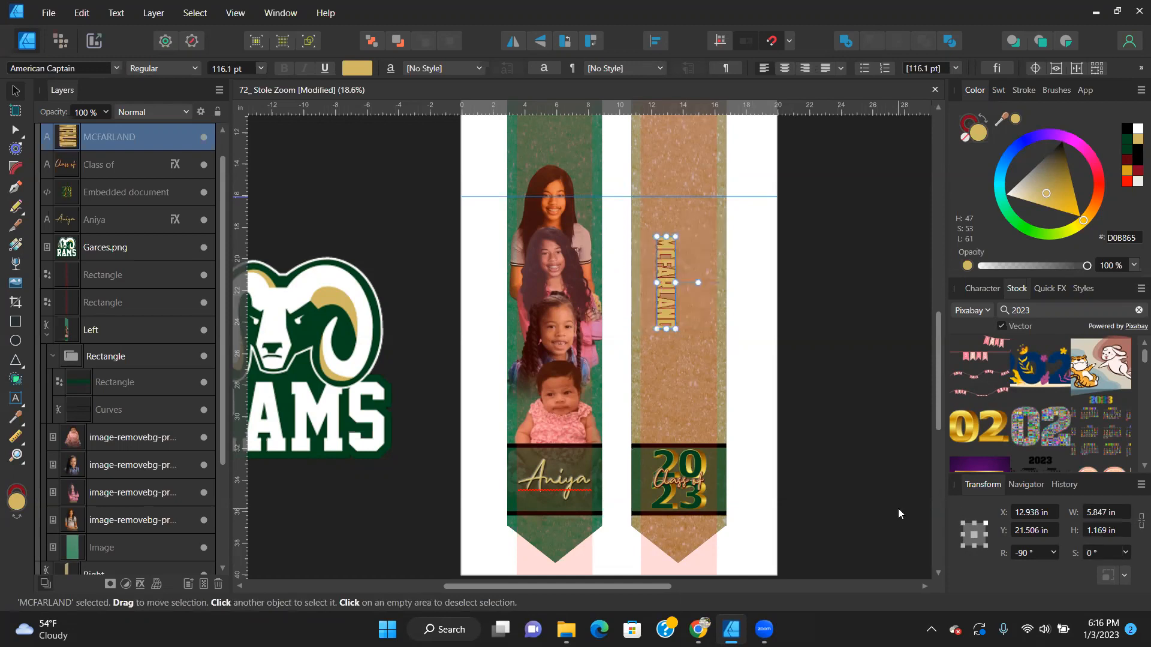
# Scale the surname text proportionally to a height of 4.5 in and move its centre to about X 13.8 in, Y 20 in.
pyautogui.click(1106, 531)
pyautogui.write('4.5')
pyautogui.press('Return')
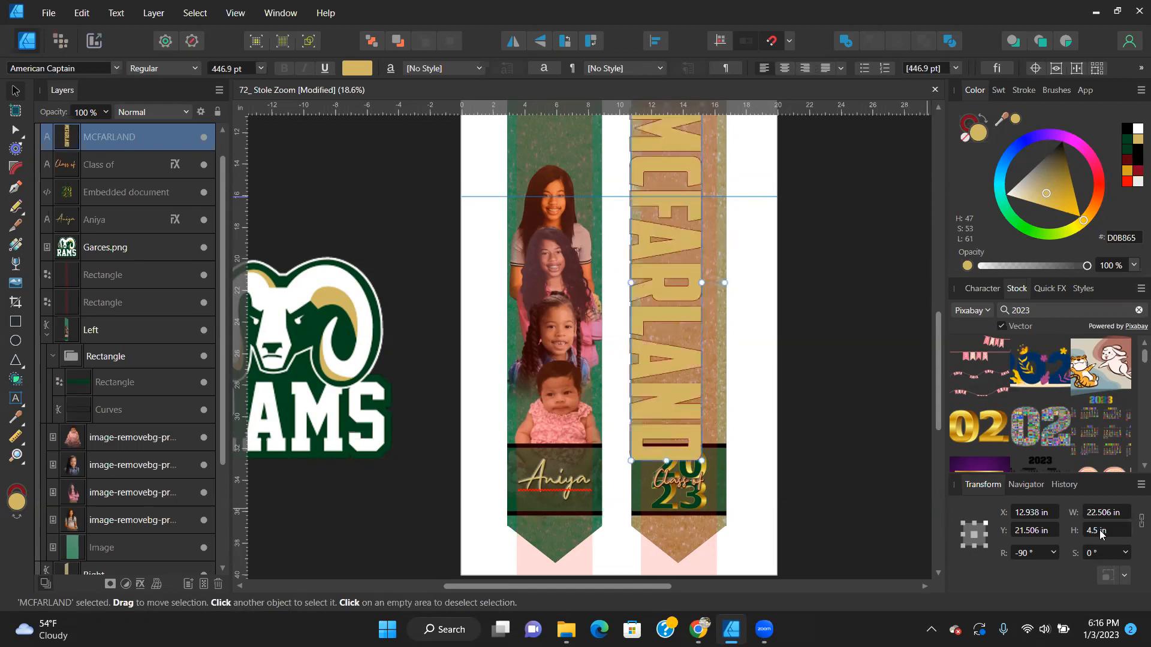
pyautogui.moveTo(660, 351); pyautogui.dragTo(675, 331)
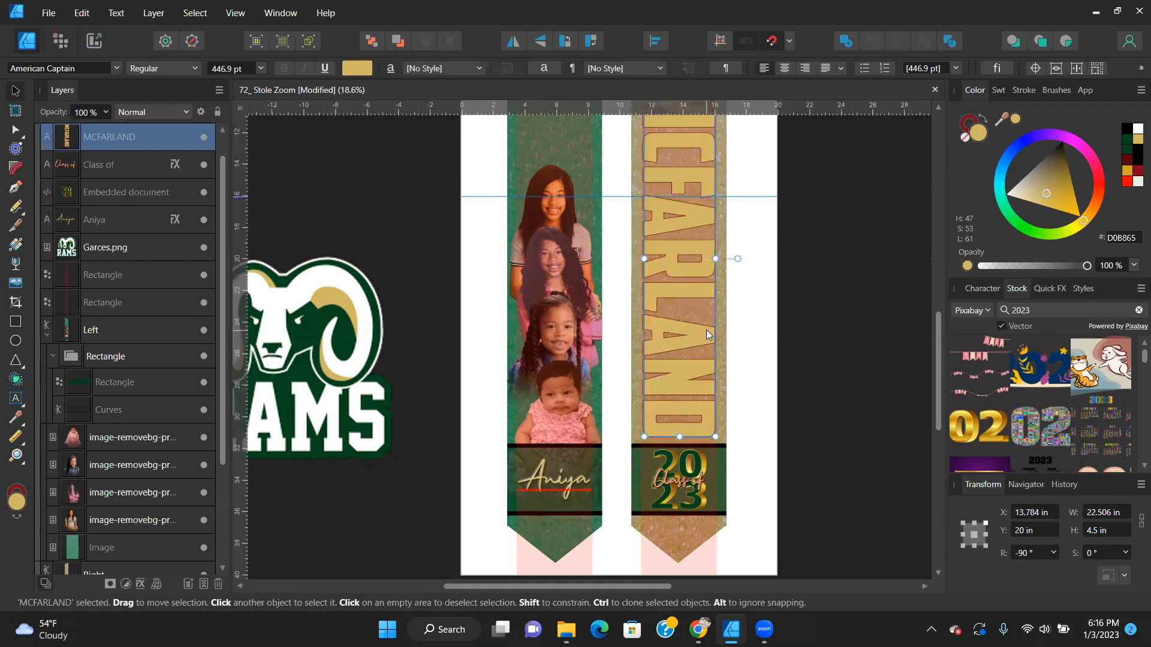
# Shorten the surname text to about 15.1 in long, fitting between the horizontal guide and the 2023 band, and fill it with dark green 00451E.
pyautogui.scroll(4, 706, 333)
pyautogui.moveTo(681, 195); pyautogui.dragTo(676, 318)
pyautogui.scroll(-2, 705, 285)
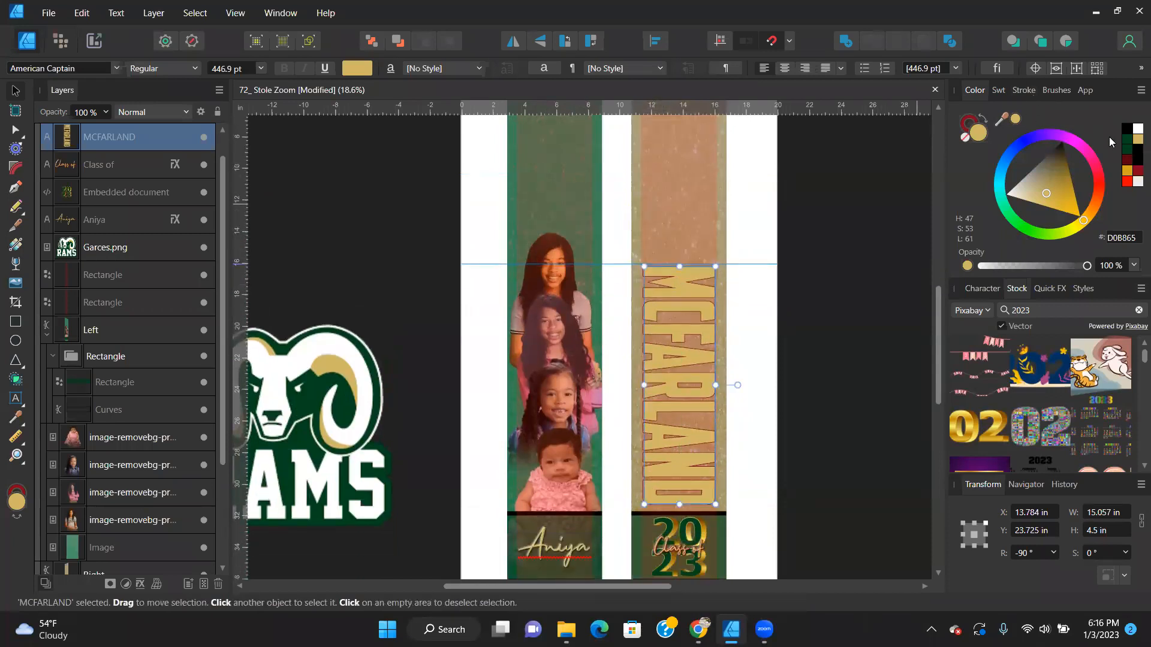
pyautogui.click(1128, 145)
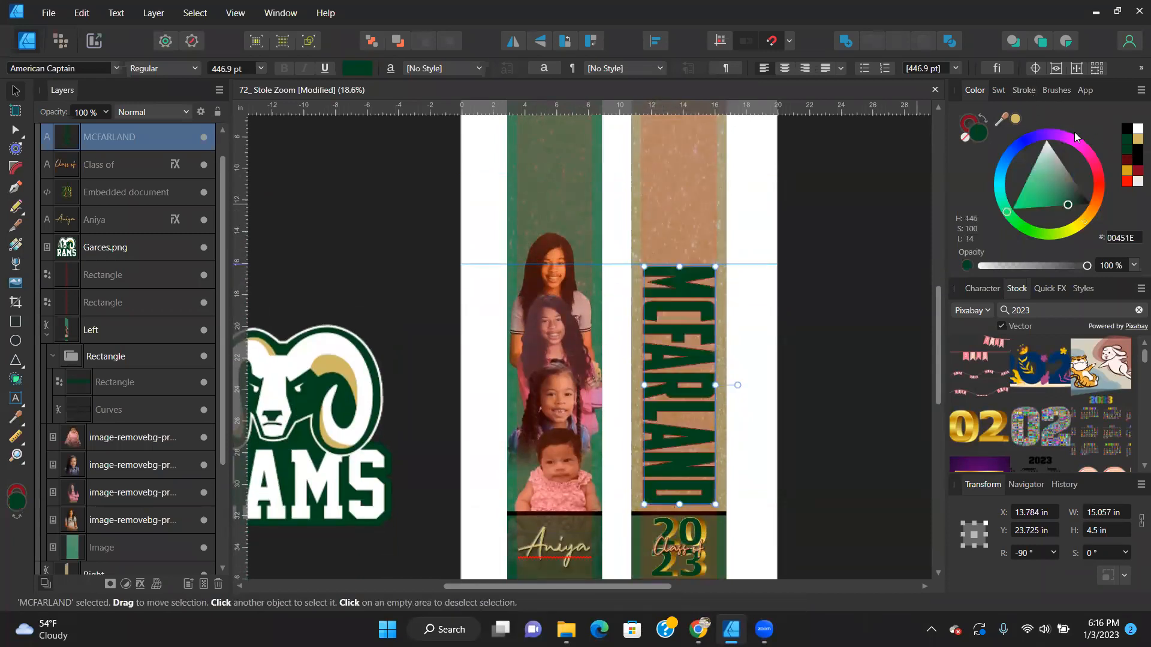
# Undo the last fill and recolour the surname text with a dark green 00451E fill and a gold D0B865 outline.
pyautogui.hotkey('ctrl', 'z')
pyautogui.click(968, 123)
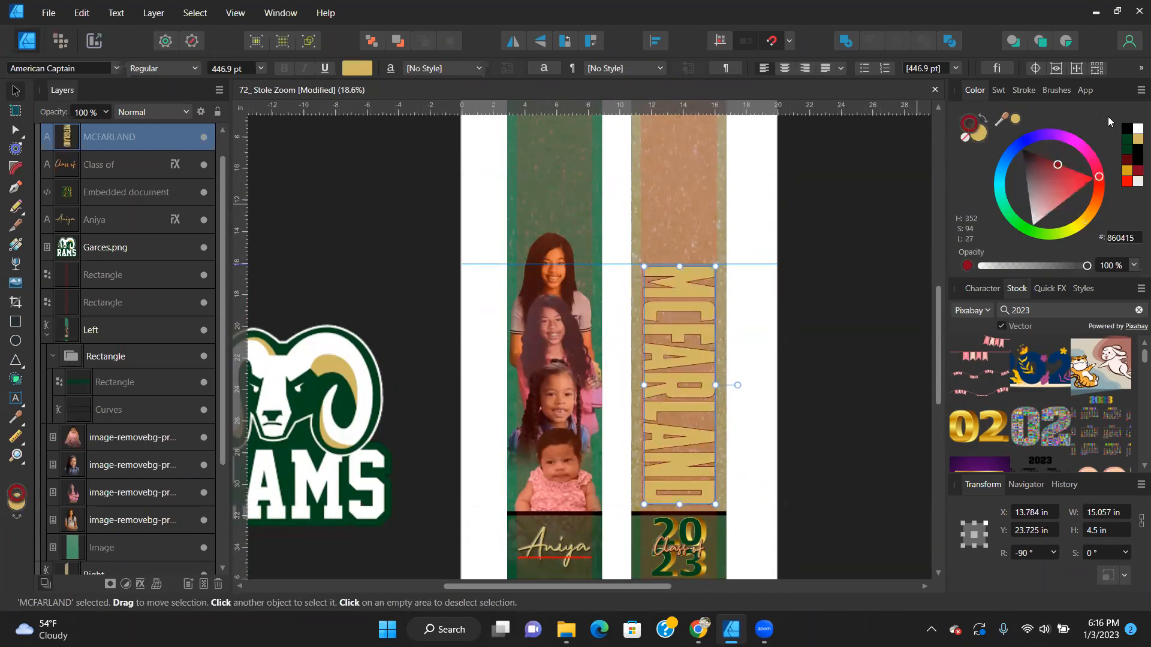
pyautogui.click(1128, 142)
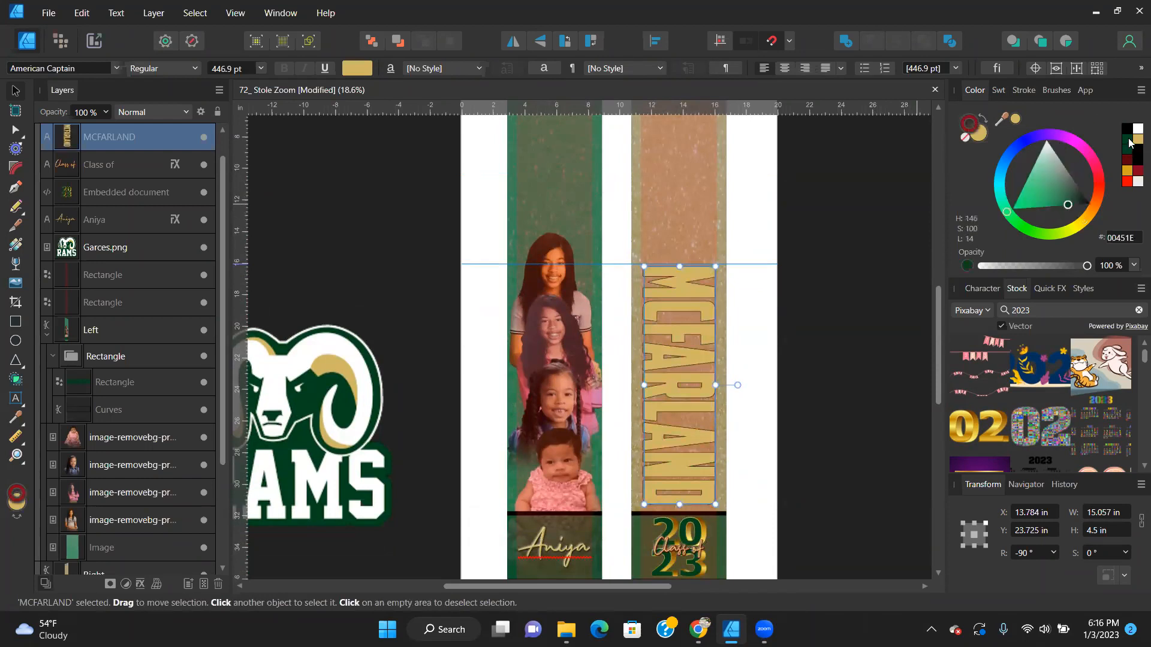
pyautogui.click(983, 121)
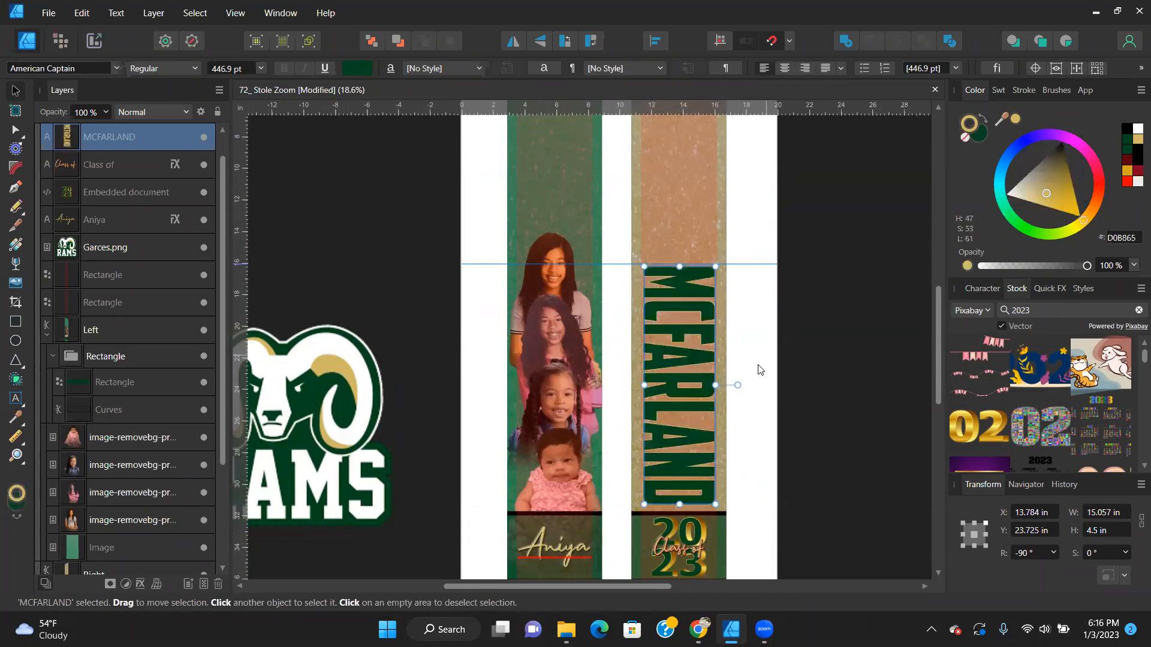
# Remove the outline from the surname text on the Right panel.
pyautogui.scroll(3, 717, 329)
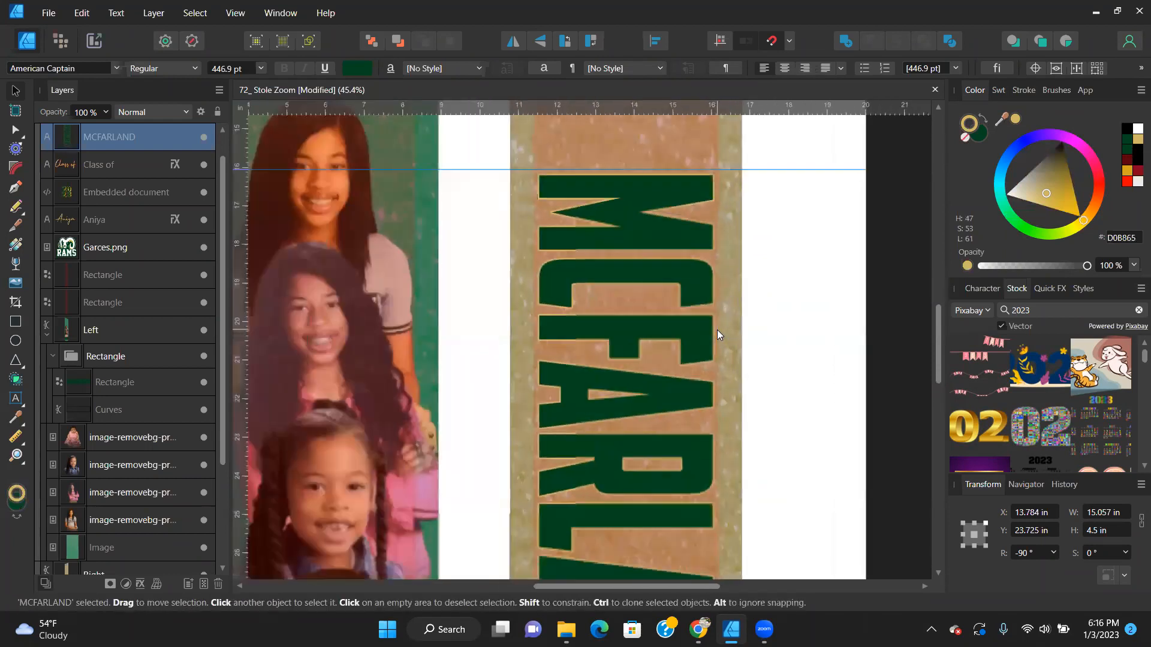
pyautogui.click(1024, 90)
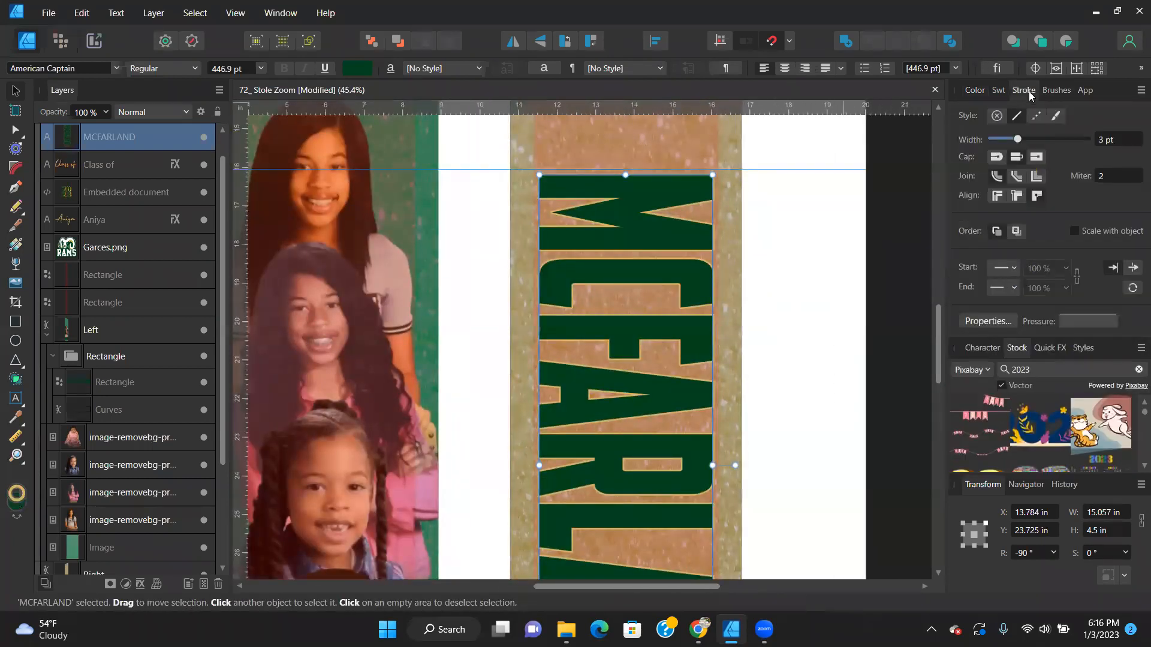
pyautogui.click(996, 116)
pyautogui.click(975, 90)
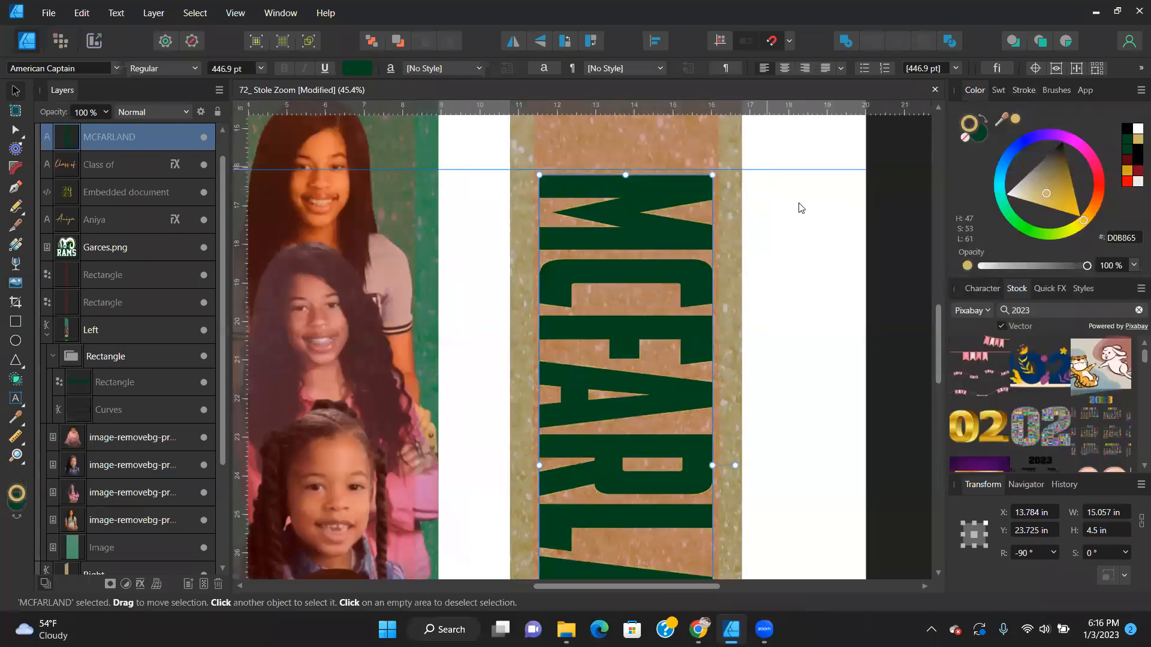
pyautogui.scroll(-3, 802, 217)
pyautogui.scroll(-2, 771, 249)
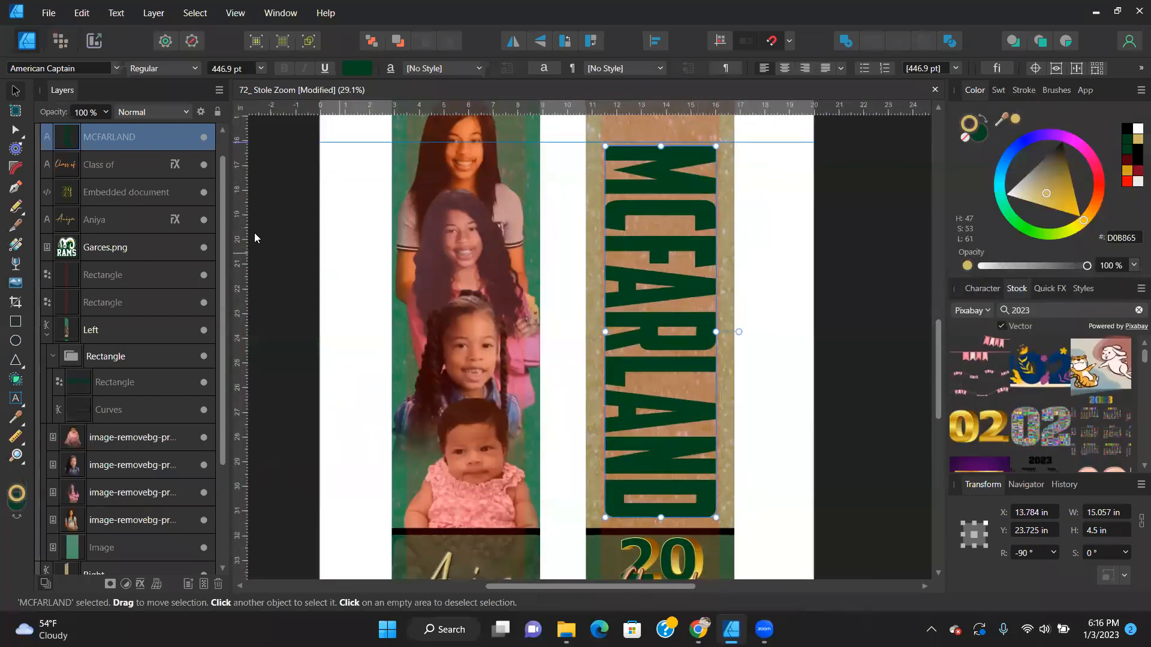
# Paste the copied style with its layer effects onto the surname text and save the document.
pyautogui.scroll(1, 174, 167)
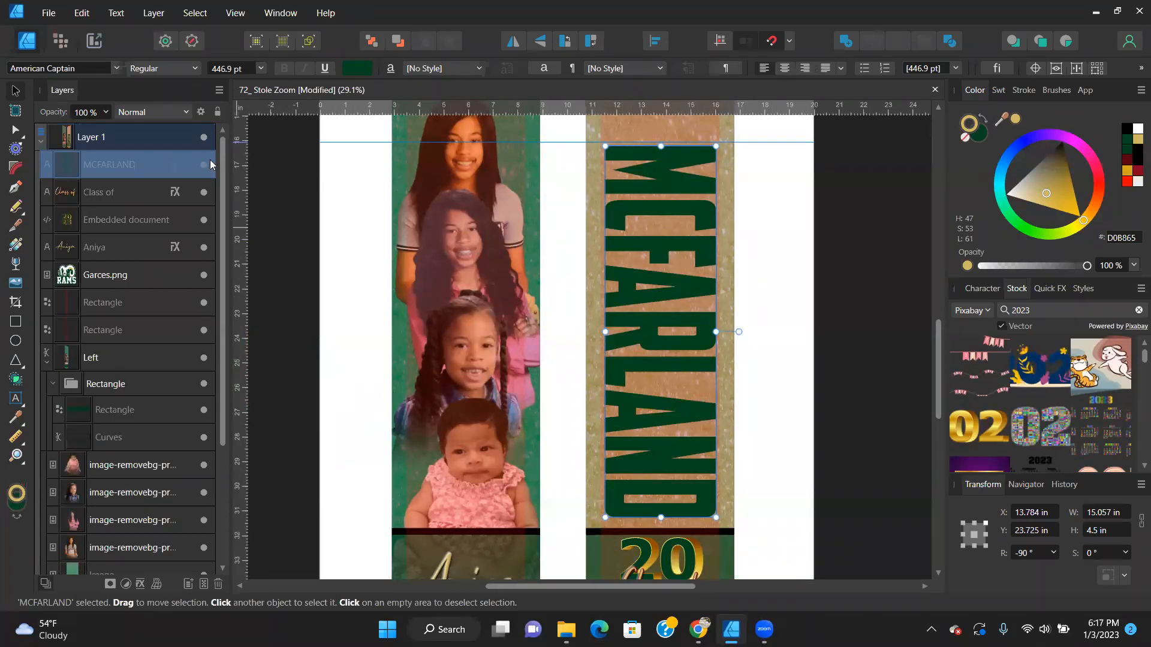
pyautogui.hotkey('ctrl', 'shift', 'v')
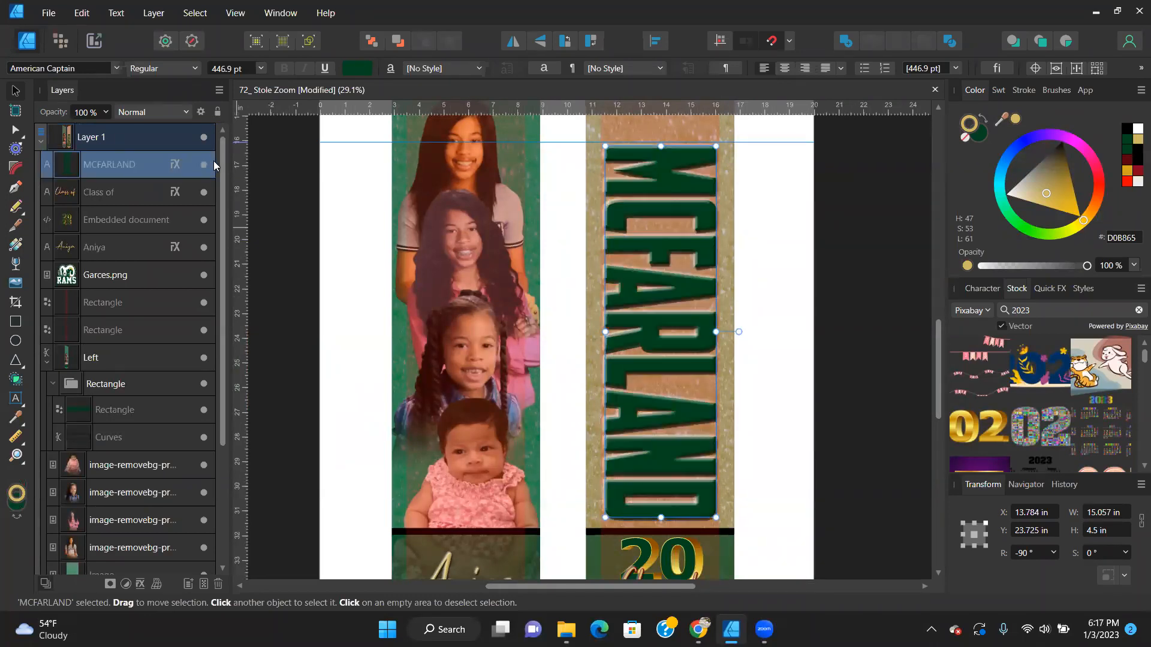
pyautogui.press('alt')
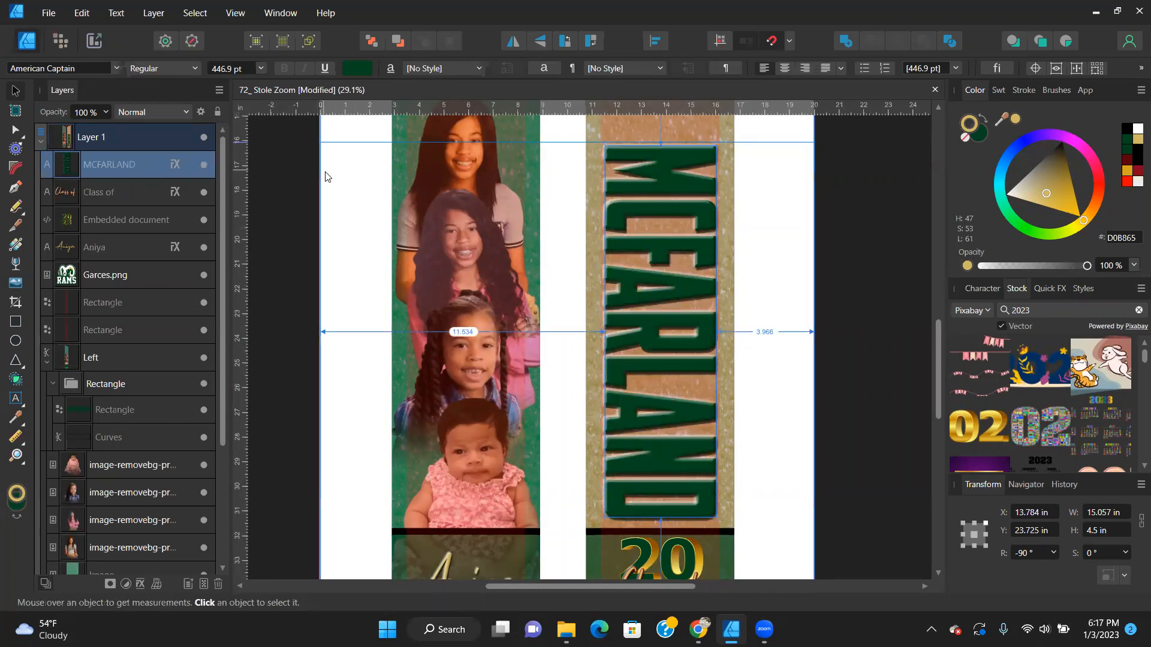
pyautogui.hotkey('ctrl', 's')
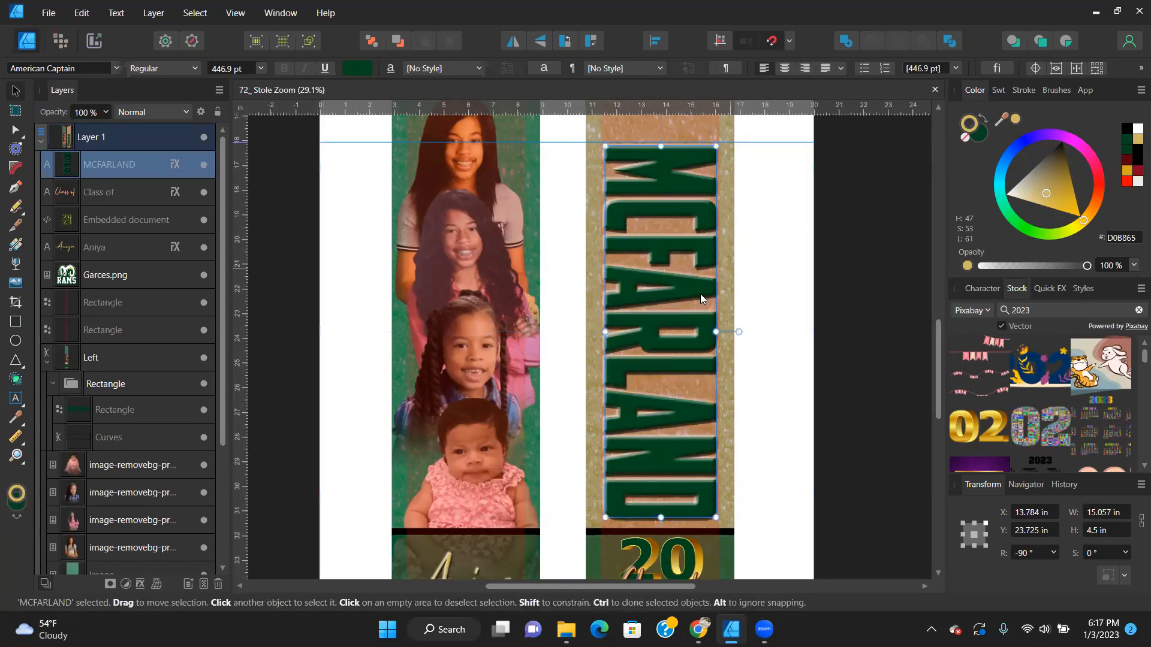
# Reduce the Bevel / Emboss radius in the surname text's layer effects to 3.5 px.
pyautogui.scroll(1, 687, 301)
pyautogui.scroll(3, 687, 301)
pyautogui.scroll(-3, 689, 300)
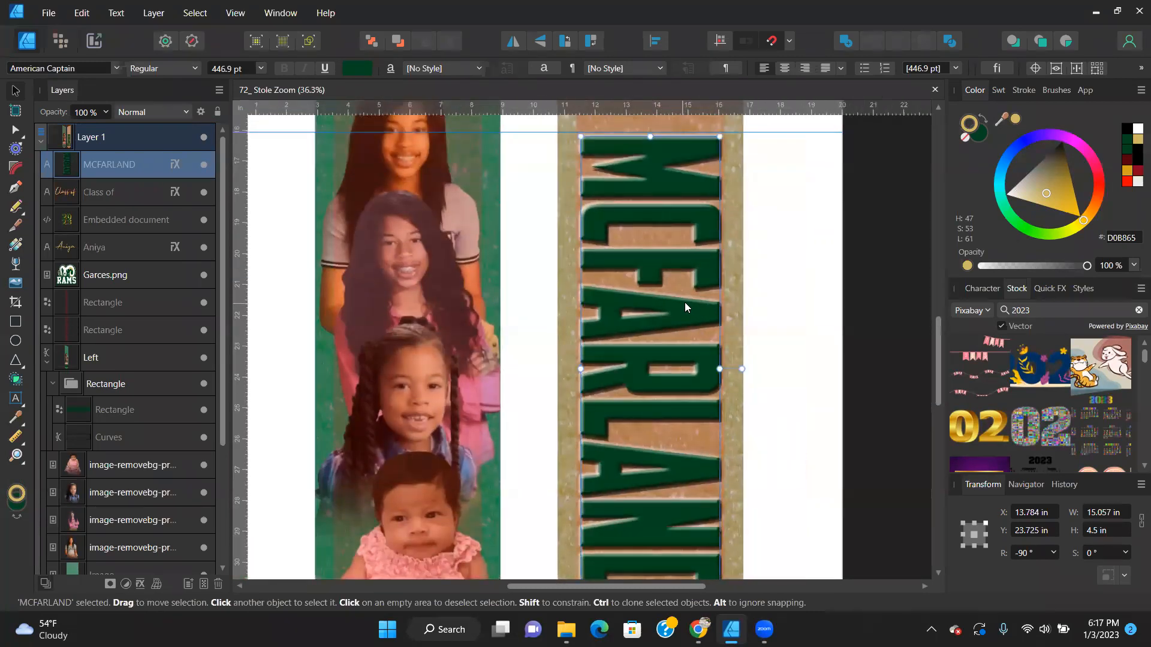
pyautogui.scroll(-4, 685, 303)
pyautogui.scroll(-1, 685, 302)
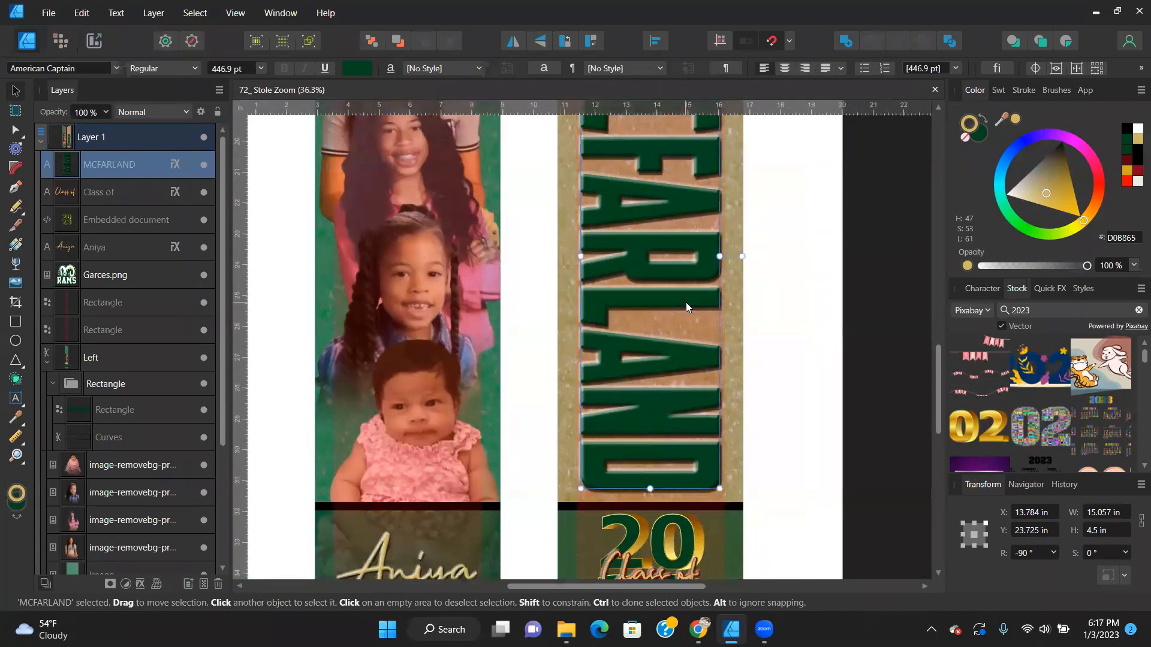
pyautogui.scroll(1, 686, 303)
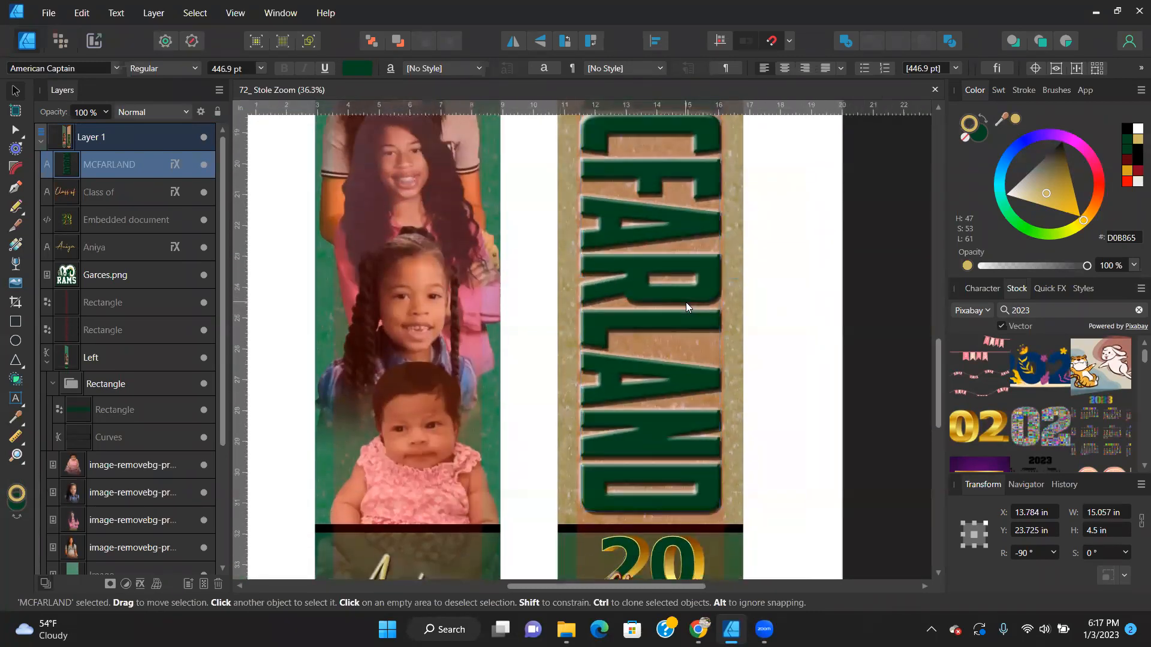
pyautogui.click(173, 165)
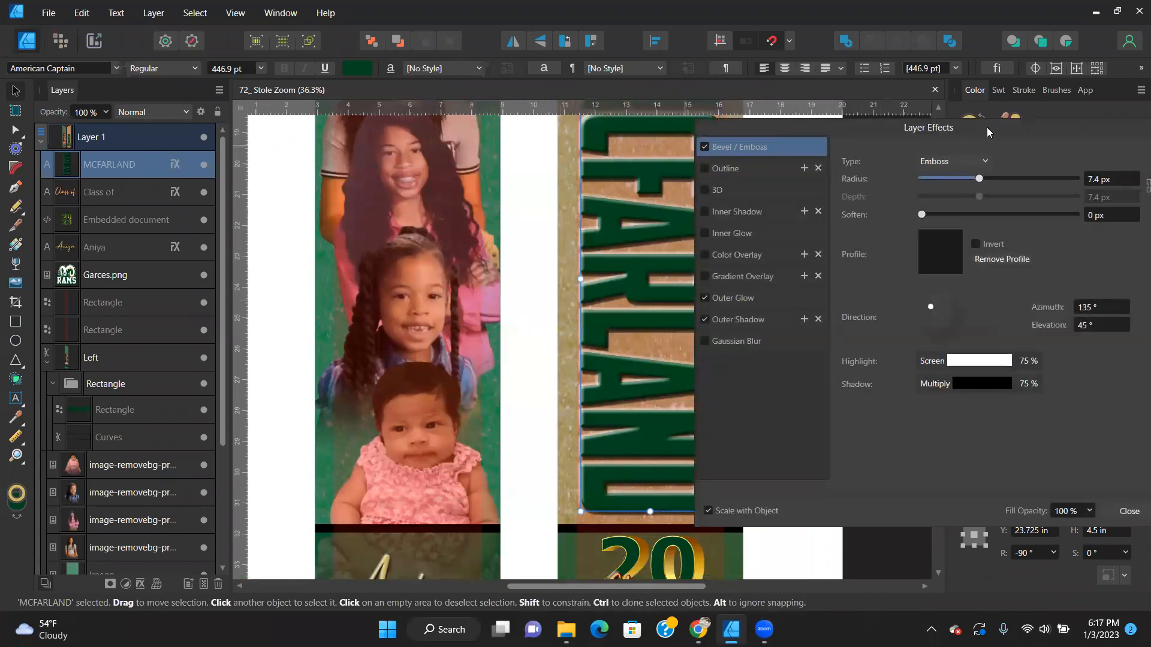
pyautogui.moveTo(990, 127); pyautogui.dragTo(1108, 129)
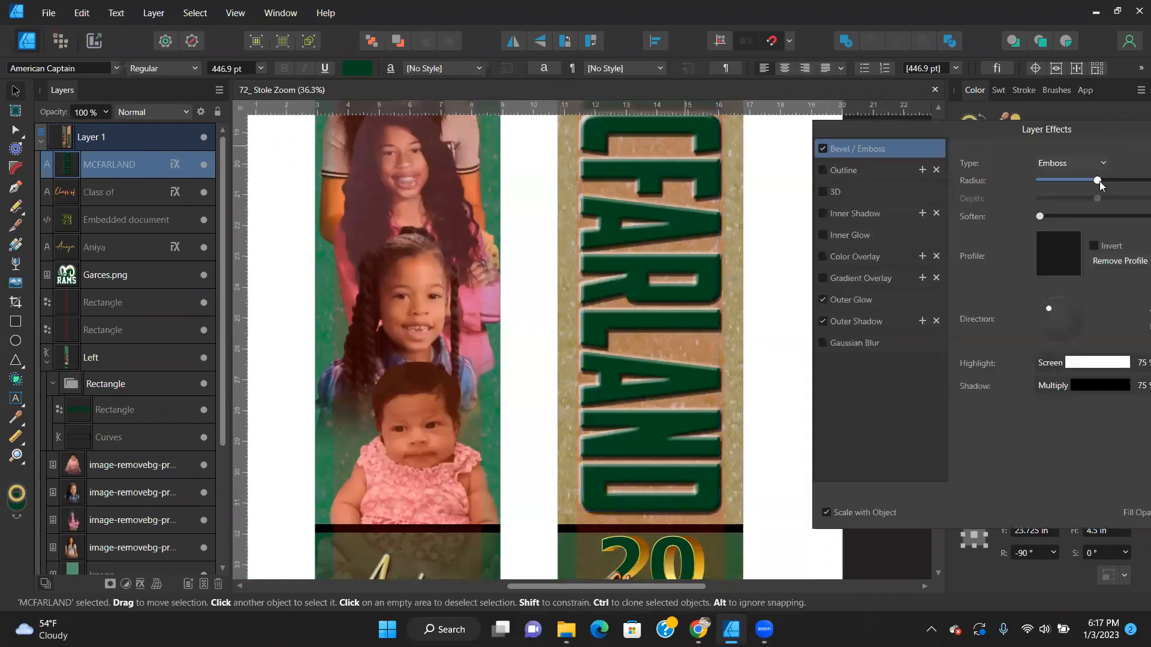
pyautogui.moveTo(1099, 181); pyautogui.dragTo(1084, 189)
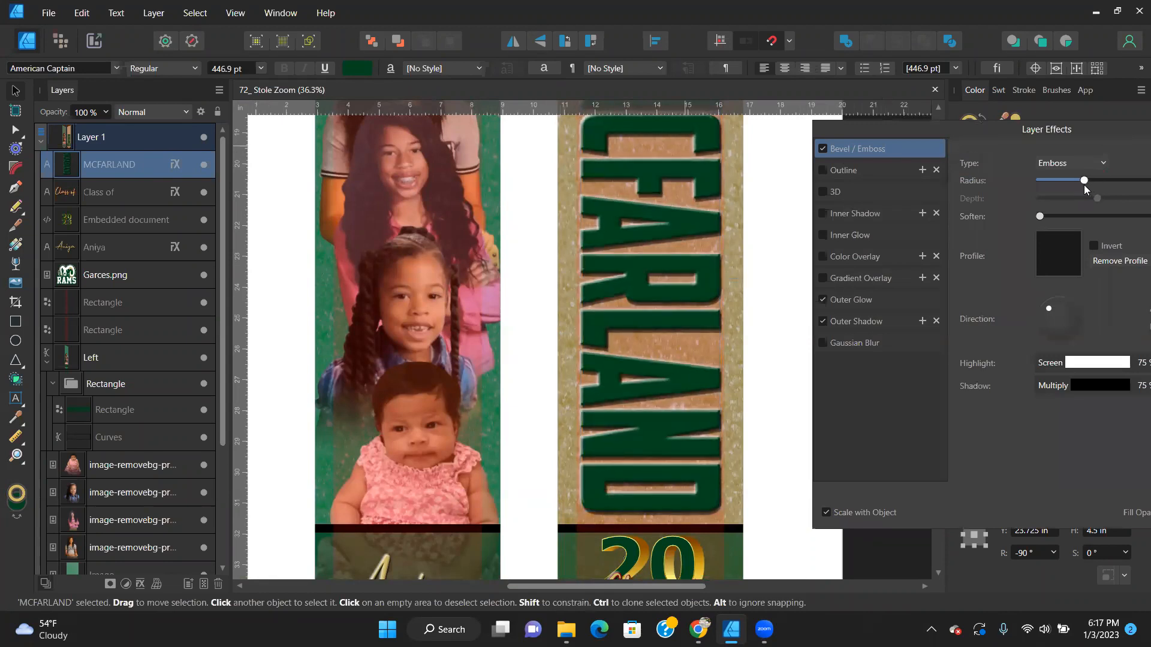
pyautogui.moveTo(1028, 127); pyautogui.dragTo(937, 151)
pyautogui.moveTo(1109, 154); pyautogui.dragTo(1002, 162)
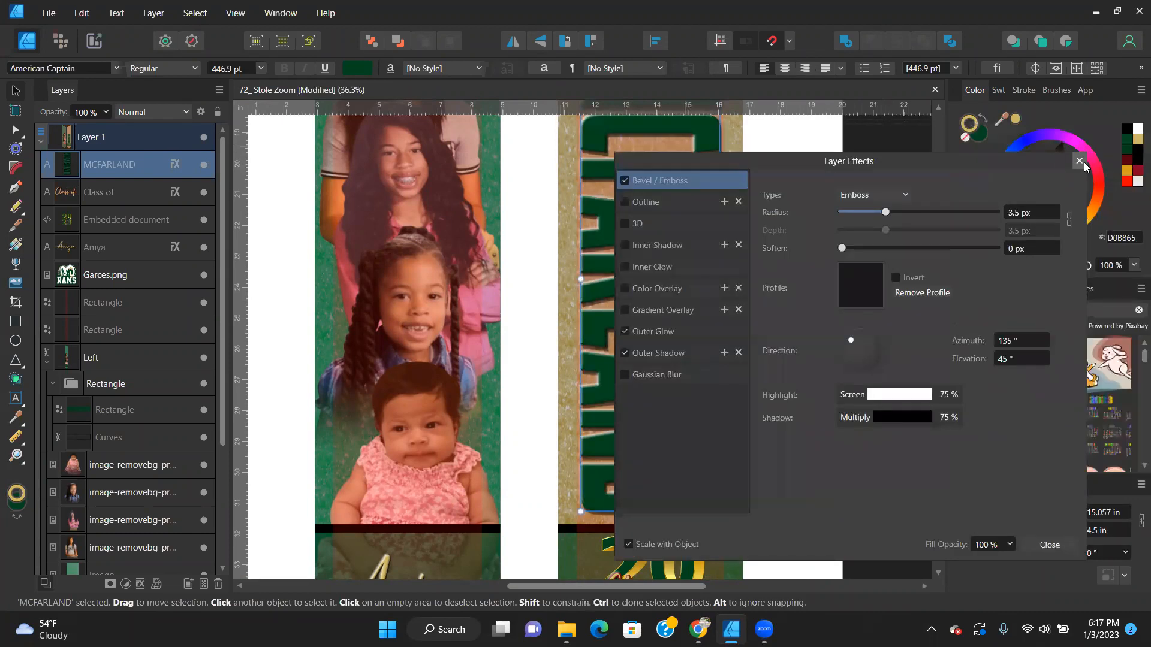
pyautogui.click(1079, 161)
# Hide the two translucent red guide rectangles covering the Left and Right panels.
pyautogui.scroll(3, 814, 350)
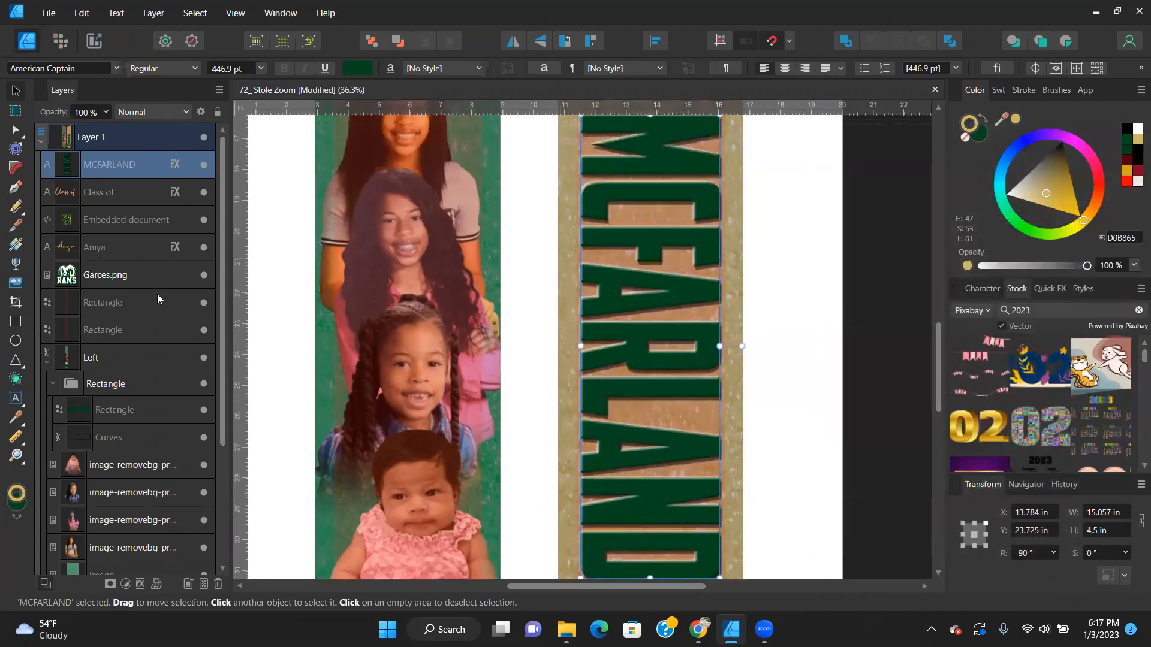
pyautogui.click(204, 329)
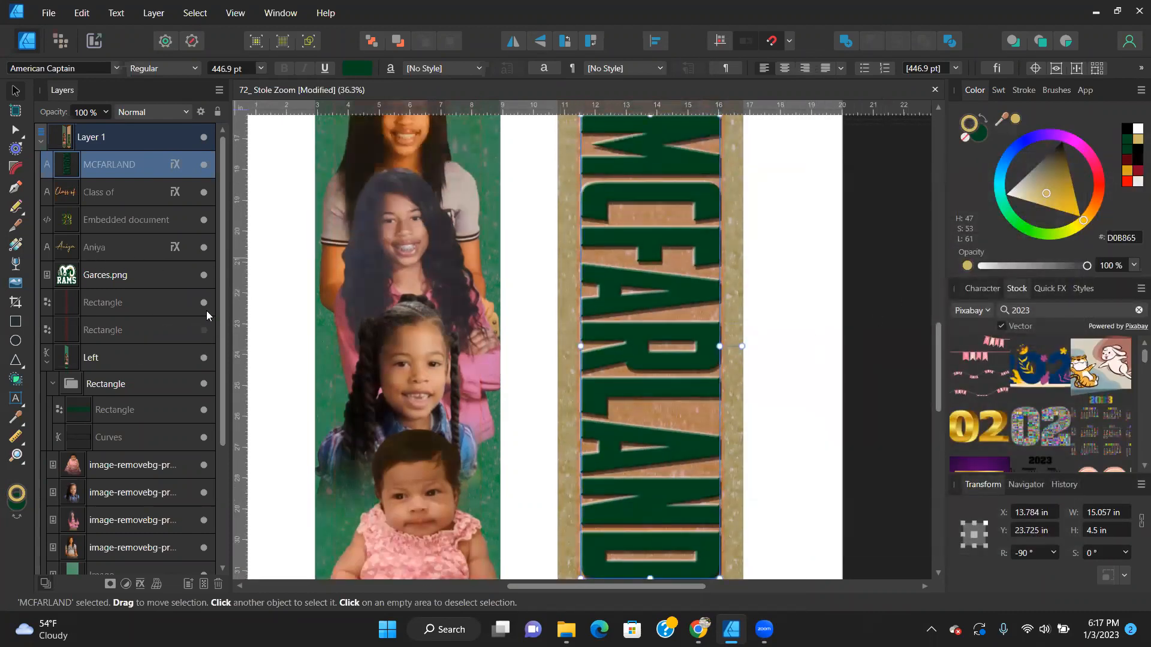
pyautogui.click(205, 301)
pyautogui.click(803, 269)
# Add a solid gold outline about 7.6 pt wide to the surname text.
pyautogui.click(675, 258)
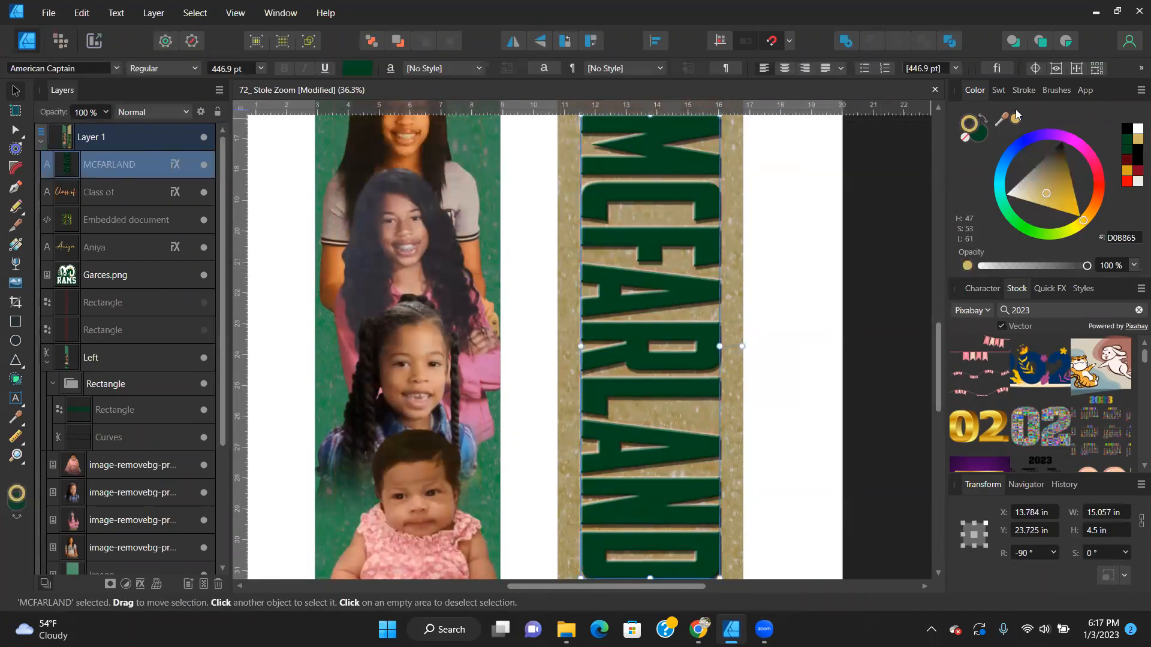
pyautogui.click(1029, 90)
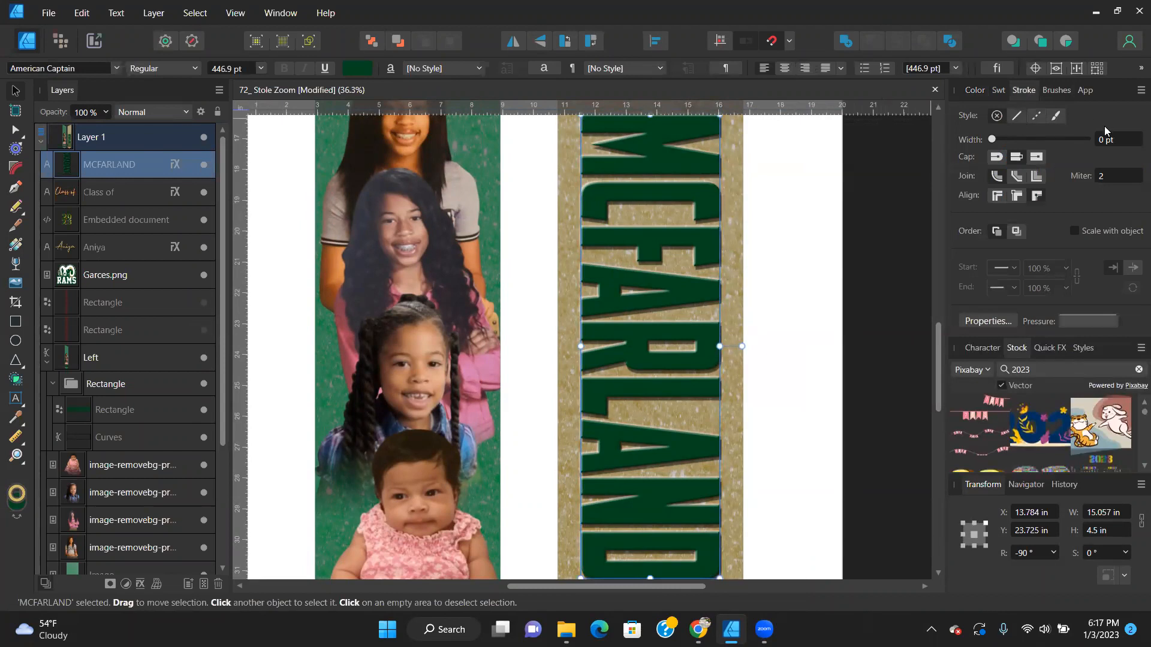
pyautogui.click(1017, 117)
pyautogui.moveTo(992, 139); pyautogui.dragTo(1028, 141)
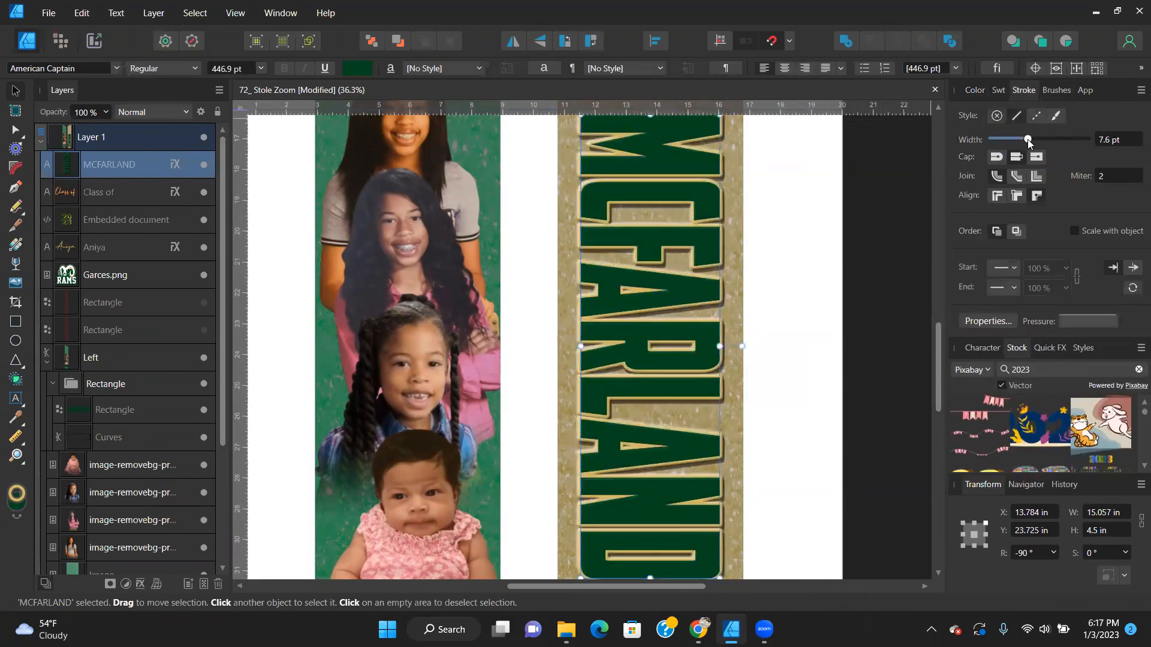
# Set the surname outline's miter limit to 10 and its width to 5 pt.
pyautogui.click(1118, 174)
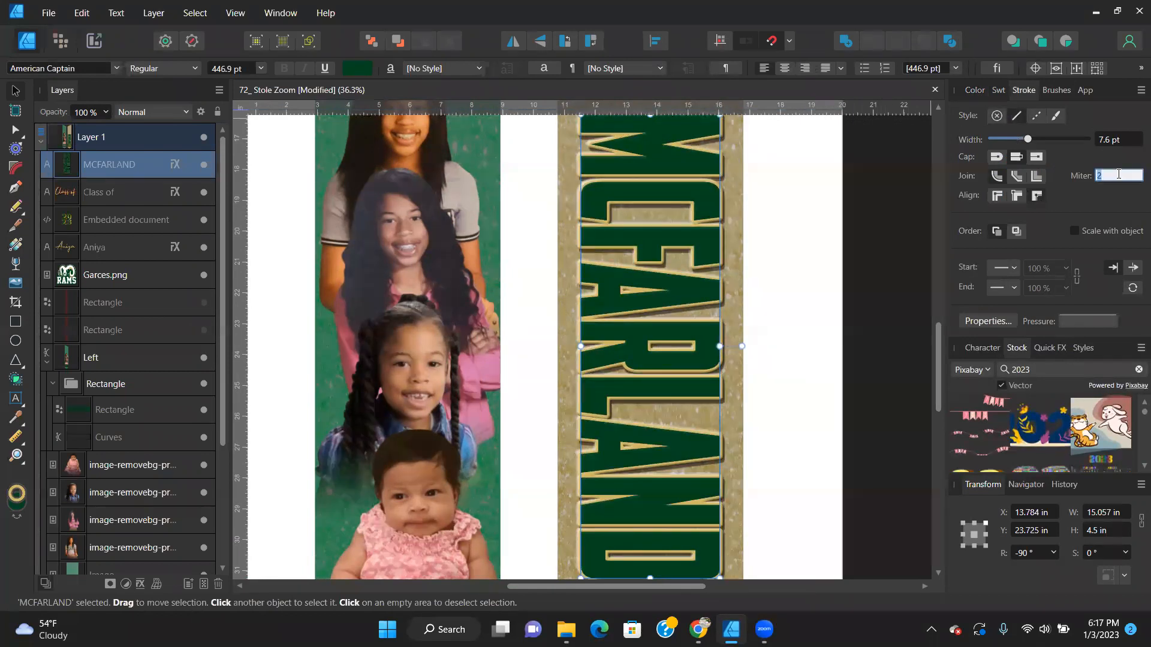
pyautogui.scroll(5, 704, 267)
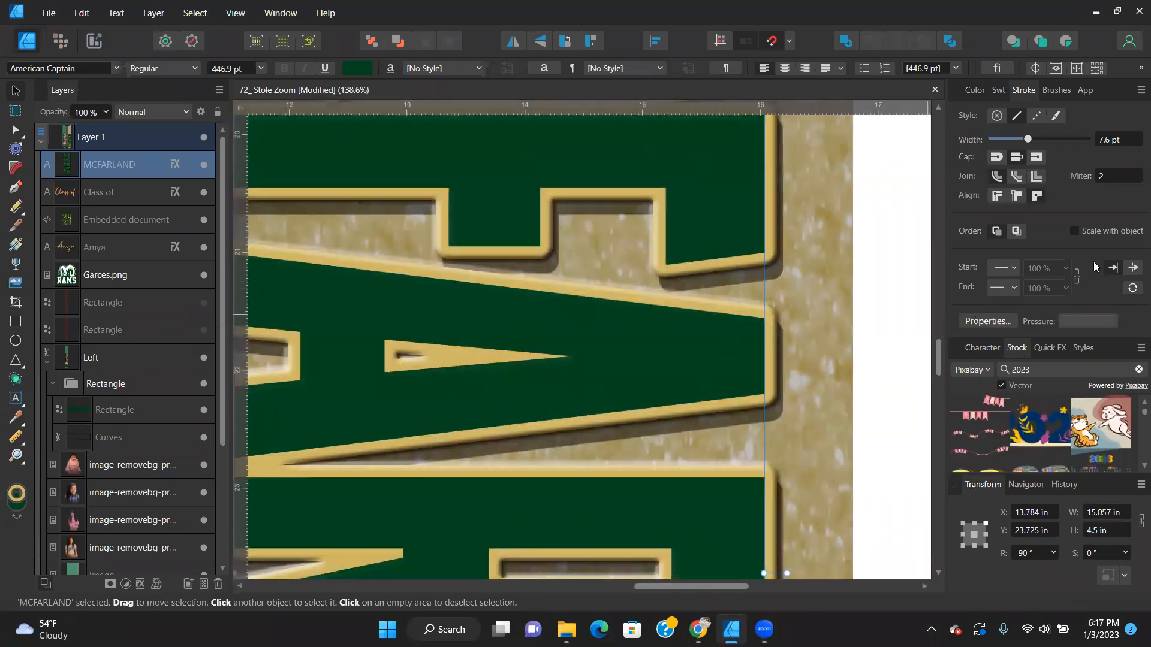
pyautogui.write('10')
pyautogui.press('Return')
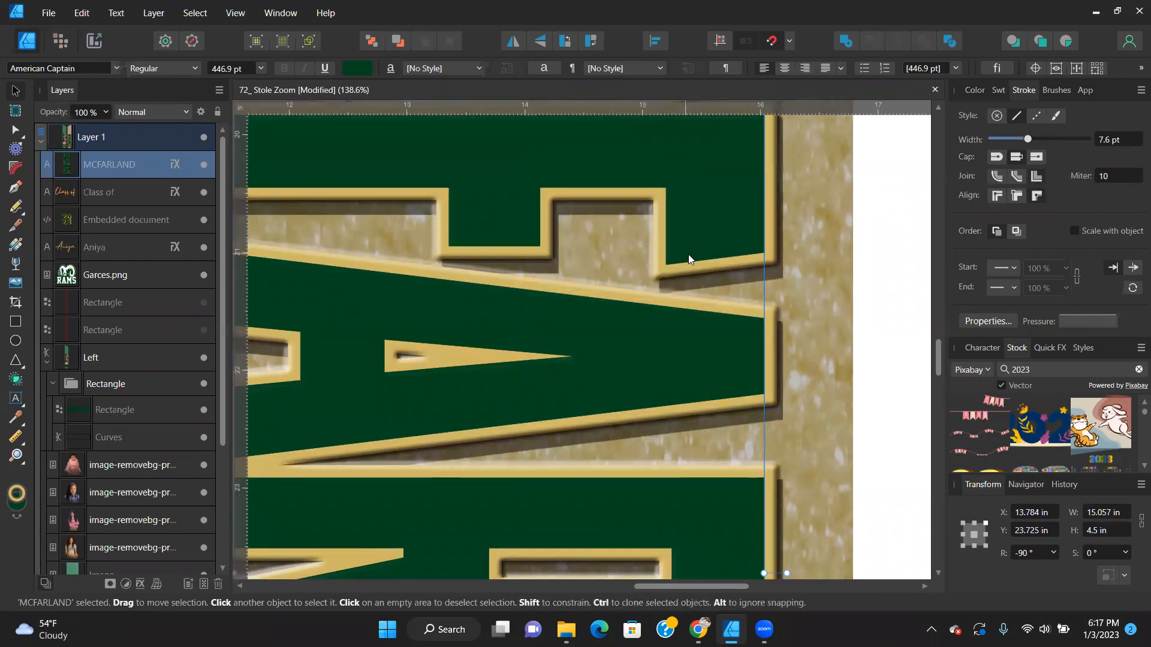
pyautogui.scroll(-4, 669, 269)
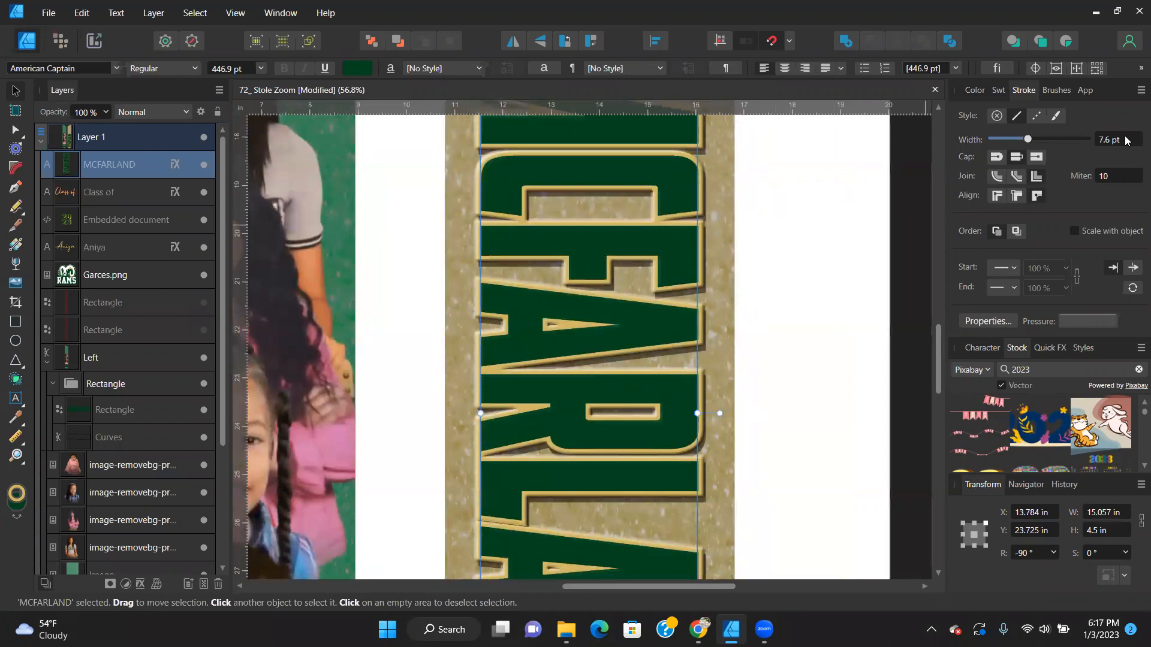
pyautogui.click(1125, 140)
pyautogui.write('5')
pyautogui.press('Return')
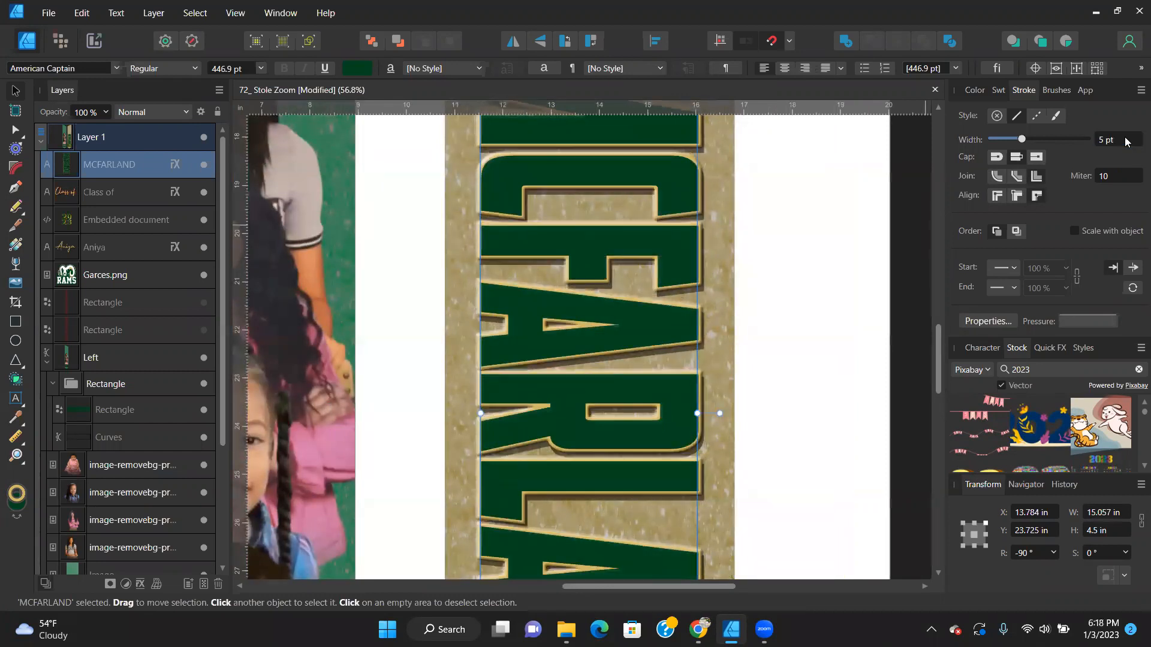
# Place a copy of the script first name over the surname at about X 13.8 in, Y 23.7 in, in front of all other objects.
pyautogui.scroll(-4, 792, 273)
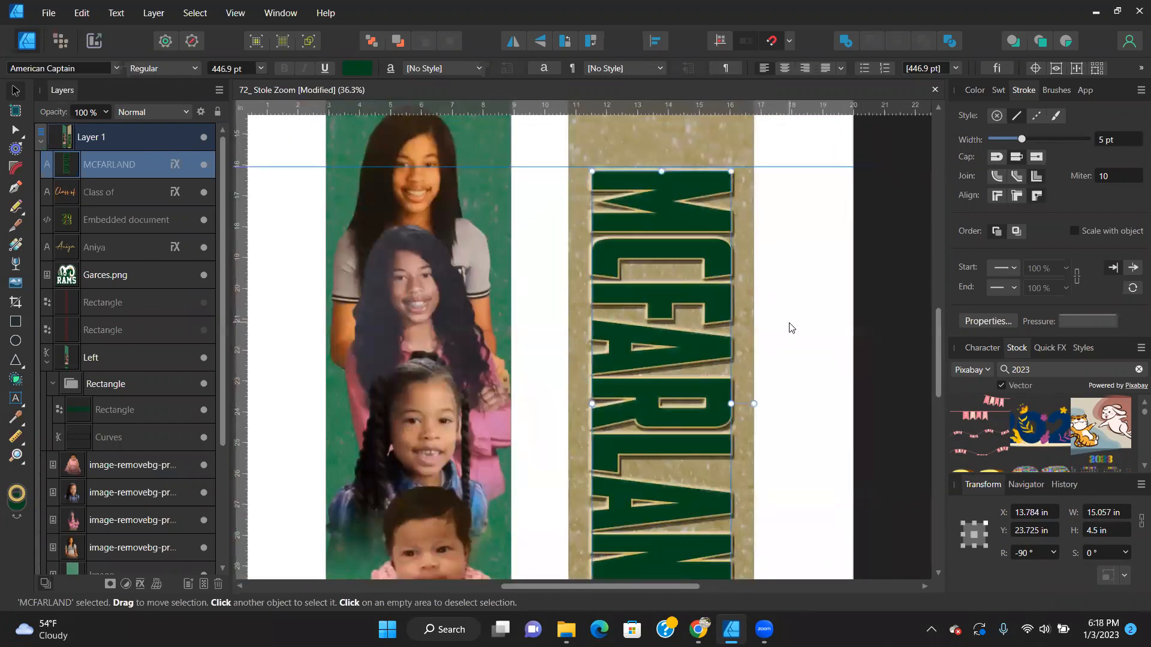
pyautogui.scroll(-2, 804, 252)
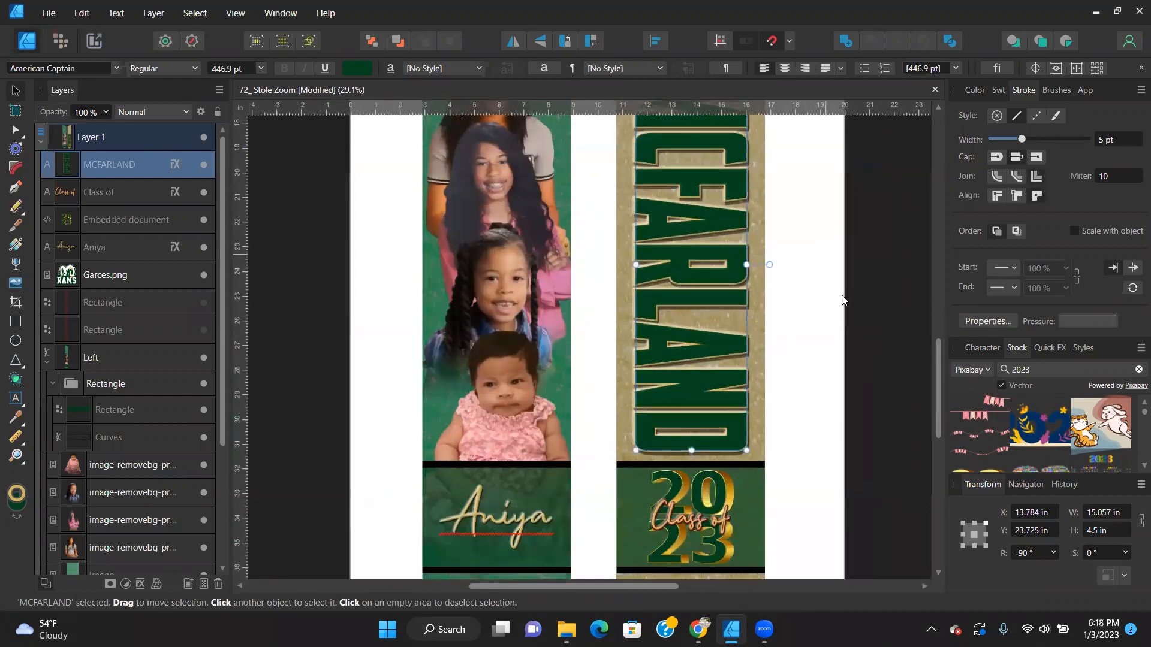
pyautogui.scroll(1, 830, 312)
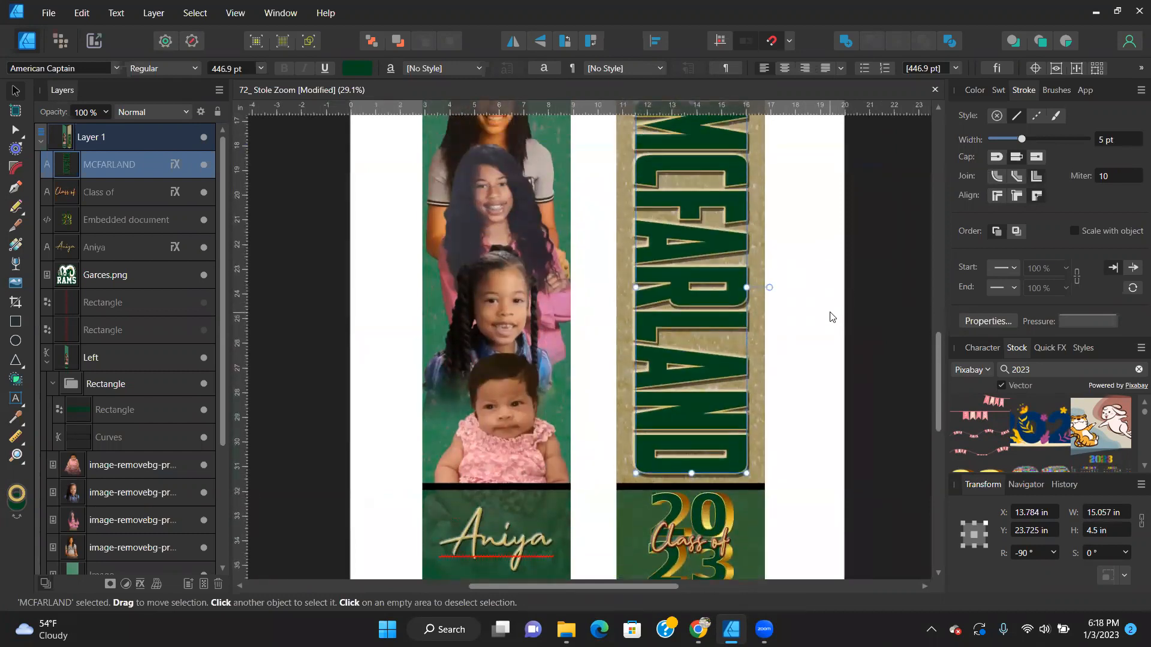
pyautogui.scroll(2, 781, 352)
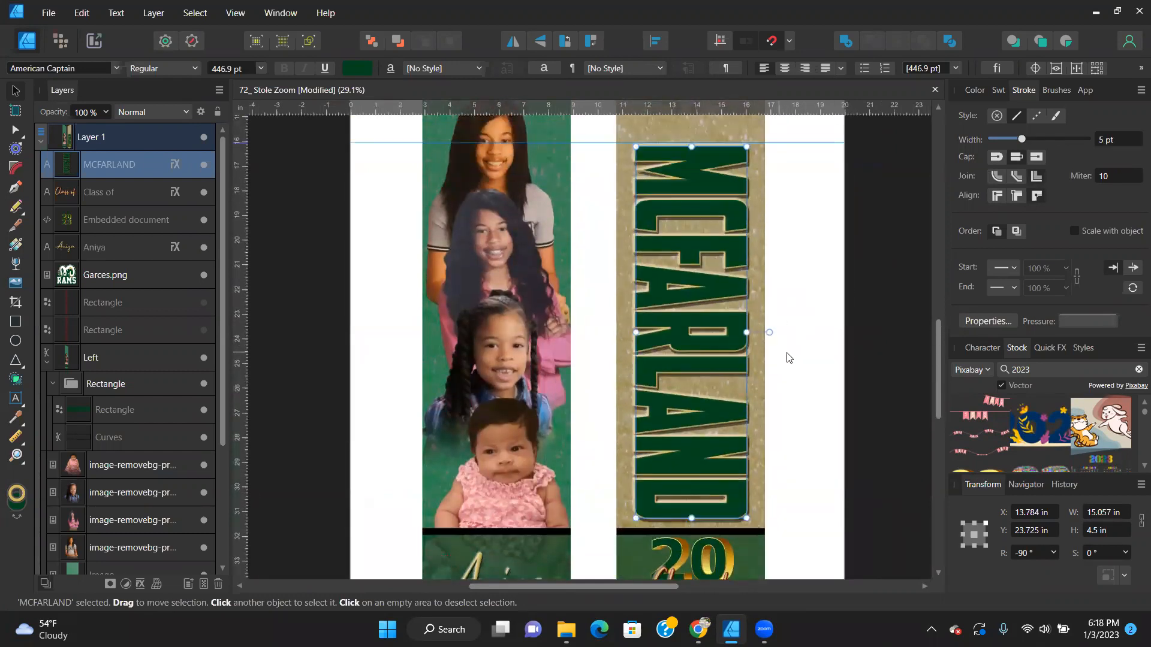
pyautogui.scroll(-3, 677, 392)
pyautogui.click(521, 525)
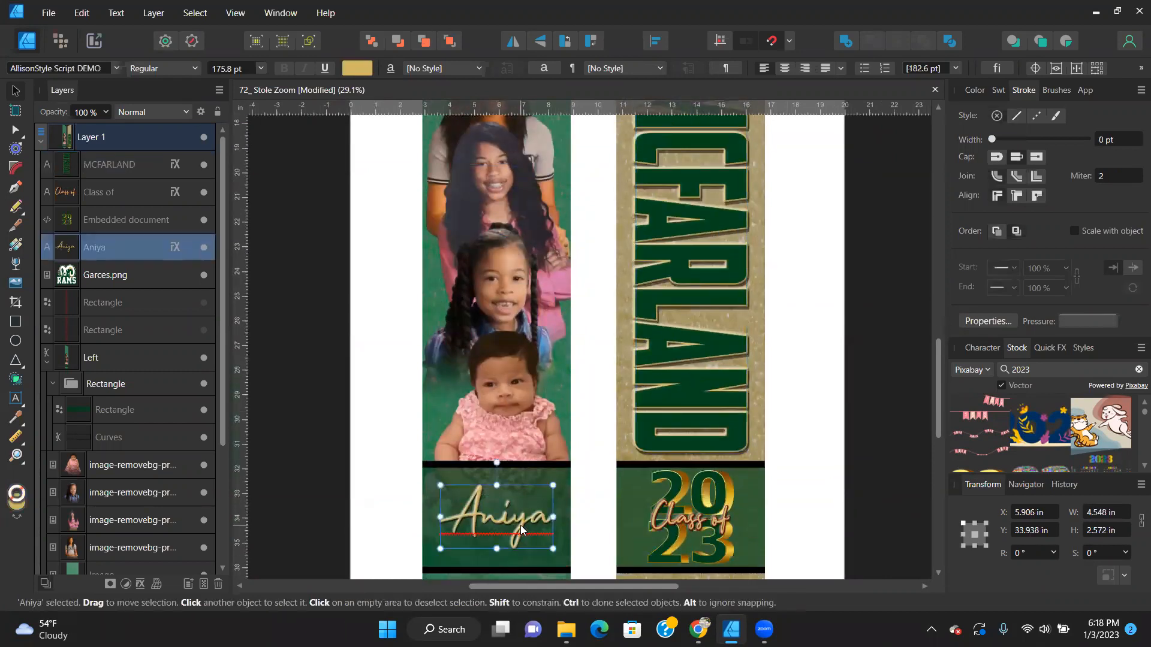
pyautogui.hotkey('ctrl', 'j')
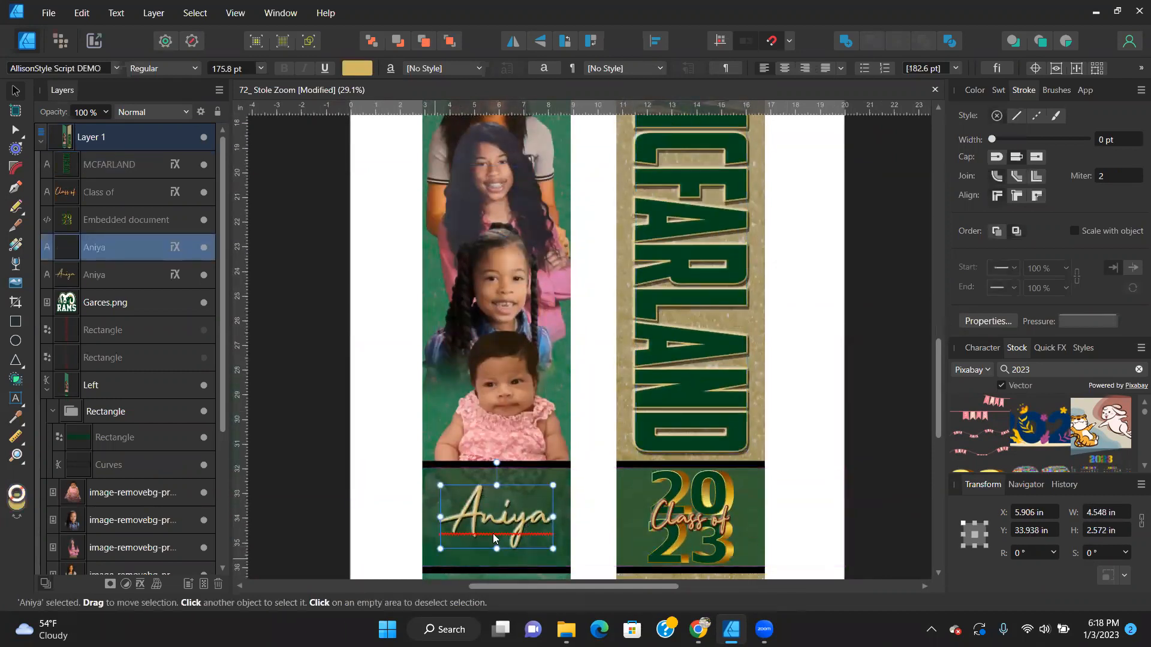
pyautogui.moveTo(539, 523); pyautogui.dragTo(717, 267)
pyautogui.click(452, 43)
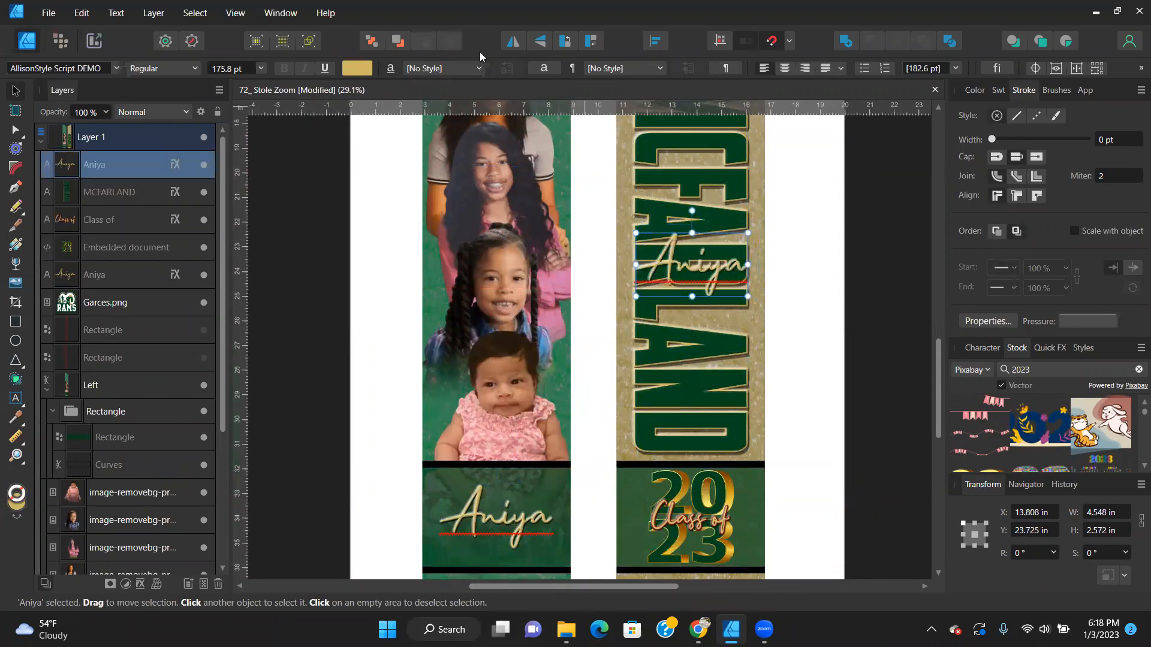
# Replace the wording of the script text copy over the surname with "Class President".
pyautogui.tripleClick(713, 274)
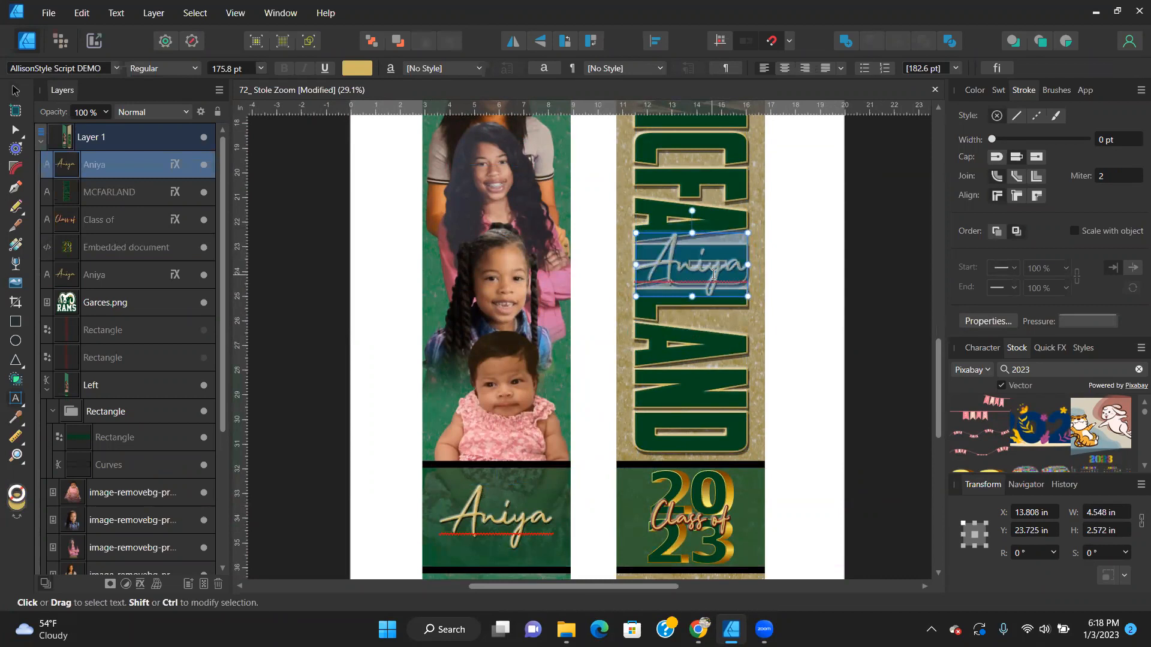
pyautogui.write('cLASS')
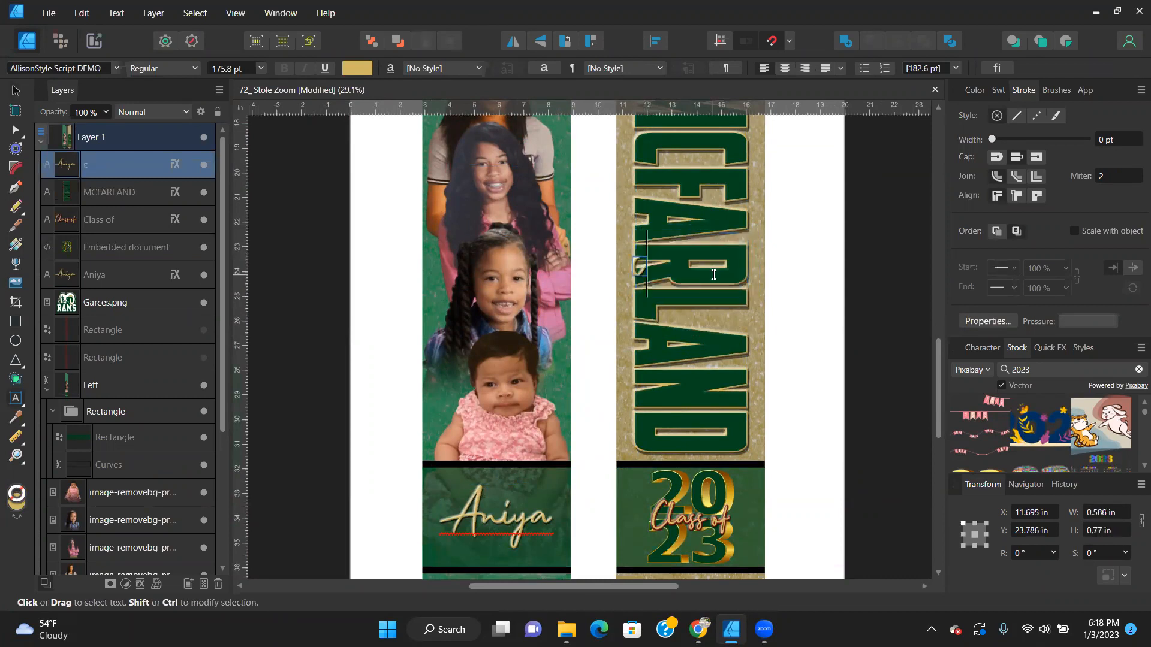
pyautogui.press('BackSpace')
pyautogui.press('BackSpace')
pyautogui.press('BackSpace')
pyautogui.press('BackSpace')
pyautogui.press('BackSpace')
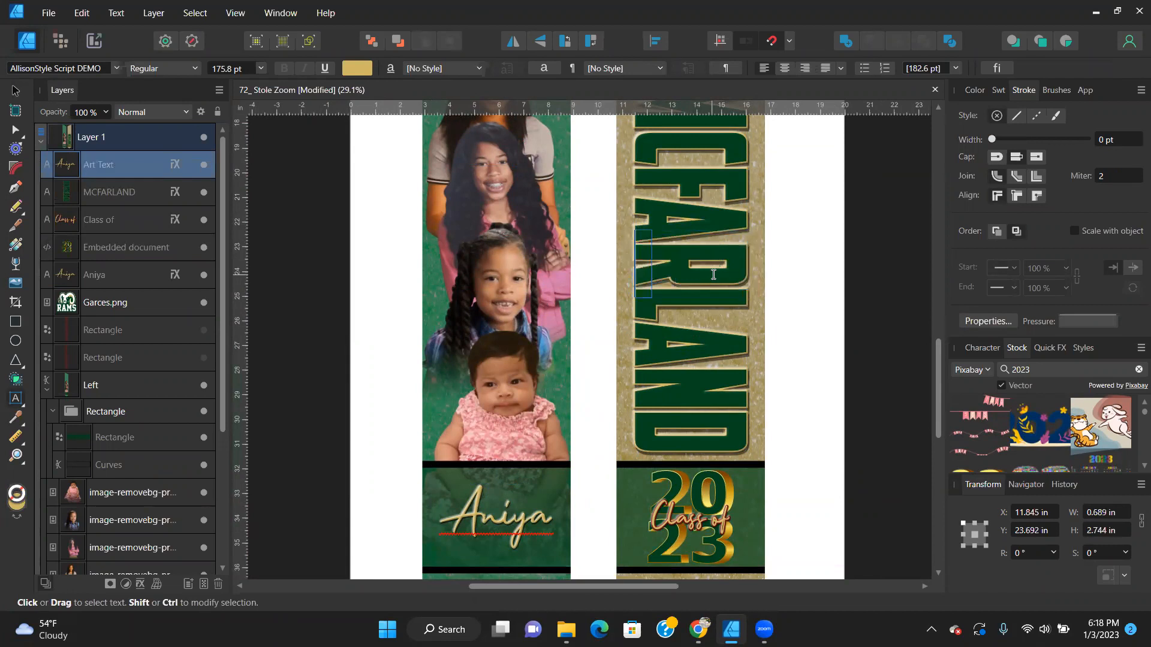
pyautogui.write('Class Preis')
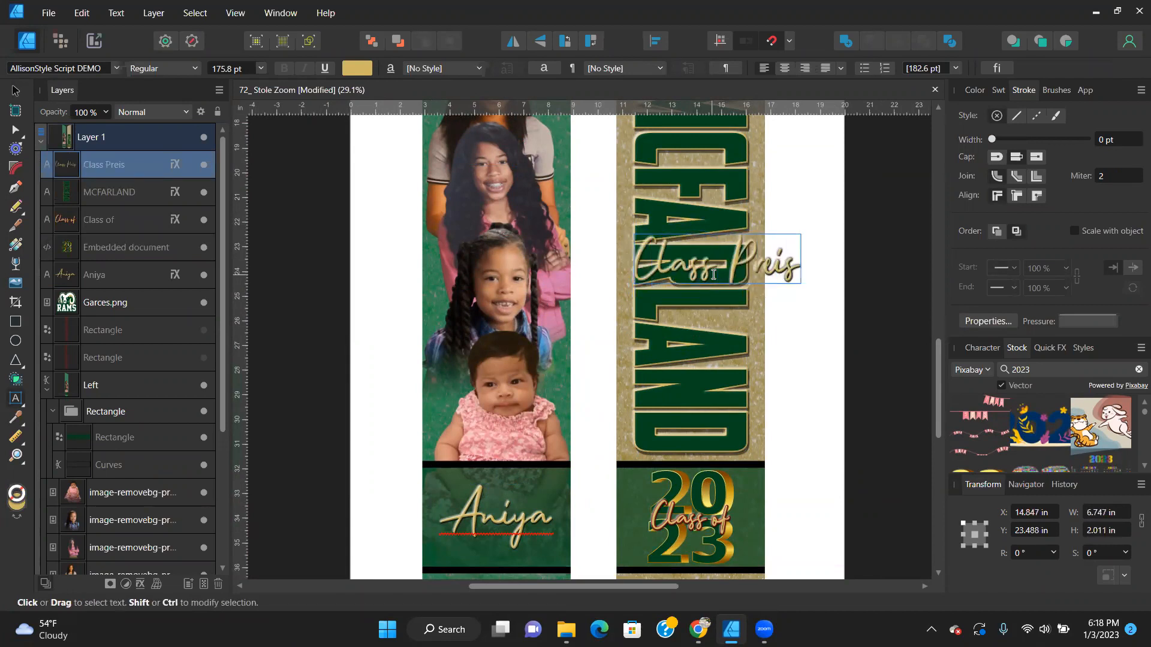
pyautogui.press('BackSpace')
pyautogui.press('BackSpace')
pyautogui.write('sident')
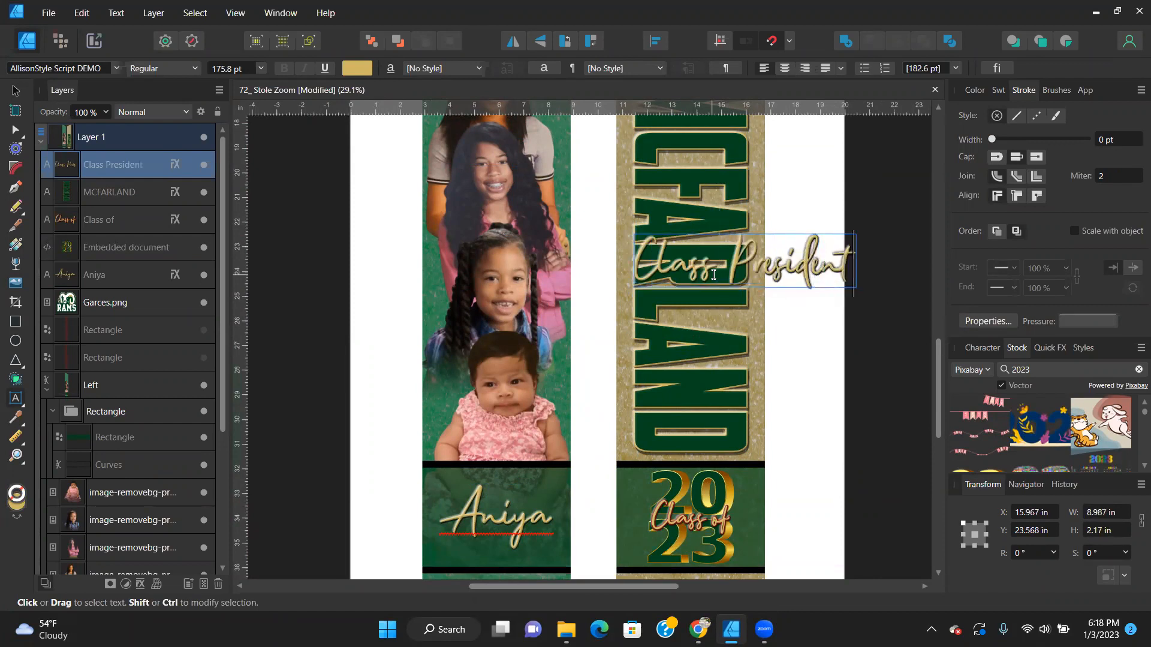
pyautogui.press('Escape')
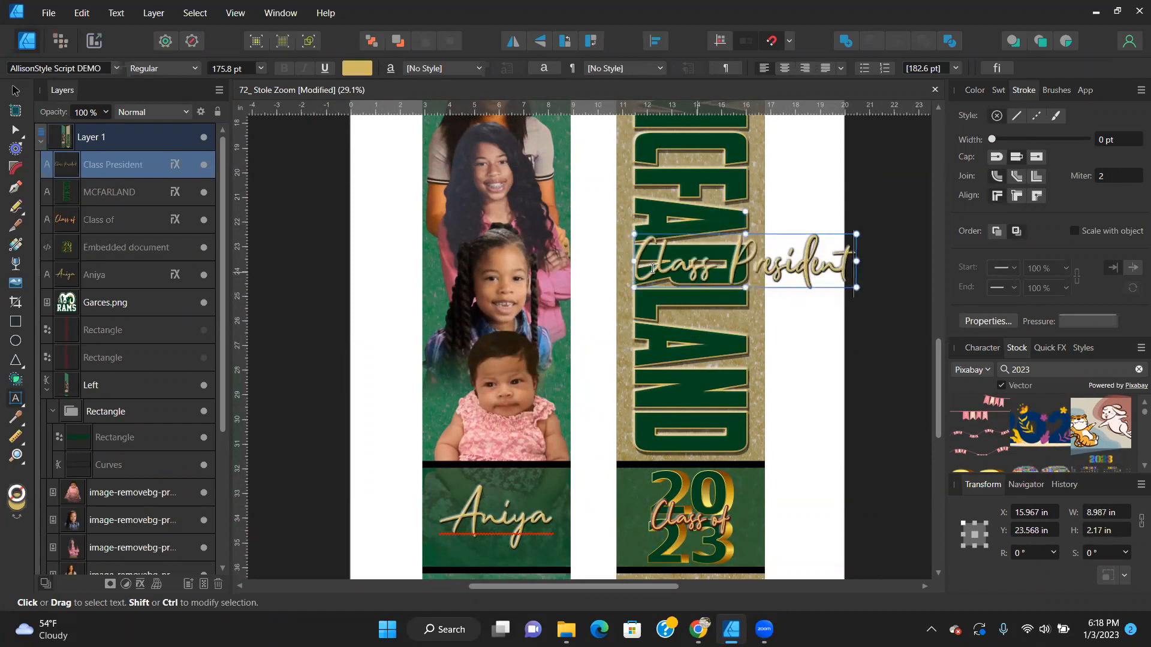
# Rotate the "Class President" text to -90° so it reads downward along the surname.
pyautogui.click(15, 90)
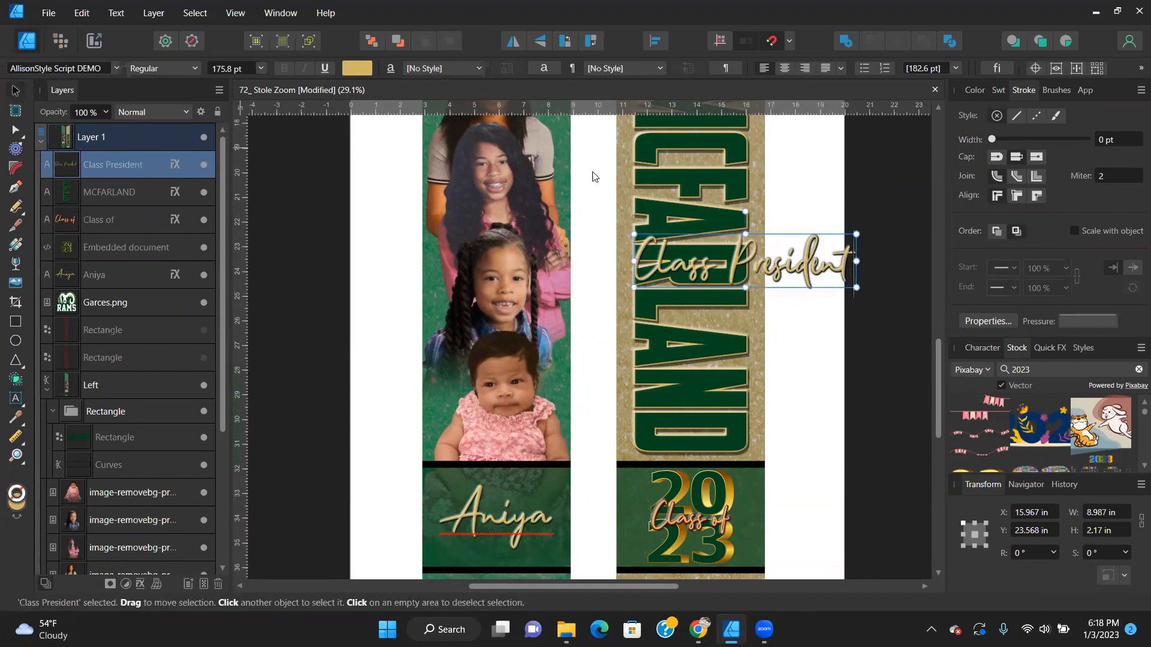
pyautogui.click(1035, 554)
pyautogui.write('90')
pyautogui.press('Return')
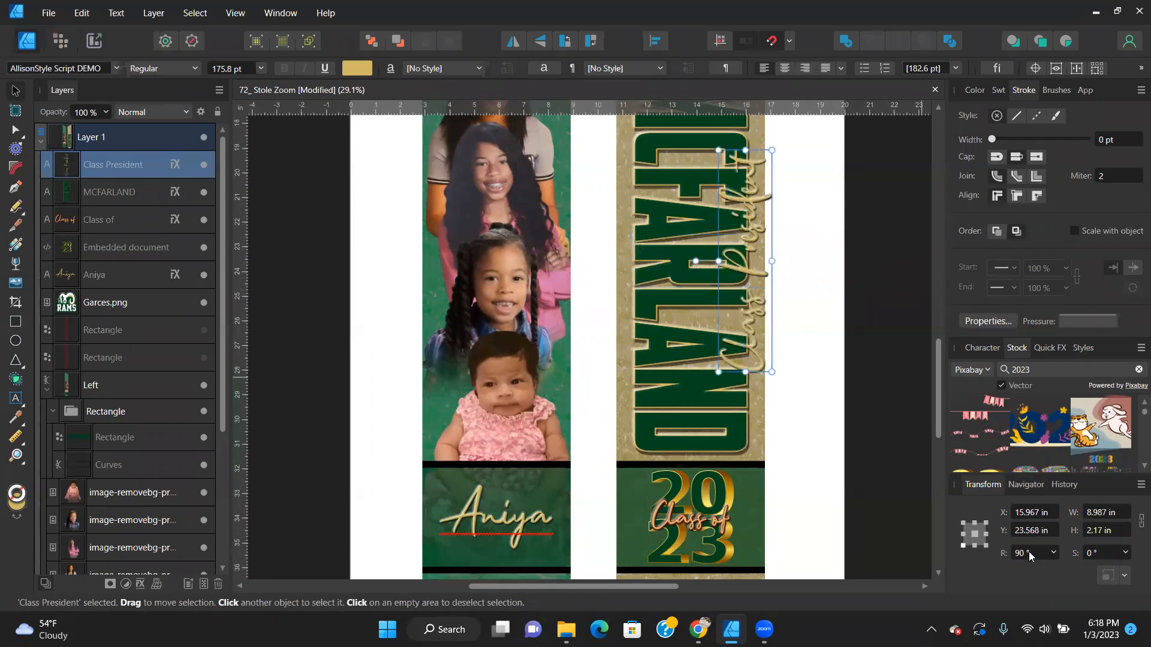
pyautogui.write('-90')
pyautogui.press('Return')
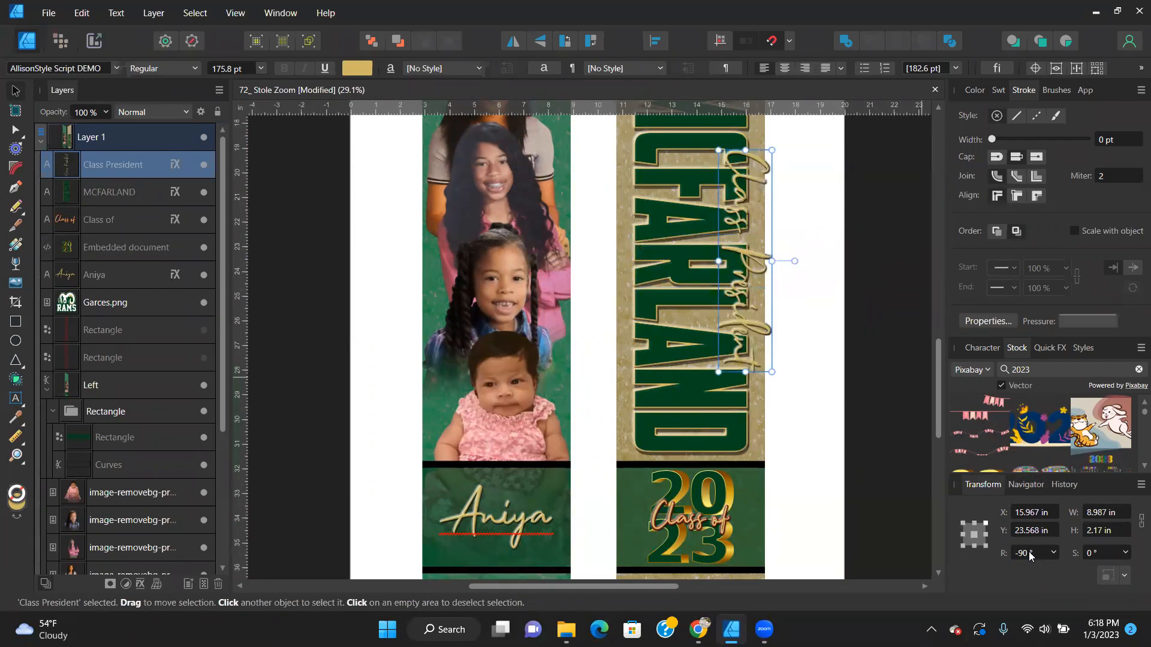
# Move the "Class President" text onto the middle of the surname and stretch it to about 12.4 in long.
pyautogui.scroll(-1, 809, 369)
pyautogui.scroll(2, 809, 383)
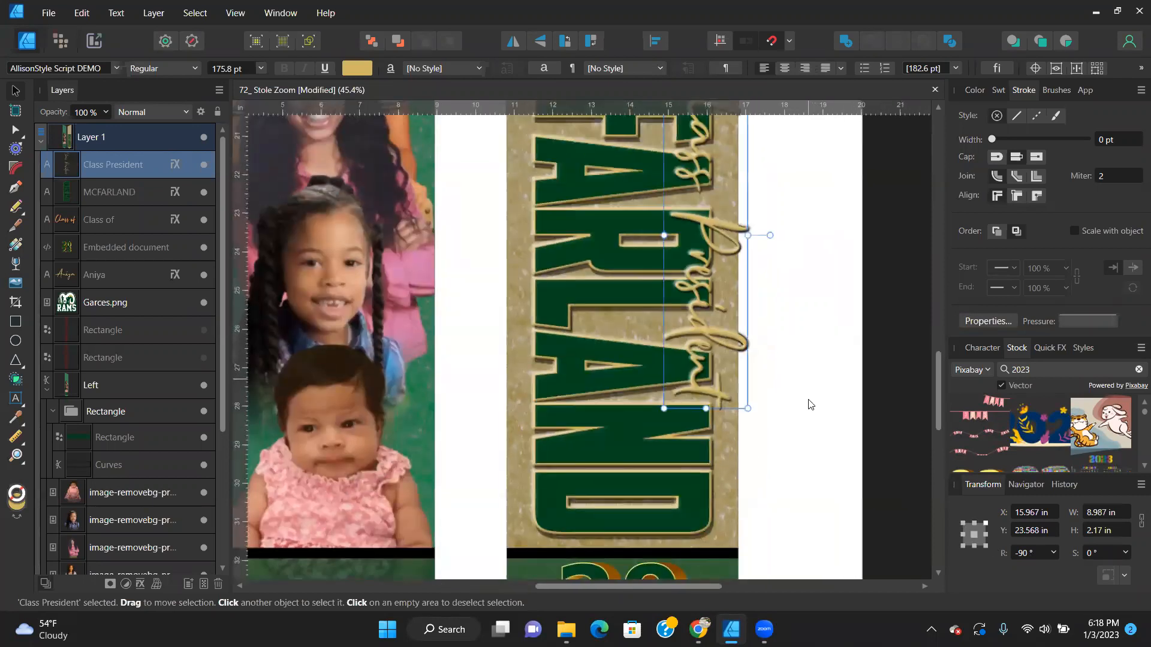
pyautogui.scroll(-2, 809, 404)
pyautogui.moveTo(756, 360); pyautogui.dragTo(704, 364)
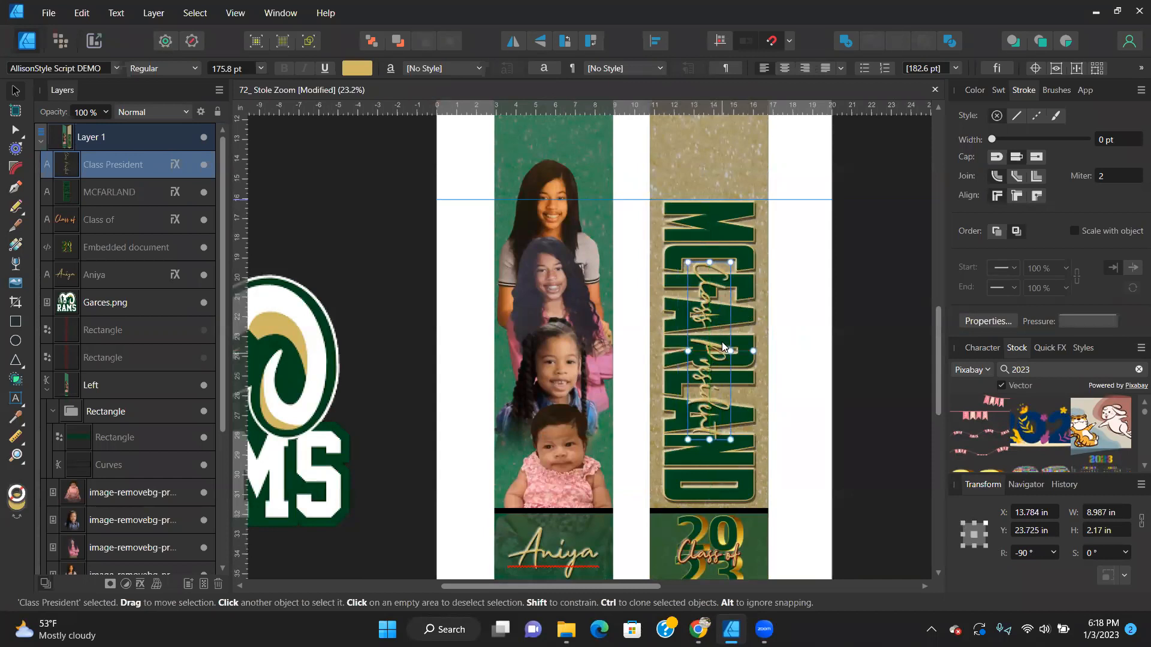
pyautogui.moveTo(713, 255); pyautogui.dragTo(719, 223)
pyautogui.scroll(3, 708, 326)
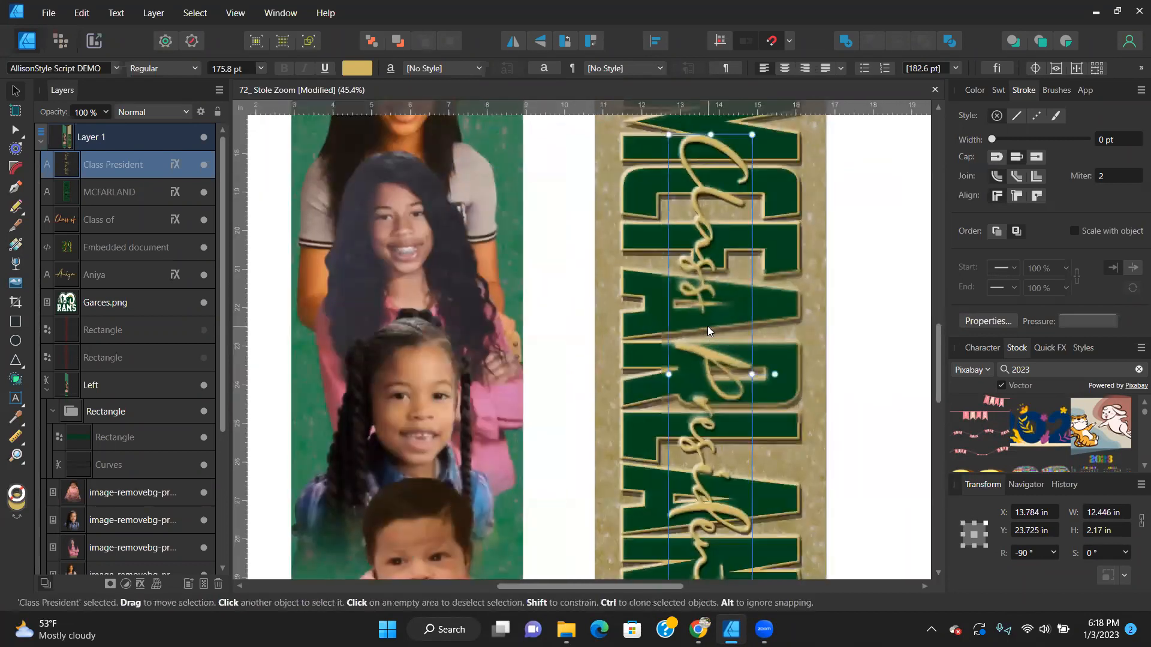
# Reposition the "Class President" text and align it with the surname, centred both horizontally and vertically within the selection bounds.
pyautogui.scroll(4, 706, 295)
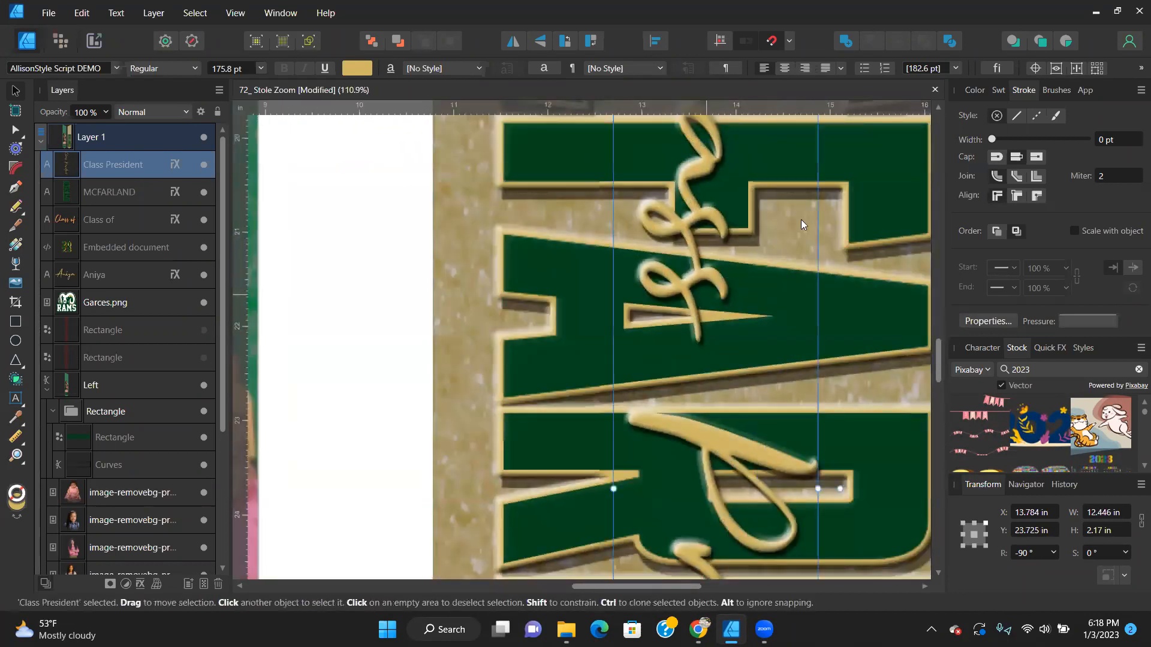
pyautogui.scroll(-4, 819, 258)
pyautogui.scroll(-3, 819, 257)
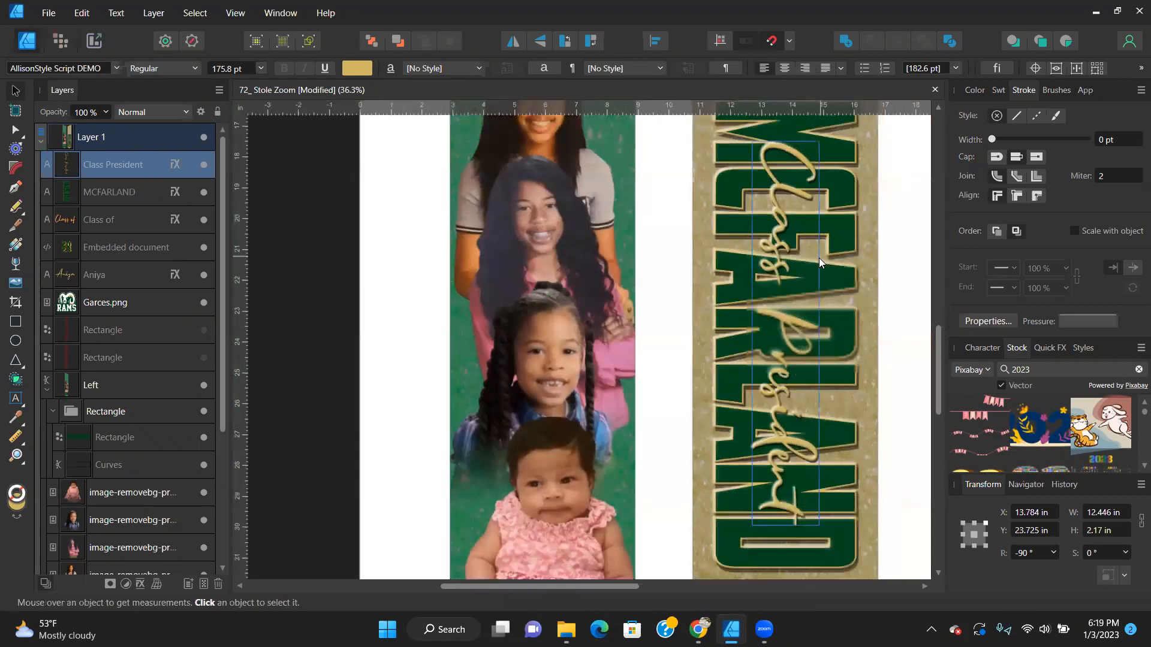
pyautogui.moveTo(797, 306); pyautogui.dragTo(799, 305)
pyautogui.moveTo(801, 304); pyautogui.dragTo(807, 274)
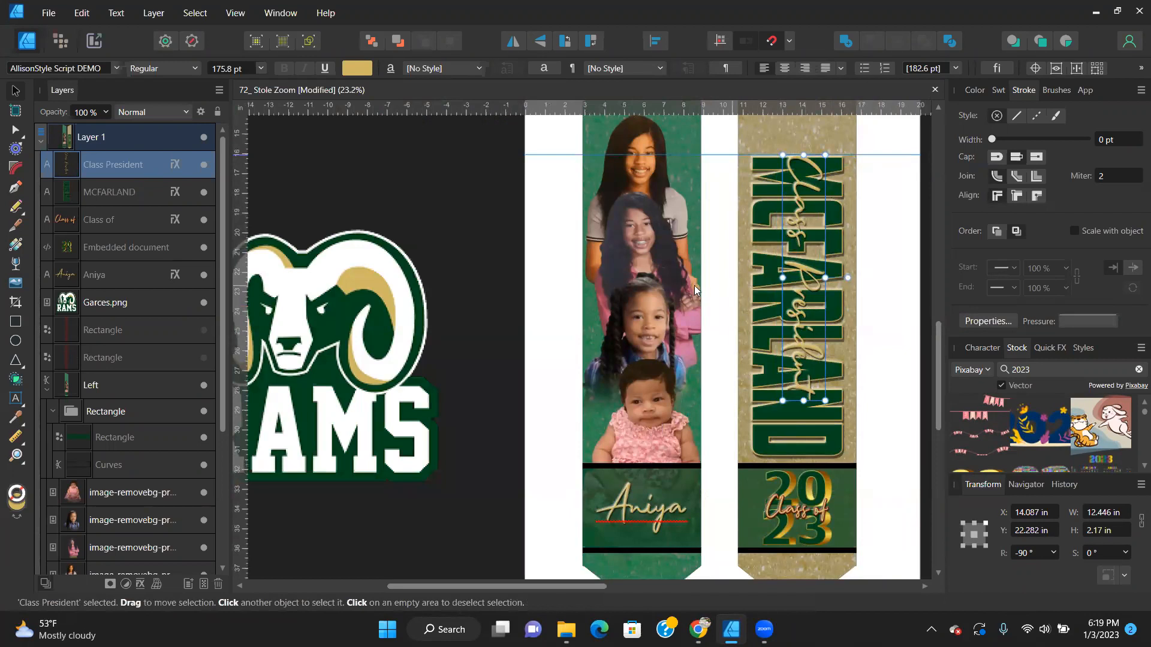
pyautogui.keyDown('shift'); pyautogui.click(105, 189); pyautogui.keyUp('shift')
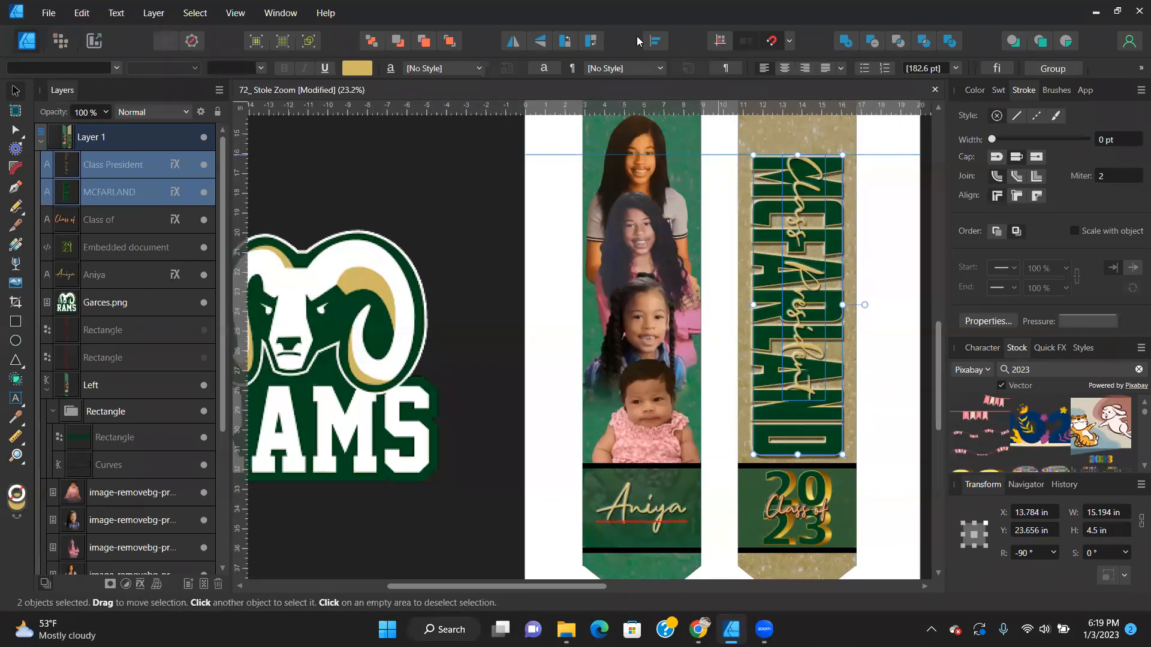
pyautogui.click(657, 42)
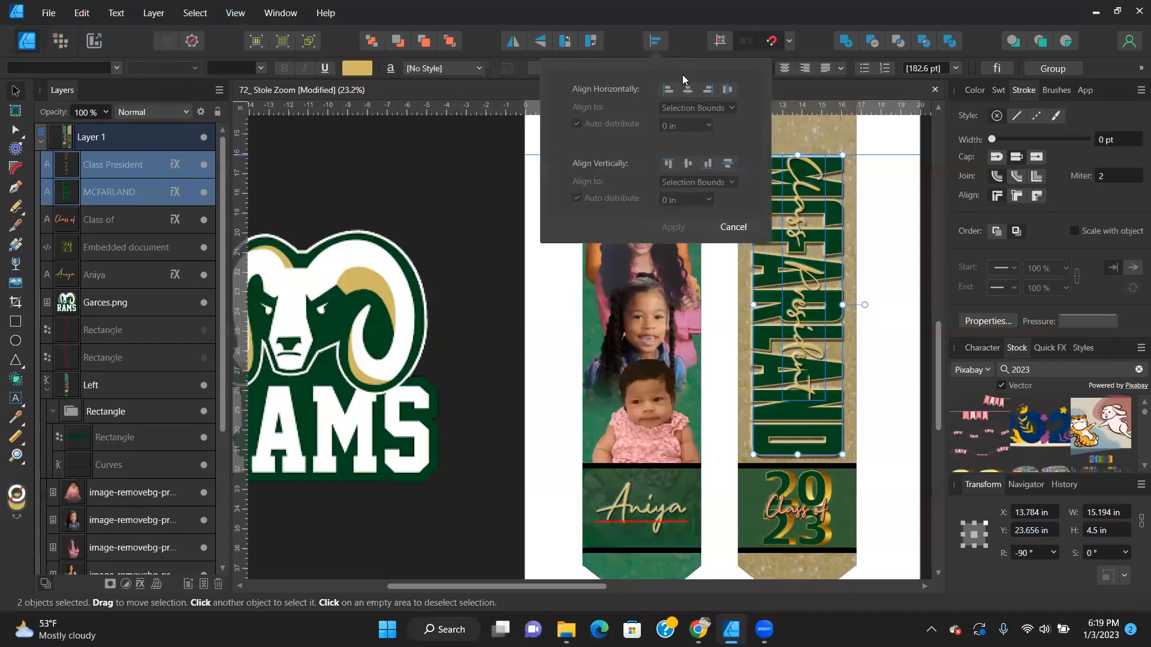
pyautogui.click(689, 89)
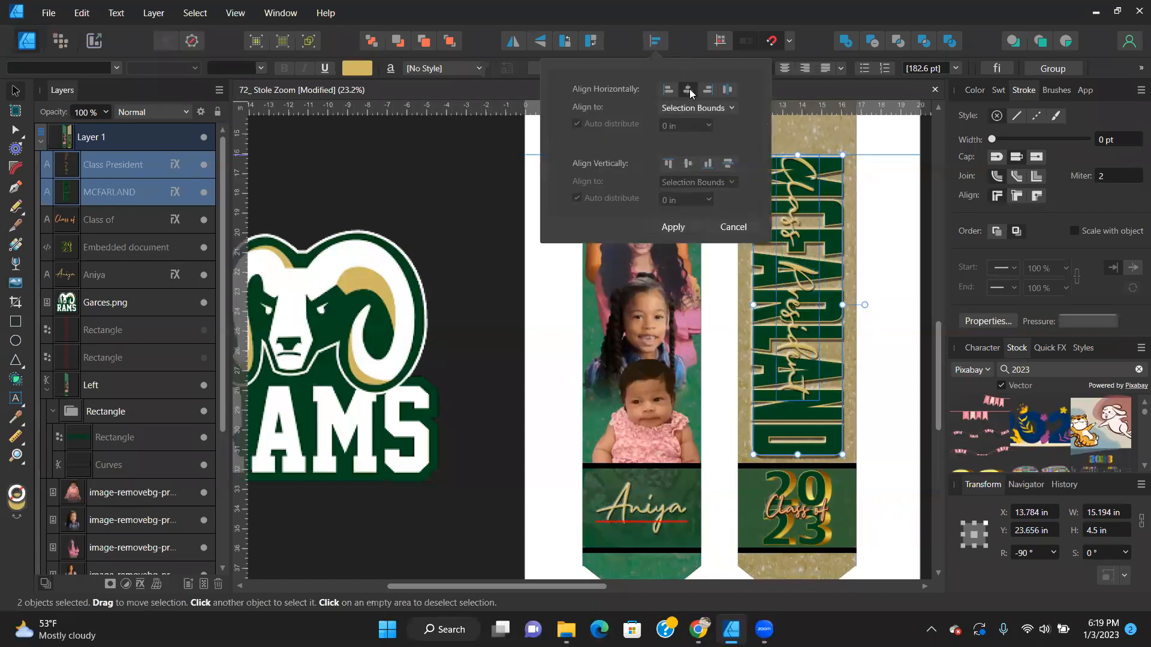
pyautogui.click(688, 164)
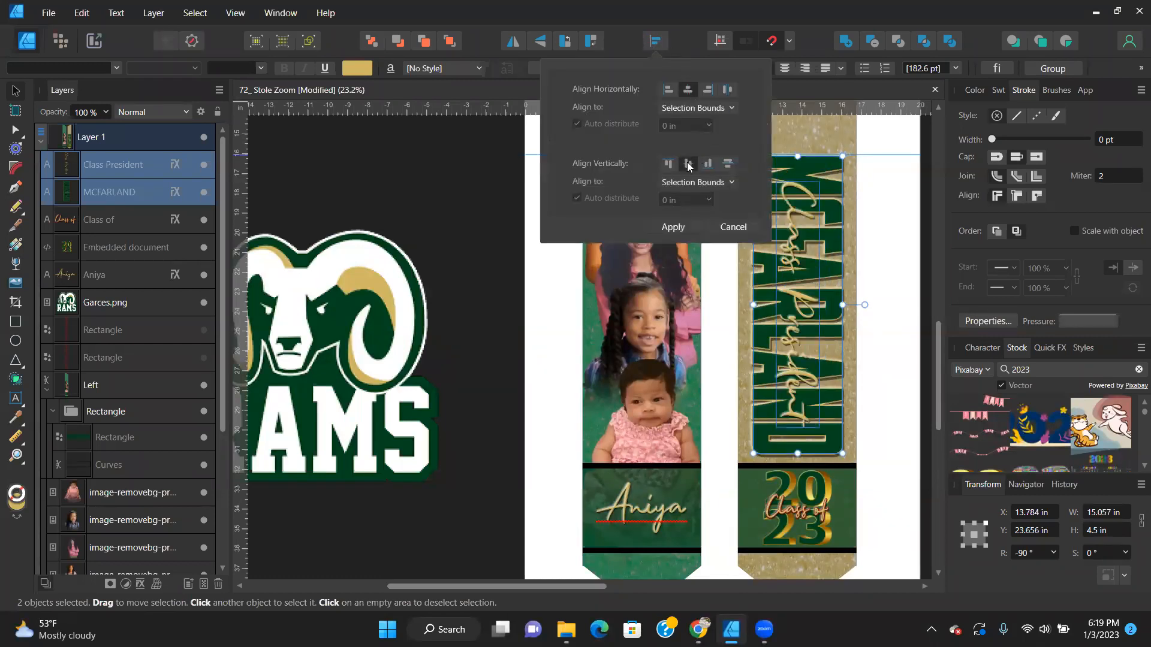
pyautogui.click(673, 228)
pyautogui.hotkey('ctrl', 'd')
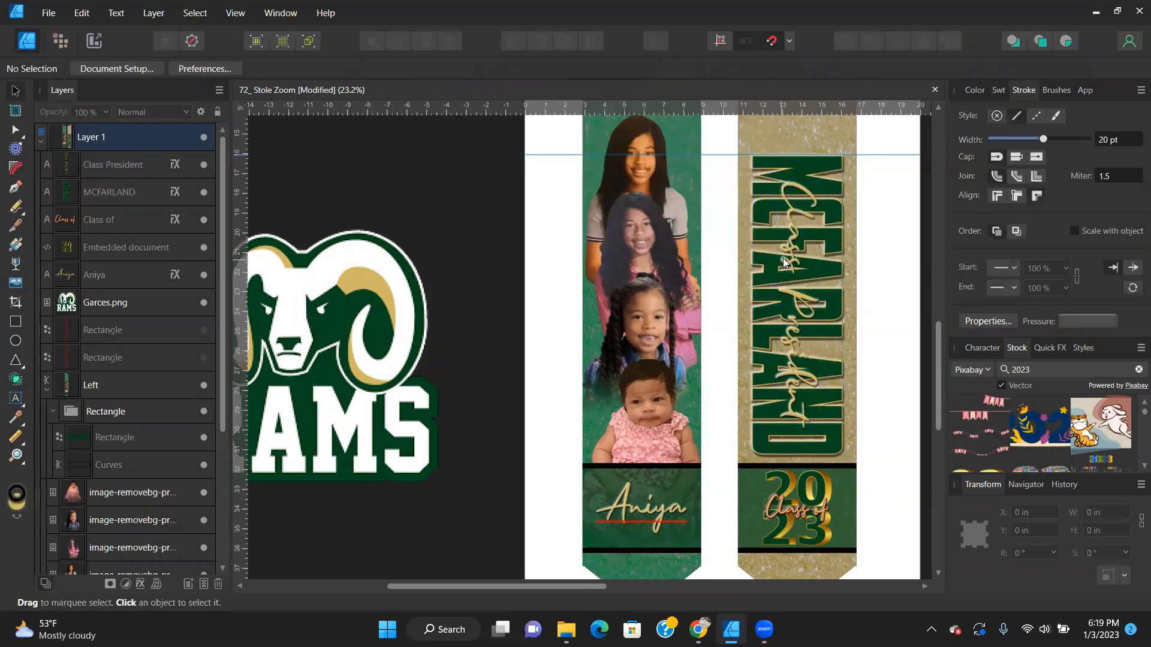
# Add a solid black outline 3 pt wide to the "Class President" text, aligned to the outside.
pyautogui.click(789, 254)
pyautogui.scroll(3, 815, 219)
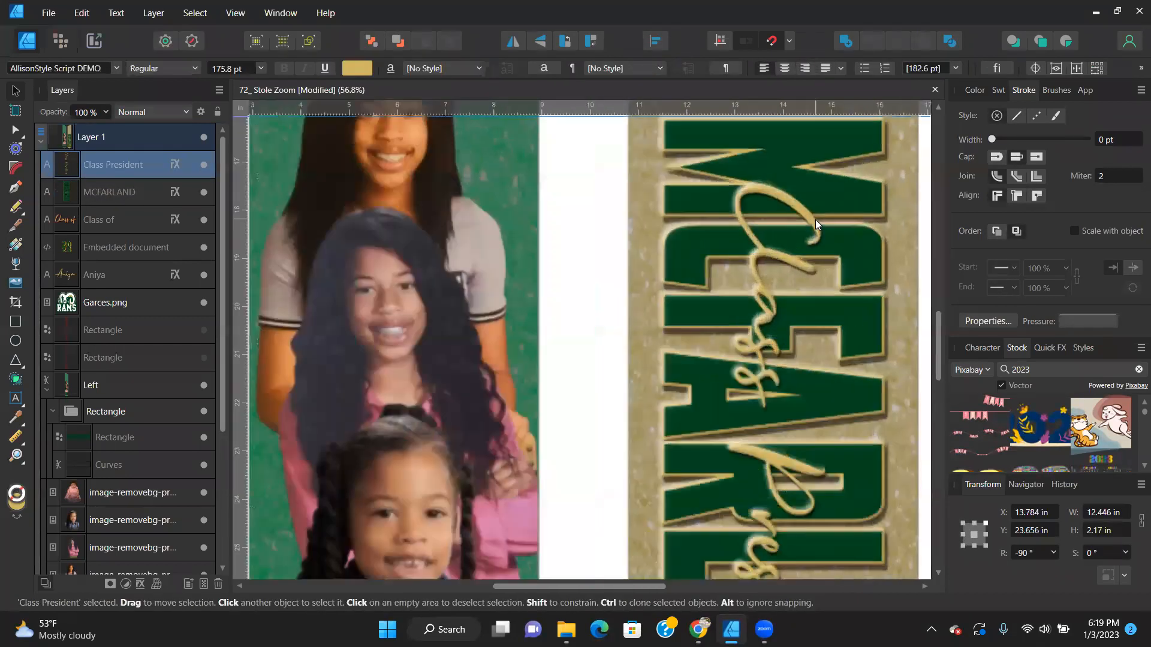
pyautogui.scroll(1, 815, 219)
pyautogui.click(1017, 116)
pyautogui.moveTo(1012, 140); pyautogui.dragTo(1019, 140)
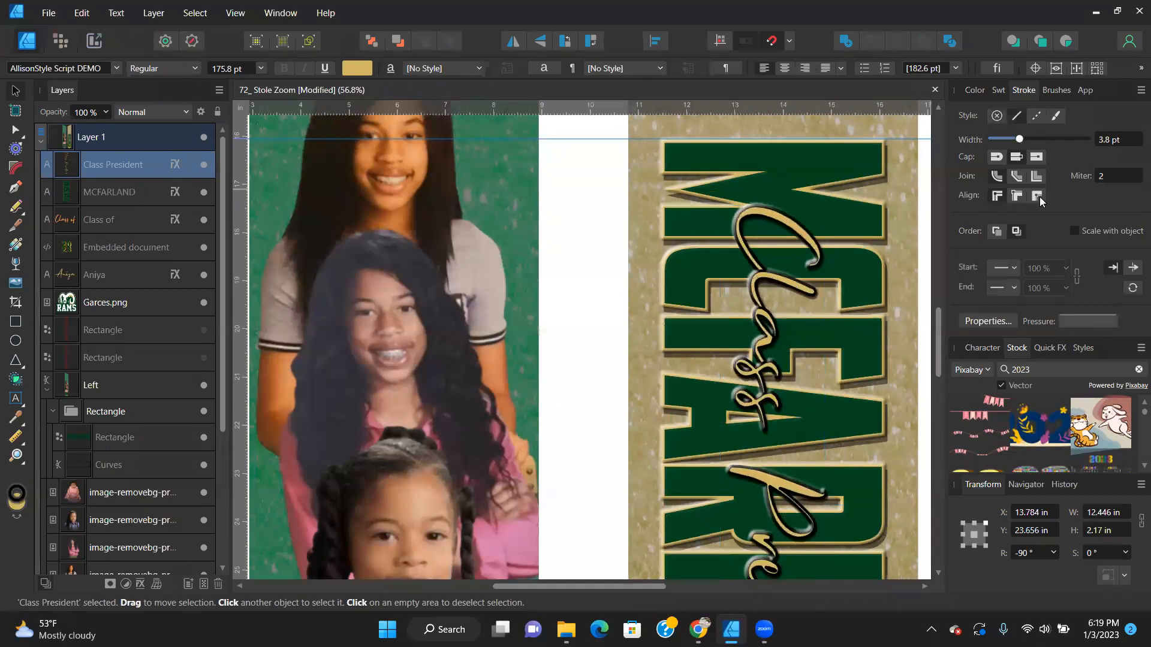
pyautogui.click(1105, 139)
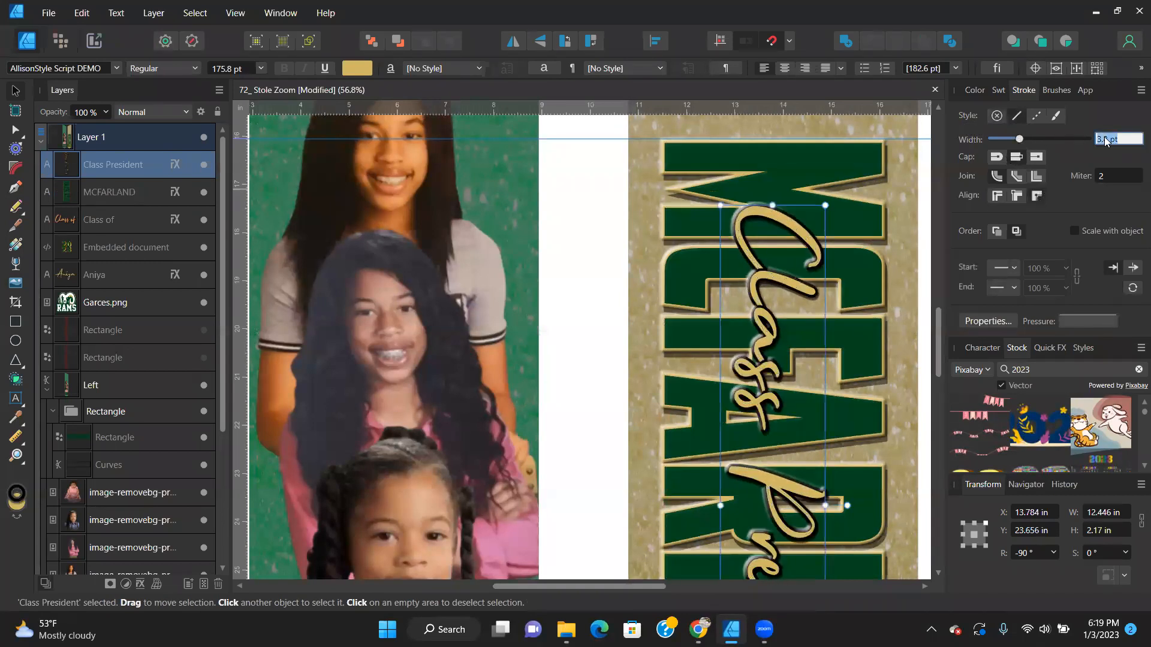
pyautogui.write('3')
pyautogui.press('Return')
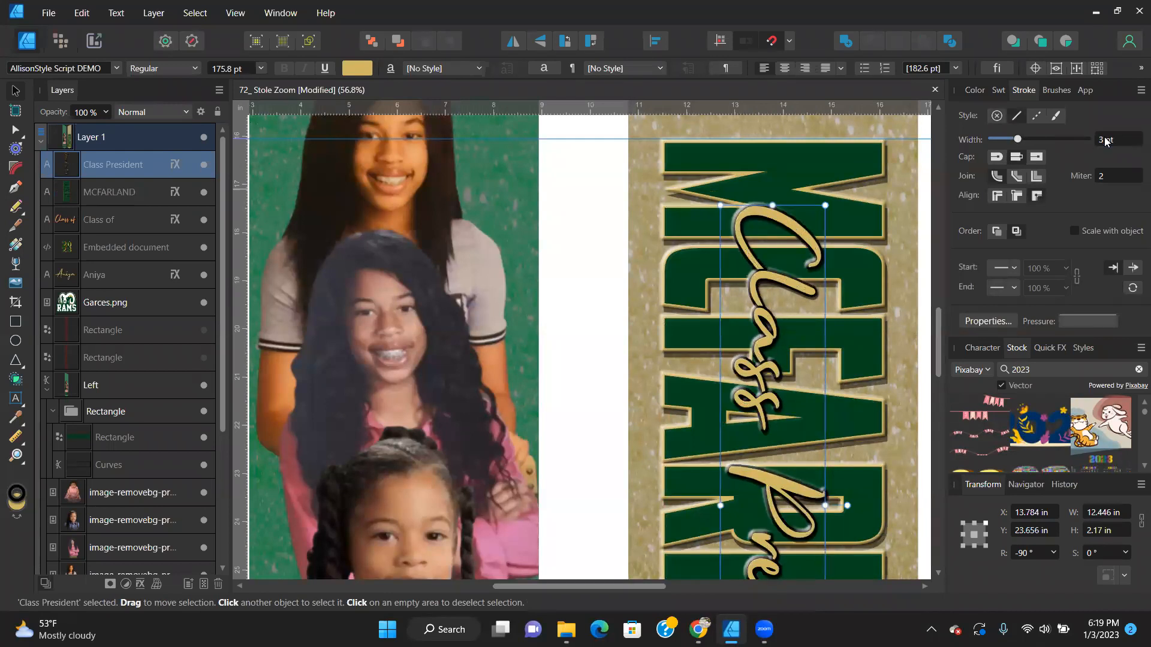
# Try the "Class President" outline in white and in dark green (00451E).
pyautogui.click(966, 90)
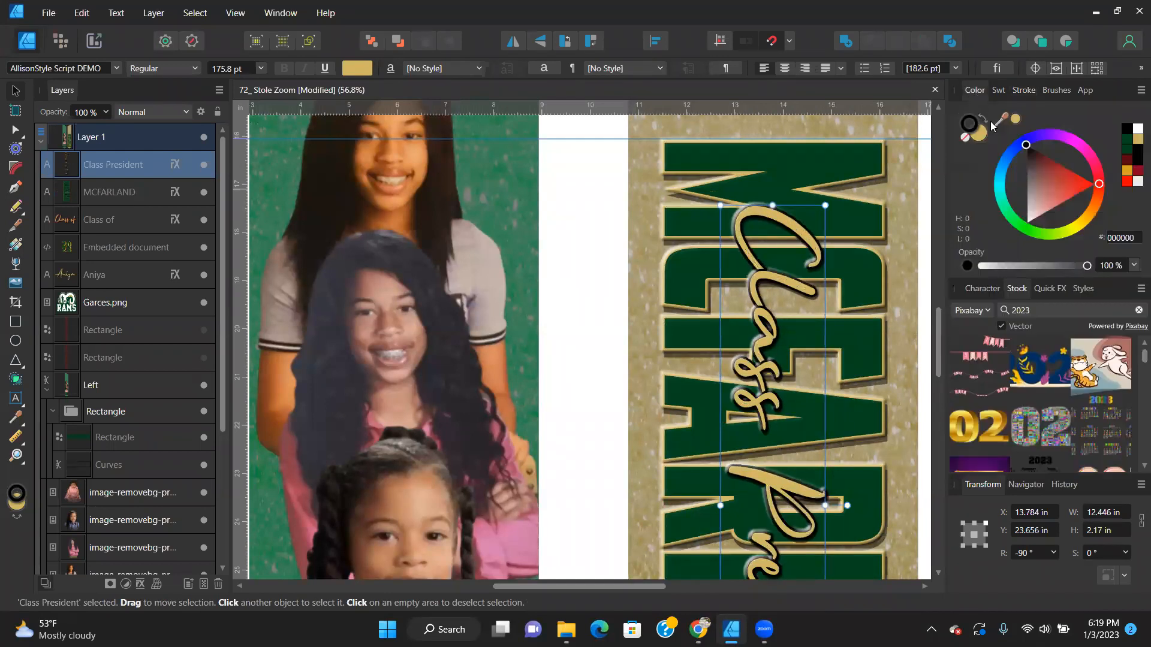
pyautogui.click(1137, 128)
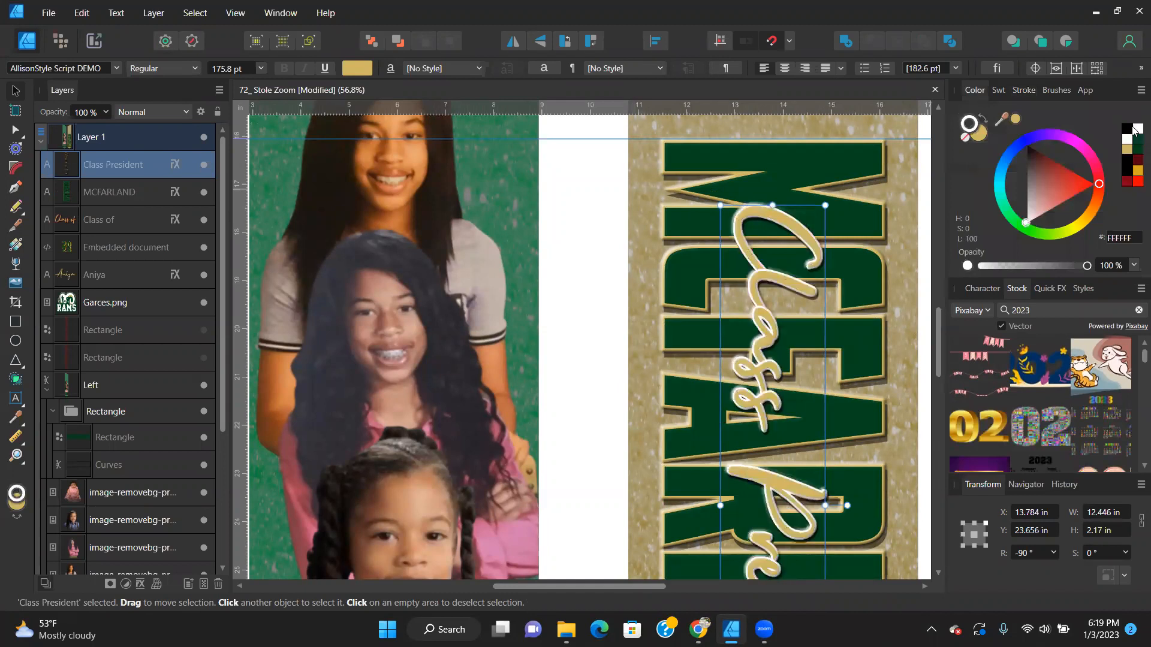
pyautogui.click(1133, 141)
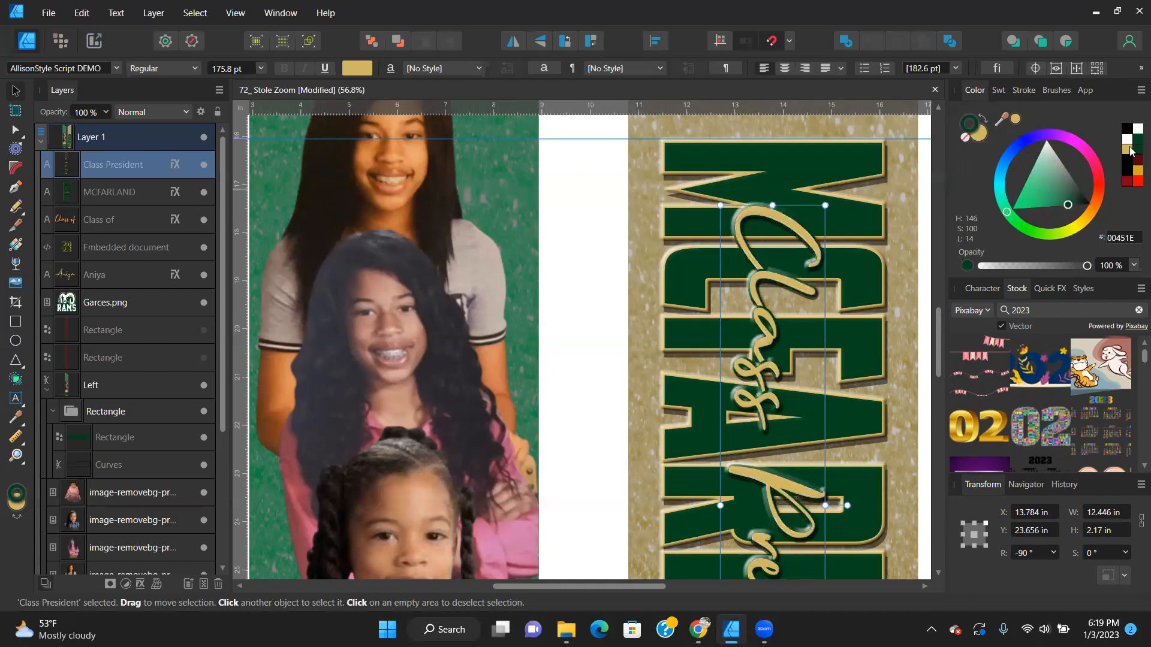
# Swap the fill and outline colours of the "Class President" text, and change its fill to white.
pyautogui.click(983, 117)
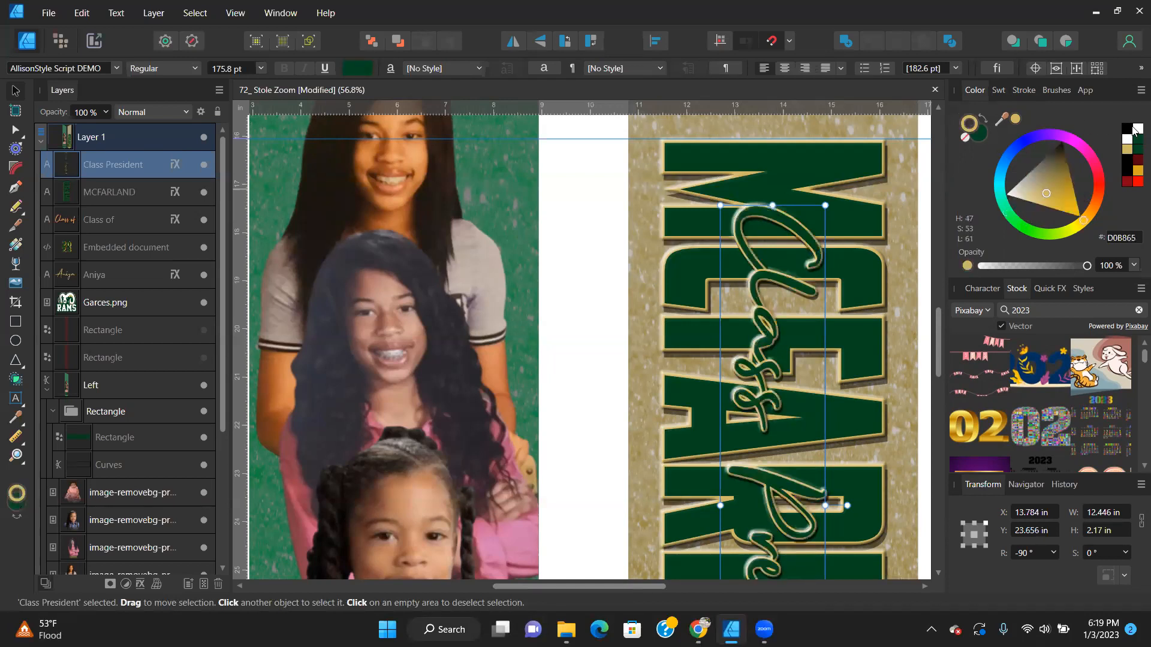
pyautogui.click(980, 137)
pyautogui.click(1137, 129)
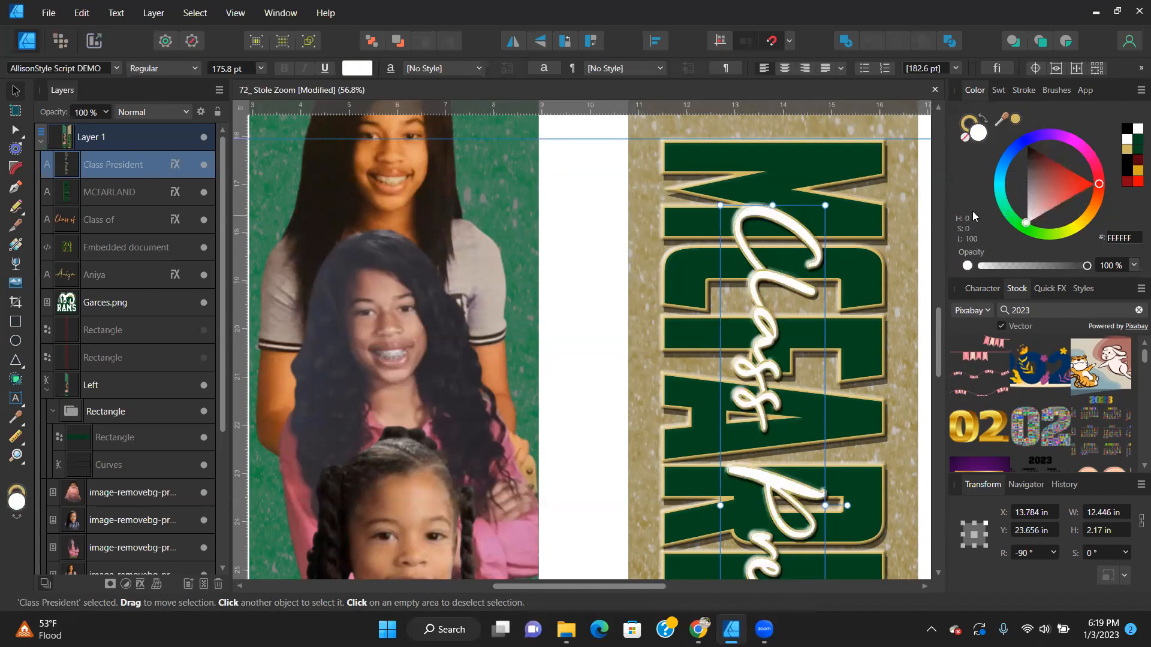
pyautogui.click(1026, 92)
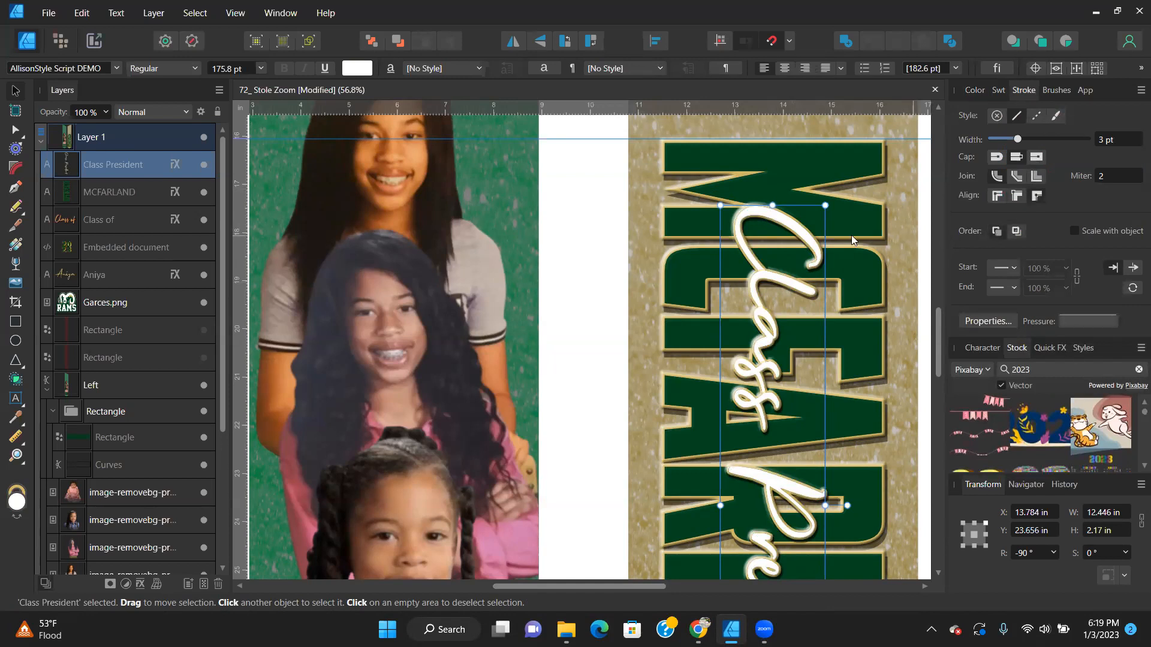
pyautogui.scroll(-4, 839, 240)
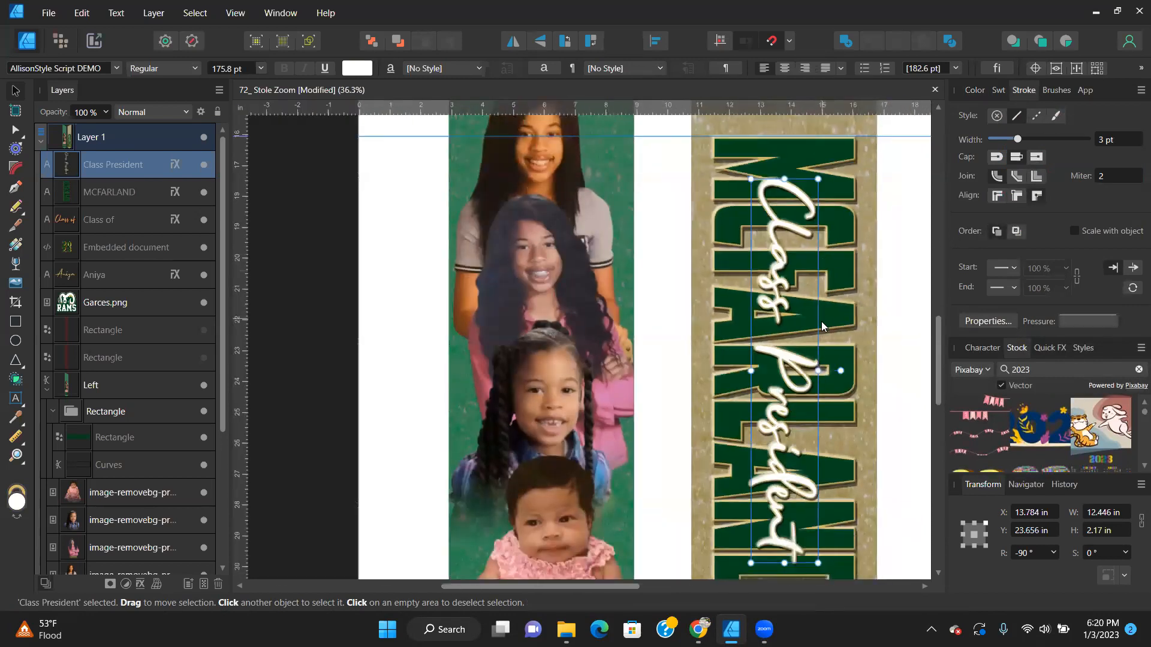
pyautogui.scroll(-2, 830, 330)
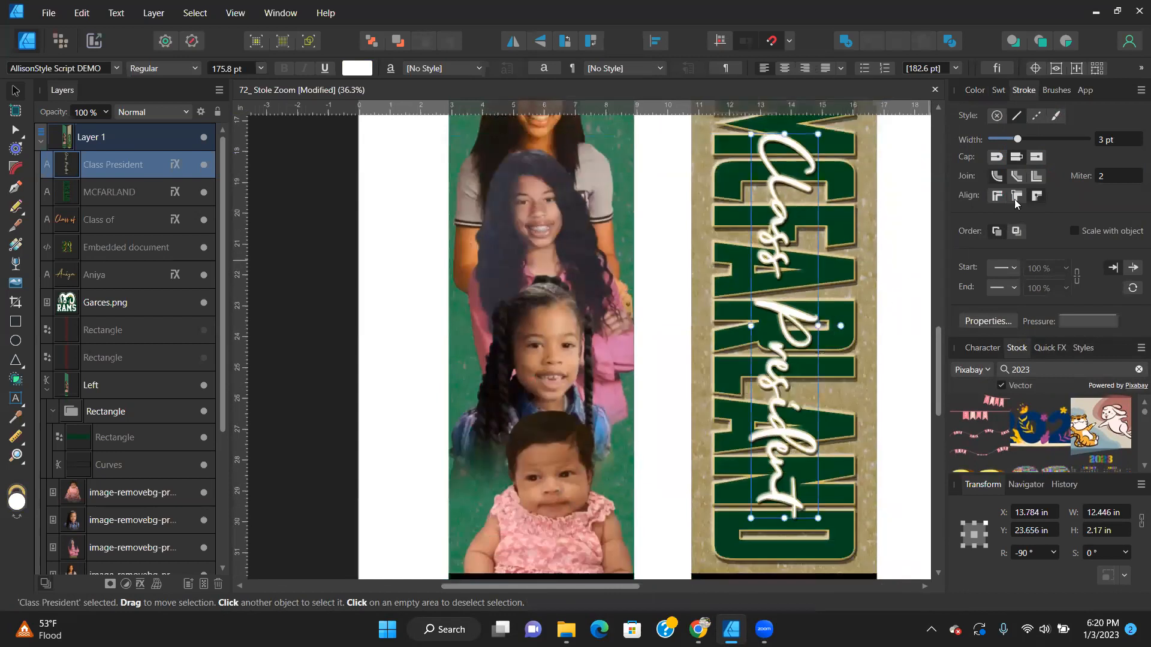
# Swap the "Class President" colours again to give it a gold (D0B865) fill with a white outline.
pyautogui.click(973, 90)
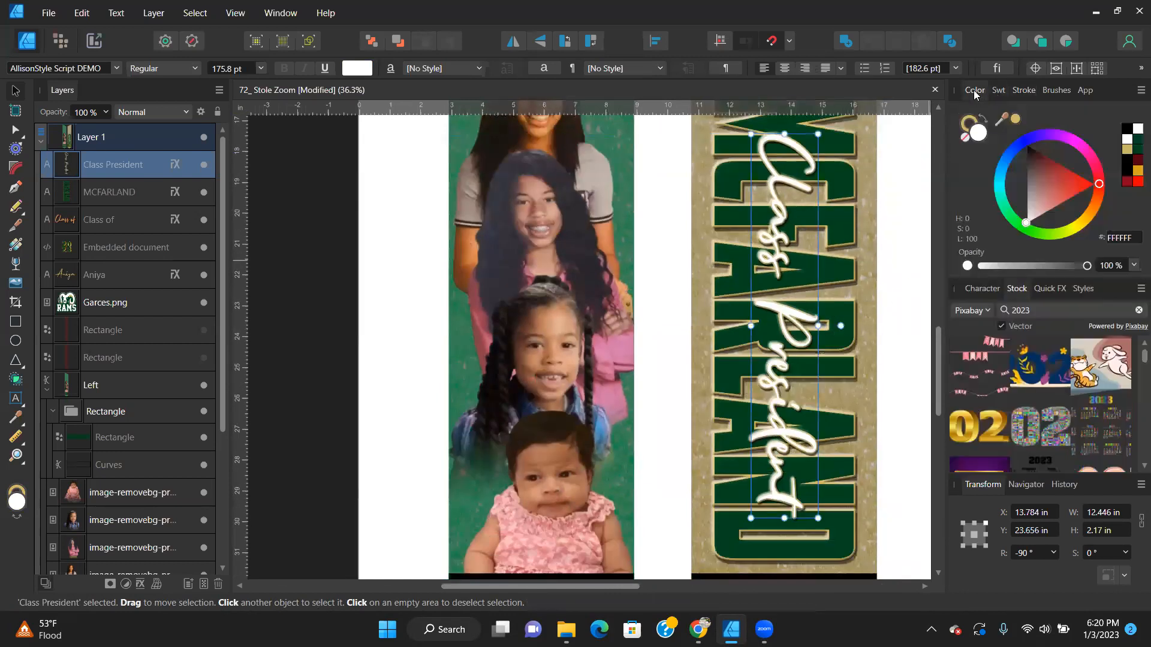
pyautogui.click(986, 119)
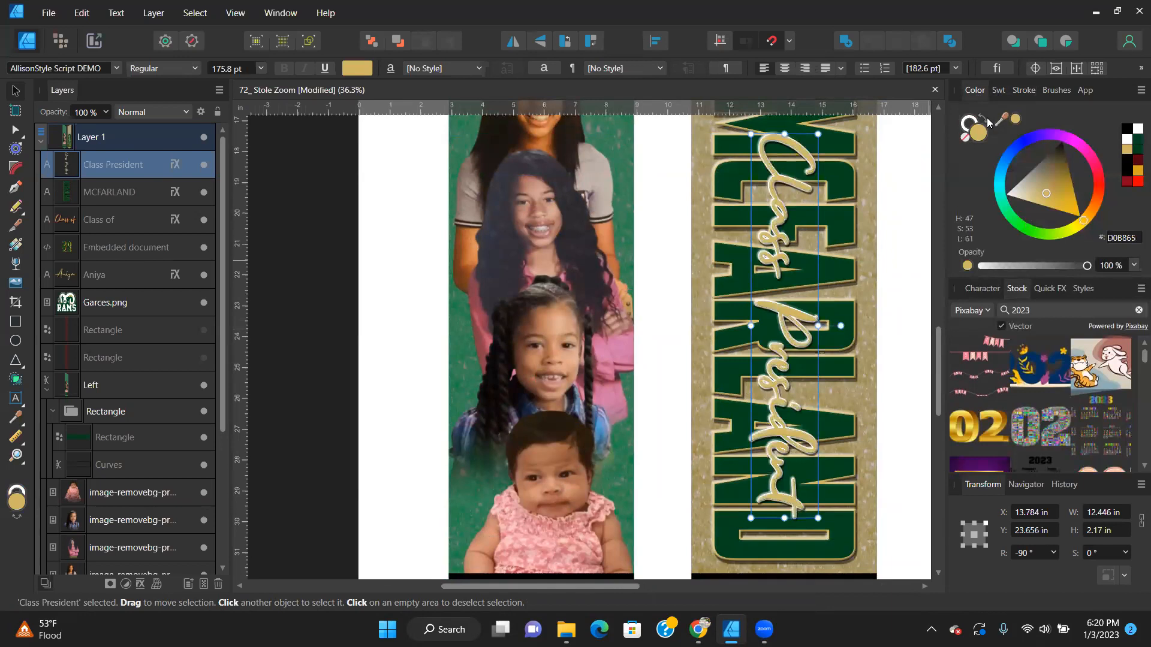
pyautogui.scroll(2, 784, 213)
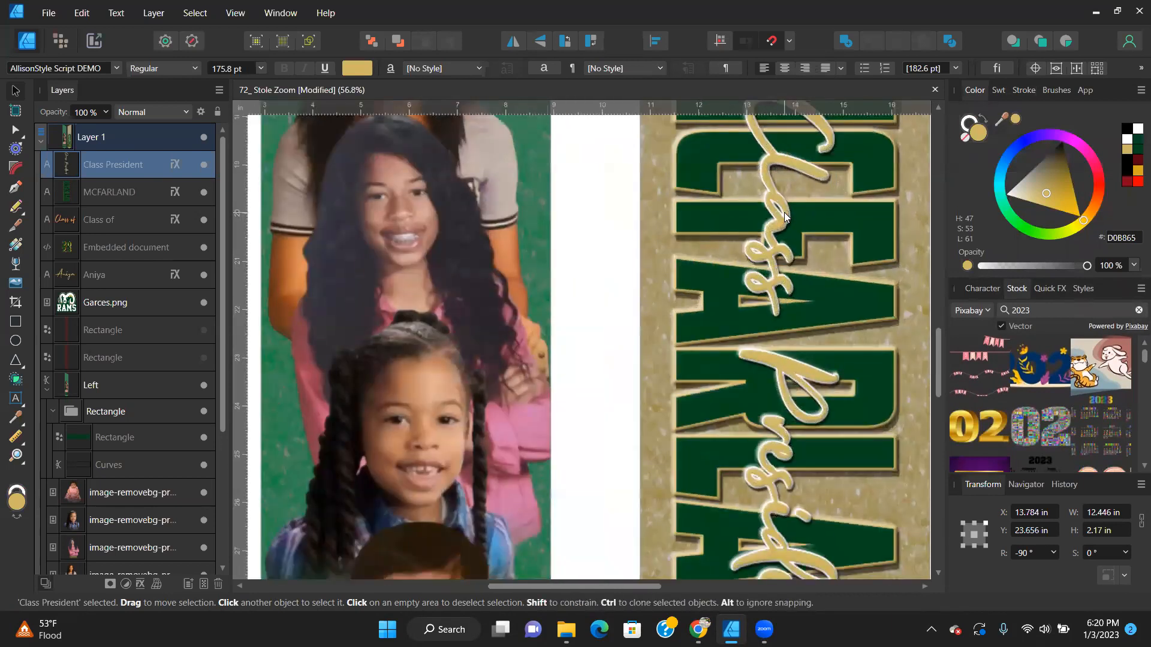
# Try a black fill, then black and dark green (00451E) outlines on the "Class President" text, and restore its white outline.
pyautogui.scroll(1, 784, 212)
pyautogui.click(1125, 128)
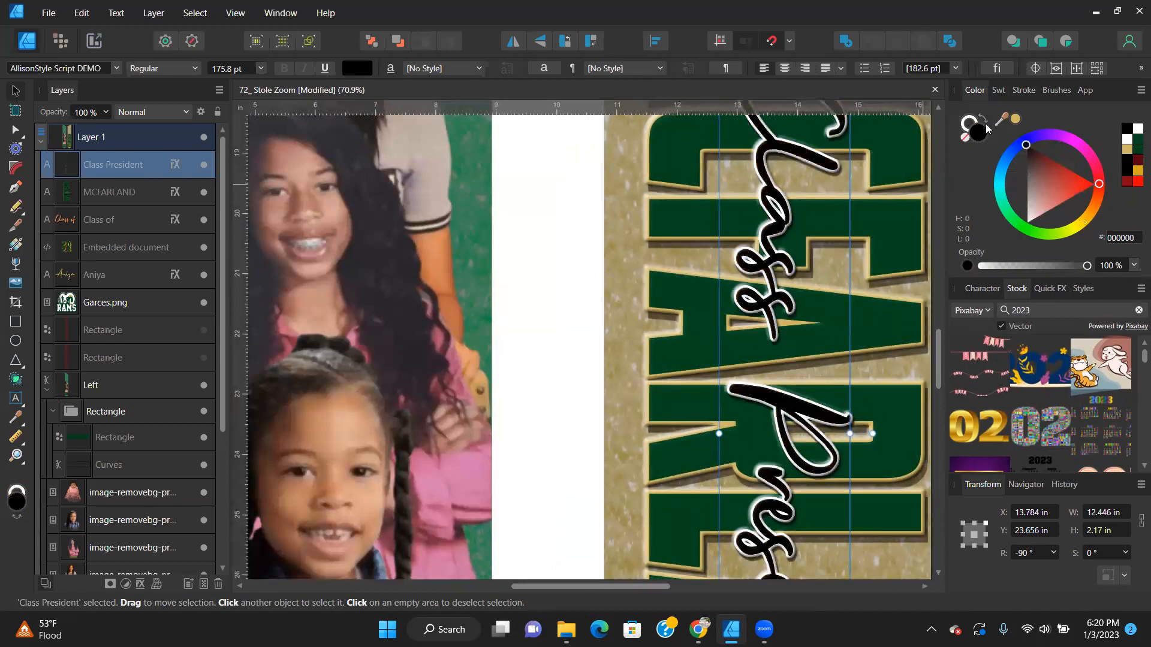
pyautogui.hotkey('ctrl', 'z')
pyautogui.click(1126, 130)
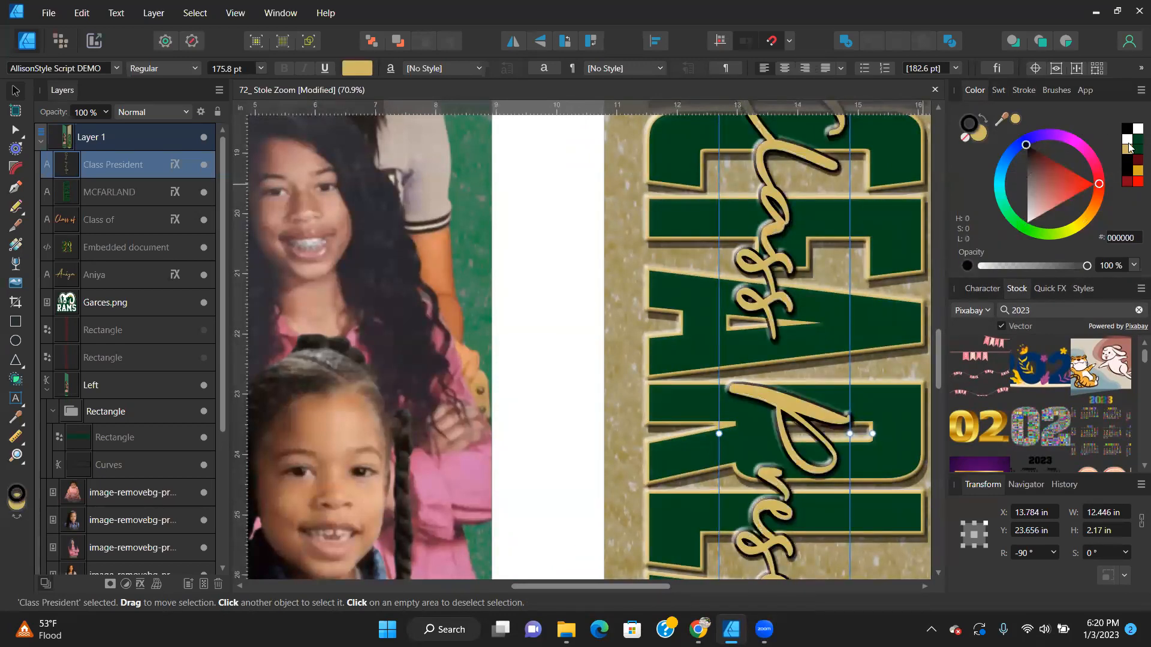
pyautogui.click(1132, 142)
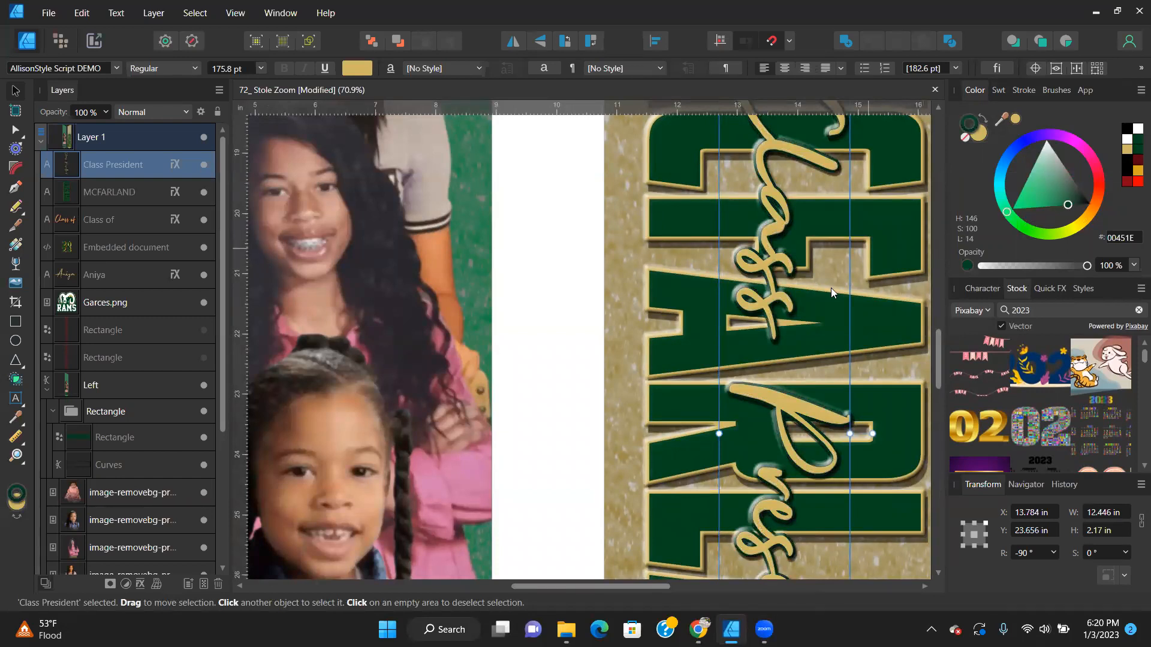
pyautogui.click(1134, 129)
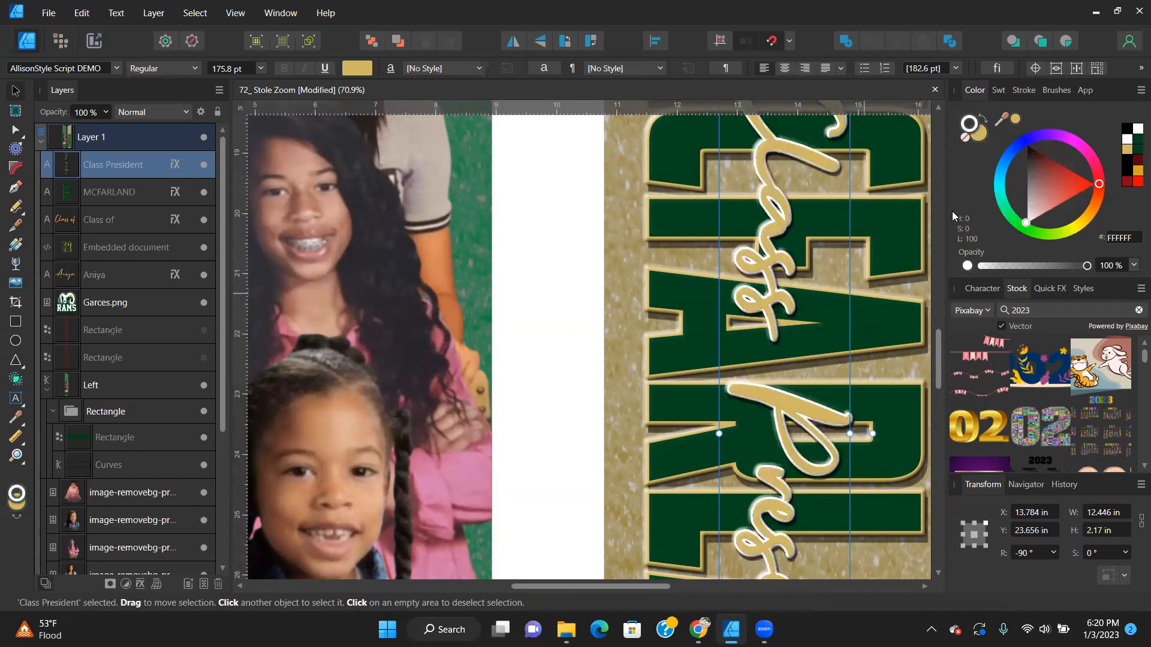
pyautogui.scroll(-3, 891, 248)
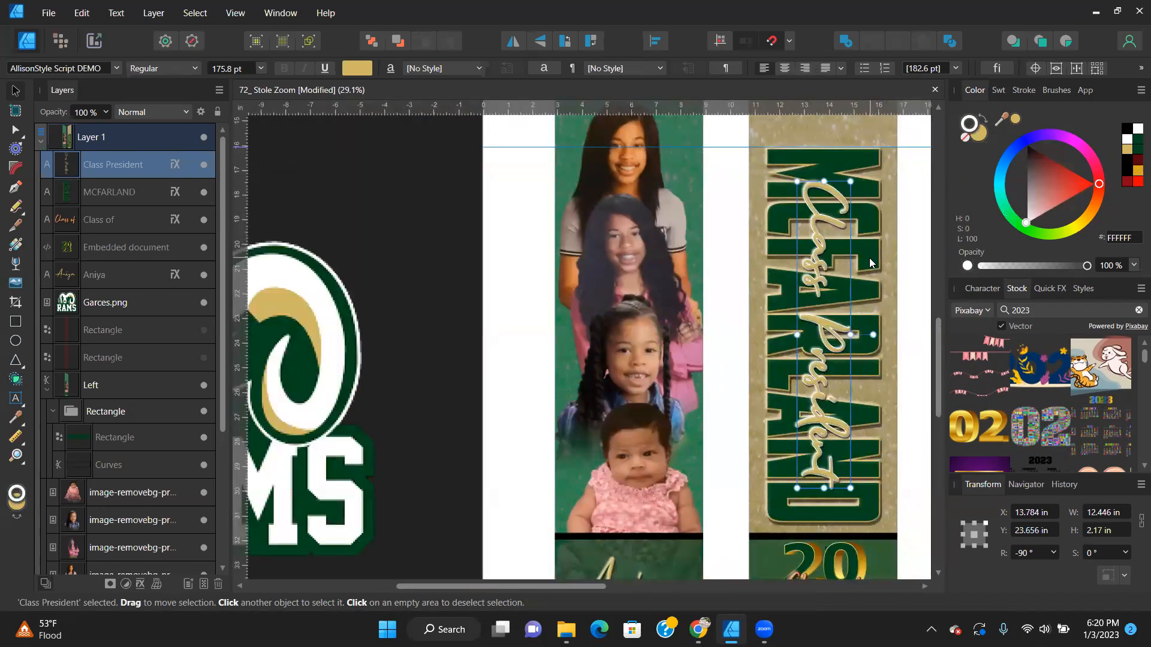
pyautogui.click(915, 391)
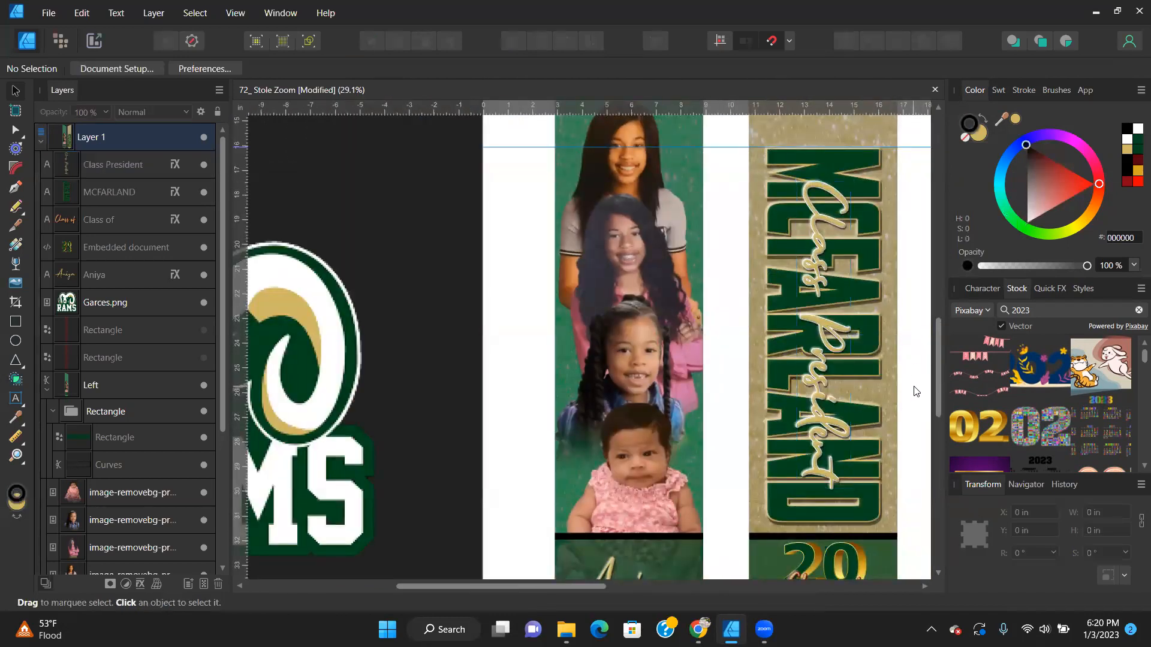
# Hide the Rams logo image beside the stole.
pyautogui.hotkey('ctrl', '0')
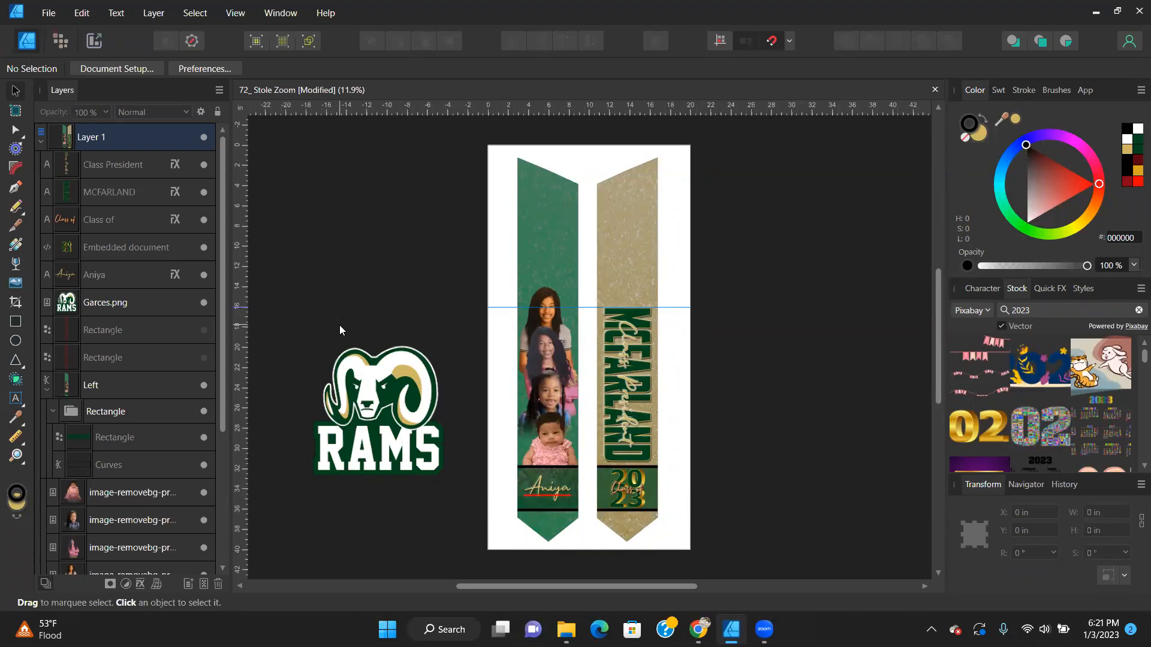
pyautogui.click(390, 436)
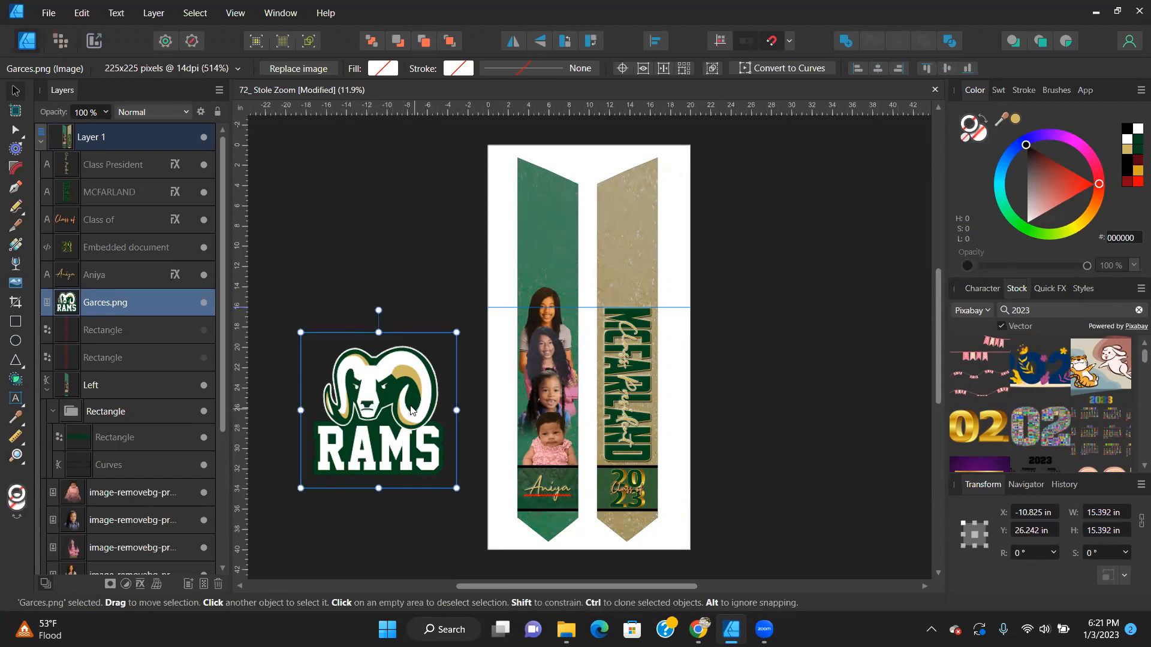
pyautogui.click(204, 303)
pyautogui.click(401, 256)
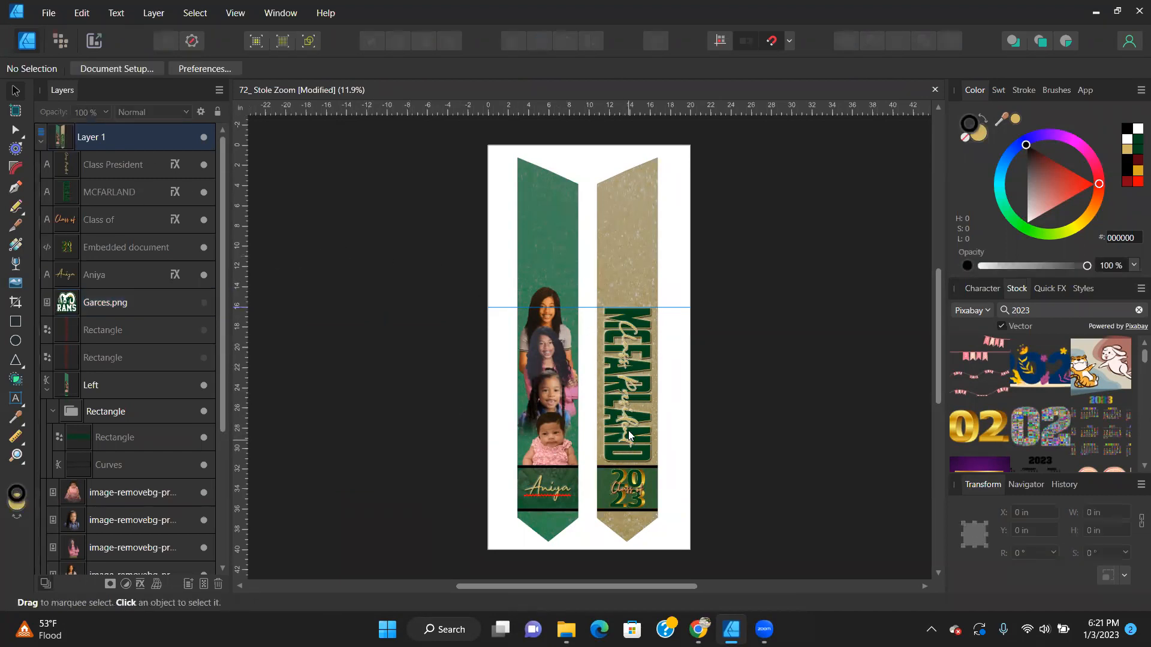
# Select every object sharing the "Class President" text's gold fill colour and change their fill to pink (D065B8).
pyautogui.click(623, 339)
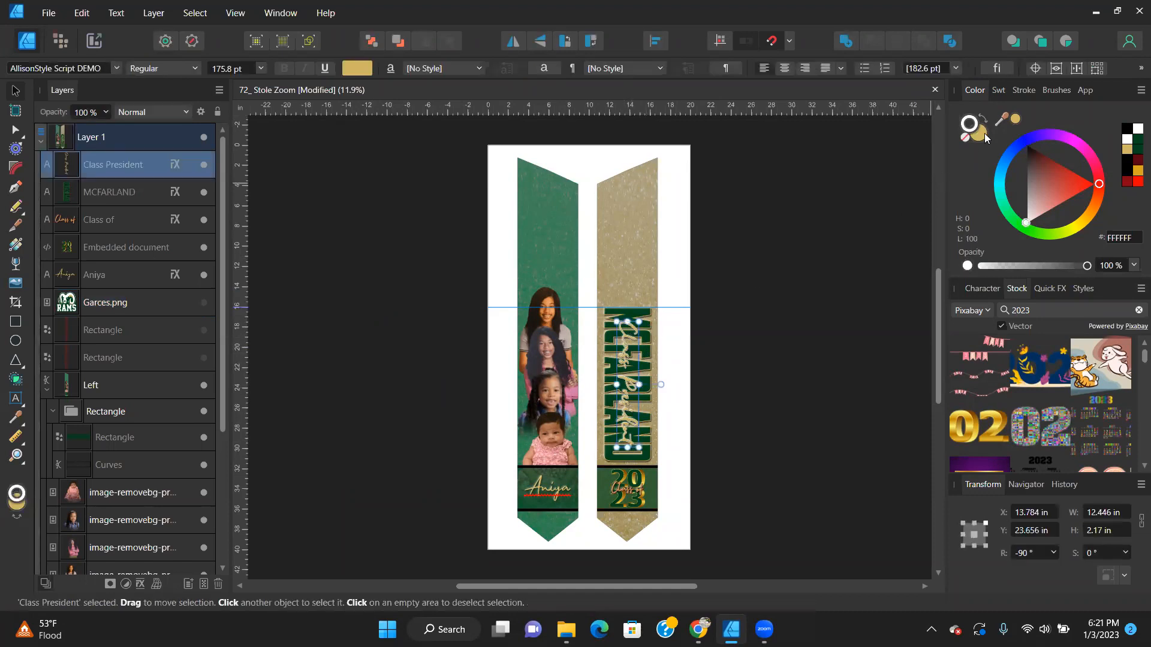
pyautogui.click(778, 267)
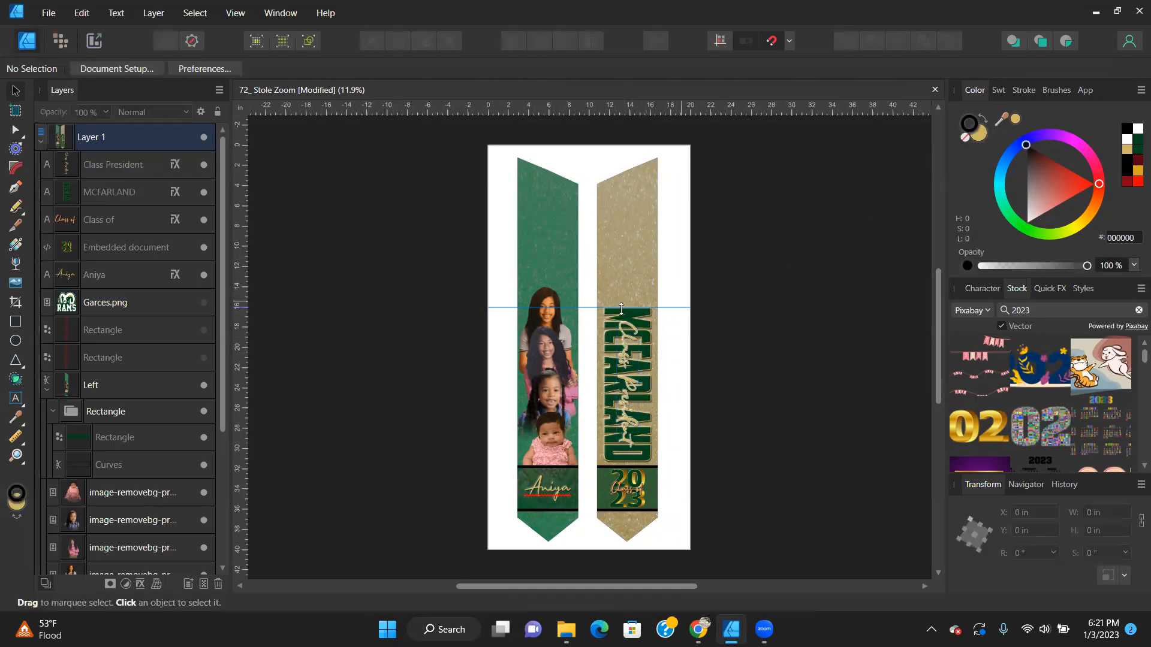
pyautogui.click(624, 357)
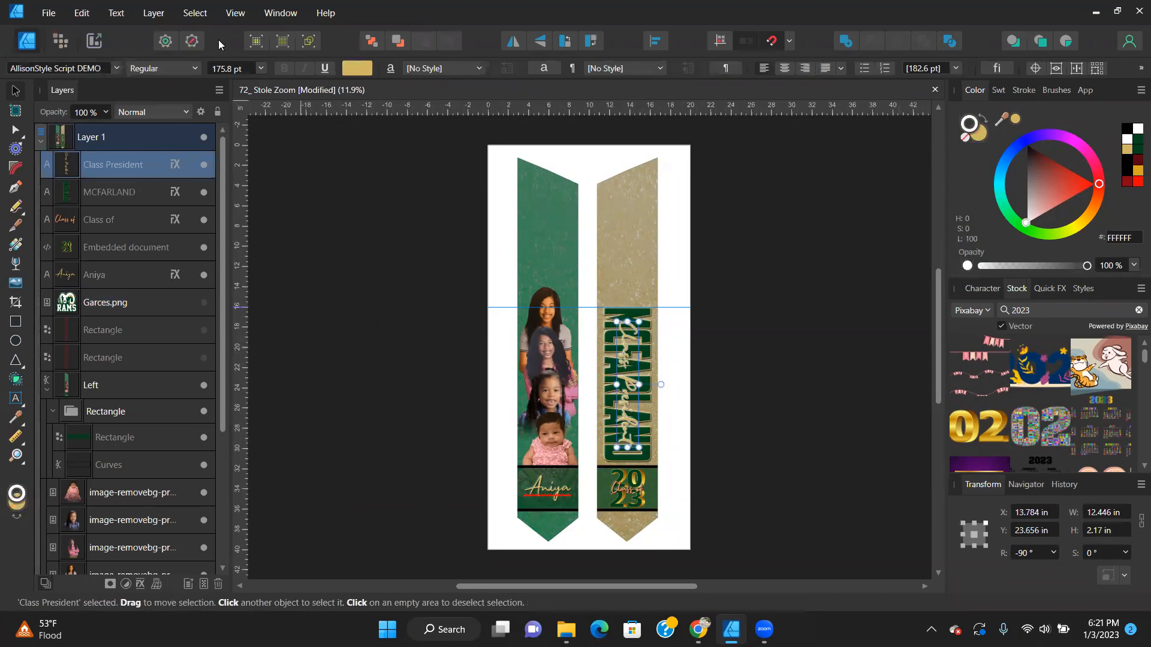
pyautogui.click(195, 13)
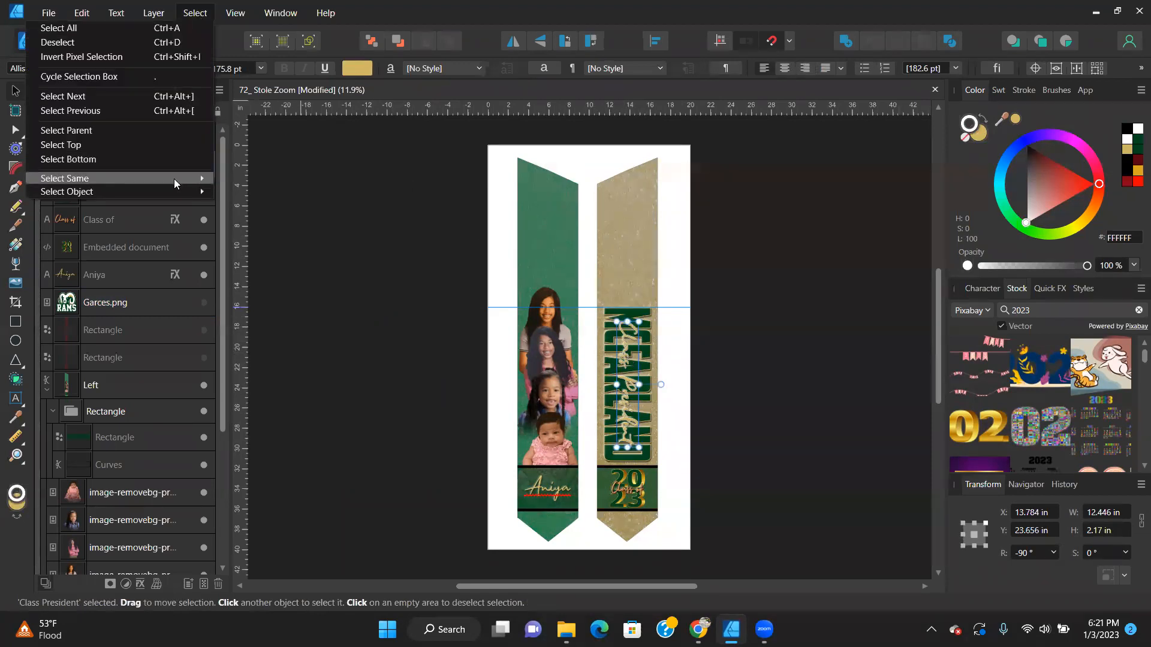
pyautogui.moveTo(174, 178)
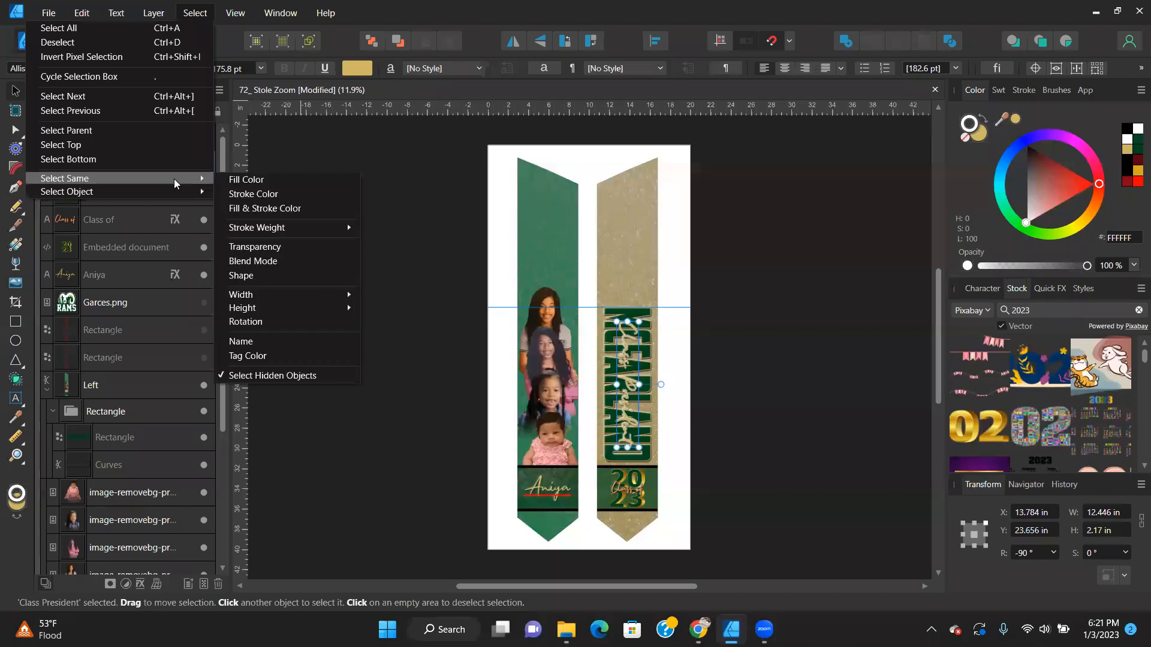
pyautogui.click(243, 180)
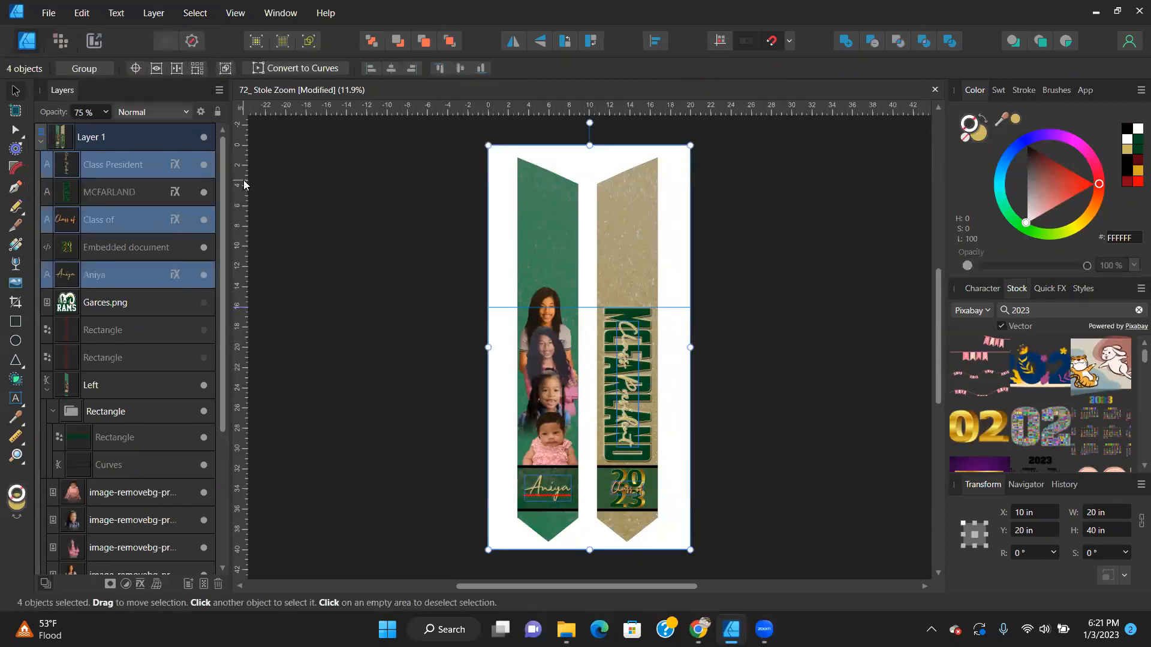
pyautogui.click(981, 133)
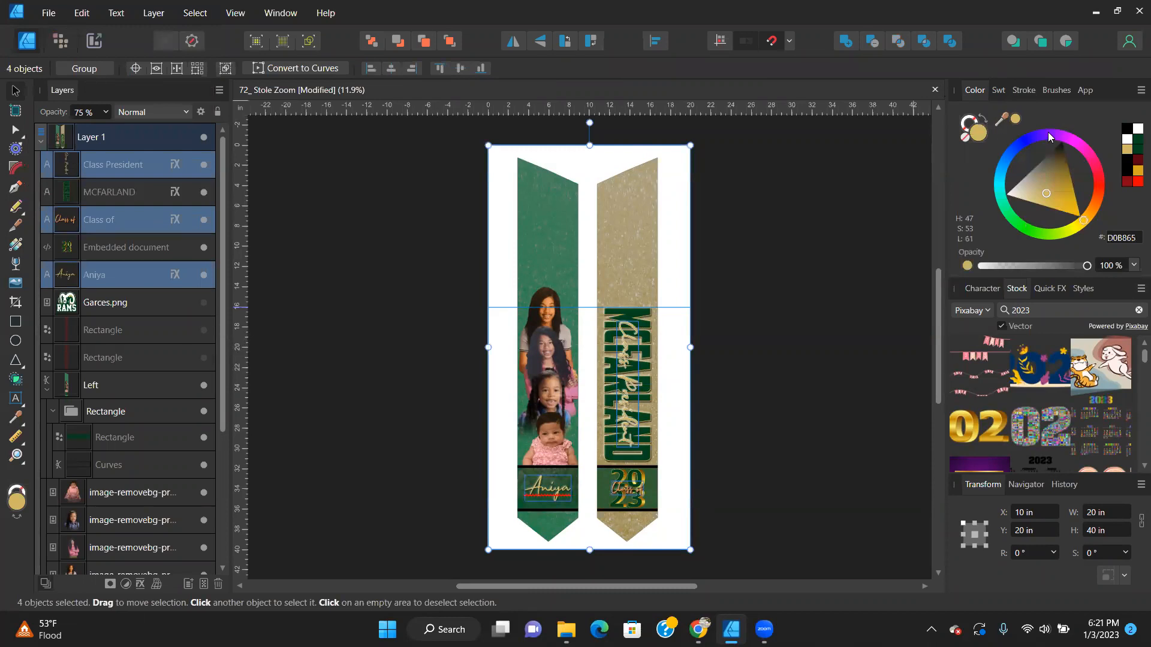
pyautogui.click(1086, 150)
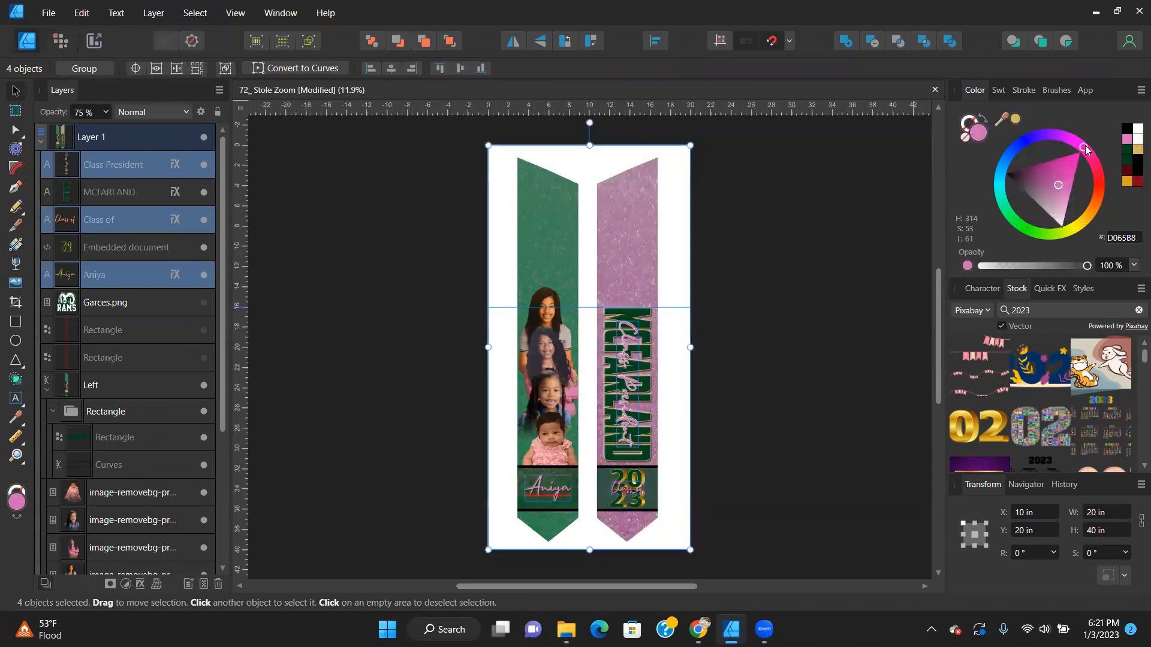
# Select every object with the same fill colour as the vertical surname text and try a navy fill (000245) on them.
pyautogui.scroll(5, 539, 456)
pyautogui.scroll(-3, 605, 334)
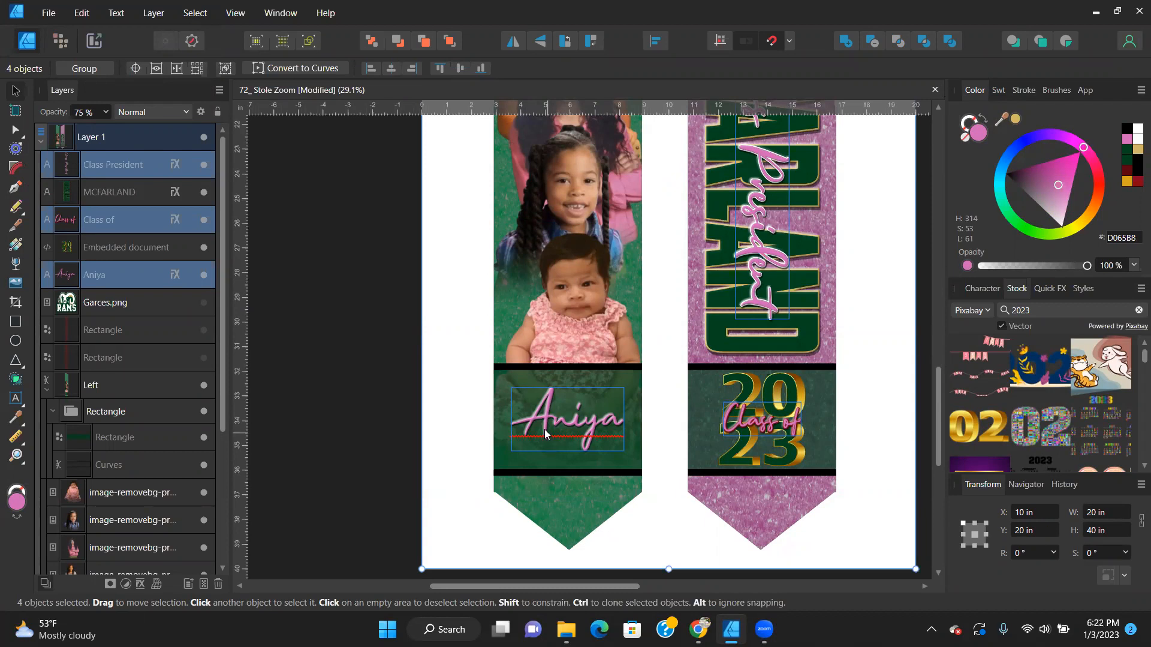
pyautogui.click(719, 346)
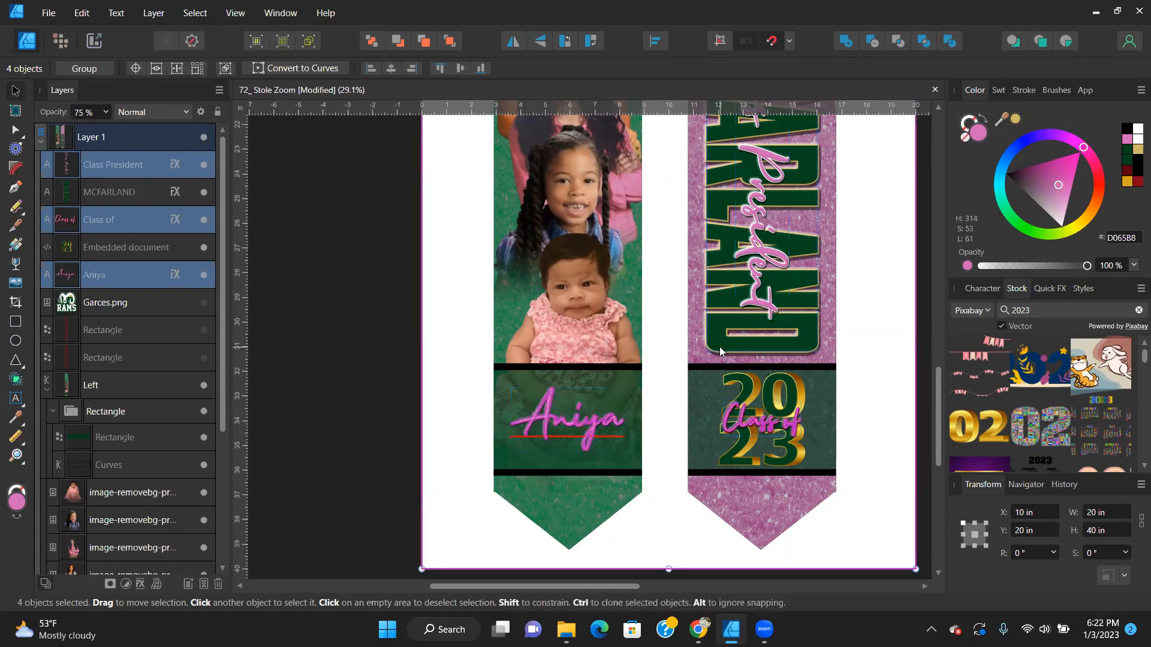
pyautogui.click(195, 13)
pyautogui.moveTo(206, 178)
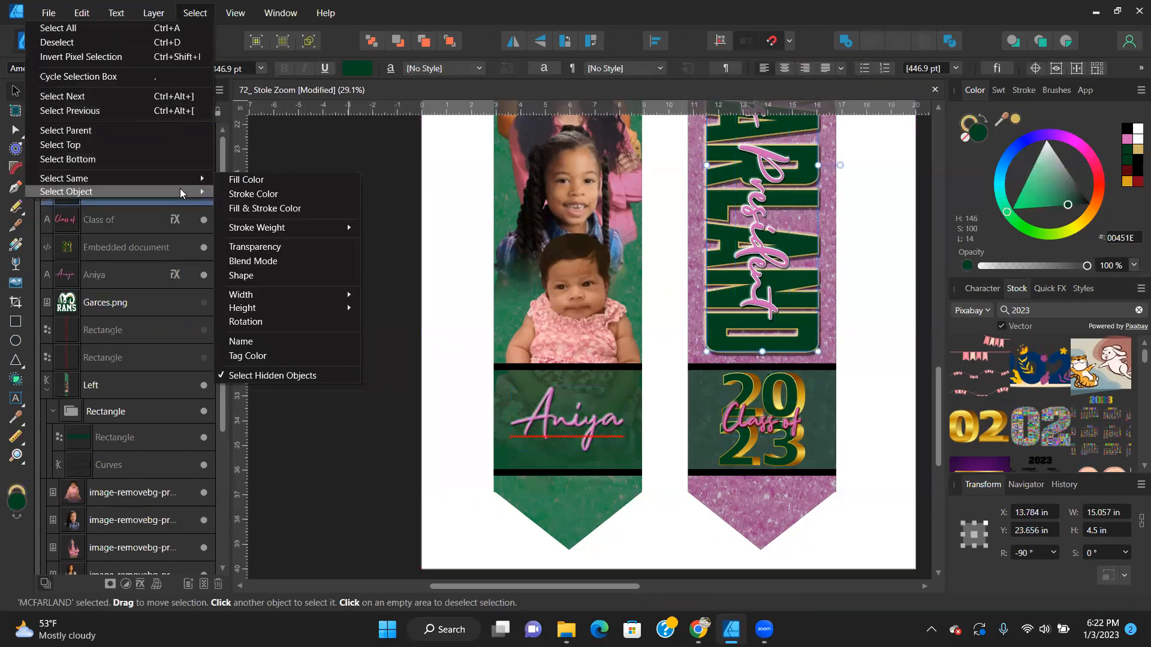
pyautogui.click(253, 179)
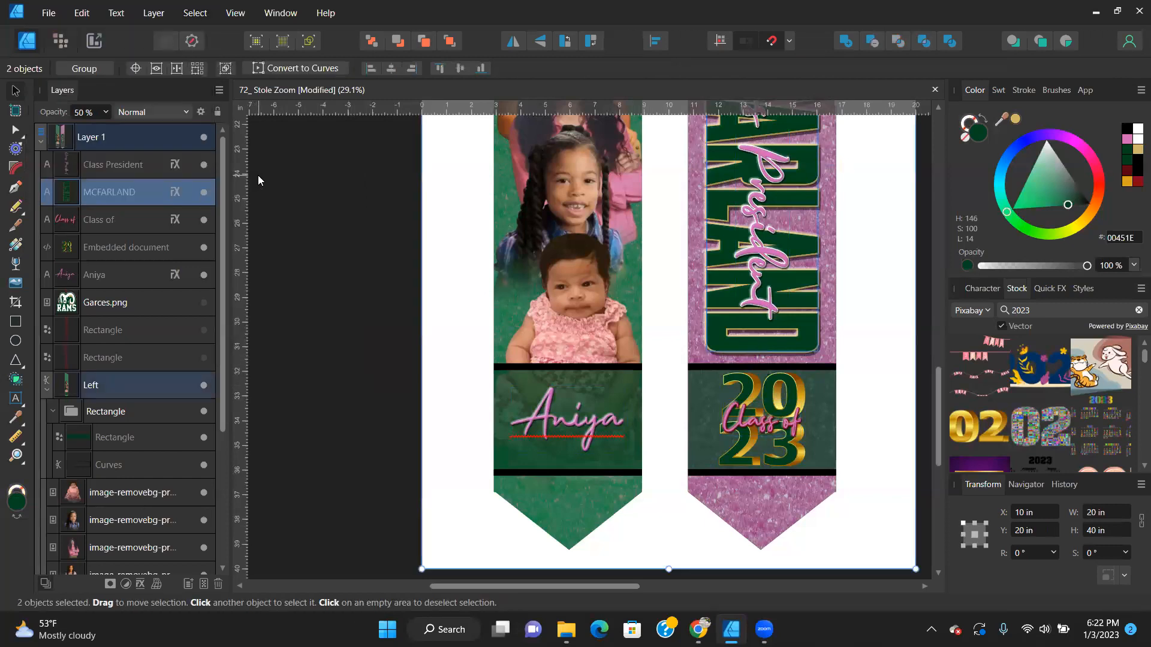
pyautogui.click(1022, 143)
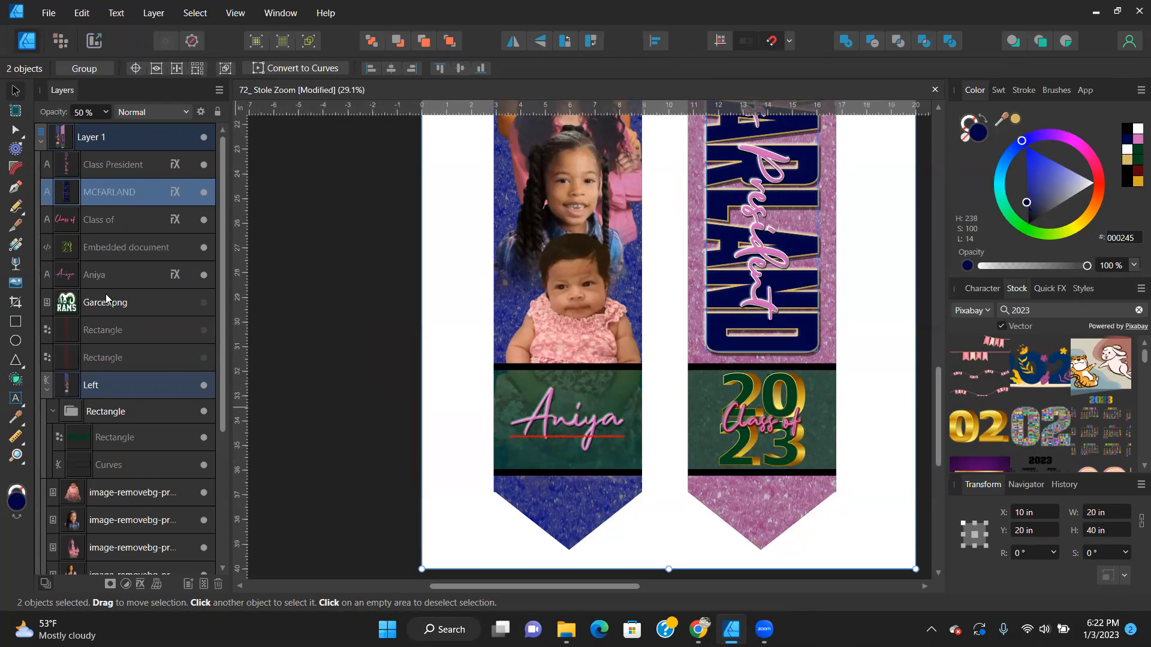
# Undo the navy recolouring of the surname text and the Left panel.
pyautogui.click(108, 443)
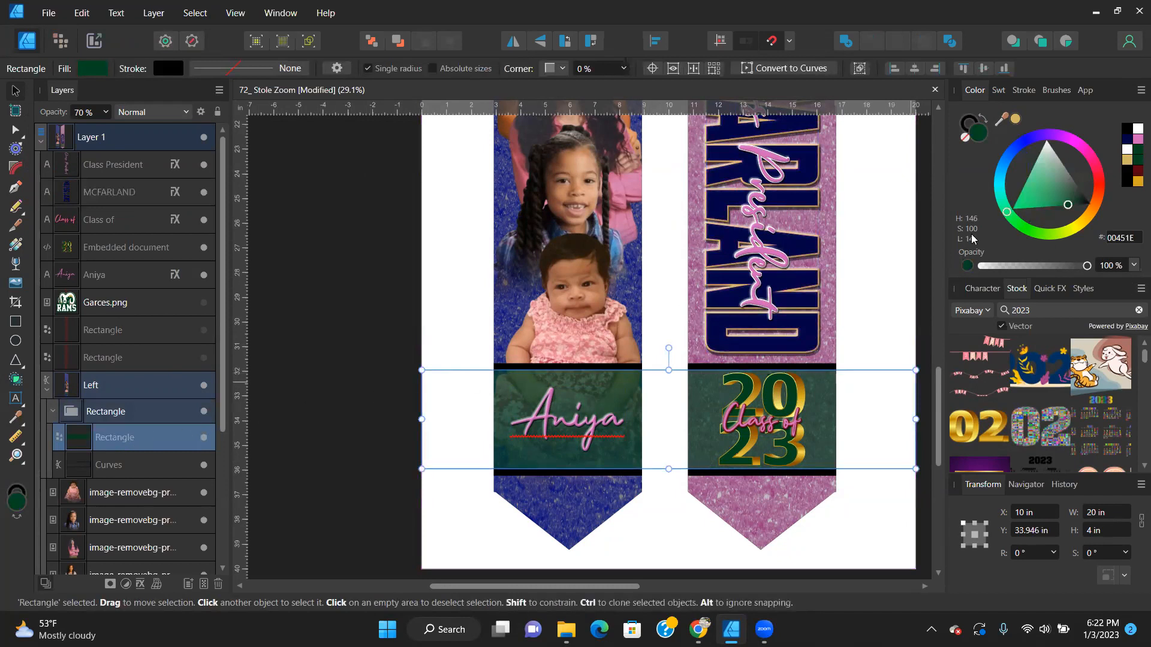
pyautogui.click(675, 326)
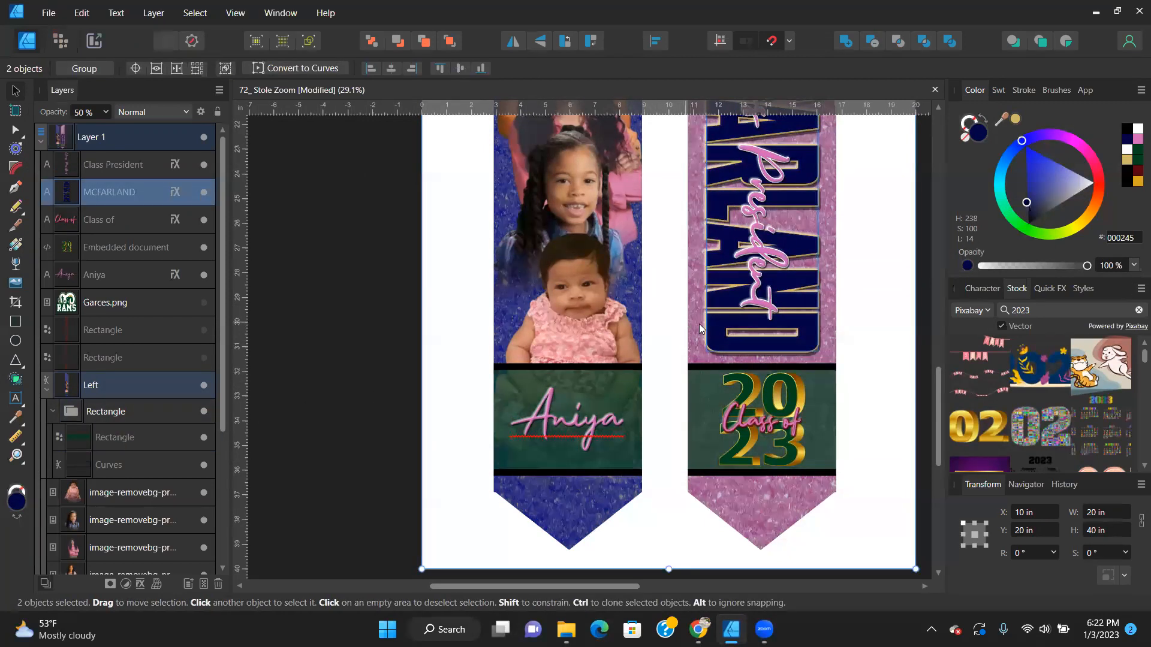
pyautogui.hotkey('ctrl', 'z')
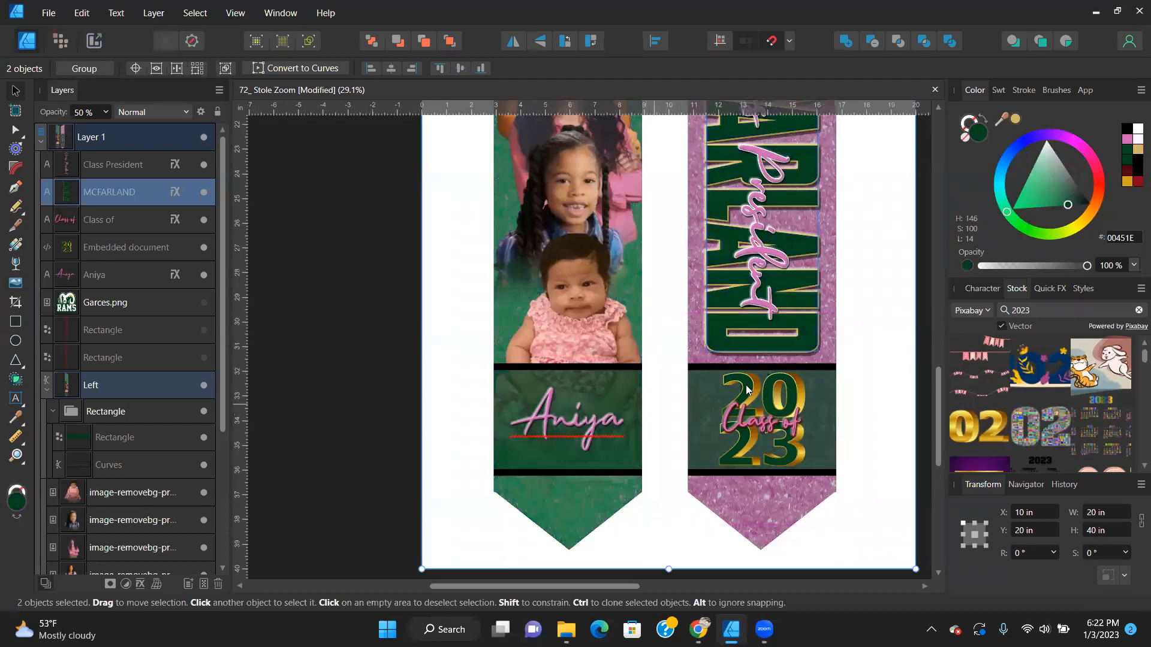
# Inspect the surname text's fill colour values in the Color Chooser.
pyautogui.click(814, 333)
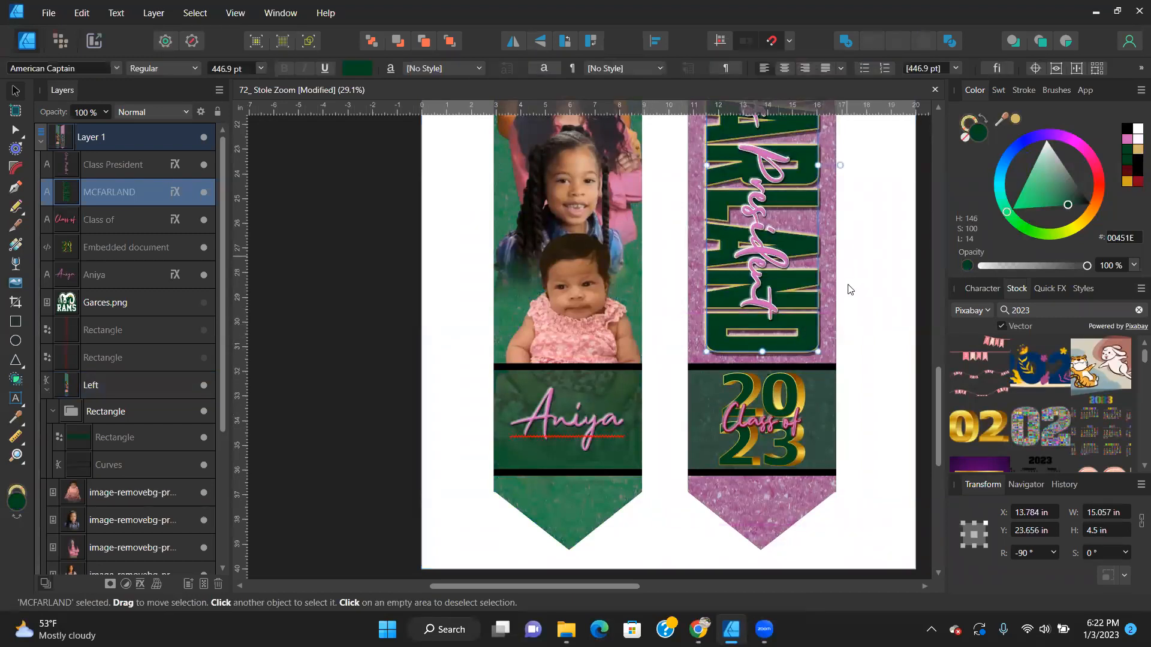
pyautogui.doubleClick(981, 134)
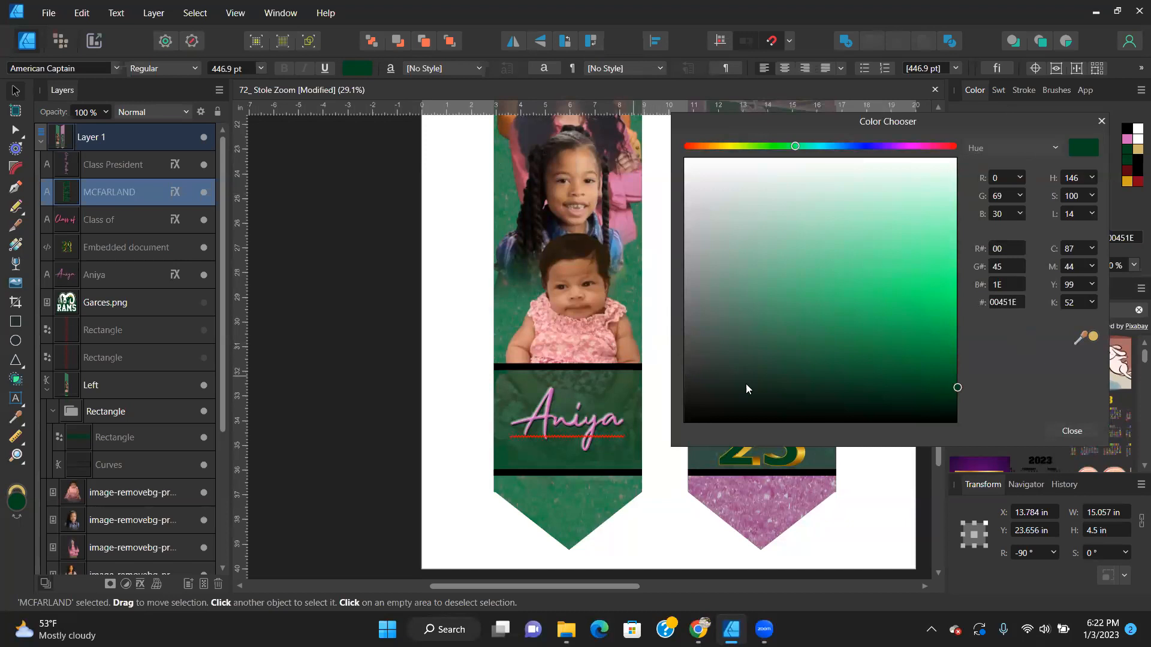
pyautogui.click(121, 436)
pyautogui.click(1072, 431)
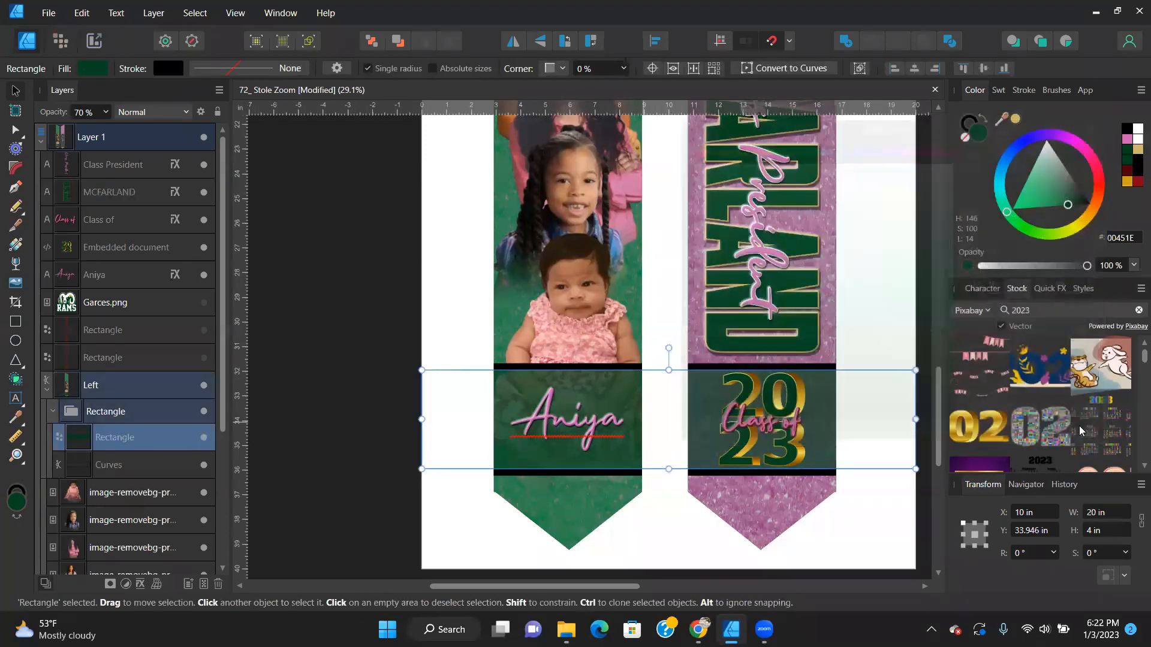
# Inspect the fill colour values of the band rectangle inside the Rectangle group with the Color Chooser.
pyautogui.click(329, 317)
pyautogui.click(126, 428)
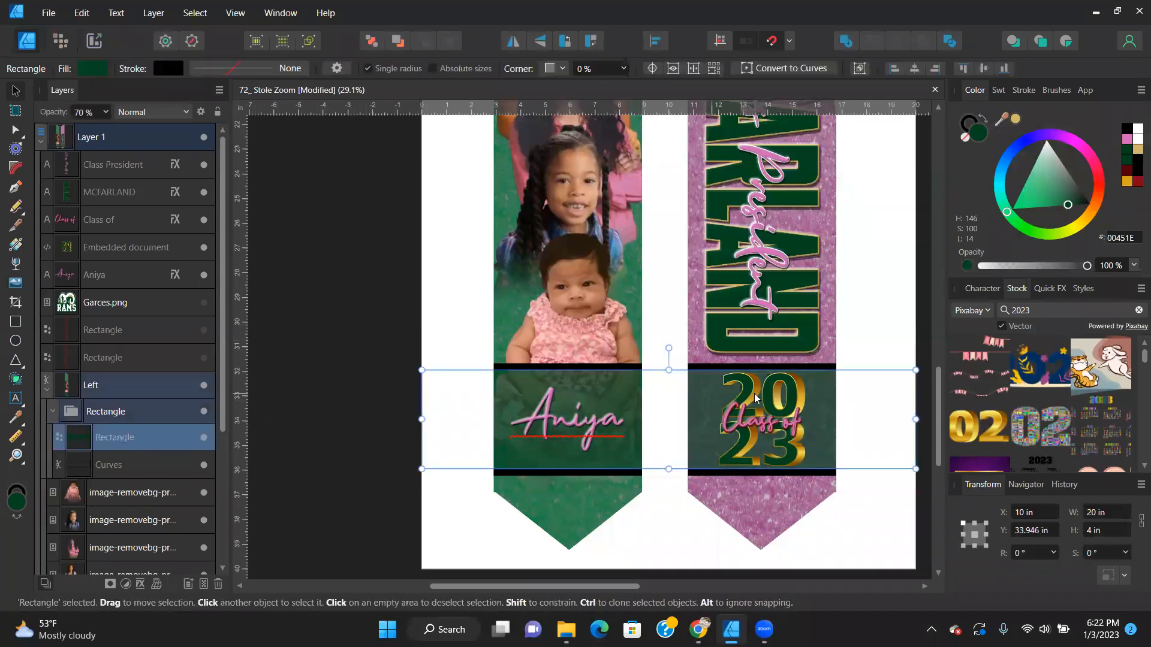
pyautogui.doubleClick(112, 433)
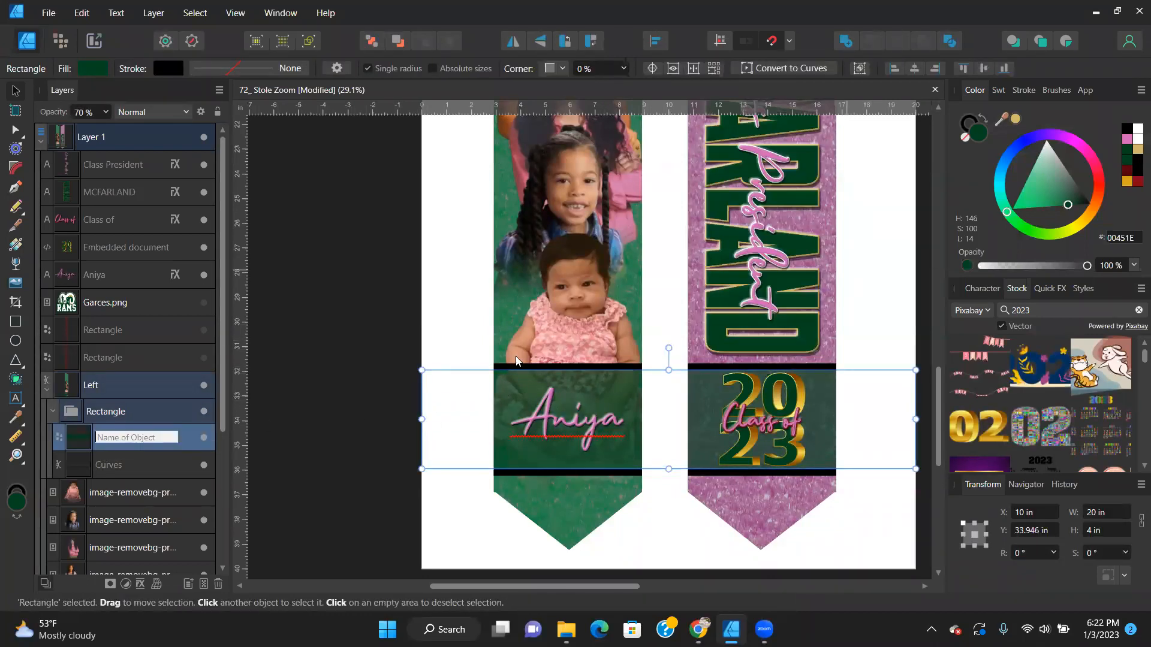
pyautogui.click(71, 441)
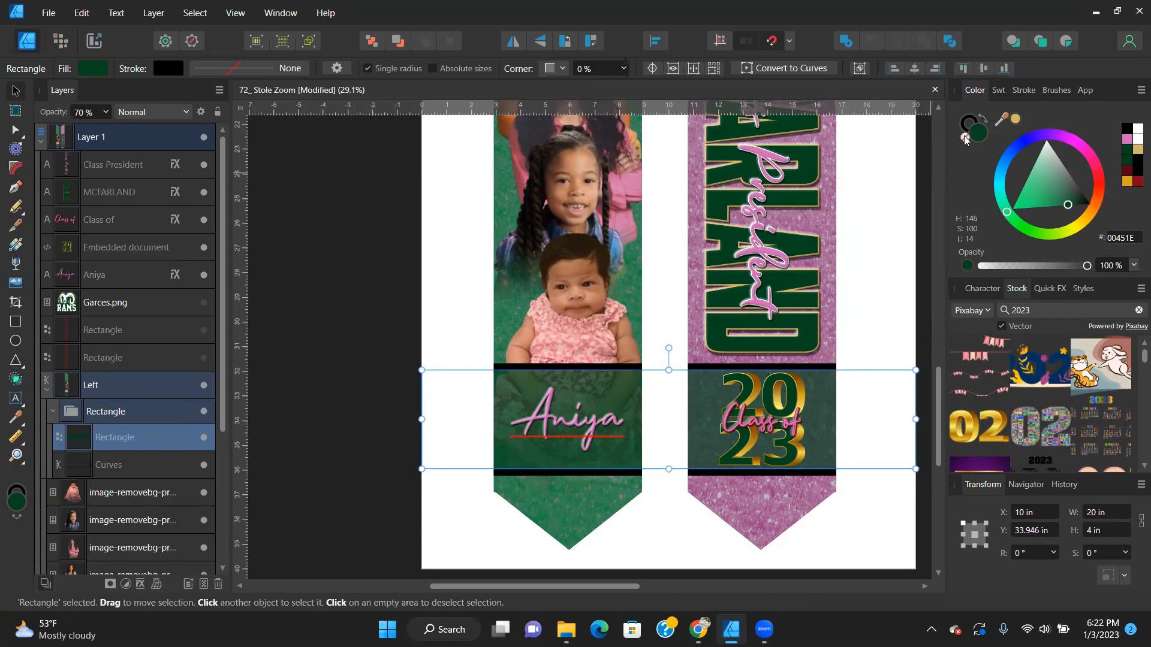
pyautogui.doubleClick(976, 139)
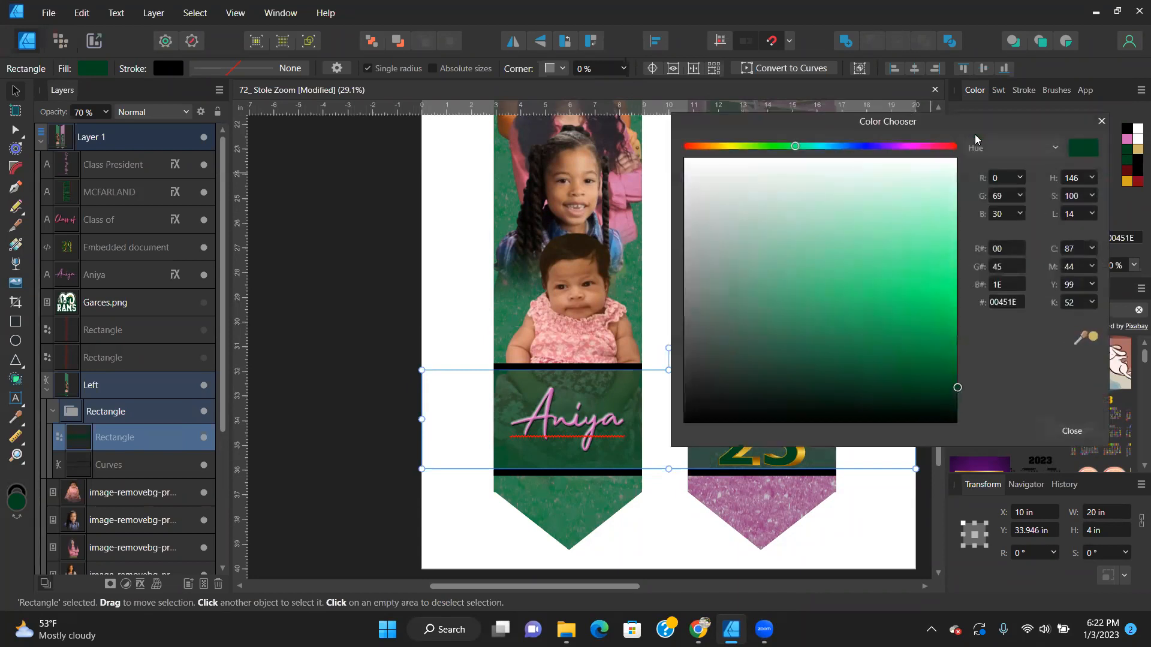
pyautogui.click(1071, 433)
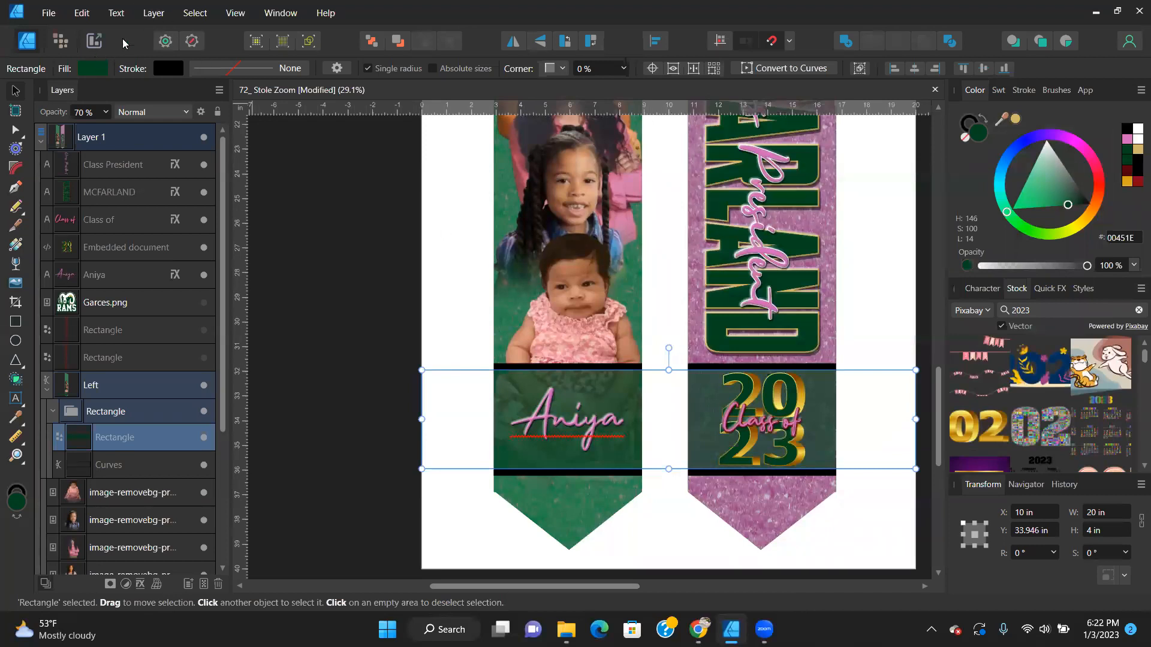
# Select every object with the same fill colour as the band rectangle, check which layers are picked, and clear the selection.
pyautogui.click(194, 12)
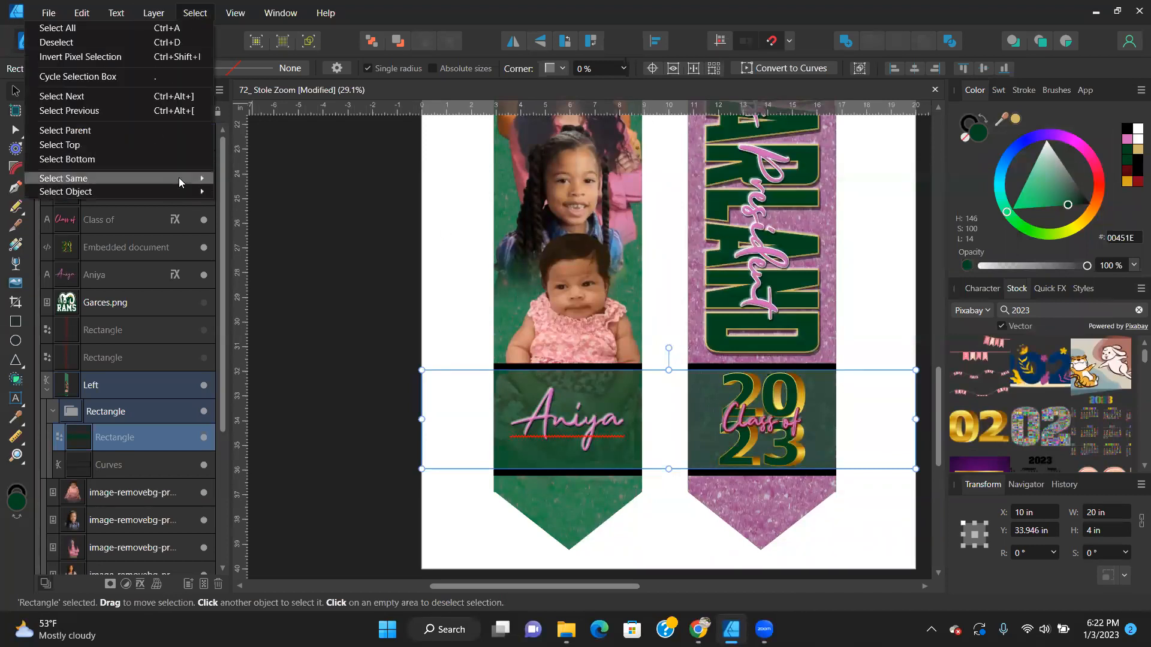
pyautogui.moveTo(178, 177)
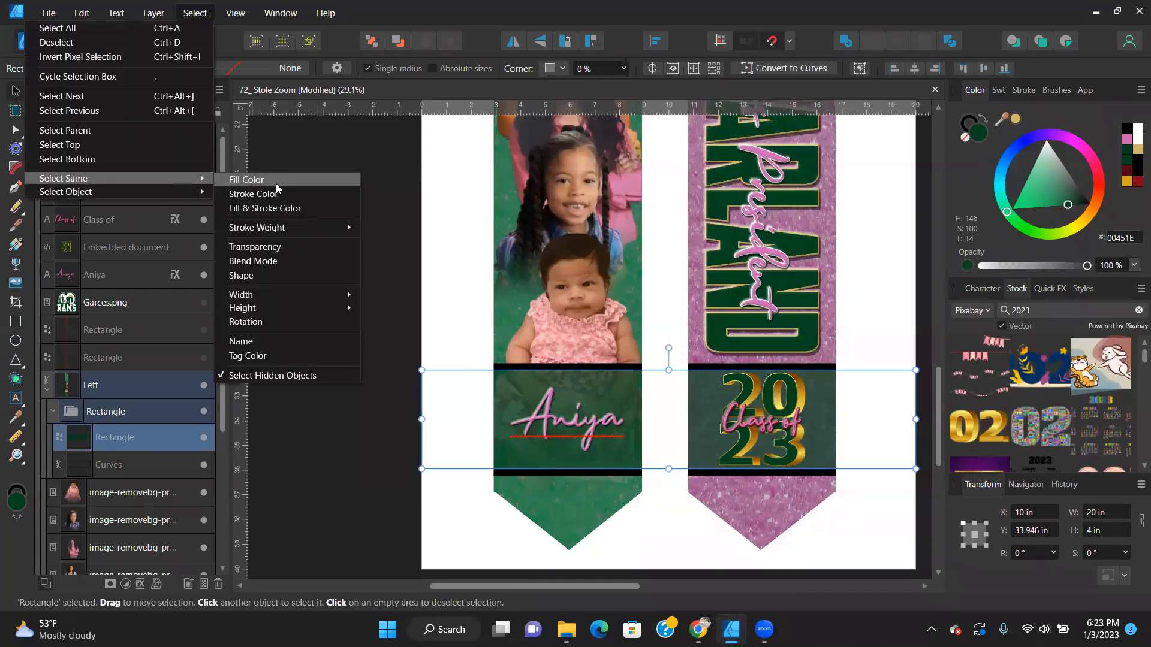
pyautogui.click(276, 180)
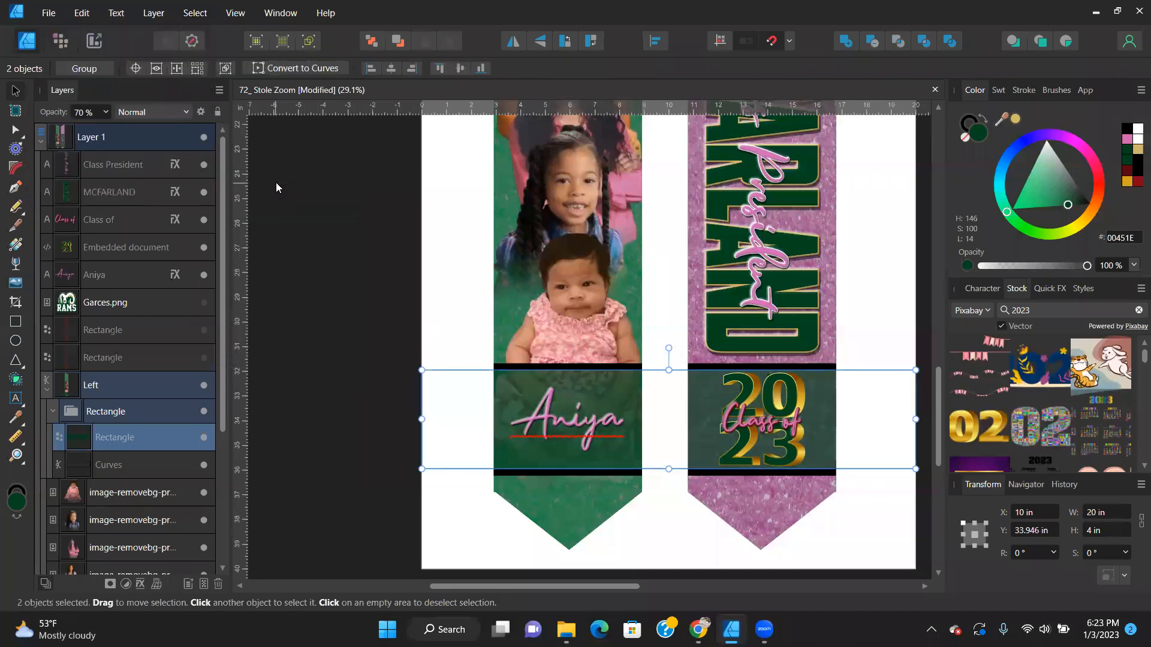
pyautogui.scroll(-4, 118, 368)
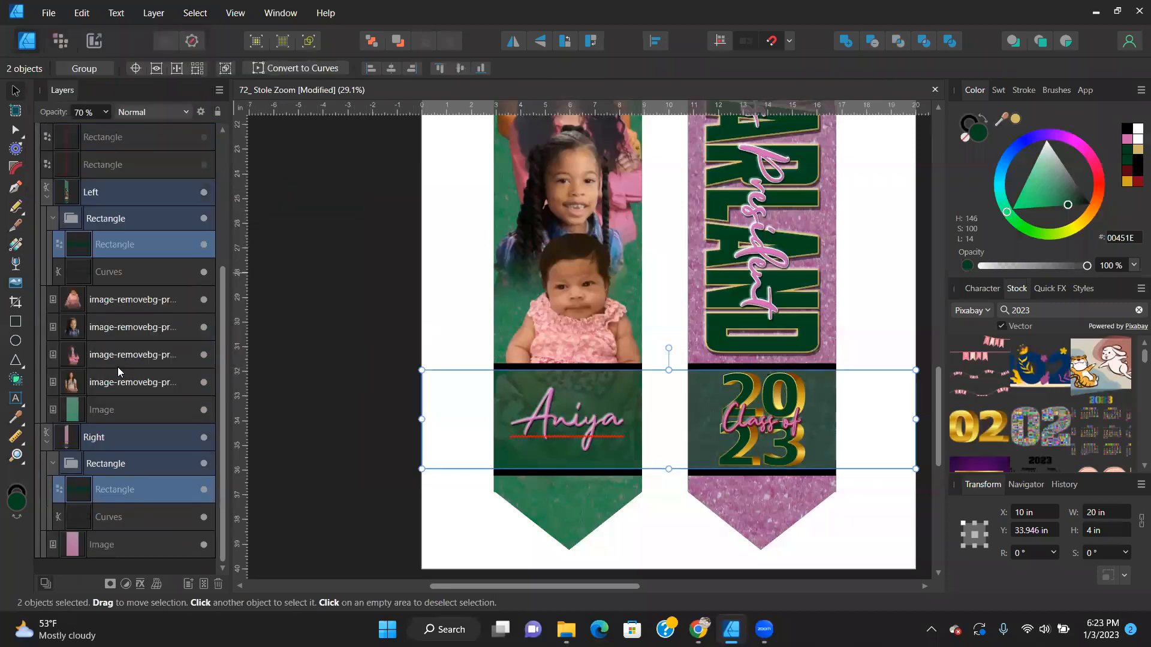
pyautogui.scroll(4, 118, 365)
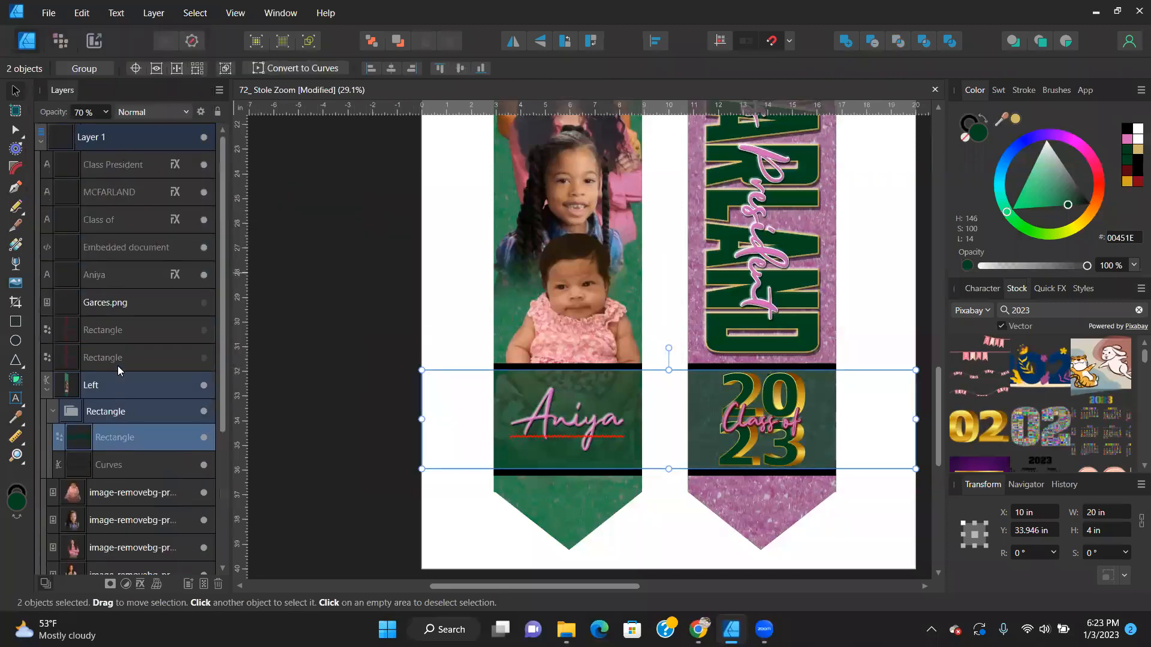
pyautogui.click(284, 301)
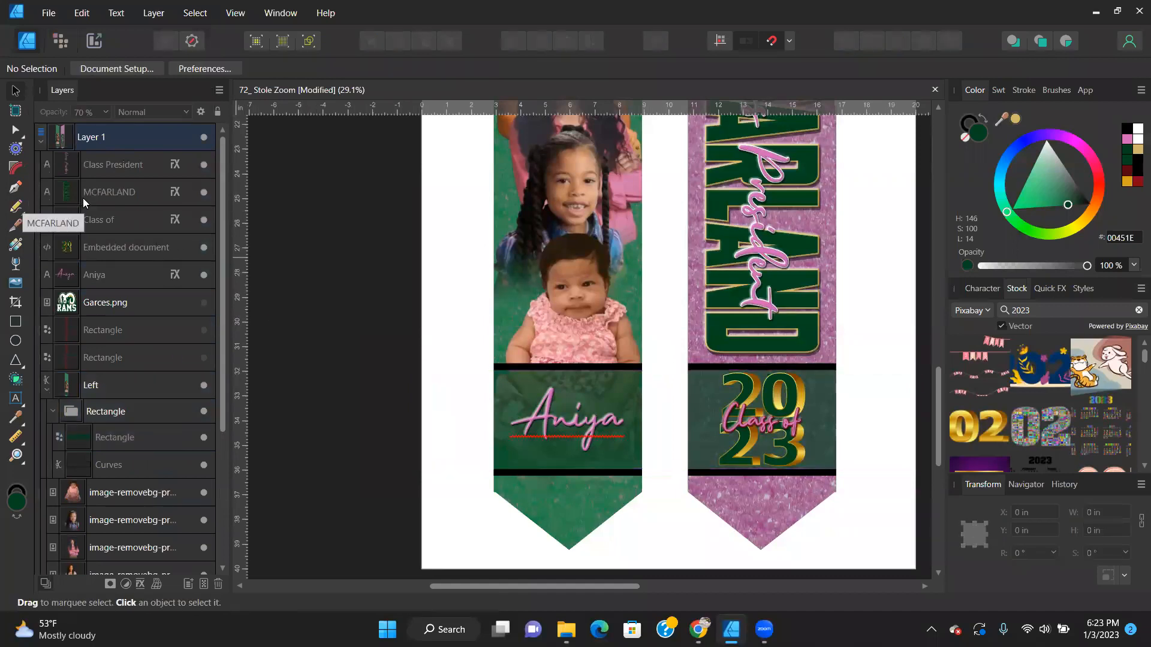
# Move the vertical surname text layer into the Rectangle group inside the Right panel, above the band rectangle.
pyautogui.click(91, 194)
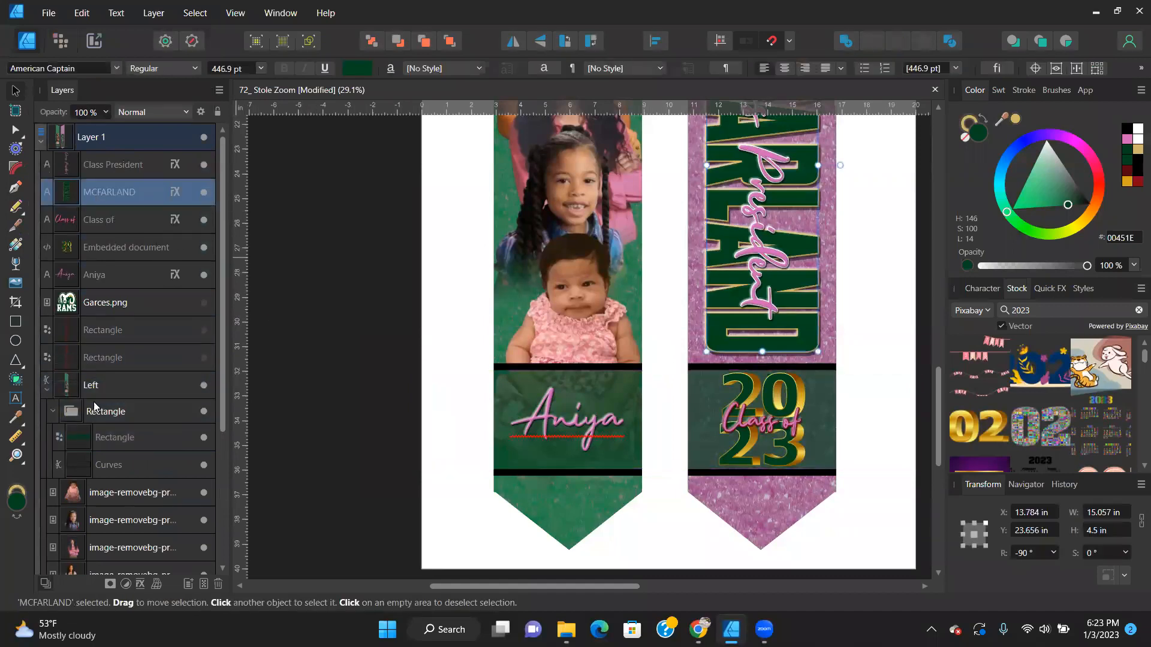
pyautogui.moveTo(72, 394); pyautogui.dragTo(108, 427)
pyautogui.click(116, 440)
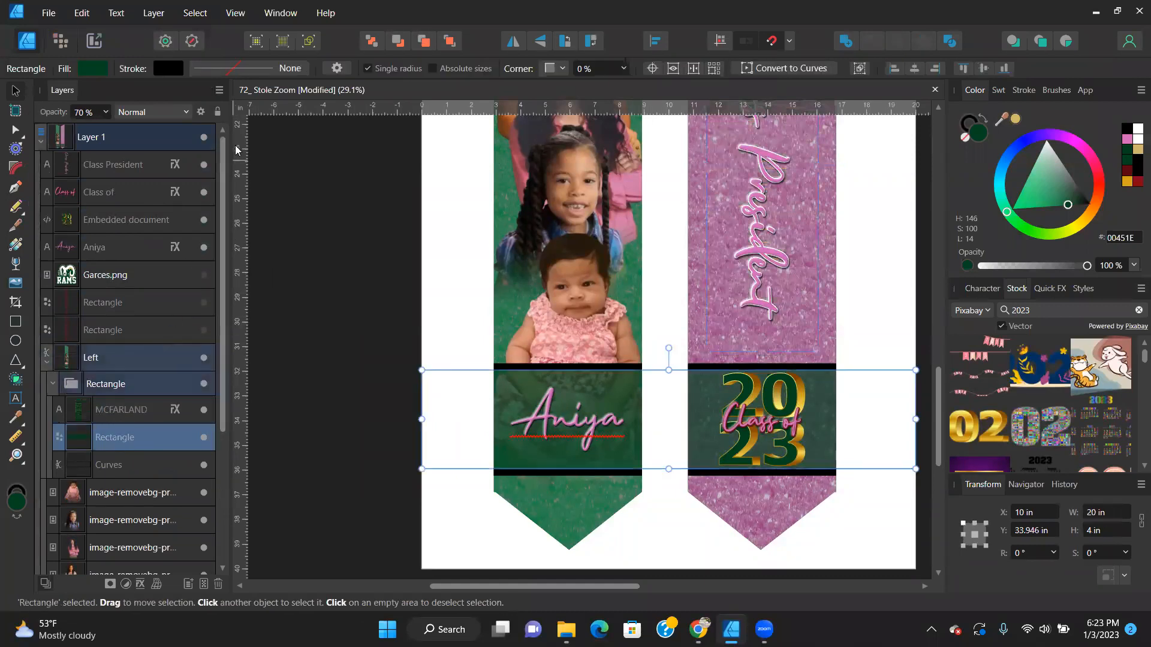
pyautogui.click(87, 409)
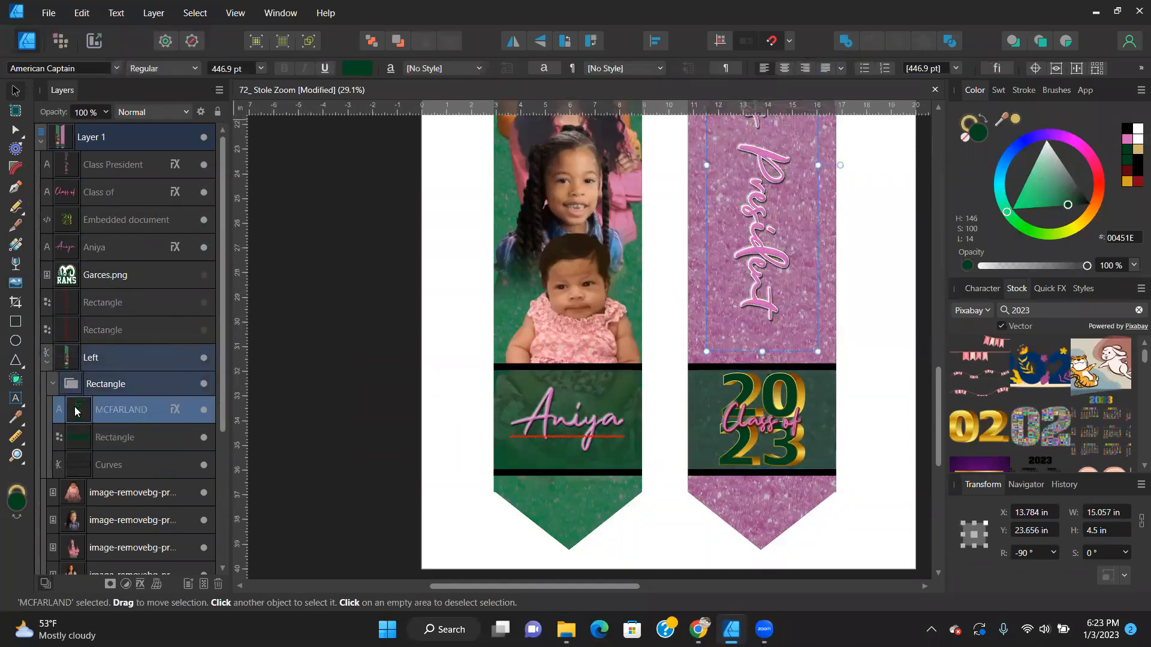
pyautogui.scroll(-2, 96, 527)
pyautogui.moveTo(85, 603); pyautogui.dragTo(66, 468)
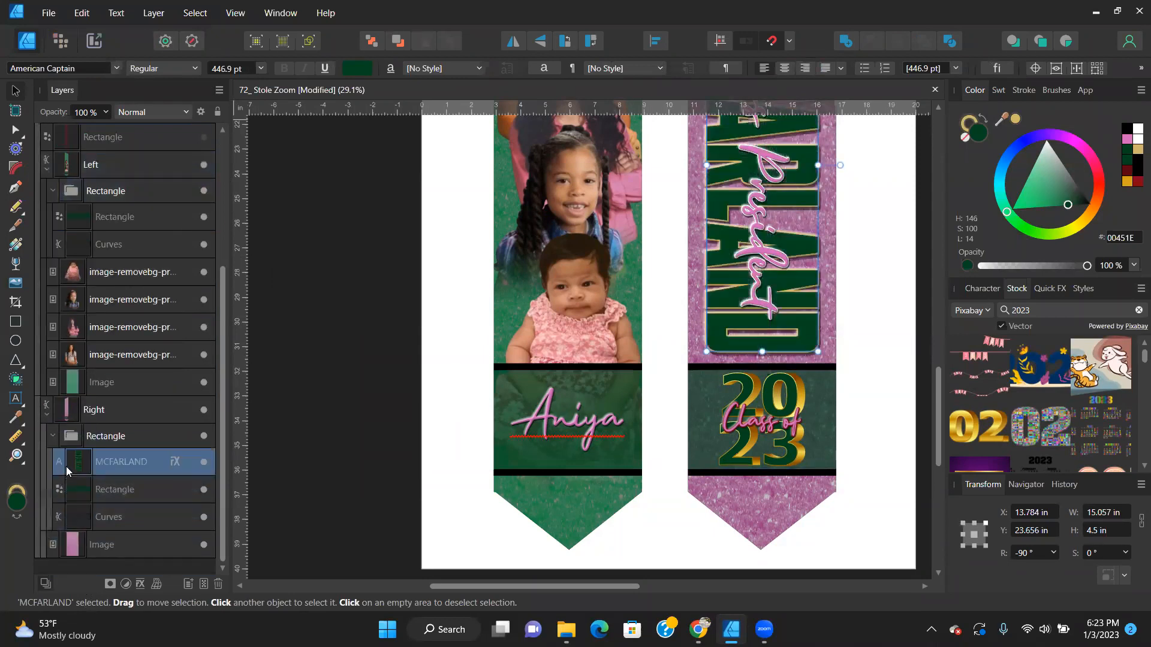
# Select every object with the same fill colour as the vertical surname text and set their fill to navy (000845).
pyautogui.click(195, 12)
pyautogui.moveTo(182, 180)
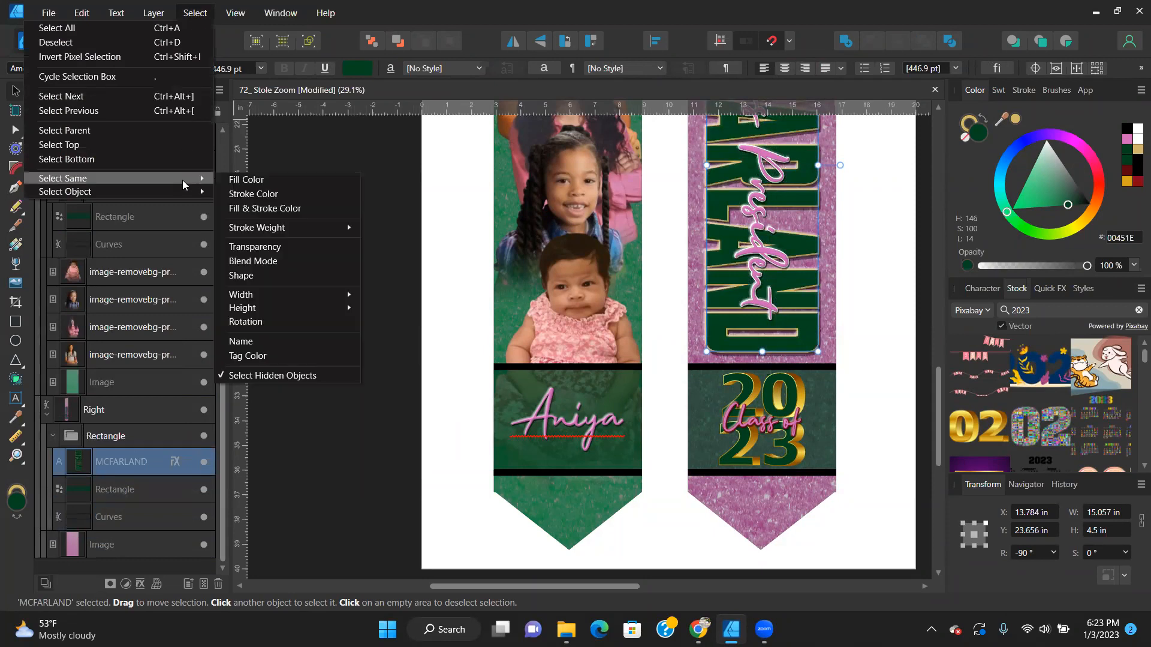
pyautogui.click(237, 179)
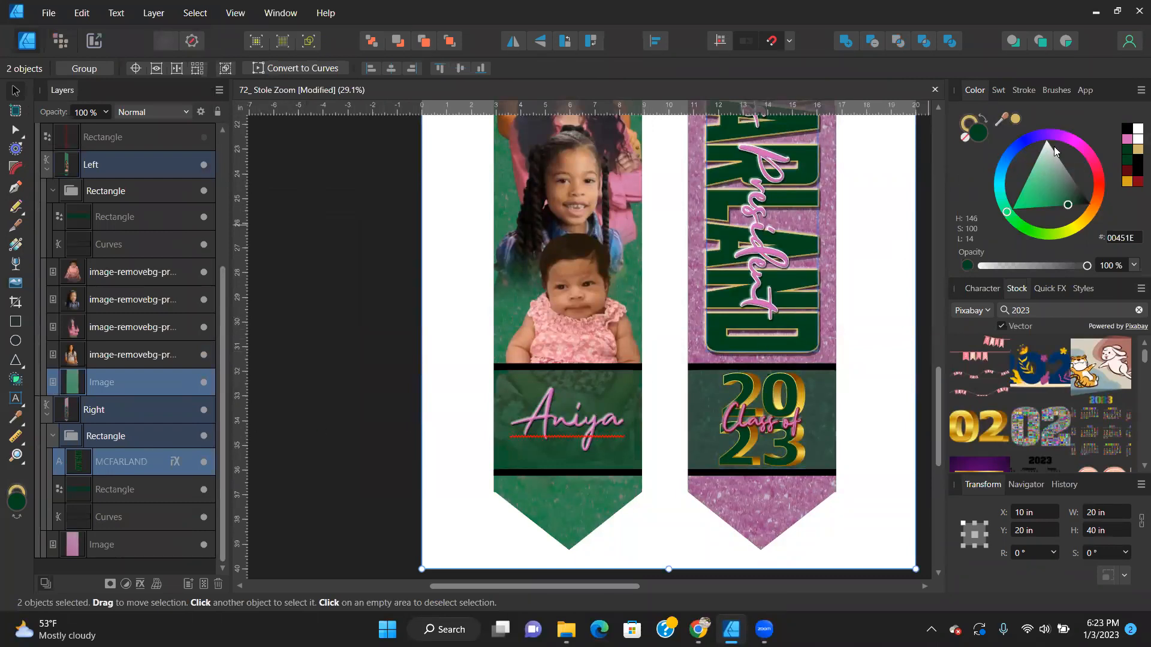
pyautogui.click(1018, 144)
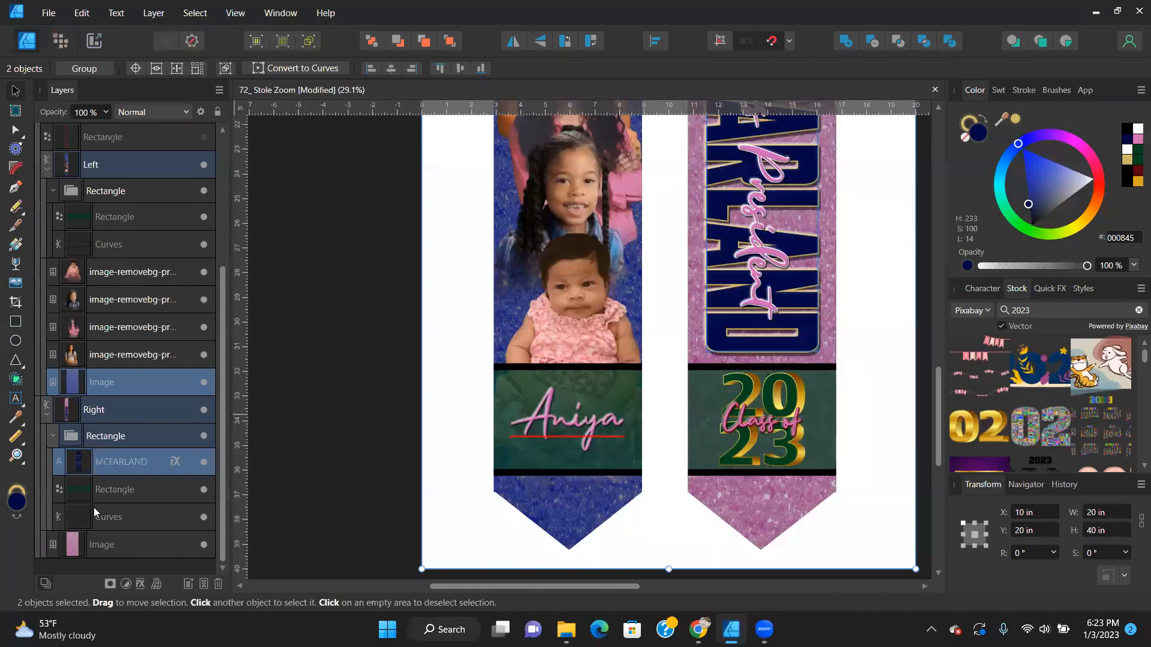
# Select every object with the same fill colour as the Right panel's band rectangle and apply the navy 000845 fill.
pyautogui.click(115, 489)
pyautogui.click(195, 12)
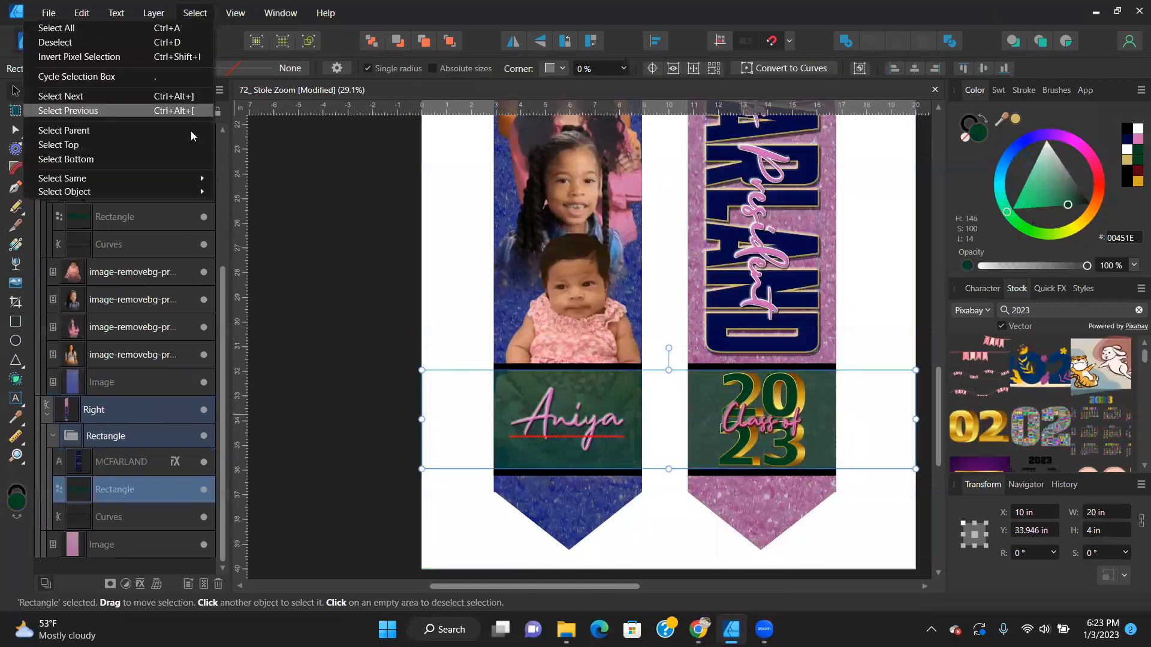
pyautogui.moveTo(197, 179)
pyautogui.click(252, 180)
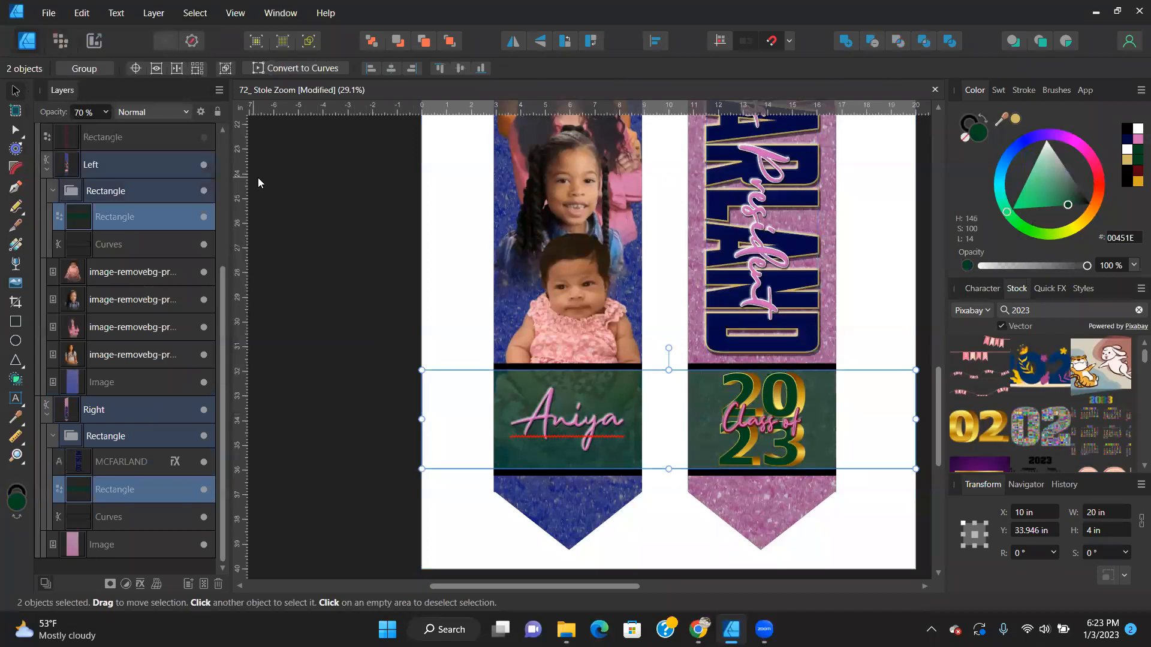
pyautogui.click(1133, 139)
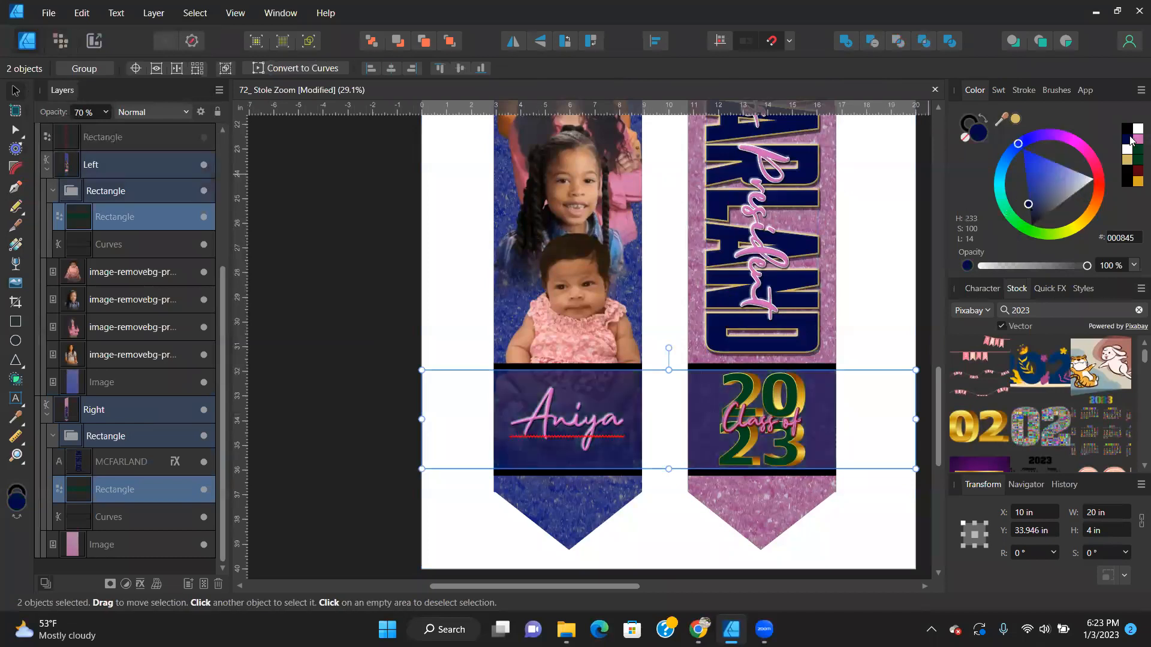
# Clear the selection and store the navy 000845 fill as the Color Picker's sampled colour.
pyautogui.click(329, 380)
pyautogui.scroll(-2, 359, 435)
pyautogui.scroll(5, 360, 435)
pyautogui.scroll(-3, 361, 434)
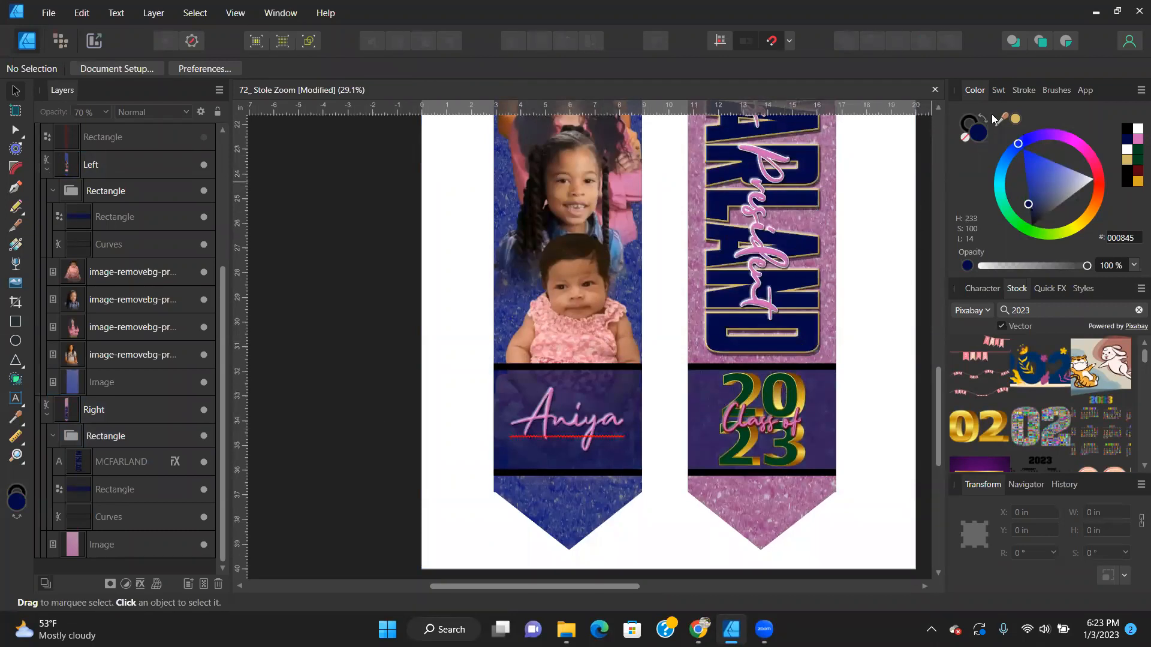
pyautogui.moveTo(1003, 115); pyautogui.dragTo(978, 135)
# Open the embedded 2023 document for editing.
pyautogui.scroll(4, 78, 248)
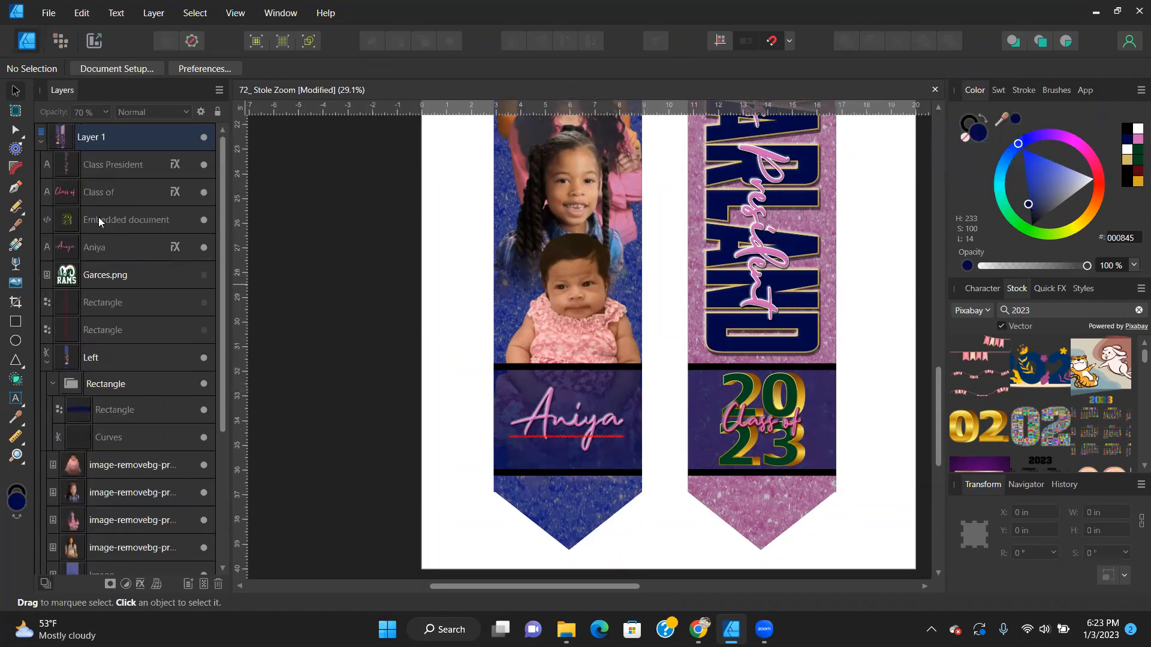
pyautogui.doubleClick(99, 220)
pyautogui.click(59, 223)
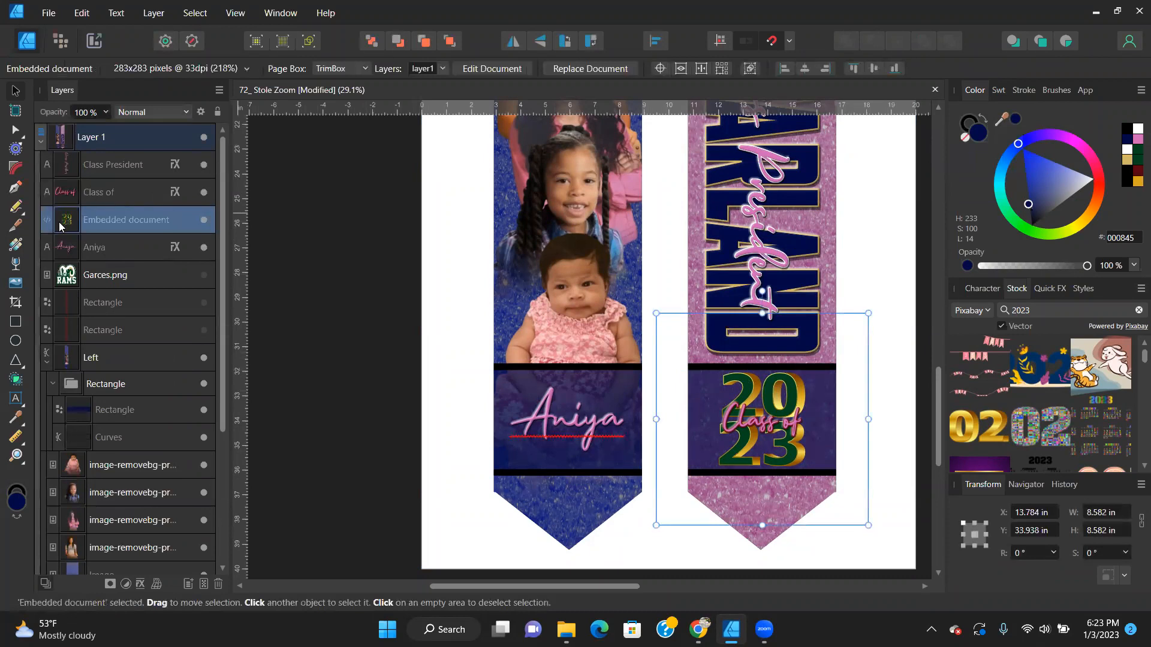
pyautogui.doubleClick(59, 224)
# Recolour all same-fill green digit faces of 2023 with the sampled navy (000845), close the embedded document and deselect.
pyautogui.doubleClick(562, 281)
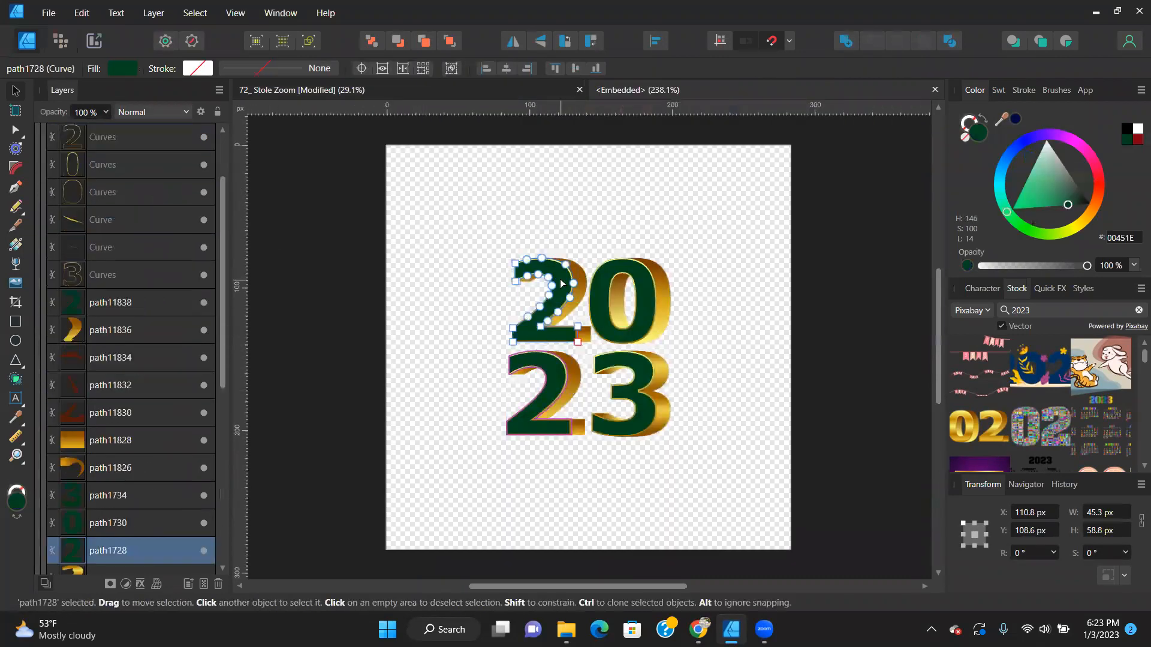
pyautogui.click(15, 90)
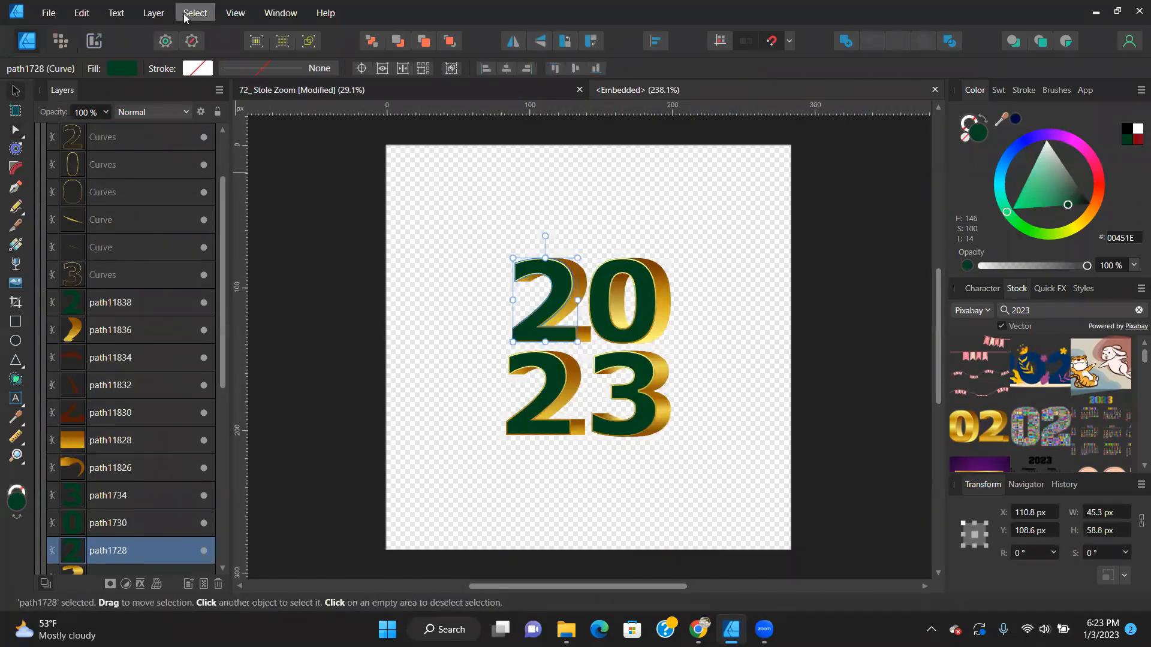
pyautogui.click(193, 13)
pyautogui.moveTo(193, 183)
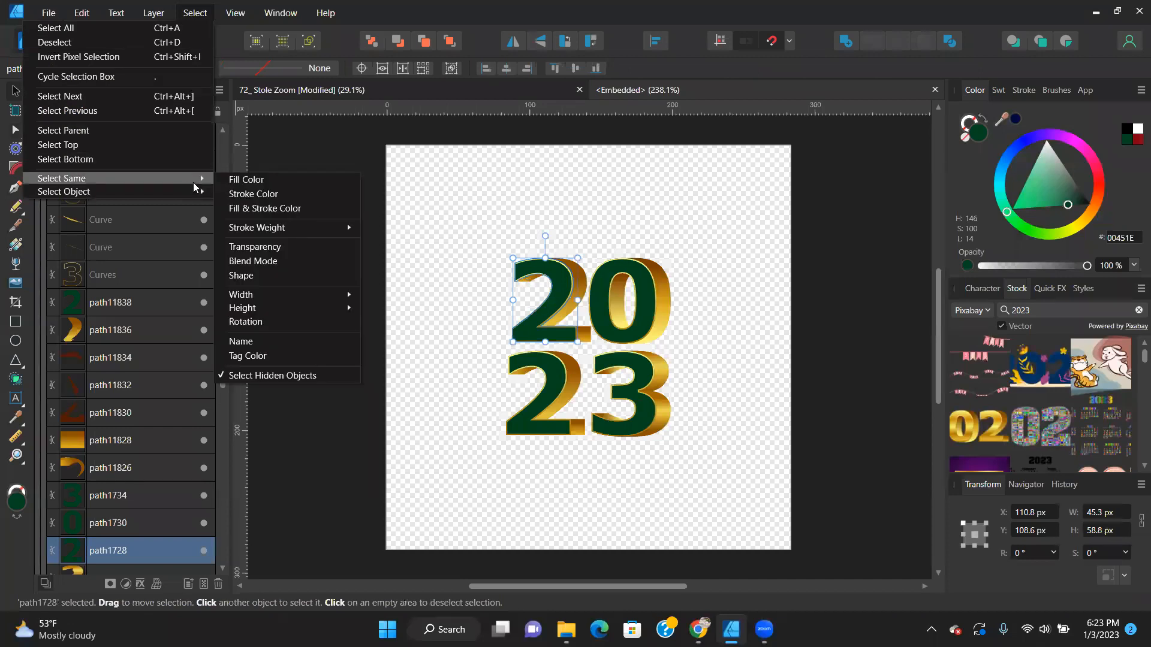
pyautogui.click(249, 179)
pyautogui.click(1017, 119)
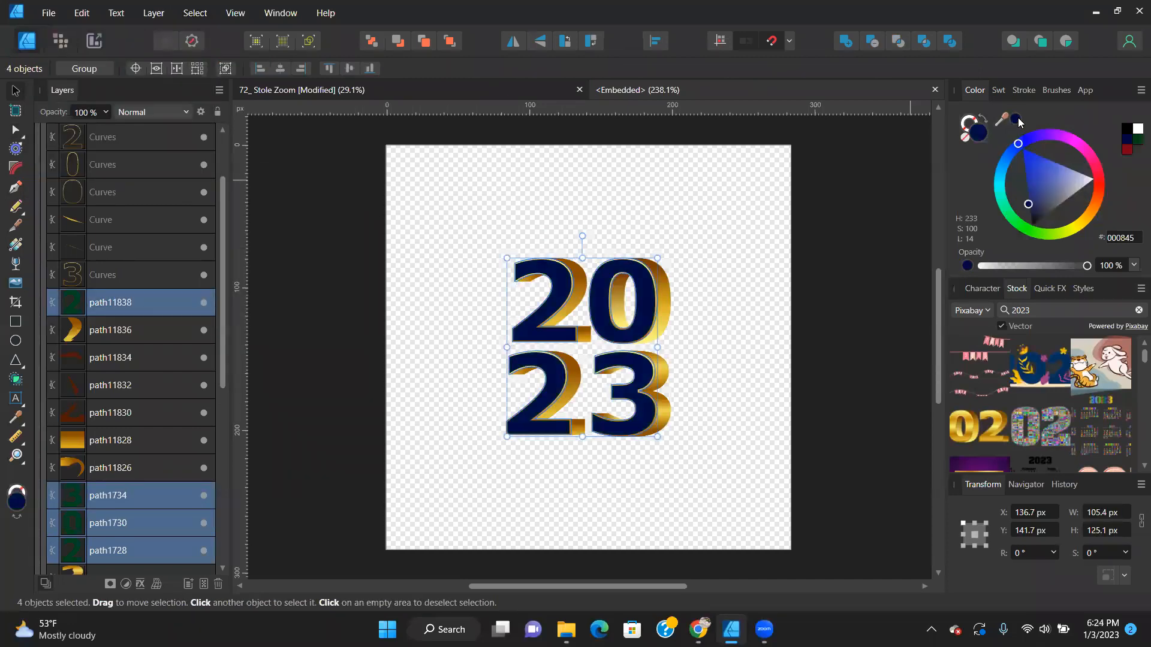
pyautogui.click(935, 89)
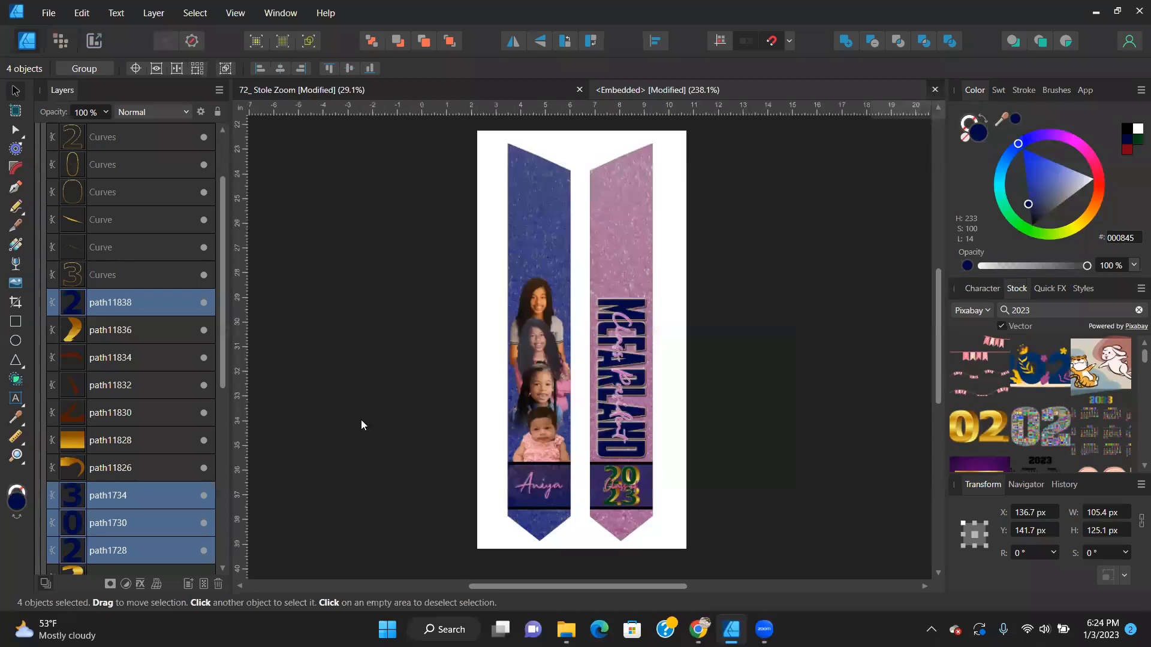
pyautogui.click(326, 401)
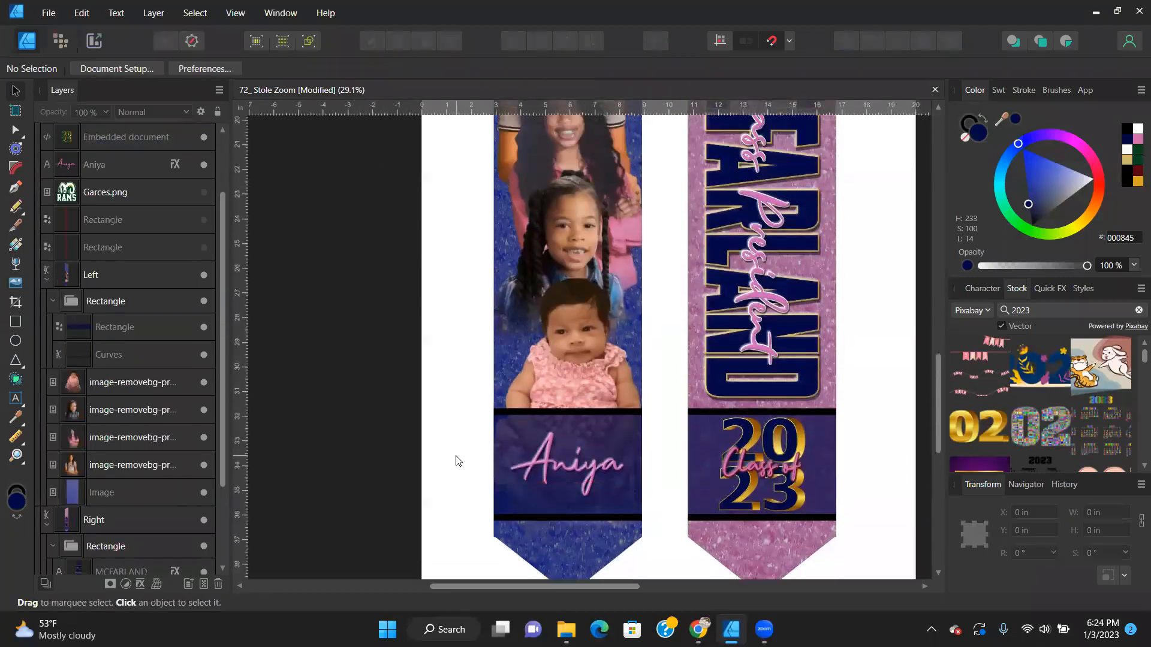
# Replace the vertical surname text with INDEPENDENCE and shrink its width to about 15.2 in, starting at the upper guide.
pyautogui.scroll(-2, 849, 380)
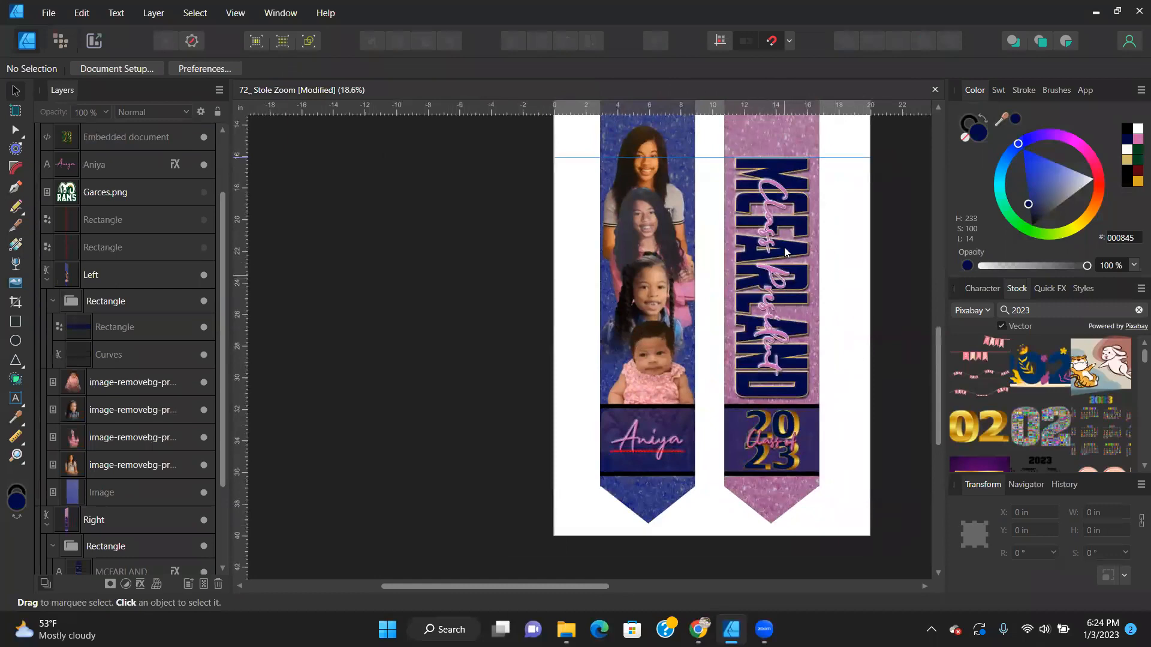
pyautogui.click(799, 234)
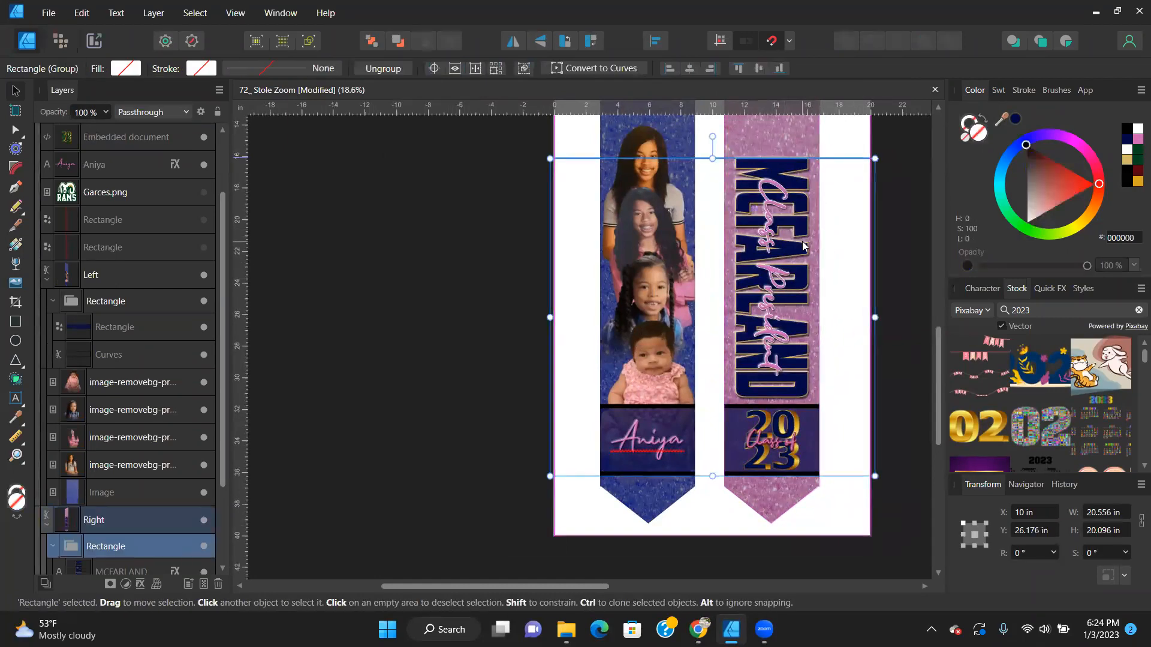
pyautogui.doubleClick(801, 239)
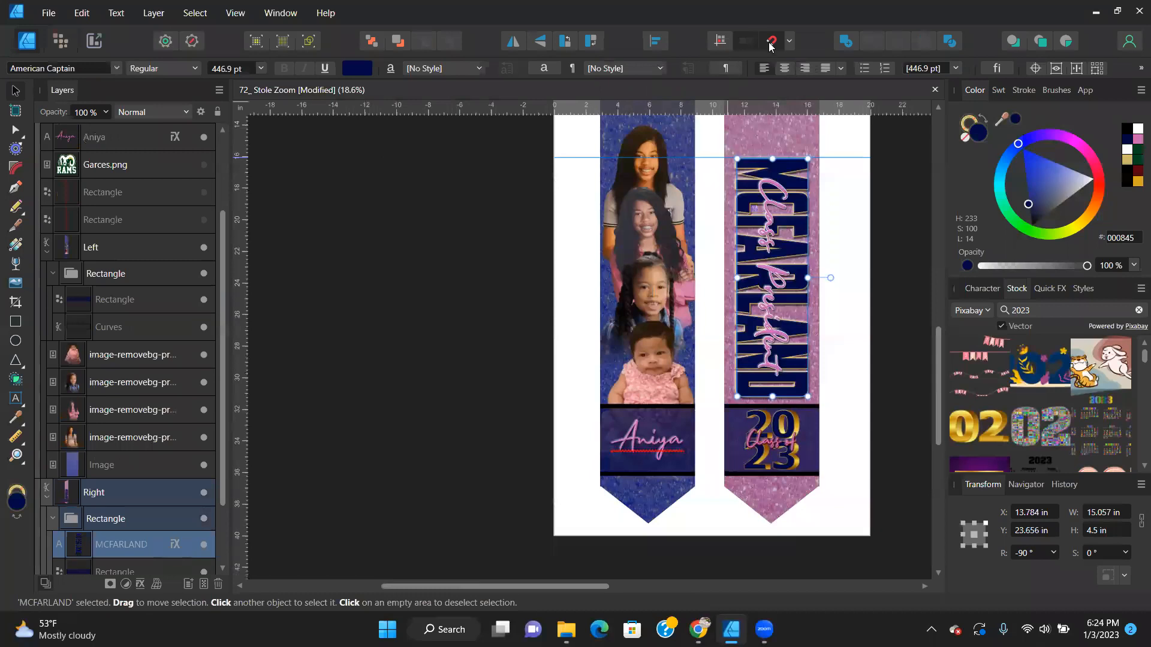
pyautogui.doubleClick(803, 295)
pyautogui.doubleClick(803, 297)
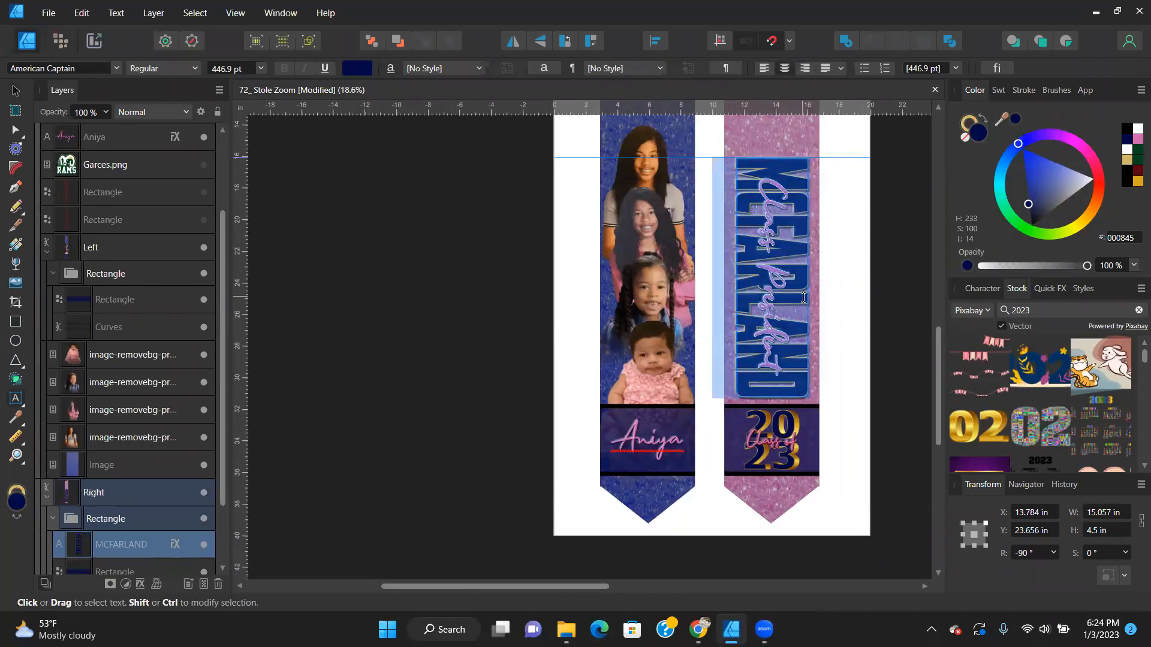
pyautogui.write('INDEPENDENC')
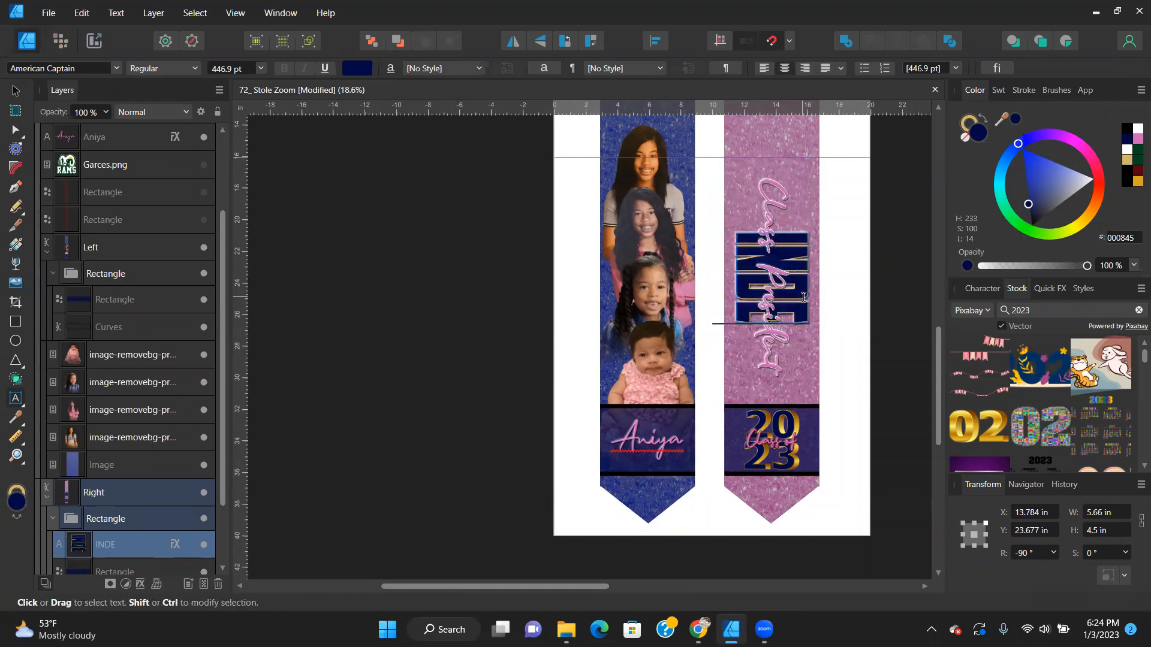
pyautogui.write('E')
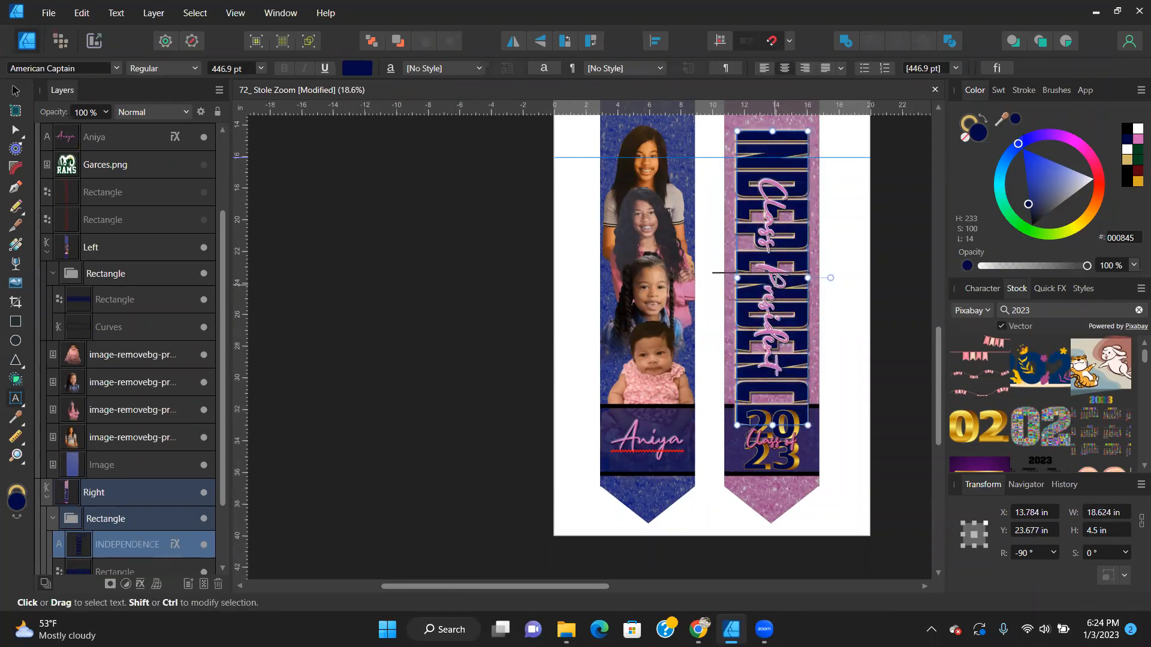
pyautogui.click(18, 91)
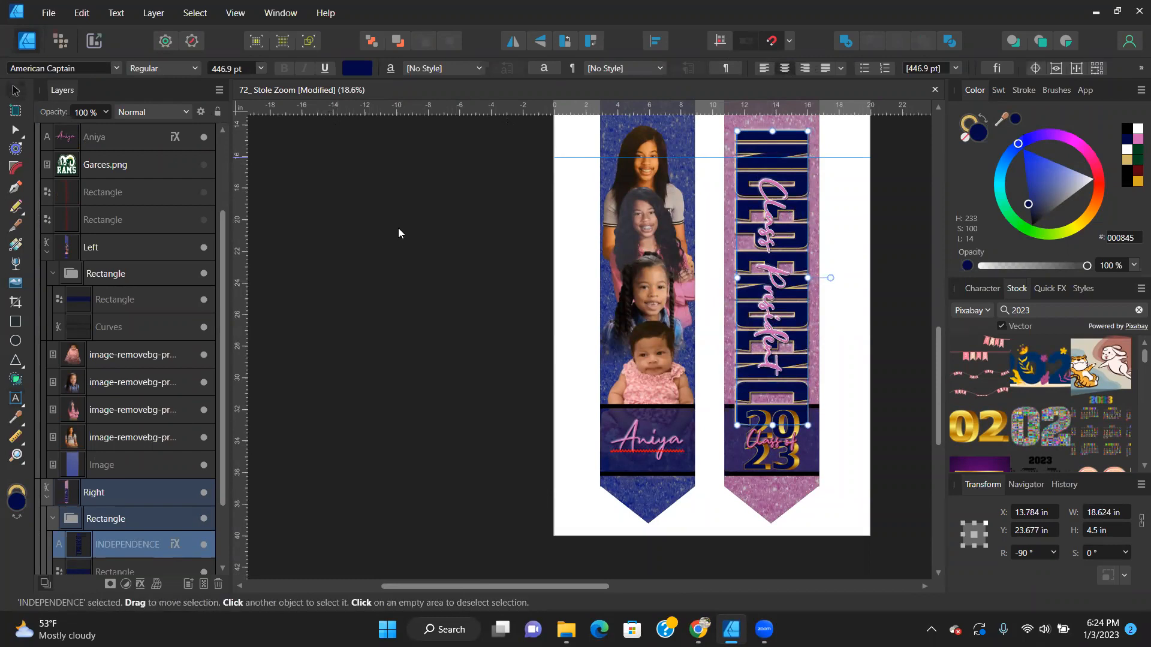
pyautogui.moveTo(772, 132); pyautogui.dragTo(773, 158)
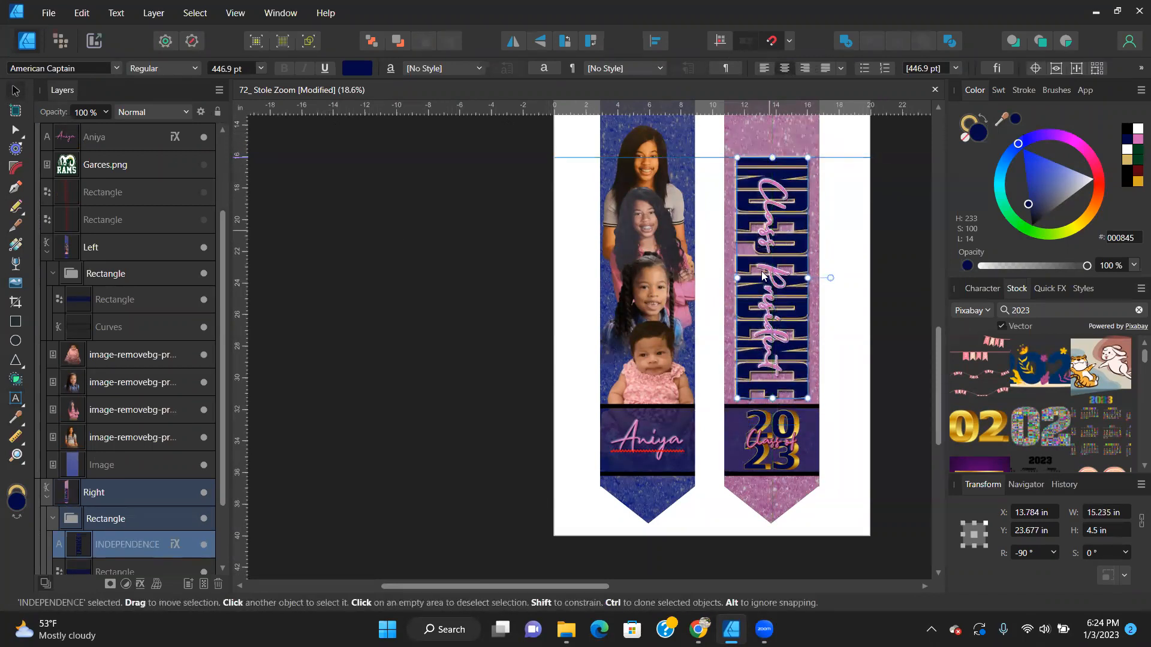
# Replace the vertical Class President script text with Head Cheerleader and scale it proportionally around its centre to about 12.56 in wide.
pyautogui.click(774, 278)
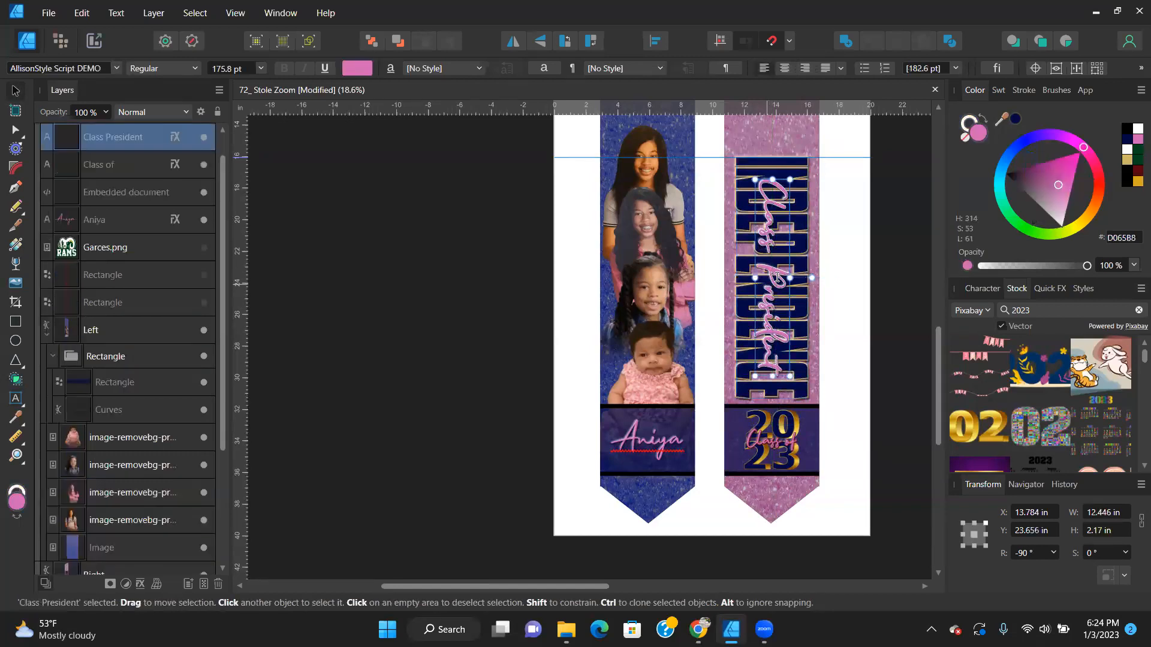
pyautogui.tripleClick(773, 275)
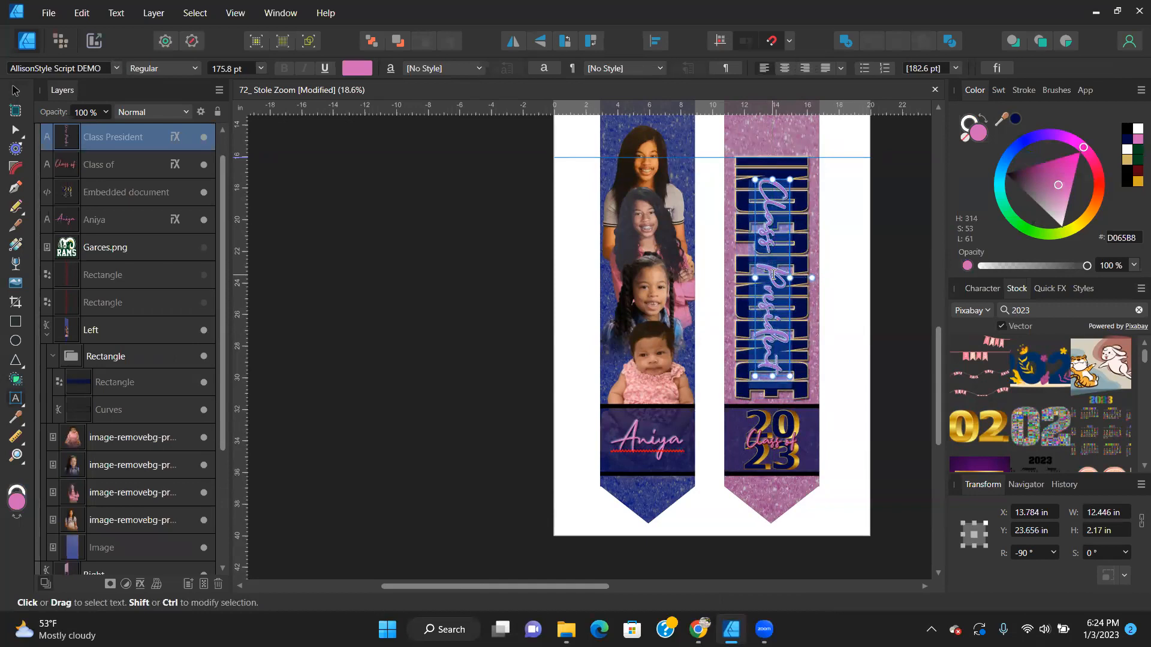
pyautogui.write('Head')
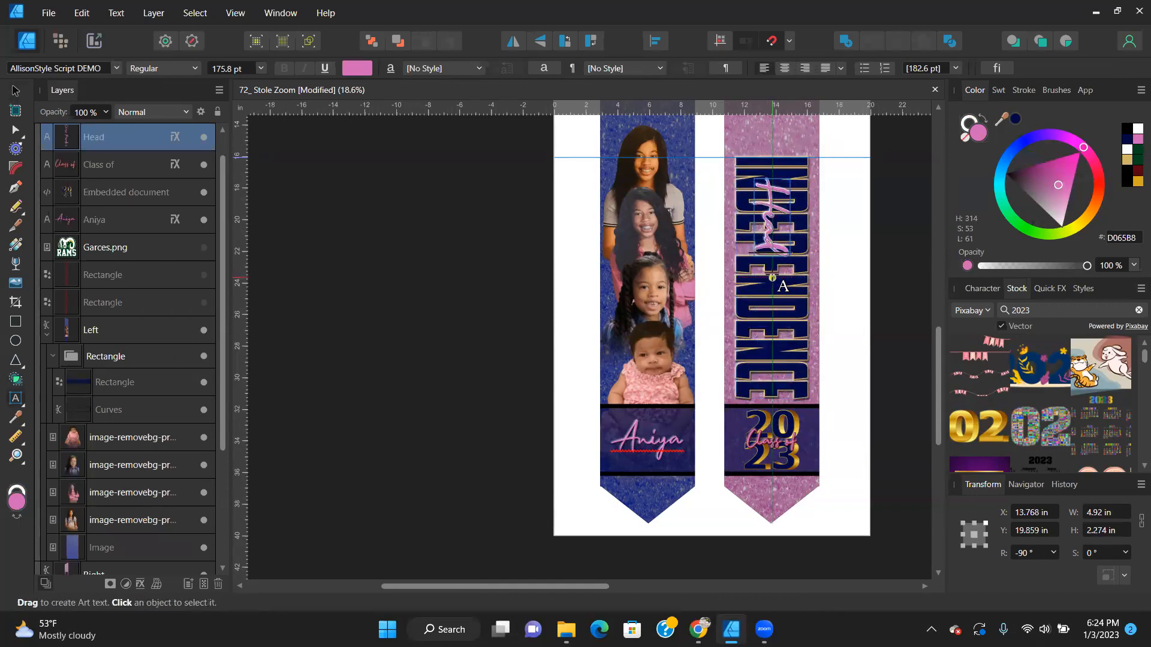
pyautogui.write(' Che')
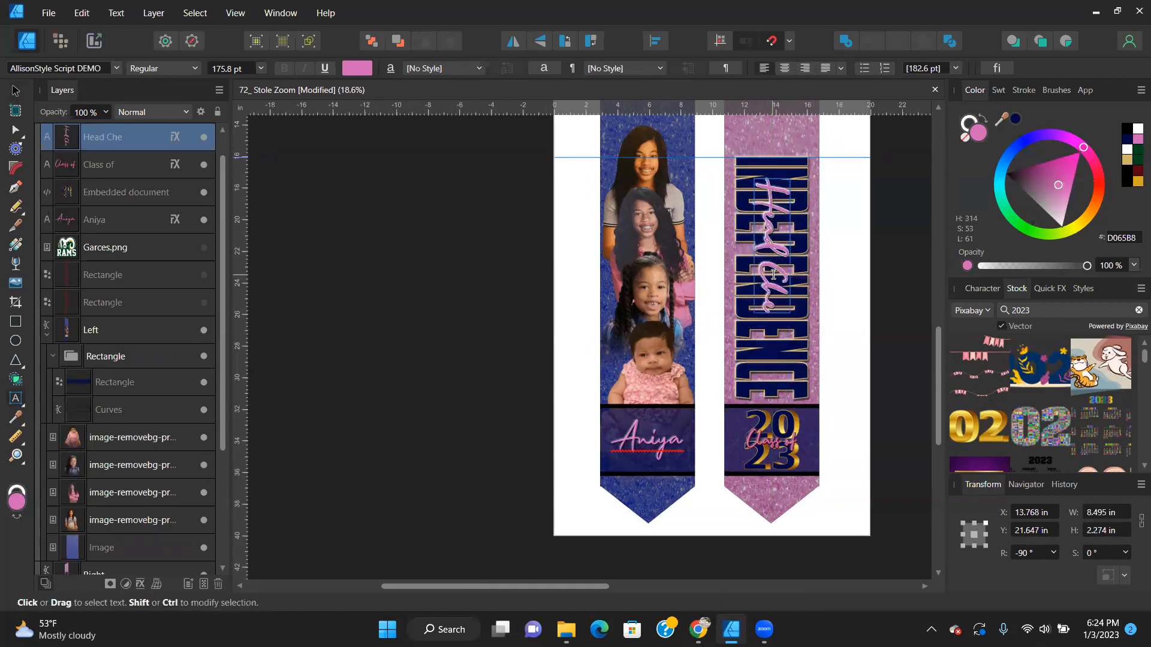
pyautogui.hotkey('ctrl', 'z')
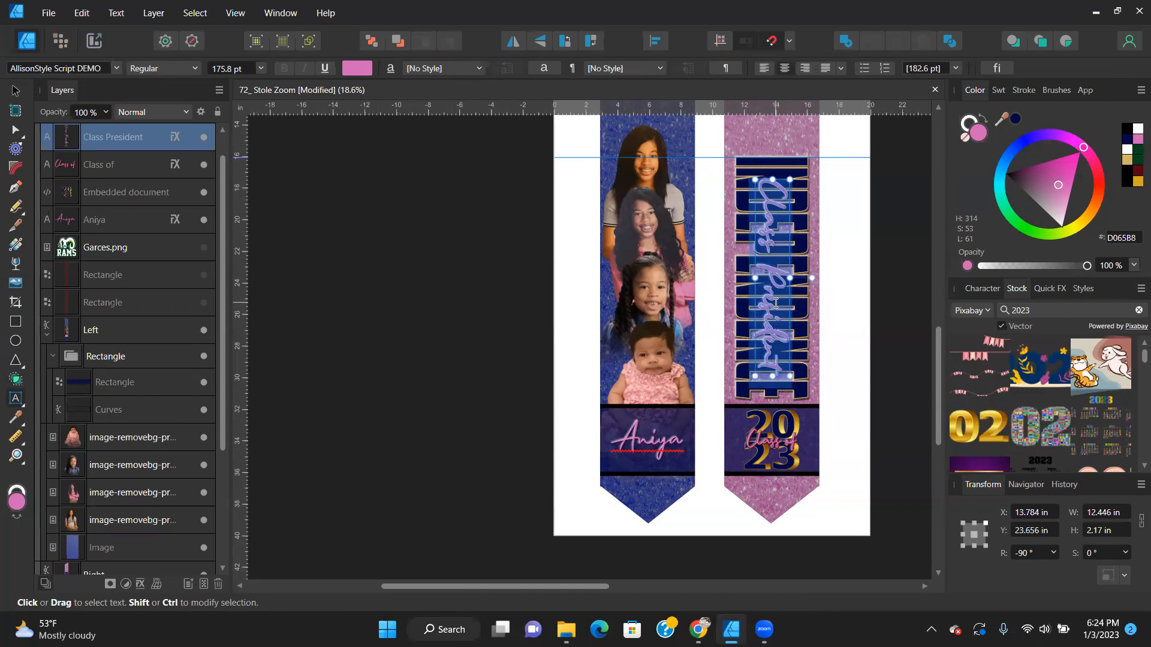
pyautogui.write('Head')
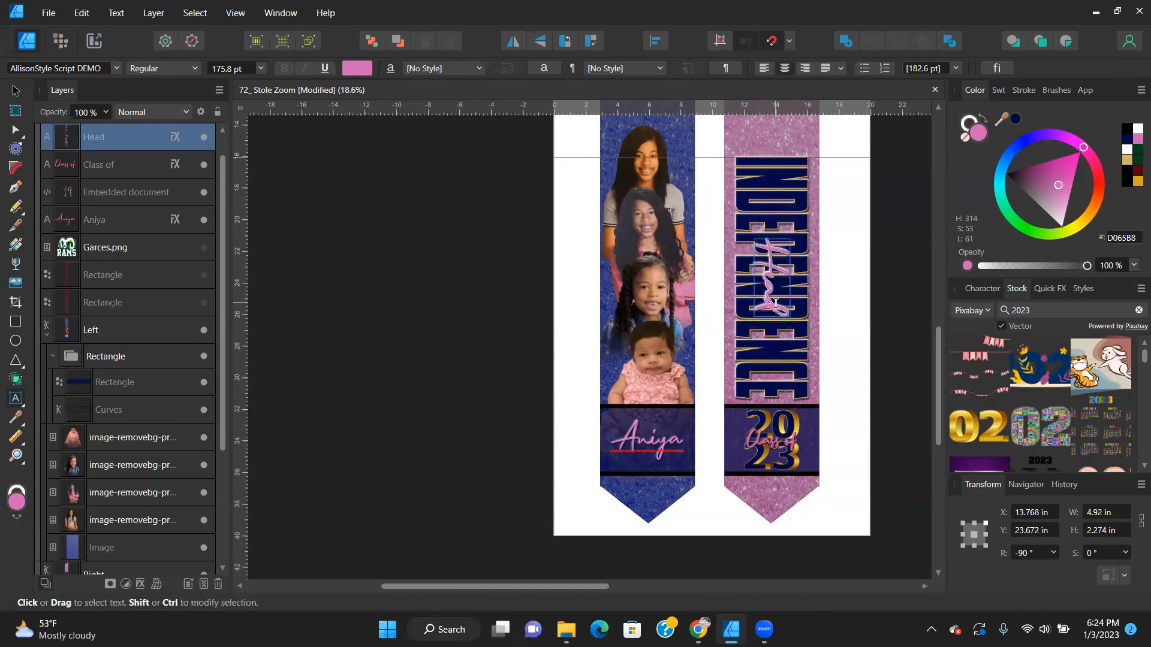
pyautogui.write(' Cheerleader')
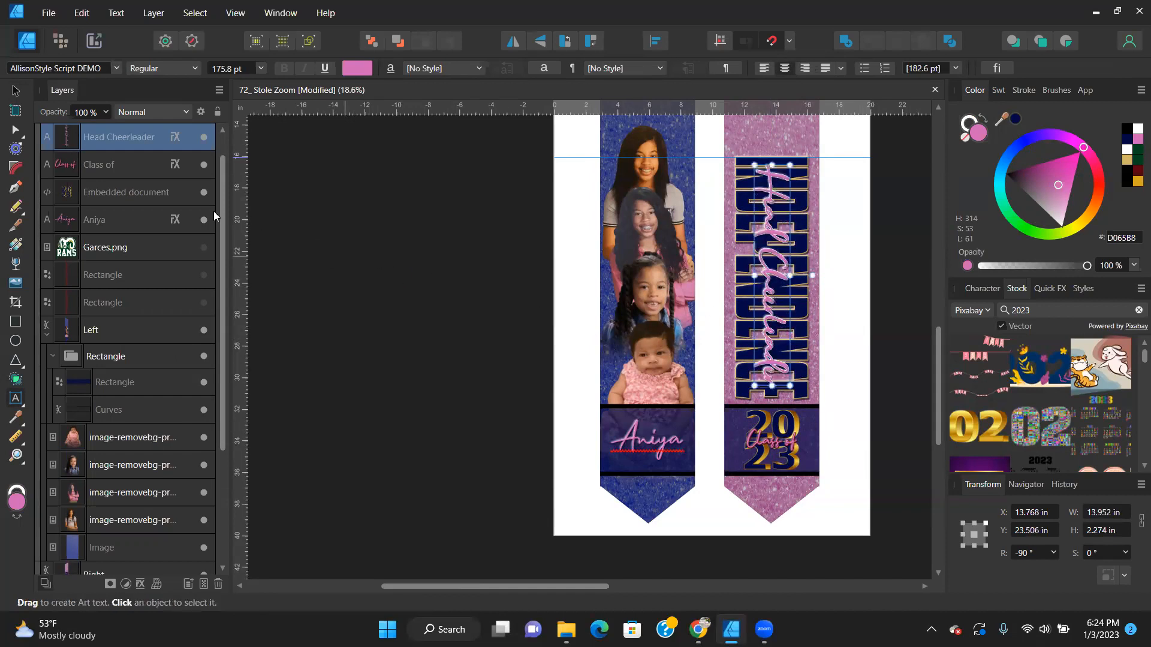
pyautogui.click(16, 90)
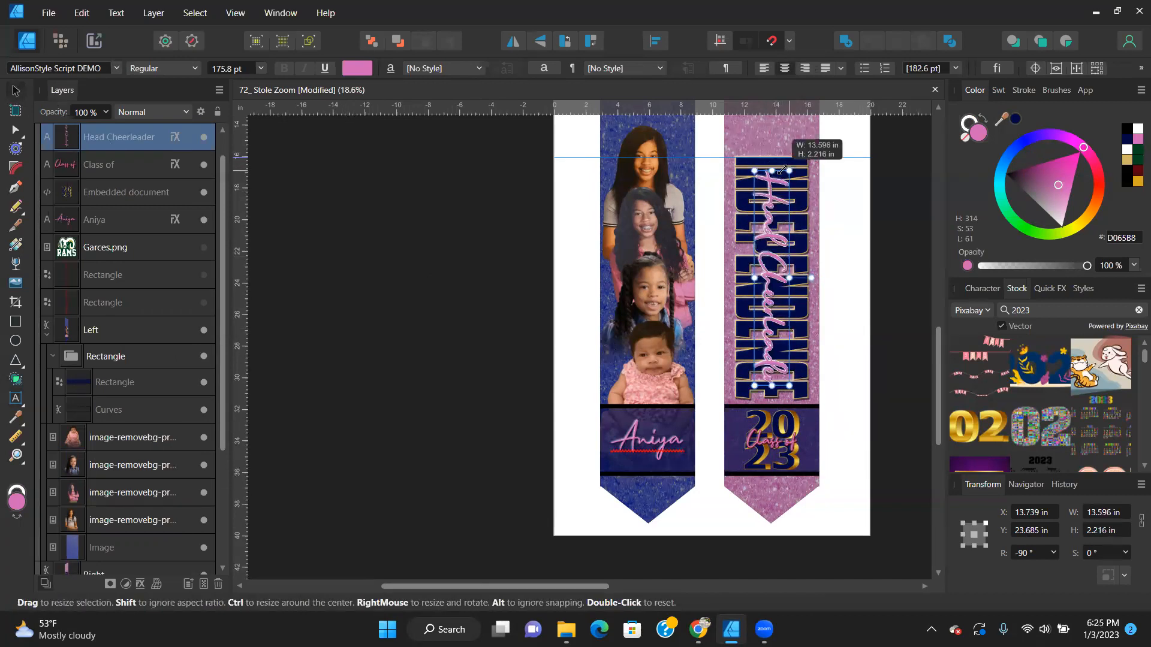
pyautogui.moveTo(791, 164); pyautogui.dragTo(789, 176)
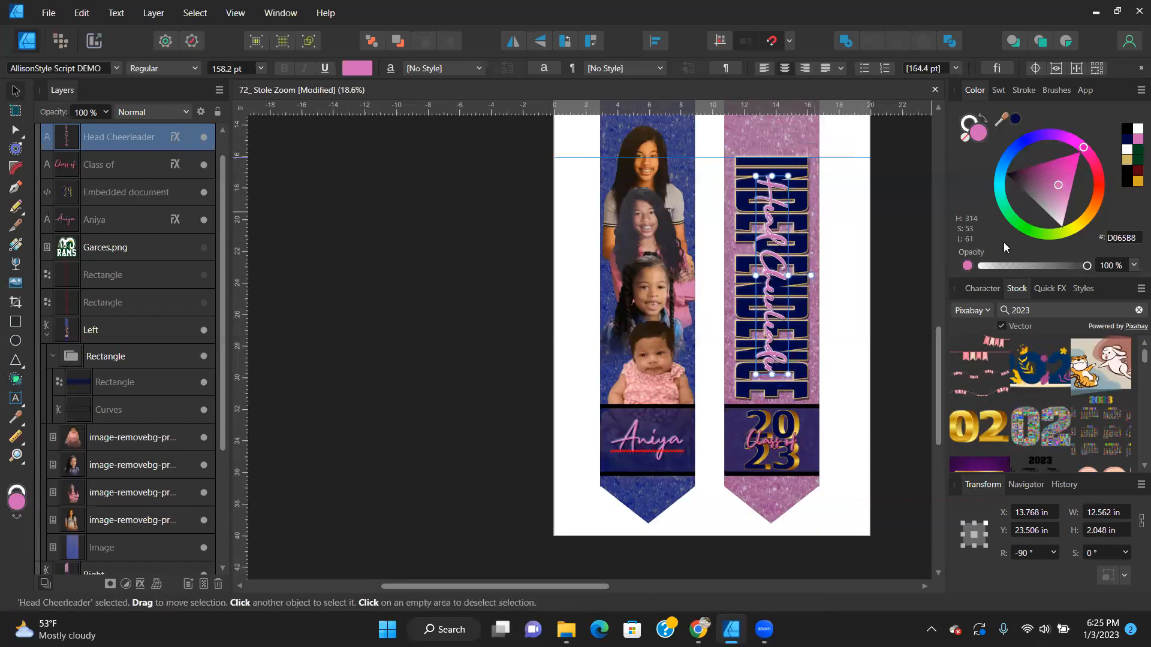
pyautogui.click(656, 448)
pyautogui.doubleClick(657, 440)
pyautogui.write('Ton')
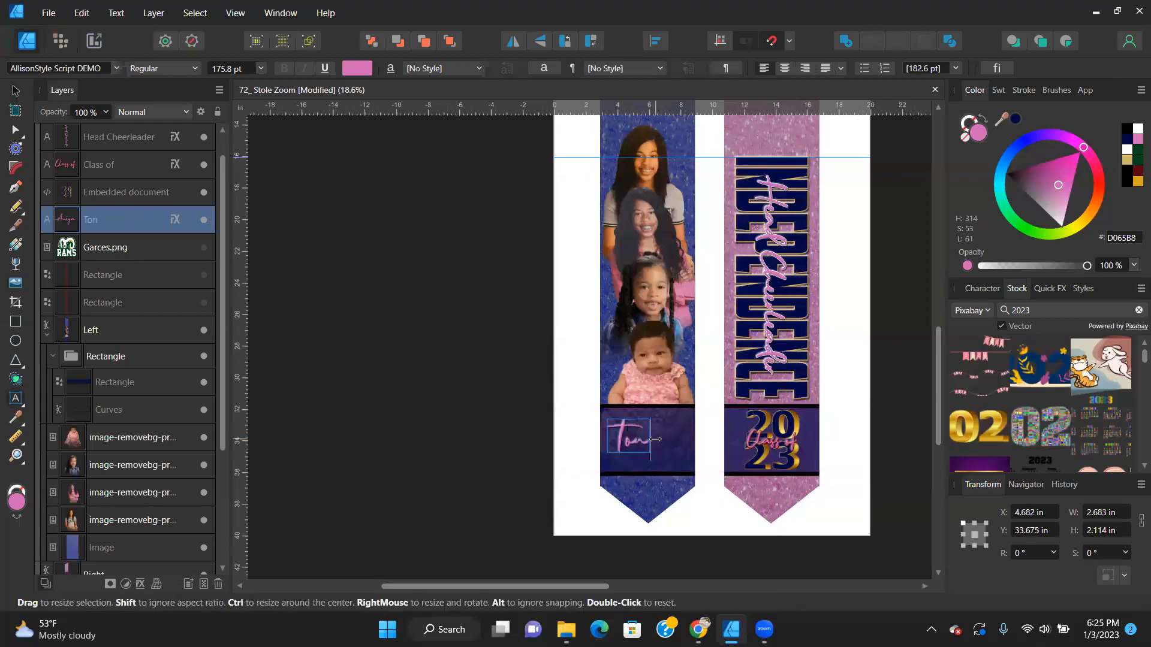
pyautogui.press('BackSpace')
pyautogui.press('BackSpace')
pyautogui.hotkey('ctrl', 'z')
pyautogui.hotkey('ctrl', 'z')
pyautogui.hotkey('ctrl', 'z')
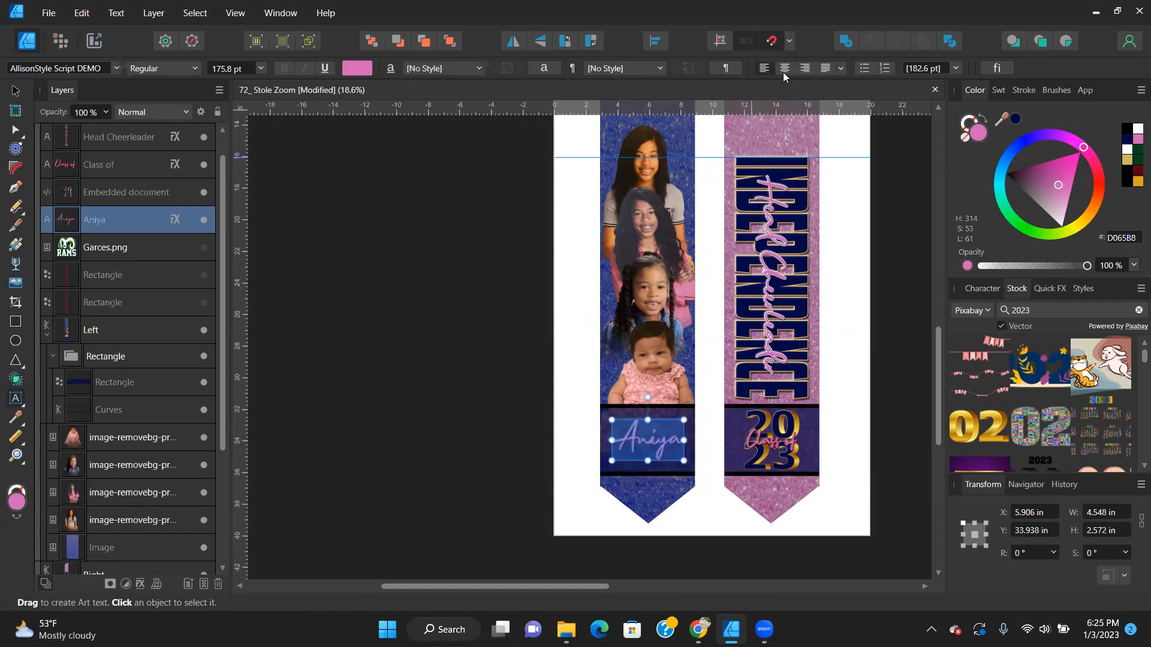
# Replace the script name text in the lower band of the blue stole with a different first name.
pyautogui.doubleClick(634, 450)
pyautogui.write('Crystal')
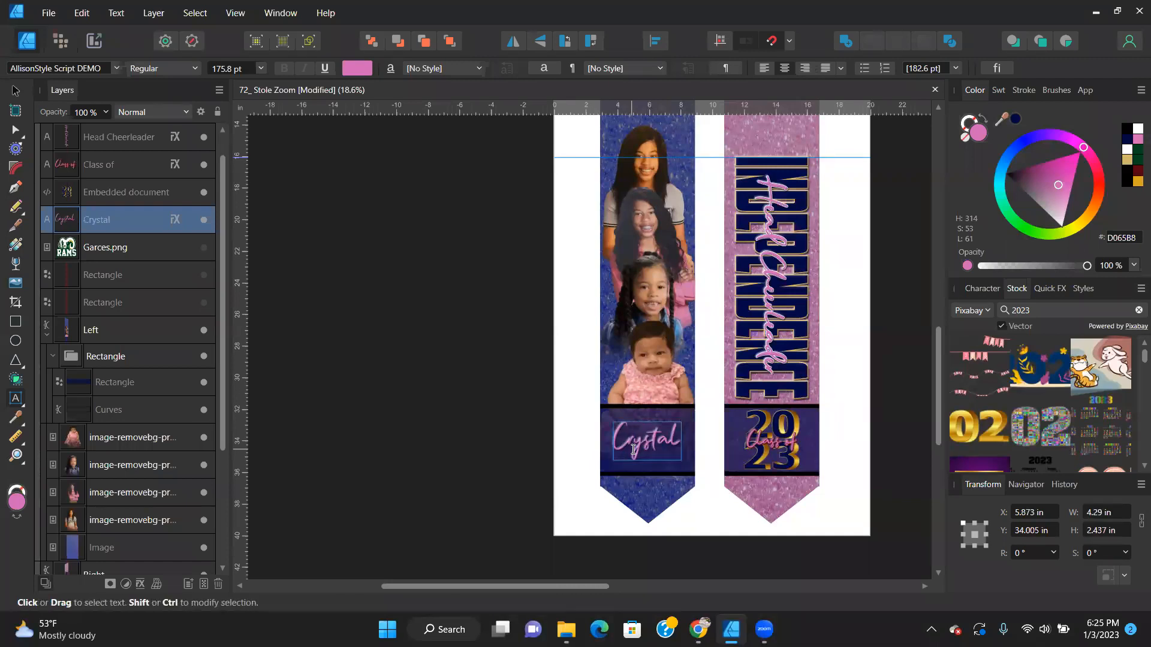
pyautogui.click(16, 91)
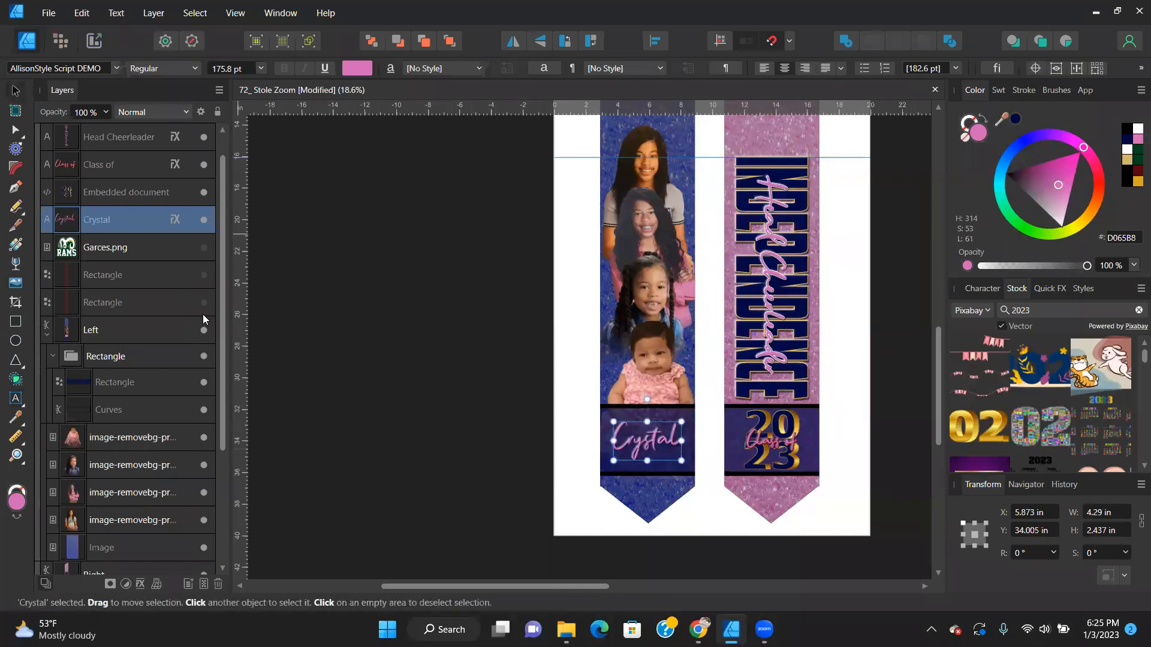
# Show the two hidden guide rectangles and stretch the name text on the blue stole to about 4.49 in wide.
pyautogui.click(206, 276)
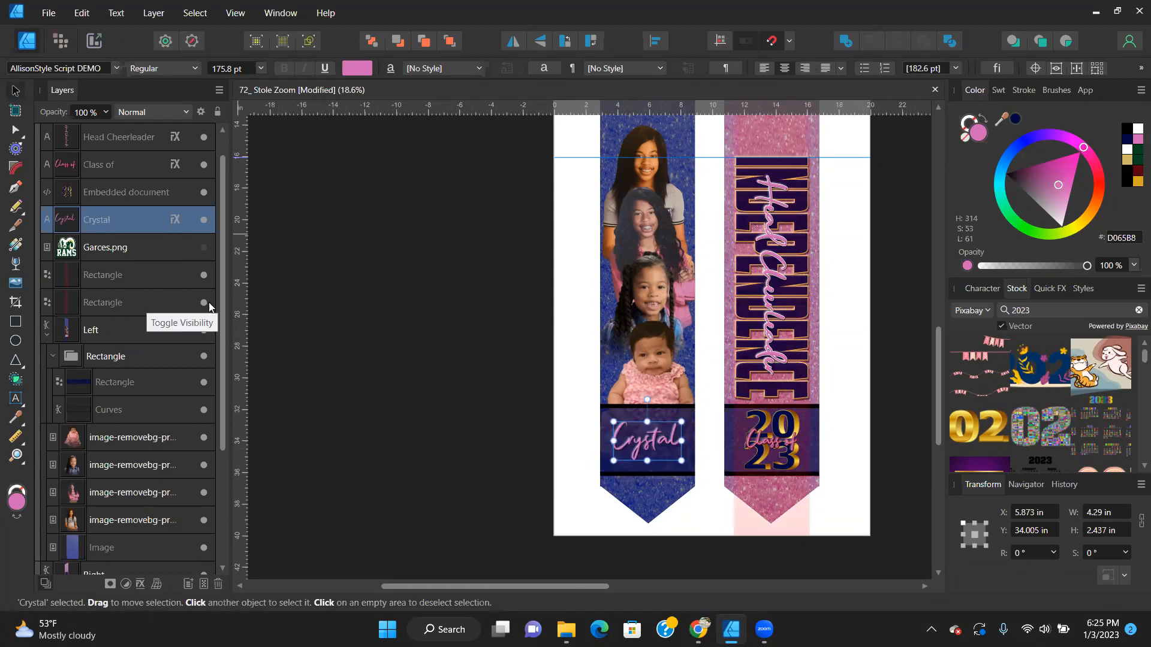
pyautogui.click(207, 303)
pyautogui.hscroll(-2, 689, 457)
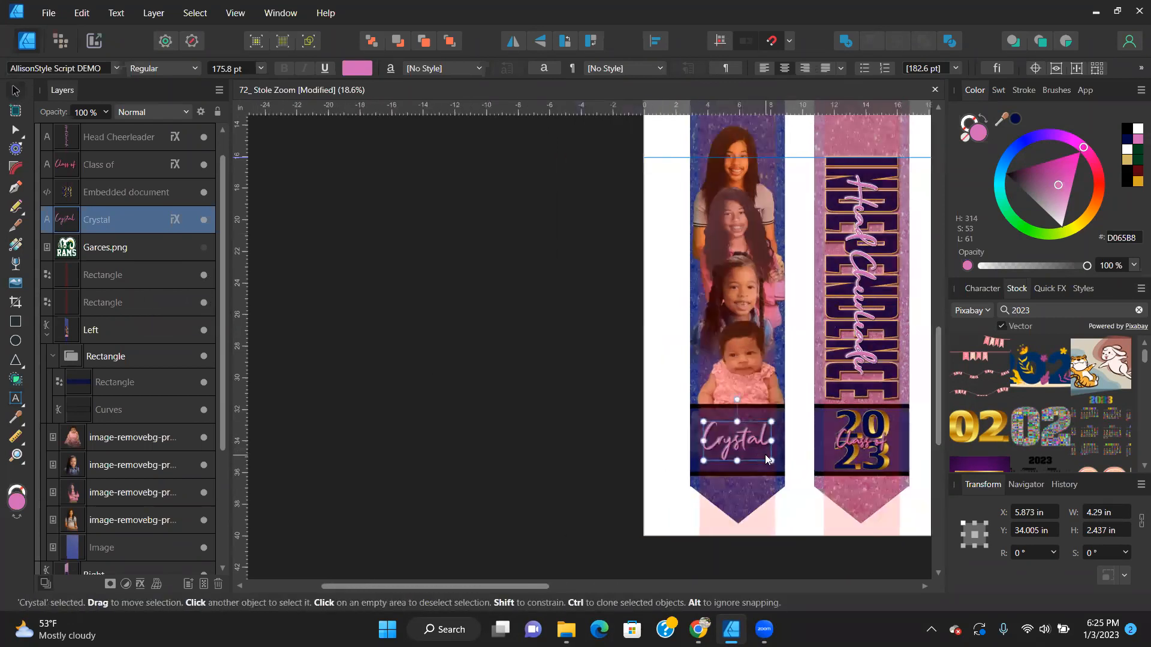
pyautogui.scroll(4, 758, 447)
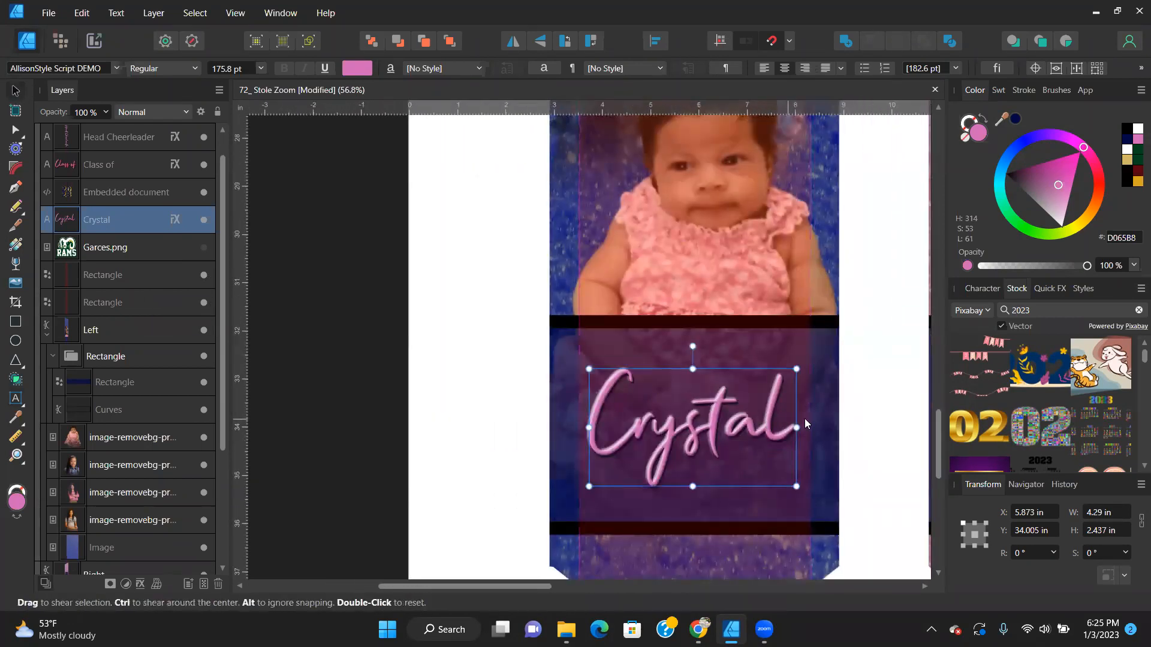
pyautogui.moveTo(796, 428); pyautogui.dragTo(802, 430)
pyautogui.scroll(-5, 618, 423)
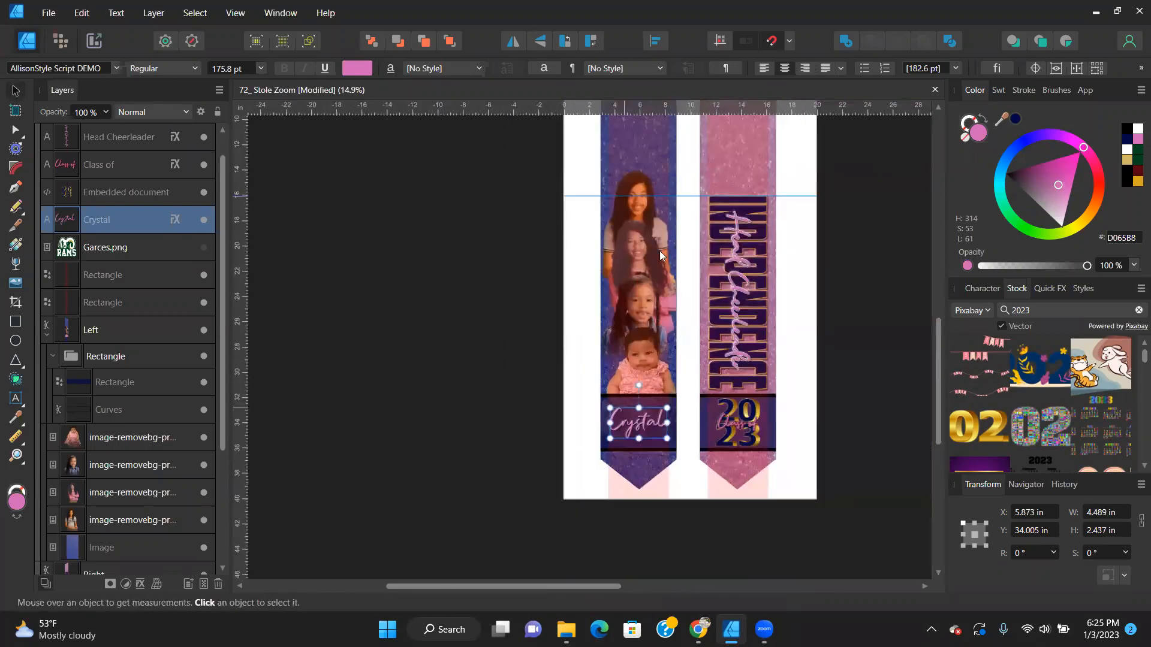
pyautogui.click(290, 161)
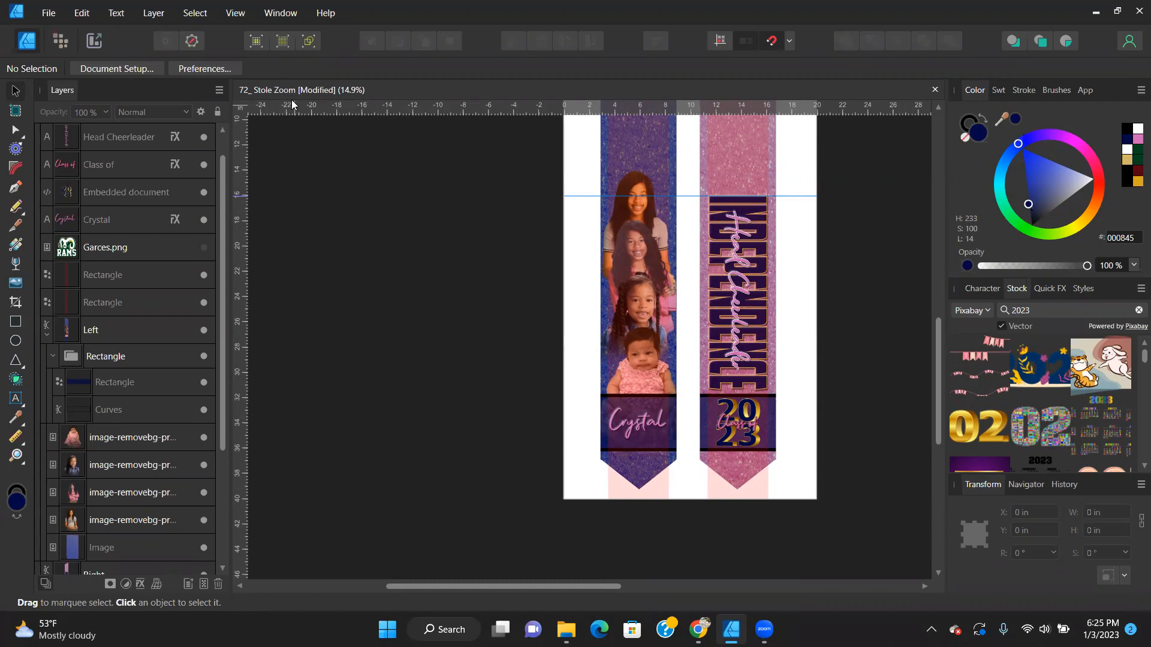
pyautogui.scroll(-2, 410, 334)
pyautogui.scroll(3, 410, 334)
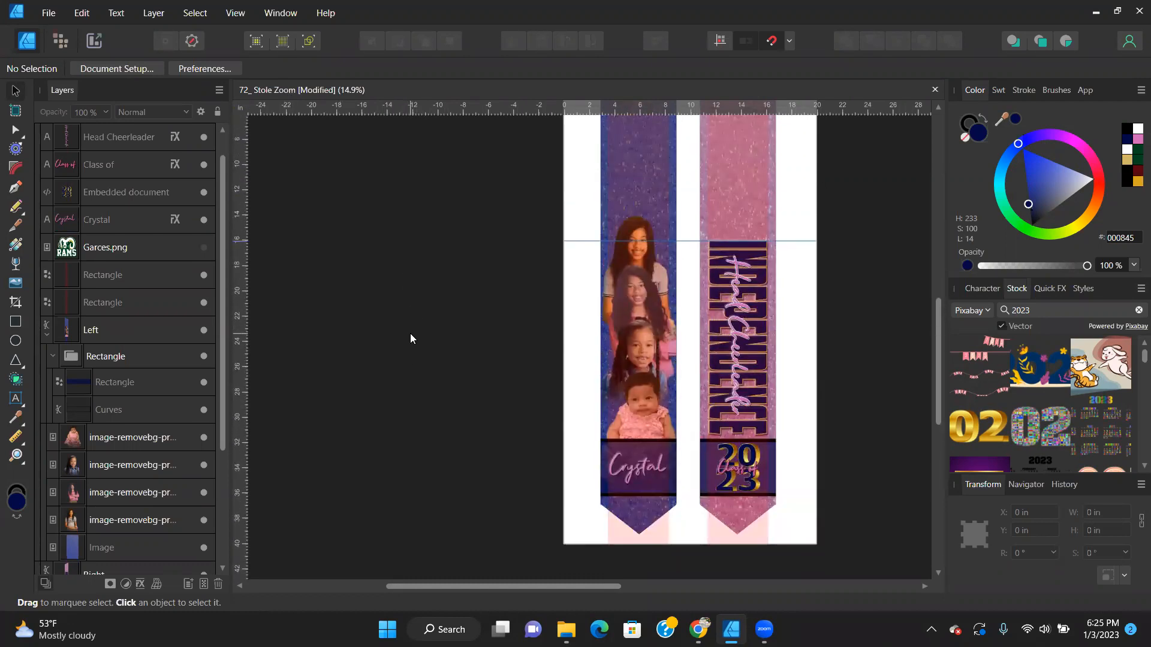
pyautogui.scroll(2, 410, 333)
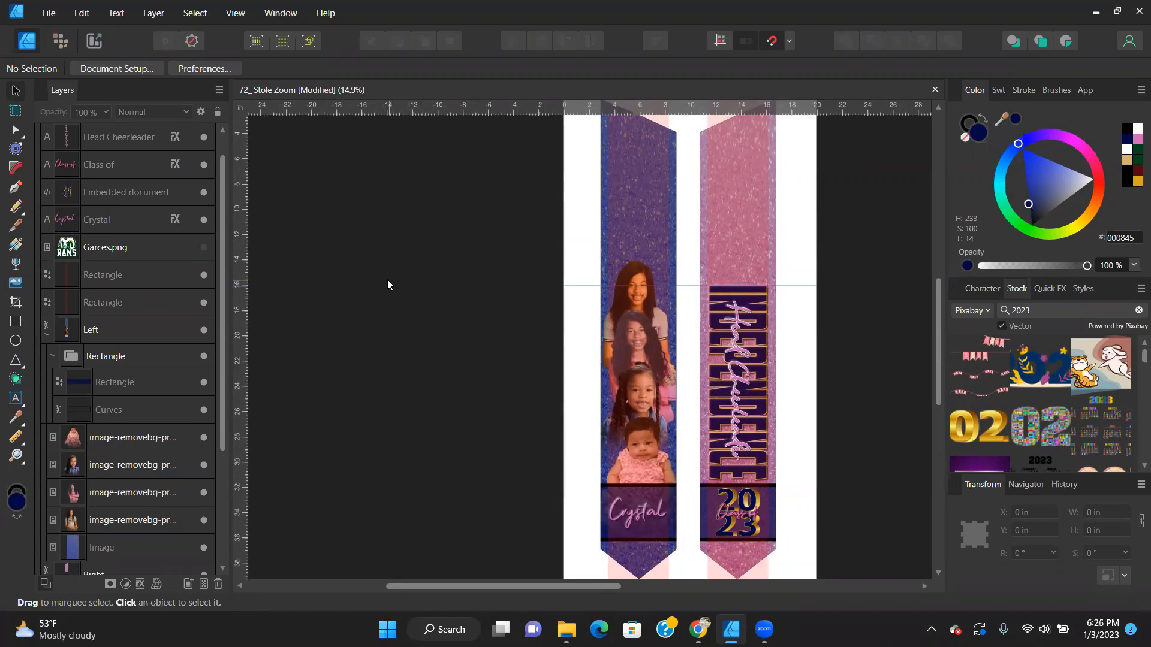
pyautogui.scroll(-1, 381, 279)
pyautogui.scroll(-1, 346, 308)
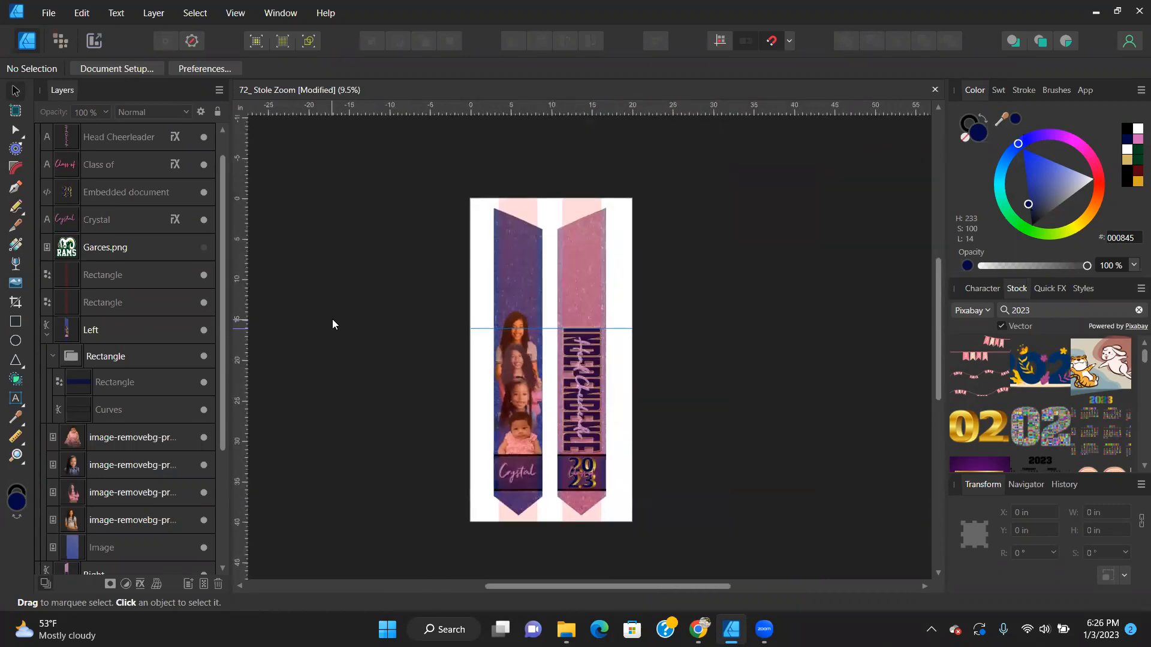
# Set up a new document with a page width of 13 in and a page height of 19 in.
pyautogui.click(48, 13)
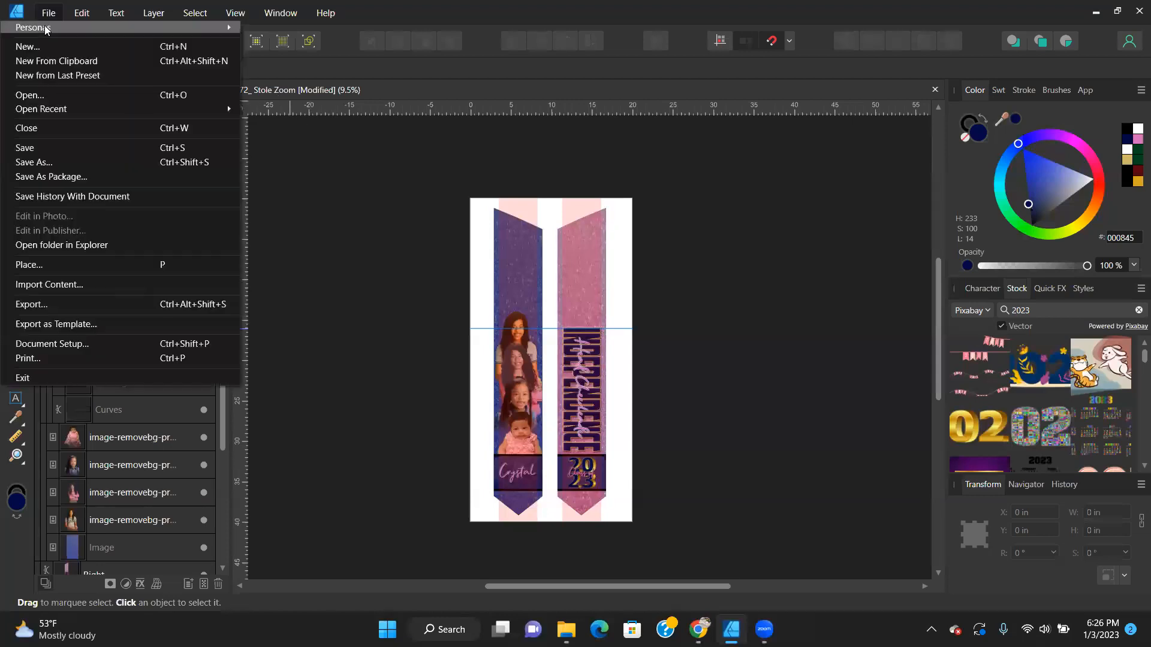
pyautogui.click(48, 46)
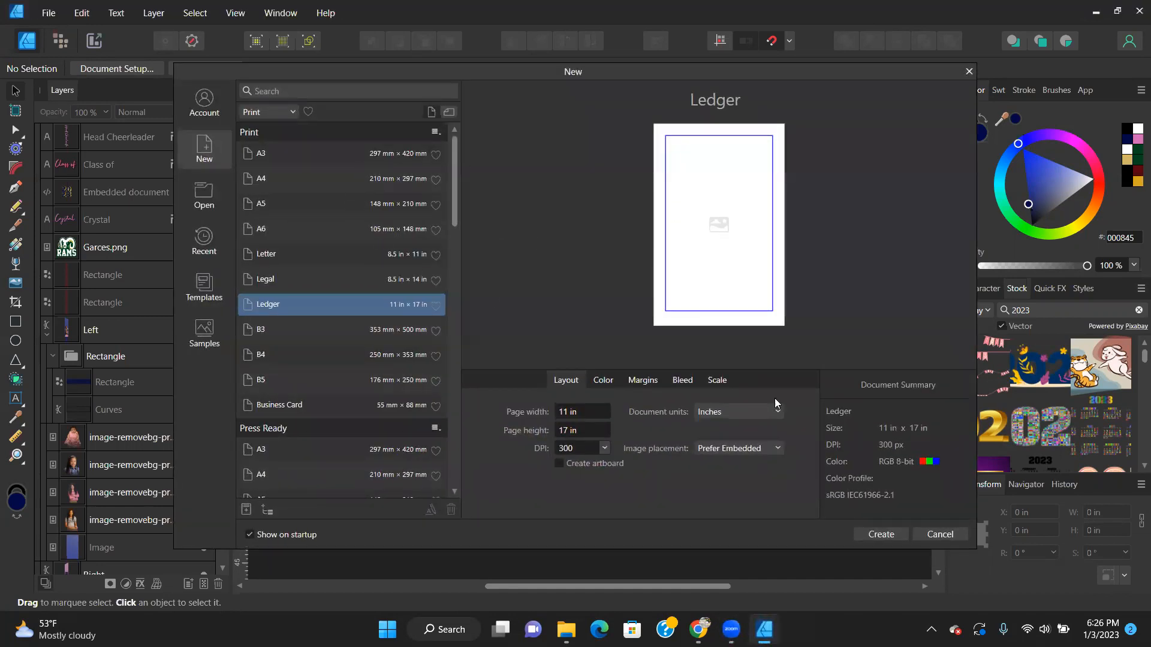
pyautogui.write('13')
pyautogui.press('Tab')
pyautogui.write('19')
pyautogui.press('Return')
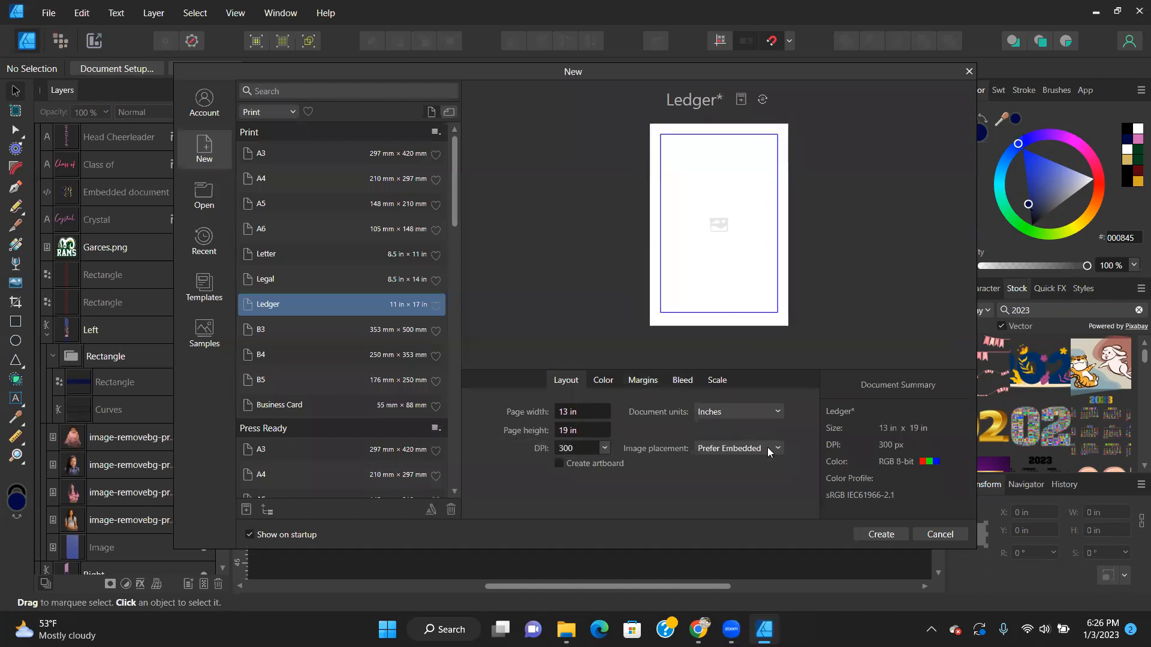
# Set the new document's bottom margin to 1 in and create the document.
pyautogui.click(643, 381)
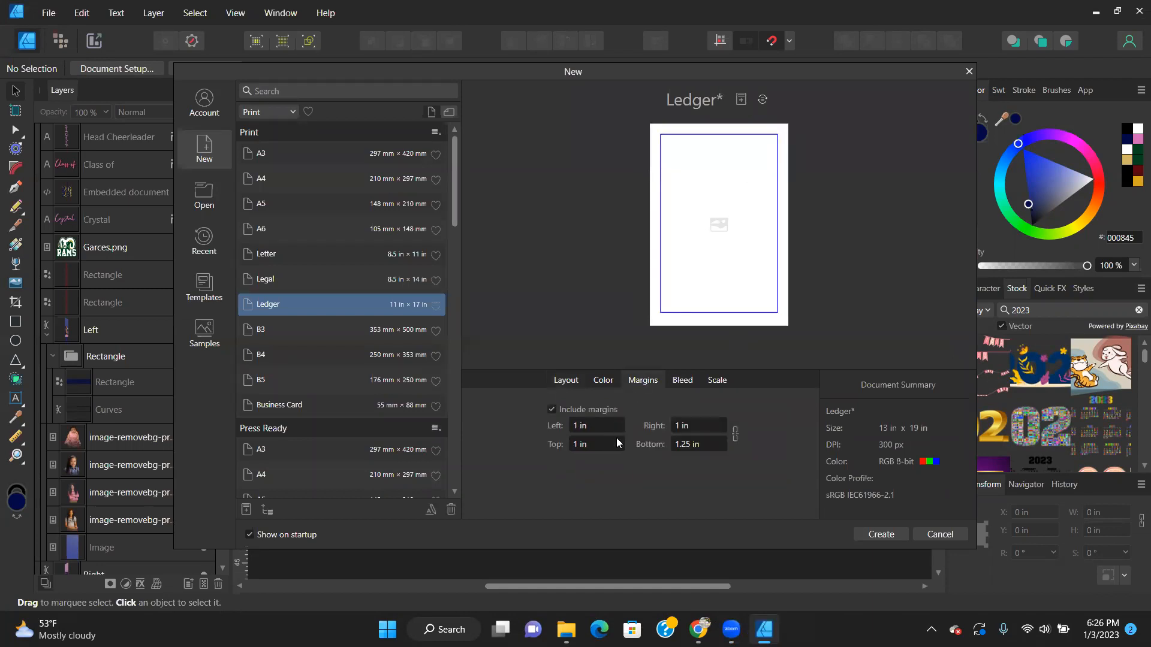
pyautogui.click(696, 447)
pyautogui.write('1')
pyautogui.press('Return')
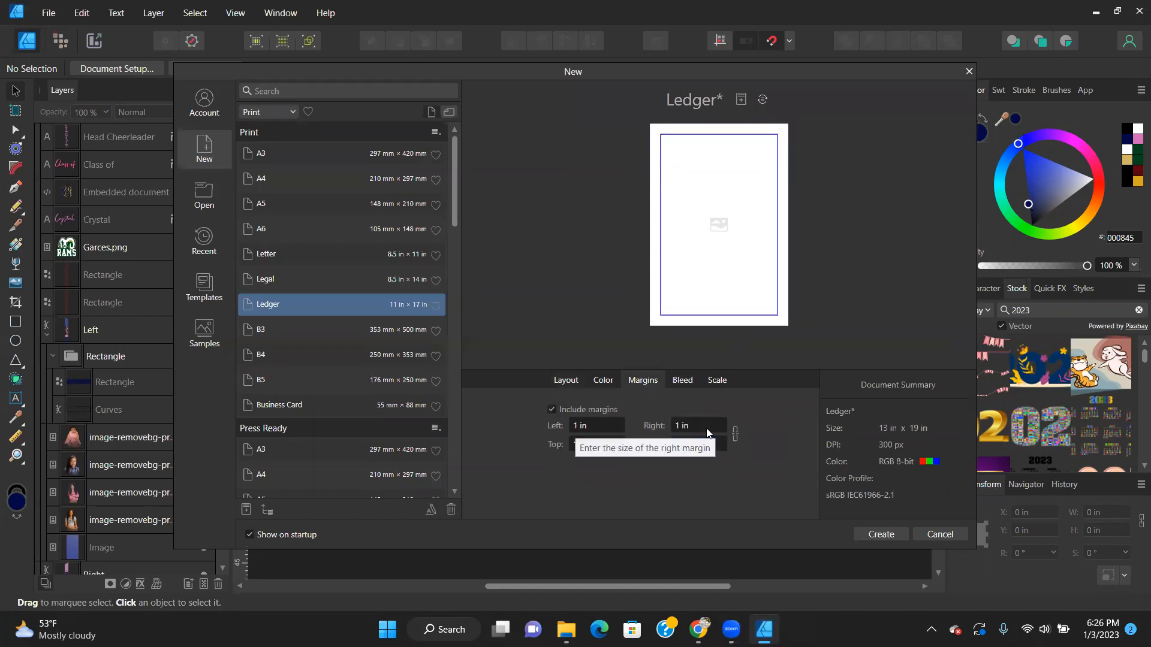
pyautogui.click(883, 532)
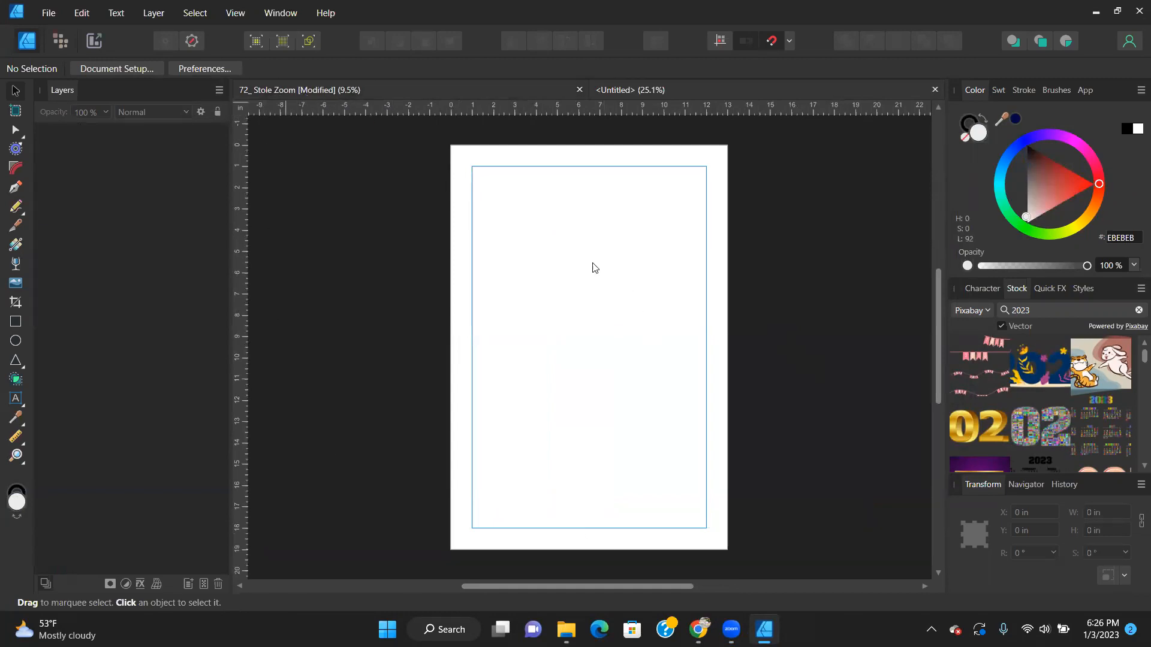
# Copy the pink glitter background image from the Right stole in 72_ Stole Zoom into the new untitled document.
pyautogui.click(414, 90)
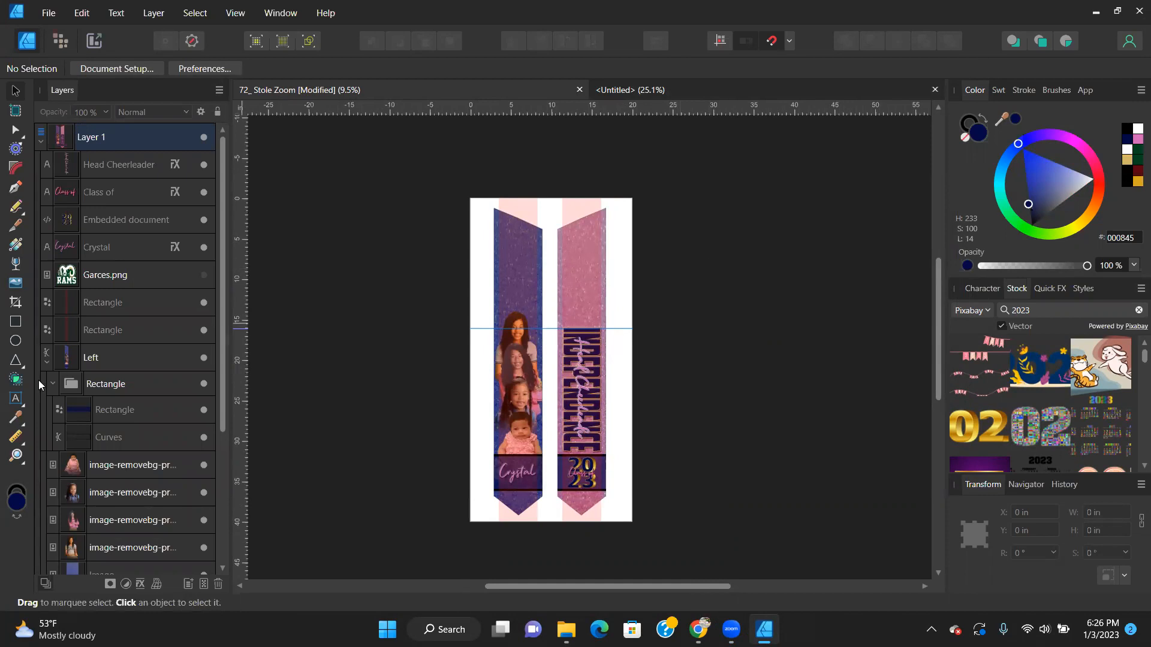
pyautogui.scroll(-3, 112, 418)
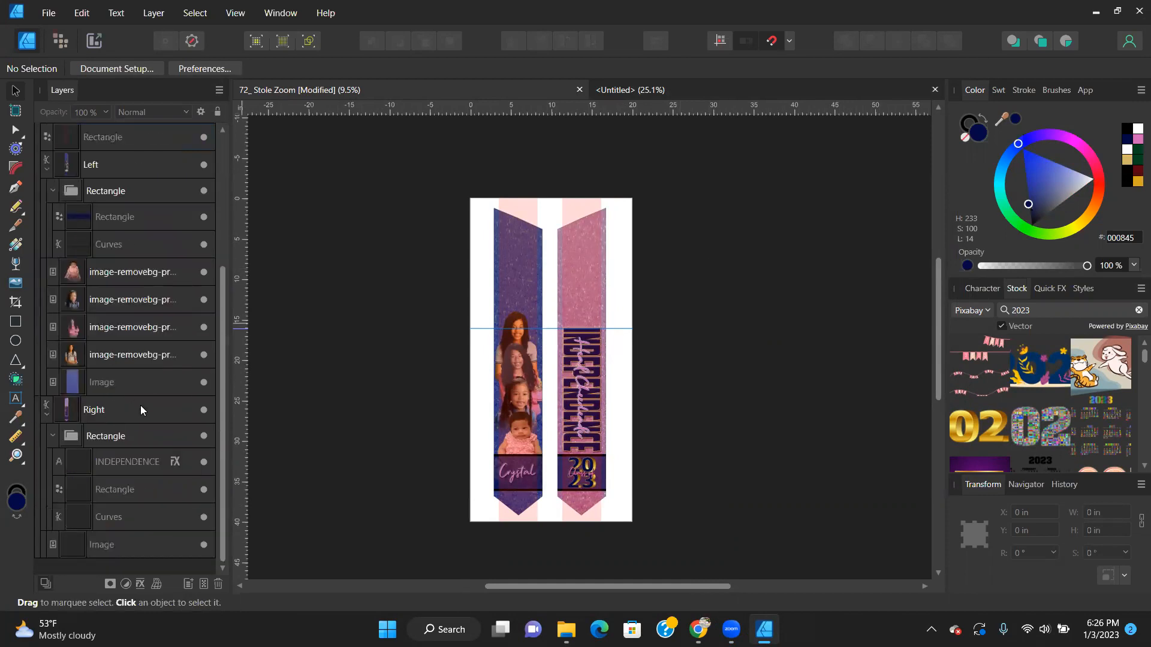
pyautogui.click(117, 551)
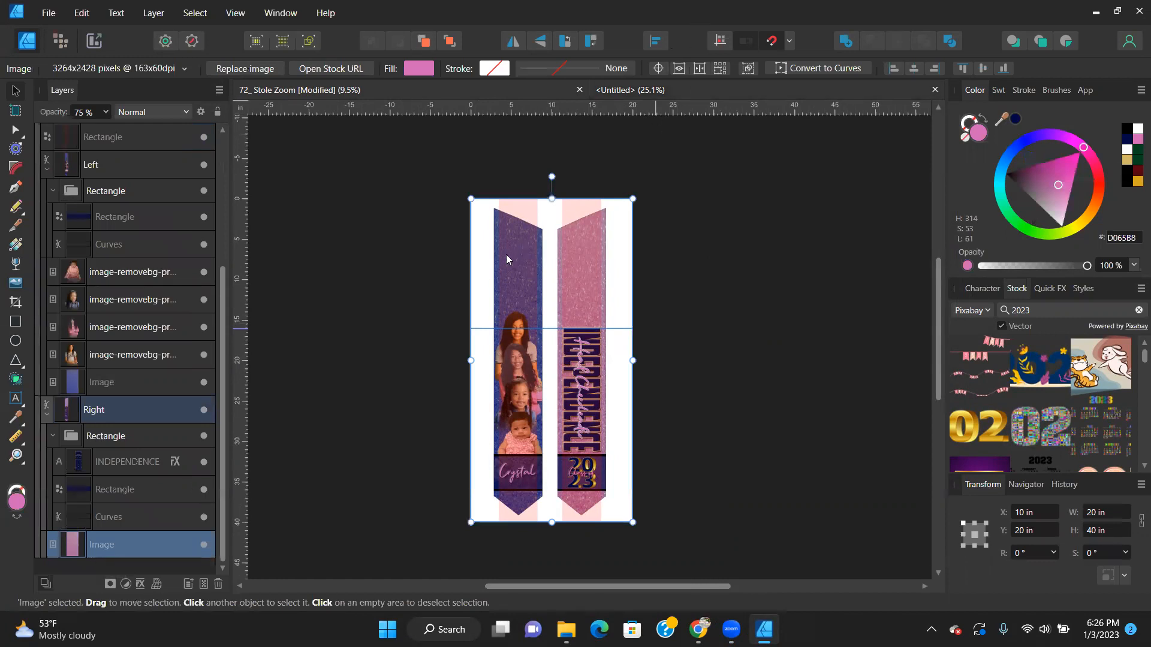
pyautogui.click(681, 96)
pyautogui.hotkey('ctrl', 'v')
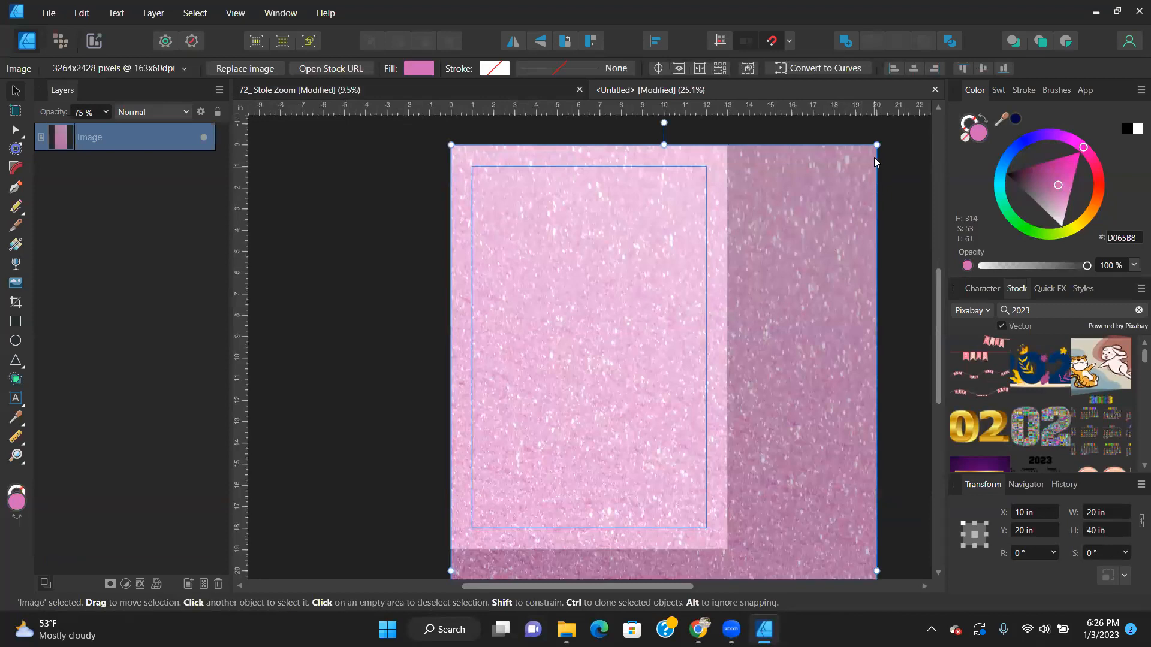
# Resize the pasted glitter image to cover the page exactly, 13 in wide by 19 in high.
pyautogui.moveTo(877, 145); pyautogui.dragTo(643, 228)
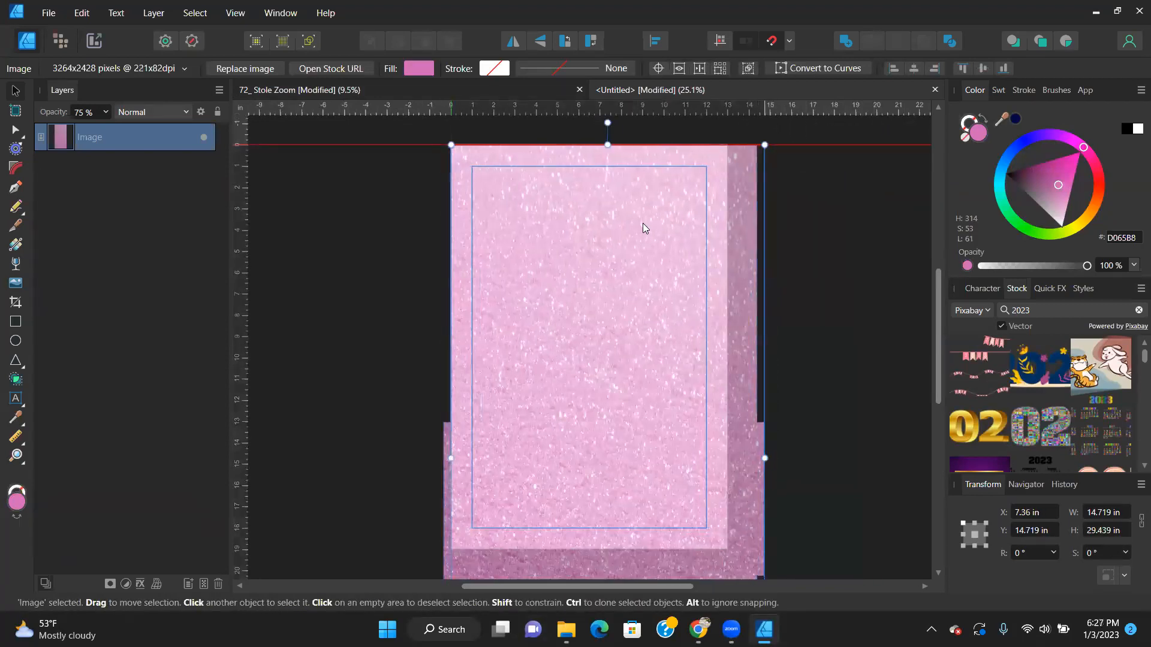
pyautogui.scroll(-3, 708, 182)
pyautogui.scroll(-4, 669, 431)
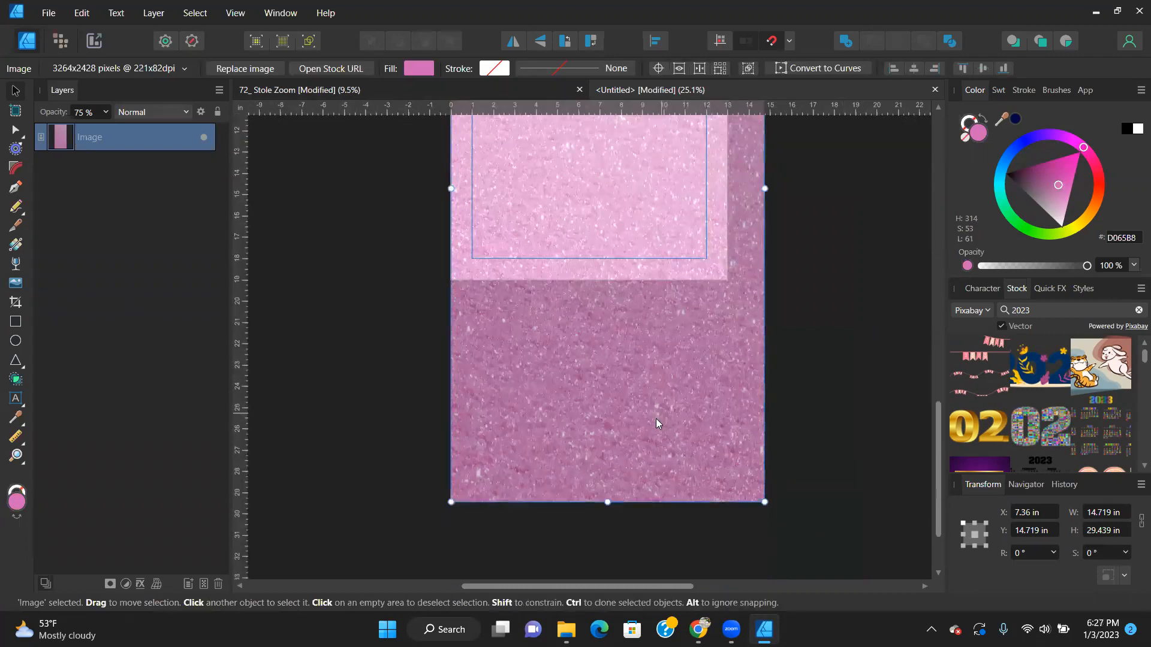
pyautogui.moveTo(607, 502); pyautogui.dragTo(609, 278)
pyautogui.scroll(-2, 770, 287)
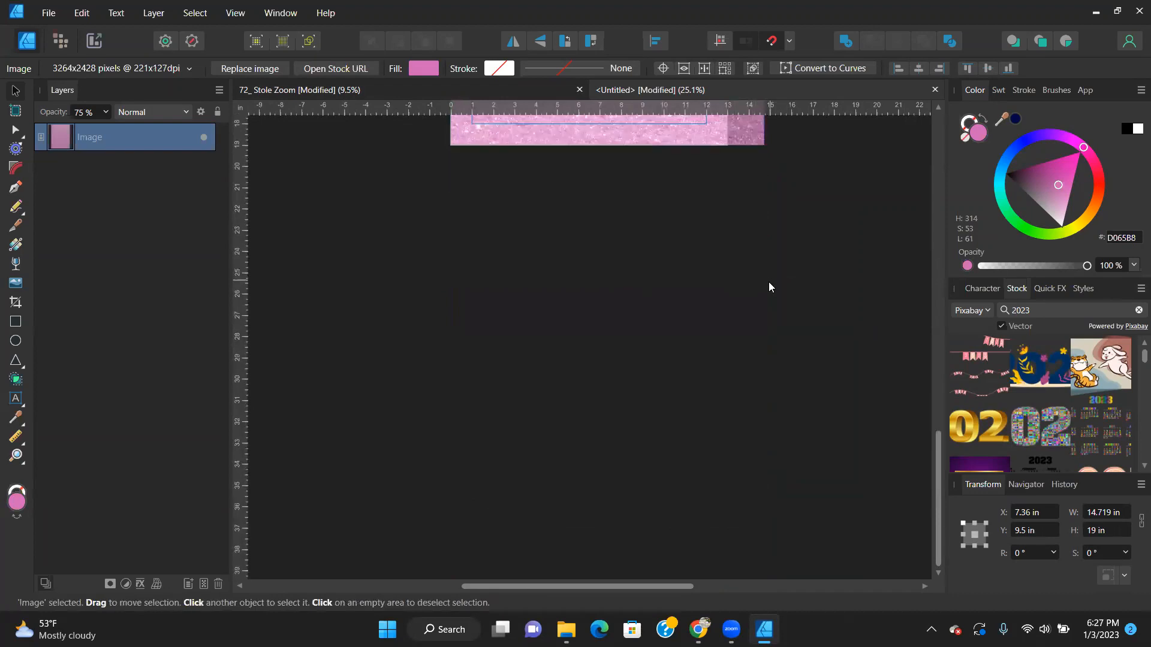
pyautogui.scroll(6, 769, 282)
pyautogui.moveTo(770, 279); pyautogui.dragTo(722, 285)
pyautogui.scroll(2, 716, 355)
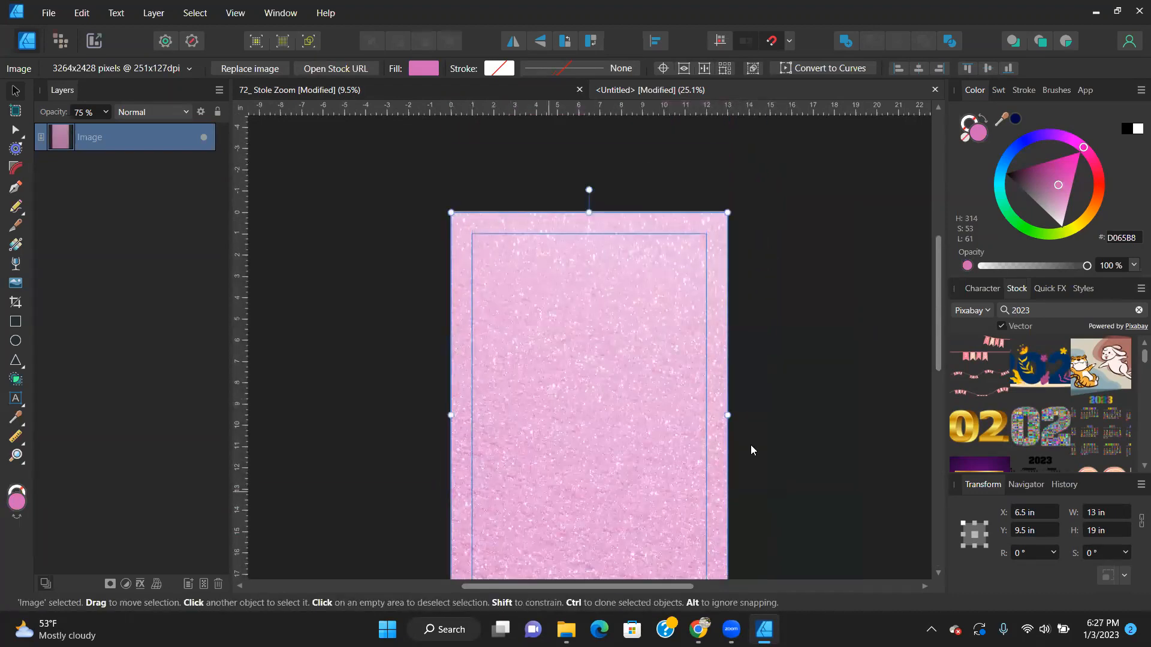
pyautogui.click(341, 294)
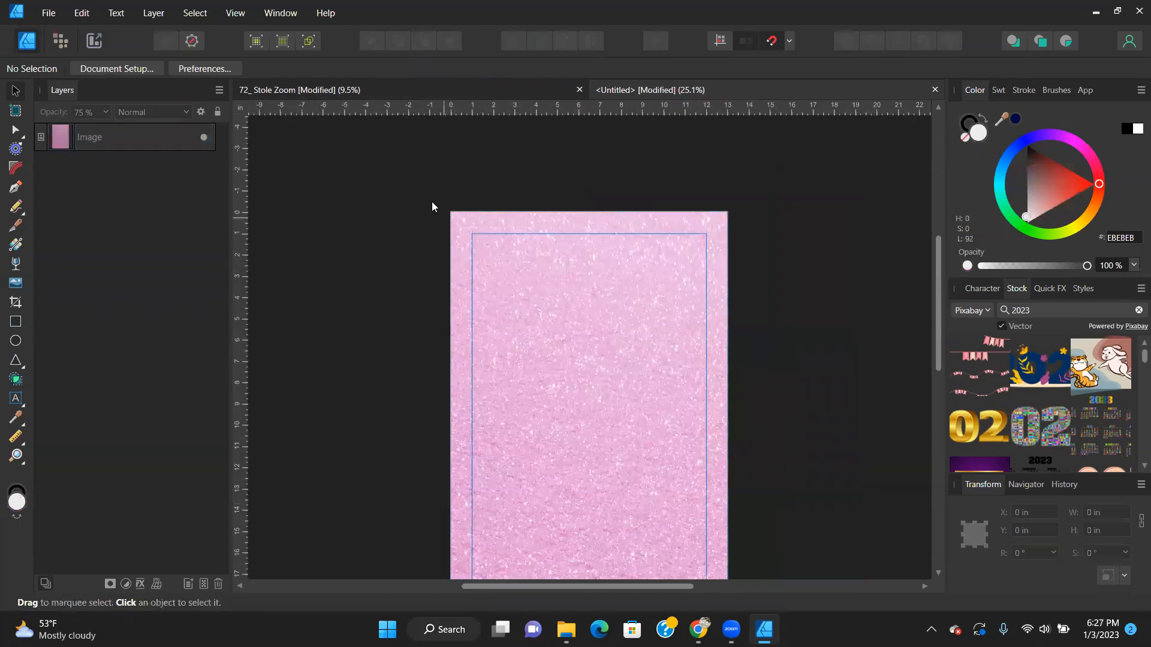
# Copy the Head Cheerleader and INDEPENDENCE texts from the stole document into the untitled document.
pyautogui.click(385, 90)
pyautogui.click(589, 392)
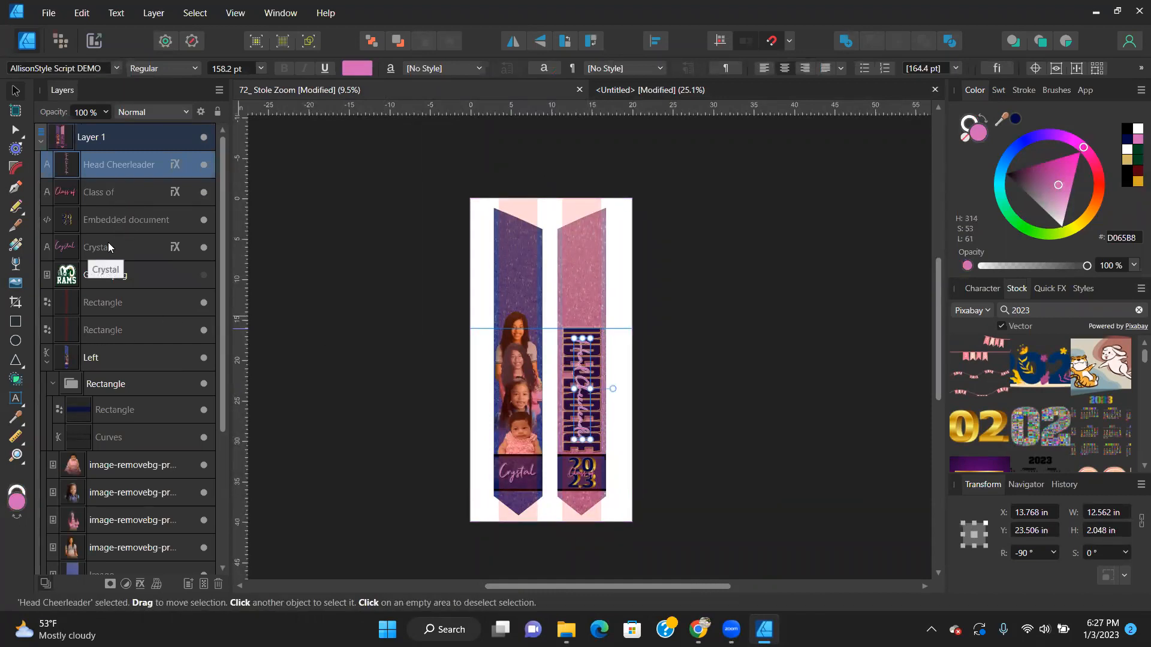
pyautogui.scroll(-3, 147, 359)
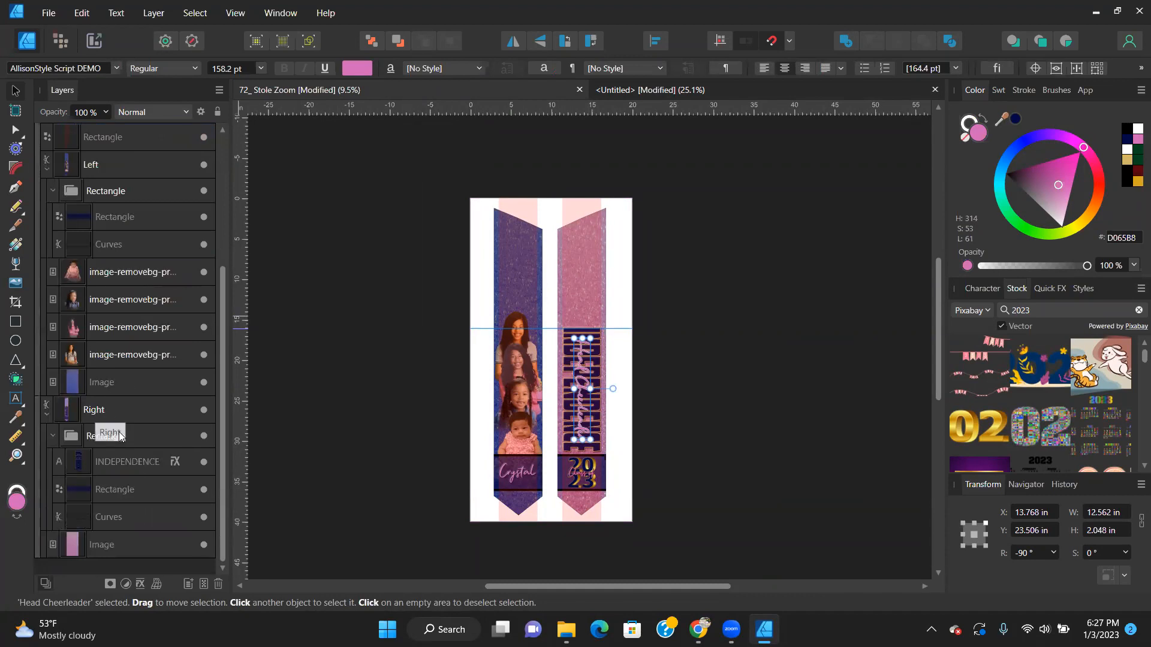
pyautogui.keyDown('ctrl'); pyautogui.click(137, 461); pyautogui.keyUp('ctrl')
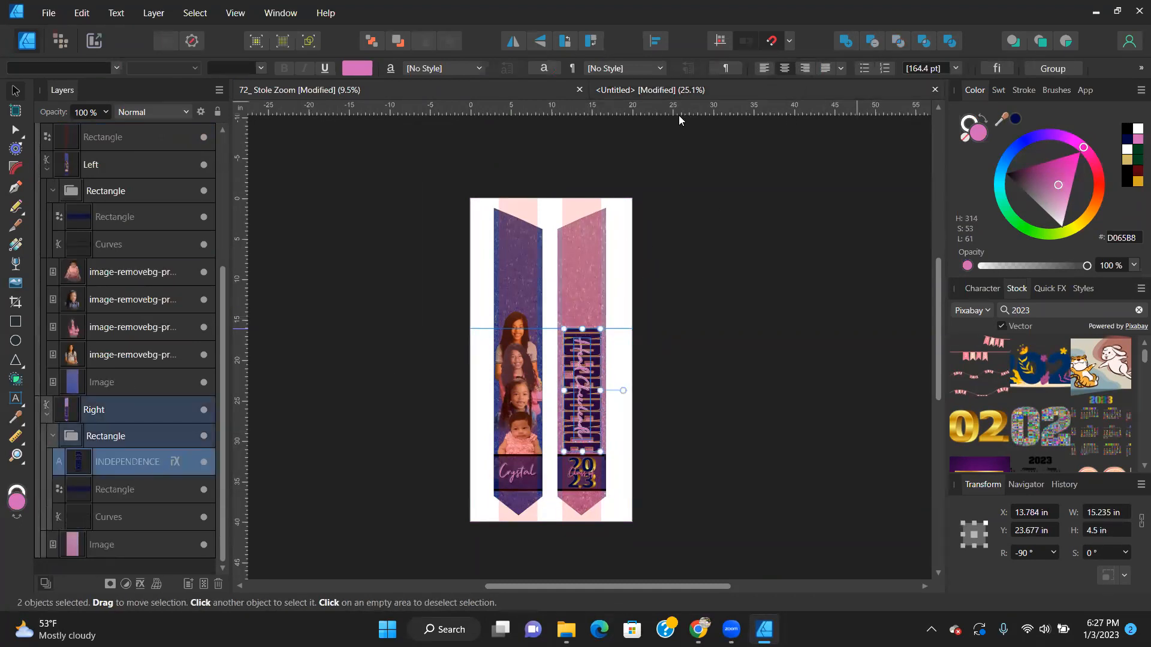
pyautogui.click(678, 90)
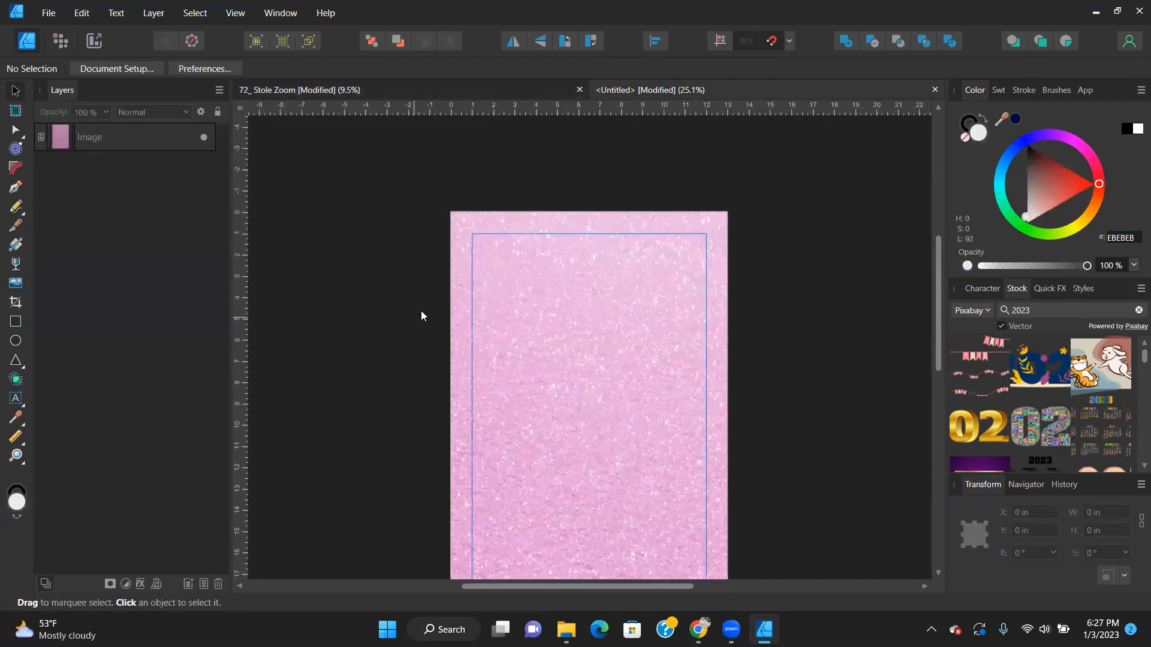
pyautogui.hotkey('ctrl', 'v')
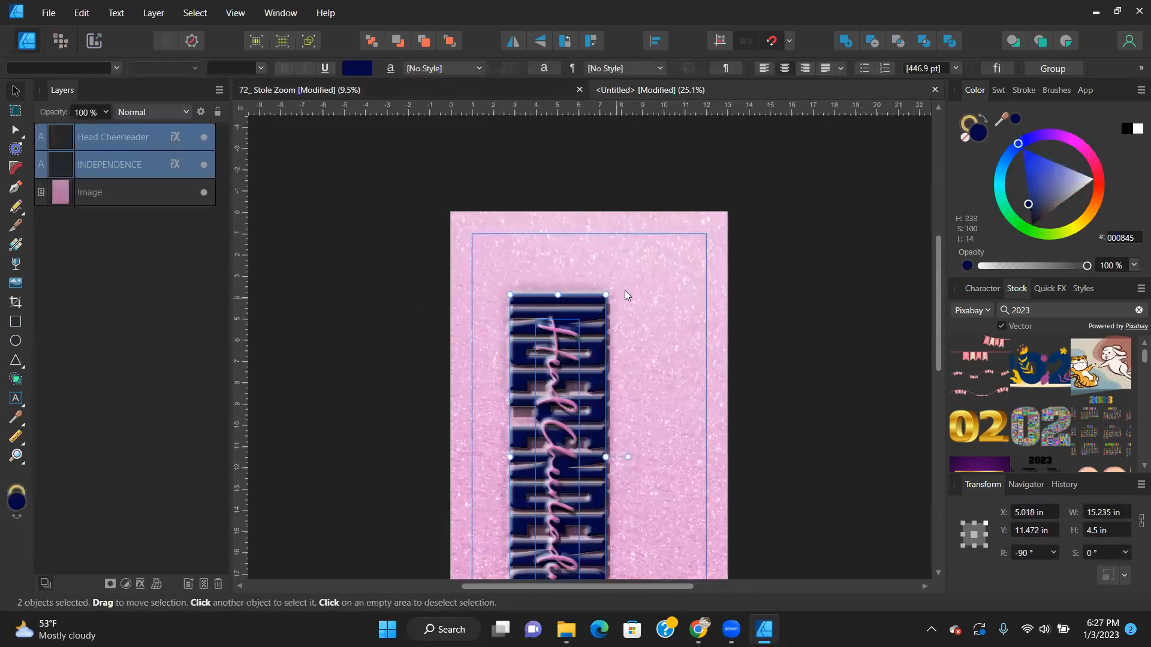
# Set the rotation of both pasted texts to 0° and scale them down together to about 11.3 in wide.
pyautogui.scroll(-3, 628, 286)
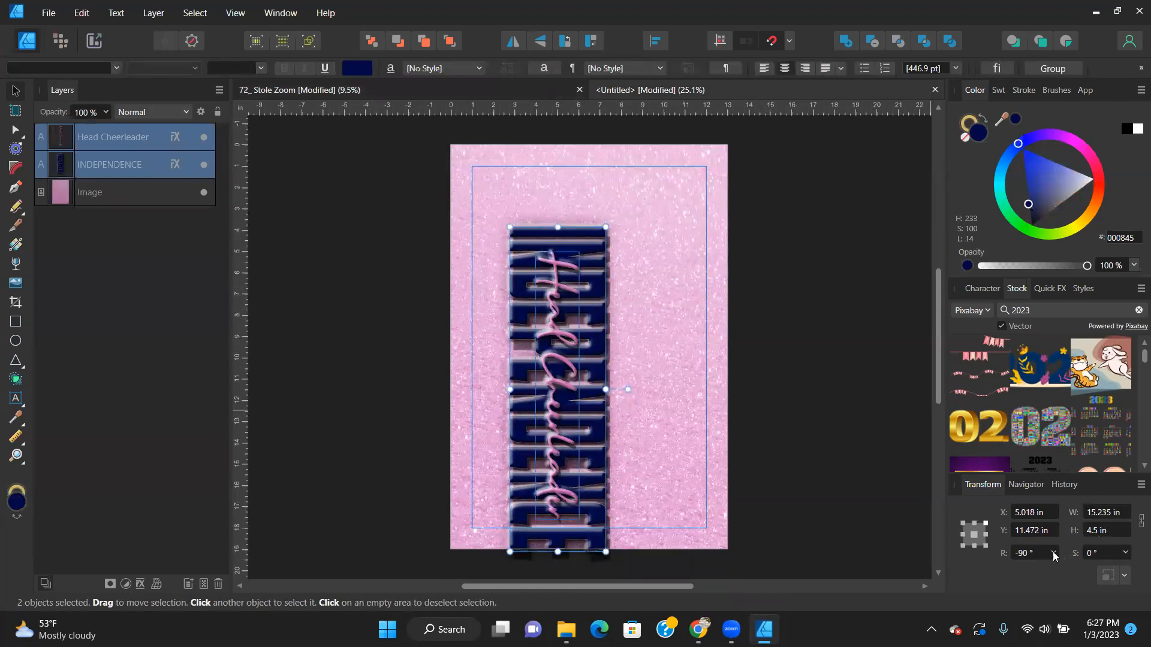
pyautogui.write('0')
pyautogui.press('Return')
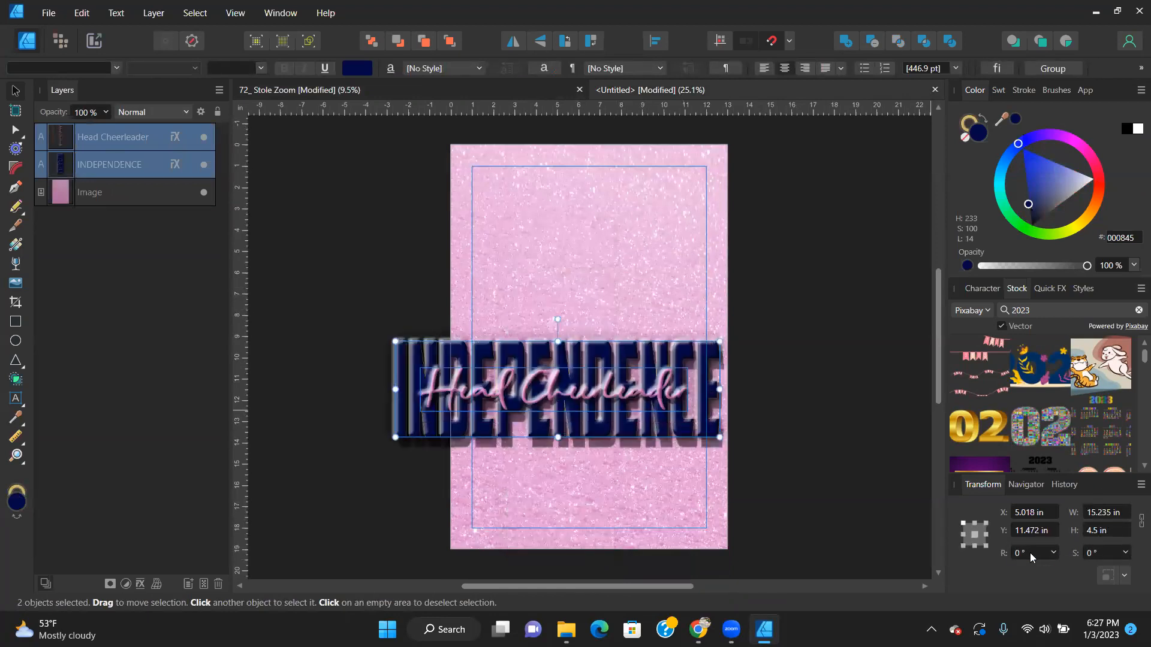
pyautogui.moveTo(719, 437); pyautogui.dragTo(605, 385)
pyautogui.scroll(5, 557, 369)
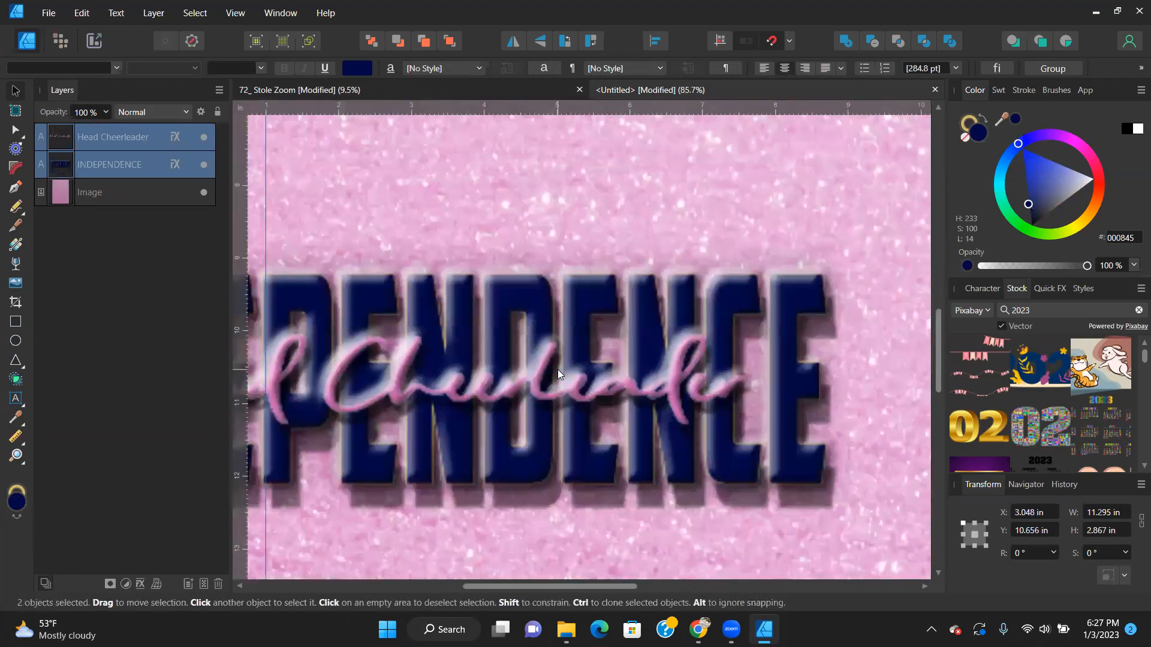
# Center the Head Cheerleader and INDEPENDENCE texts together near the bottom of the page and shrink them to about 10.1 in wide.
pyautogui.moveTo(533, 423); pyautogui.dragTo(668, 365)
pyautogui.scroll(-3, 707, 388)
pyautogui.scroll(-1, 708, 388)
pyautogui.moveTo(736, 391); pyautogui.dragTo(757, 508)
pyautogui.scroll(-4, 754, 440)
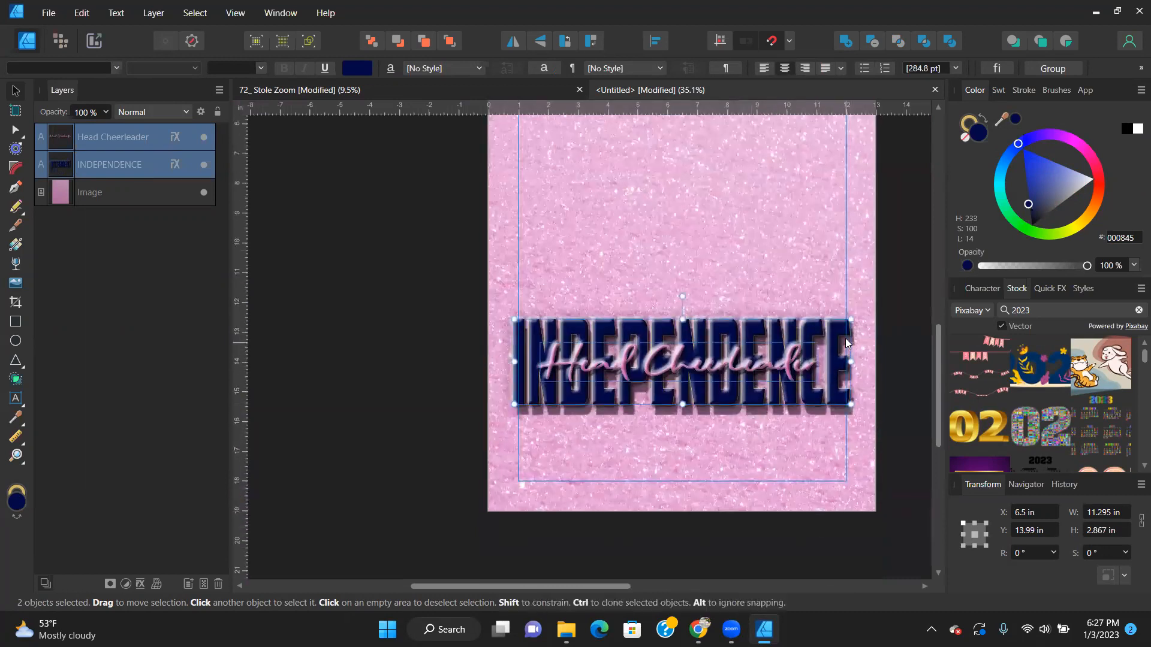
pyautogui.moveTo(850, 320); pyautogui.dragTo(833, 337)
pyautogui.moveTo(768, 376); pyautogui.dragTo(764, 446)
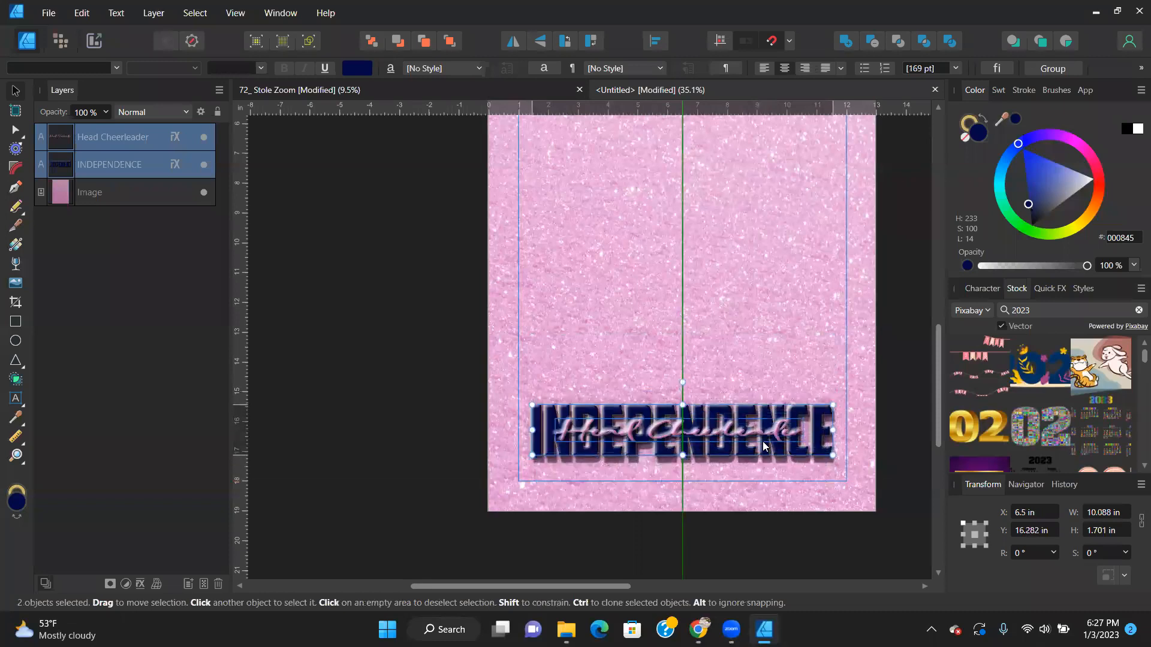
# Copy the pink-sweater and plaid-shirt girl photos from 72_ Stole Zoom into the untitled document, placing them on the page's left side.
pyautogui.click(372, 86)
pyautogui.scroll(3, 520, 367)
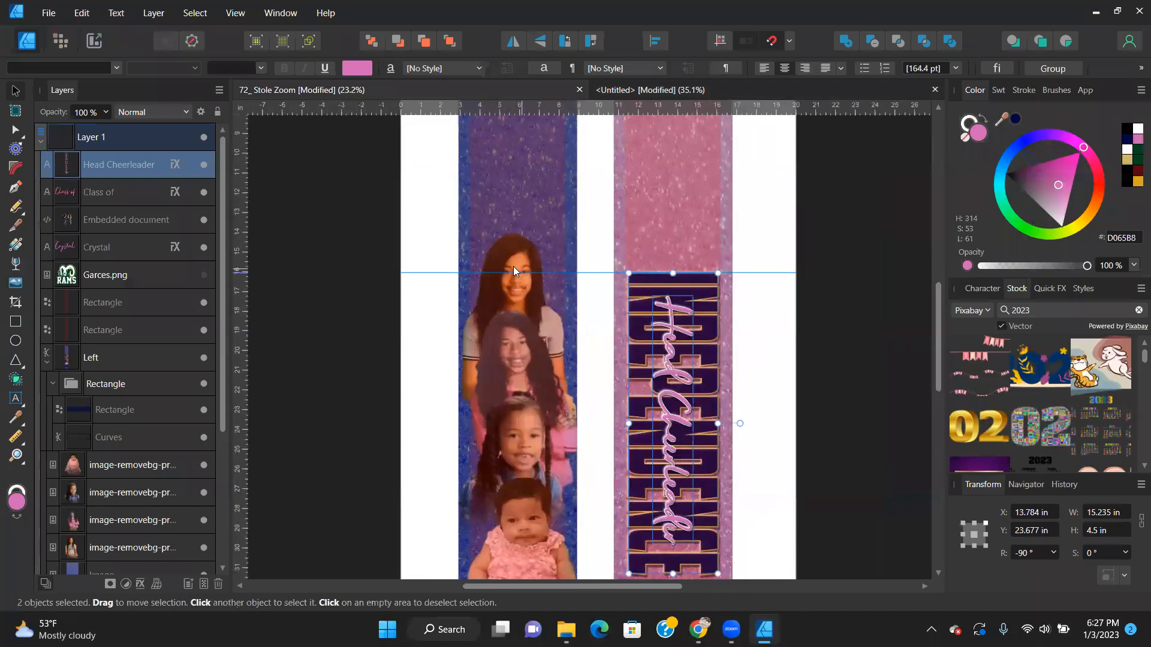
pyautogui.click(513, 270)
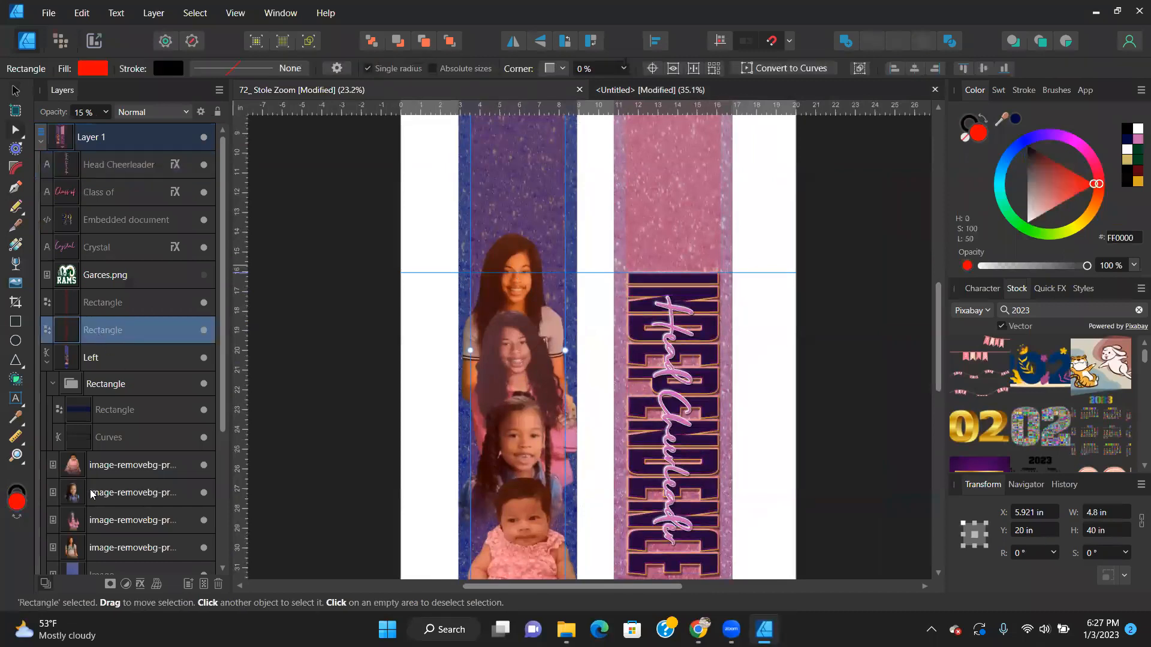
pyautogui.click(102, 520)
pyautogui.keyDown('shift'); pyautogui.click(111, 491); pyautogui.keyUp('shift')
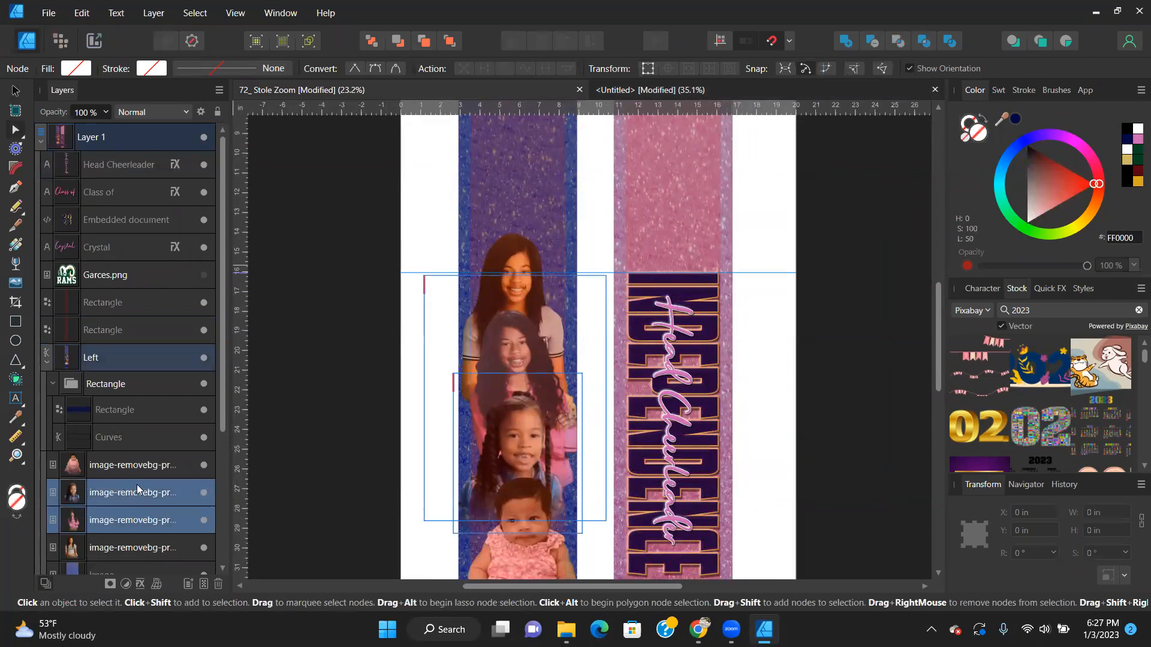
pyautogui.click(797, 88)
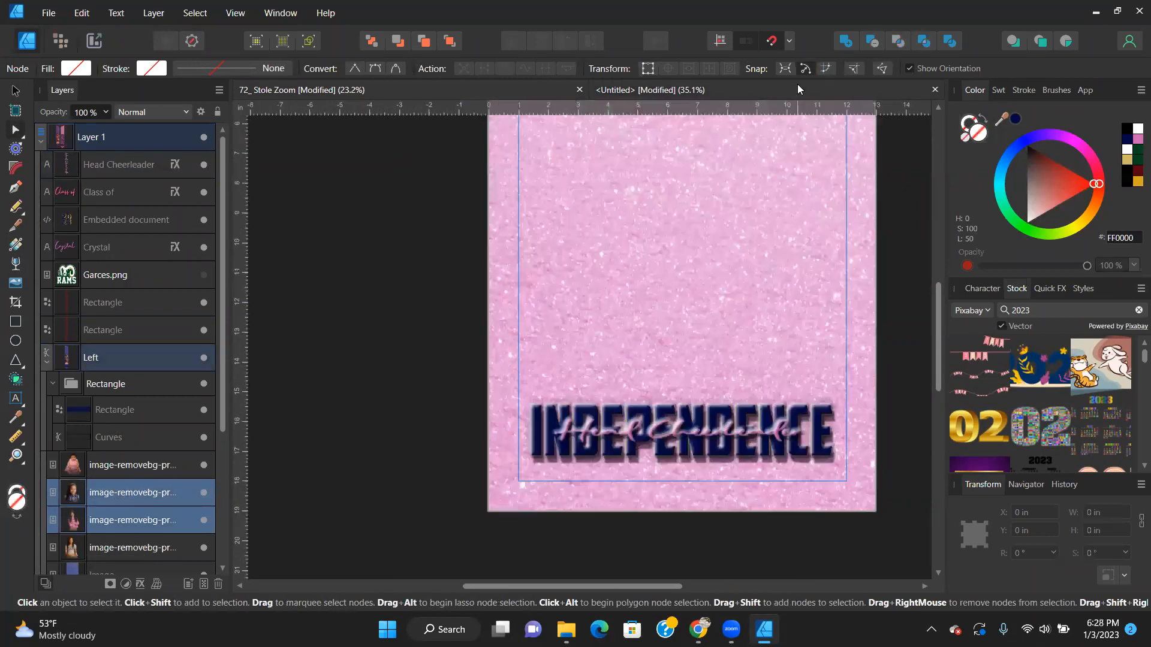
pyautogui.scroll(3, 770, 336)
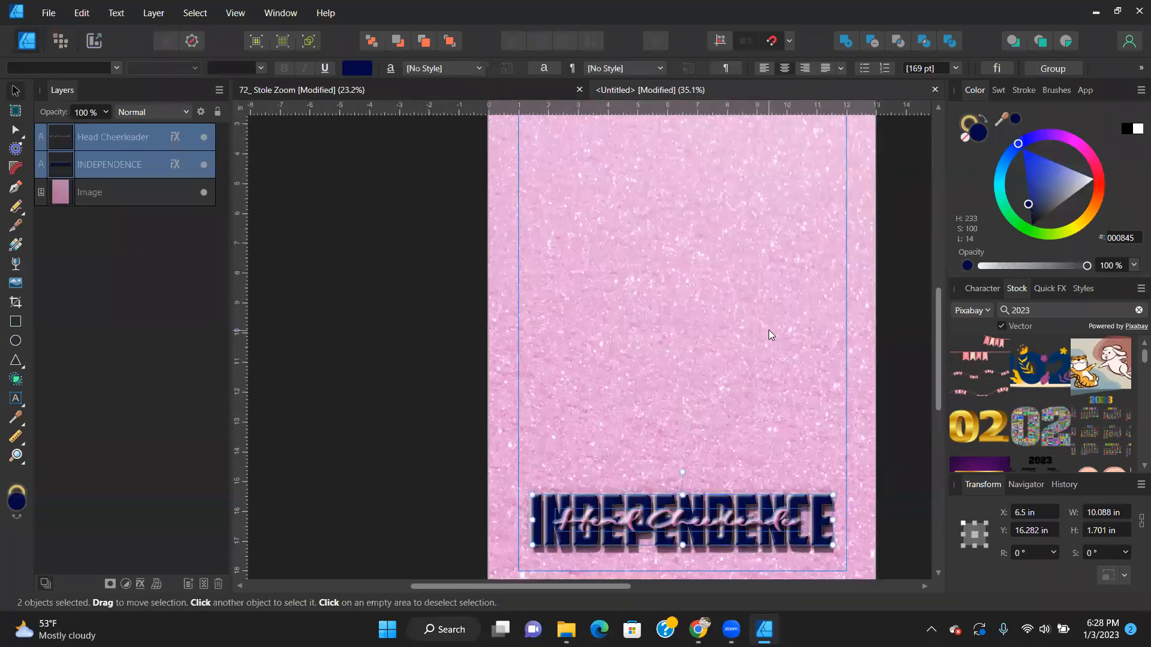
pyautogui.hotkey('ctrl', 'v')
pyautogui.moveTo(616, 347)
pyautogui.mouseDown()
pyautogui.moveTo(627, 328)
pyautogui.moveTo(622, 354)
pyautogui.moveTo(612, 349)
pyautogui.mouseUp()
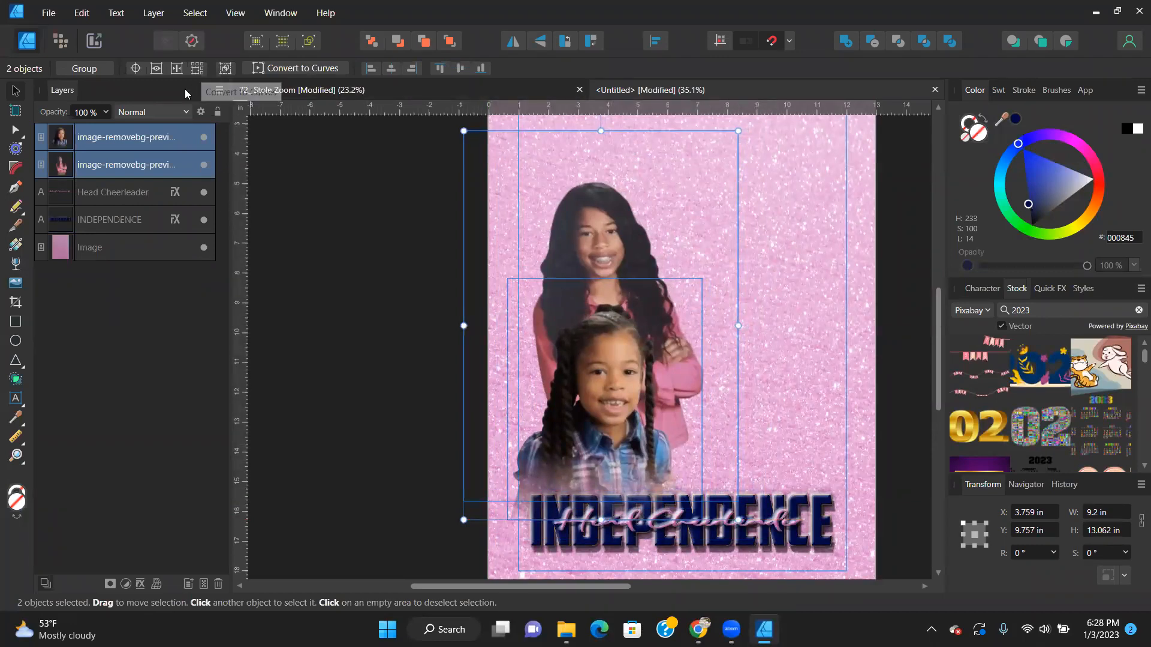
# Copy the SASSY-shirt and baby photos from 72_ Stole Zoom into the untitled document and shift both to the page's right side.
pyautogui.click(306, 94)
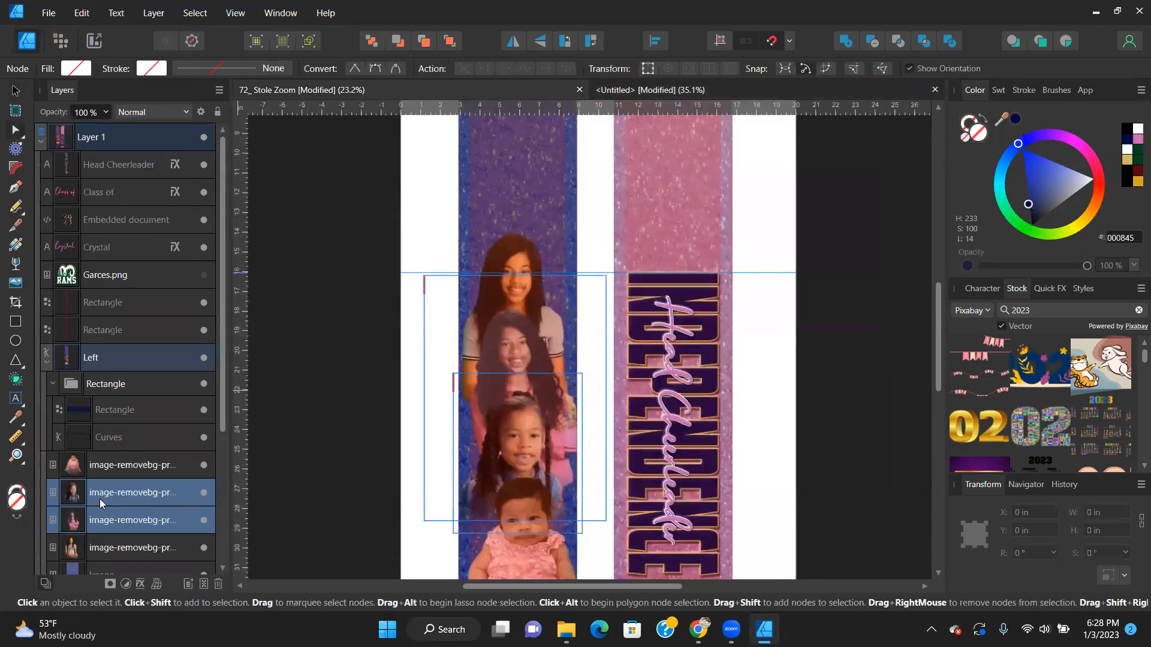
pyautogui.click(110, 467)
pyautogui.keyDown('shift'); pyautogui.click(114, 548); pyautogui.keyUp('shift')
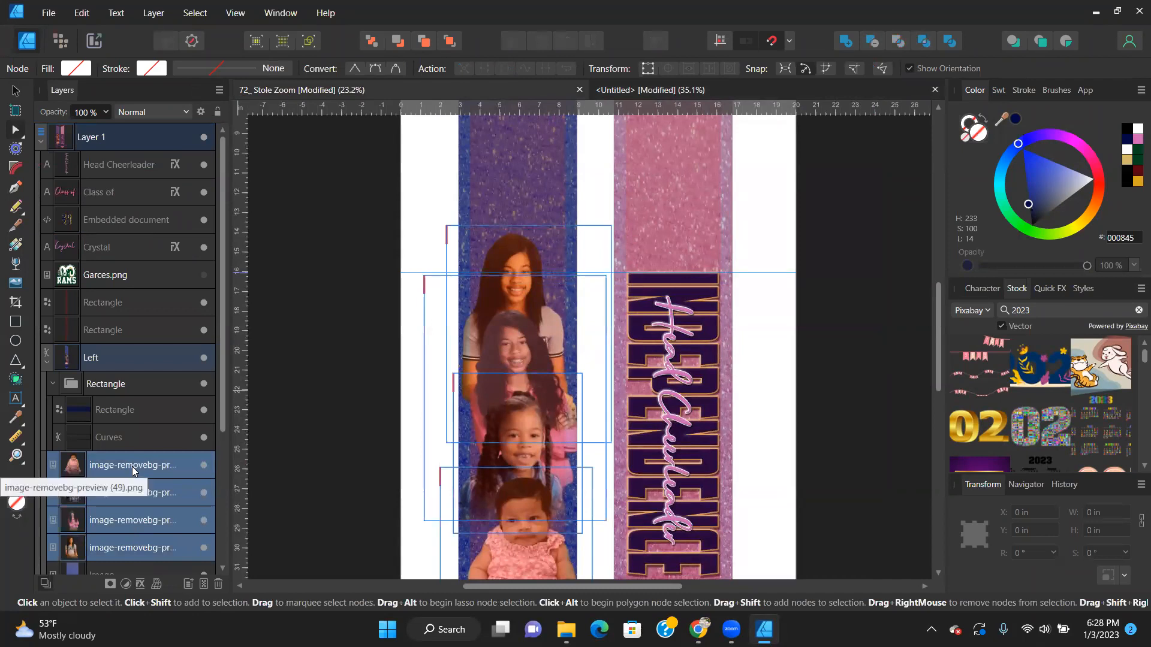
pyautogui.click(133, 468)
pyautogui.keyDown('ctrl'); pyautogui.click(129, 547); pyautogui.keyUp('ctrl')
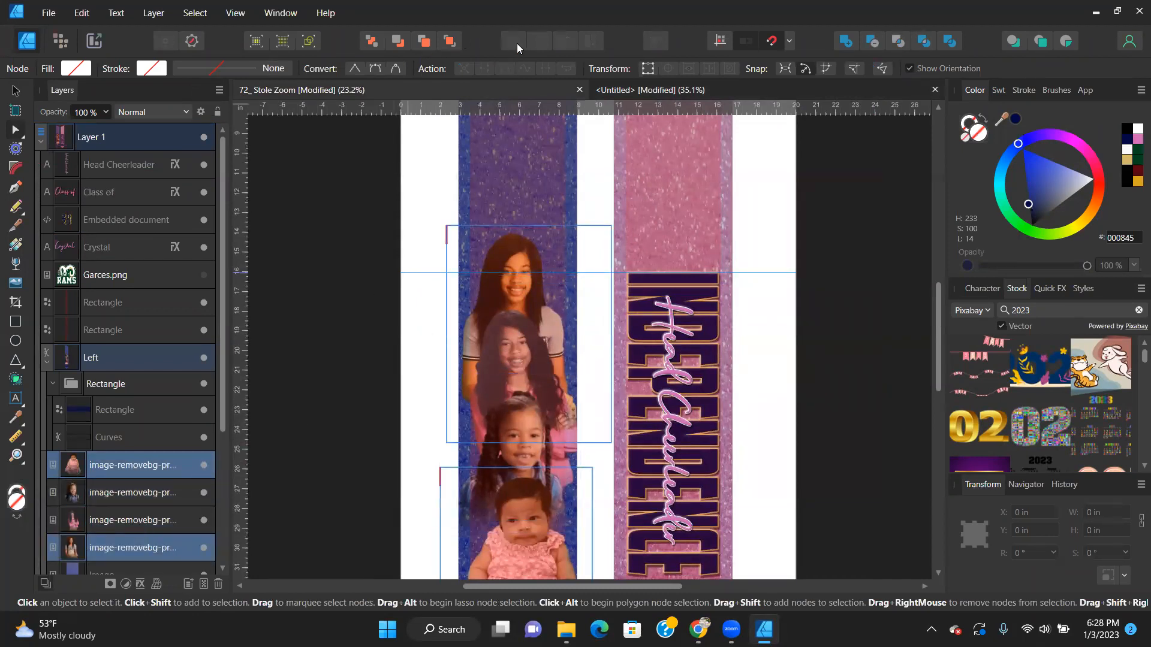
pyautogui.click(658, 88)
pyautogui.hotkey('ctrl', 'v')
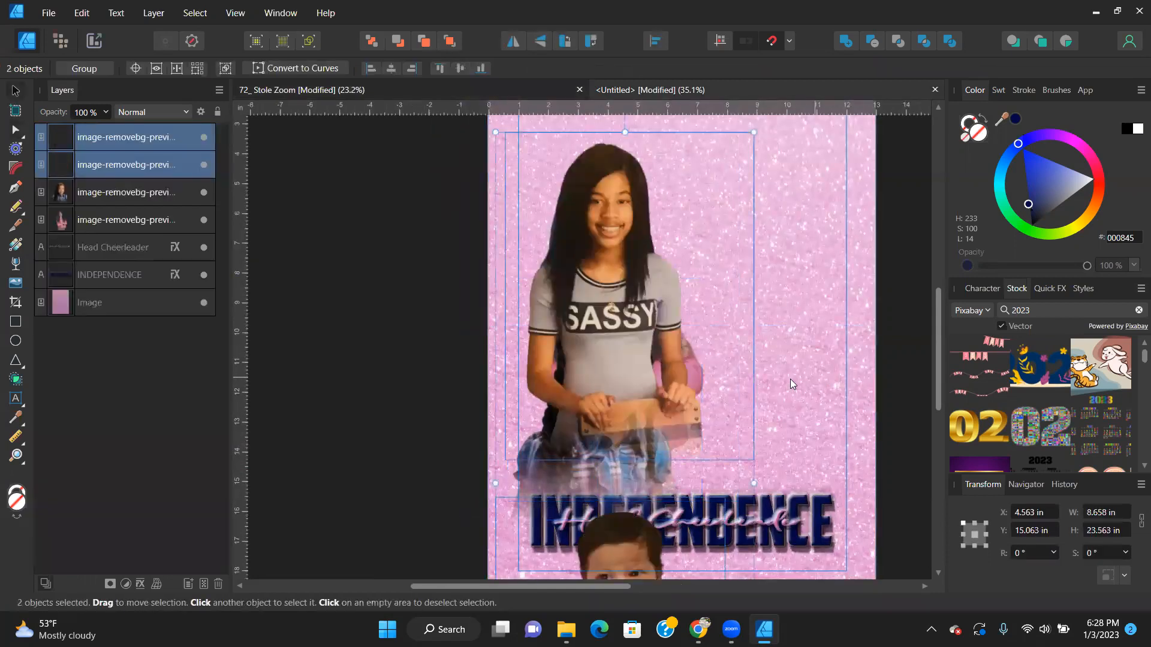
pyautogui.moveTo(606, 330); pyautogui.dragTo(761, 330)
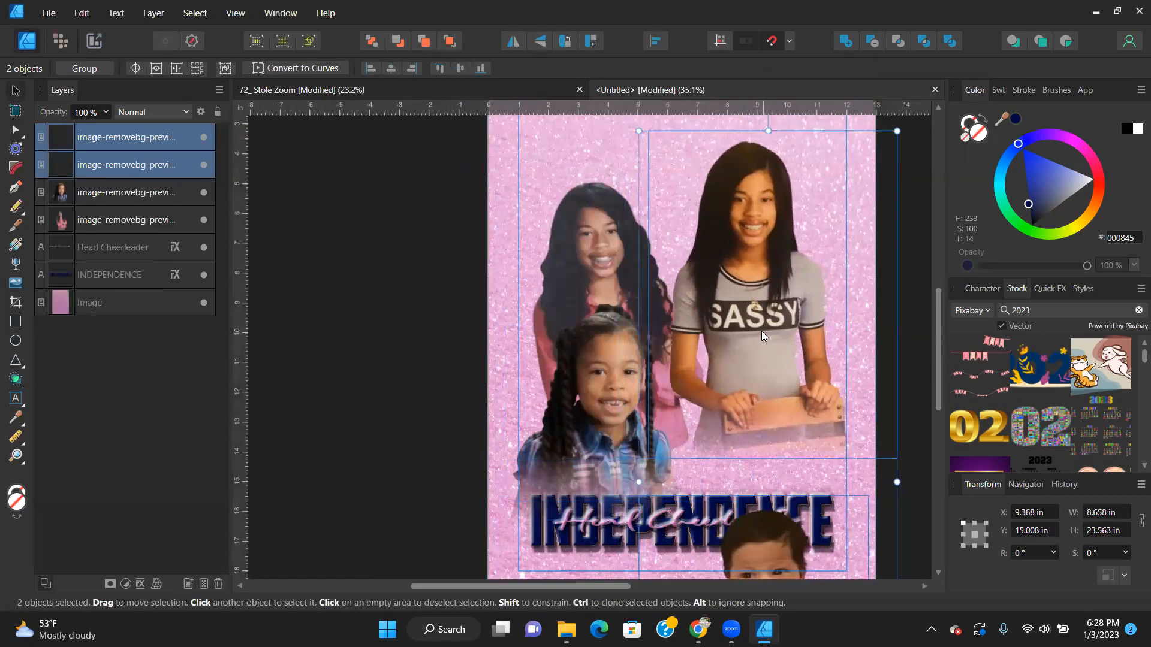
# Move the baby photo up over the lower part of the SASSY-shirt photo, keeping it as the frontmost layer.
pyautogui.scroll(-3, 767, 299)
pyautogui.click(789, 535)
pyautogui.moveTo(788, 535); pyautogui.dragTo(776, 320)
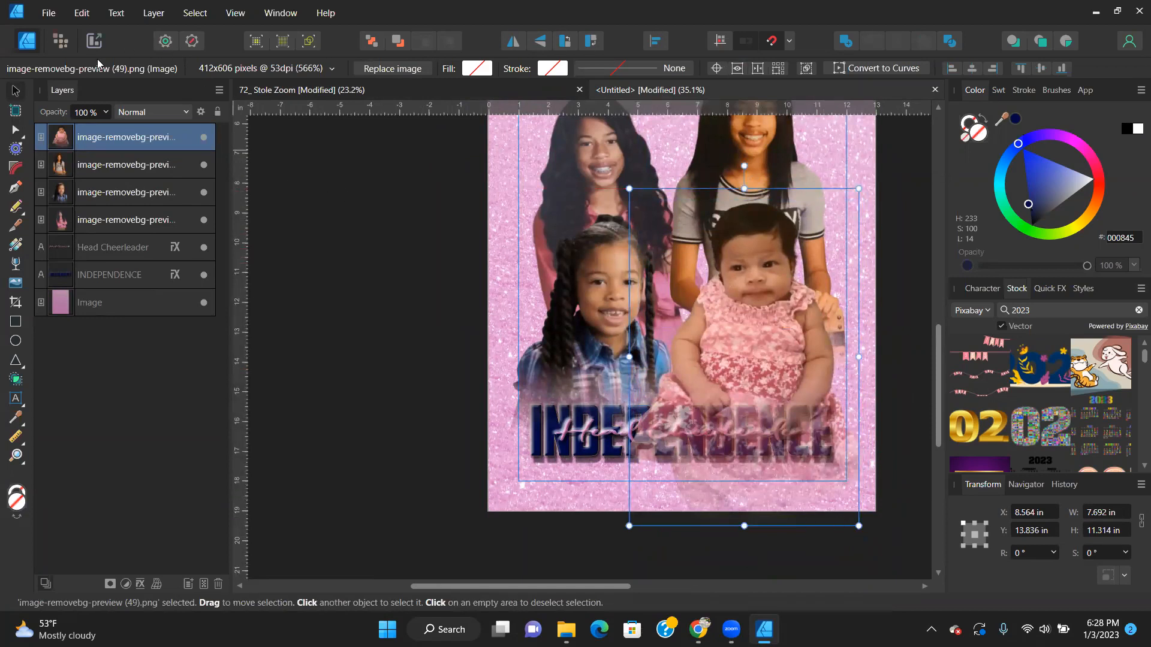
pyautogui.moveTo(95, 142); pyautogui.dragTo(94, 180)
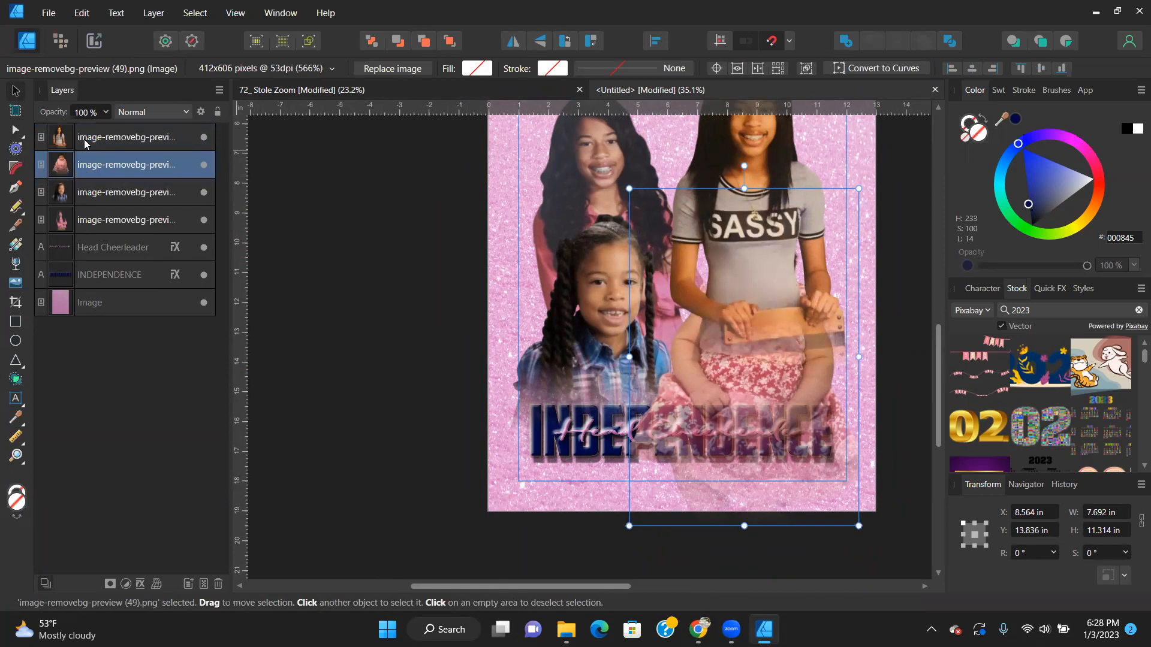
pyautogui.click(450, 41)
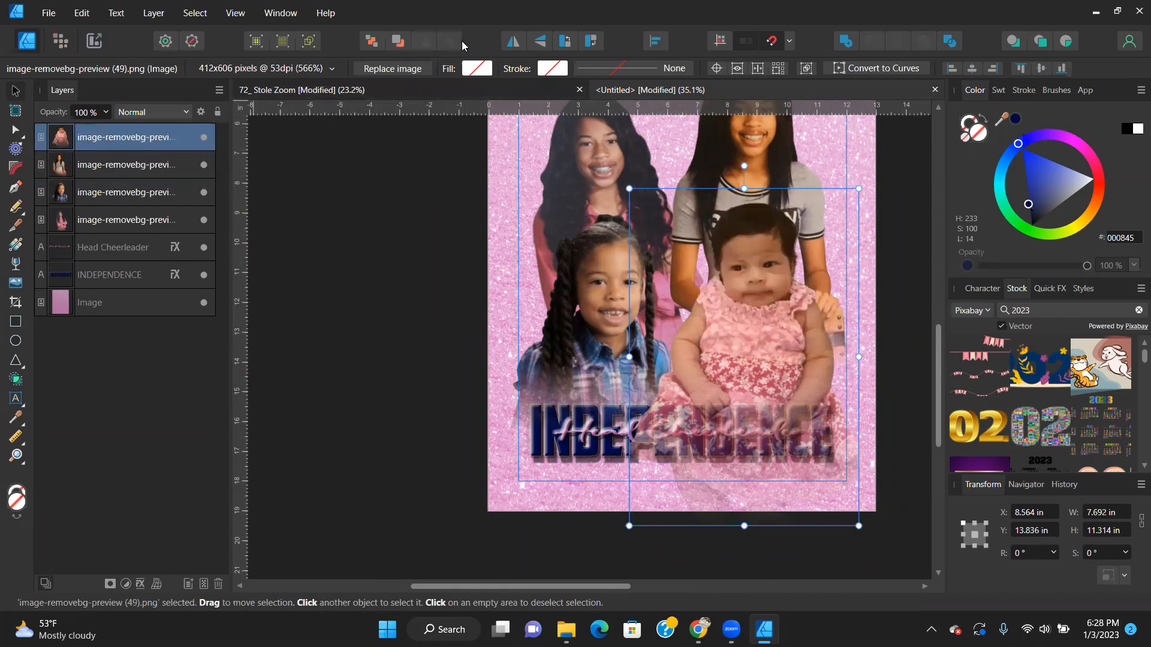
# Bring the Head Cheerleader and INDEPENDENCE text layers in front of all the photos.
pyautogui.click(100, 274)
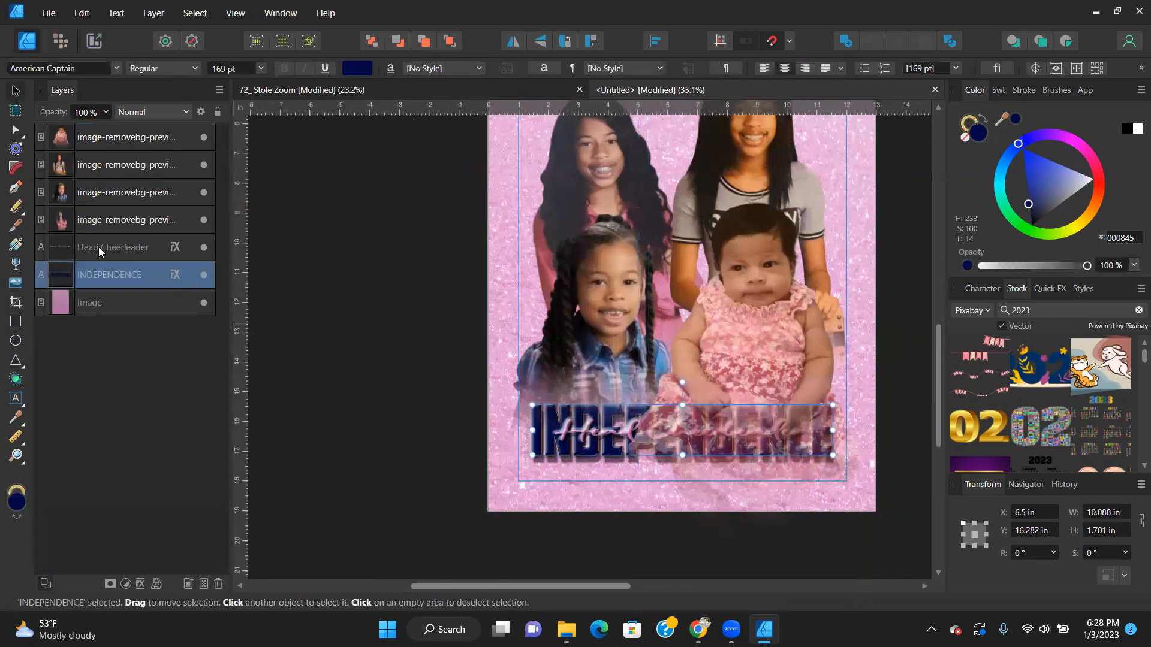
pyautogui.keyDown('shift'); pyautogui.click(99, 248); pyautogui.keyUp('shift')
pyautogui.moveTo(101, 250); pyautogui.dragTo(154, 122)
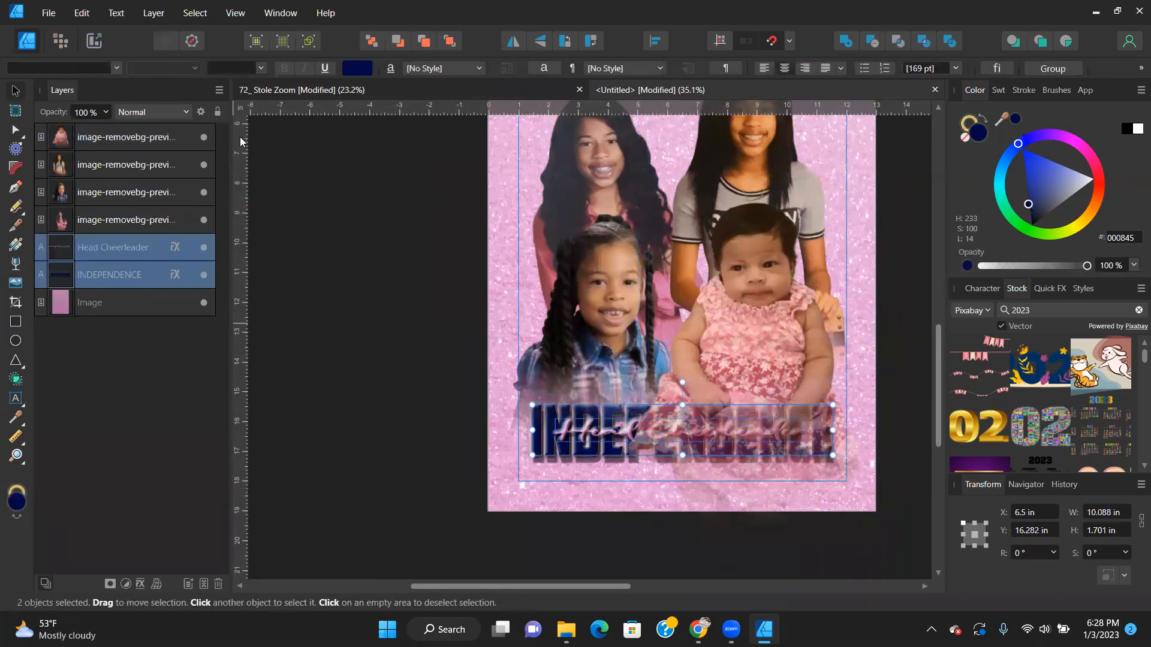
# Scale the baby photo down to about 6.8 in wide and place it against the page's right margin guide.
pyautogui.click(765, 339)
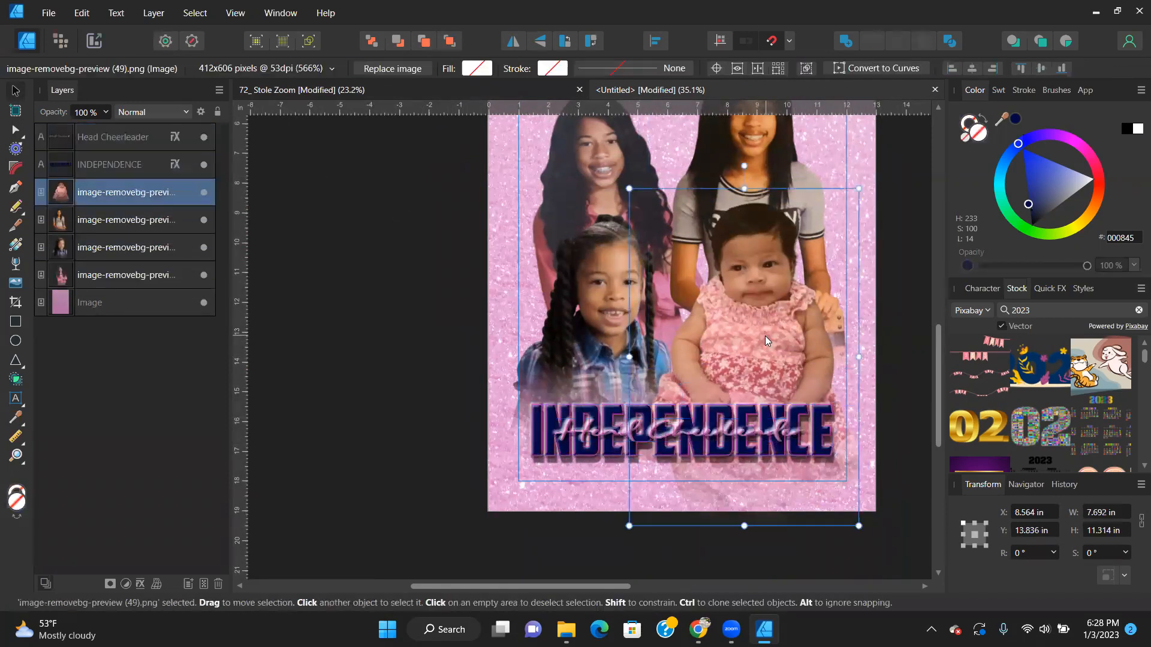
pyautogui.moveTo(859, 188); pyautogui.dragTo(832, 226)
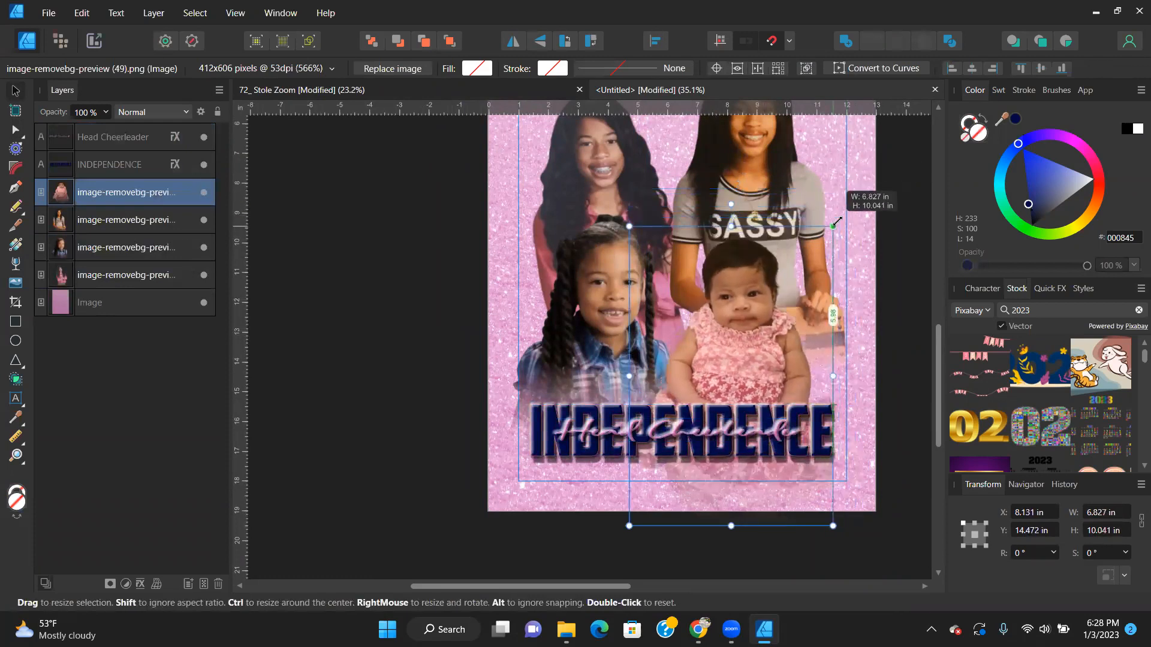
pyautogui.moveTo(744, 335); pyautogui.dragTo(760, 317)
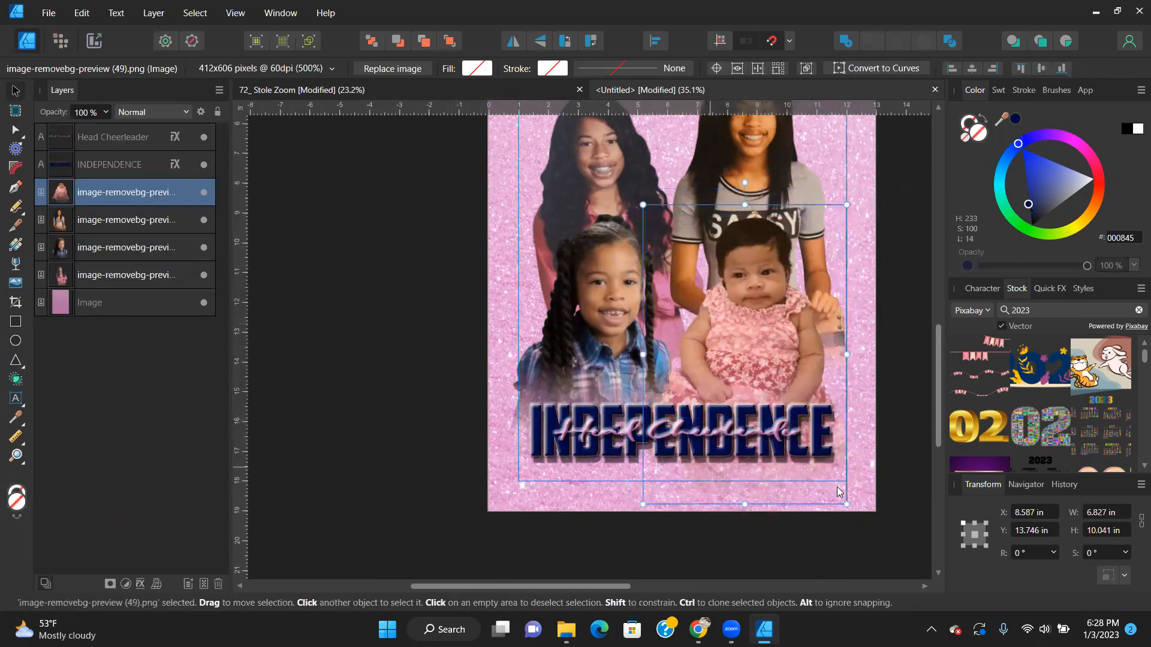
# Crop the bottom of the baby photo so it ends behind the INDEPENDENCE text, about 7.95 in high.
pyautogui.click(16, 302)
pyautogui.moveTo(743, 507); pyautogui.dragTo(743, 442)
pyautogui.press('v')
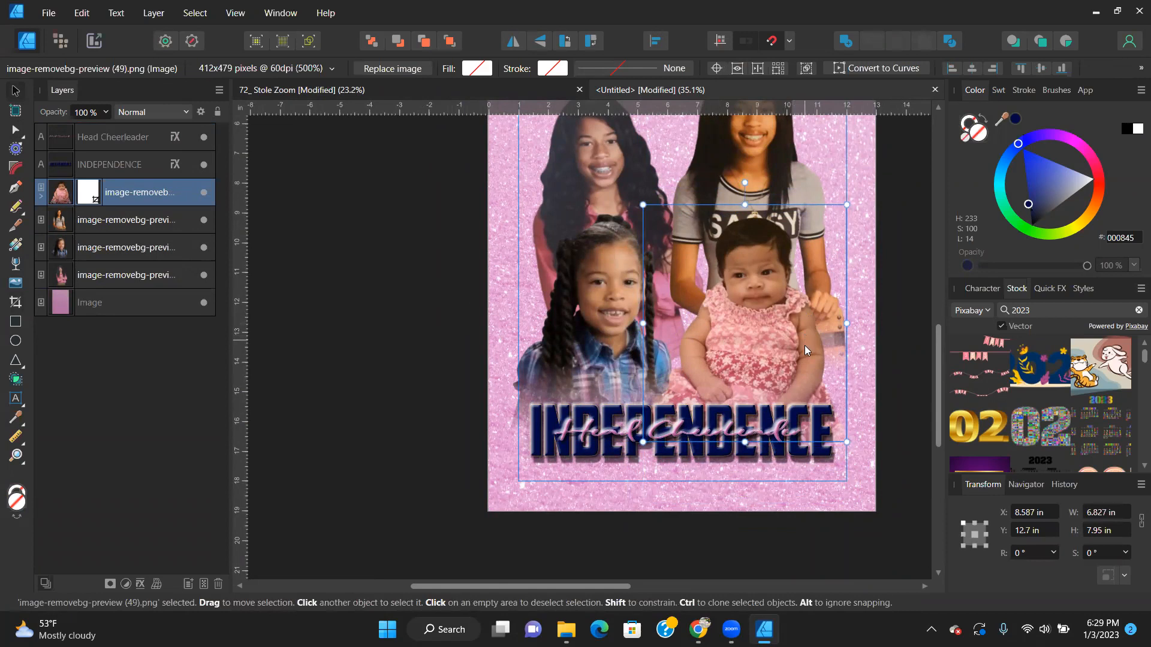
# Scale the SASSY-shirt photo down to about 7.4 in wide and move it to the page's left side.
pyautogui.scroll(-2, 804, 340)
pyautogui.scroll(-2, 827, 264)
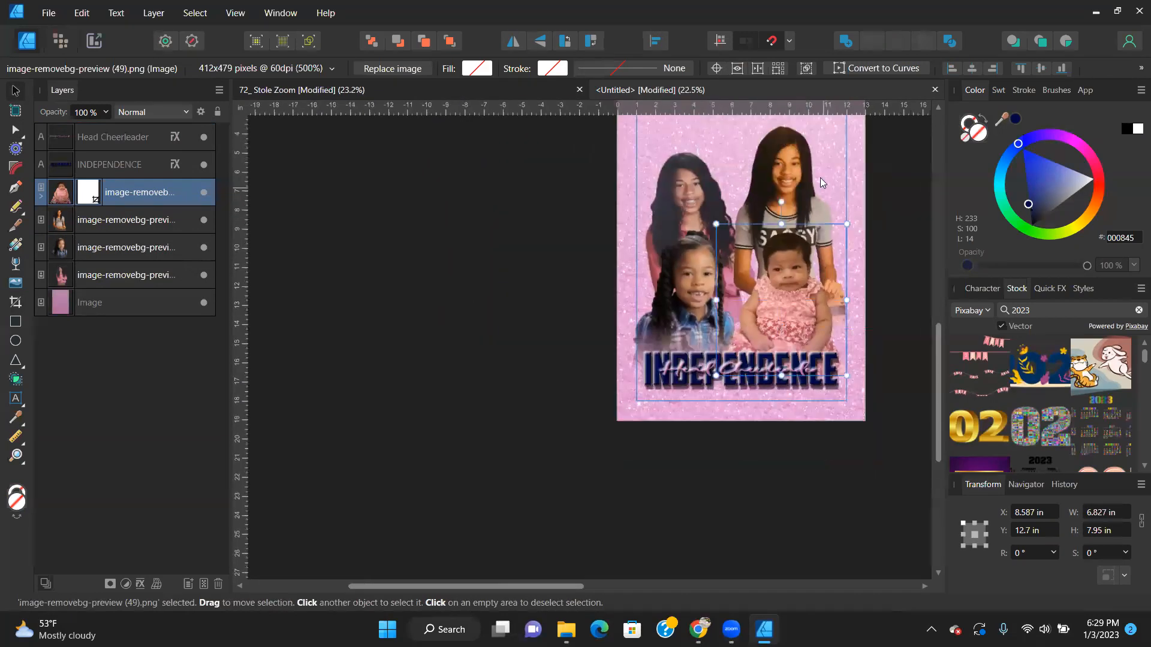
pyautogui.click(840, 155)
pyautogui.moveTo(879, 119); pyautogui.dragTo(866, 137)
pyautogui.moveTo(784, 192); pyautogui.dragTo(683, 191)
# Move the pink-sweater photo behind the baby on the page's right side and flip it horizontally.
pyautogui.click(81, 282)
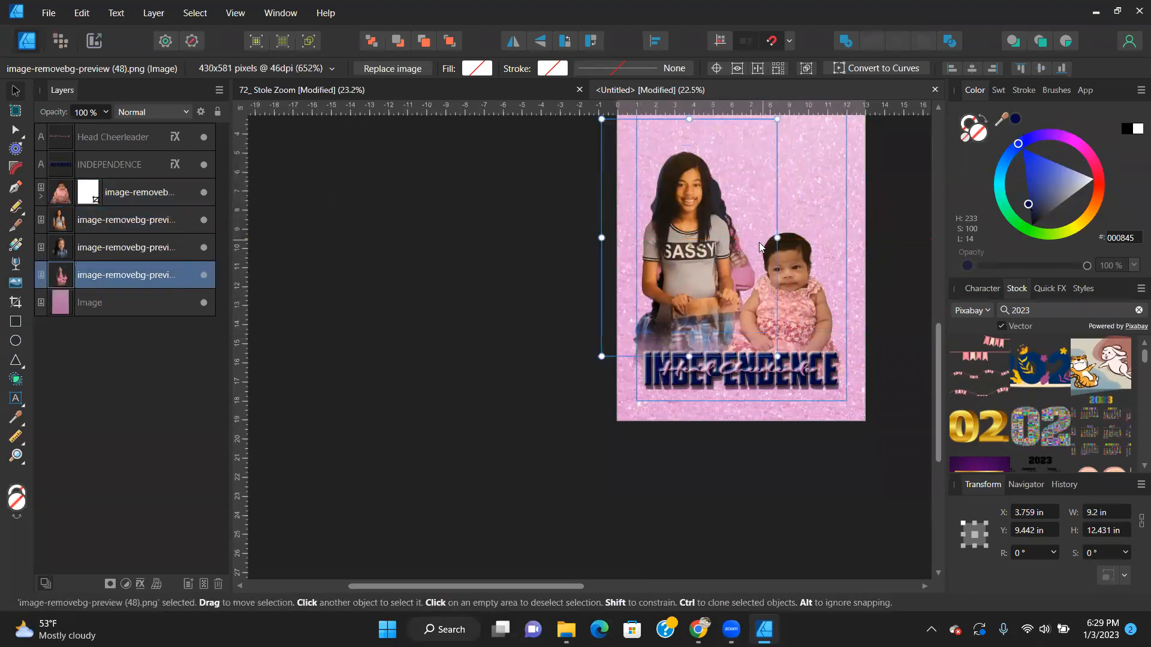
pyautogui.moveTo(740, 247); pyautogui.dragTo(831, 244)
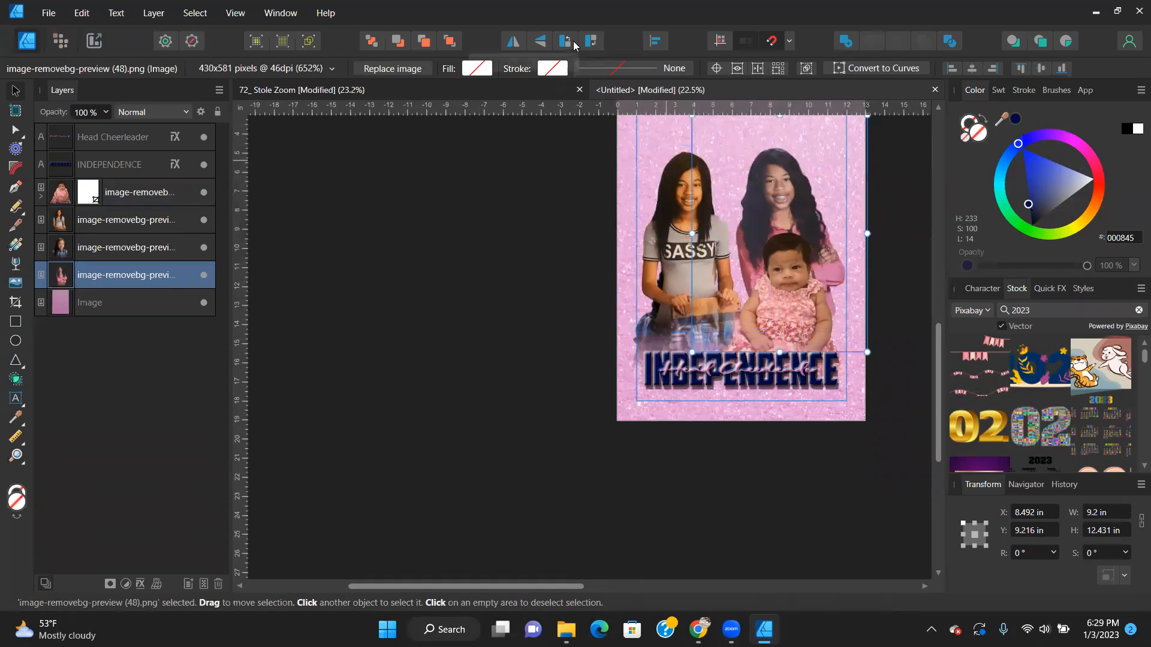
pyautogui.click(514, 41)
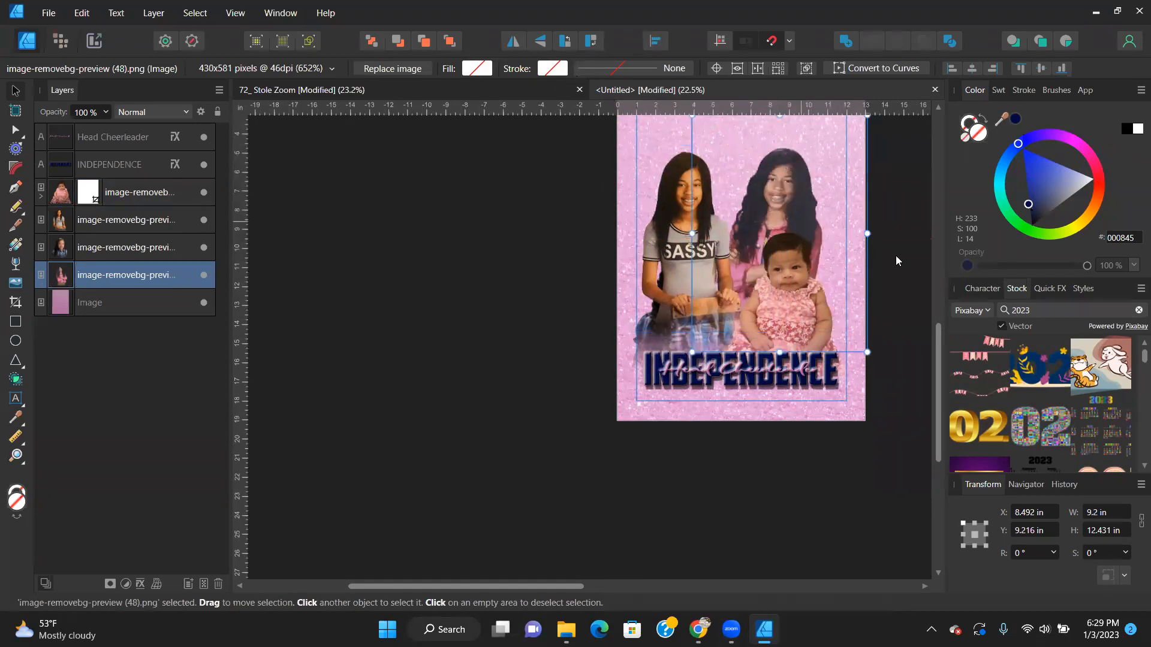
pyautogui.moveTo(789, 214); pyautogui.dragTo(801, 216)
# Send the SASSY-shirt photo back in the layer order so it sits directly behind the plaid-shirt girl's photo.
pyautogui.click(702, 223)
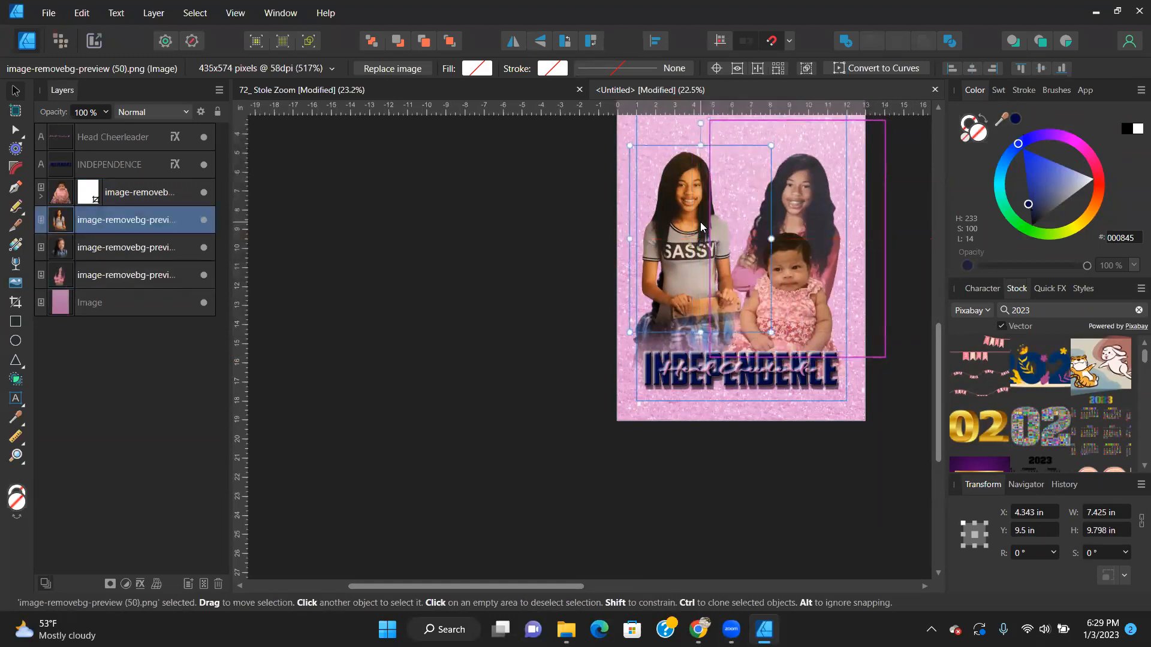
pyautogui.click(422, 41)
pyautogui.click(422, 41)
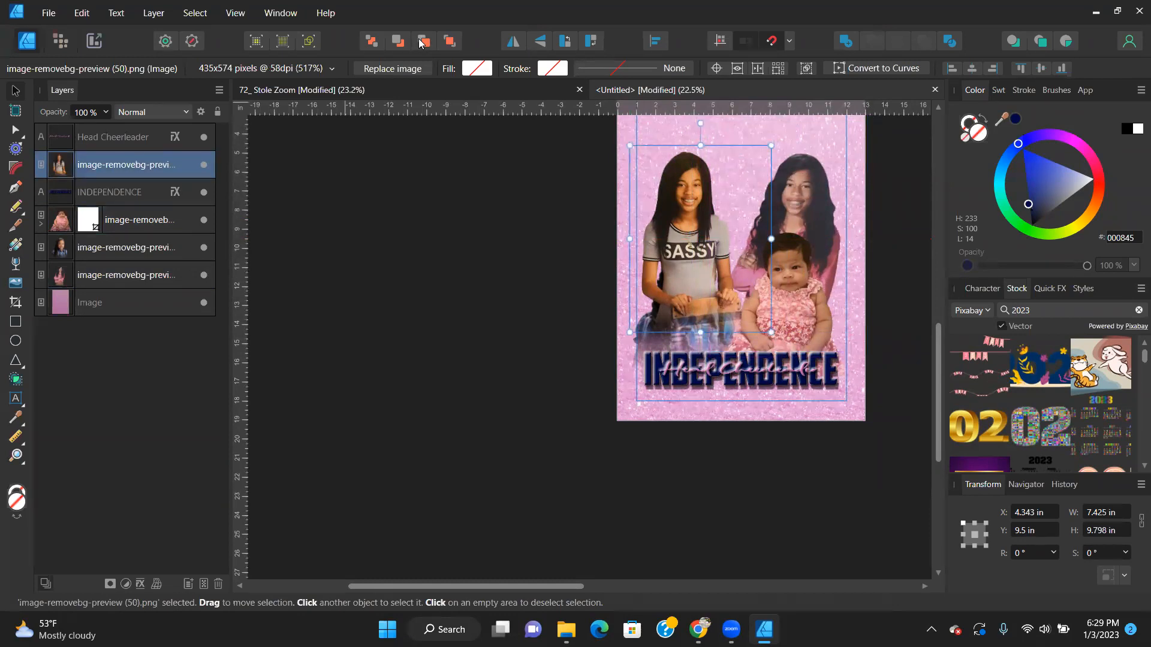
pyautogui.click(397, 41)
pyautogui.click(397, 41)
pyautogui.click(397, 41)
pyautogui.click(444, 288)
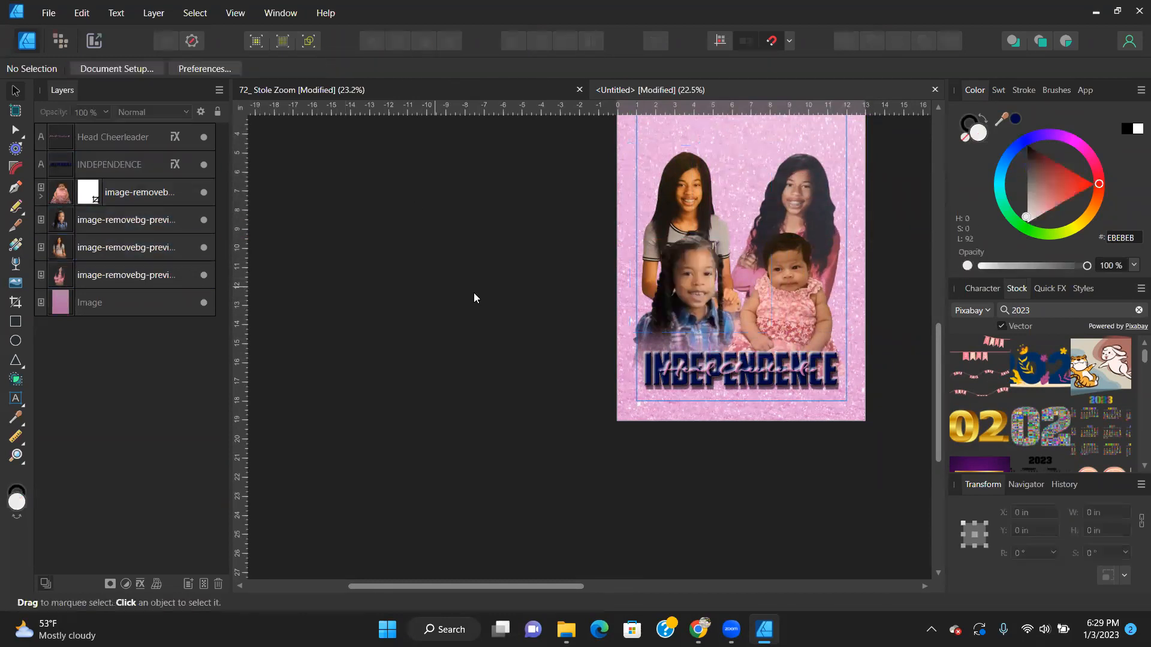
pyautogui.scroll(2, 709, 197)
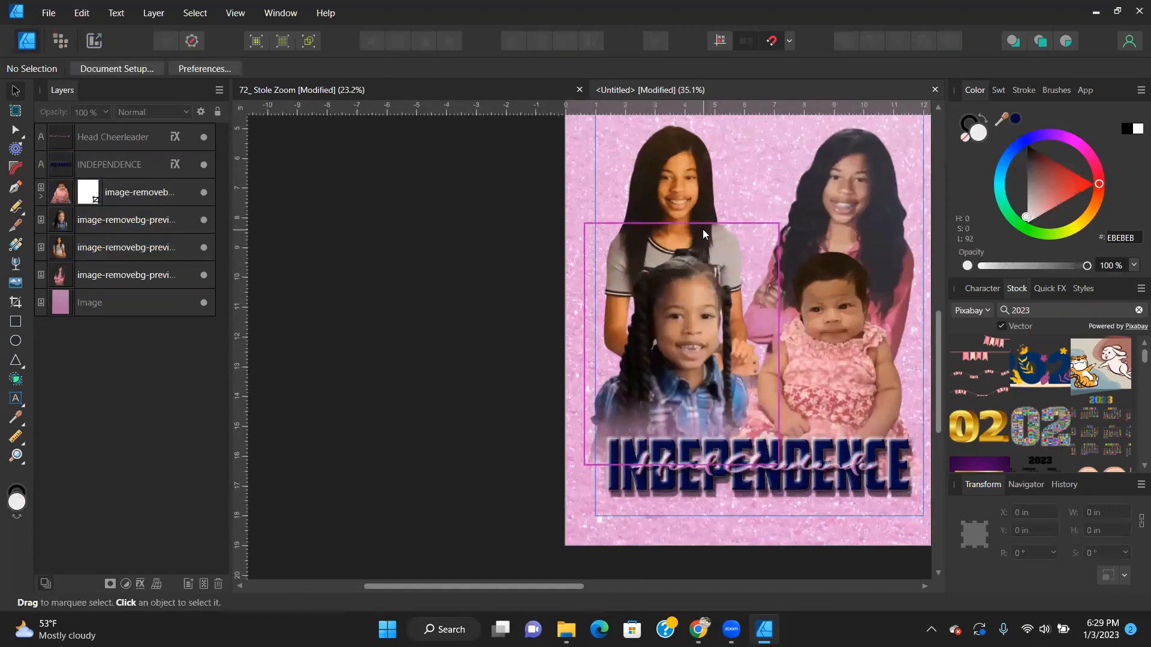
pyautogui.click(703, 228)
pyautogui.moveTo(703, 226); pyautogui.dragTo(709, 222)
pyautogui.hotkey('ctrl', 'z')
# Nudge the SASSY-shirt photo slightly right behind the plaid-shirt girl.
pyautogui.click(684, 177)
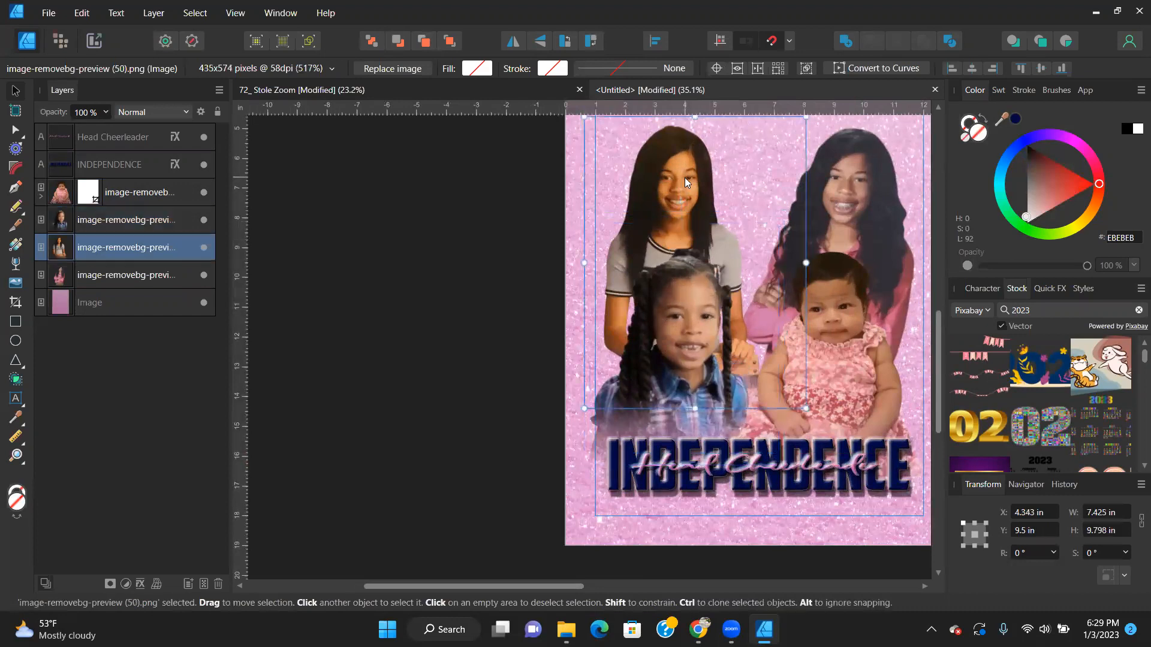
pyautogui.moveTo(682, 176)
pyautogui.mouseDown()
pyautogui.moveTo(696, 170)
pyautogui.moveTo(687, 171)
pyautogui.mouseUp()
# Bring the pink-sweater photo one layer forward, above the SASSY-shirt photo, and shift it slightly left and down.
pyautogui.click(82, 281)
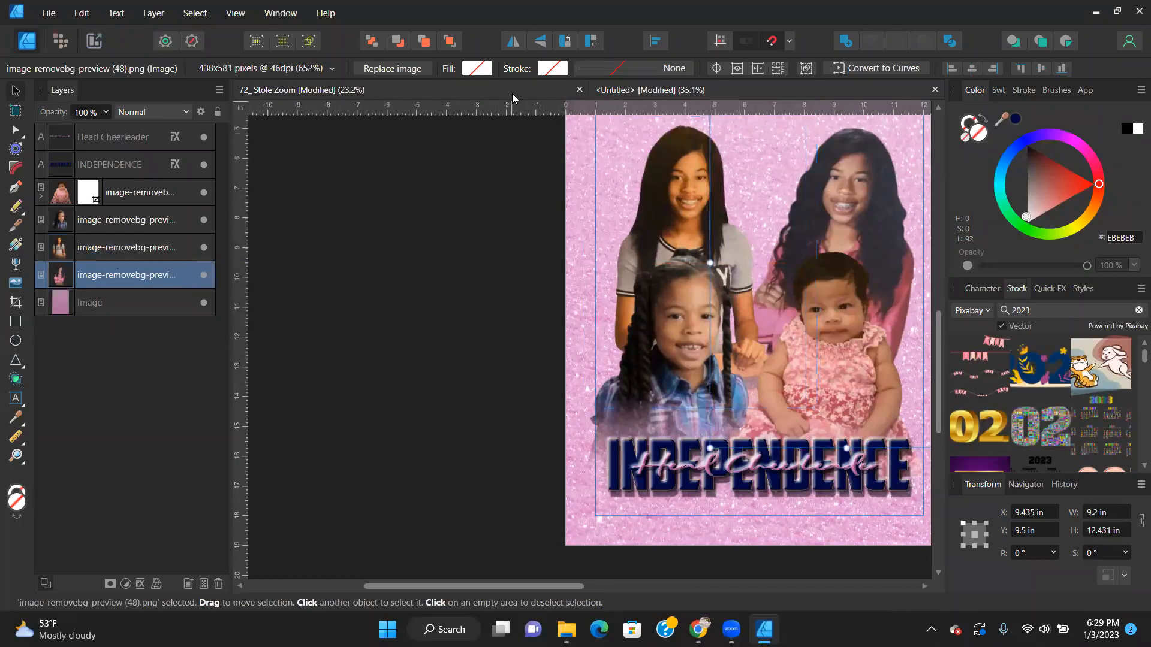
pyautogui.click(424, 42)
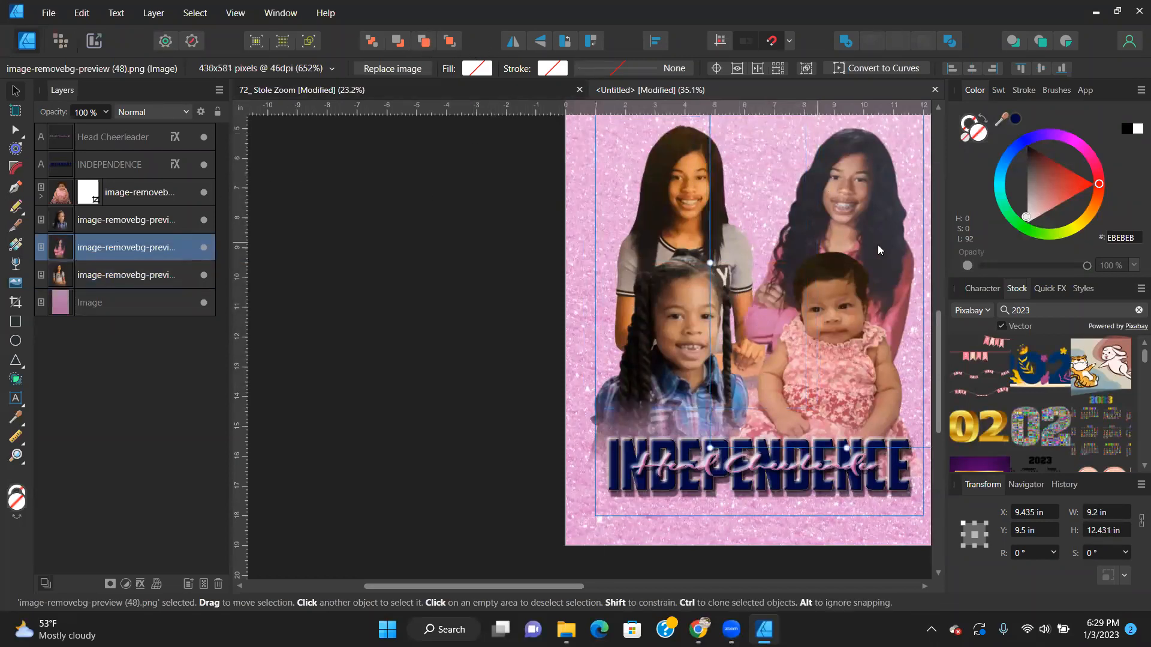
pyautogui.moveTo(876, 207)
pyautogui.mouseDown()
pyautogui.moveTo(865, 206)
pyautogui.moveTo(865, 221)
pyautogui.mouseUp()
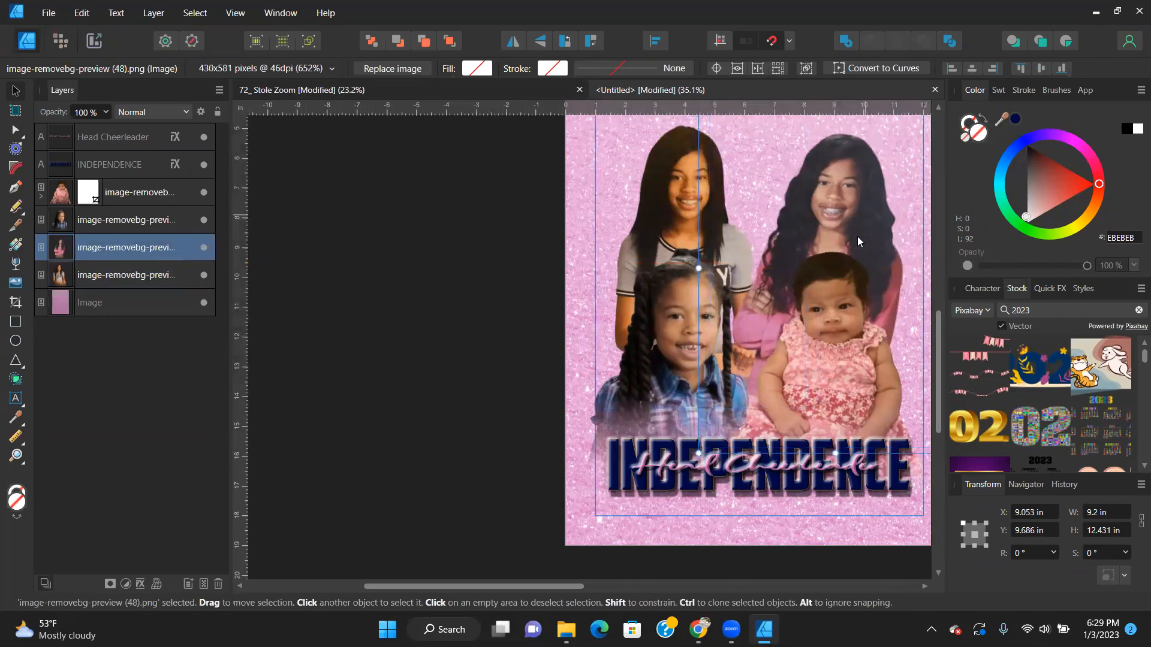
pyautogui.scroll(-3, 759, 314)
pyautogui.click(602, 288)
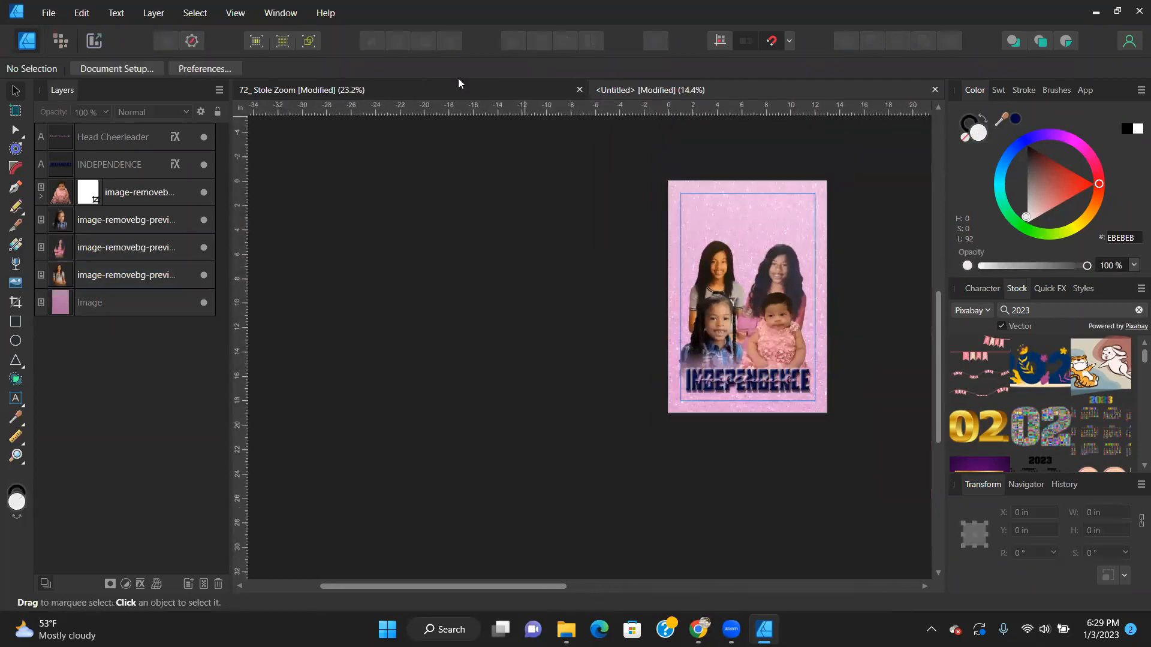
# Copy the "Class of" text and the embedded 2023 graphic from the 72_ Stole Zoom document and paste them into the untitled print page.
pyautogui.click(482, 87)
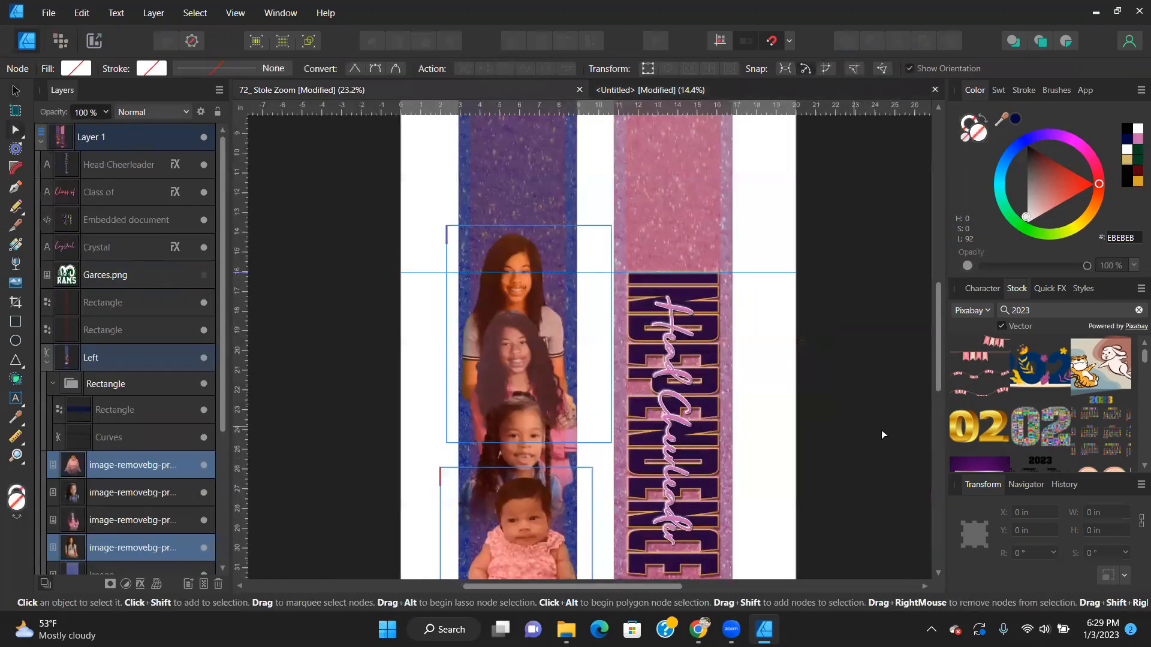
pyautogui.scroll(-5, 882, 433)
pyautogui.click(667, 437)
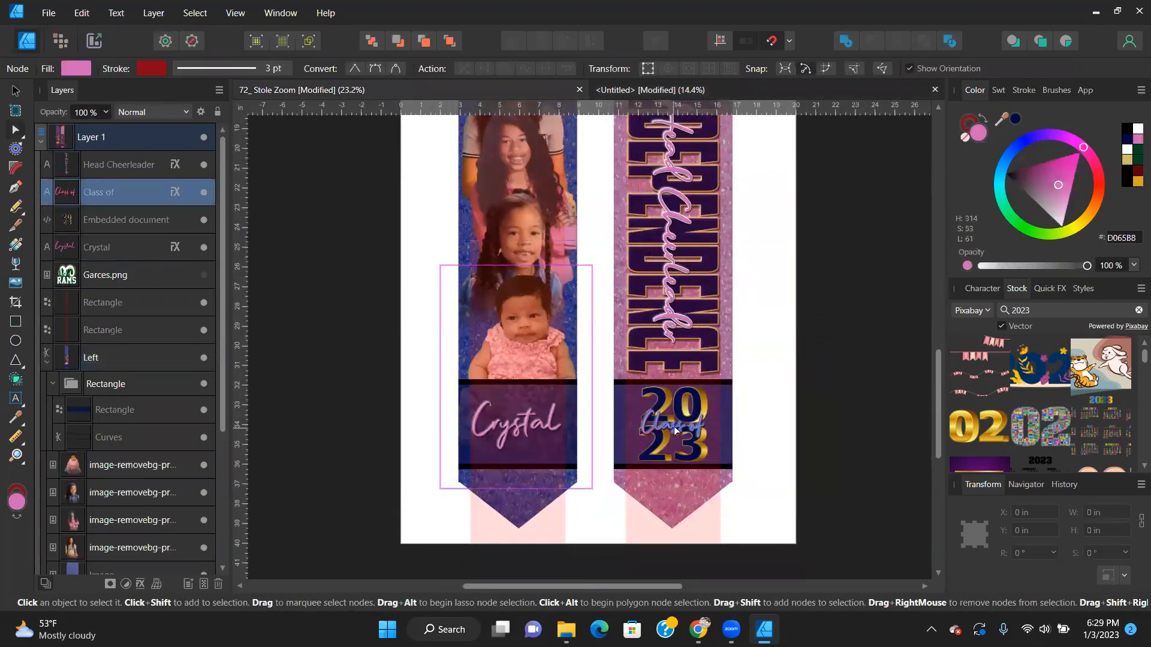
pyautogui.keyDown('shift'); pyautogui.click(98, 218); pyautogui.keyUp('shift')
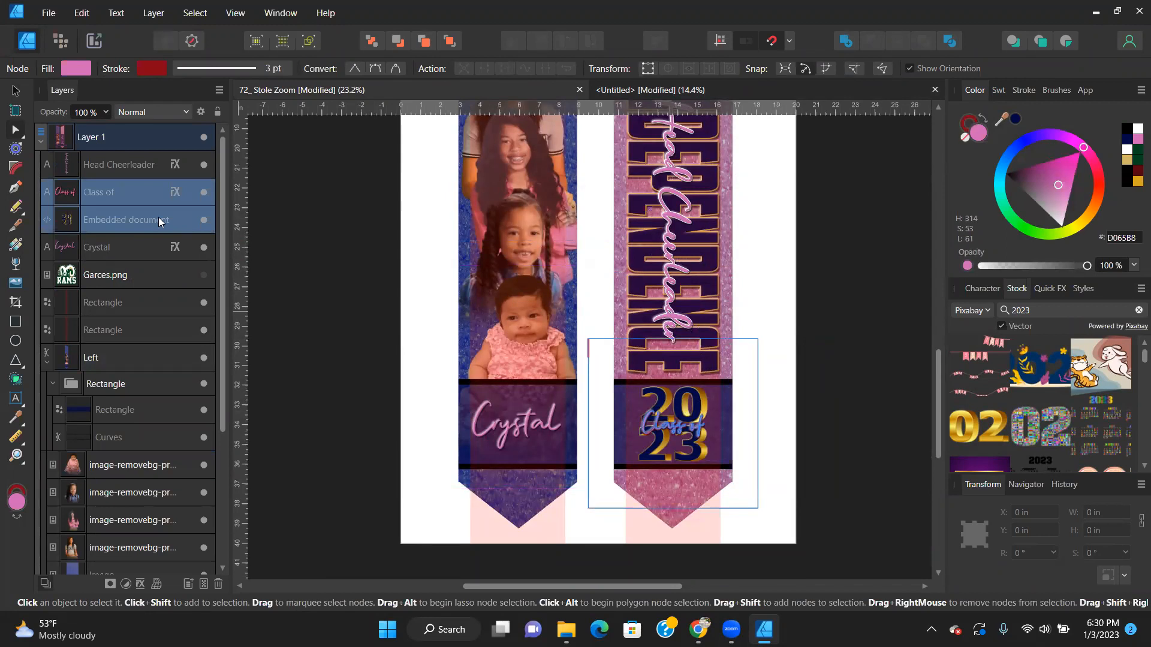
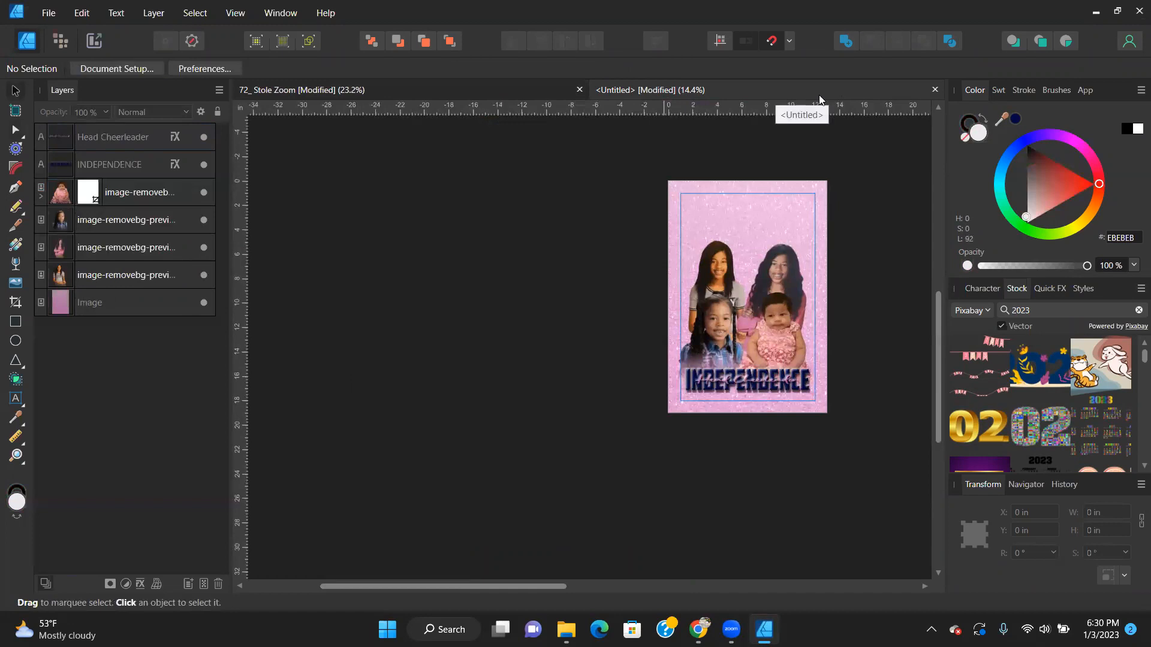
pyautogui.hotkey('ctrl', 'v')
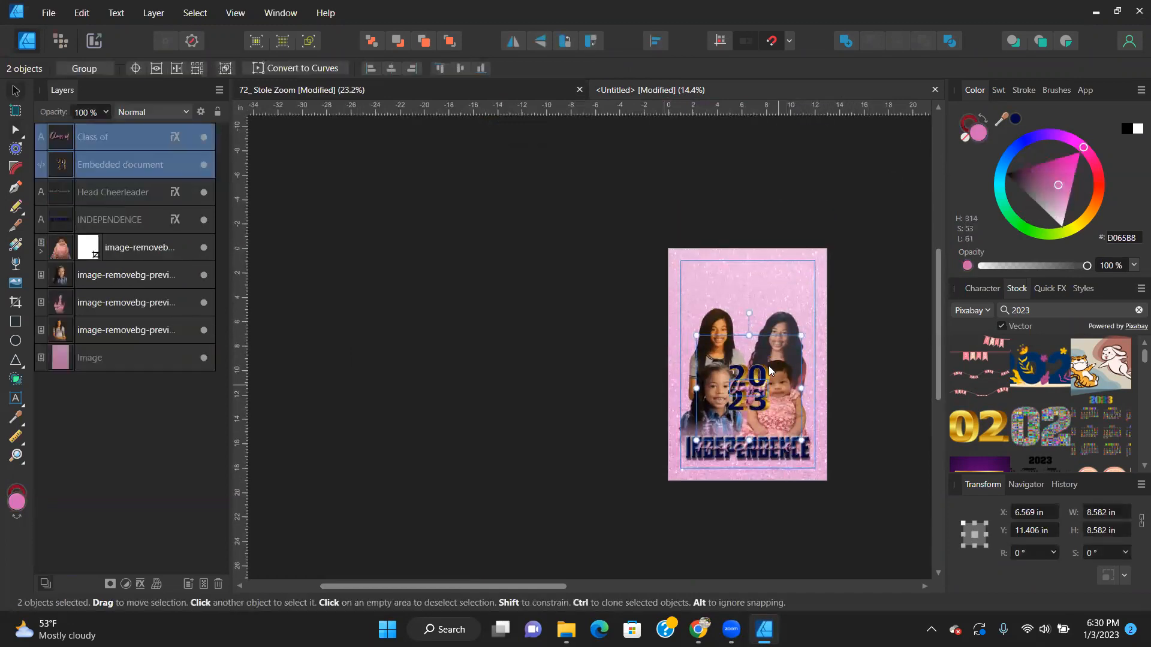
# Move the "Class of" 2023 graphic to the page's upper-right area, above the pink-sweater girl.
pyautogui.scroll(5, 777, 381)
pyautogui.moveTo(747, 411); pyautogui.dragTo(837, 160)
pyautogui.scroll(-4, 841, 207)
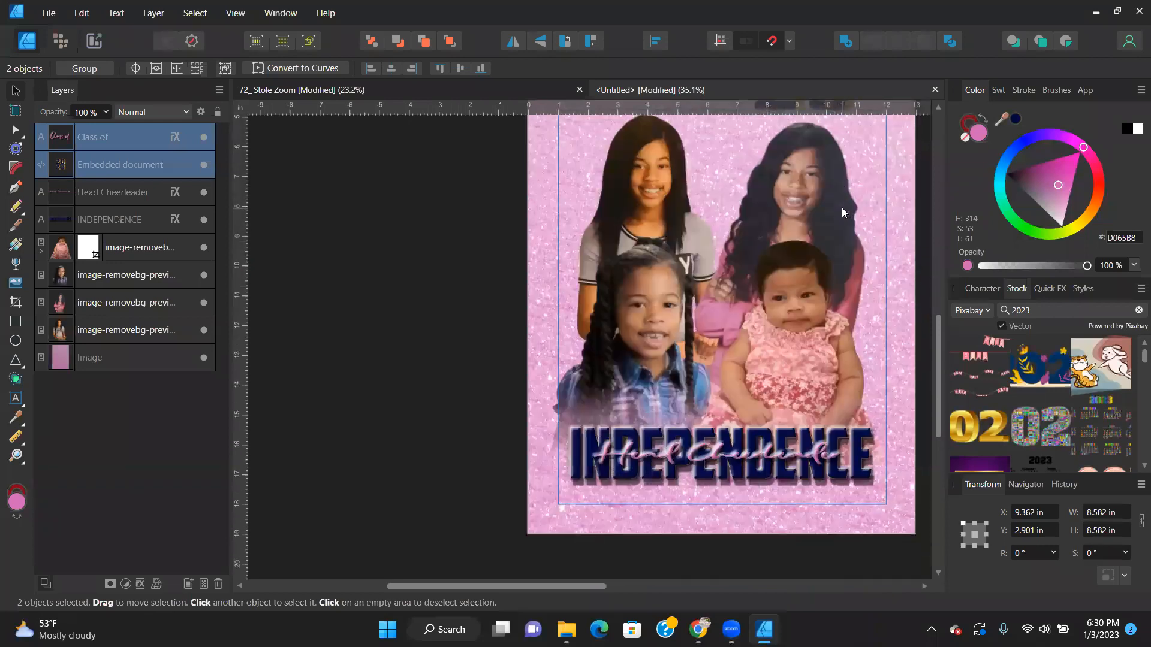
pyautogui.scroll(2, 849, 205)
pyautogui.scroll(2, 862, 197)
pyautogui.moveTo(851, 158); pyautogui.dragTo(869, 210)
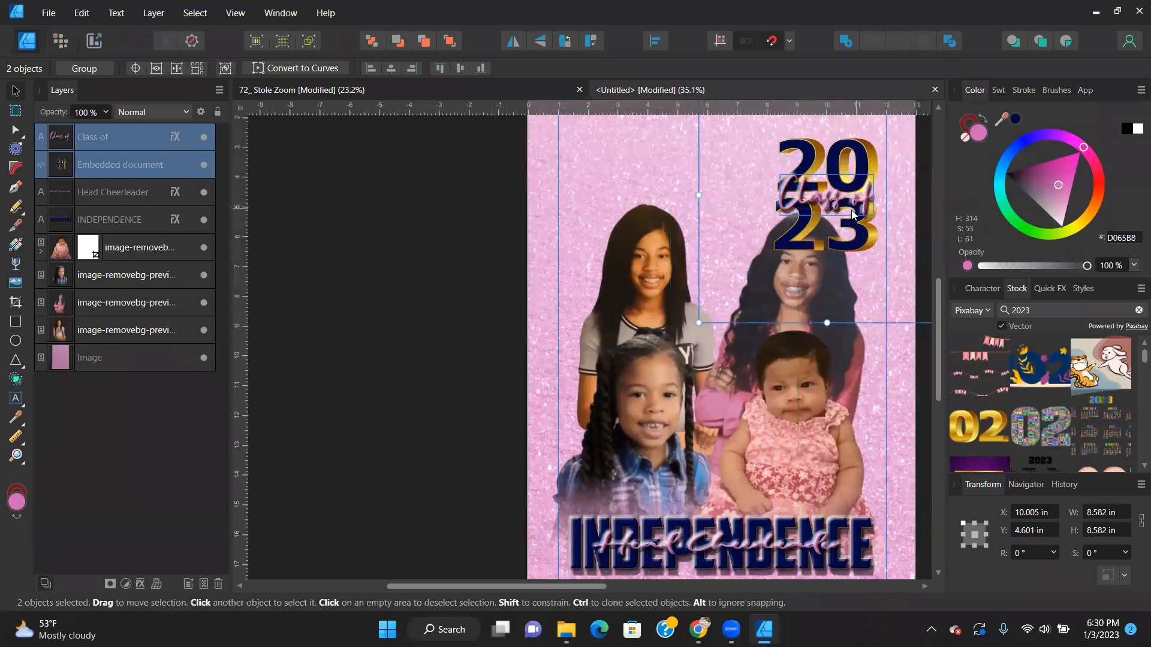
# Move the four photos together with the INDEPENDENCE and Head Cheerleader texts up and slightly right on the page.
pyautogui.scroll(-3, 869, 210)
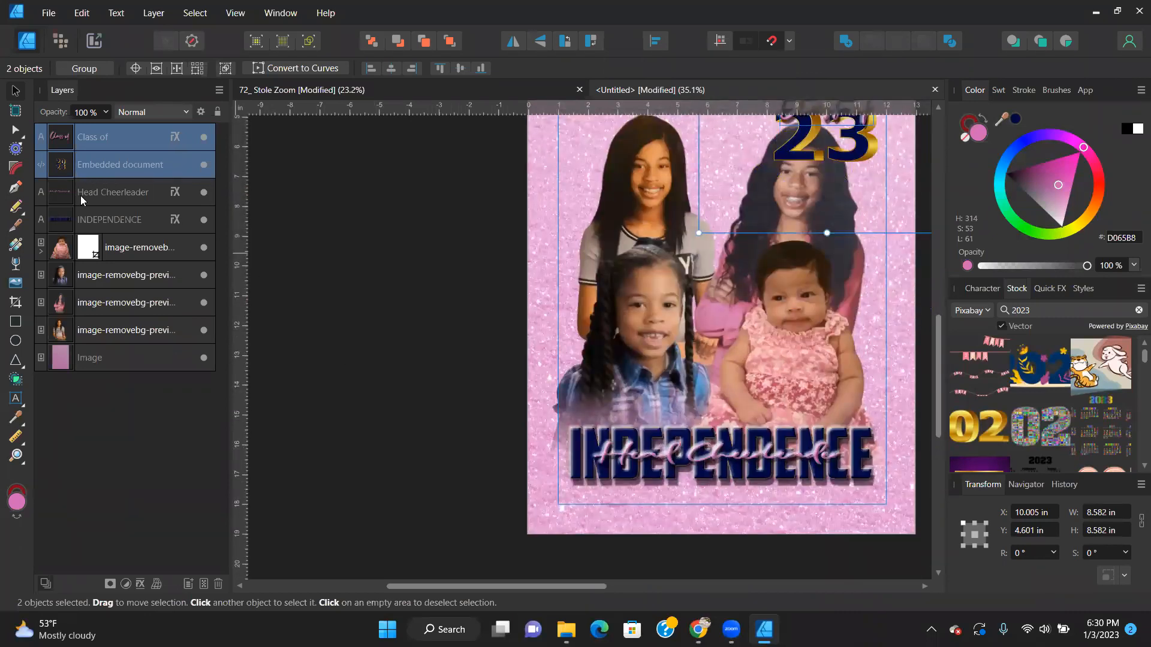
pyautogui.keyDown('shift'); pyautogui.click(189, 328); pyautogui.keyUp('shift')
pyautogui.moveTo(766, 418); pyautogui.dragTo(775, 368)
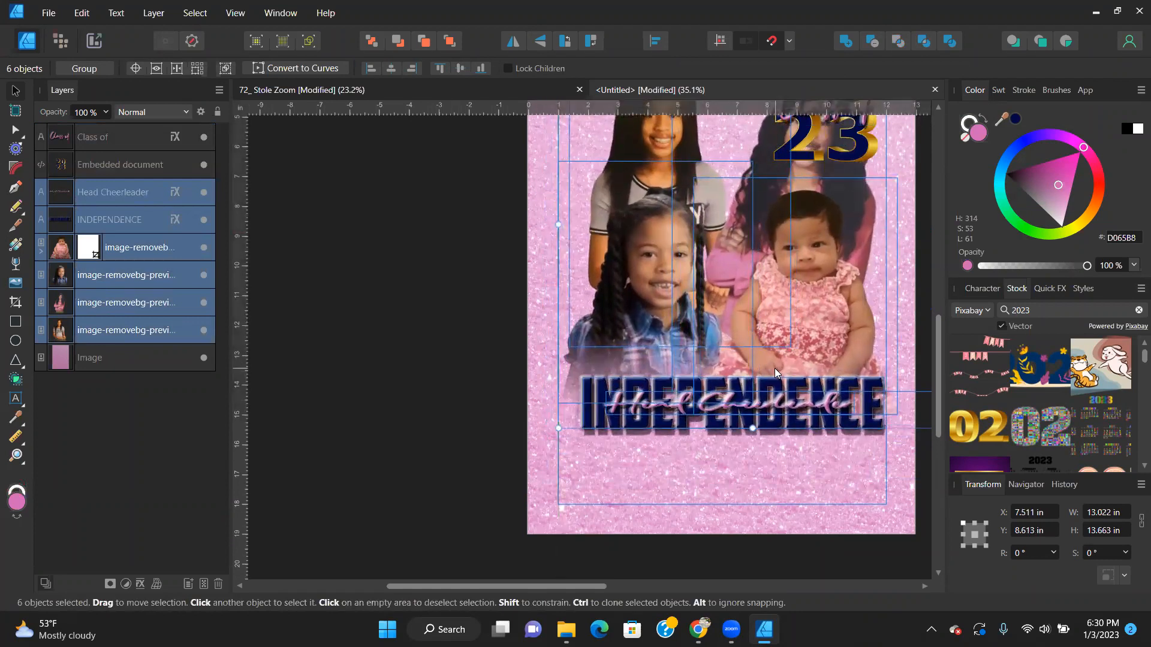
# Move the "Class of" 2023 graphic down to the page's lower-right corner, inside the margin guides beneath the baby photo.
pyautogui.scroll(3, 778, 420)
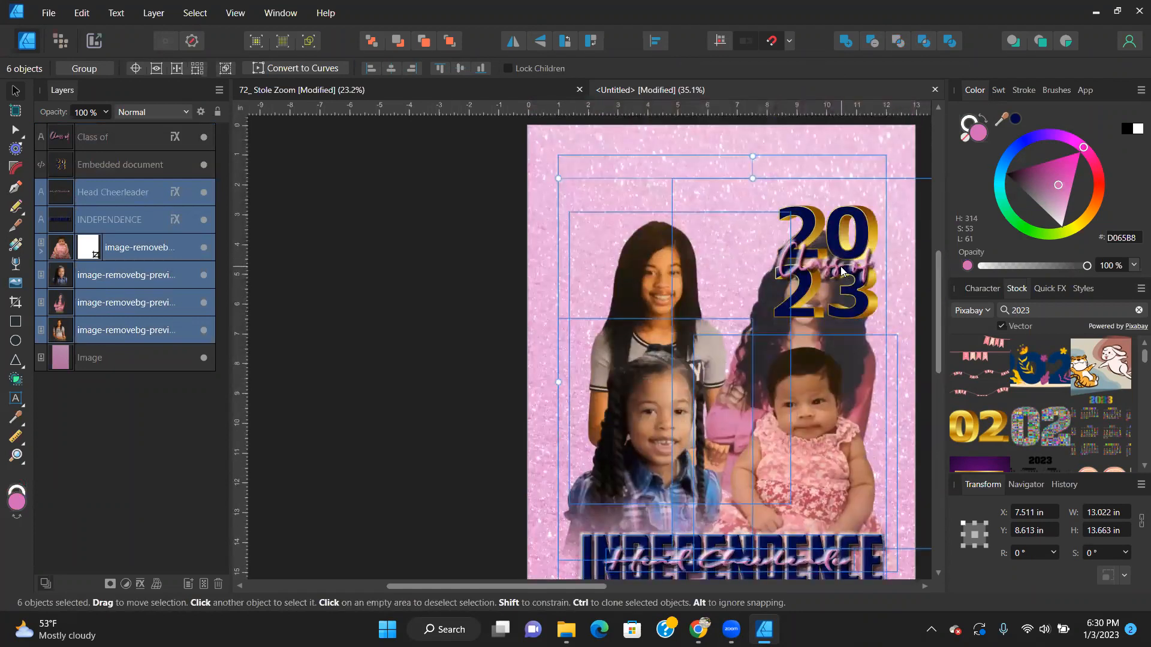
pyautogui.click(854, 224)
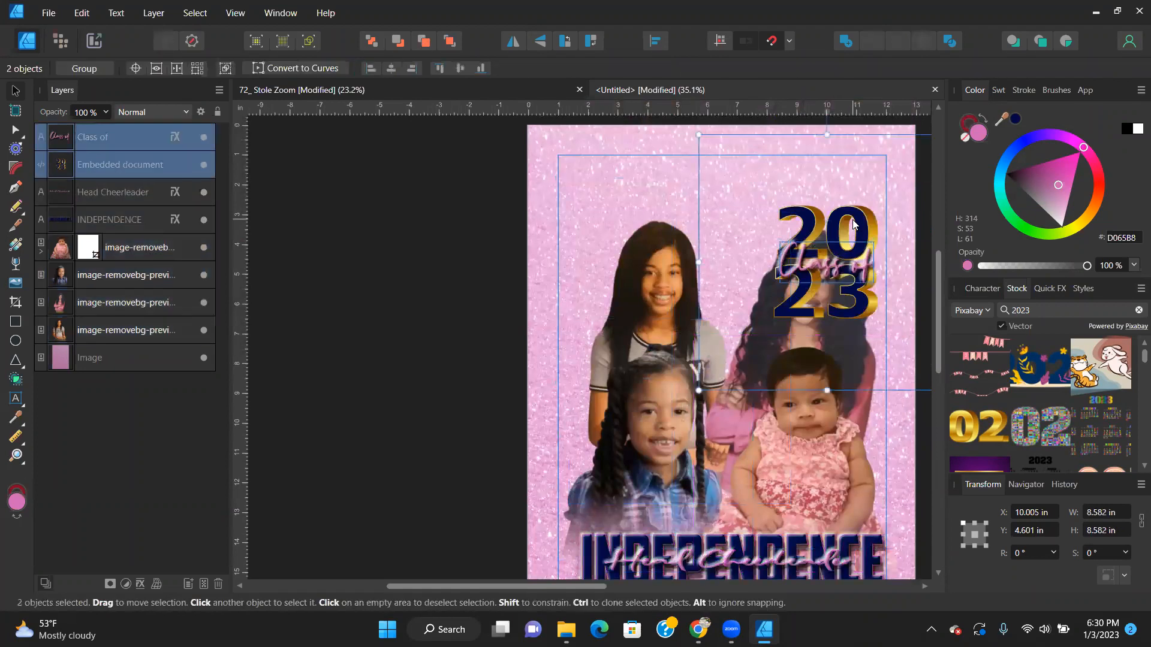
pyautogui.moveTo(854, 226); pyautogui.dragTo(816, 371)
pyautogui.scroll(-4, 802, 238)
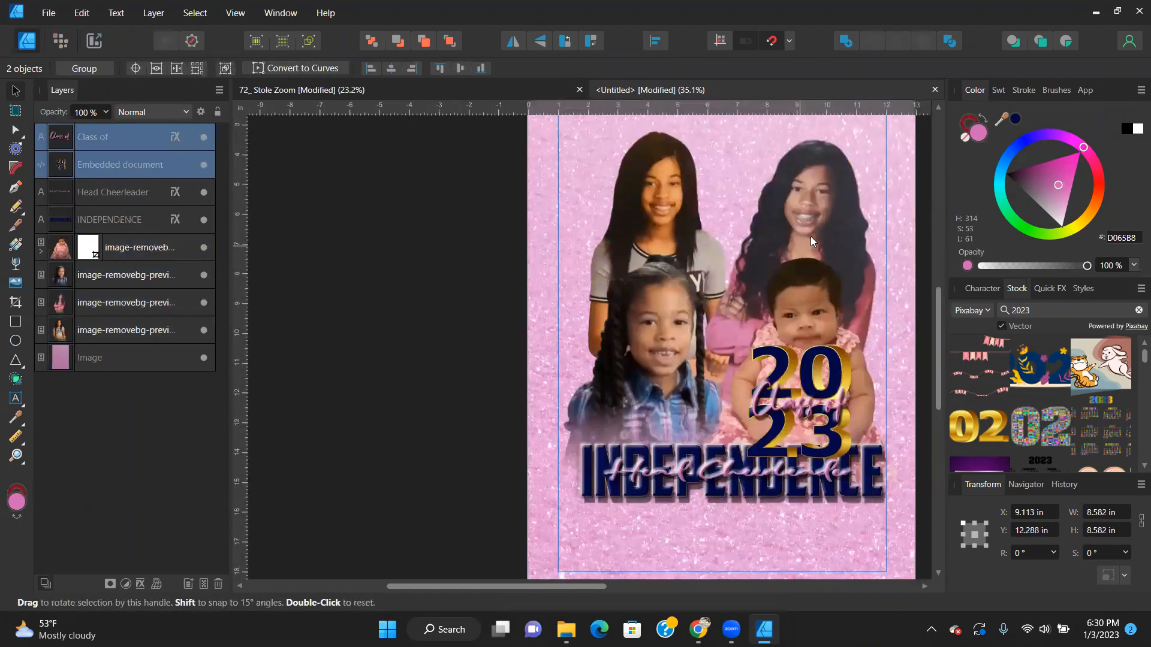
pyautogui.moveTo(819, 316); pyautogui.dragTo(837, 420)
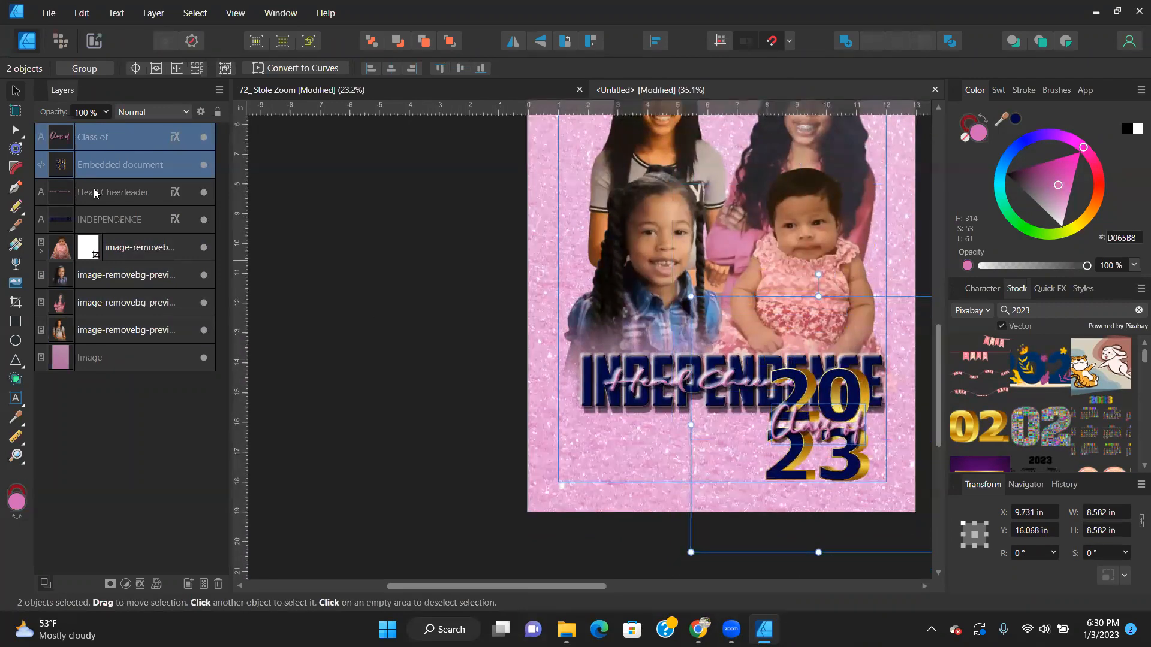
# Move the INDEPENDENCE and Head Cheerleader texts to the top of the page, above the photos, and center them horizontally.
pyautogui.click(96, 330)
pyautogui.keyDown('shift'); pyautogui.click(95, 192); pyautogui.keyUp('shift')
pyautogui.click(96, 192)
pyautogui.keyDown('shift'); pyautogui.click(106, 220); pyautogui.keyUp('shift')
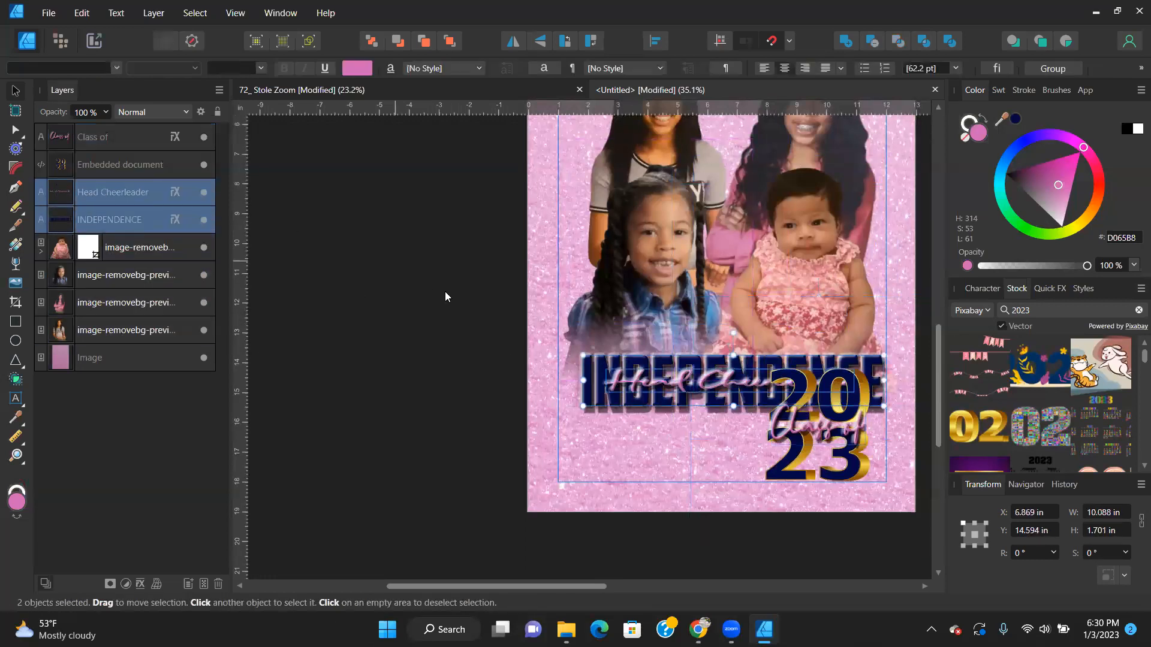
pyautogui.scroll(-2, 516, 344)
pyautogui.scroll(5, 514, 336)
pyautogui.moveTo(736, 543); pyautogui.dragTo(735, 172)
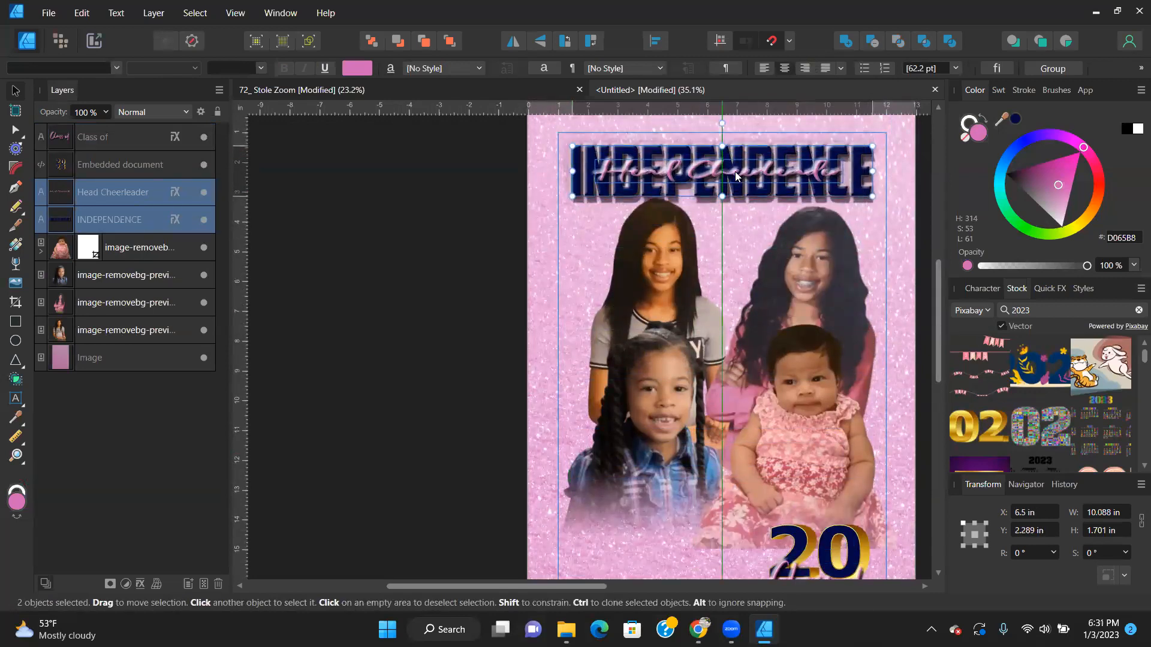
pyautogui.scroll(-1, 735, 172)
pyautogui.scroll(-3, 735, 172)
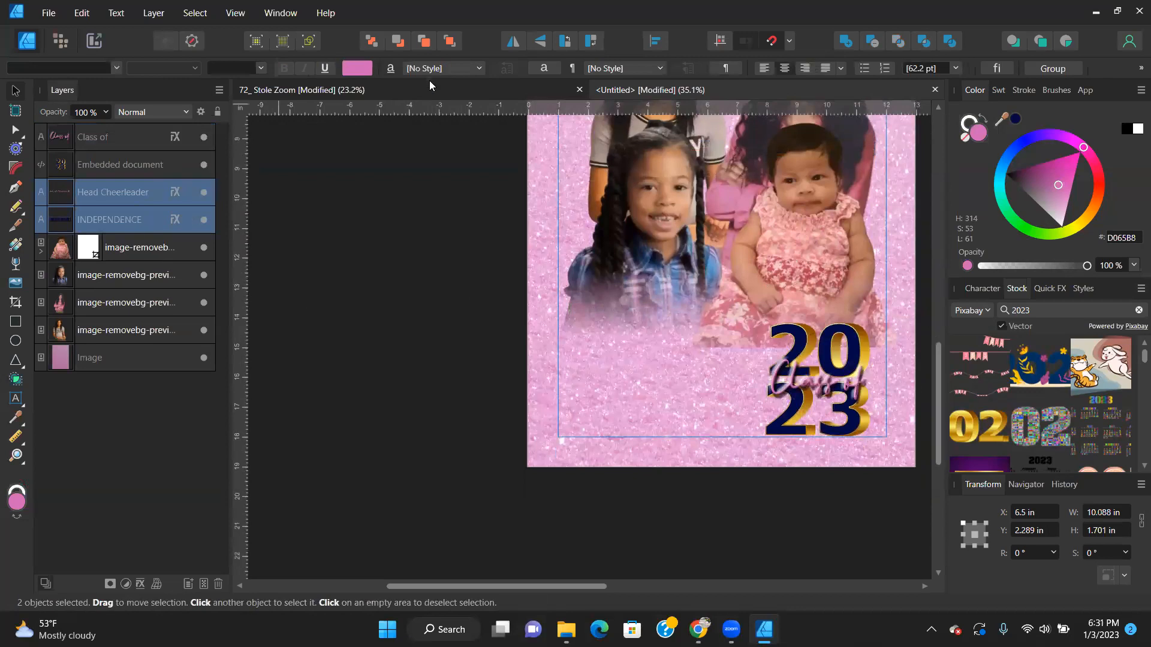
pyautogui.scroll(4, 717, 395)
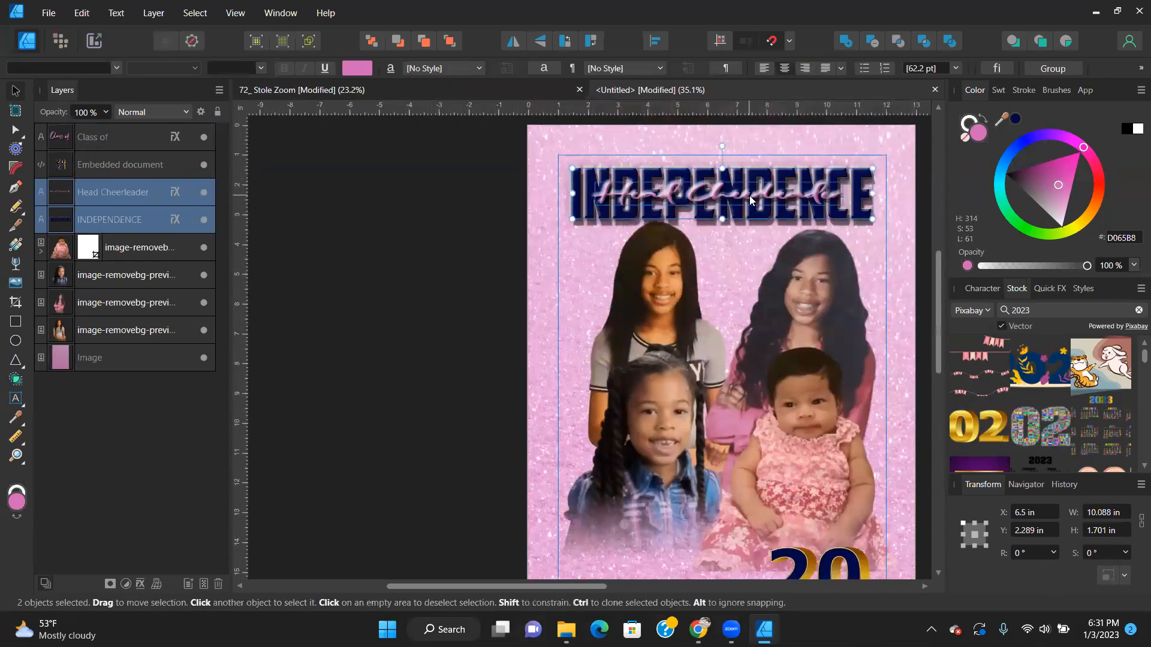
# Duplicate the Head Cheerleader text and stretch the copy vertically about its center to a height of about 1.03 in.
pyautogui.click(750, 199)
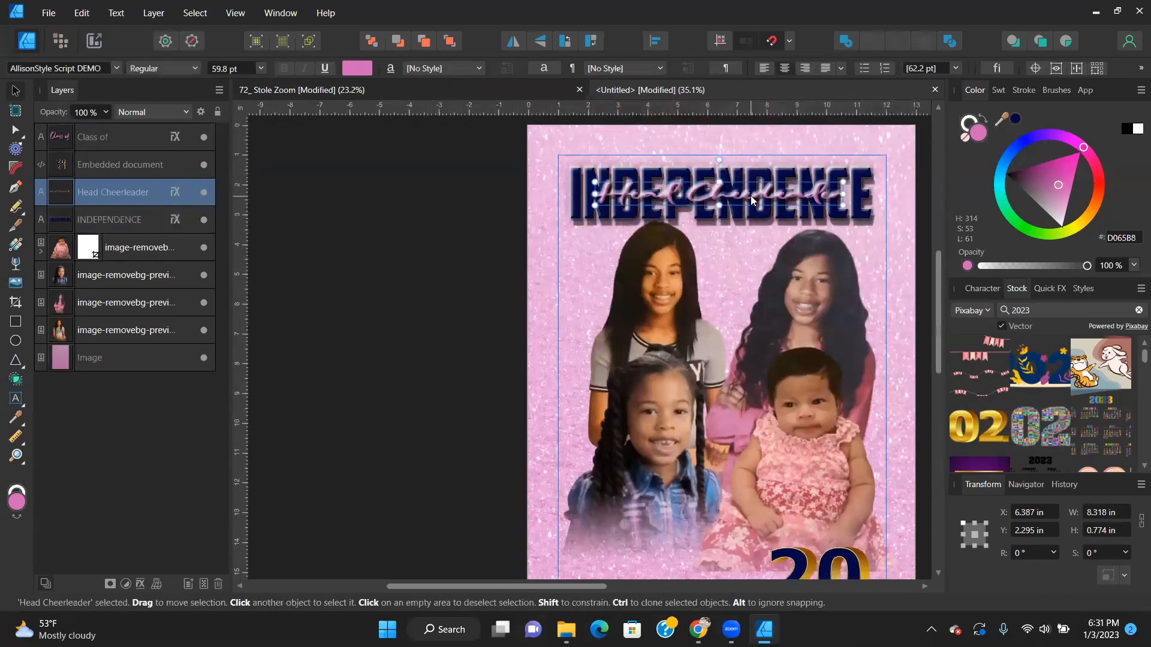
pyautogui.hotkey('ctrl', 'j')
pyautogui.scroll(-1, 690, 200)
pyautogui.scroll(5, 695, 180)
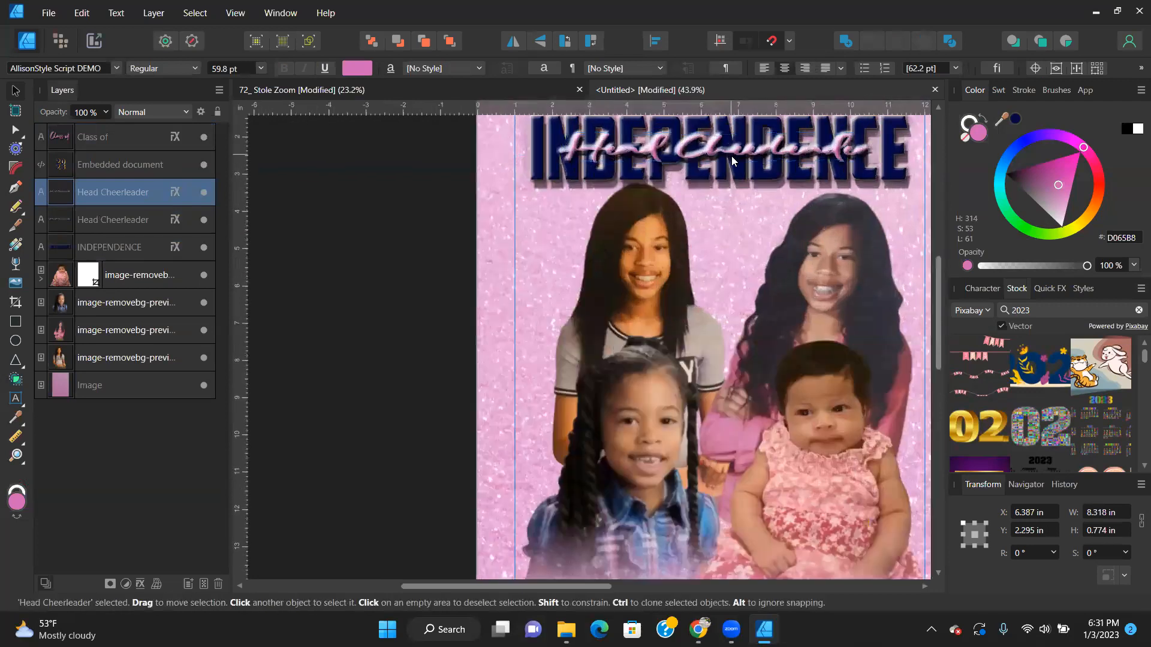
pyautogui.scroll(2, 695, 174)
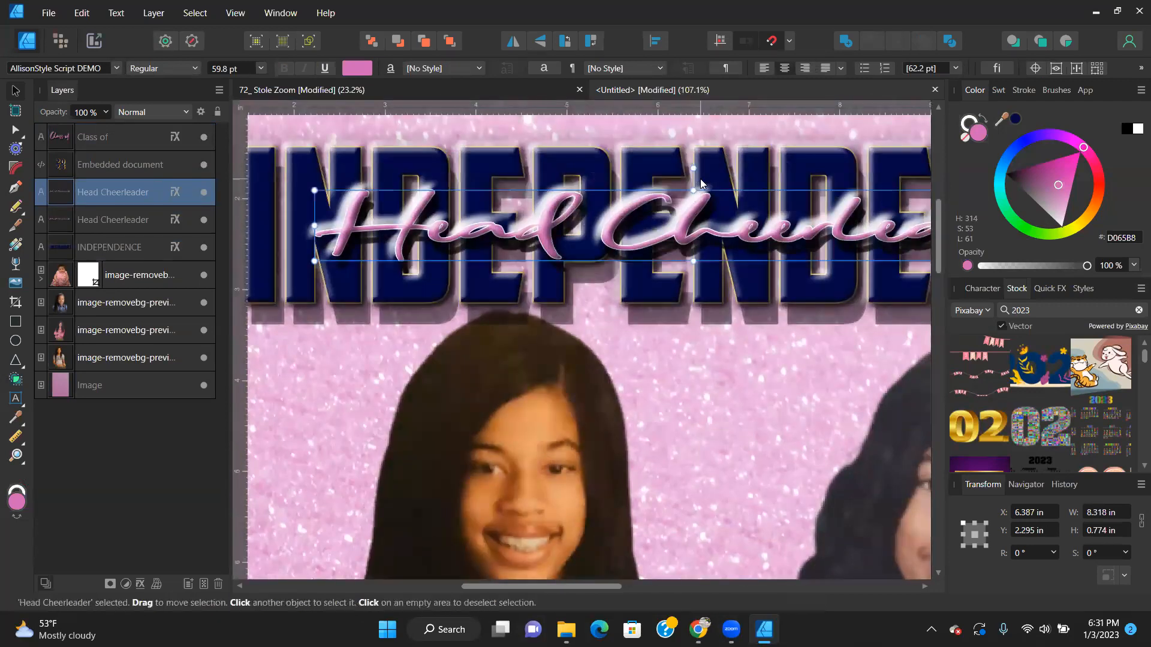
pyautogui.moveTo(693, 189); pyautogui.dragTo(693, 178)
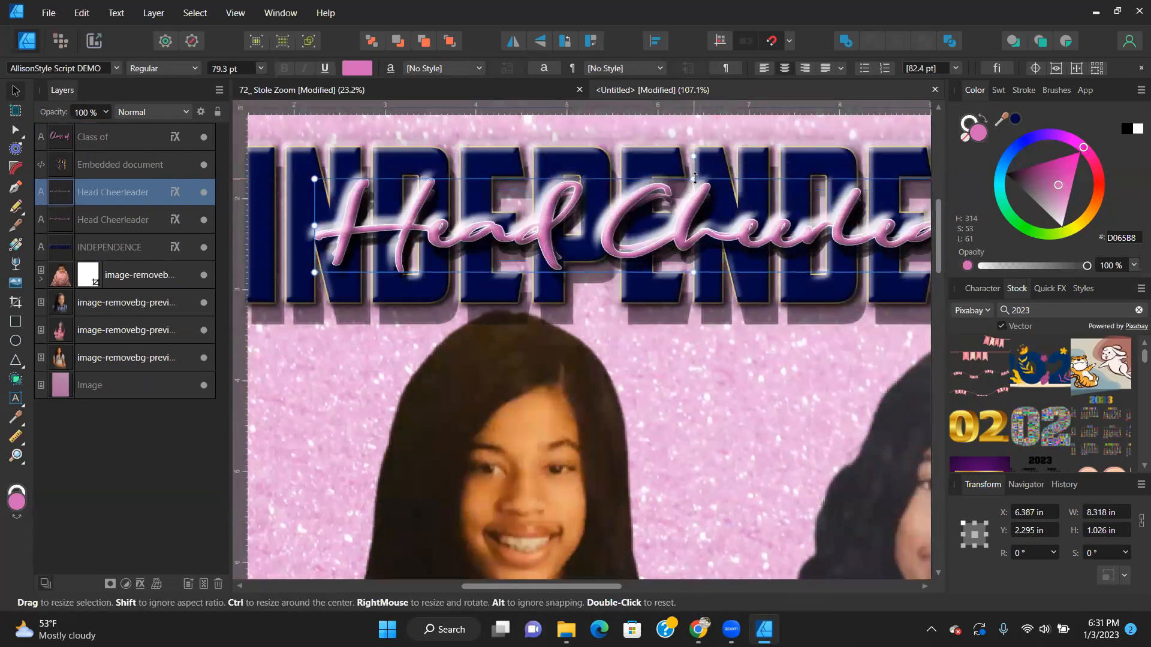
# Reduce the Outer Glow of the upper Head Cheerleader copy to a 0.7 px radius and 19 % intensity.
pyautogui.click(176, 192)
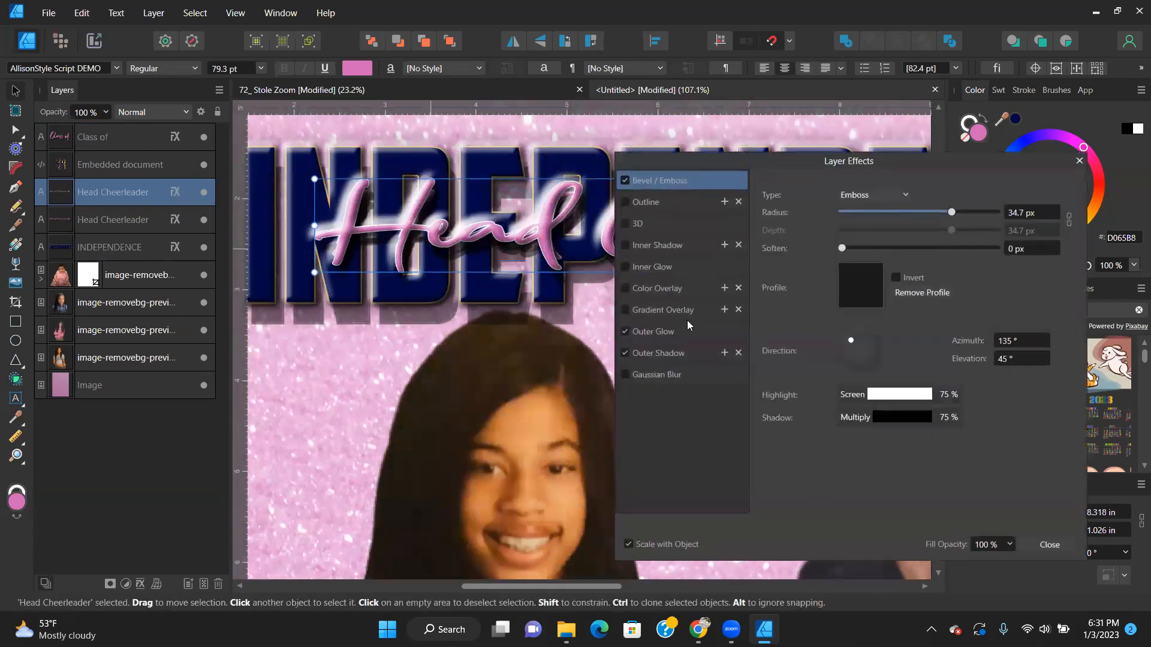
pyautogui.click(647, 331)
pyautogui.click(906, 228)
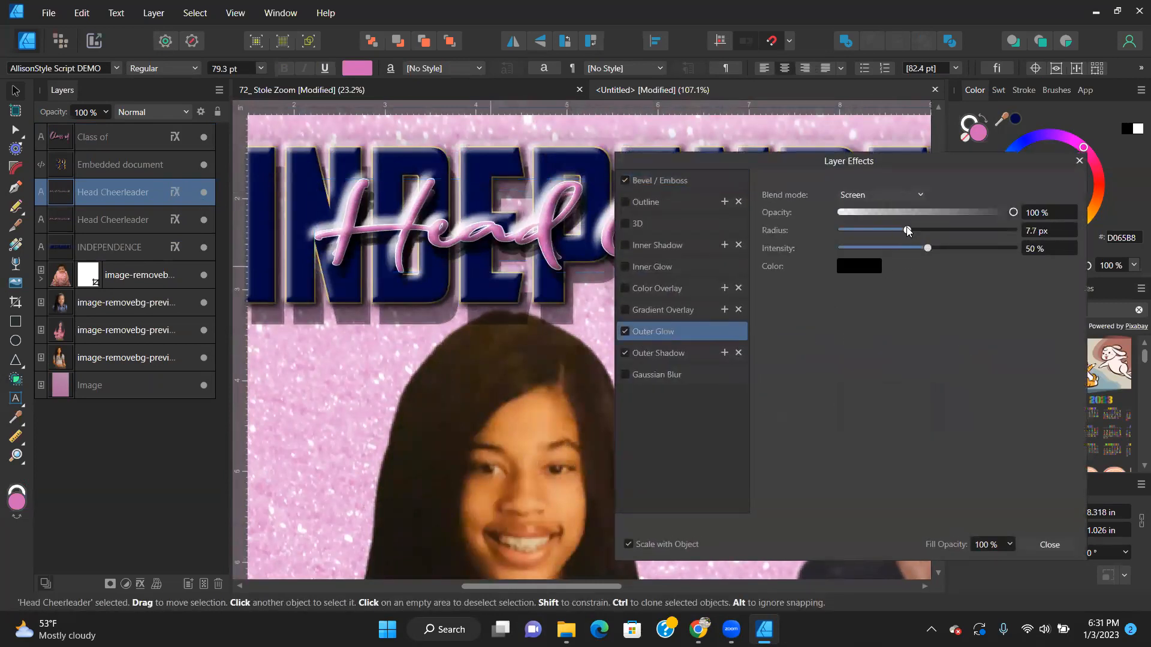
pyautogui.moveTo(904, 248); pyautogui.dragTo(874, 248)
pyautogui.click(870, 231)
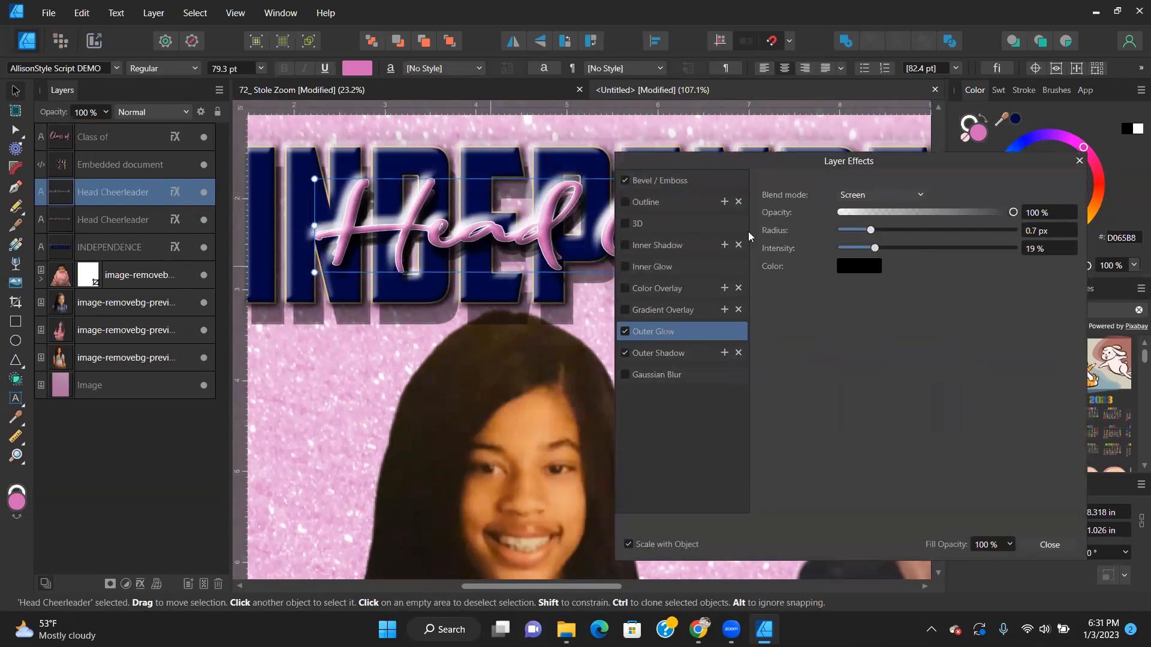
# Reduce the Outer Glow of the lower Head Cheerleader layer to a 0.9 px radius and 18 % intensity.
pyautogui.click(145, 222)
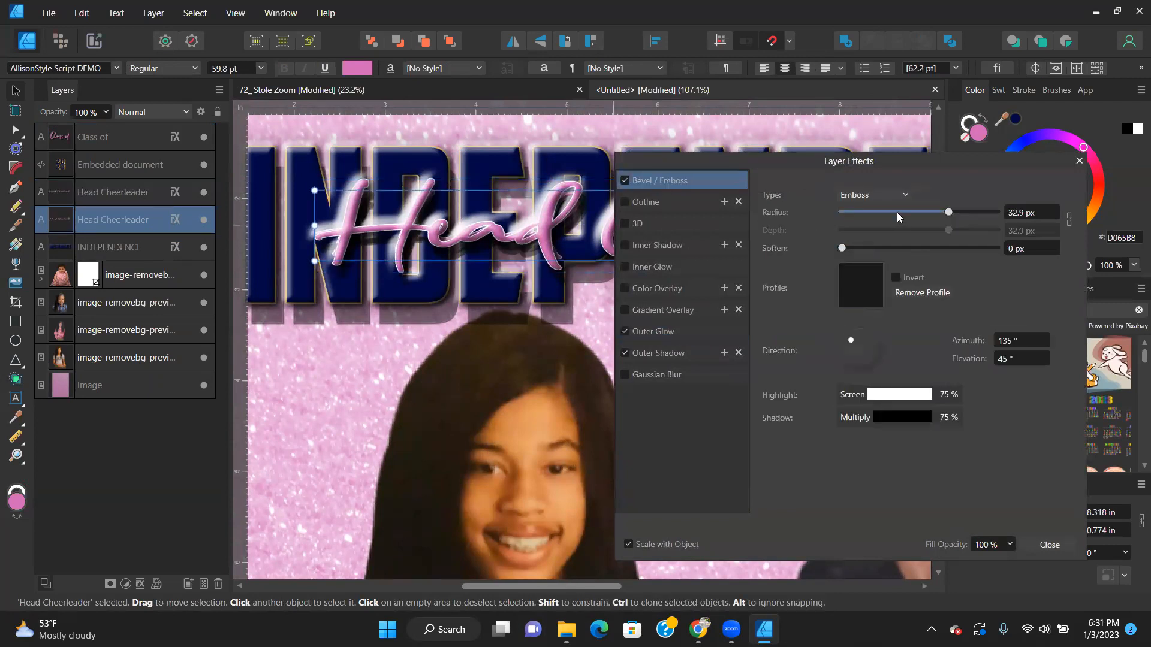
pyautogui.click(668, 333)
pyautogui.click(894, 230)
pyautogui.click(887, 248)
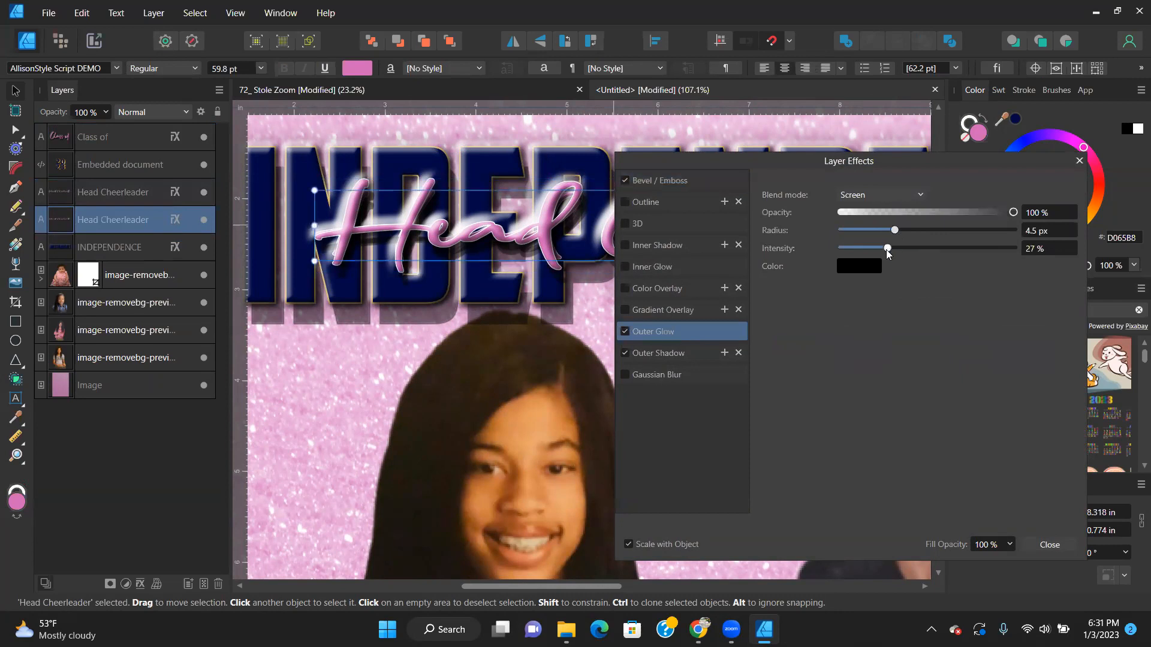
pyautogui.moveTo(883, 249); pyautogui.dragTo(871, 251)
pyautogui.click(876, 230)
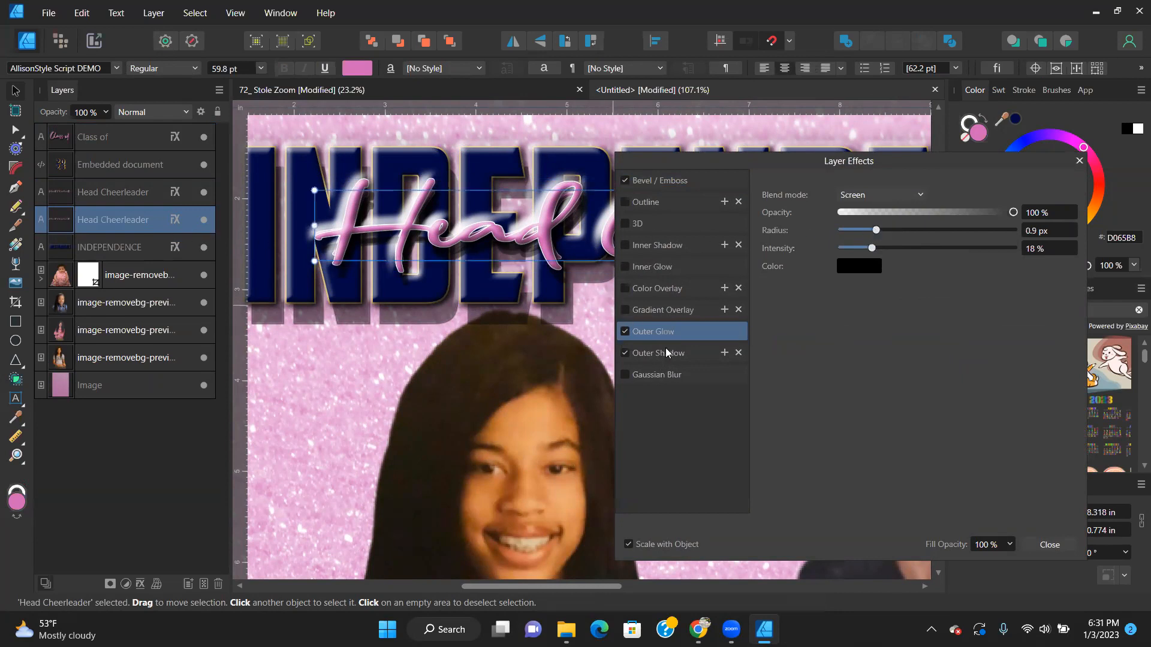
# Lower the emboss radius of the lower Head Cheerleader layer to 0.3 px and reduce its Outer Shadow offset.
pyautogui.click(690, 180)
pyautogui.moveTo(914, 213); pyautogui.dragTo(854, 216)
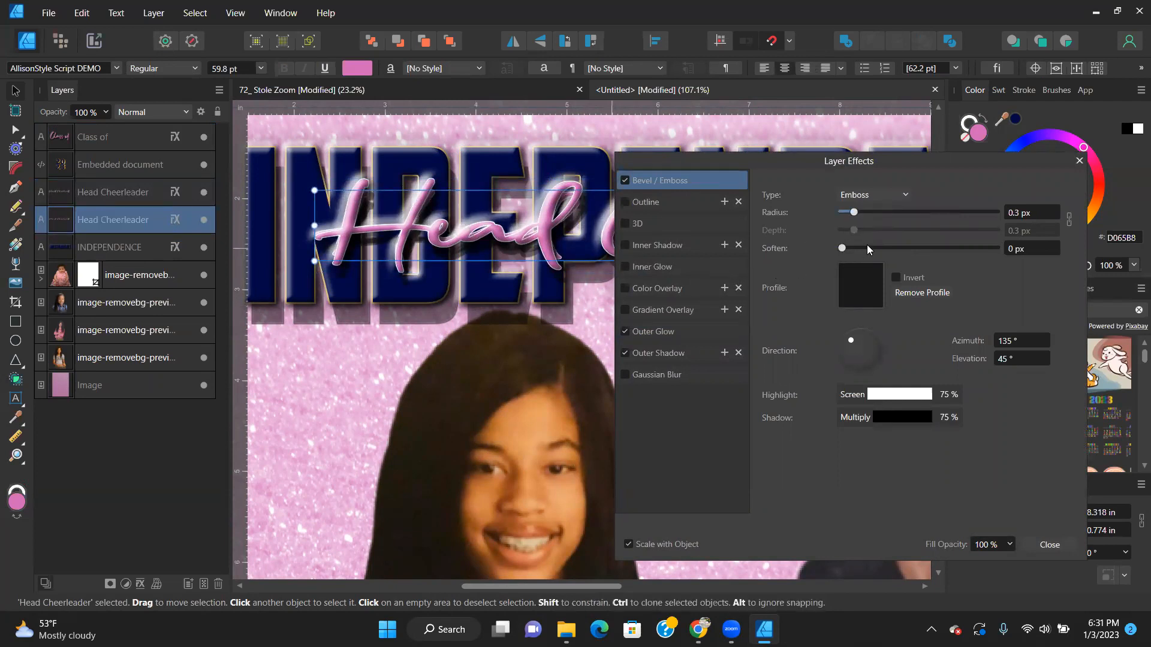
pyautogui.click(655, 353)
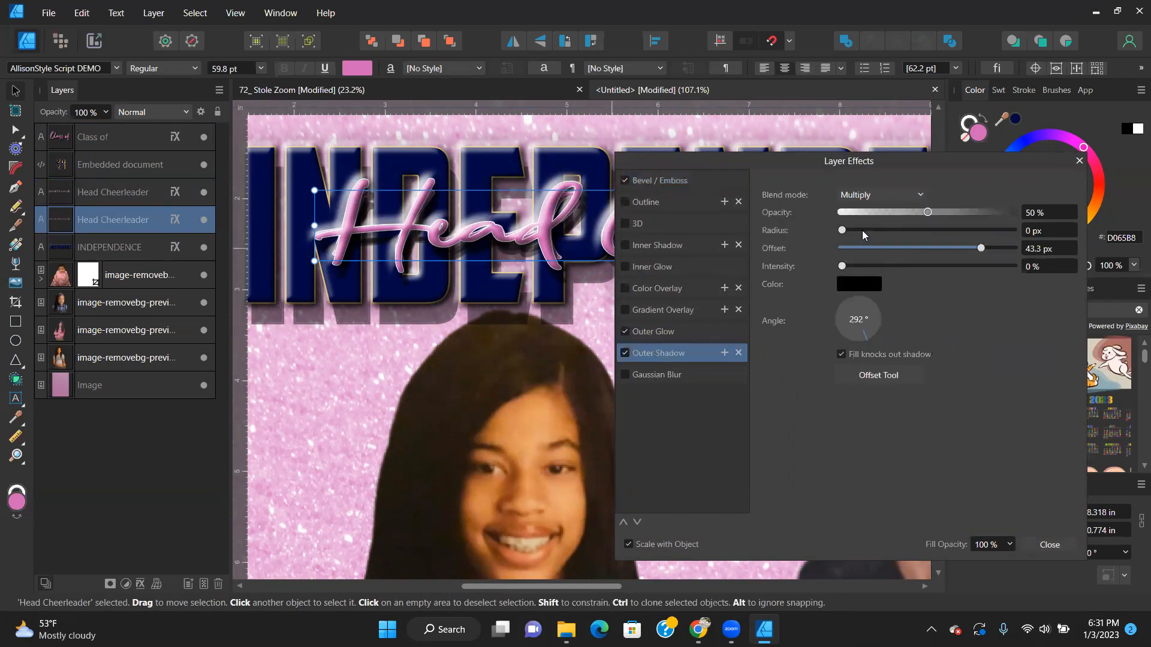
pyautogui.moveTo(943, 247); pyautogui.dragTo(929, 245)
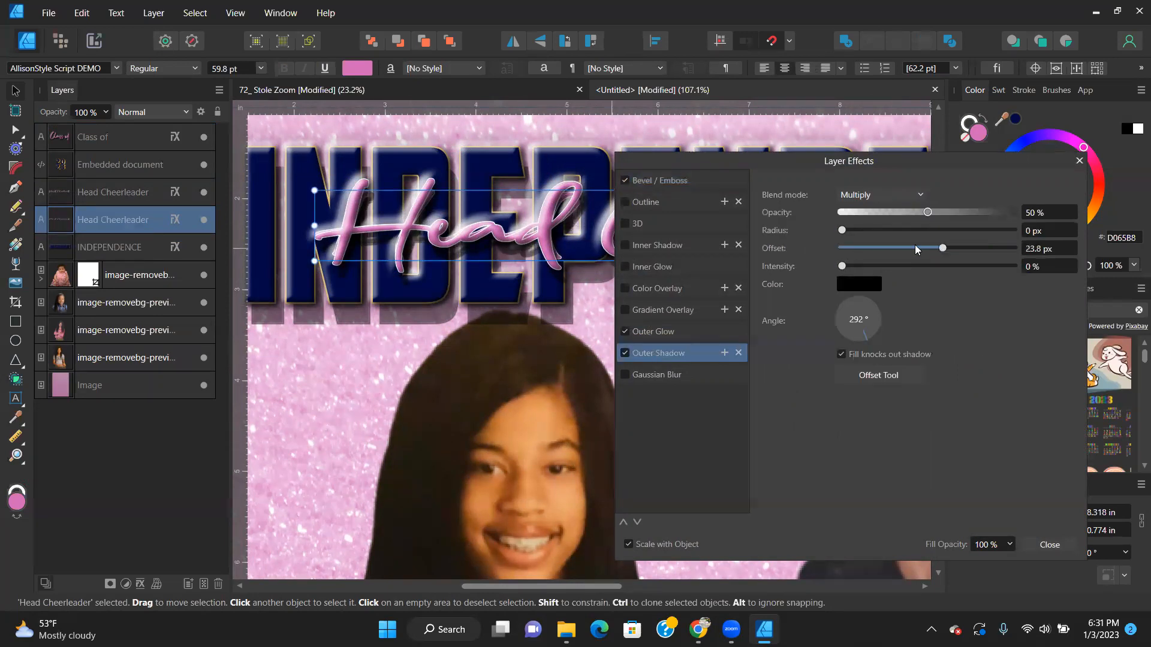
# Set the lower Head Cheerleader layer's Outer Glow opacity to 63 % and its emboss radius to 0.2 px.
pyautogui.click(651, 331)
pyautogui.moveTo(998, 211); pyautogui.dragTo(950, 213)
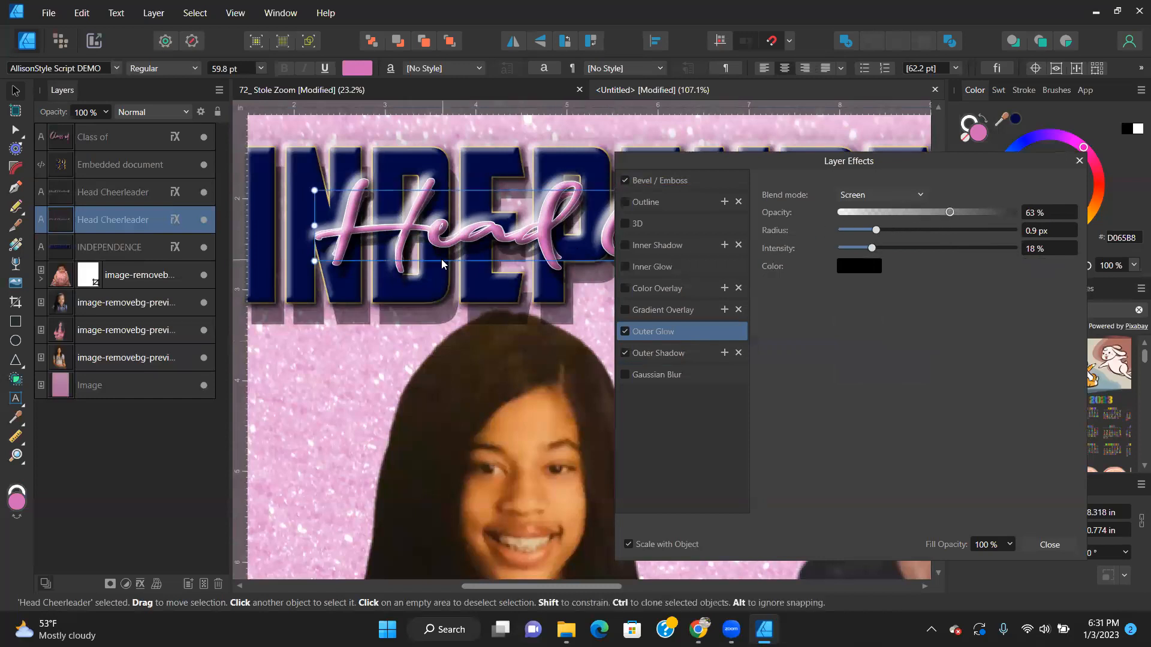
pyautogui.click(687, 183)
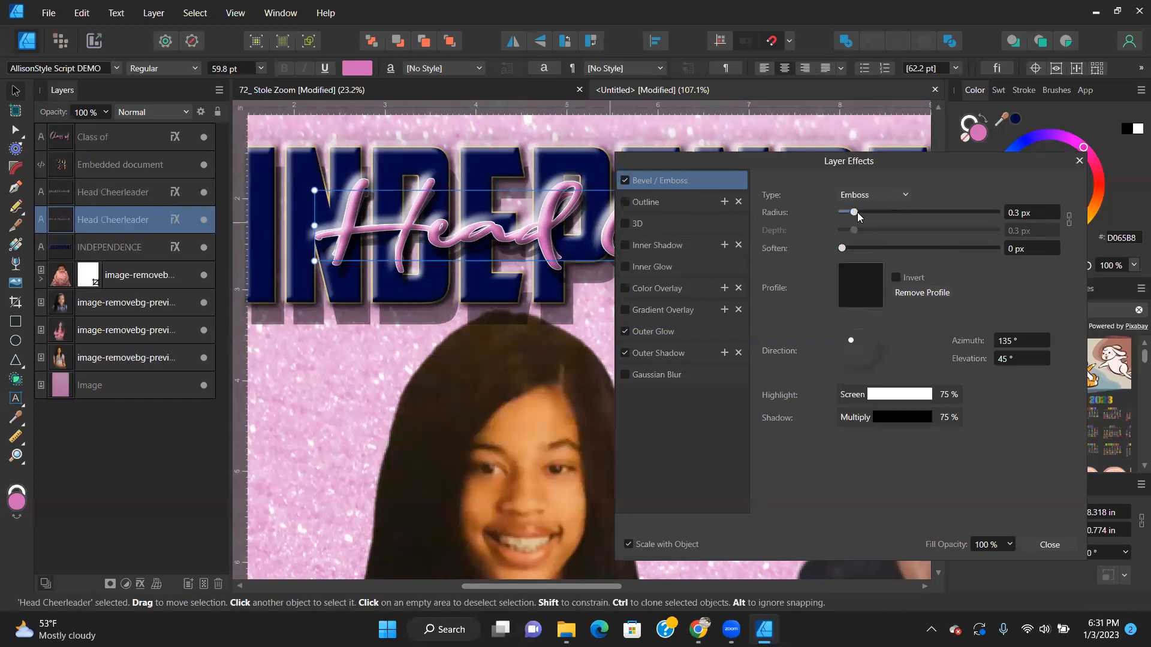
pyautogui.moveTo(856, 217); pyautogui.dragTo(819, 219)
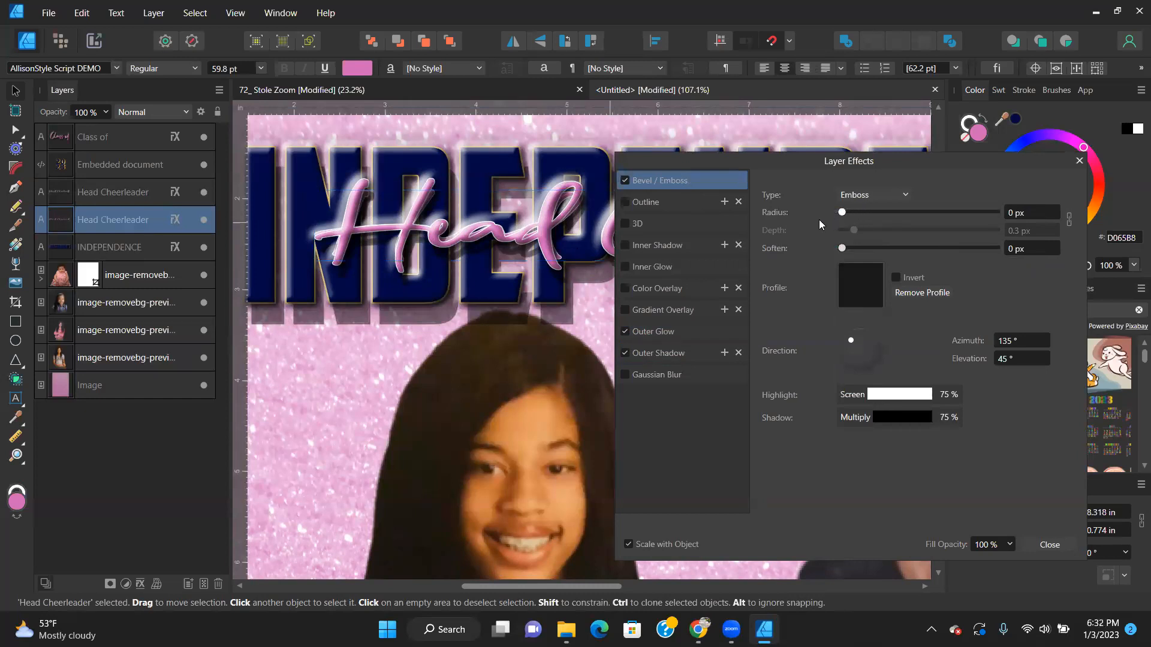
# Select the upper Head Cheerleader copy and reduce its emboss radius to 5 px.
pyautogui.click(555, 223)
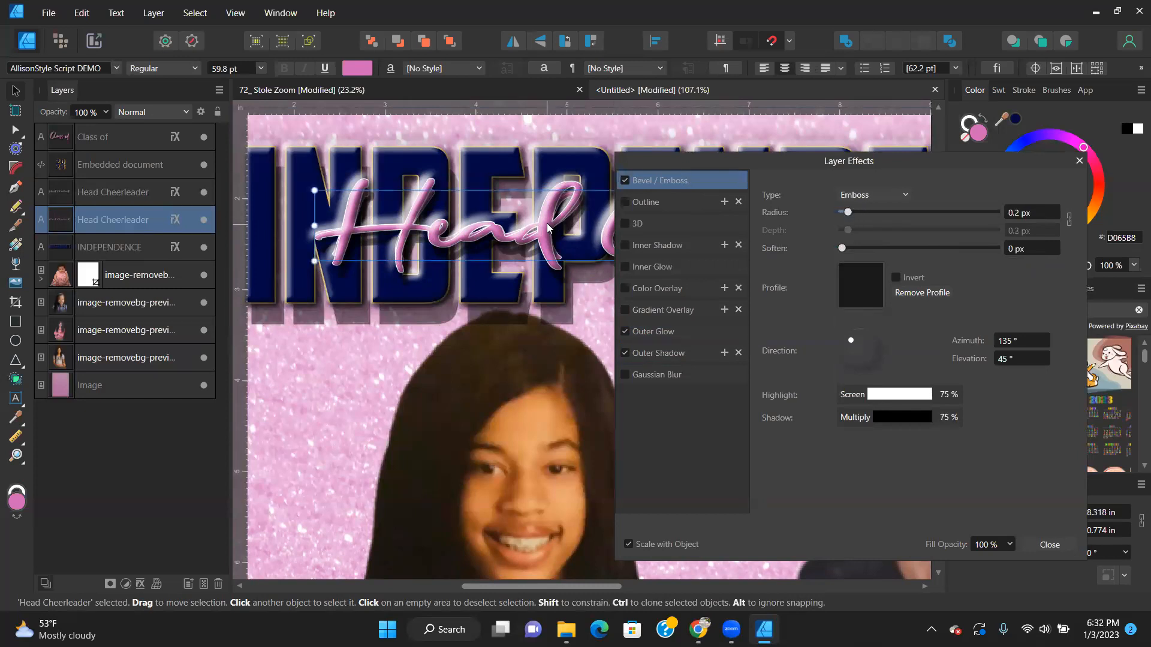
pyautogui.moveTo(951, 212); pyautogui.dragTo(891, 211)
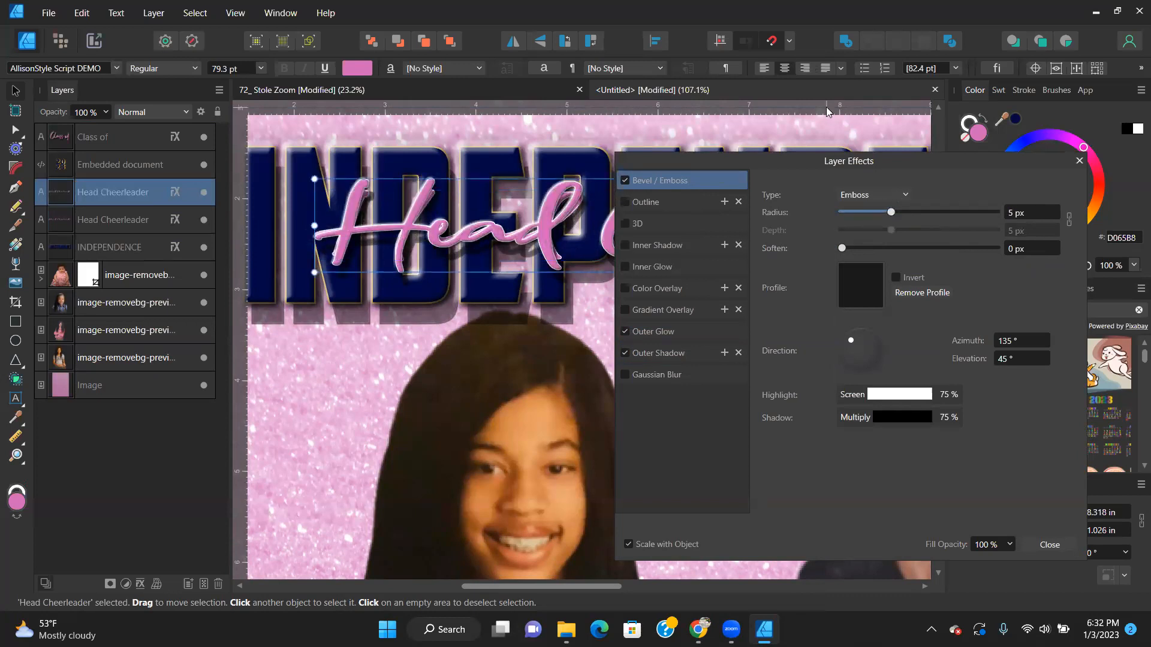
# Move the lower Head Cheerleader text copy down over the lower photos, about 13.4 in from the top of the page.
pyautogui.click(1049, 544)
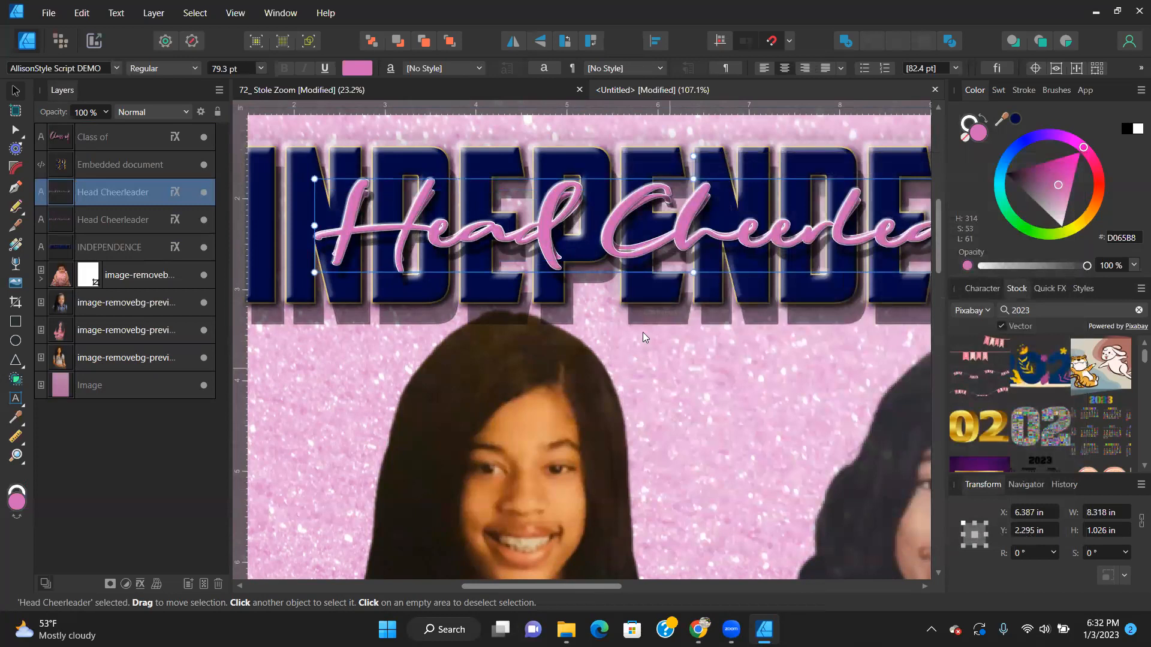
pyautogui.scroll(-3, 606, 293)
pyautogui.scroll(-5, 692, 278)
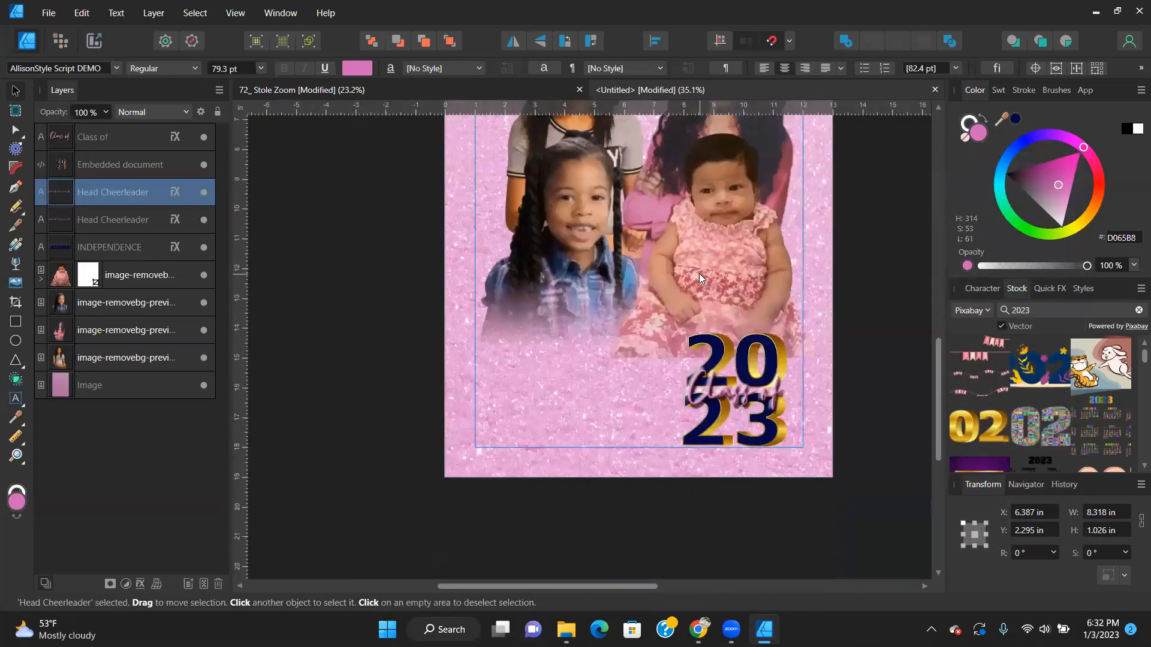
pyautogui.click(116, 220)
pyautogui.scroll(3, 643, 256)
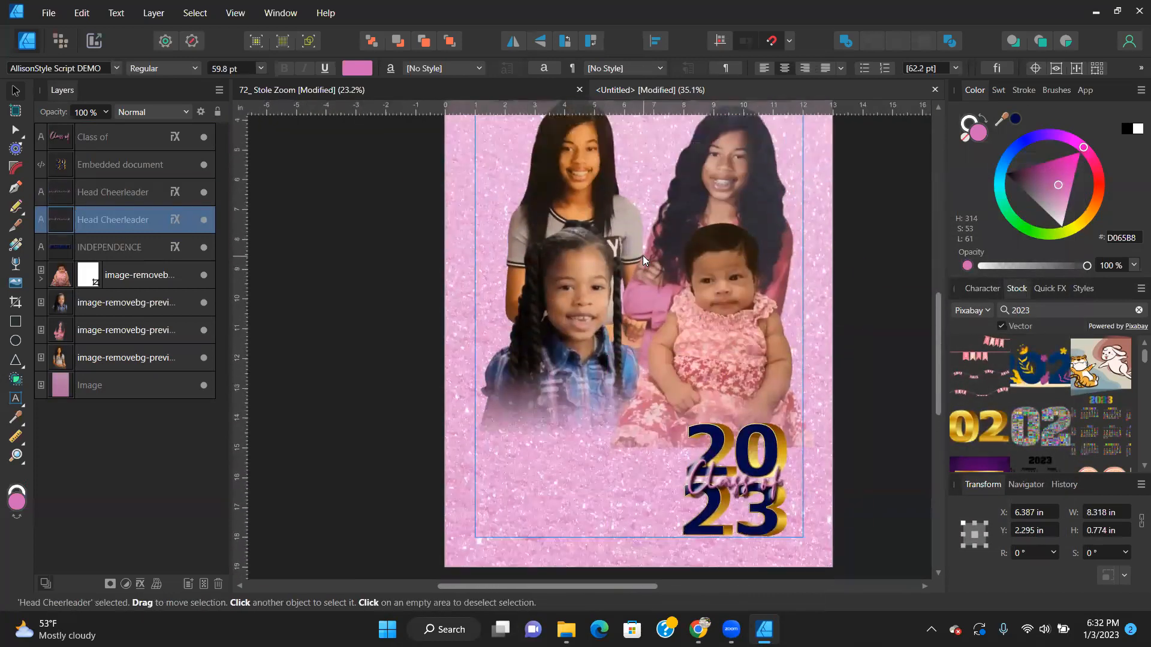
pyautogui.moveTo(651, 159); pyautogui.dragTo(645, 493)
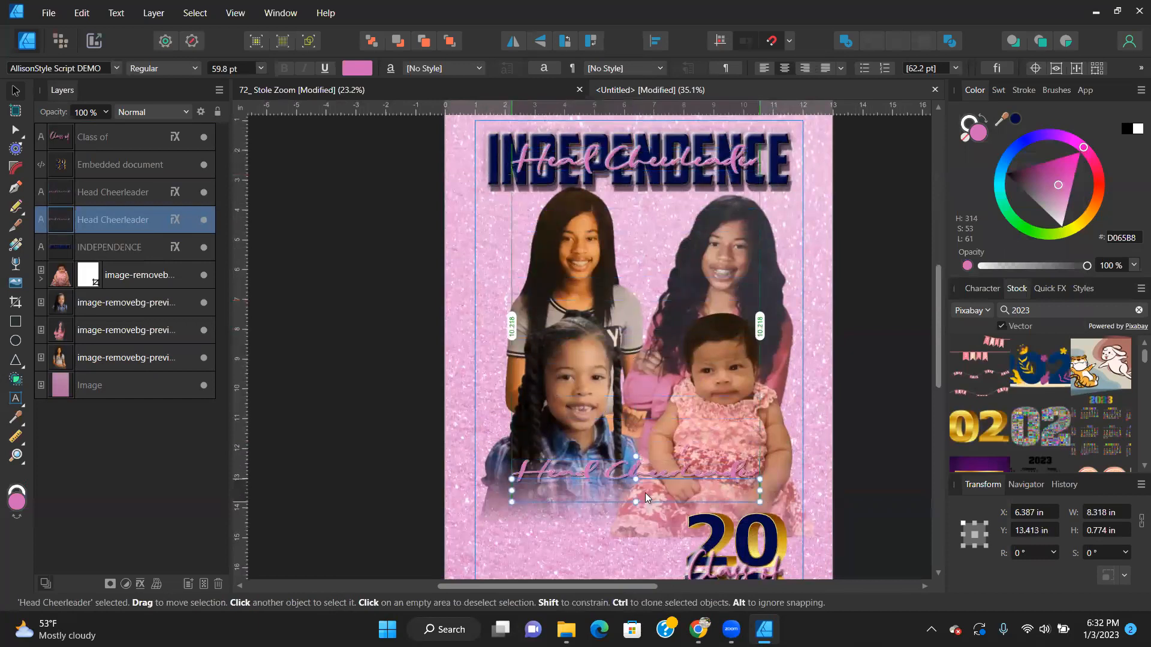
pyautogui.scroll(-3, 667, 370)
pyautogui.click(675, 359)
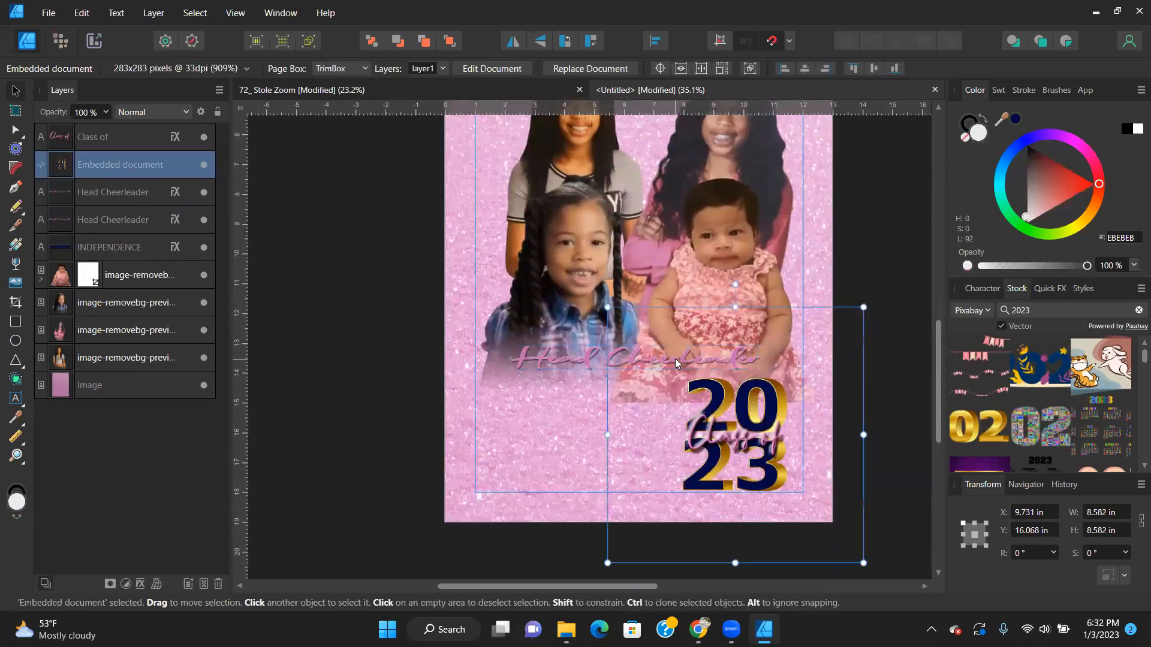
pyautogui.doubleClick(594, 361)
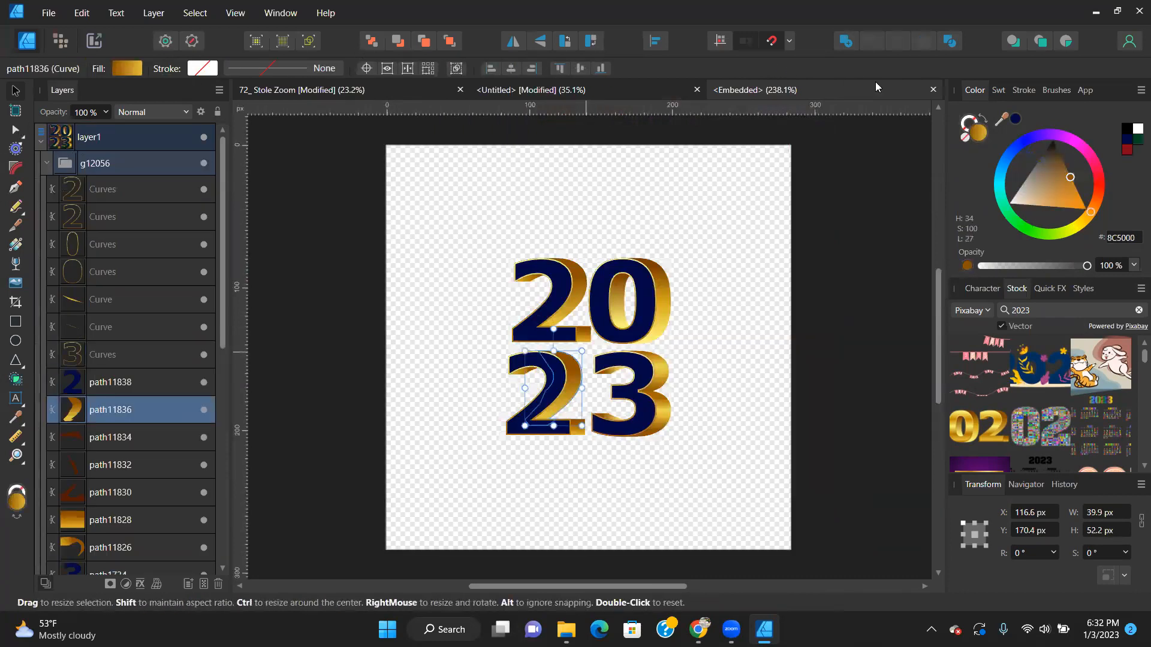
pyautogui.click(934, 90)
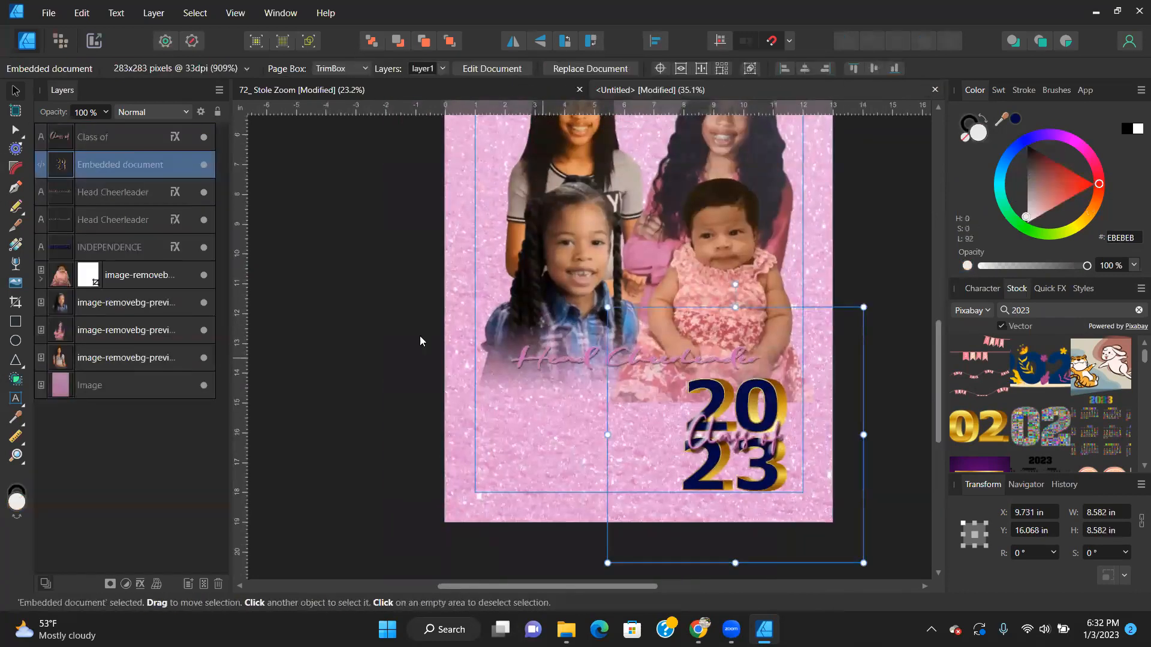
# Replace the wording of the moved Head Cheerleader copy with the student's first name.
pyautogui.click(99, 216)
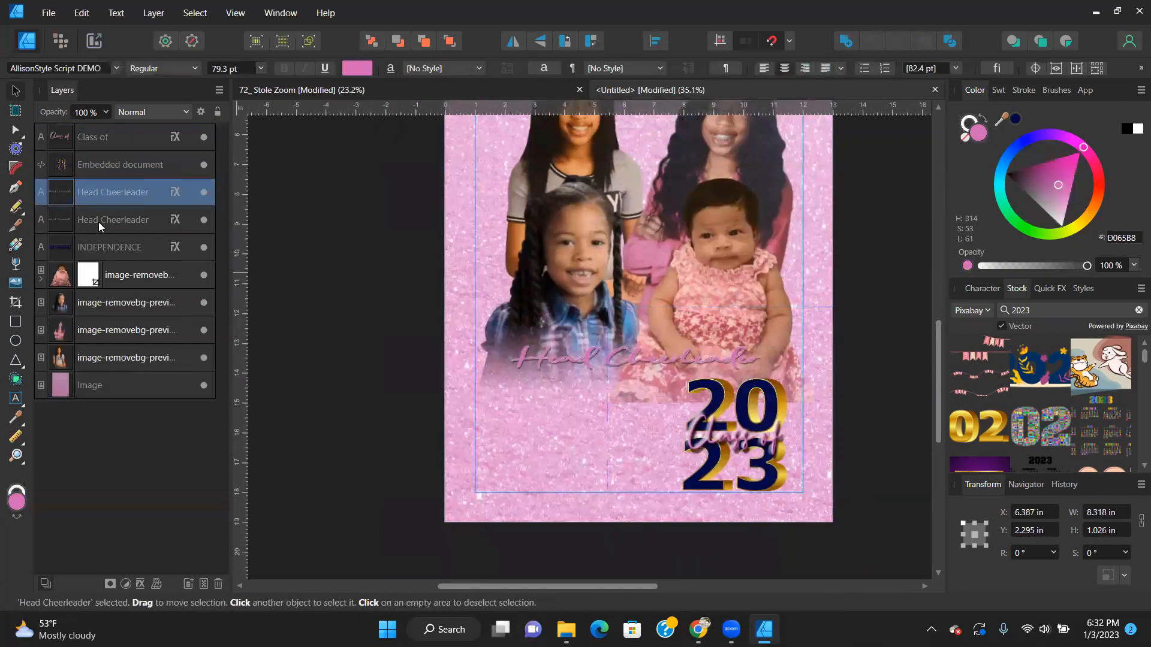
pyautogui.doubleClick(528, 361)
pyautogui.hotkey('ctrl', 'a')
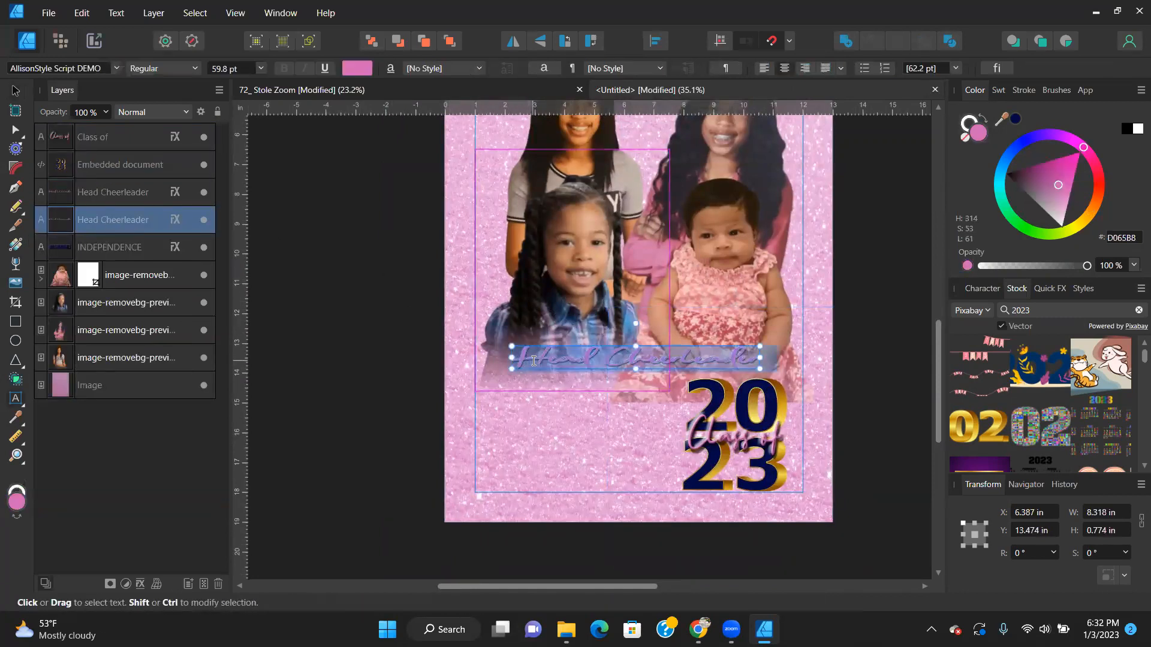
pyautogui.write('Crystal')
pyautogui.press('Escape')
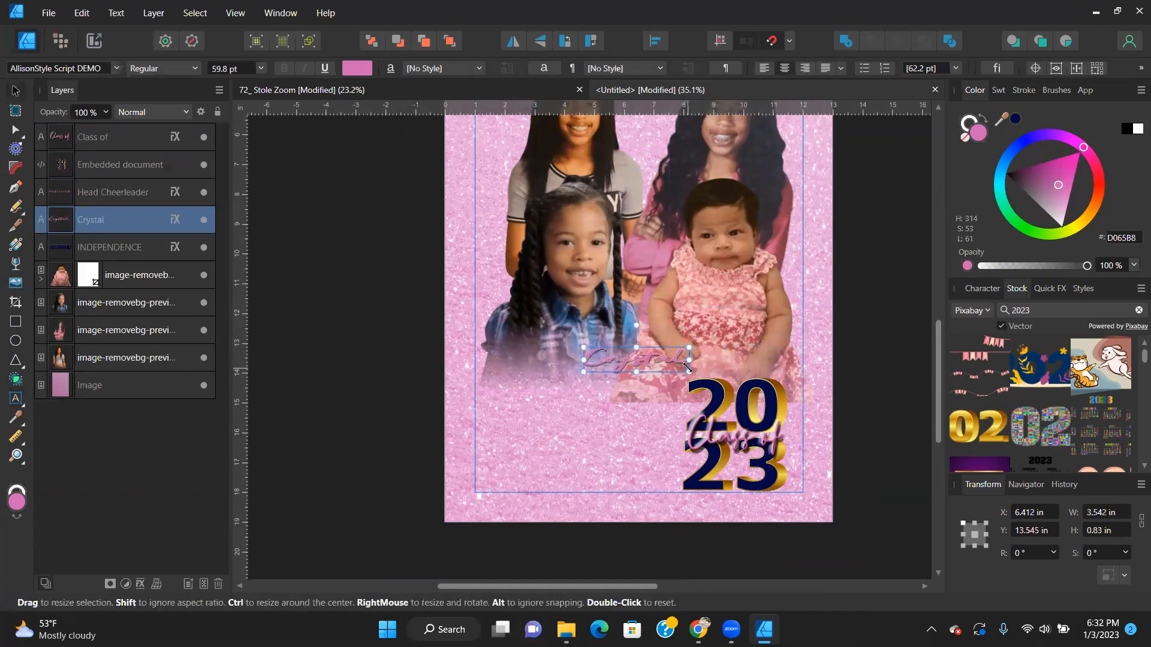
# Enlarge the first-name text to about 6.7 in wide beside the 2023 graphic and fill it with navy 000845.
pyautogui.moveTo(687, 367)
pyautogui.mouseDown()
pyautogui.moveTo(713, 384)
pyautogui.moveTo(552, 386)
pyautogui.moveTo(549, 402)
pyautogui.moveTo(489, 434)
pyautogui.mouseUp()
pyautogui.hotkey('ctrl', 'z')
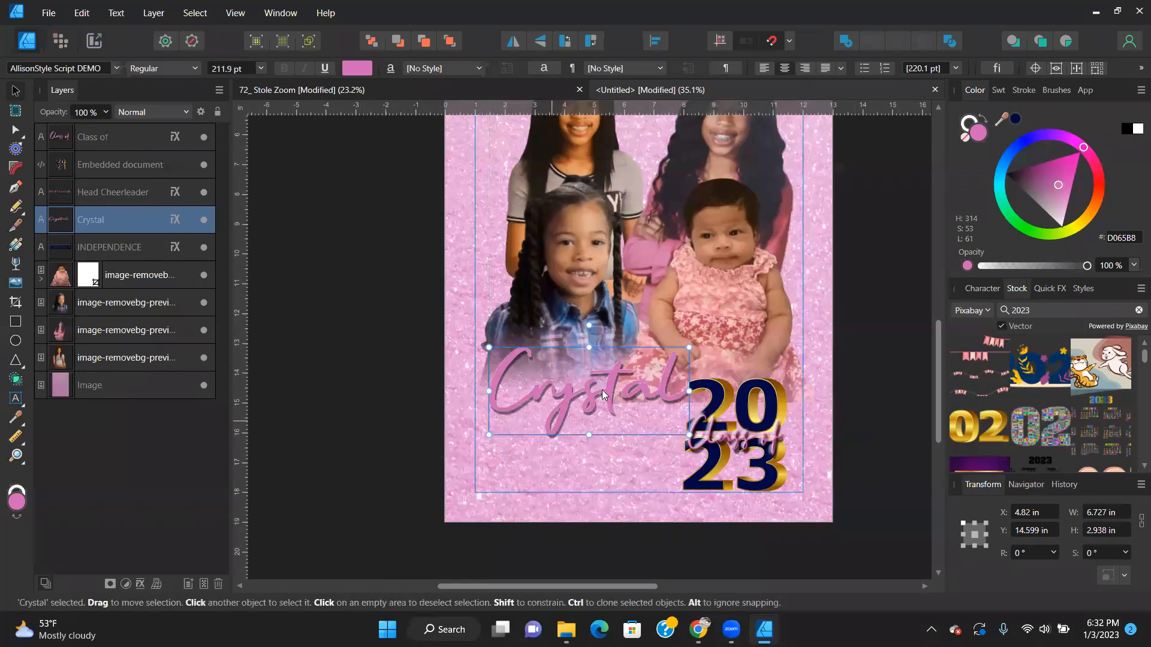
pyautogui.scroll(2, 603, 394)
pyautogui.click(1016, 118)
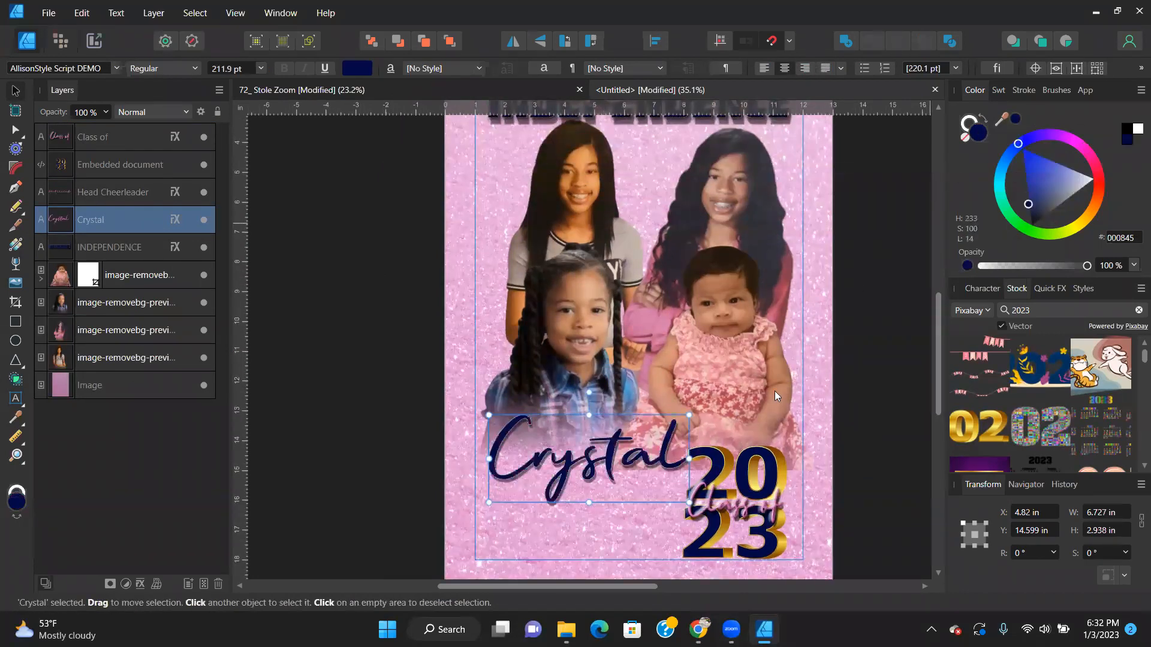
# Give the first-name text a stroke in pink A85295 sampled from the artwork and enlarge it to about 8 in wide.
pyautogui.scroll(4, 632, 473)
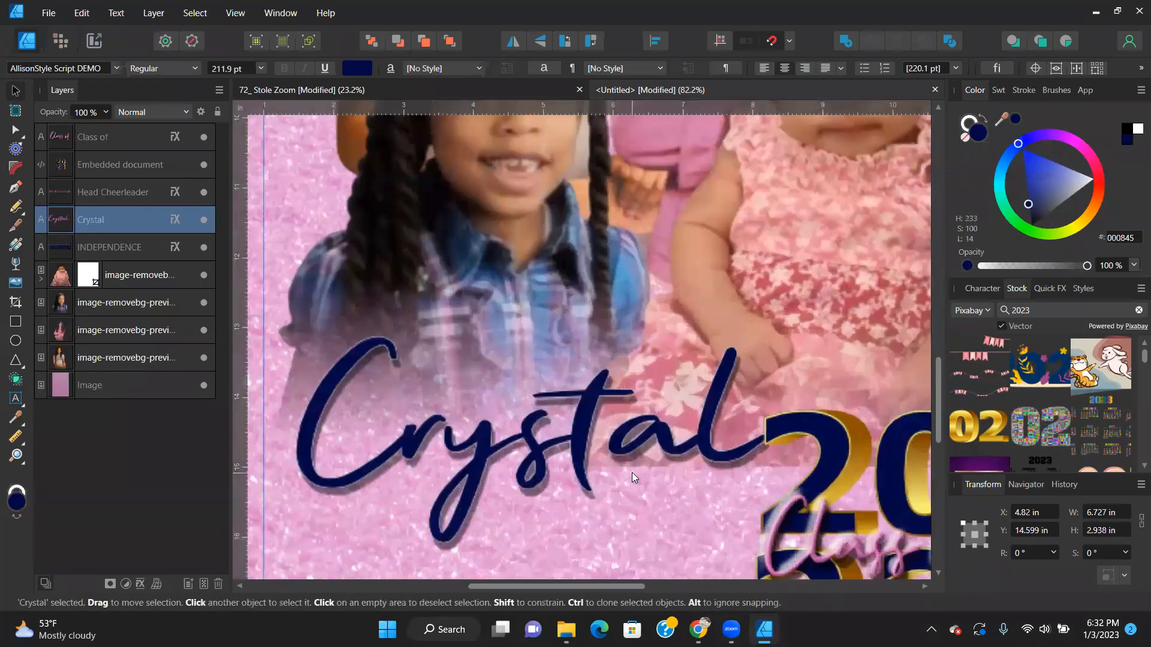
pyautogui.click(967, 122)
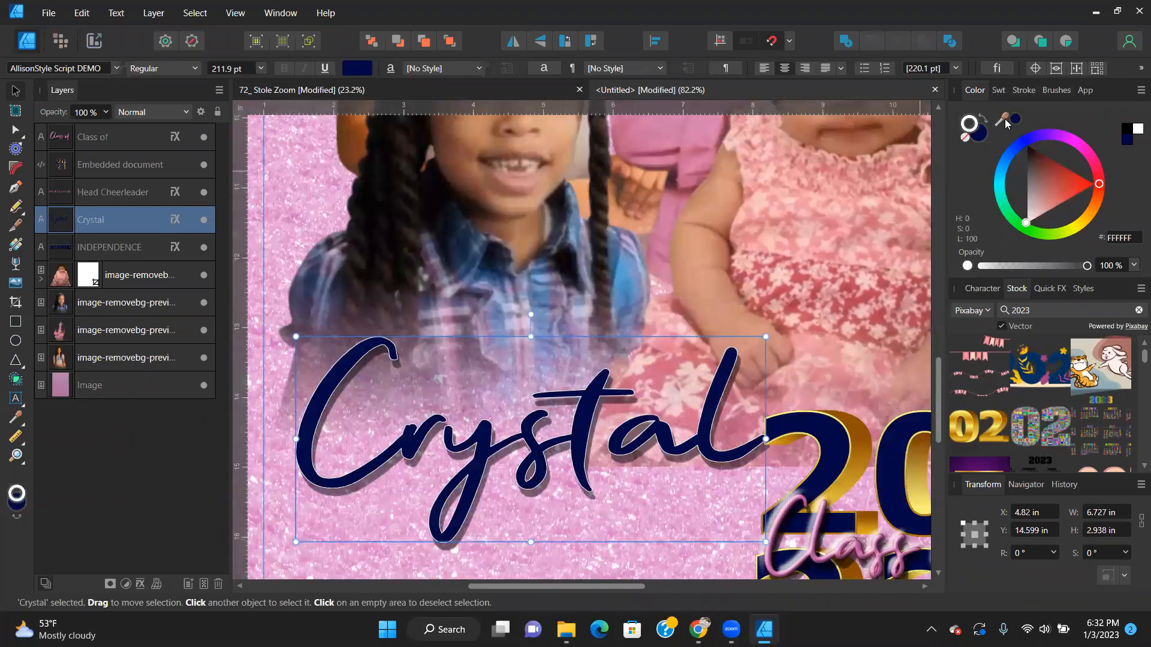
pyautogui.moveTo(1007, 123); pyautogui.dragTo(813, 540)
pyautogui.click(1017, 118)
pyautogui.moveTo(767, 337); pyautogui.dragTo(884, 293)
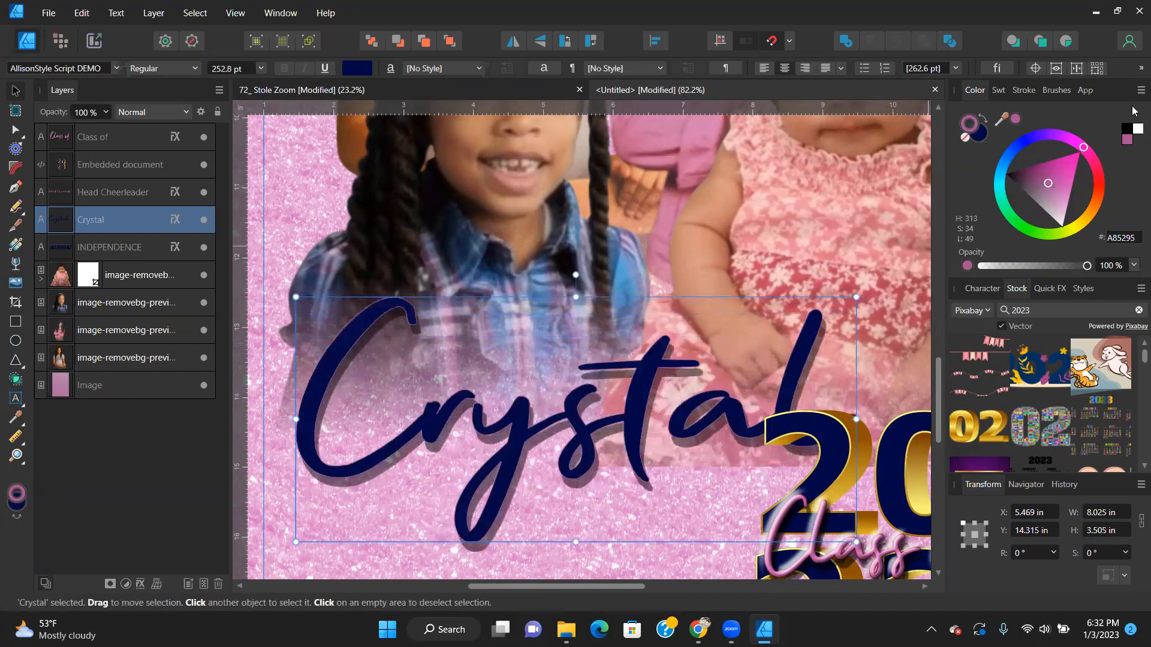
# Set the first-name text's stroke width to 3 pt and its stroke colour to white.
pyautogui.click(1023, 90)
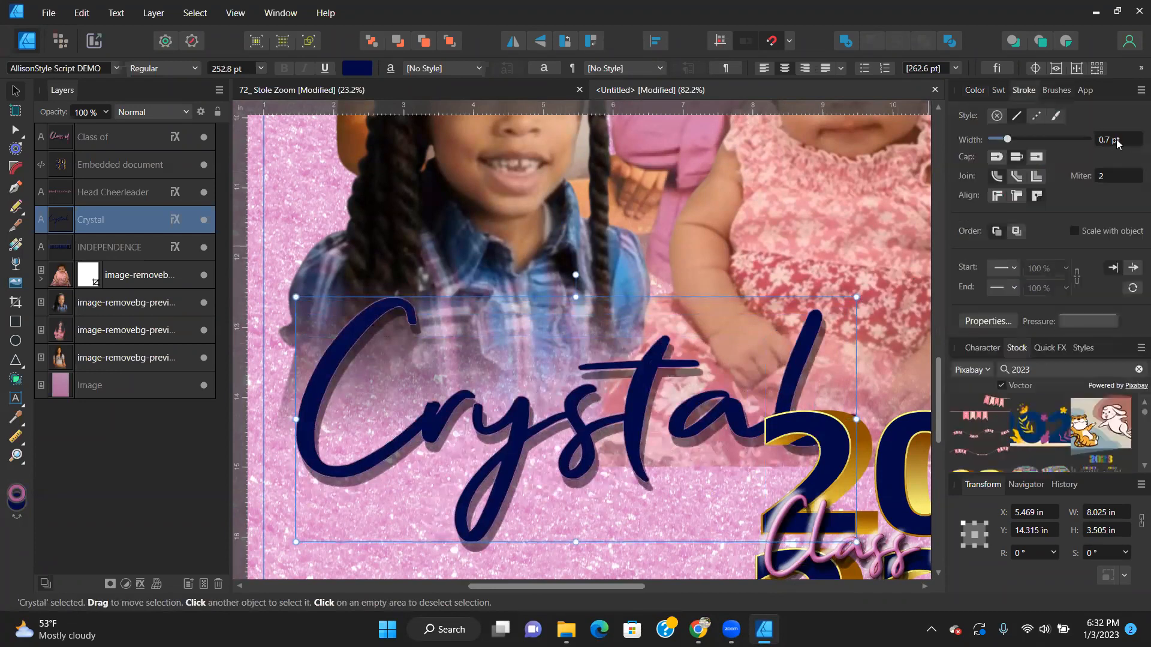
pyautogui.click(1118, 140)
pyautogui.write('3')
pyautogui.press('Return')
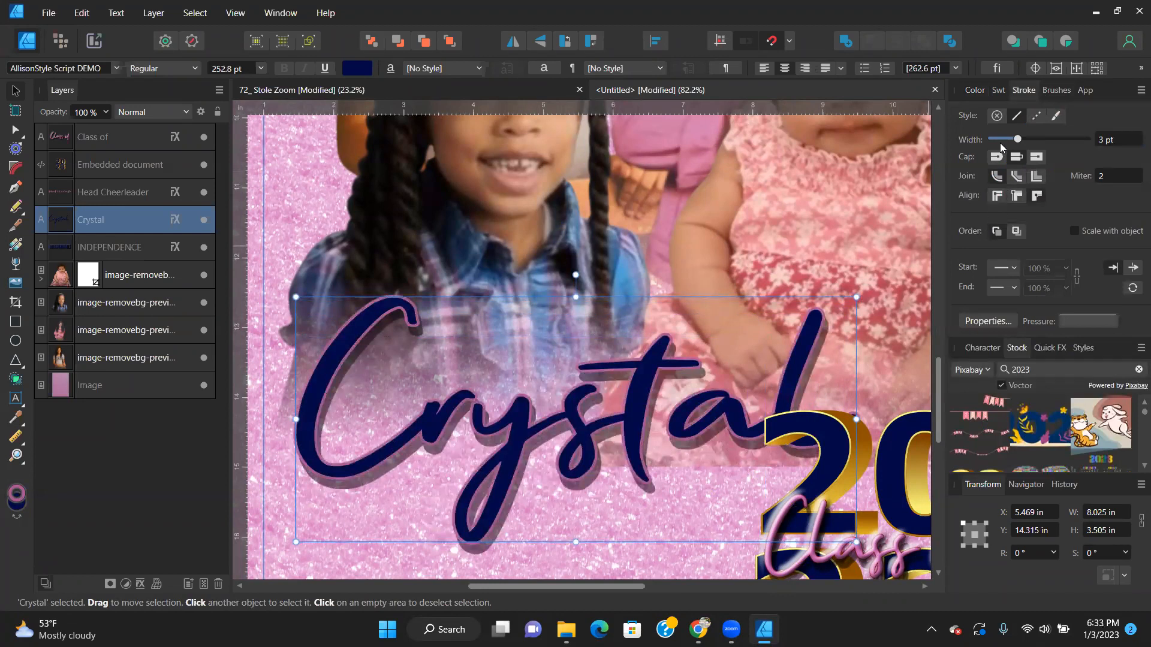
pyautogui.scroll(-2, 556, 317)
pyautogui.click(978, 91)
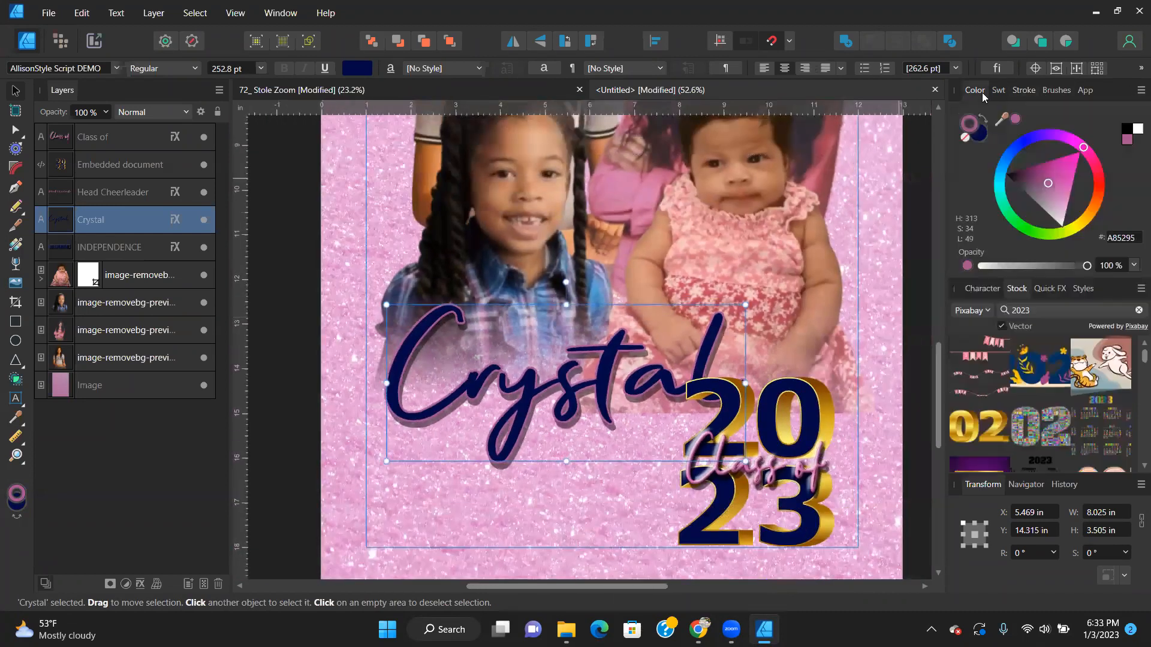
pyautogui.click(1136, 130)
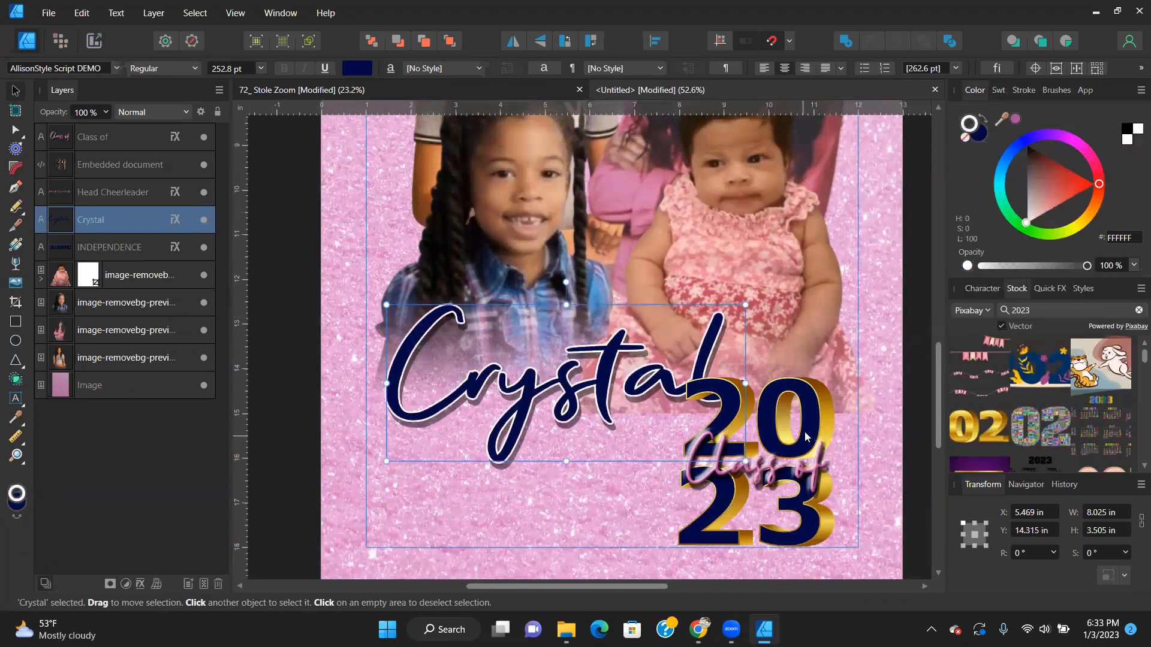
# Shrink the 2023 graphic together with its Class of text to about 7.1 in wide and reposition them inside the margin.
pyautogui.click(86, 163)
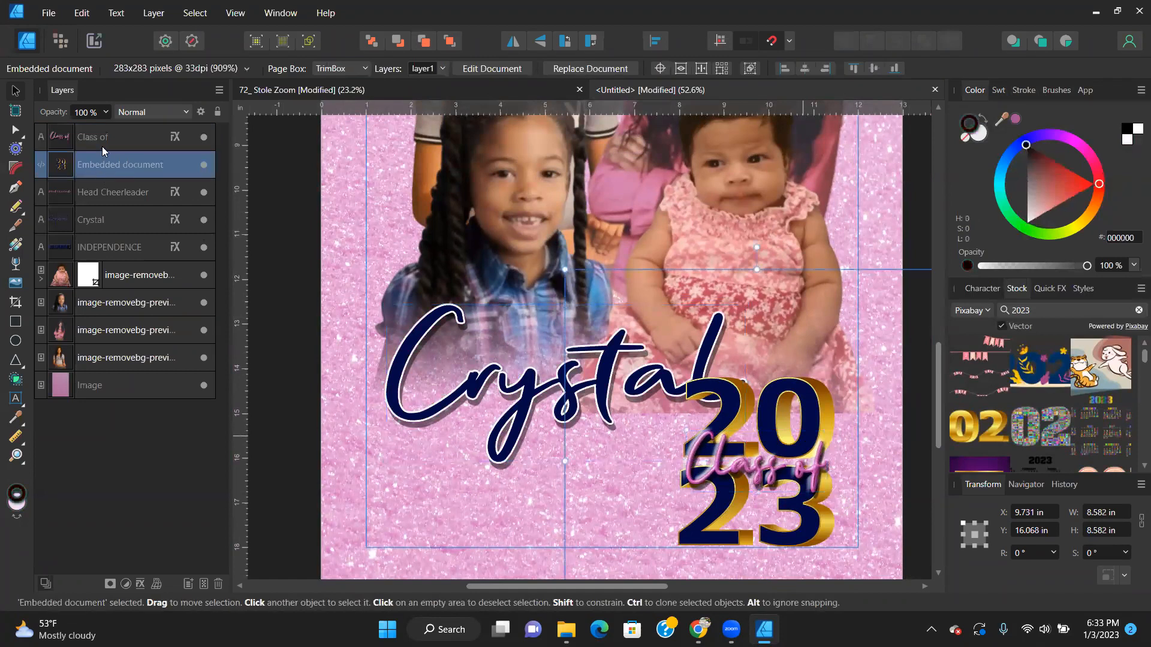
pyautogui.keyDown('shift'); pyautogui.click(102, 146); pyautogui.keyUp('shift')
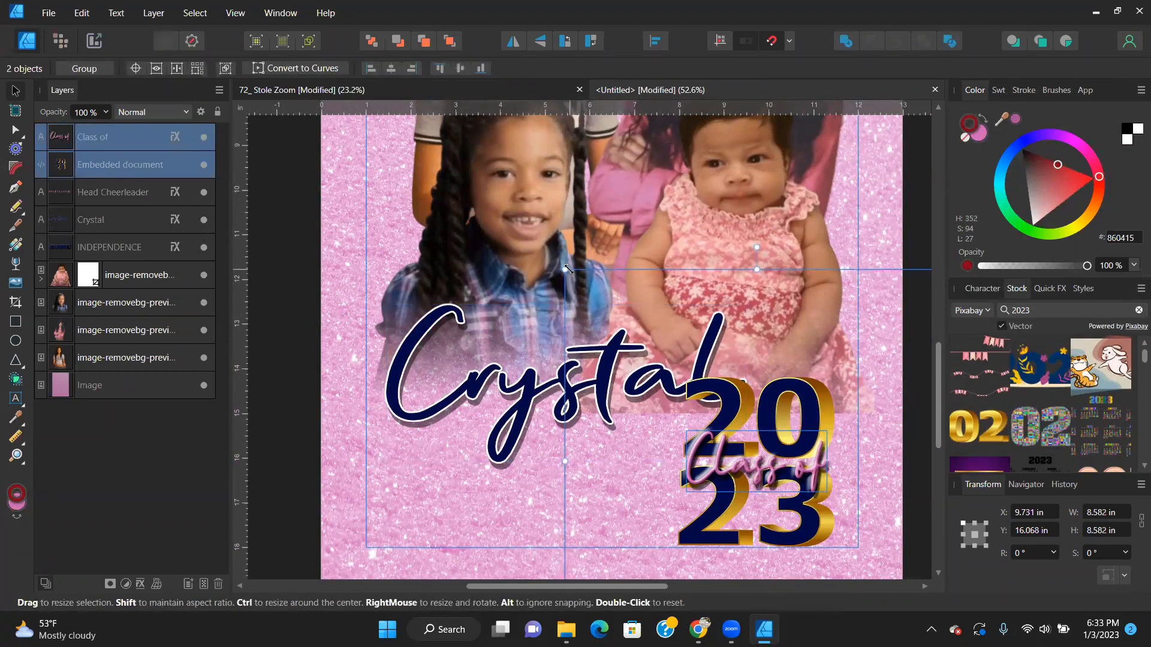
pyautogui.moveTo(565, 269); pyautogui.dragTo(631, 306)
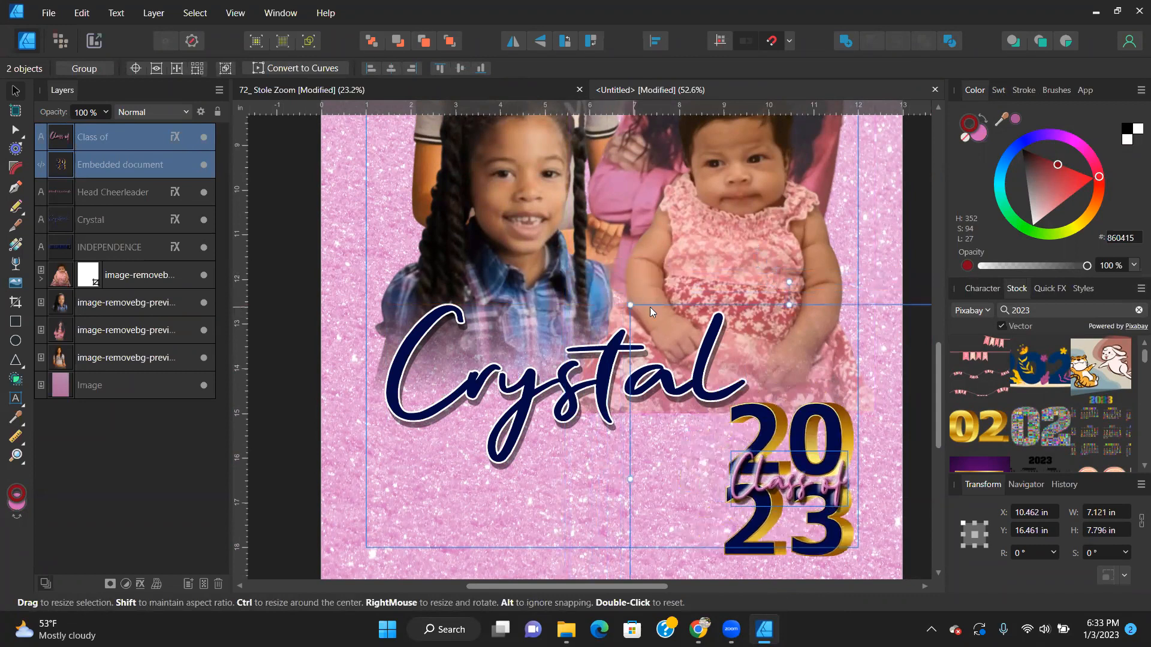
pyautogui.moveTo(823, 508)
pyautogui.mouseDown()
pyautogui.moveTo(819, 476)
pyautogui.moveTo(817, 490)
pyautogui.mouseUp()
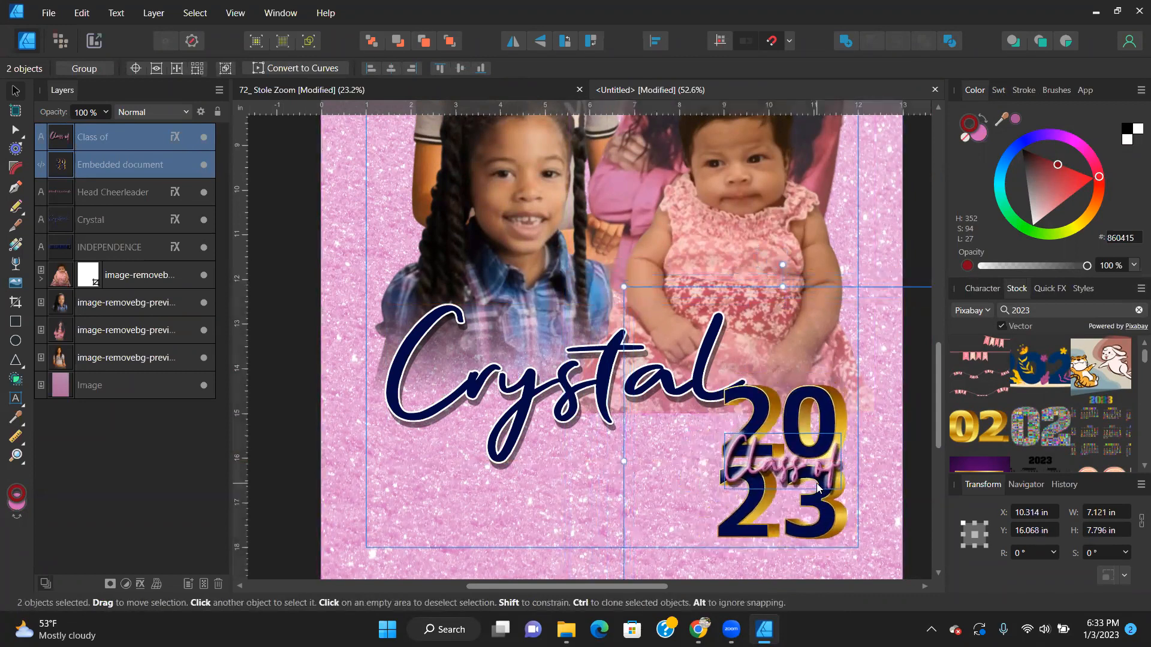
# Move the first-name text slightly lower, to about Y 14.8 in, and bring it in front of all other layers.
pyautogui.doubleClick(602, 387)
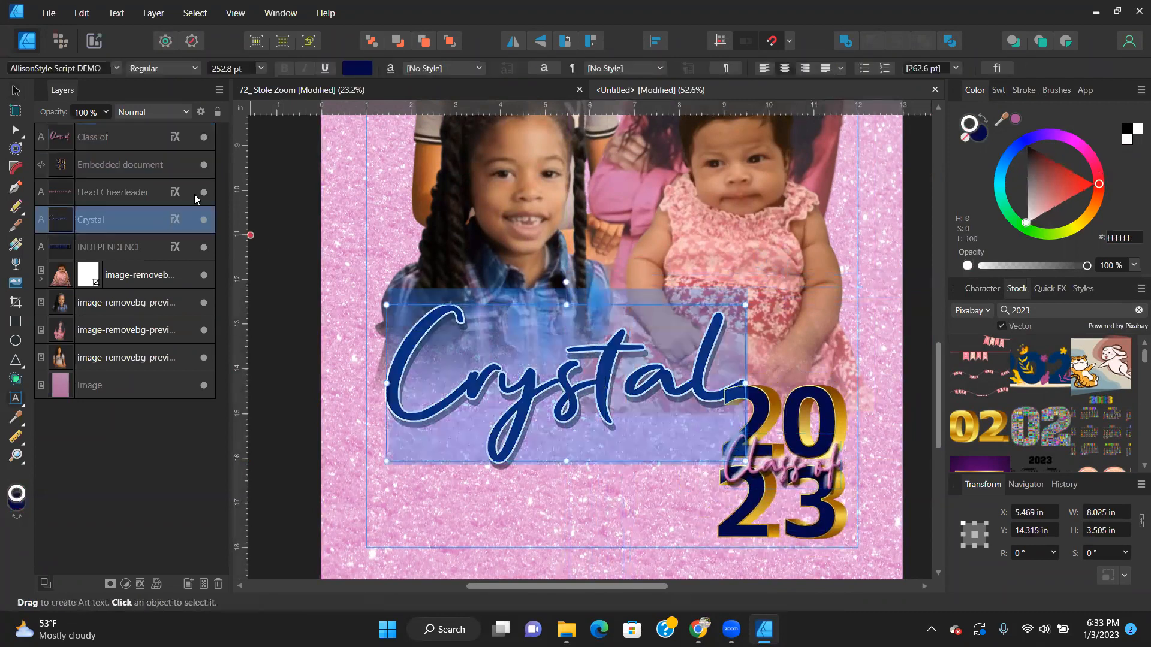
pyautogui.click(15, 90)
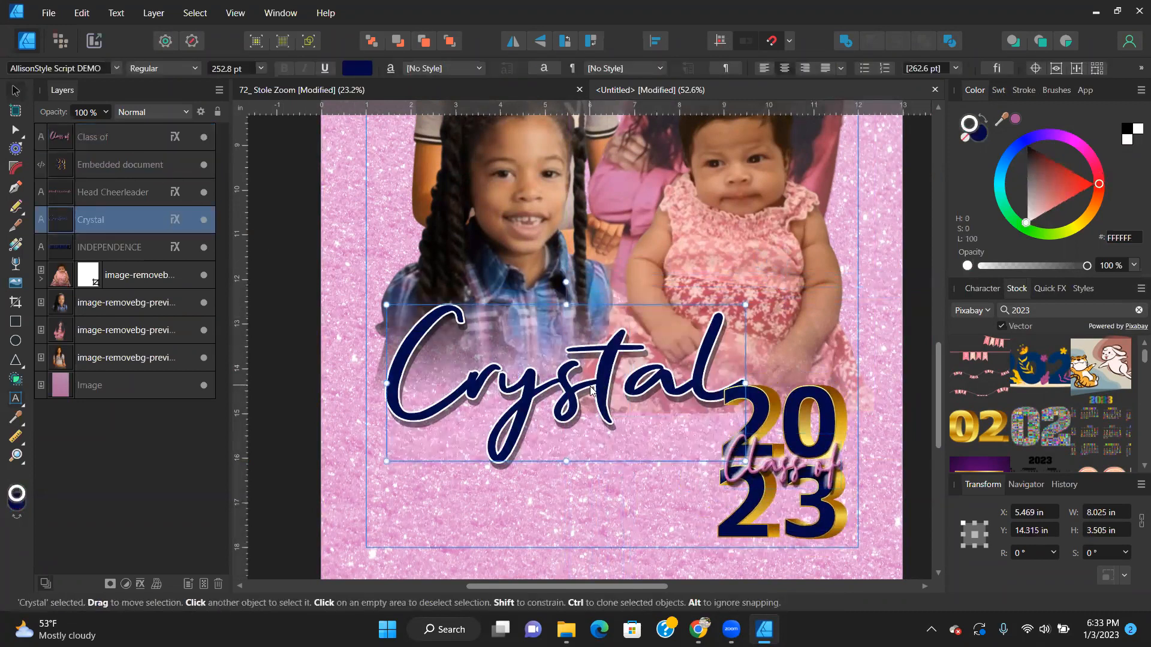
pyautogui.moveTo(578, 401)
pyautogui.mouseDown()
pyautogui.moveTo(614, 423)
pyautogui.moveTo(585, 420)
pyautogui.mouseUp()
pyautogui.click(451, 43)
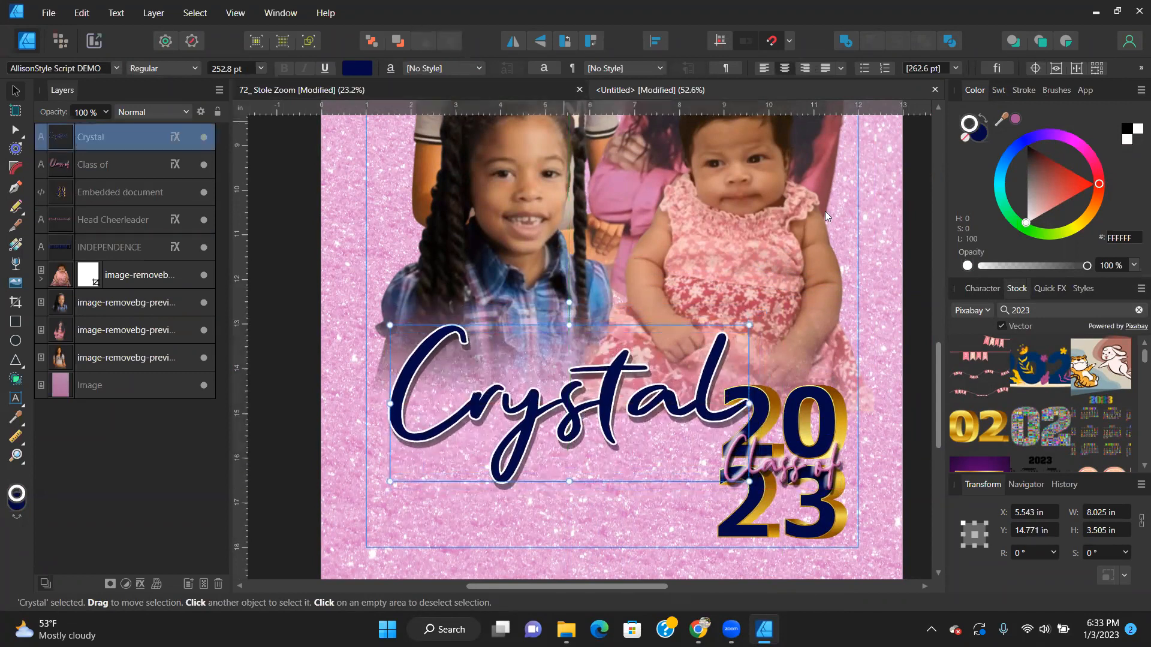
pyautogui.click(284, 256)
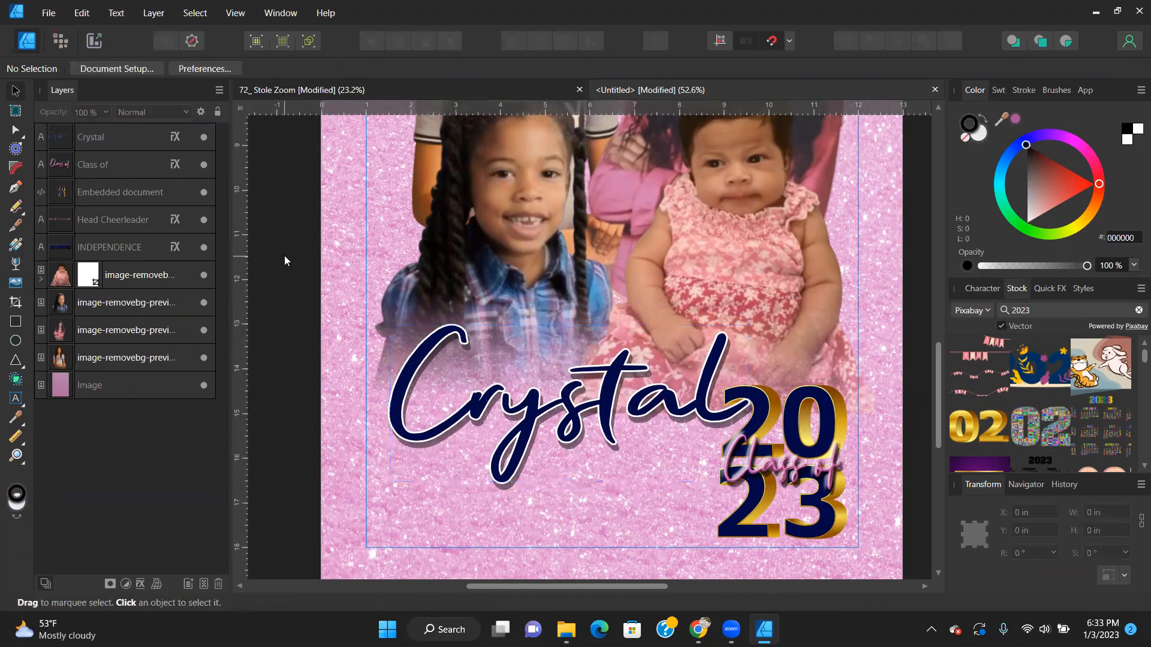
pyautogui.hotkey('ctrl', '0')
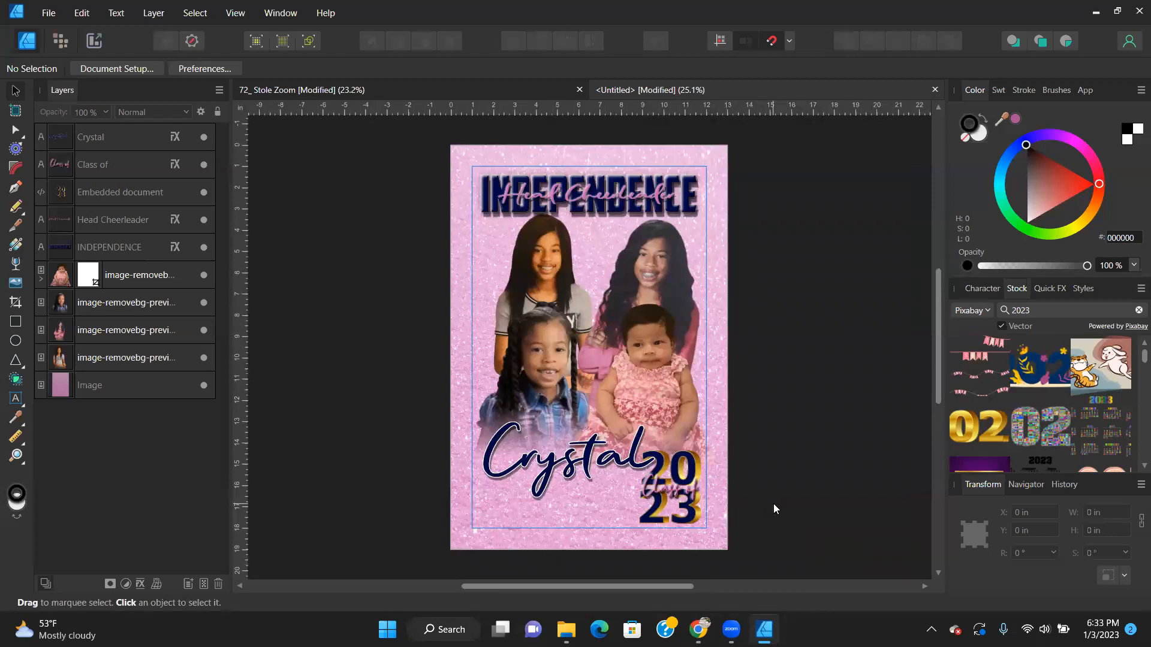
# Change the fill of the glitter background image to black and try other fill colours on the colour wheel.
pyautogui.click(61, 391)
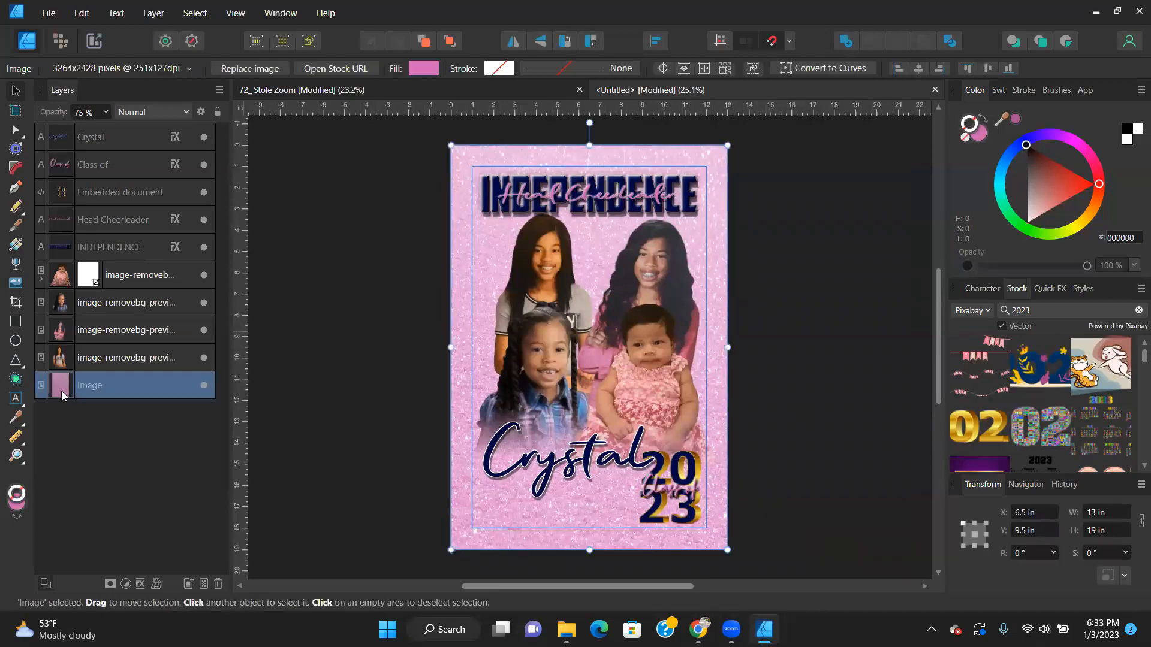
pyautogui.click(979, 138)
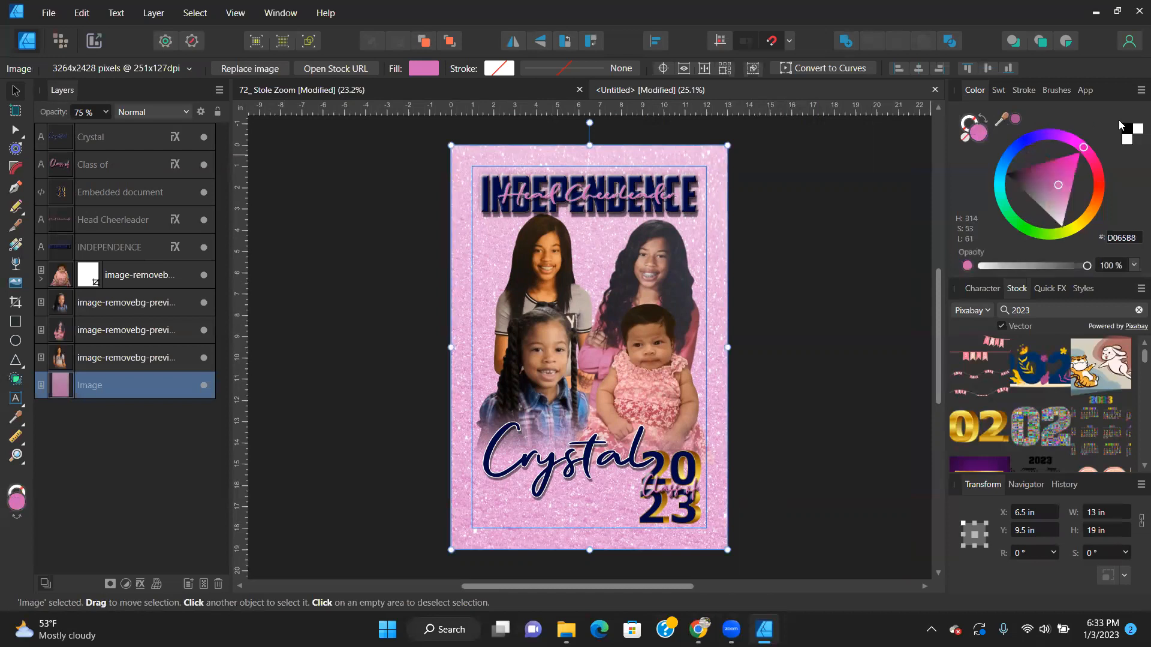
pyautogui.click(1127, 130)
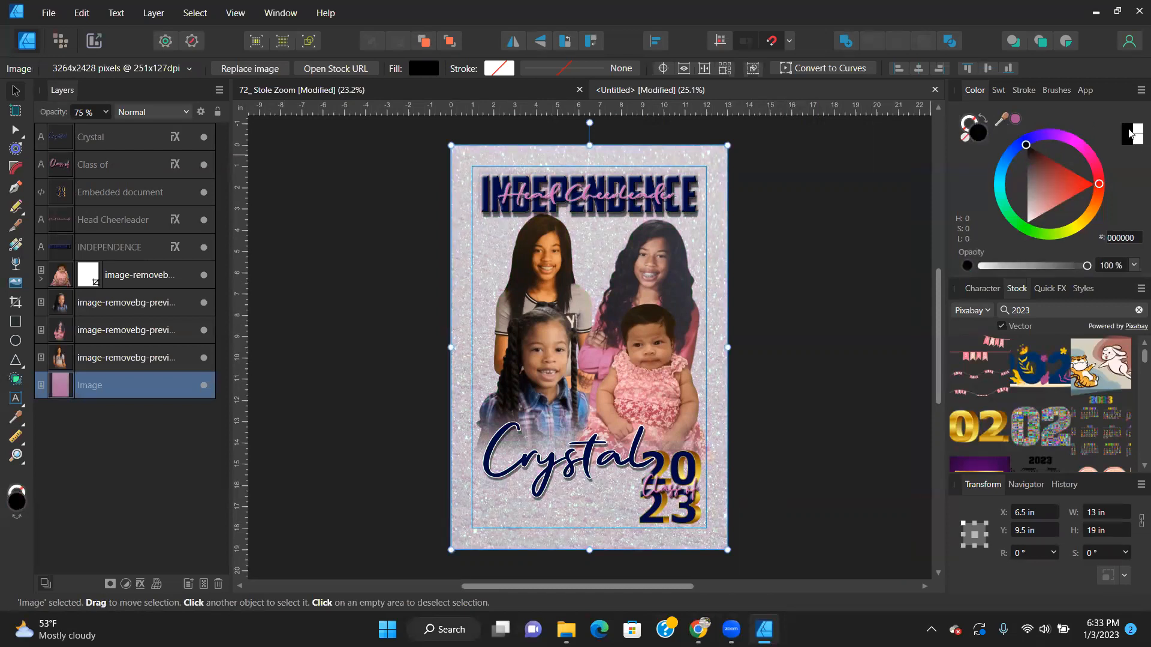
pyautogui.click(1037, 131)
pyautogui.click(1037, 157)
pyautogui.moveTo(1026, 179); pyautogui.dragTo(1006, 163)
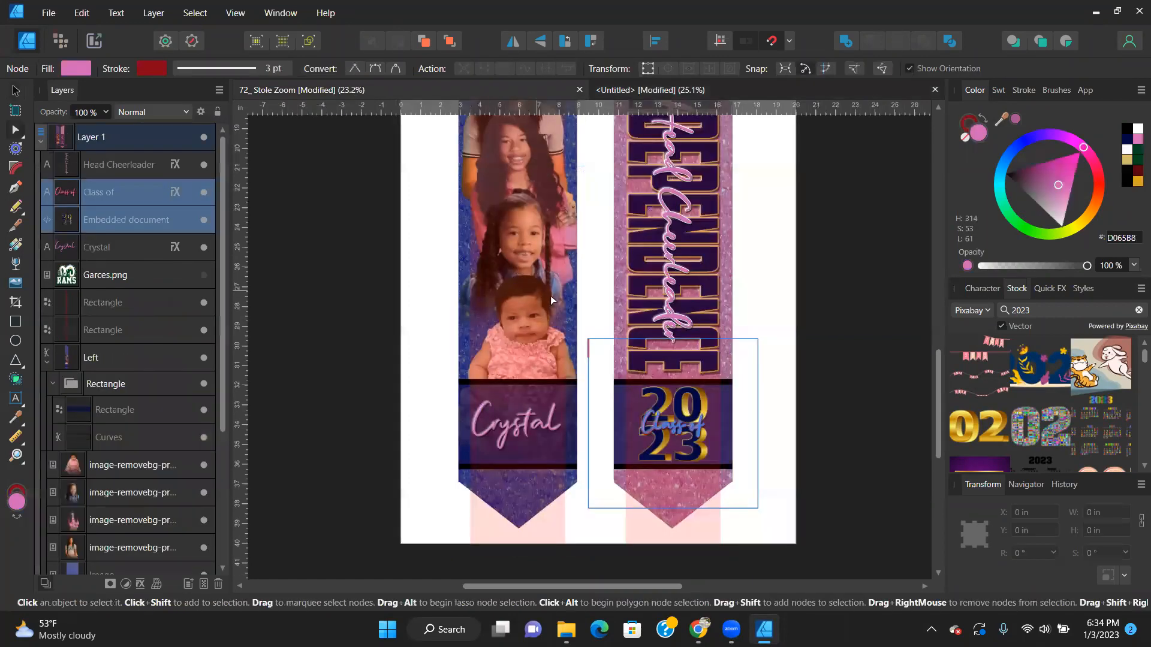
# Hide the two Rectangle guide overlay layers in the 72_ Stole Zoom document.
pyautogui.scroll(-3, 550, 296)
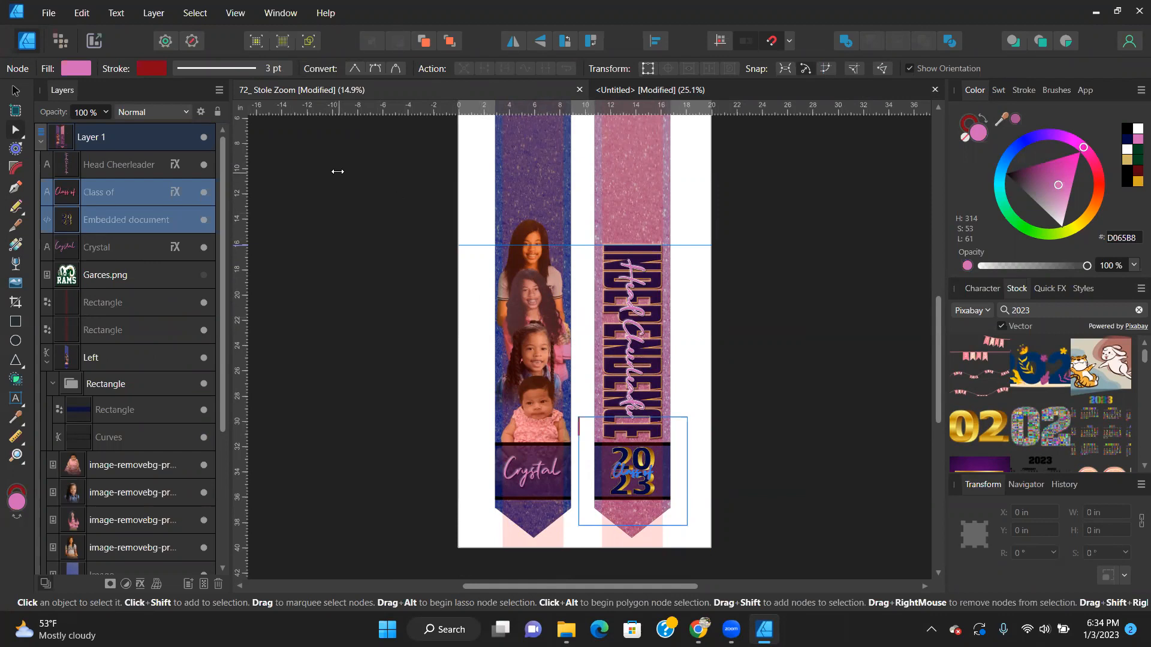
pyautogui.click(204, 302)
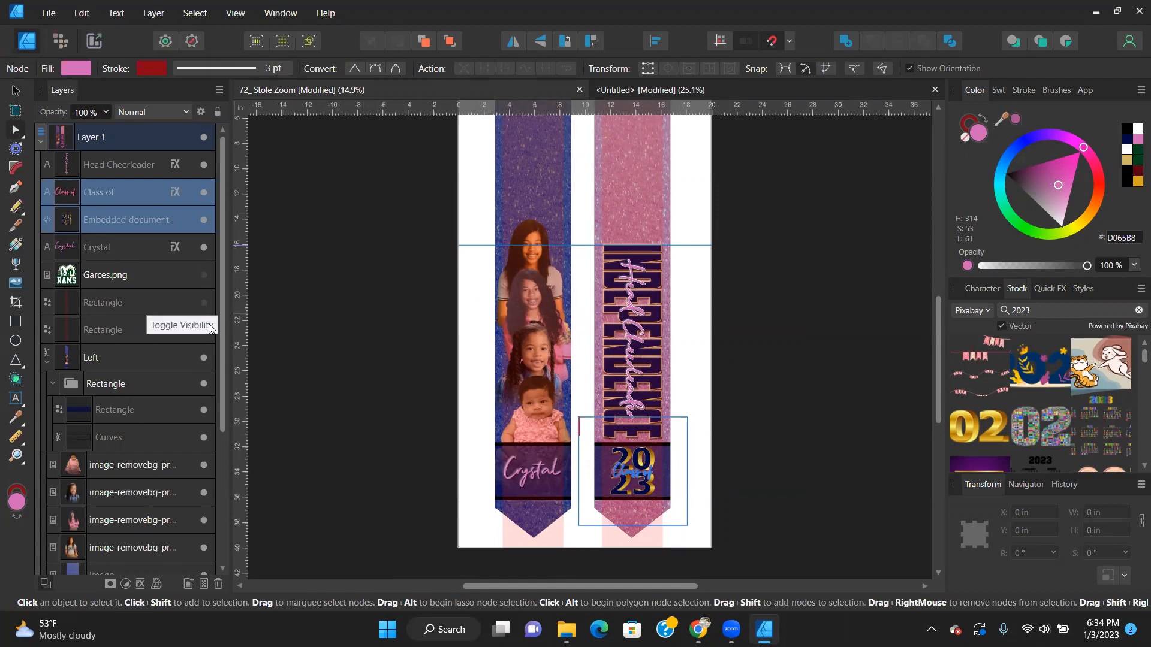
pyautogui.click(205, 332)
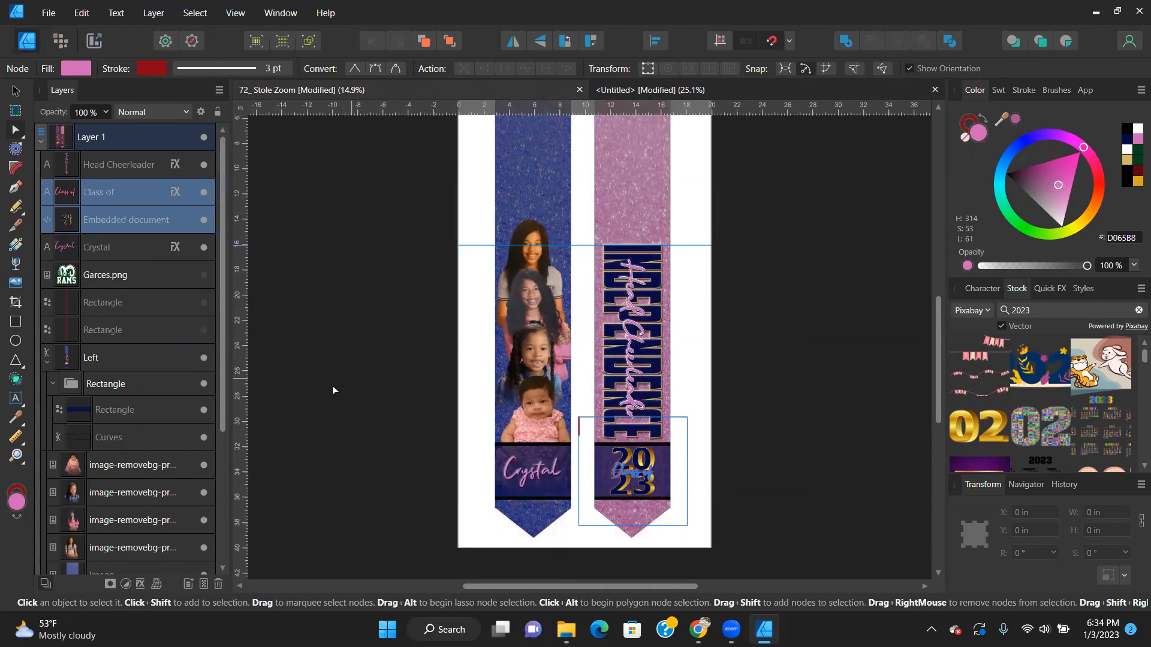
# Examine both stole panels with the guide overlays hidden, including the pink glitter background image behind the right panel.
pyautogui.scroll(-3, 378, 411)
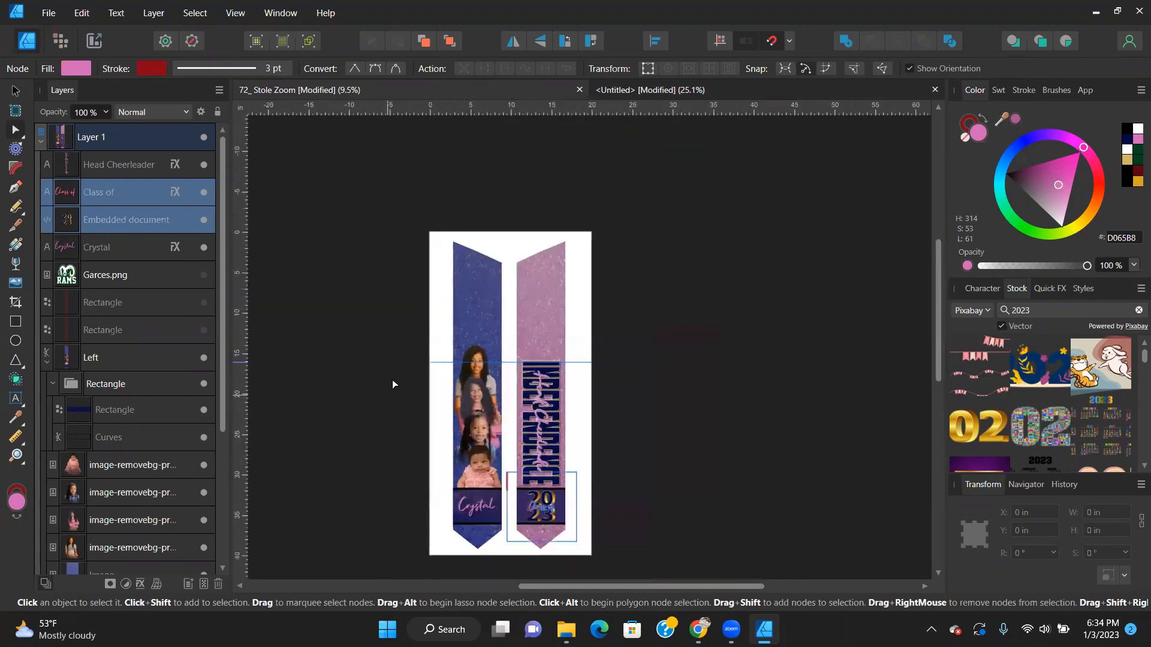
pyautogui.scroll(-2, 391, 372)
pyautogui.scroll(3, 341, 352)
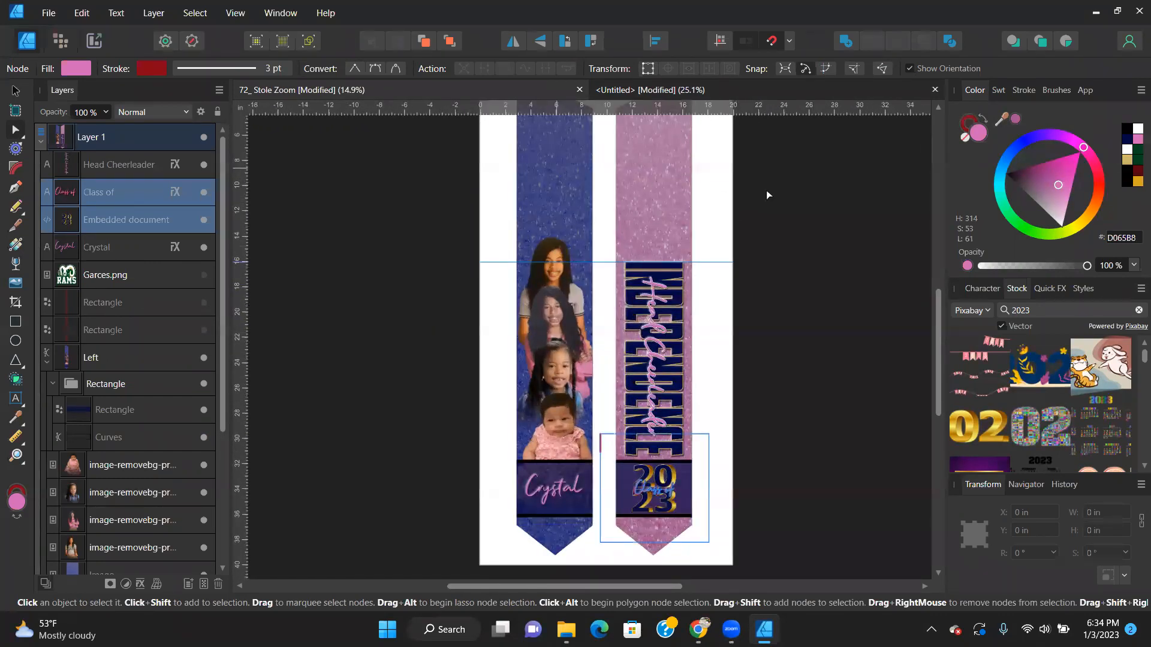
pyautogui.click(639, 206)
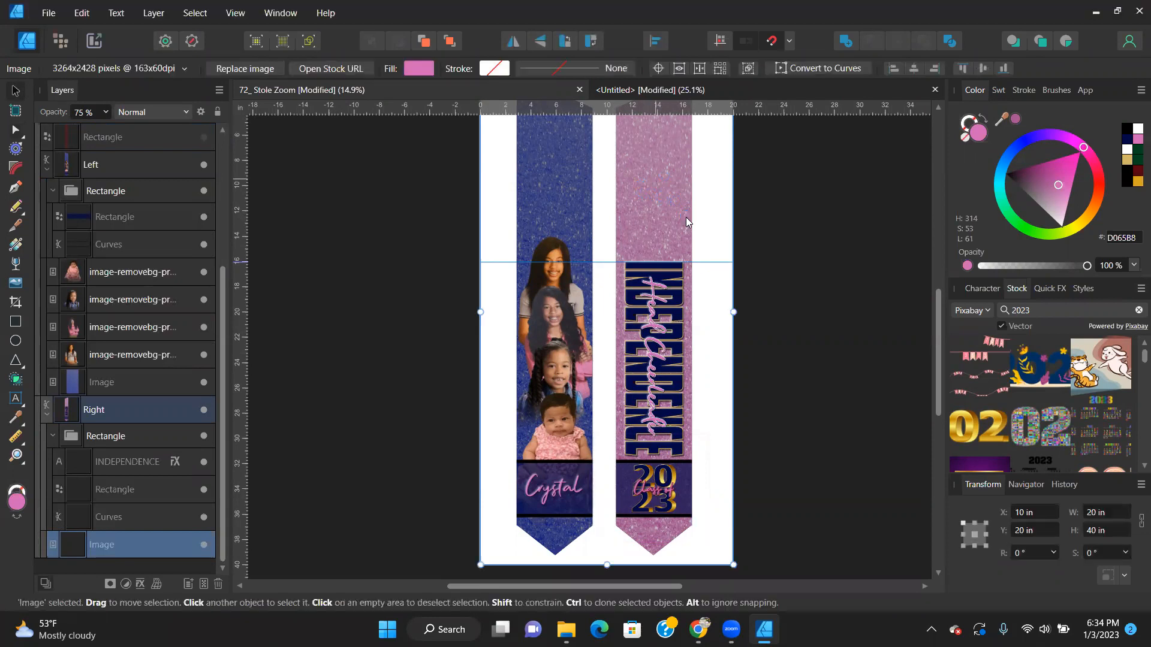
pyautogui.scroll(1, 686, 218)
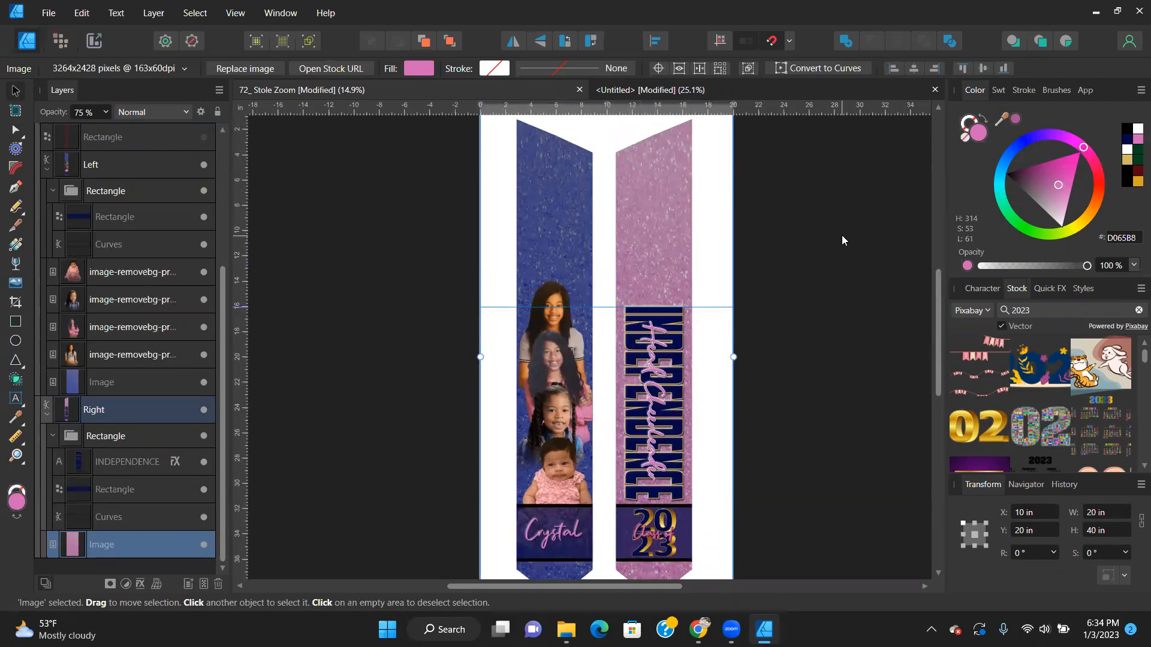
pyautogui.click(823, 251)
pyautogui.scroll(2, 825, 257)
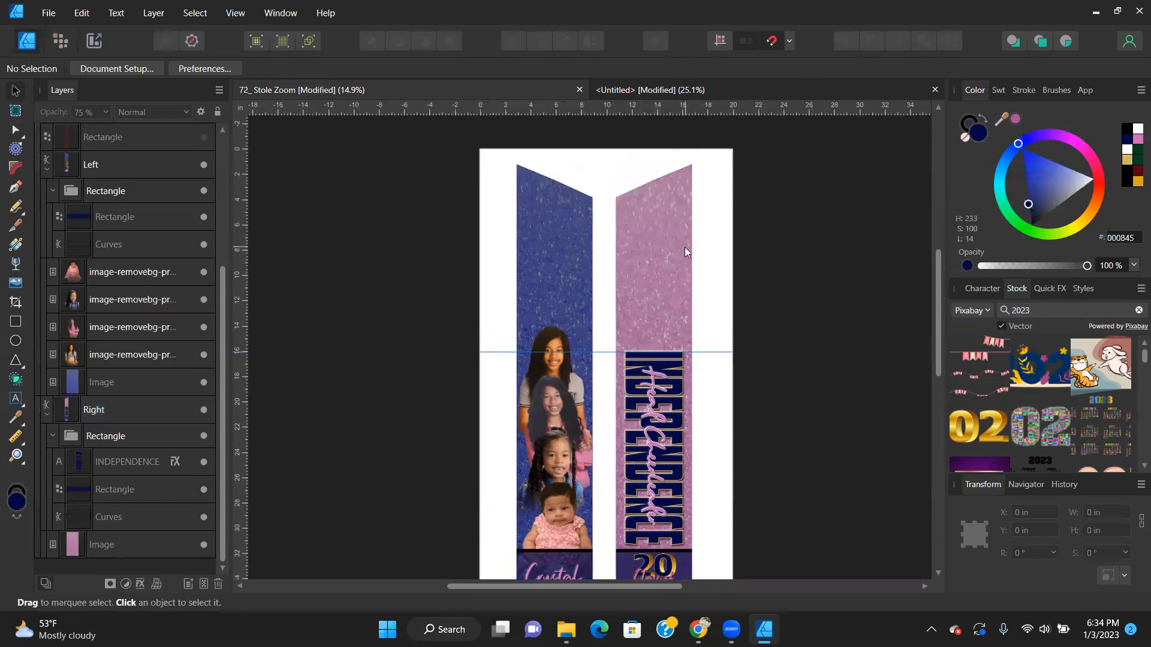
# Remove the horizontal ruler guide that crosses both stole panels at about 16 in.
pyautogui.scroll(-1, 749, 247)
pyautogui.scroll(-1, 804, 252)
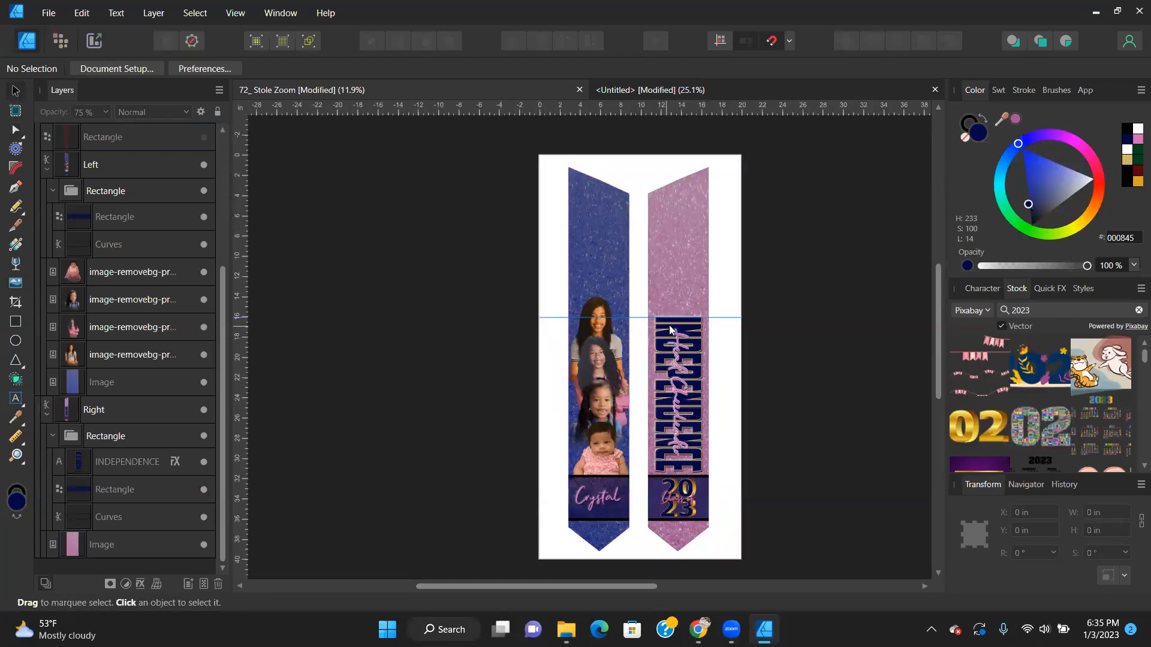
pyautogui.moveTo(637, 315); pyautogui.dragTo(640, 104)
# Select the INDEPENDENCE text on the right panel and show its character settings in a floating, enlarged Character panel.
pyautogui.scroll(4, 680, 399)
pyautogui.click(756, 278)
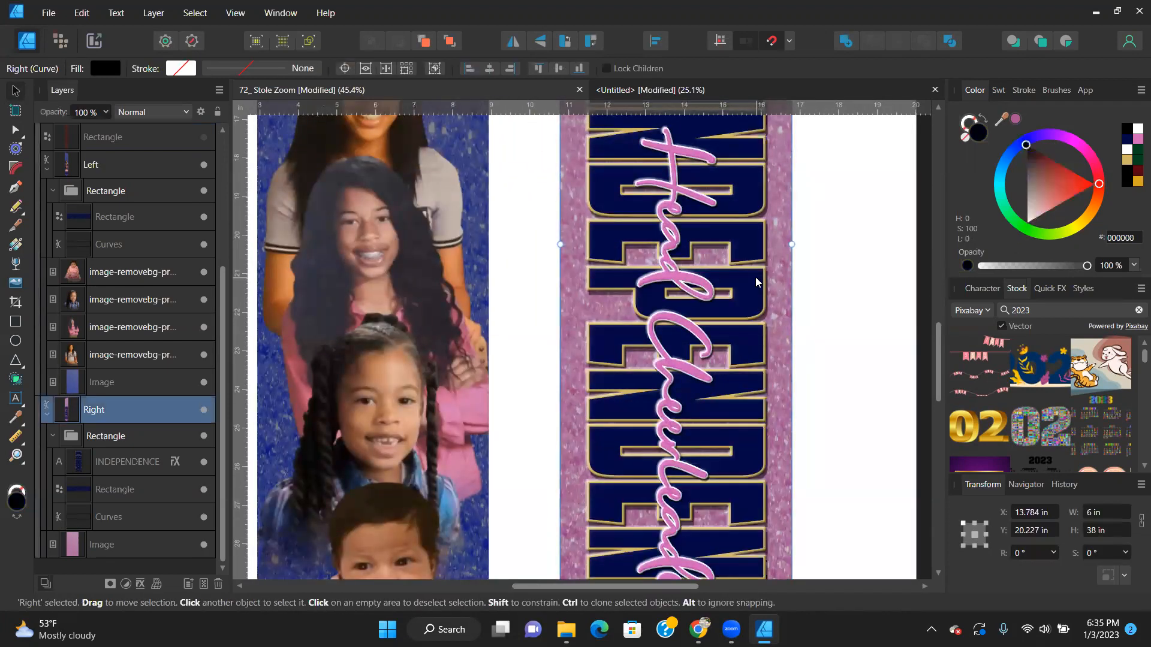
pyautogui.click(127, 463)
pyautogui.click(987, 291)
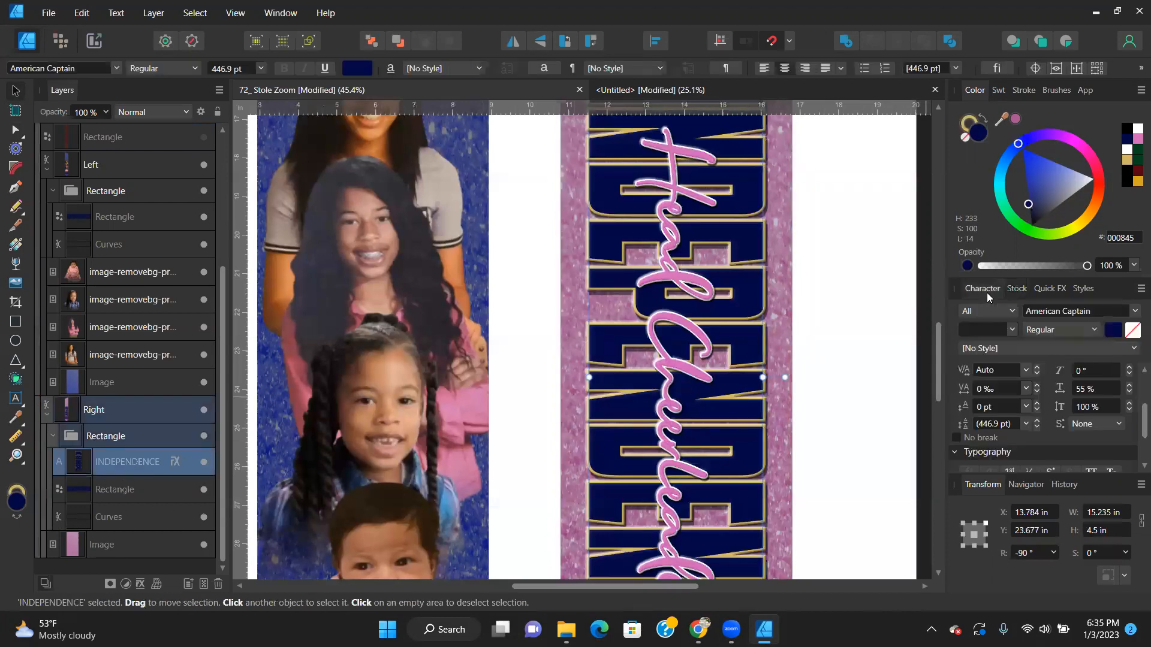
pyautogui.scroll(-1, 1022, 372)
pyautogui.scroll(1, 1001, 380)
pyautogui.scroll(-1, 1005, 375)
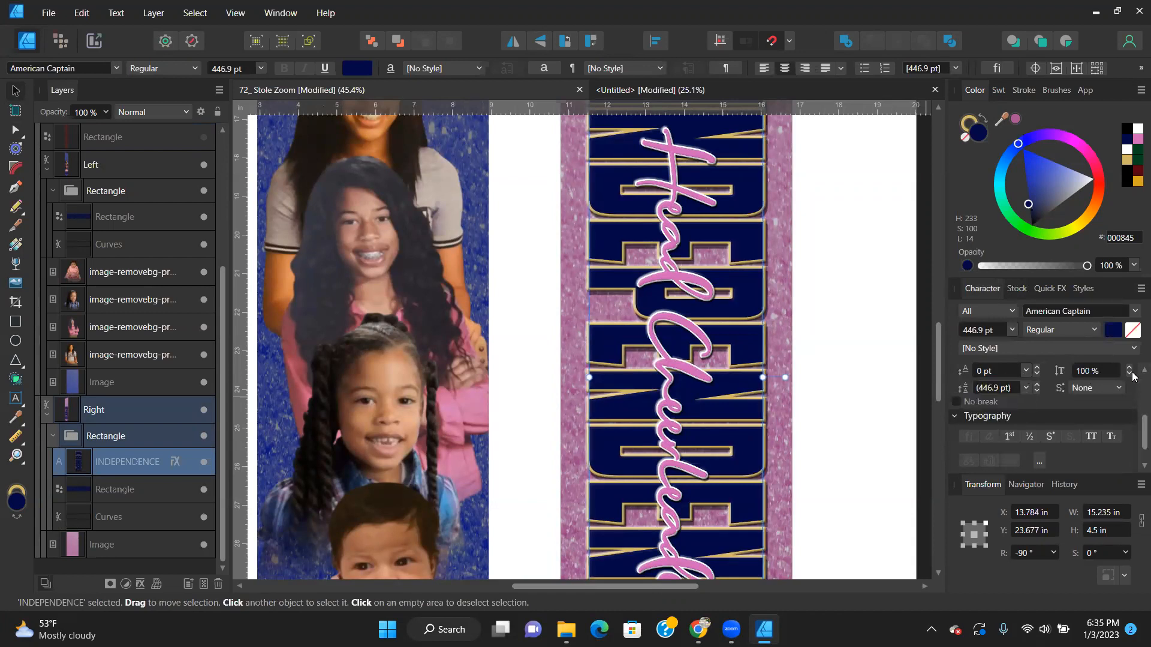
pyautogui.moveTo(972, 289); pyautogui.dragTo(854, 106)
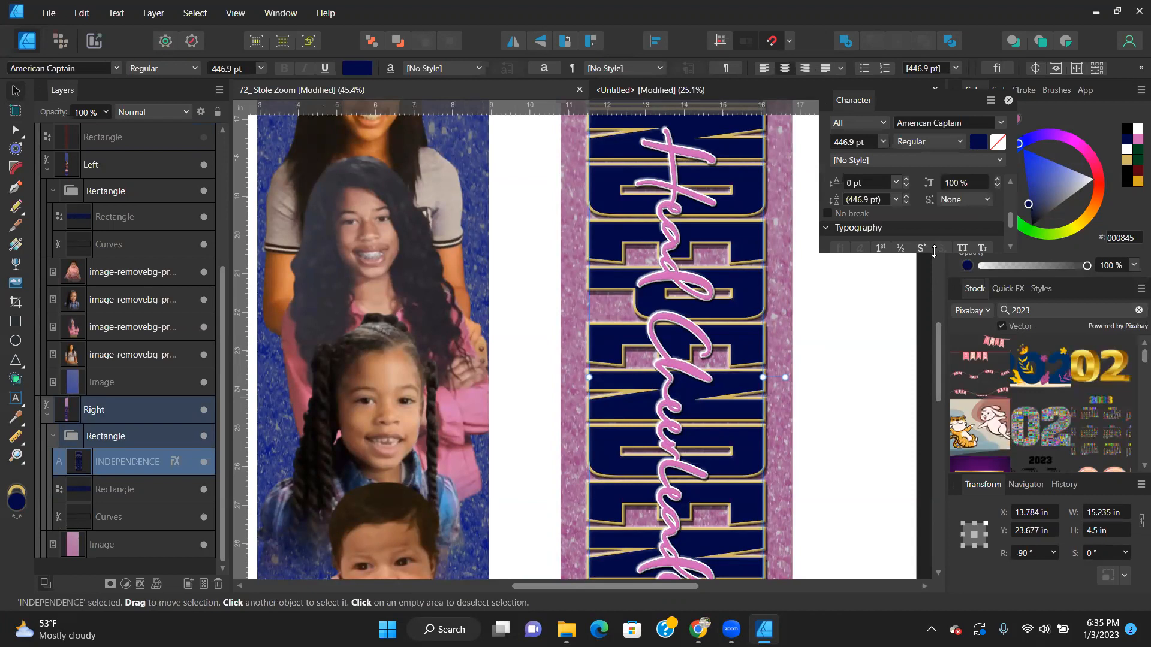
pyautogui.moveTo(933, 251); pyautogui.dragTo(933, 505)
# Widen the letter tracking of the INDEPENDENCE text, trying 100 ‰ and settling on 75 ‰.
pyautogui.click(909, 280)
pyautogui.click(910, 280)
pyautogui.click(910, 280)
pyautogui.click(910, 281)
pyautogui.click(910, 281)
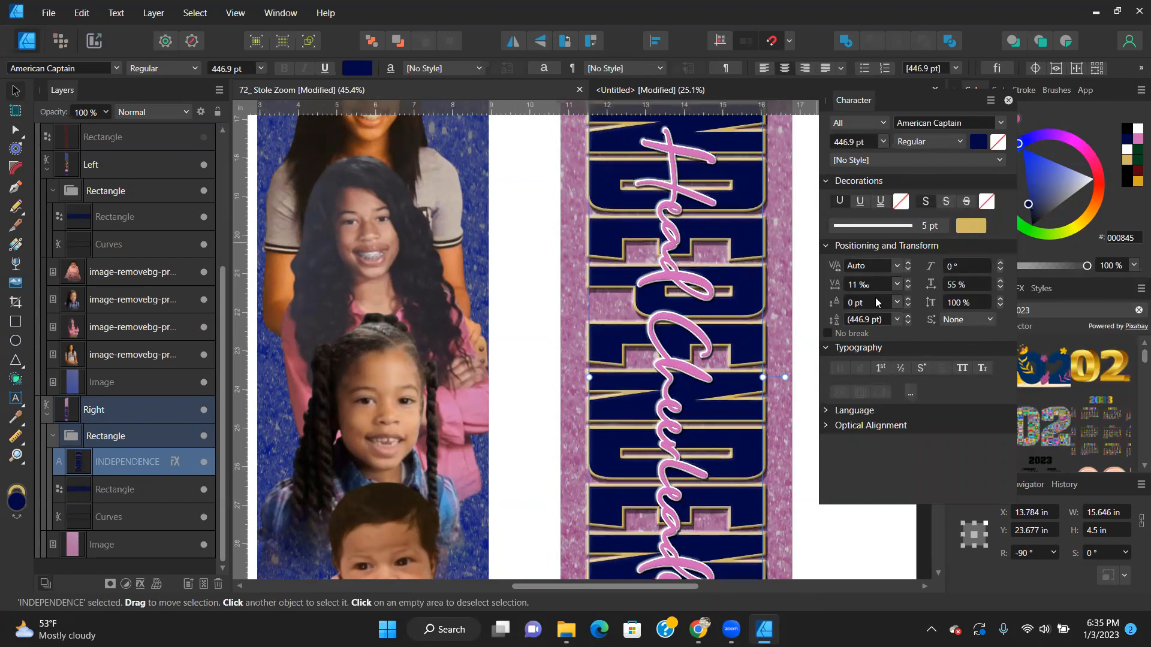
pyautogui.click(861, 280)
pyautogui.write('100')
pyautogui.press('Return')
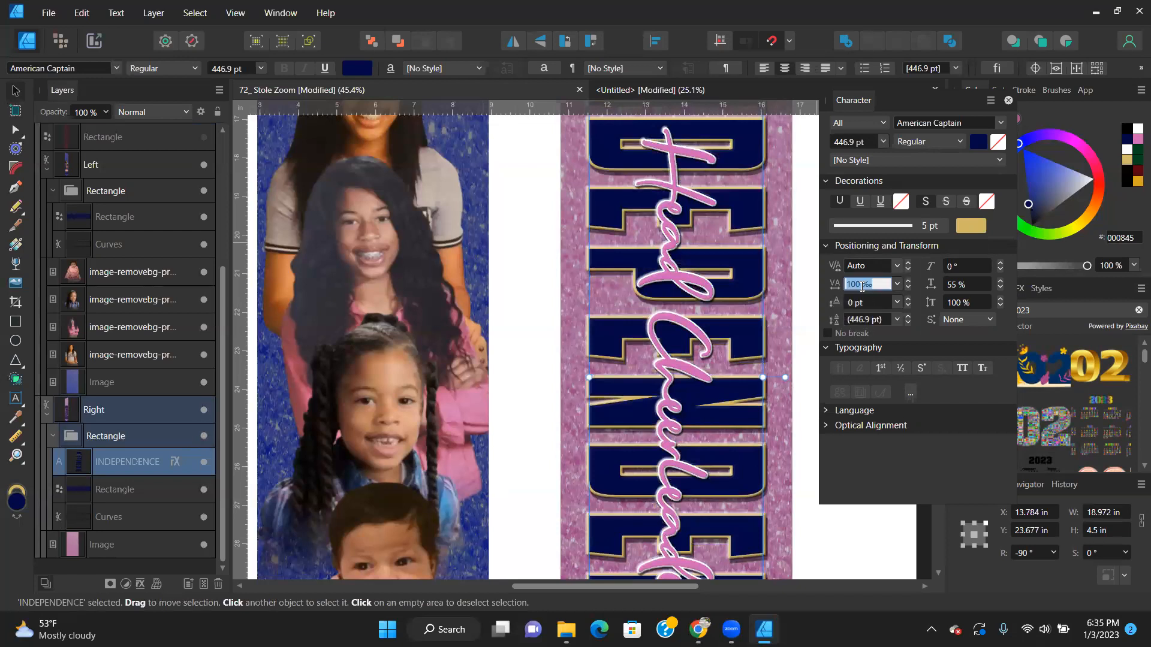
pyautogui.write('75')
pyautogui.press('Return')
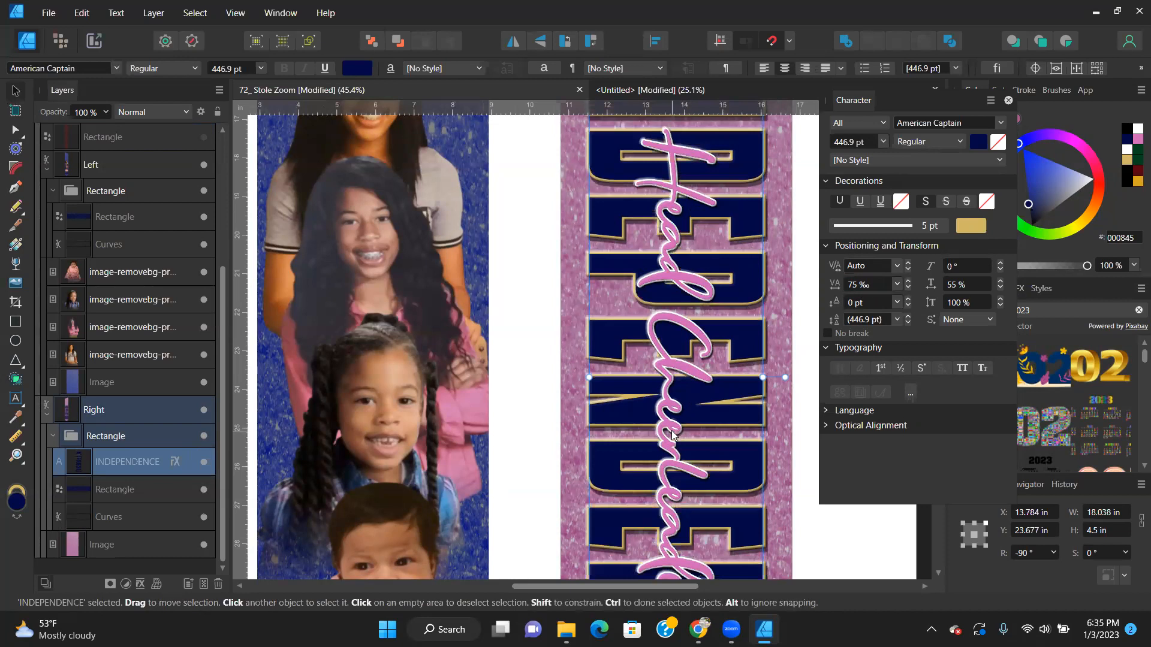
# Shorten the INDEPENDENCE text to about 16.7 in long so it ends above the 2023 band.
pyautogui.scroll(-1, 671, 436)
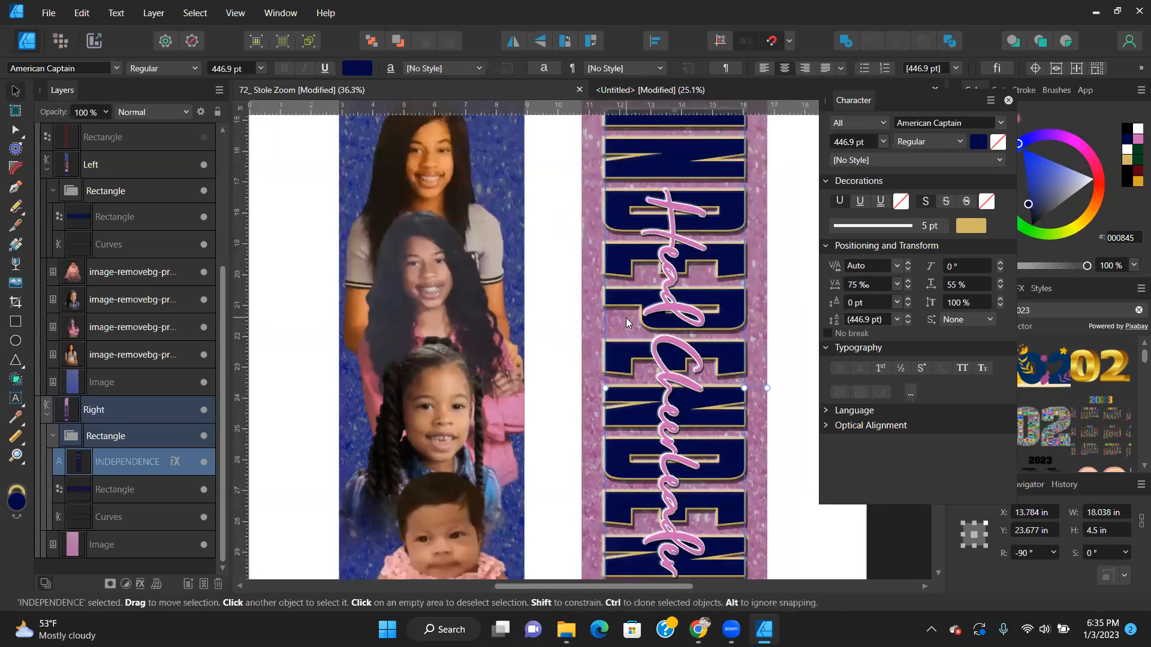
pyautogui.scroll(-1, 626, 318)
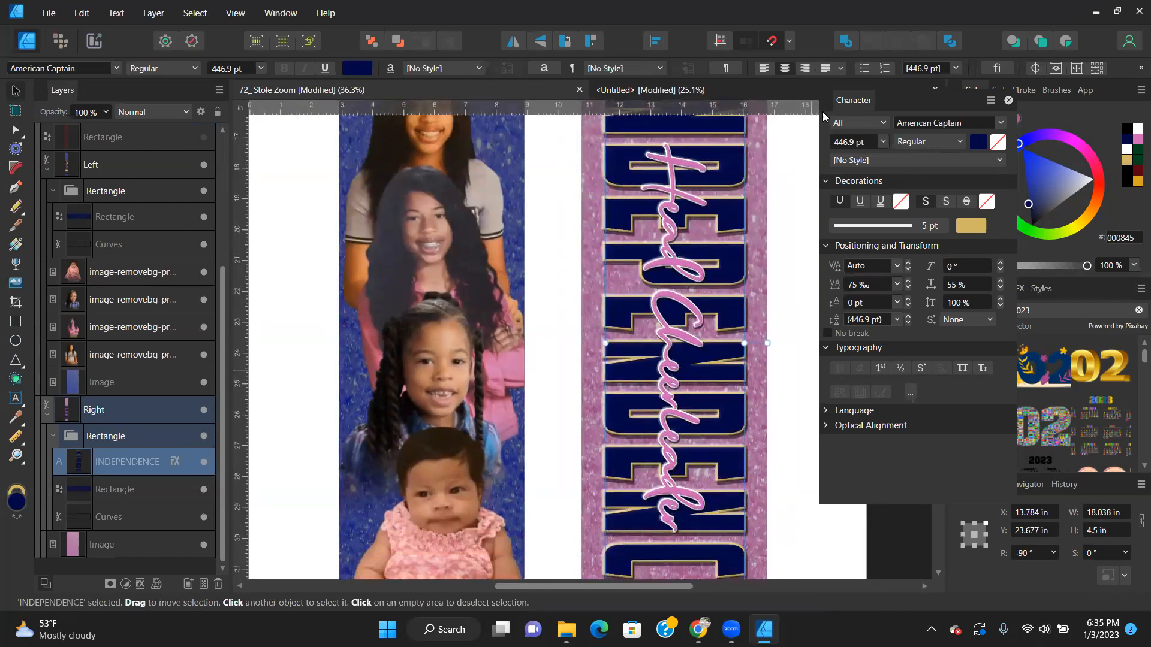
pyautogui.hotkey('ctrl', 'd')
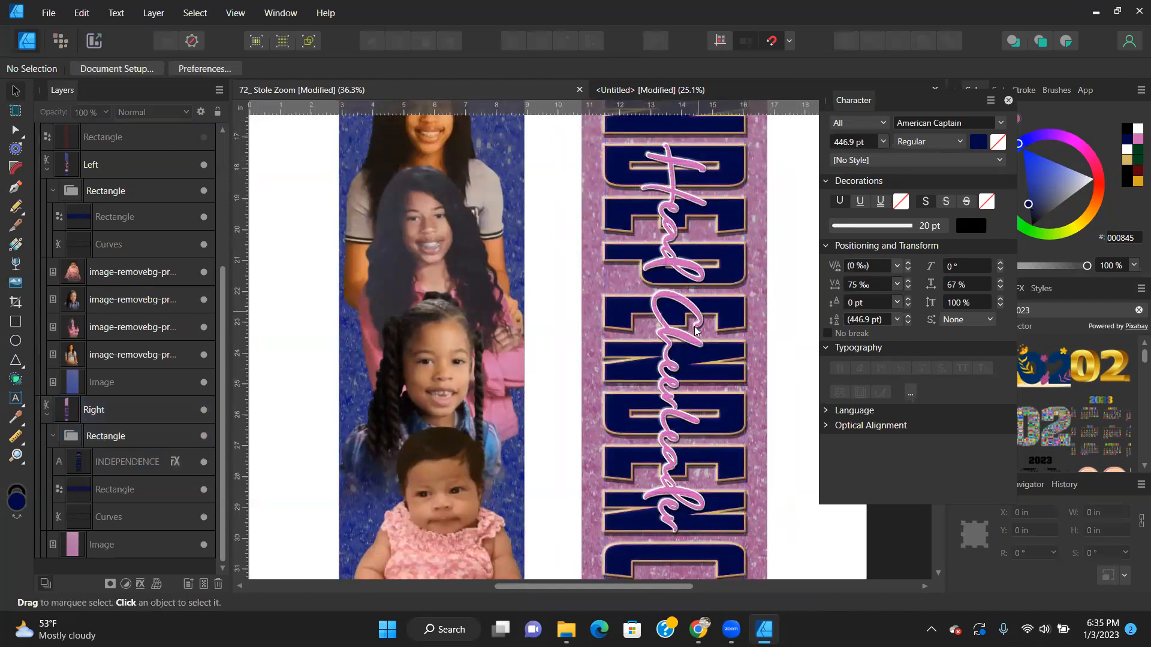
pyautogui.scroll(-2, 680, 350)
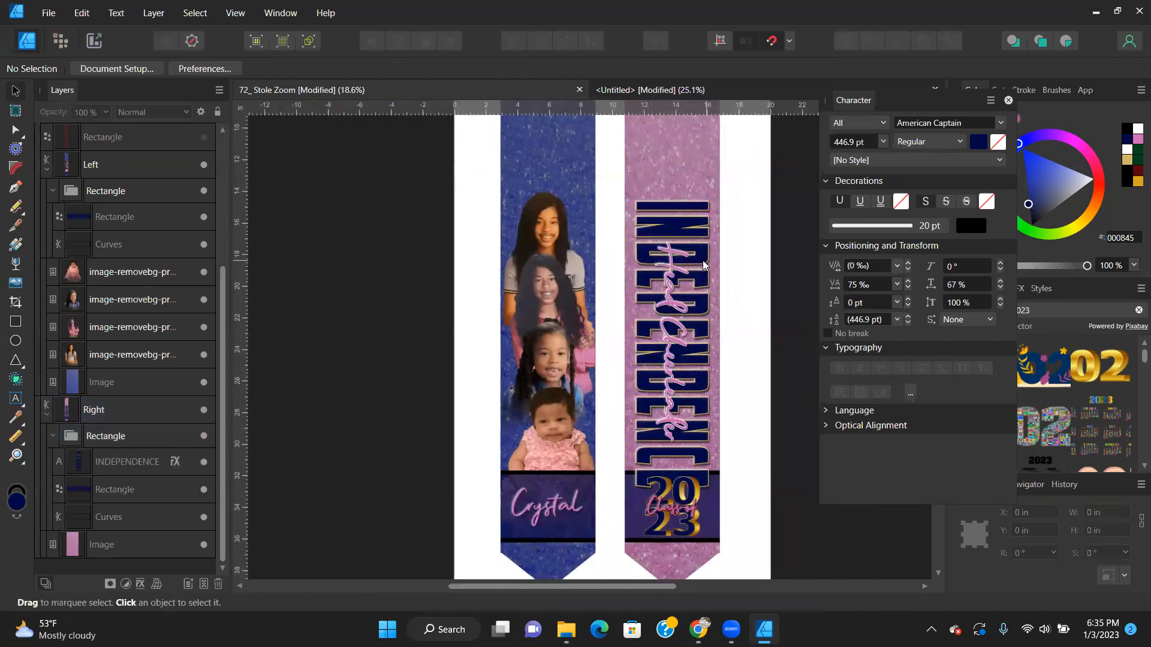
pyautogui.click(694, 226)
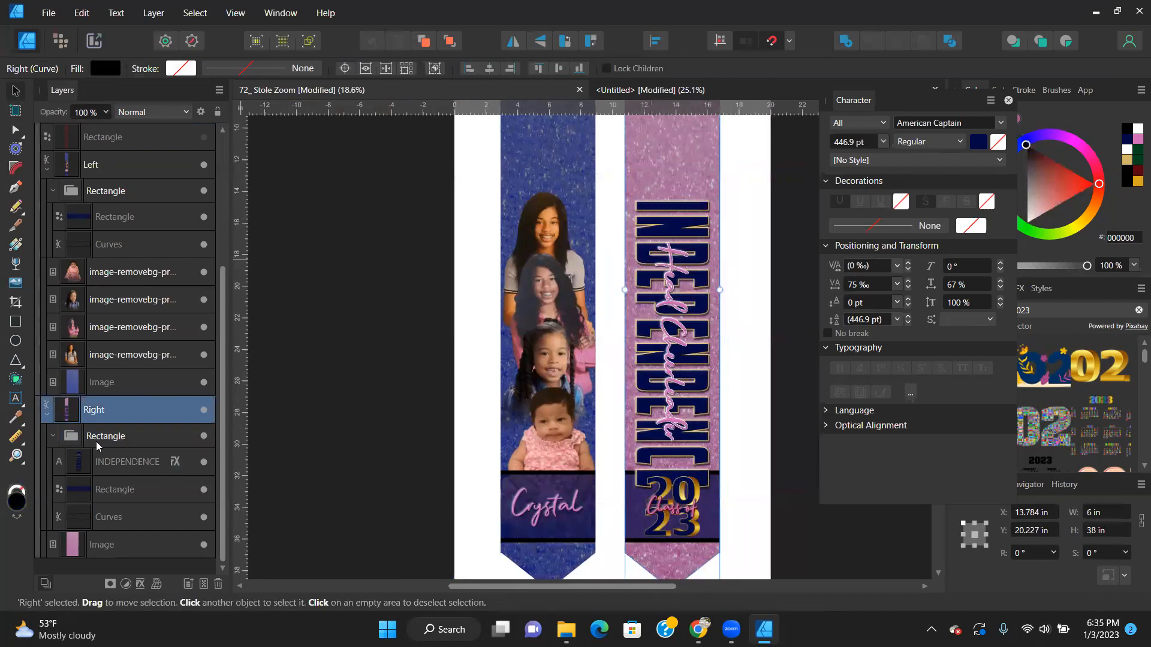
pyautogui.doubleClick(676, 489)
pyautogui.moveTo(675, 491); pyautogui.dragTo(677, 466)
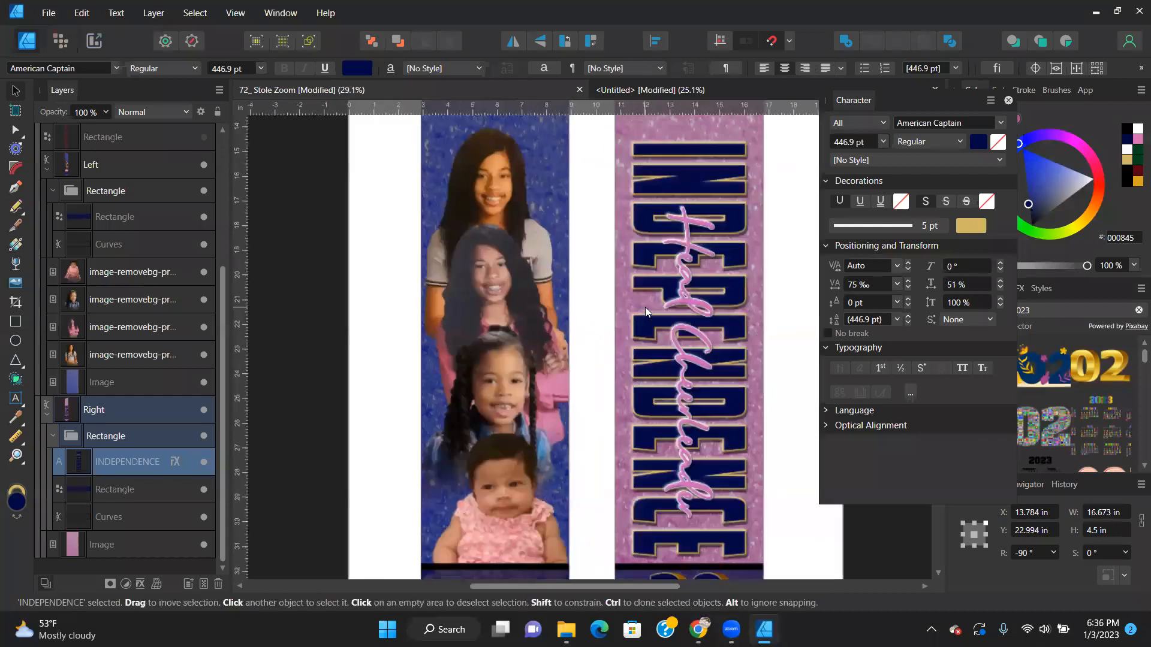
# Move the Head Cheerleader text to about X 13.78 in, Y 23.37 in and set its tracking to 50 ‰.
pyautogui.scroll(2, 645, 307)
pyautogui.click(697, 295)
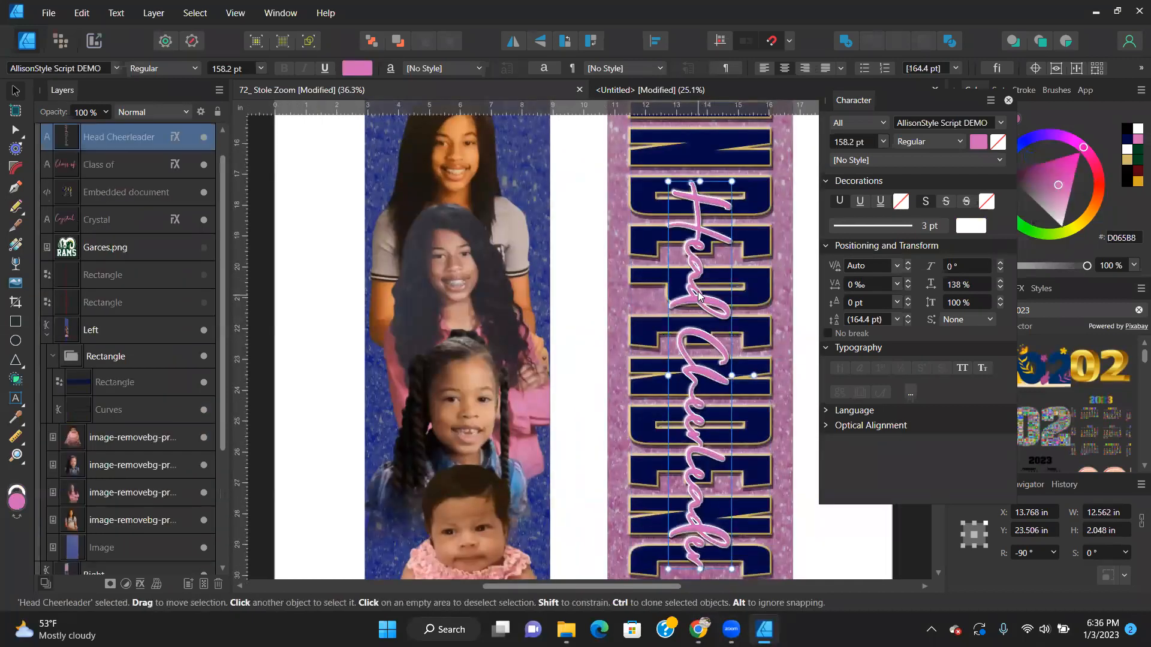
pyautogui.moveTo(698, 288); pyautogui.dragTo(698, 289)
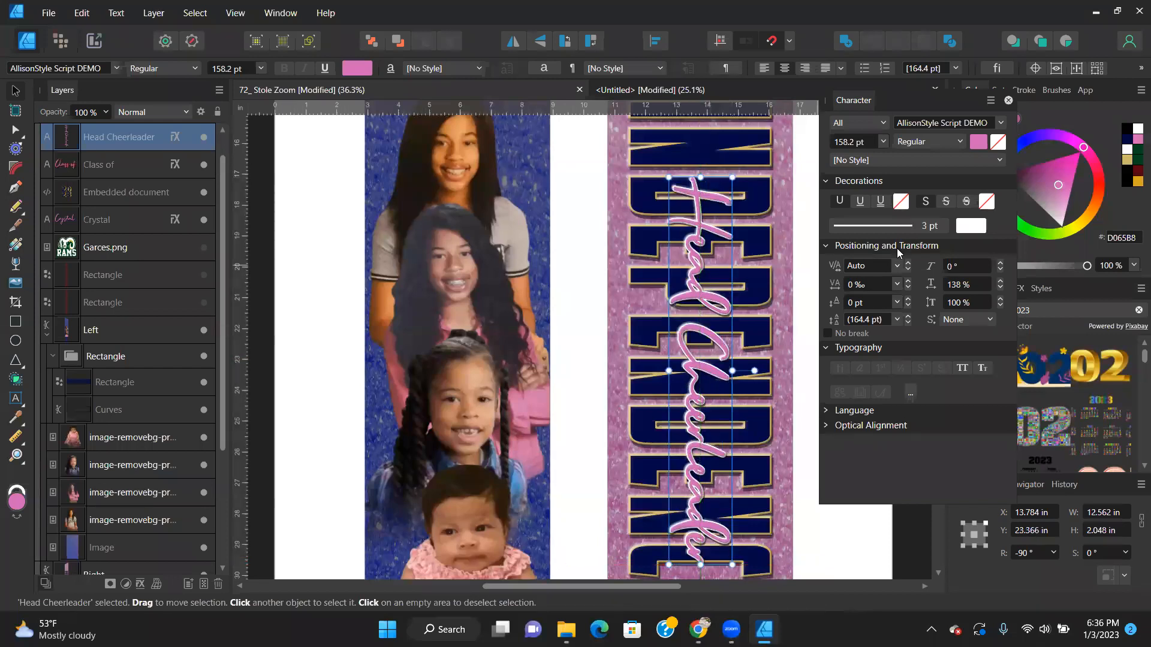
pyautogui.click(871, 285)
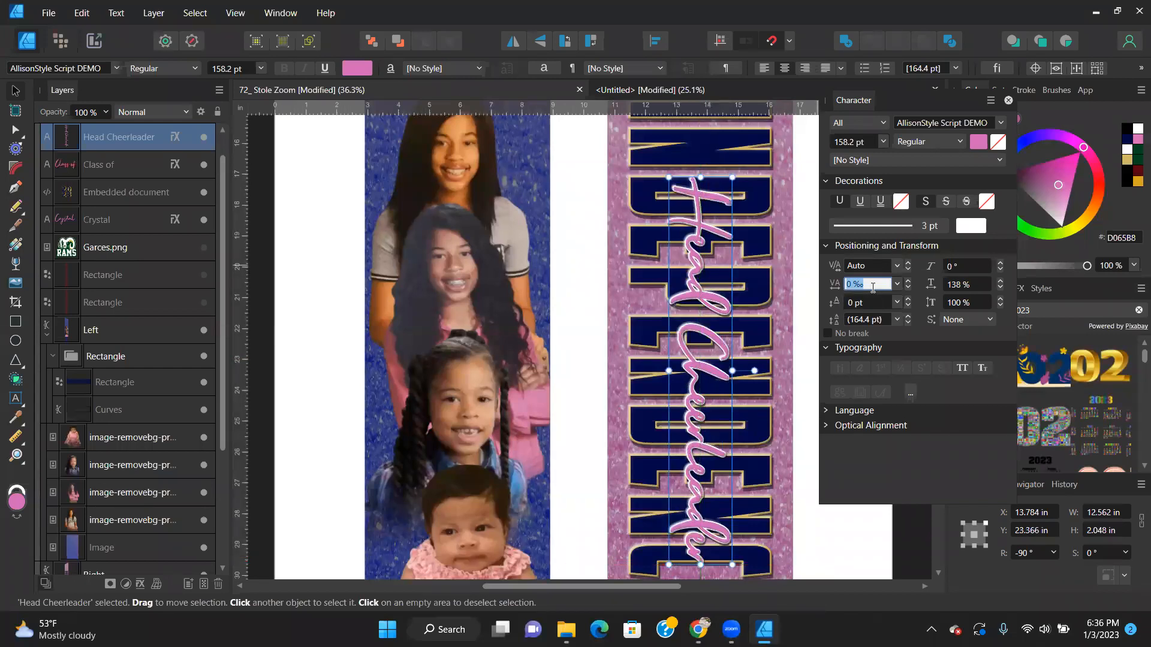
pyautogui.write('50')
pyautogui.press('Return')
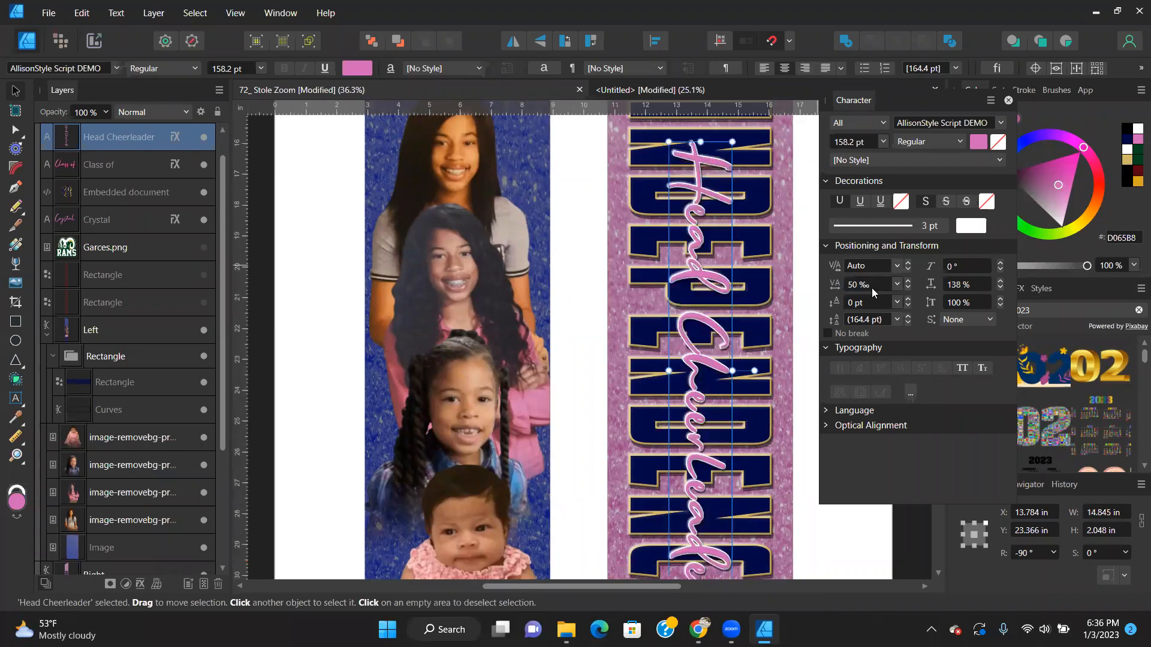
# Move the Head Cheerleader text slightly lower, to about Y 23.63 in, and clear the selection.
pyautogui.scroll(3, 704, 324)
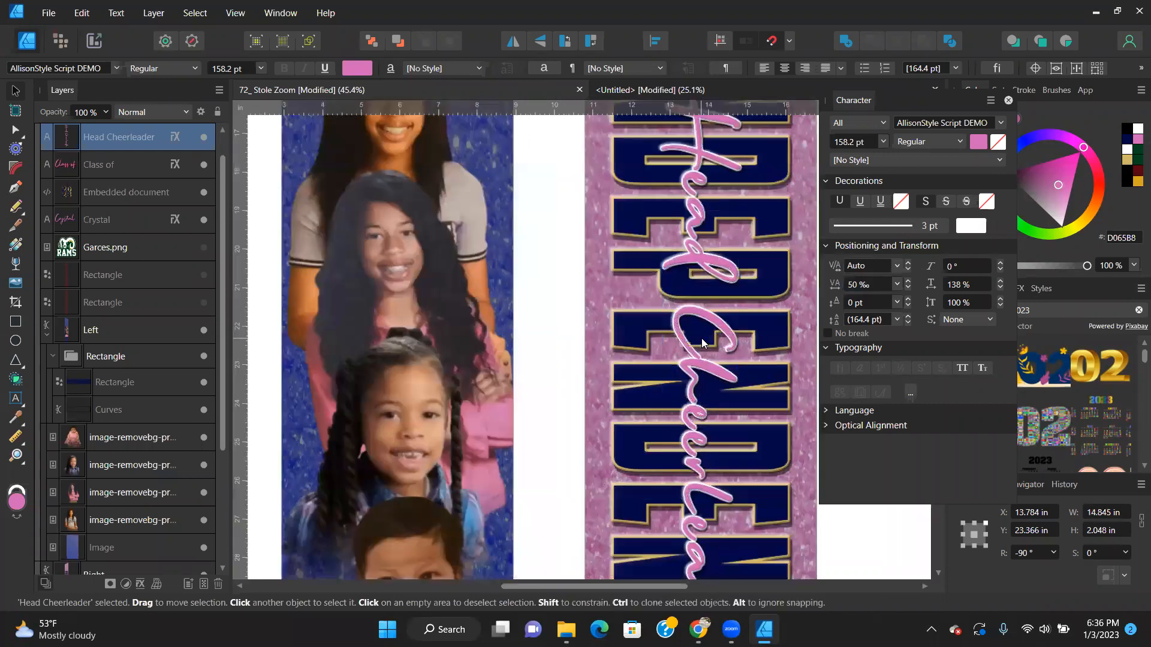
pyautogui.moveTo(706, 318); pyautogui.dragTo(700, 316)
pyautogui.doubleClick(700, 317)
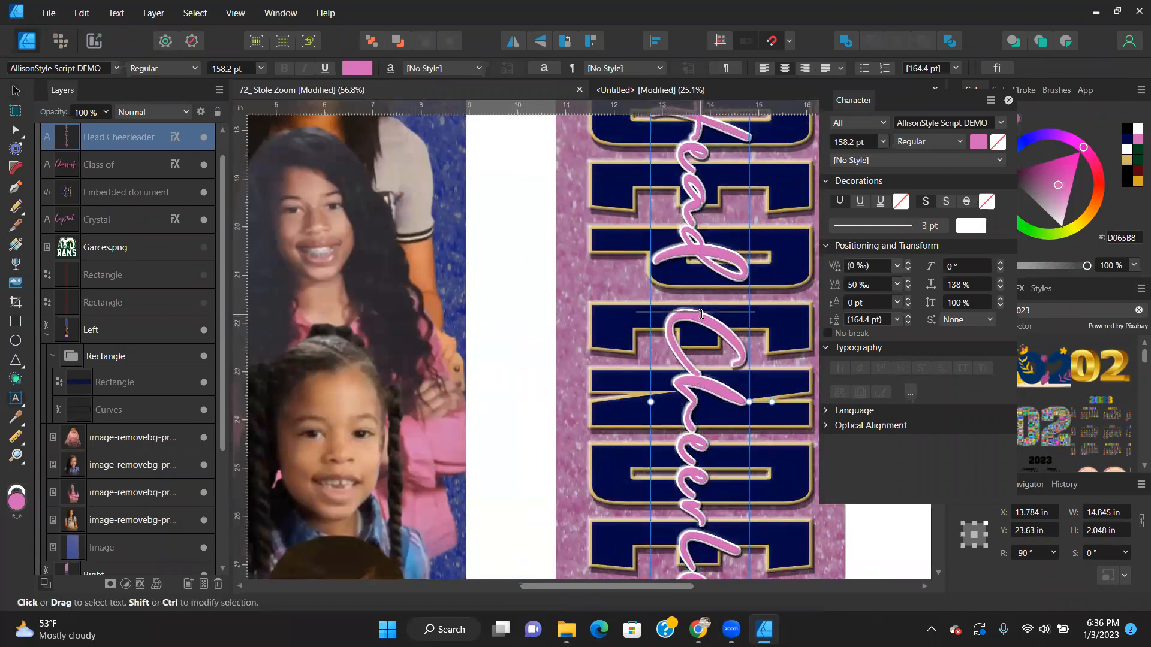
pyautogui.hotkey('ctrl', '0')
pyautogui.click(707, 384)
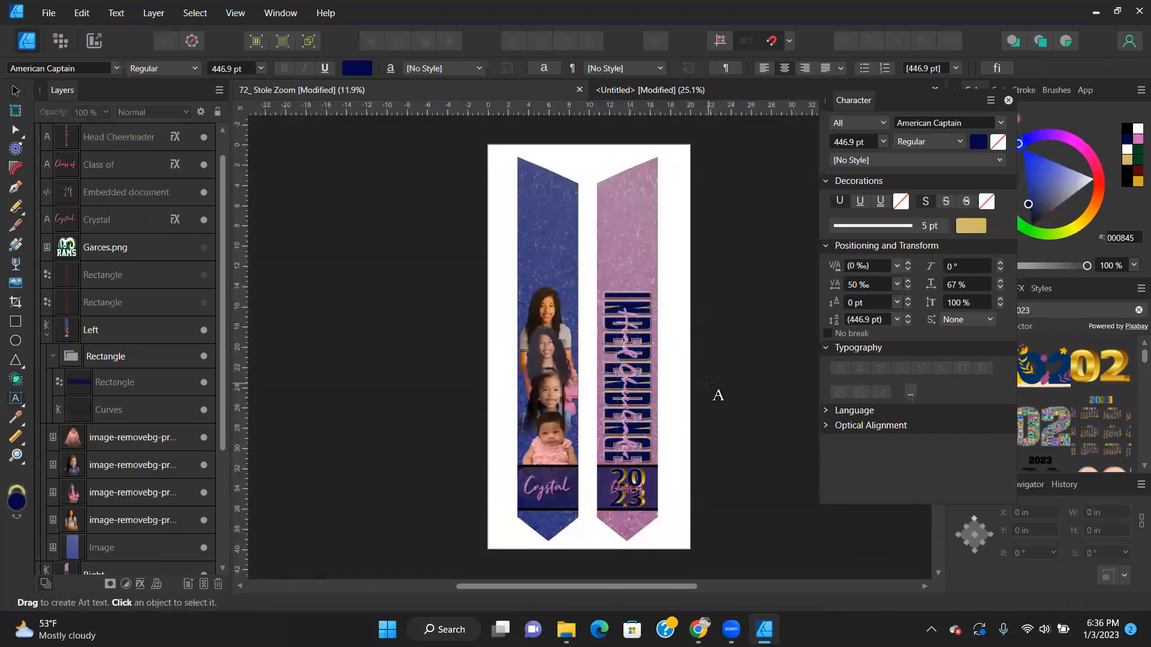
pyautogui.click(15, 91)
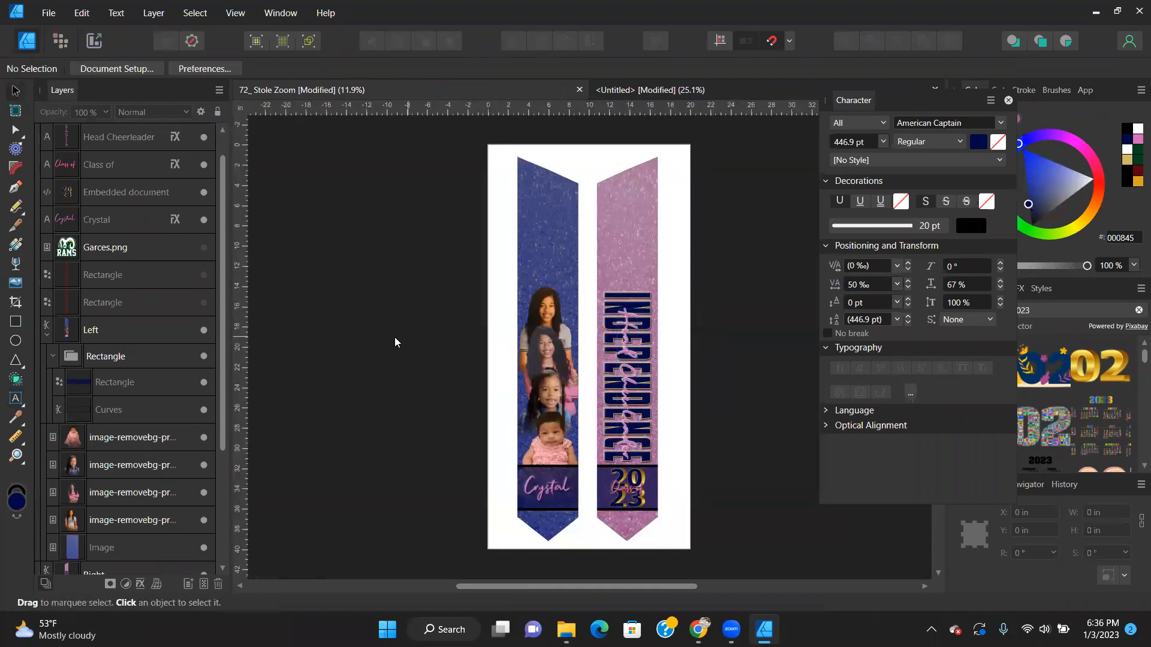
# Move the photo of the girl in braids on the left panel lower, to about Y 25.88 in.
pyautogui.scroll(4, 594, 399)
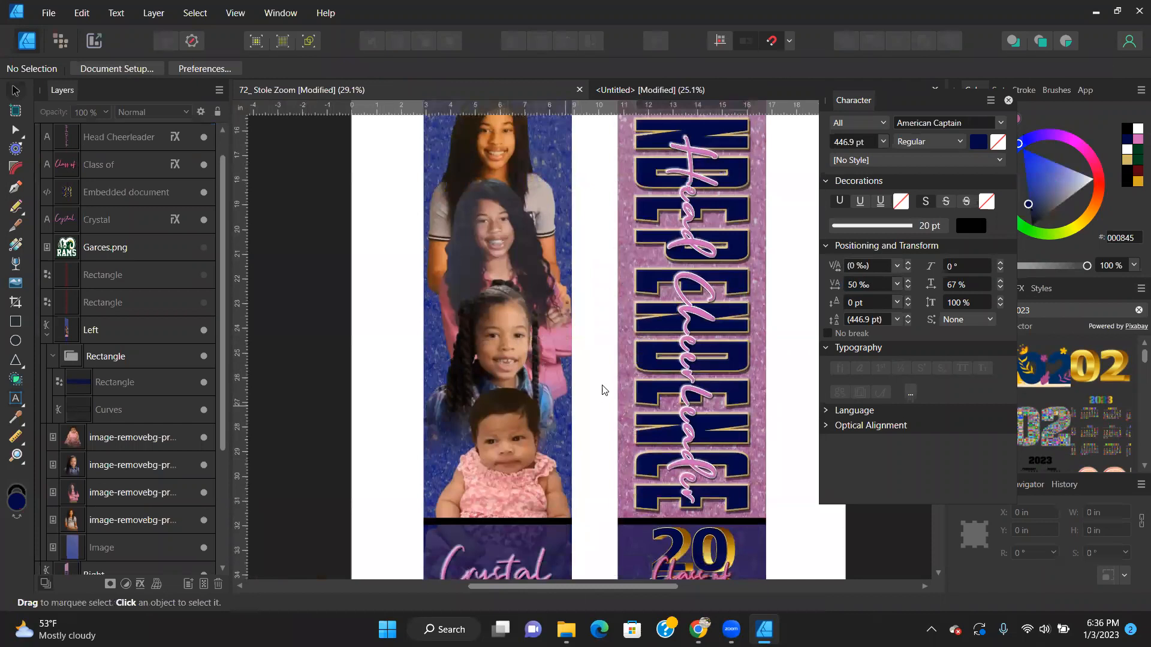
pyautogui.click(502, 336)
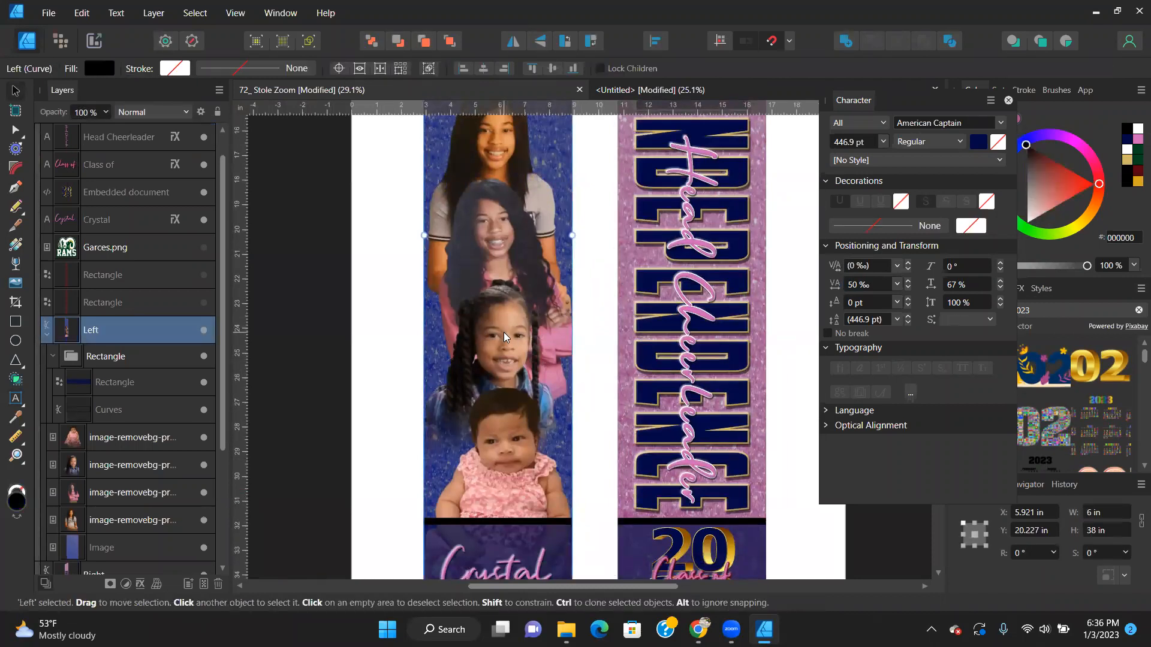
pyautogui.doubleClick(503, 332)
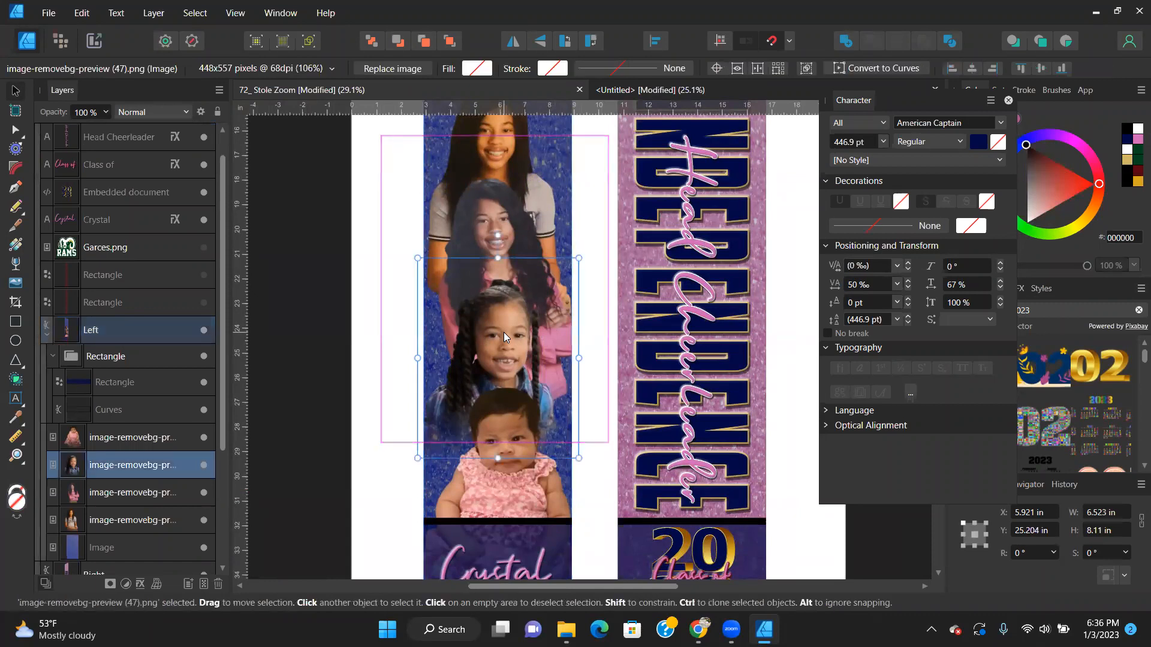
pyautogui.moveTo(504, 343); pyautogui.dragTo(505, 349)
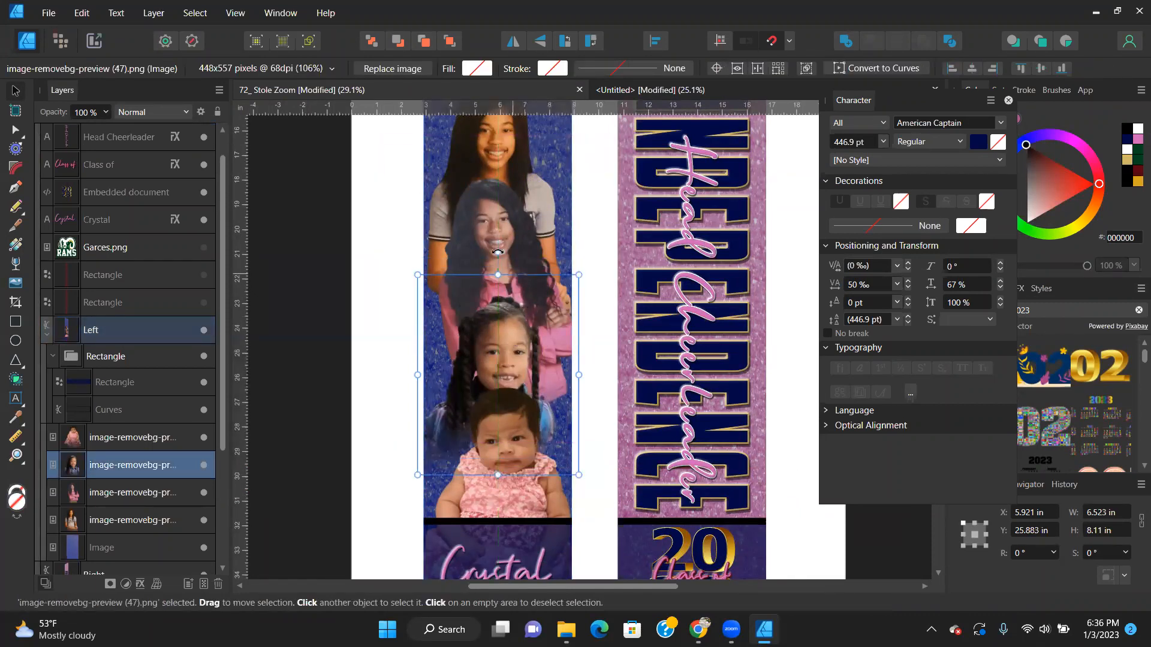
pyautogui.click(501, 226)
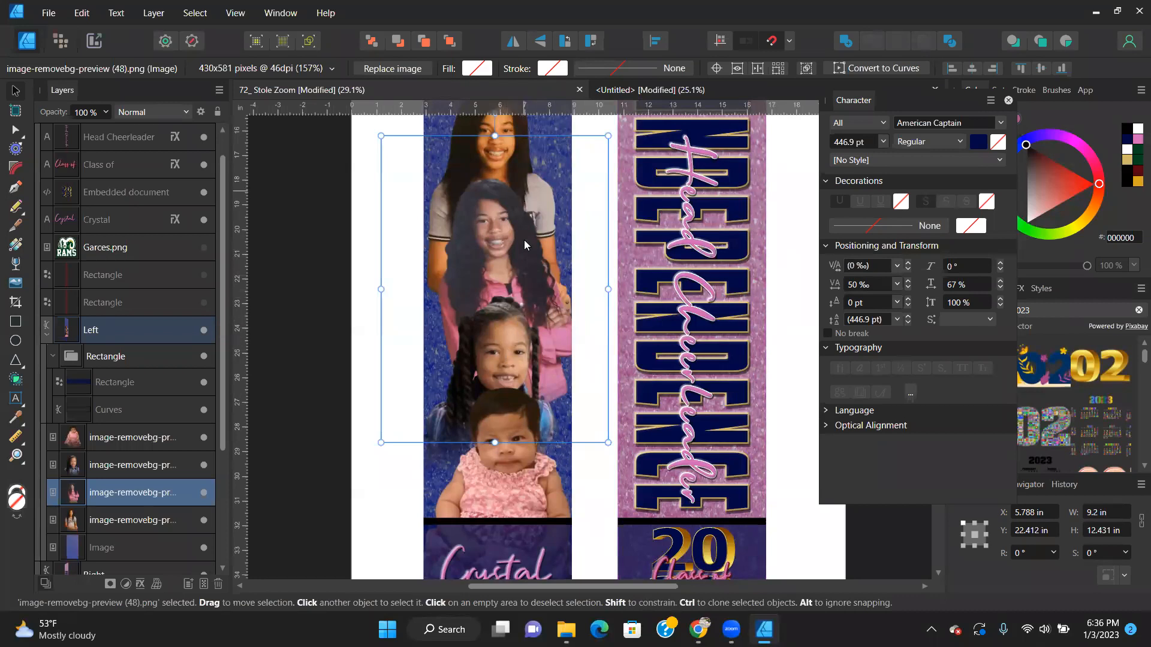
# Clear the photo selection and dock the floating Character panel back beside the Stock panel.
pyautogui.scroll(-2, 536, 253)
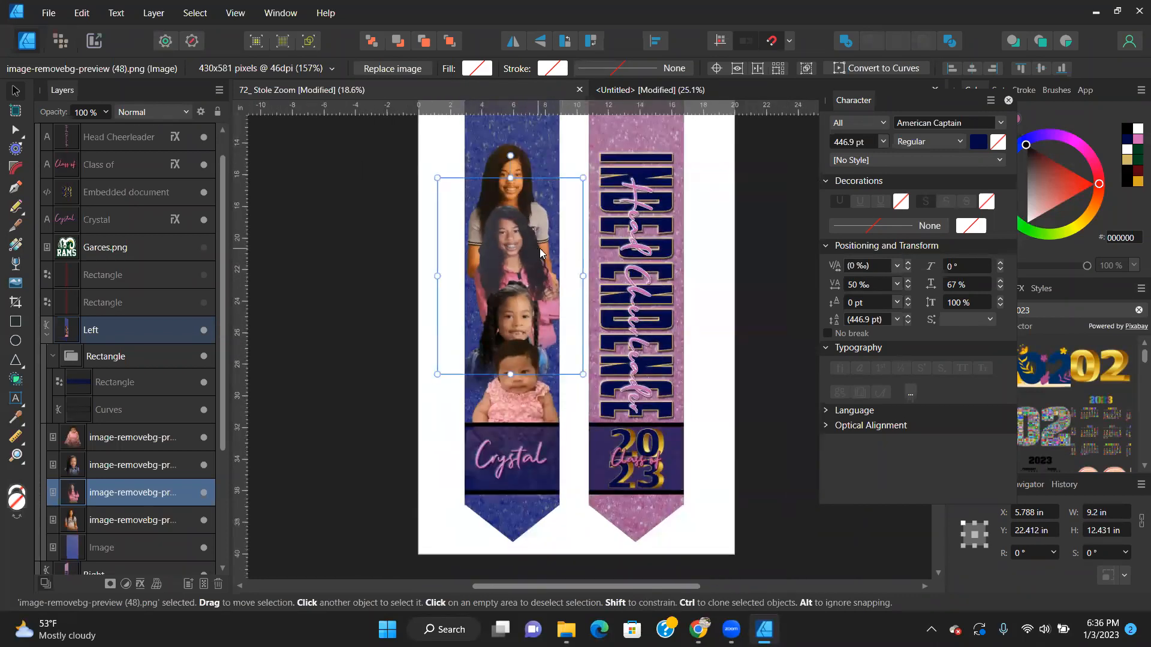
pyautogui.click(748, 276)
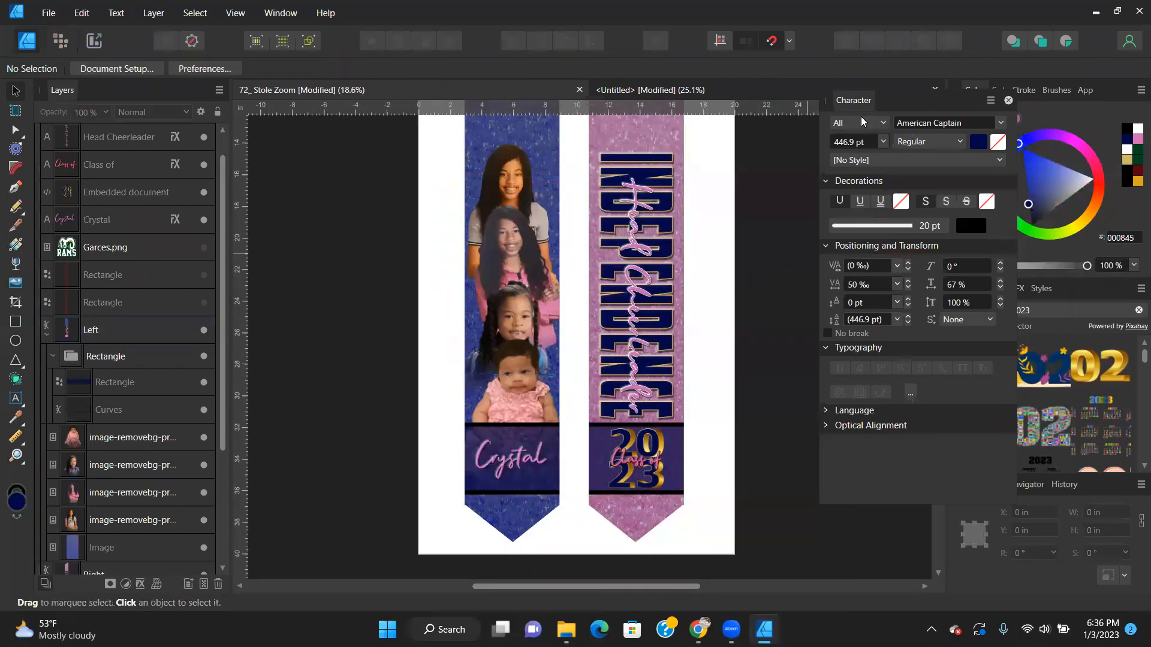
pyautogui.moveTo(861, 116); pyautogui.dragTo(981, 298)
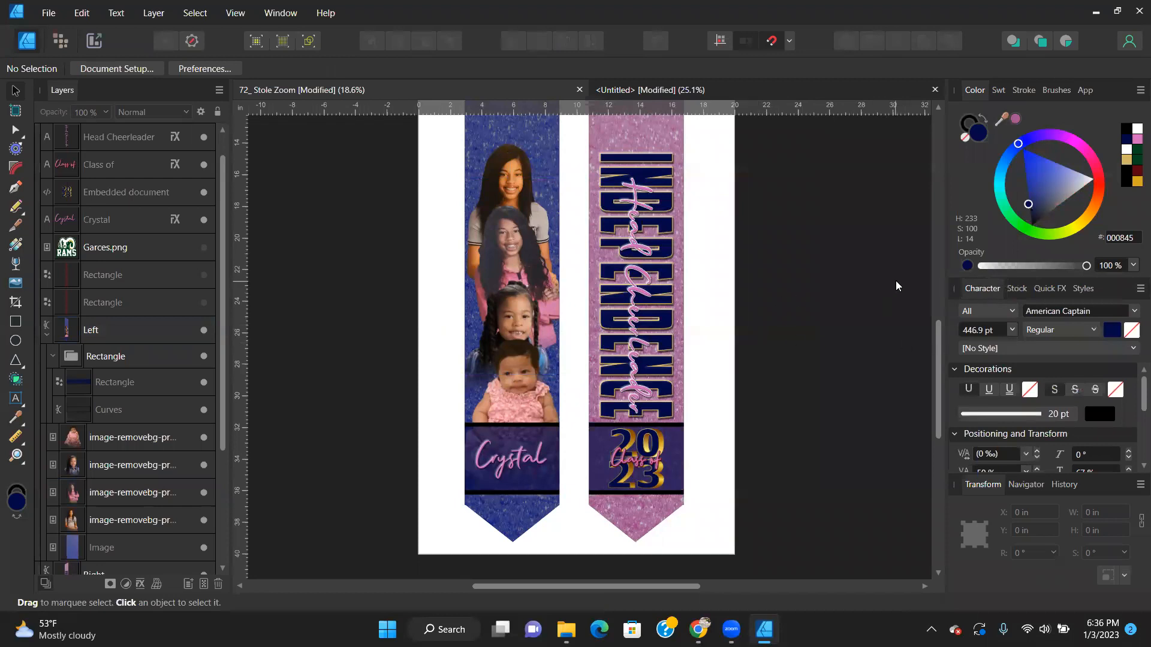
# Draw a rectangle about 16.9 × 22.6 in on the empty canvas to the left of the page.
pyautogui.scroll(-2, 898, 286)
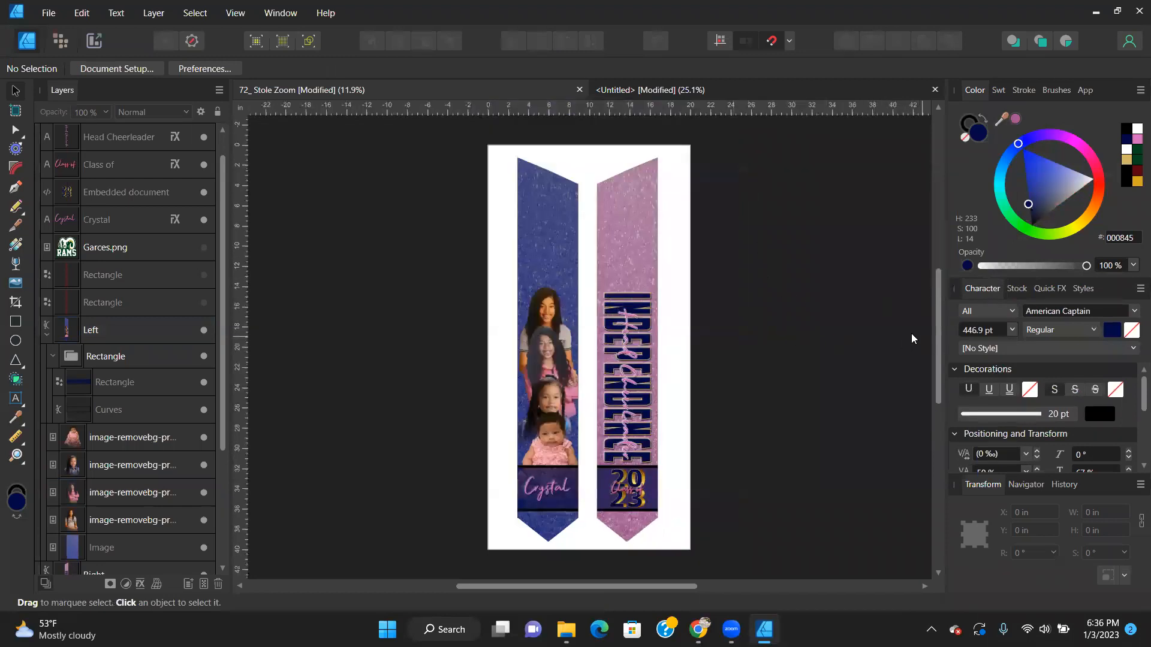
pyautogui.click(16, 321)
pyautogui.moveTo(301, 193); pyautogui.dragTo(473, 423)
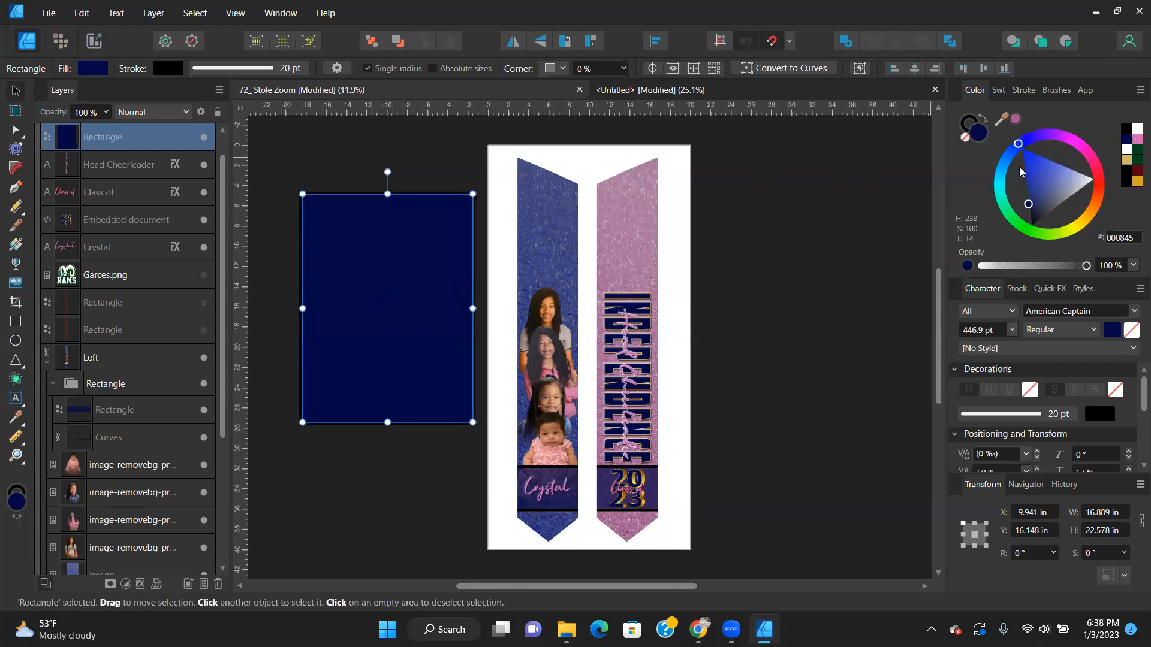
# Give the rectangle a red FF0017 outline with no fill, clear the selection and save the document.
pyautogui.click(1100, 180)
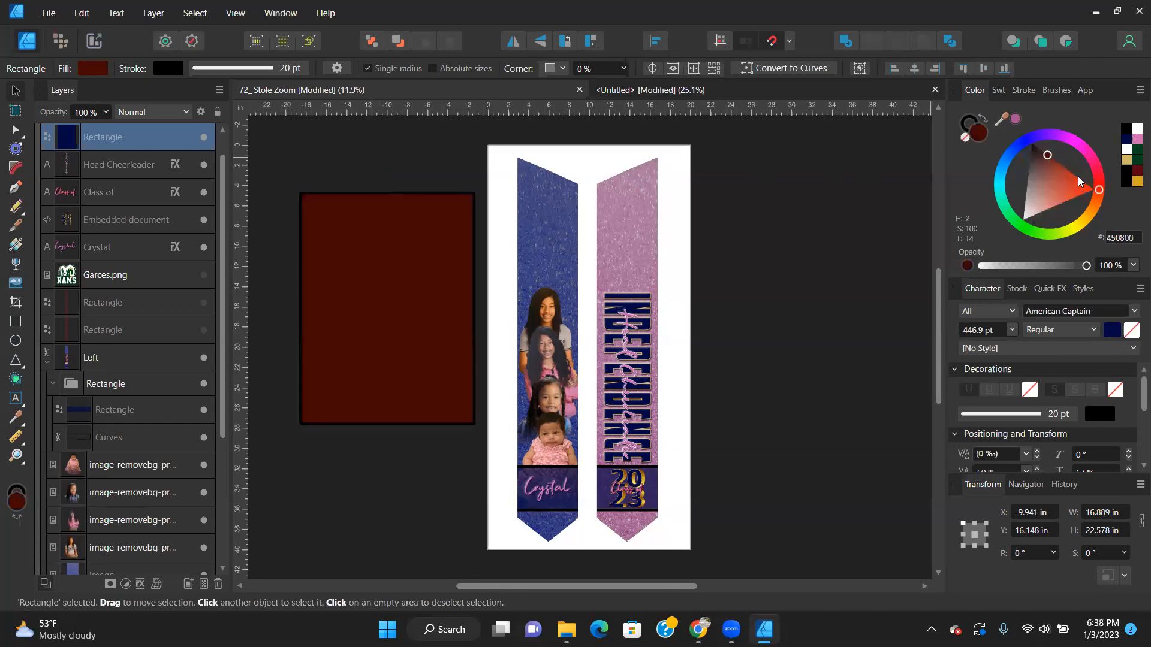
pyautogui.moveTo(1069, 180); pyautogui.dragTo(1131, 181)
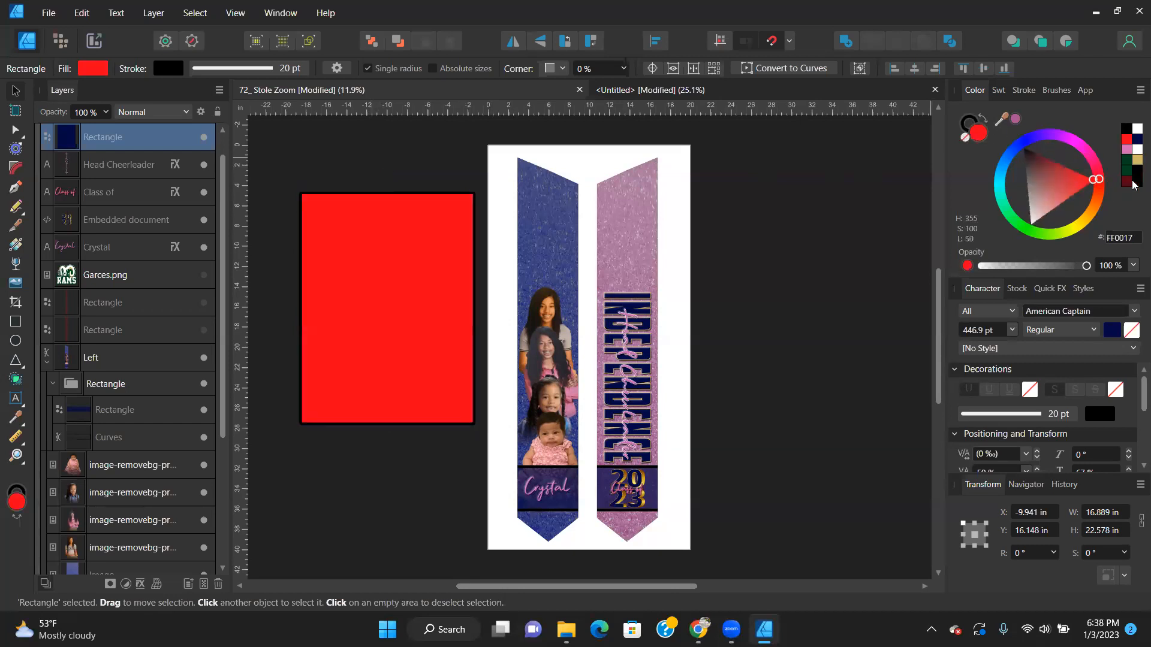
pyautogui.click(983, 118)
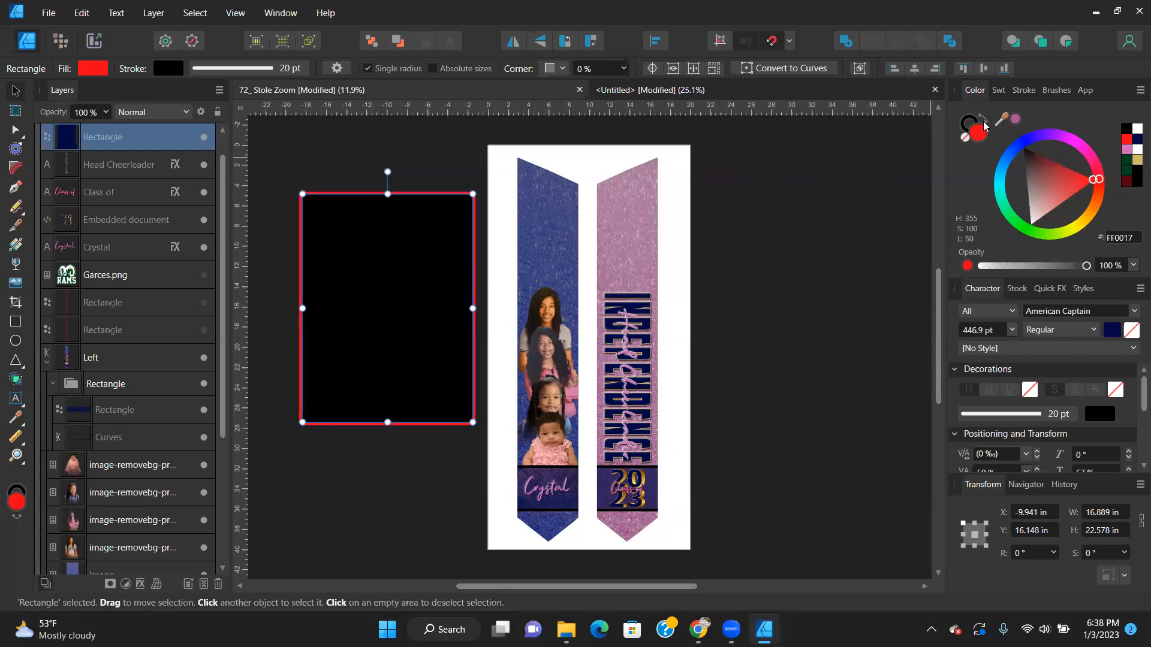
pyautogui.click(965, 137)
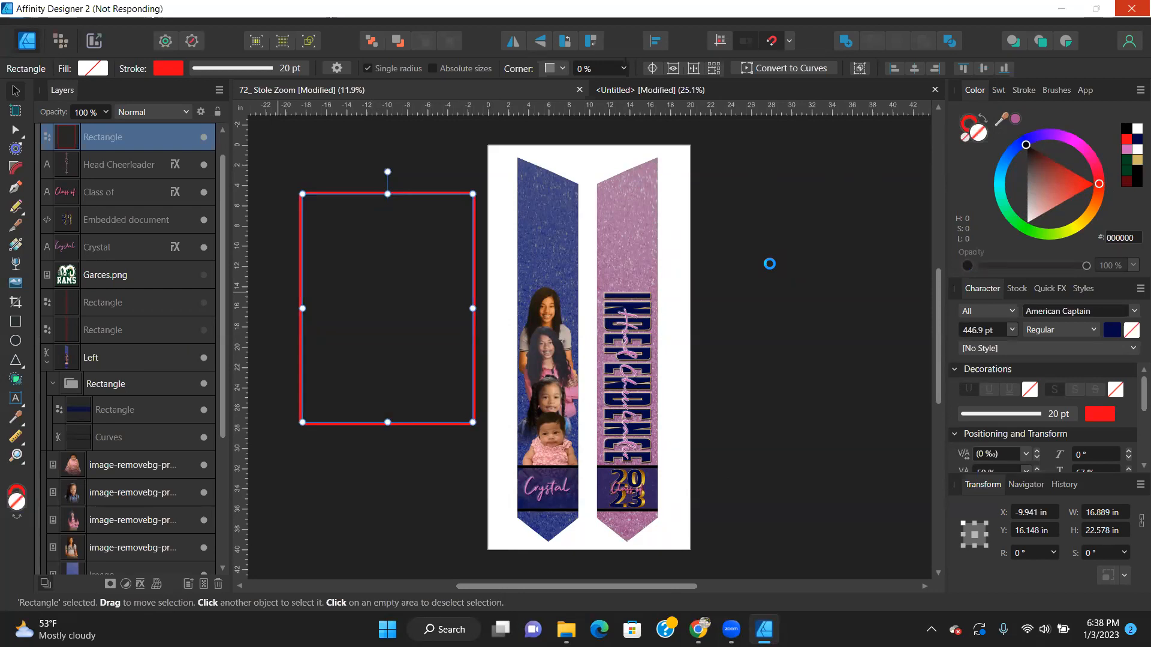
pyautogui.click(769, 264)
pyautogui.hotkey('ctrl', 's')
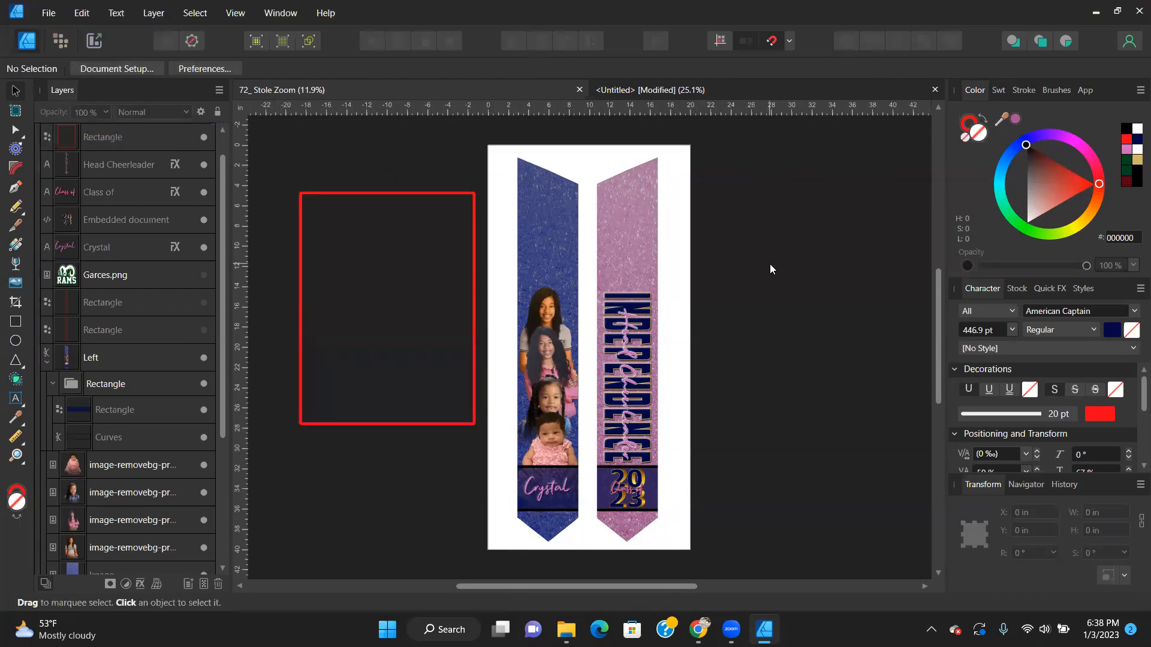
# Resize the red rectangle to 12.5 × 18.5 in and place it beside the page at about X -10.6 in, Y 24.67 in.
pyautogui.click(471, 354)
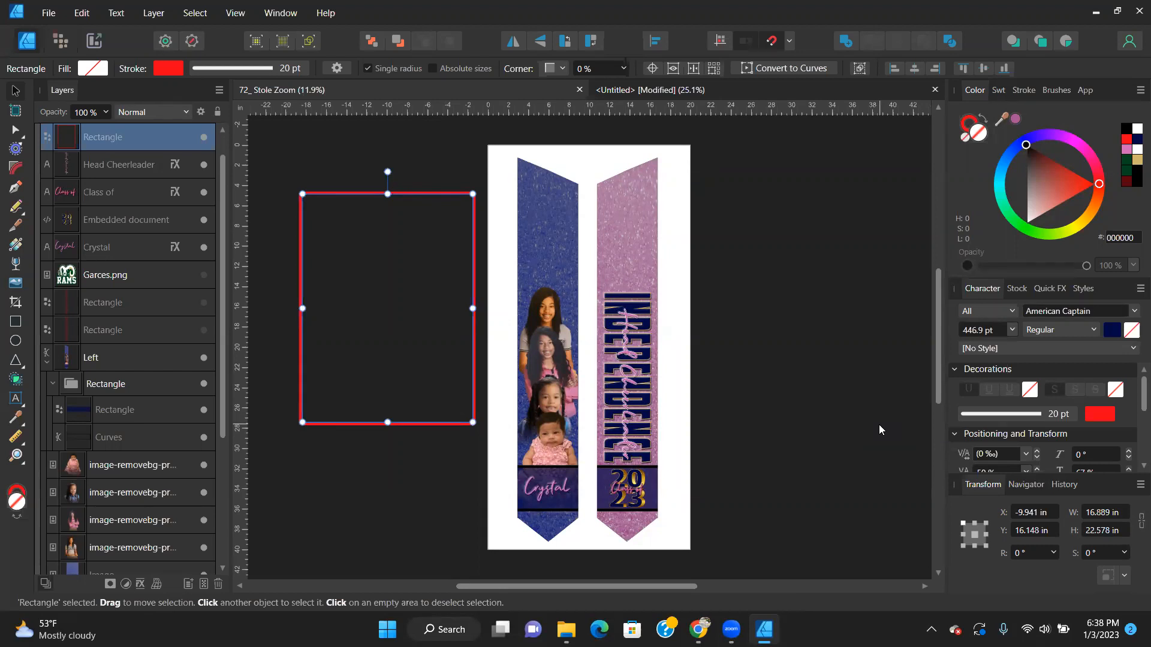
pyautogui.click(1106, 513)
pyautogui.write('12.5')
pyautogui.press('Return')
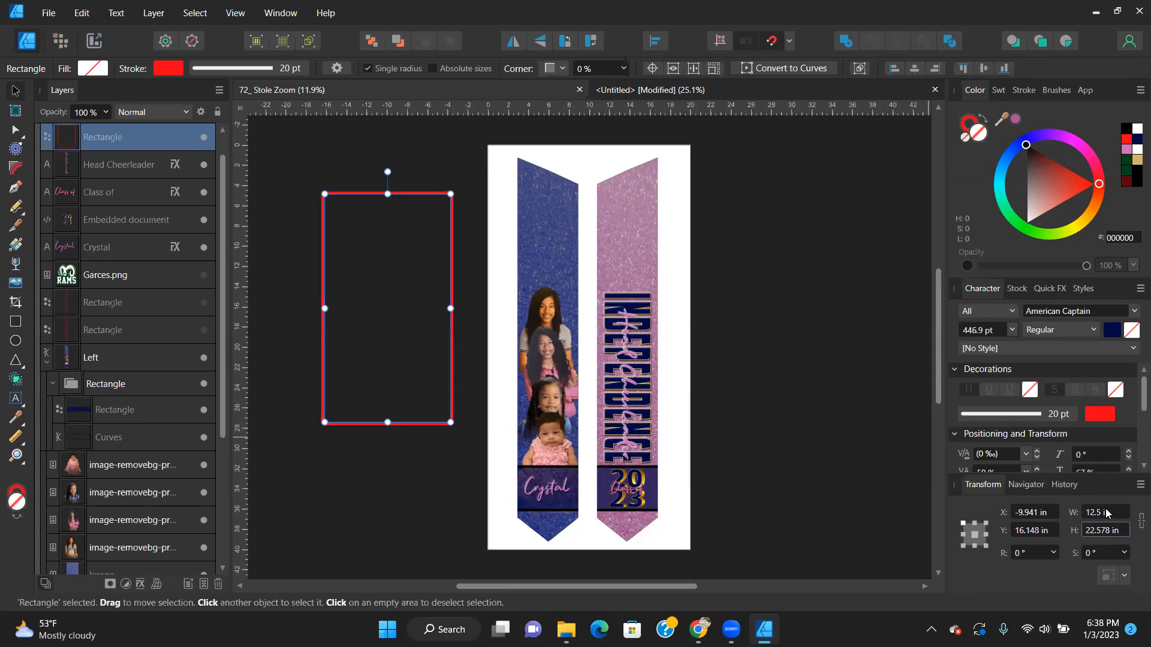
pyautogui.write('18.5')
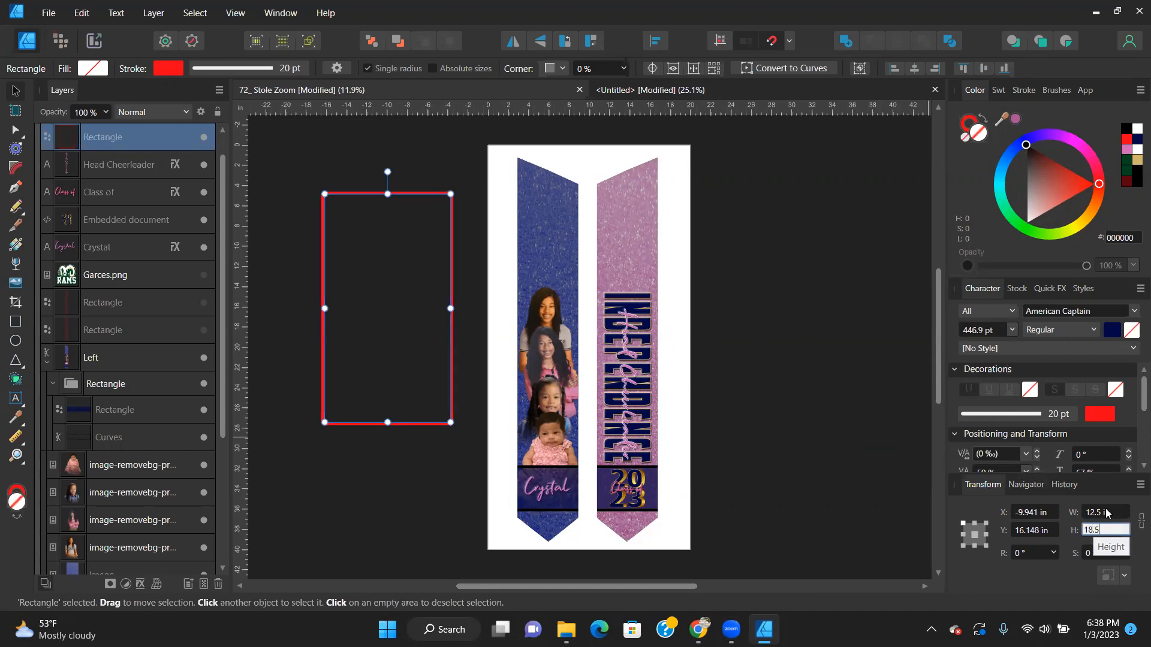
pyautogui.press('Return')
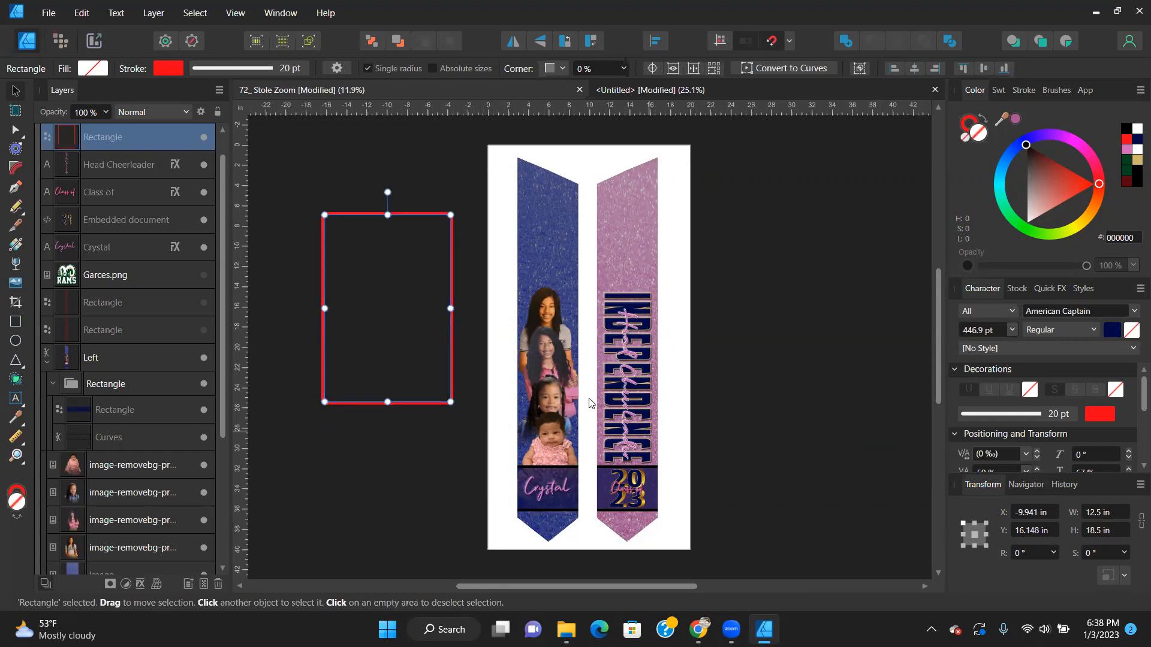
pyautogui.moveTo(403, 346); pyautogui.dragTo(582, 491)
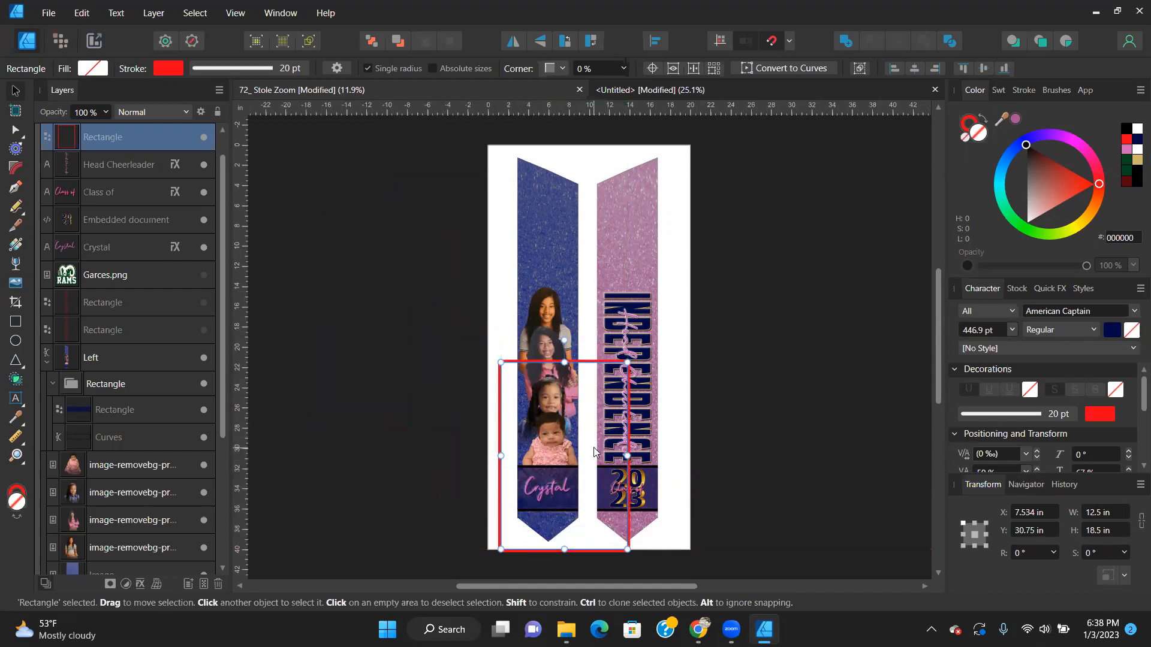
pyautogui.moveTo(586, 401); pyautogui.dragTo(405, 336)
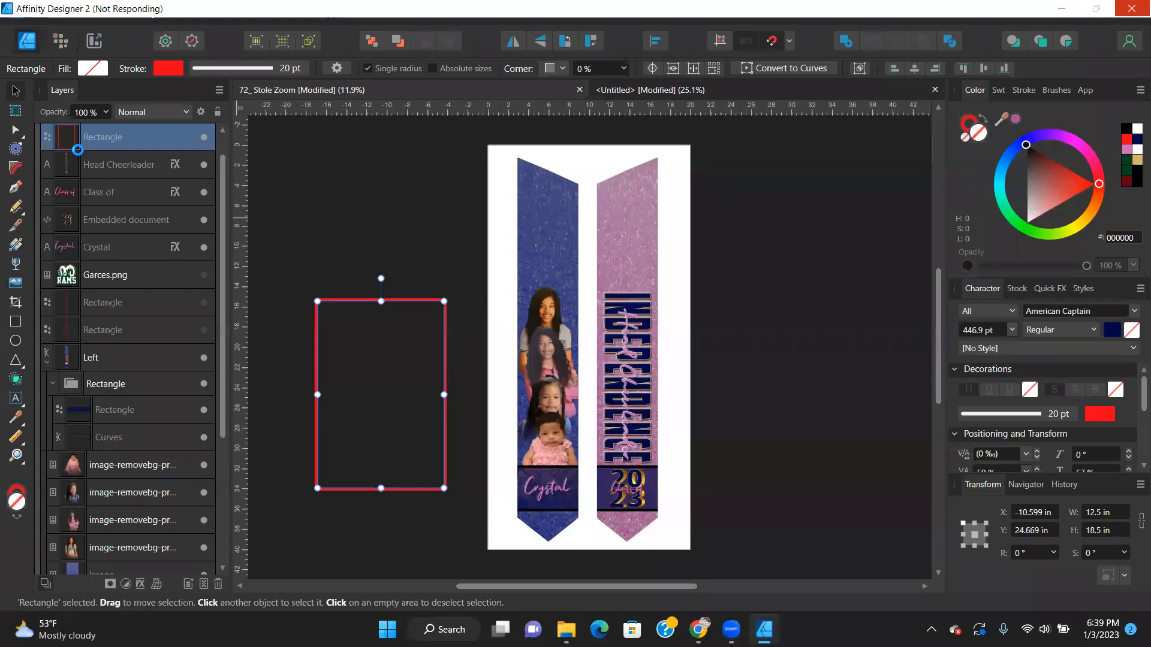
# Nest the Head Cheerleader text layer inside the Right panel layer.
pyautogui.doubleClick(91, 165)
pyautogui.click(71, 170)
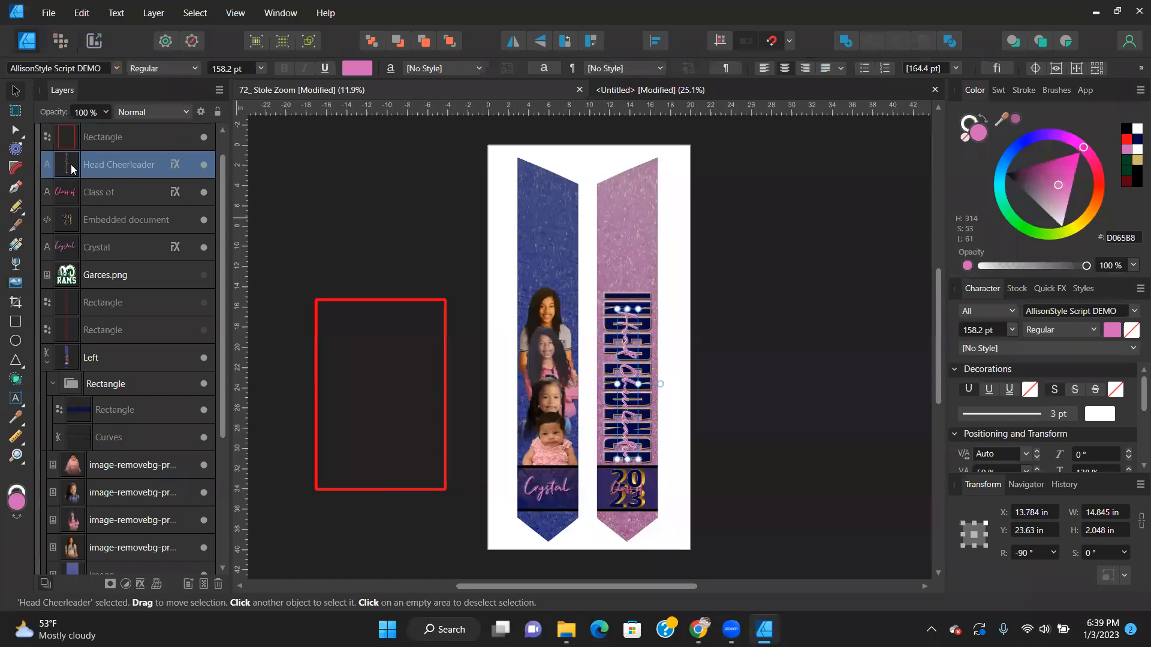
pyautogui.moveTo(70, 160); pyautogui.dragTo(56, 478)
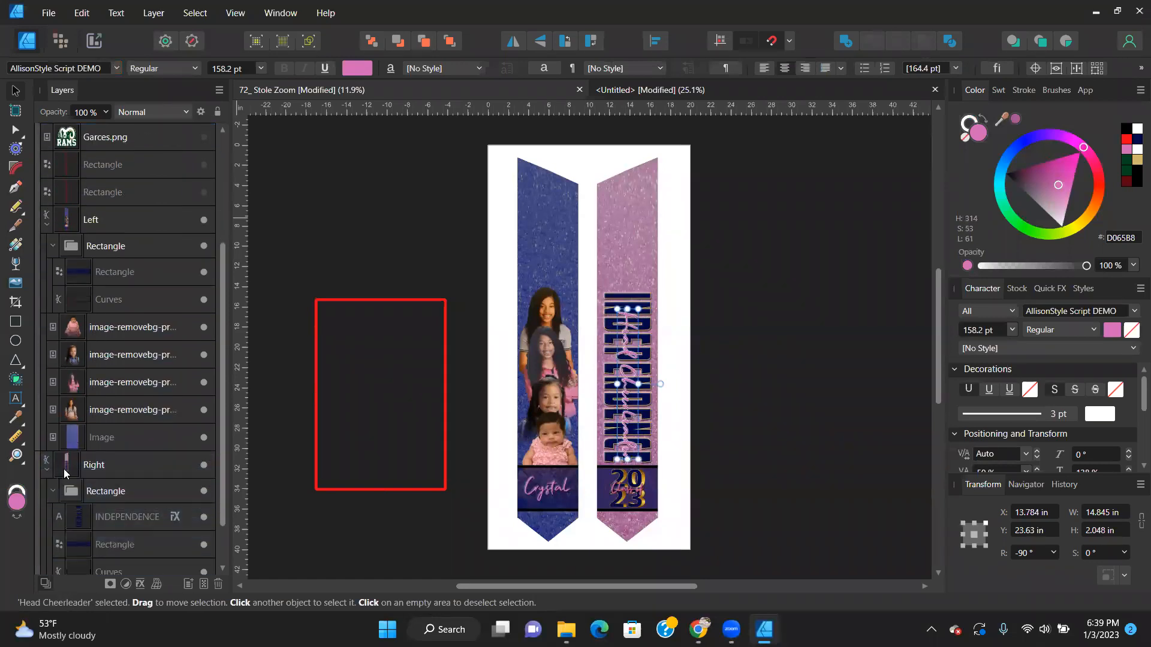
pyautogui.scroll(5, 104, 325)
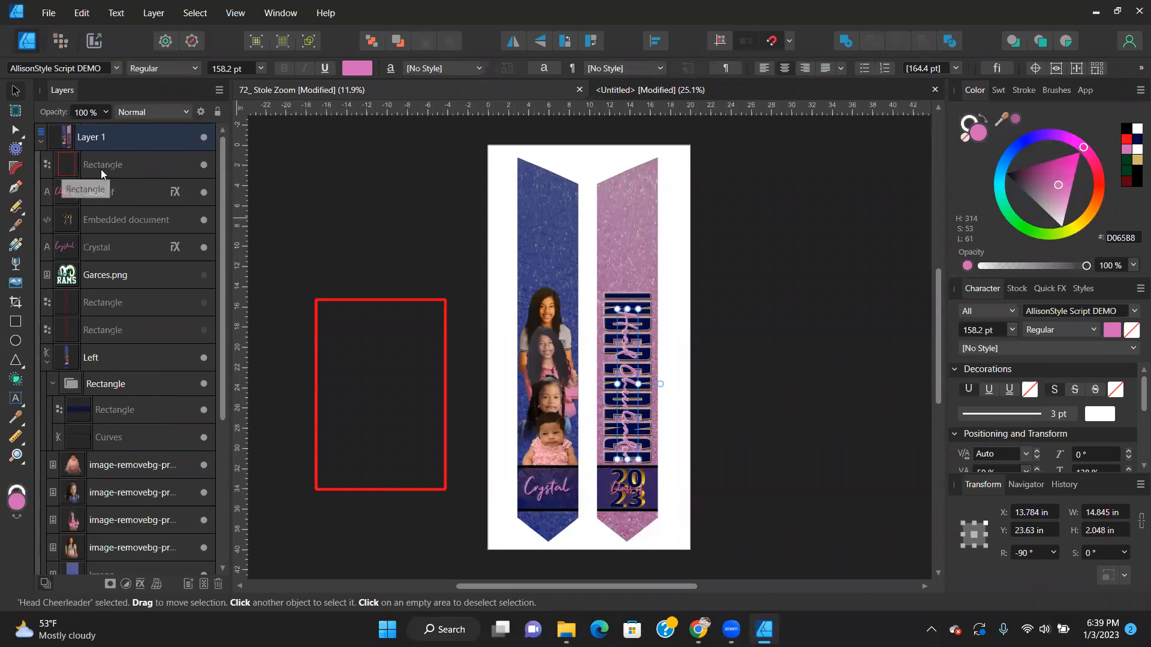
# Nest the Class of text and the embedded document together inside the Right panel layer.
pyautogui.click(107, 205)
pyautogui.keyDown('shift'); pyautogui.click(101, 219); pyautogui.keyUp('shift')
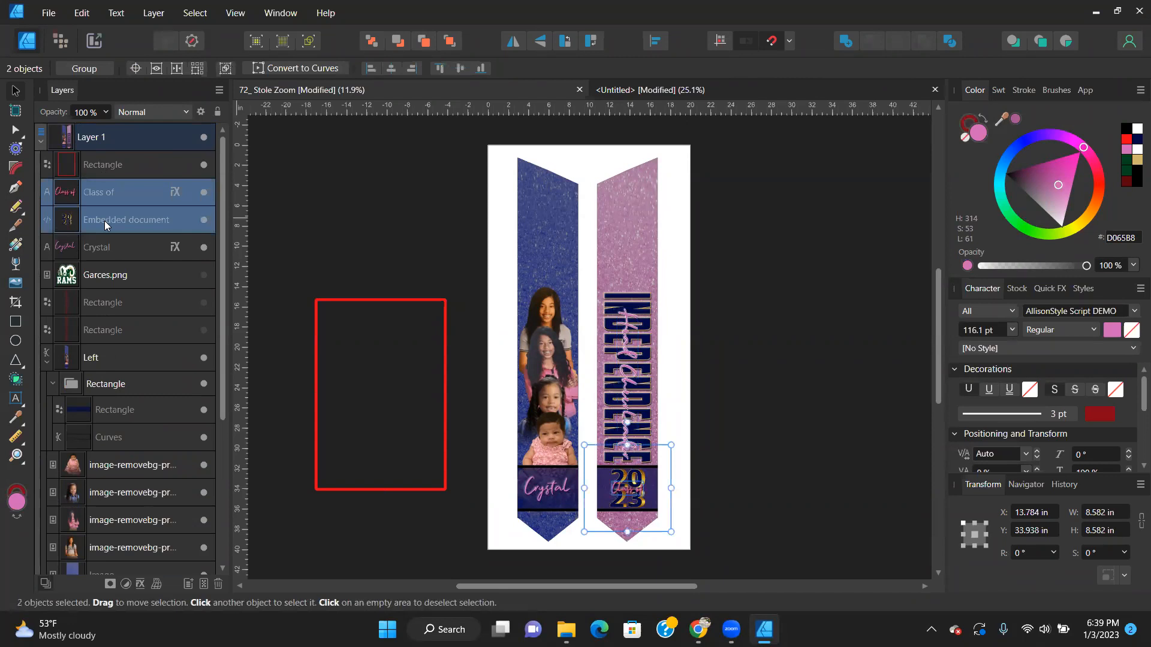
pyautogui.moveTo(104, 221); pyautogui.dragTo(48, 476)
pyautogui.moveTo(87, 432); pyautogui.dragTo(45, 499)
pyautogui.scroll(3, 123, 195)
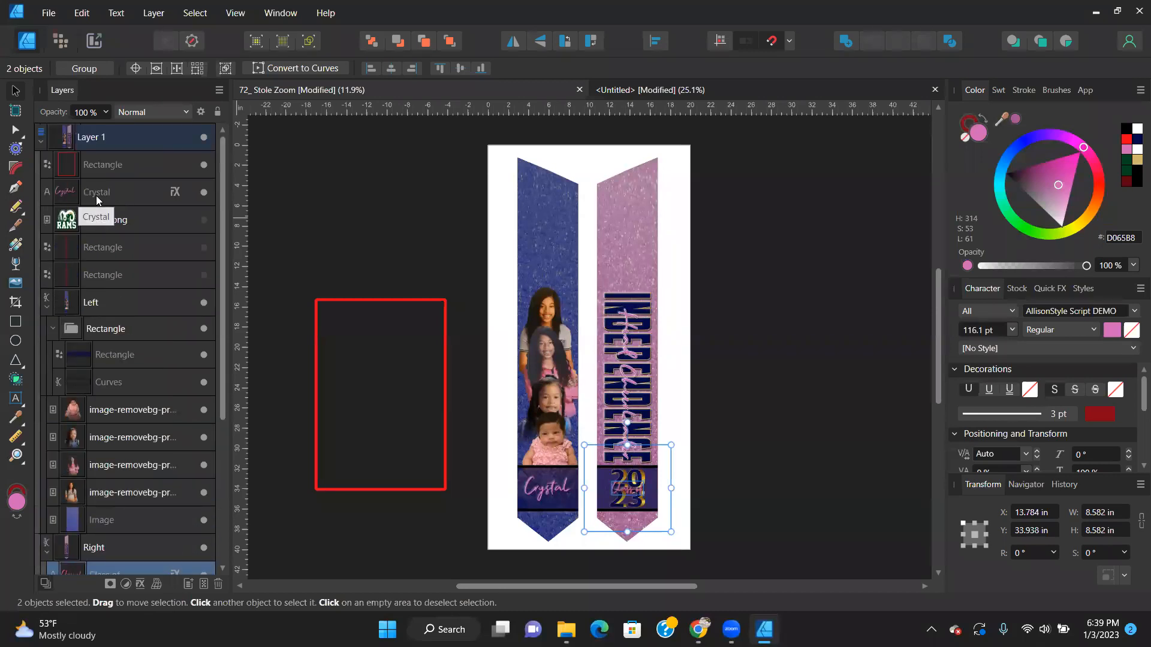
# Nest the student's name text inside the Left panel layer and collapse the Left and Right layers.
pyautogui.click(95, 193)
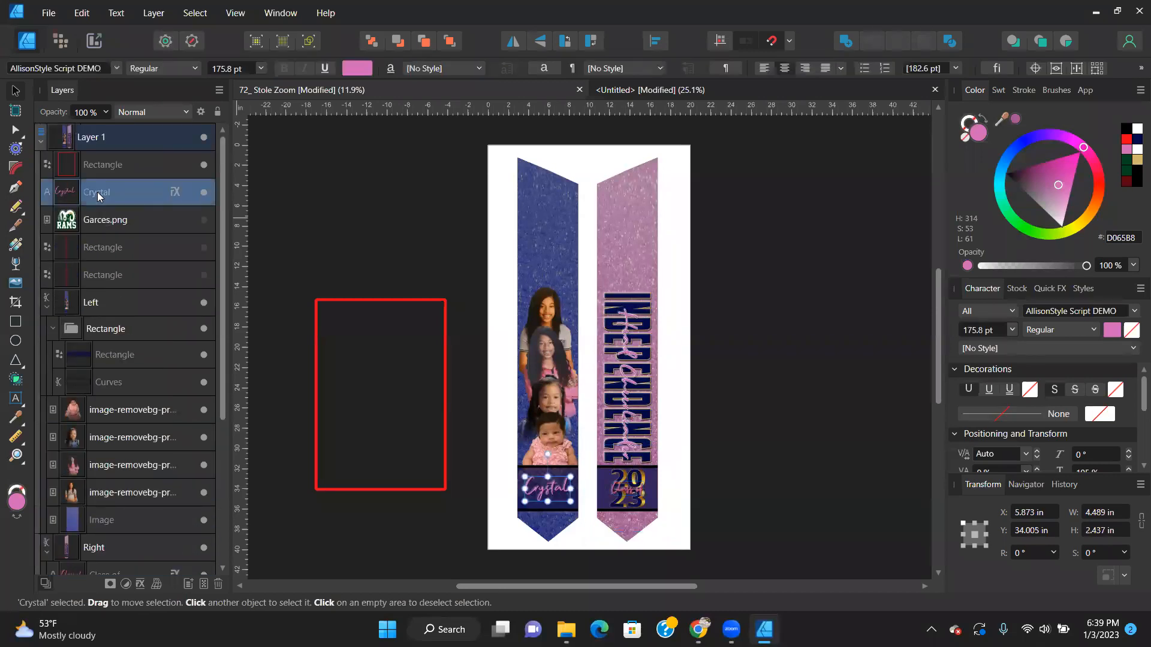
pyautogui.moveTo(99, 194); pyautogui.dragTo(88, 323)
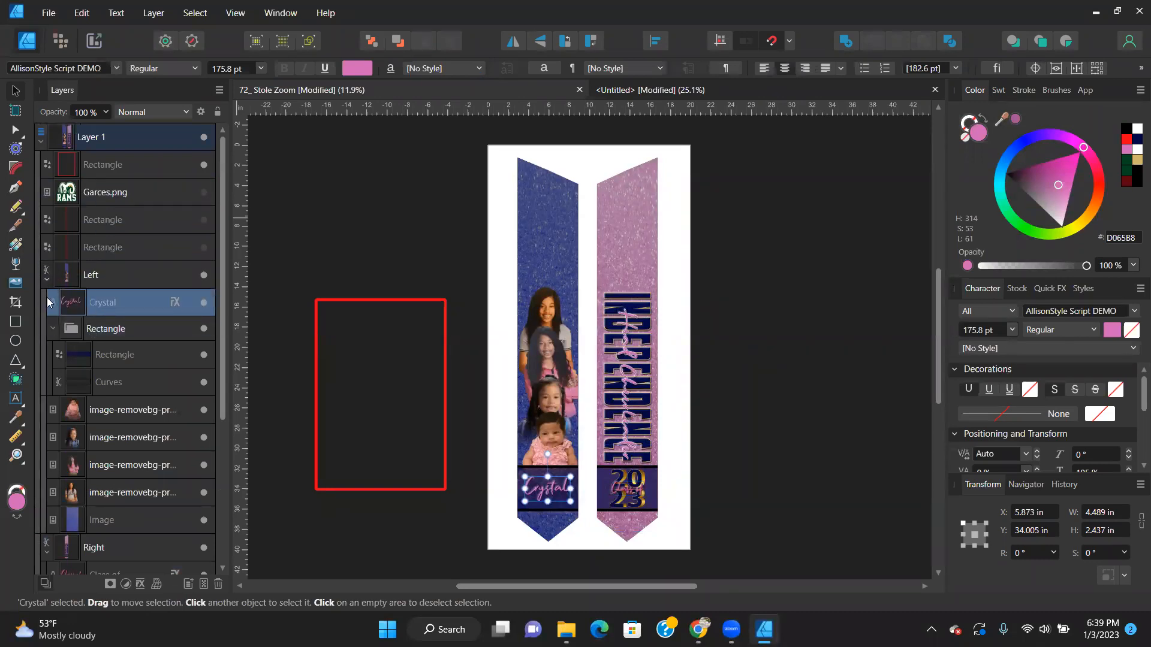
pyautogui.click(47, 280)
pyautogui.click(47, 308)
pyautogui.click(46, 307)
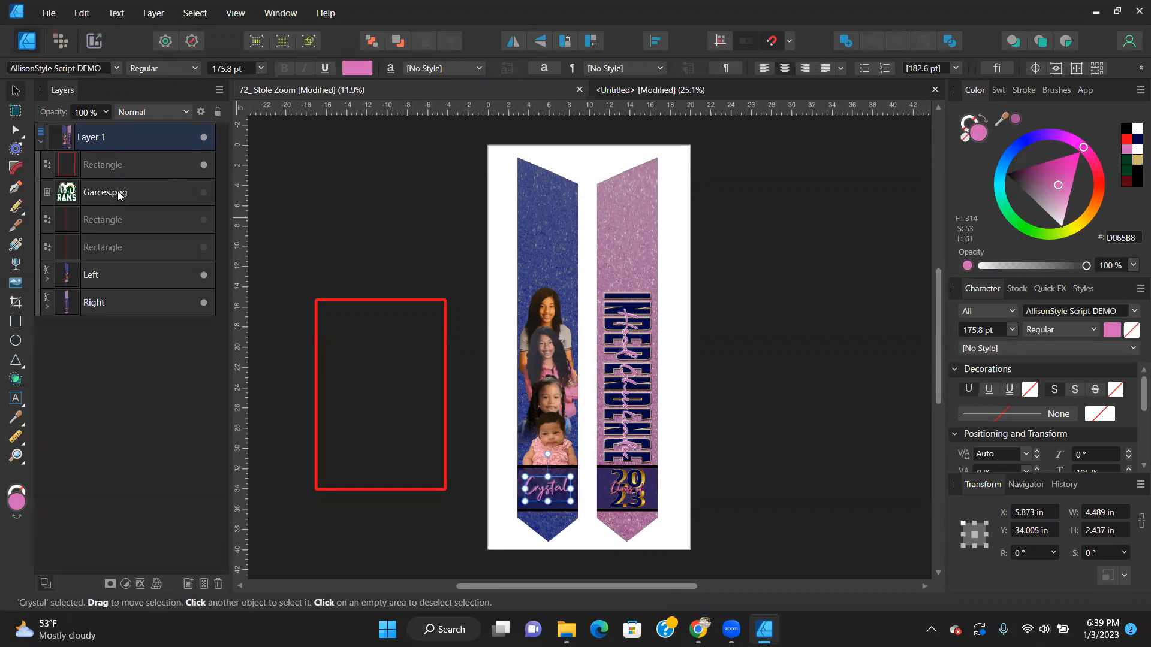
# Delete the hidden Garces.png image and the two hidden rectangles from Layer 1, then clear the selection.
pyautogui.click(119, 195)
pyautogui.press('Delete')
pyautogui.press('Delete')
pyautogui.press('Delete')
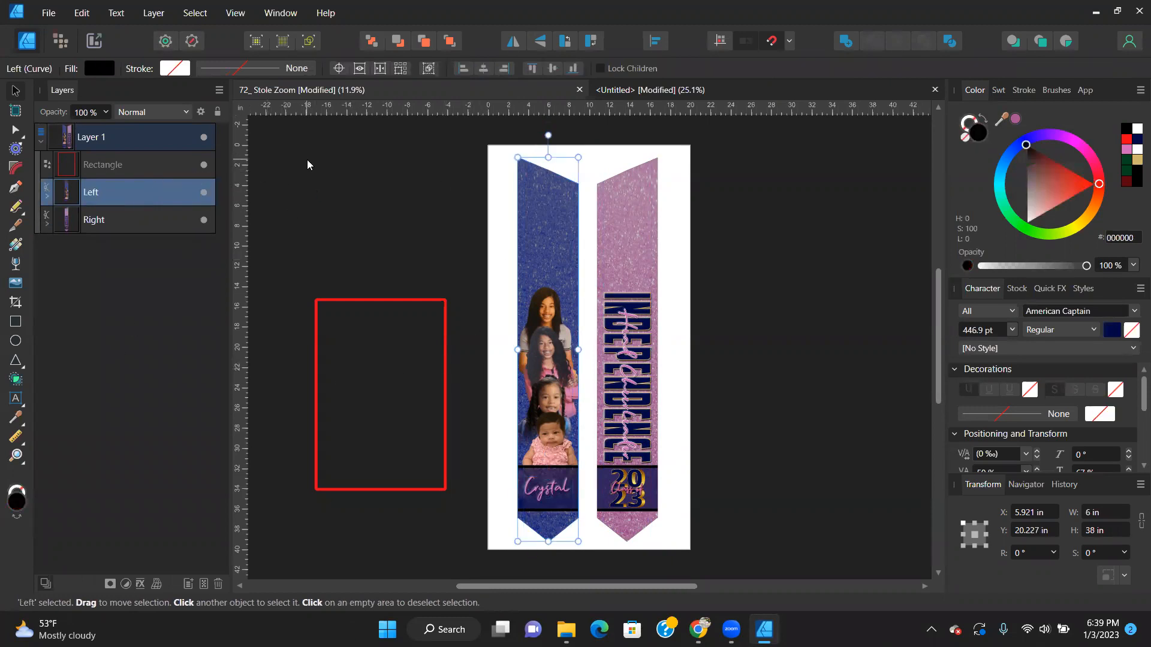
pyautogui.doubleClick(108, 198)
pyautogui.click(287, 227)
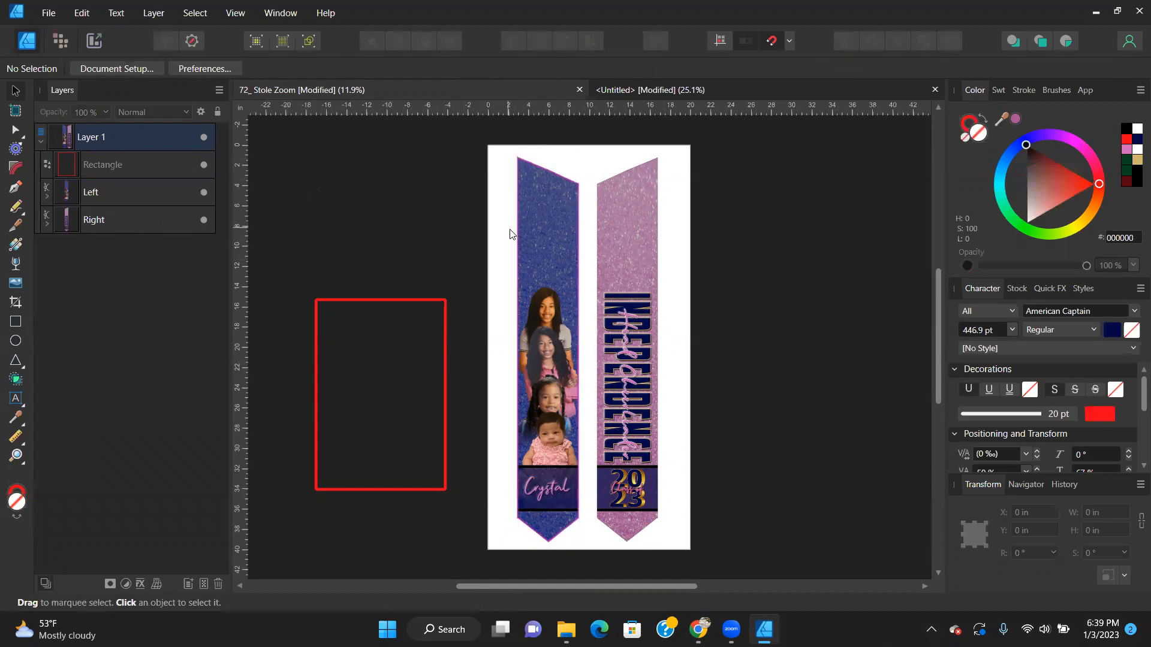
# Move the Left panel to X 7 in, Y 20 in and the Right panel against it at X 13 in, Y 20 in.
pyautogui.click(548, 247)
pyautogui.moveTo(549, 243); pyautogui.dragTo(557, 243)
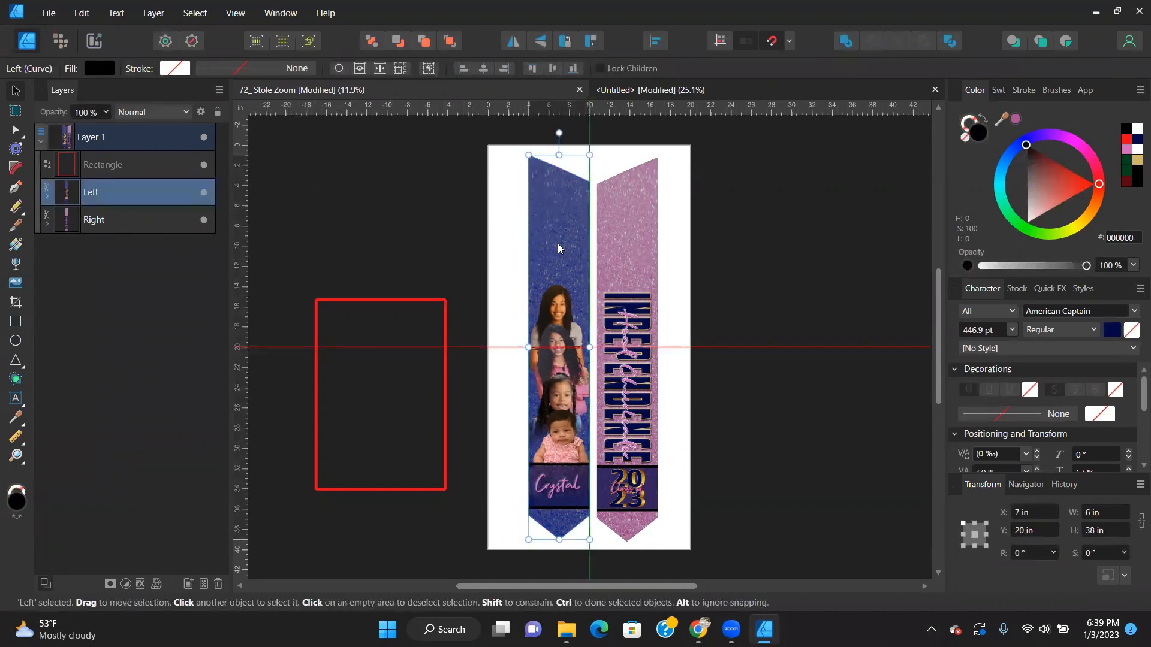
pyautogui.click(635, 223)
pyautogui.moveTo(638, 236); pyautogui.dragTo(633, 232)
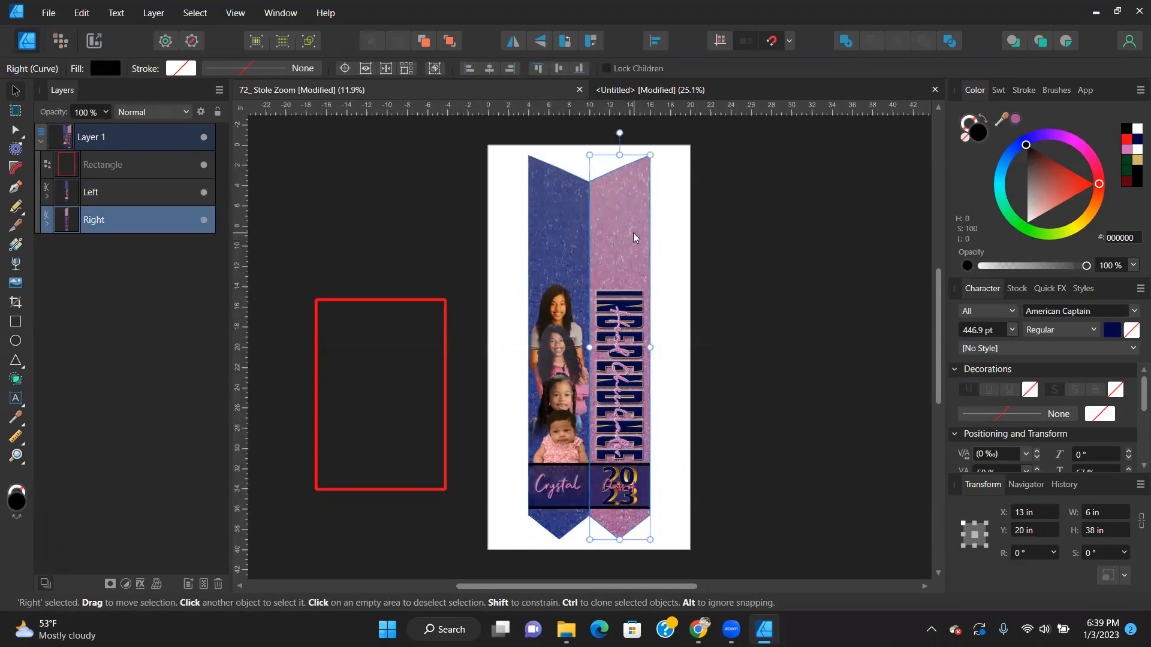
pyautogui.keyDown('shift'); pyautogui.click(560, 242); pyautogui.keyUp('shift')
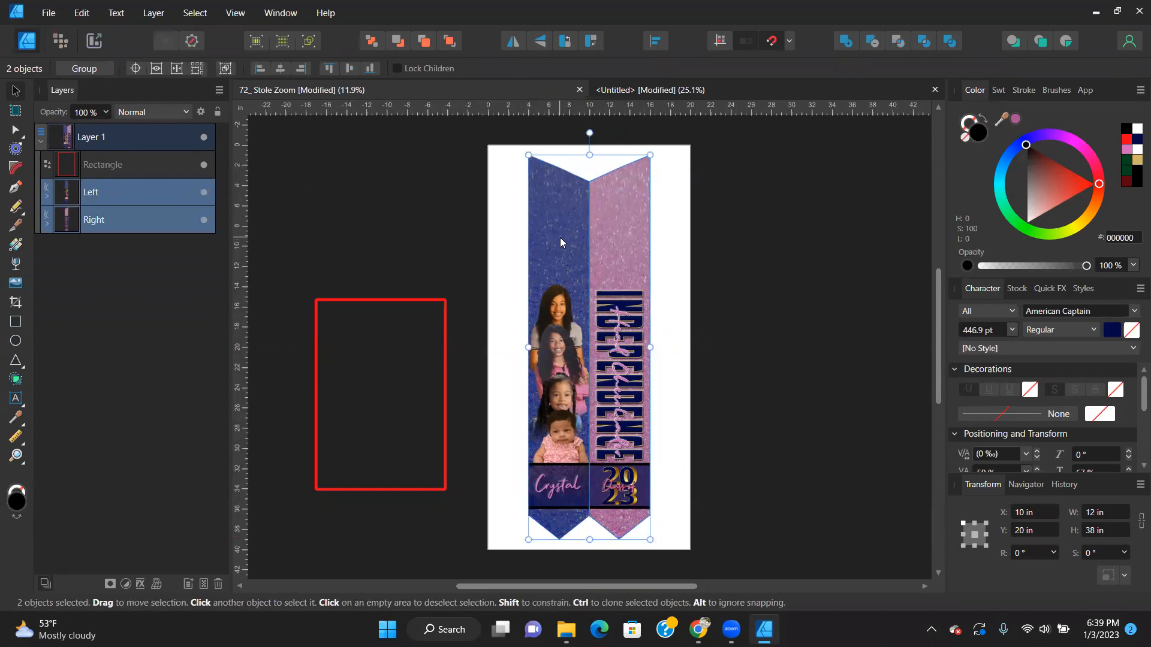
pyautogui.click(755, 329)
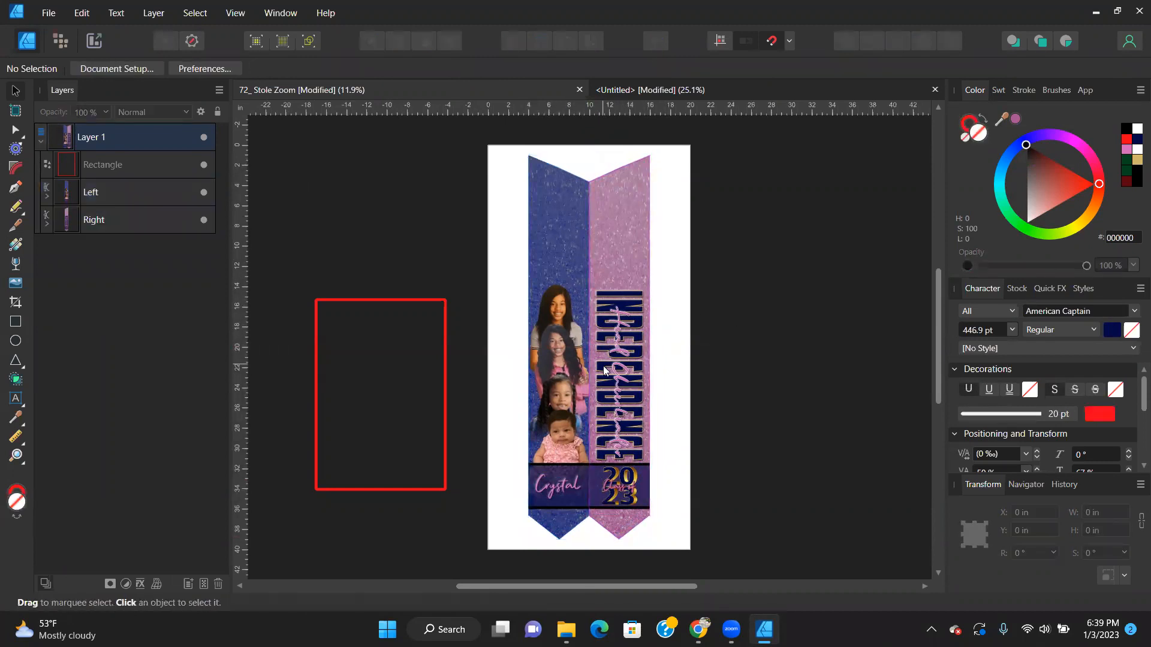
# Nudge the Right panel sideways to about X 13.31 in to leave a narrow gap, and select both panels.
pyautogui.scroll(3, 603, 370)
pyautogui.click(637, 155)
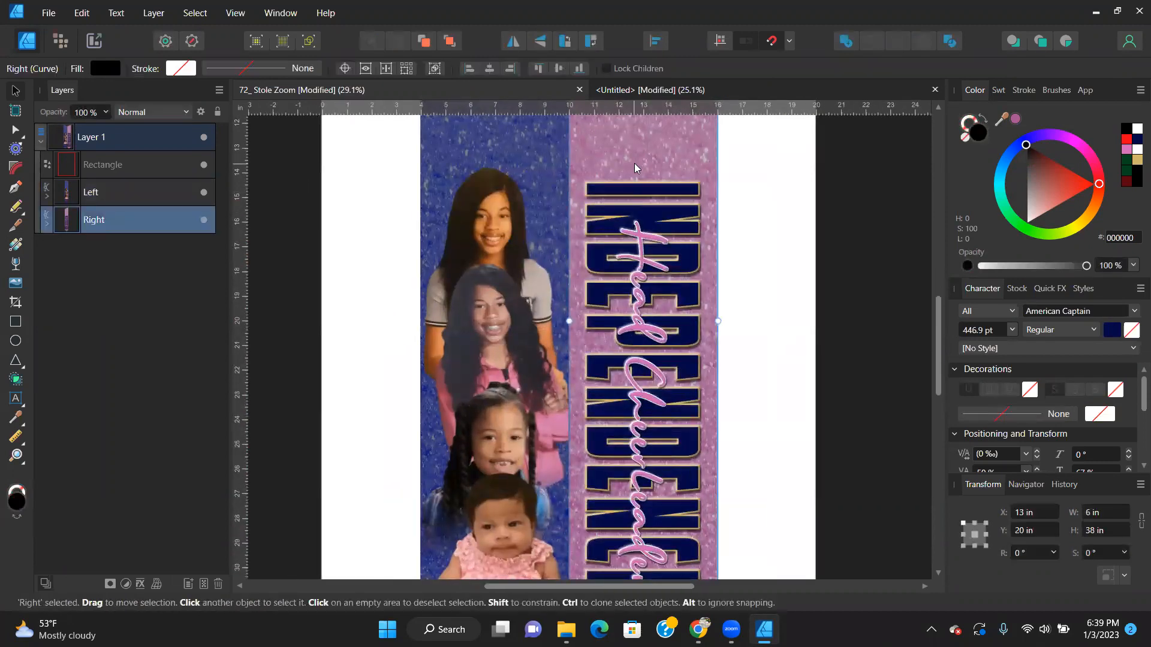
pyautogui.press('Right')
pyautogui.press('Right')
pyautogui.press('Right')
pyautogui.press('Right')
pyautogui.press('Right')
pyautogui.press('Right')
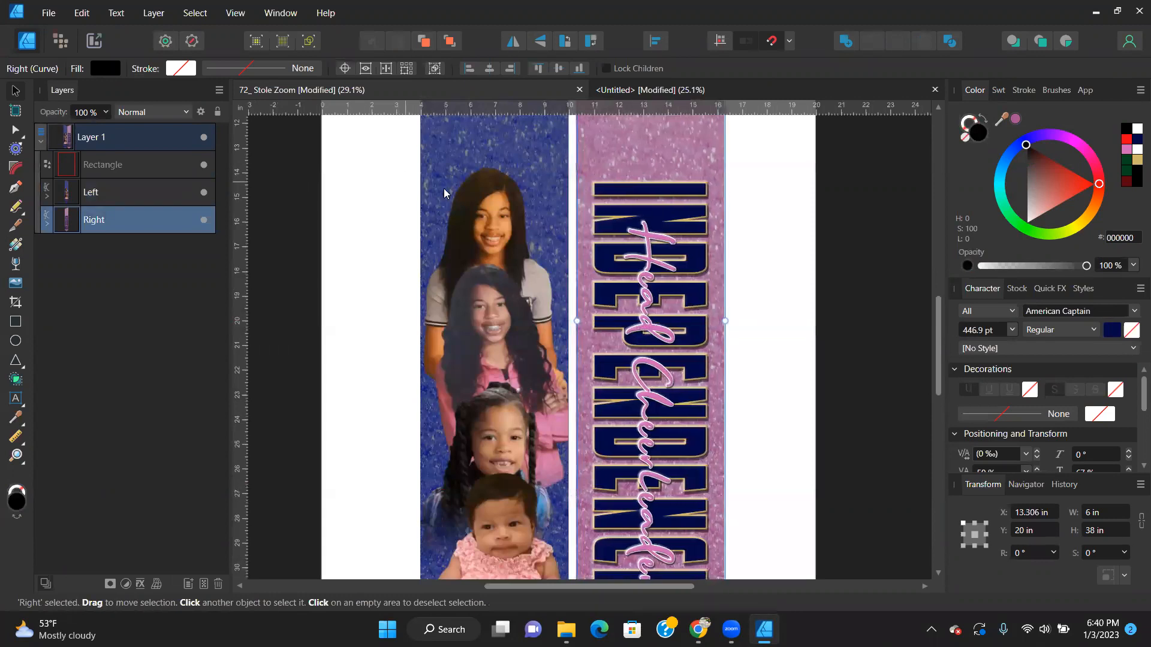
pyautogui.keyDown('shift'); pyautogui.click(500, 174); pyautogui.keyUp('shift')
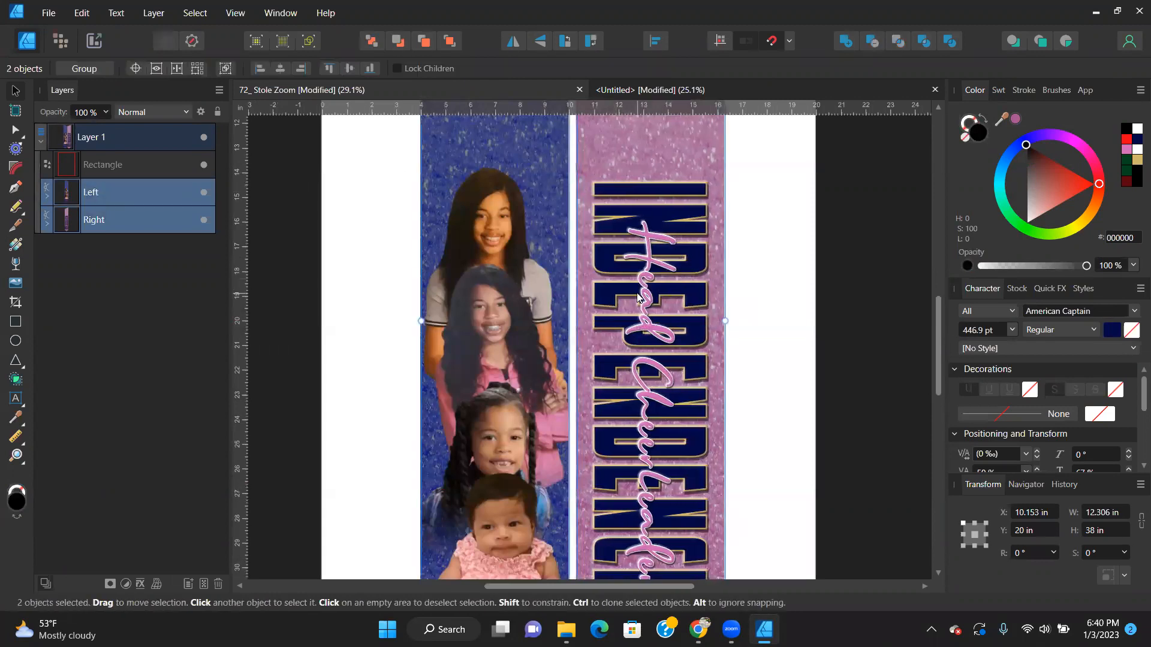
# Move the red rectangle over the lower part of both stole panels, to X 10 in, Y 29.75 in.
pyautogui.scroll(-3, 638, 298)
pyautogui.click(318, 351)
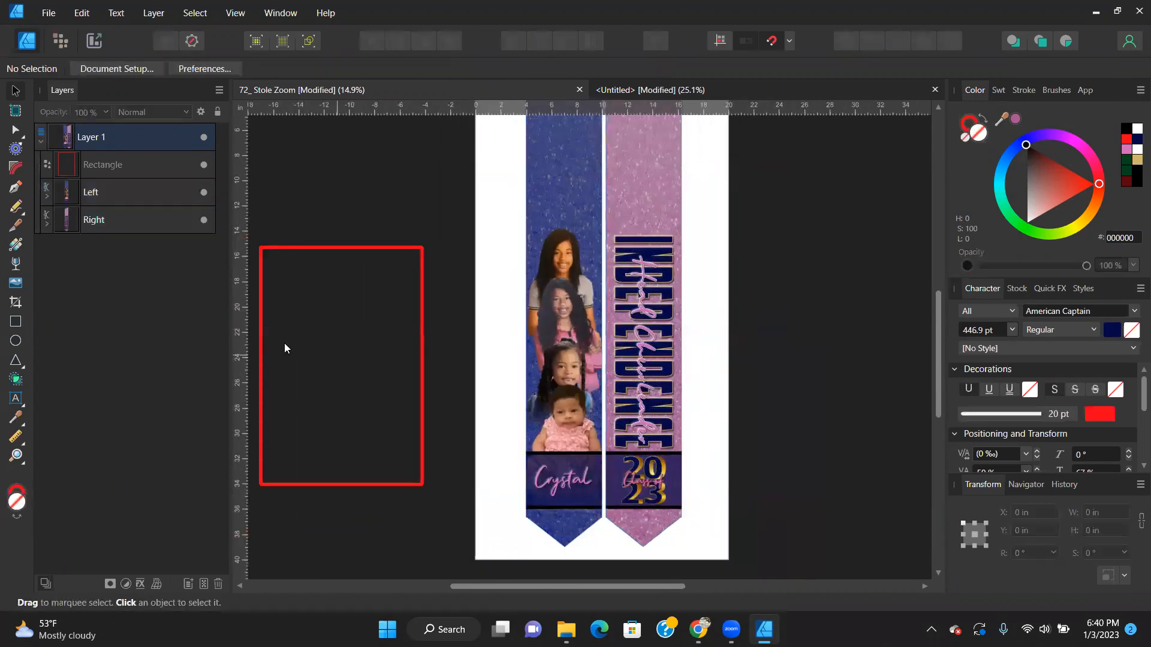
pyautogui.click(343, 249)
pyautogui.moveTo(370, 394); pyautogui.dragTo(630, 459)
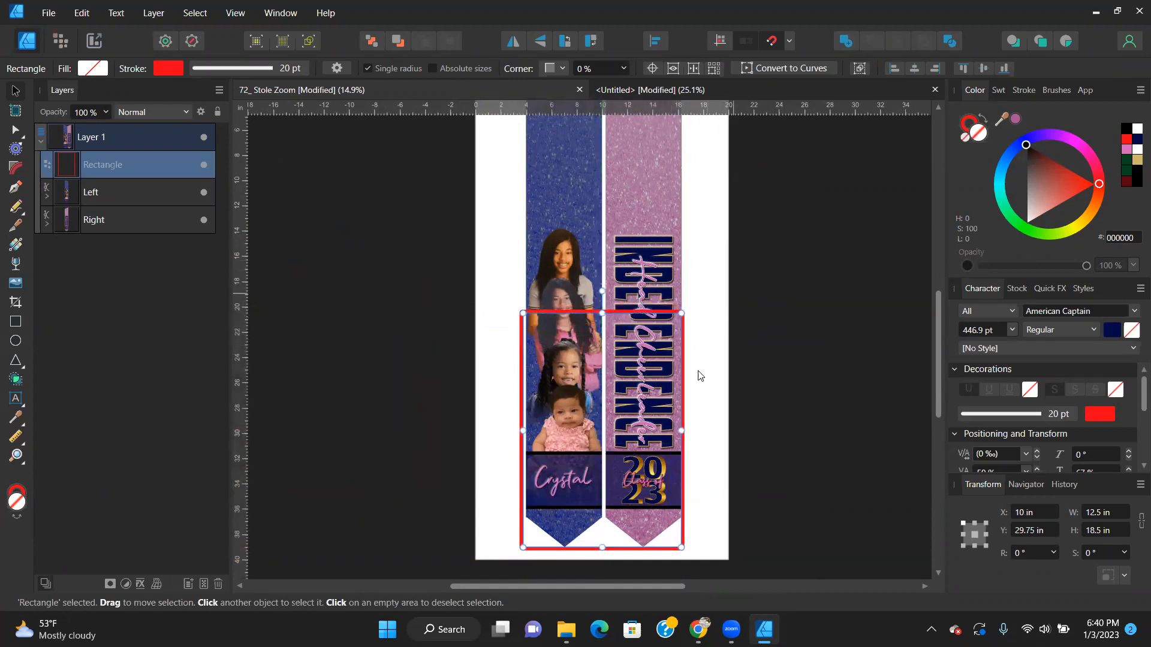
# Set the red rectangle's stroke width to 10 pt and its miter limit to 10.
pyautogui.scroll(2, 678, 393)
pyautogui.scroll(-5, 679, 389)
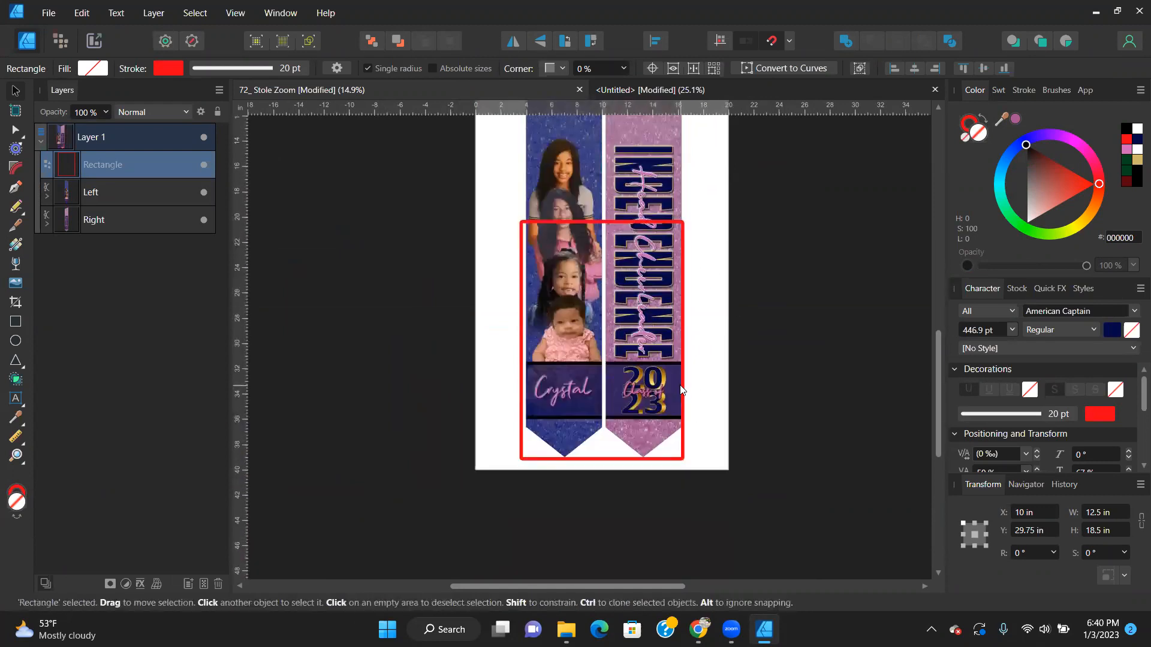
pyautogui.scroll(4, 643, 289)
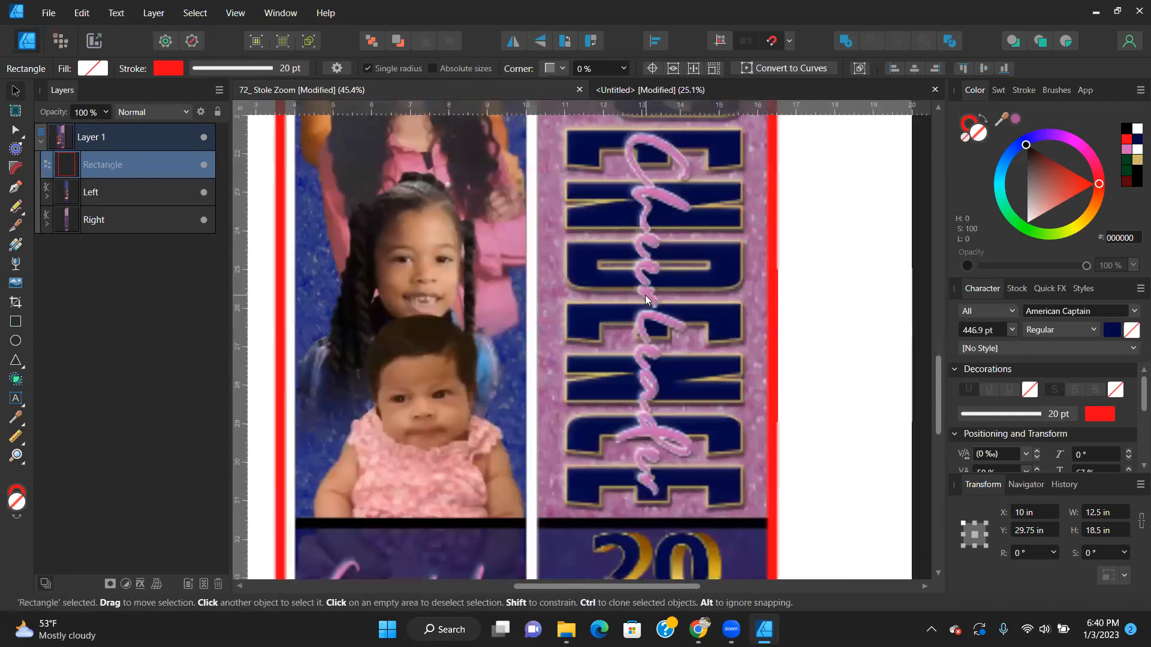
pyautogui.click(1022, 91)
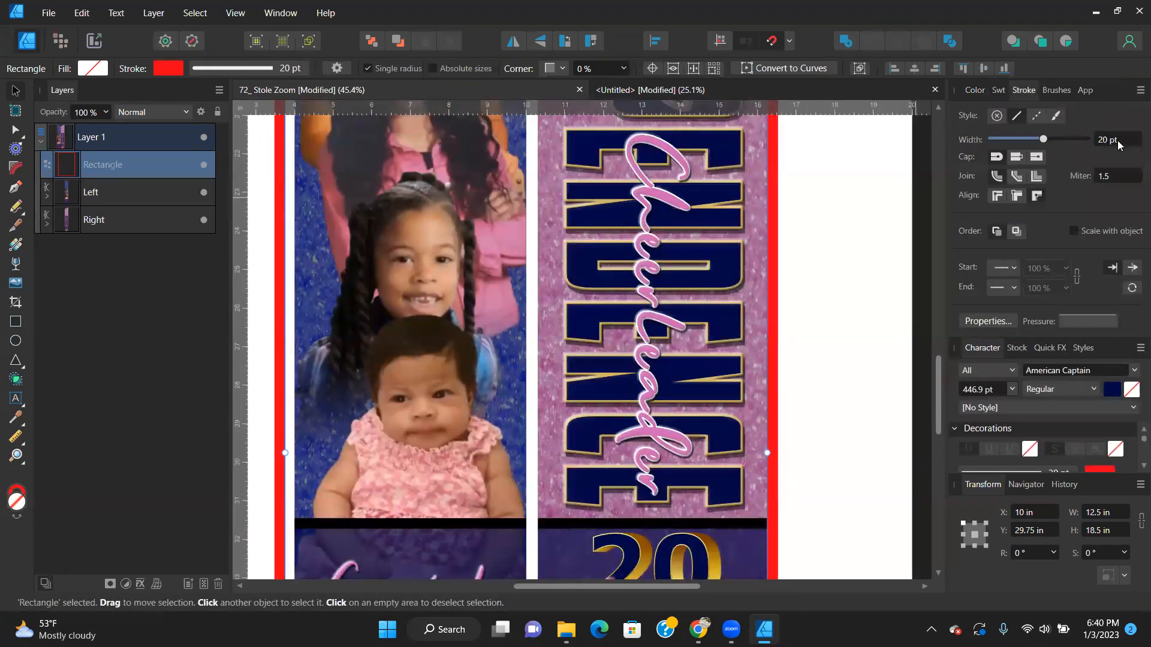
pyautogui.write('10')
pyautogui.press('Return')
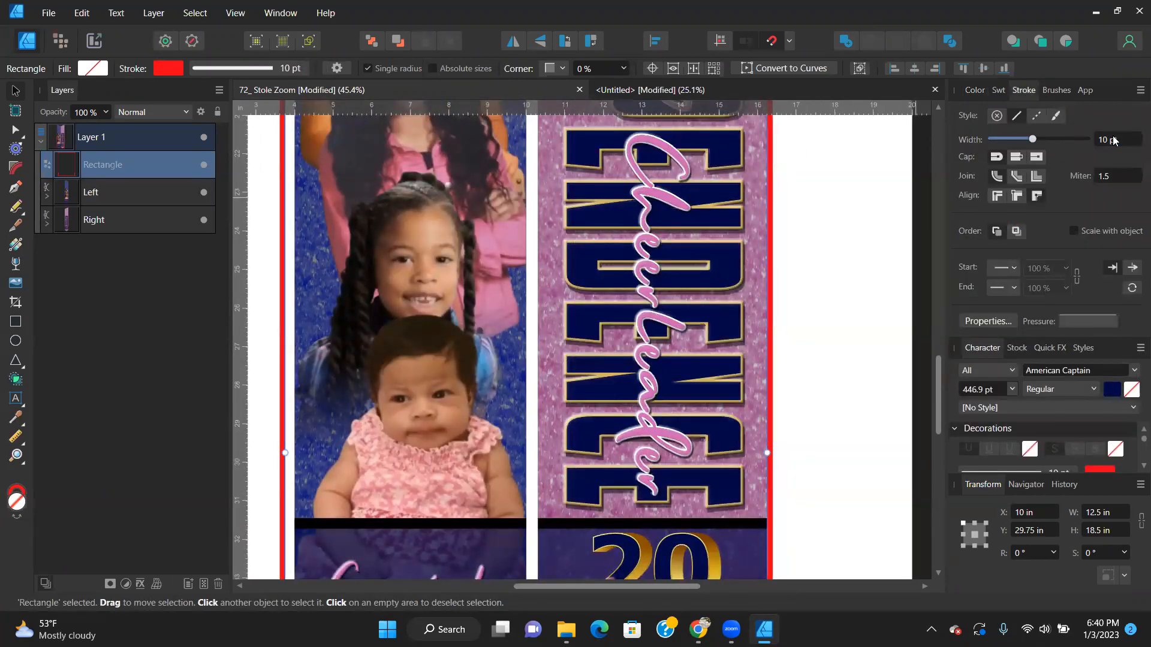
pyautogui.press('Tab')
pyautogui.scroll(5, 1036, 214)
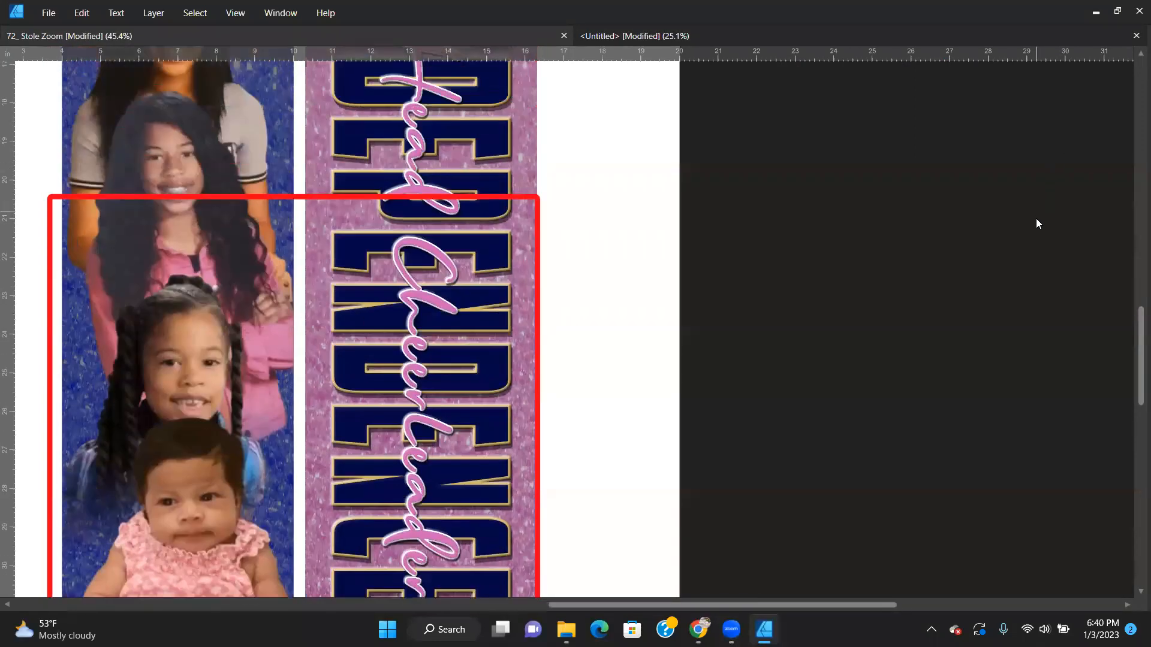
pyautogui.press('Tab')
pyautogui.write('10')
pyautogui.press('Return')
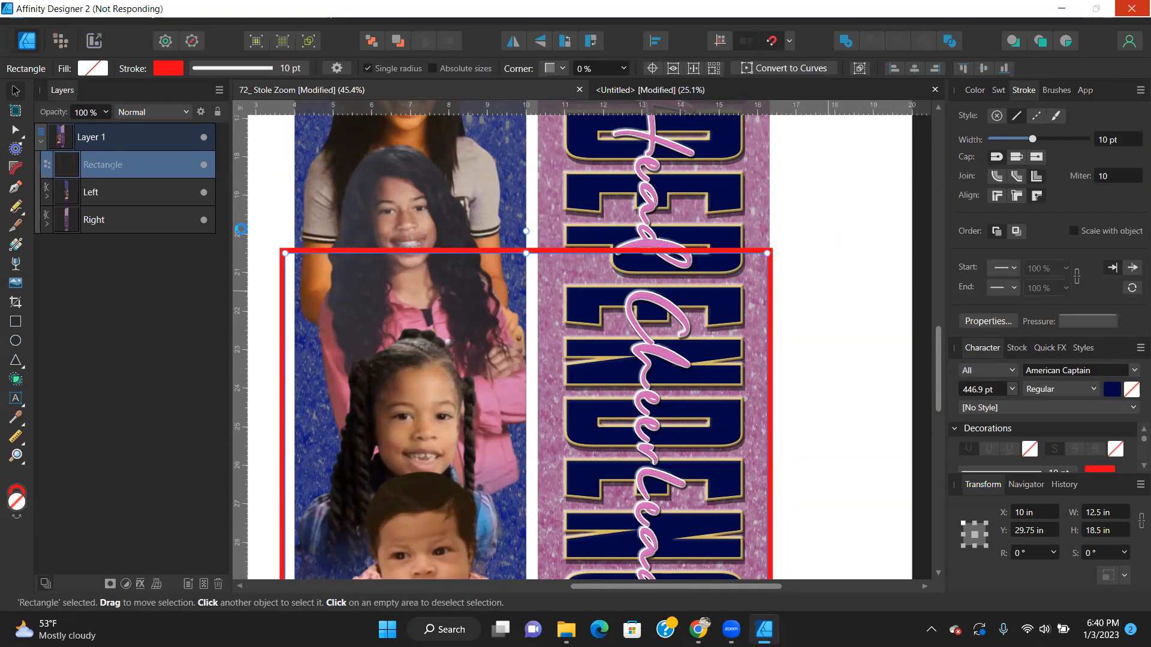
# Move the red rectangle slightly down the stole panels, to about X 10.06 in, Y 30.5 in.
pyautogui.scroll(2, 680, 297)
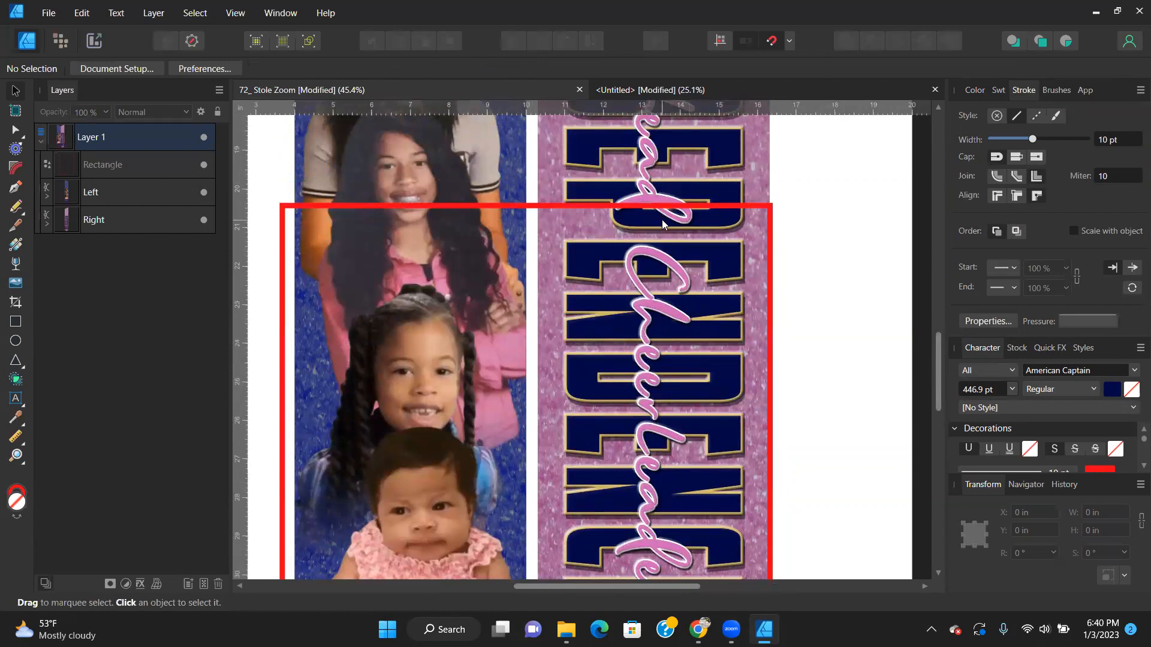
pyautogui.scroll(4, 662, 224)
pyautogui.moveTo(493, 193); pyautogui.dragTo(498, 250)
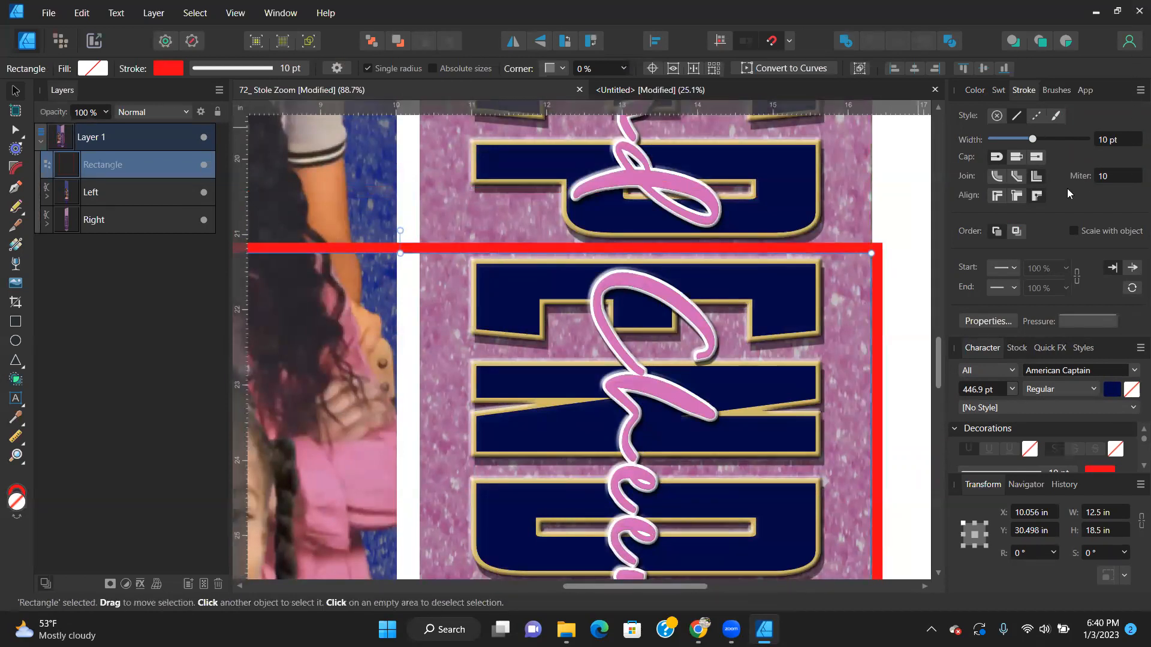
# Thin the red rectangle's stroke to 5 pt and widen the rectangle to 12.75 in.
pyautogui.click(1118, 138)
pyautogui.write('5')
pyautogui.press('Return')
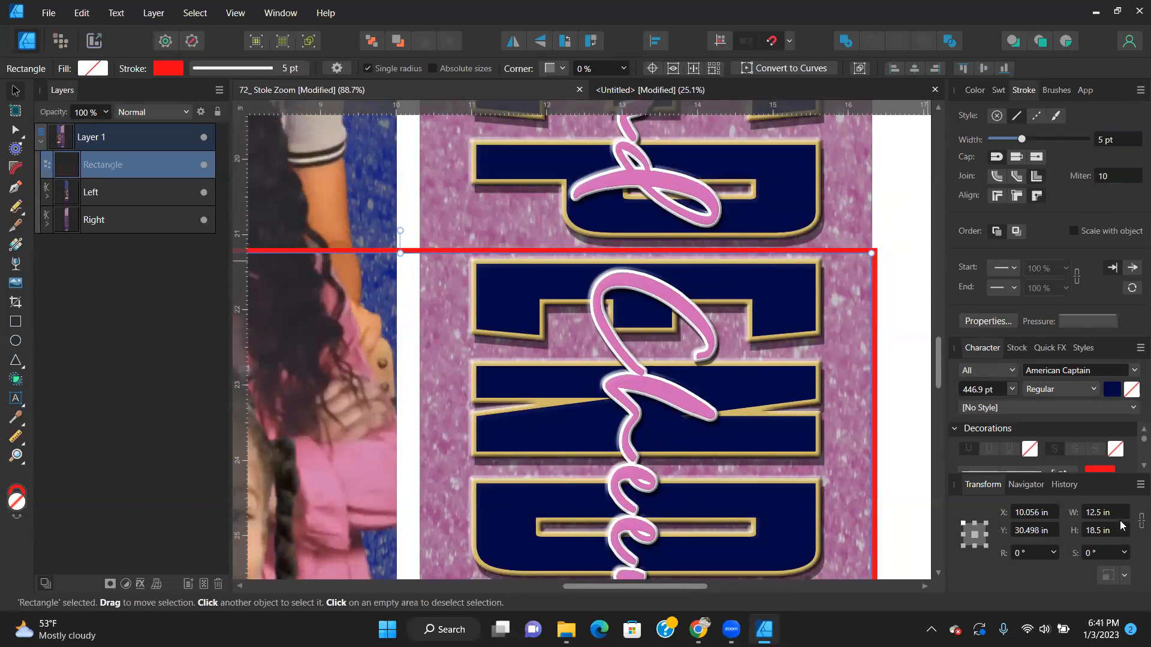
pyautogui.write('12')
pyautogui.press('Return')
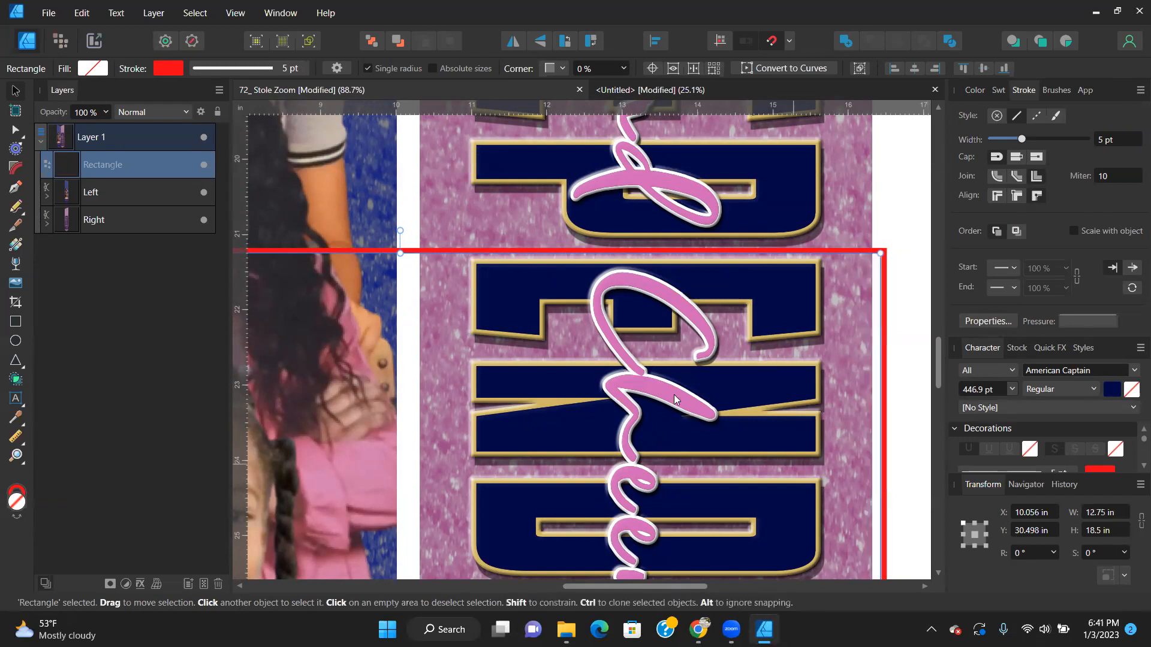
# Examine where the rectangle's upper edge crosses the photos and lettering, and how the frame surrounds the lower part of both panels.
pyautogui.scroll(-2, 670, 273)
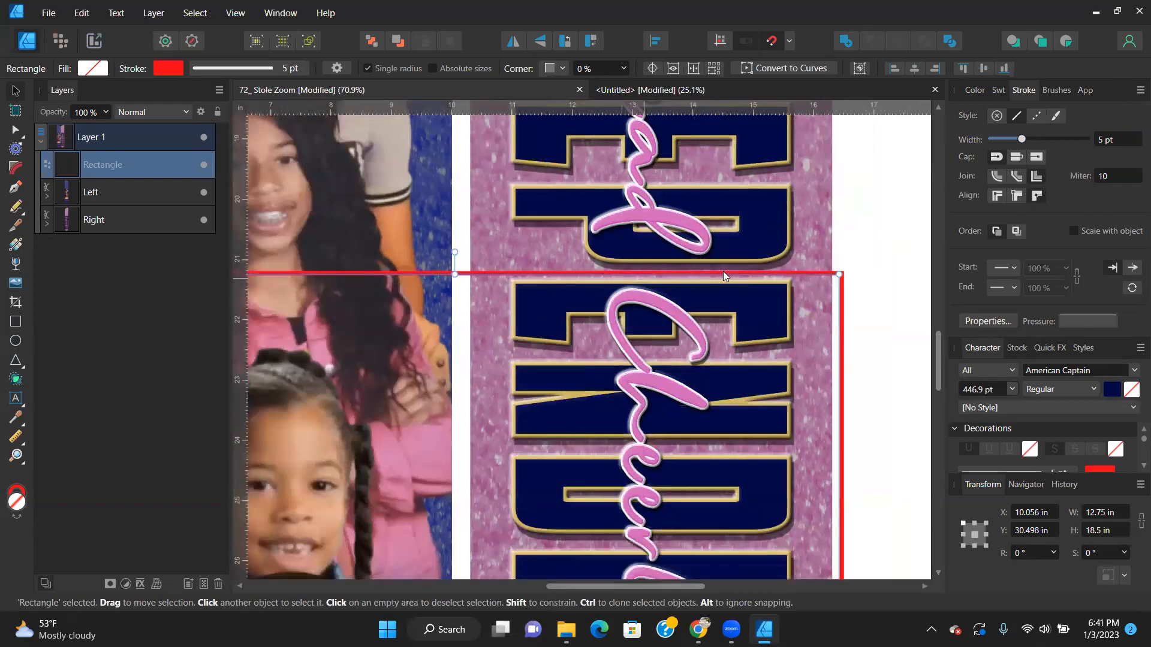
pyautogui.scroll(5, 728, 274)
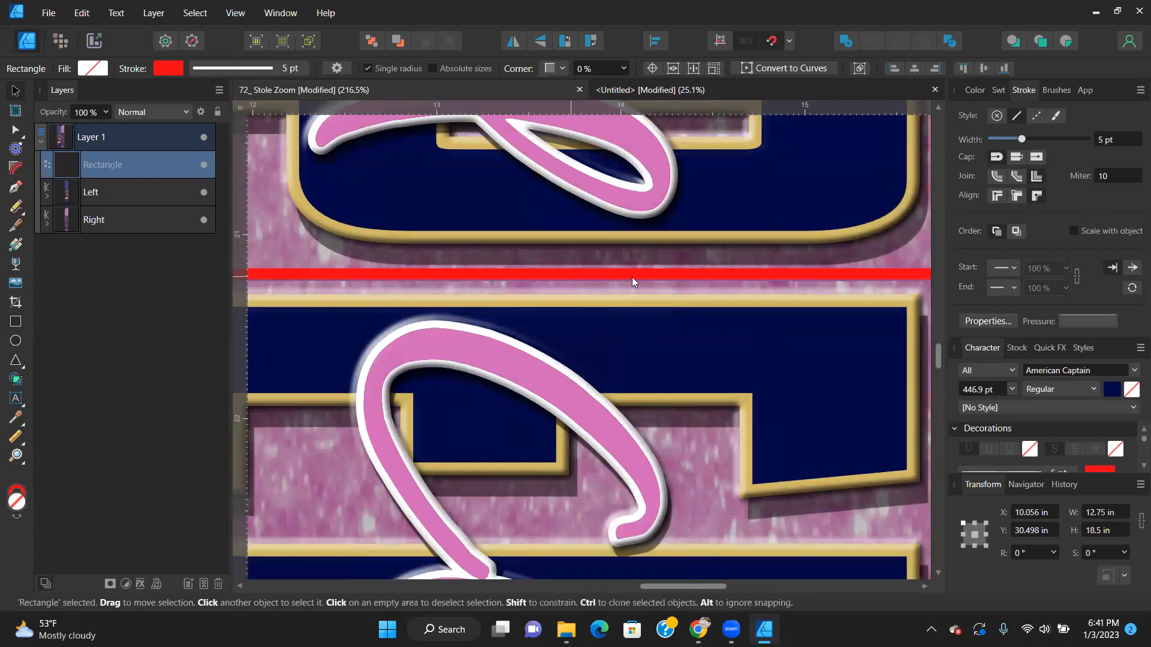
pyautogui.scroll(-3, 729, 302)
pyautogui.scroll(-4, 730, 304)
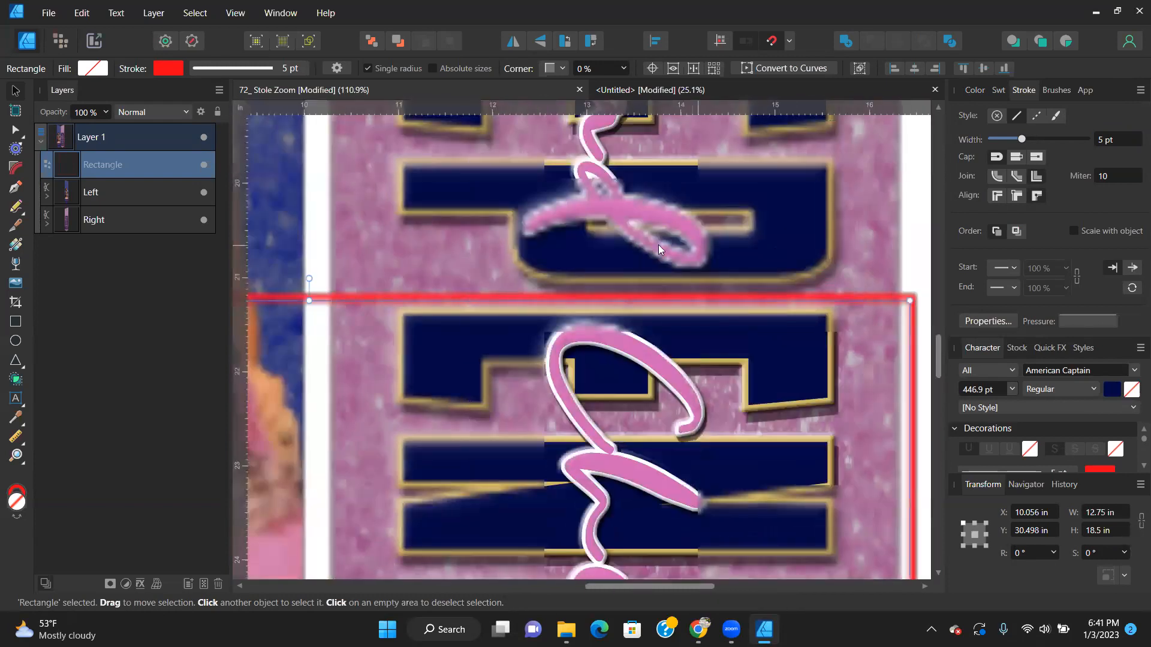
pyautogui.scroll(-1, 717, 269)
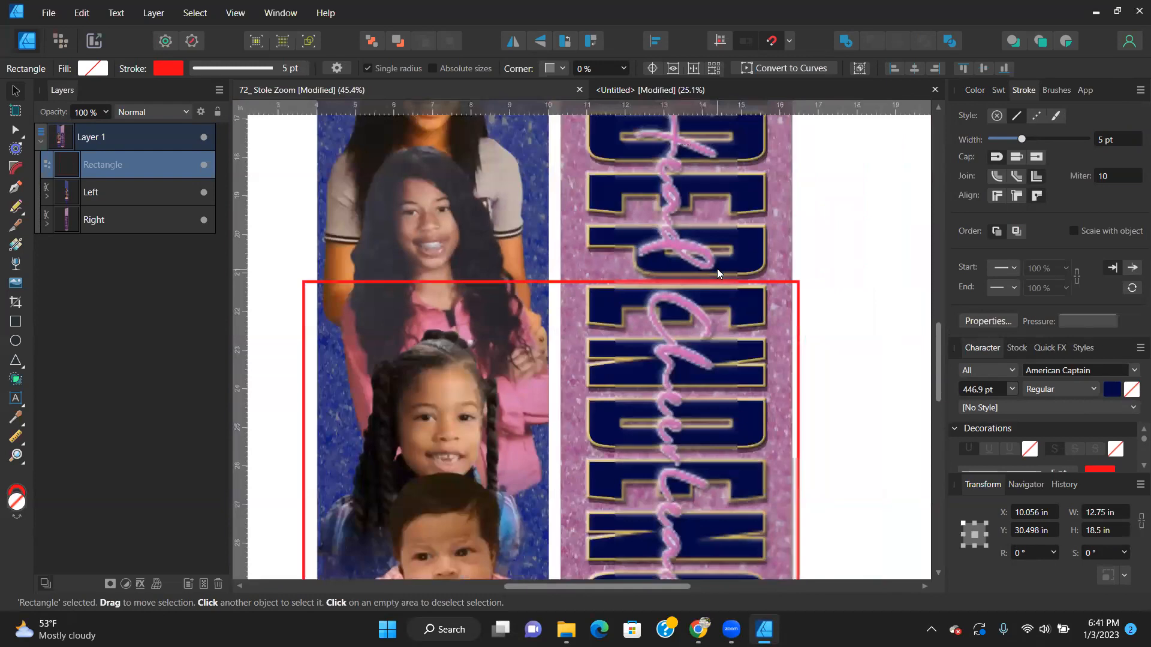
pyautogui.scroll(-1, 510, 285)
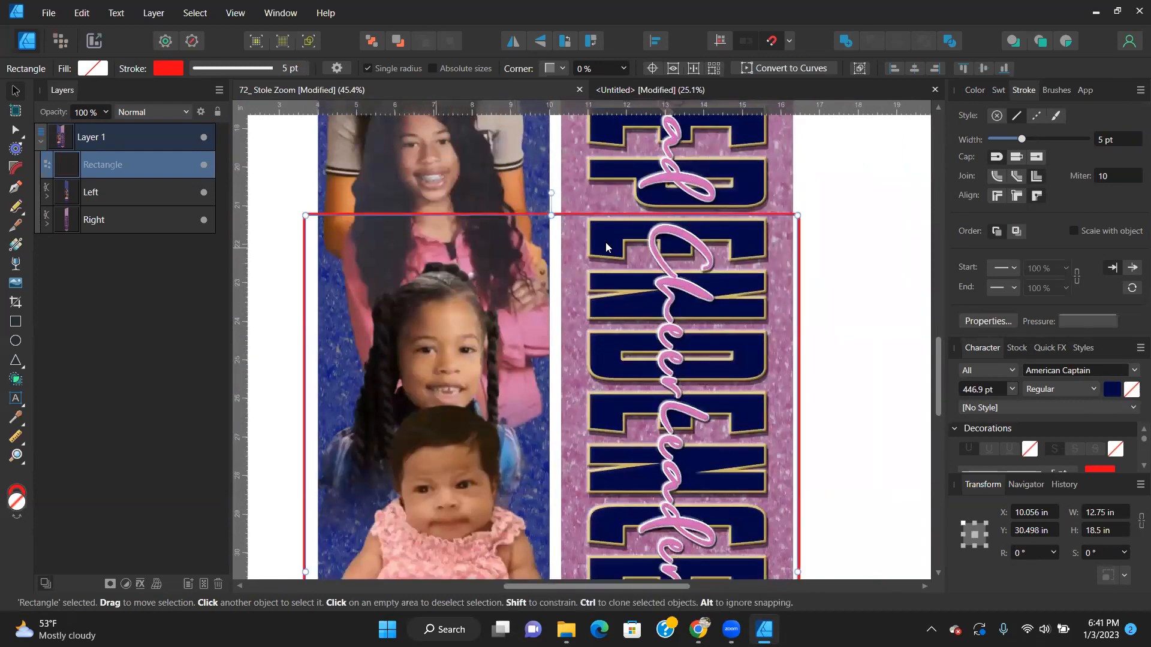
pyautogui.scroll(1, 448, 219)
pyautogui.scroll(3, 448, 219)
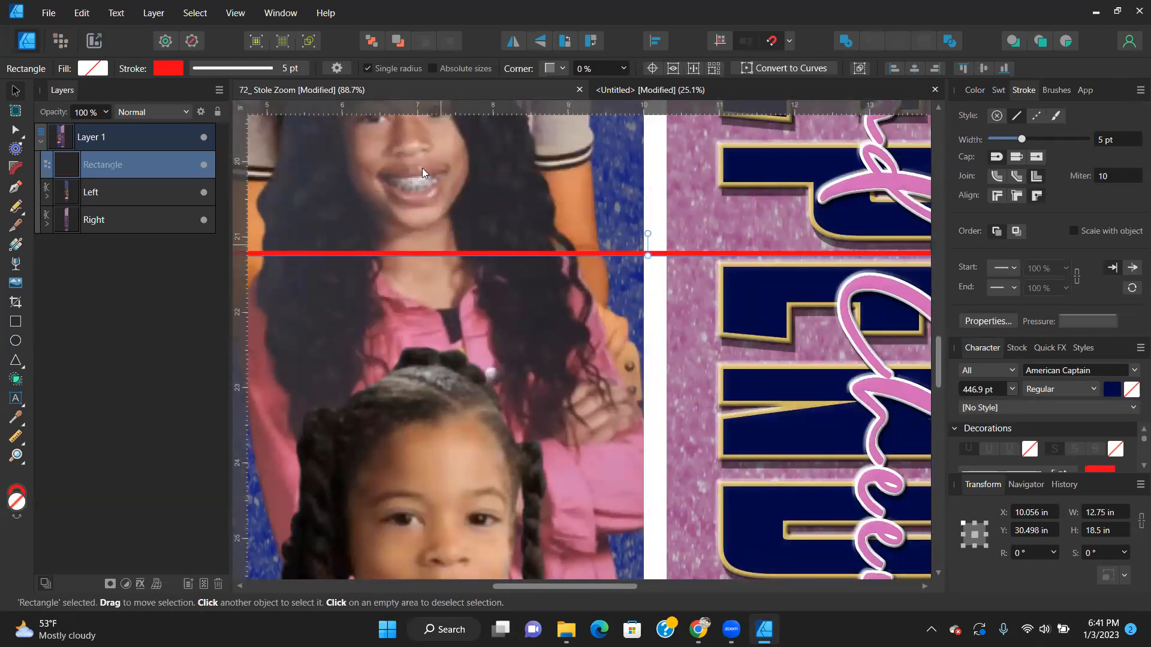
pyautogui.scroll(-5, 482, 217)
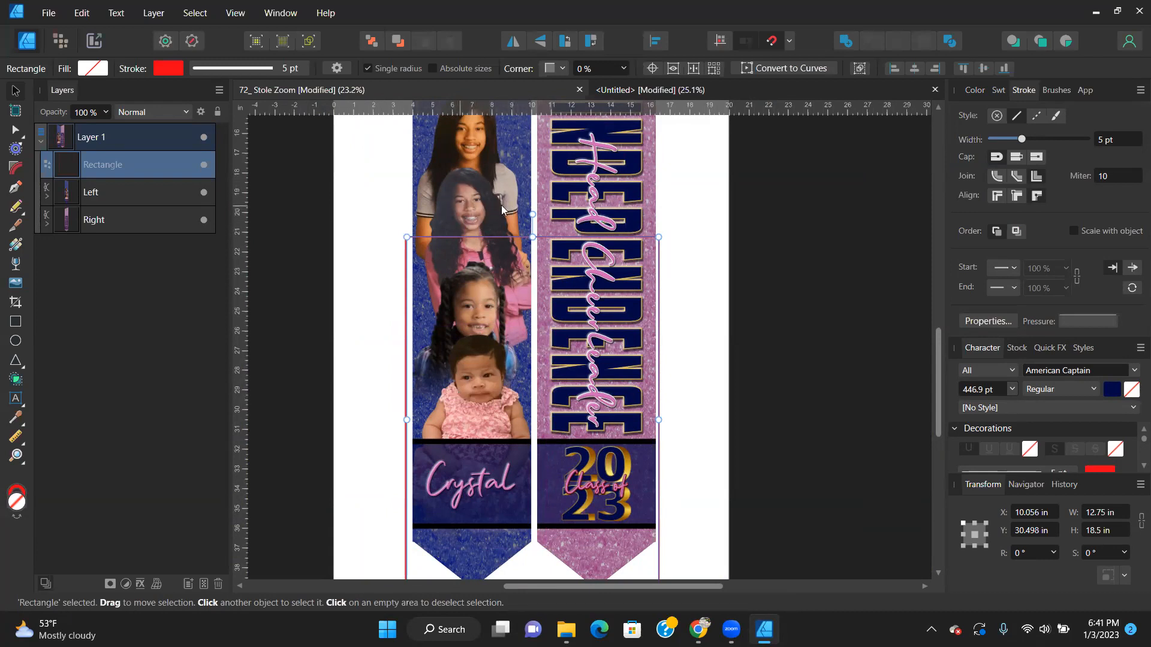
pyautogui.scroll(-2, 488, 301)
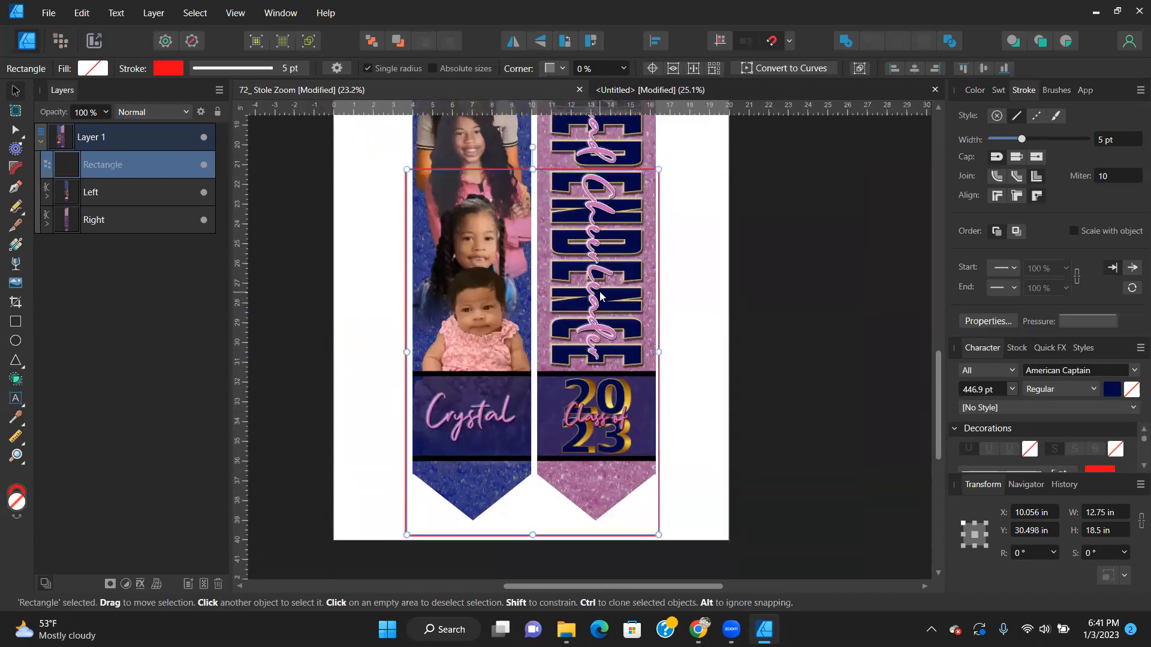
pyautogui.scroll(3, 602, 296)
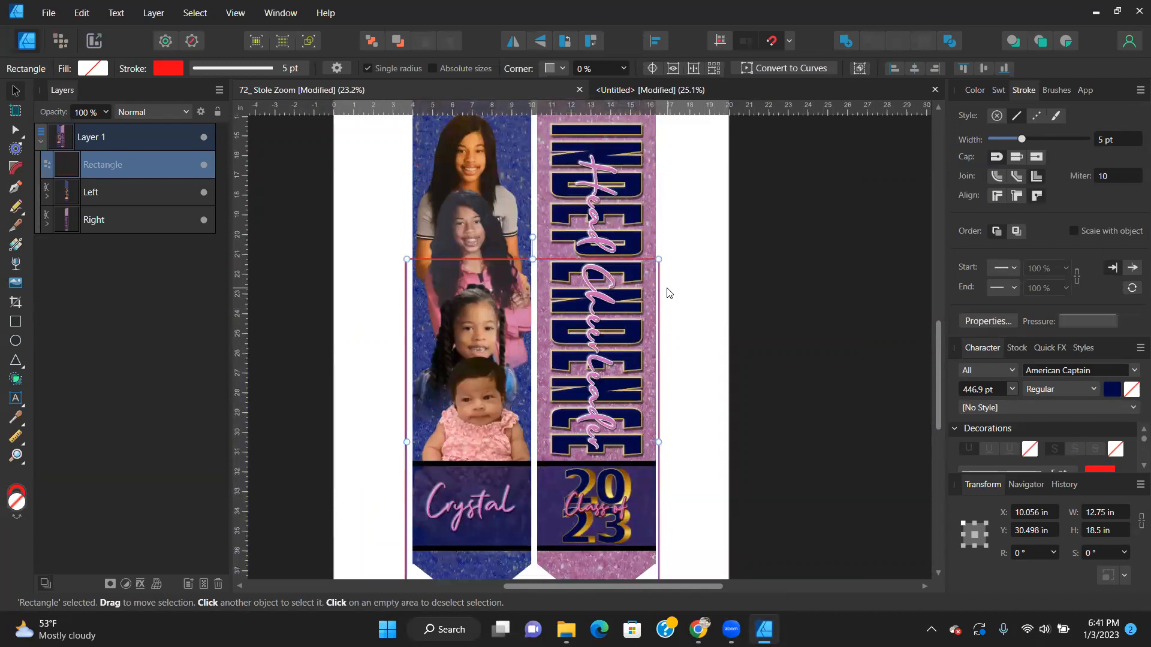
# Duplicate the red rectangle and place the copy directly above the original, at about X 10 in, Y 11.9 in.
pyautogui.hotkey('ctrl', 'j')
pyautogui.scroll(3, 660, 299)
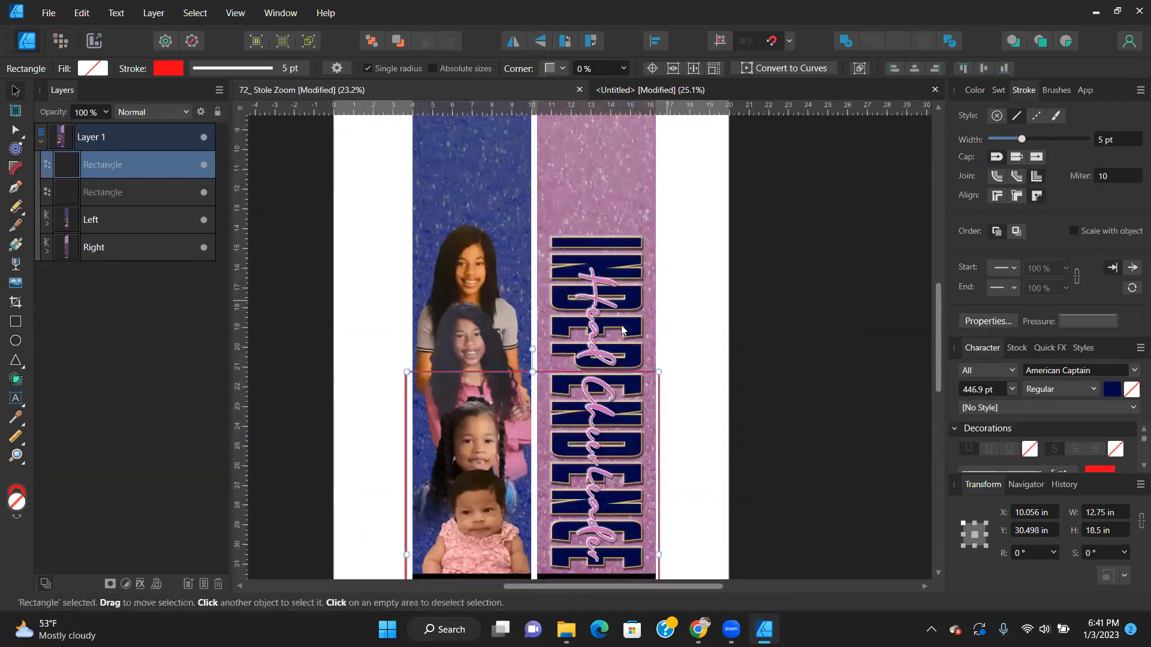
pyautogui.moveTo(538, 447); pyautogui.dragTo(540, 115)
pyautogui.scroll(-2, 556, 205)
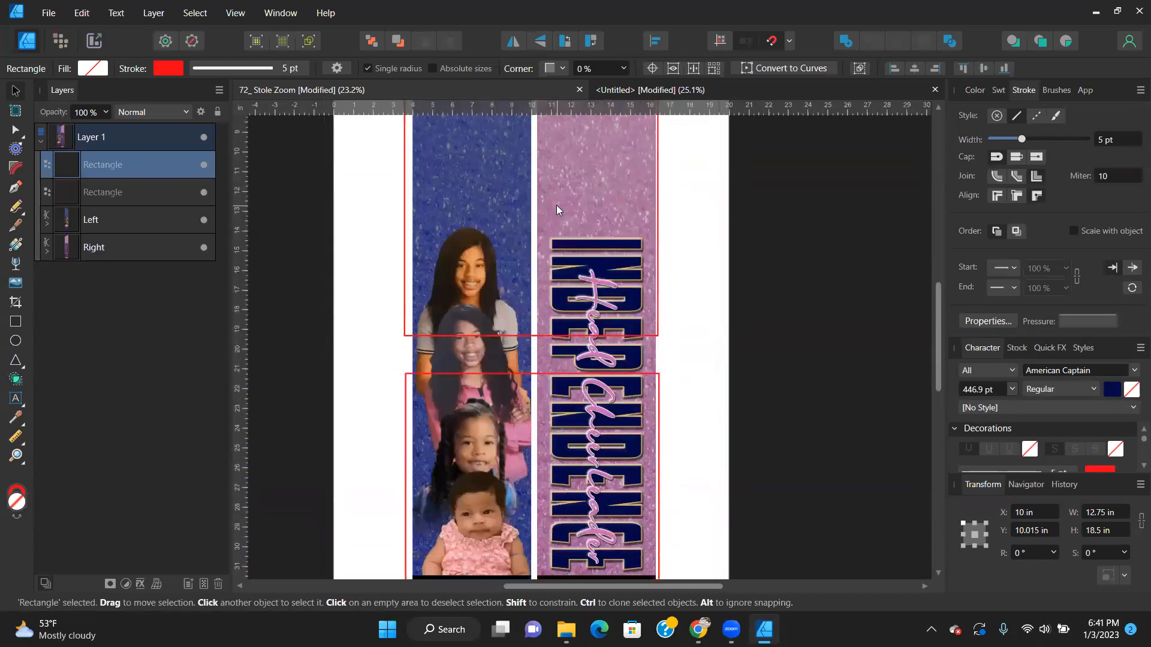
pyautogui.moveTo(529, 240); pyautogui.dragTo(530, 258)
pyautogui.scroll(6, 513, 330)
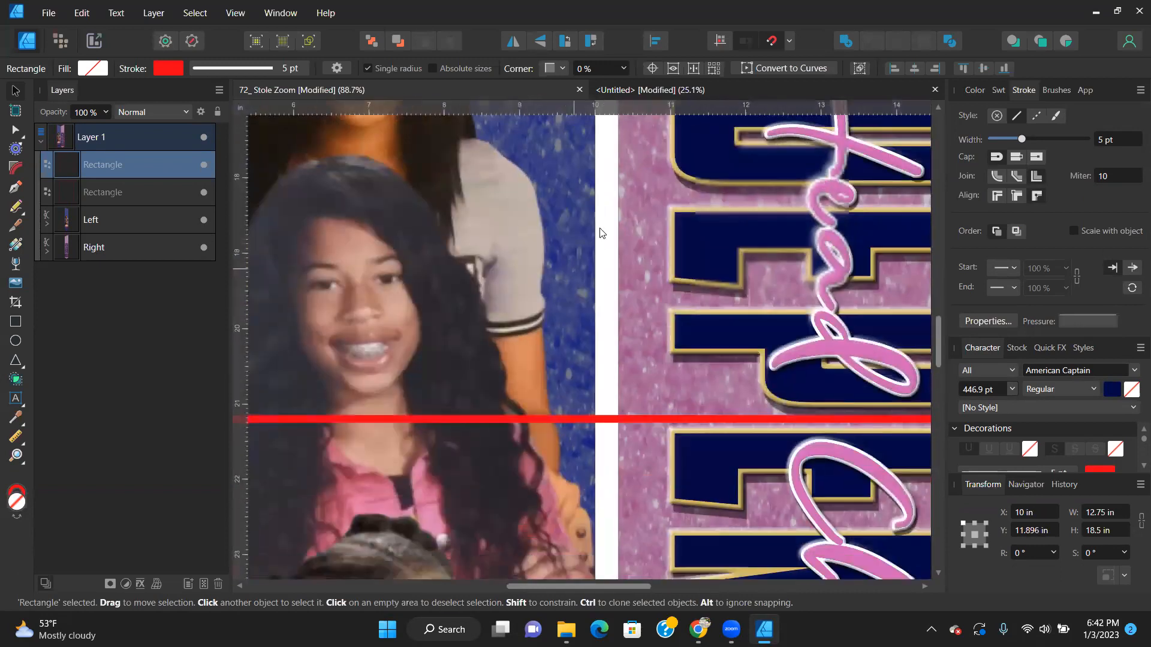
# Center the upper rectangle horizontally on the spread.
pyautogui.click(657, 41)
pyautogui.click(687, 90)
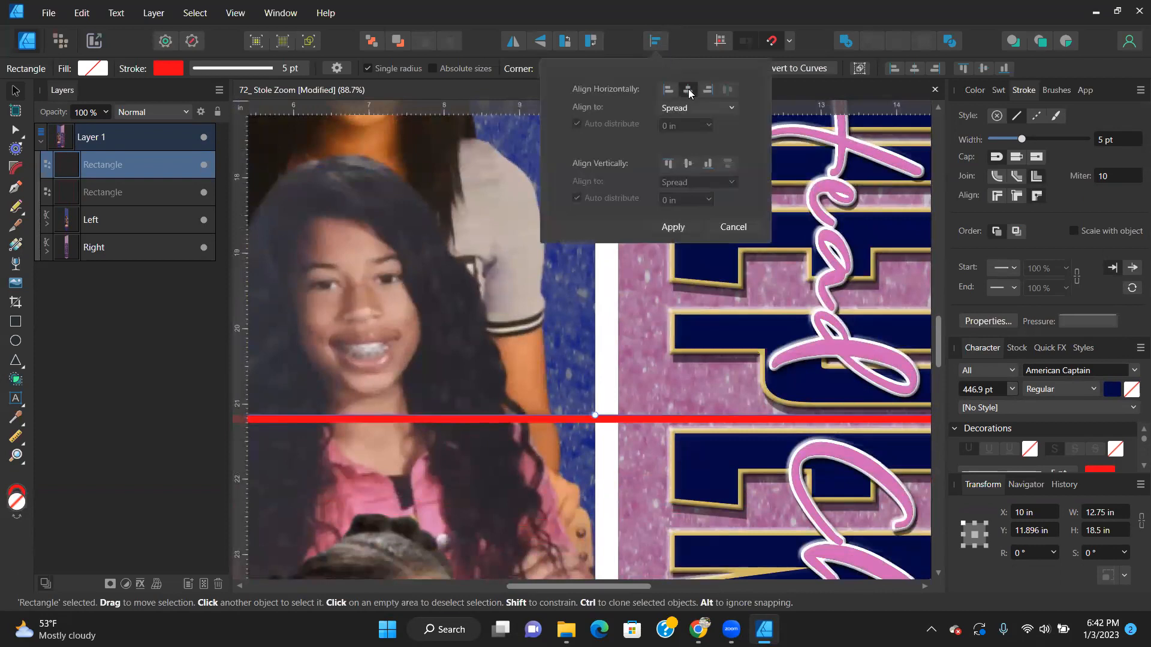
pyautogui.click(672, 227)
pyautogui.scroll(-3, 687, 291)
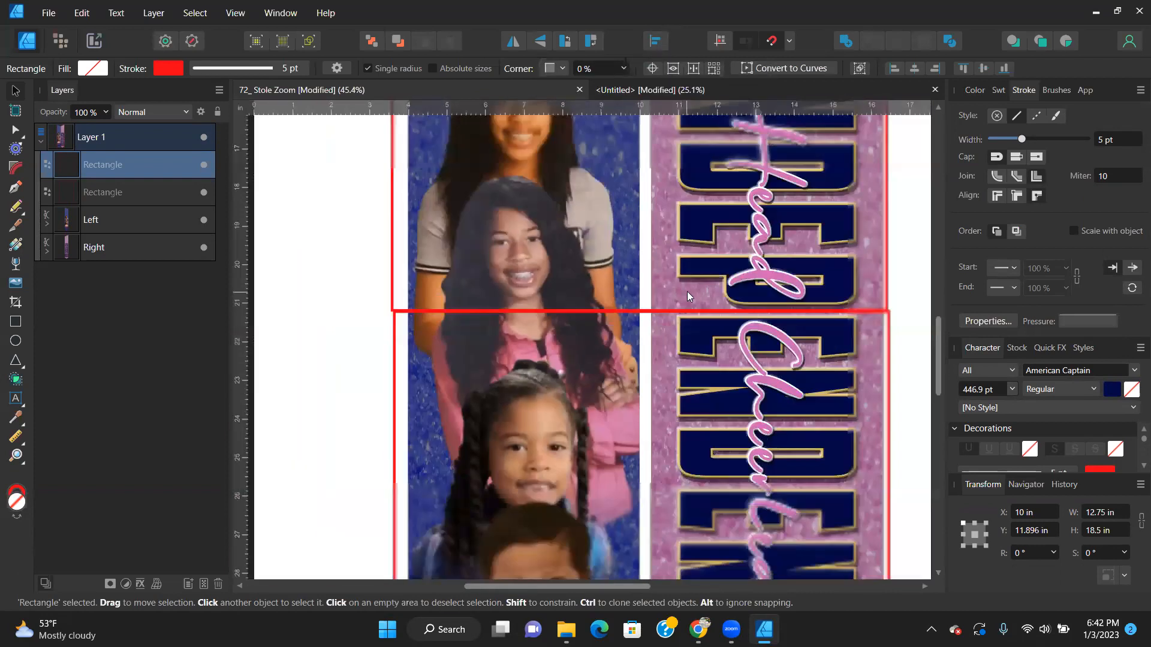
# Center the lower rectangle horizontally on the spread to line it up with the upper one, and clear the selection.
pyautogui.click(888, 377)
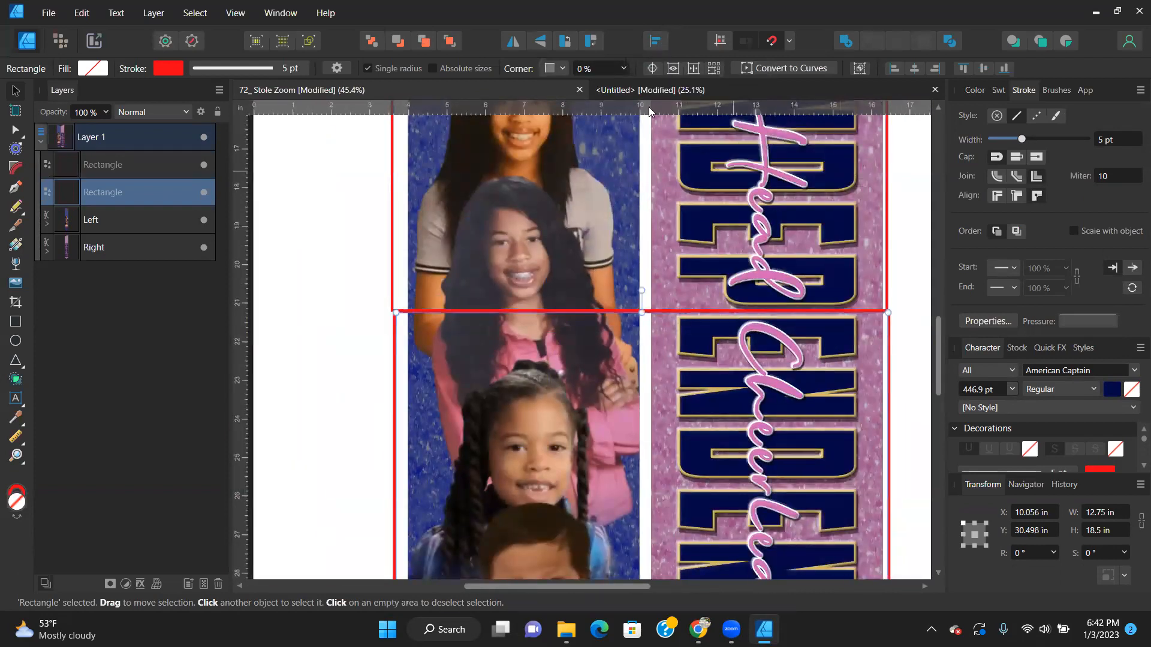
pyautogui.click(660, 42)
pyautogui.click(686, 90)
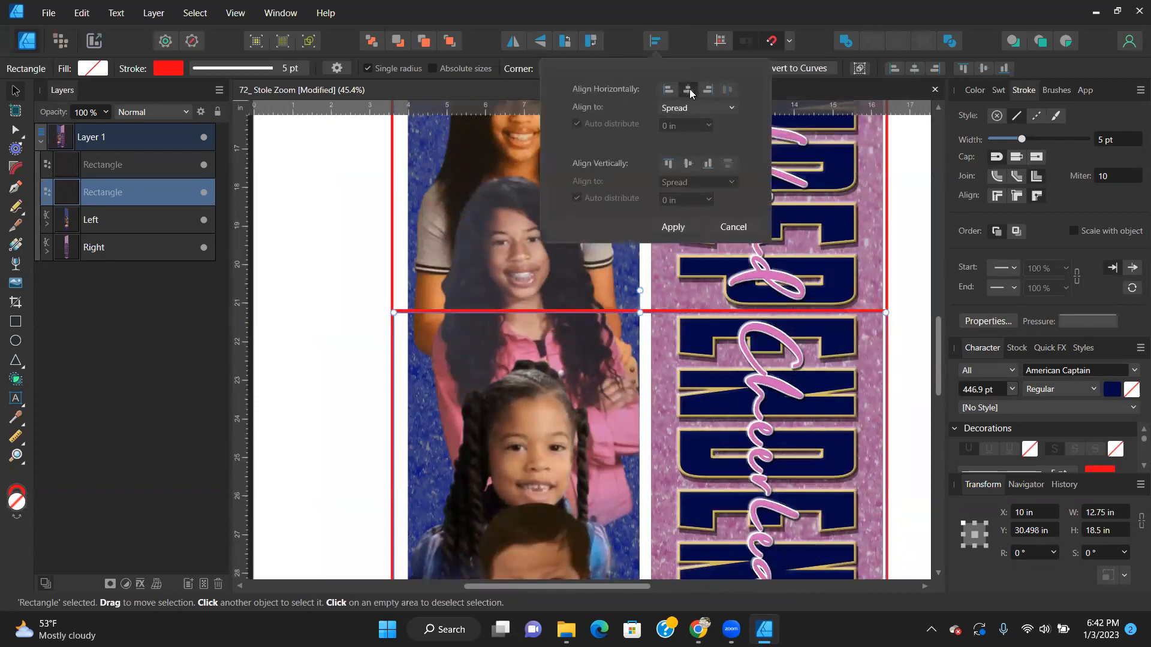
pyautogui.click(674, 228)
pyautogui.scroll(5, 649, 346)
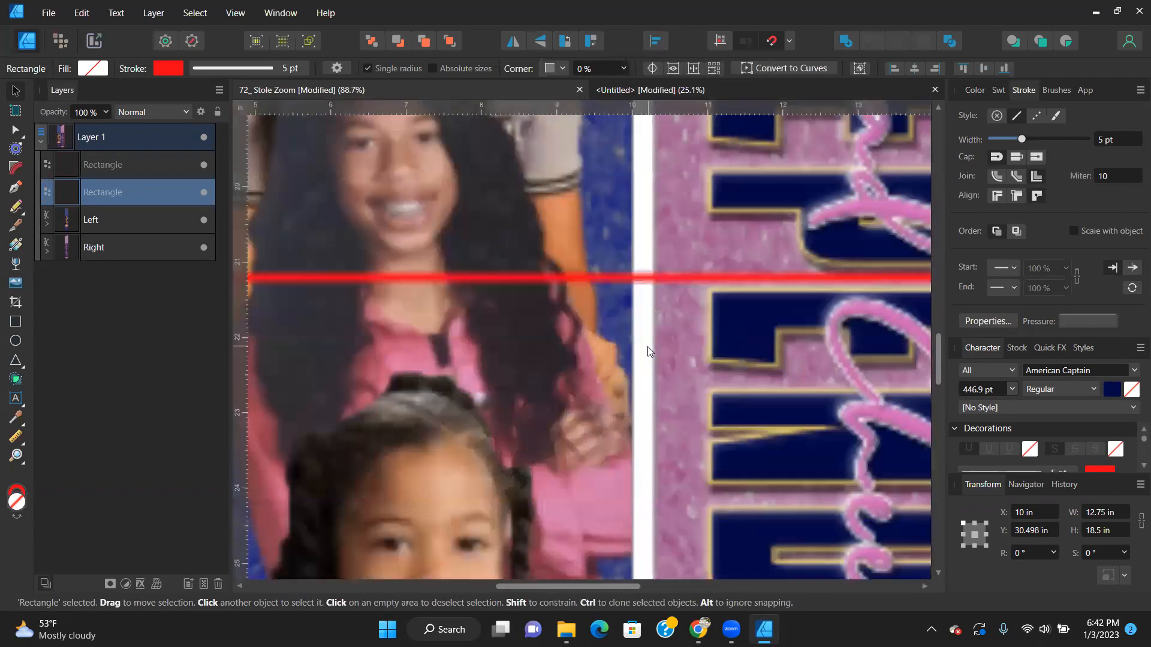
pyautogui.scroll(-6, 653, 336)
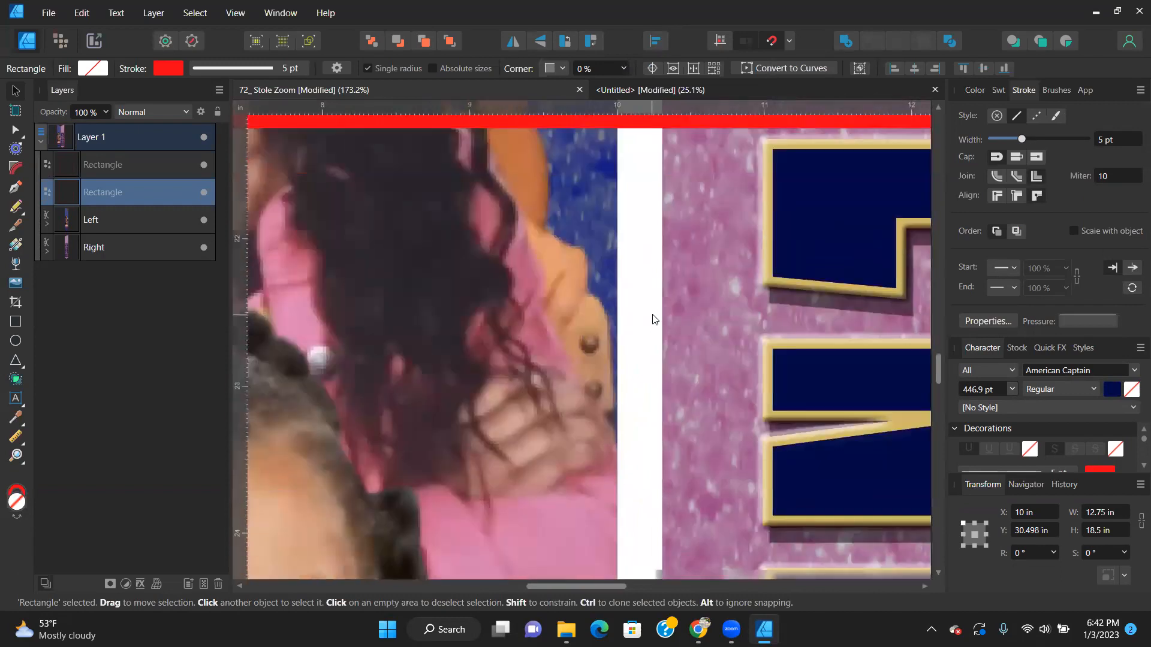
pyautogui.scroll(-3, 614, 344)
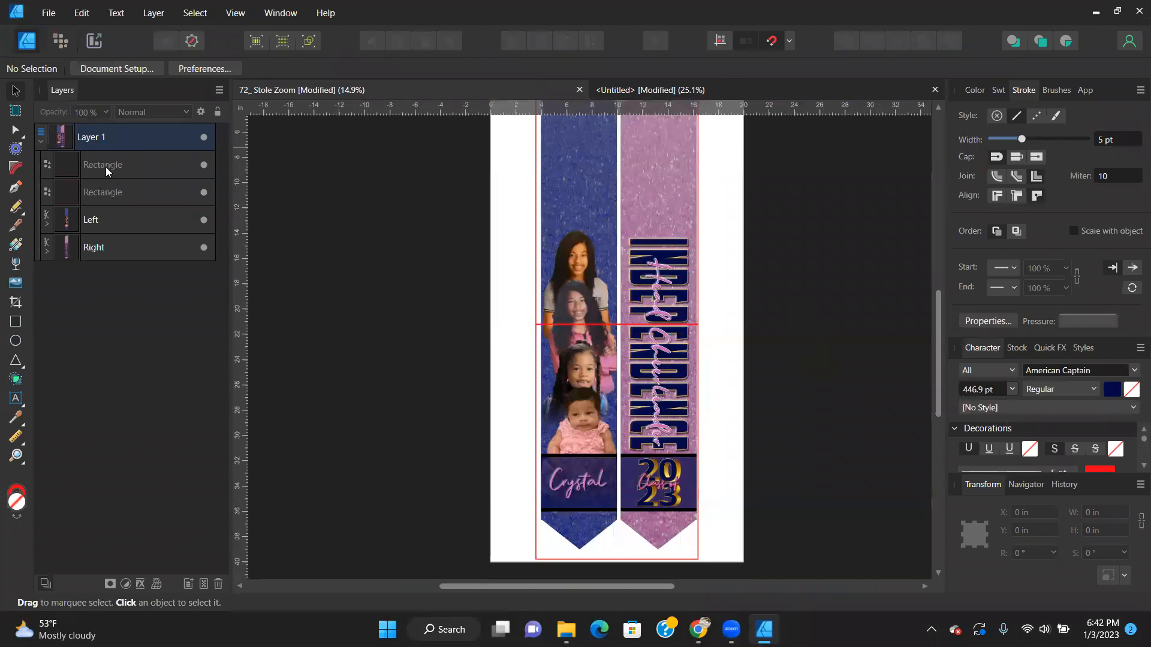
# Rename the upper rectangle's layer Top and the lower rectangle's layer Bottom, and clear the selection.
pyautogui.click(106, 171)
pyautogui.doubleClick(107, 161)
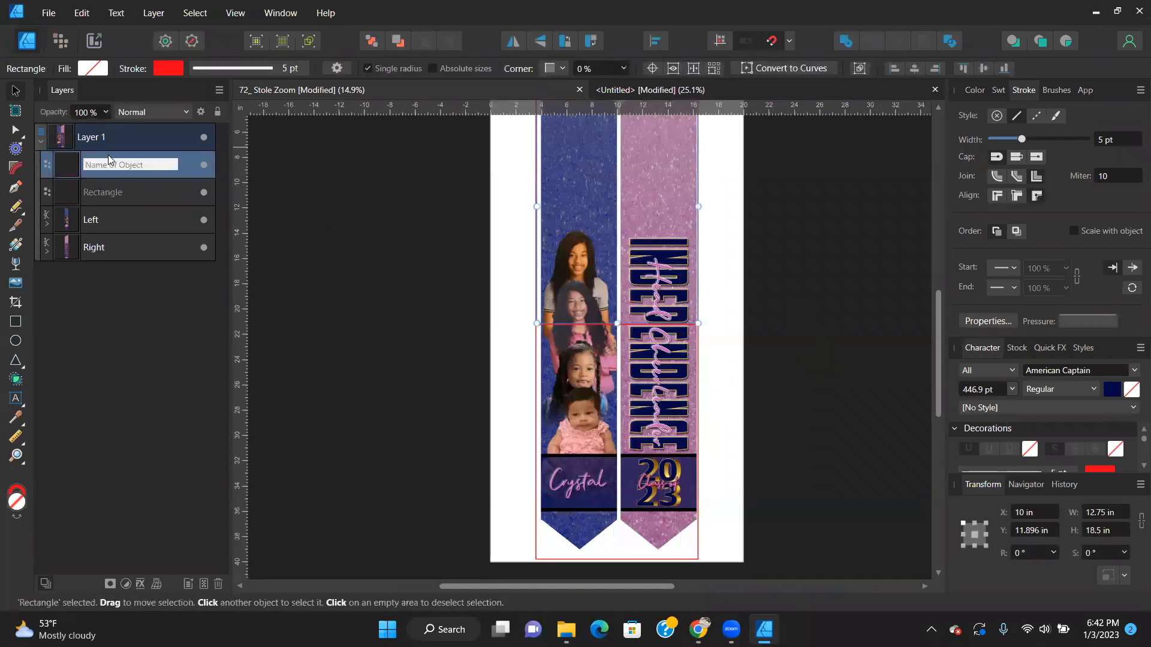
pyautogui.write('Top')
pyautogui.click(103, 193)
pyautogui.doubleClick(104, 193)
pyautogui.write('Bottom')
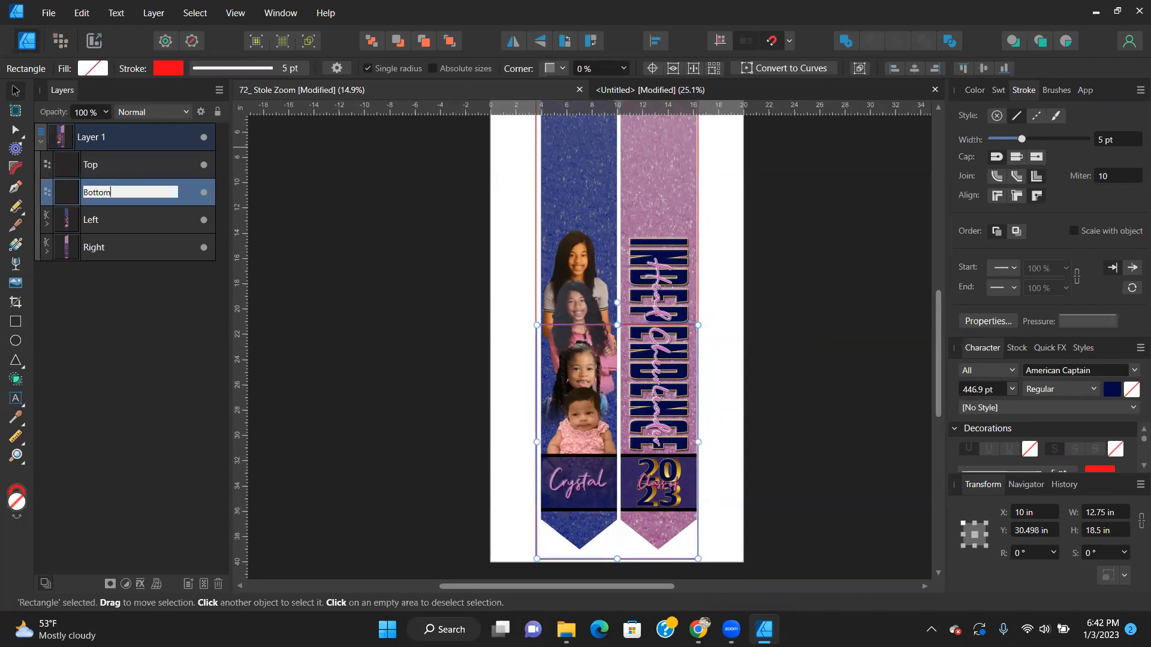
pyautogui.press('Escape')
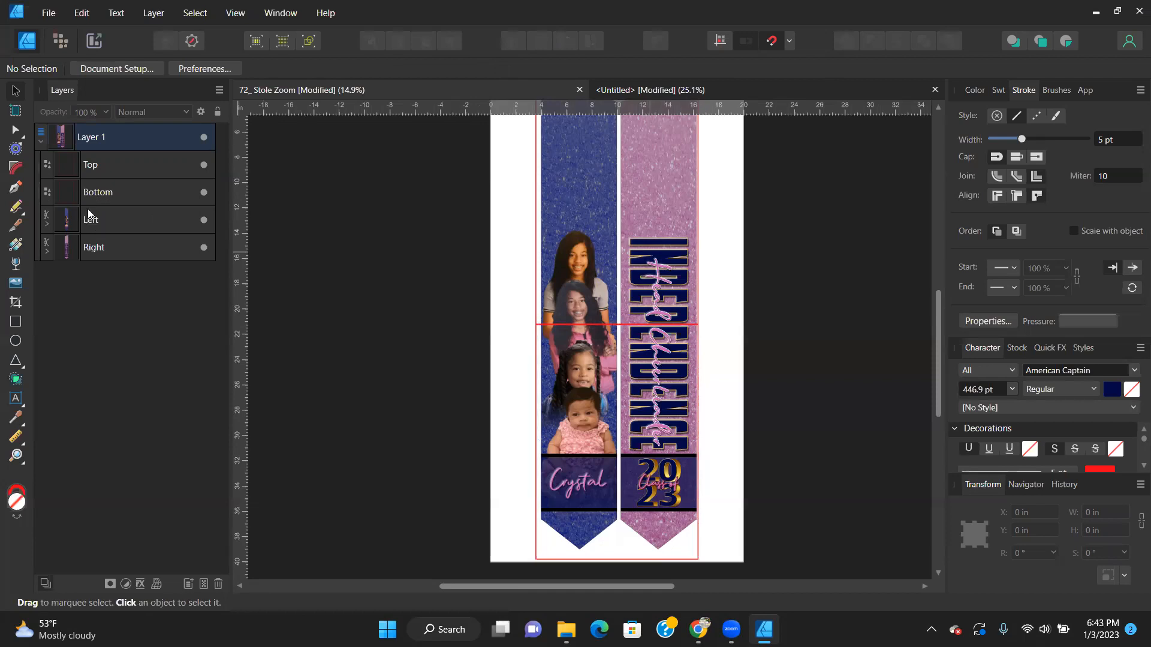
# Try nesting the Left panel inside the Bottom rectangle as clipped content, and undo it.
pyautogui.moveTo(123, 224); pyautogui.dragTo(113, 188)
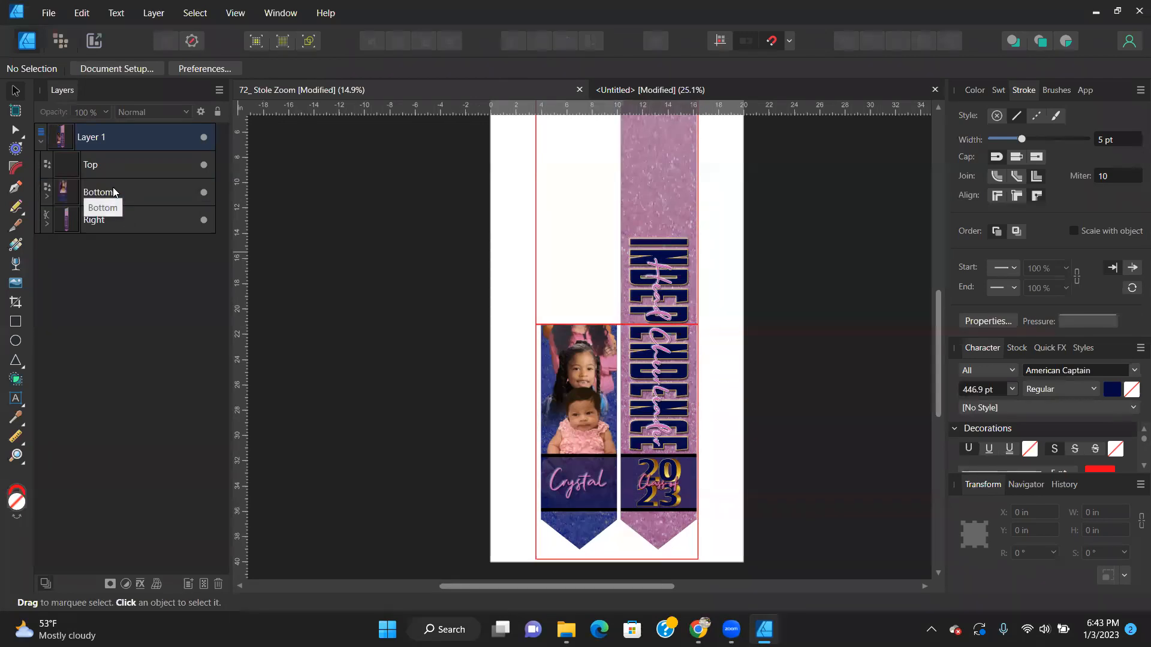
pyautogui.hotkey('ctrl', 'z')
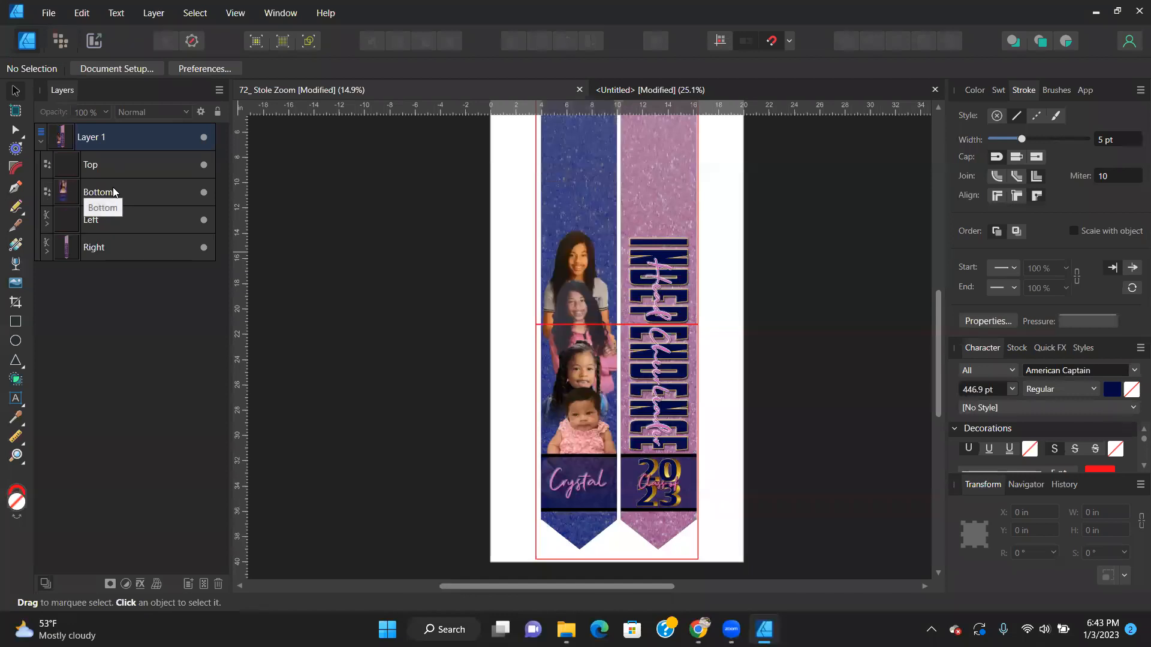
# Duplicate the Left and Right panel layers so each has two copies, and clear the selection.
pyautogui.click(100, 222)
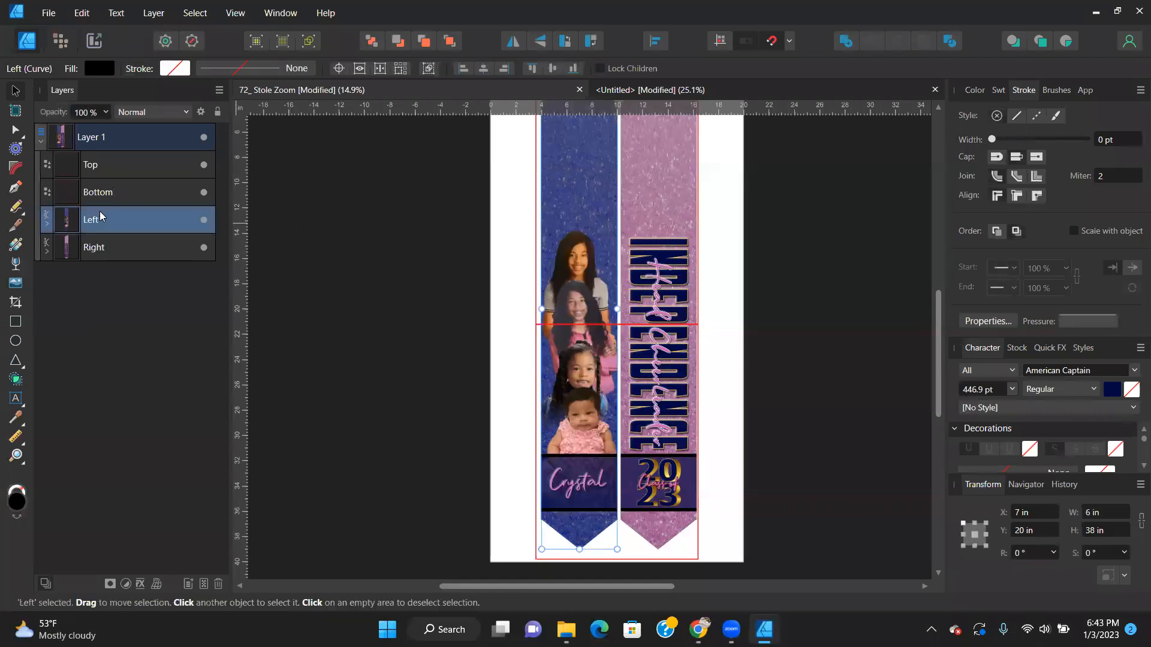
pyautogui.rightClick(102, 218)
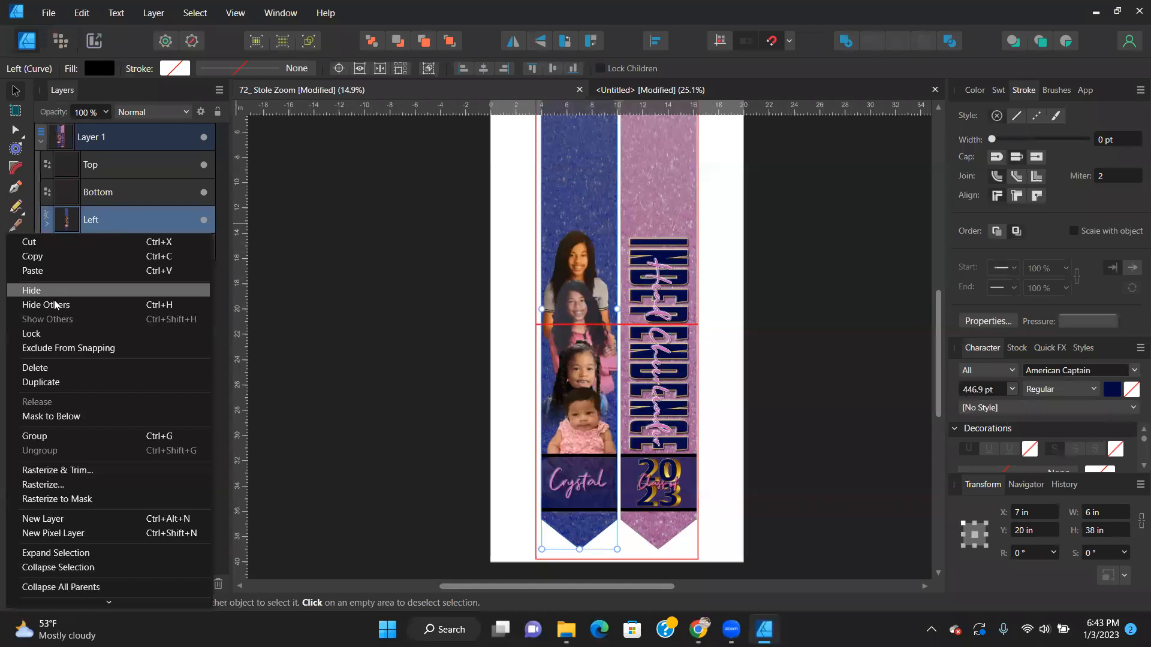
pyautogui.click(48, 385)
pyautogui.click(113, 274)
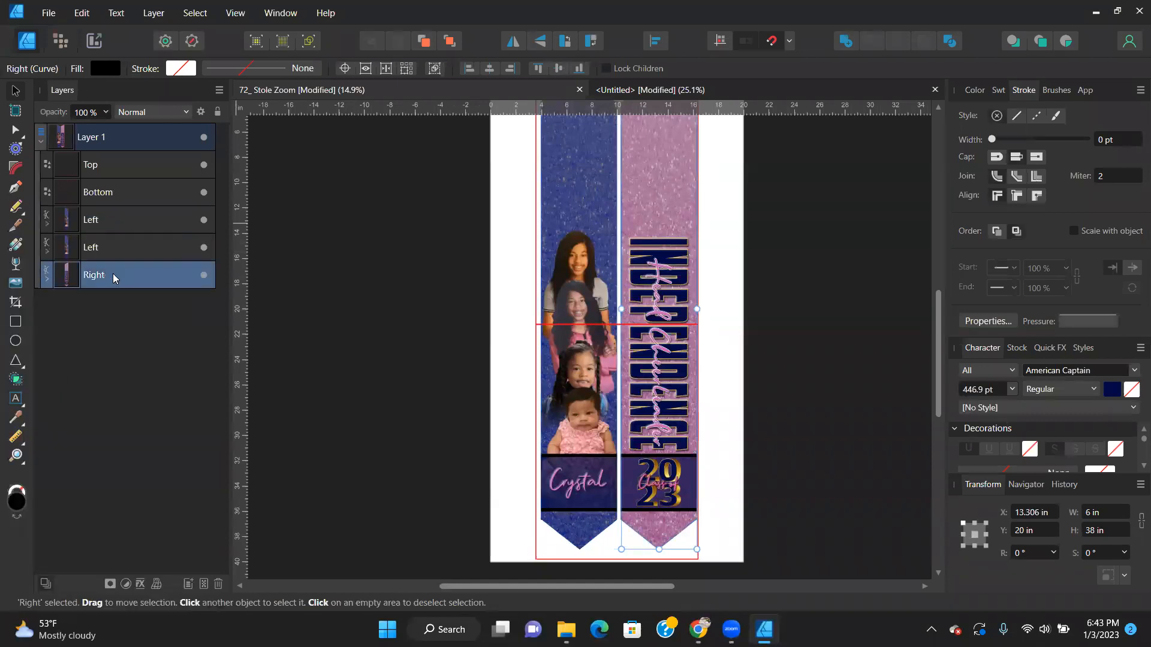
pyautogui.rightClick(113, 277)
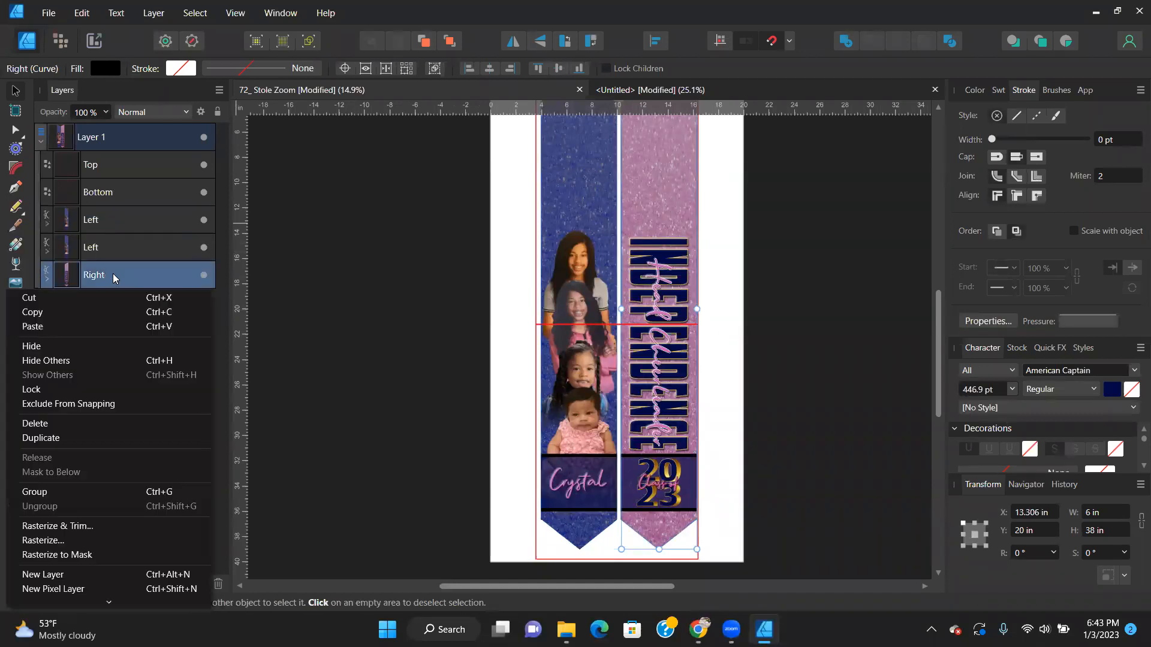
pyautogui.click(75, 437)
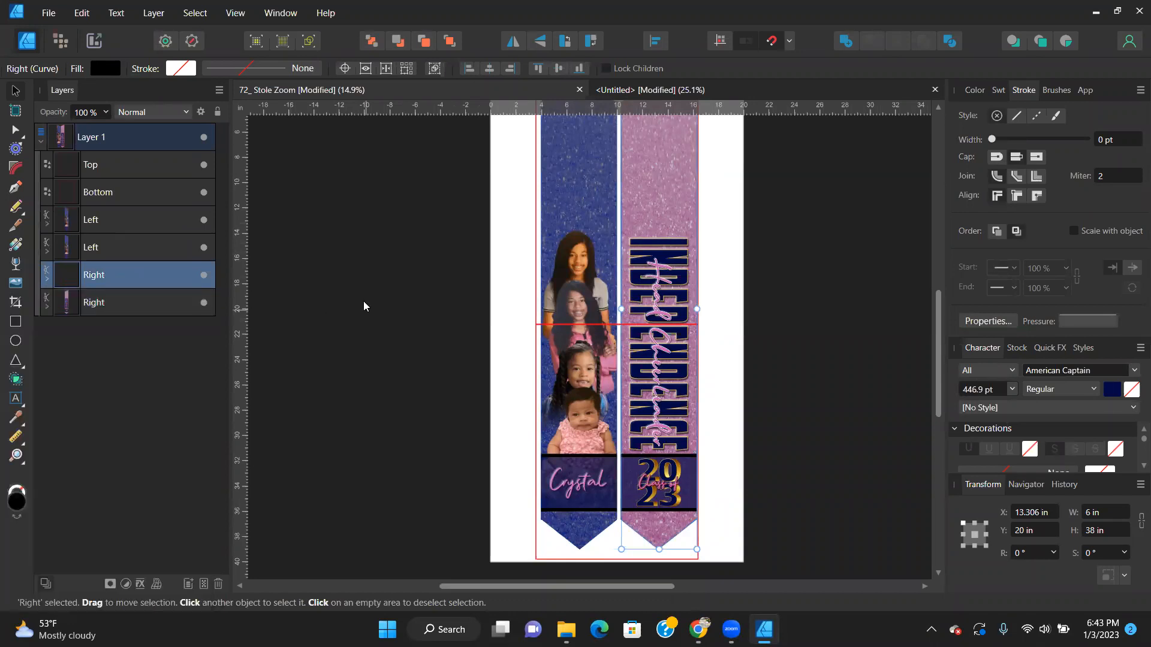
pyautogui.click(365, 308)
# Nest one copy of the Left and Right panels inside the Top rectangle and the other copies inside the Bottom rectangle.
pyautogui.moveTo(94, 225); pyautogui.dragTo(92, 165)
pyautogui.moveTo(97, 225); pyautogui.dragTo(108, 182)
pyautogui.moveTo(100, 222); pyautogui.dragTo(106, 193)
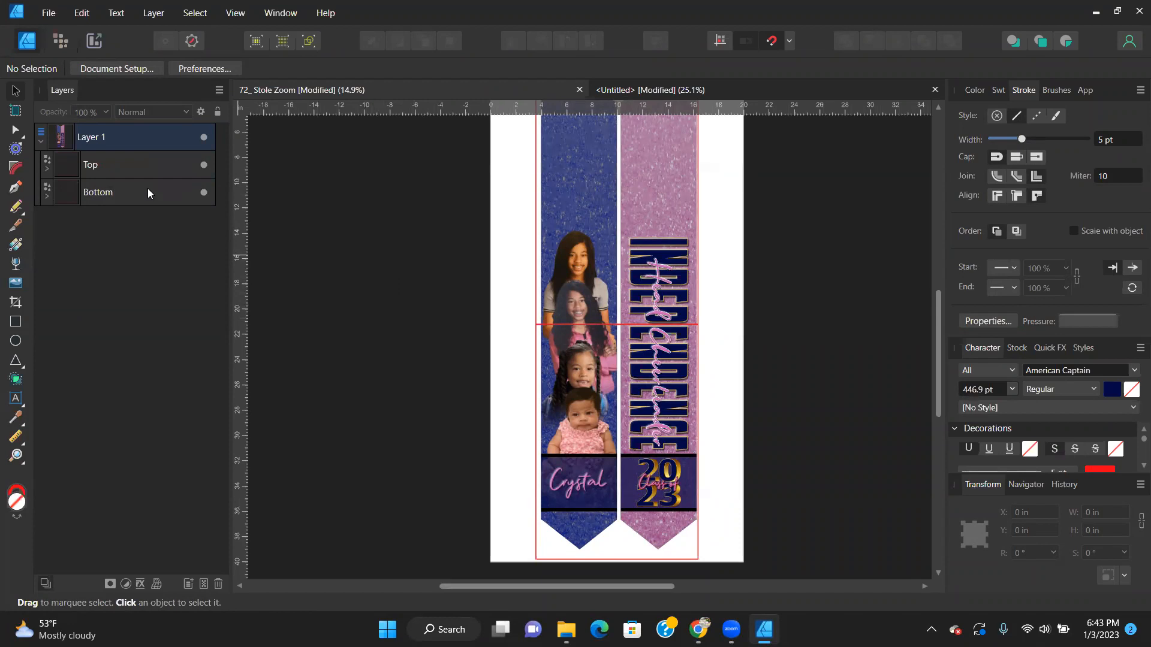
# Hide the Top section and remove the red outline from the Bottom rectangle.
pyautogui.click(204, 164)
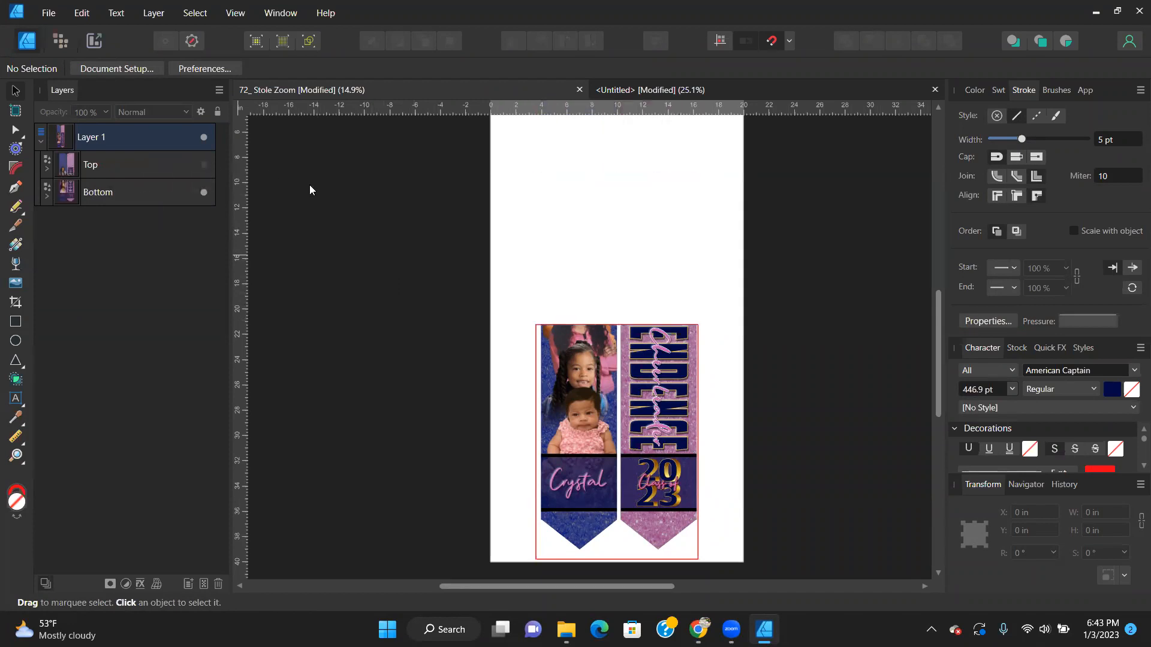
pyautogui.scroll(-2, 729, 281)
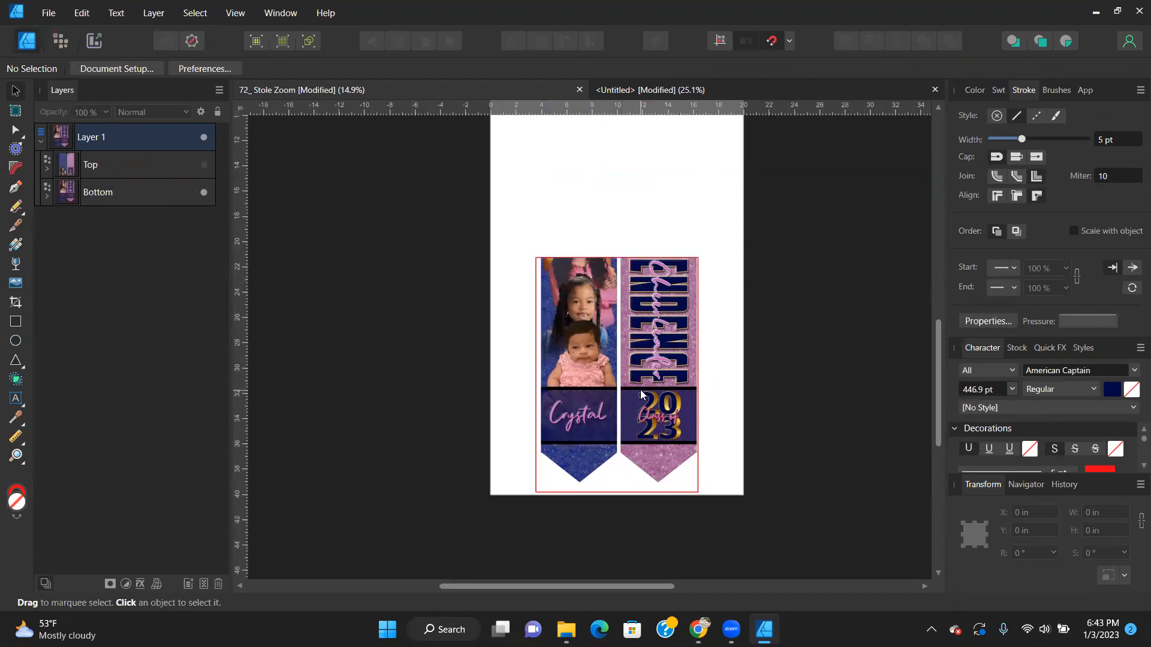
pyautogui.click(97, 192)
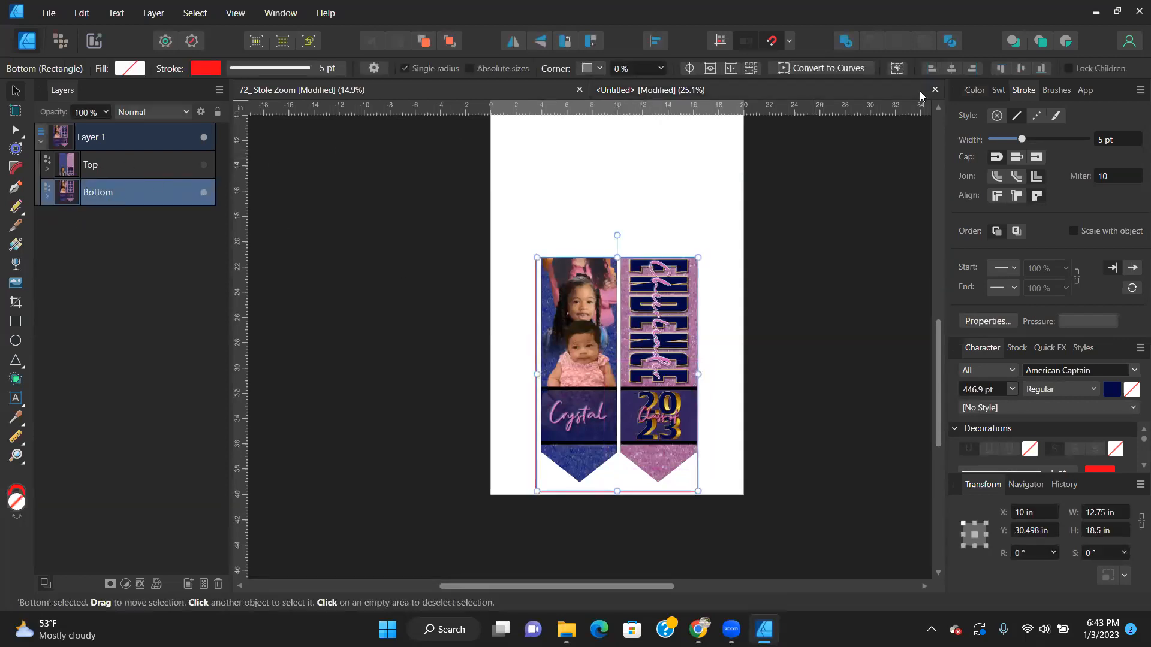
pyautogui.click(997, 115)
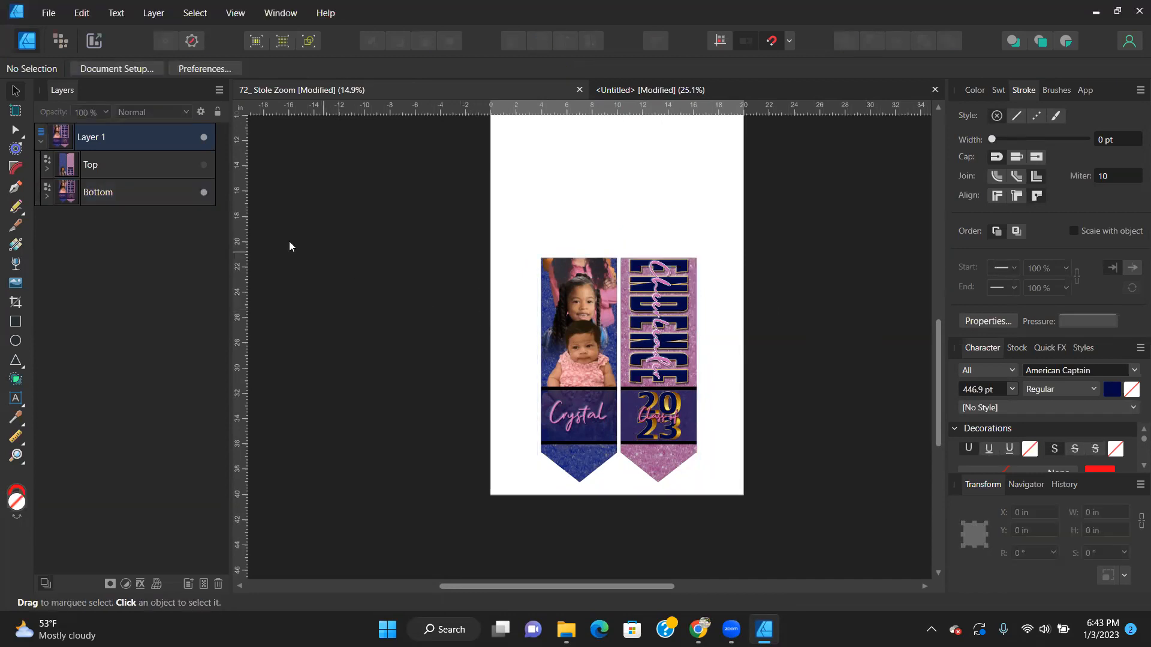
# Hide the Bottom section, show the Top section, and remove the red outline from the Top rectangle.
pyautogui.click(204, 191)
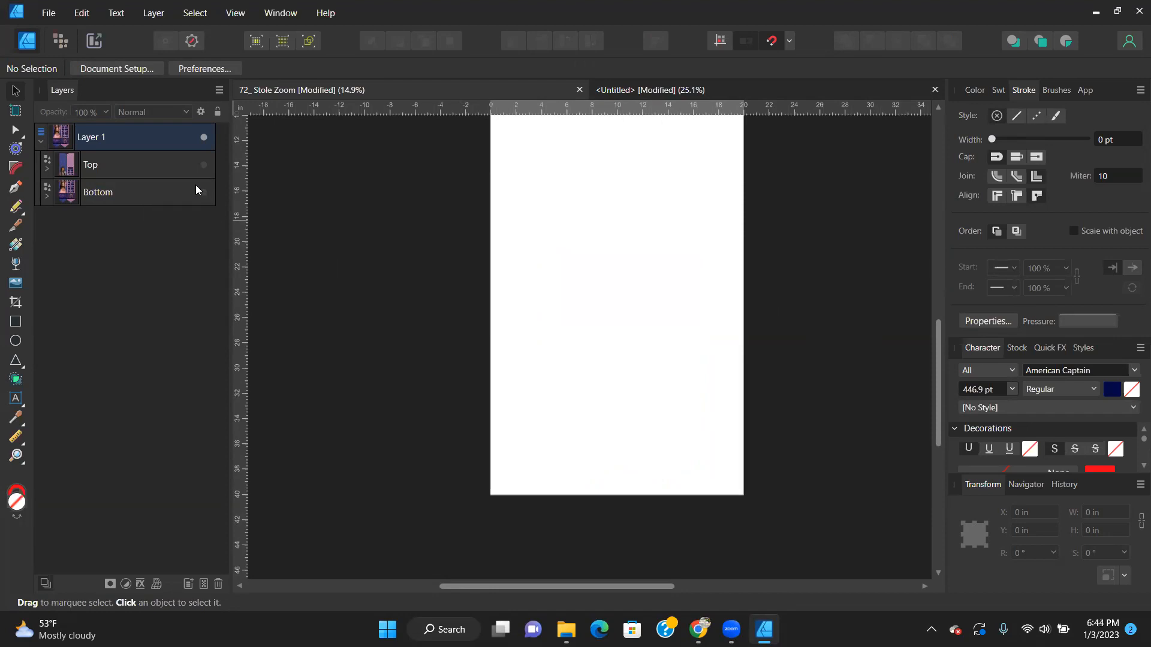
pyautogui.click(203, 166)
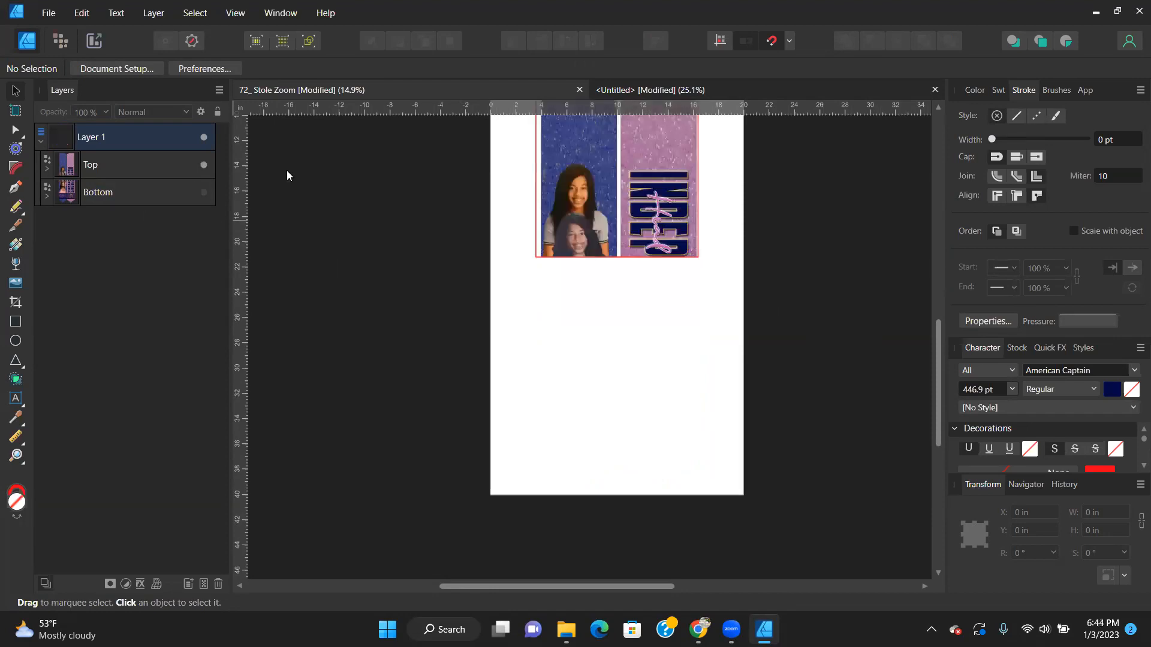
pyautogui.scroll(2, 619, 242)
pyautogui.click(624, 246)
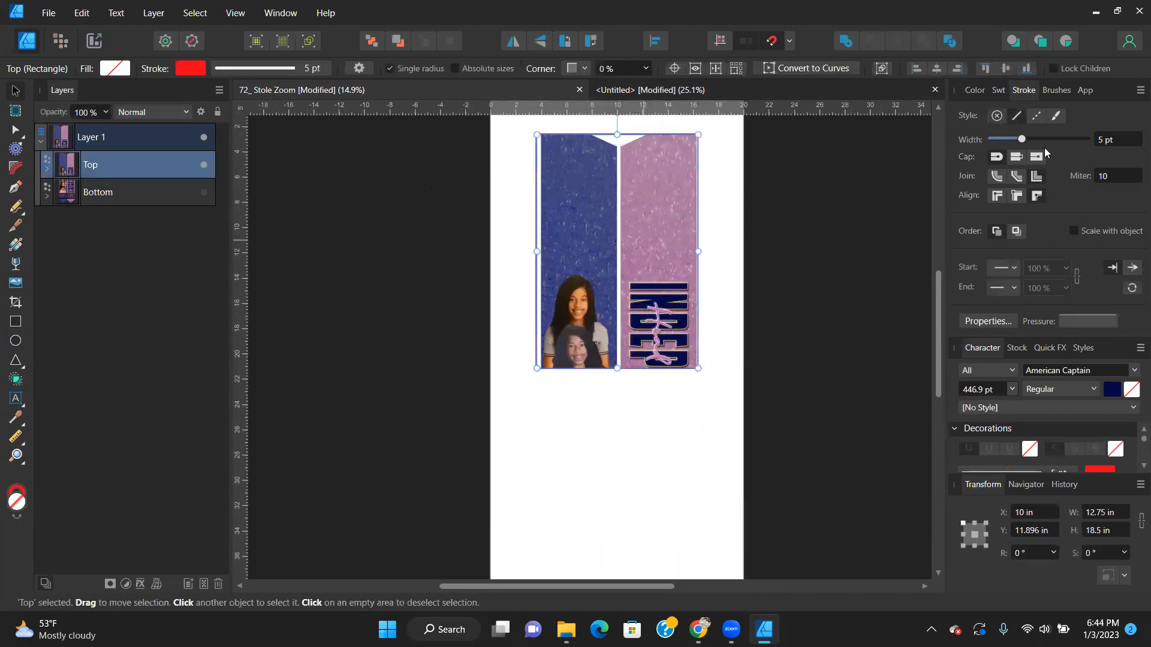
pyautogui.click(997, 115)
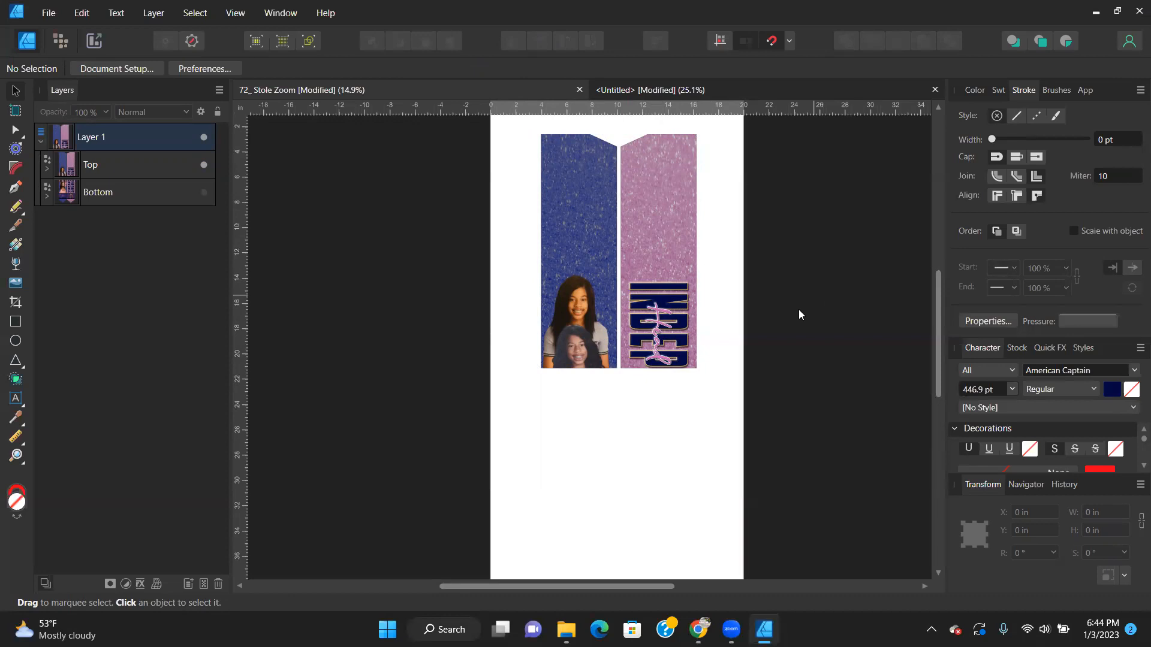
# Show the Bottom section again and inspect the seam between the two sections.
pyautogui.click(203, 193)
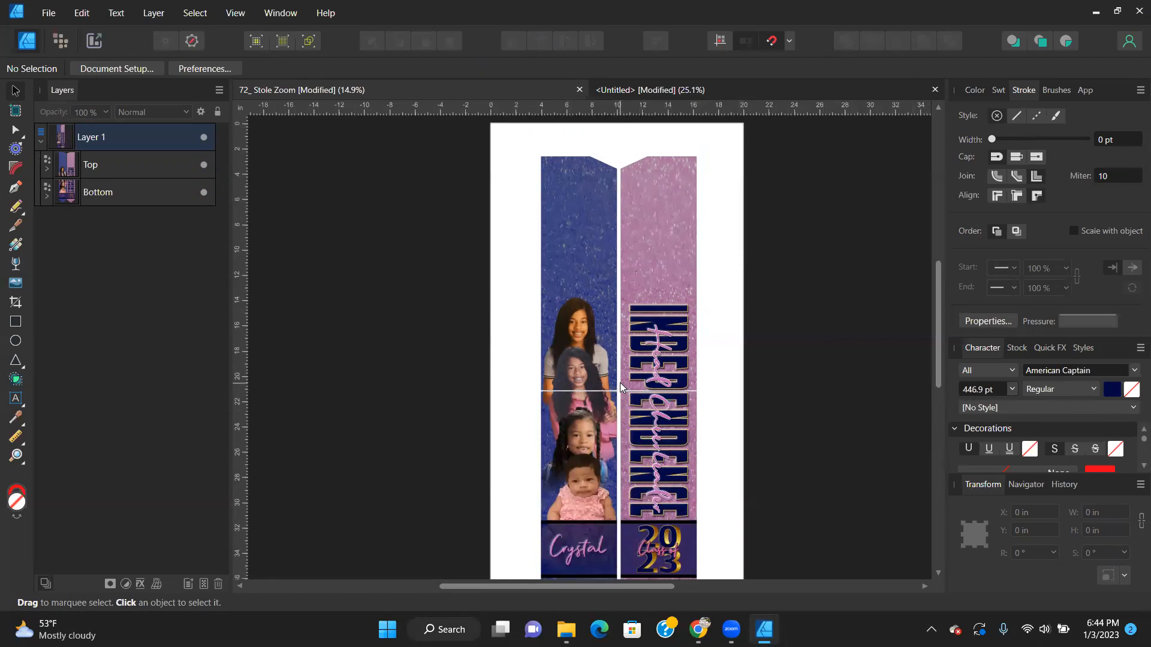
pyautogui.scroll(3, 619, 382)
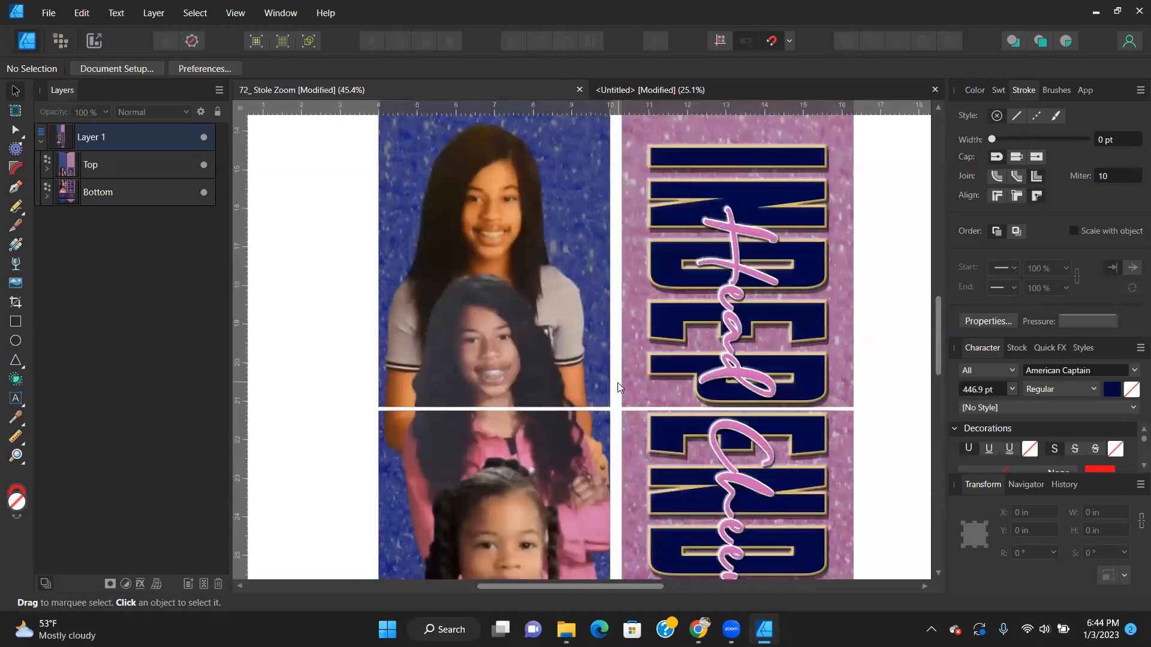
pyautogui.scroll(-3, 618, 382)
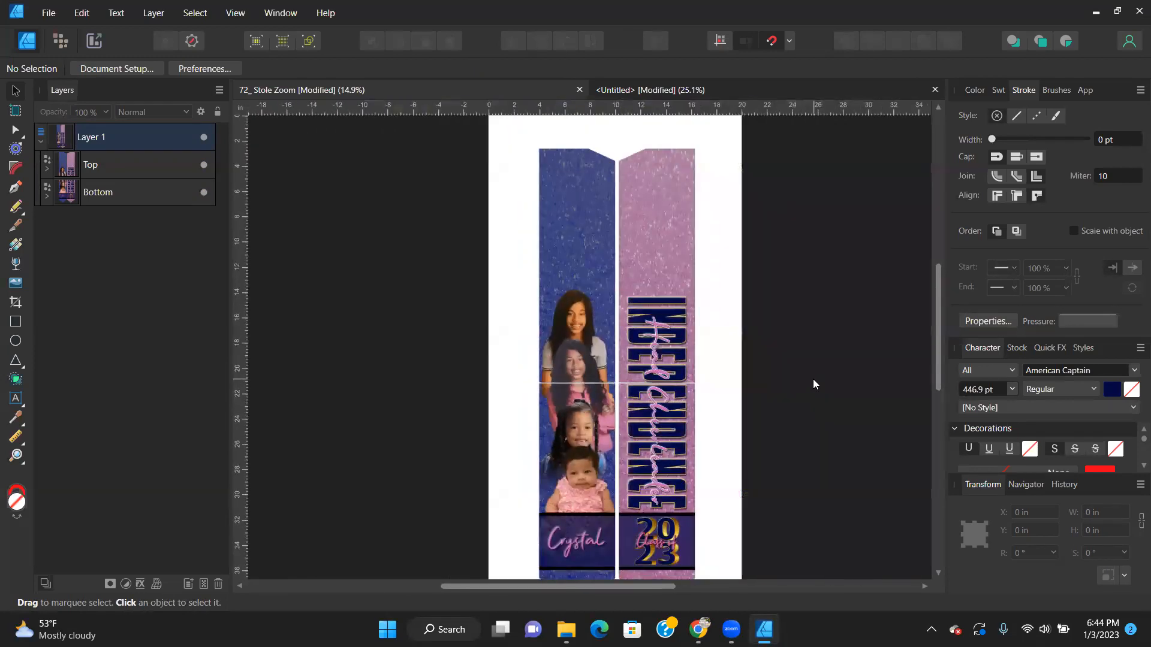
pyautogui.click(975, 91)
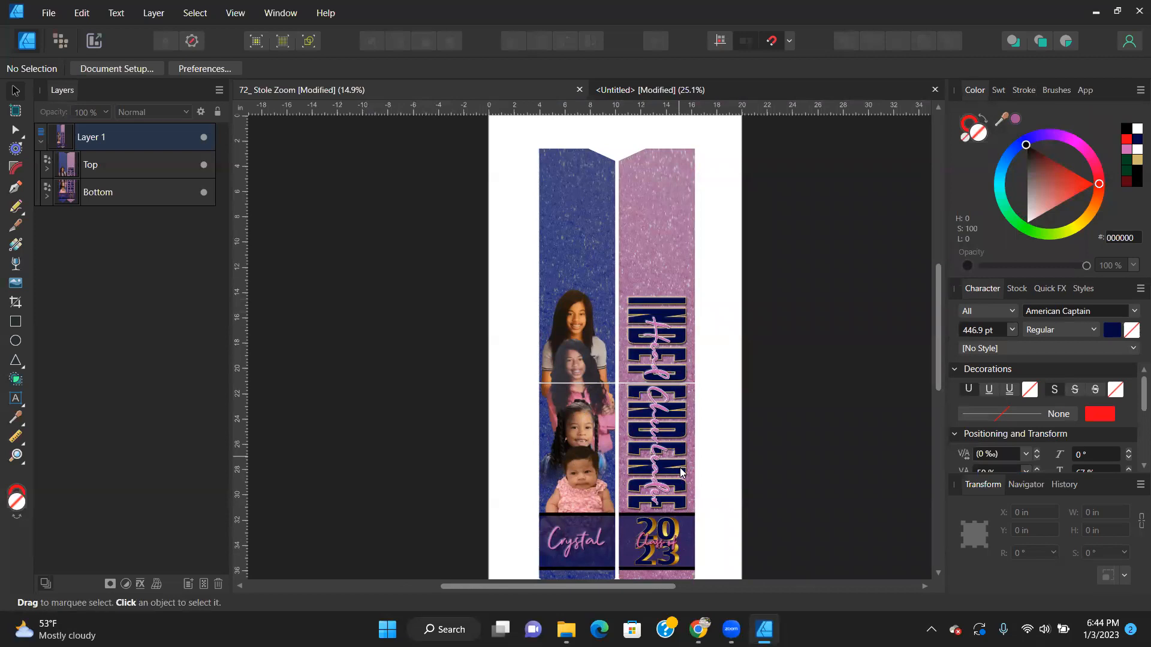
pyautogui.click(643, 359)
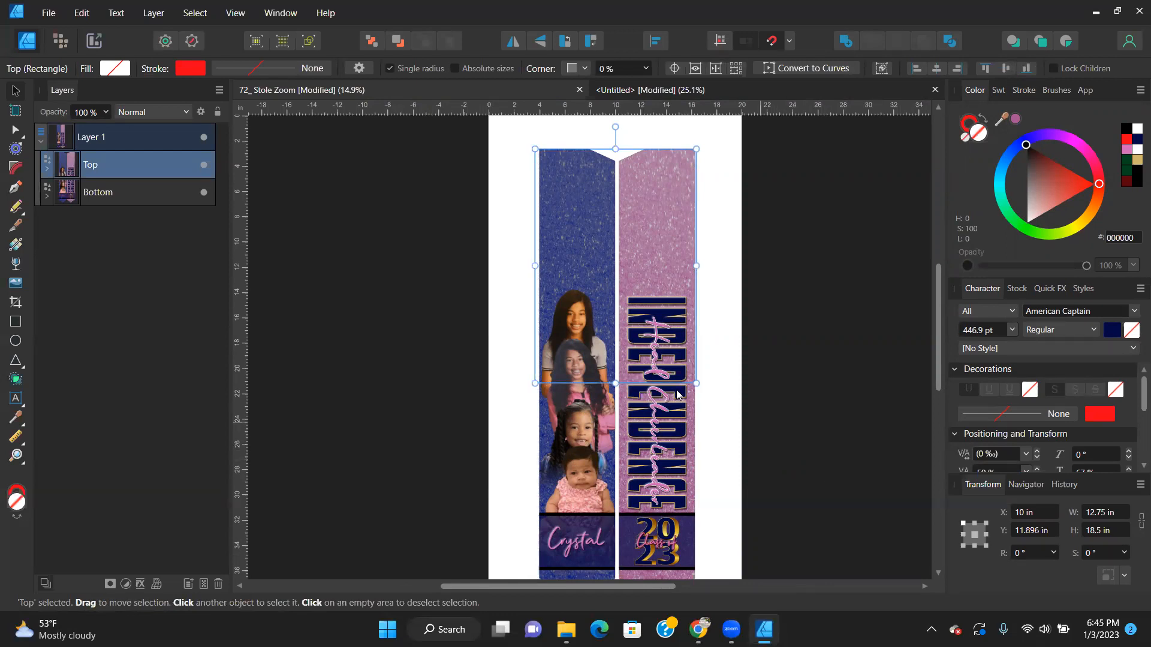
pyautogui.click(842, 298)
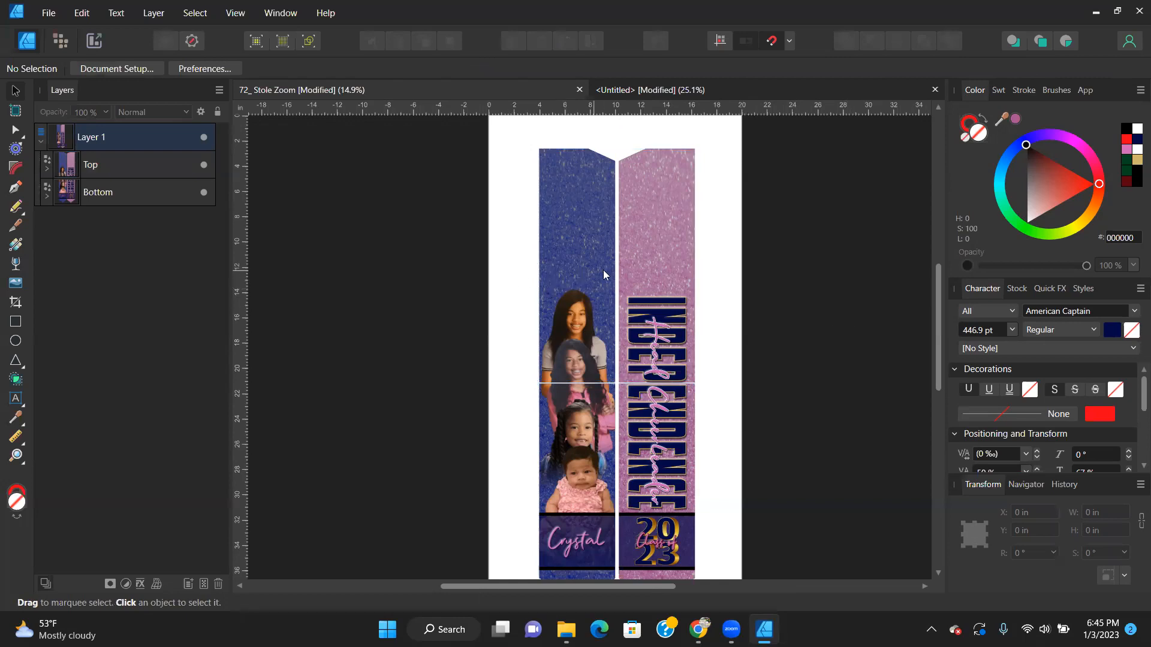
pyautogui.click(650, 238)
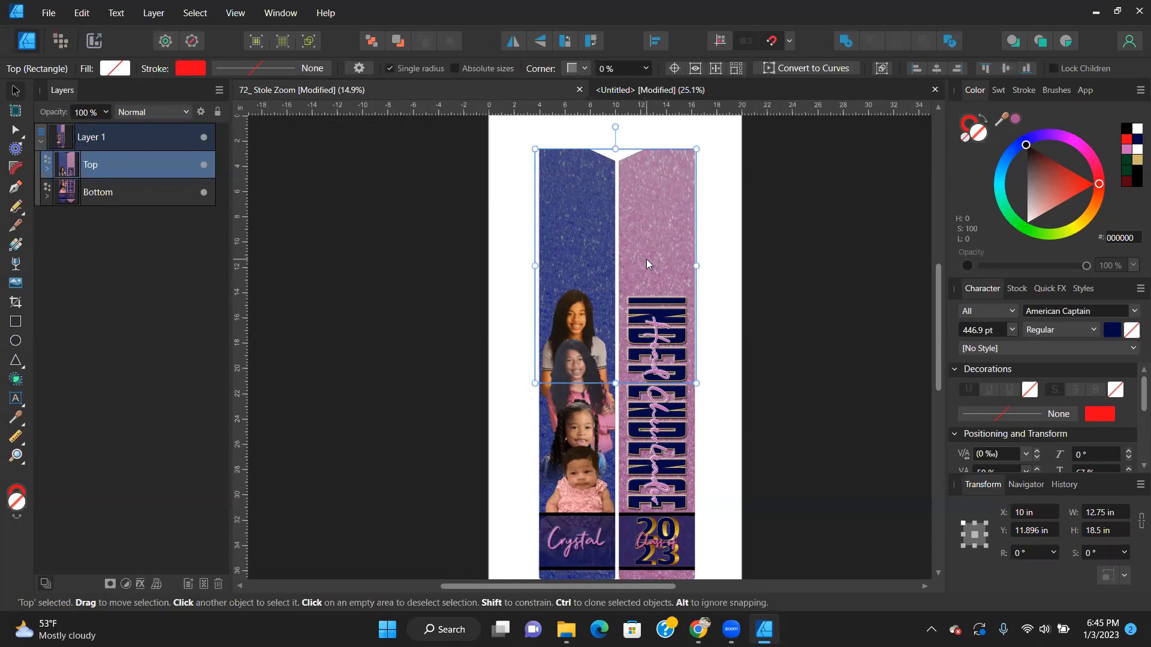
pyautogui.click(46, 13)
pyautogui.click(316, 243)
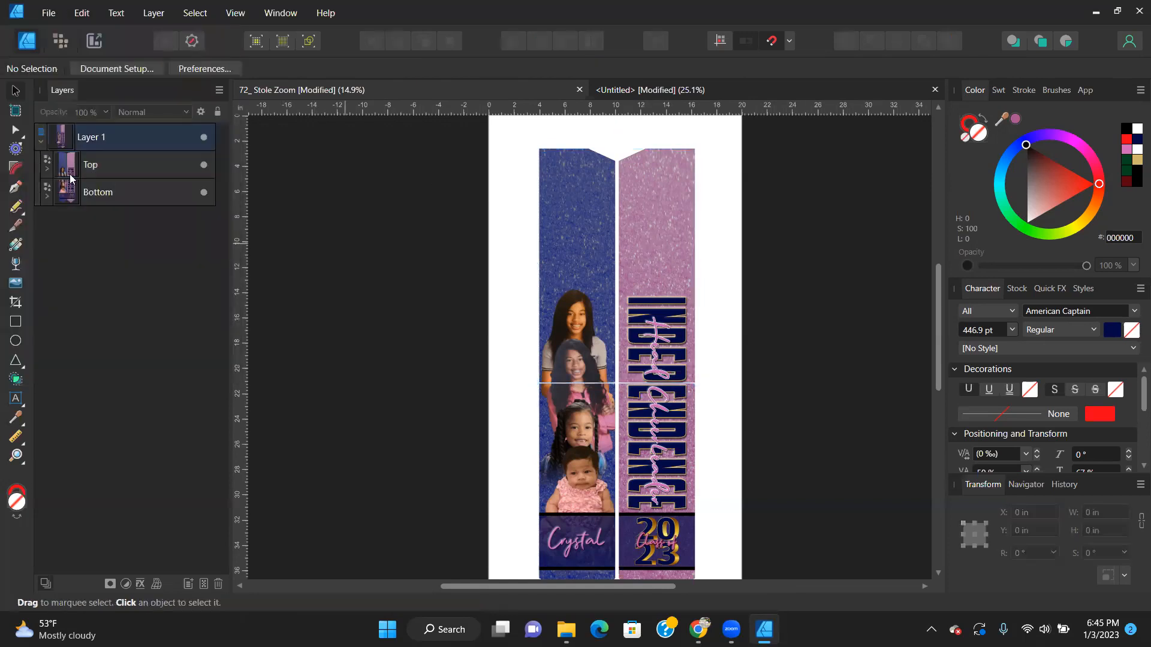
# Open the print settings for the Top section and set the print range to Selection.
pyautogui.click(100, 169)
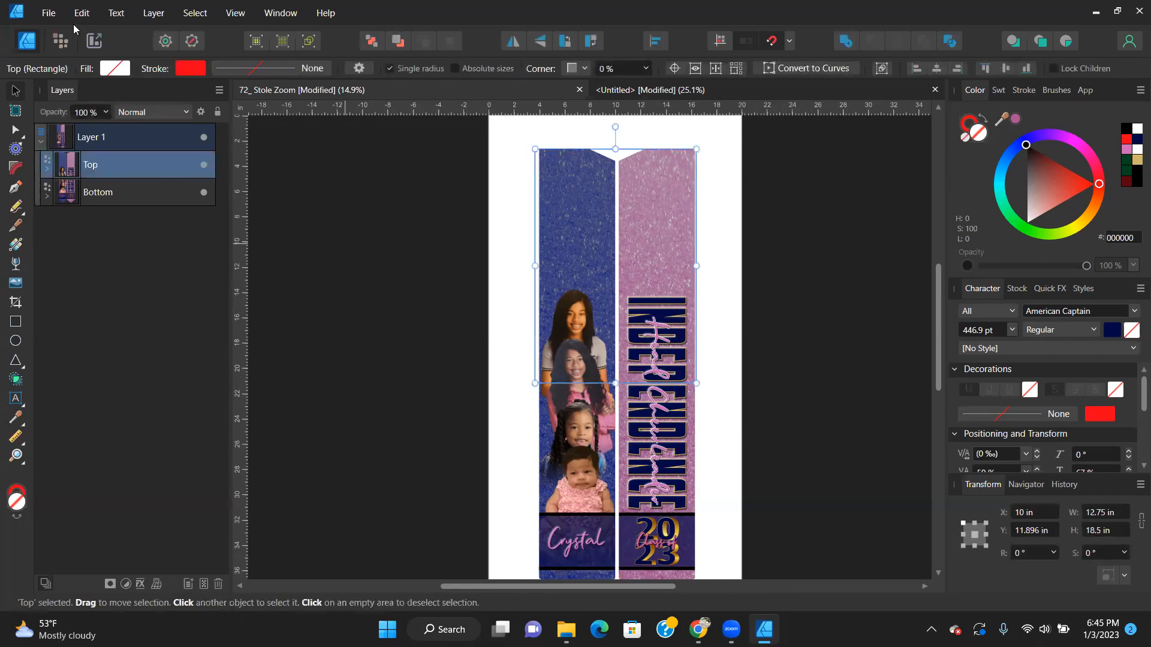
pyautogui.click(49, 13)
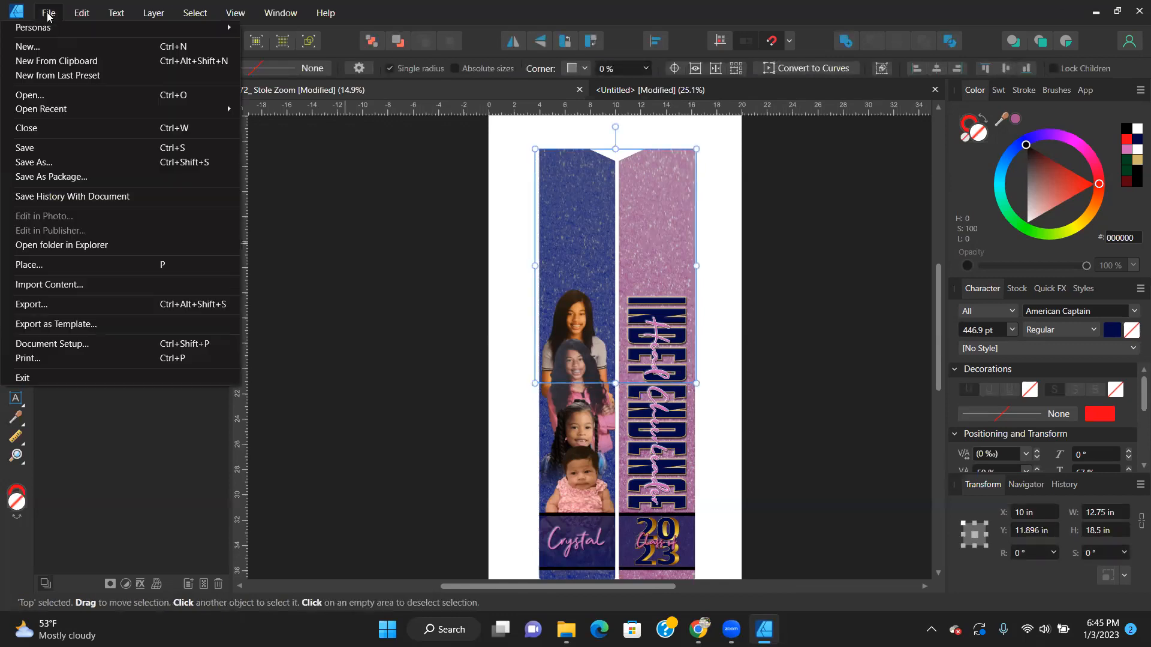
pyautogui.click(41, 357)
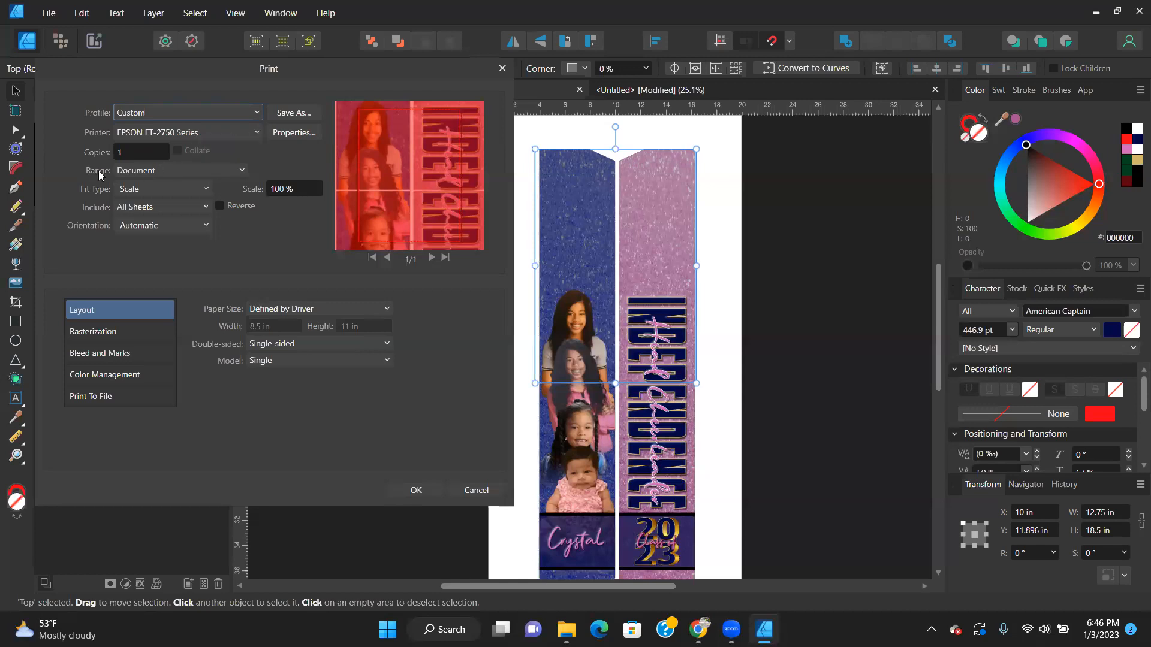
pyautogui.click(184, 170)
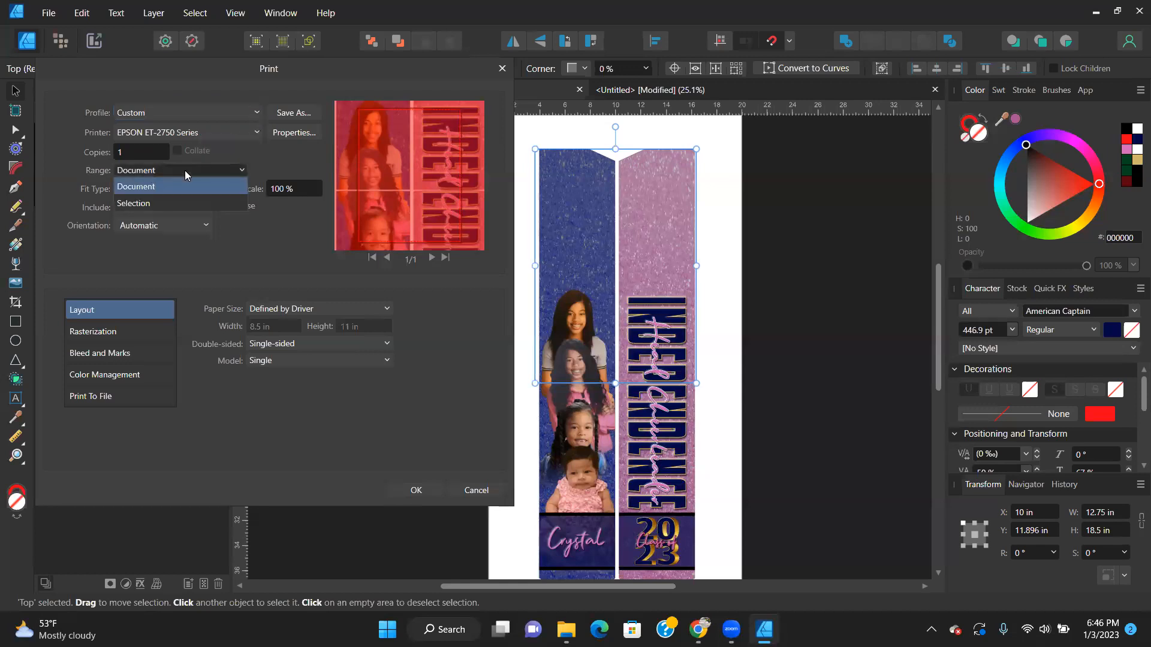
pyautogui.click(167, 204)
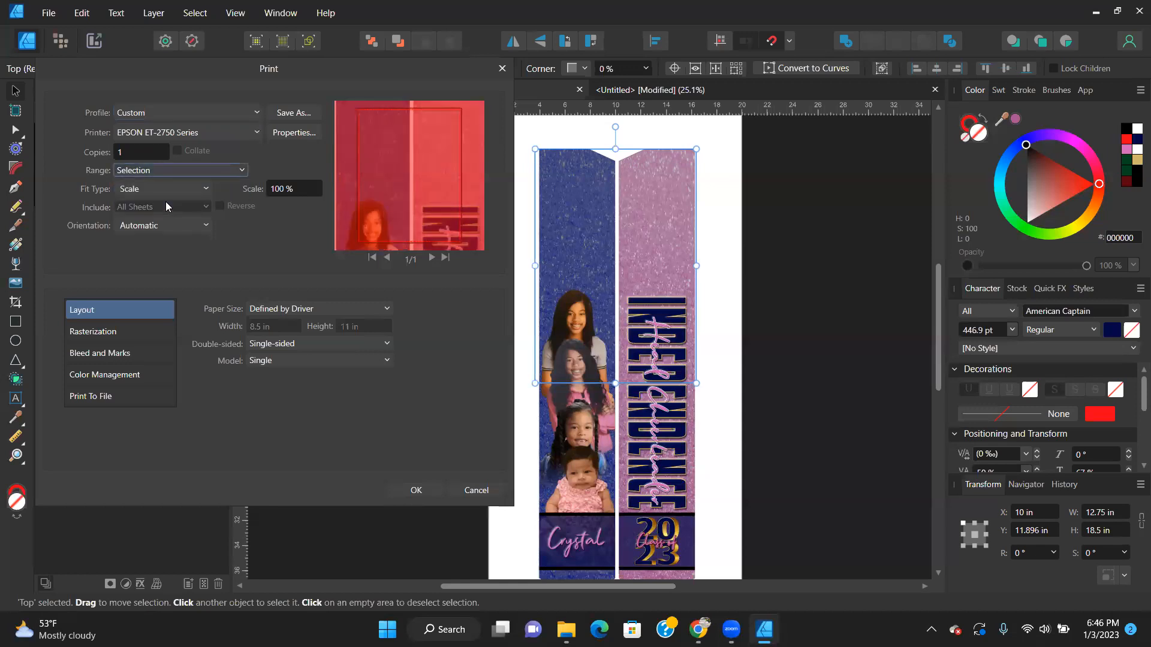
# Set a custom paper size of 13 in wide by 19 in high for the print.
pyautogui.click(282, 309)
pyautogui.click(280, 346)
pyautogui.click(278, 326)
pyautogui.write('13')
pyautogui.press('Tab')
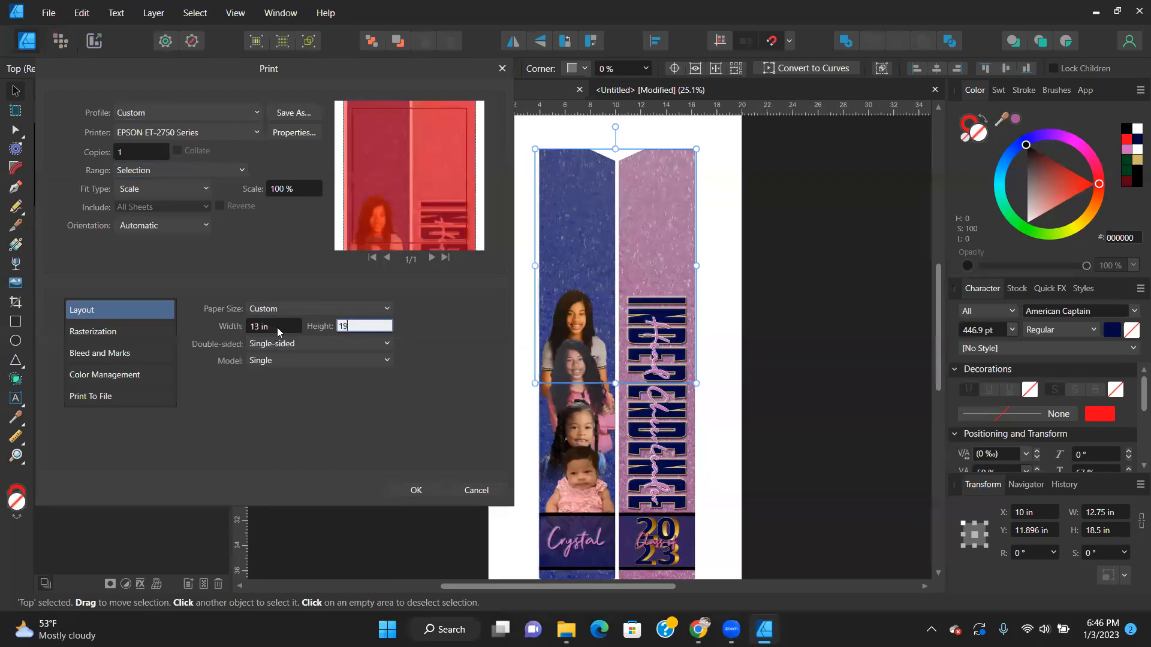
pyautogui.write('19')
pyautogui.press('Tab')
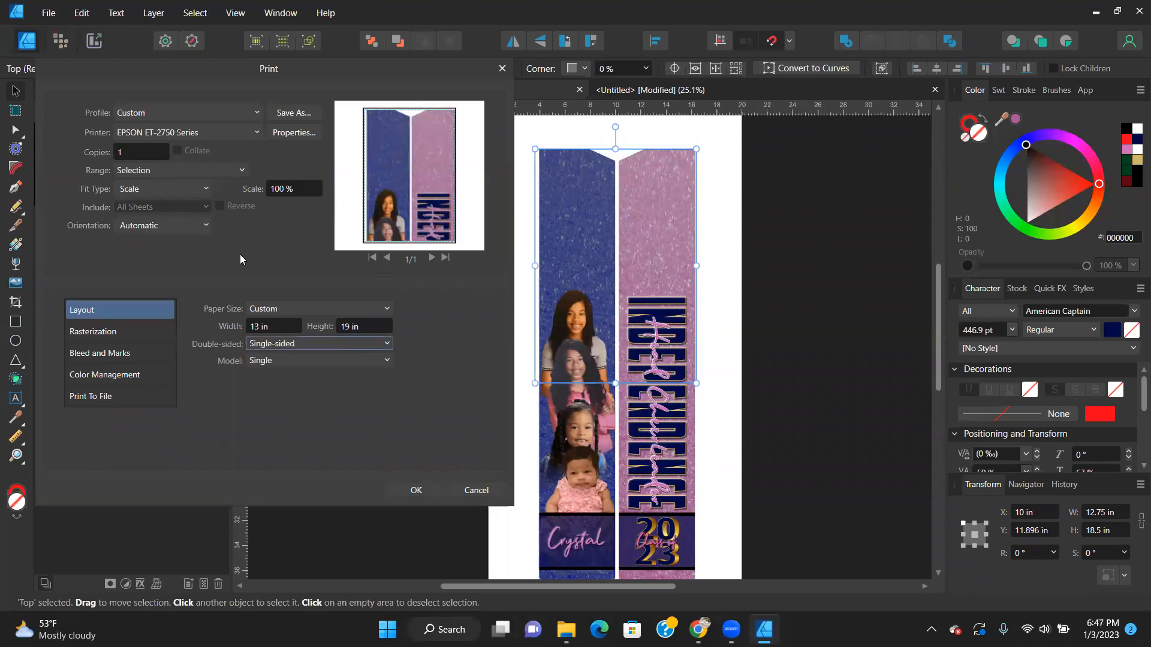
# Preview the print with the Document range for comparison, and set the range back to Selection.
pyautogui.click(198, 135)
pyautogui.click(197, 137)
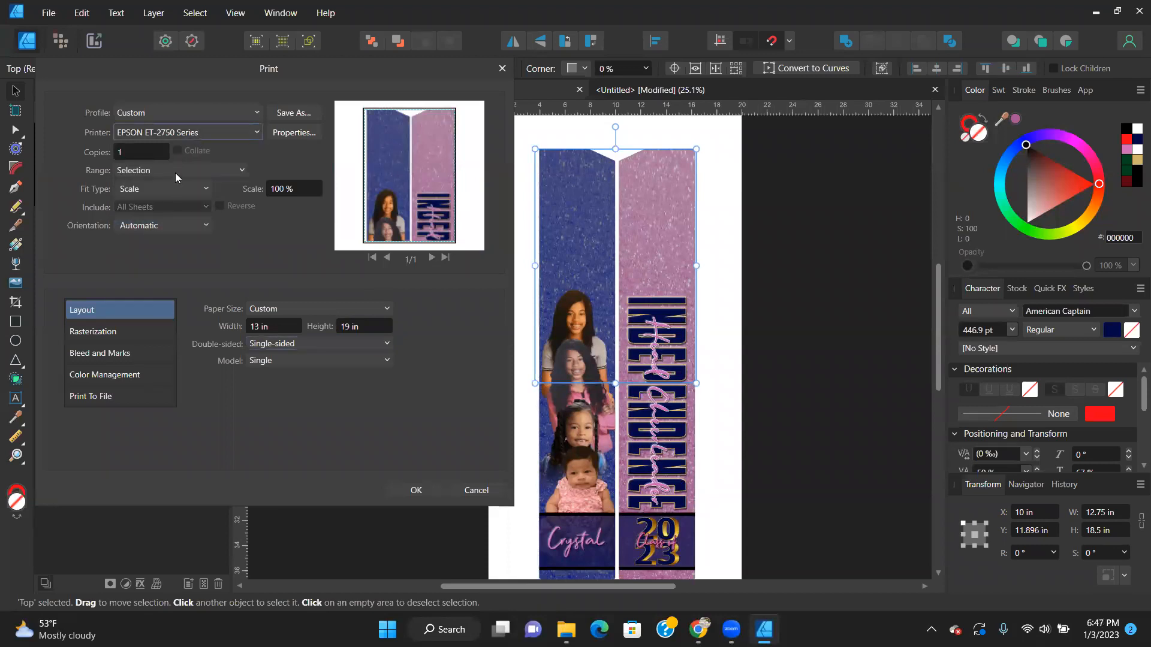
pyautogui.click(177, 171)
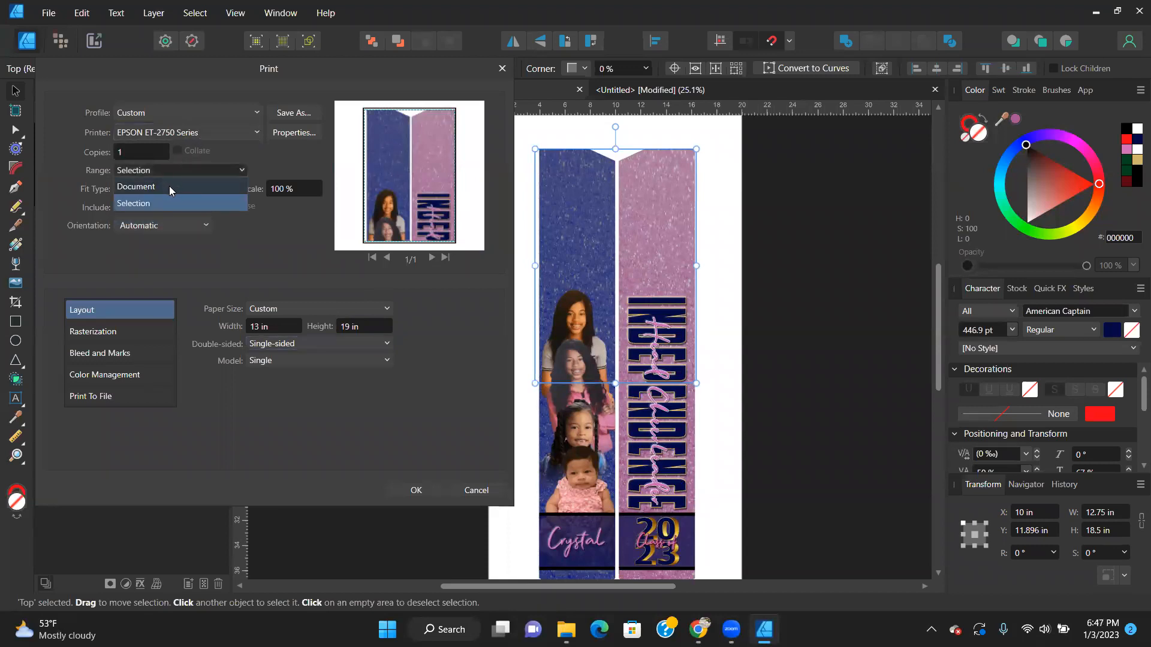
pyautogui.click(169, 187)
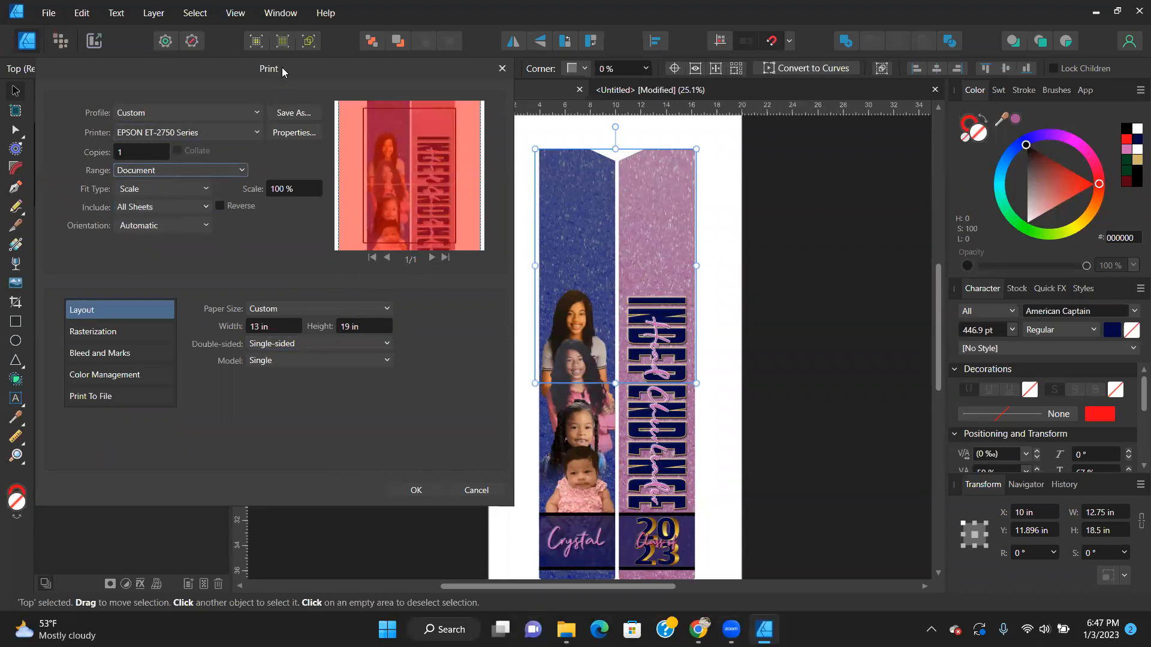
pyautogui.moveTo(282, 69); pyautogui.dragTo(660, 89)
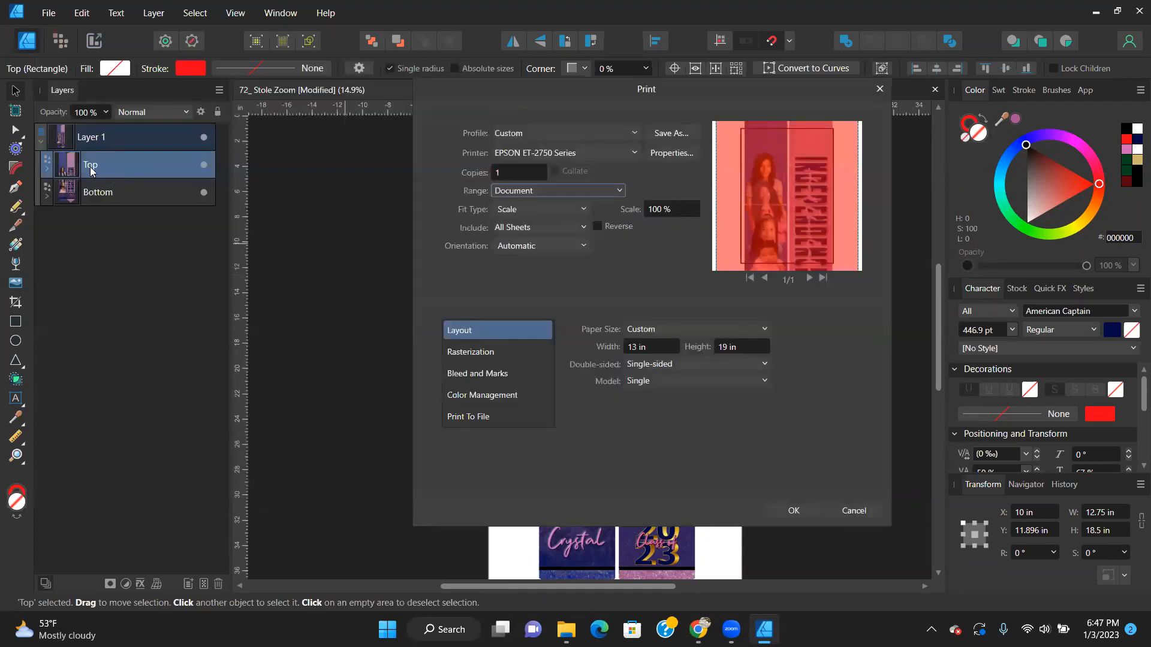
pyautogui.moveTo(579, 87); pyautogui.dragTo(192, 96)
pyautogui.click(177, 198)
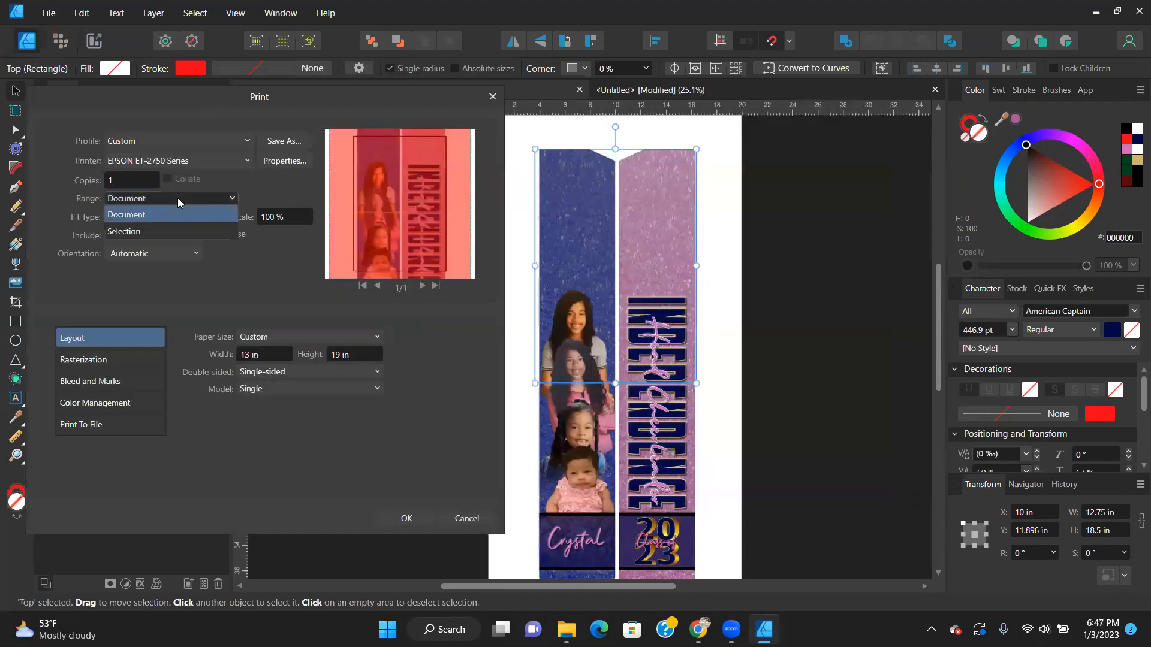
pyautogui.click(172, 233)
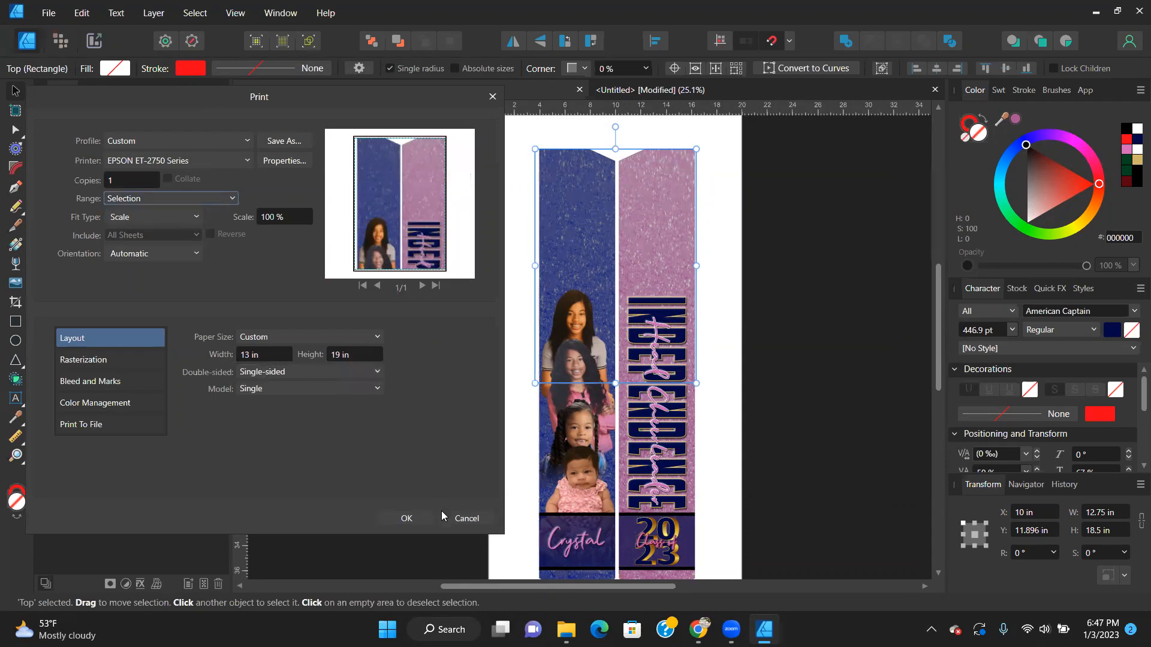
# Close the Top section's print settings, open them for the Bottom section, and set the print range to Selection.
pyautogui.click(462, 519)
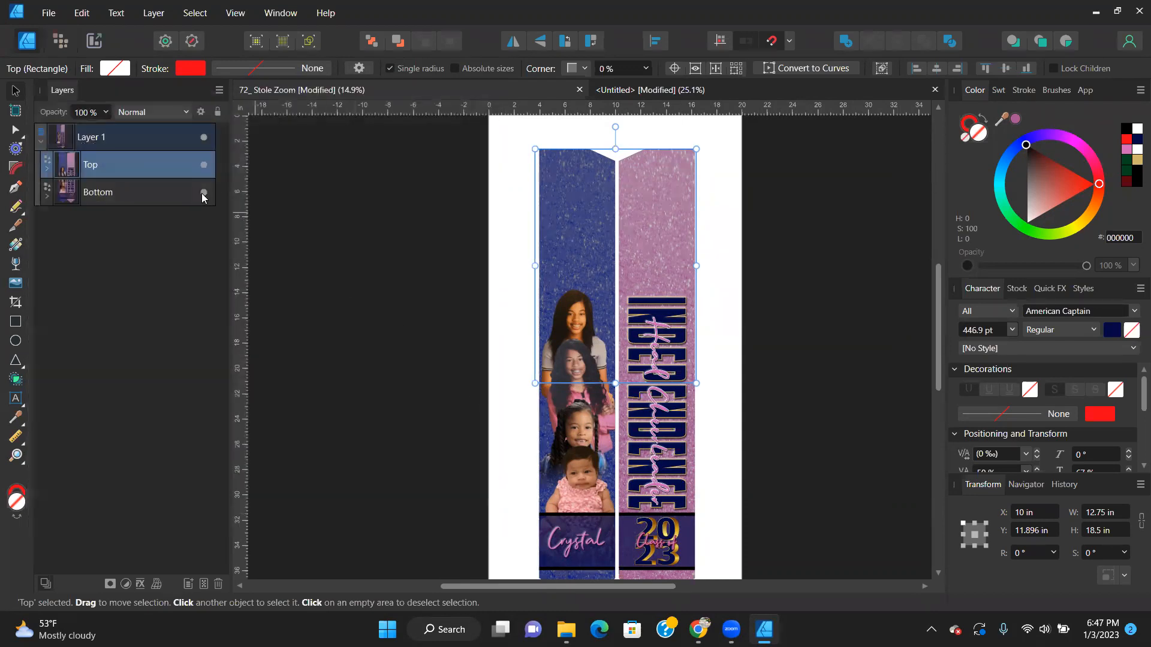
pyautogui.click(86, 193)
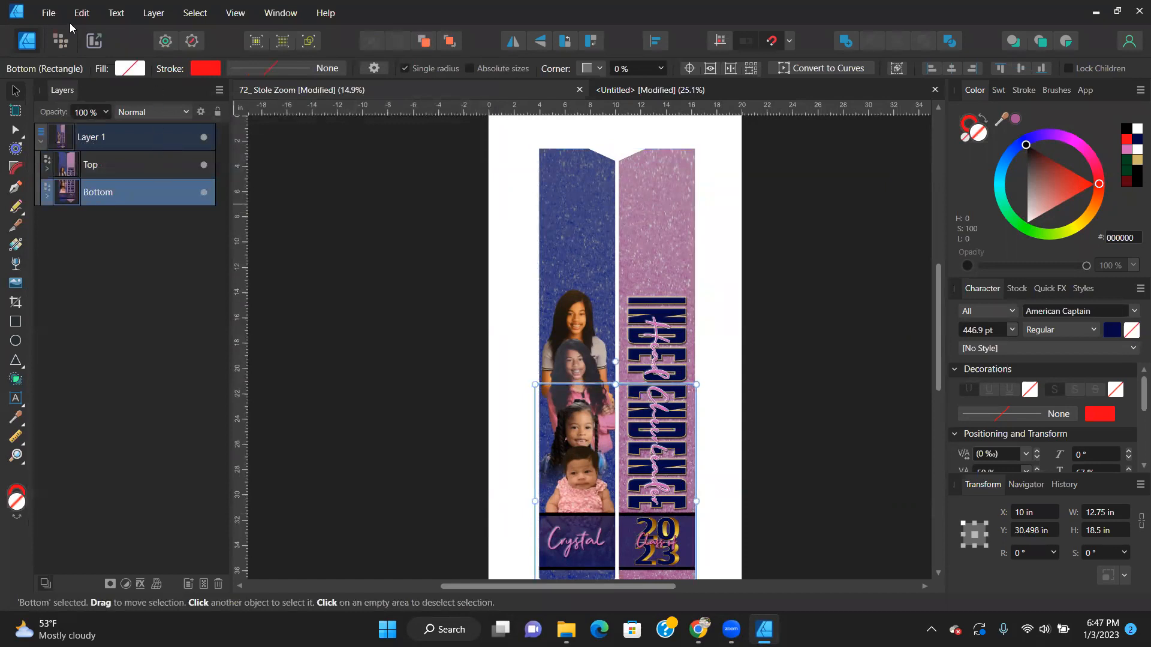
pyautogui.click(48, 13)
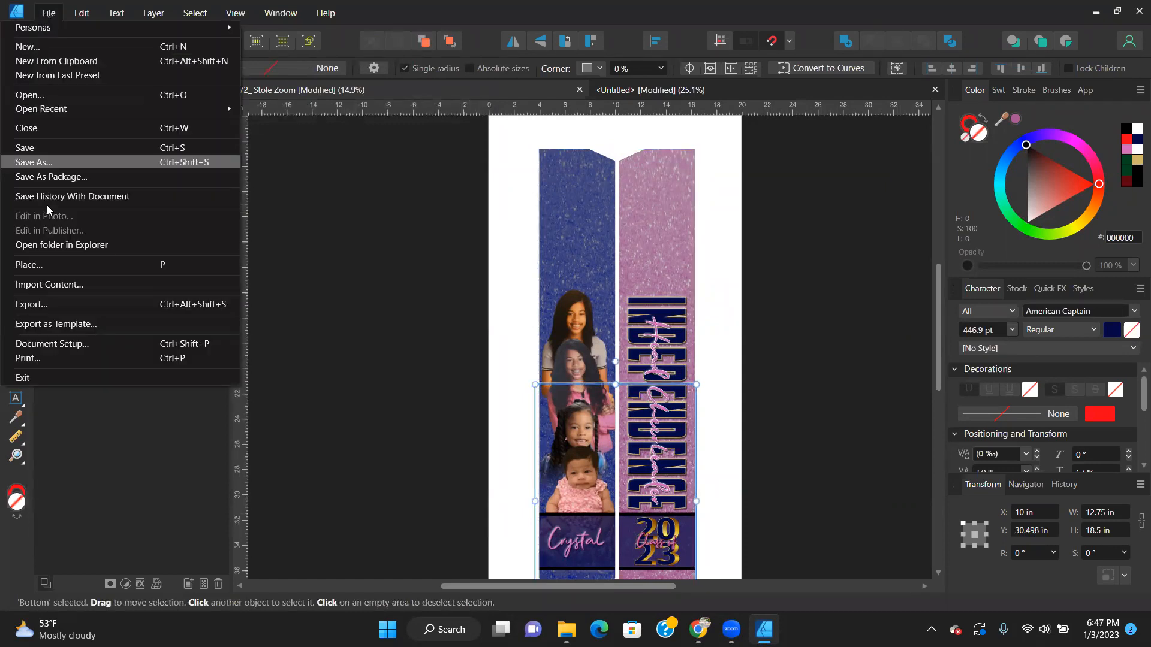
pyautogui.click(48, 358)
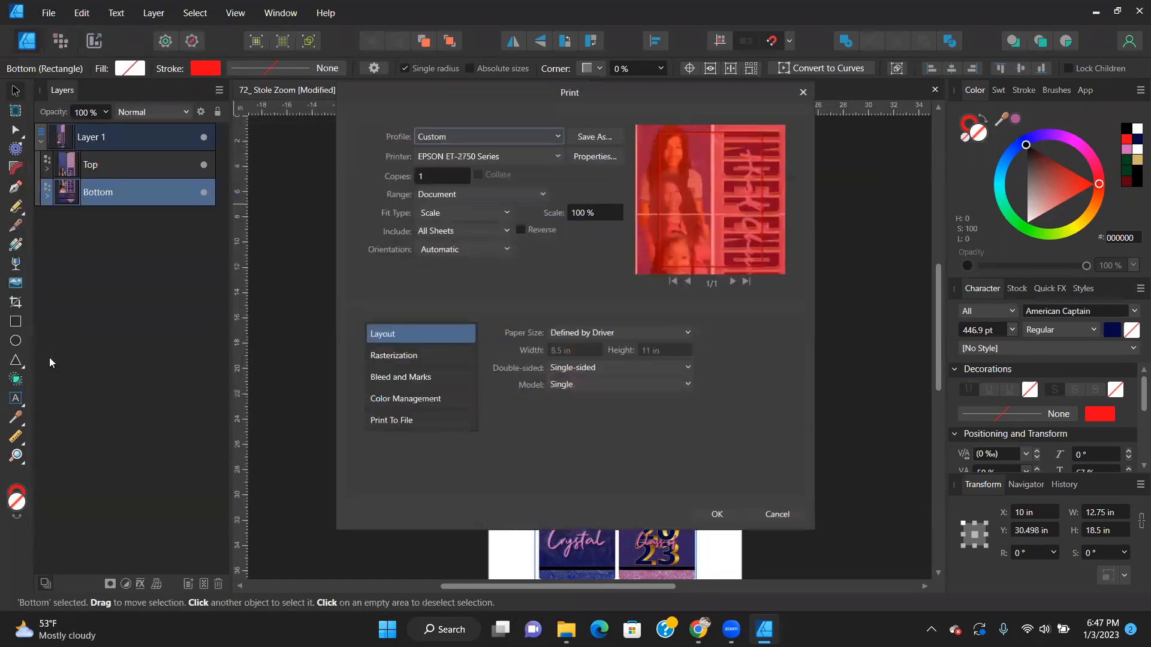
pyautogui.click(459, 194)
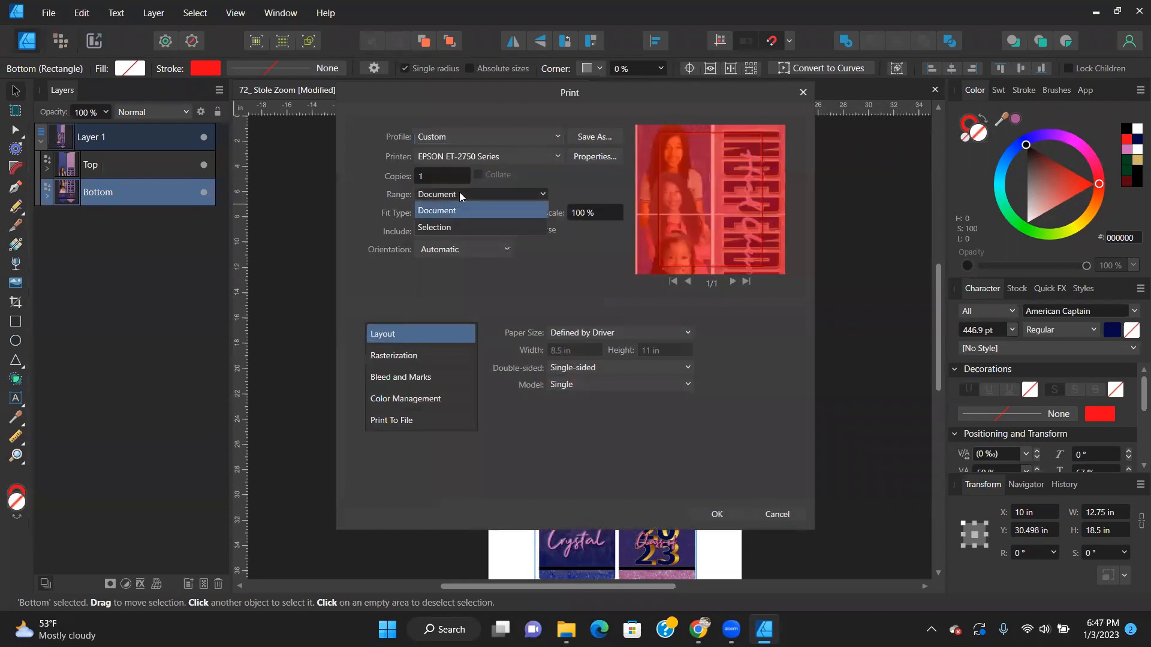
pyautogui.click(459, 227)
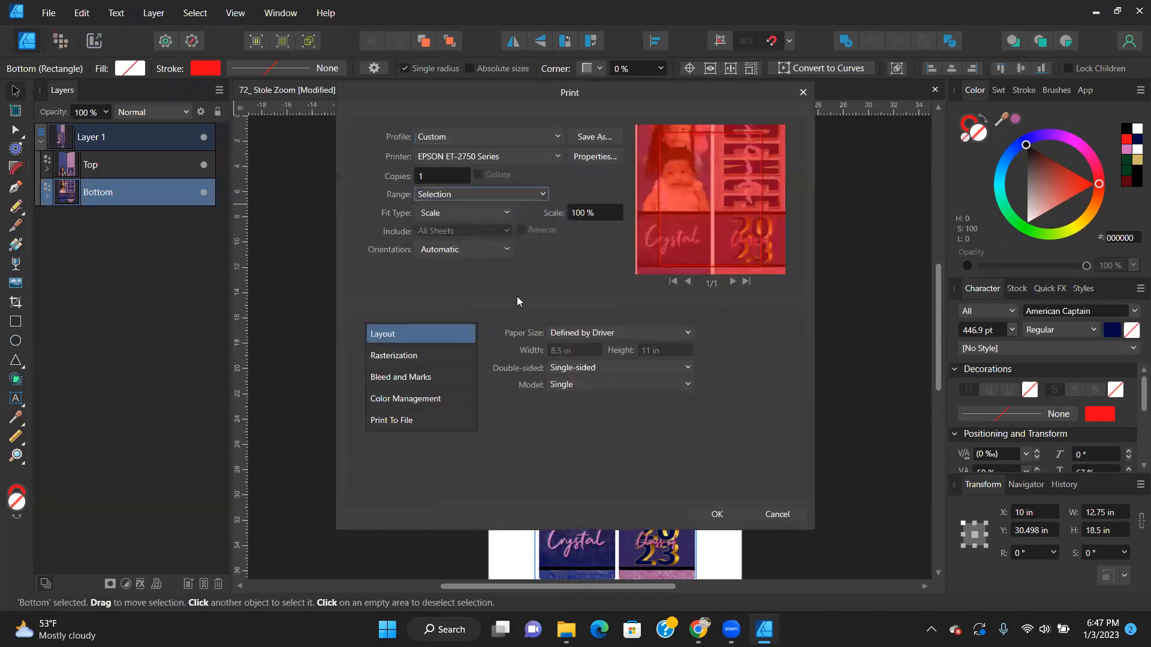
# Set a custom paper size of 13 in wide by 19 in high for the Bottom section's print, and dismiss the settings.
pyautogui.click(612, 335)
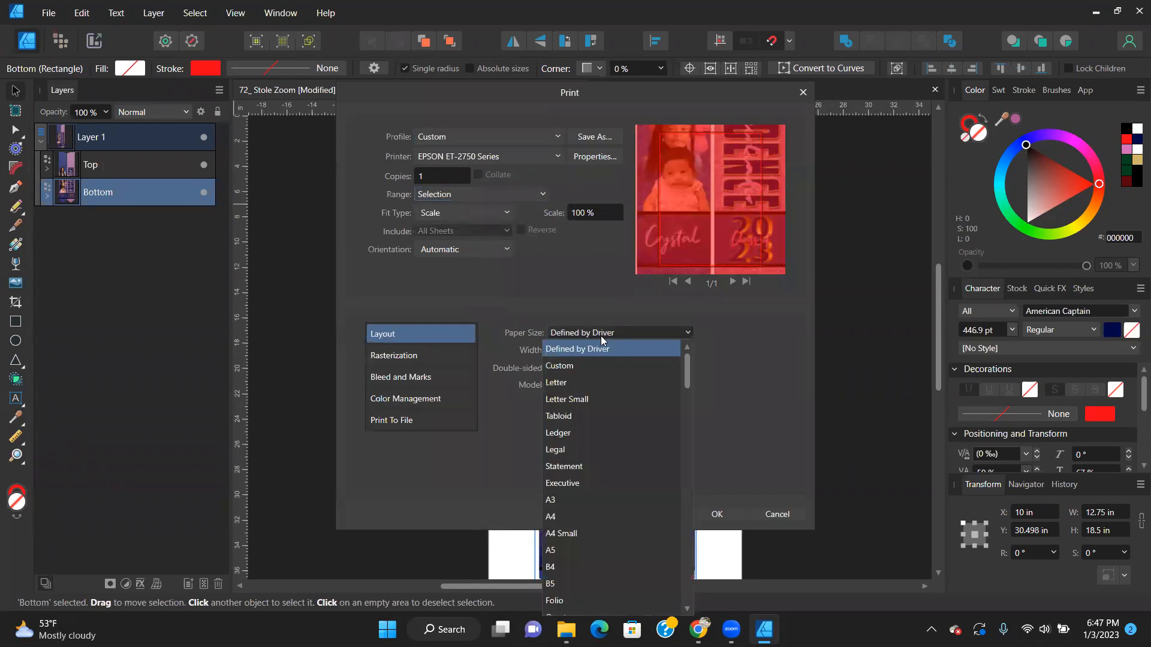
pyautogui.click(570, 366)
pyautogui.doubleClick(569, 350)
pyautogui.write('13')
pyautogui.press('Tab')
pyautogui.write('19')
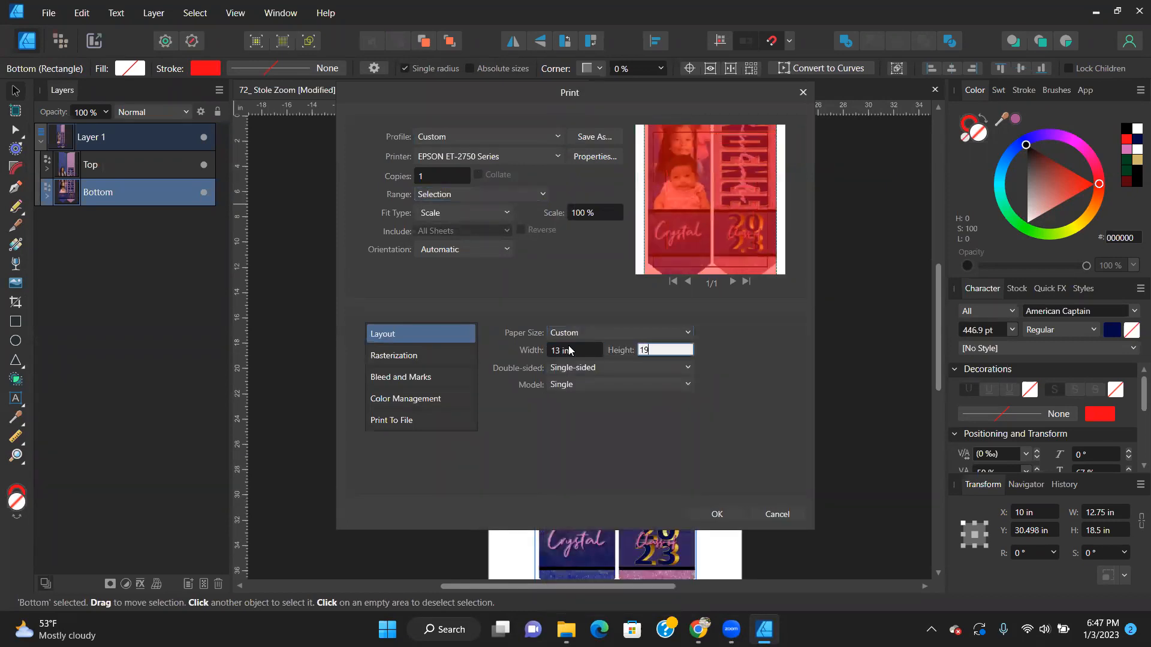
pyautogui.press('Tab')
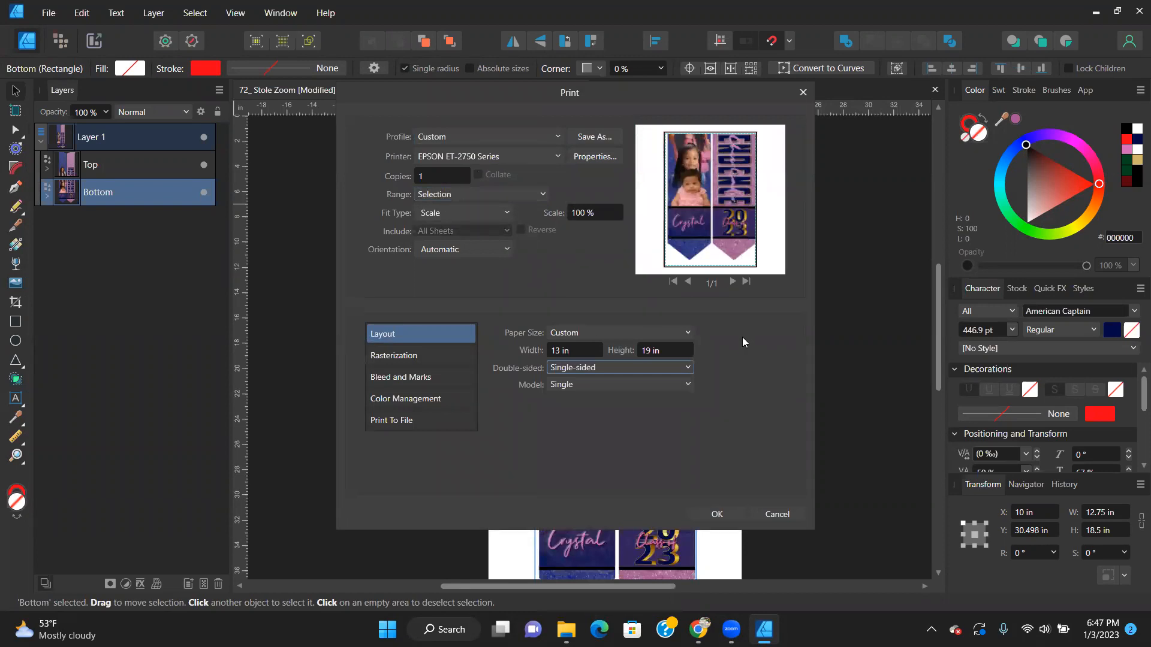
pyautogui.click(786, 514)
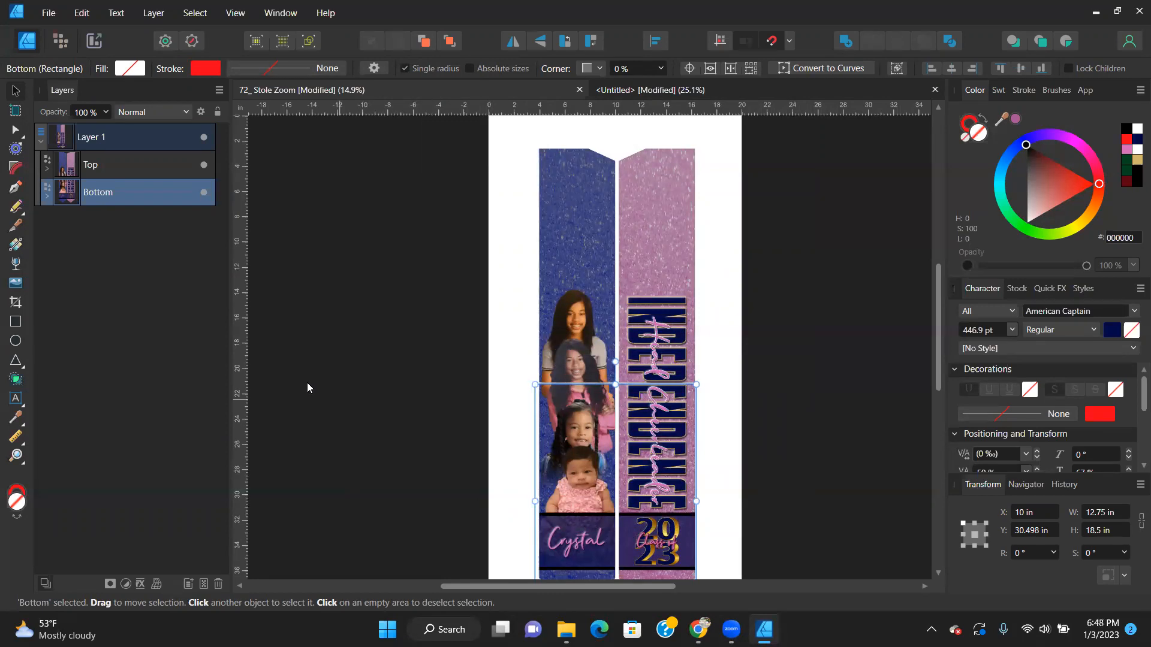
# Select both the Top and Bottom sections and open the print settings with the range set to Selection.
pyautogui.click(400, 315)
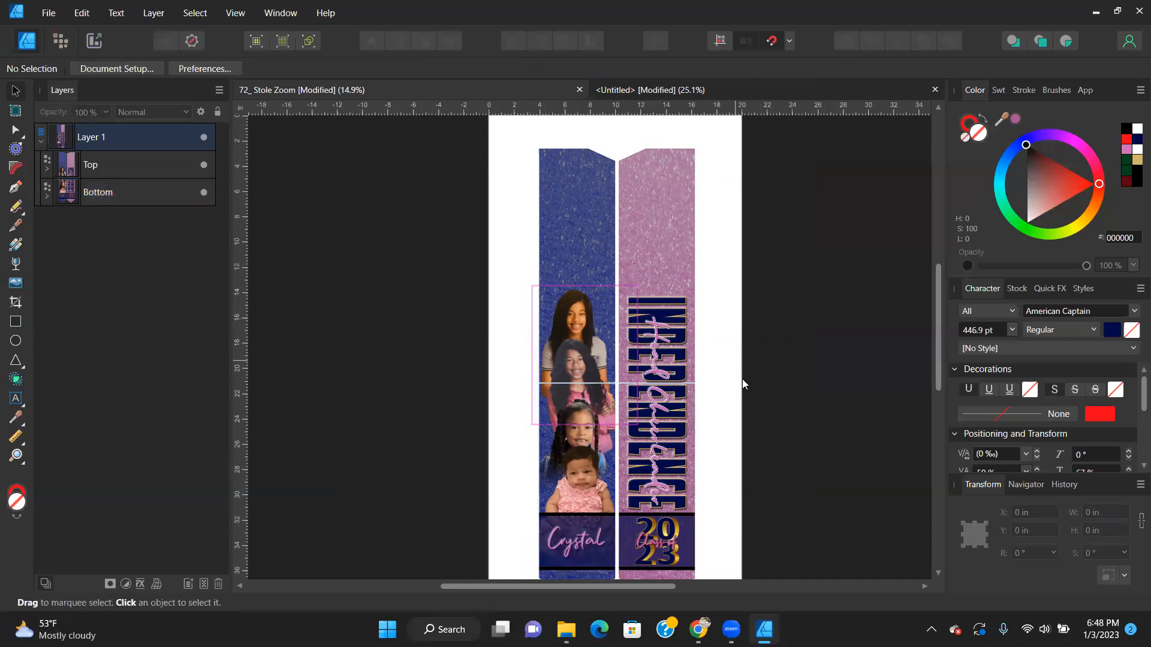
pyautogui.click(639, 267)
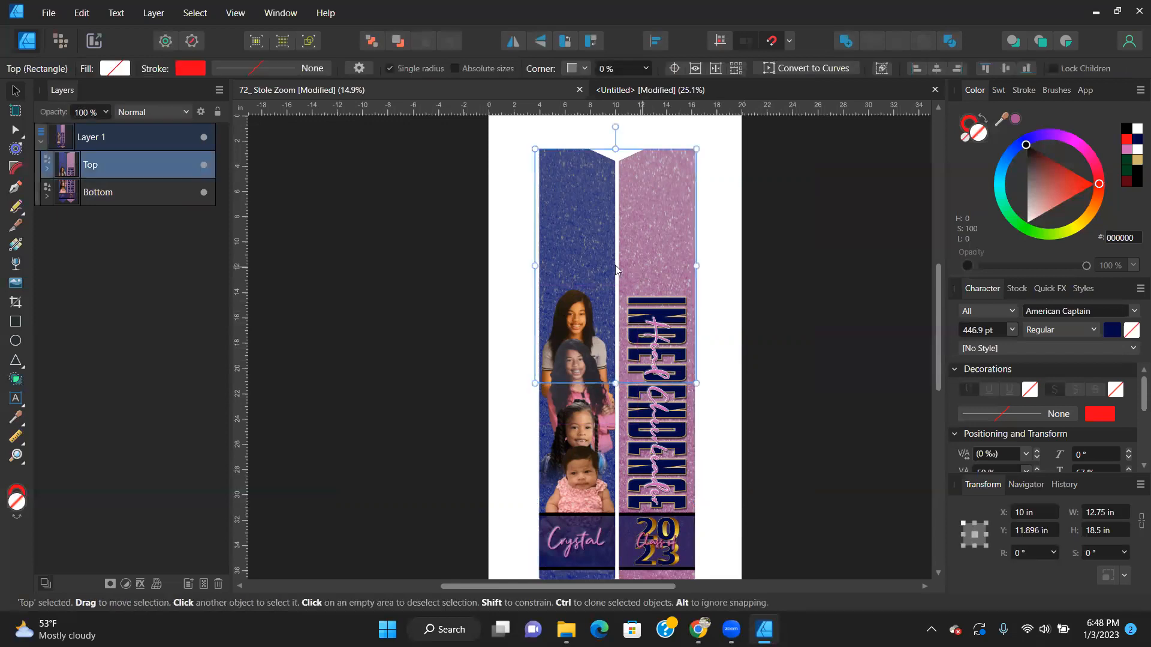
pyautogui.moveTo(513, 107); pyautogui.dragTo(882, 577)
pyautogui.click(457, 143)
pyautogui.scroll(-3, 644, 279)
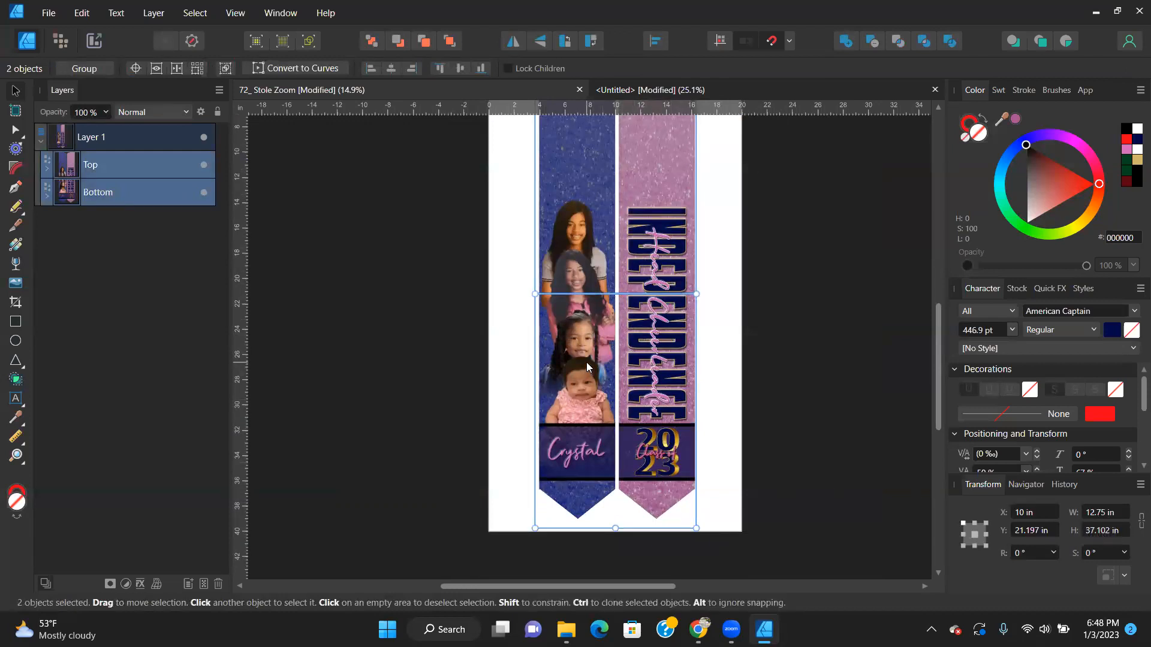
pyautogui.click(48, 12)
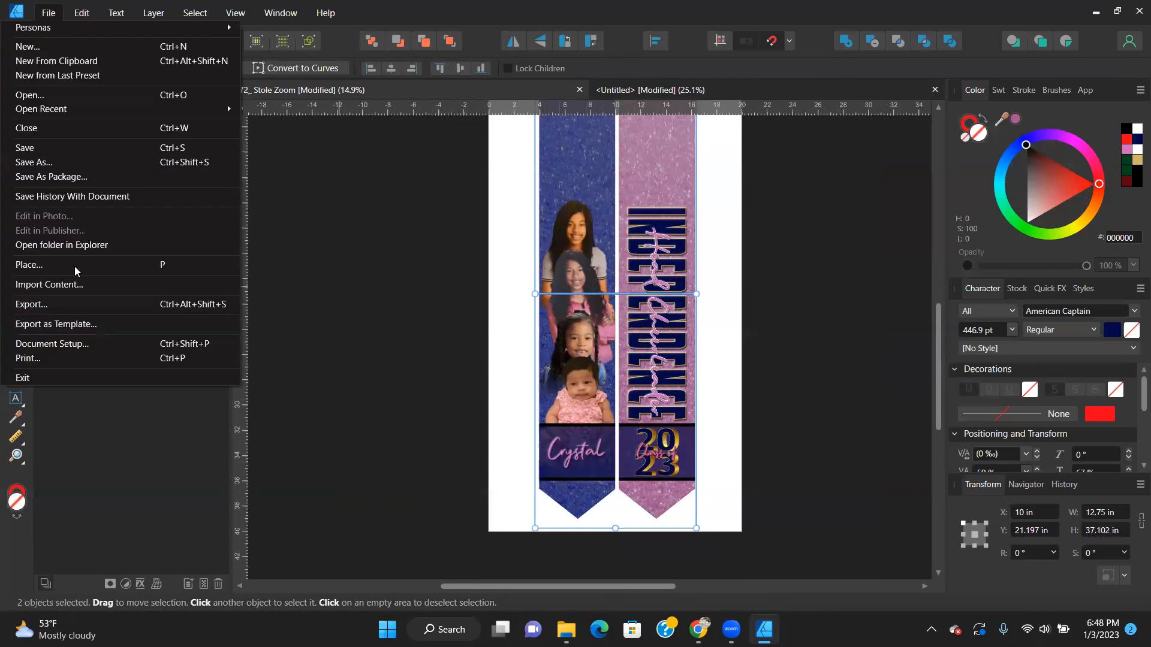
pyautogui.click(57, 361)
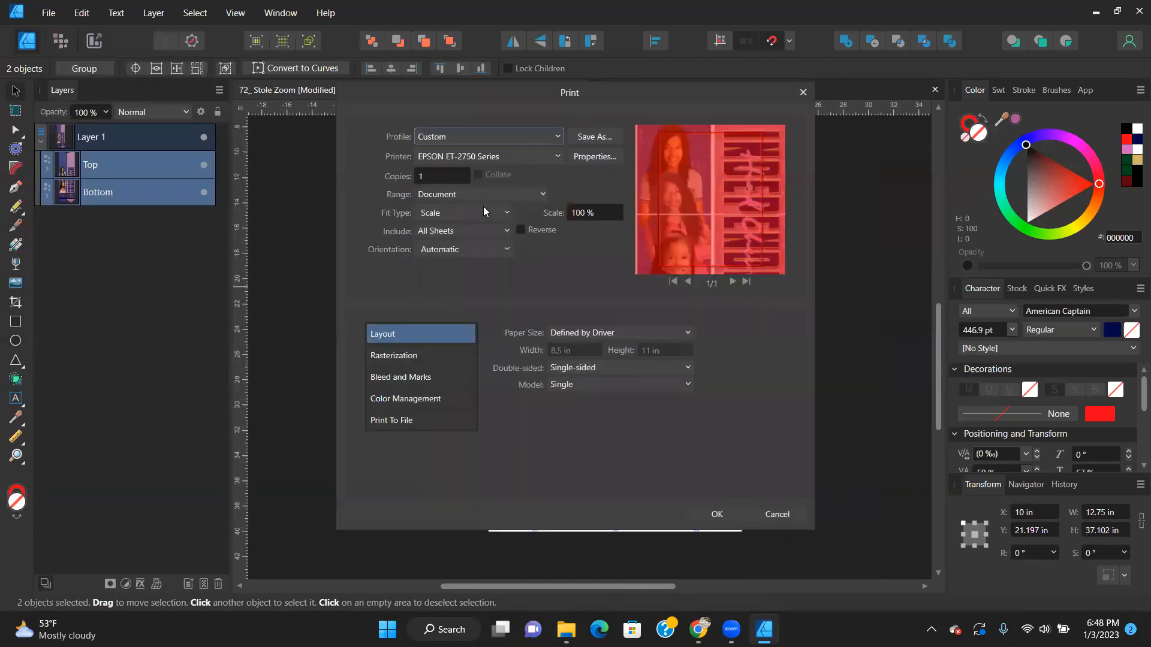
pyautogui.click(471, 195)
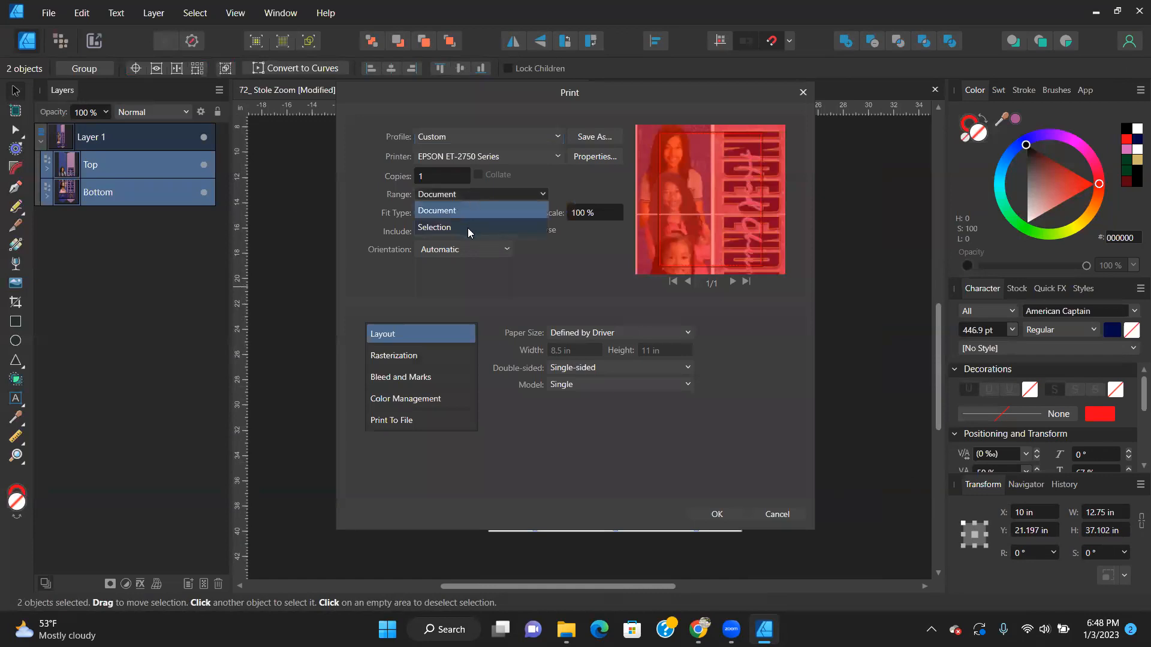
pyautogui.click(444, 227)
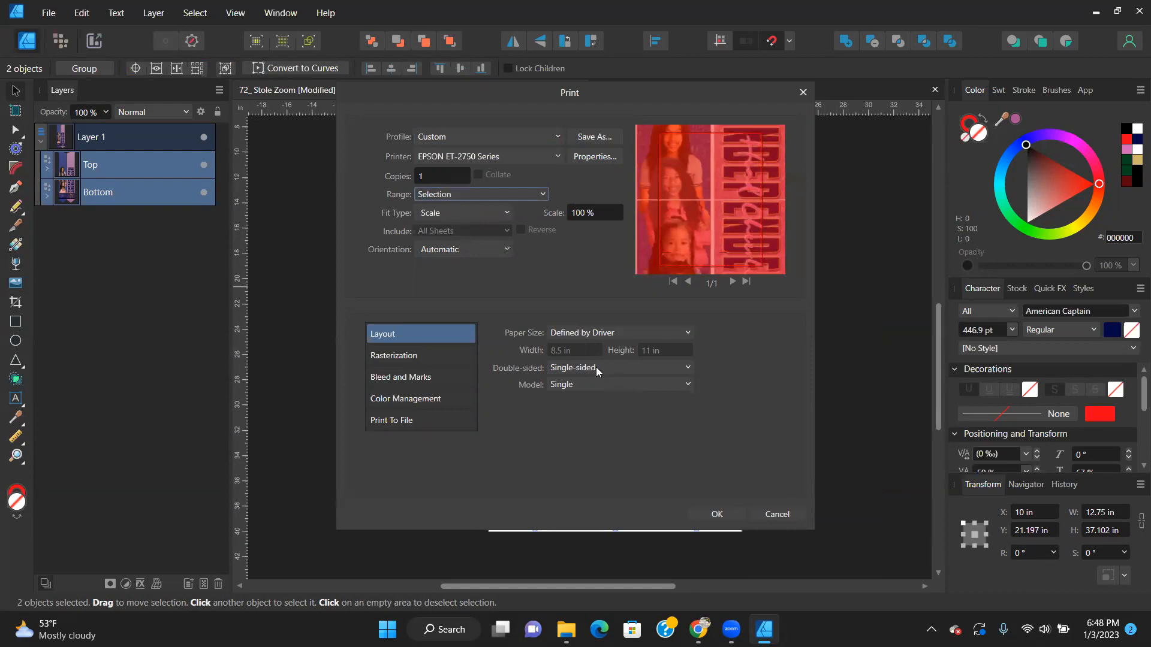
# Set a custom paper size of 13 in wide by 38 in high for the combined print, and dismiss the settings.
pyautogui.click(586, 335)
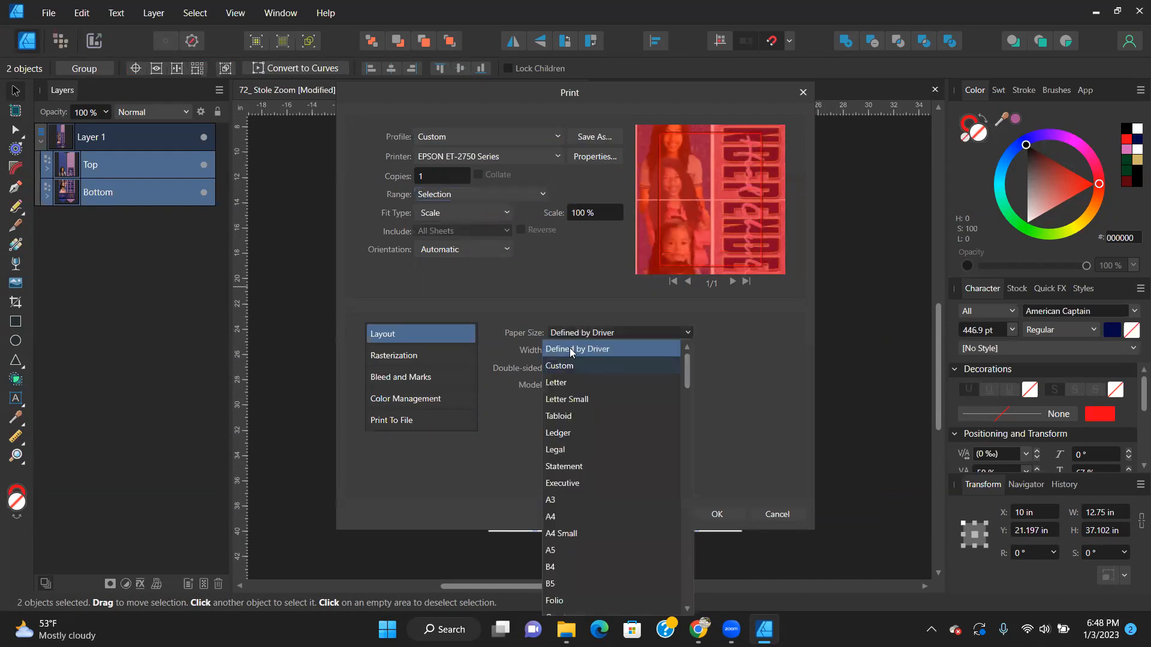
pyautogui.click(562, 368)
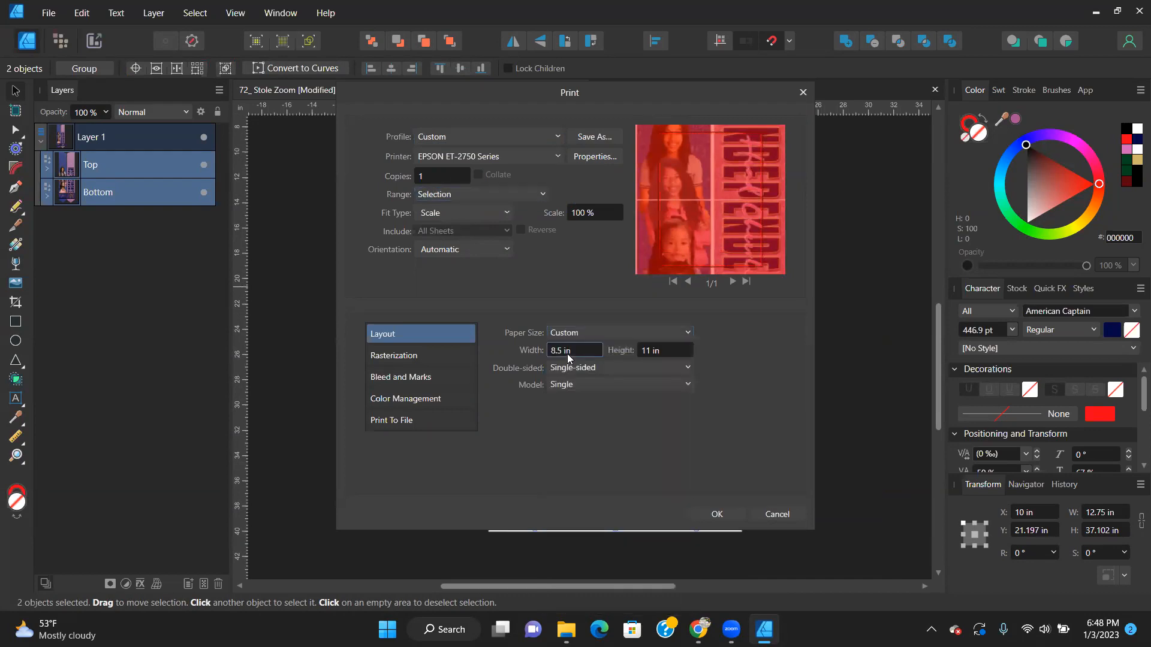
pyautogui.click(573, 350)
pyautogui.write('13')
pyautogui.press('Tab')
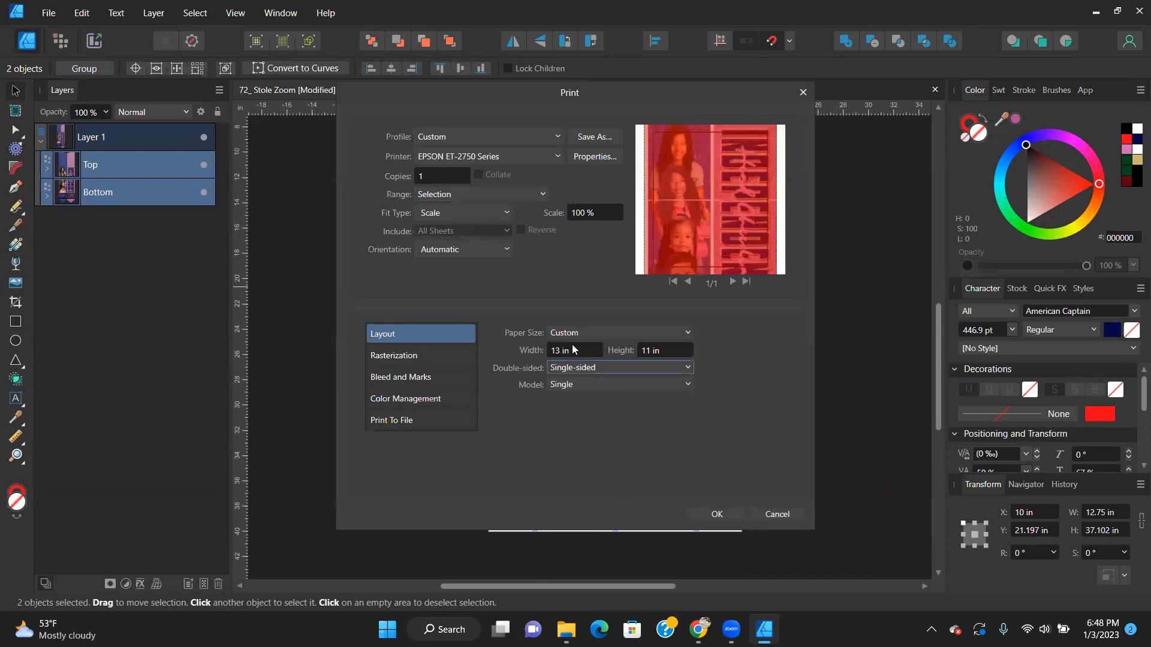
pyautogui.click(669, 350)
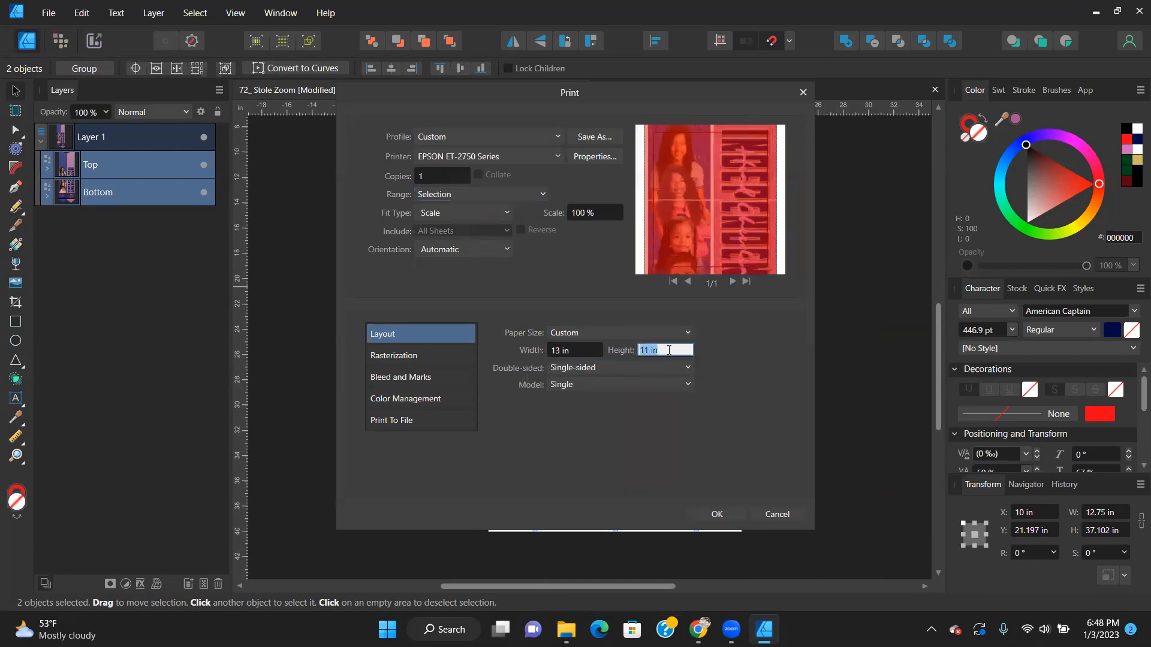
pyautogui.write('36')
pyautogui.press('Tab')
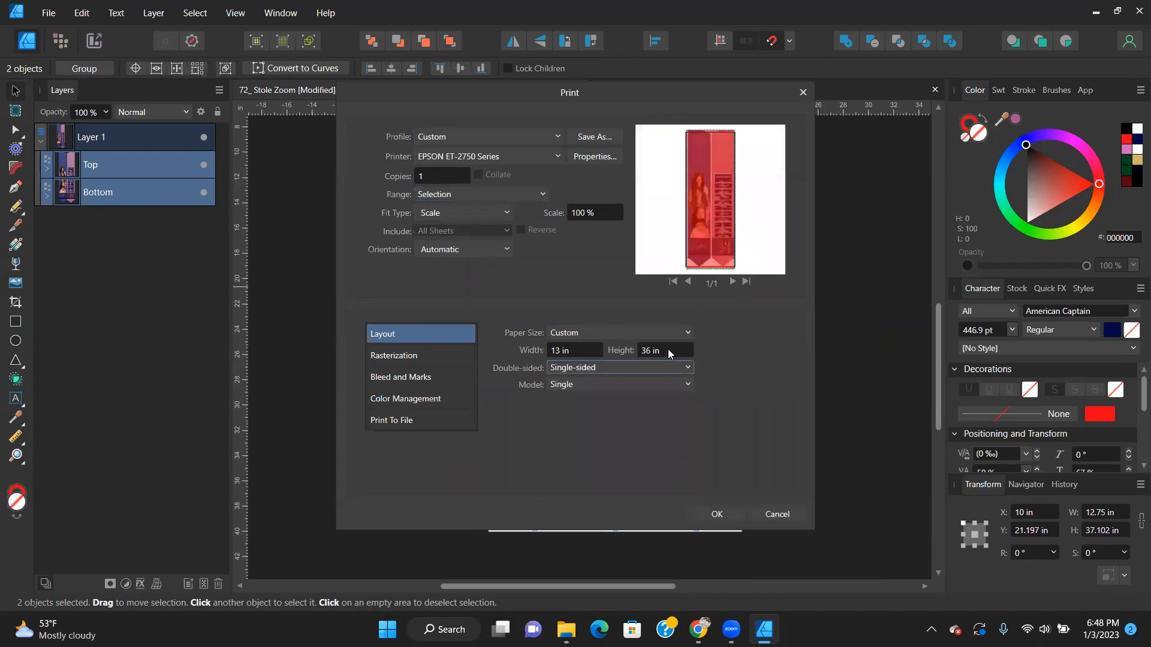
pyautogui.click(662, 351)
pyautogui.write('38')
pyautogui.press('Tab')
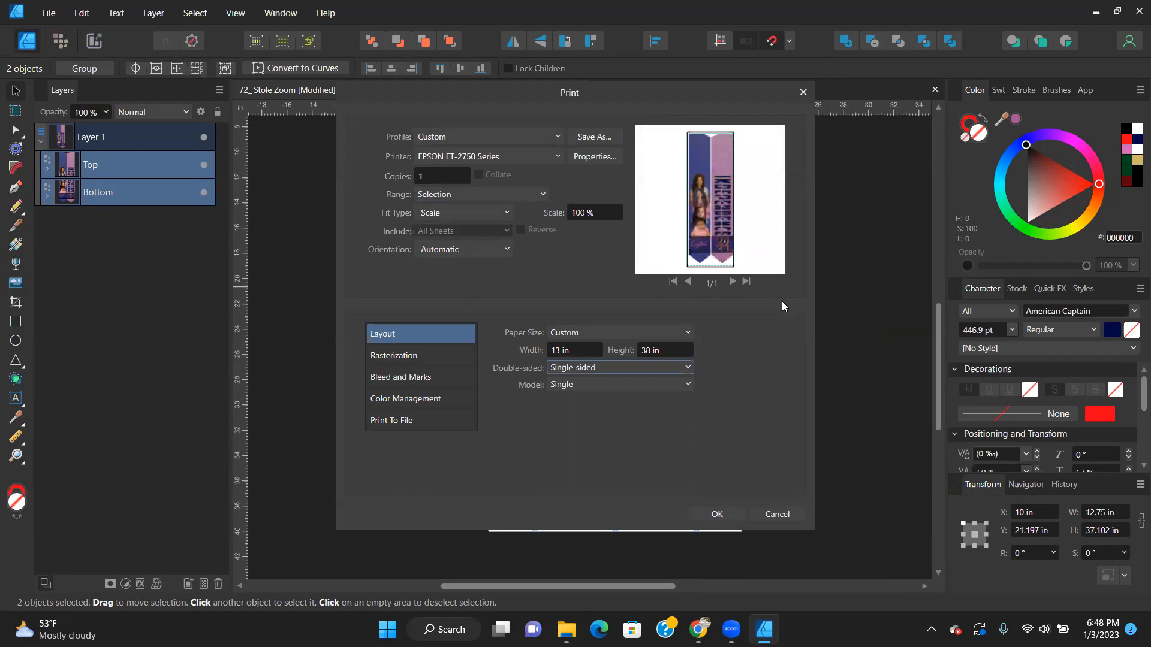
pyautogui.click(777, 515)
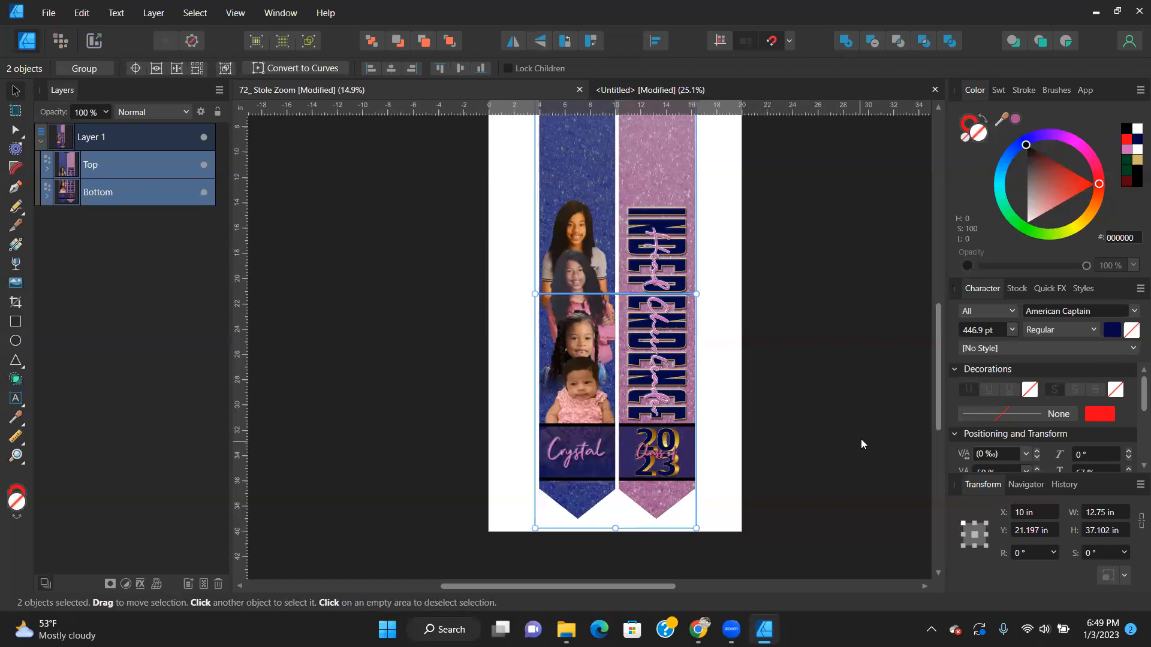
# Draw a rectangle beside the stole panels and size it 8.25 in wide by 10.75 in high.
pyautogui.click(784, 347)
pyautogui.scroll(1, 835, 383)
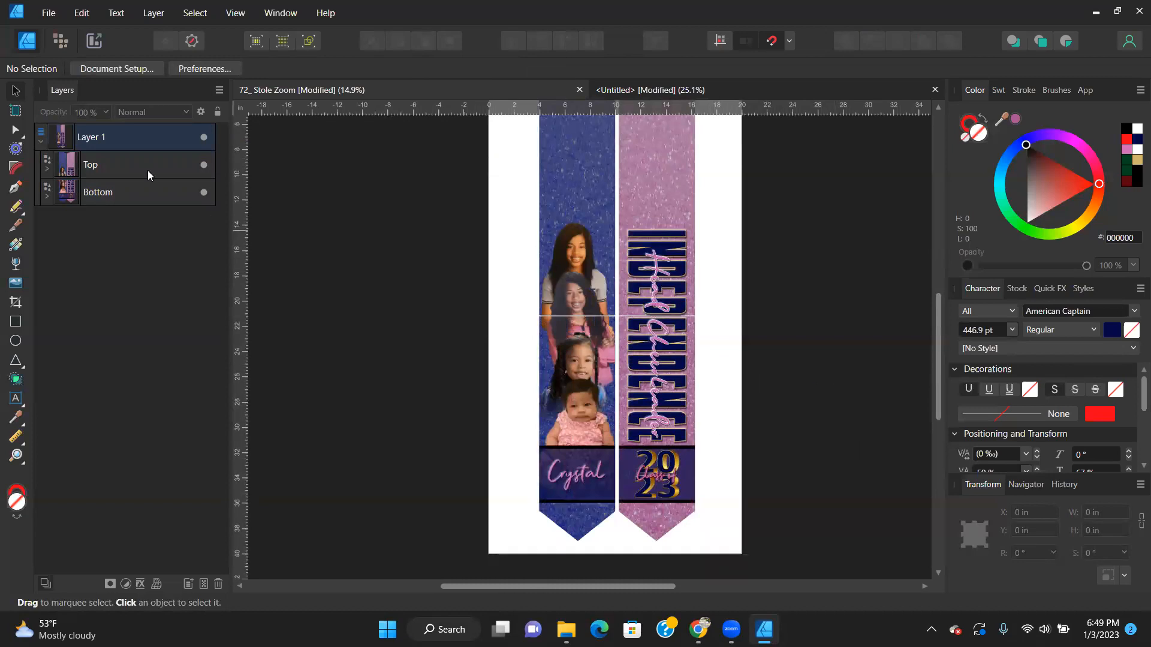
pyautogui.click(16, 321)
pyautogui.moveTo(334, 250); pyautogui.dragTo(535, 400)
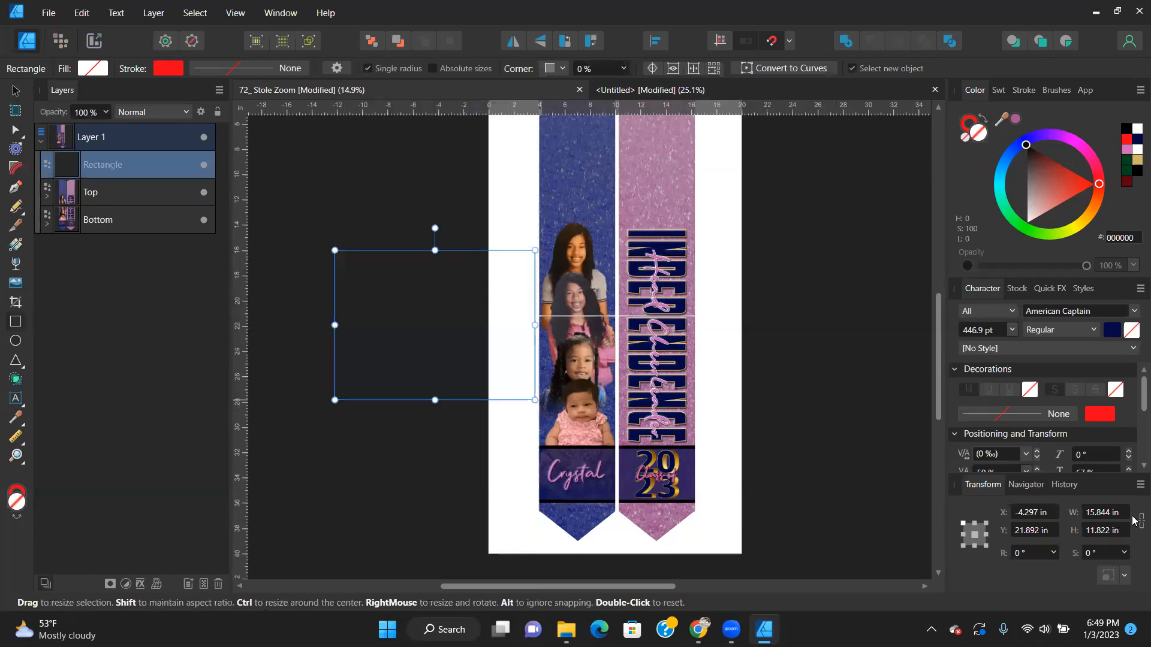
pyautogui.click(1106, 511)
pyautogui.write('8')
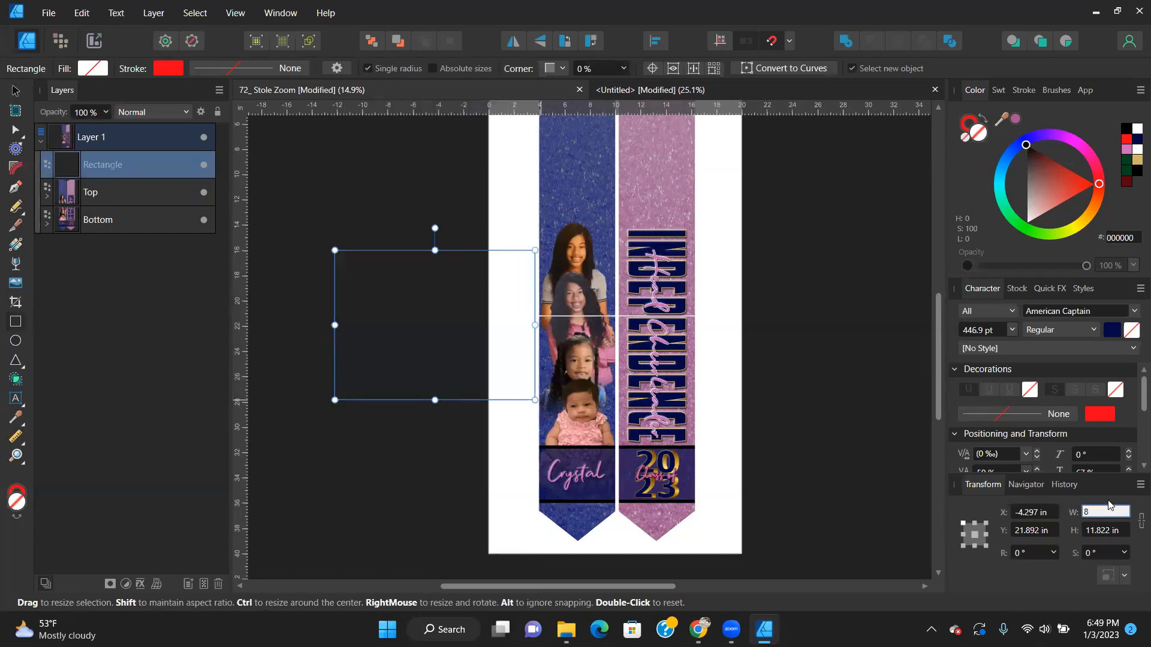
pyautogui.write('.25')
pyautogui.press('Tab')
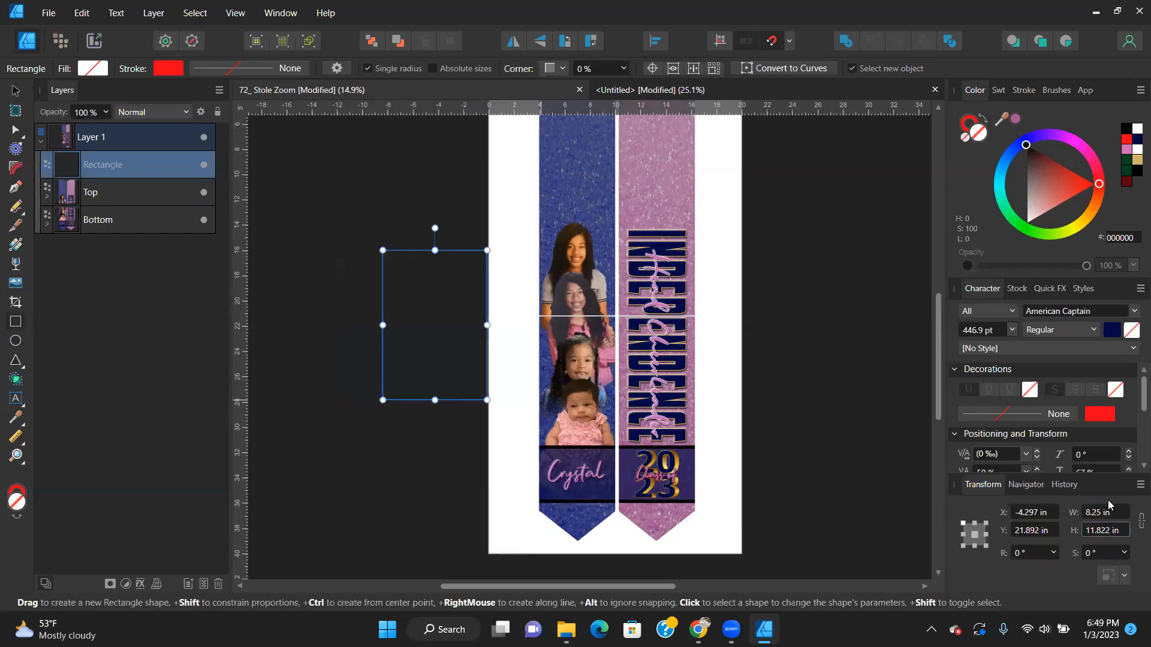
pyautogui.write('10.75')
pyautogui.press('Return')
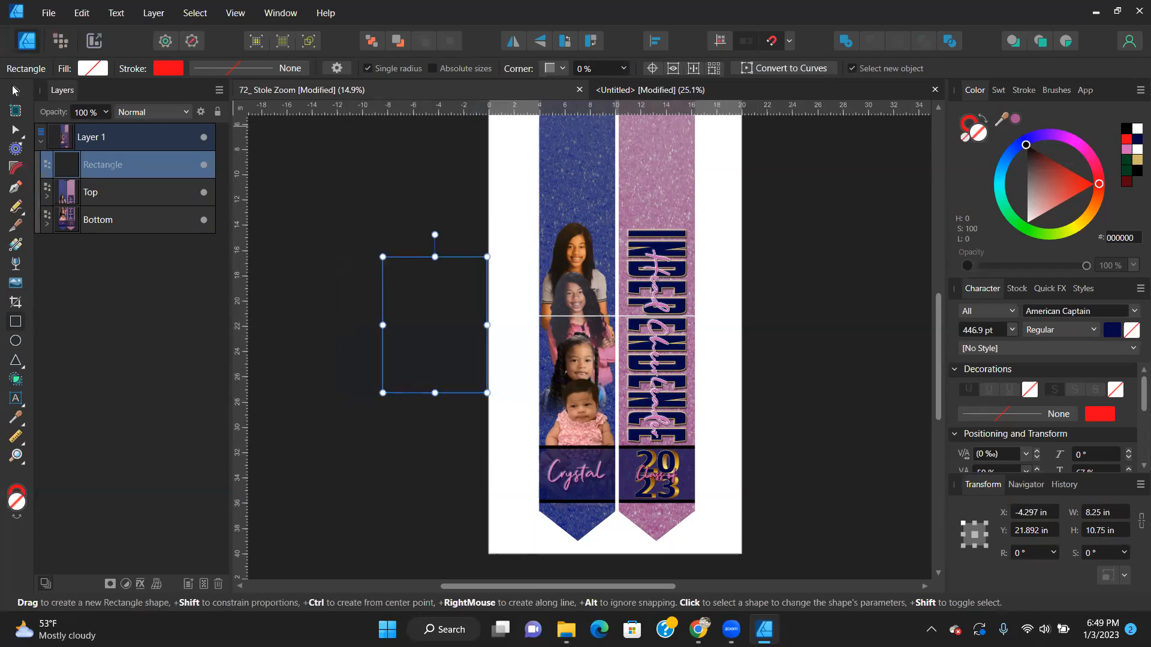
# Stack two of the 8.25 x 10.75 in rectangles over the lower part of the blue panel with 5 pt red outlines.
pyautogui.click(15, 90)
pyautogui.moveTo(403, 326)
pyautogui.mouseDown()
pyautogui.moveTo(601, 431)
pyautogui.moveTo(543, 478)
pyautogui.moveTo(550, 334)
pyautogui.mouseUp()
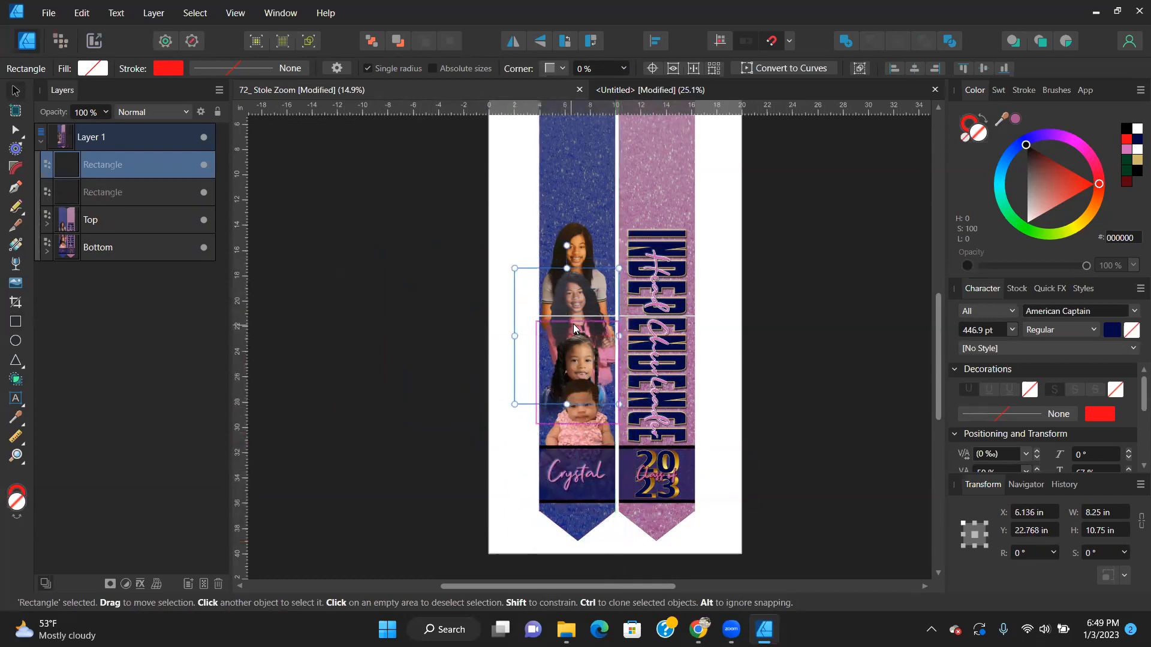
pyautogui.click(1031, 89)
pyautogui.click(1016, 115)
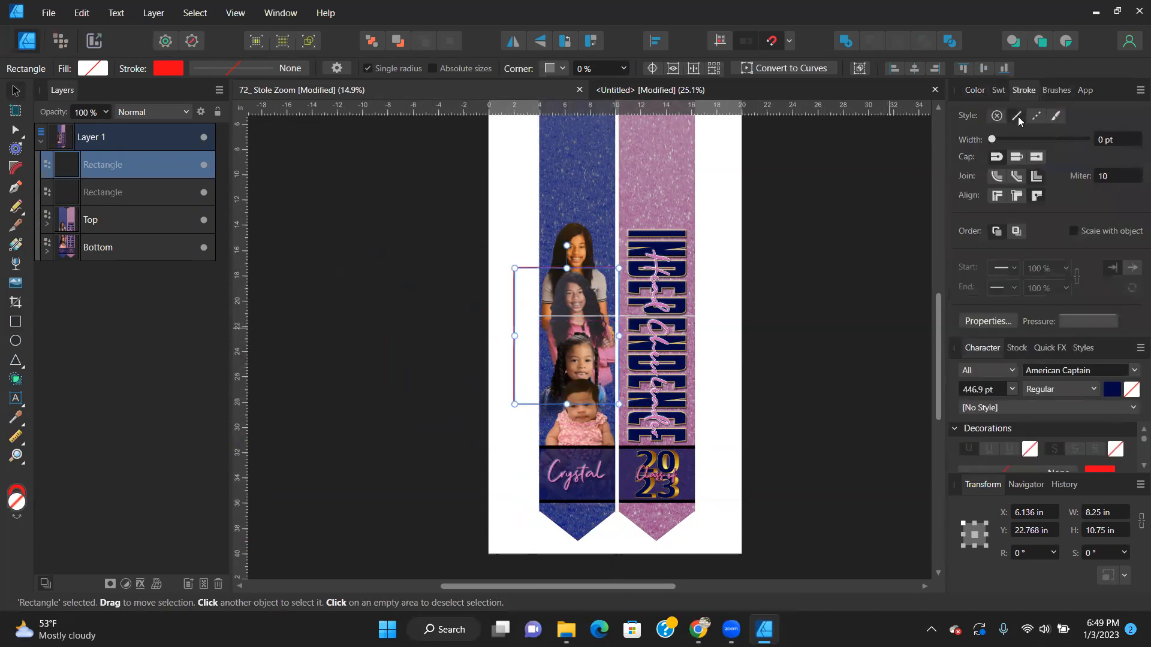
pyautogui.click(514, 493)
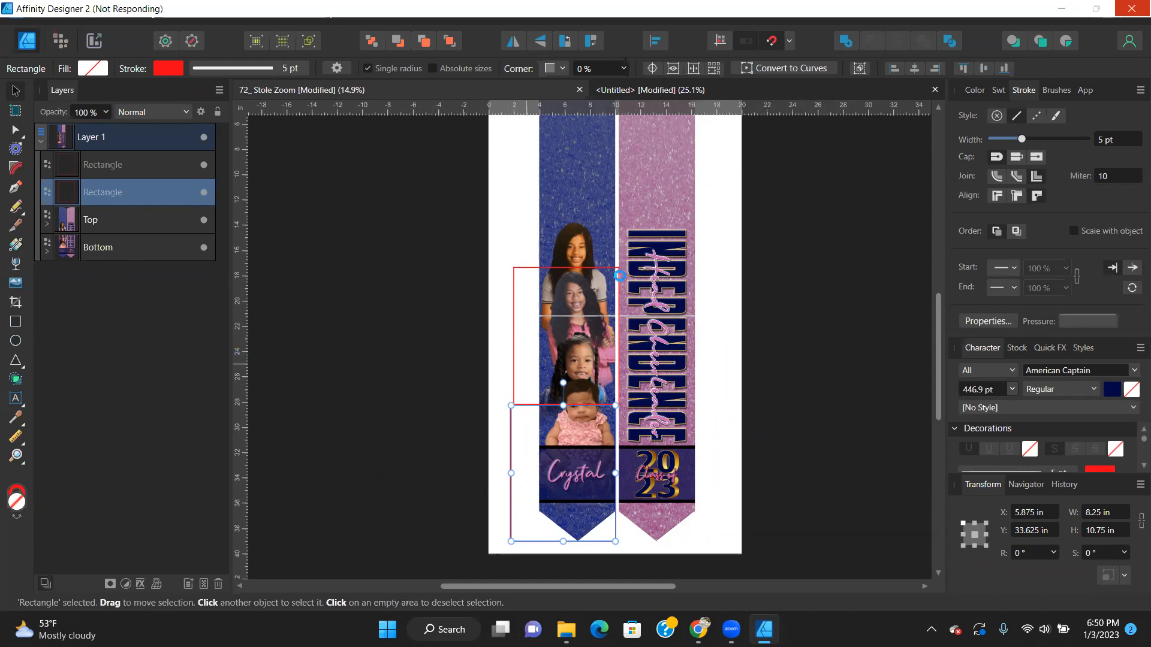
# Duplicate the upper red rectangle and place the copy directly above it on the blue panel.
pyautogui.click(606, 340)
pyautogui.scroll(-1, 576, 329)
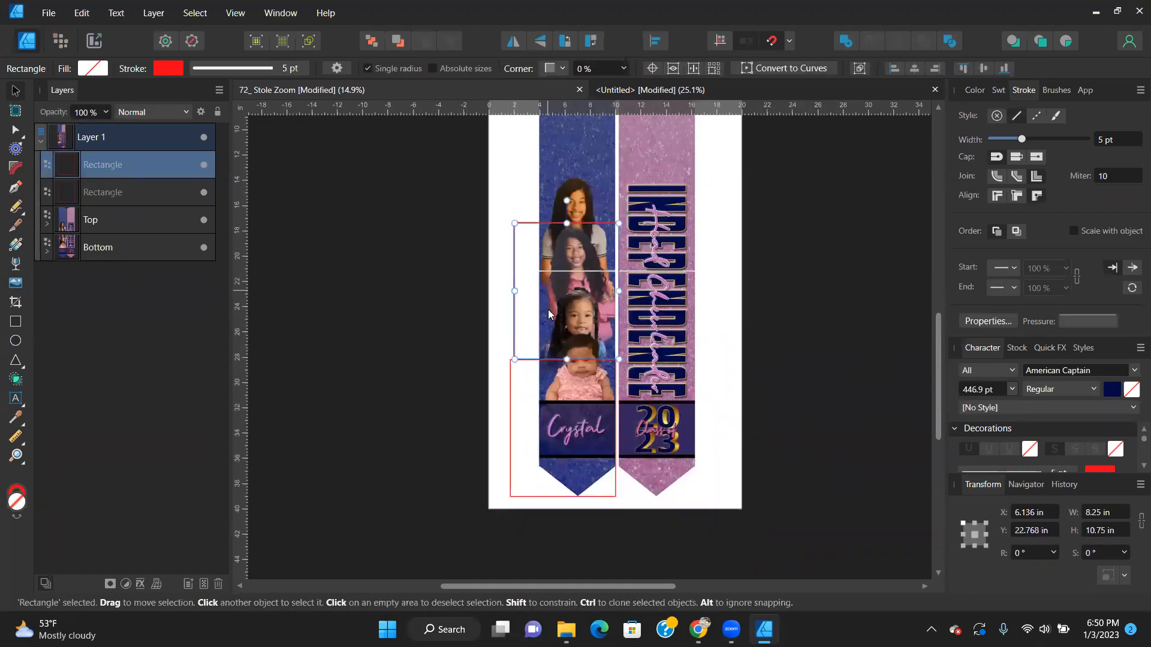
pyautogui.scroll(2, 534, 331)
pyautogui.moveTo(527, 357); pyautogui.dragTo(530, 227)
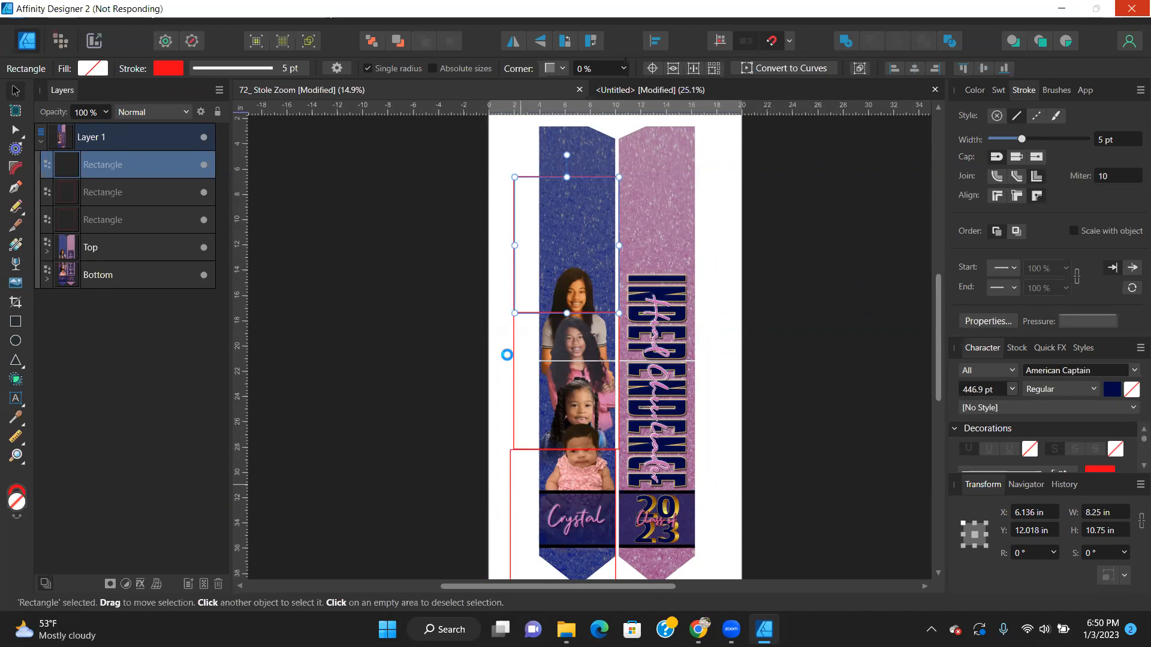
pyautogui.click(507, 357)
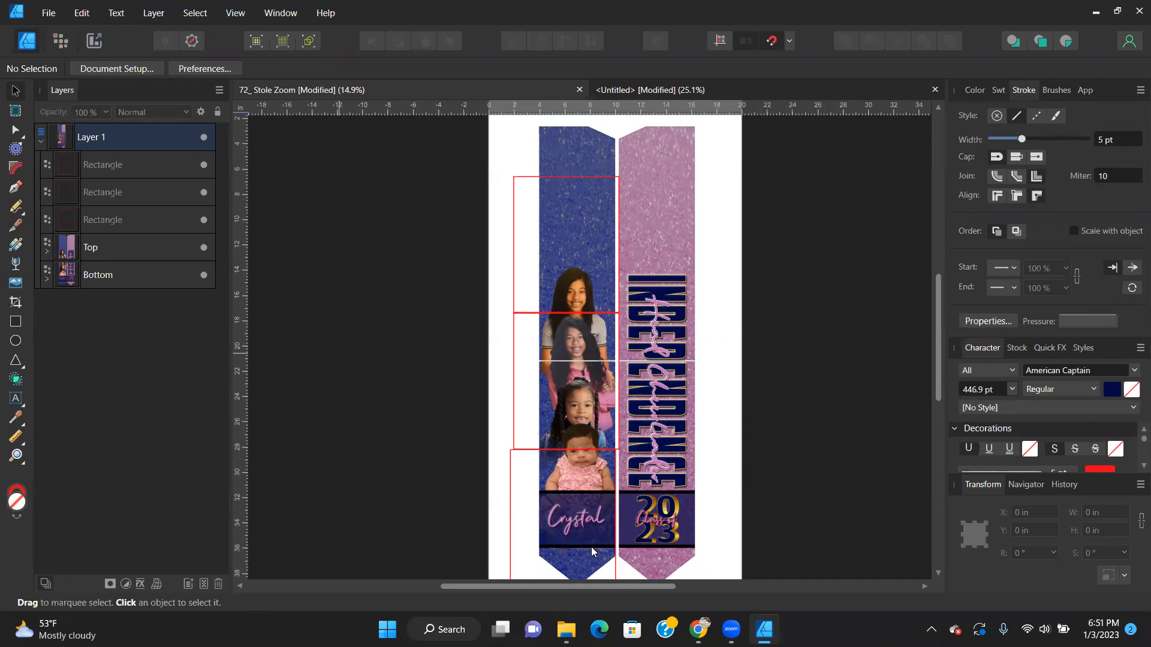
# Delete all three red-outlined rectangles from the blue panel and clear the selection.
pyautogui.click(520, 311)
pyautogui.press('Delete')
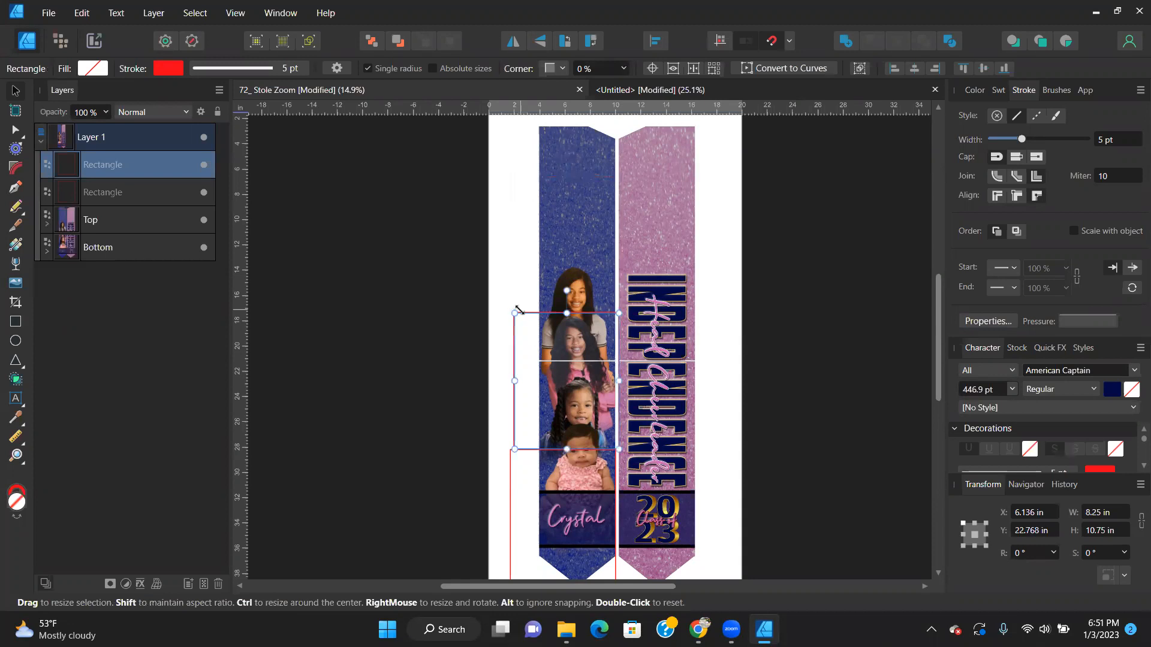
pyautogui.press('Delete')
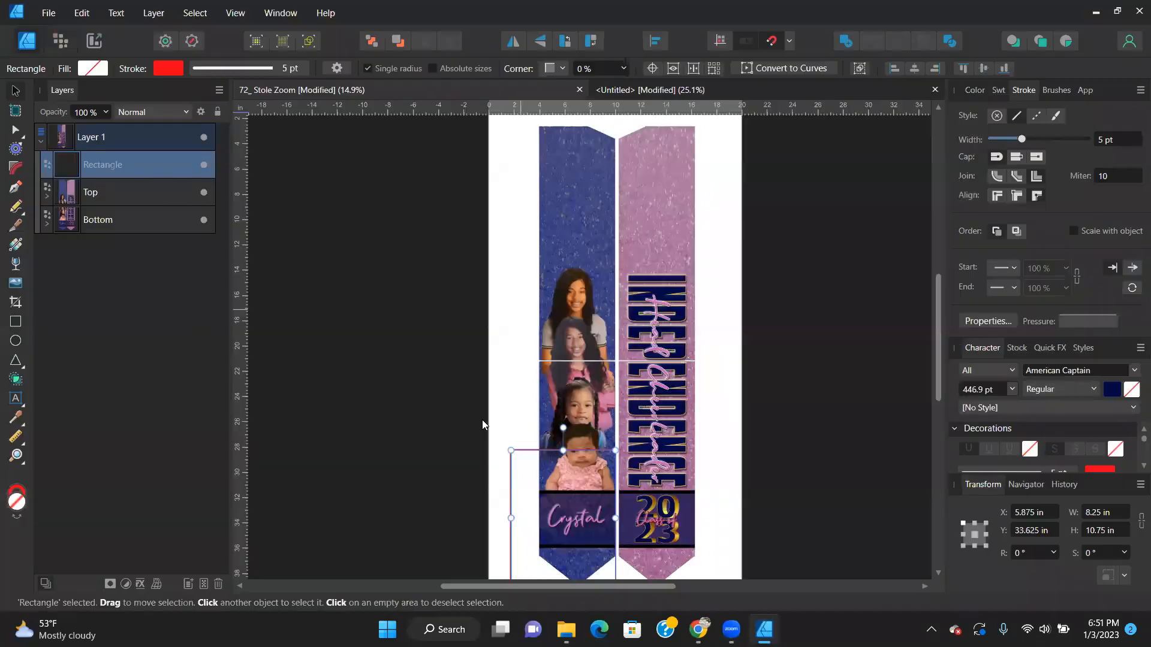
pyautogui.press('Delete')
pyautogui.click(481, 419)
pyautogui.scroll(-3, 482, 420)
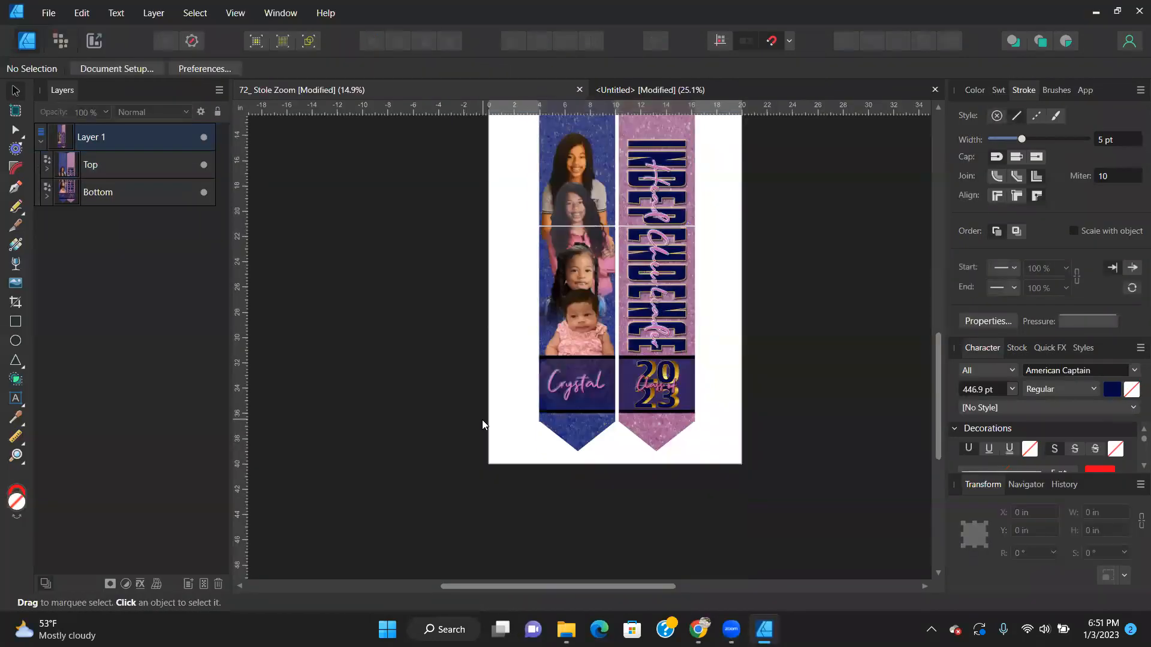